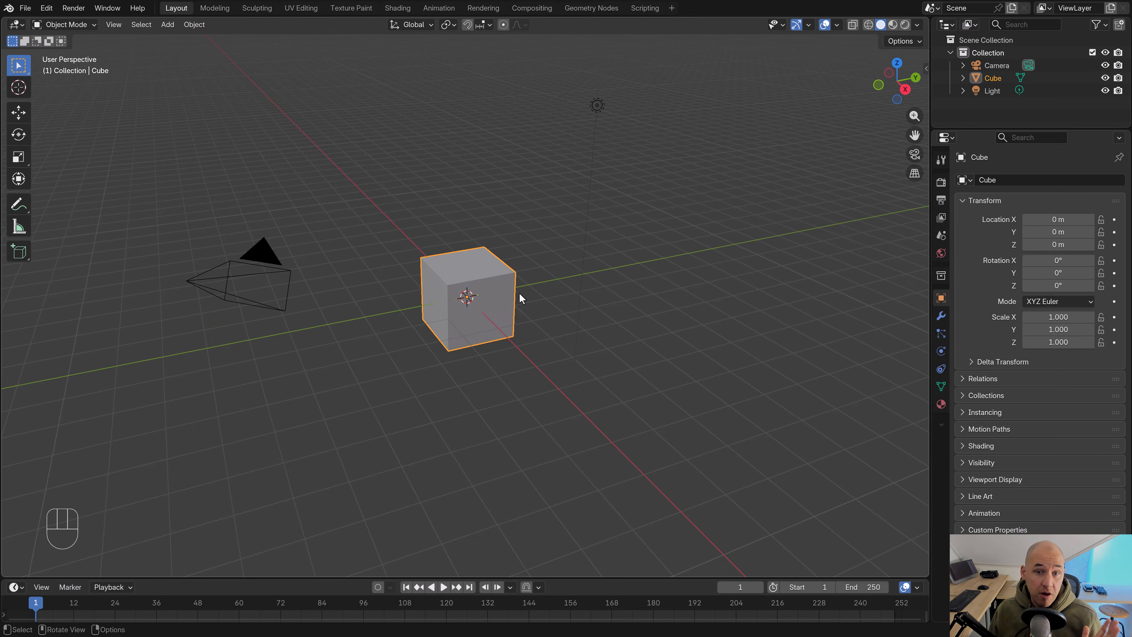
Add blueprint.png from the reference folder as a reference image in the top orthographic view
left_click(486, 289)
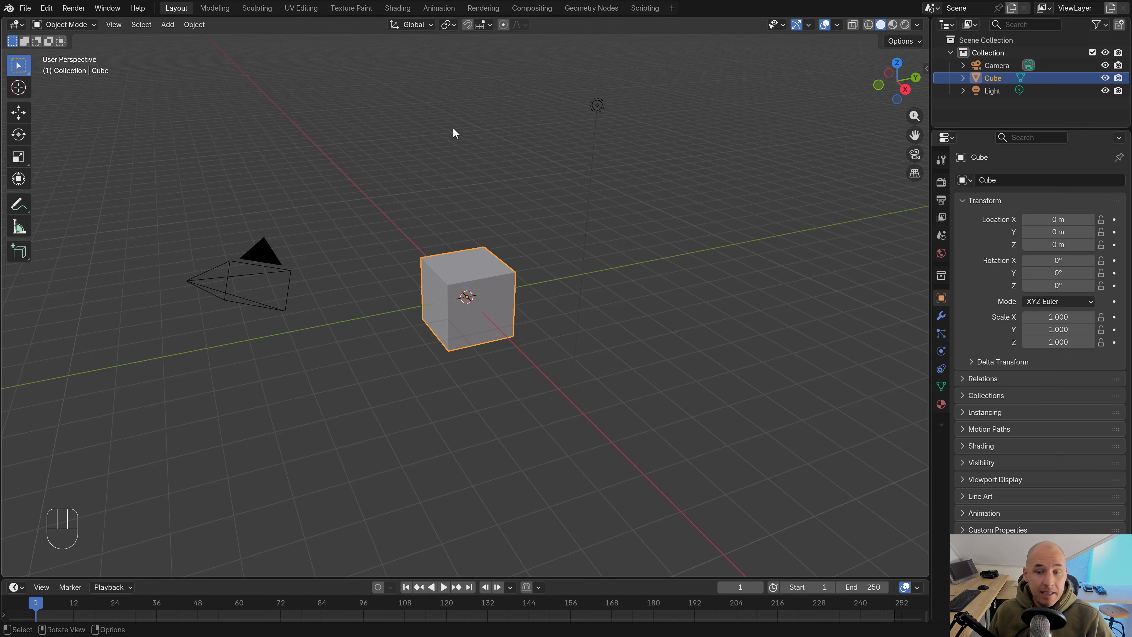
key("KP_7")
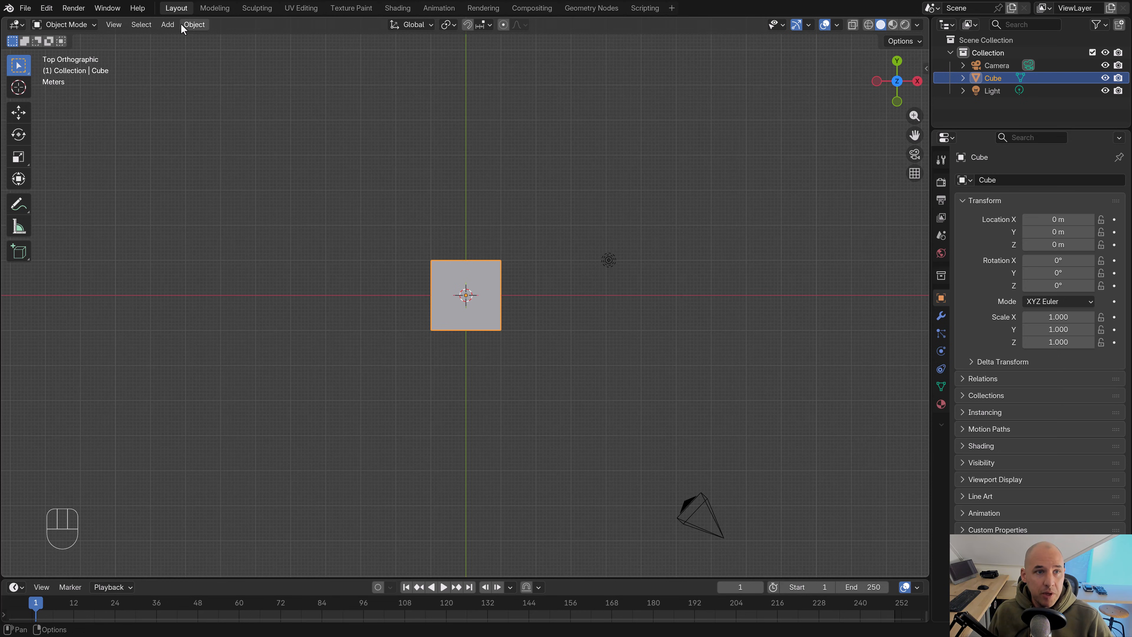
left_click(168, 25)
mouse_move(210, 185)
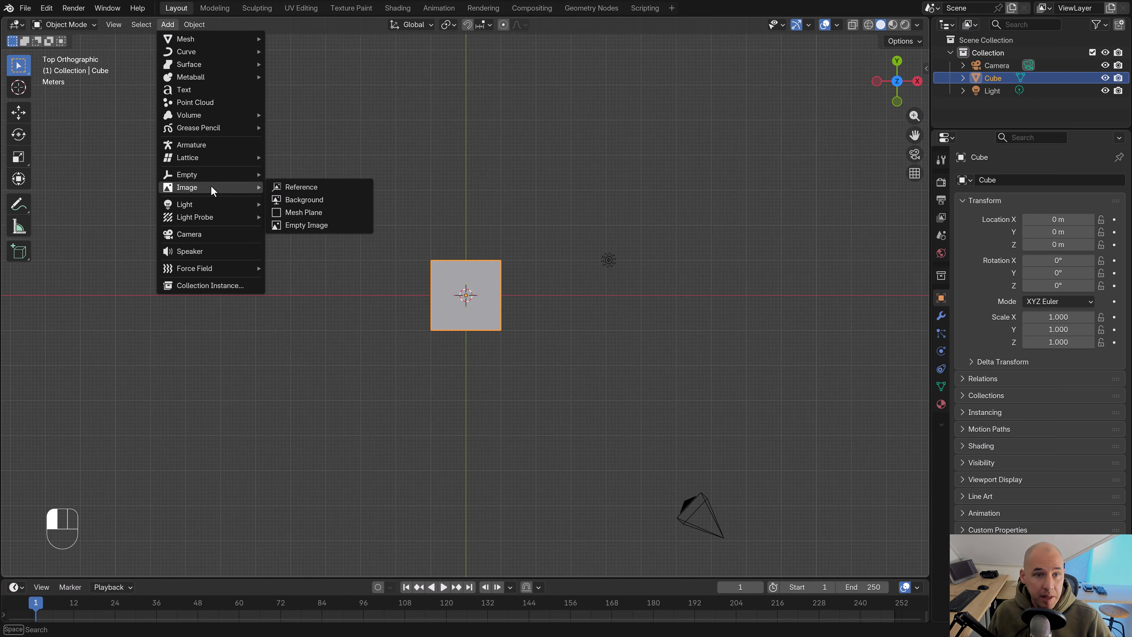
left_click(286, 186)
left_click(271, 348)
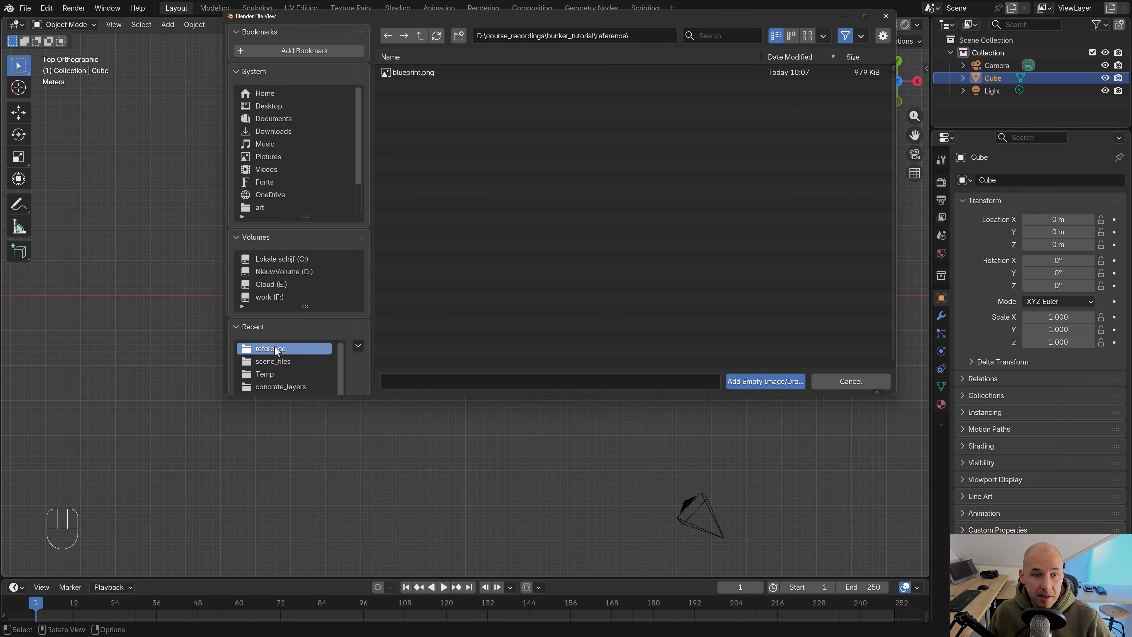
left_click(413, 72)
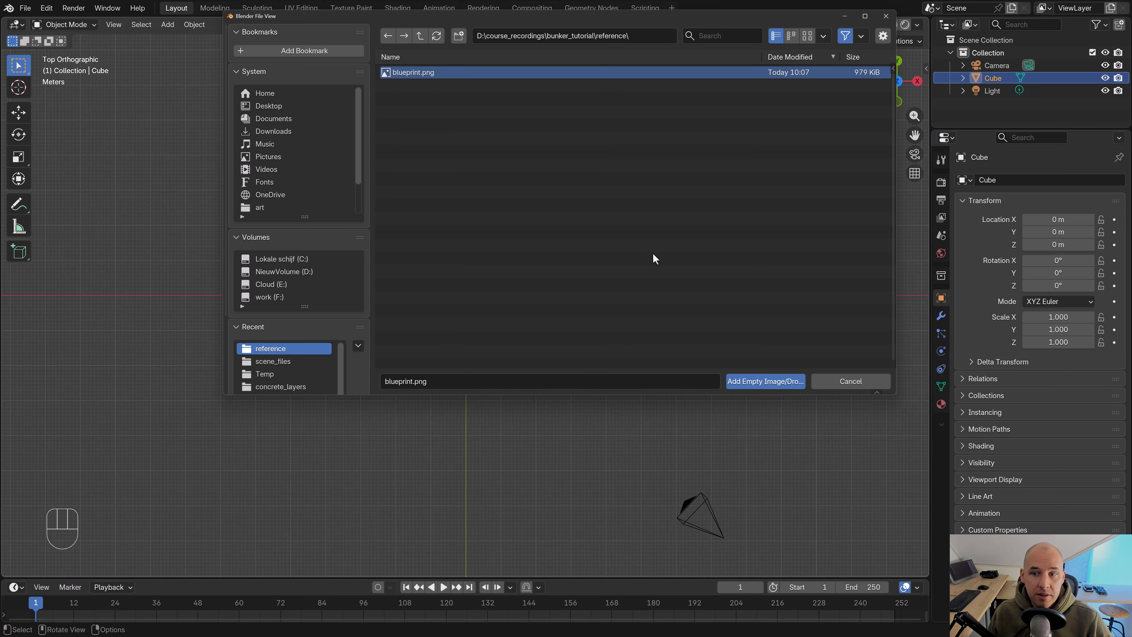
left_click(754, 382)
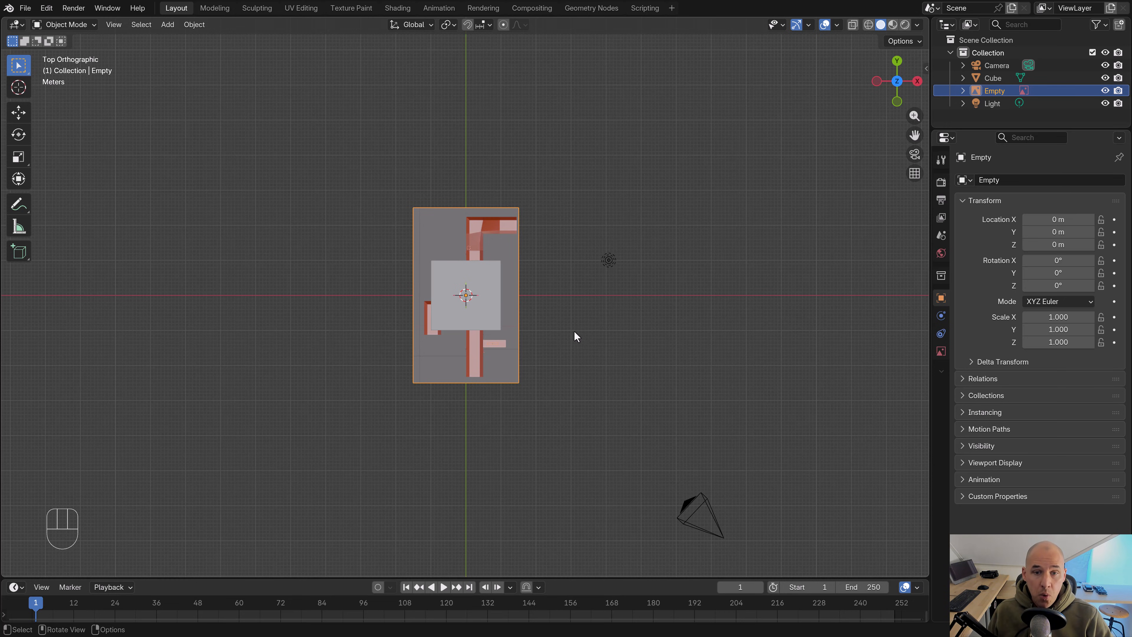
Change the viewport shading to wireframe and centre the view on the blueprint
key("z")
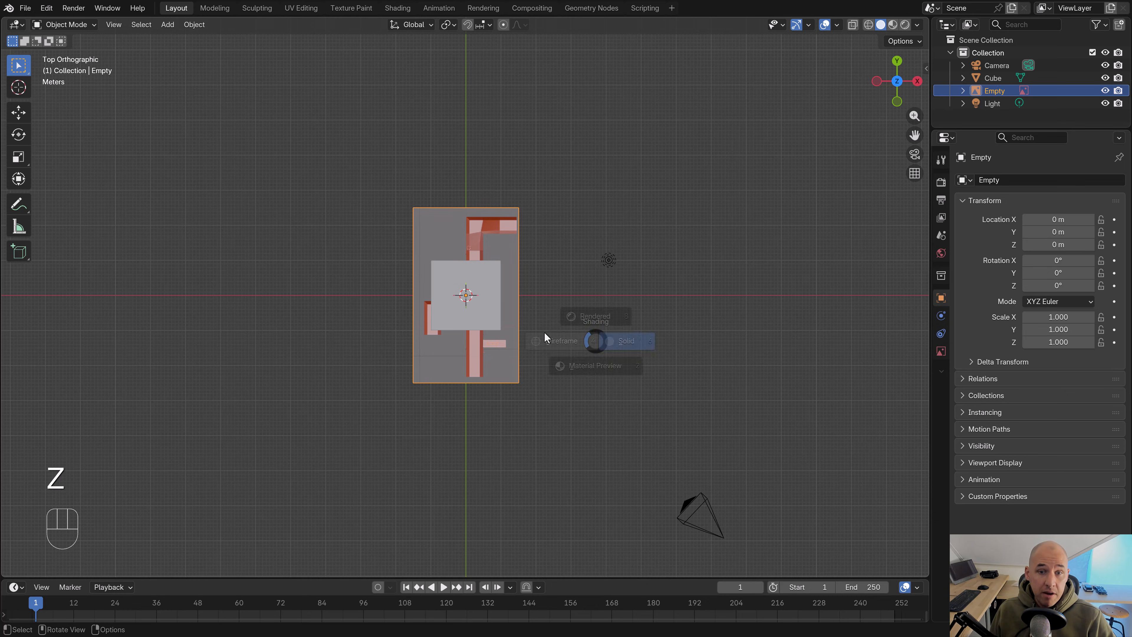
left_click(373, 320)
middle_click_drag(422, 346, 510, 338, "shift")
scroll(510, 343, "up", 2)
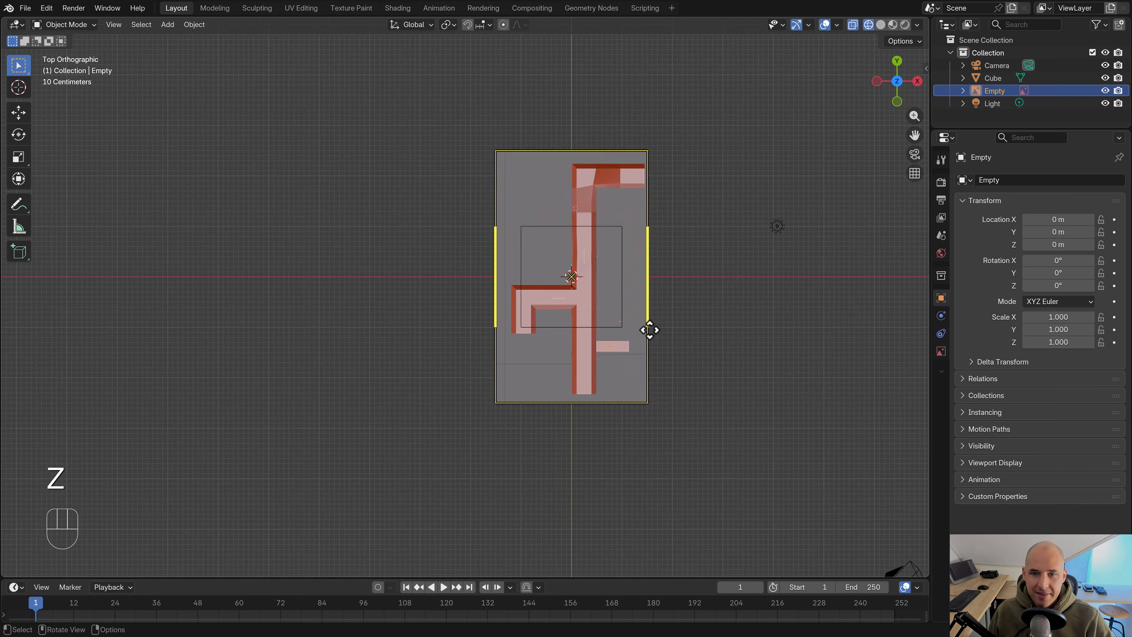
middle_click_drag(649, 329, 538, 369, "shift")
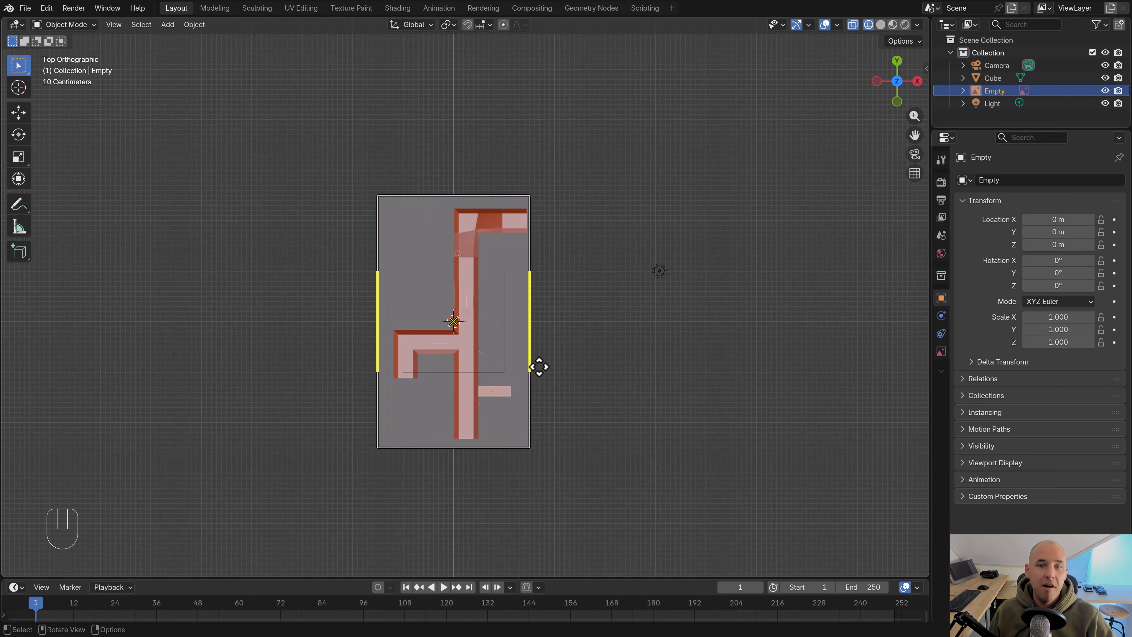
Scale the blueprint image to about 2.36 and move its main corridor's lower end over the cube
left_click(518, 396)
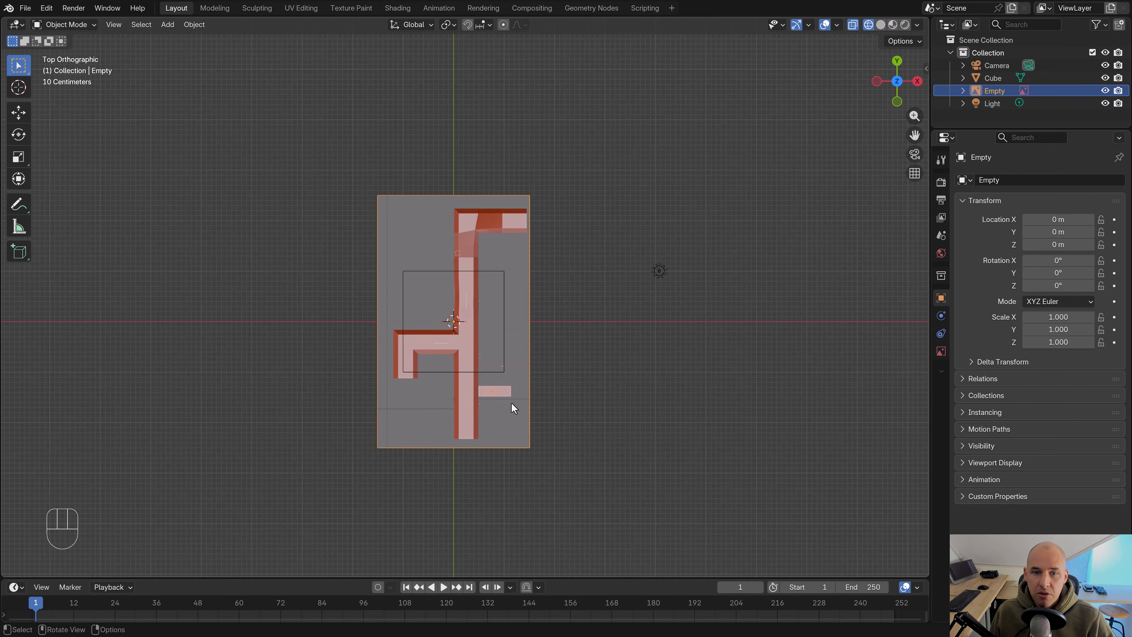
key("s")
left_click(640, 453)
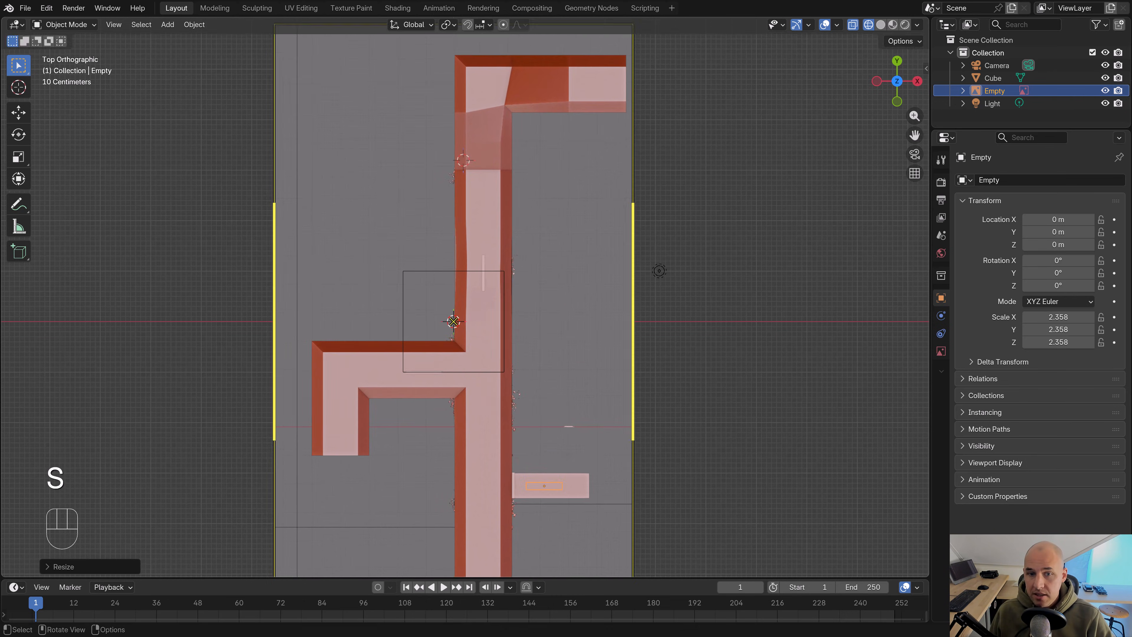
key("g")
left_click(620, 208)
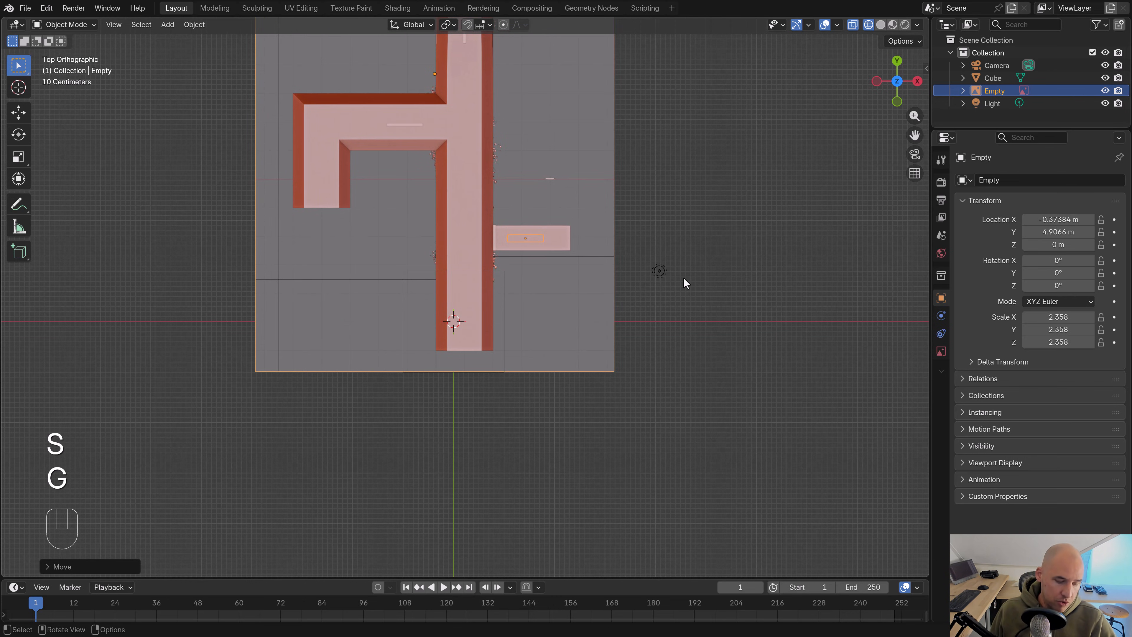
Enlarge the blueprint image to a scale of about 4.03 and reposition its corridor end over the cube
key("z")
key("s")
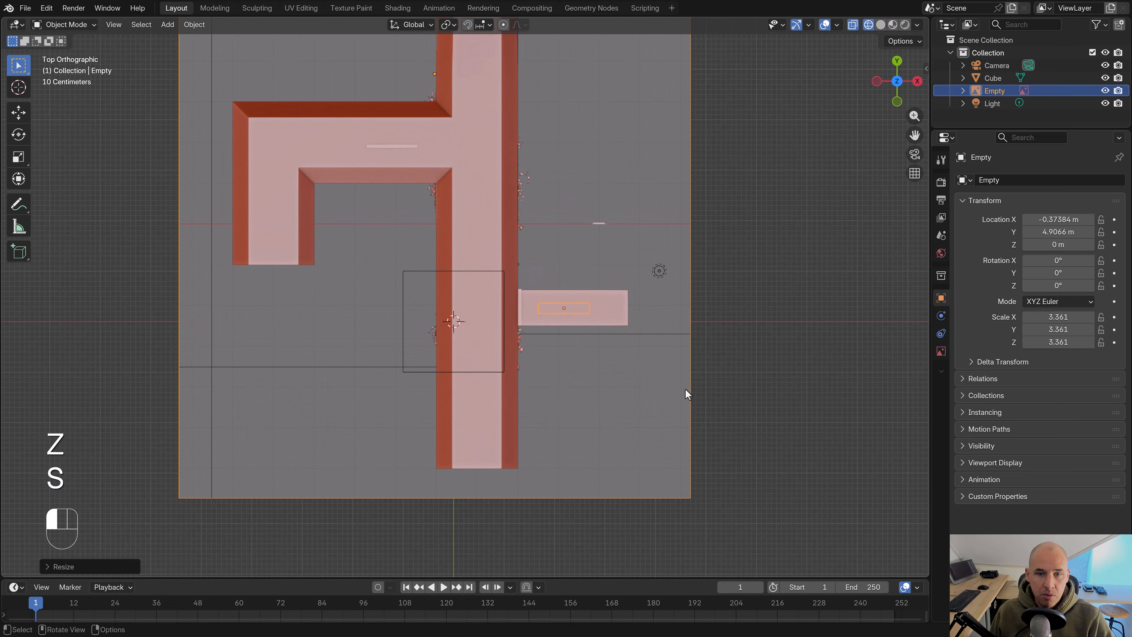
key("g")
key("s")
left_click(666, 375)
key("g")
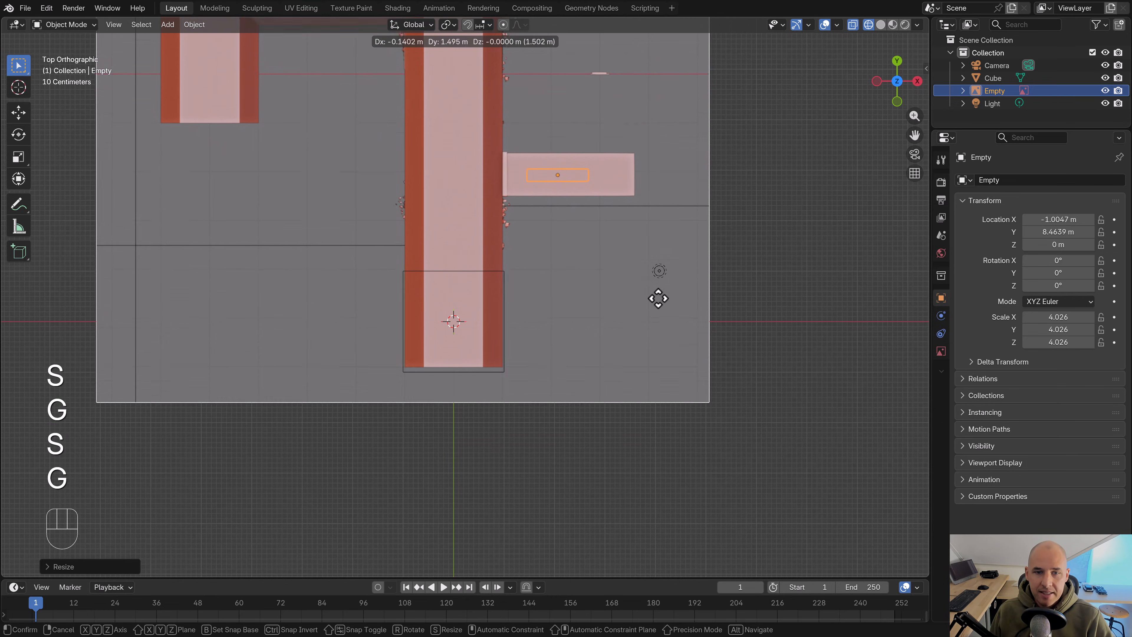
left_click(658, 289)
Fine-tune the blueprint to a scale of about 4.14 and align its corridor end exactly with the cube's outline
middle_click_drag(579, 339, 609, 277, "shift")
scroll(621, 314, "up", 3)
key("s")
left_click(630, 339)
key("g")
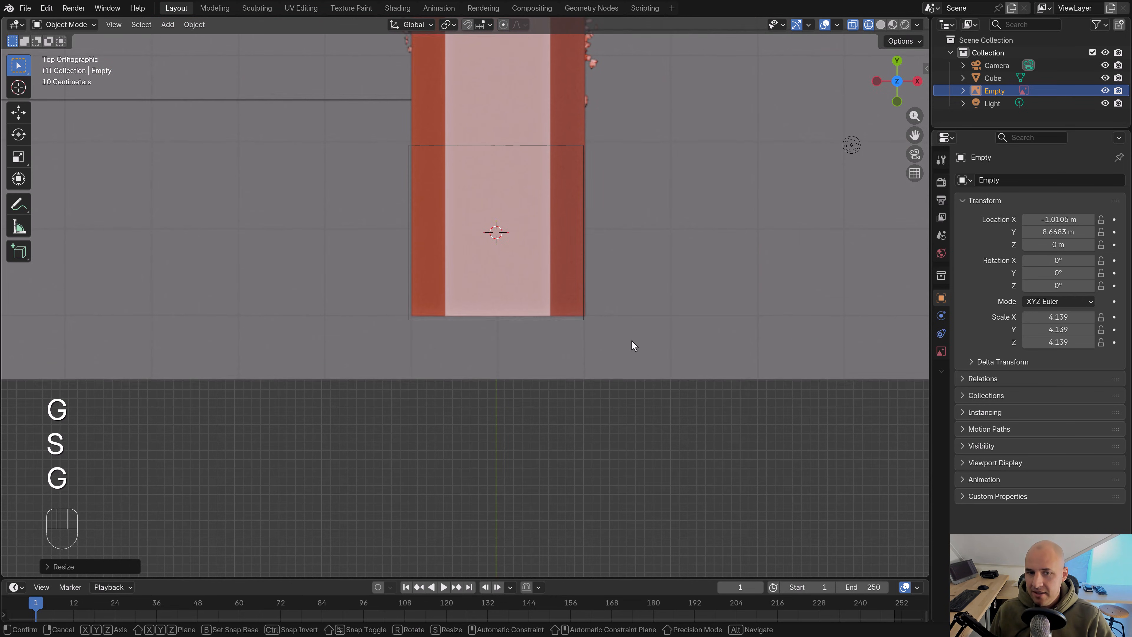
key("shift")
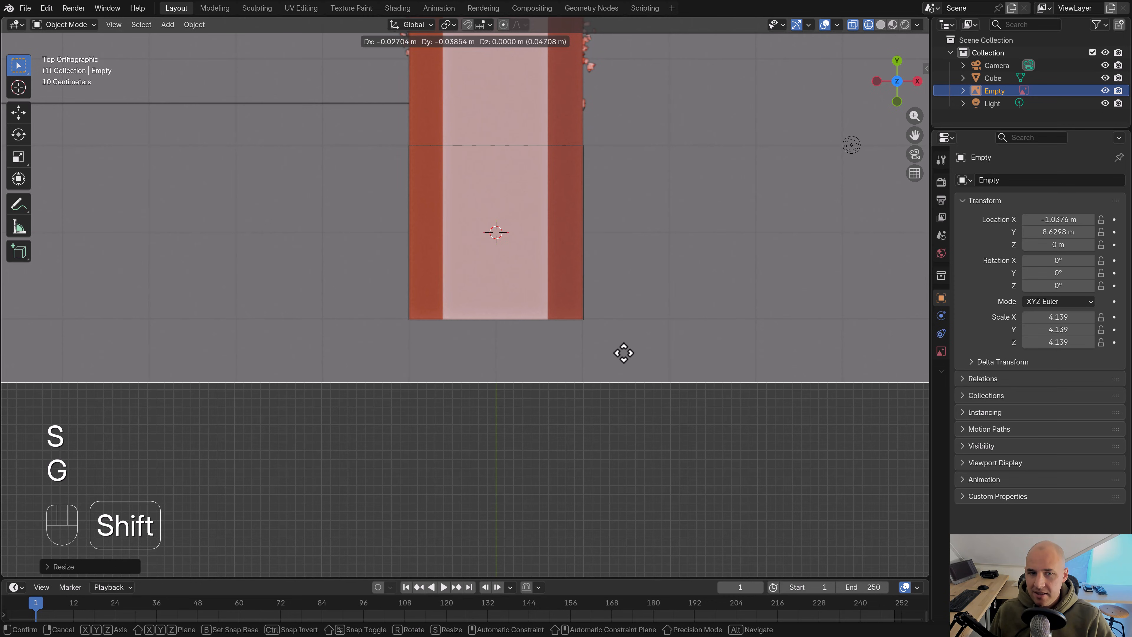
left_click(625, 351)
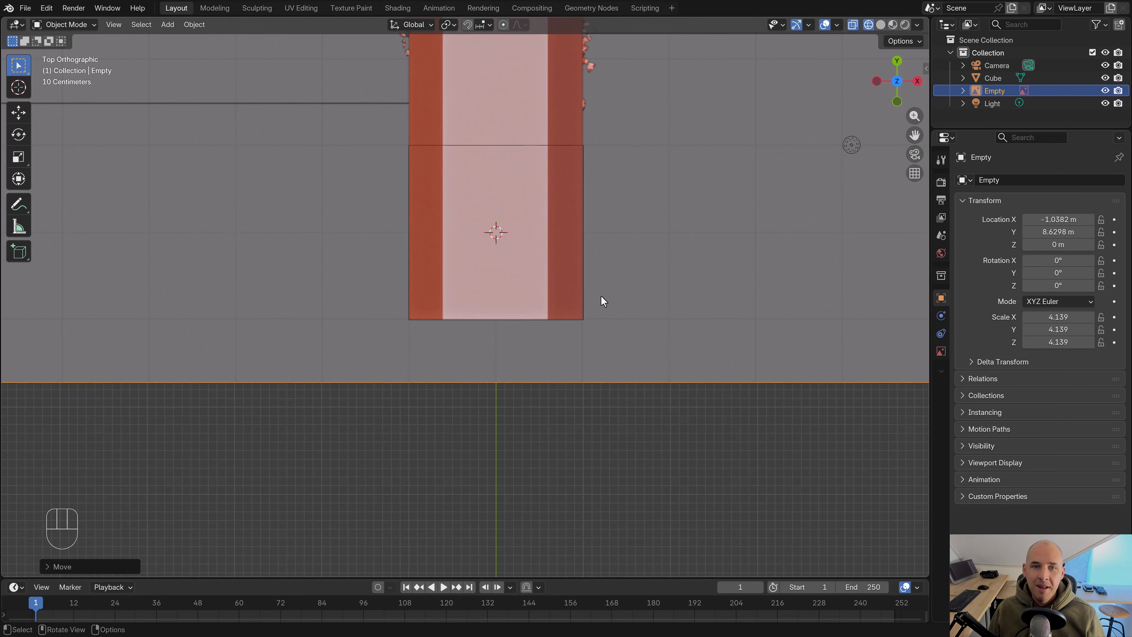
Enable opacity for the blueprint image and lower it to about 0.49
scroll(599, 295, "down", 3)
middle_click_drag(524, 182, 506, 320, "shift")
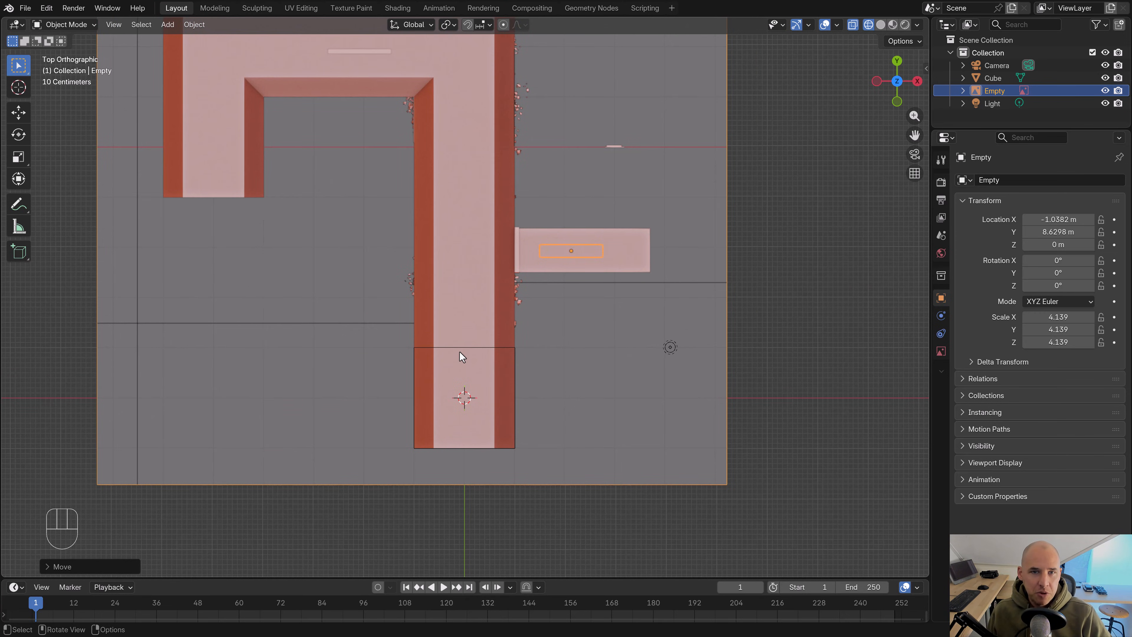
middle_click_drag(461, 218, 462, 261, "shift")
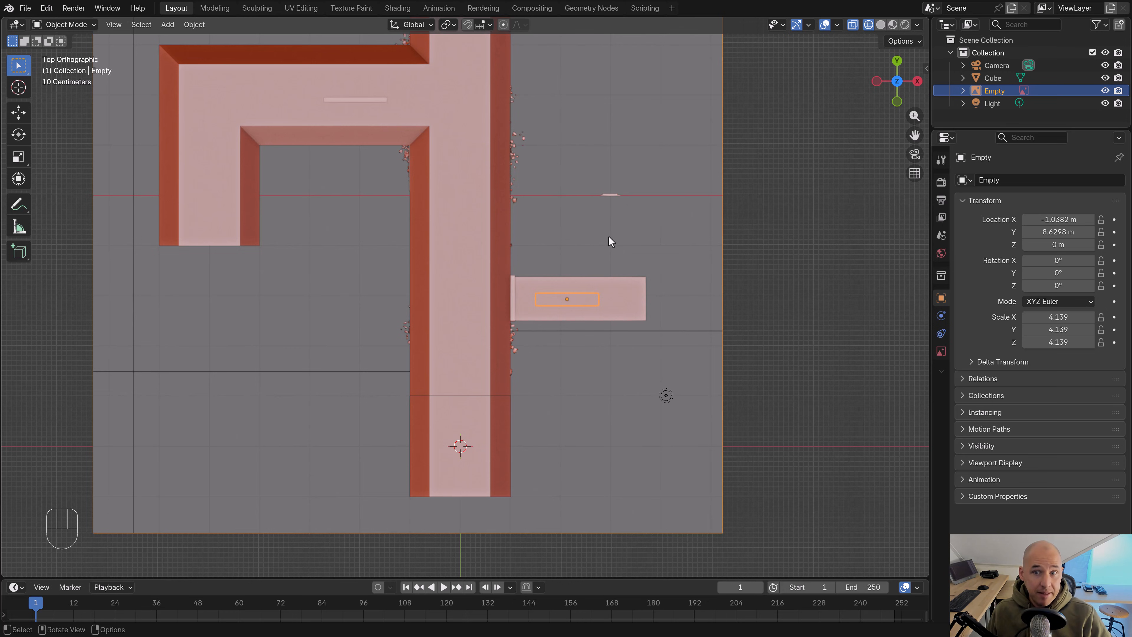
left_click(941, 351)
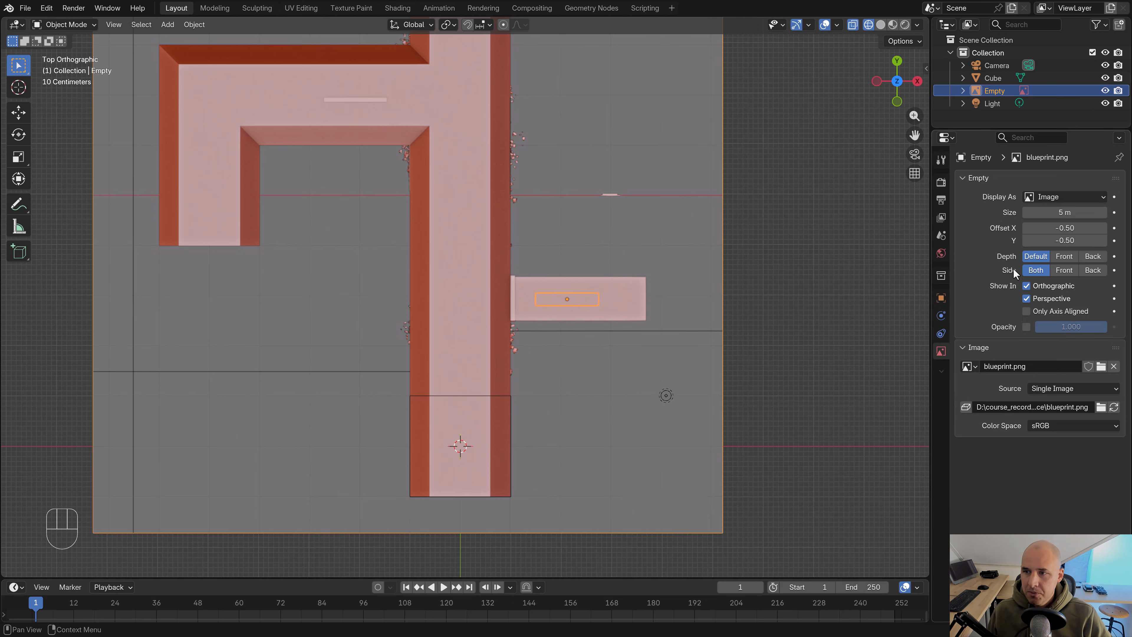
left_click_drag(1069, 326, 1033, 326)
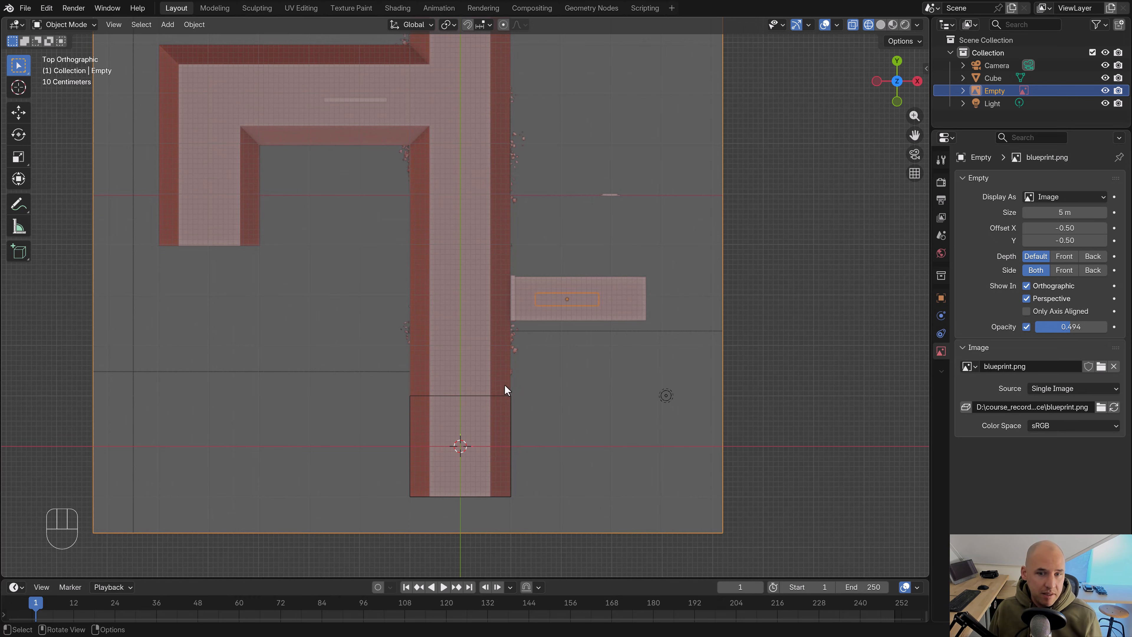
In the cube's mesh, move the upper-end vertices along the main corridor to the lower edge of the side-corridor junction
left_click(498, 401)
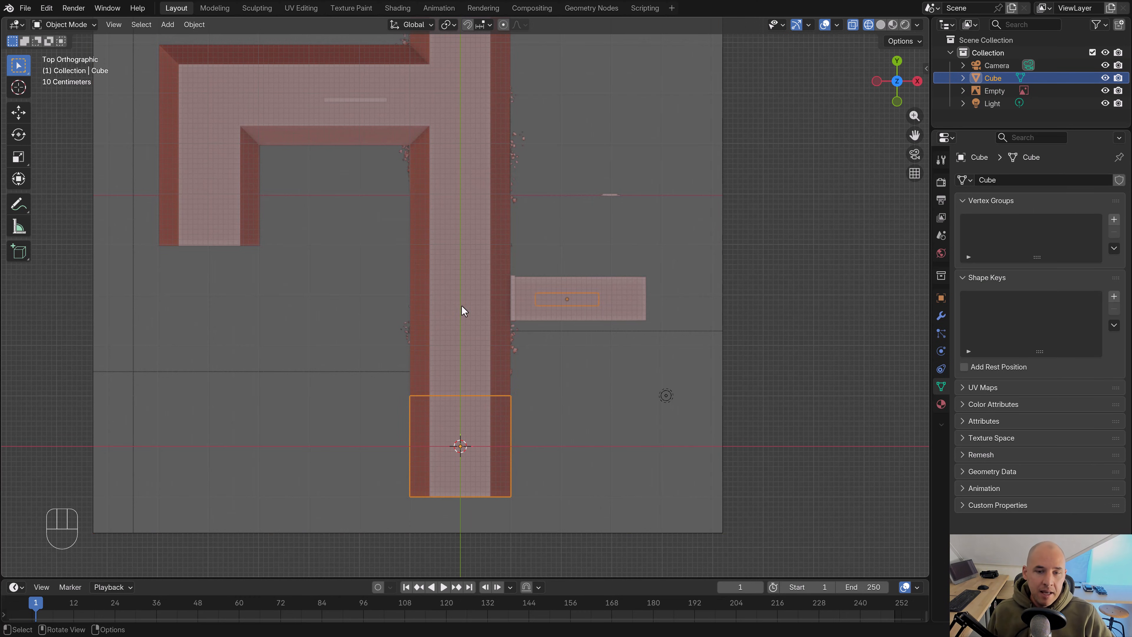
middle_click_drag(430, 277, 452, 225, "shift")
key("Tab")
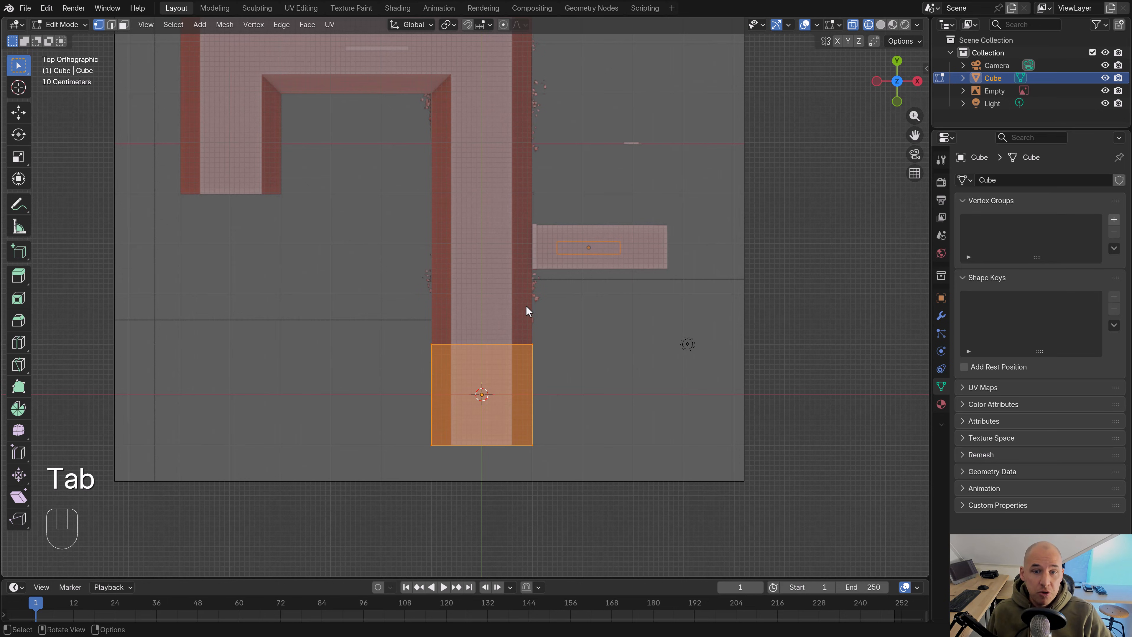
key("1")
left_click(536, 346)
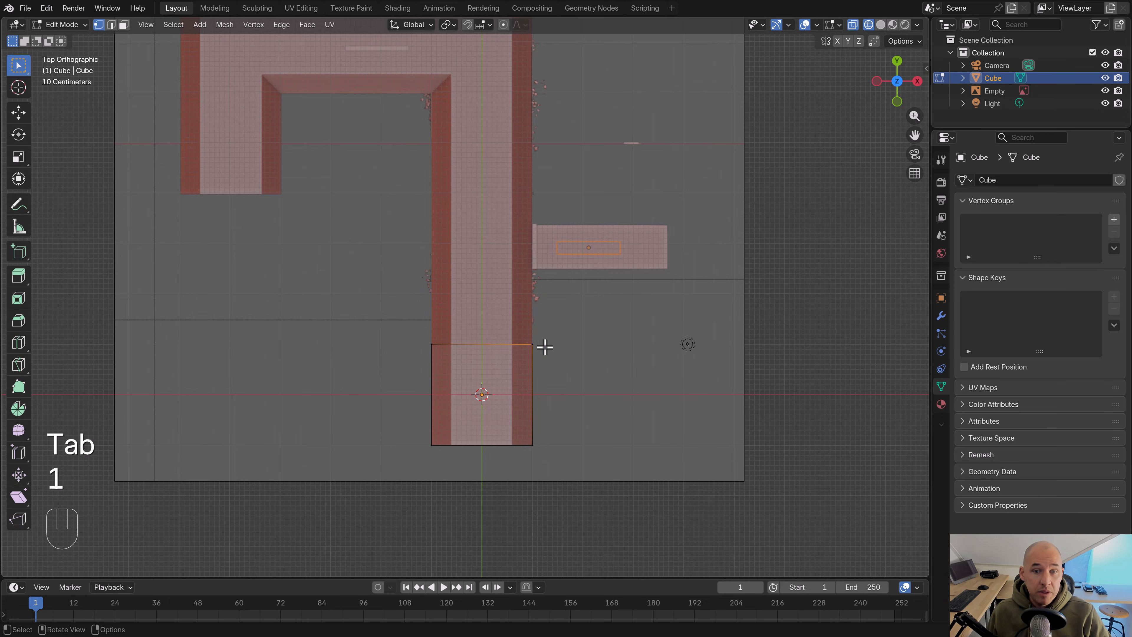
key("b")
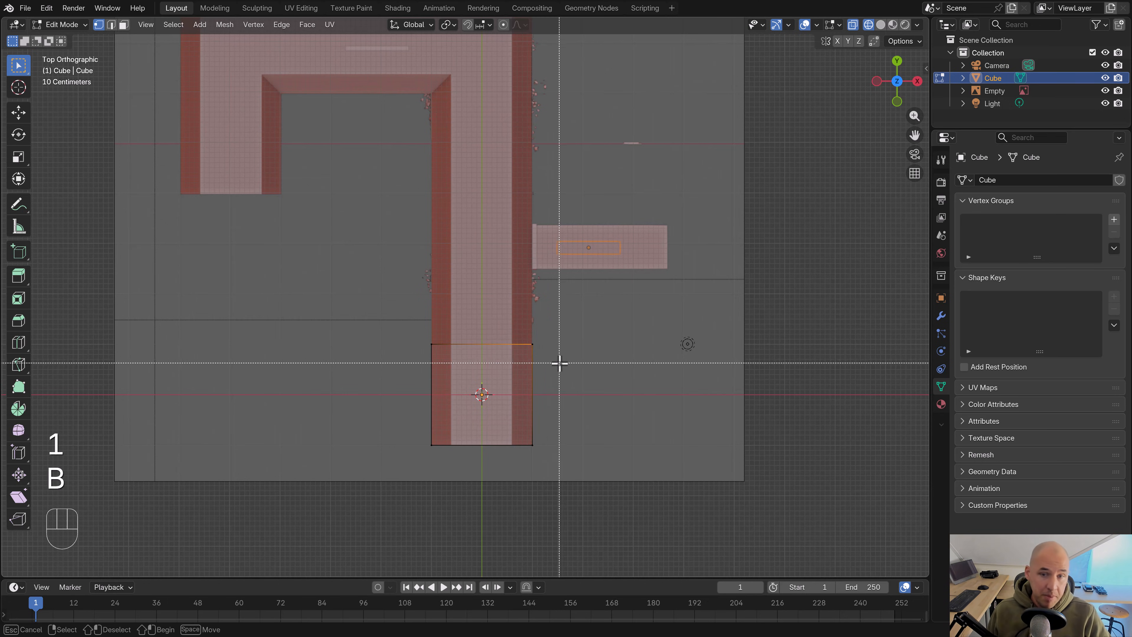
left_click_drag(560, 364, 391, 325)
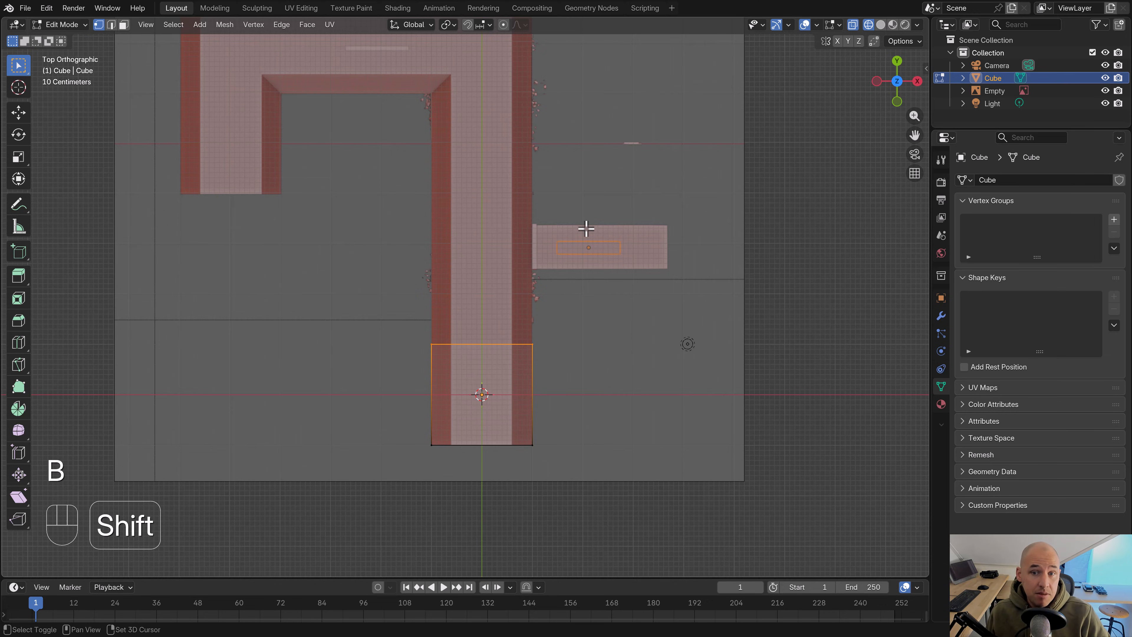
middle_click_drag(589, 230, 589, 329, "shift")
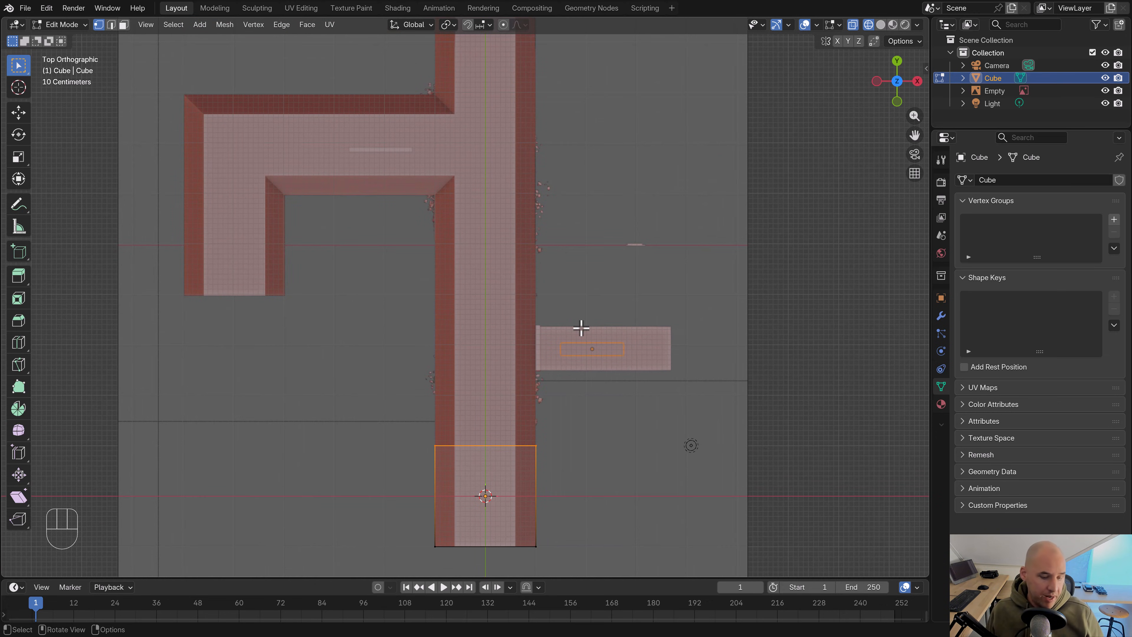
key("g")
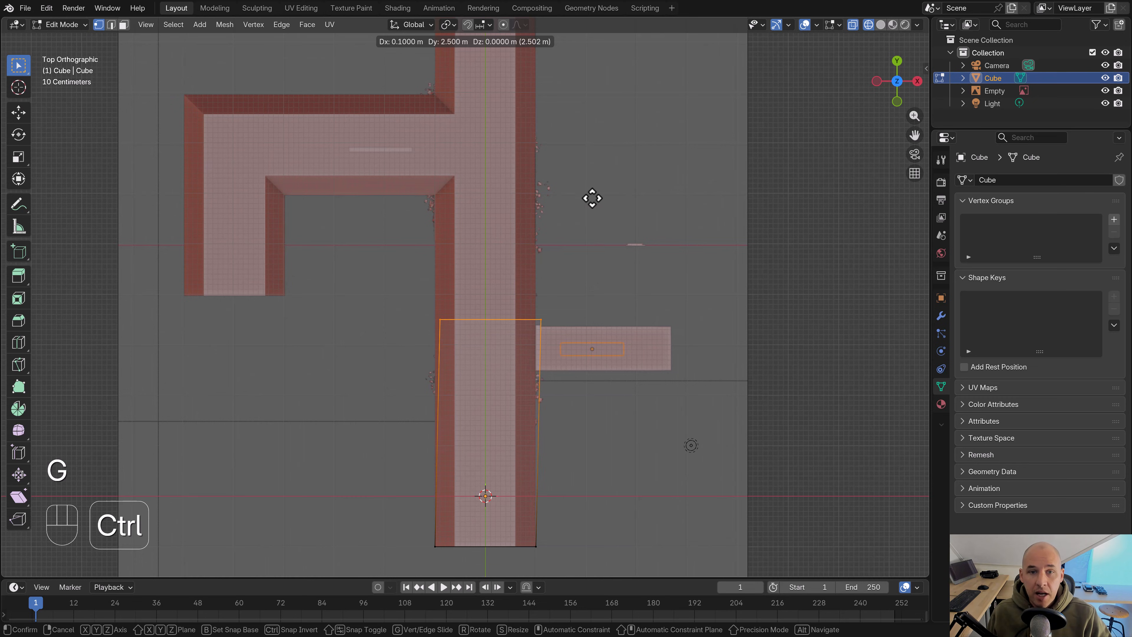
left_click(588, 75)
middle_click_drag(567, 158, 575, 326, "shift")
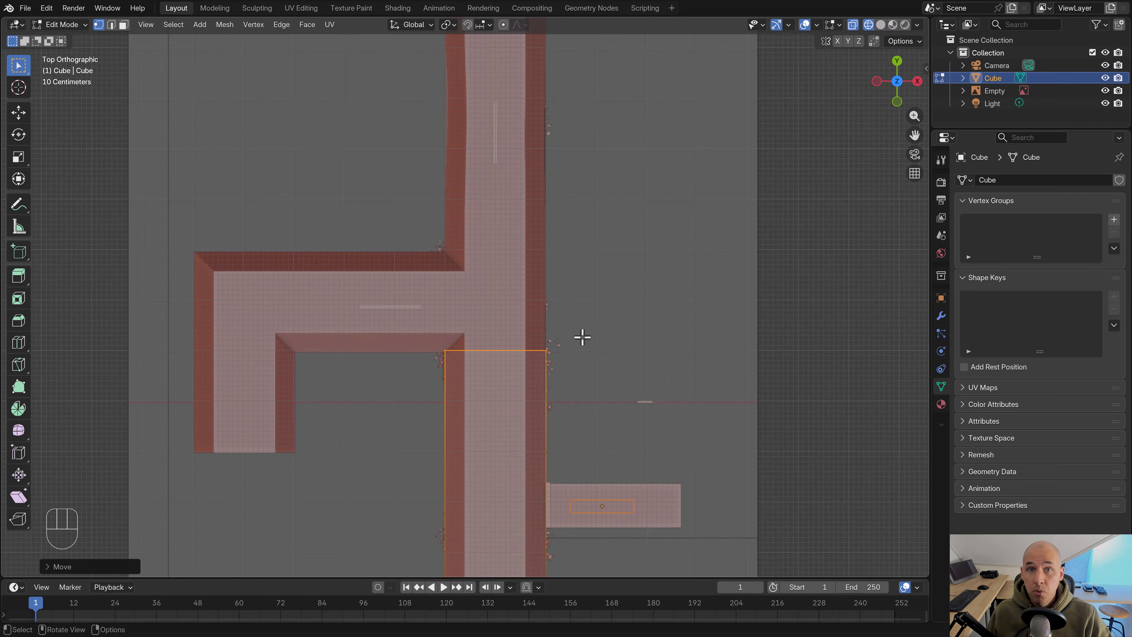
Extrude the corridor's upper end about 2 m to the upper edge of the side-corridor junction
scroll(589, 352, "up", 2)
key("e")
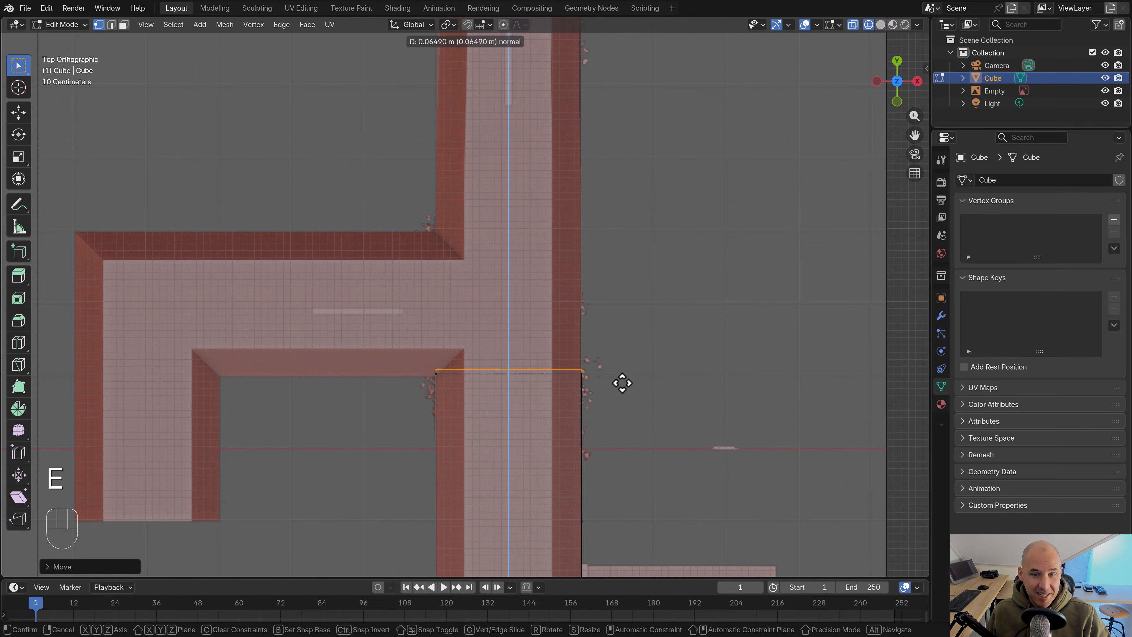
key("ctrl")
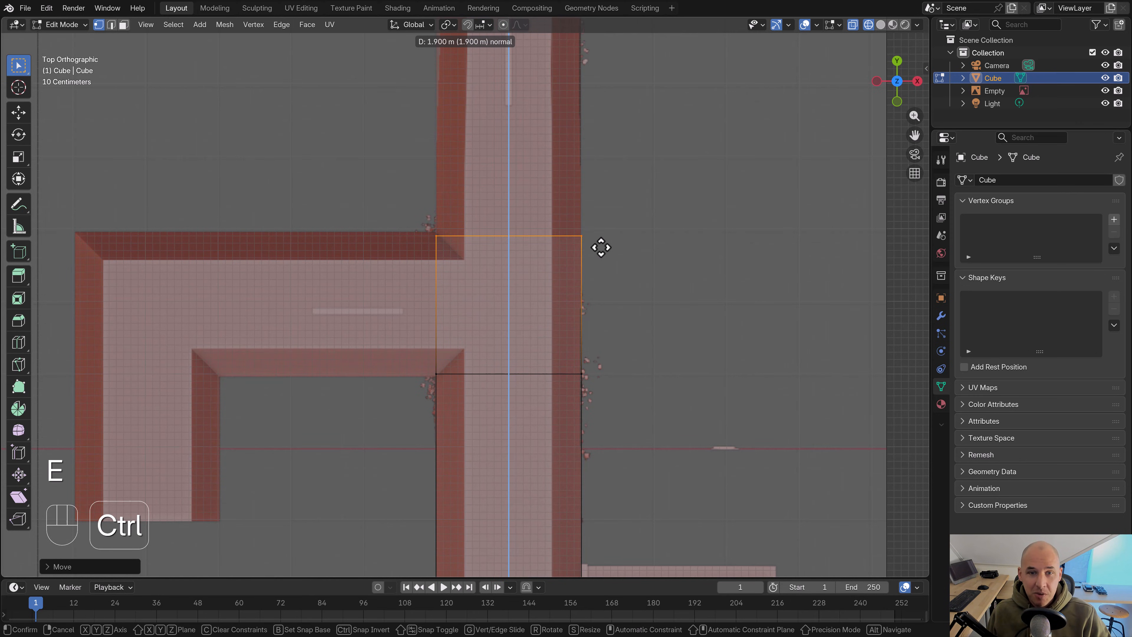
left_click(600, 247)
scroll(665, 362, "down", 2)
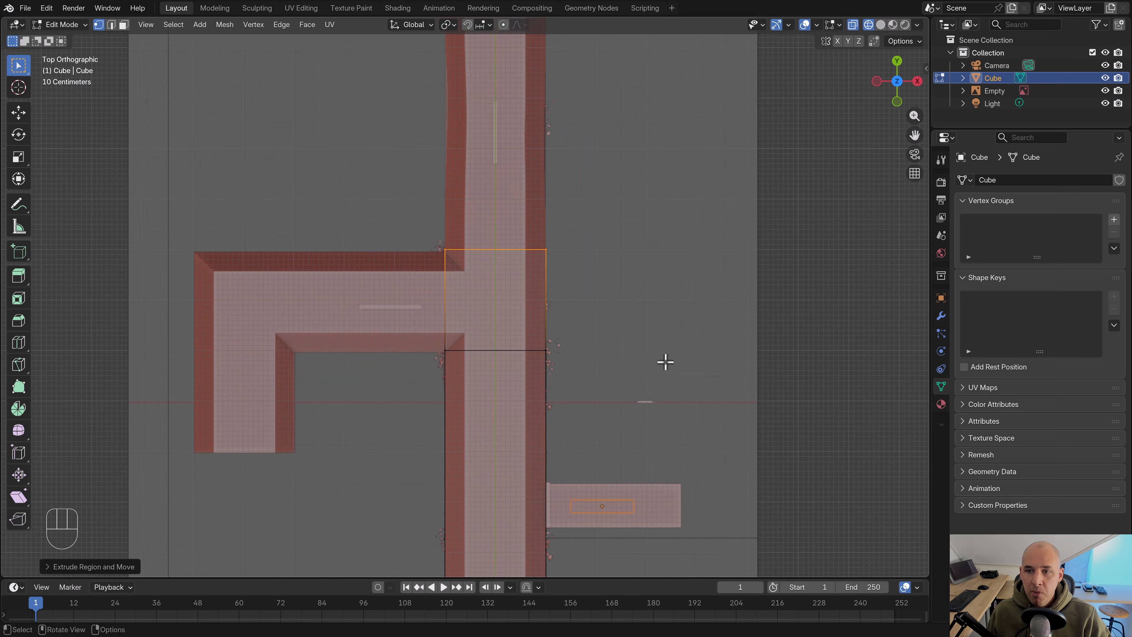
Extrude the junction's left face about 3 m along the side corridor to the inner corner of its bend
middle_click_drag(738, 316, 660, 316, "shift")
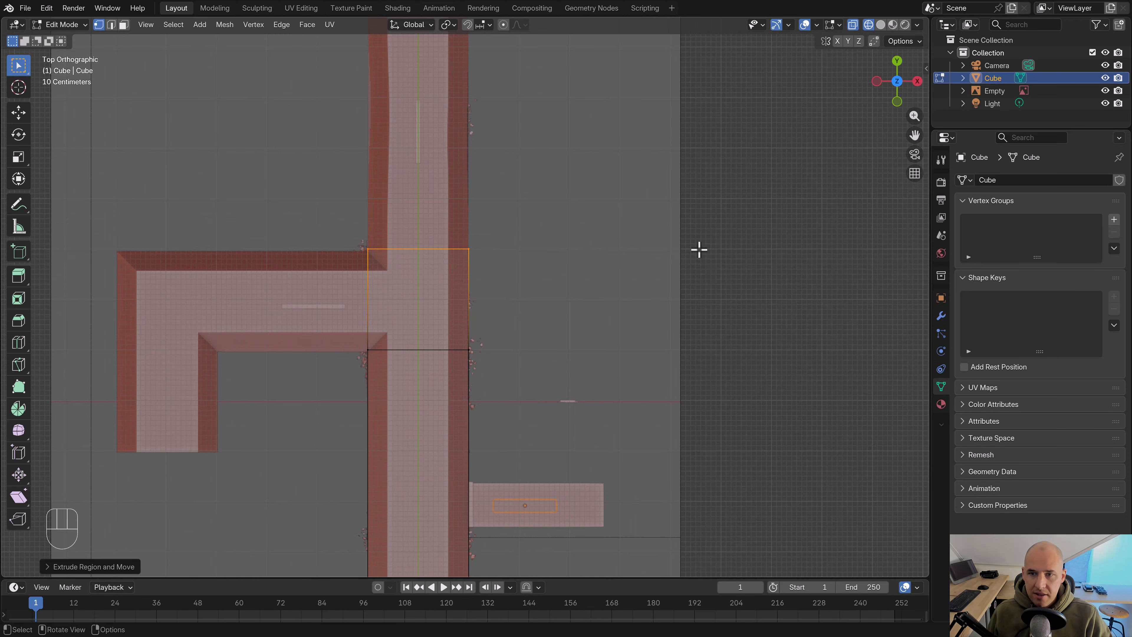
key("shift")
middle_click_drag(442, 318, 535, 314, "shift")
left_click(492, 346)
key("b")
left_click_drag(484, 366, 395, 200)
middle_click_drag(475, 331, 540, 329, "shift")
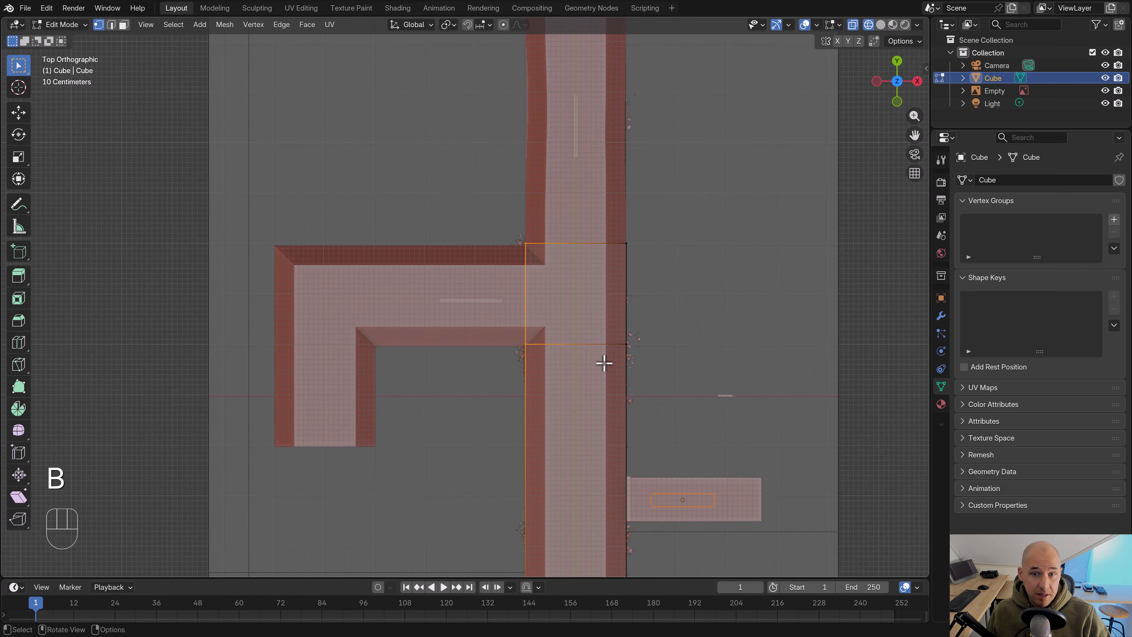
key("e")
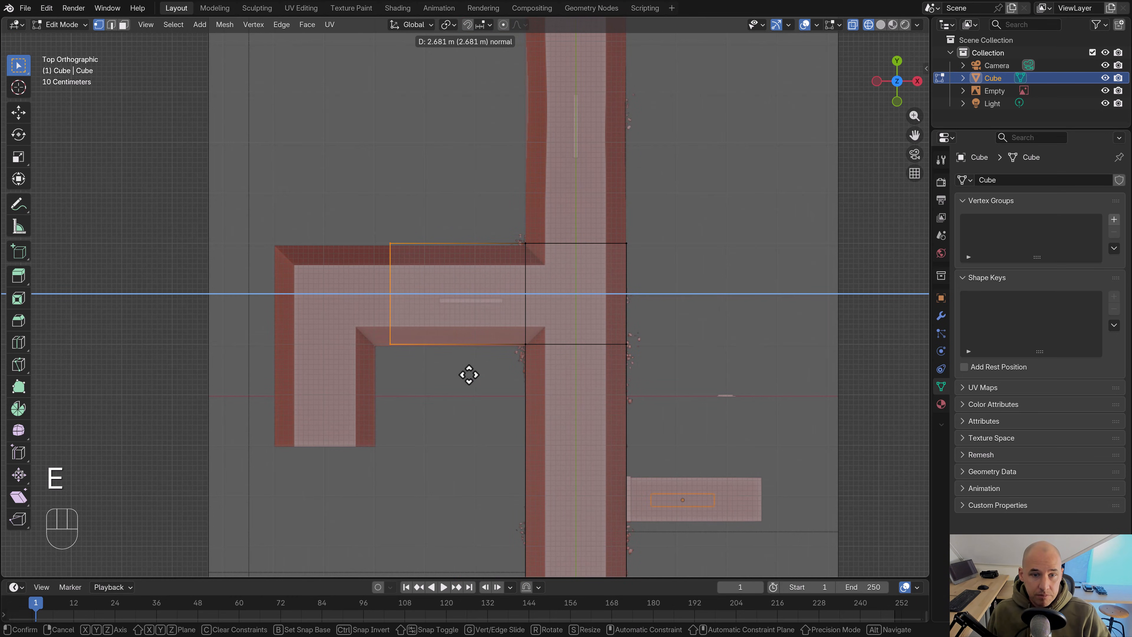
key("ctrl")
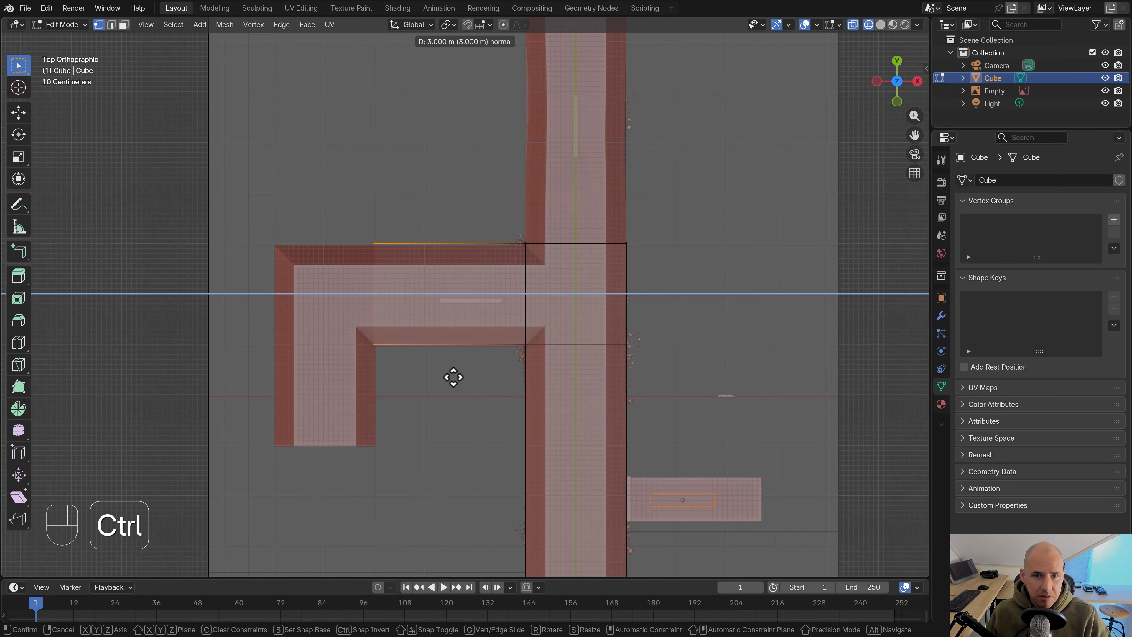
left_click(437, 377)
Extrude the side corridor's end face another 2 m or so to the outer edge of the bend
middle_click_drag(437, 377, 516, 377, "shift")
key("e")
key("ctrl")
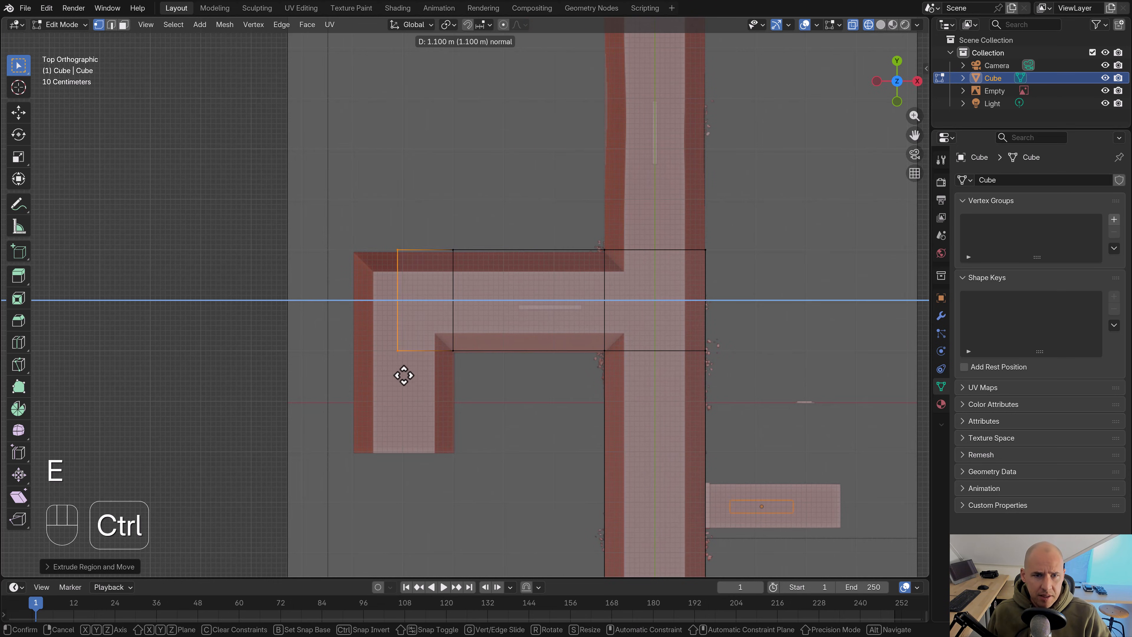
left_click(391, 379)
Extrude the bend's lower face about 2 m down to the end of the side corridor on the blueprint
key("b")
left_click_drag(470, 371, 325, 333)
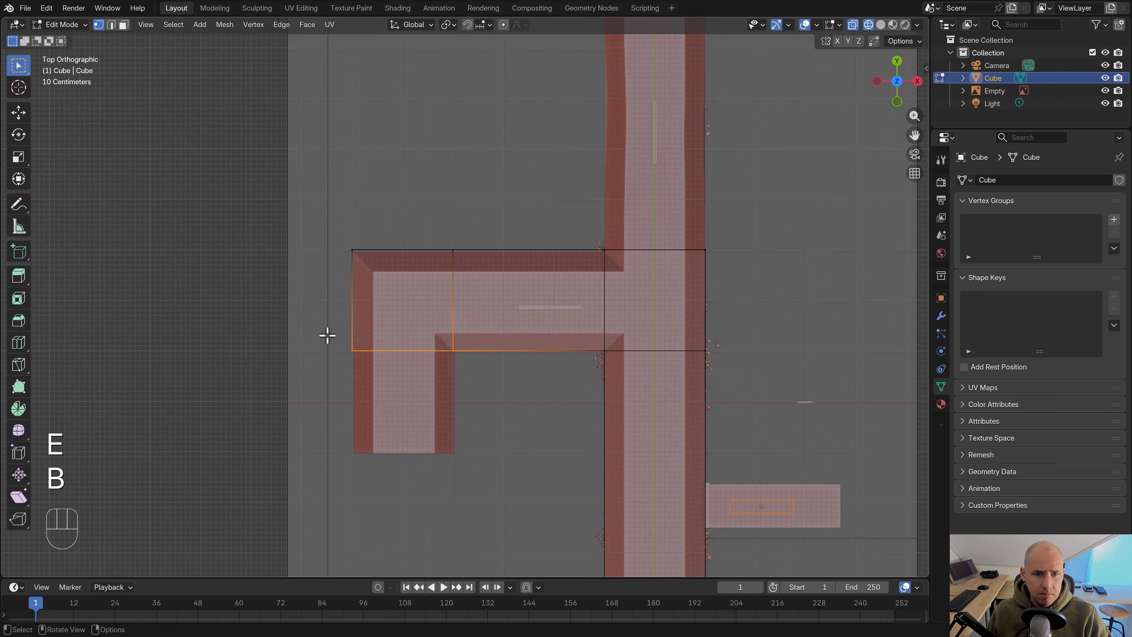
key("e")
key("ctrl")
left_click(447, 435)
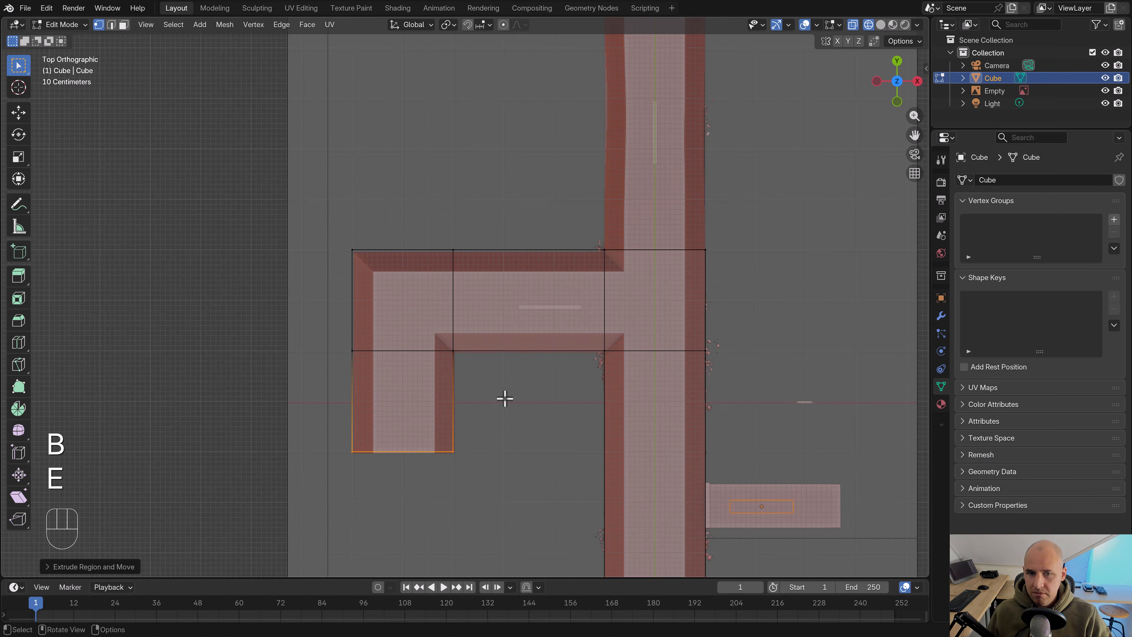
Extrude the junction's upper face about 6 m along the main corridor to the start of the stair section
scroll(429, 315, "down", 5)
middle_click_drag(518, 339, 476, 398, "shift")
left_click(531, 328)
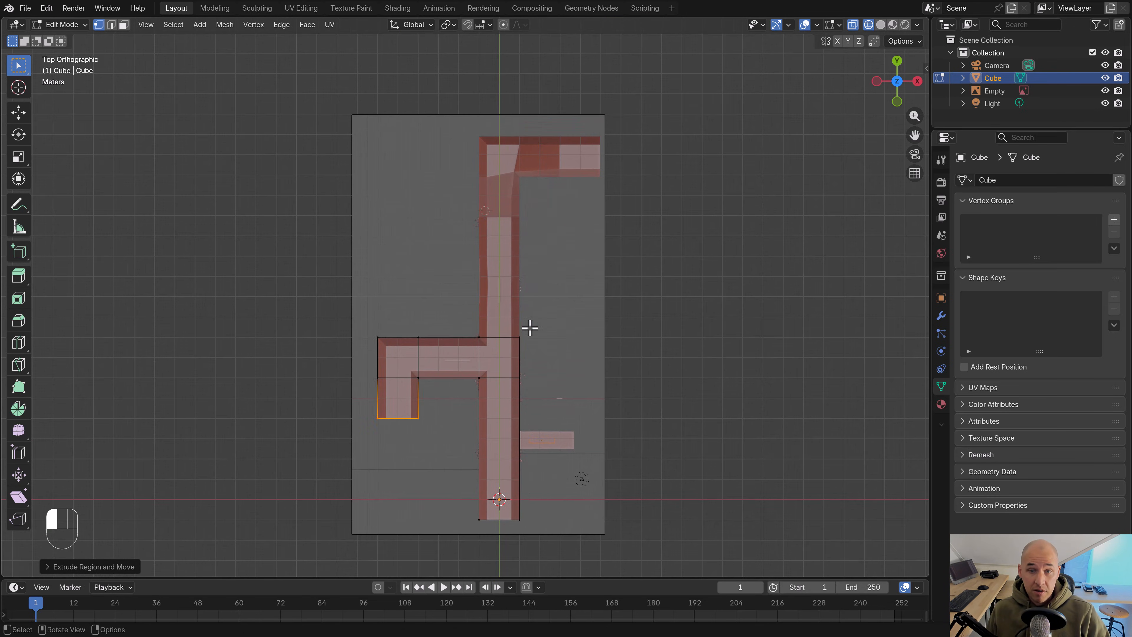
key("b")
left_click_drag(546, 349, 410, 293)
left_click(473, 306)
key("b")
left_click_drag(541, 349, 468, 297)
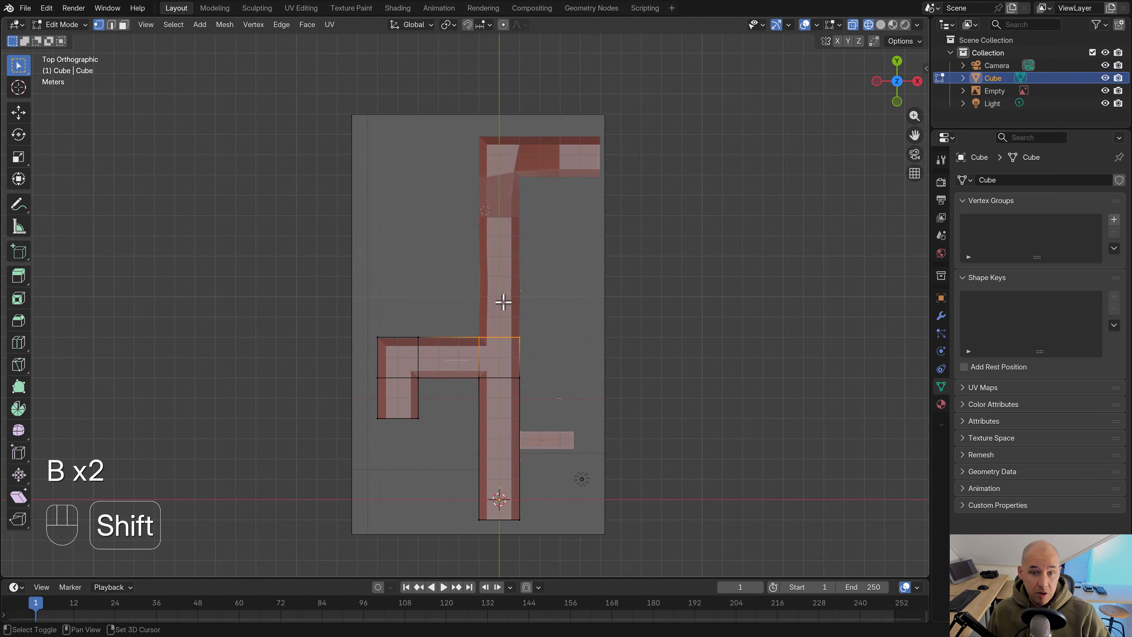
middle_click_drag(503, 301, 501, 338, "shift")
scroll(500, 338, "up", 3)
scroll(552, 344, "up", 1)
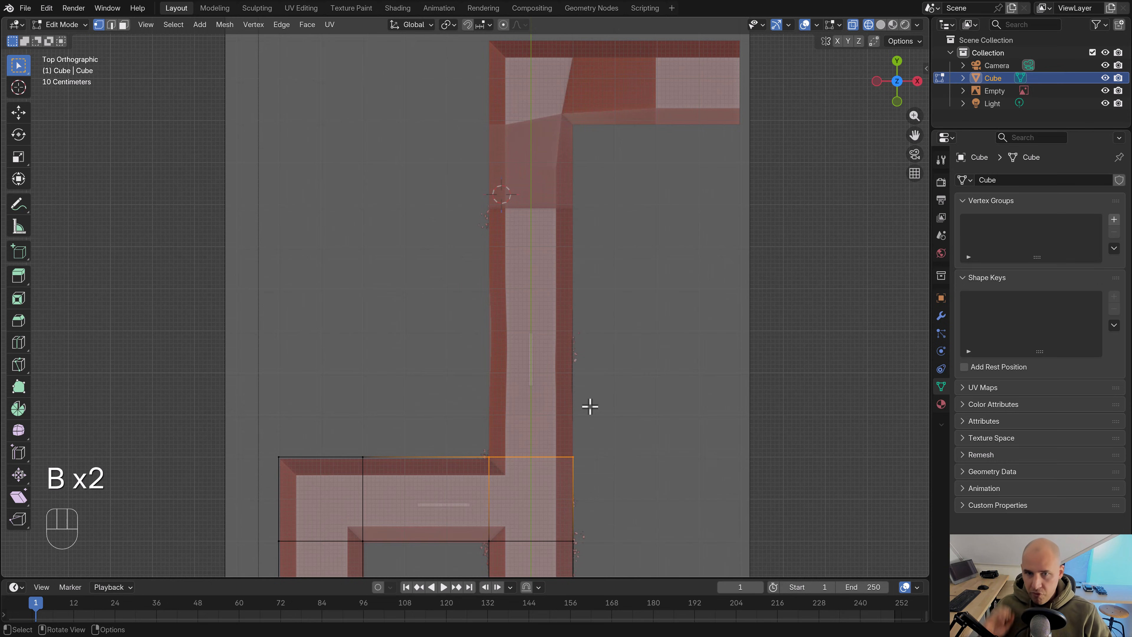
key("e")
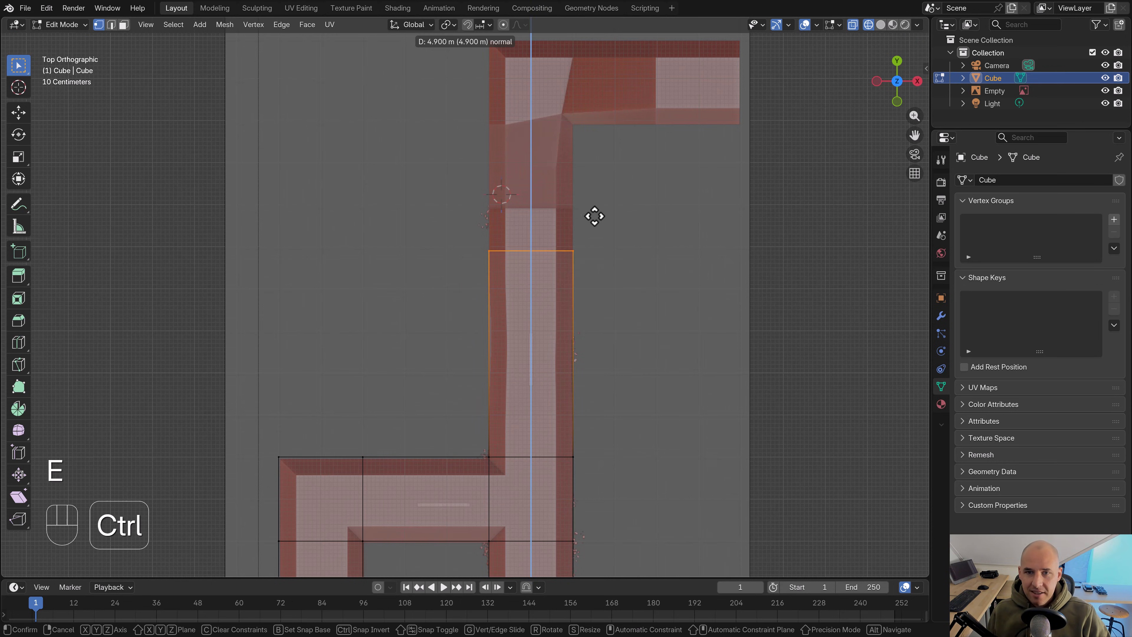
left_click(591, 178)
scroll(641, 301, "up", 4)
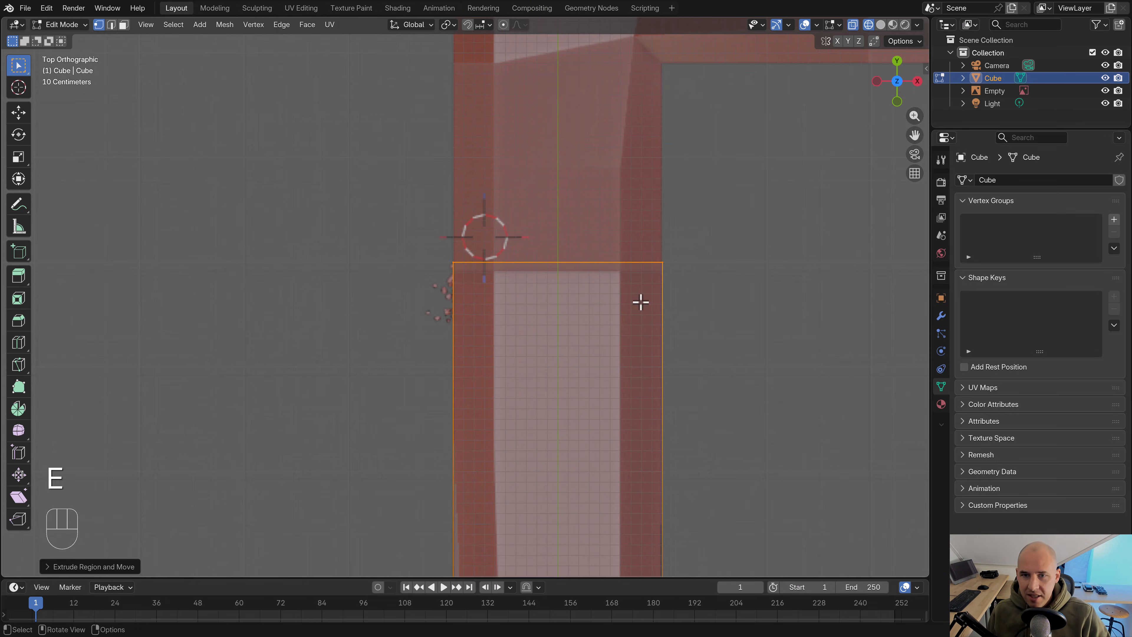
scroll(659, 298, "down", 3)
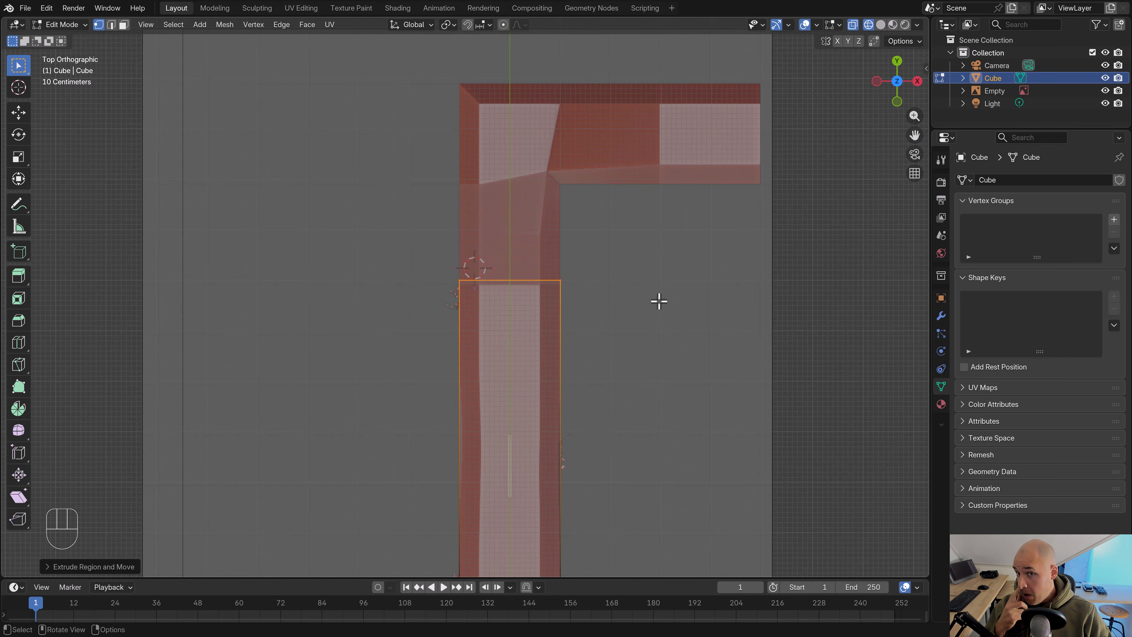
In the right side view, extrude the main corridor's end and move it about 2 m forward and 2 m up as a slope
key("KP_3")
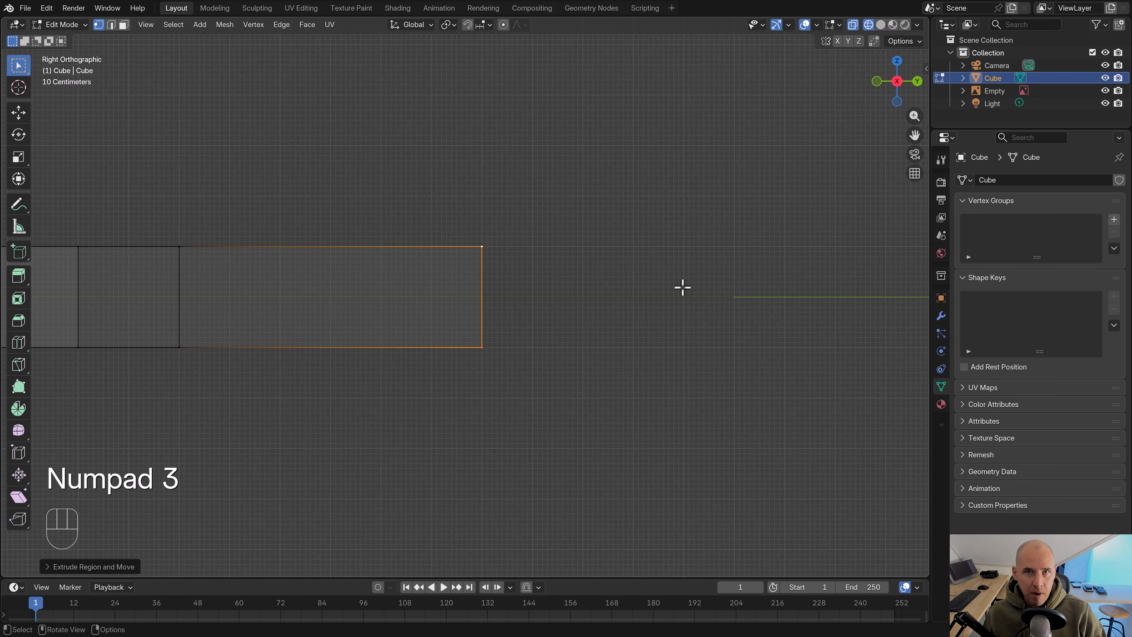
middle_click_drag(619, 265, 572, 295, "shift")
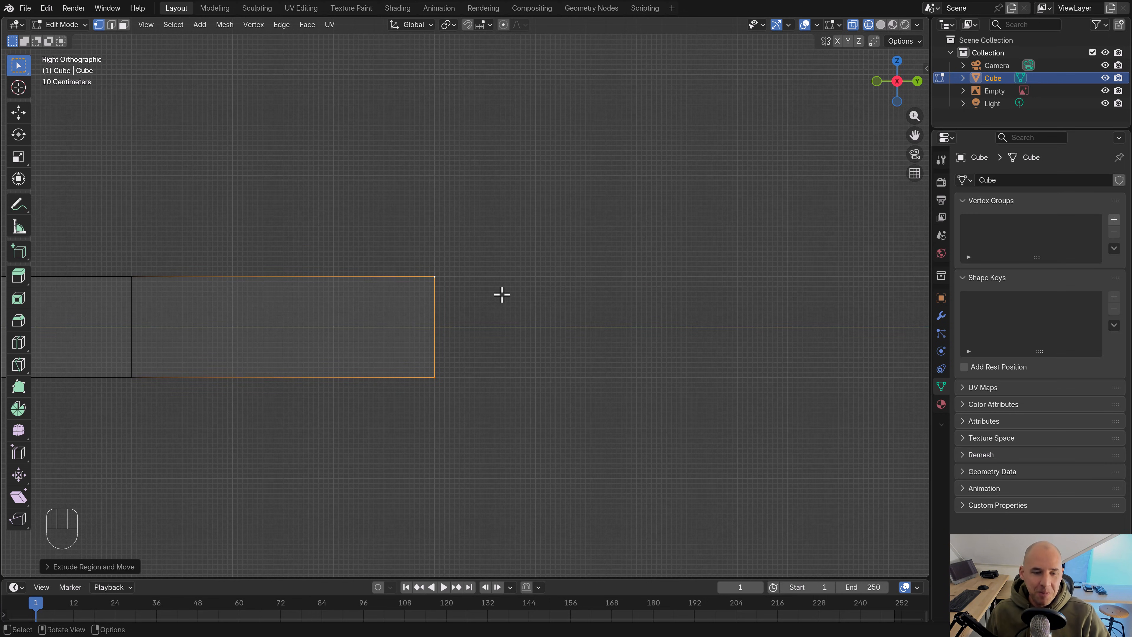
key("e")
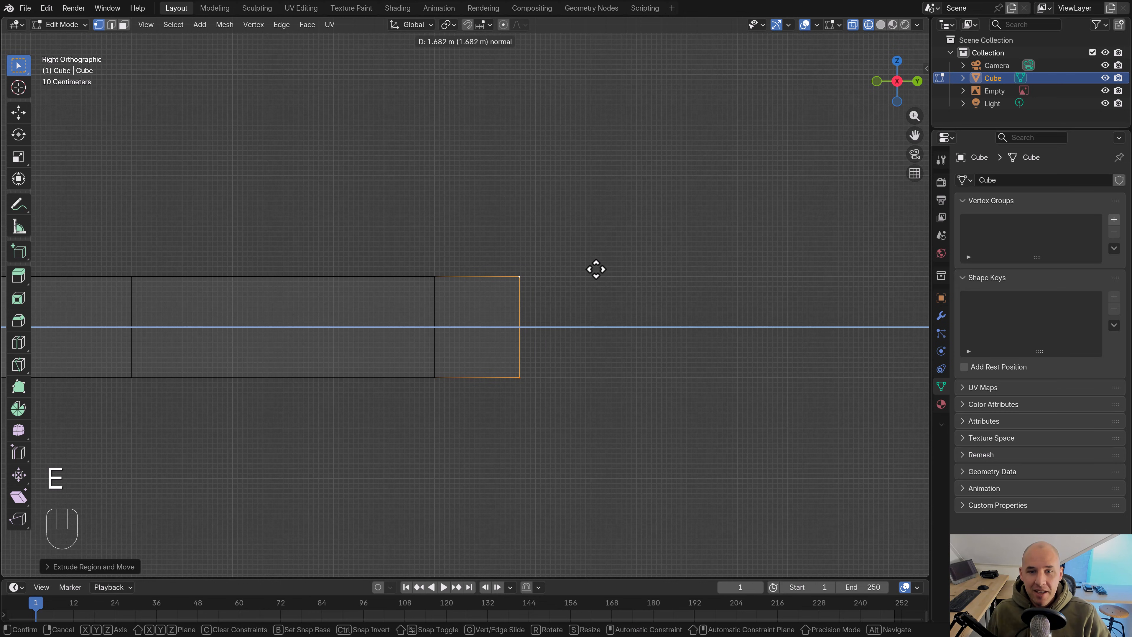
right_click(618, 263)
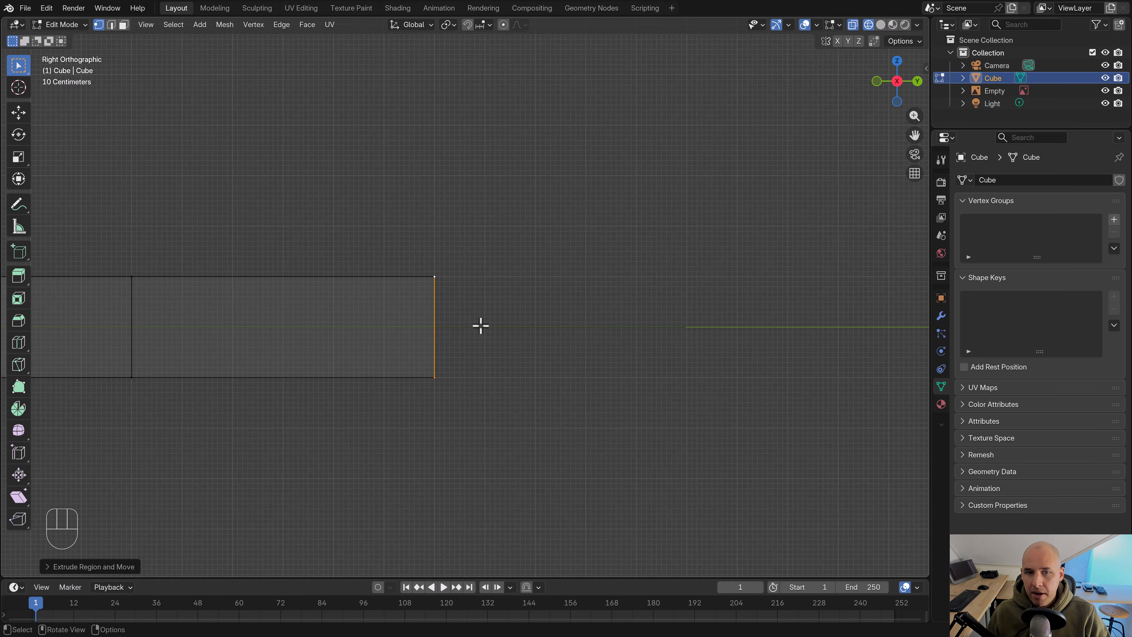
key("g")
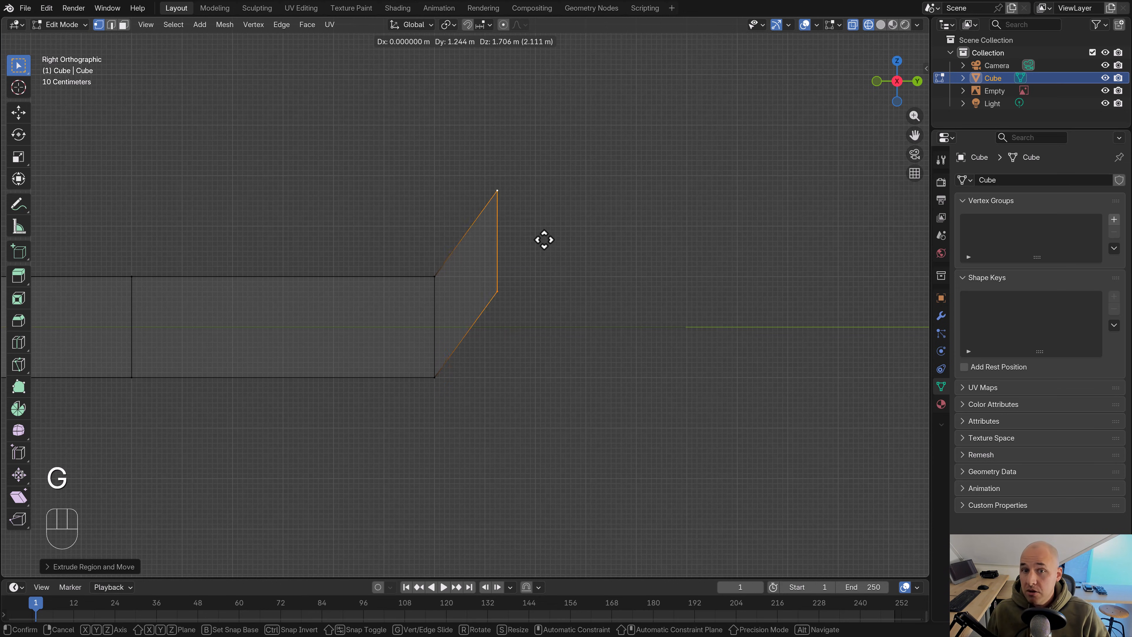
key("ctrl")
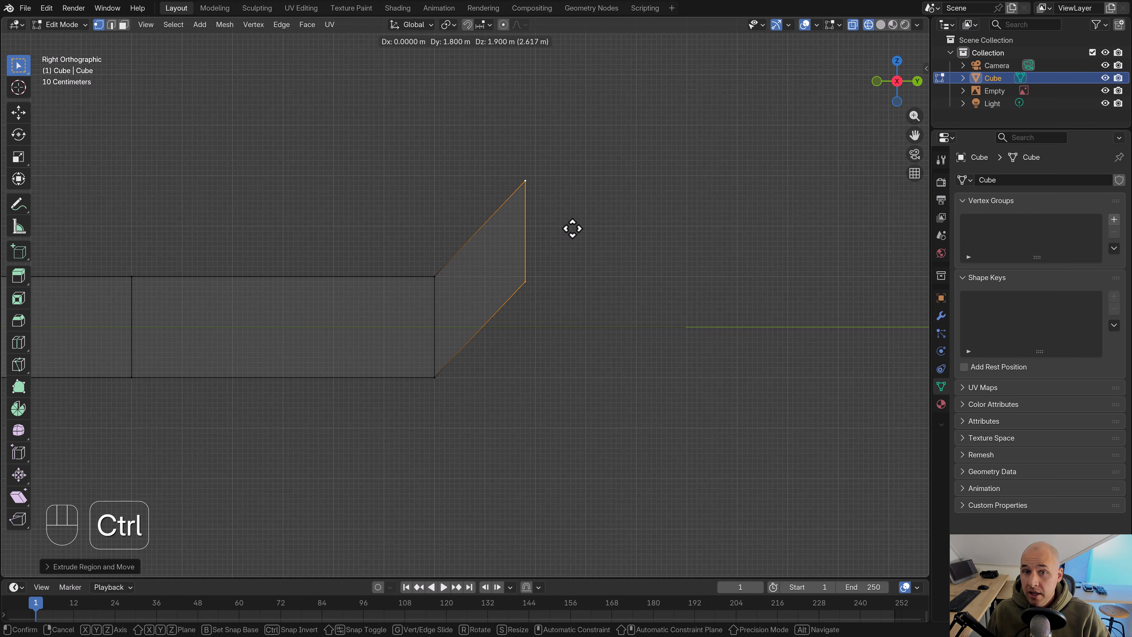
left_click(580, 226)
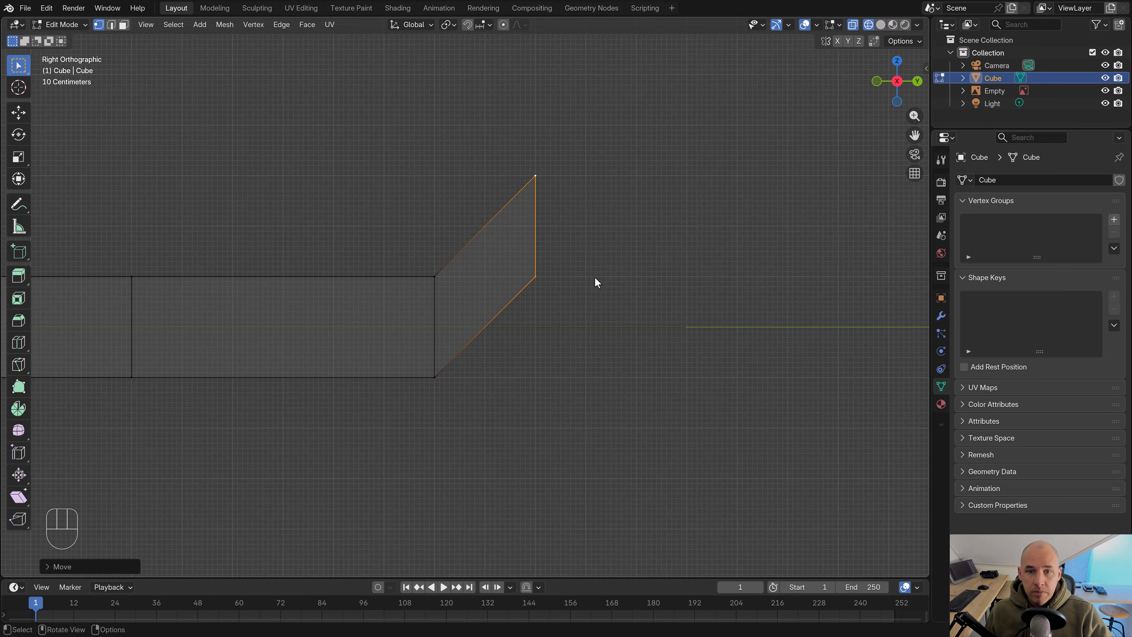
right_click(561, 257)
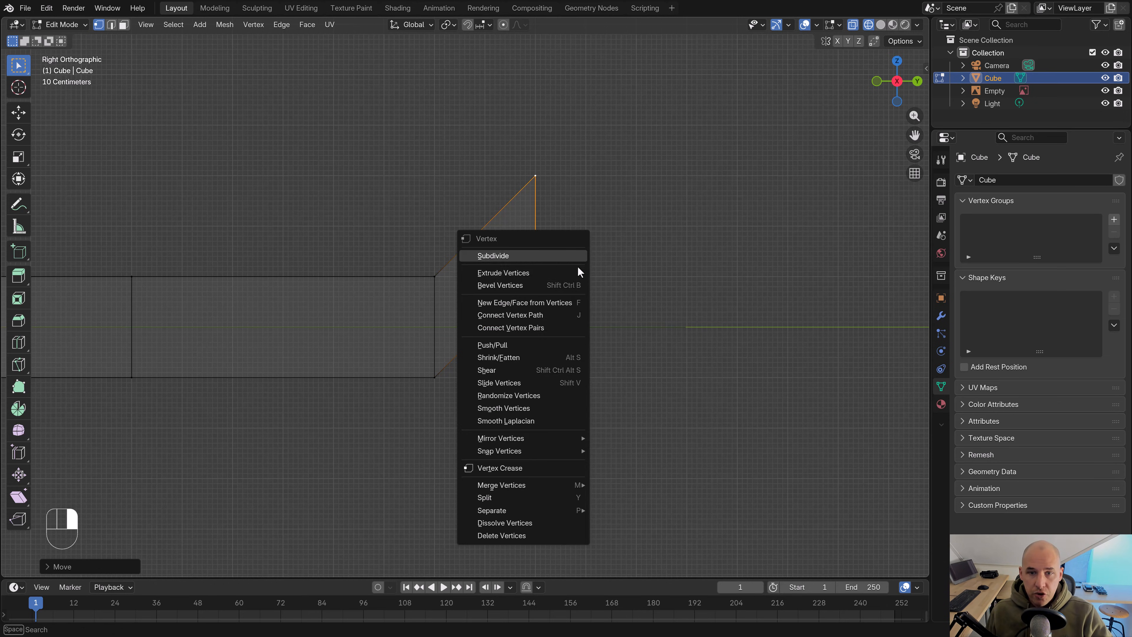
Extrude the upper end of the slope about 2 m horizontally to form a level landing
key("b")
left_click_drag(585, 312, 492, 164)
key("e")
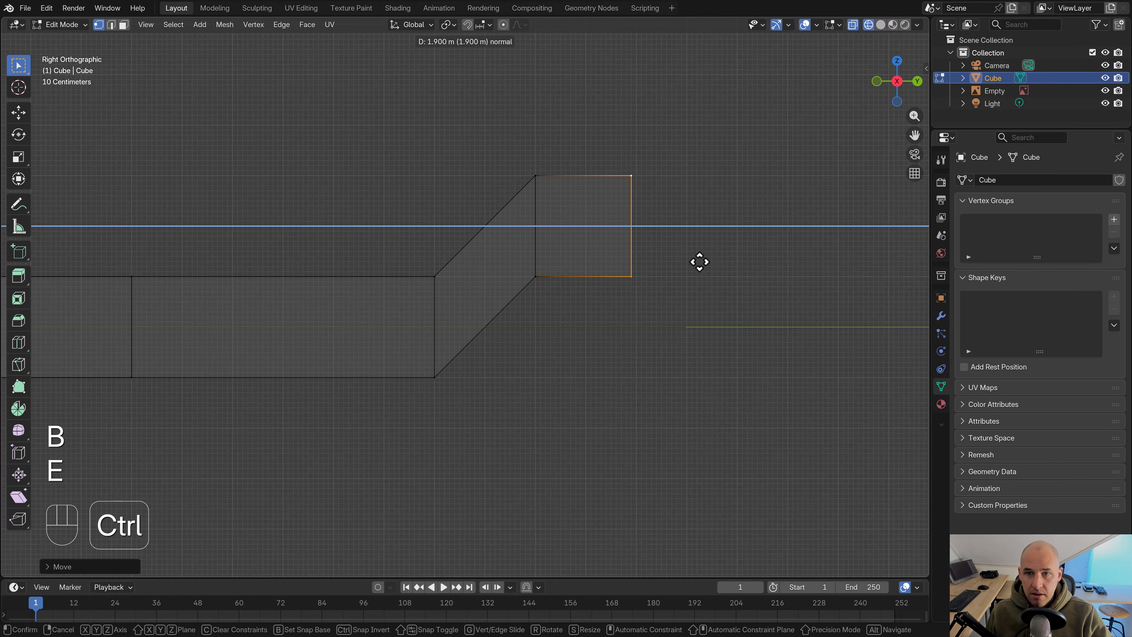
left_click(703, 261)
In the top view, extrude the landing's right face about 2 m along the upper side corridor
key("KP_7")
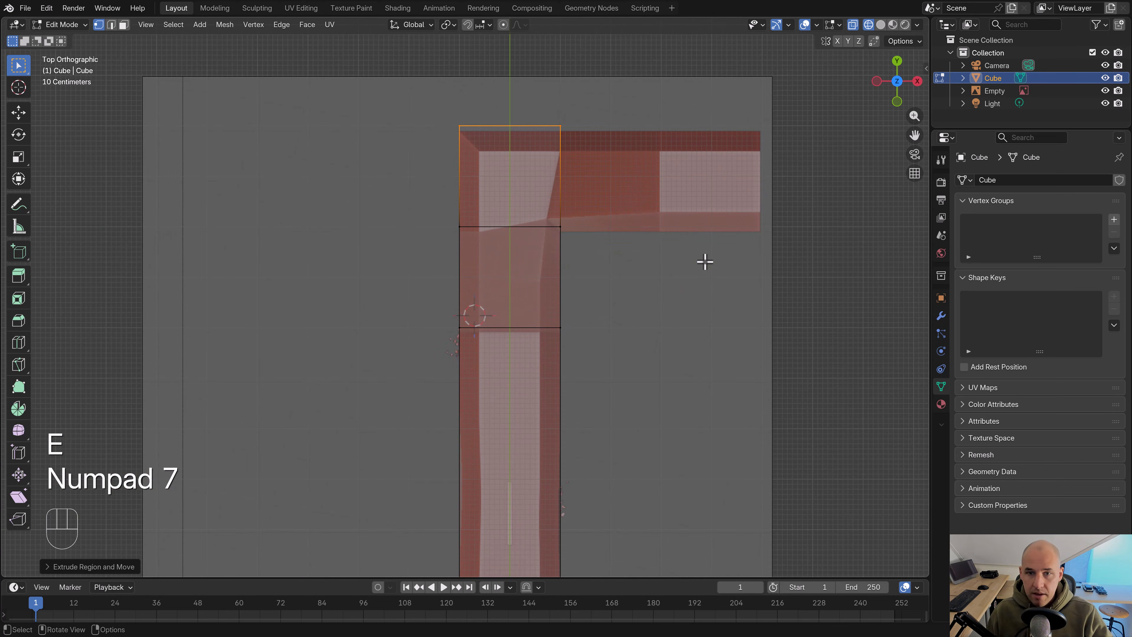
key("b")
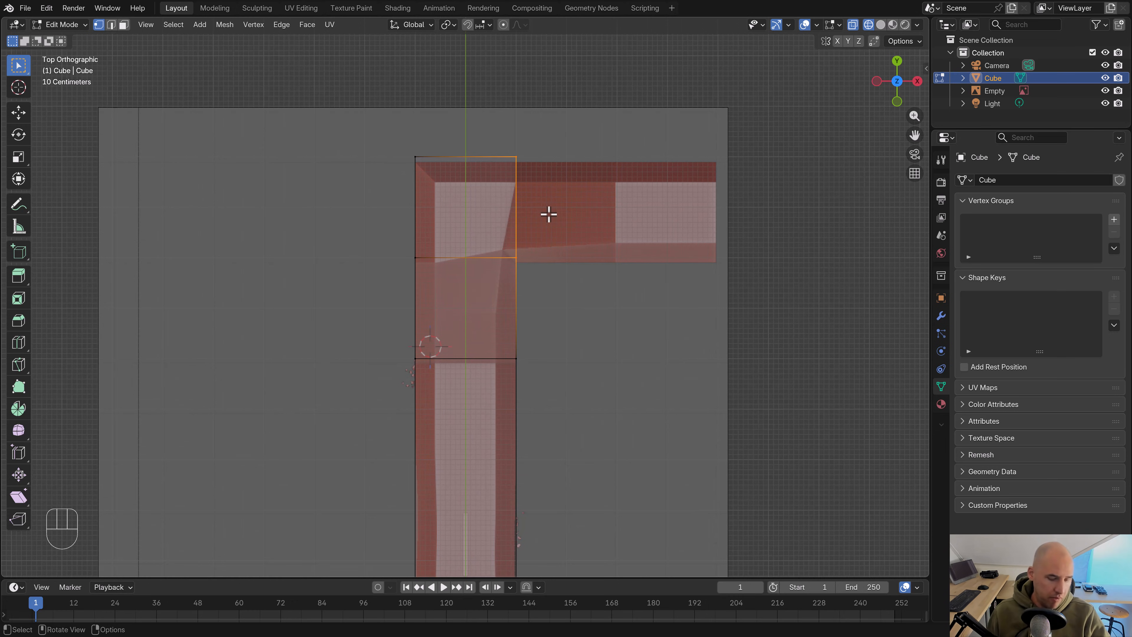
key("e")
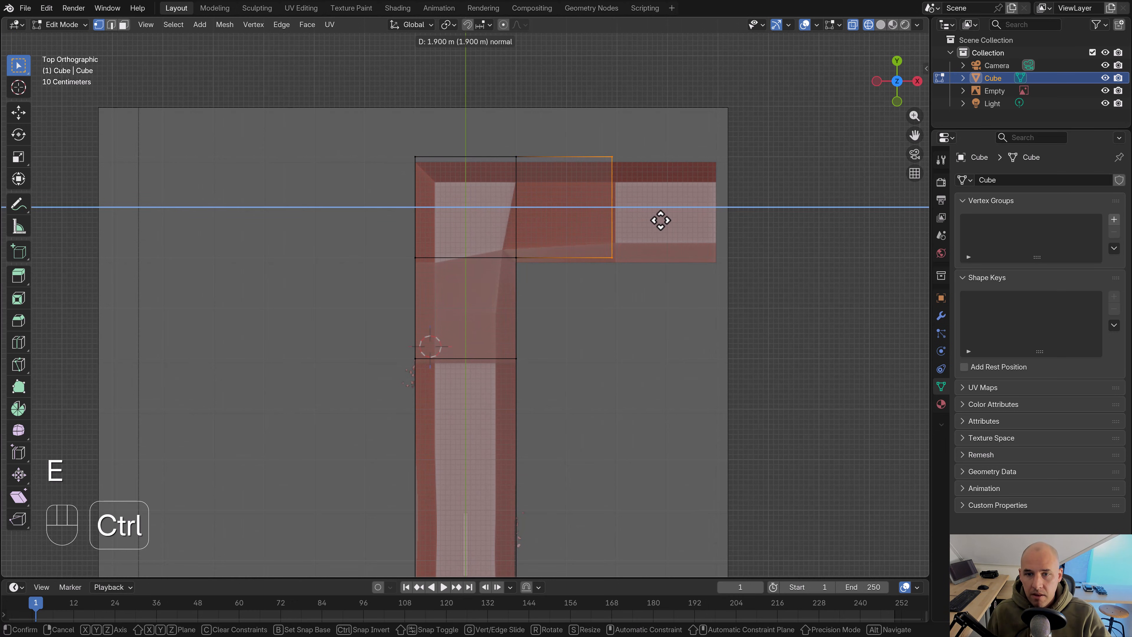
left_click(659, 219, "ctrl")
In the front view, raise the new end face about 2 m and extrude it about 2 m horizontally to finish the upper corridor
key("KP_1")
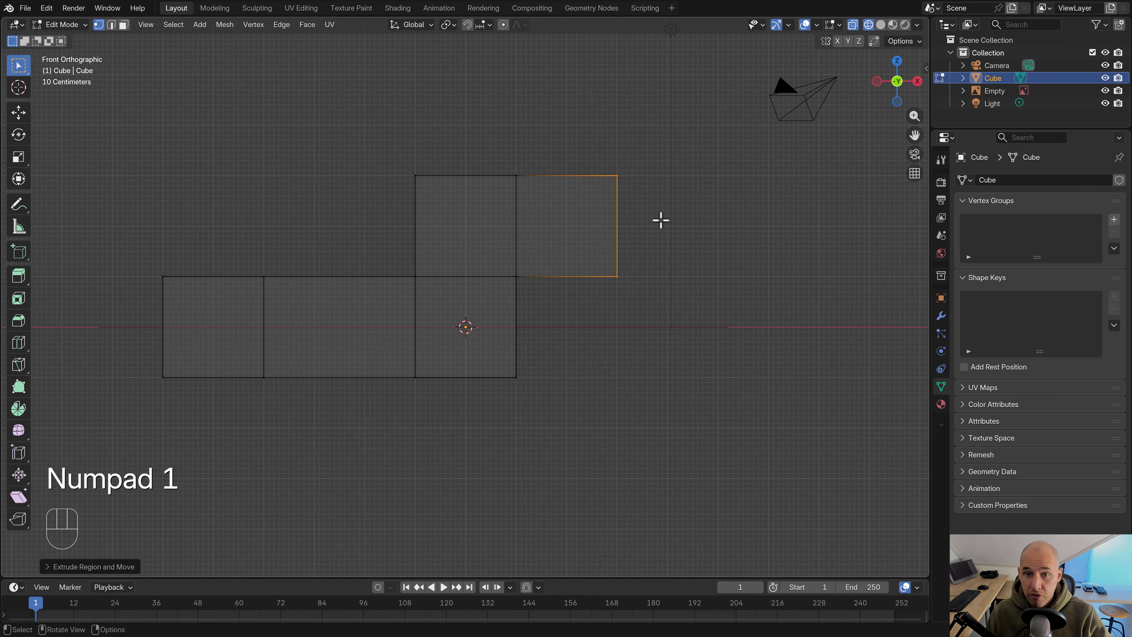
scroll(661, 220, "left", 1, "shift")
key("g")
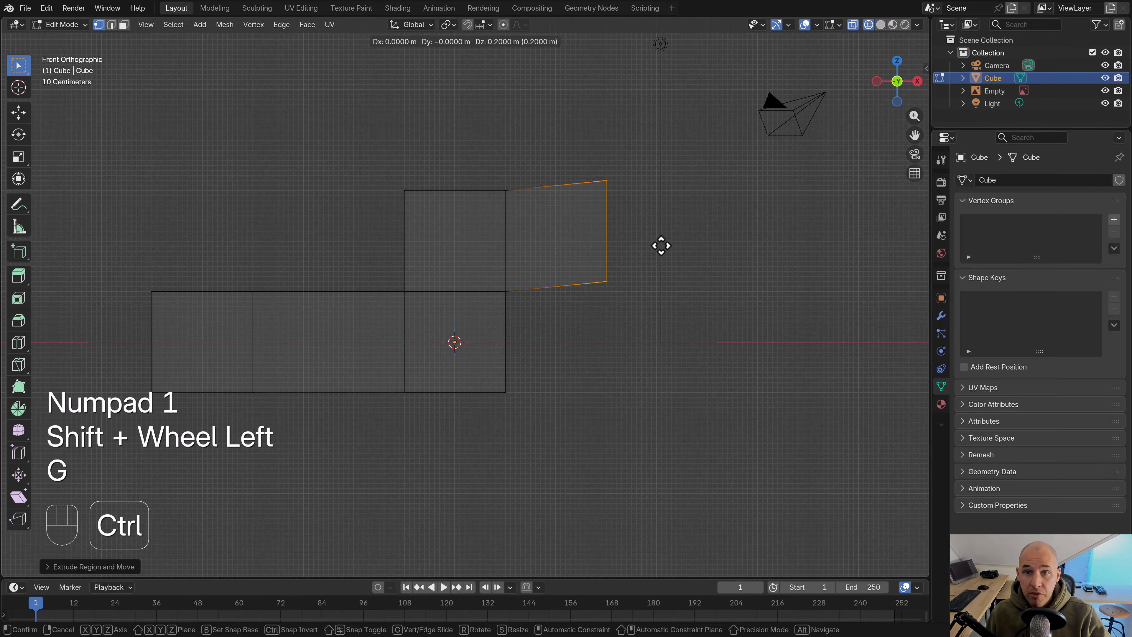
left_click(659, 157)
key("e")
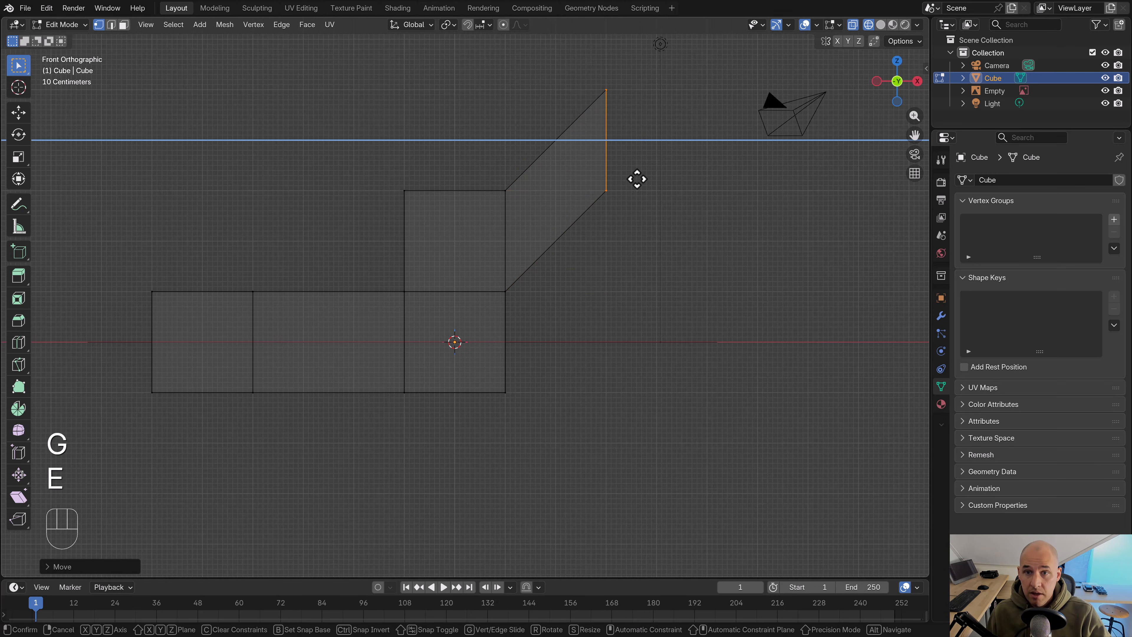
left_click(723, 200, "ctrl")
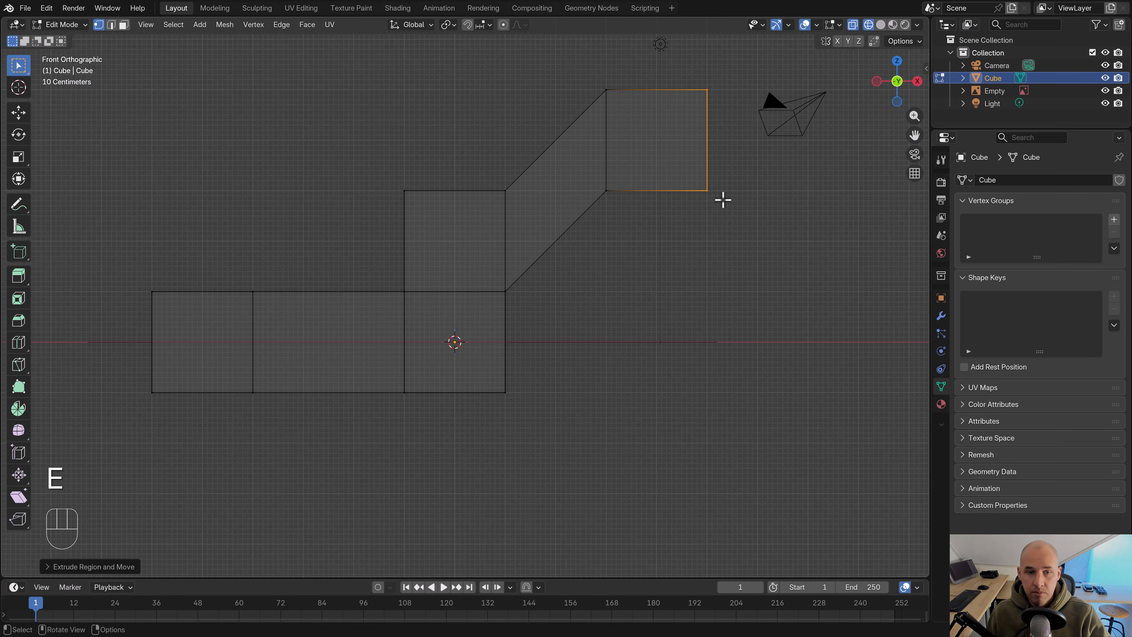
Switch the viewport to solid shading and review the corridor model against the blueprint in perspective and top view
middle_click_drag(697, 202, 649, 240)
middle_click_drag(538, 288, 593, 258, "shift")
scroll(552, 279, "up", 1)
key("z")
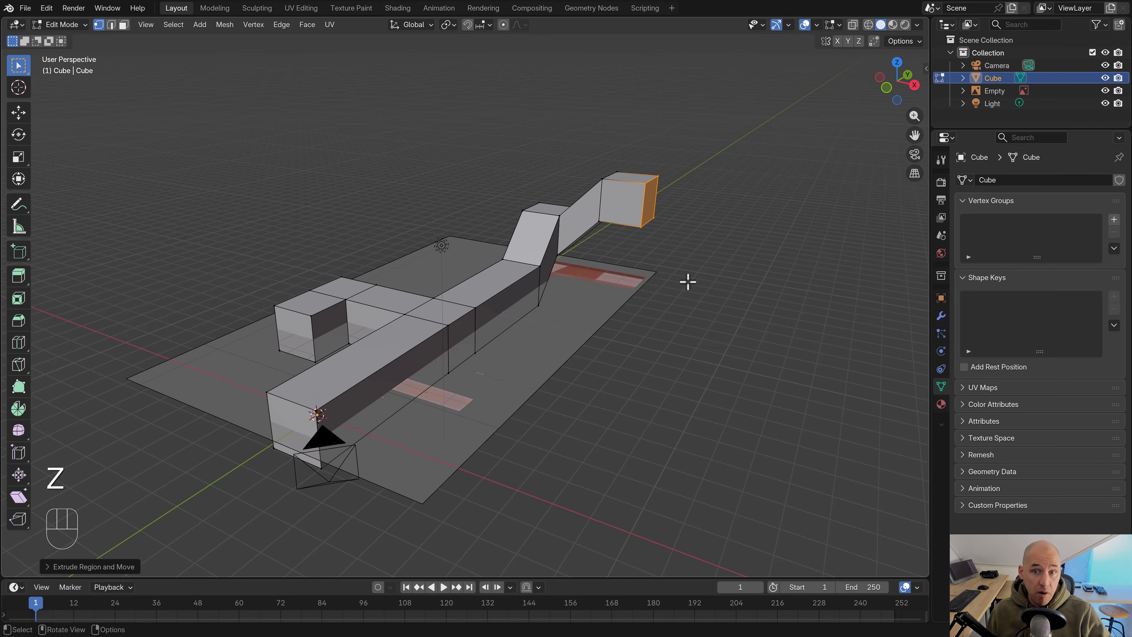
scroll(688, 282, "left", 2)
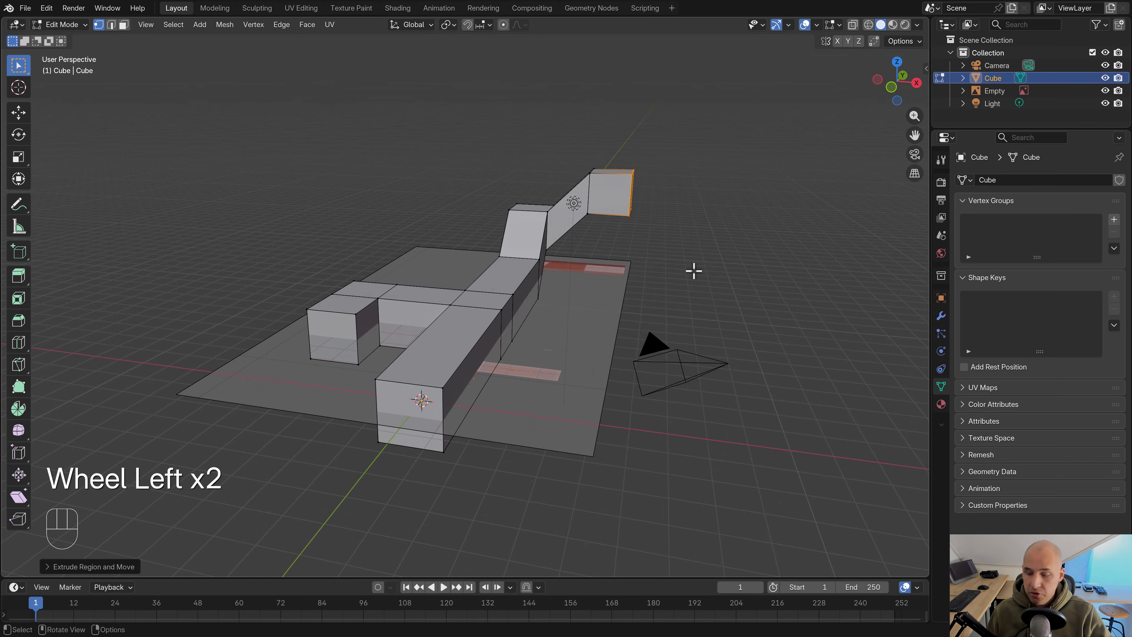
key("KP_7")
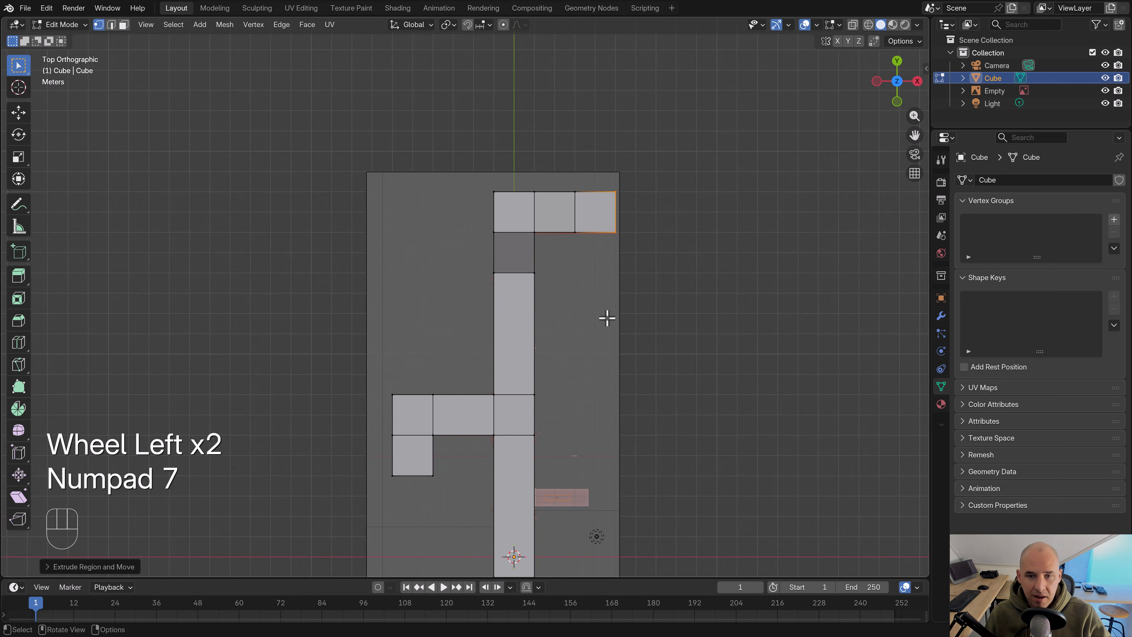
middle_click_drag(607, 317, 572, 179, "shift")
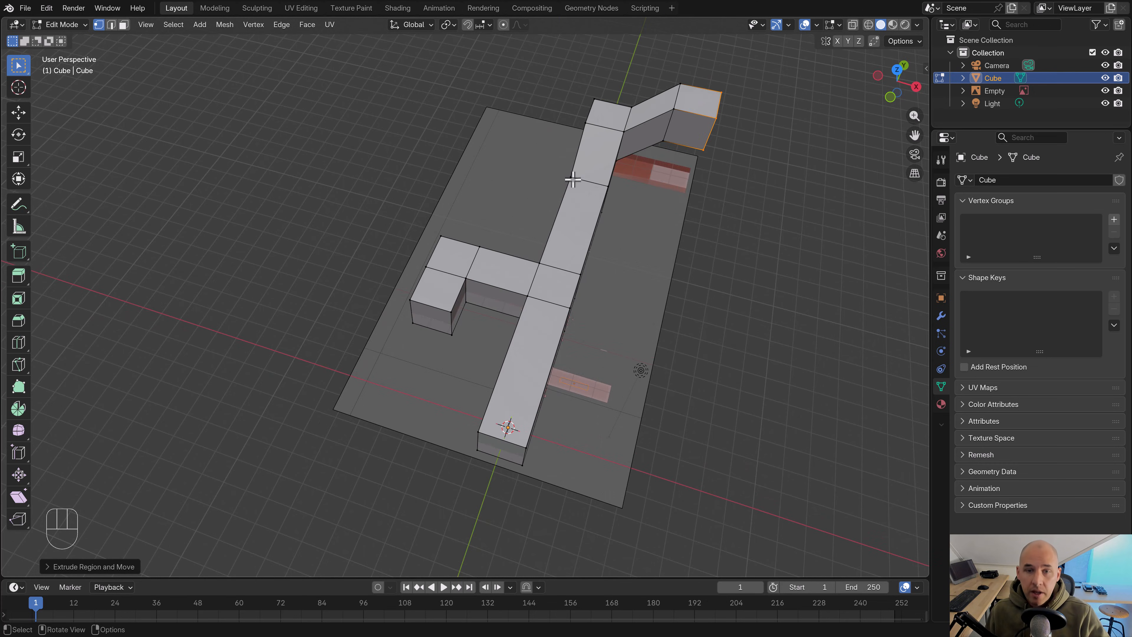
Return to Object Mode and show the corridor object's transform values and dimensions
key("Tab")
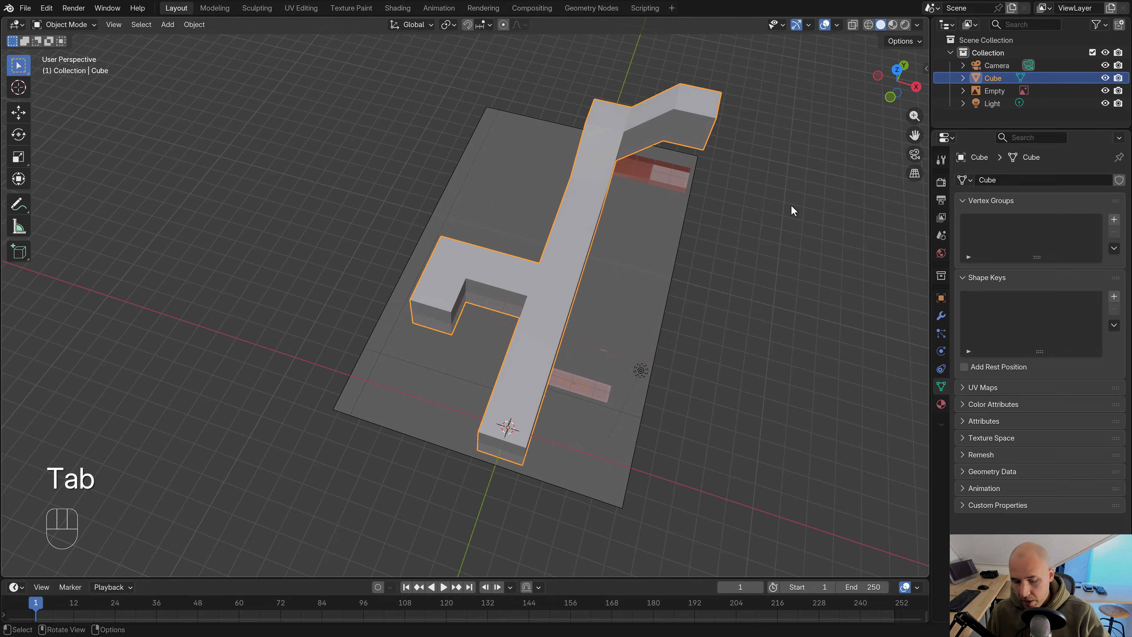
key("n")
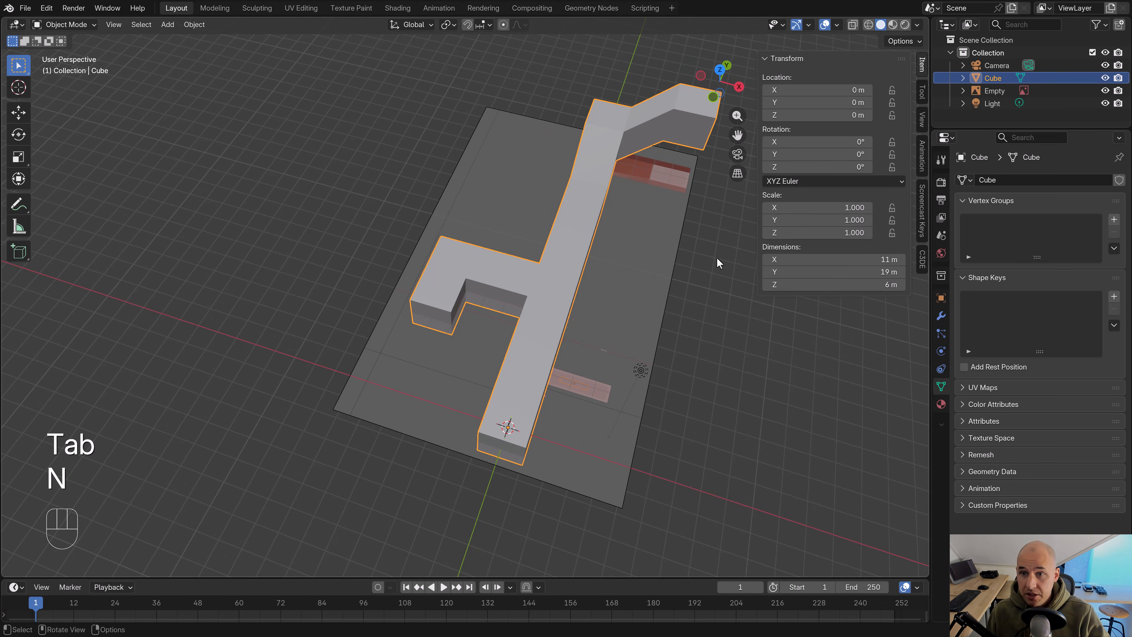
Hide the transform sidebar, enter Edit Mode on the corridor mesh and switch to edge selection
key("n")
middle_click_drag(687, 362, 662, 322)
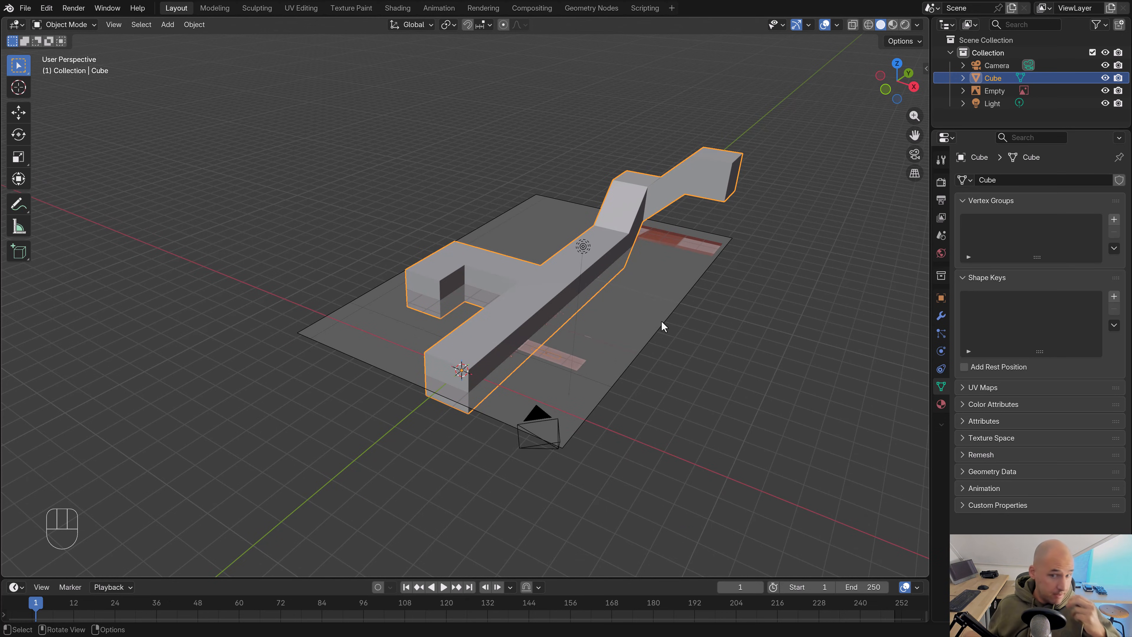
scroll(661, 321, "up", 5)
key("Tab")
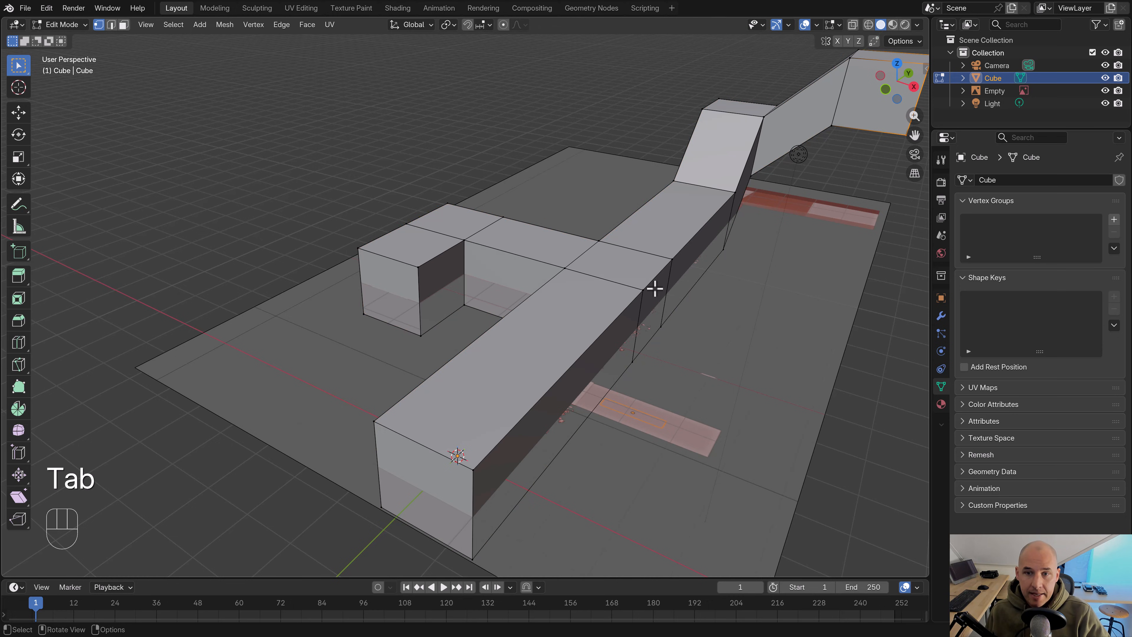
key("2")
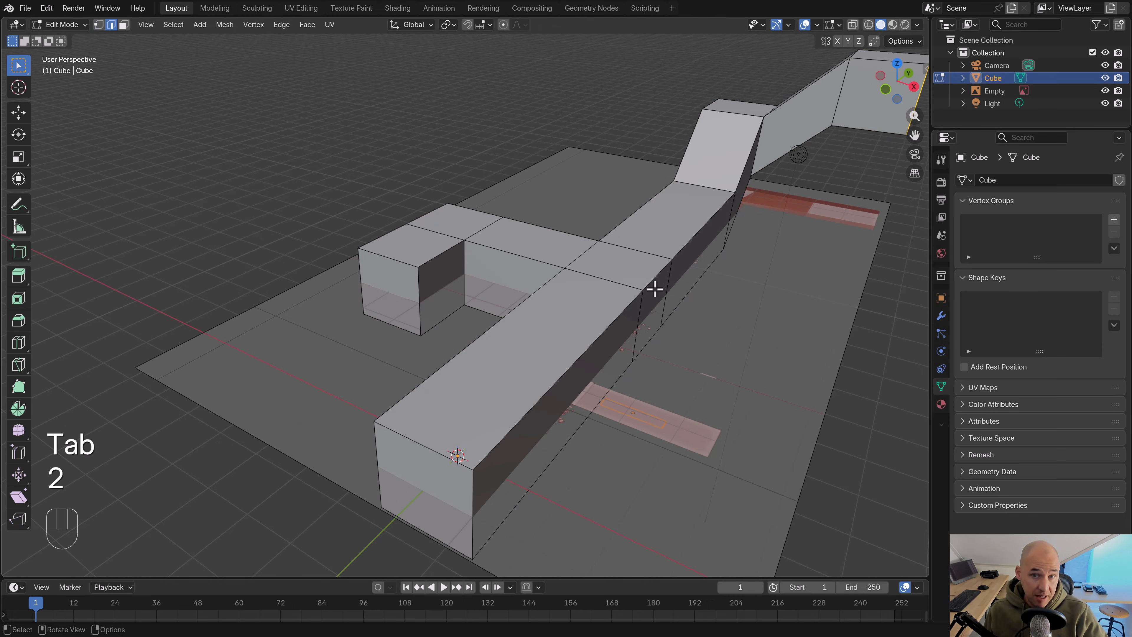
Select the upper edges along the right wall of the main corridor, the sloped section and the raised side corridor
middle_click_drag(639, 339, 452, 338, "shift")
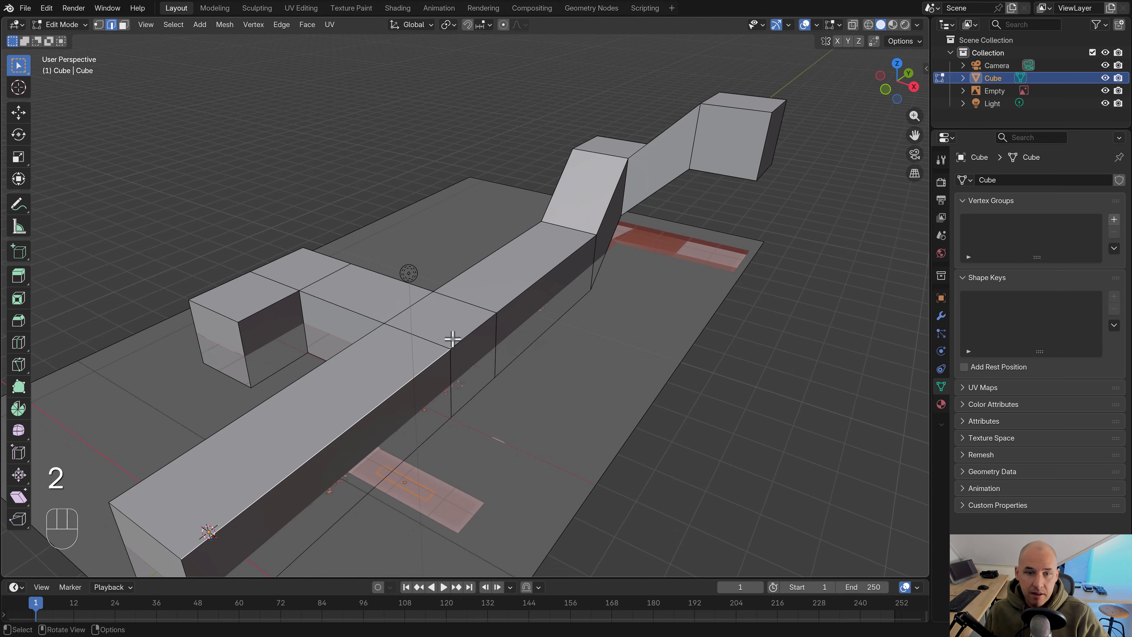
left_click(609, 206, "ctrl")
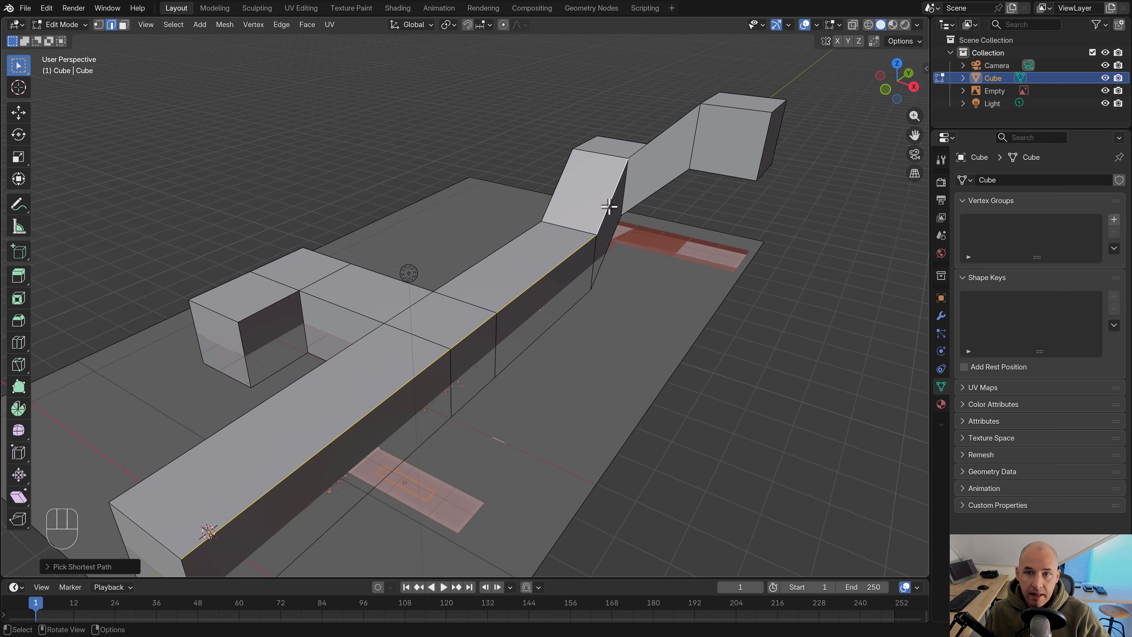
left_click(653, 144, "shift")
middle_click_drag(652, 143, 663, 178)
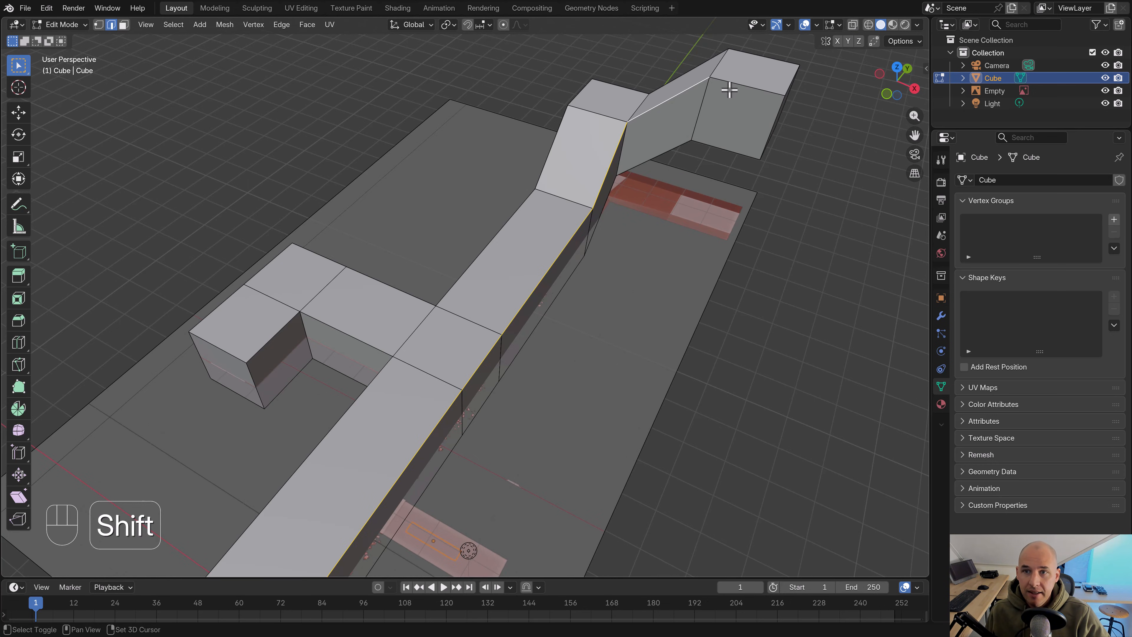
middle_click_drag(735, 86, 662, 208, "shift")
left_click(687, 177, "shift")
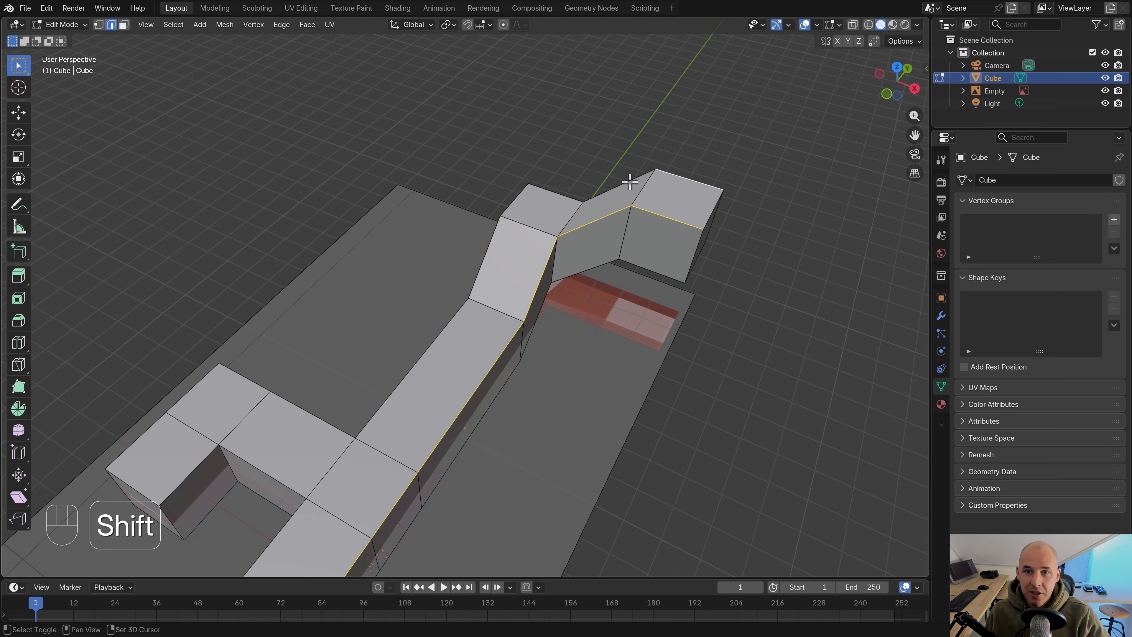
Add the upper edges of the opposite wall to the selection, including both sides of the side branch and the front section
left_click(548, 190, "shift")
middle_click_drag(518, 192, 532, 249, "shift")
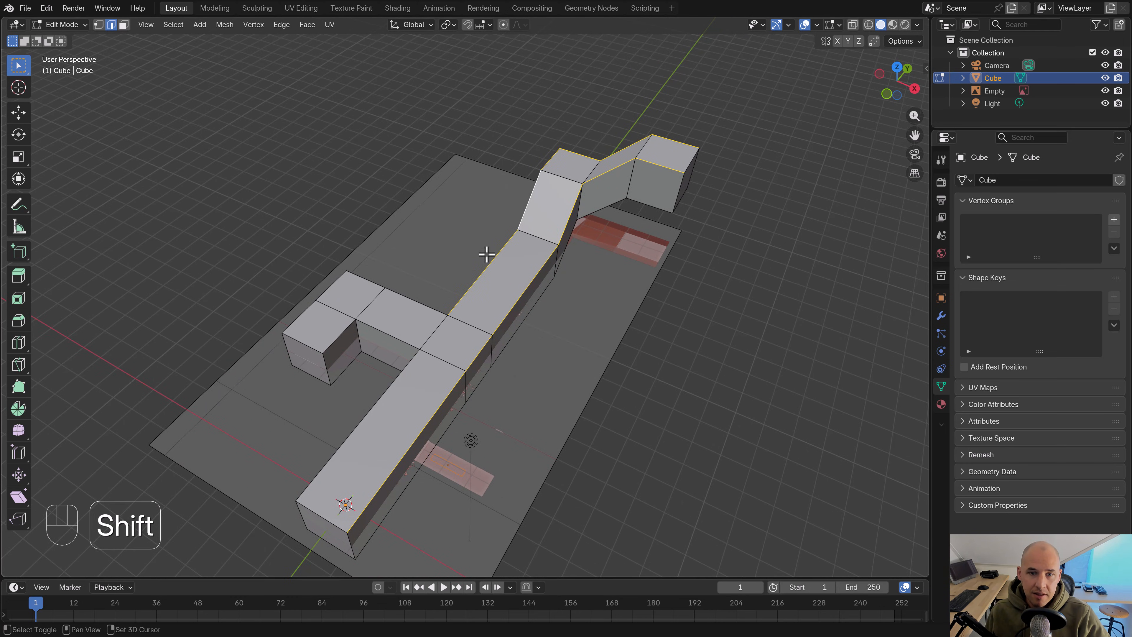
left_click(327, 284, "shift")
left_click(312, 310, "shift")
middle_click_drag(340, 338, 367, 311, "shift")
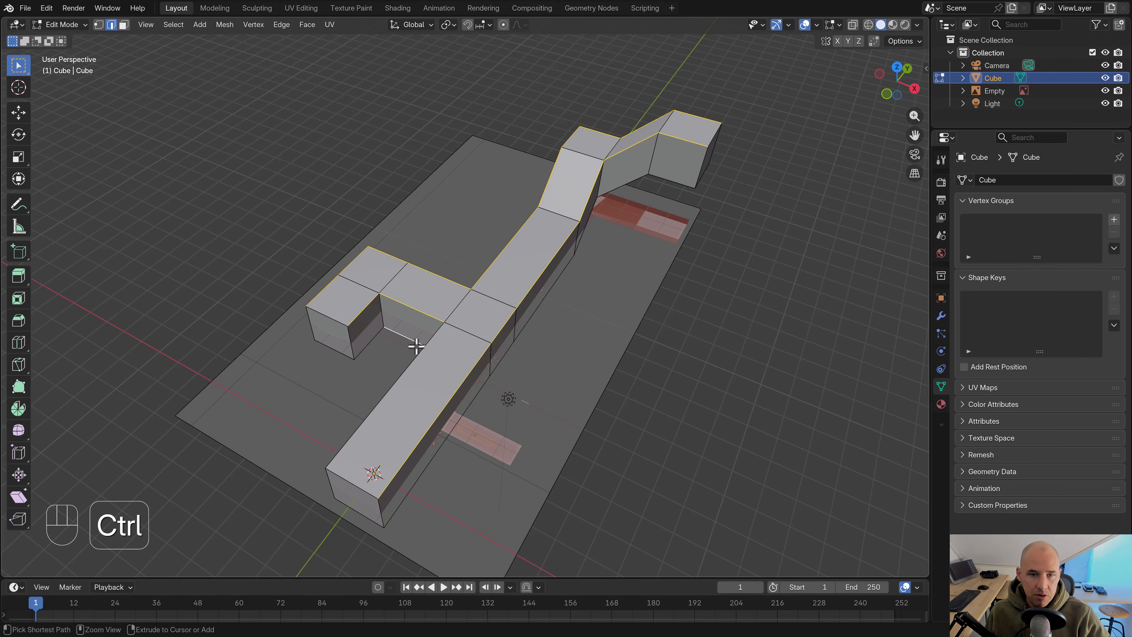
key("ctrl+z")
left_click(414, 355, "shift")
middle_click_drag(414, 355, 546, 270)
Check the selected upper edges from several angles and add the junction's missing upper edge on the right wall
scroll(626, 287, "up", 4)
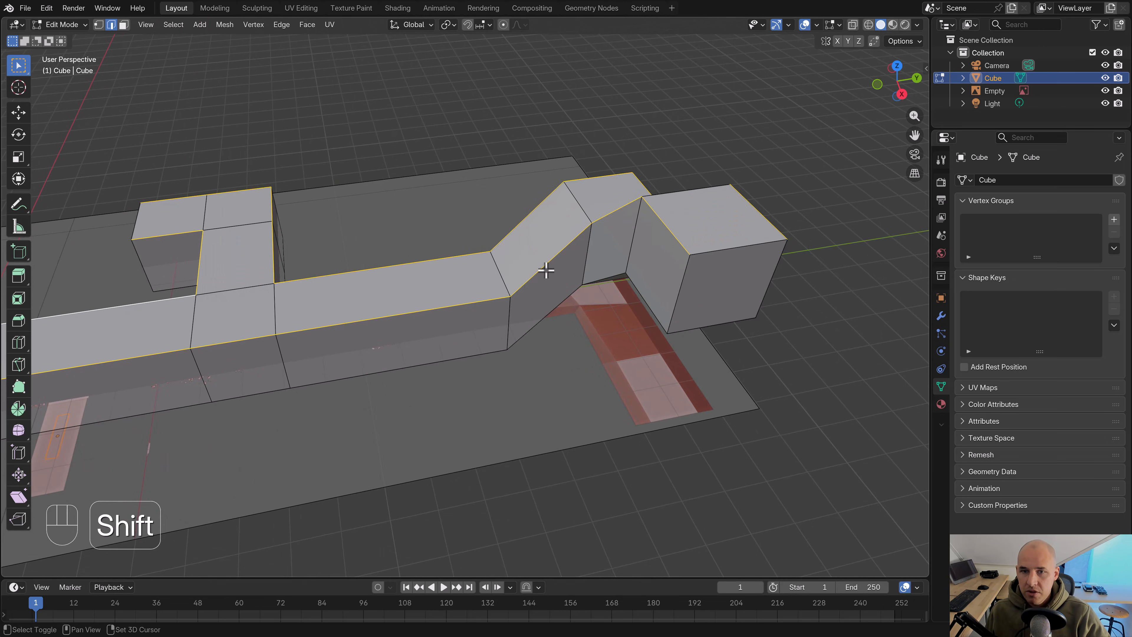
middle_click_drag(673, 272, 605, 274)
middle_click_drag(682, 306, 608, 288)
scroll(609, 288, "down", 2)
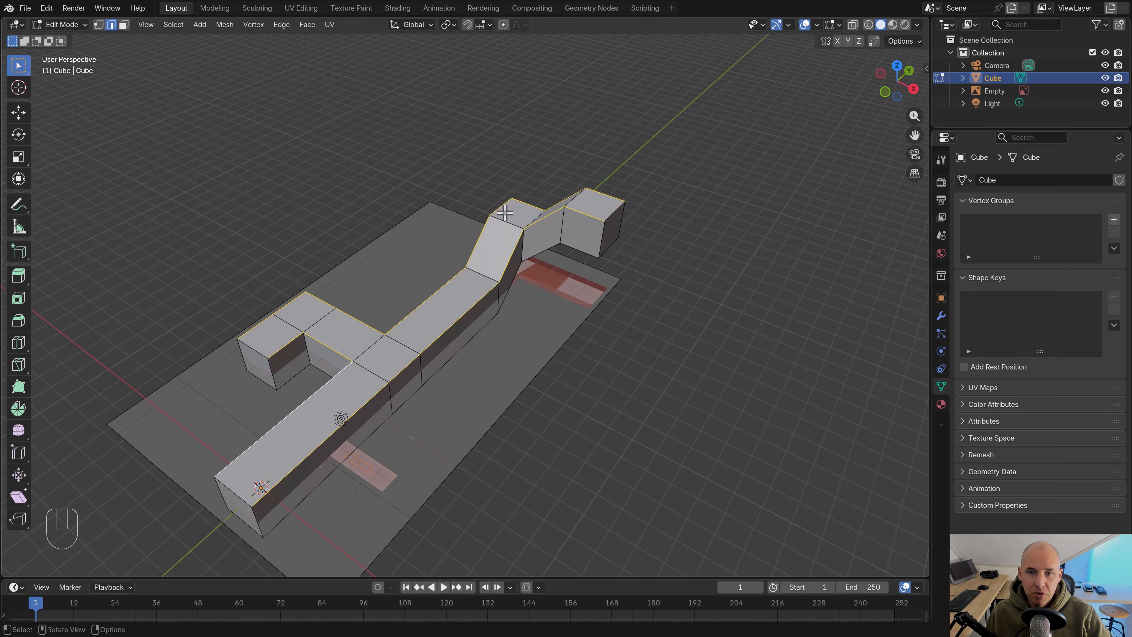
key("shift")
middle_click_drag(446, 346, 473, 297, "shift")
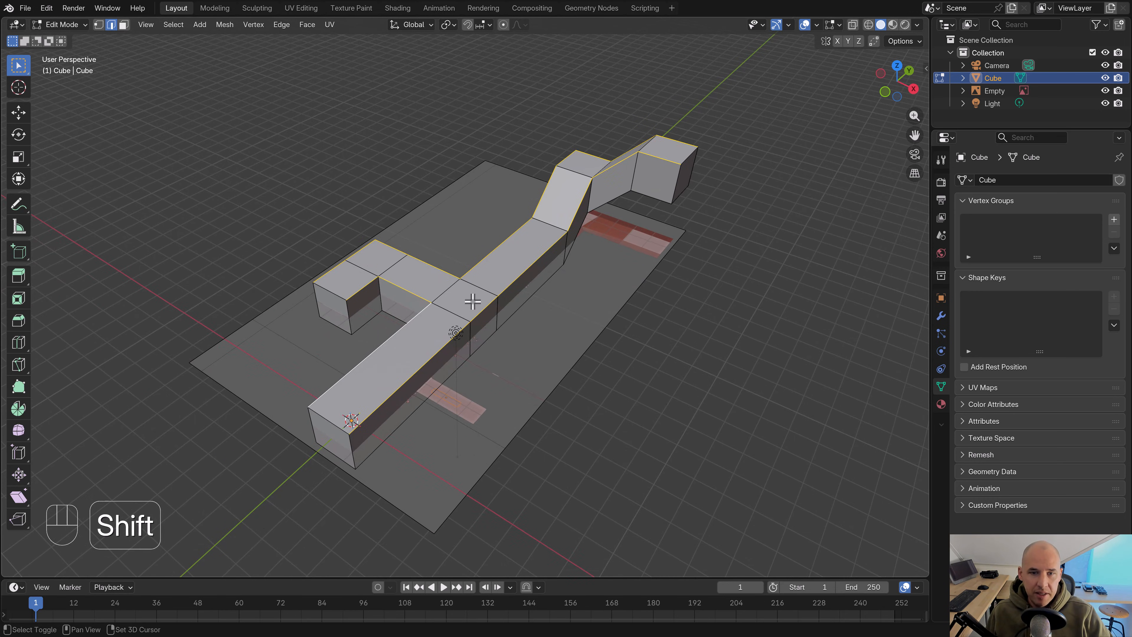
left_click(484, 321, "shift")
left_click(441, 313, "shift")
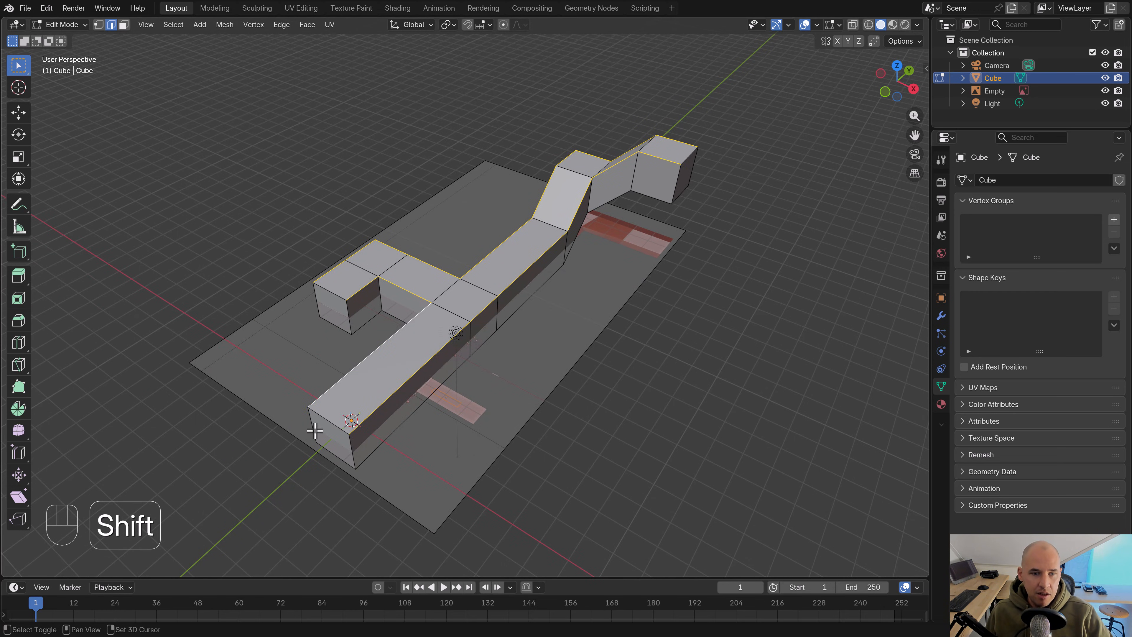
left_click(331, 443, "shift")
middle_click_drag(480, 359, 560, 334)
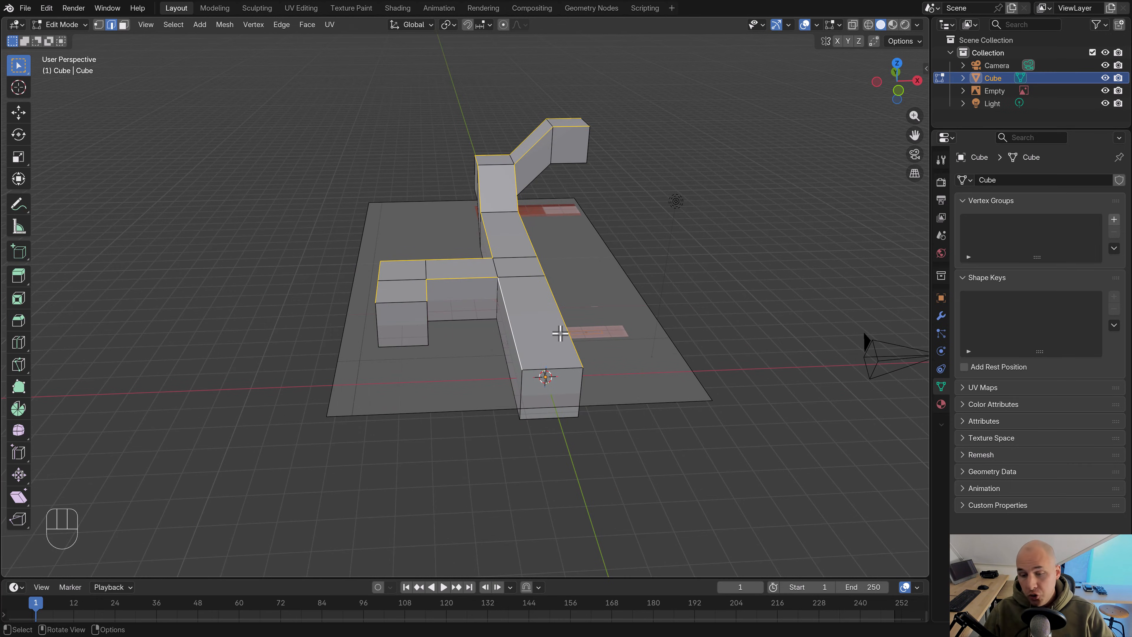
In wireframe top view, bevel the selected upper edges by about 0.4 m with one segment to match the blueprint's wall strips
key("KP_7")
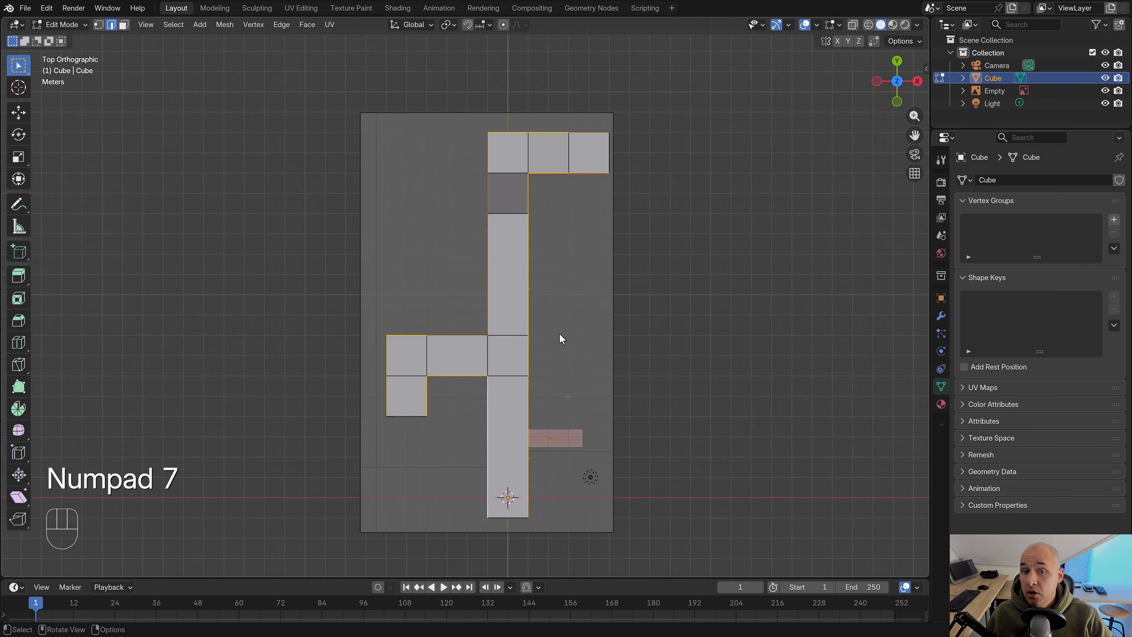
key("z")
left_click(475, 336)
middle_click_drag(526, 316, 526, 282, "shift")
scroll(551, 291, "up", 6)
middle_click_drag(586, 256, 511, 295, "shift")
scroll(525, 295, "up", 3)
scroll(512, 295, "up", 3)
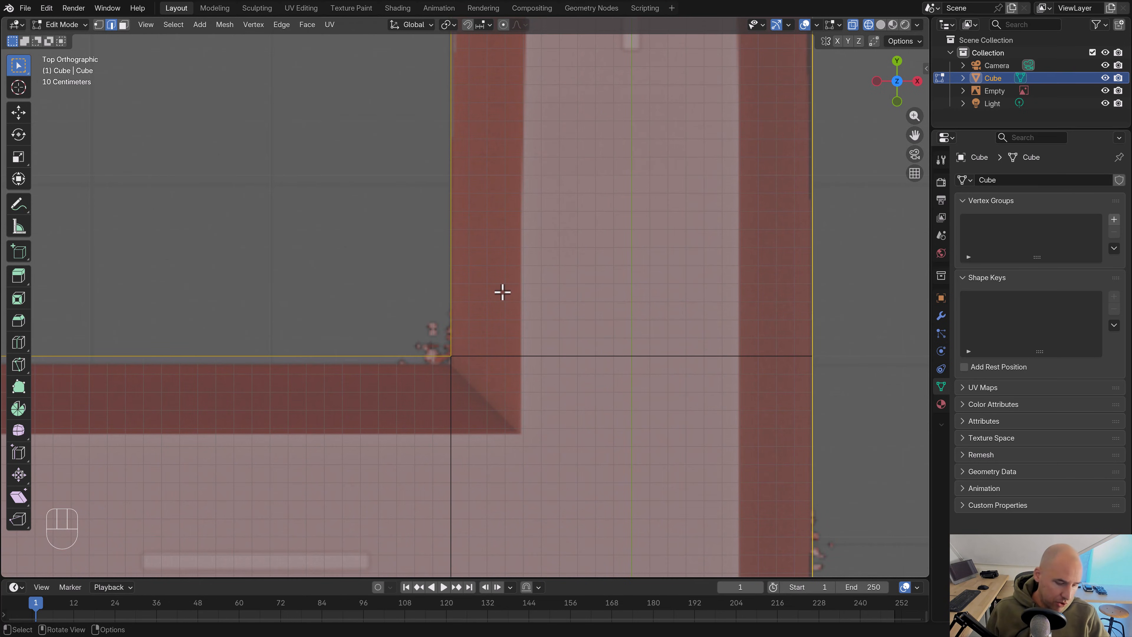
key("ctrl+b")
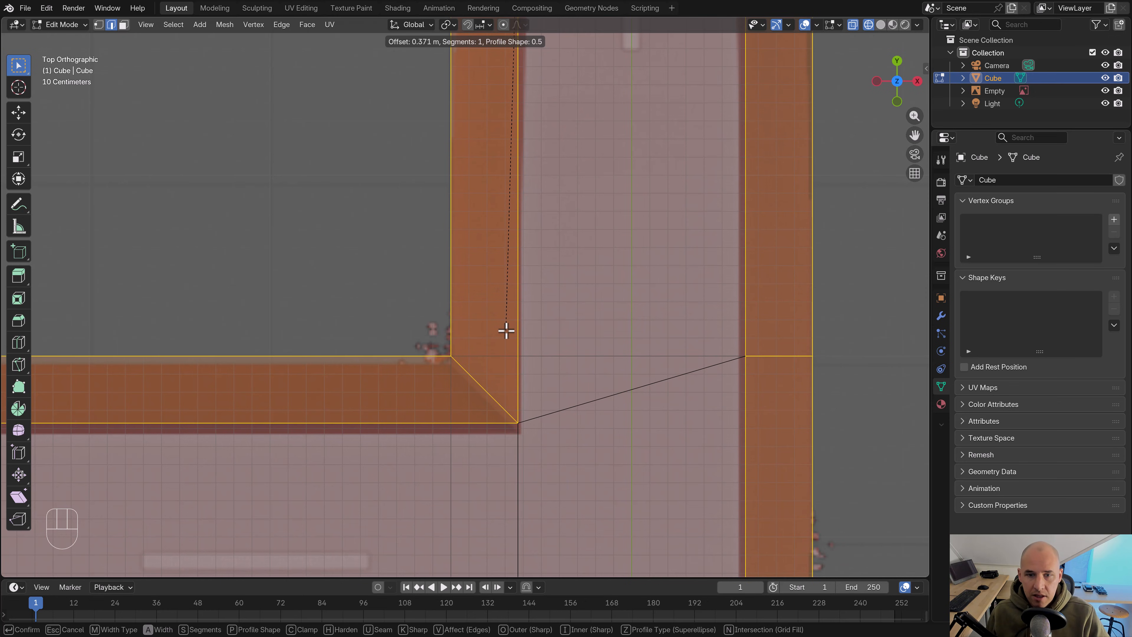
left_click(507, 332)
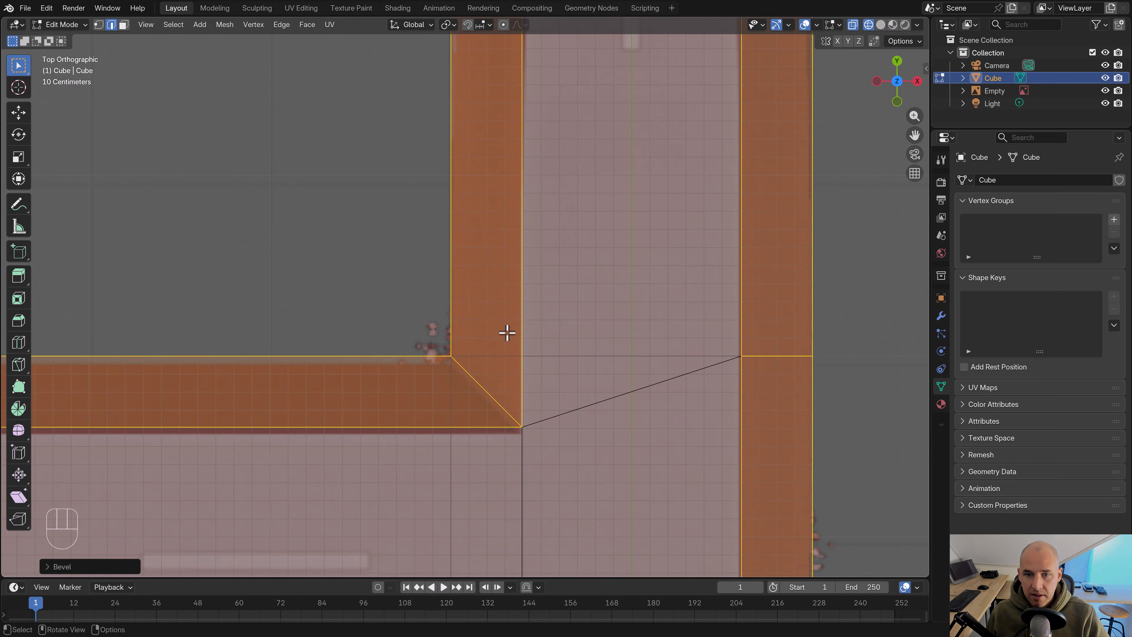
Examine the bevelled edges at the upper corner and the side branch against the blueprint
scroll(539, 314, "down", 10)
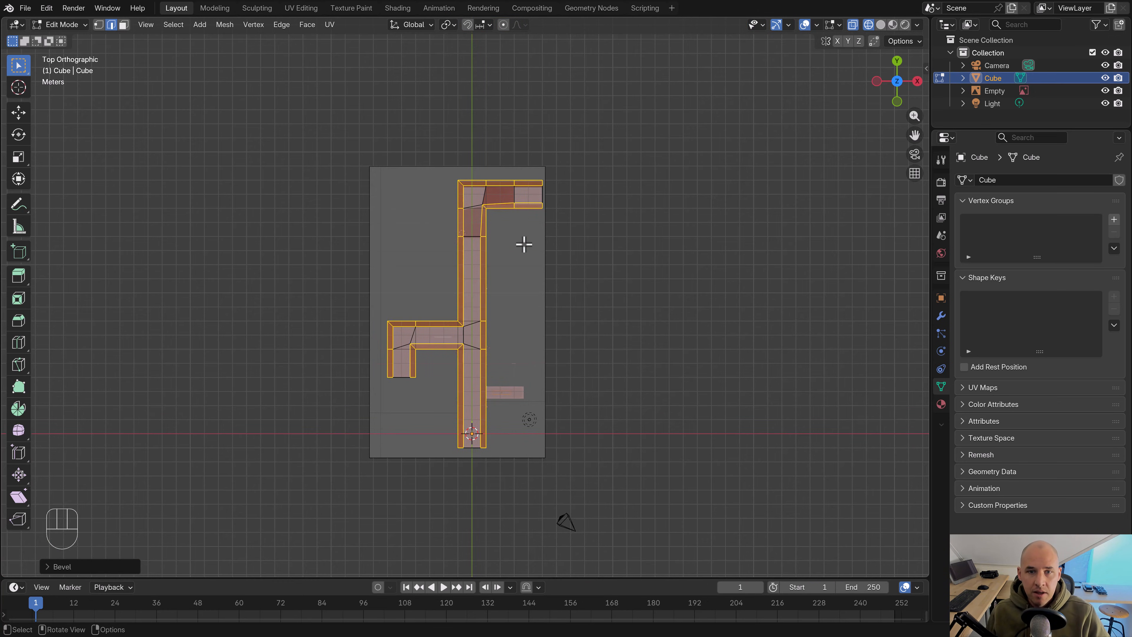
scroll(520, 242, "up", 6)
middle_click_drag(508, 128, 490, 248, "shift")
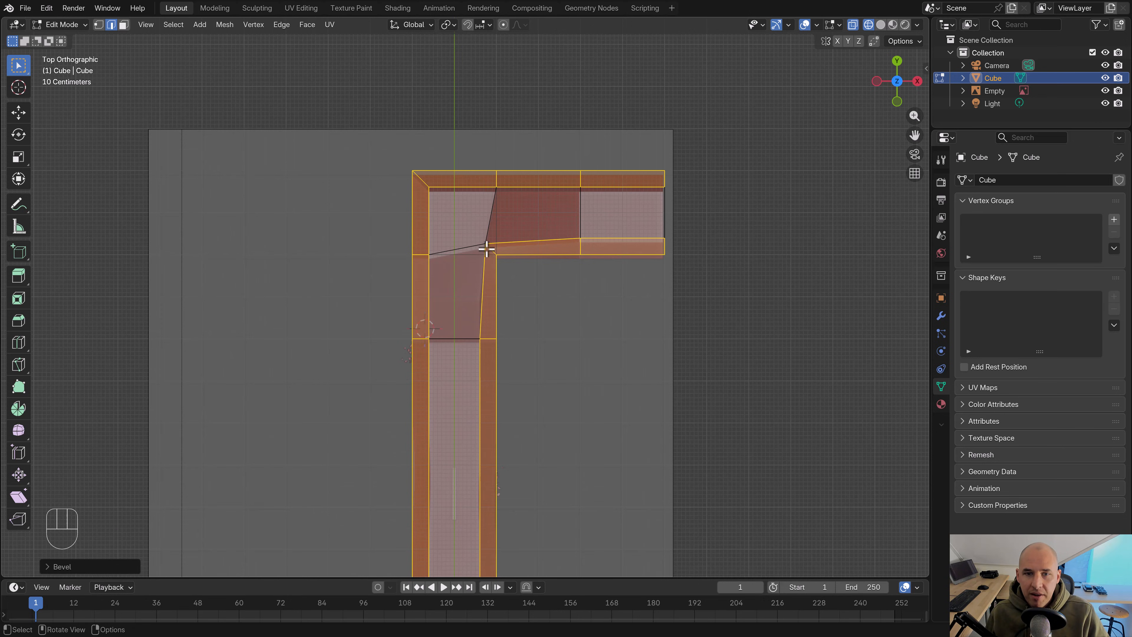
scroll(498, 241, "up", 3)
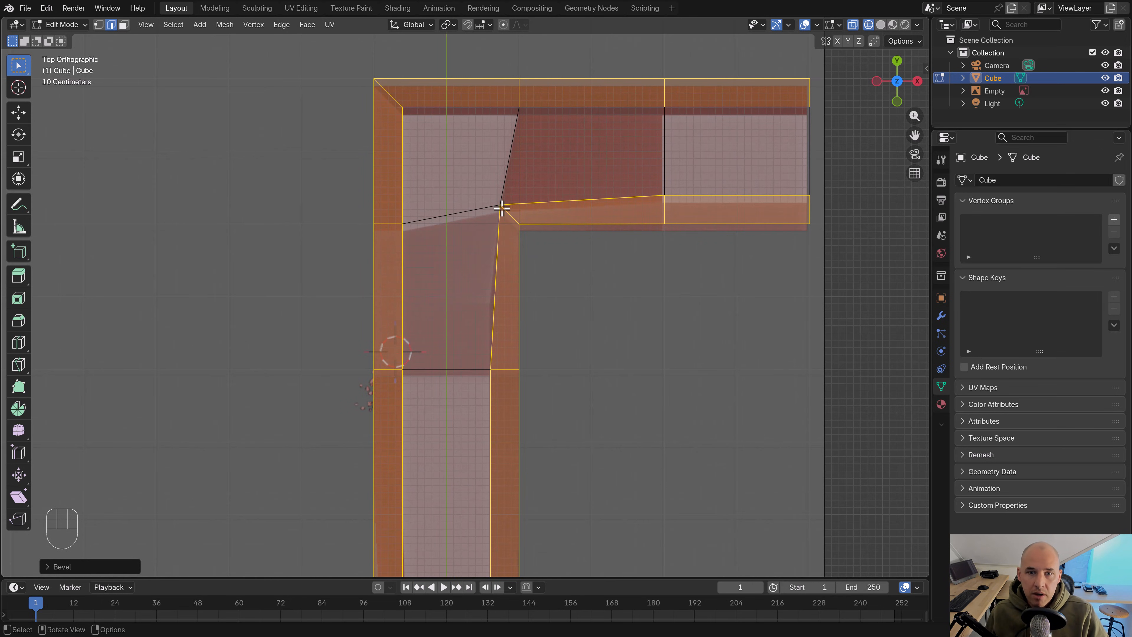
scroll(613, 252, "down", 6)
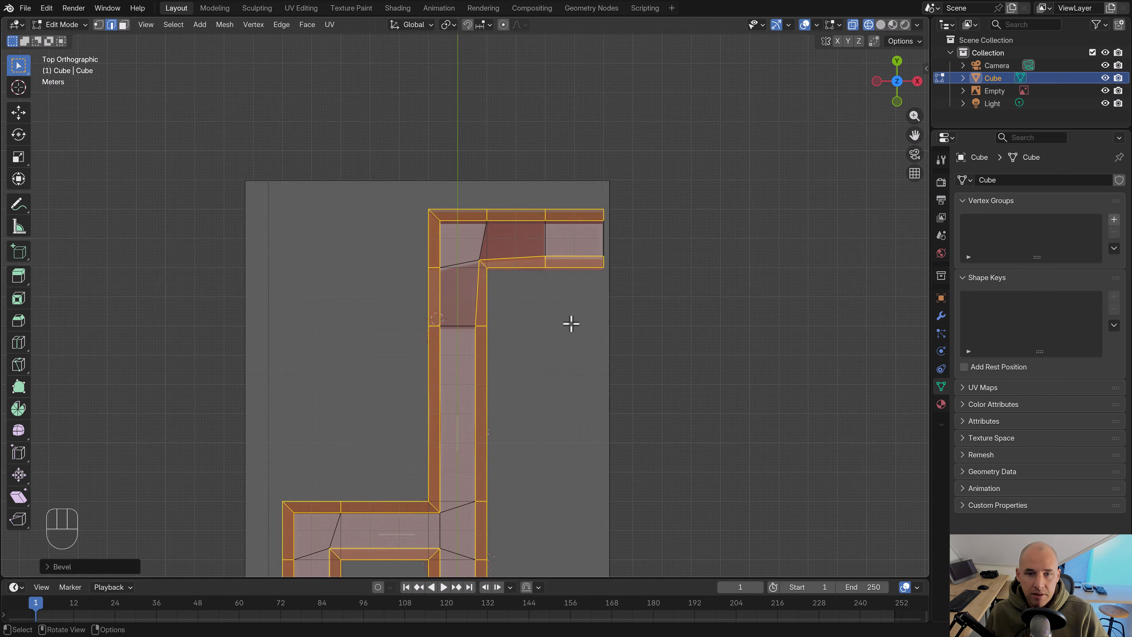
middle_click_drag(571, 323, 508, 202, "shift")
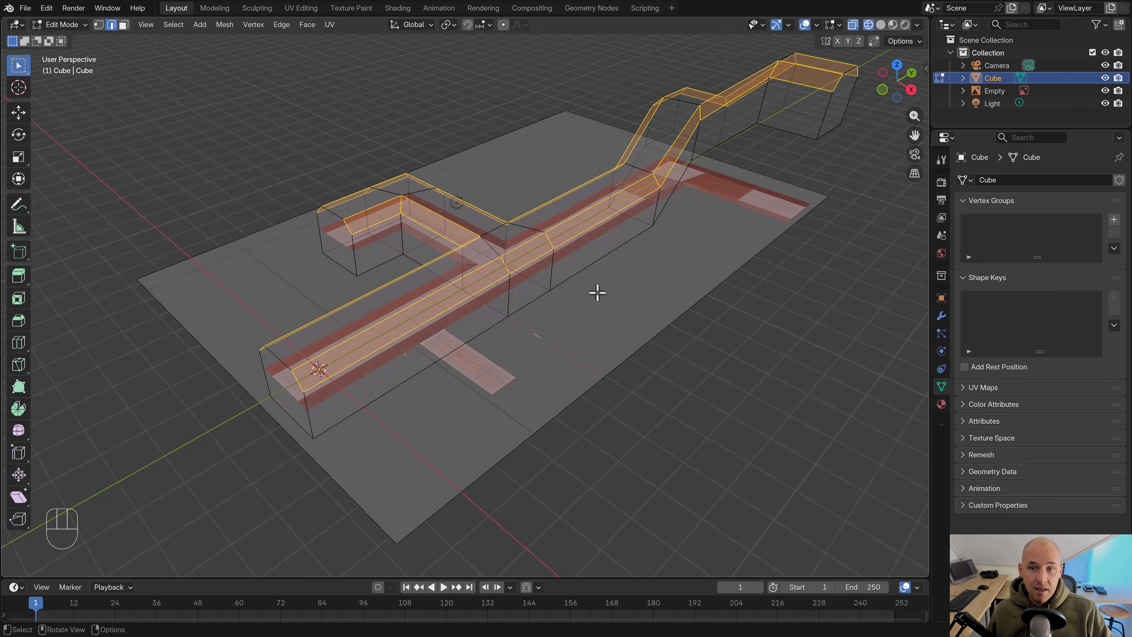
In Object Mode with solid shading, move the blueprint image down about 1 m along Z to the corridor's base
key("Tab")
key("z")
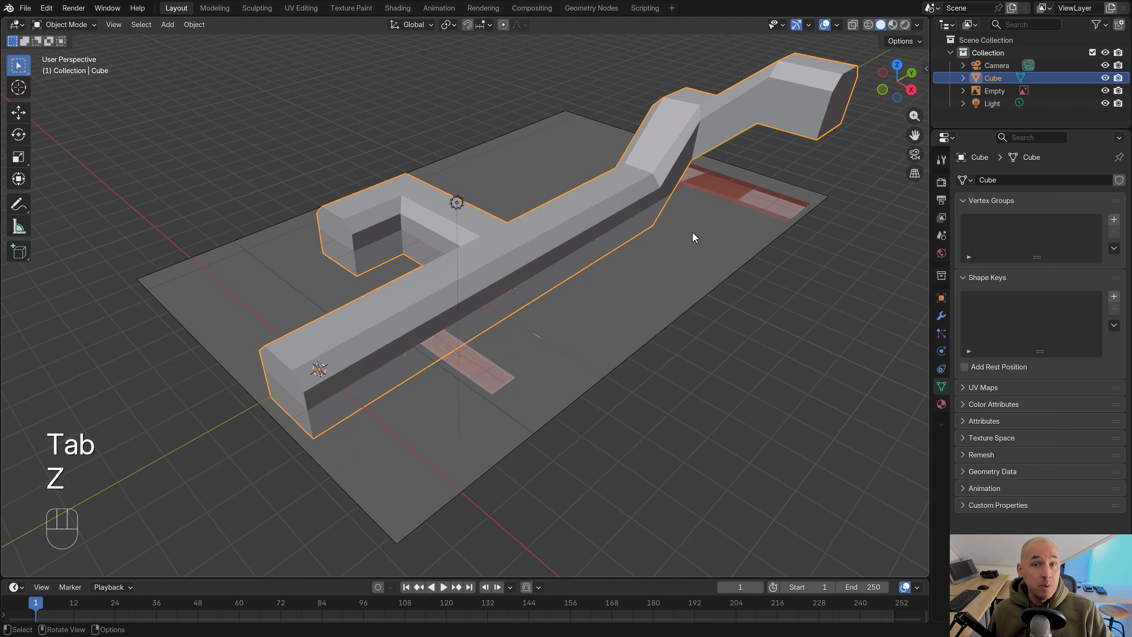
left_click(555, 303)
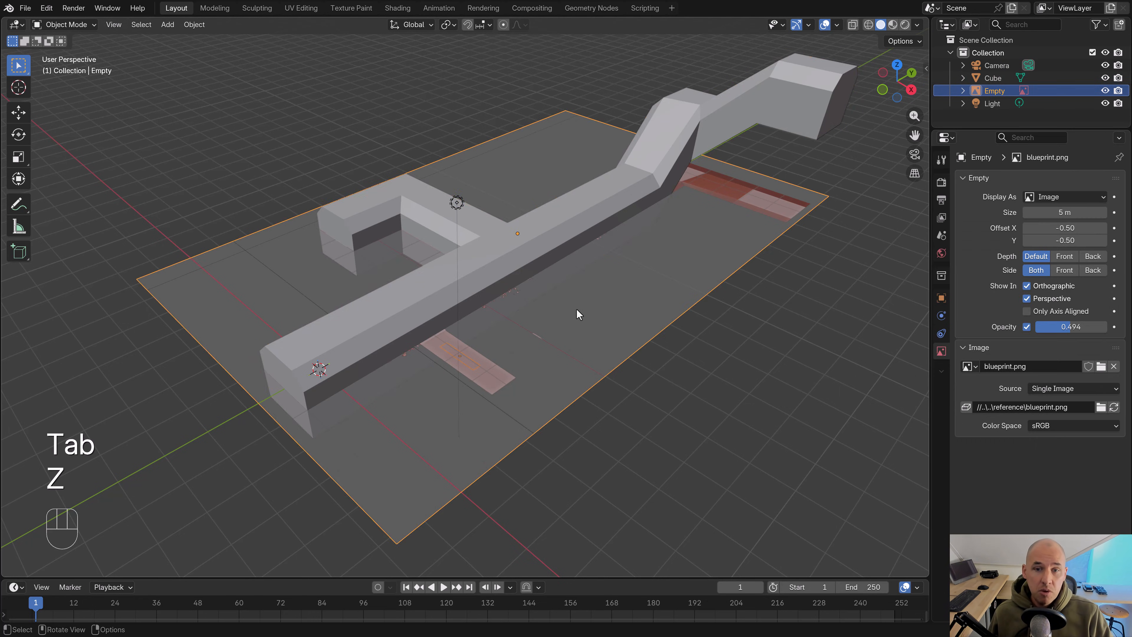
middle_click_drag(577, 314, 590, 298)
key("g")
key("z")
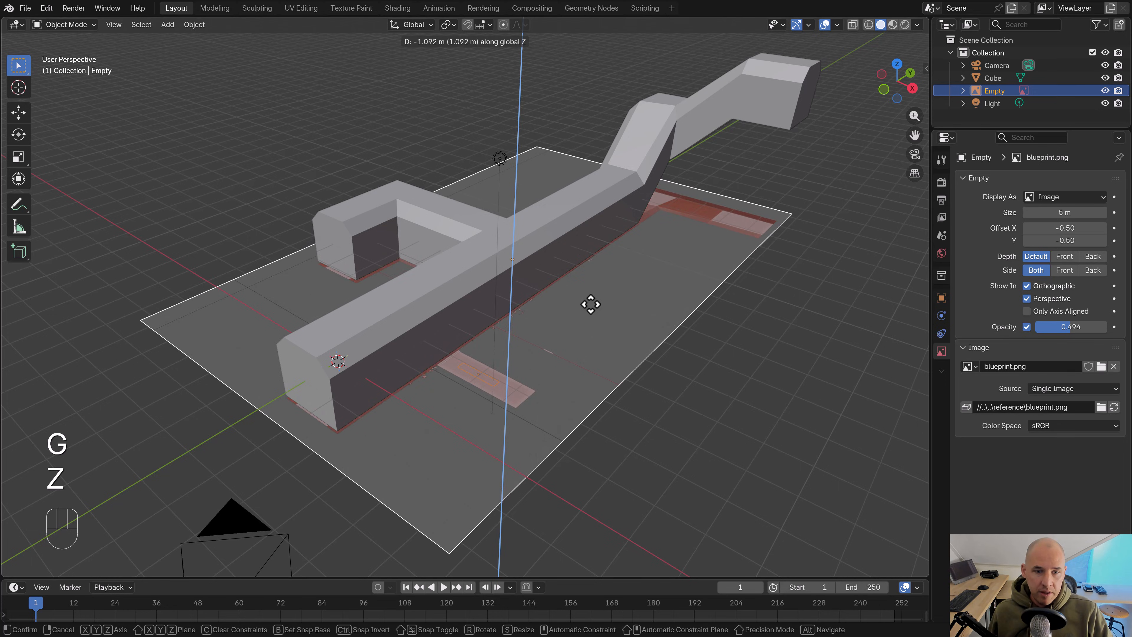
left_click(589, 307)
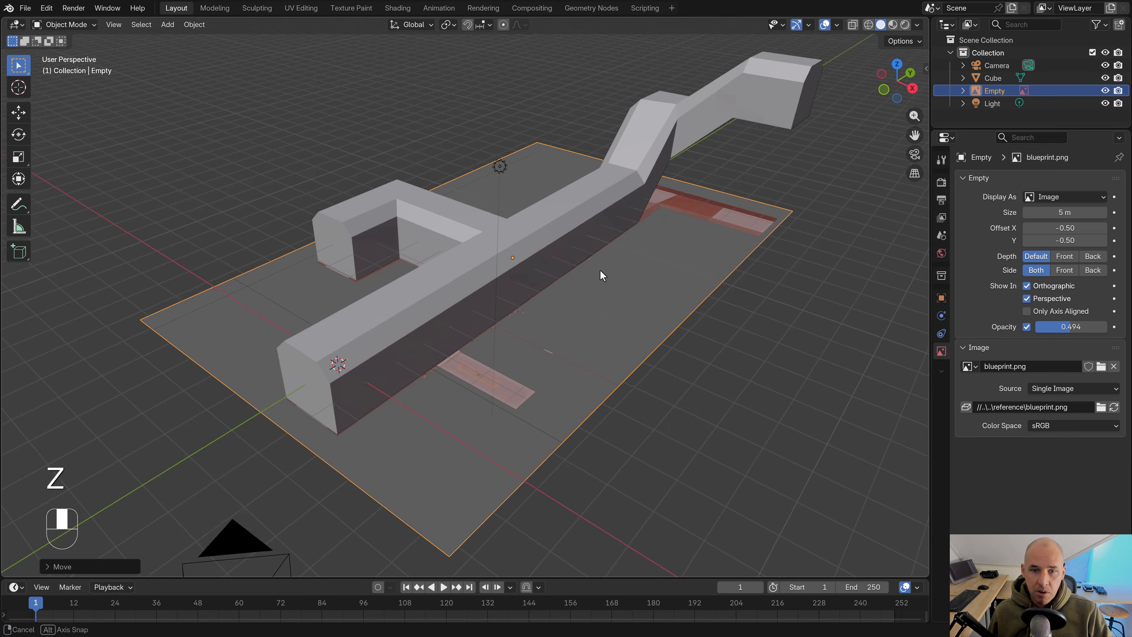
Review the corridor above the lowered blueprint, then select the corridor object and enter Edit Mode
middle_click_drag(599, 269, 575, 403)
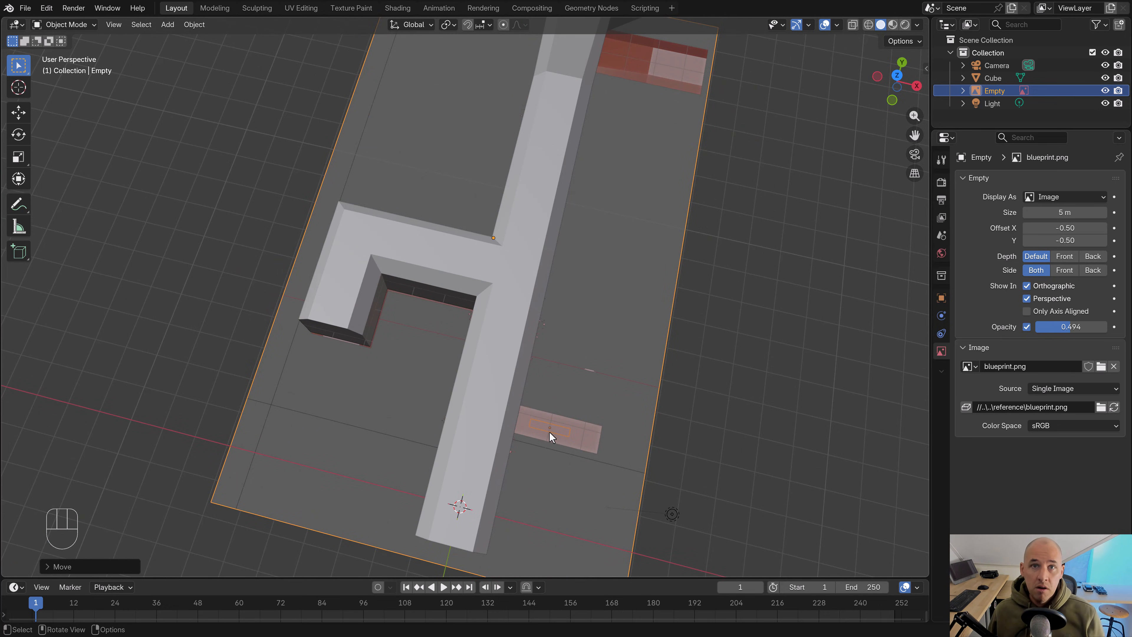
middle_click_drag(629, 352, 574, 309)
mouse_move(571, 265)
middle_mouse_down("shift")
mouse_move(566, 289)
mouse_move(544, 263)
mouse_move(594, 288)
mouse_move(569, 283)
middle_mouse_up("shift")
scroll(593, 288, "up", 3)
left_click(569, 283)
key("Tab")
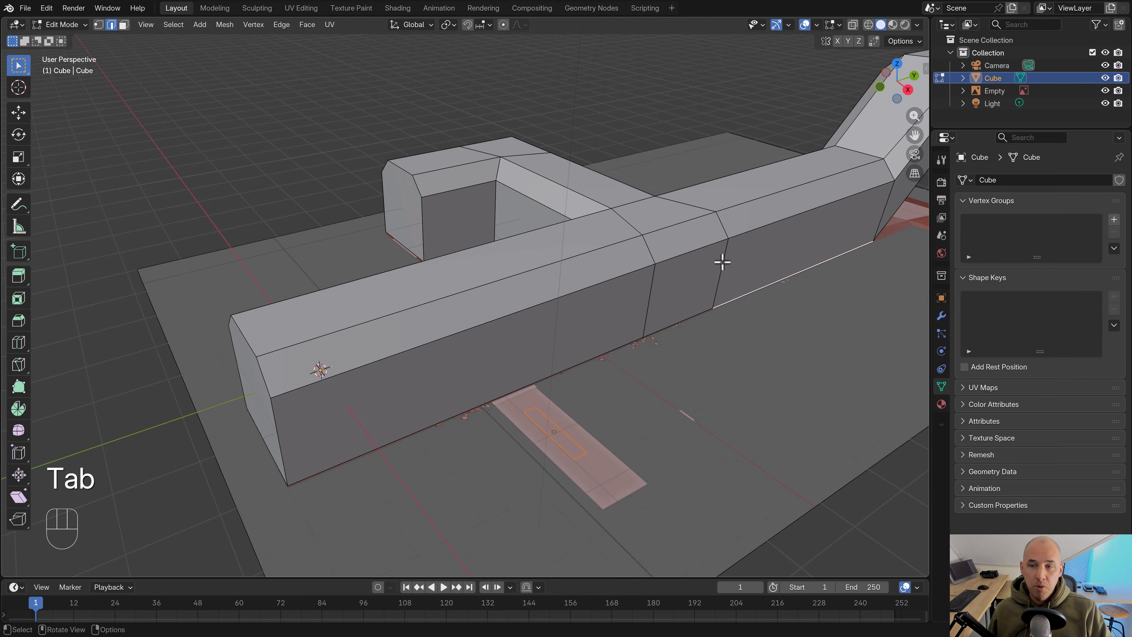
scroll(719, 260, "down", 3)
middle_click_drag(720, 260, 740, 253, "shift")
scroll(682, 266, "up", 2)
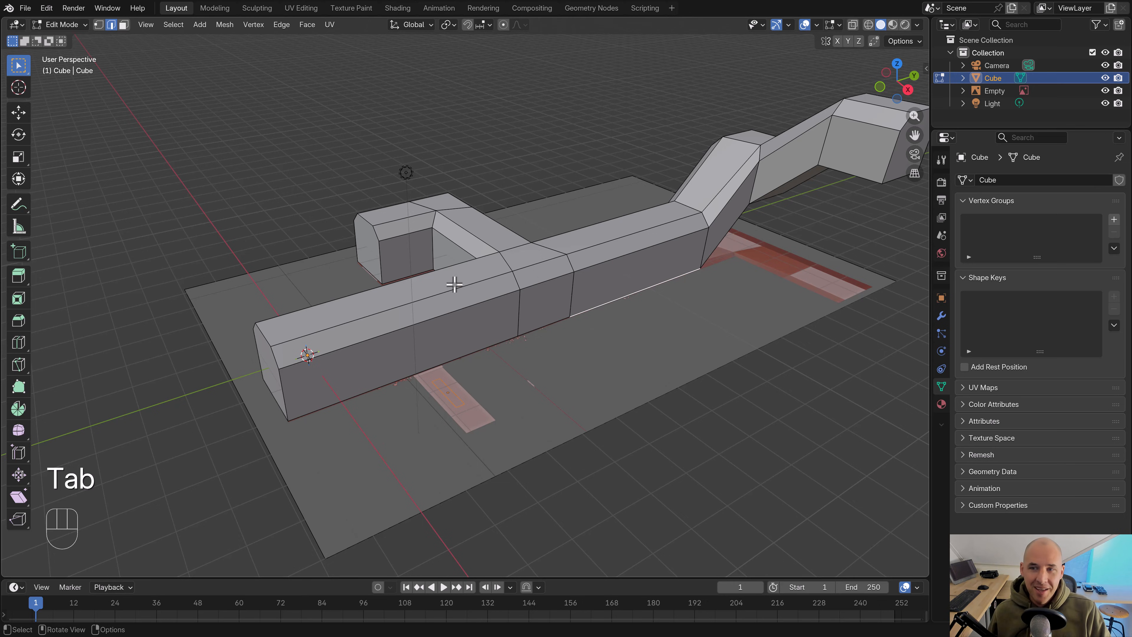
Add nine evenly spaced loop cuts across the main corridor's front section
key("ctrl+r")
scroll(428, 316, "up", 6)
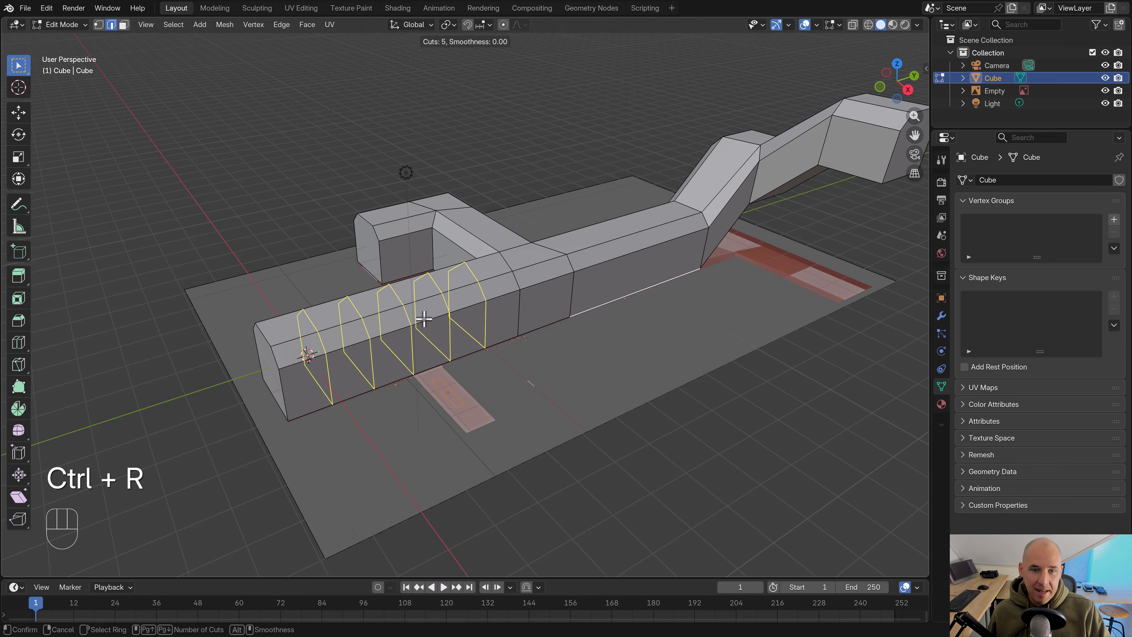
scroll(424, 318, "up", 1)
left_click(424, 318)
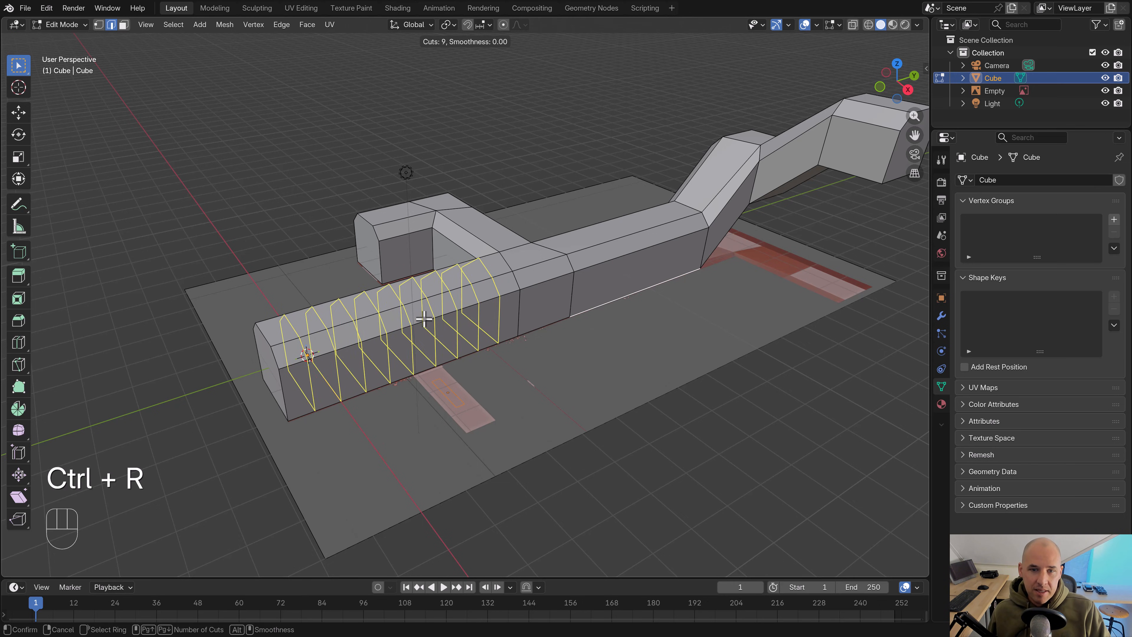
right_click(474, 307)
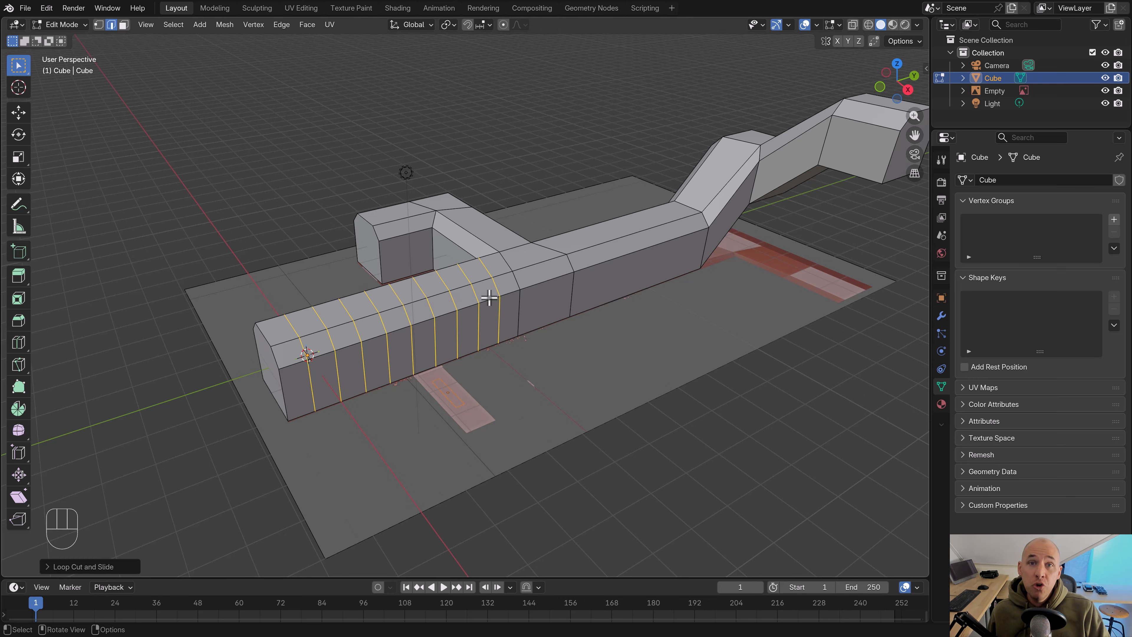
Add a centred lengthwise loop cut along the right wall and an unslid loop cut through the junction section
key("ctrl+r")
right_click(453, 342)
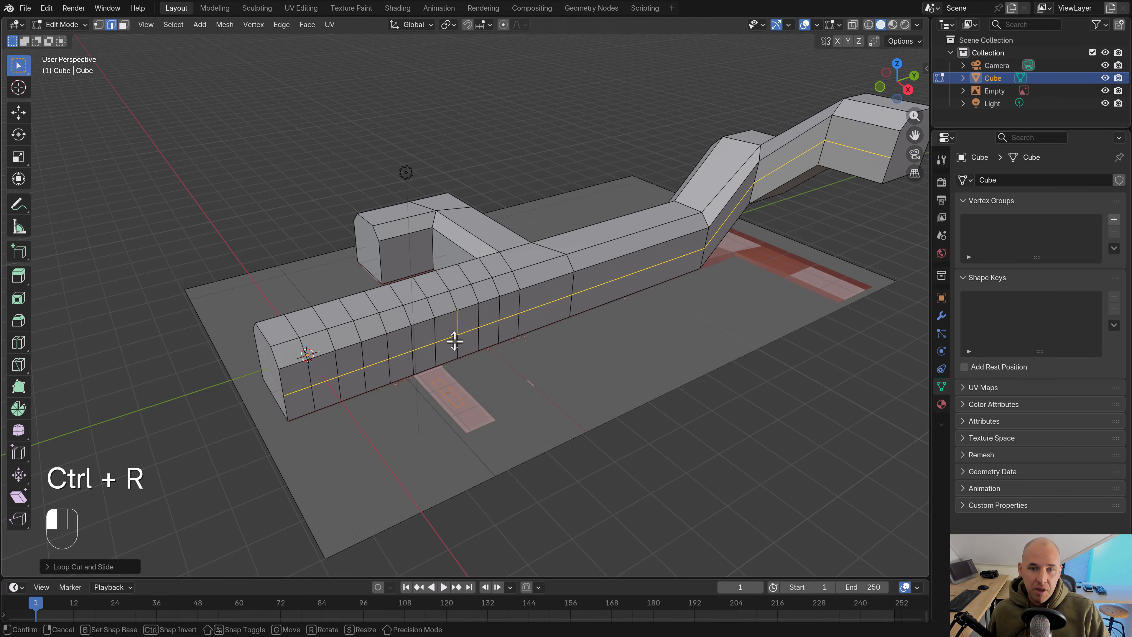
key("ctrl+r")
left_click(549, 285)
right_click(550, 286)
Add a lengthwise loop cut along the middle of the main corridor's floor and view it from below
middle_click_drag(549, 285, 499, 278)
key("ctrl+r")
left_click(459, 377)
middle_click_drag(548, 162, 564, 205)
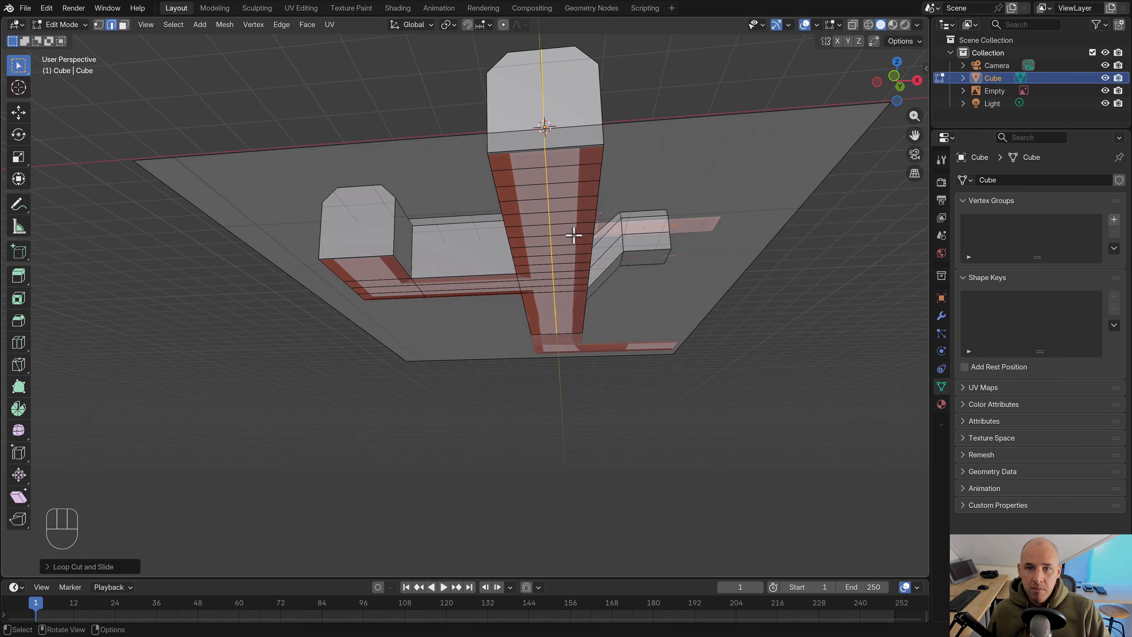
Add three evenly spaced loop cuts across the side branch and a lengthwise loop cut along its inner wall
middle_click_drag(571, 157, 461, 237)
key("ctrl+r")
key("ctrl+r")
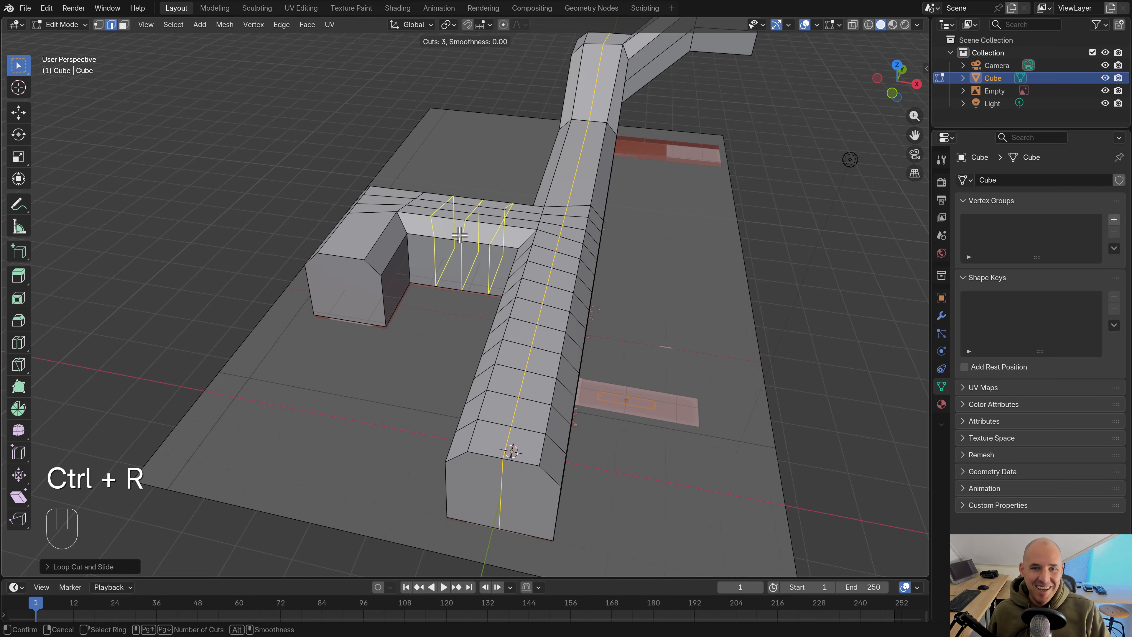
left_click(459, 235)
key("ctrl+r")
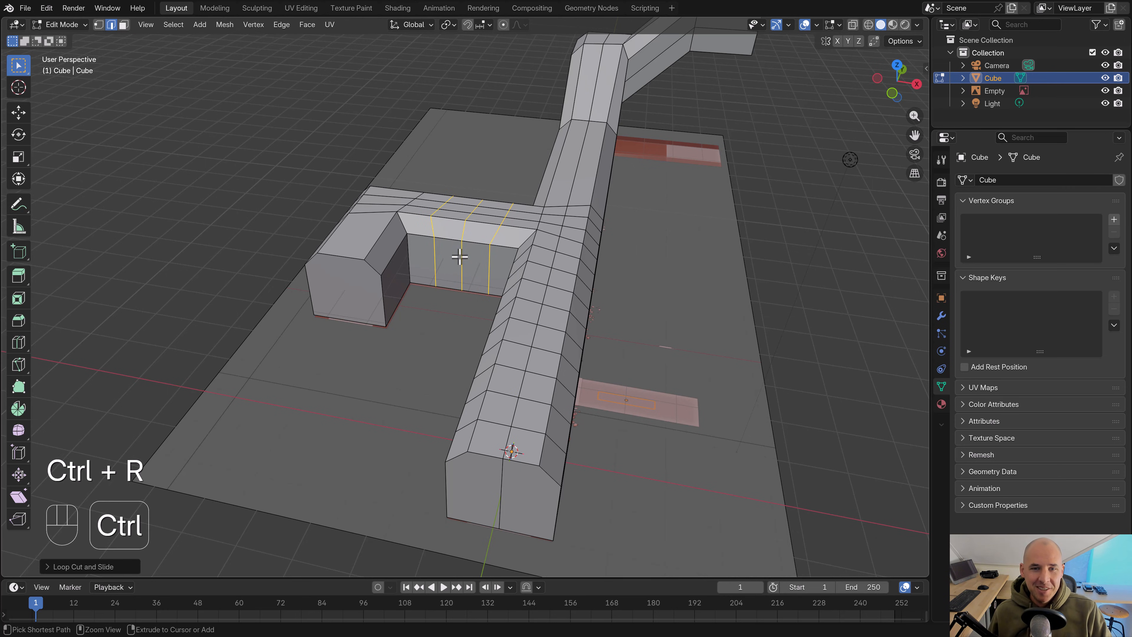
left_click(457, 263)
middle_click_drag(456, 263, 495, 260)
Add lengthwise loop cuts along the side branch's ceiling and outer wall, plus two loop cuts across its end section
key("ctrl+r")
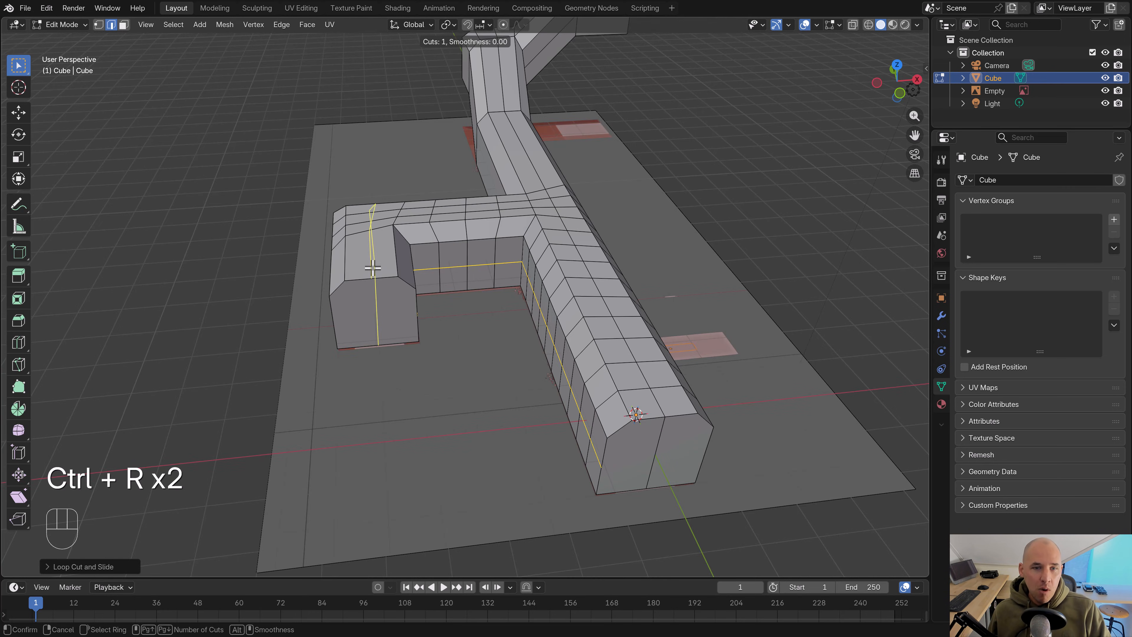
left_click(373, 266)
right_click(373, 266)
middle_click_drag(364, 268, 488, 282)
key("ctrl+r")
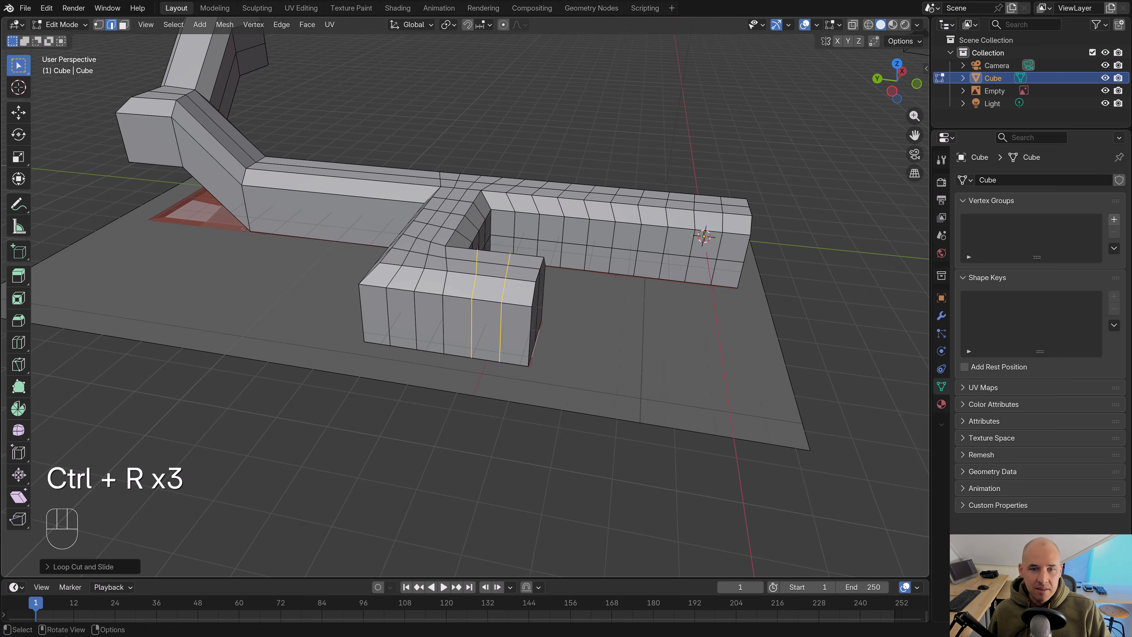
key("ctrl+r")
Add six evenly spaced loop cuts across the main corridor section between the junction and the slope
middle_click_drag(336, 291, 434, 271)
key("ctrl+r")
scroll(434, 271, "up", 5)
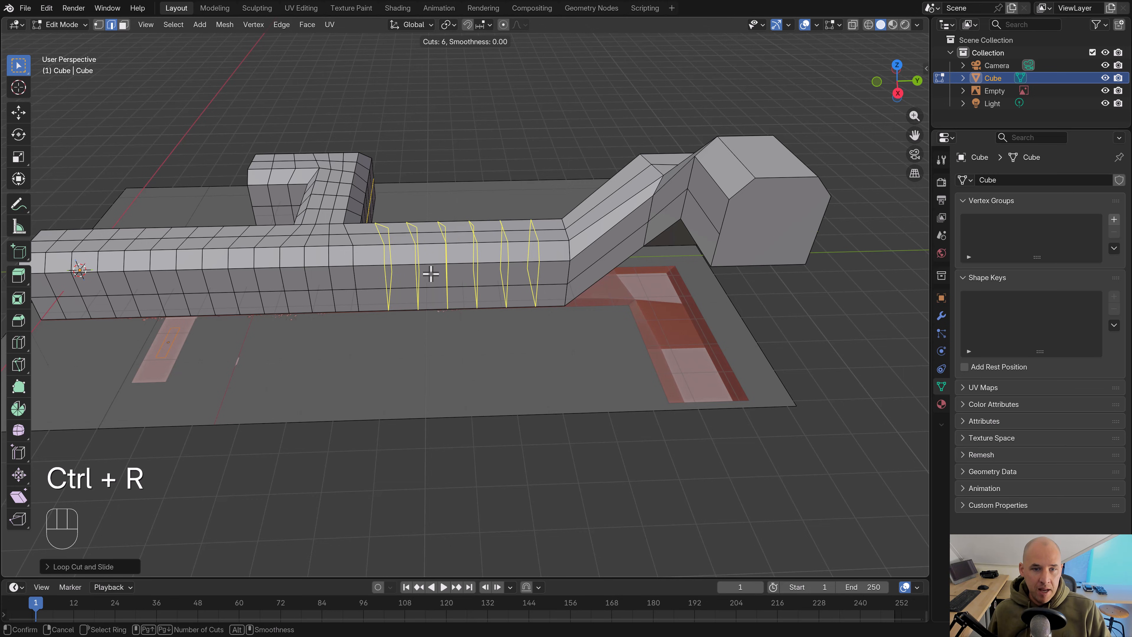
middle_click_drag(577, 229, 497, 273, "shift")
Try adding two loop cuts across the sloped corridor section and undo them
key("ctrl+r")
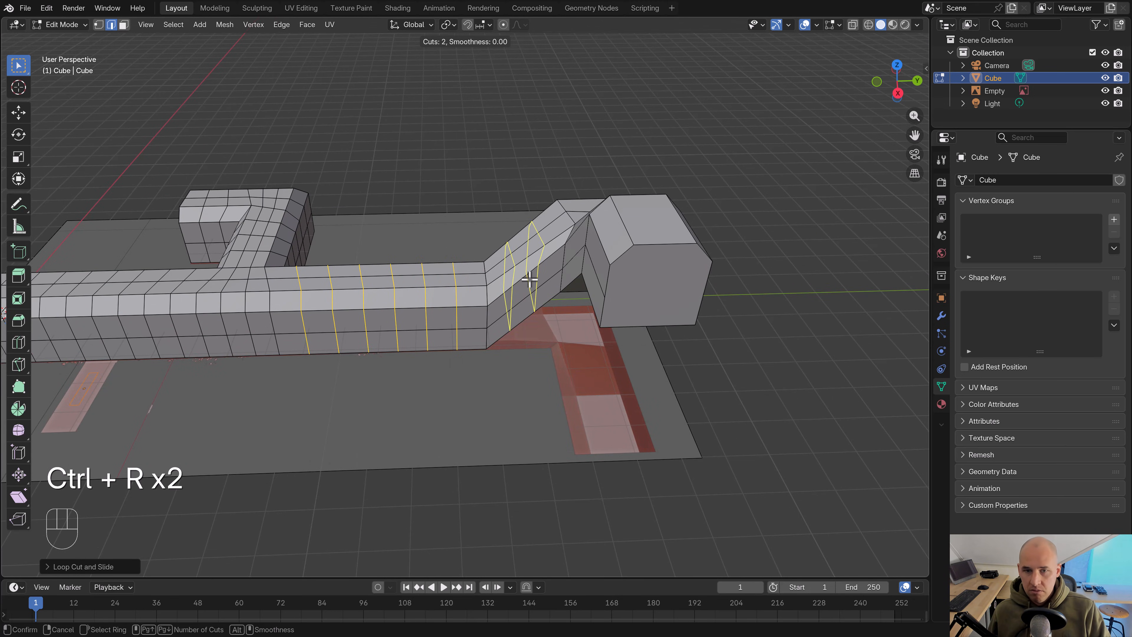
left_click(529, 280)
right_click(528, 288)
middle_click_drag(478, 315, 510, 313)
key("ctrl+z")
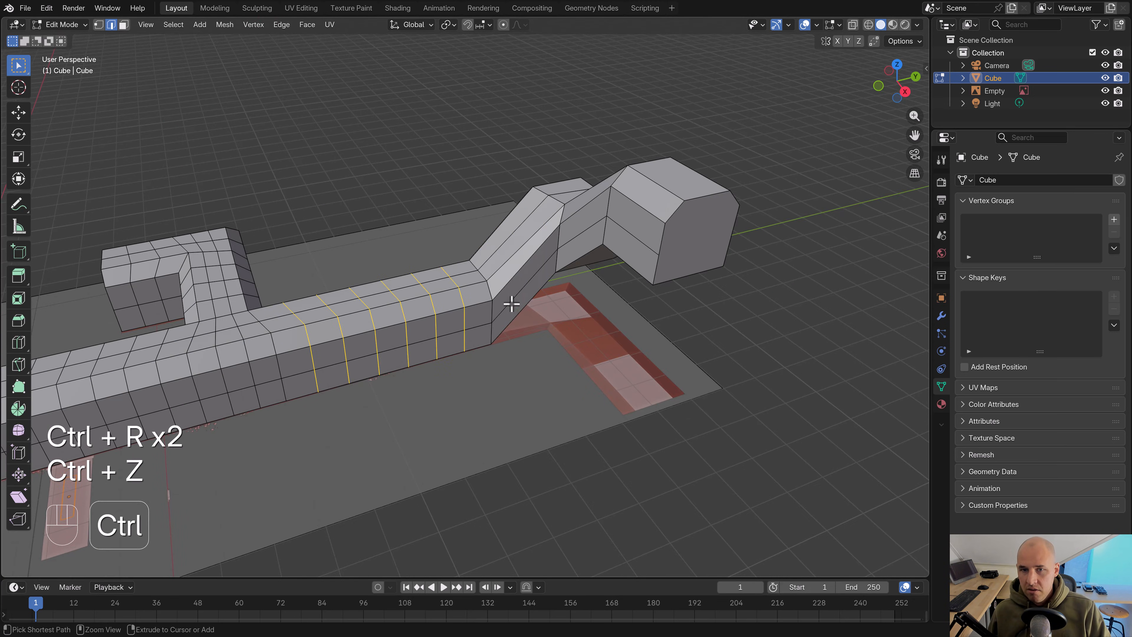
Add two unslid, evenly spaced loop cuts across the sloped corridor section
key("ctrl+r")
left_click(517, 239)
right_click(517, 240)
key("ctrl+r")
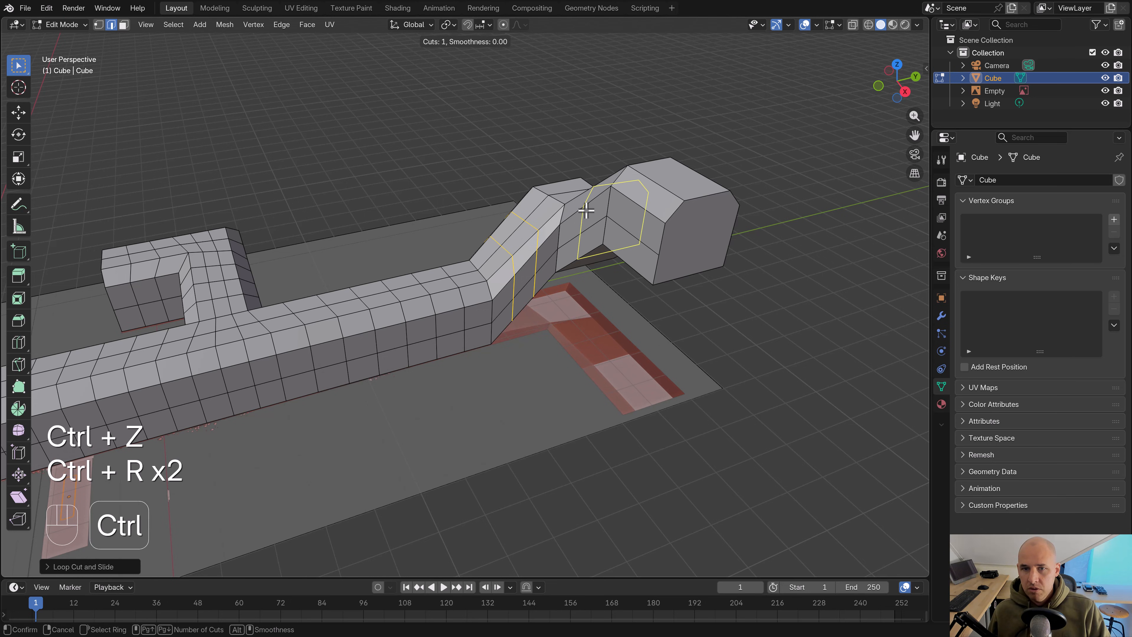
middle_click_drag(586, 210, 566, 232)
key("ctrl+z")
Add two loop cuts across the passage beyond the slope and a centred lengthwise loop cut along its ceiling
key("ctrl+r")
scroll(567, 177, "up", 1)
left_click(566, 178)
right_click(565, 180)
key("ctrl+r")
left_click(622, 154)
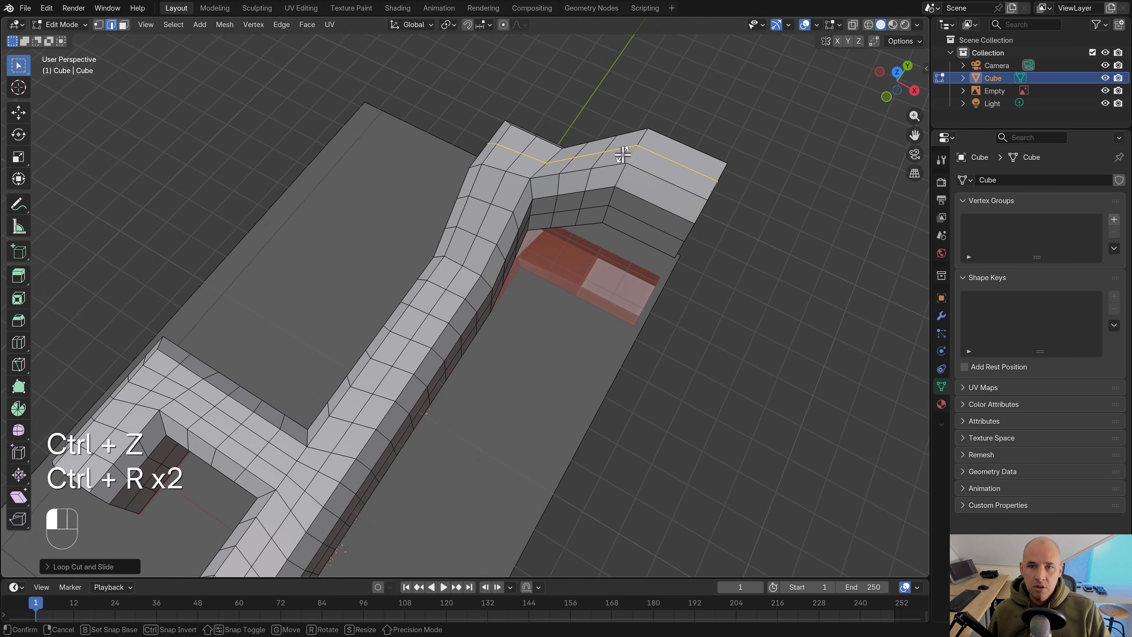
right_click(622, 154)
Add one centred loop cut across the far end section of the corridor
key("ctrl+r")
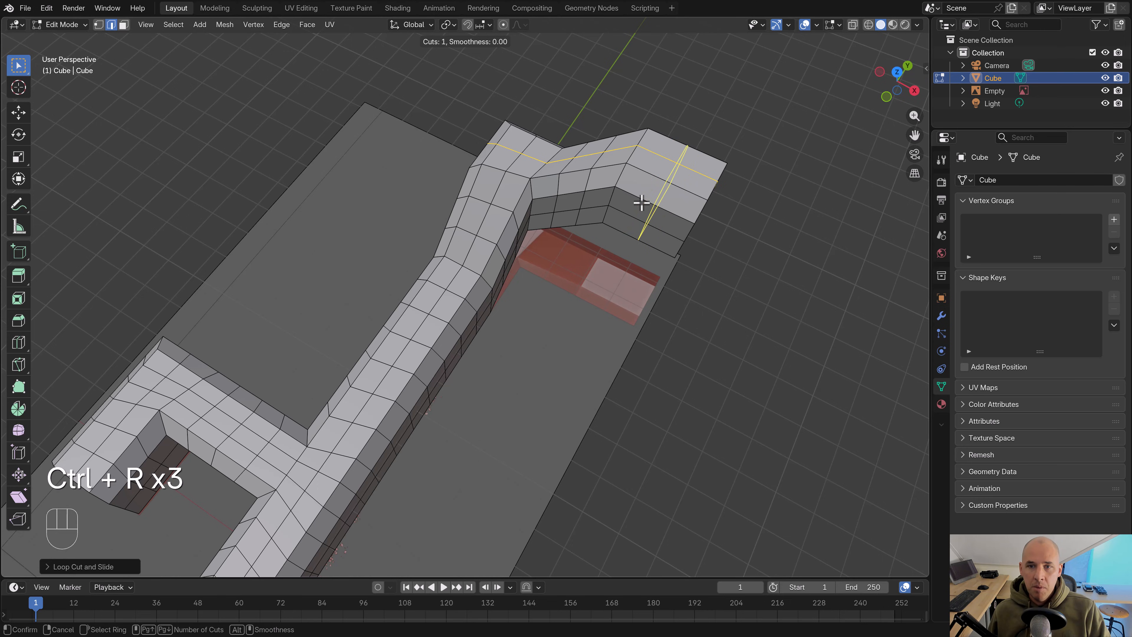
left_click(641, 202)
right_click(640, 205)
middle_click_drag(591, 250, 566, 184)
scroll(566, 184, "down", 3)
middle_click_drag(402, 286, 459, 246, "shift")
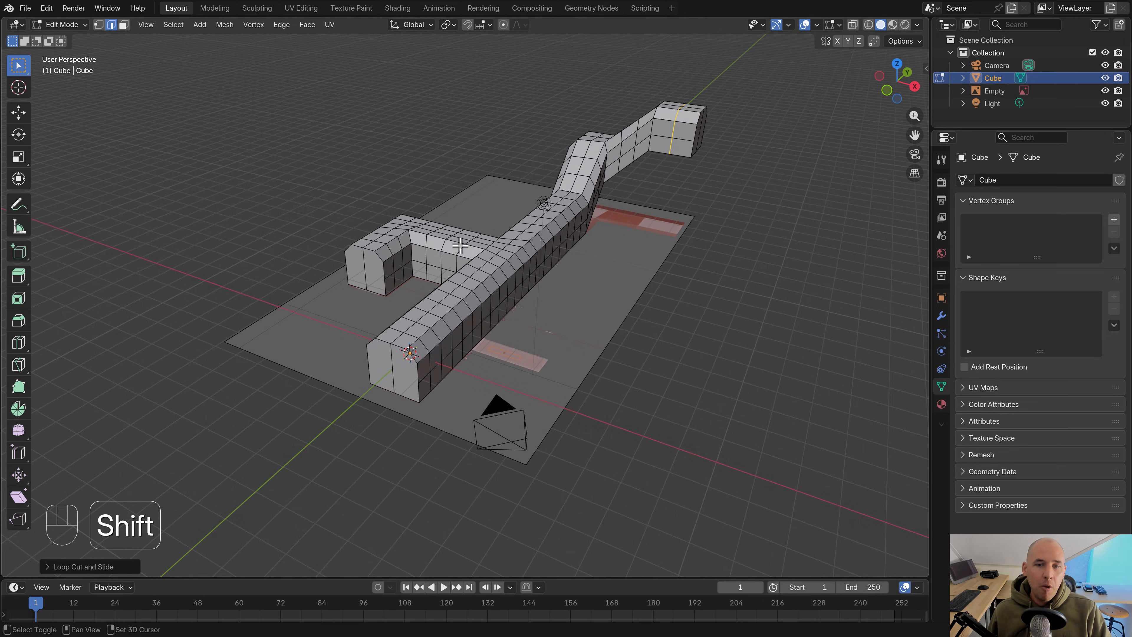
Delete the end-cap faces of the main corridor's front, the side branch and the far end section
key("3")
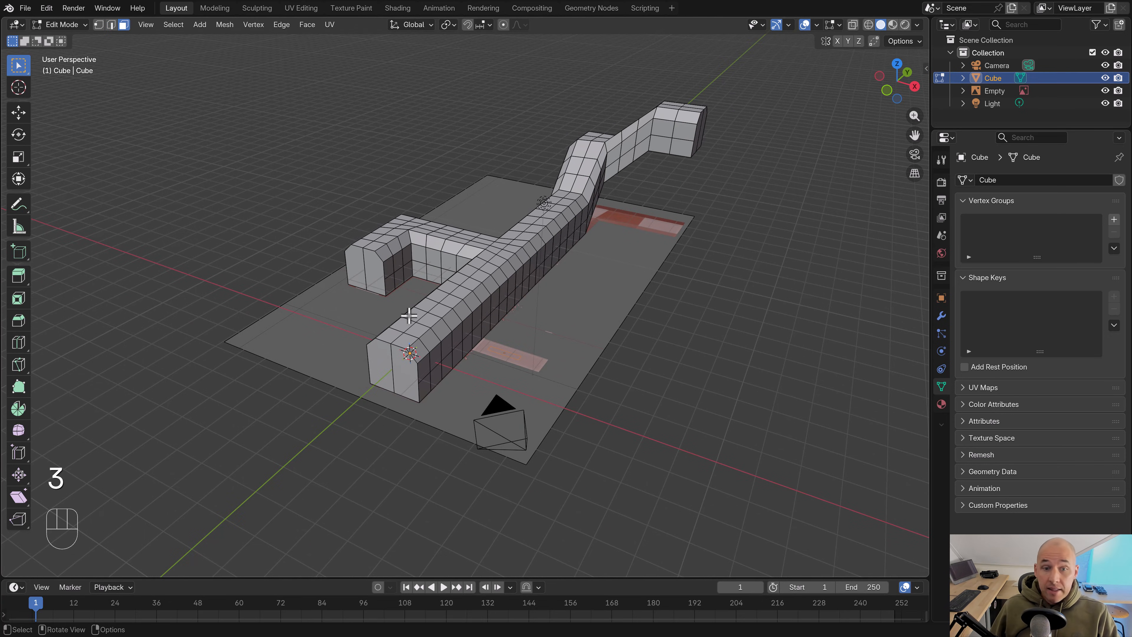
left_click(403, 371)
left_click(386, 367, "shift")
scroll(356, 299, "up", 2)
left_click(321, 261, "shift")
left_click(311, 255, "shift")
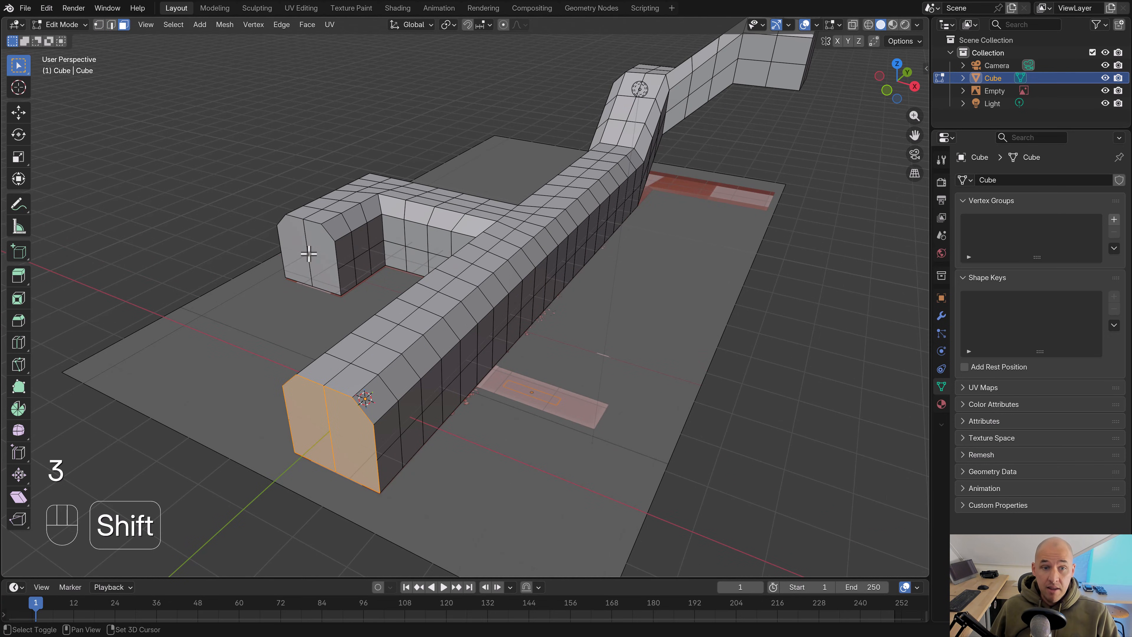
left_click(297, 253, "shift")
left_click(318, 250, "shift")
scroll(490, 230, "down", 5)
middle_click_drag(688, 207, 642, 232)
left_click(662, 242, "shift")
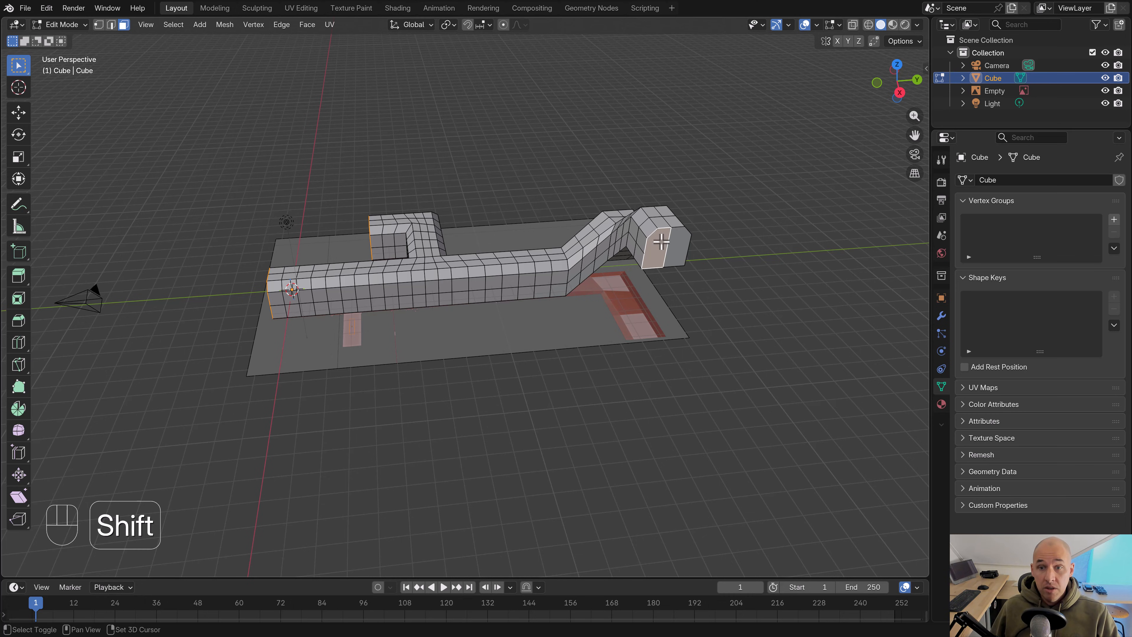
key("x")
left_click(678, 245)
Select the two stacked wall faces next to the blueprint's small side passage
middle_click_drag(610, 267, 523, 310)
middle_click_drag(436, 330, 470, 325)
scroll(440, 322, "up", 1)
left_click(430, 302)
scroll(431, 304, "up", 2)
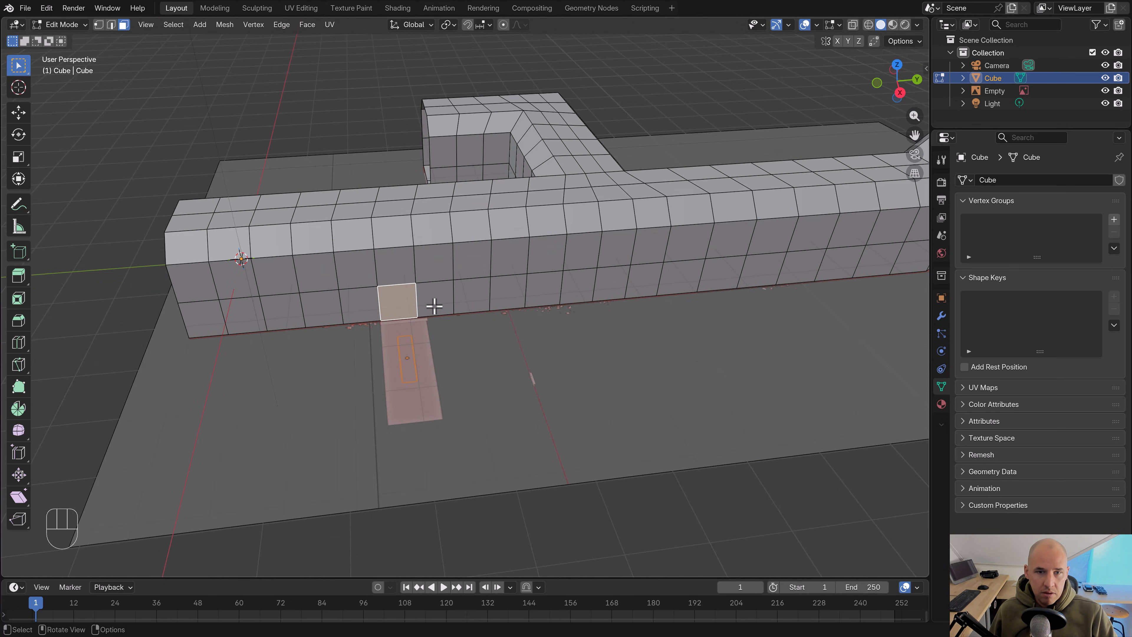
left_click(409, 266, "shift")
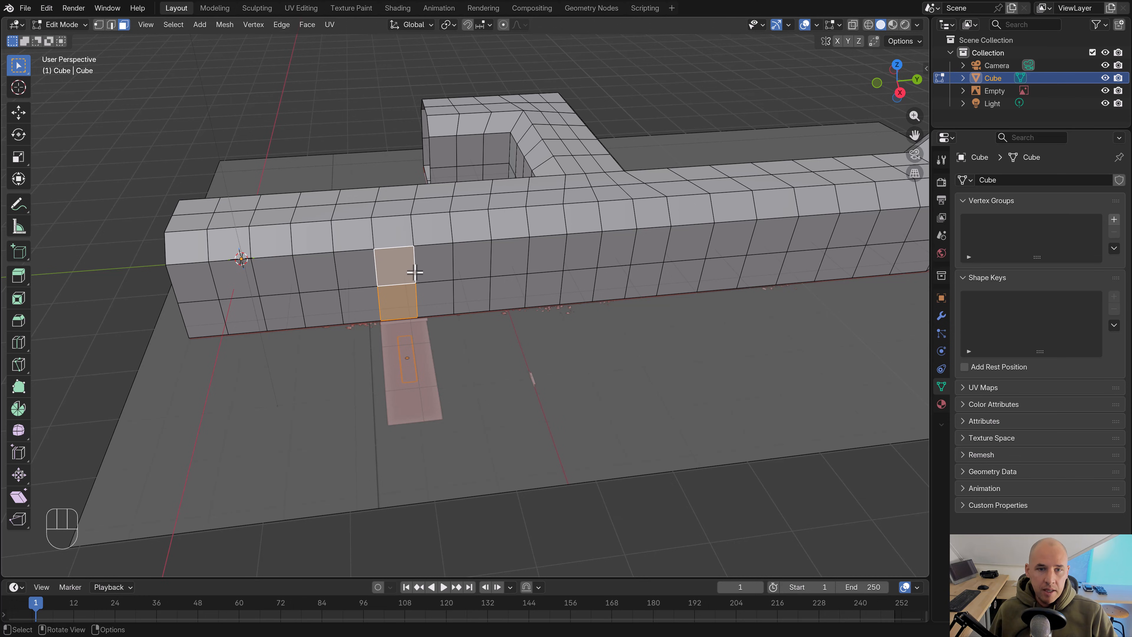
left_click(415, 260, "alt")
Move the corridor's edge loop beside the small side passage about 0.12 m along Y to match the passage's edge
key("2")
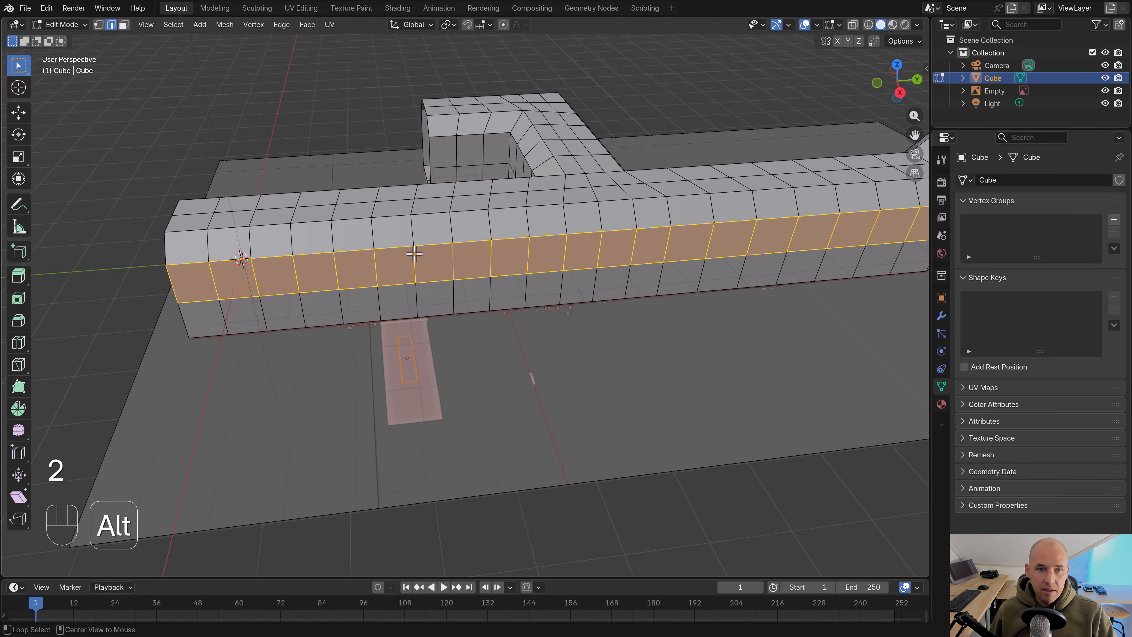
left_click(414, 257, "alt")
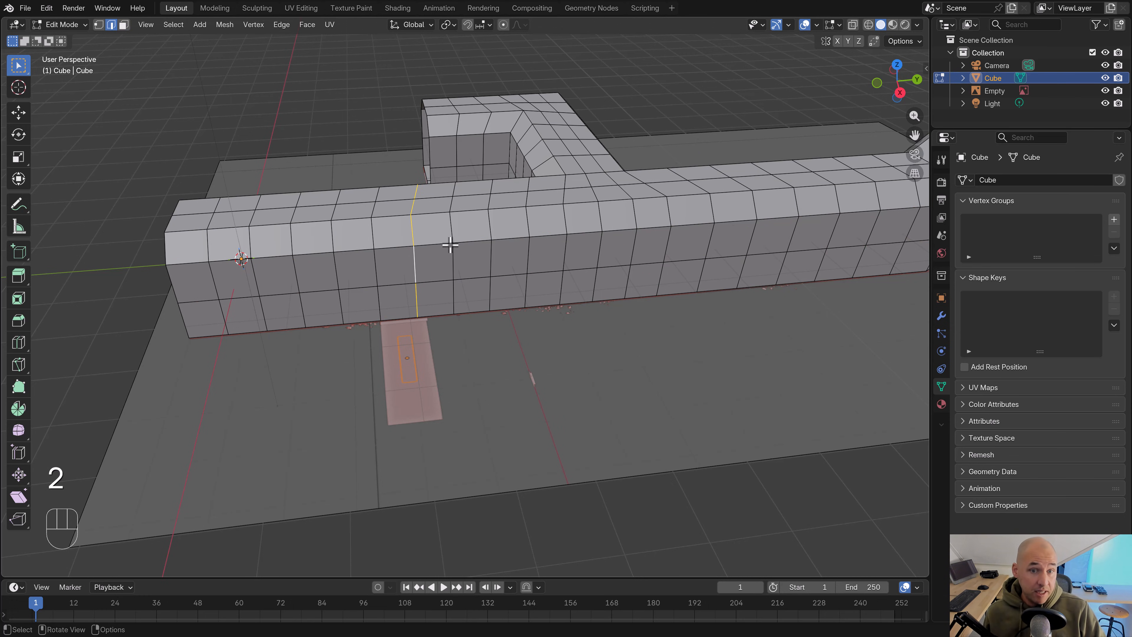
key("KP_7")
key("z")
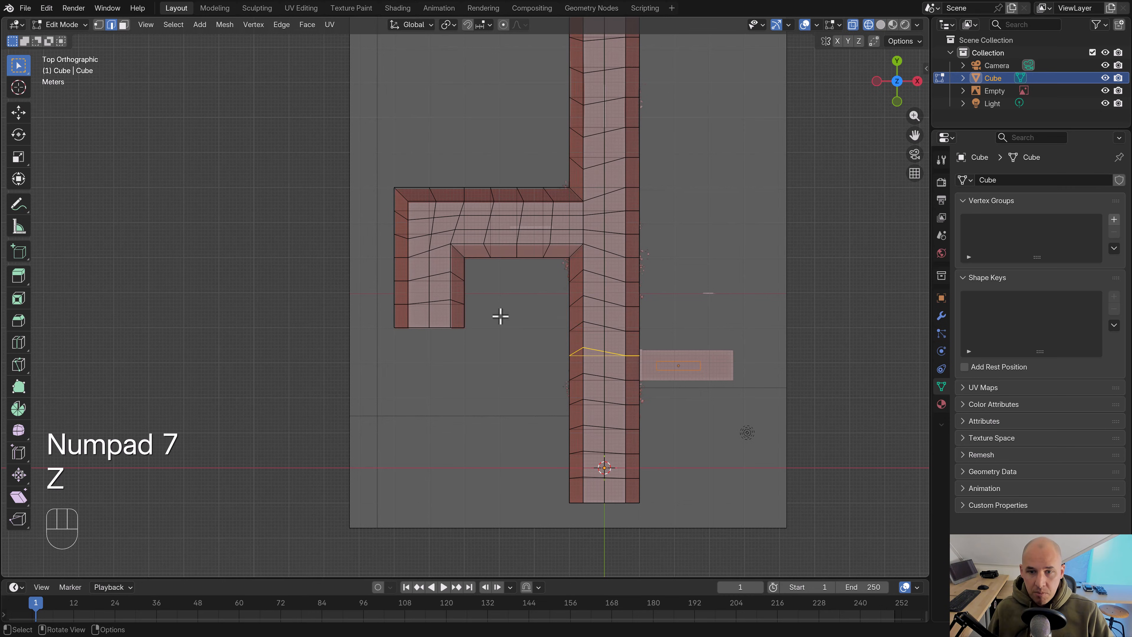
scroll(592, 333, "up", 3)
key("g")
key("y")
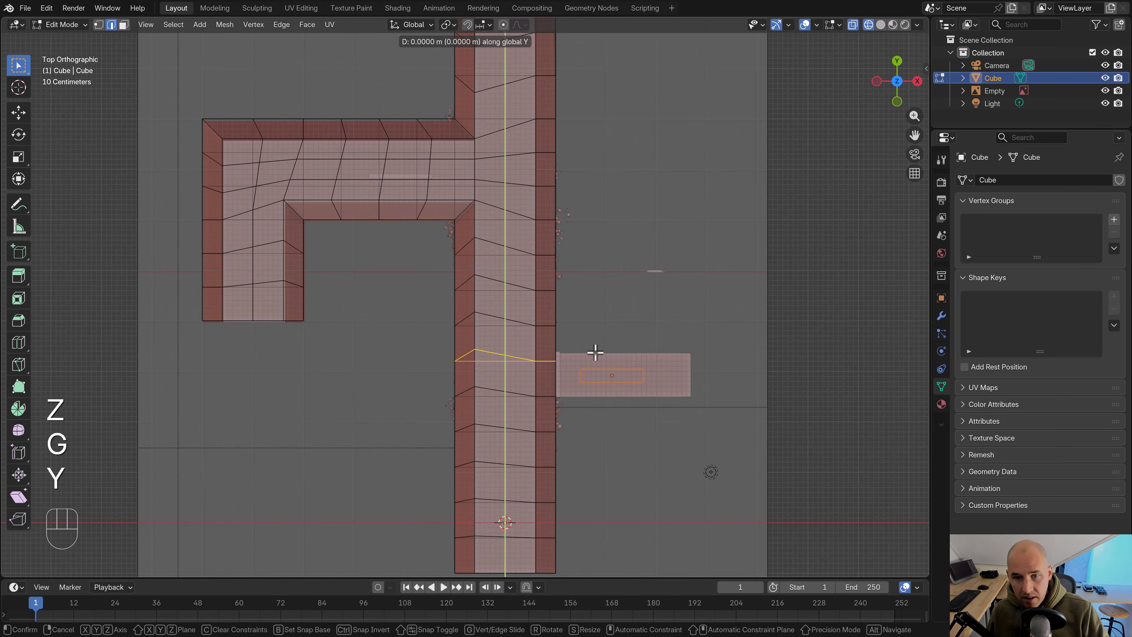
key("shift")
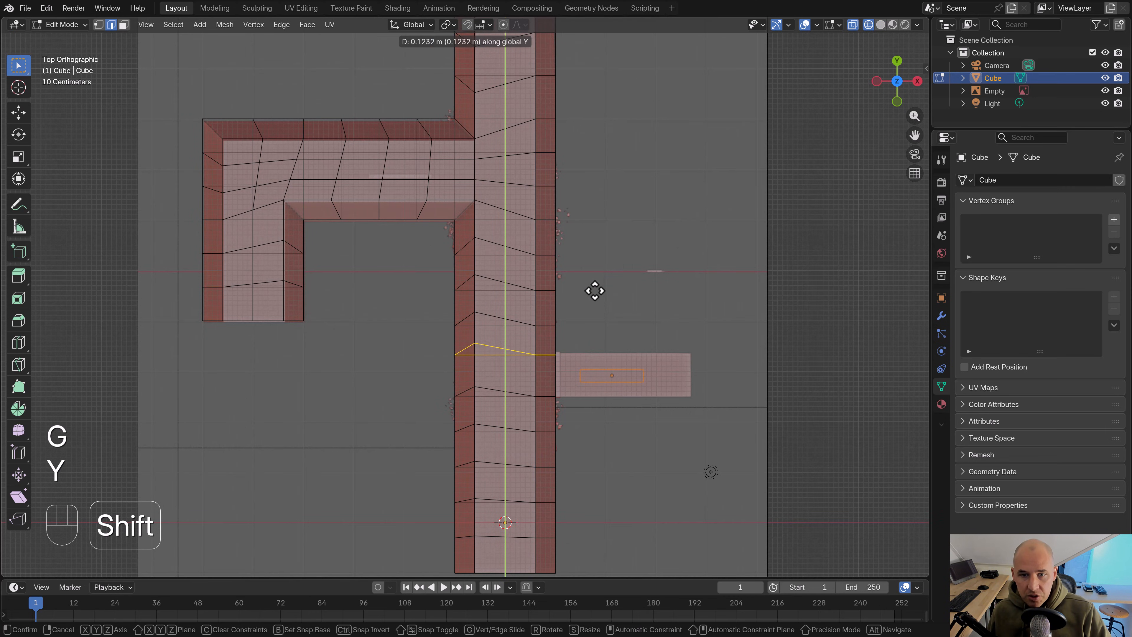
left_click(595, 291, "shift")
Shift the neighbouring edge loop towards the junction slightly along Y, and select the loop on the passage's other side
left_click(543, 321, "alt")
key("g")
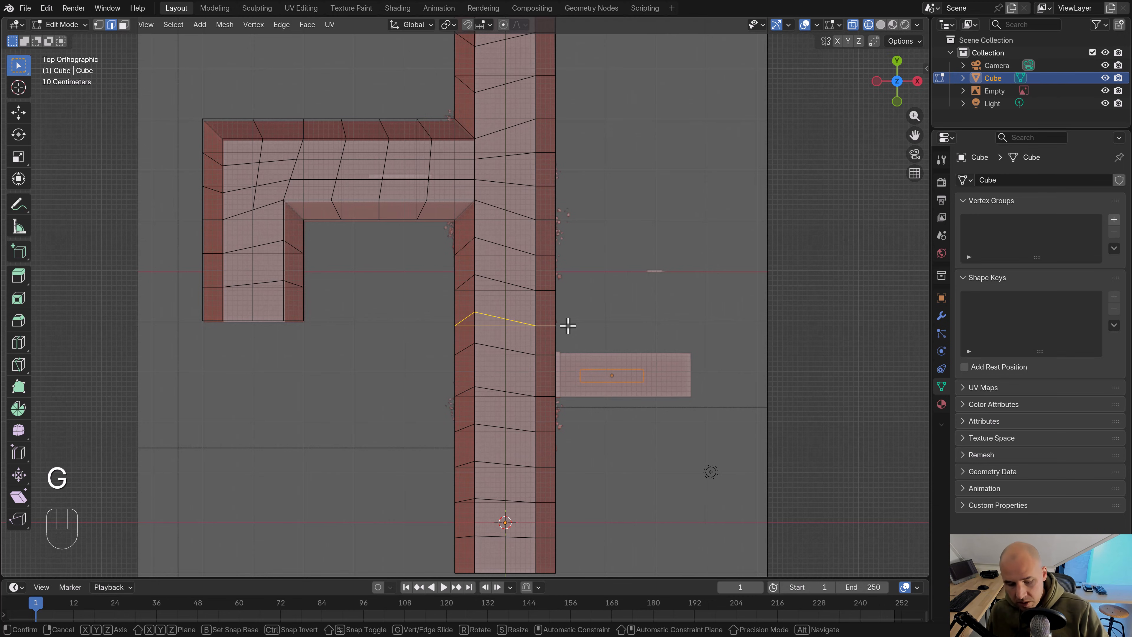
key("y")
left_click(571, 296)
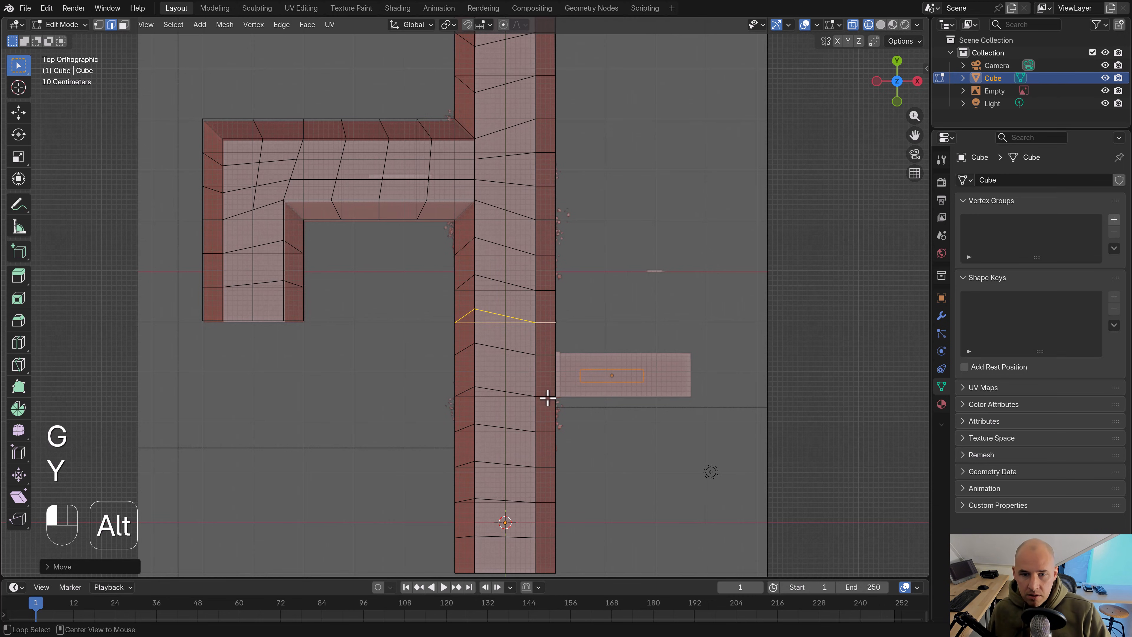
left_click(548, 398, "alt")
Extrude the two wall faces at the small side passage about 2.675 m outward, following the blueprint
middle_click_drag(561, 402, 515, 354)
key("z")
middle_click_drag(646, 385, 586, 349)
key("3")
left_click(403, 236)
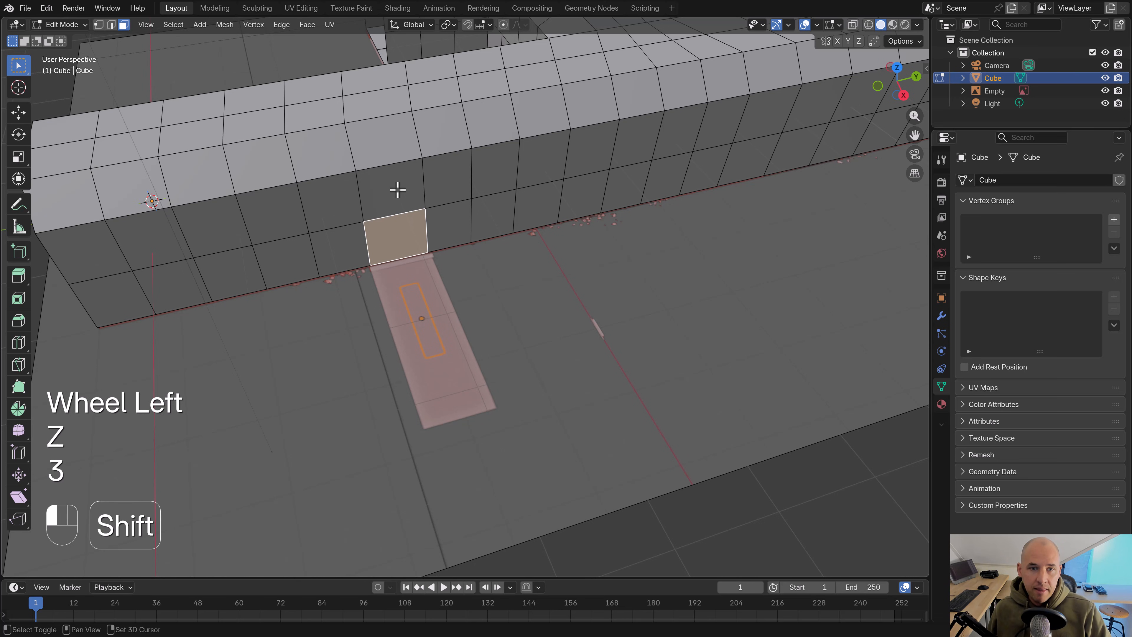
left_click(397, 187, "shift")
key("KP_7")
key("z")
middle_click_drag(639, 314, 574, 289, "shift")
key("e")
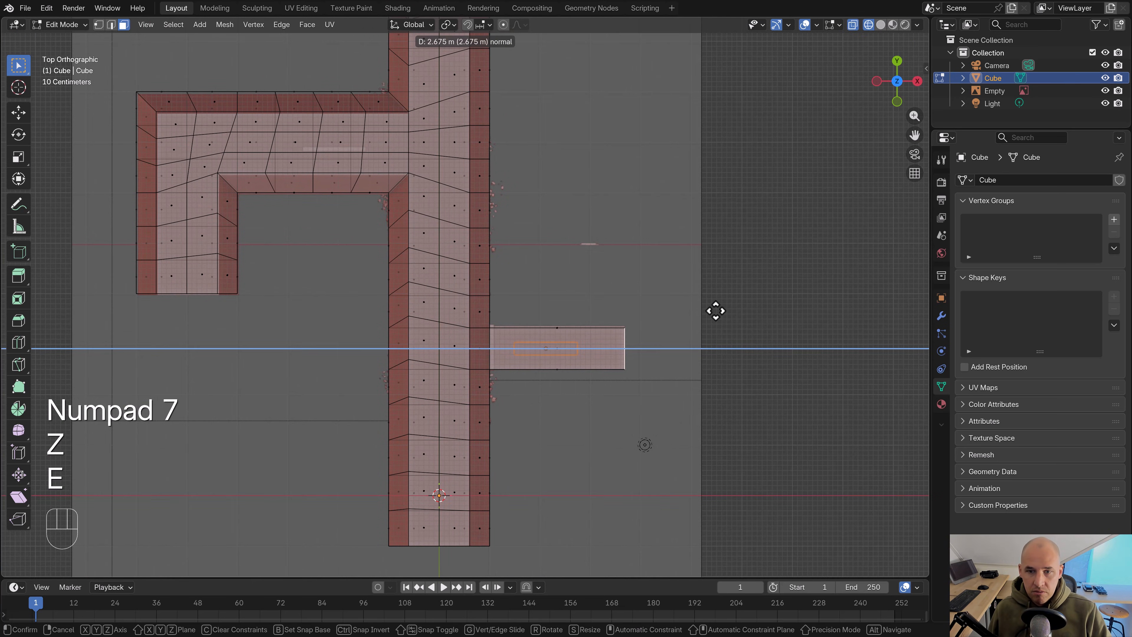
left_click(715, 310)
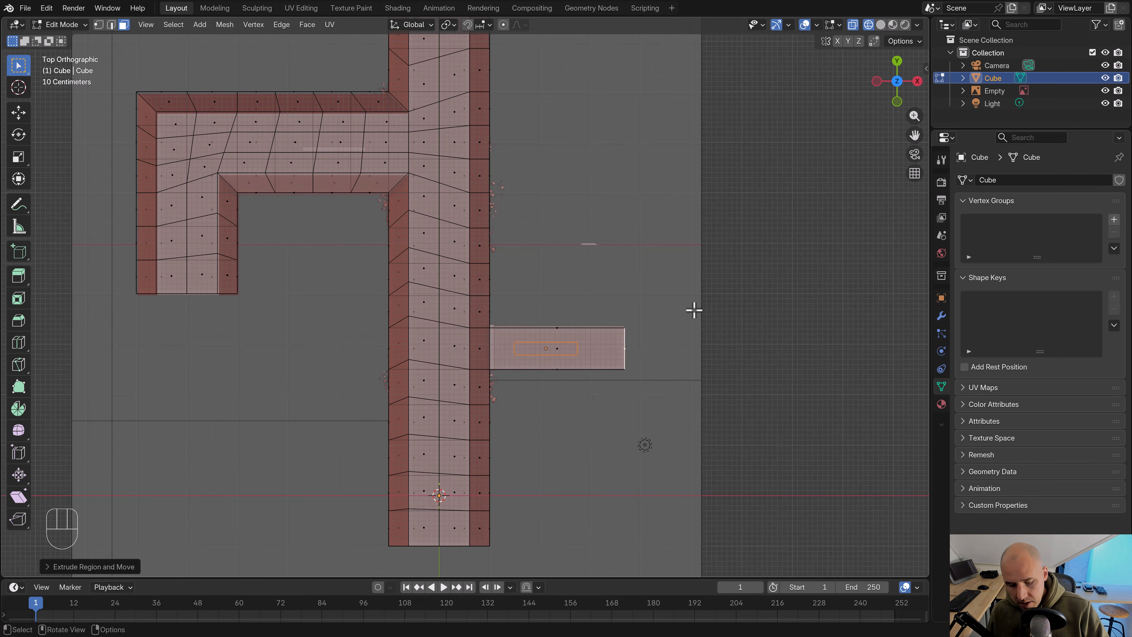
Move the small passage's end faces about 0.16 m further along X and return to Object Mode
key("g")
key("x")
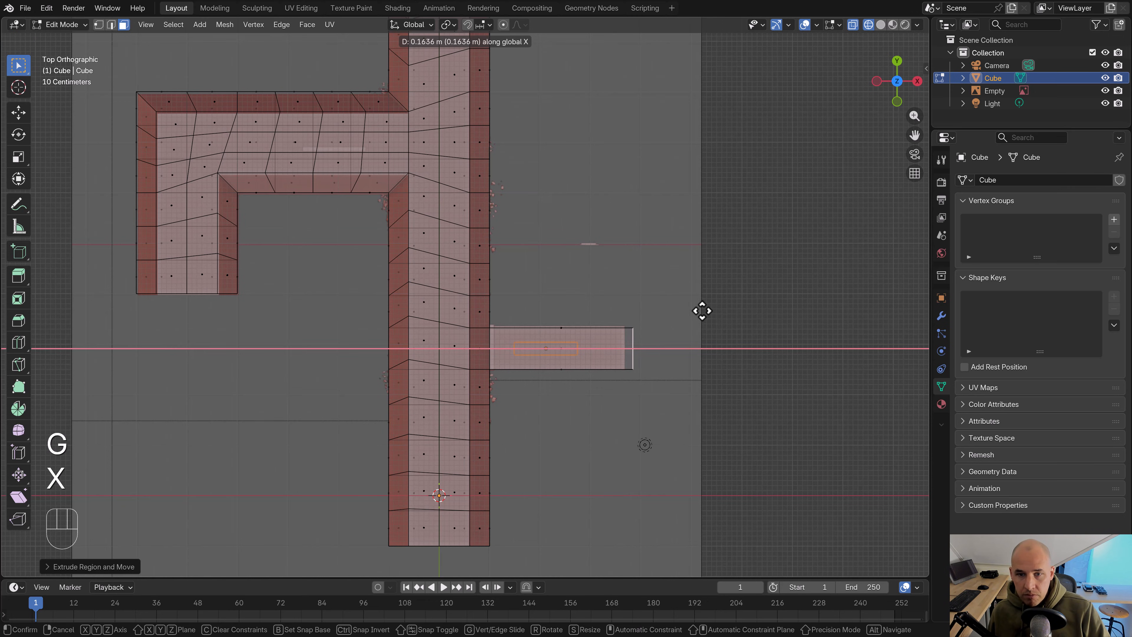
left_click(702, 310)
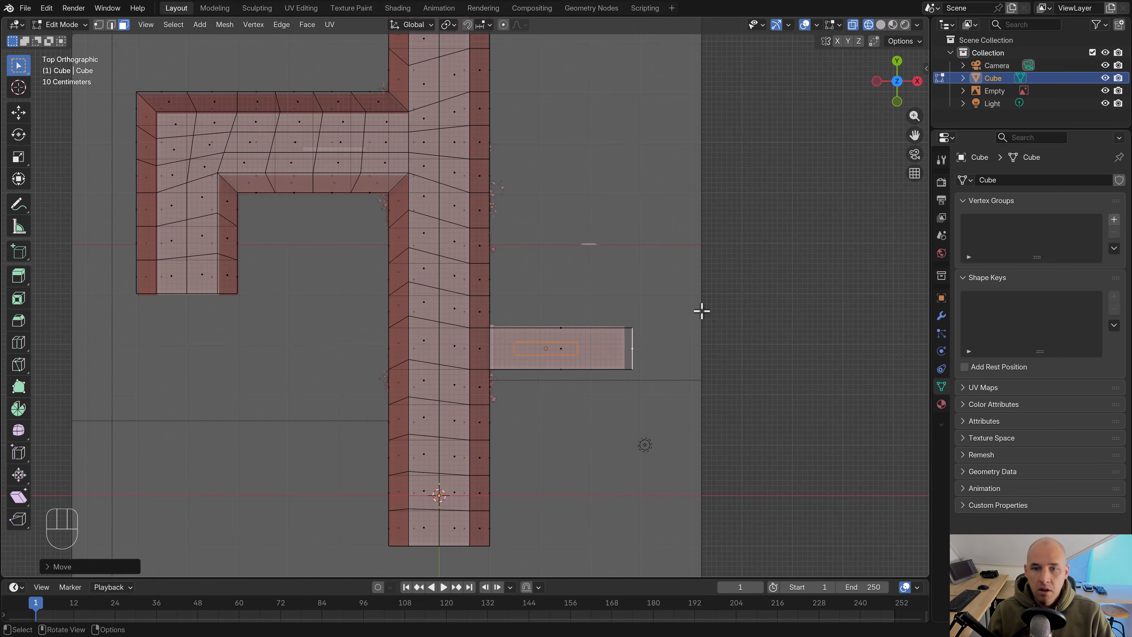
scroll(674, 269, "down", 2)
key("Tab")
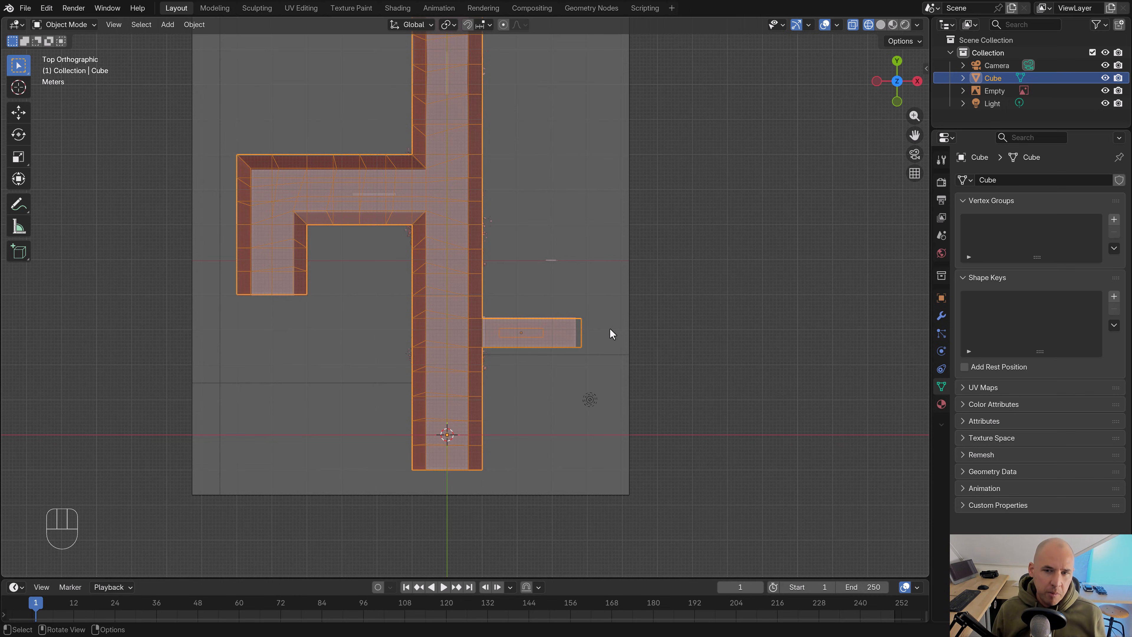
Delete the scene's point light
scroll(581, 373, "up", 2)
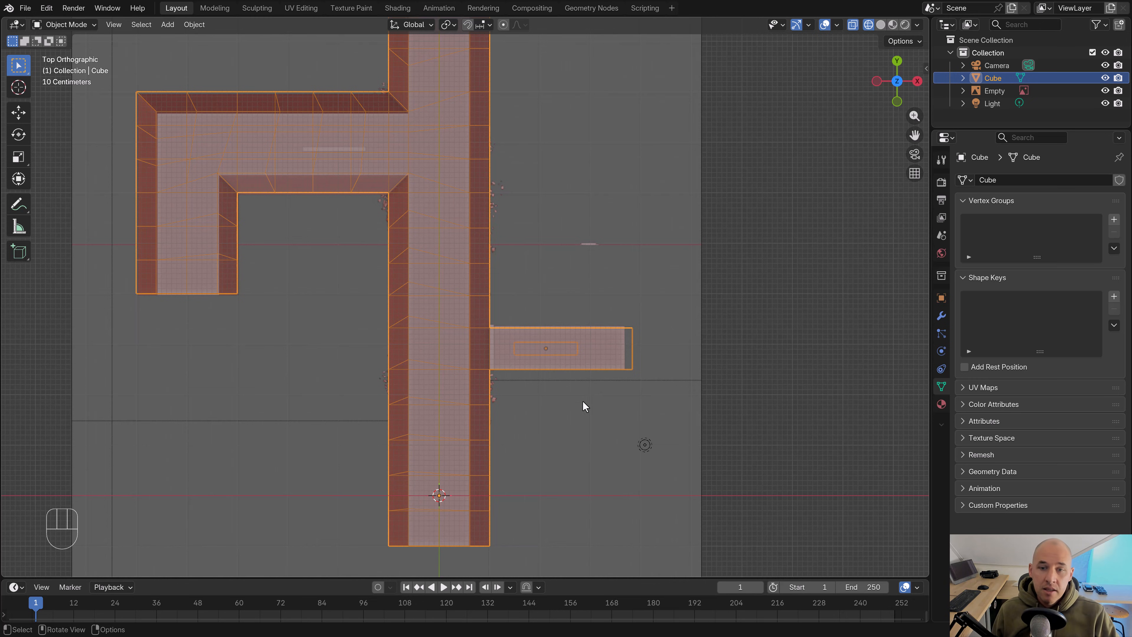
scroll(588, 388, "down", 2)
middle_click_drag(515, 397, 547, 399, "shift")
left_click(621, 401)
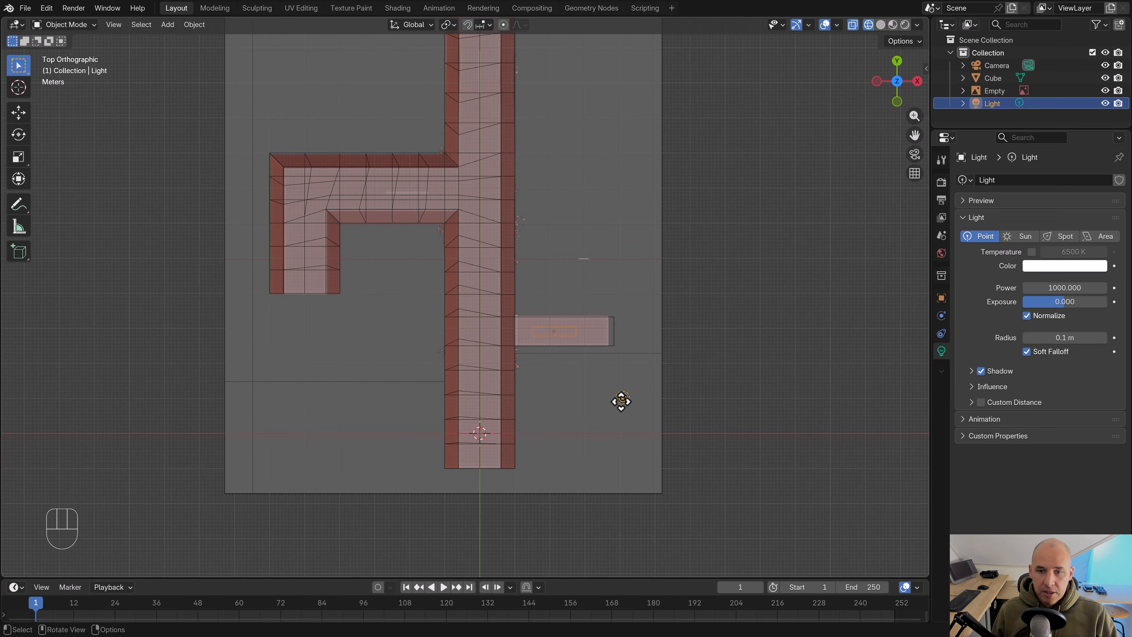
key("g")
left_click(629, 393)
key("x")
key("Return")
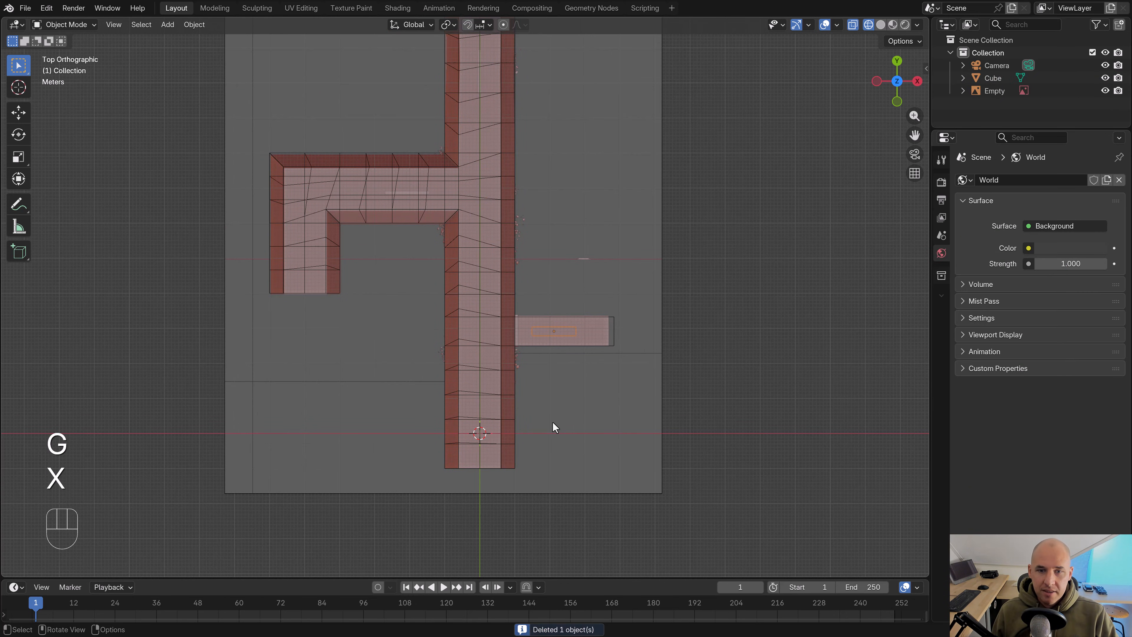
Delete the blueprint reference image and switch the viewport back to solid shading
middle_click_drag(615, 415, 556, 303)
left_click(611, 311)
key("x")
key("x")
key("z")
scroll(650, 298, "down", 6)
scroll(669, 303, "up", 3)
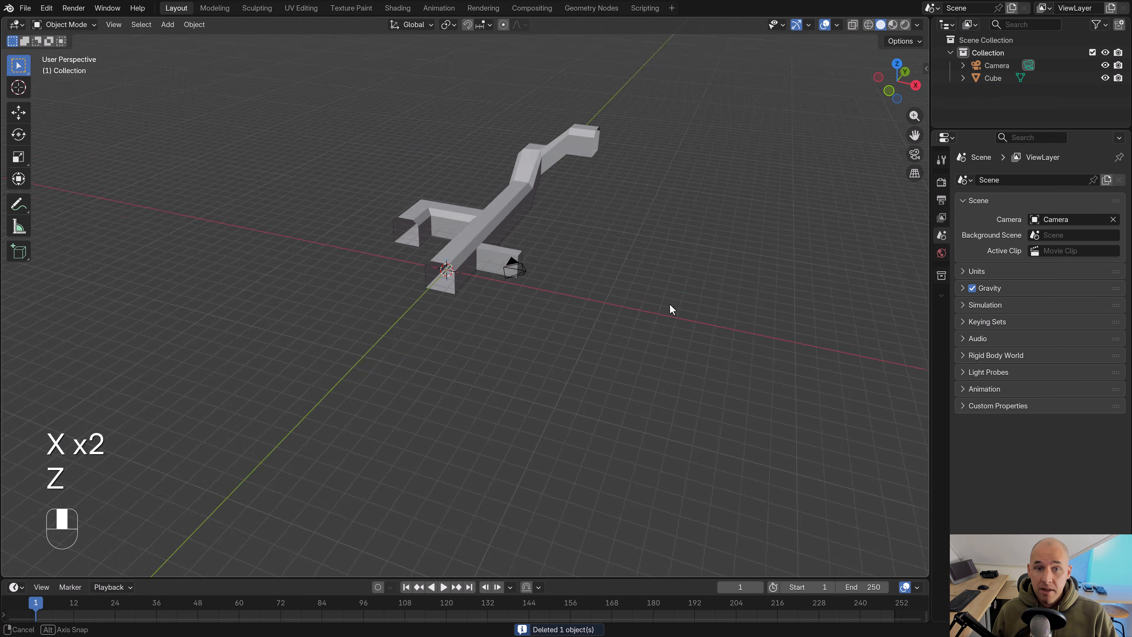
Move the camera to the front end of the main corridor, working in top view
key("KP_7")
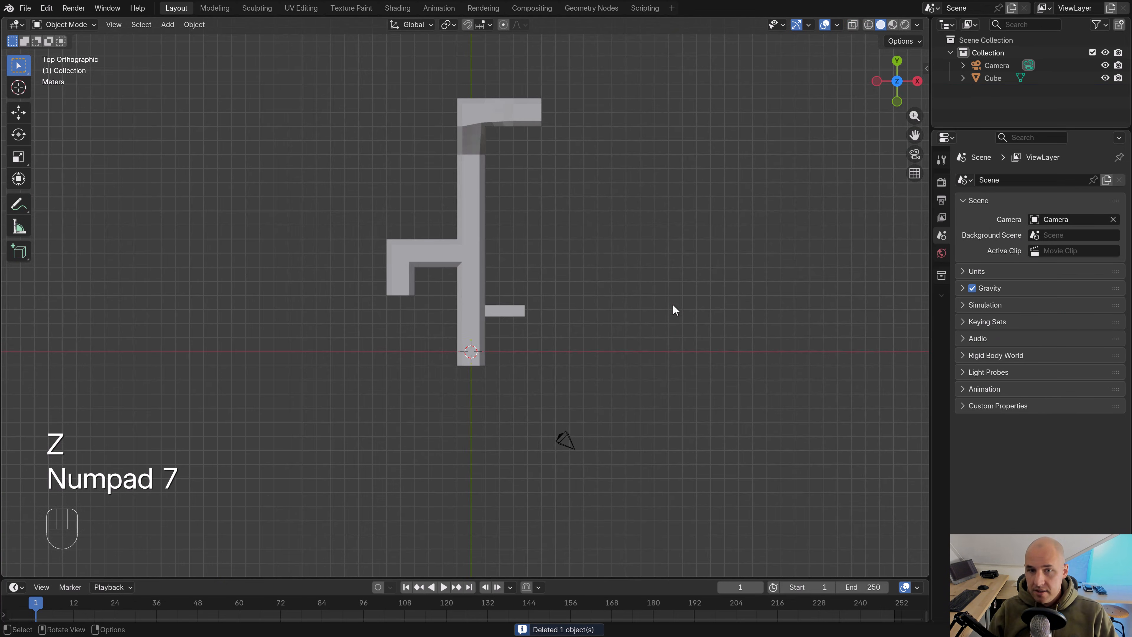
left_click(566, 445)
key("g")
left_click(488, 370)
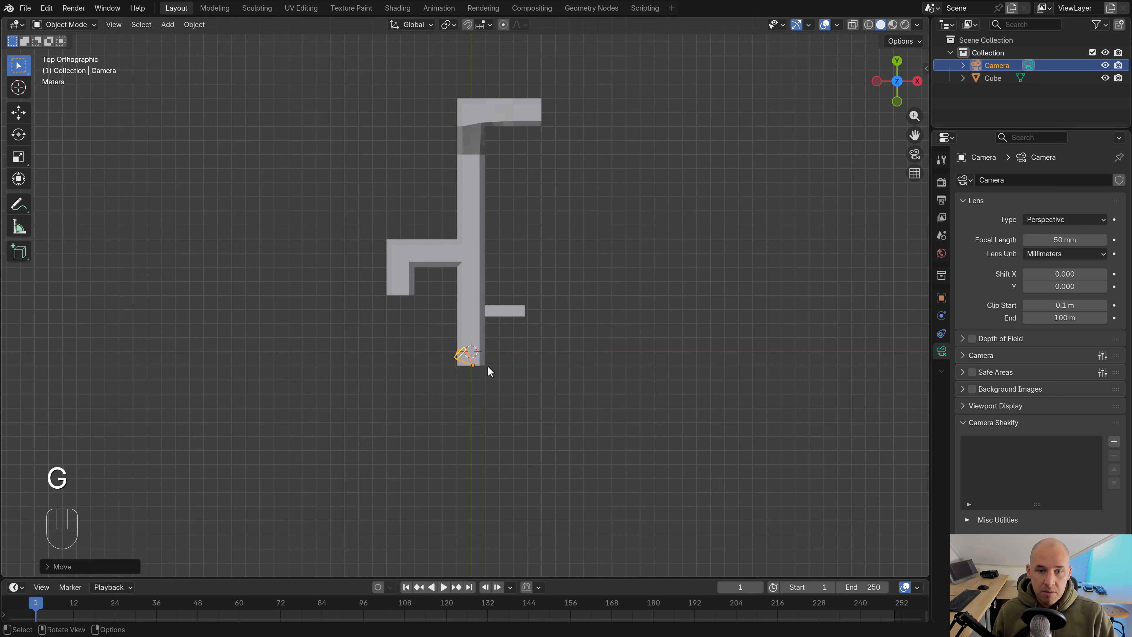
Rotate the camera about 45 degrees clockwise in top view so it points straight down the main corridor
scroll(488, 371, "up", 4)
key("r")
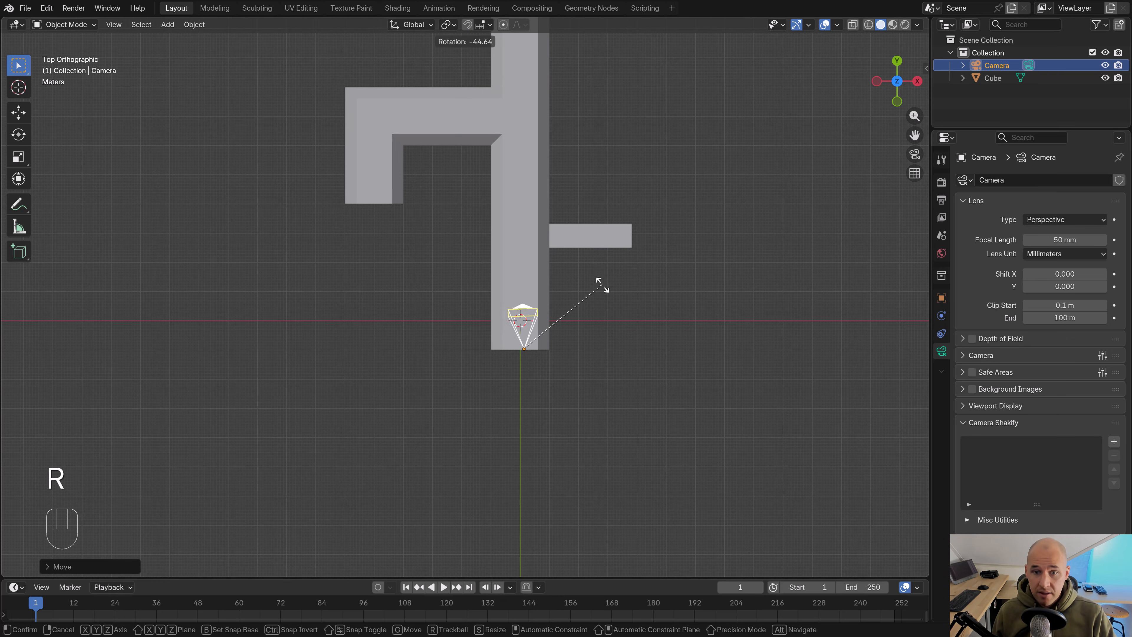
right_click(599, 293)
key("g")
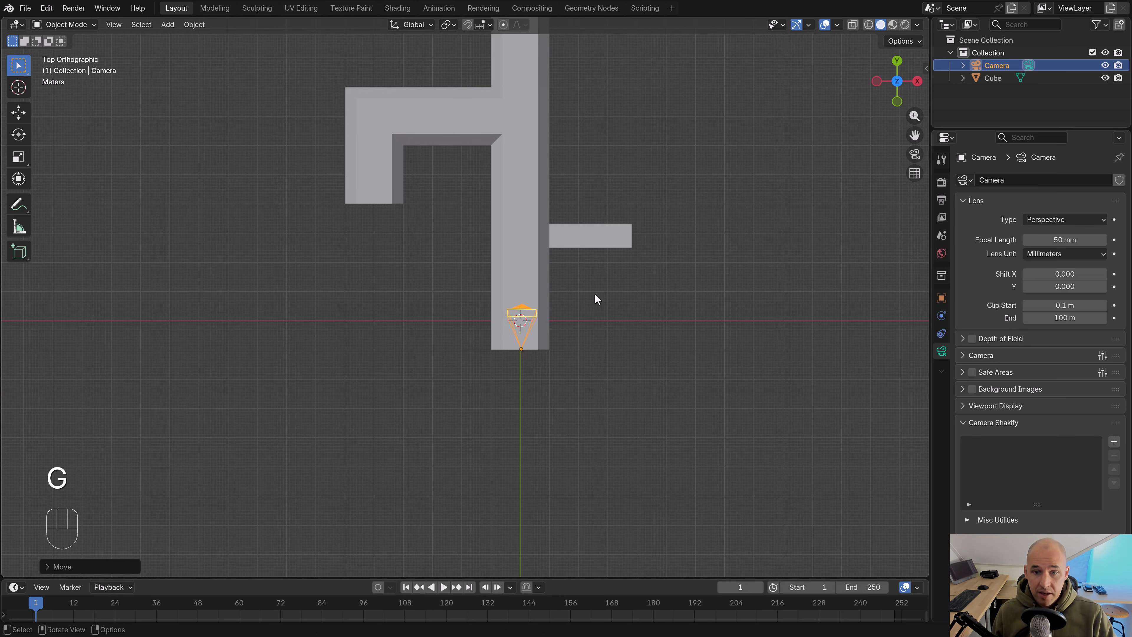
key("r")
left_click(593, 289)
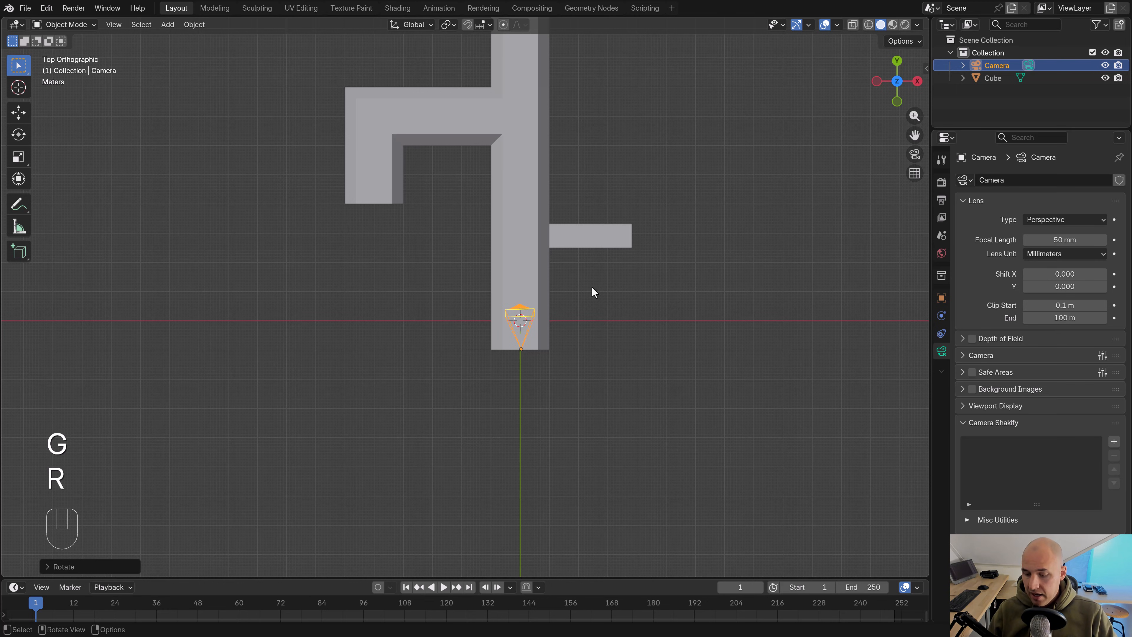
Lower the camera along its local Z axis in front view until it sits inside the main corridor
key("KP_1")
key("g")
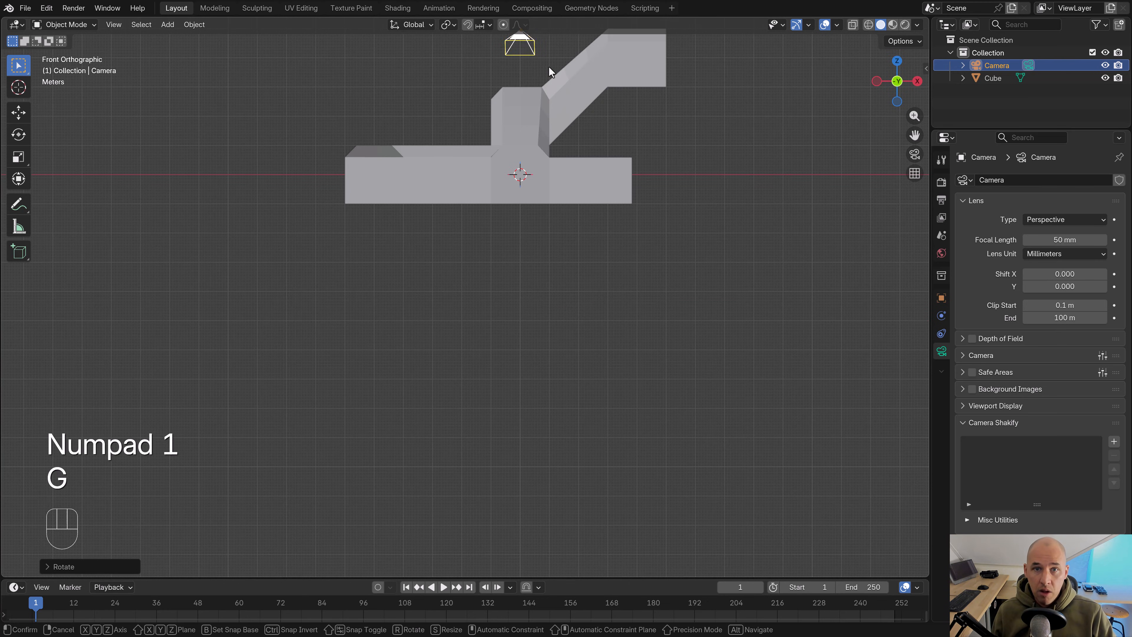
key("z")
key("z")
left_click(545, 203)
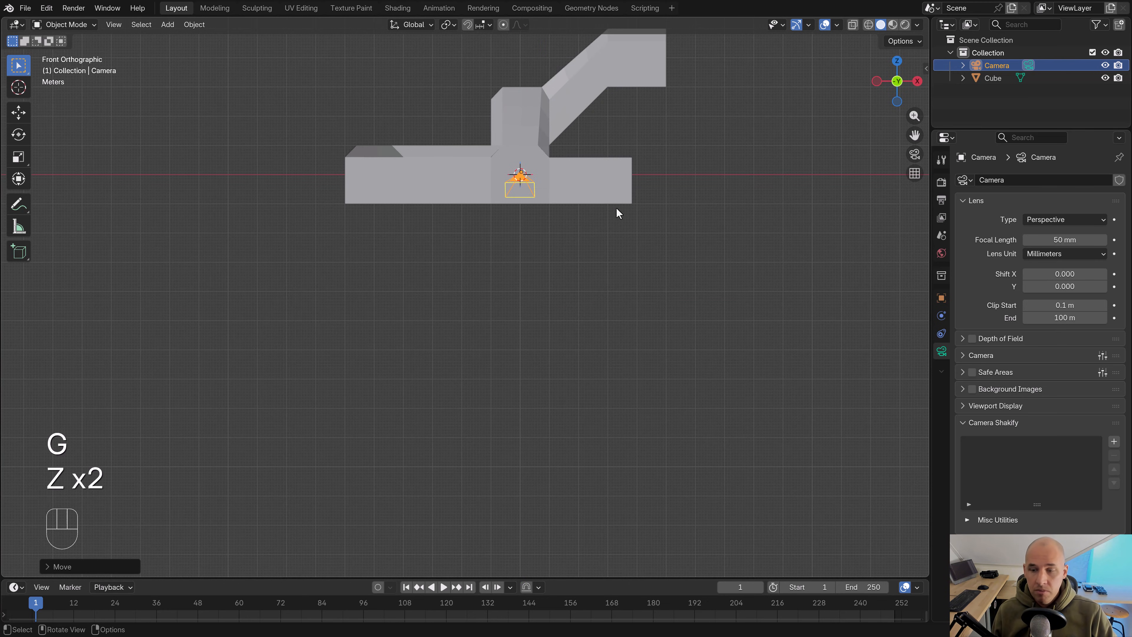
Look through the camera, level its aim toward the corridor's far end, and lower it about 0.33 m
key("KP_0")
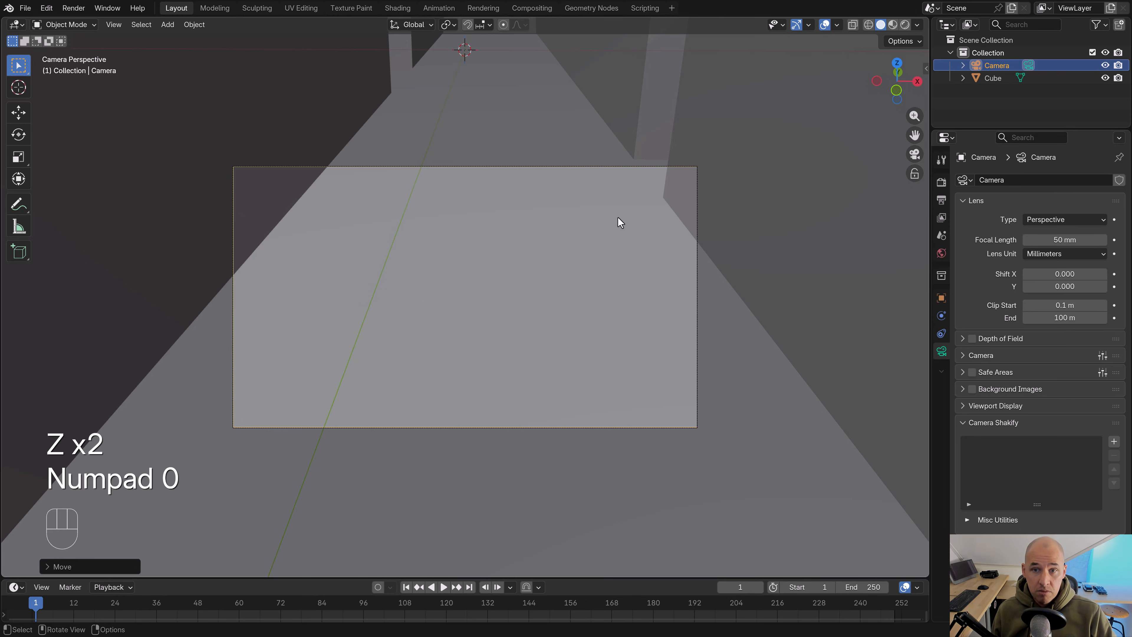
key("shift+grave")
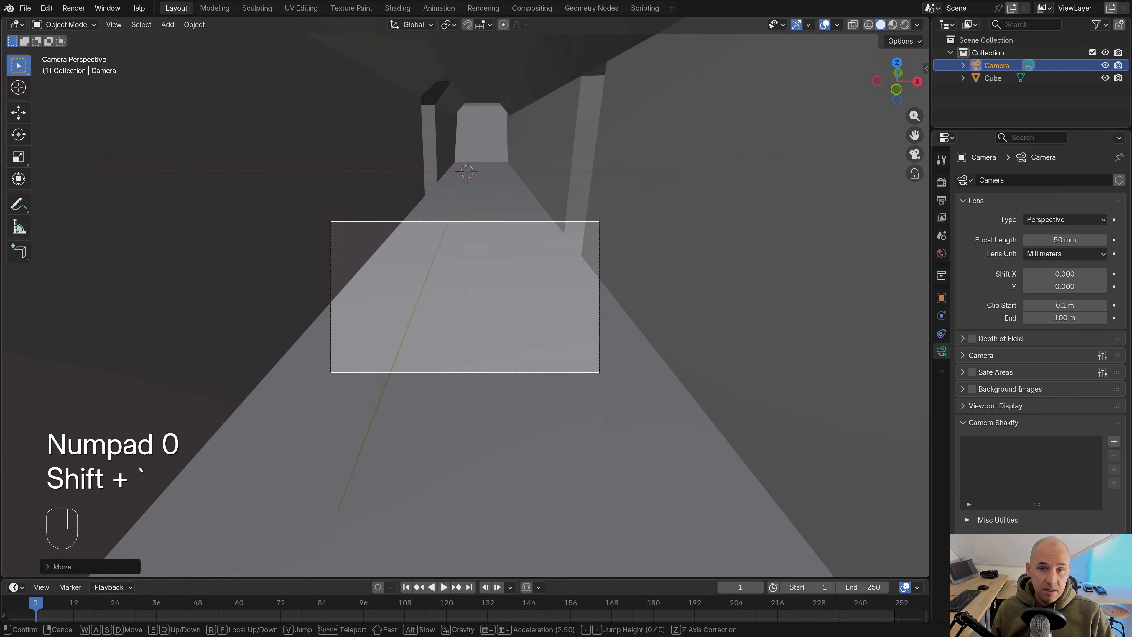
left_click(465, 296)
key("g")
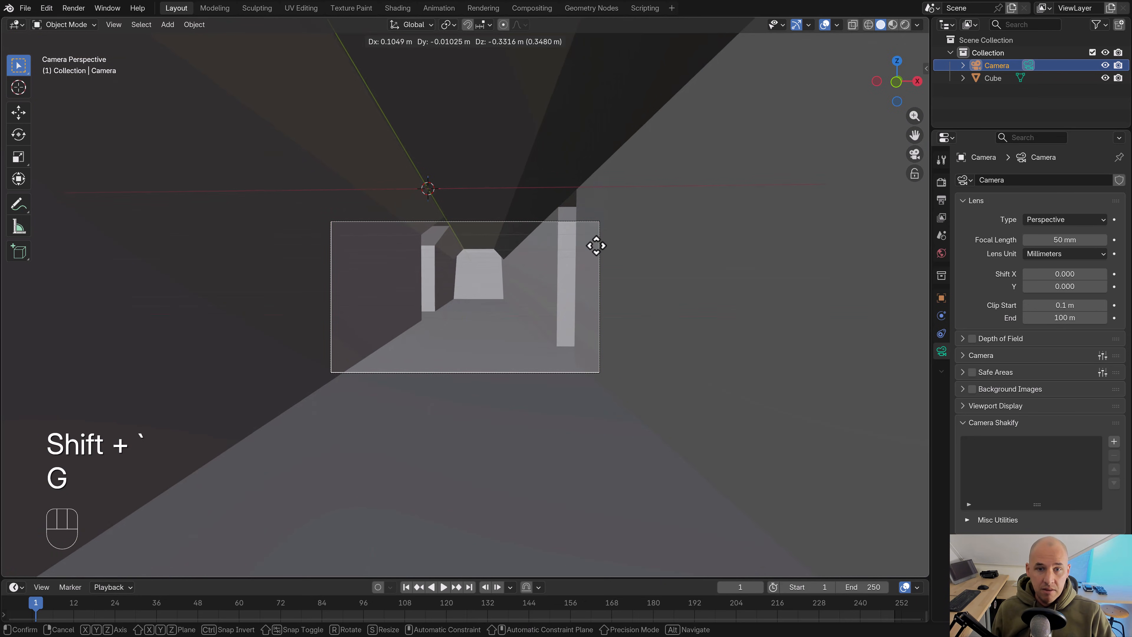
left_click(597, 249)
Fly the camera to just outside the corridor's entrance and recentre the far end in its frame
key("shift+grave")
key("s")
key("s")
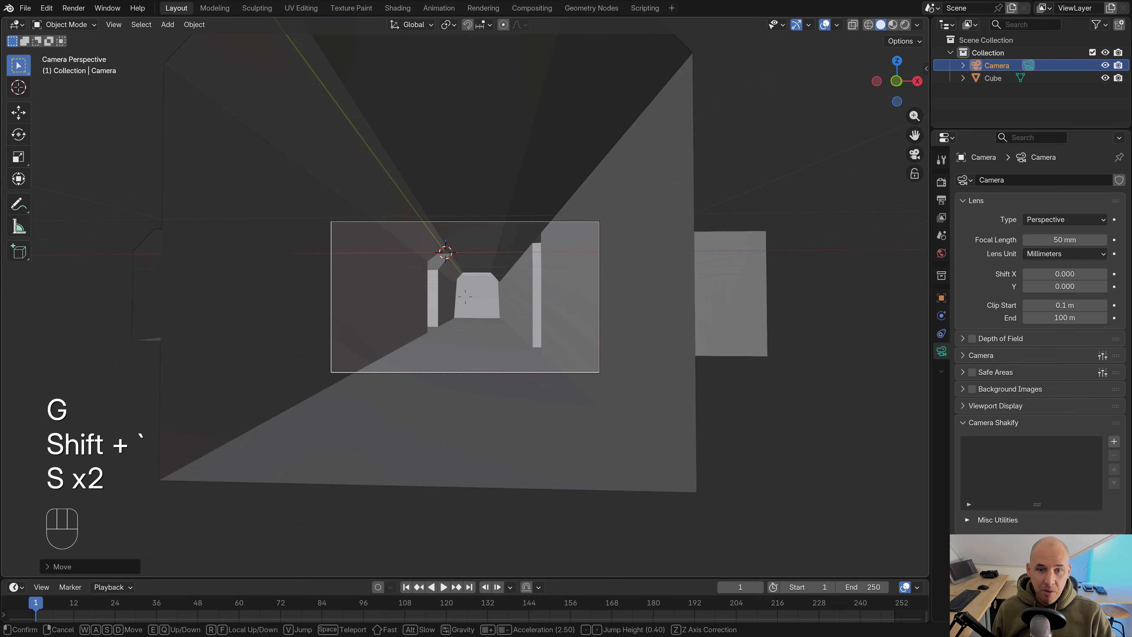
key("w")
key("g")
left_click(593, 252)
key("shift+grave")
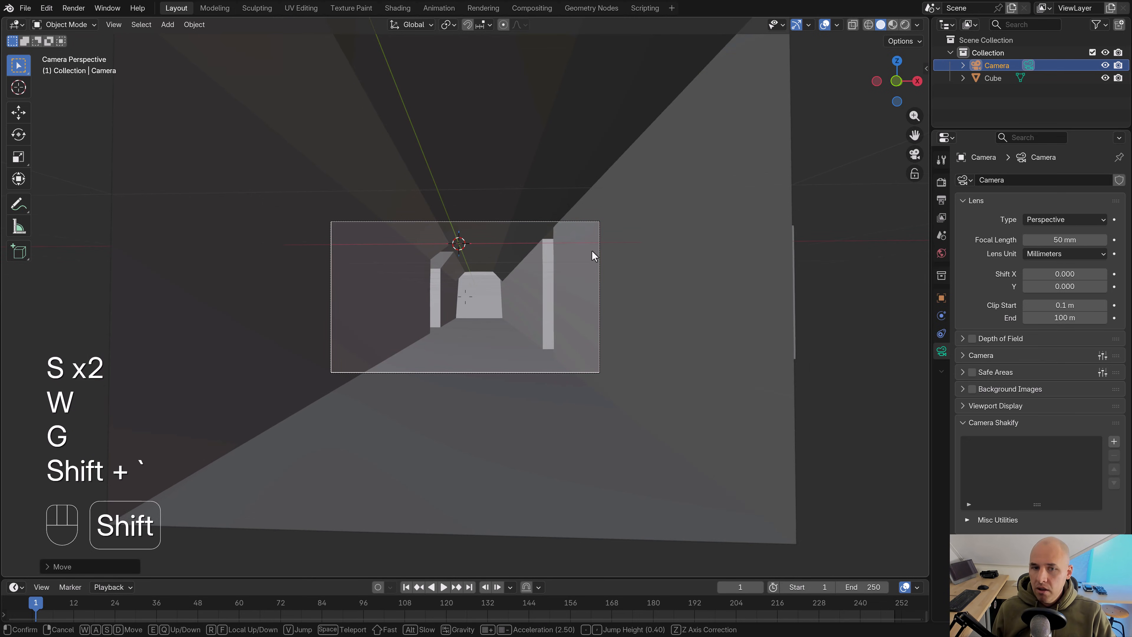
left_click(596, 253)
key("g")
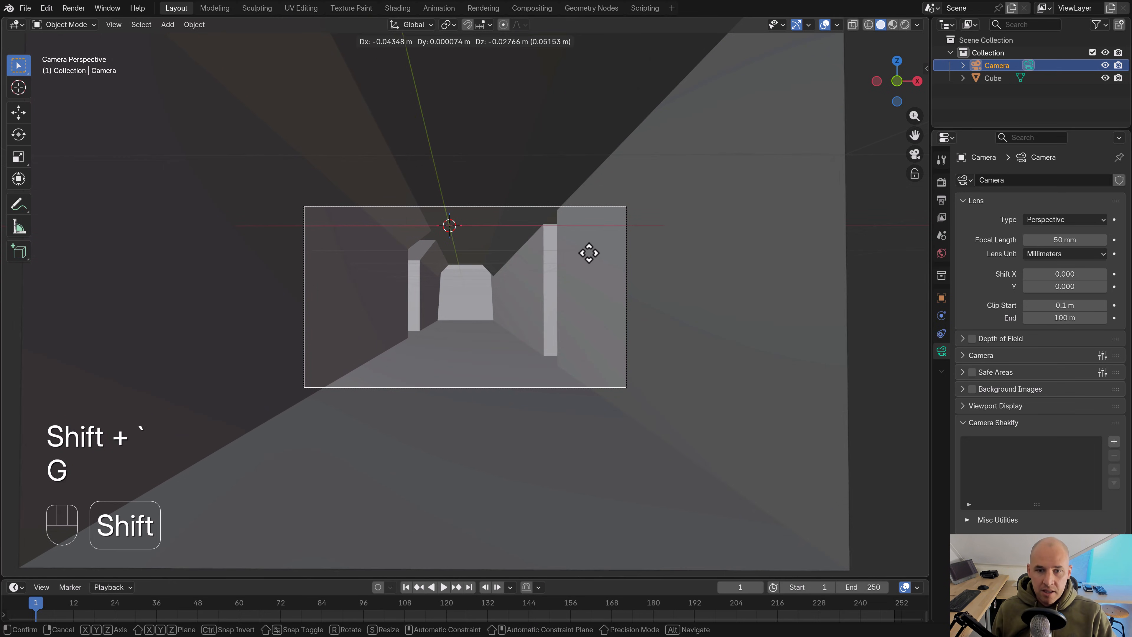
left_click(588, 253)
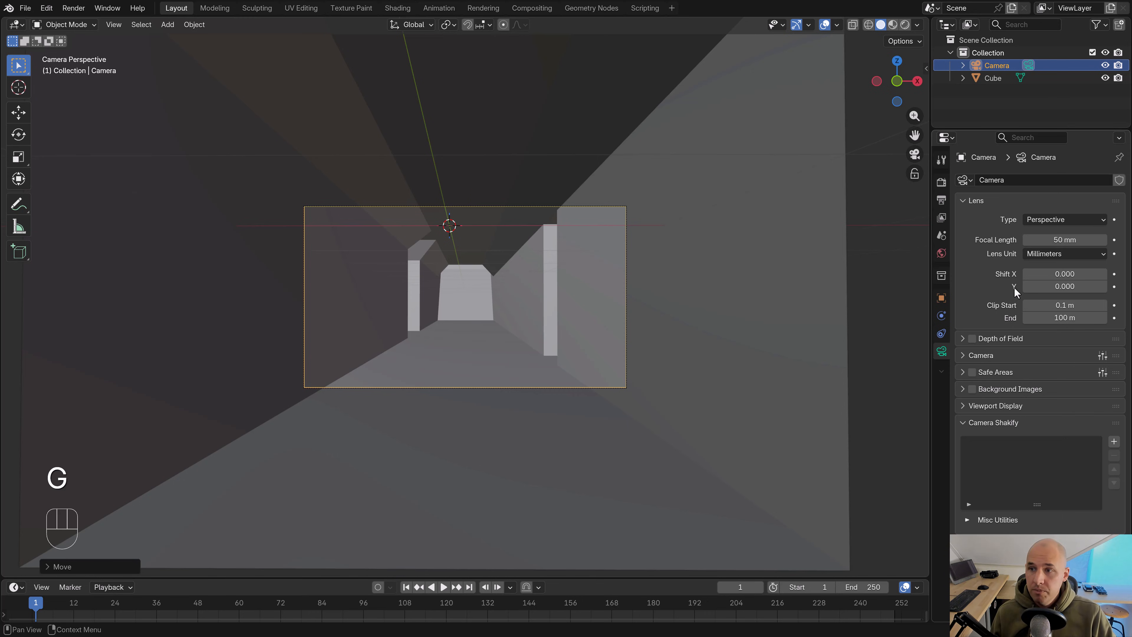
Set the camera's focal length to 24 mm and fly it forward so the corridor interior fills the frame
left_click(1064, 241)
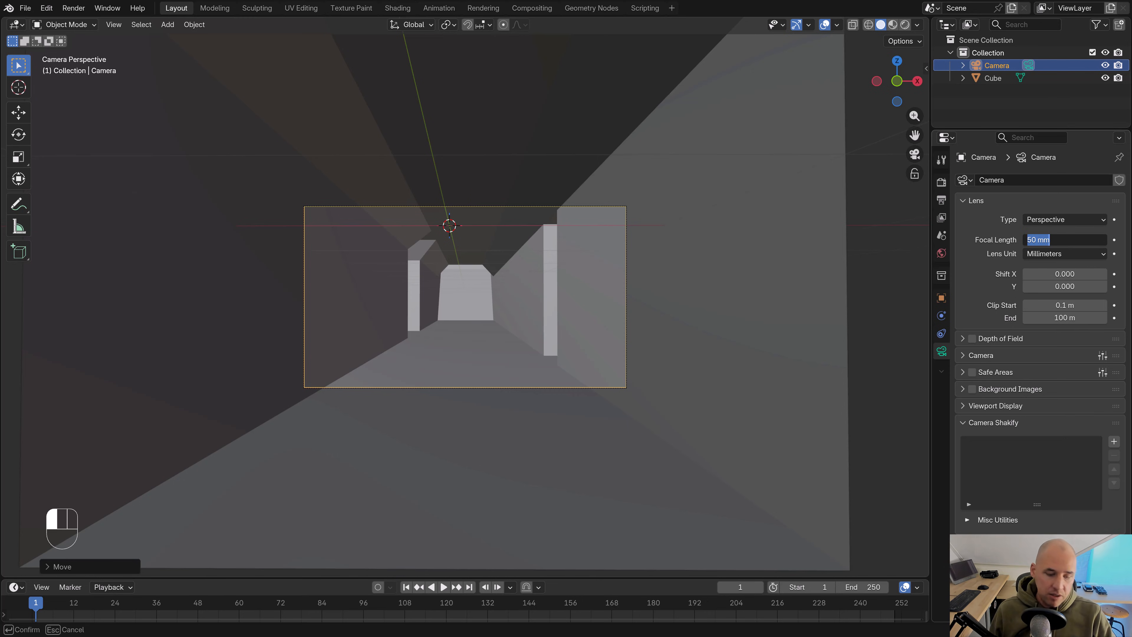
key("Return")
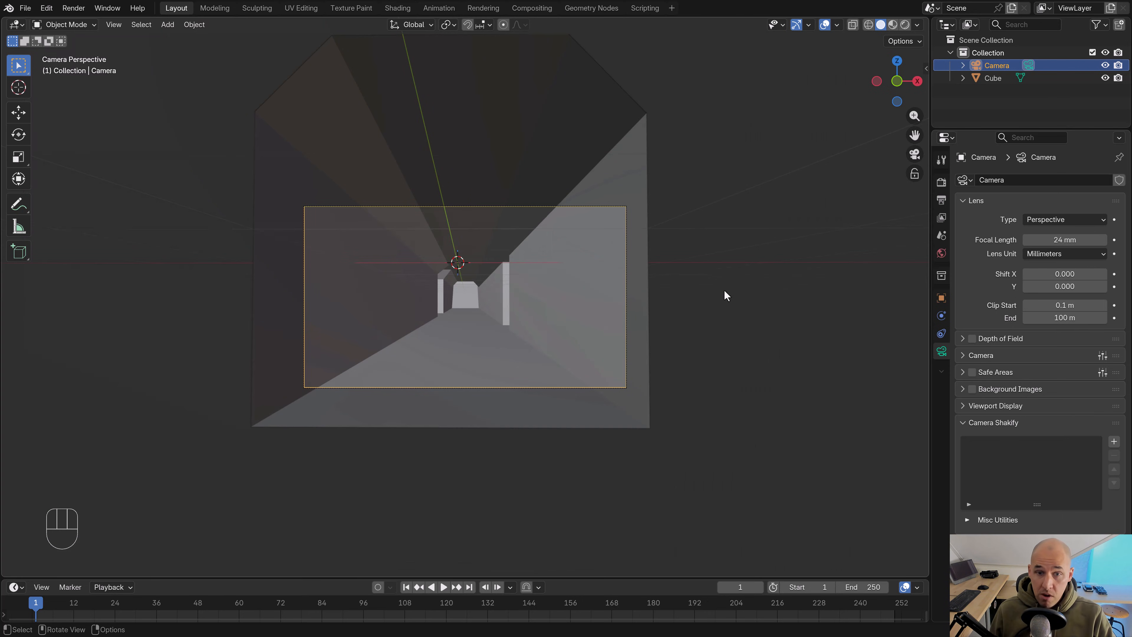
key("shift+grave")
key("w")
key("s")
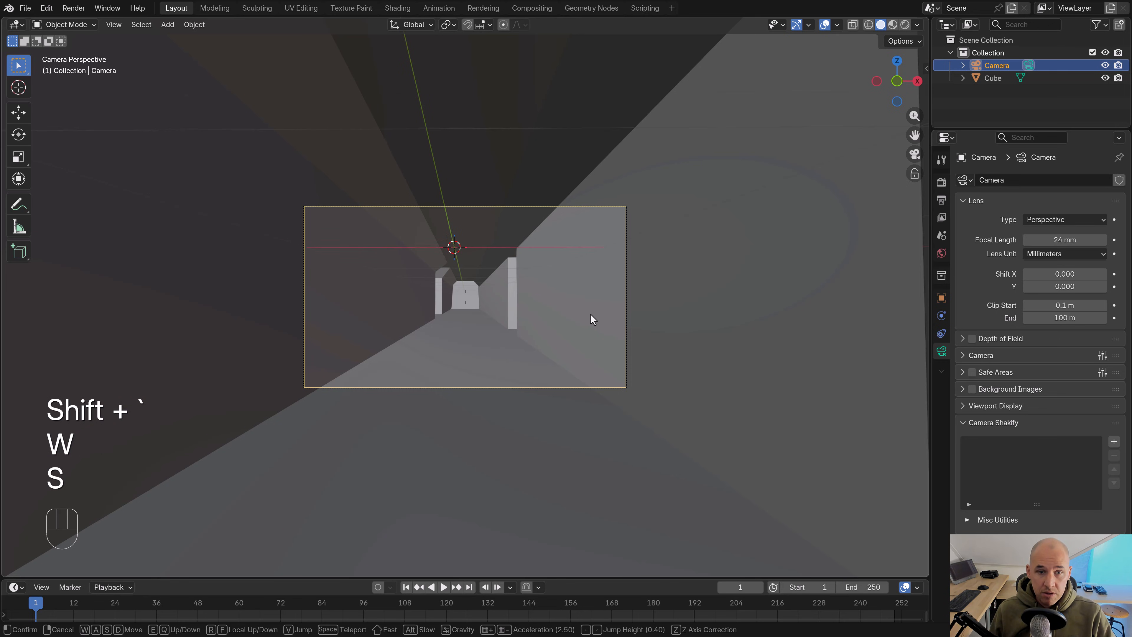
left_click(592, 318)
Shift the camera about 0.05 m toward negative X and advance it slightly into the corridor, fine-tuning its sideways position
scroll(626, 327, "up", 2)
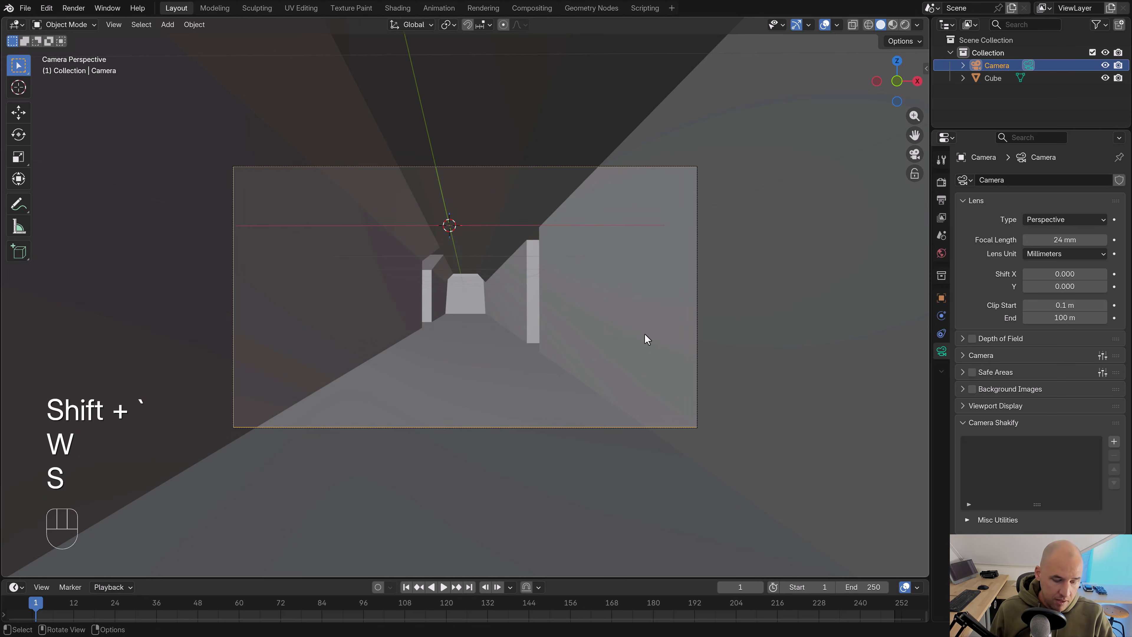
key("g")
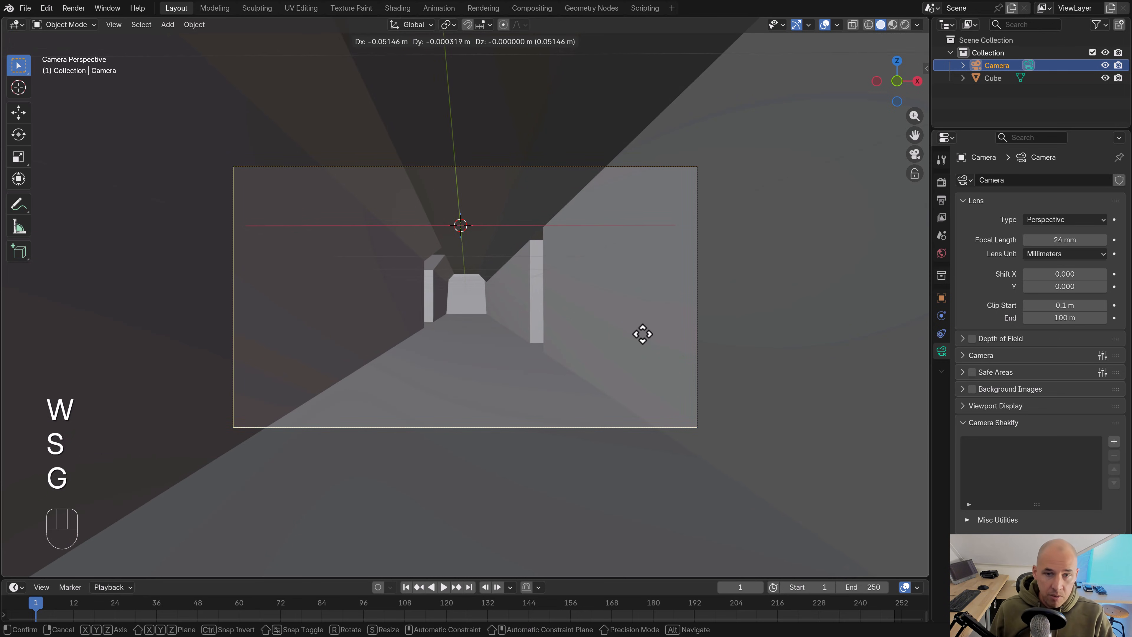
left_click(644, 334)
key("shift+grave")
key("w")
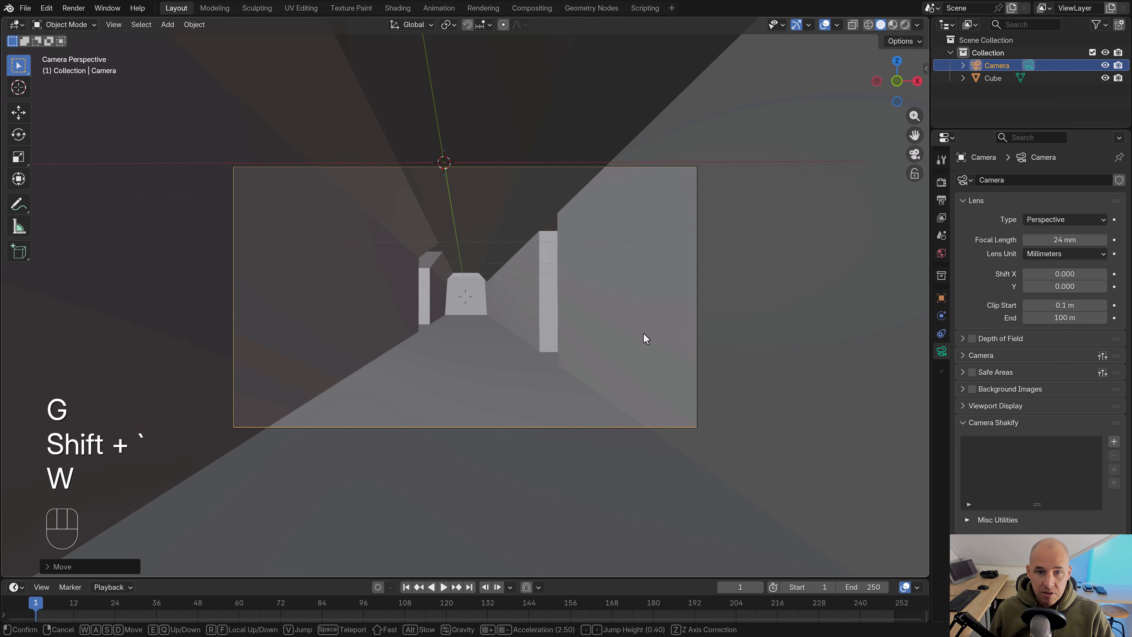
left_click(643, 334)
key("g")
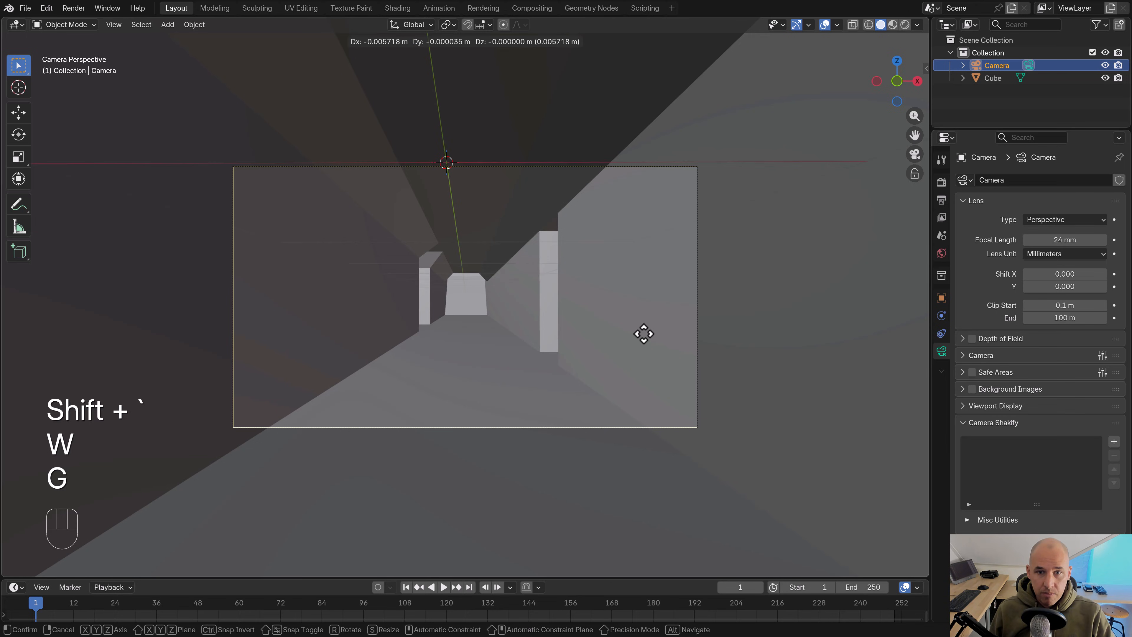
left_click(643, 334)
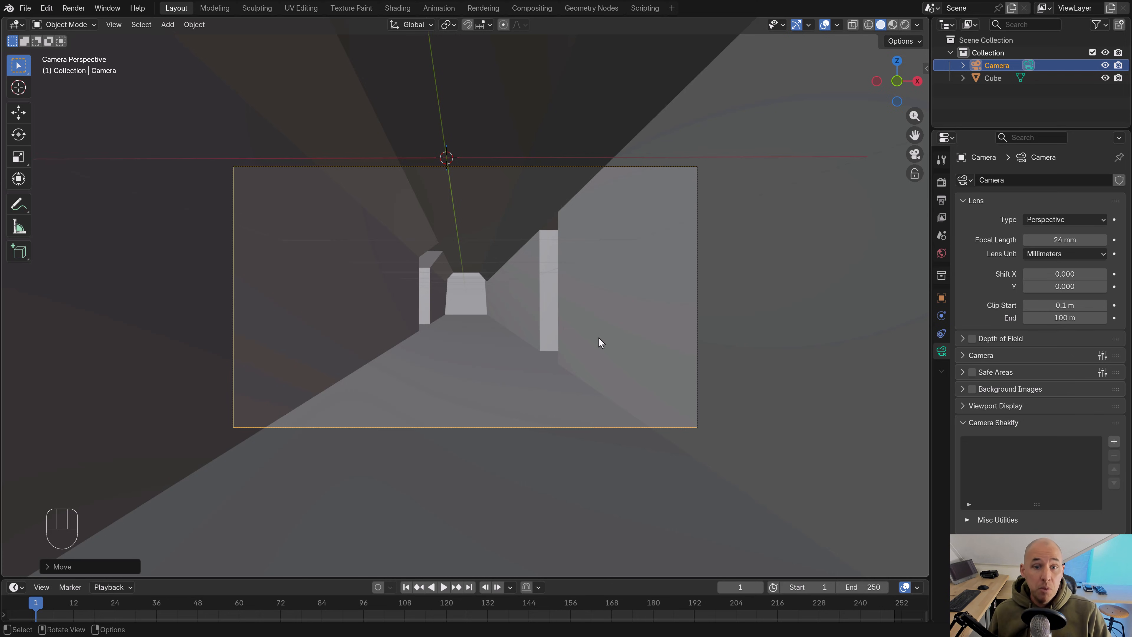
Rename the corridor mesh's material as Concrete_layers
left_click(541, 341)
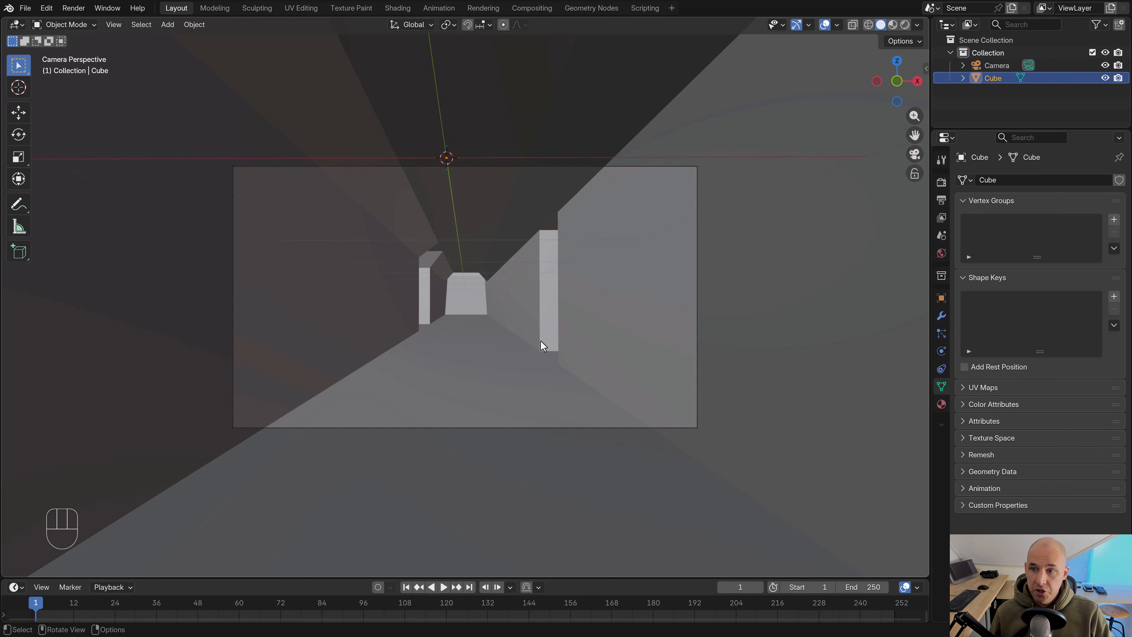
left_click(941, 404)
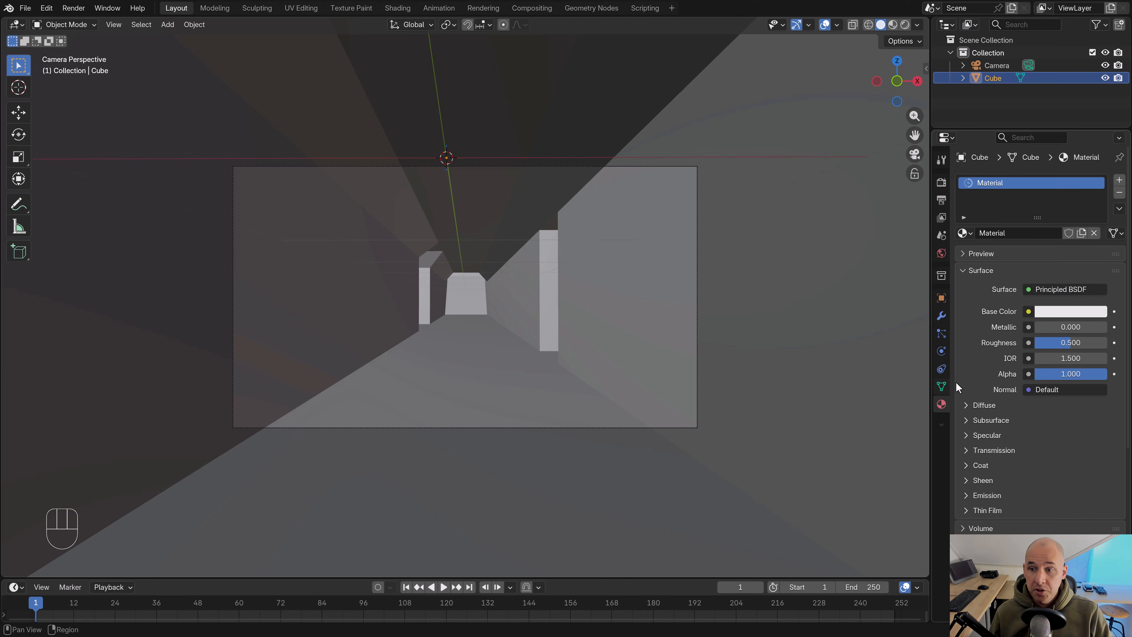
left_click(1012, 233)
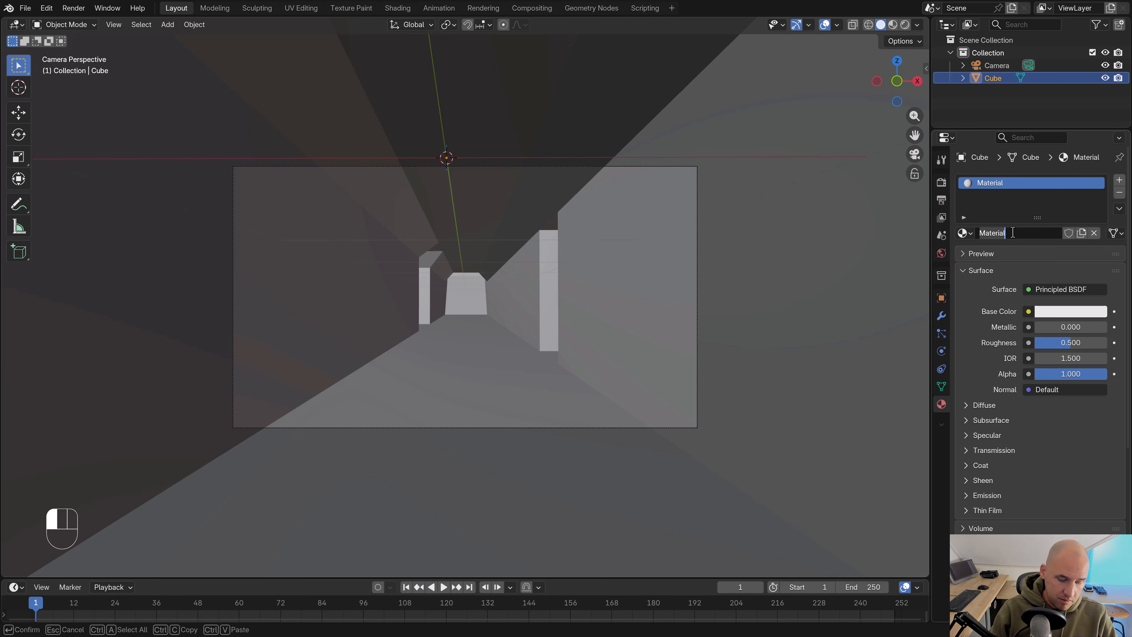
type("Concrete")
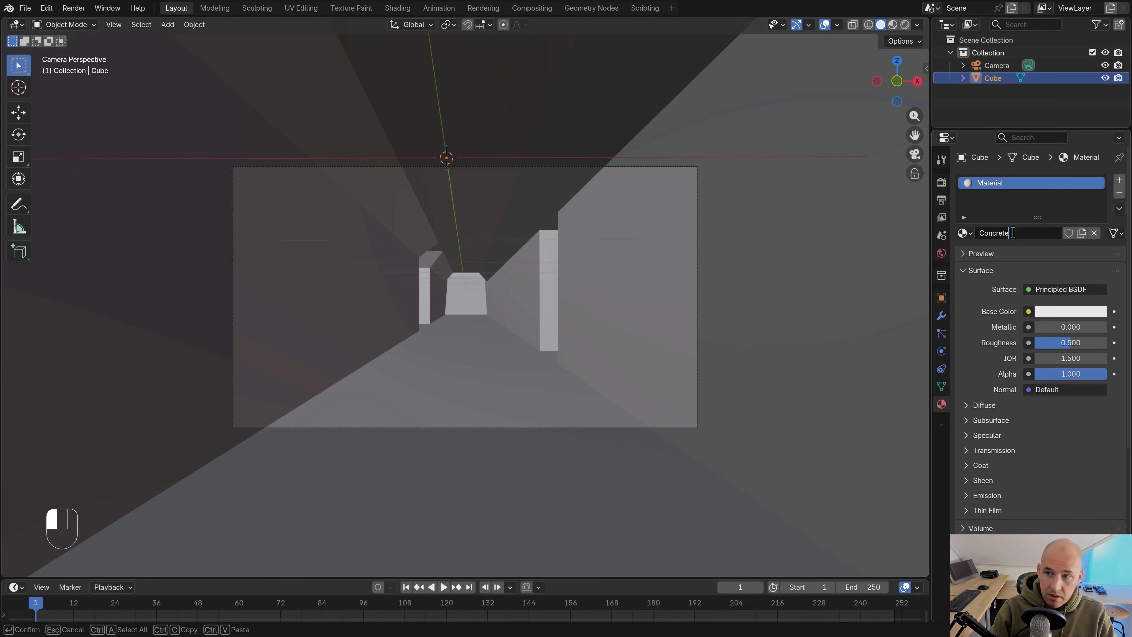
key("shift")
type("oncrete_aayer")
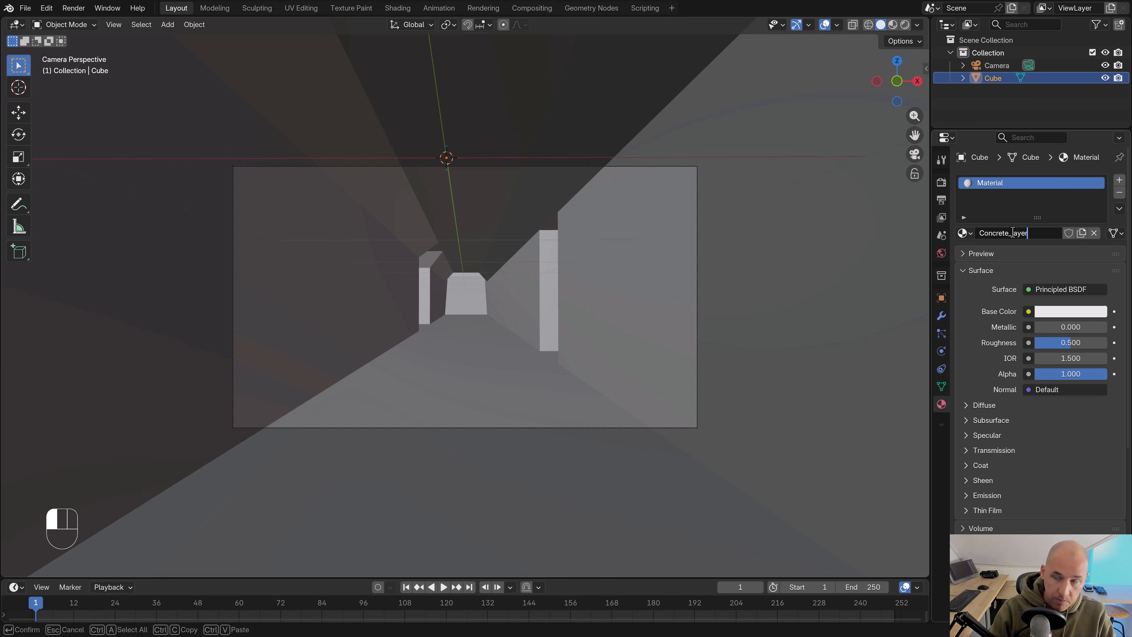
type("s")
key("Return")
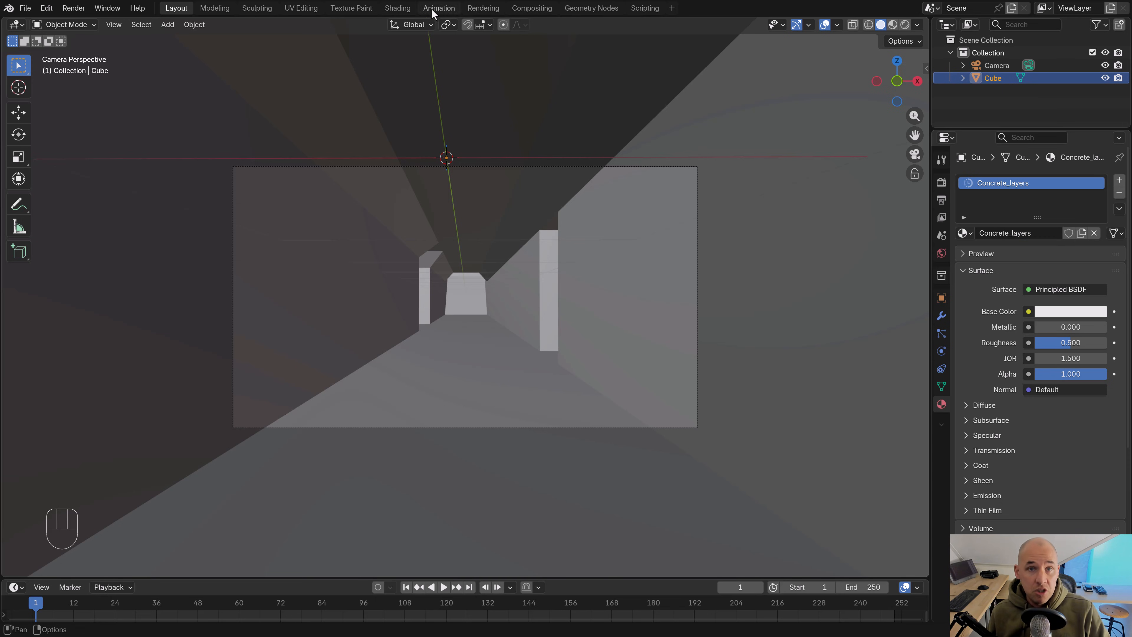
Switch to the Shading workspace and add an Image Texture node ahead of the Concrete_layers material's Principled BSDF
left_click(398, 10)
scroll(558, 224, "down", 3)
middle_click_drag(558, 224, 599, 223)
middle_click_drag(609, 177, 524, 221, "shift")
scroll(401, 420, "down", 4)
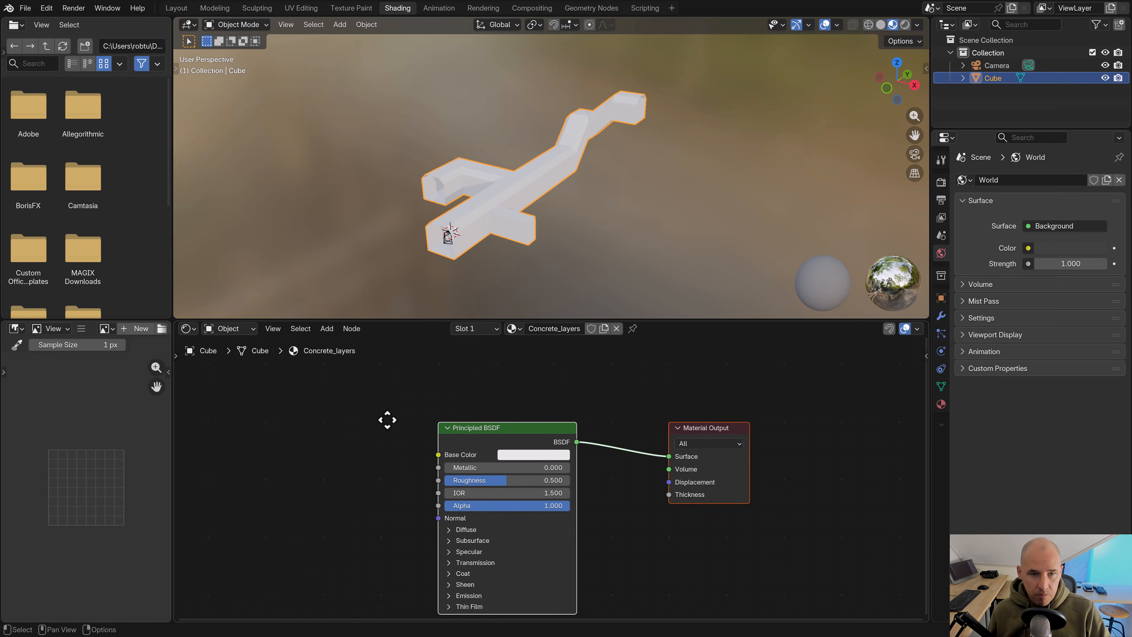
left_click(328, 329)
mouse_move(359, 417)
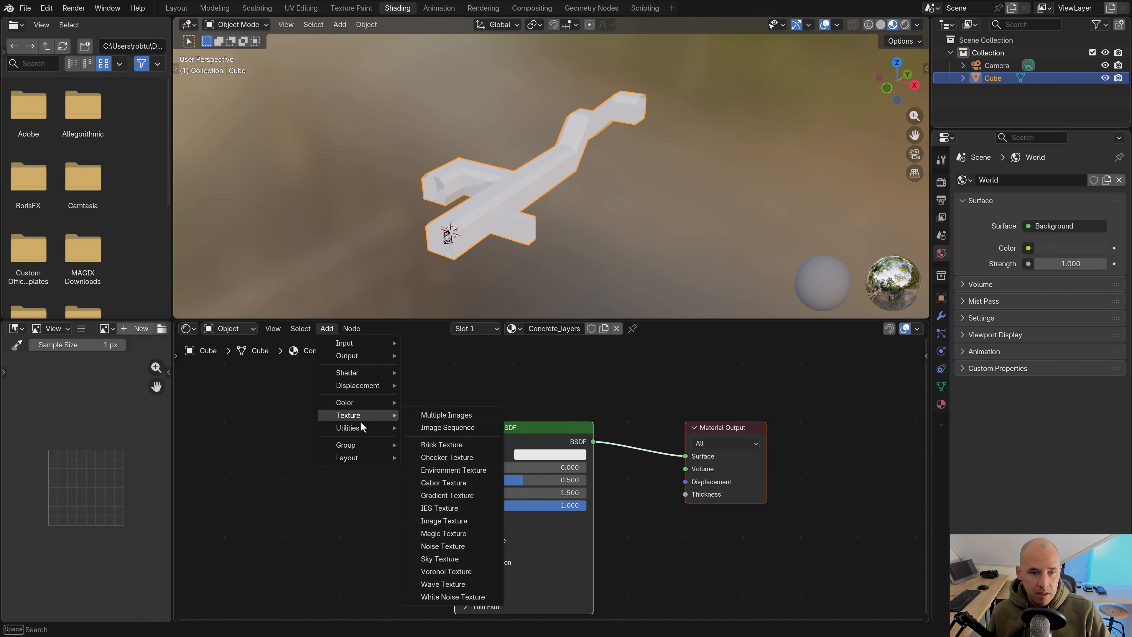
left_click(444, 521)
left_click(331, 422)
scroll(331, 422, "down", 1)
middle_click_drag(330, 422, 462, 456)
left_click_drag(461, 455, 371, 404)
Load concrete_layers_diff_4k.jpg from the bunker_tutorial textures folder into the image node and connect its Color to Base Color
left_click(388, 425)
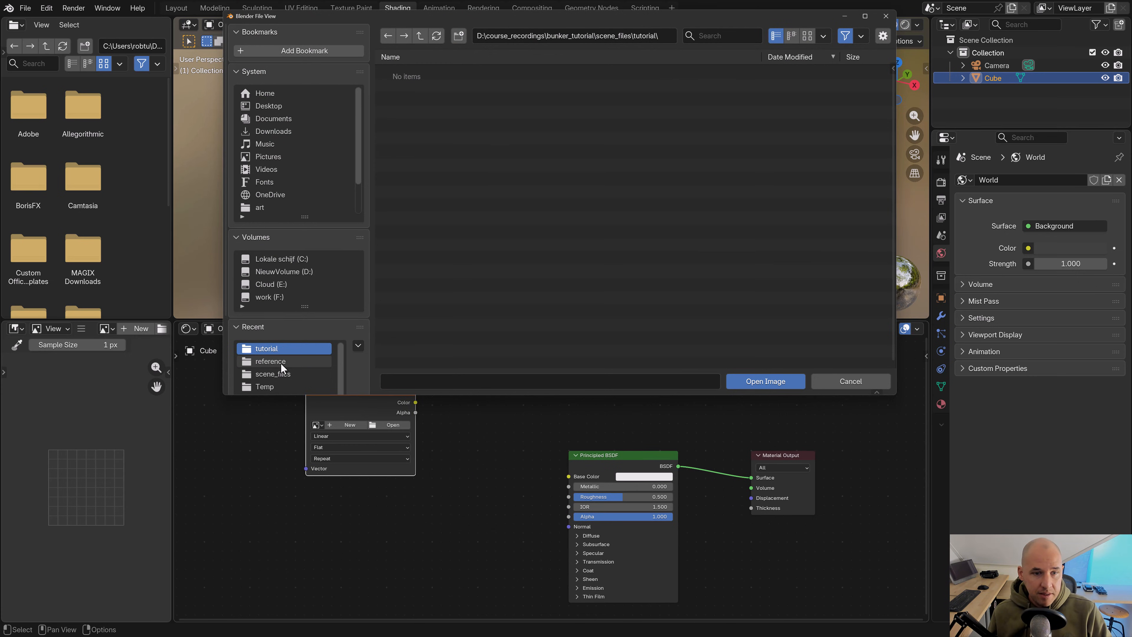
left_click(280, 377)
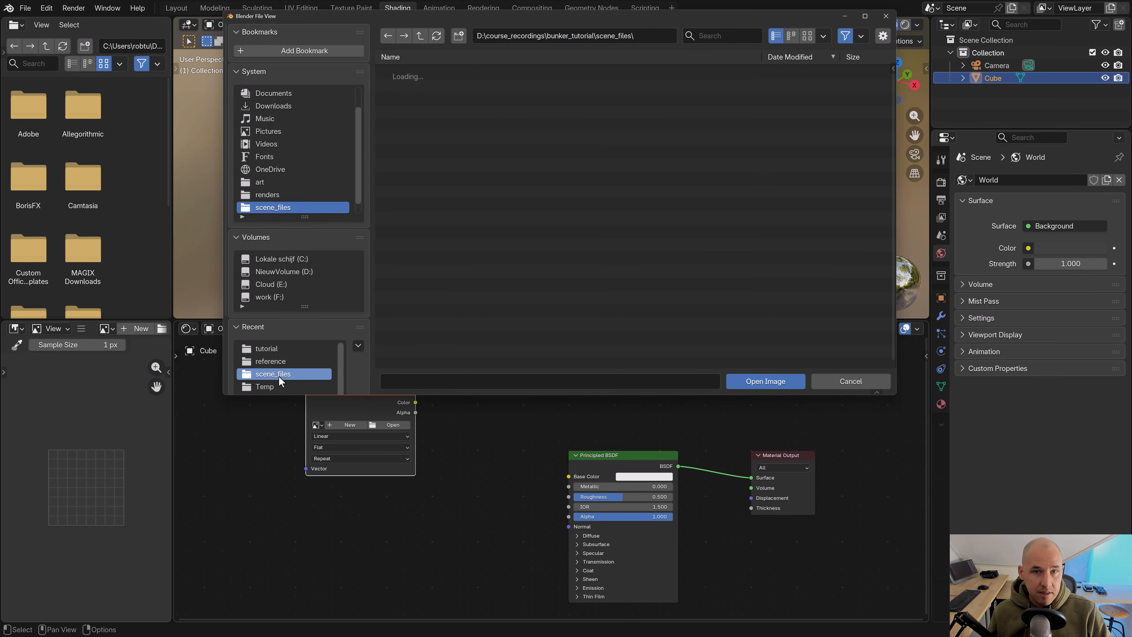
left_click(421, 35)
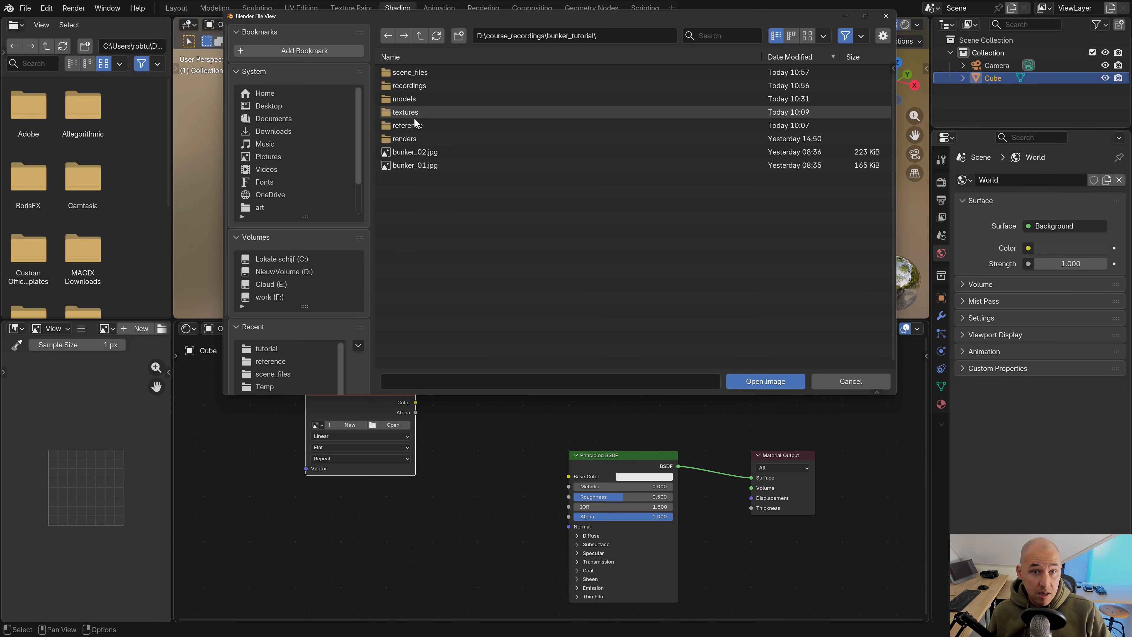
left_click(414, 114)
left_click(432, 74)
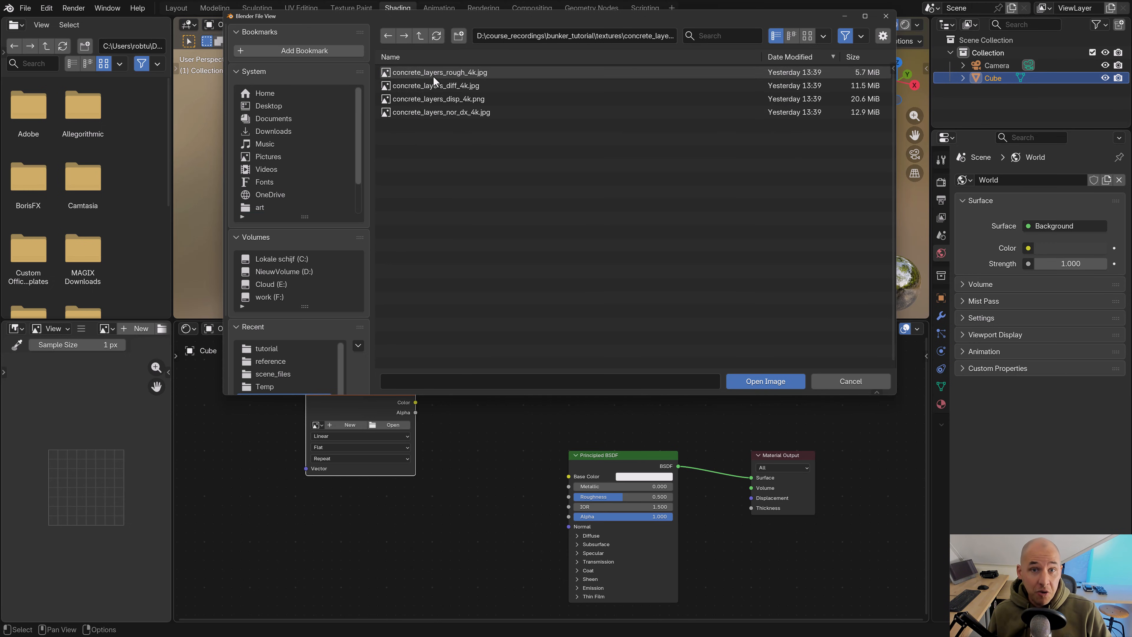
double_click(433, 86)
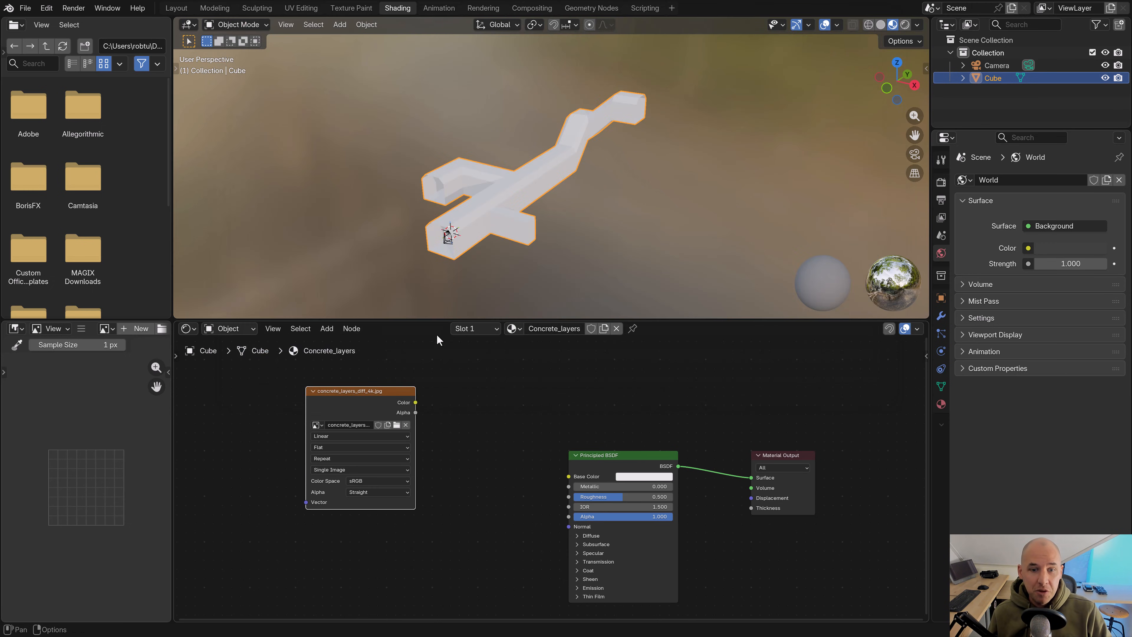
left_click_drag(414, 402, 567, 477)
scroll(567, 479, "down", 3)
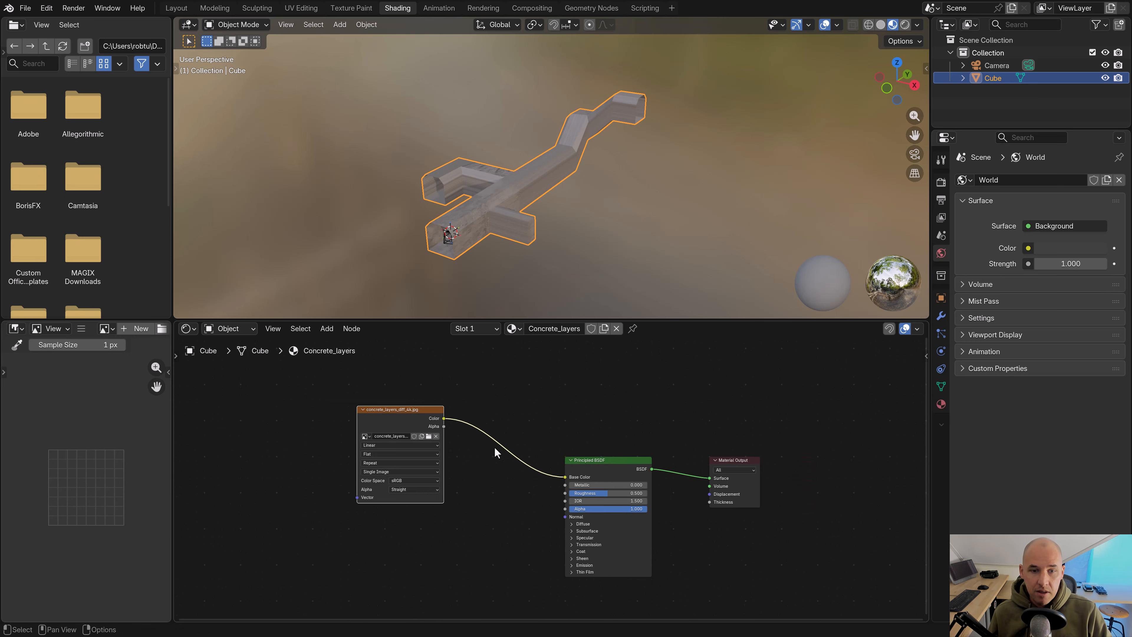
Reposition the diffuse image node, place a duplicate of it below, and load concrete_layers_rough_4k.jpg into the duplicate
left_click_drag(465, 454, 425, 389)
key("shift+d")
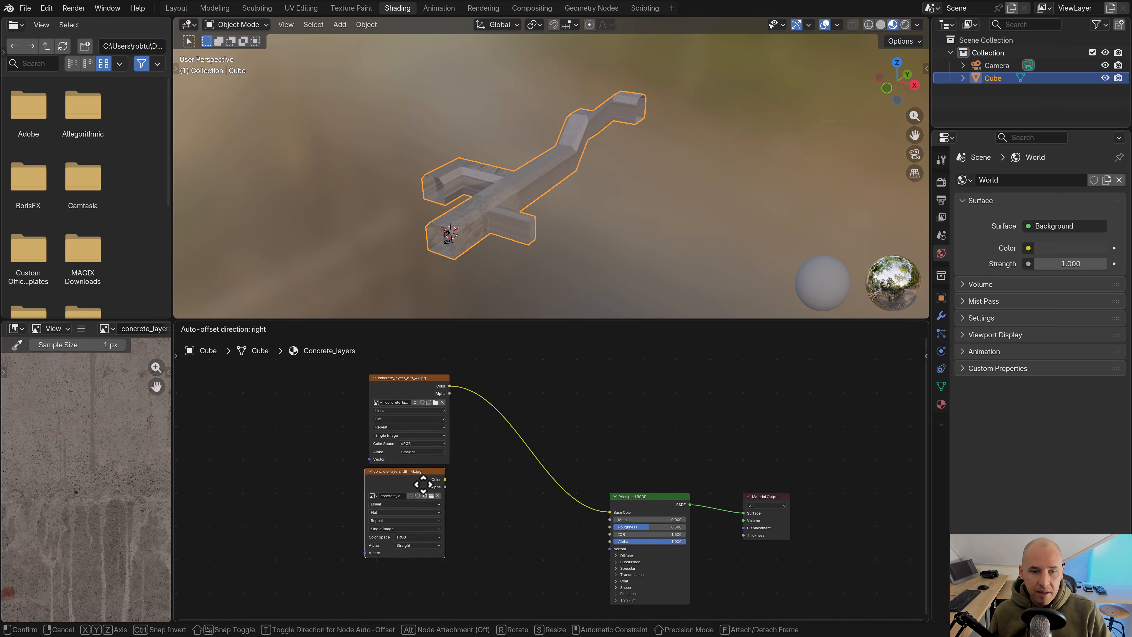
left_click(431, 485)
middle_click_drag(431, 486, 446, 449)
left_click(447, 449)
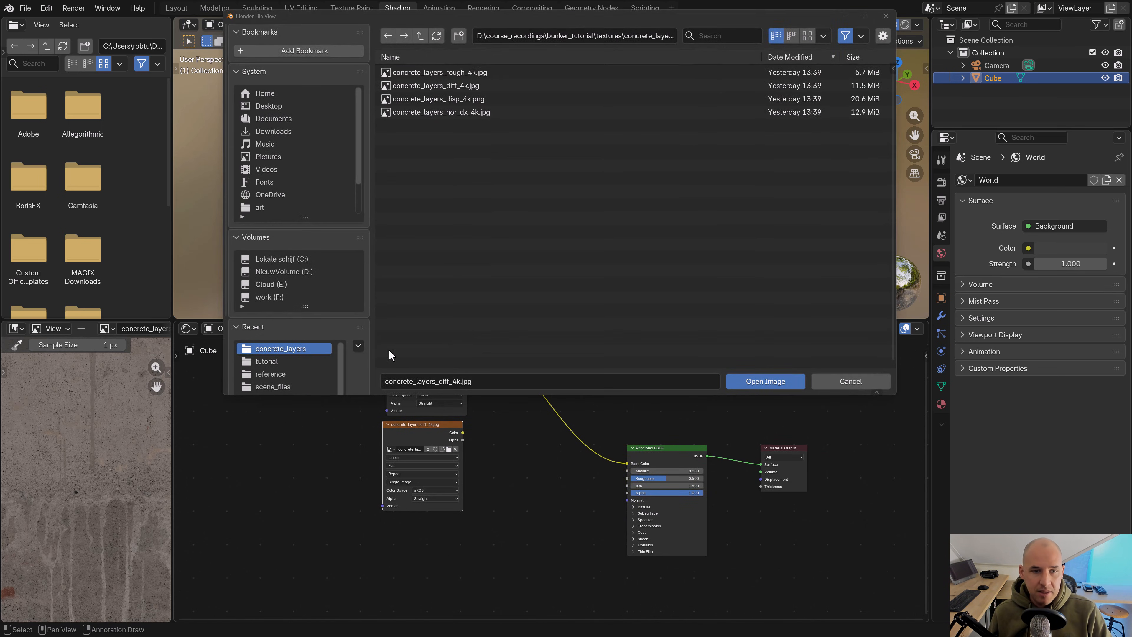
double_click(454, 72)
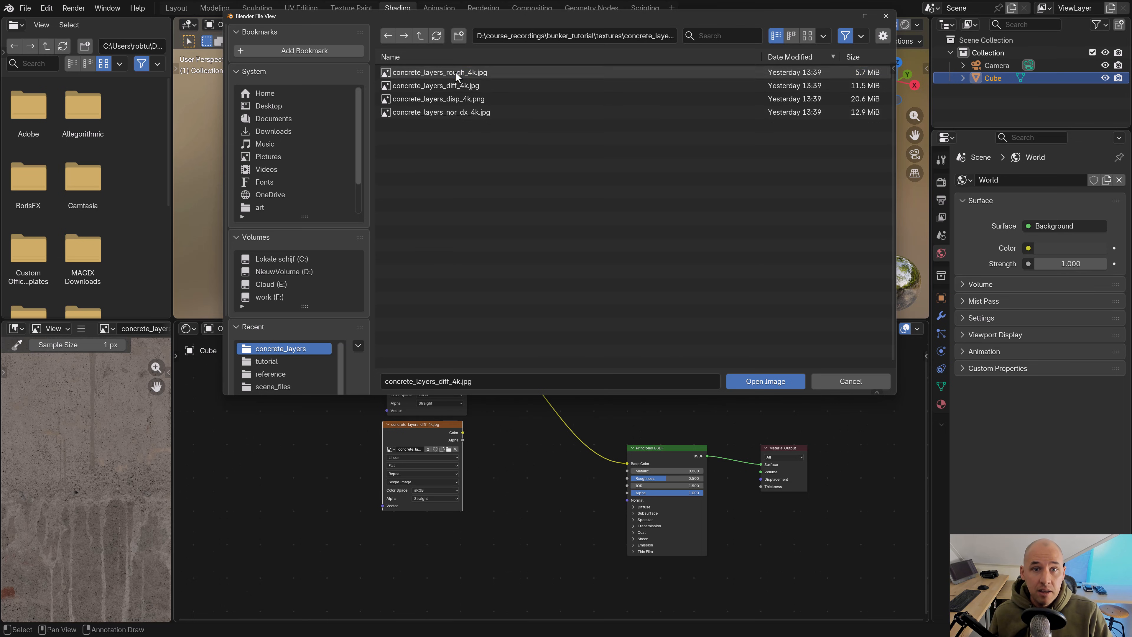
Set the roughness image's color space to Non-Color and connect its Color output to the Principled BSDF's Roughness
left_click(432, 489)
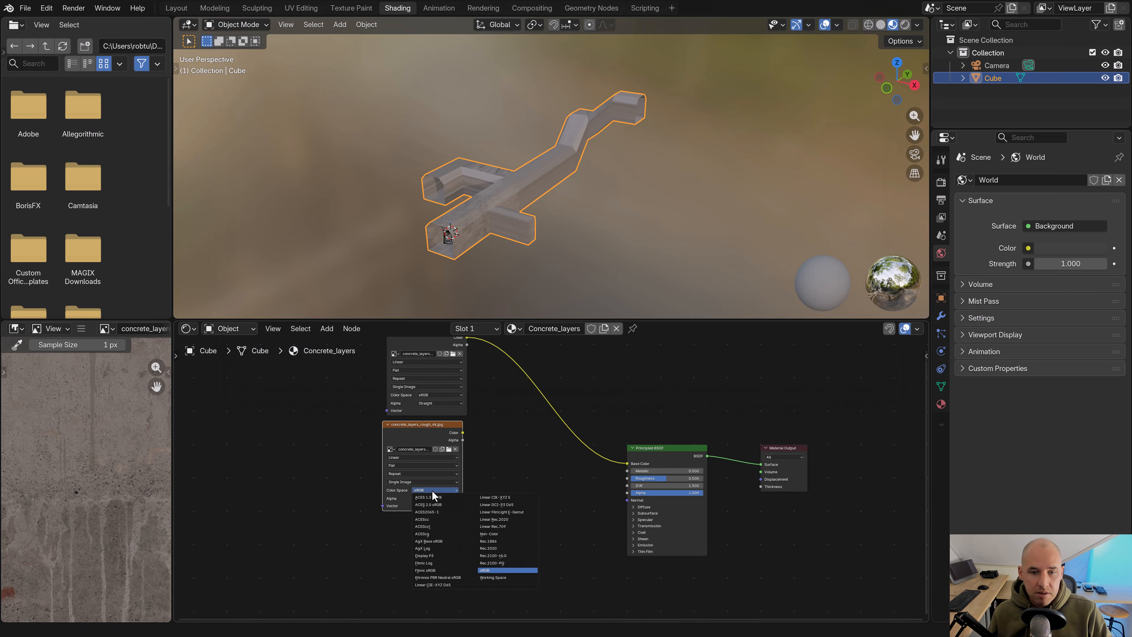
left_click(506, 535)
left_click_drag(463, 433, 627, 478)
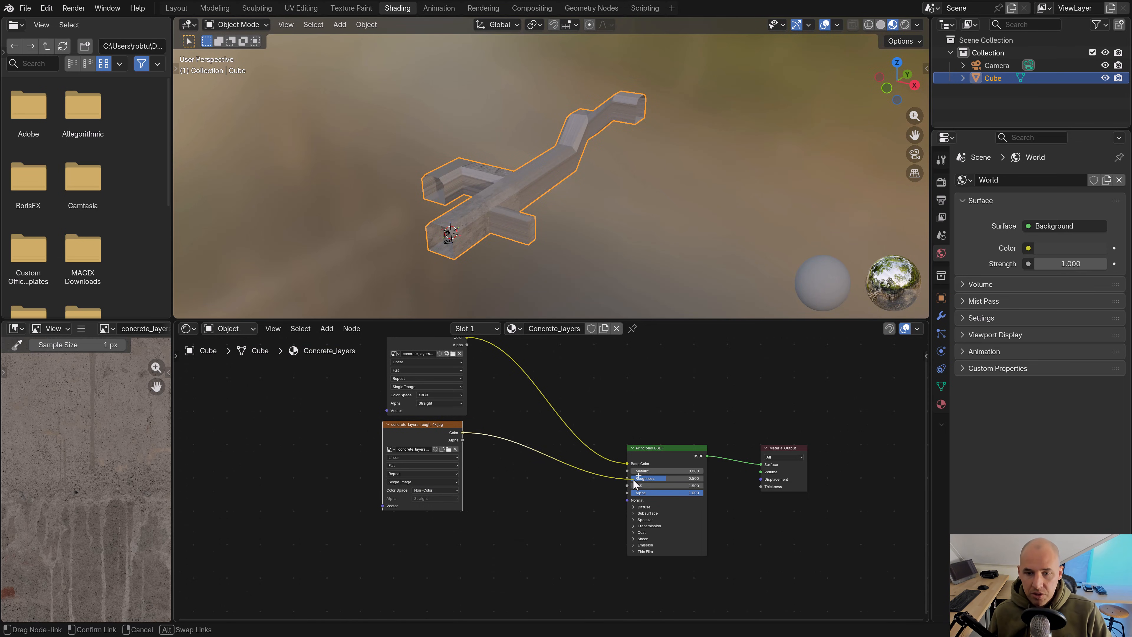
Duplicate the roughness image node below the original and add a Normal Map node beside the copy
middle_click_drag(436, 454, 460, 387)
key("shift+d")
left_click(419, 507)
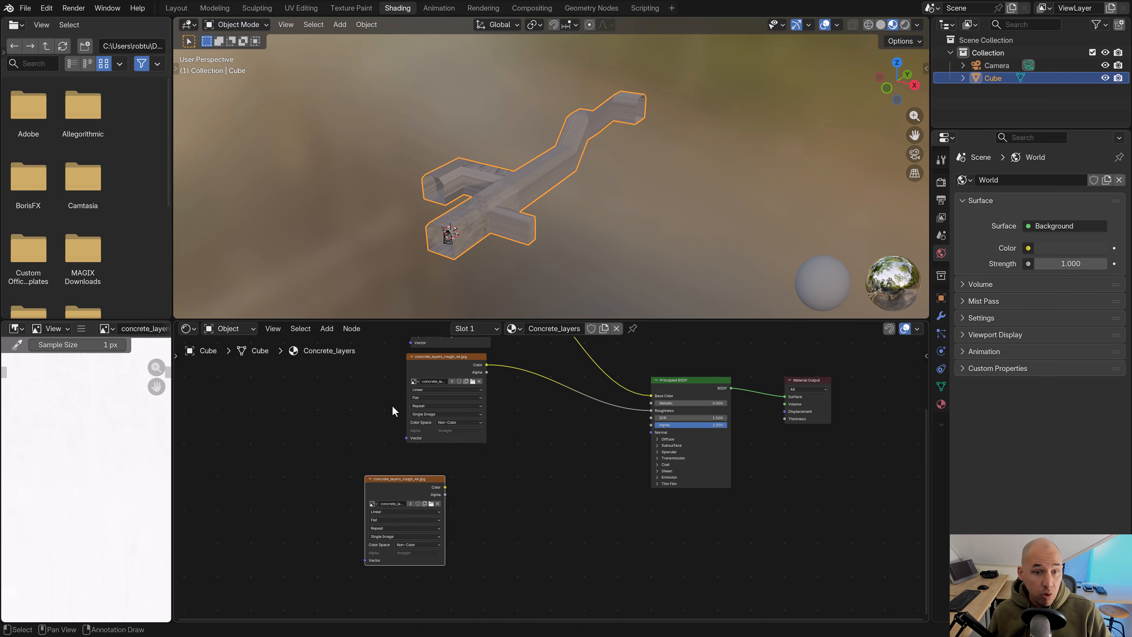
left_click(327, 328)
mouse_move(357, 391)
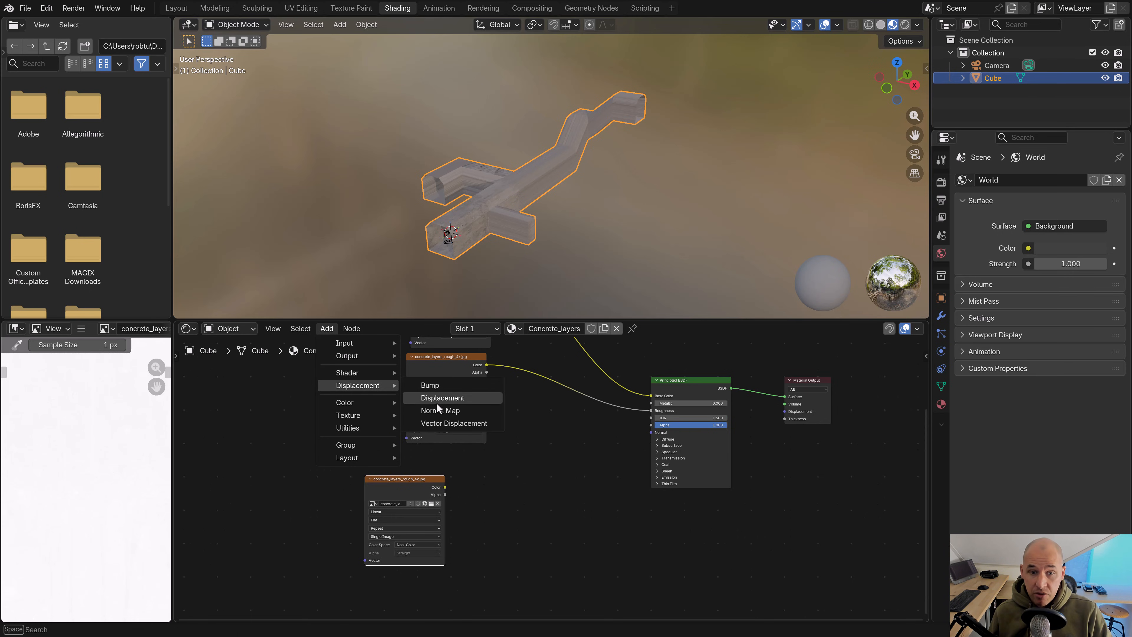
left_click(450, 408)
left_click(491, 496)
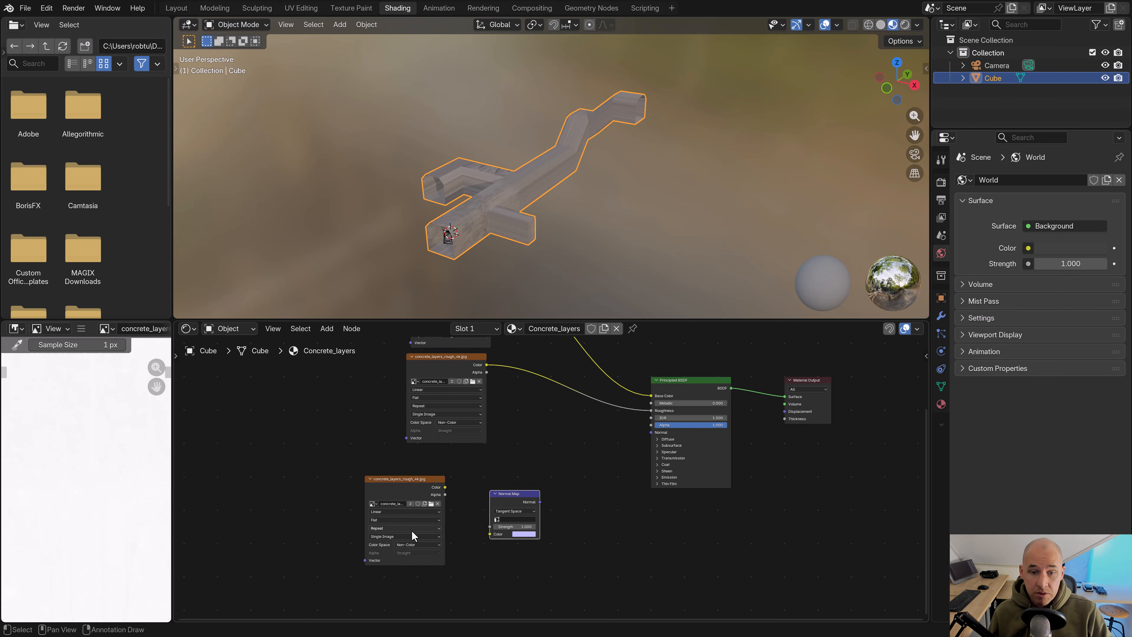
Load concrete_layers_nor_dx_4k.jpg as Non-Color data and wire it through the Normal Map node into the Principled BSDF's Normal input
left_click(431, 504)
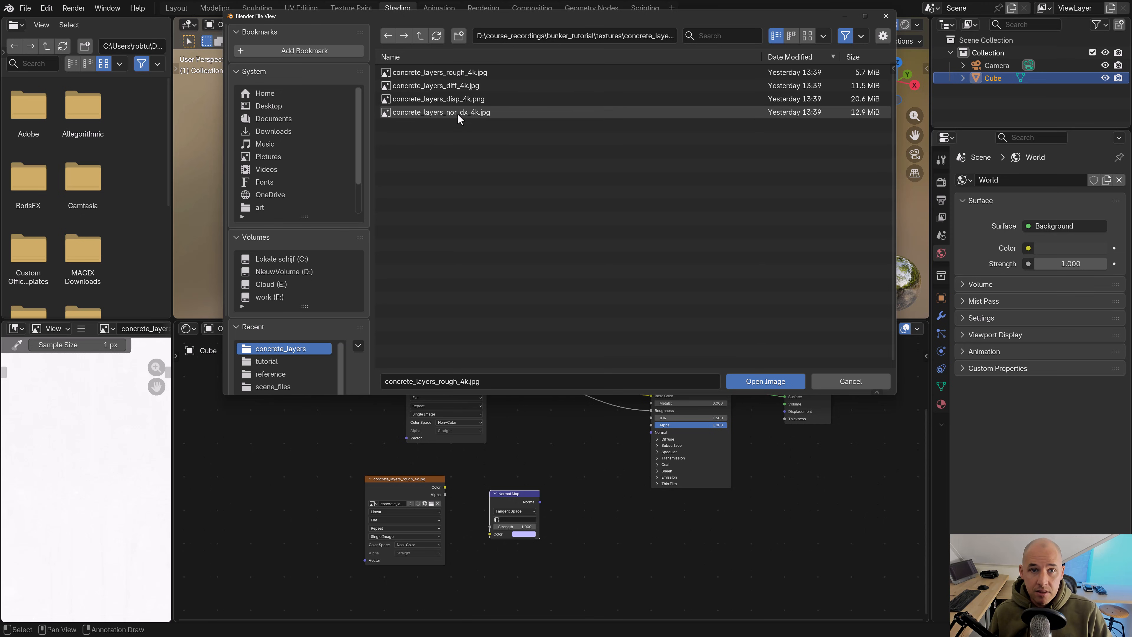
double_click(456, 114)
left_click(417, 545)
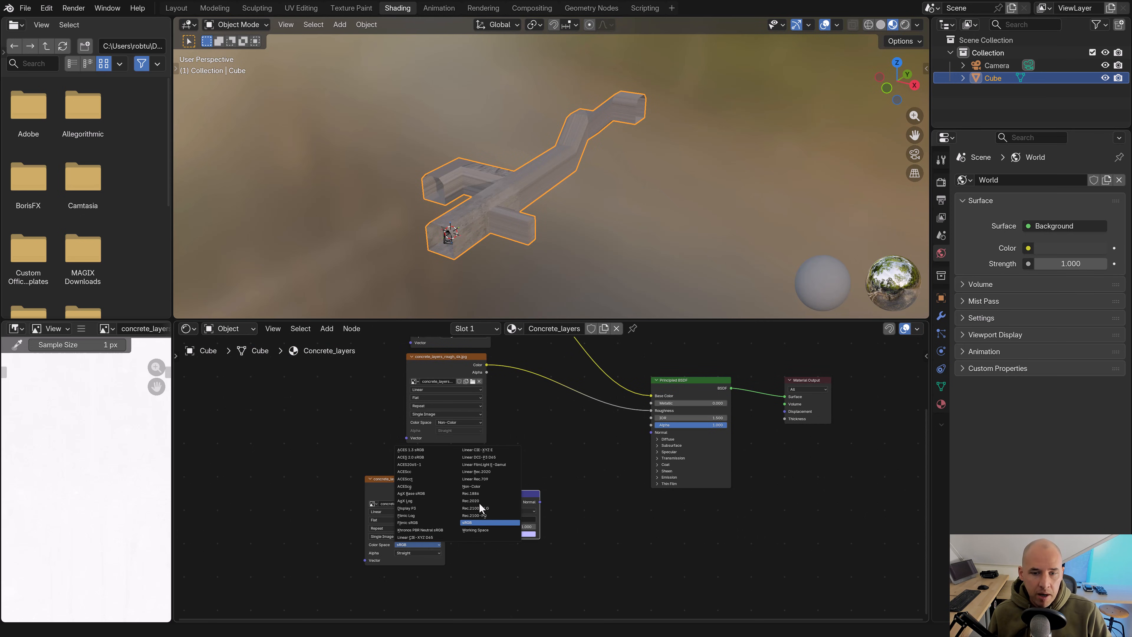
left_click(474, 485)
left_click_drag(445, 487, 490, 534)
left_click_drag(540, 502, 651, 435)
Edit the corridor mesh and add three evenly spaced loop cuts across the short side branch near the entrance
scroll(588, 218, "up", 5)
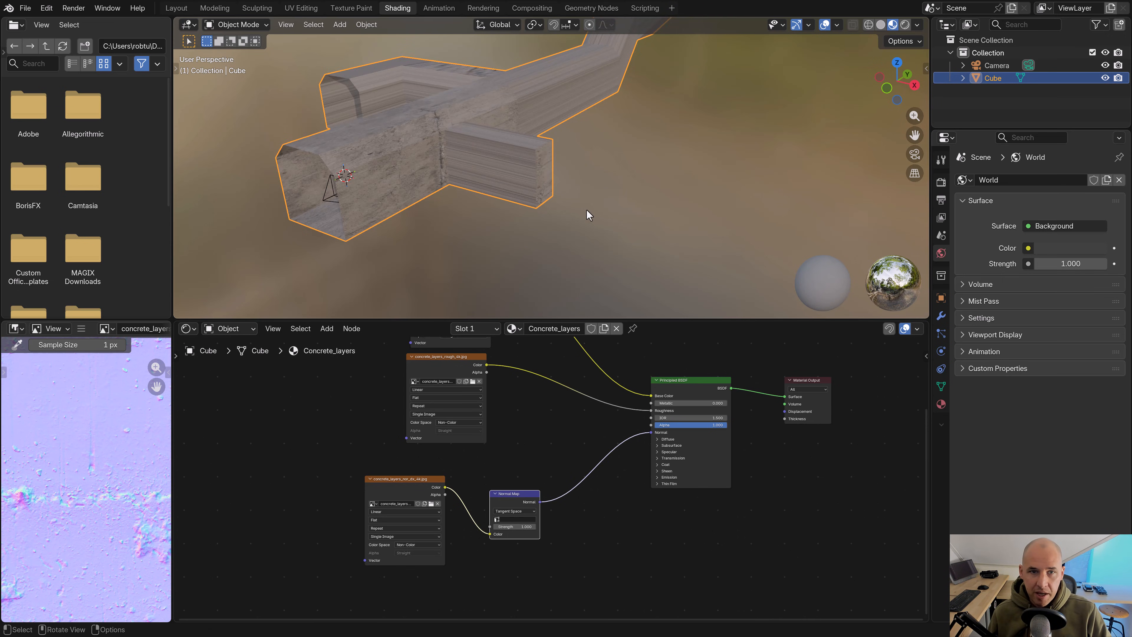
middle_click_drag(465, 267, 546, 257)
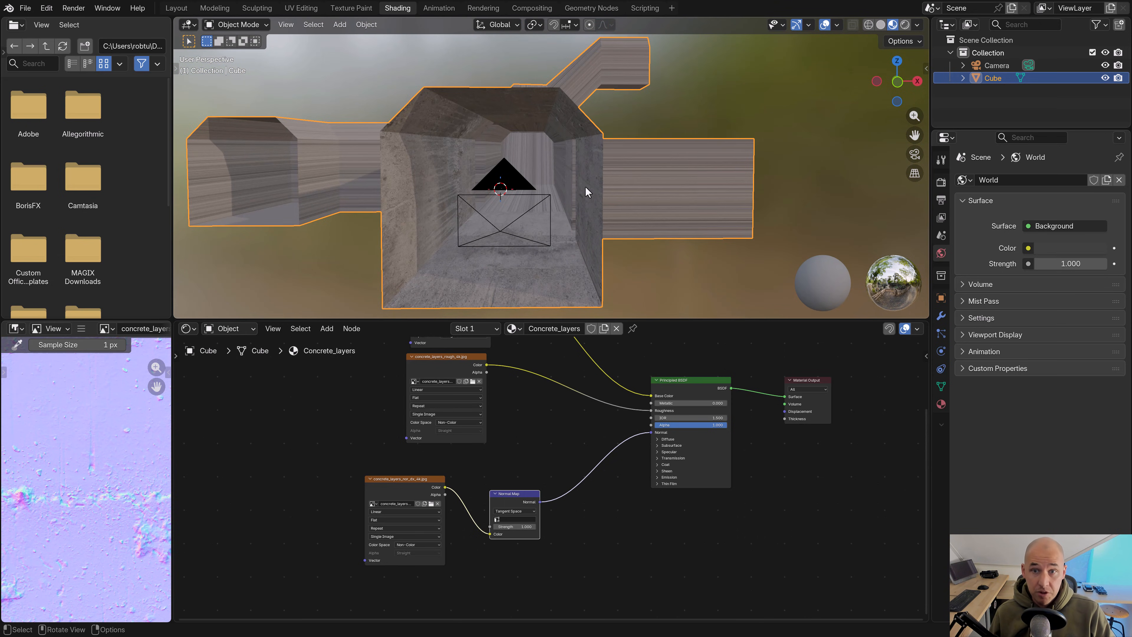
key("KP_1")
scroll(586, 191, "down", 4)
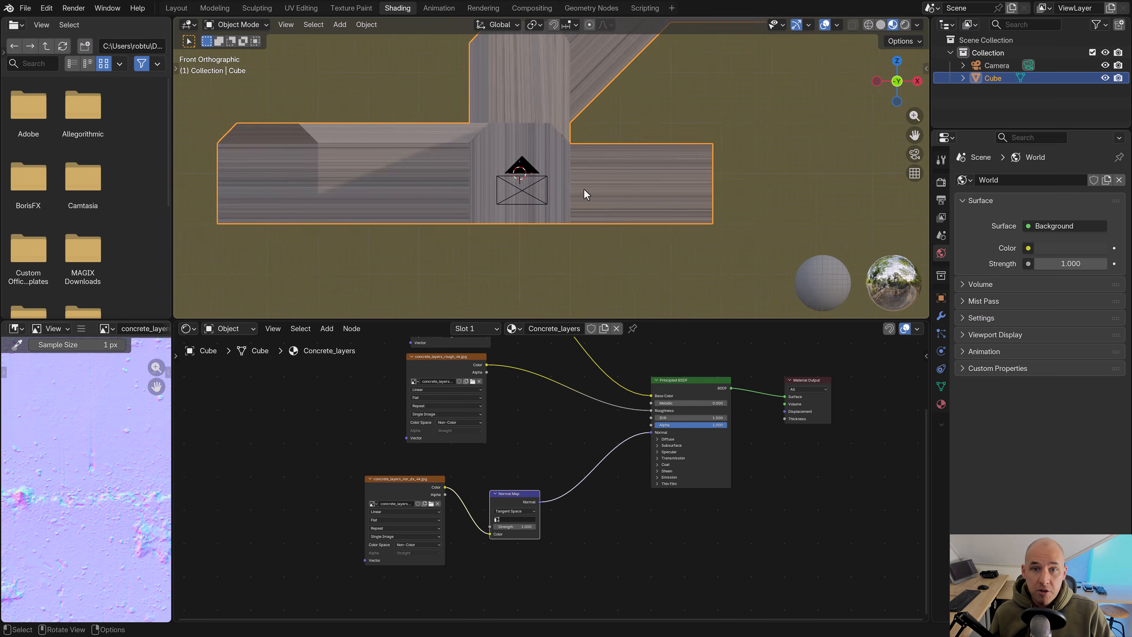
key("Tab")
key("shift+z")
middle_click_drag(574, 180, 649, 217)
key("shift+z")
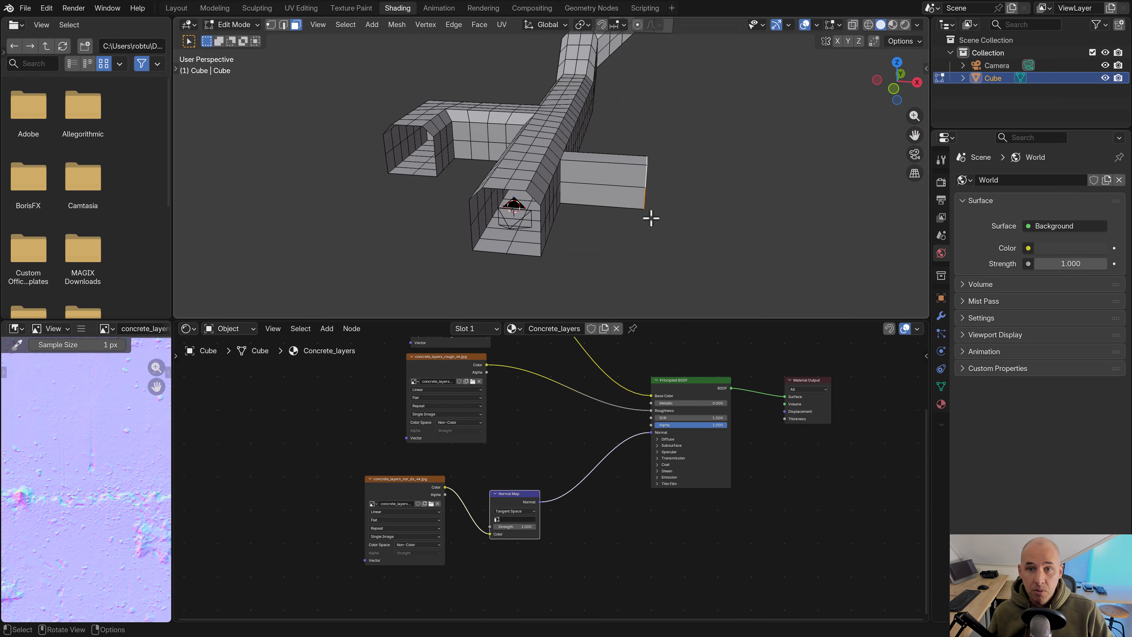
key("ctrl+r")
left_click(603, 161)
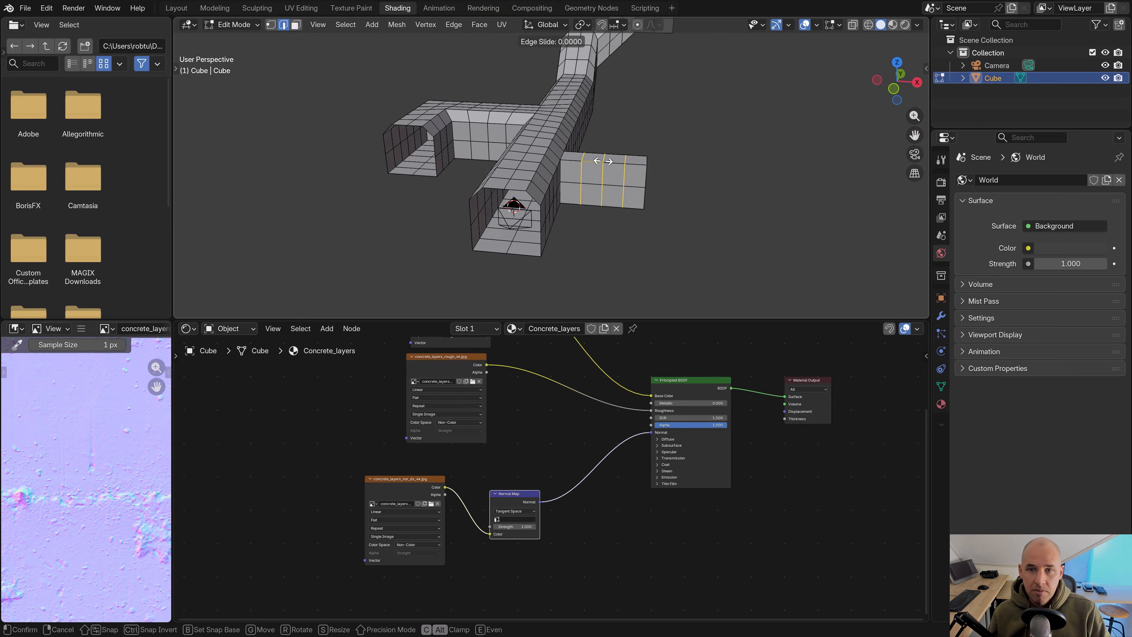
right_click(603, 161)
Select the entire corridor mesh and subdivide all its faces once
middle_click_drag(603, 161, 590, 180)
scroll(589, 180, "down", 6)
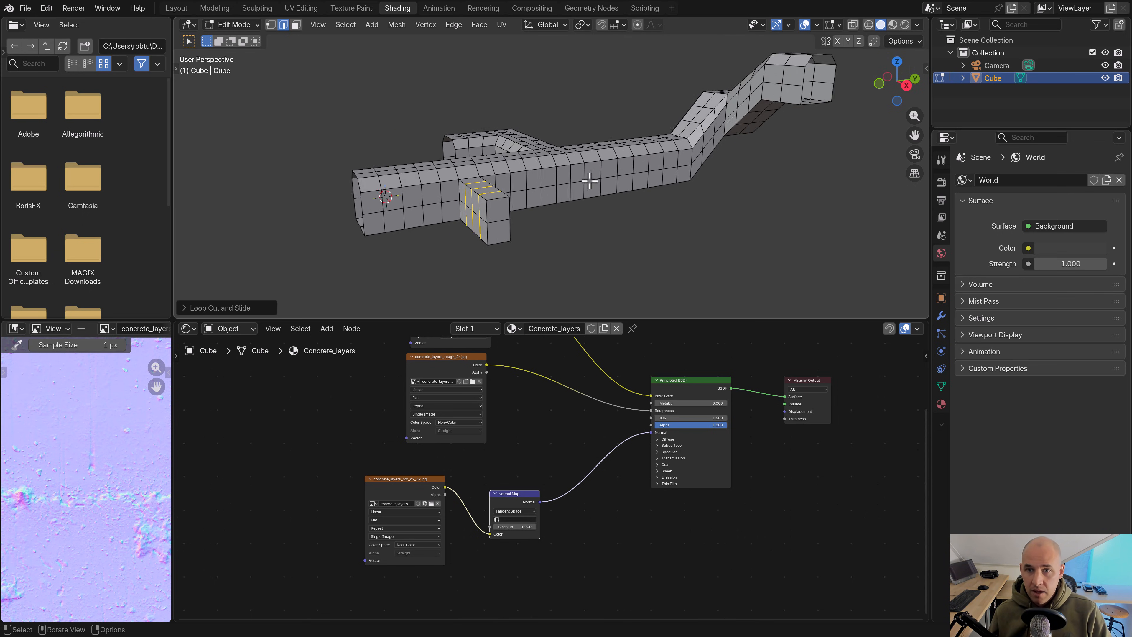
key("shift+z")
left_click_drag(713, 230, 570, 153)
key("a")
scroll(569, 154, "up", 4)
key("shift+z")
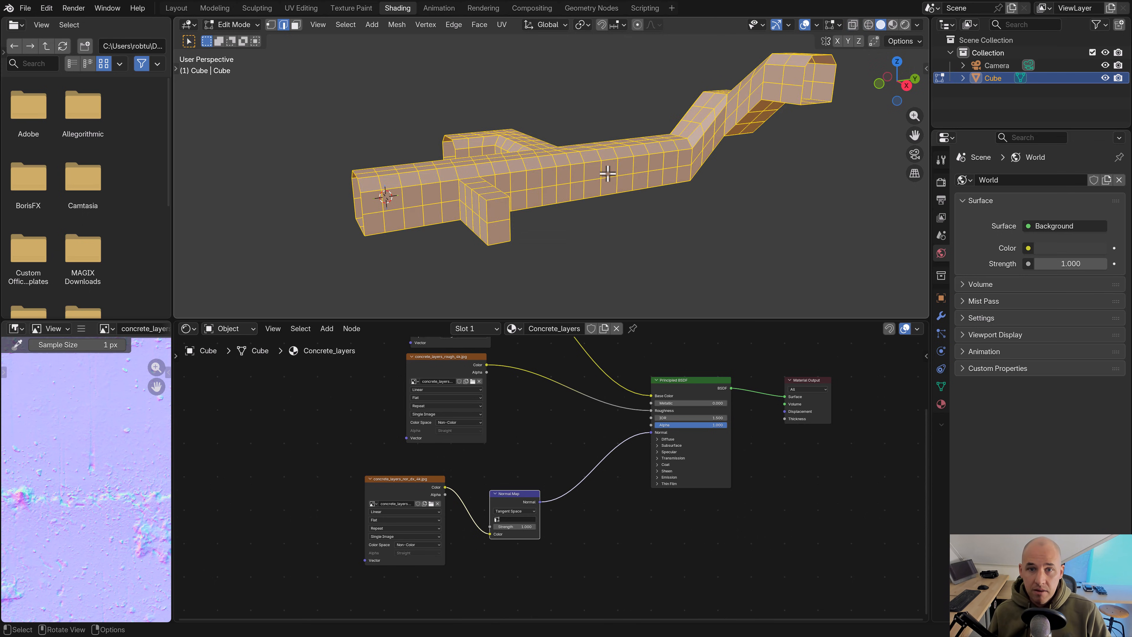
right_click(607, 171)
left_click(608, 176)
Unwrap the whole corridor mesh with Cube Projection from the front orthographic view
middle_click_drag(533, 202, 616, 190)
key("KP_1")
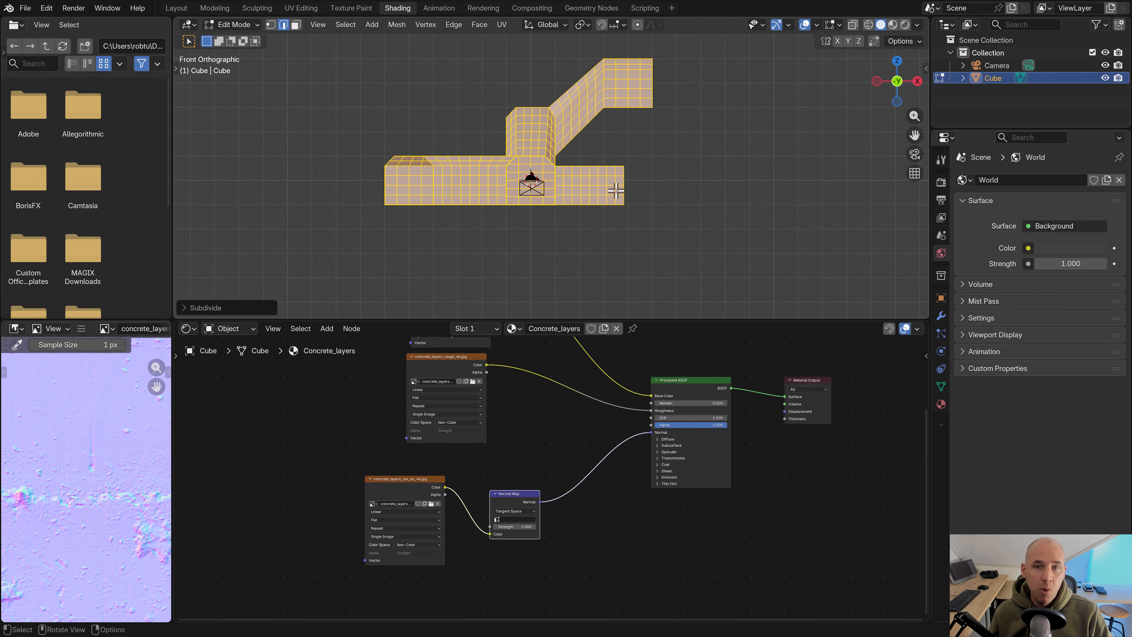
key("u")
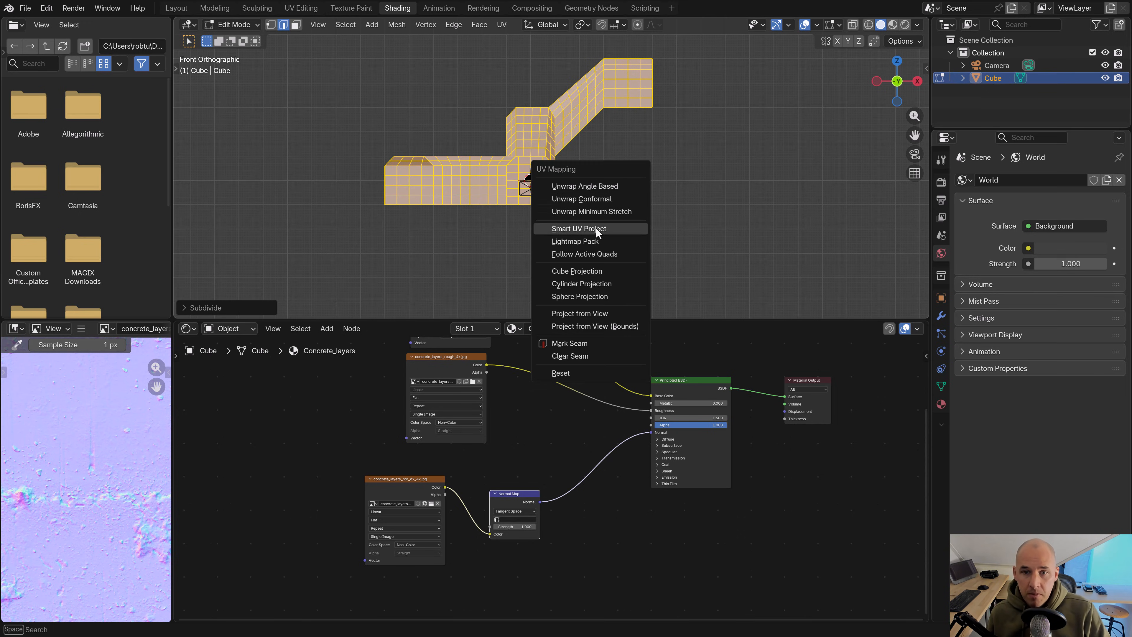
left_click(589, 272)
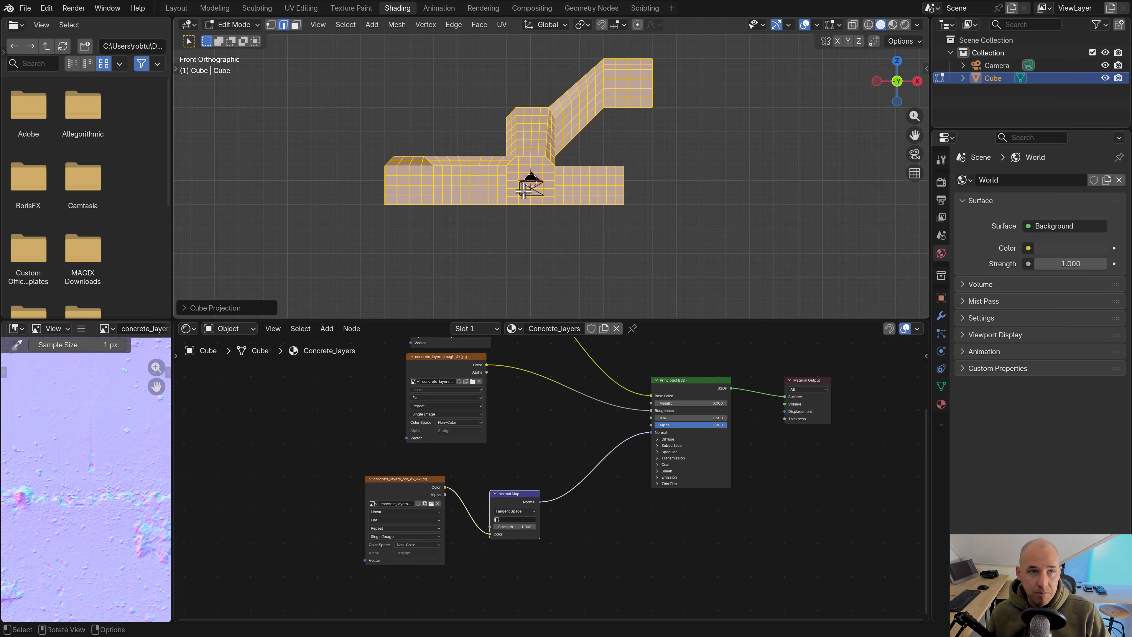
Switch to the UV Editing workspace and show the corridor through the camera with its material preview, with the mesh in Edit Mode
key("Tab")
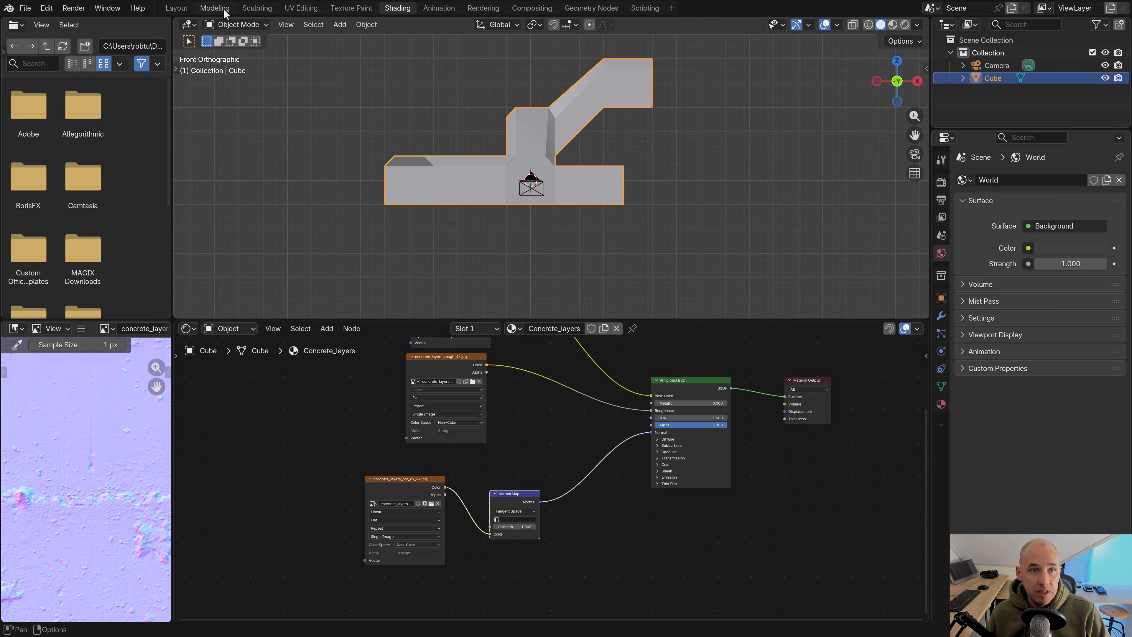
left_click(302, 8)
scroll(348, 250, "down", 5)
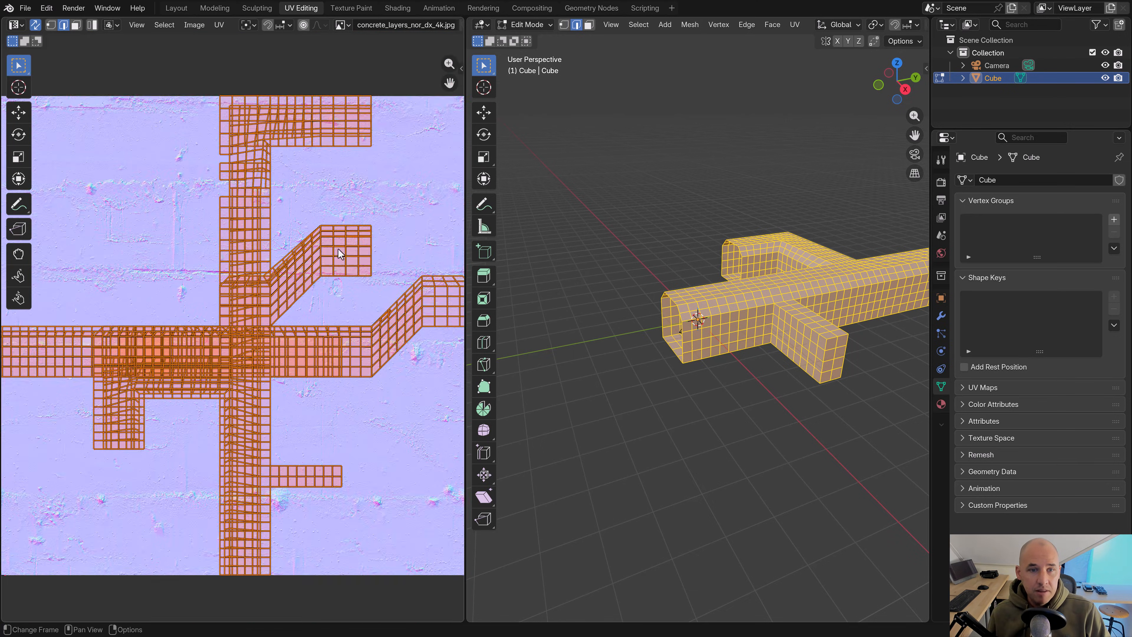
middle_click_drag(705, 314, 753, 329)
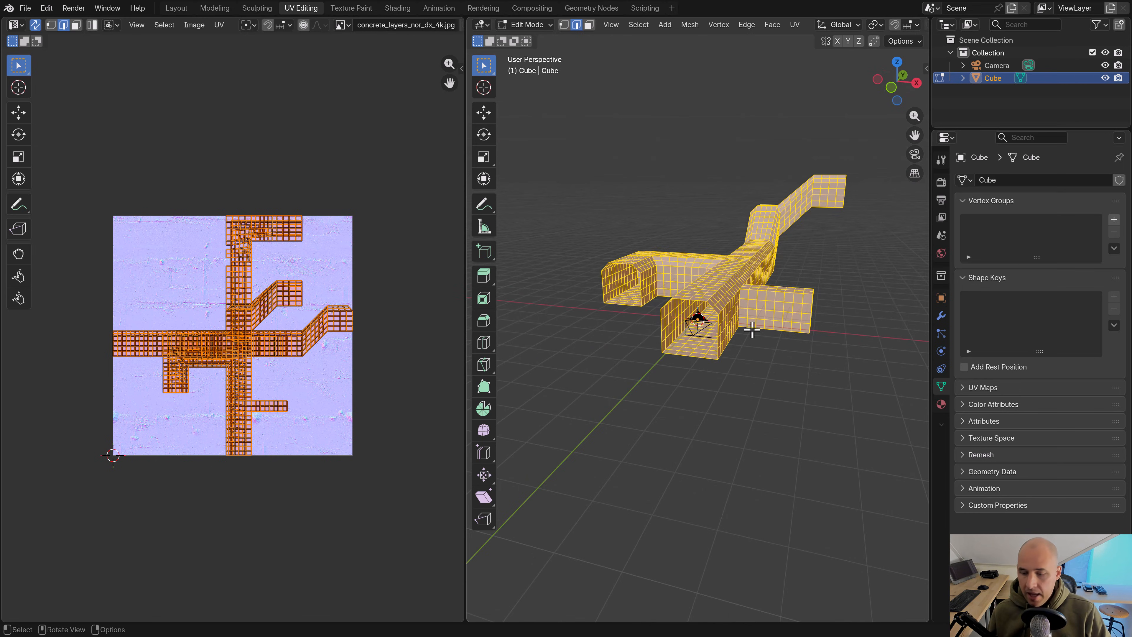
key("KP_0")
key("Tab")
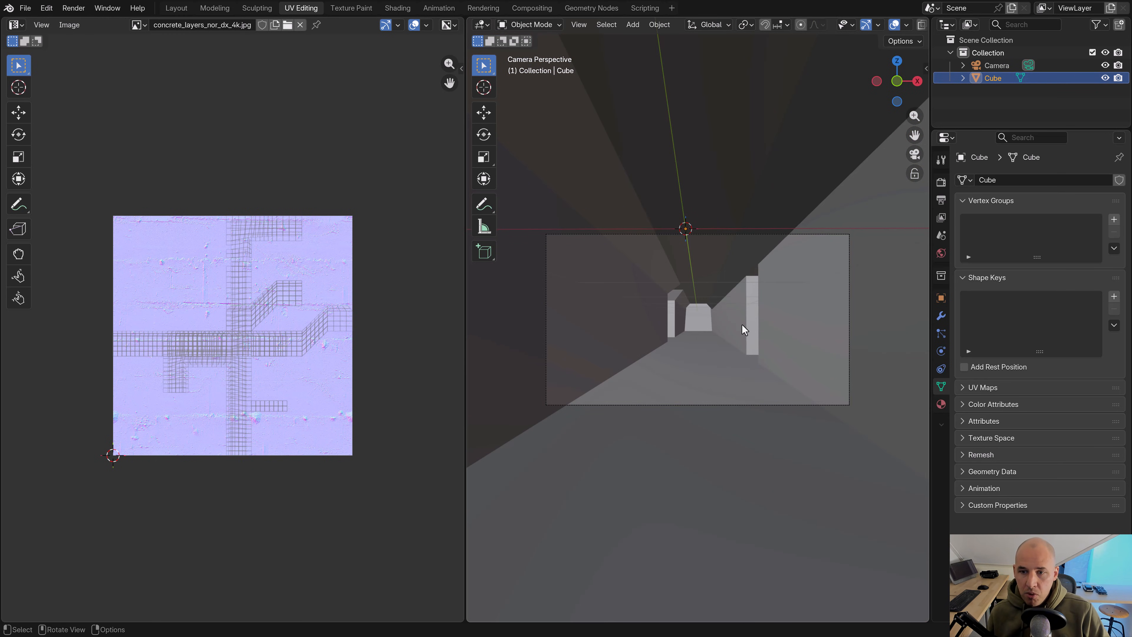
key("z")
key("Tab")
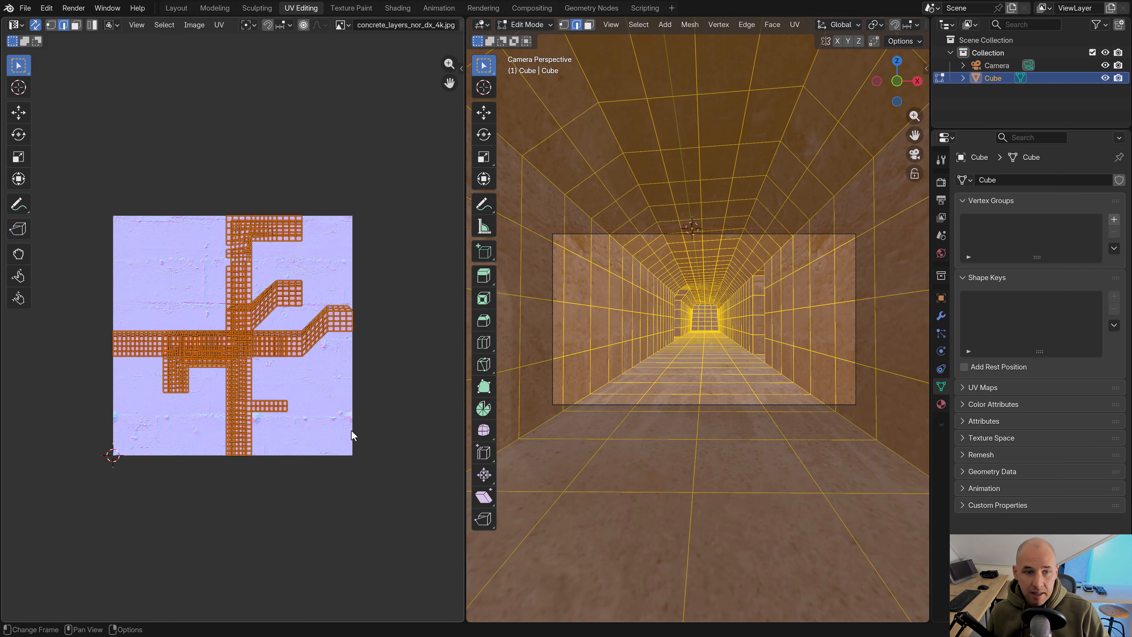
Switch to vertex selection and scale the full UV layout up beyond the image bounds to tile the concrete more densely
key("1")
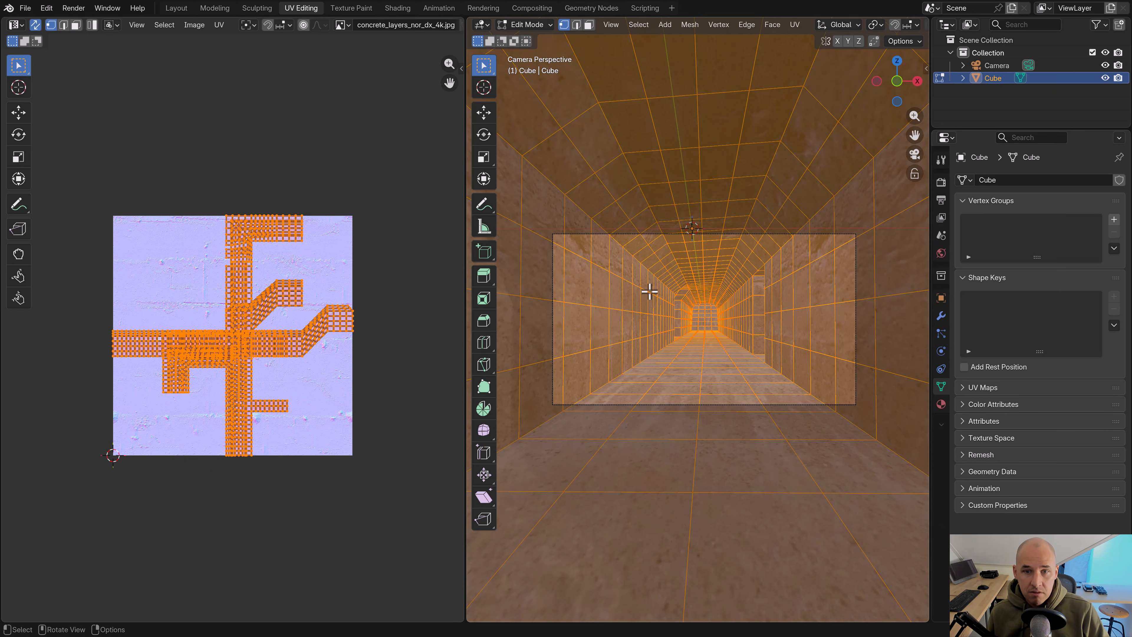
left_click(36, 26)
scroll(281, 345, "down", 3)
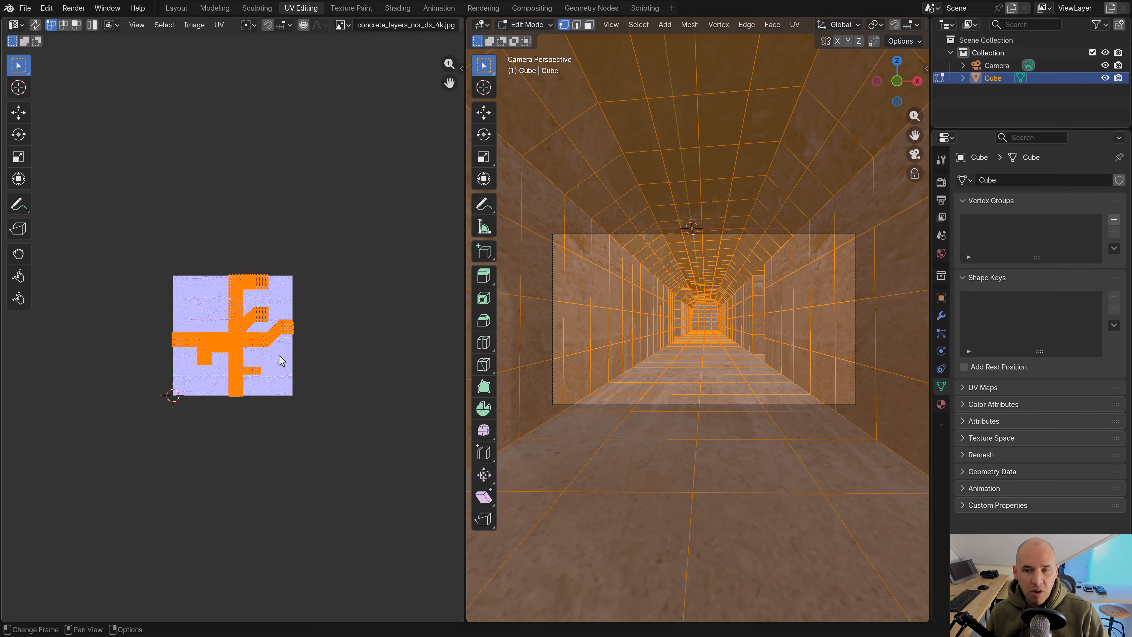
key("s")
left_click(332, 388)
key("Tab")
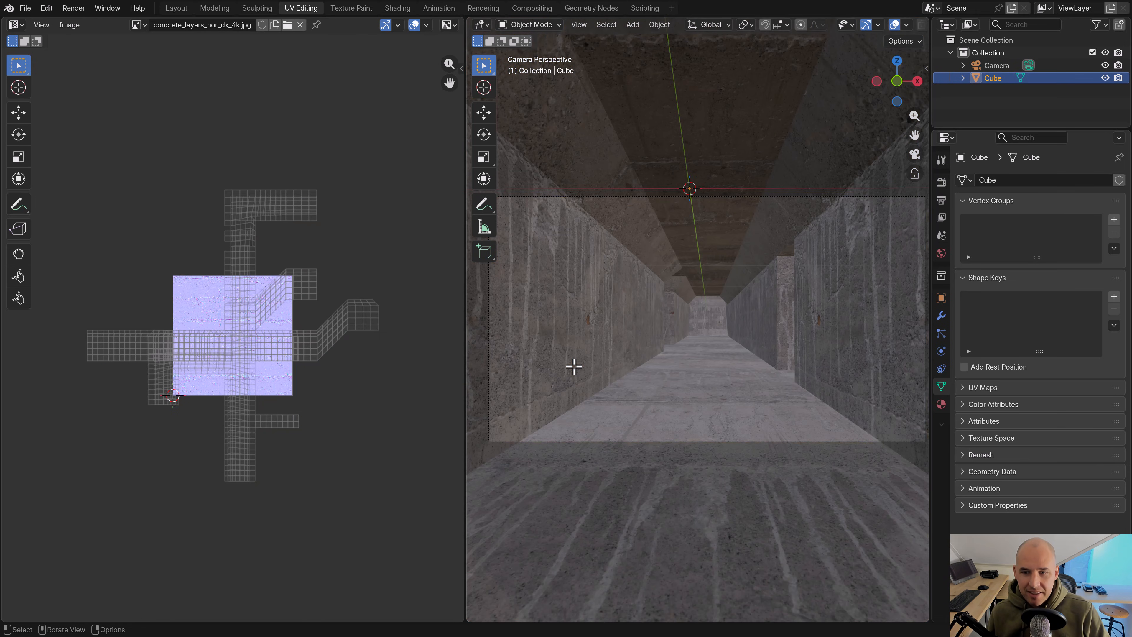
Scale the full UV layout up twice more, by about 1.9 and about 2 times, checking the concrete's density in Object Mode
key("Tab")
key("s")
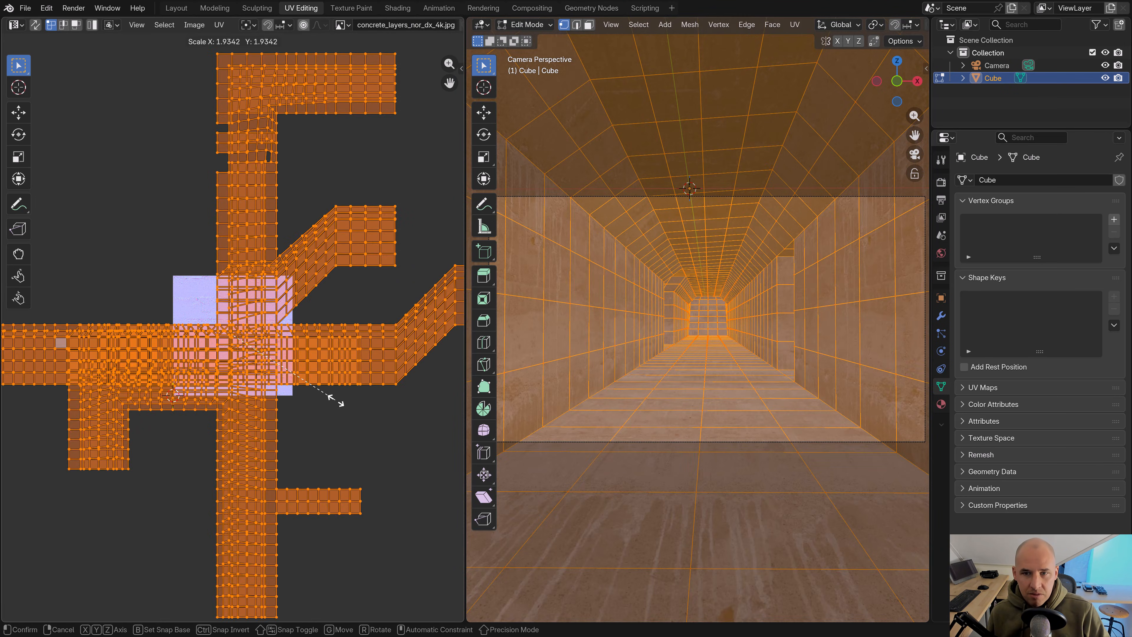
left_click(329, 397)
key("Tab")
key("Tab")
key("s")
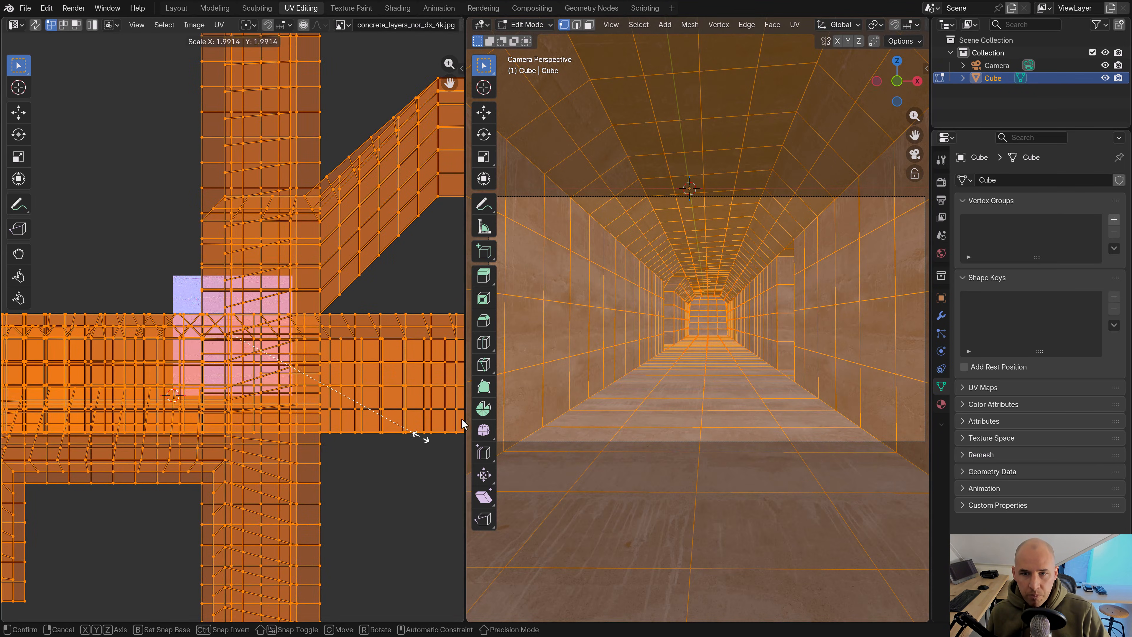
left_click(421, 433)
key("Tab")
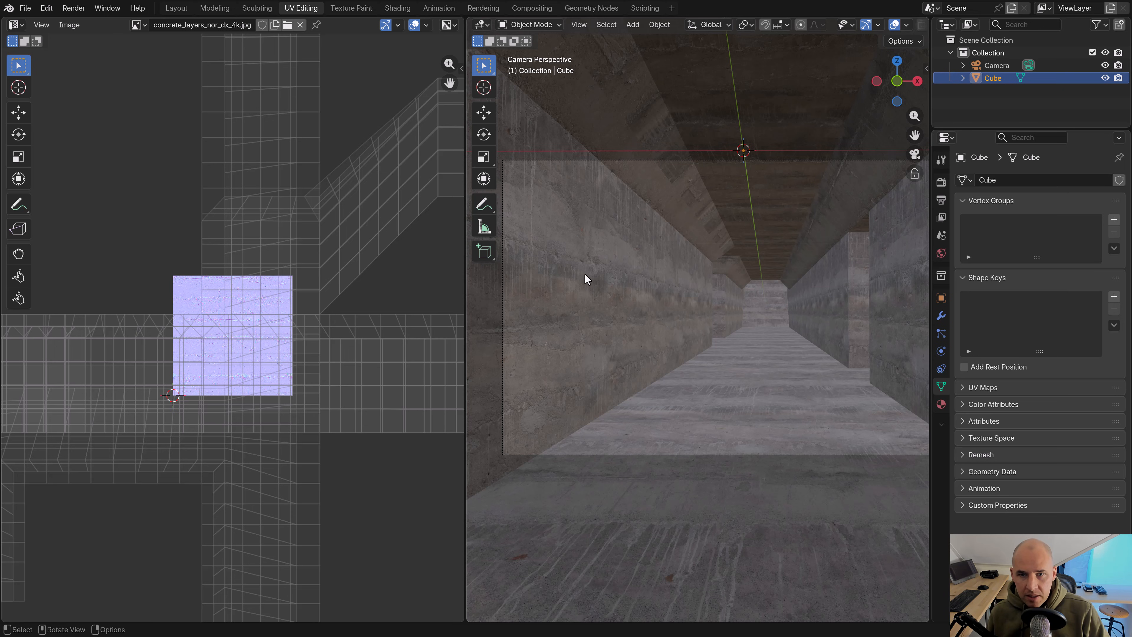
Enlarge the UV layout a little more and nudge it slightly upward to adjust the concrete bands on the corridor's left wall
middle_click_drag(585, 274, 664, 276, "shift")
scroll(642, 281, "up", 2)
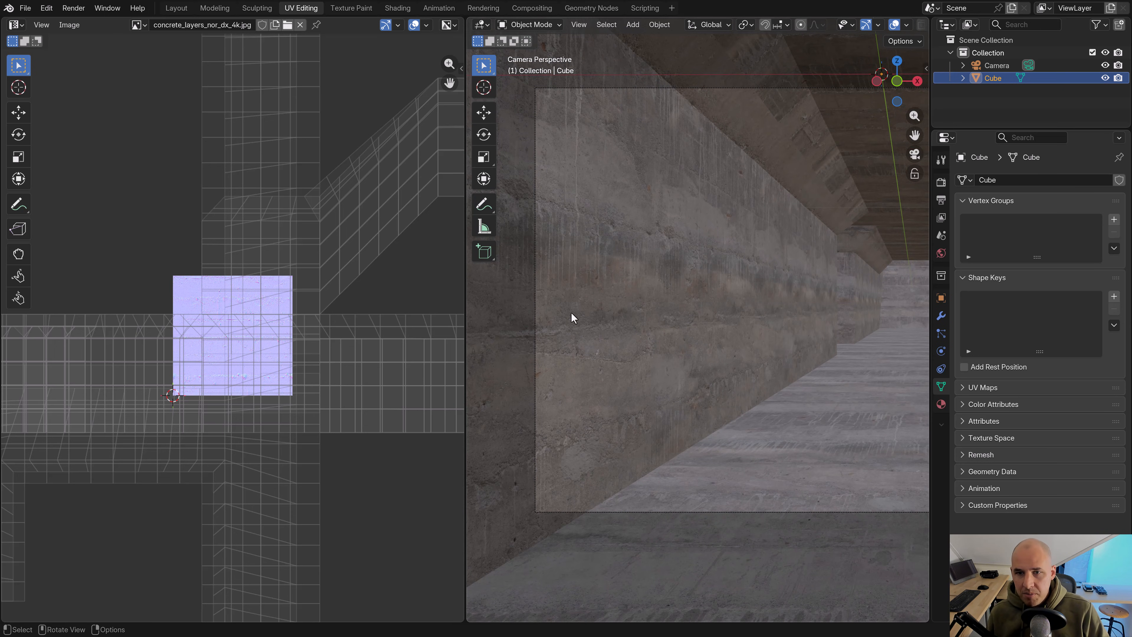
key("Tab")
key("s")
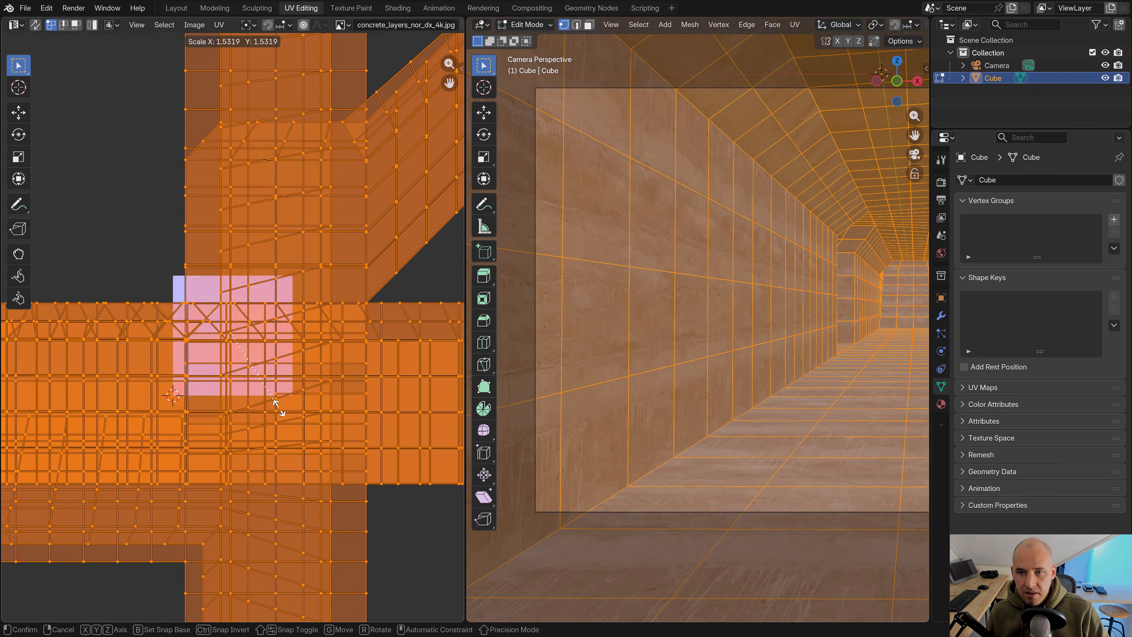
left_click(271, 404)
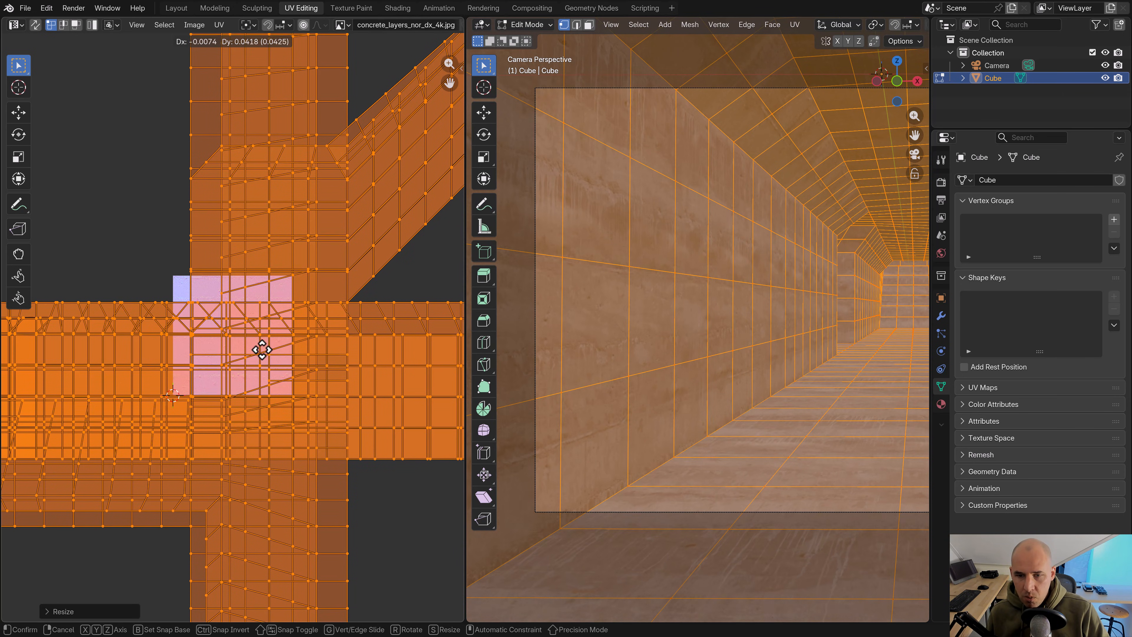
left_click(260, 329)
key("Tab")
key("Tab")
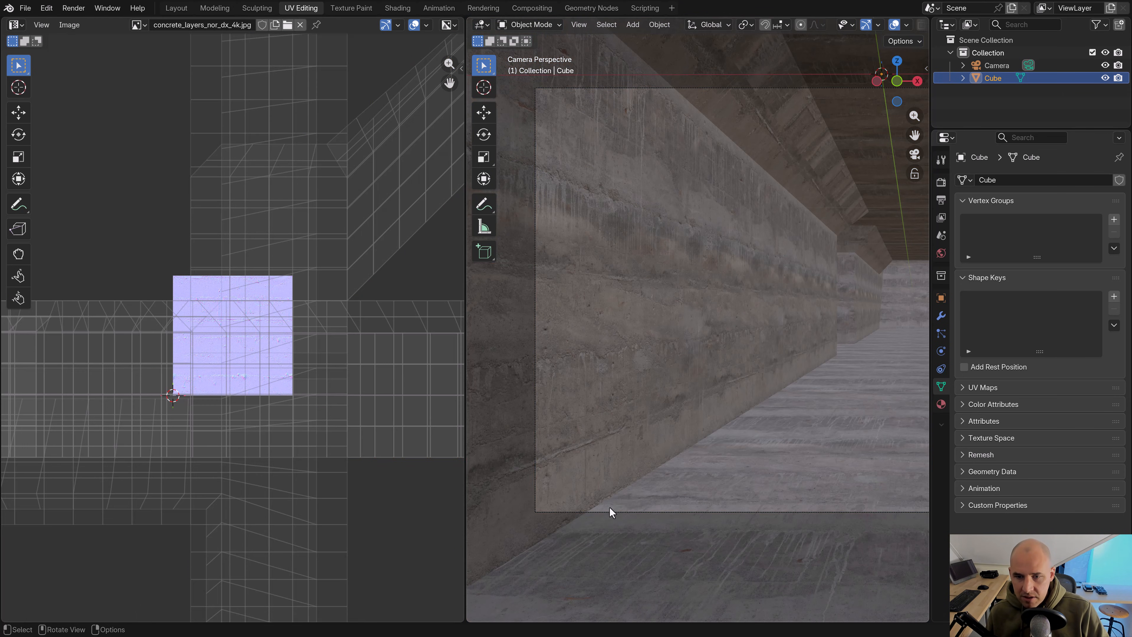
Nudge the full UV layout slightly downward and check the concrete bands along the whole corridor in Object Mode
key("g")
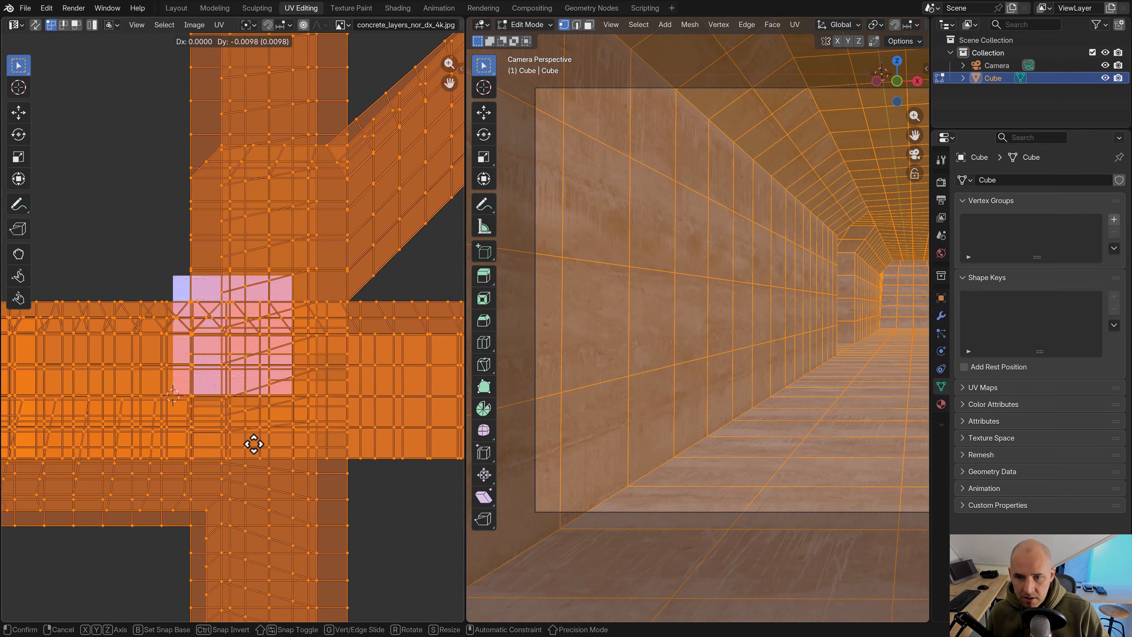
left_click(253, 445)
key("Tab")
scroll(713, 455, "down", 2)
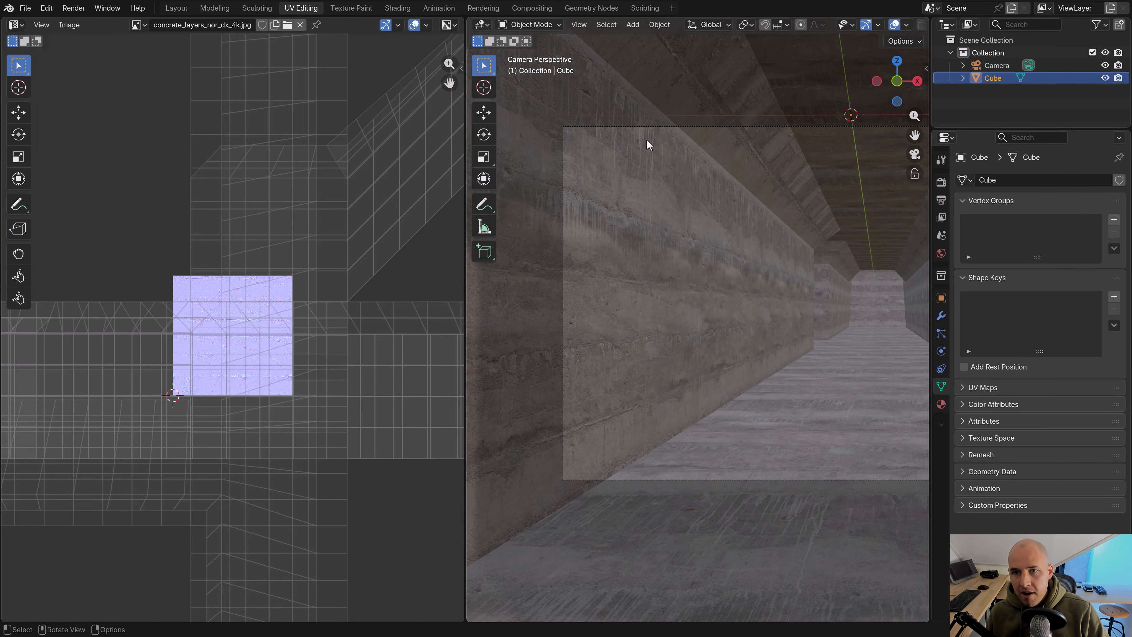
middle_click_drag(749, 275, 607, 329)
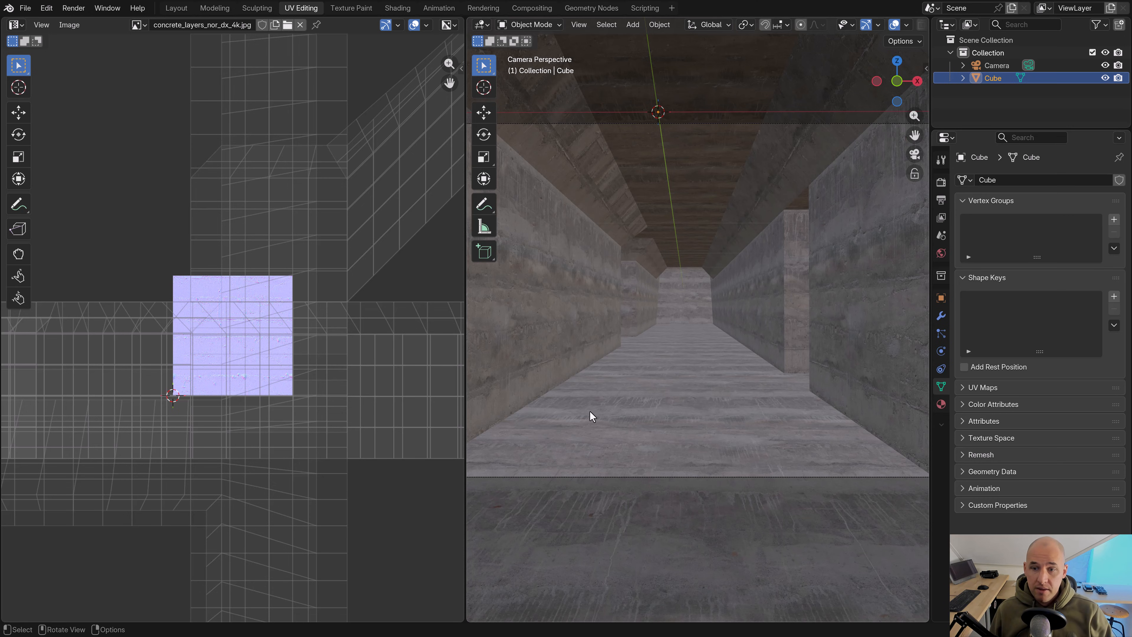
middle_click_drag(590, 411, 601, 415)
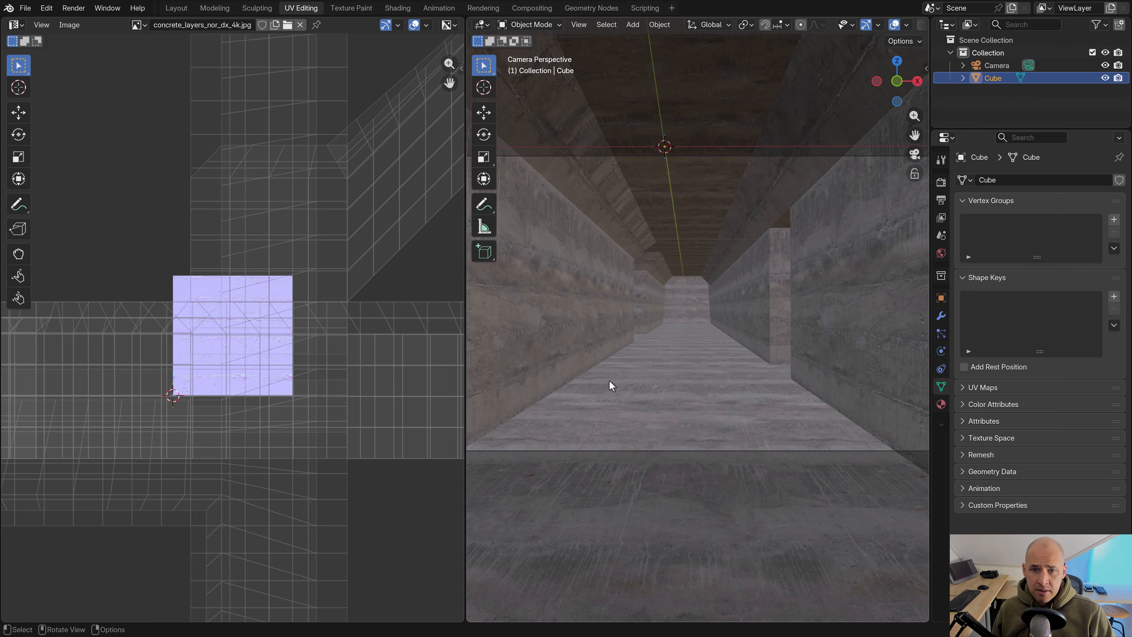
key("Tab")
key("s")
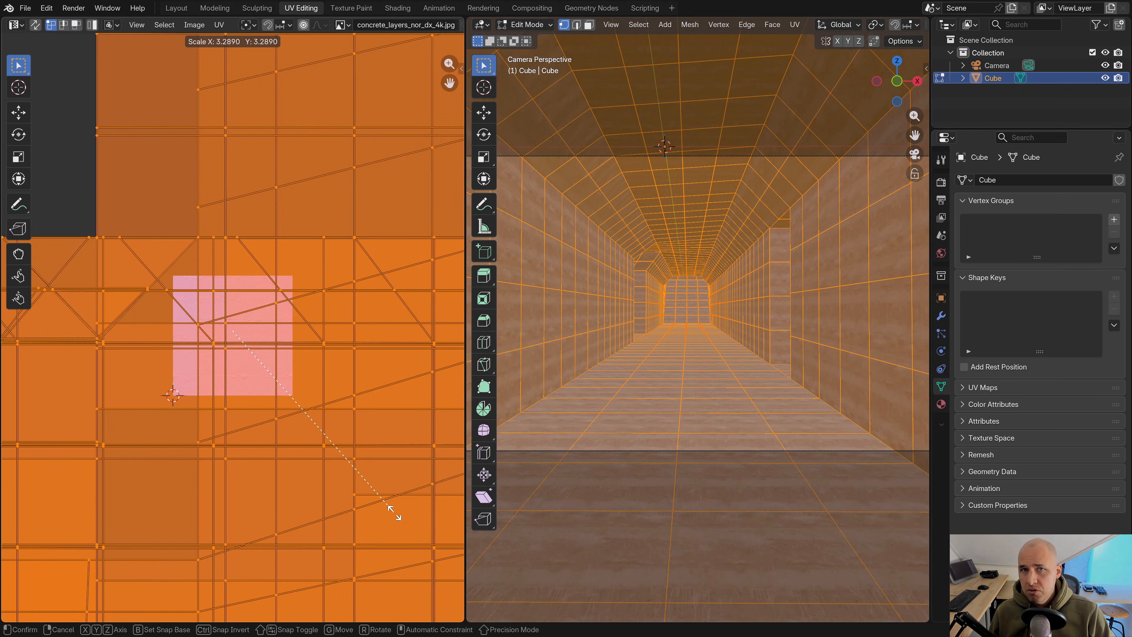
left_click(394, 512)
key("Tab")
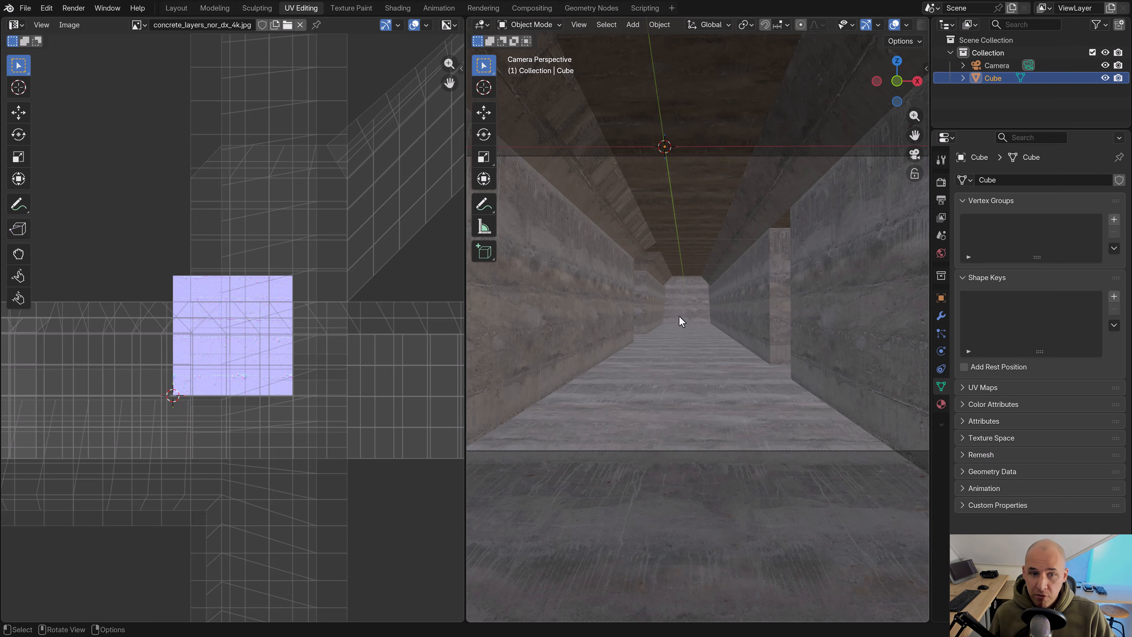
Leave the camera view for an outside view of the corridor and switch the viewport to solid shading
mouse_move(763, 323)
middle_mouse_down()
mouse_move(772, 331)
mouse_move(749, 352)
middle_mouse_up()
scroll(748, 351, "down", 3)
key("z")
left_click(772, 353)
scroll(770, 355, "down", 5)
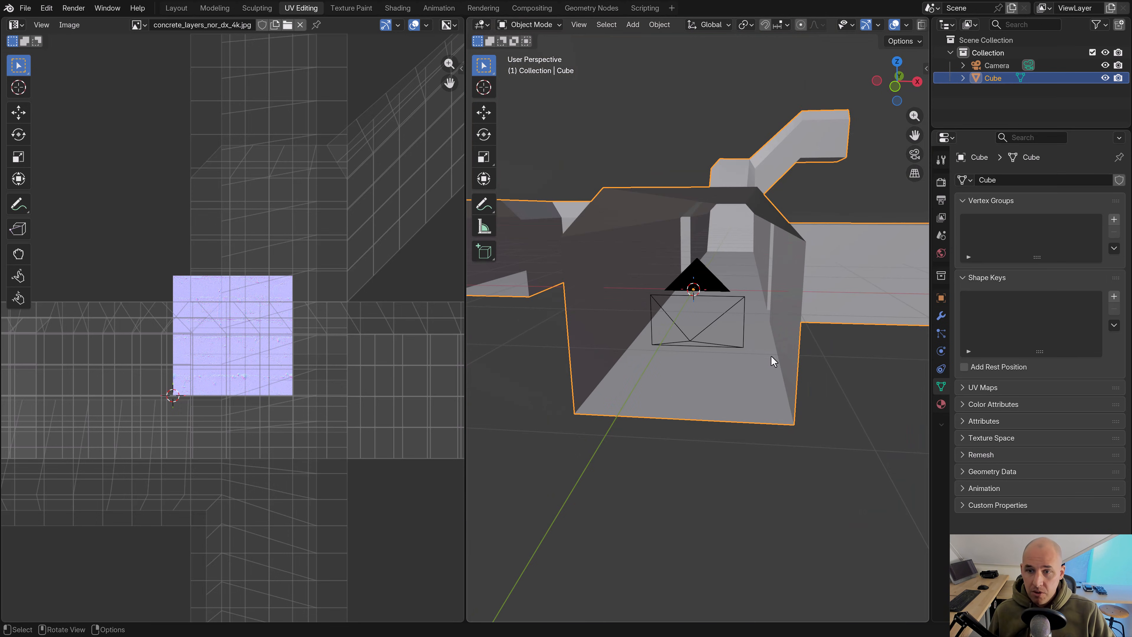
Add a second material slot to the corridor mesh and create a new material in it named Concrete_floor
left_click(942, 404)
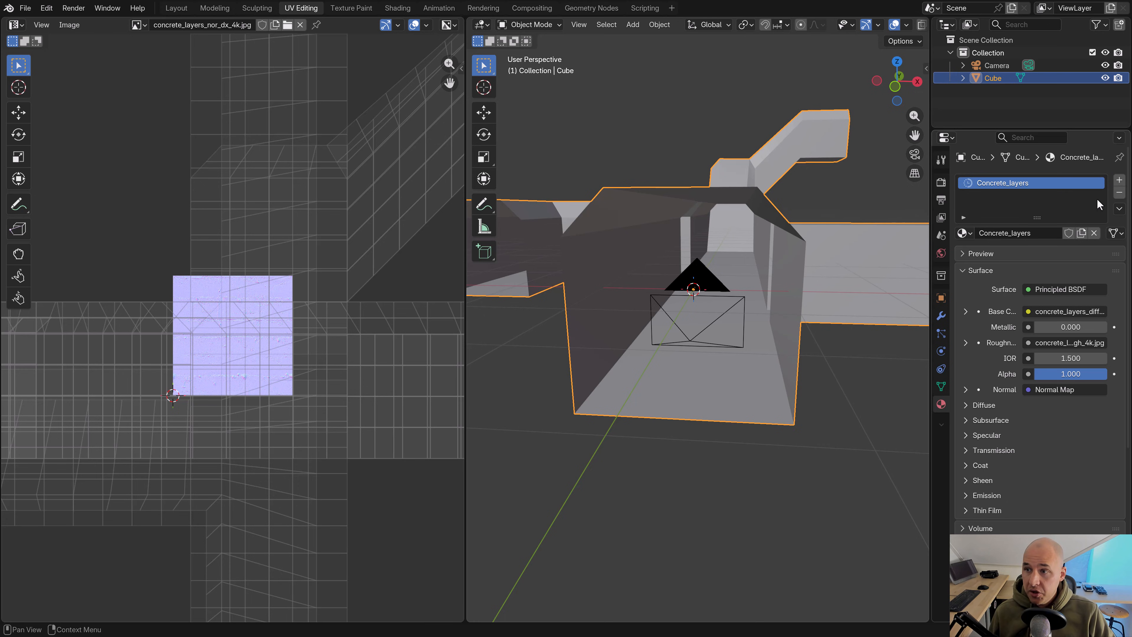
left_click(1119, 180)
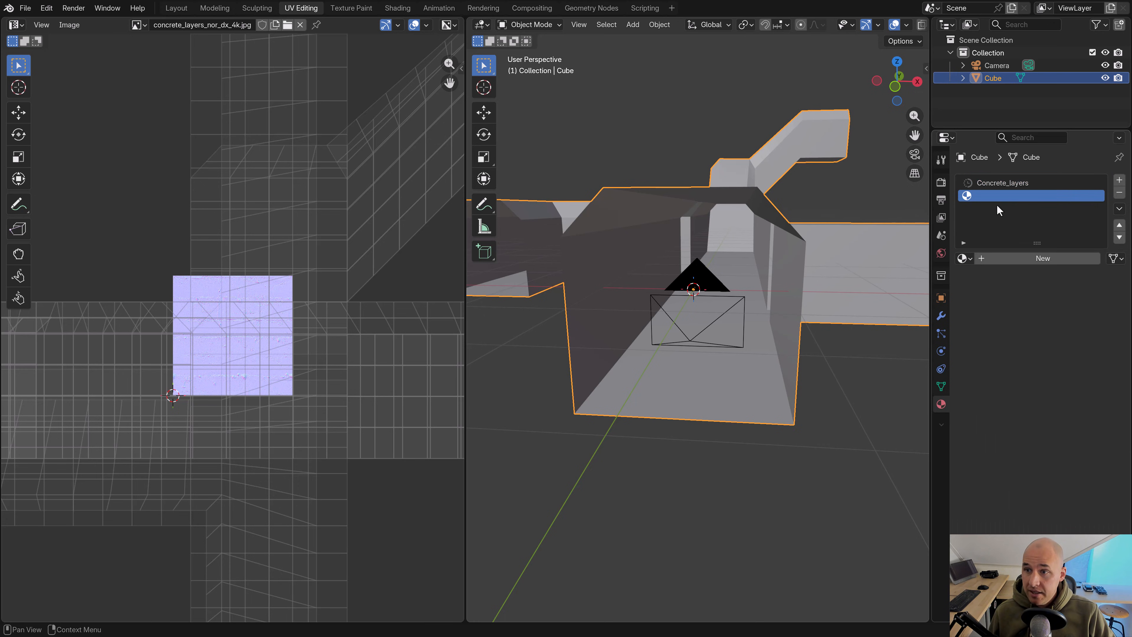
left_click(1014, 262)
double_click(1006, 259)
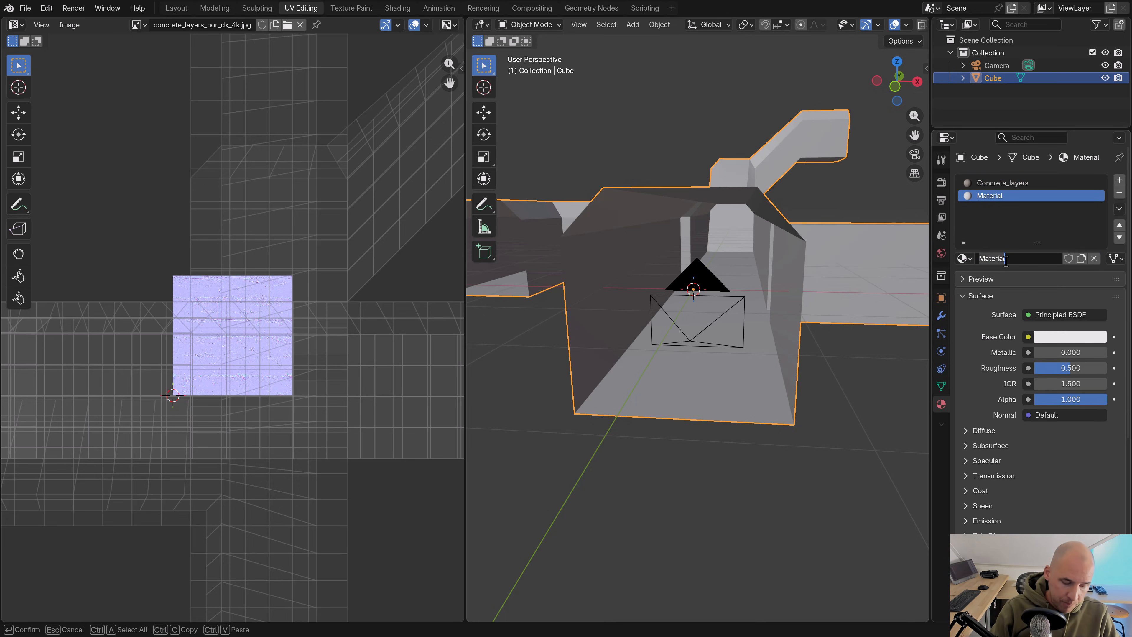
type("Concrete")
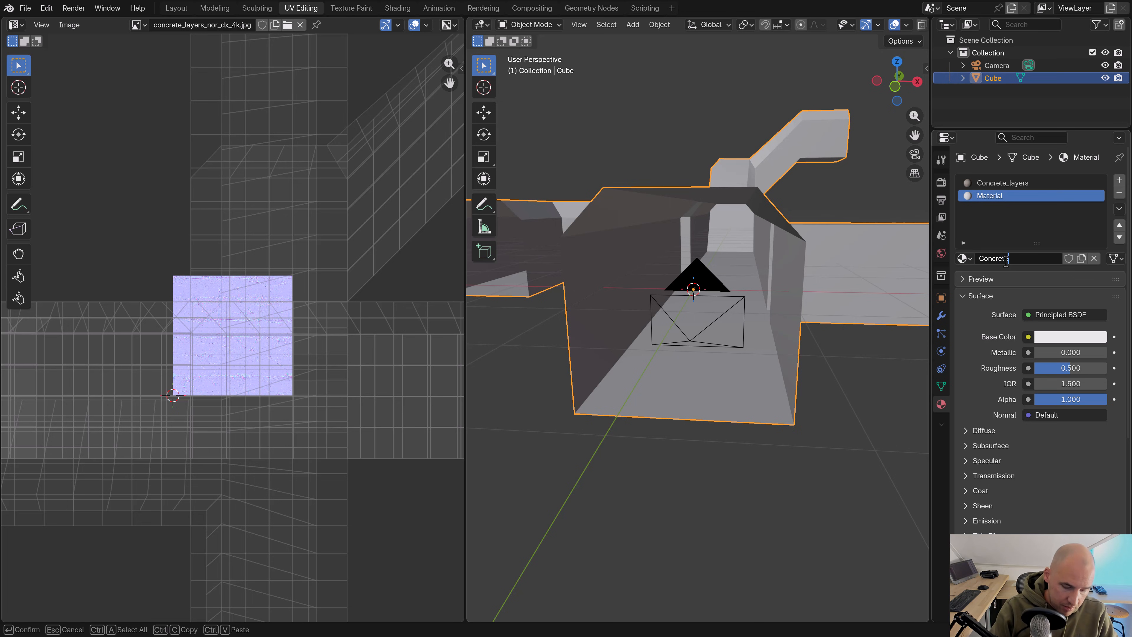
type("_floor")
key("Return")
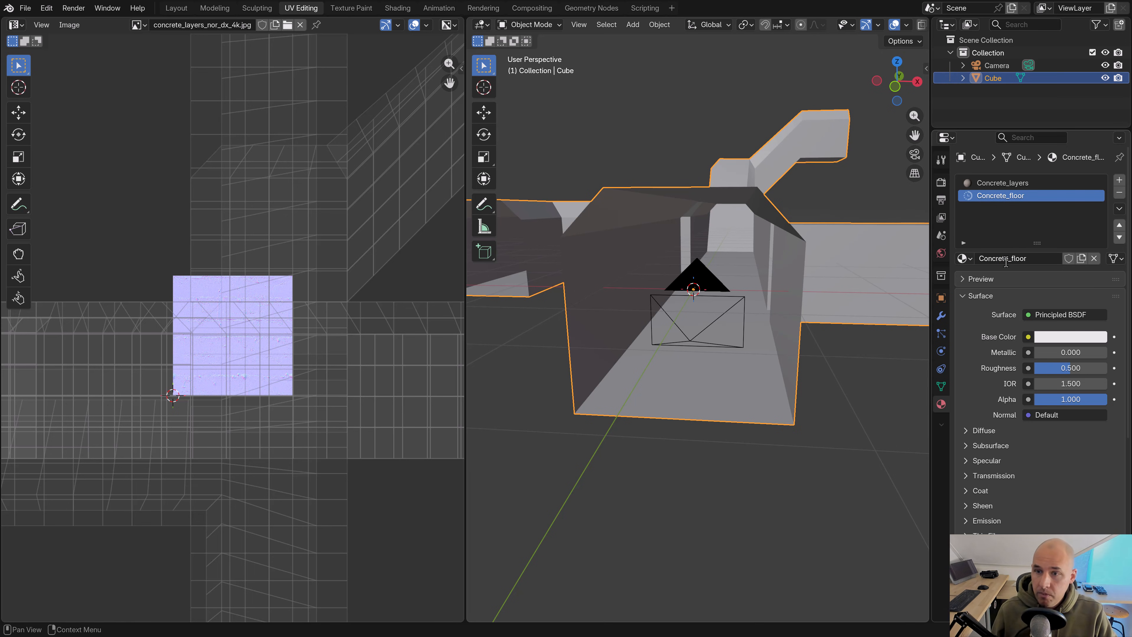
In the Shading workspace, add an Image Texture node to Concrete_floor and connect its color to the Principled BSDF's Base Color
key("Tab")
left_click(758, 429)
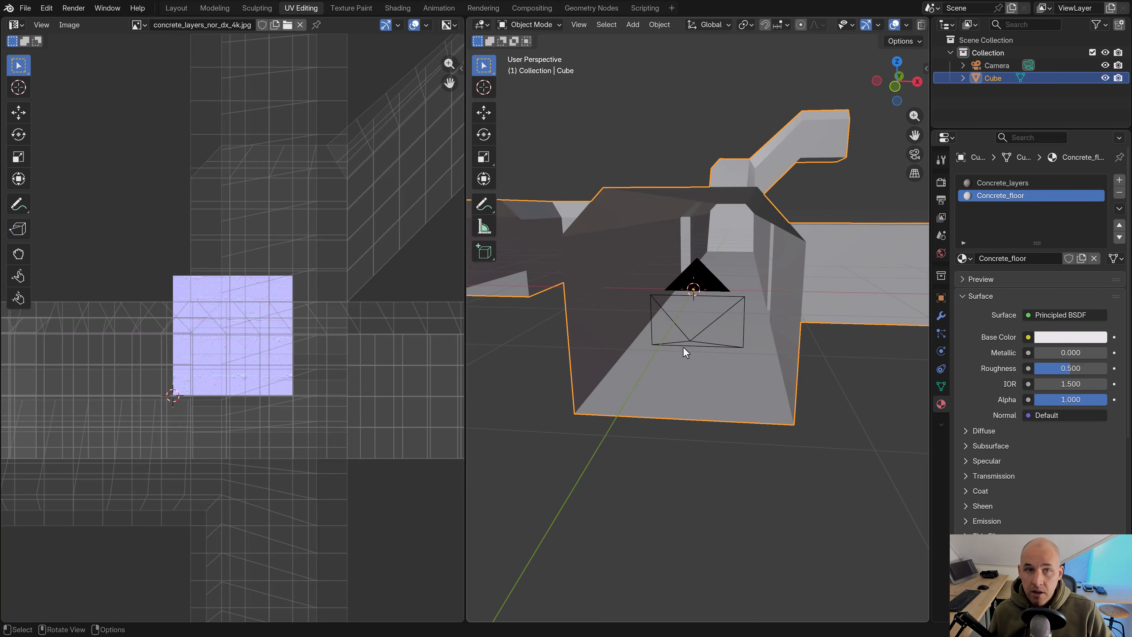
left_click(397, 8)
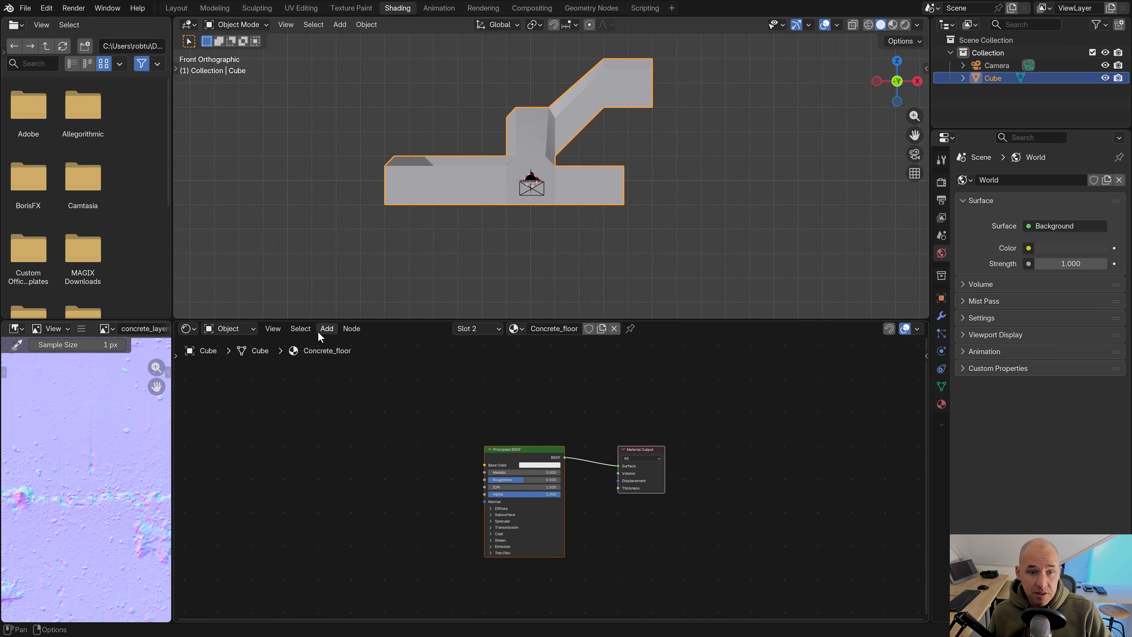
left_click(327, 328)
mouse_move(361, 415)
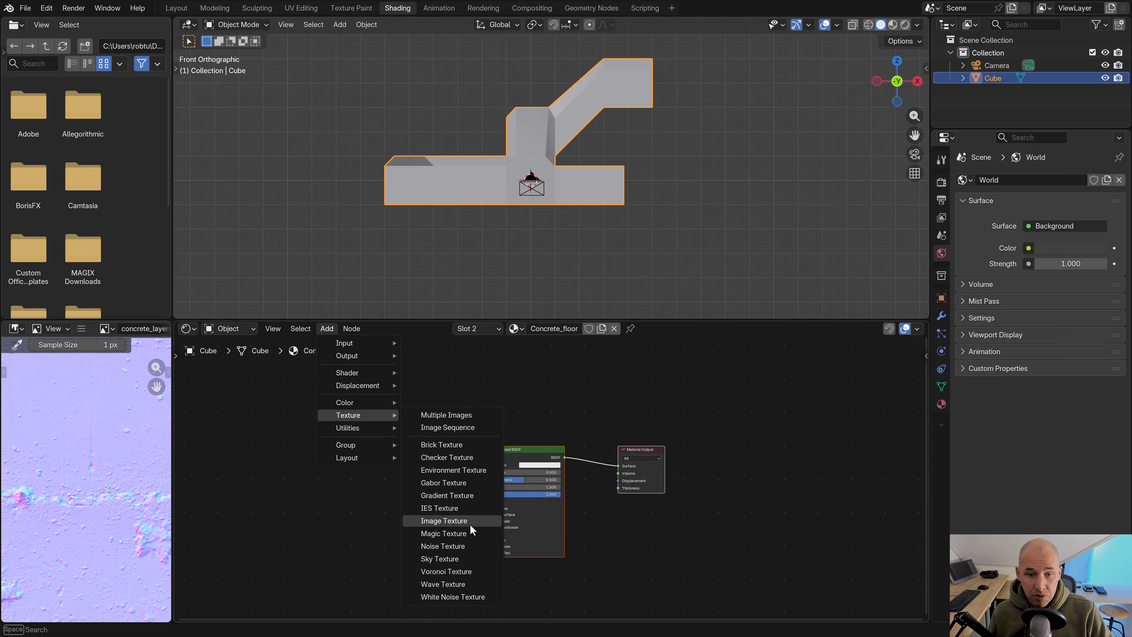
left_click(443, 521)
left_click(321, 443)
left_click_drag(400, 452, 484, 464)
Load concrete_floor_damaged_01_diff_4k.jpg from the concrete_floor_damaged_01 textures folder into the Image Texture node
left_click(382, 468)
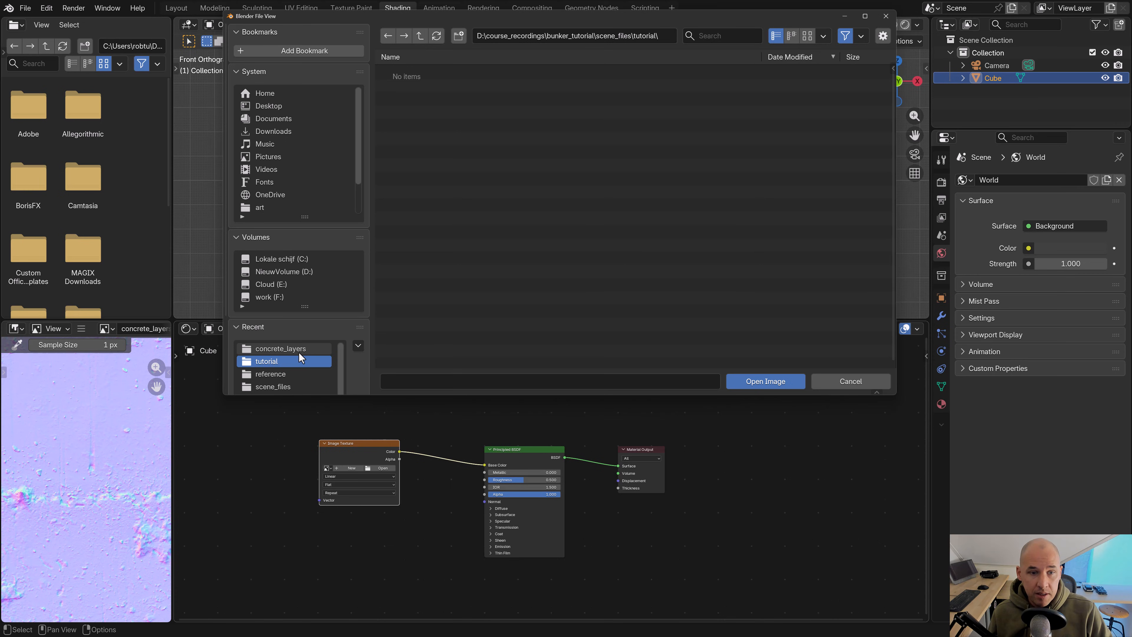
left_click(280, 348)
left_click(419, 36)
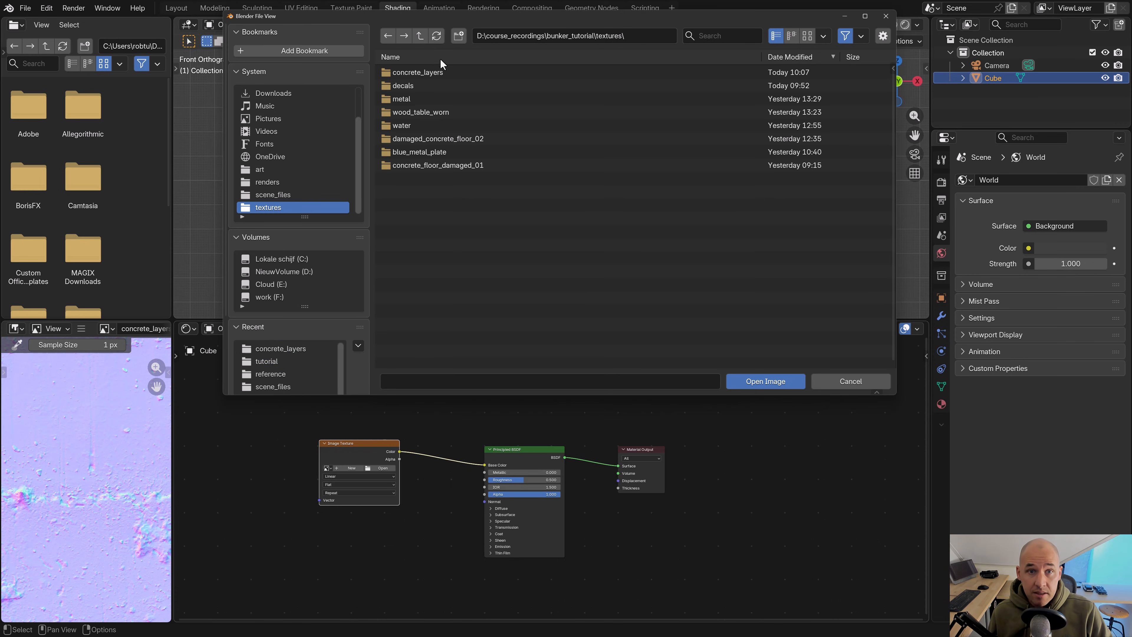
left_click(431, 166)
left_click(431, 166)
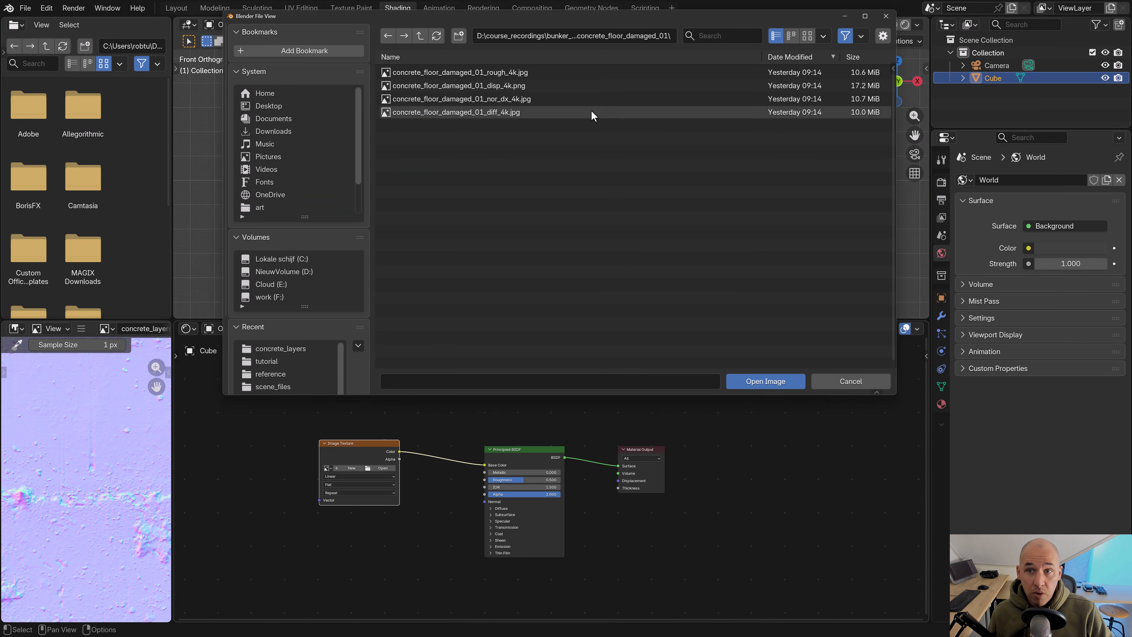
left_click(807, 35)
left_click(636, 90)
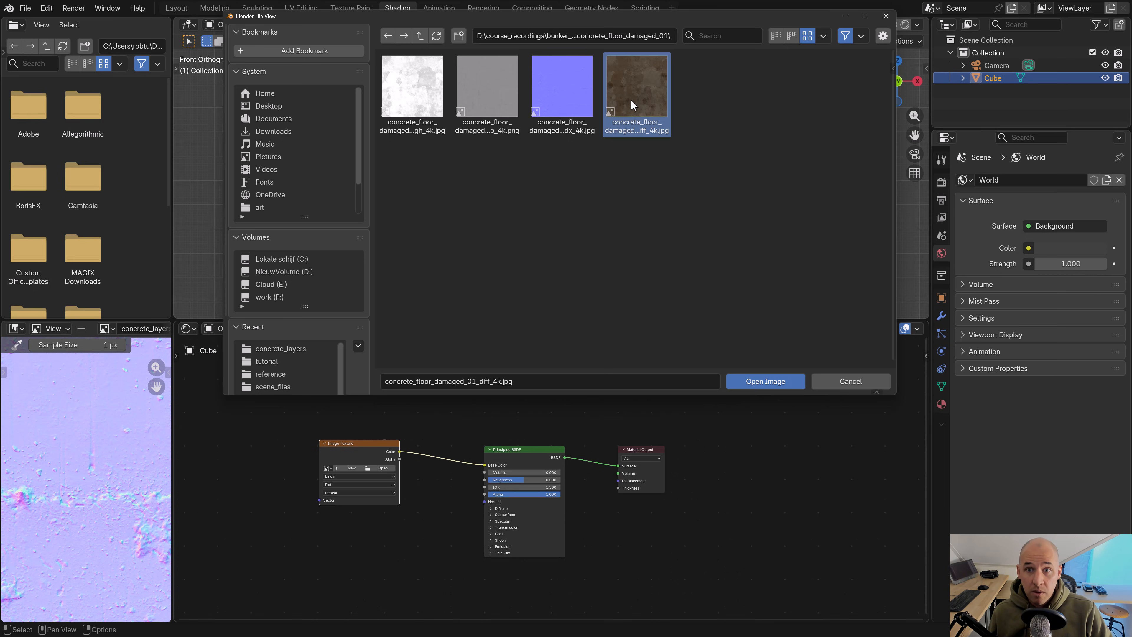
left_click(776, 382)
Move the diffuse image node up, duplicate it below, and load concrete_floor_damaged_01_rough_4k.jpg into the copy
left_click_drag(380, 445, 326, 359)
scroll(359, 374, "down", 2)
key("shift+d")
left_click(366, 464)
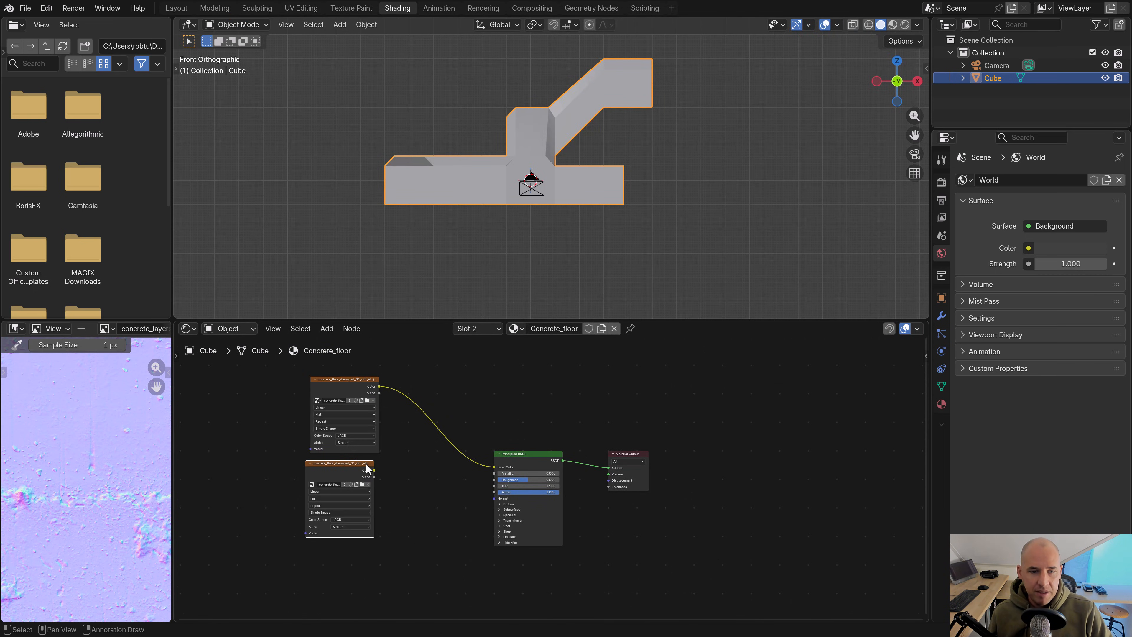
left_click(362, 485)
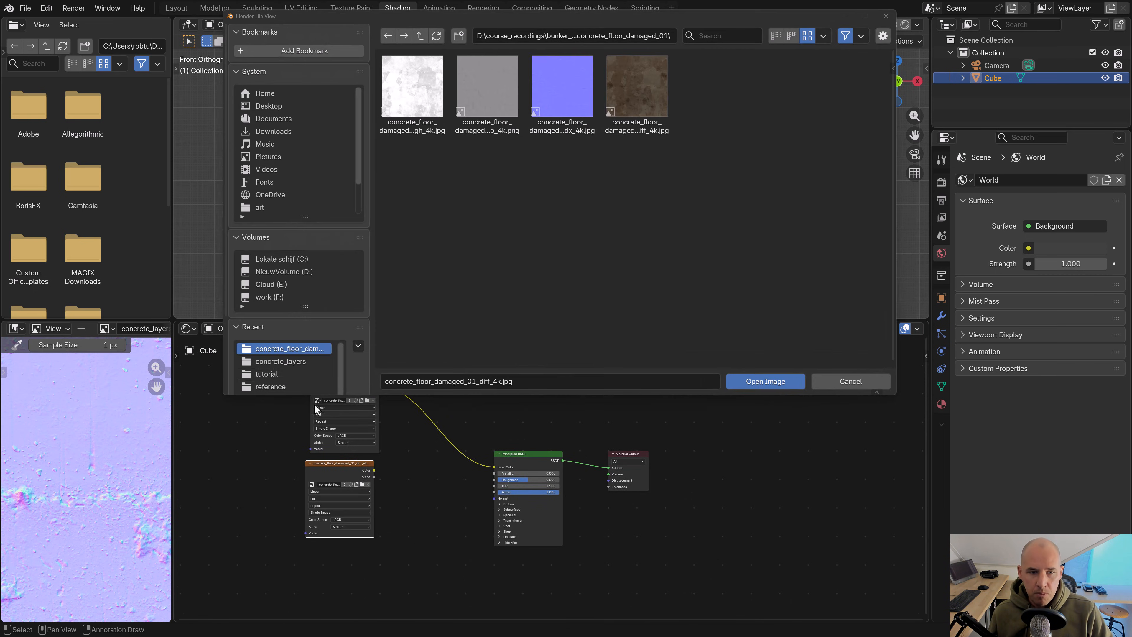
double_click(410, 112)
Set the roughness image's color space to Non-Color and connect its color to the Principled BSDF's Roughness
left_click(352, 519)
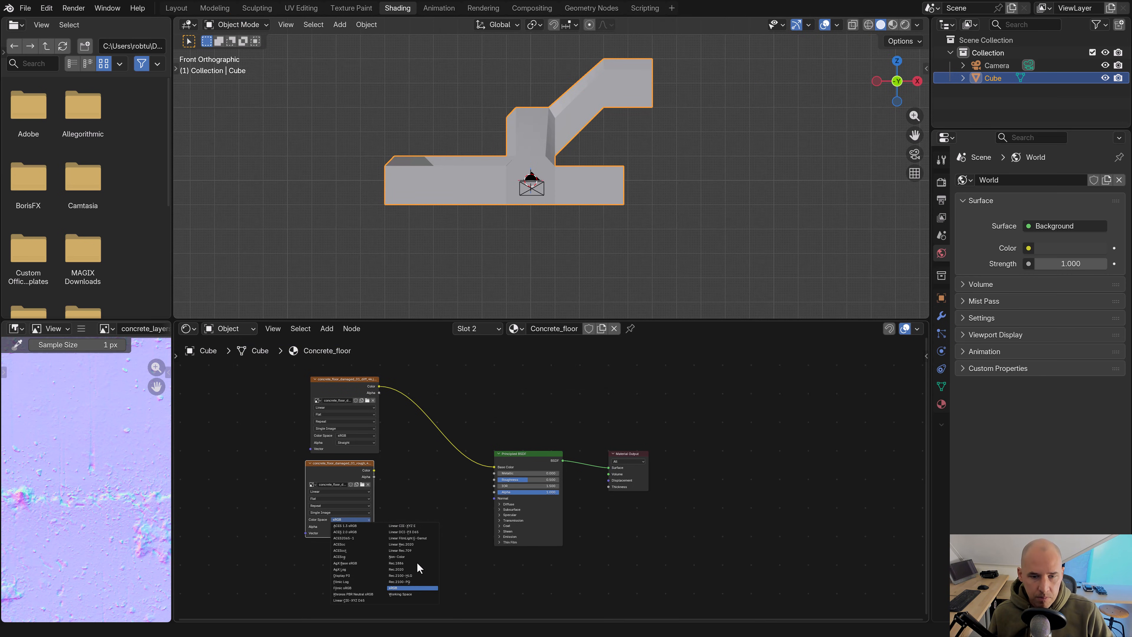
left_click(398, 557)
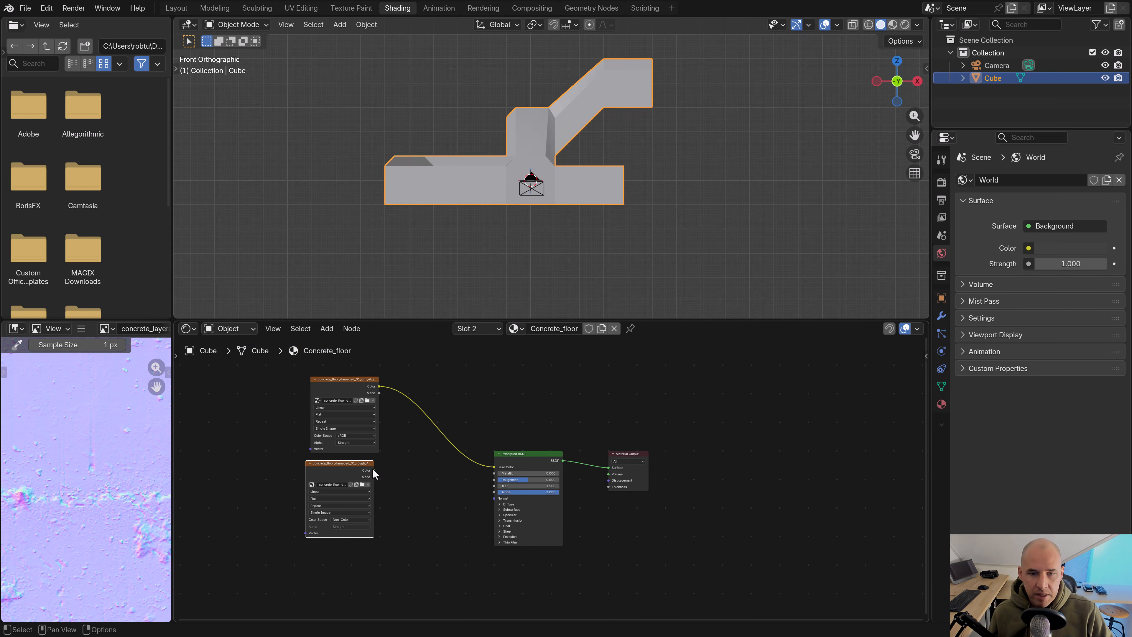
left_click_drag(374, 470, 493, 480)
Duplicate the roughness image node below the others and place a new Normal Map node beside the copy
middle_click_drag(423, 496, 446, 444)
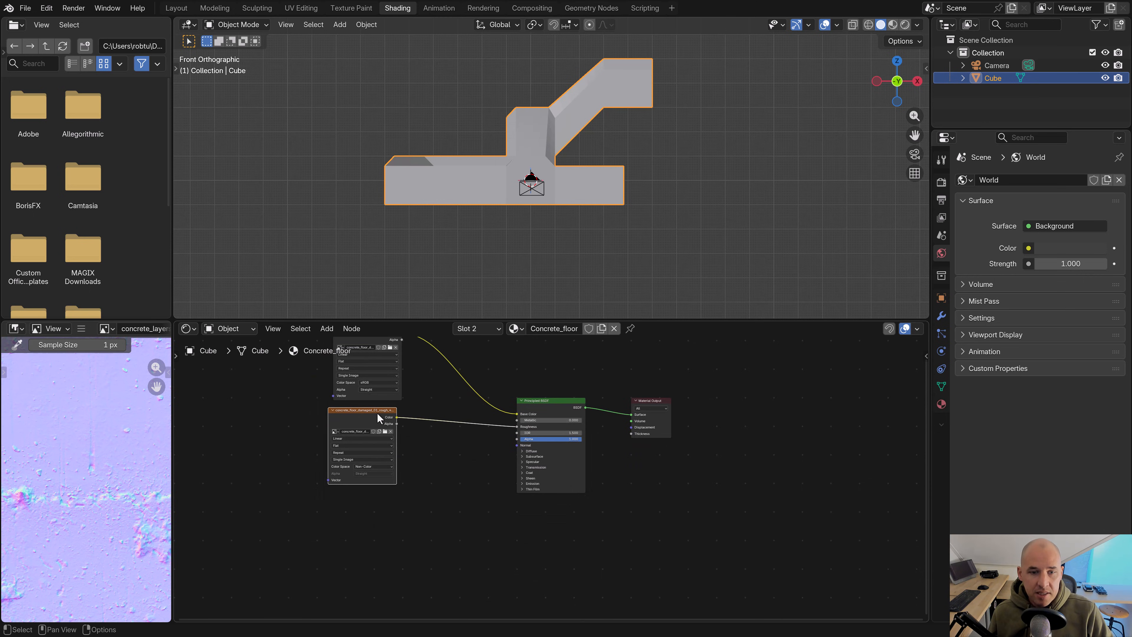
key("shift+d")
left_click(311, 476)
left_click(326, 328)
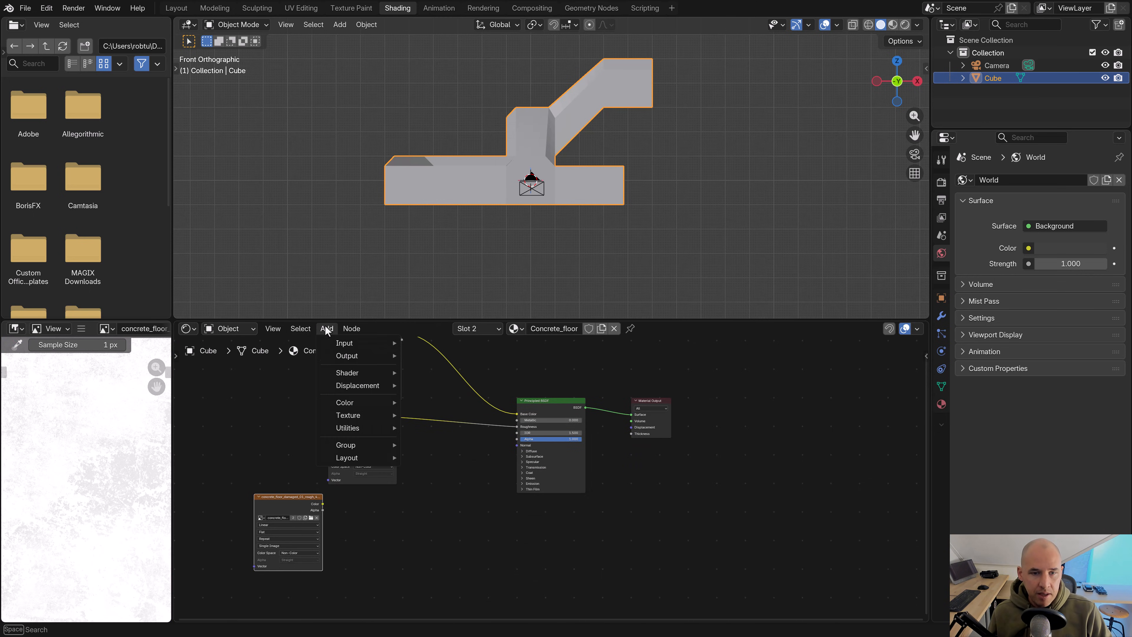
mouse_move(354, 386)
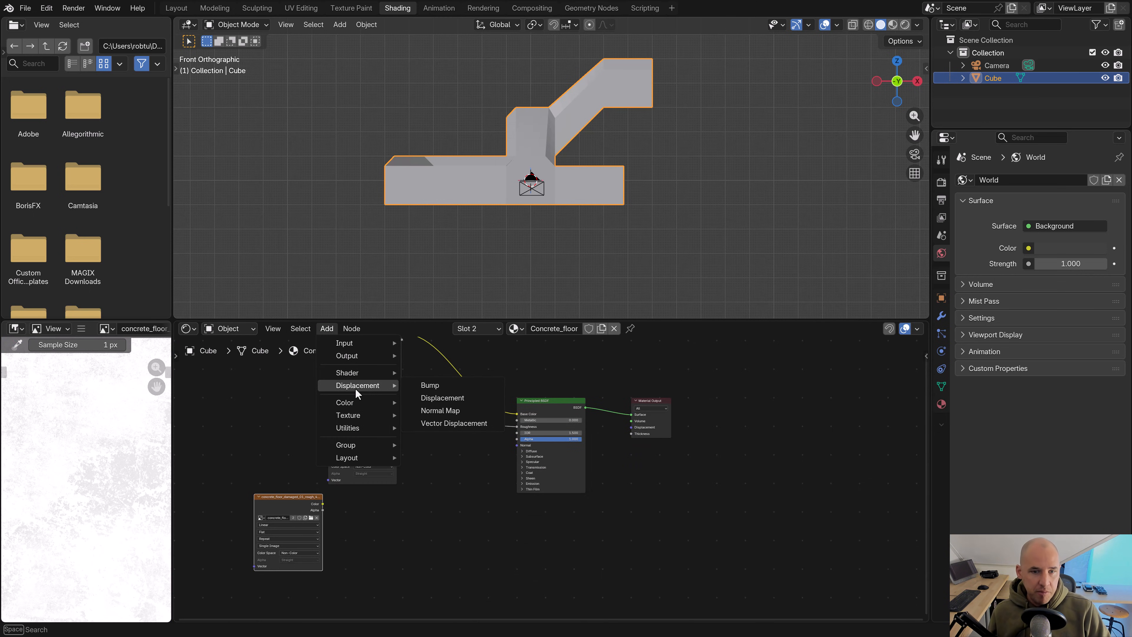
left_click(440, 410)
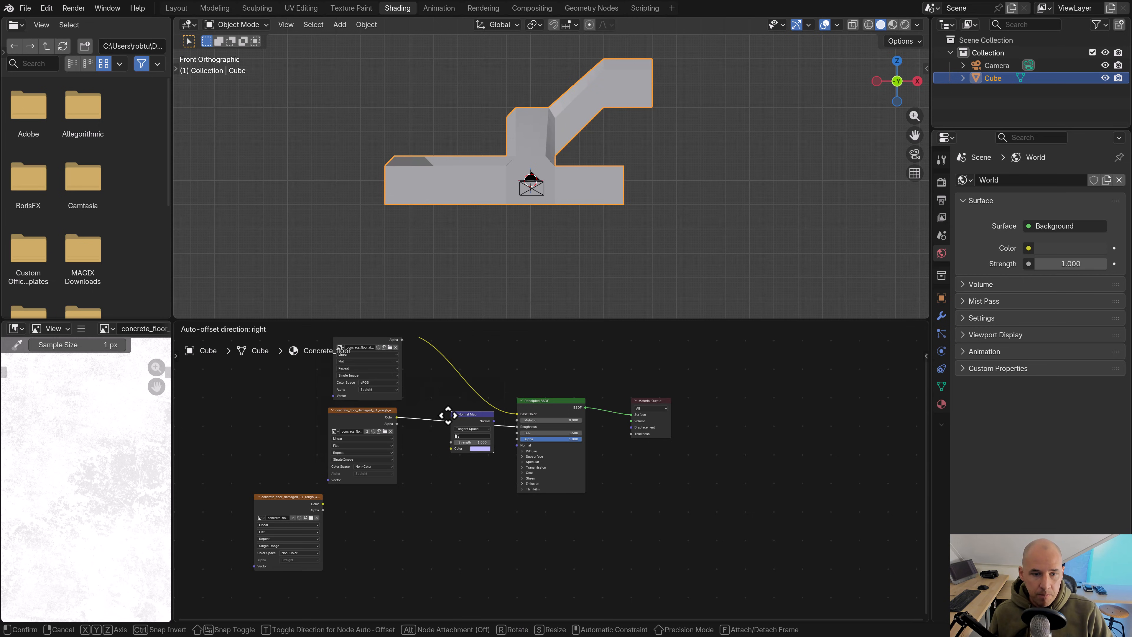
left_click(376, 509)
Load concrete_floor_damaged_01_nor_dx_4k.jpg into the lowest image node and connect its color to the Normal Map's Color
middle_click_drag(315, 514, 399, 473)
scroll(397, 464, "up", 4)
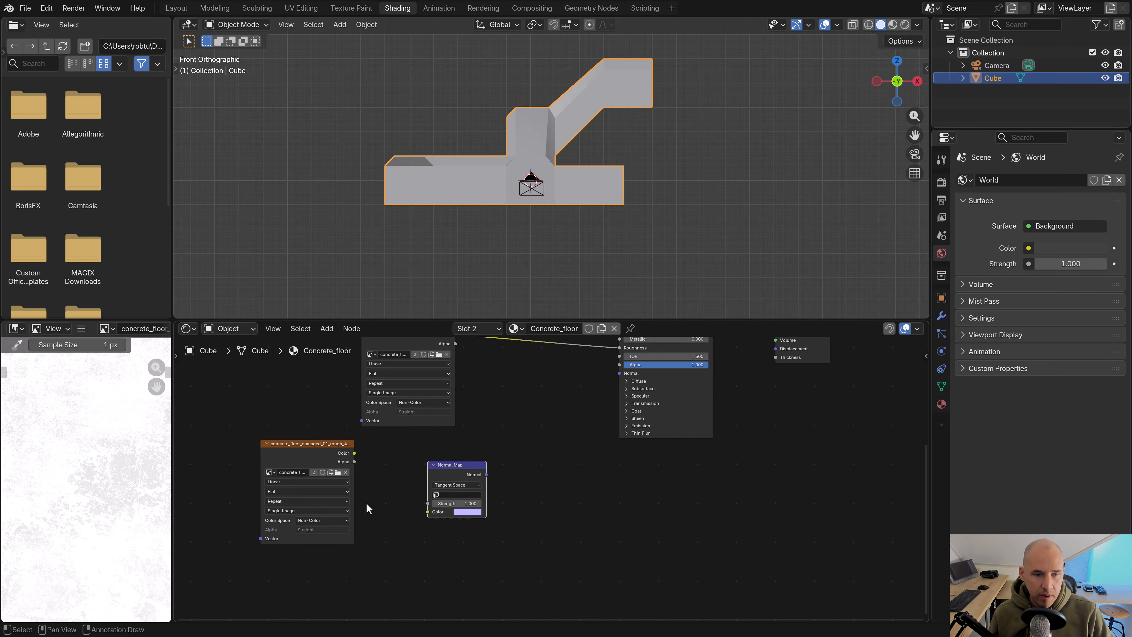
left_click(337, 471)
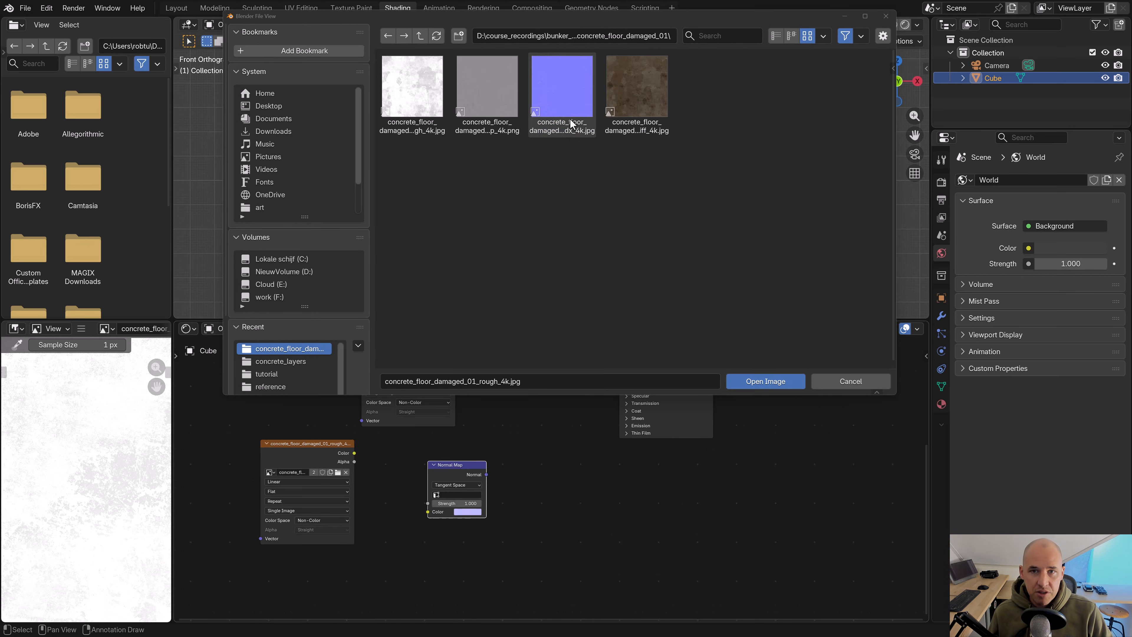
double_click(561, 87)
left_click_drag(354, 453, 428, 511)
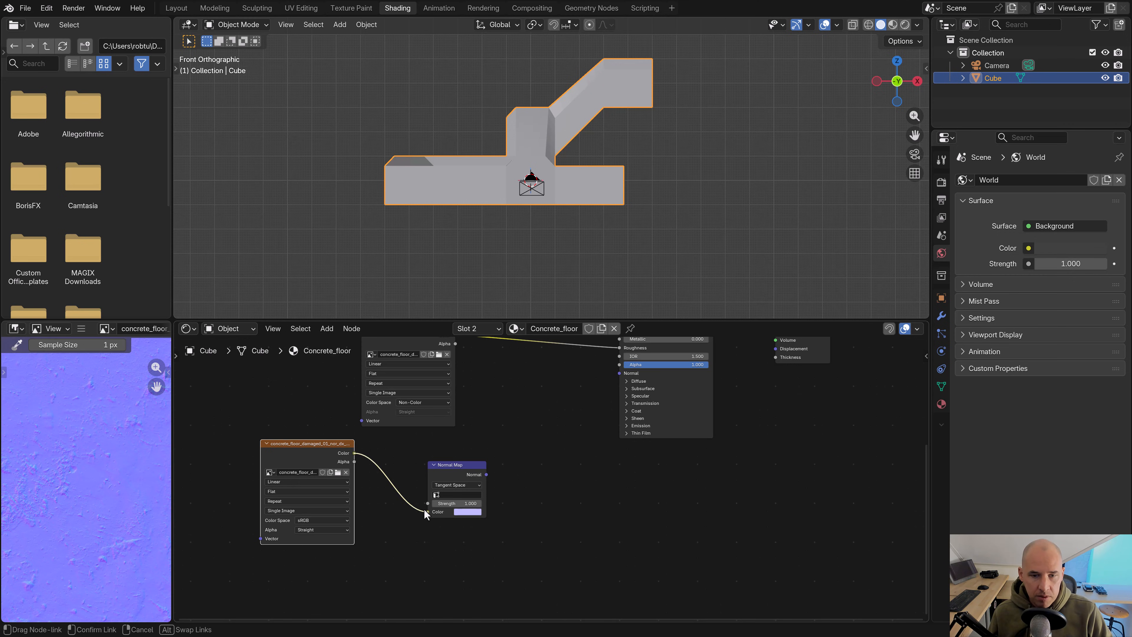
Connect the Normal Map to the Principled BSDF's Normal and set the normal image's color space to Non-Color
left_click_drag(486, 475, 624, 377)
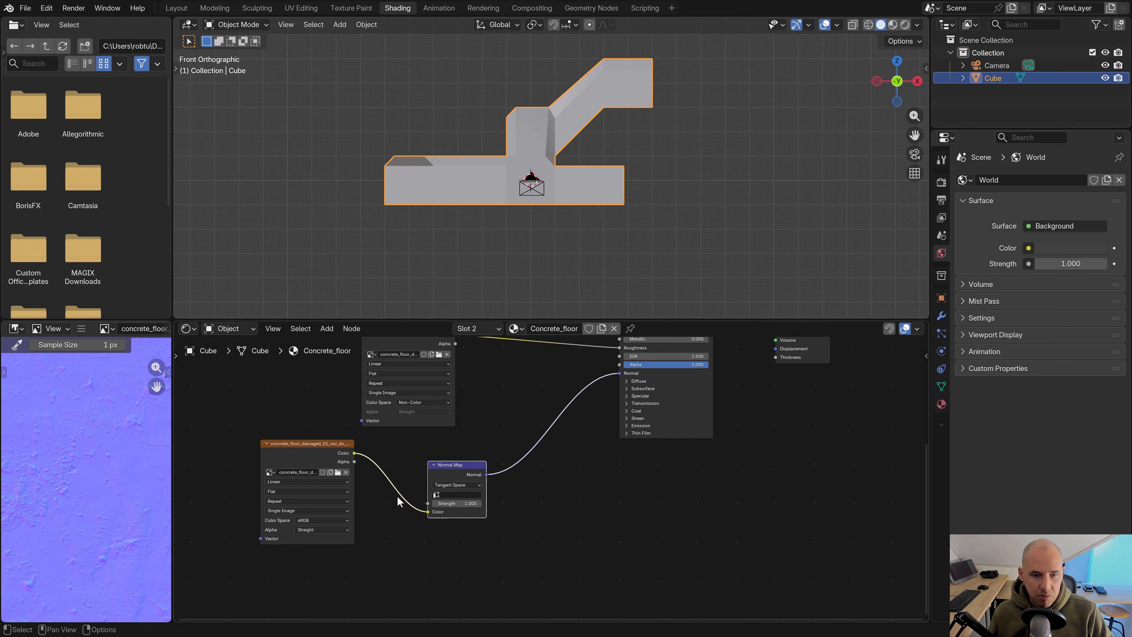
left_click(329, 520)
left_click(386, 454)
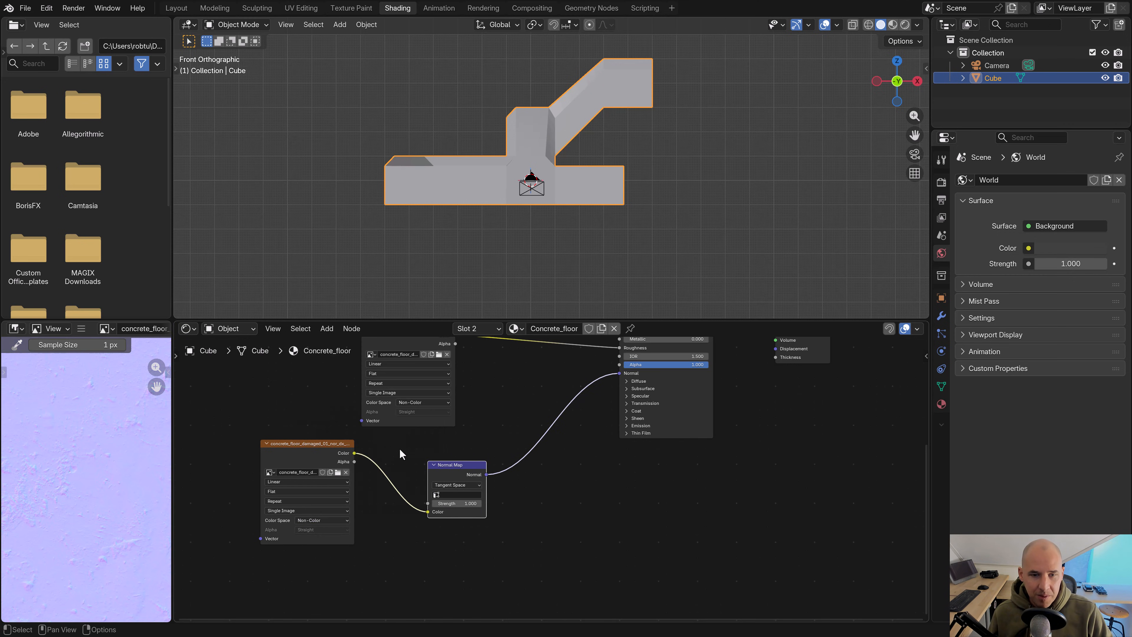
Tidy the Concrete_floor node layout by repositioning the normal and diffuse image nodes with clear spacing
scroll(392, 459, "down", 1)
left_click_drag(347, 453, 343, 472)
middle_click_drag(455, 382, 431, 482)
scroll(434, 377, "down", 1)
left_click(438, 375)
scroll(438, 375, "down", 1)
middle_click_drag(452, 398, 446, 439)
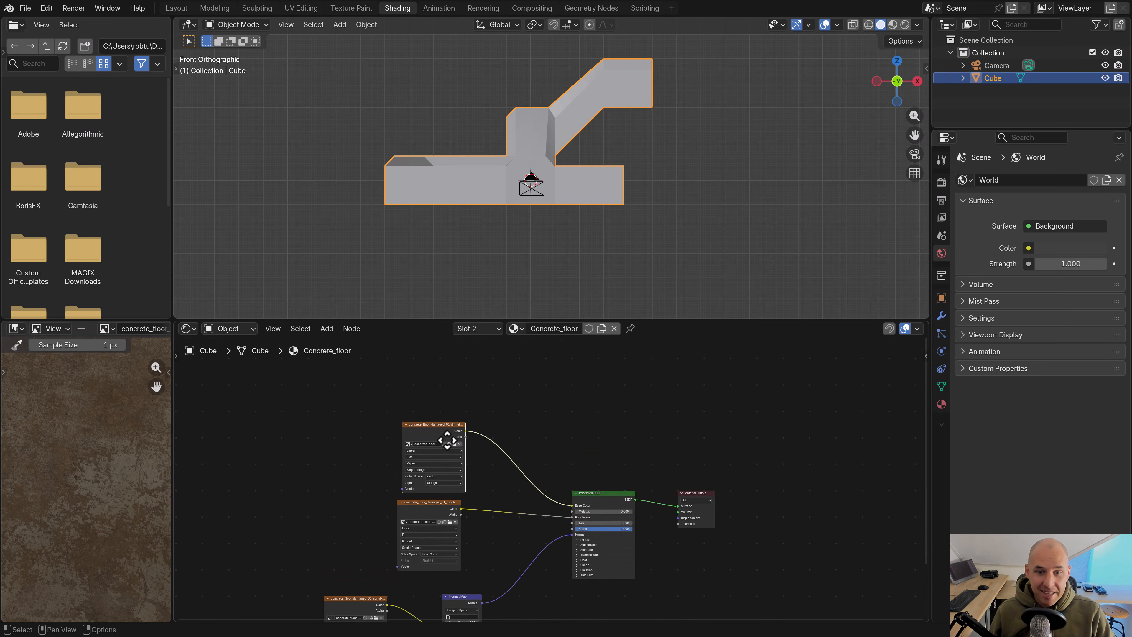
left_click_drag(446, 439, 437, 426)
In Edit Mode with wireframe display, clear the selection and box-select the lowest row of corridor vertices that forms the floor
key("Tab")
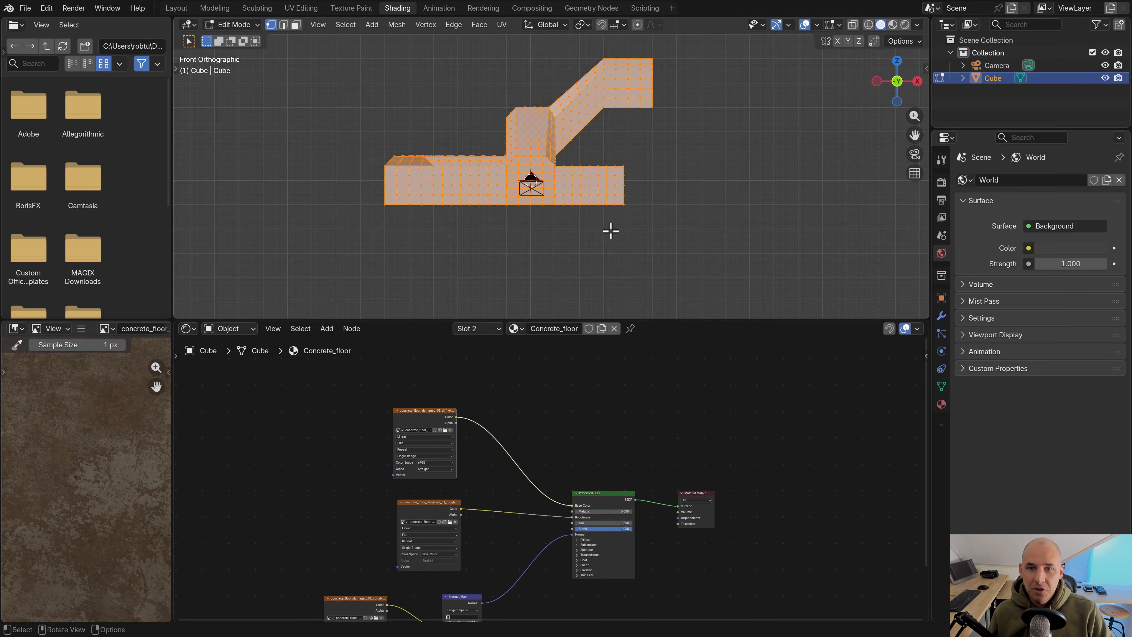
key("shift+z")
key("alt+a")
key("b")
left_click_drag(667, 222, 366, 197)
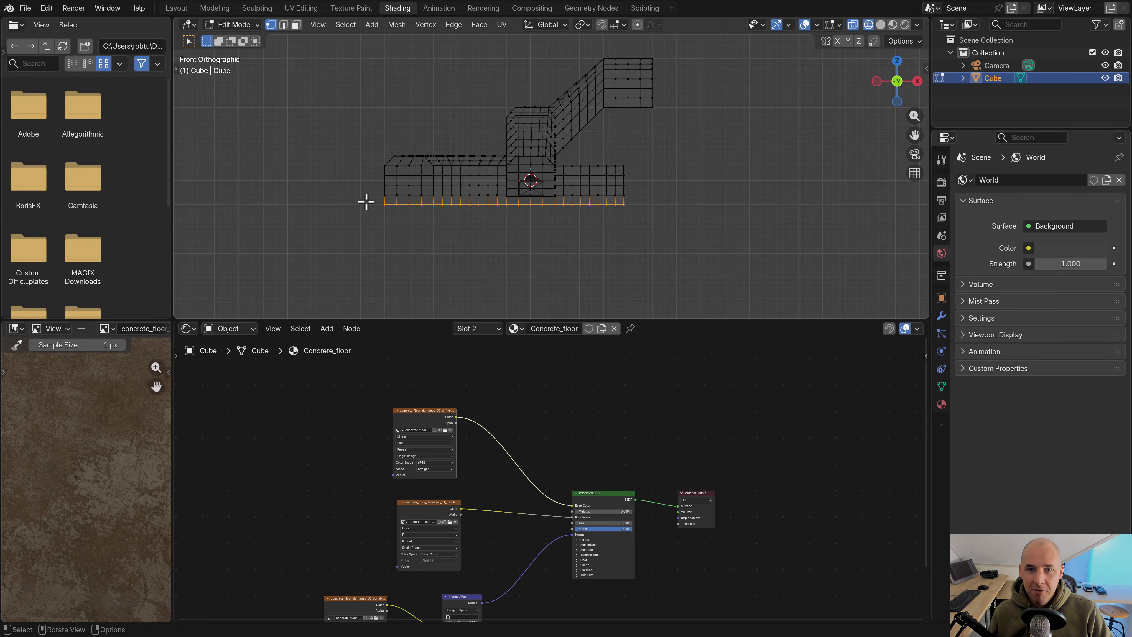
Assign the Concrete_floor material to the selected floor faces and show the textured corridor through the camera in the UV Editing workspace
middle_click_drag(613, 211, 690, 245)
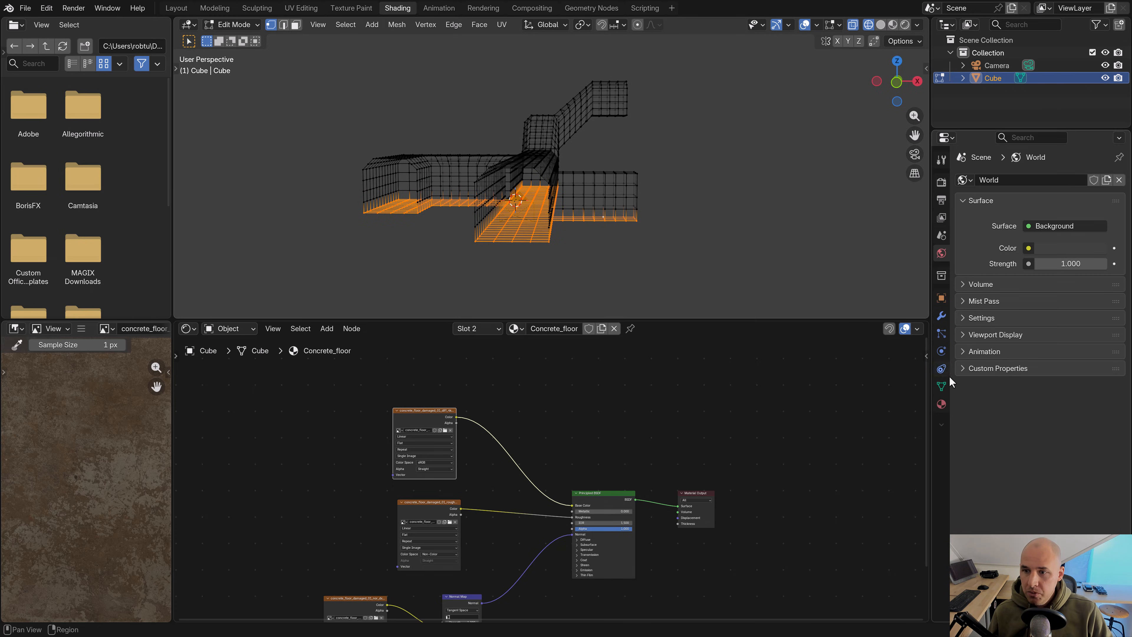
left_click(941, 404)
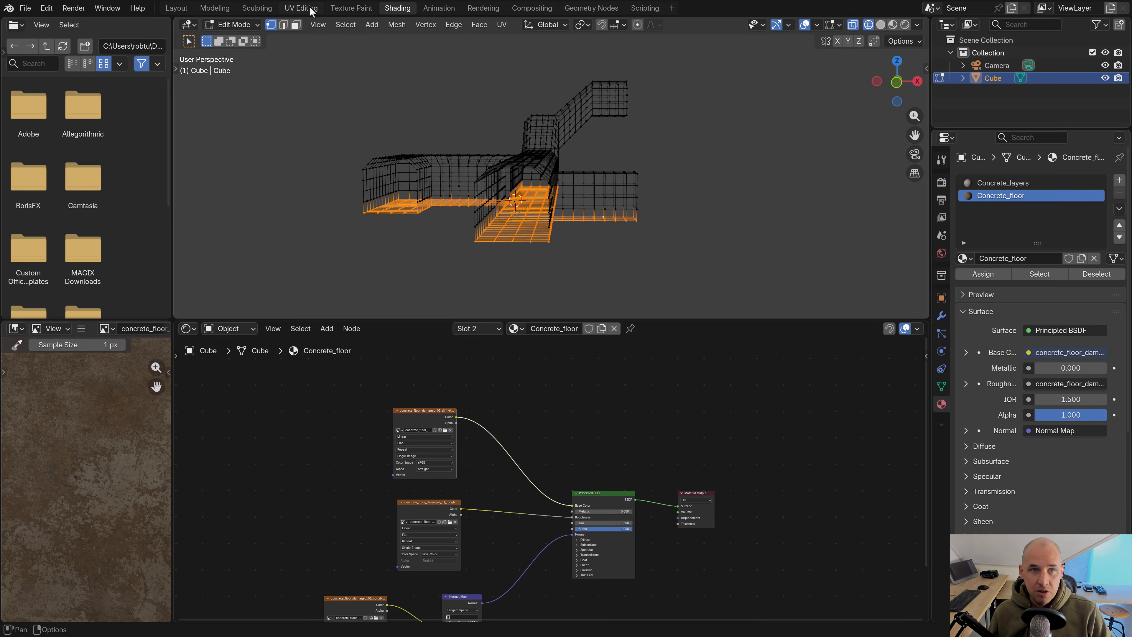
left_click(299, 8)
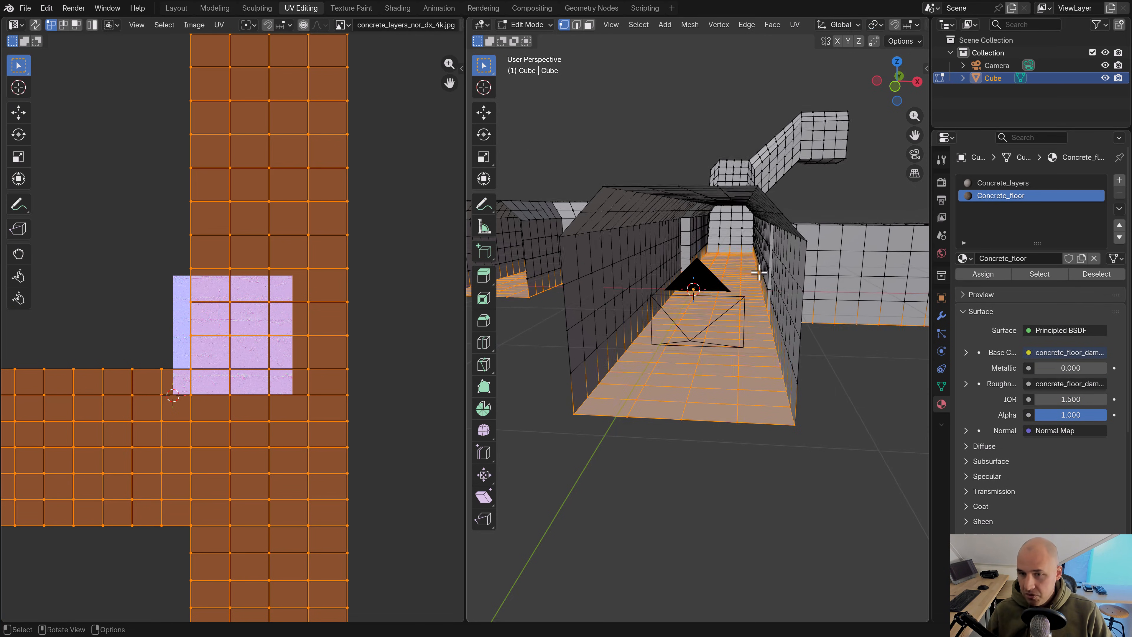
key("KP_0")
key("Tab")
key("z")
key("Tab")
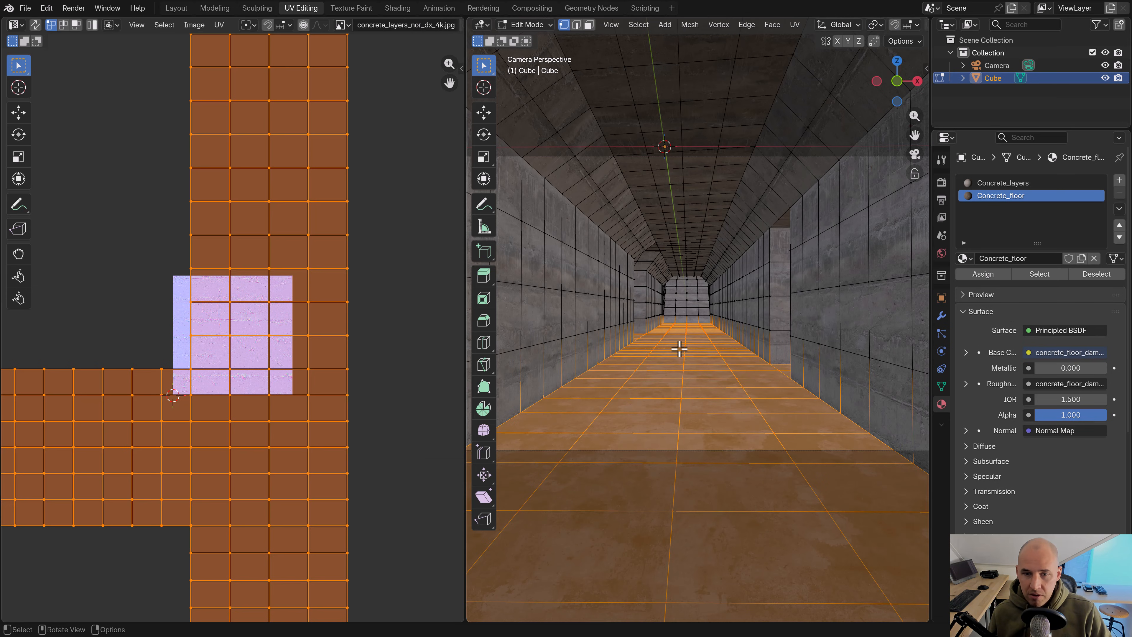
Scale the floor's UVs down in two passes, reposition them over the texture image, and return to Object Mode
key("s")
left_click(354, 399)
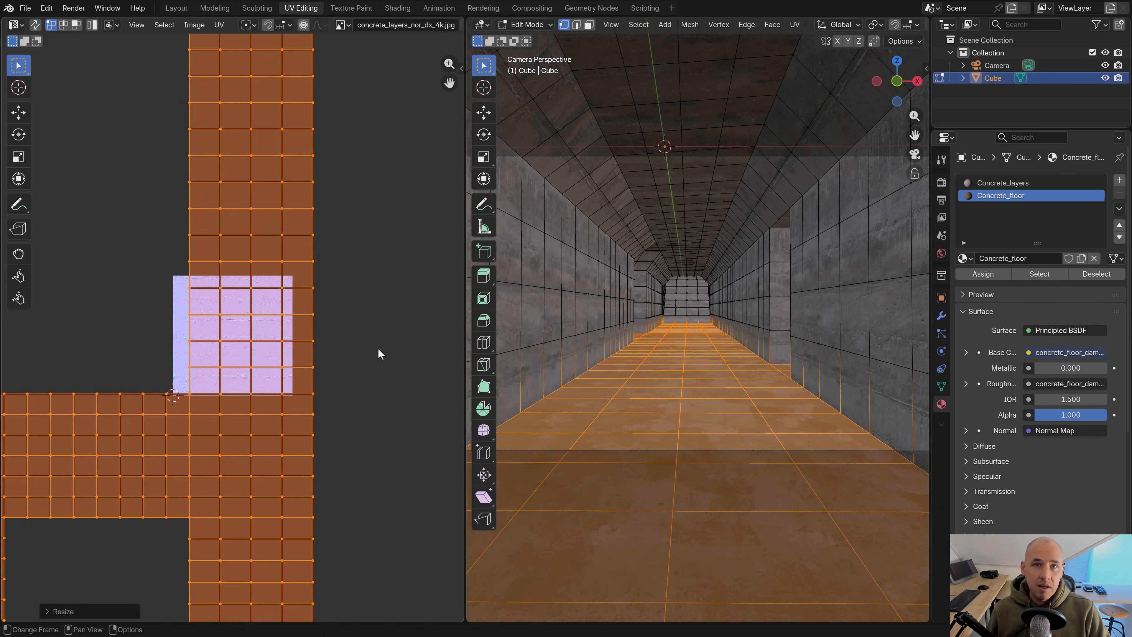
key("g")
left_click(392, 323)
key("s")
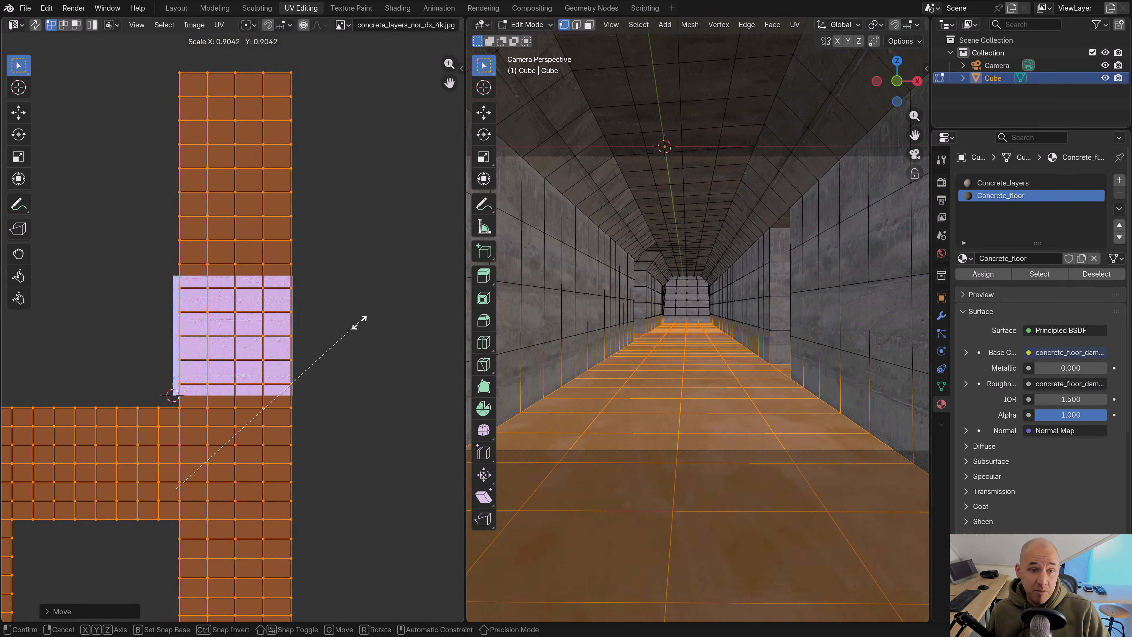
left_click(335, 374)
key("g")
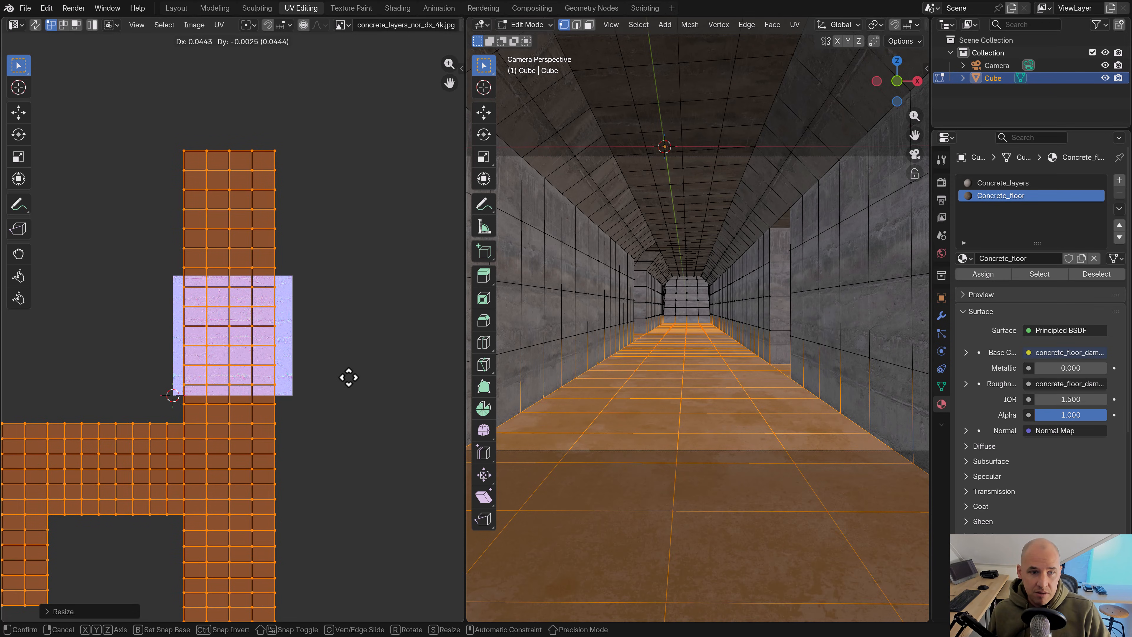
left_click(345, 376)
key("Tab")
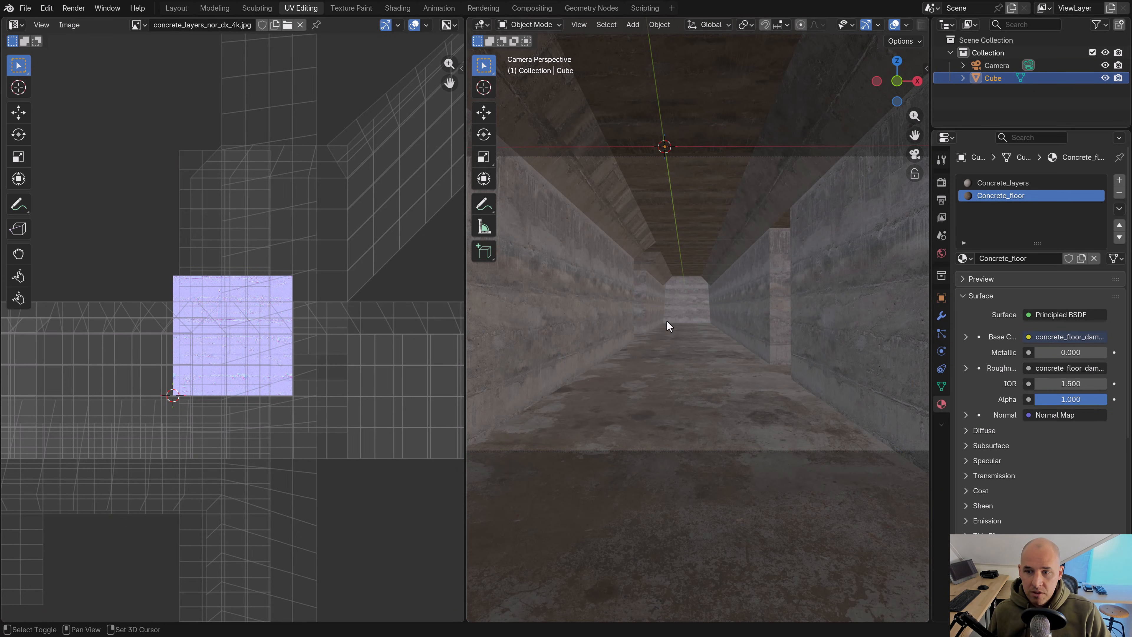
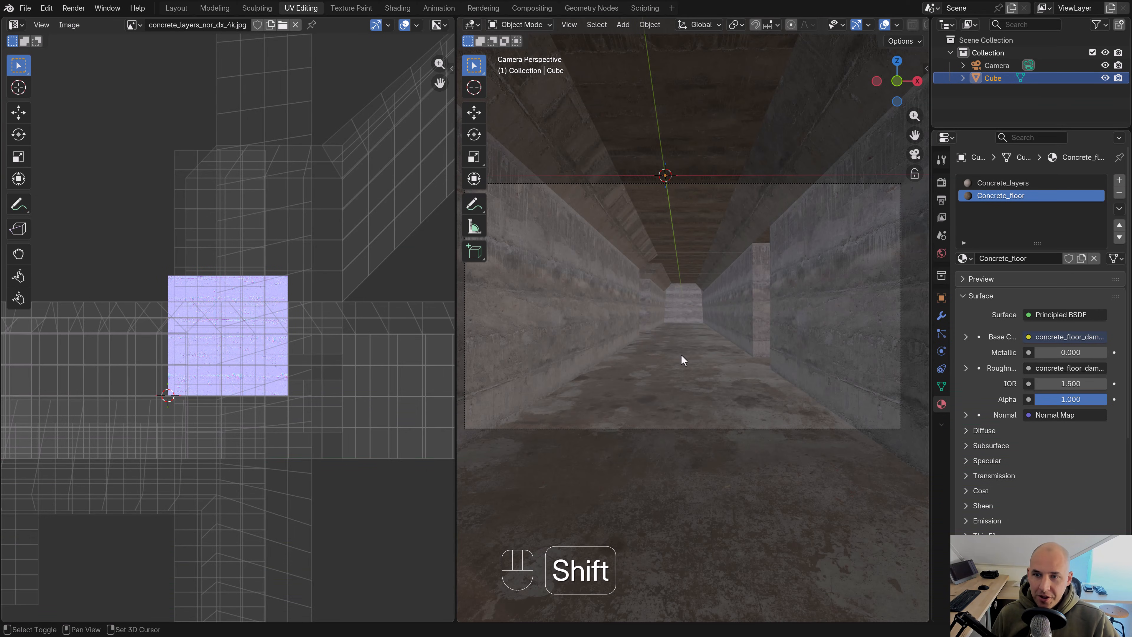
Switch to the Shading workspace and show the corridor through the camera in Material Preview
middle_click_drag(682, 359, 694, 347, "shift")
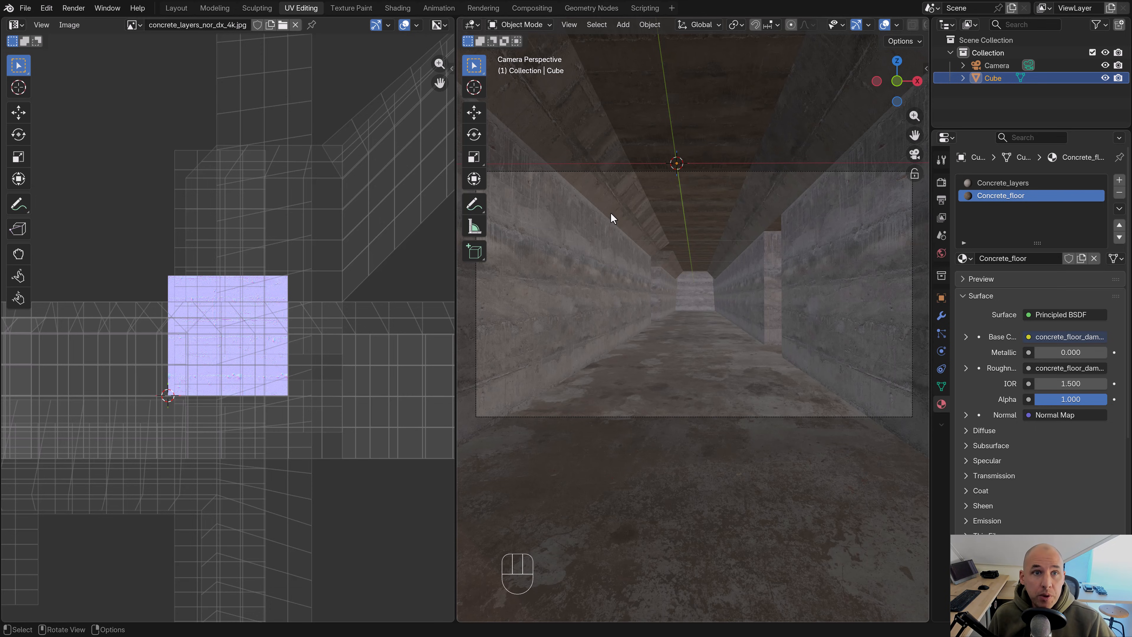
left_click(397, 8)
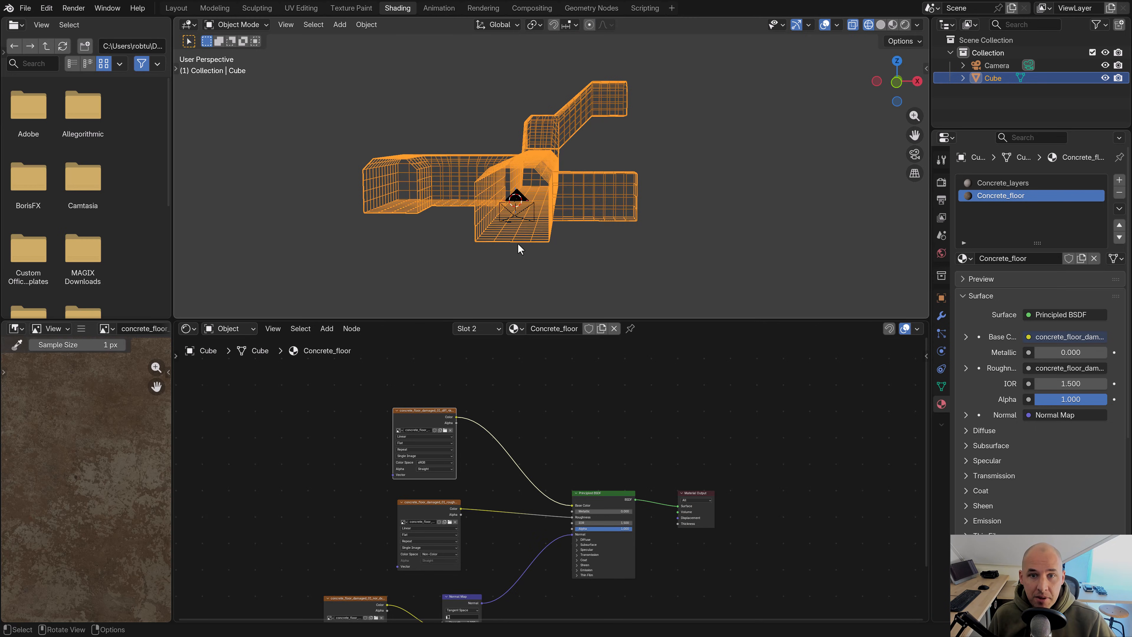
key("KP_0")
key("z")
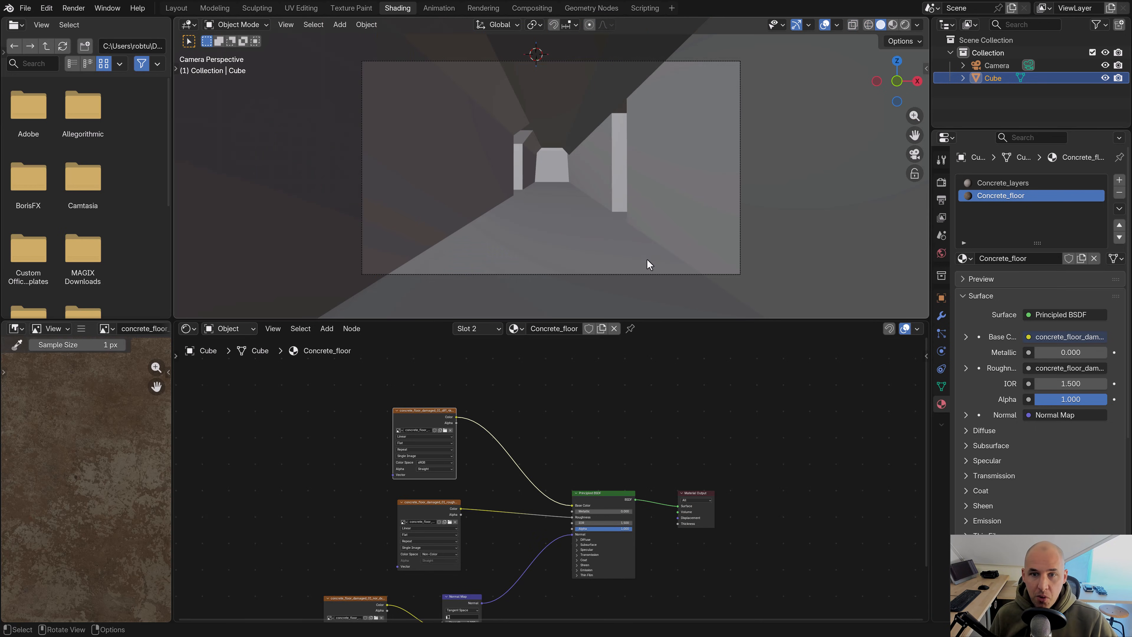
key("z")
middle_click_drag(576, 243, 577, 252, "shift")
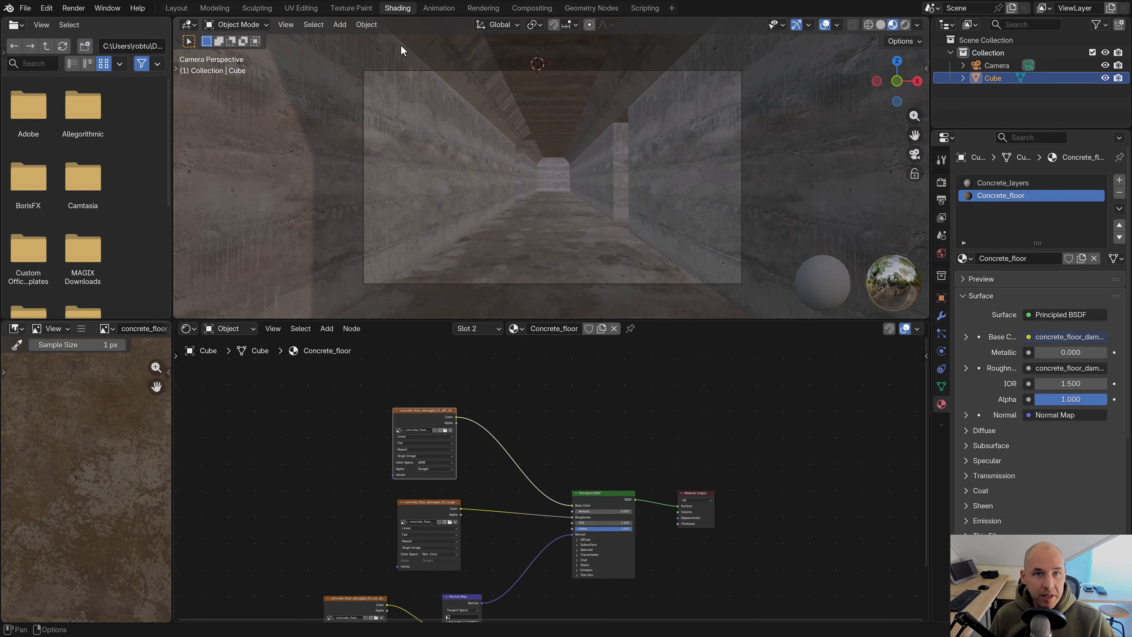
Move the diffuse image node aside and add a Texture Coordinate node at the far start of the Concrete_floor node tree
left_click_drag(453, 409, 522, 378)
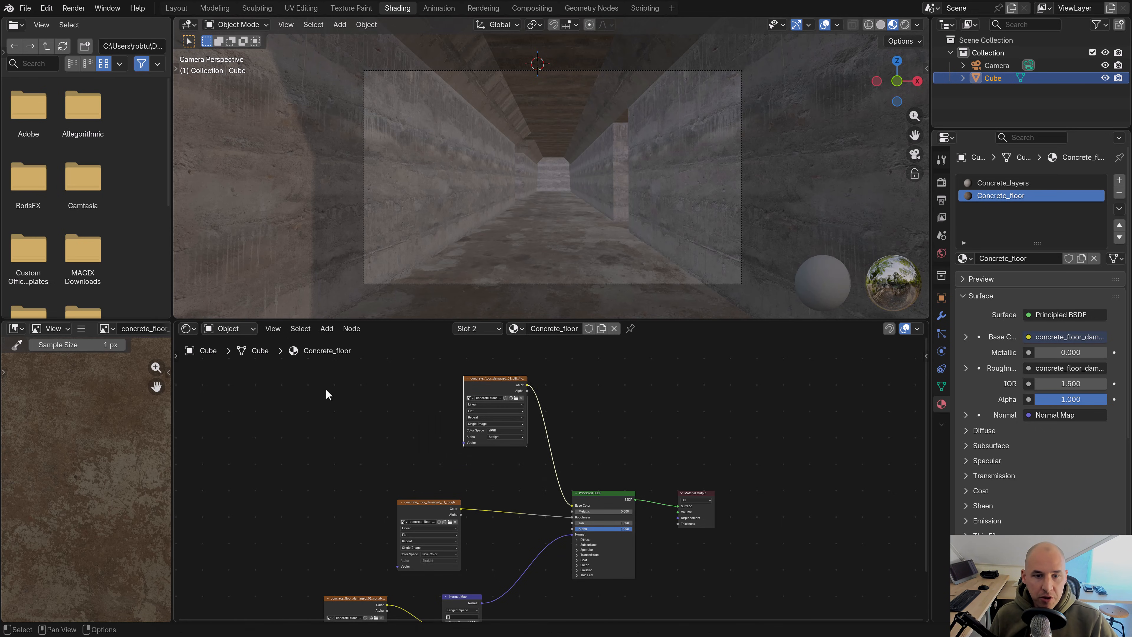
middle_click_drag(326, 392, 507, 499)
middle_click_drag(432, 468, 425, 409)
key("F3")
type("te")
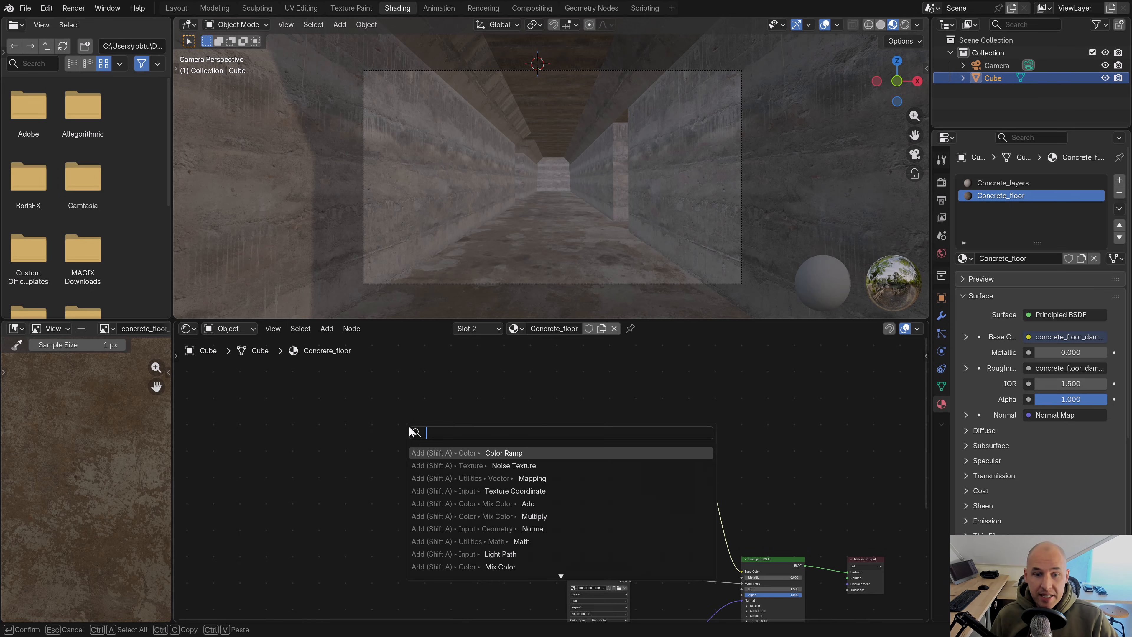
type("xture")
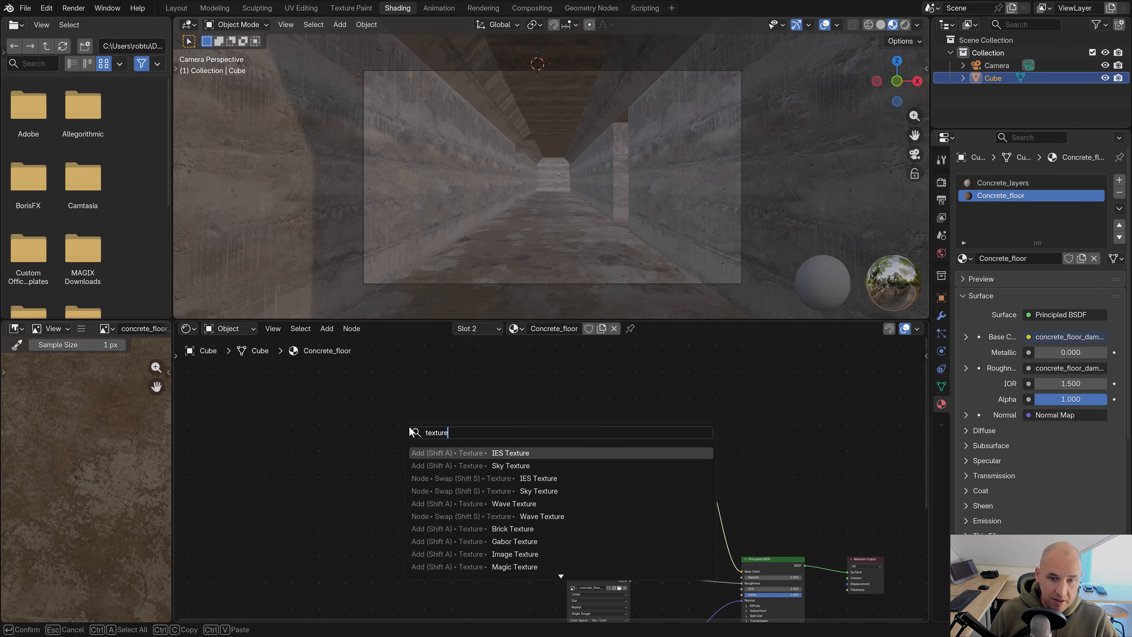
type(" coor")
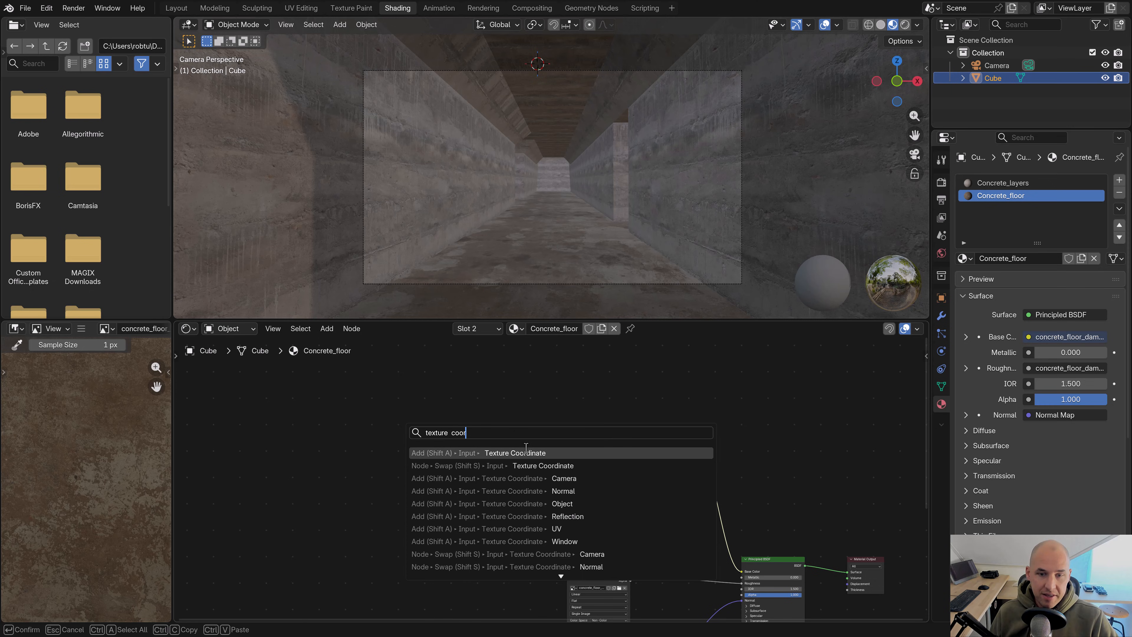
key("Return")
left_click(267, 428)
Add a Mapping node beside the Texture Coordinate node
key("F3")
type("m")
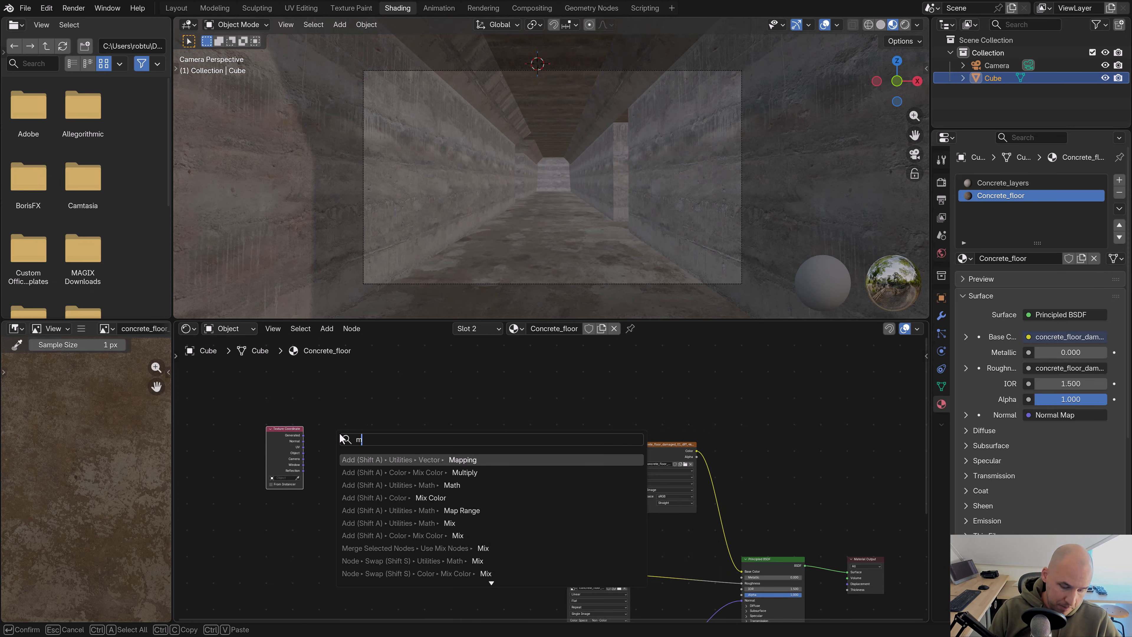
type("apping")
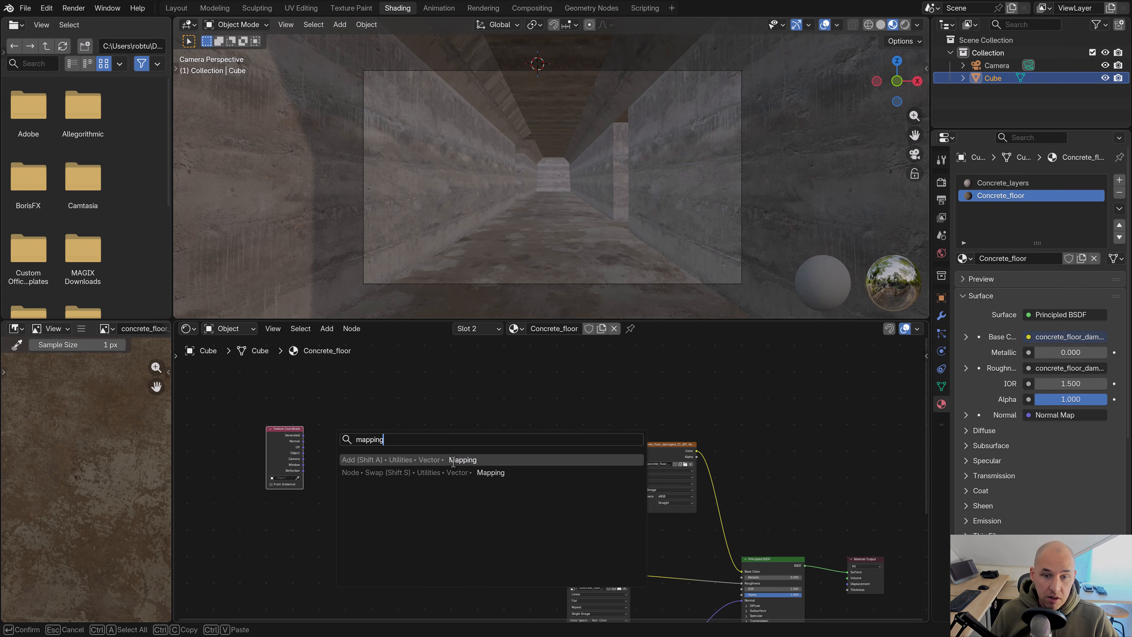
key("Return")
left_click(352, 428)
Add a Noise Texture node following the Mapping node and align it with its neighbours
key("F3")
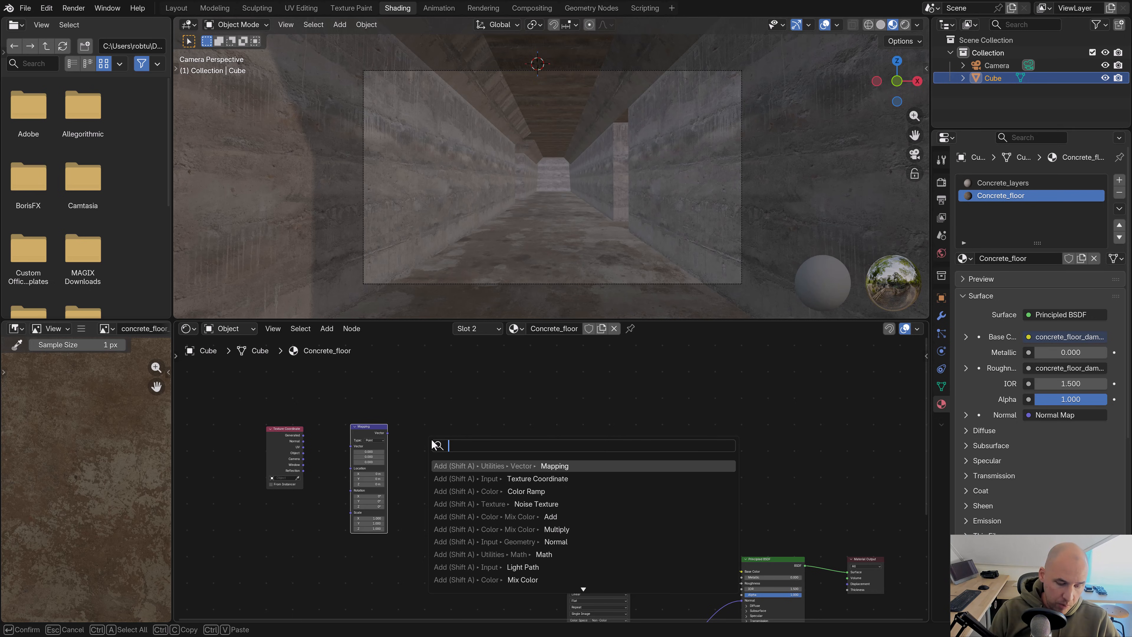
type("noise")
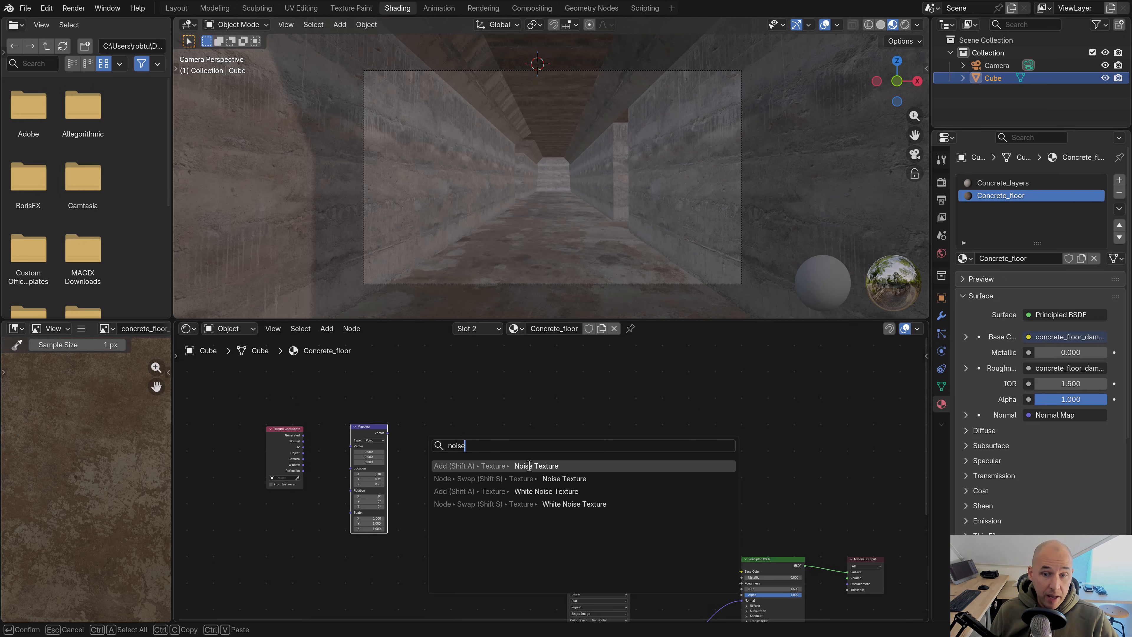
key("Return")
left_click(417, 447)
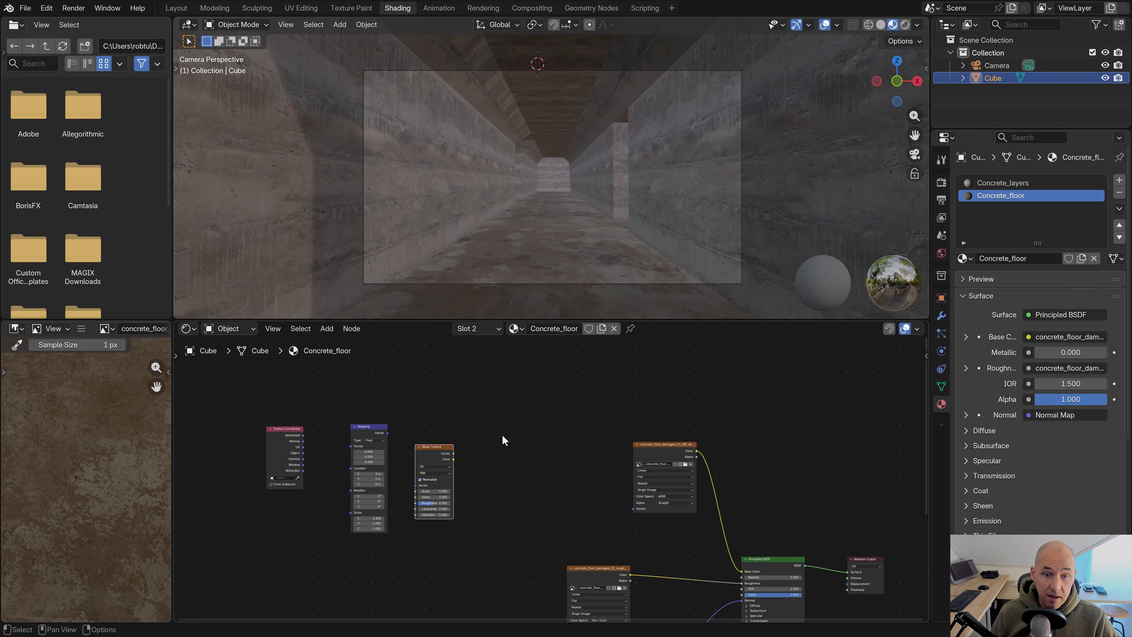
left_click_drag(439, 454, 437, 447)
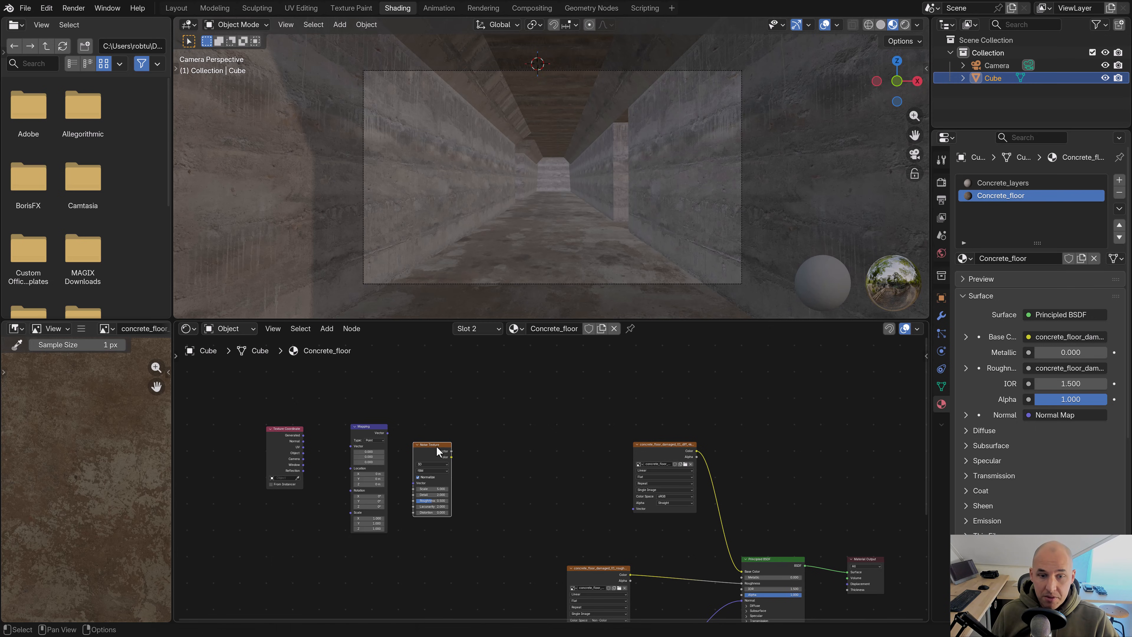
Add a Color Ramp node following the Noise Texture node
key("F3")
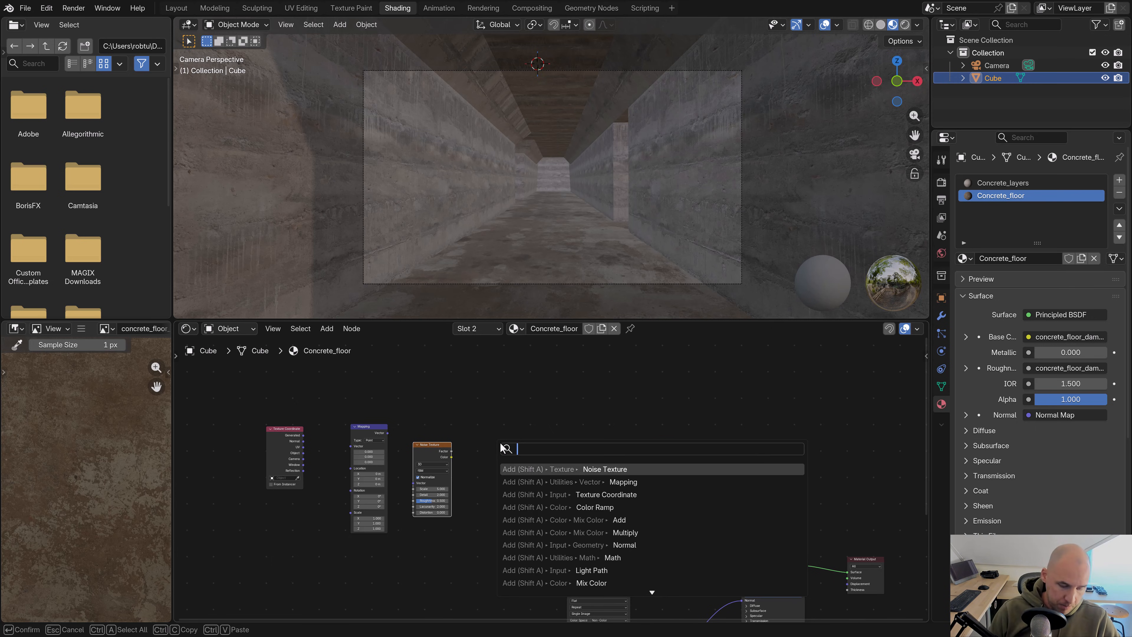
type("color ram")
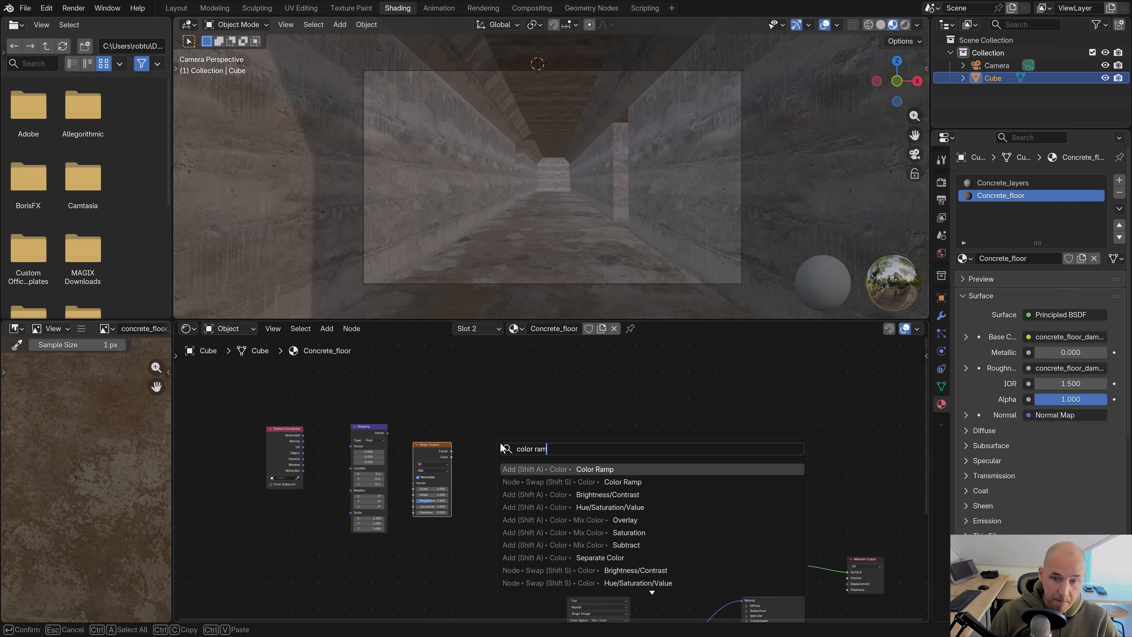
left_click(573, 467)
left_click(474, 456)
Connect the Texture Coordinate's Generated output to the Mapping's Vector, and the Mapping's Vector to the Noise Texture's Vector
scroll(330, 459, "up", 3)
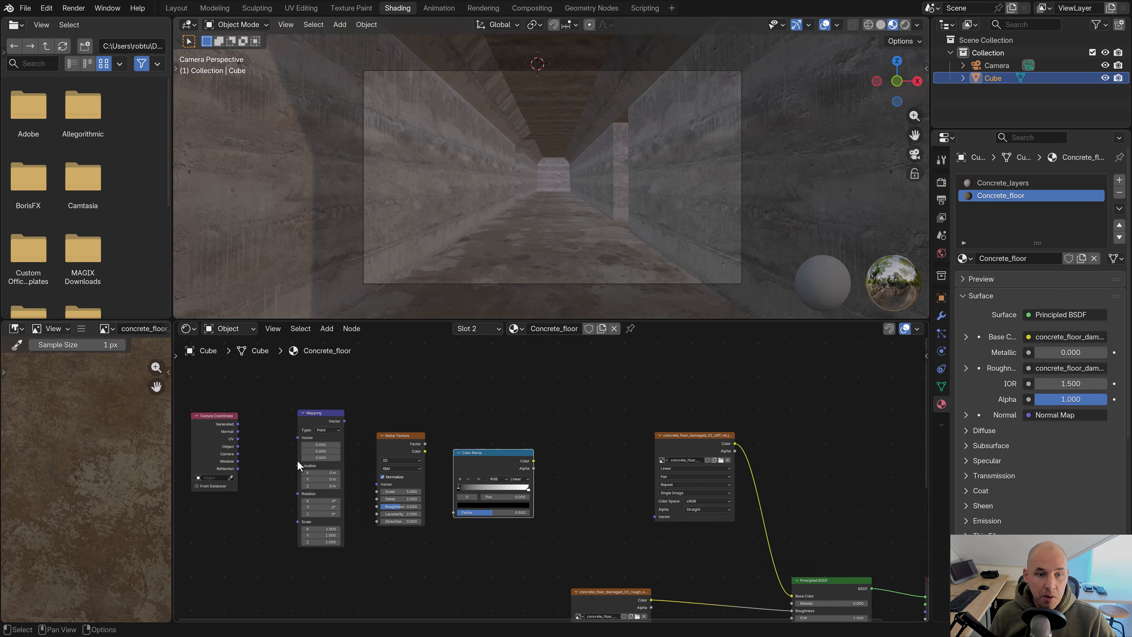
scroll(290, 459, "up", 2)
left_click_drag(310, 423, 457, 492)
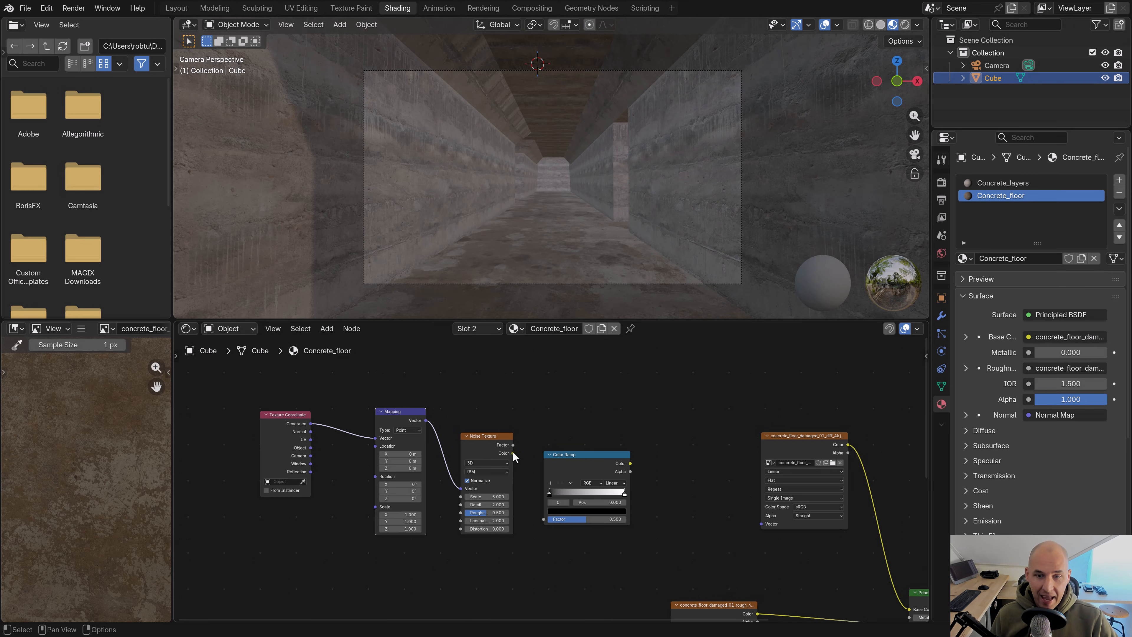
Connect the Noise Texture's Color to the Color Ramp's Factor and move the black stop to about 0.44 and the white stop to about 0.64
left_click_drag(513, 453, 538, 520)
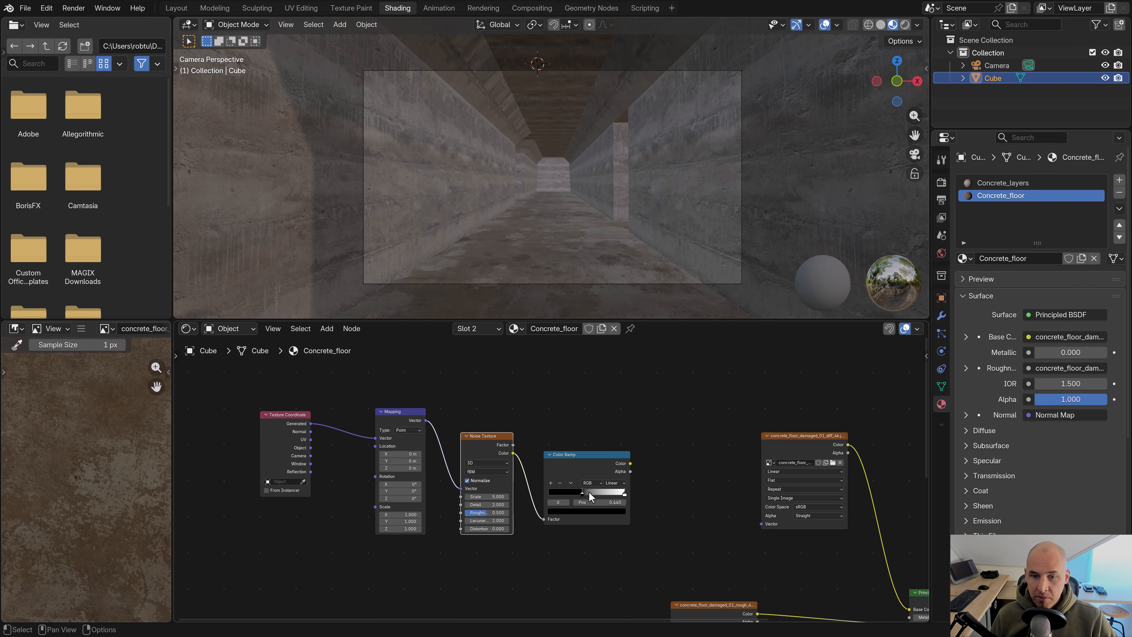
left_click_drag(625, 492, 598, 494)
scroll(682, 489, "down", 2)
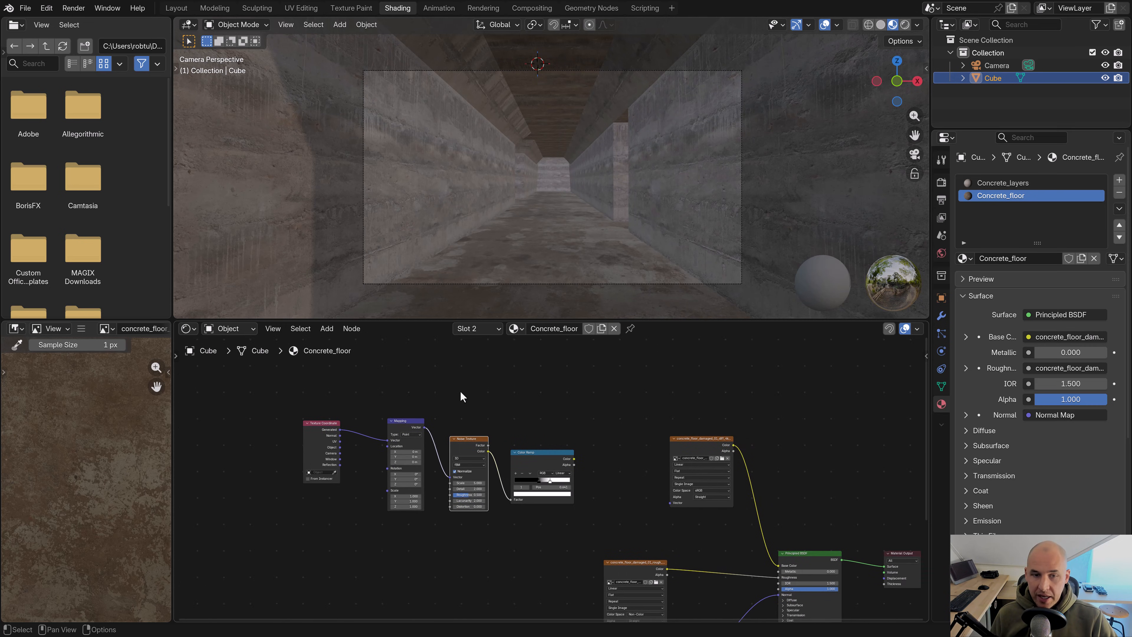
Add a Mix Color node between the Color Ramp and the diffuse image node
left_click(327, 328)
mouse_move(346, 402)
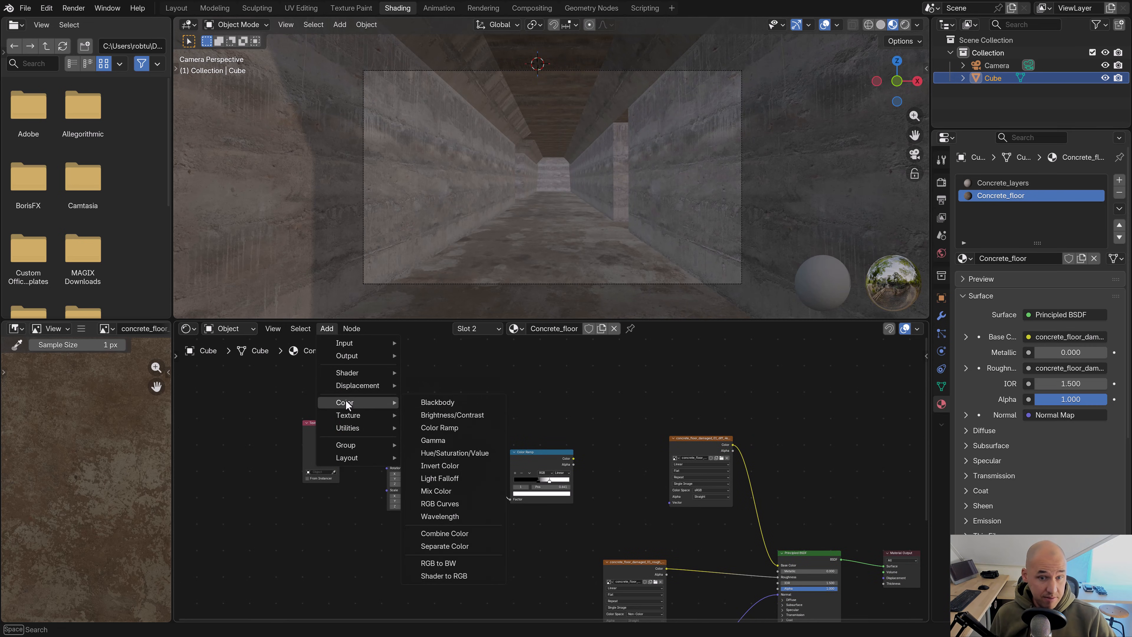
left_click(437, 490)
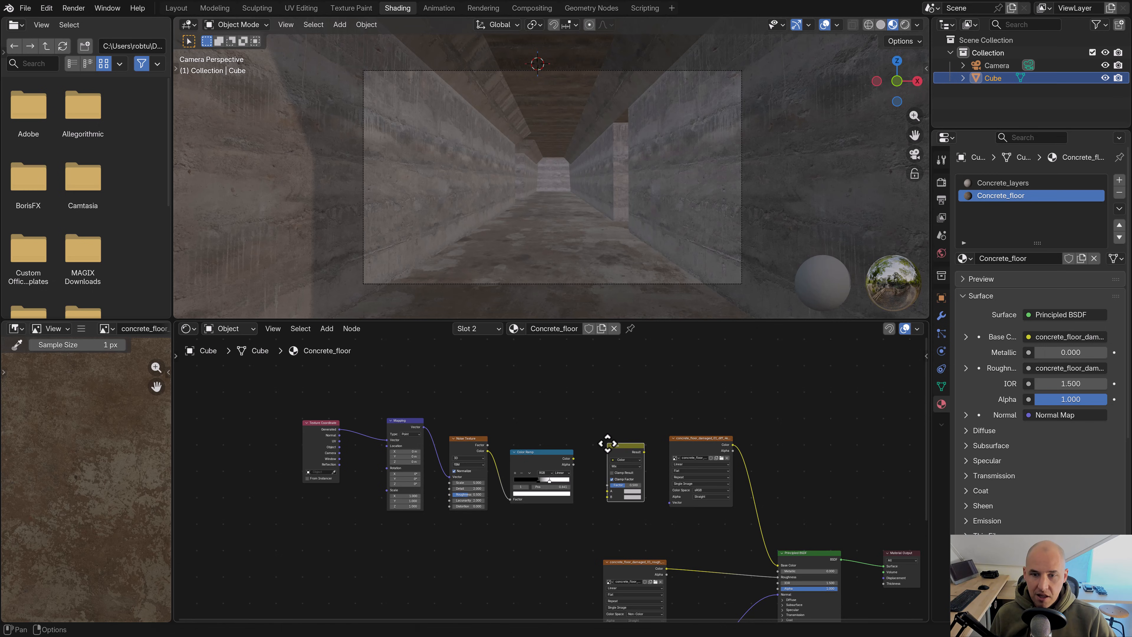
left_click(608, 443)
Connect the Color Ramp's Color output to both the Factor and A inputs of the Mix node
middle_click_drag(580, 454, 499, 432)
scroll(508, 452, "up", 3)
left_click_drag(475, 426, 518, 551)
middle_click_drag(492, 542, 493, 509)
left_click_drag(477, 486, 520, 526)
middle_click_drag(520, 526, 495, 487)
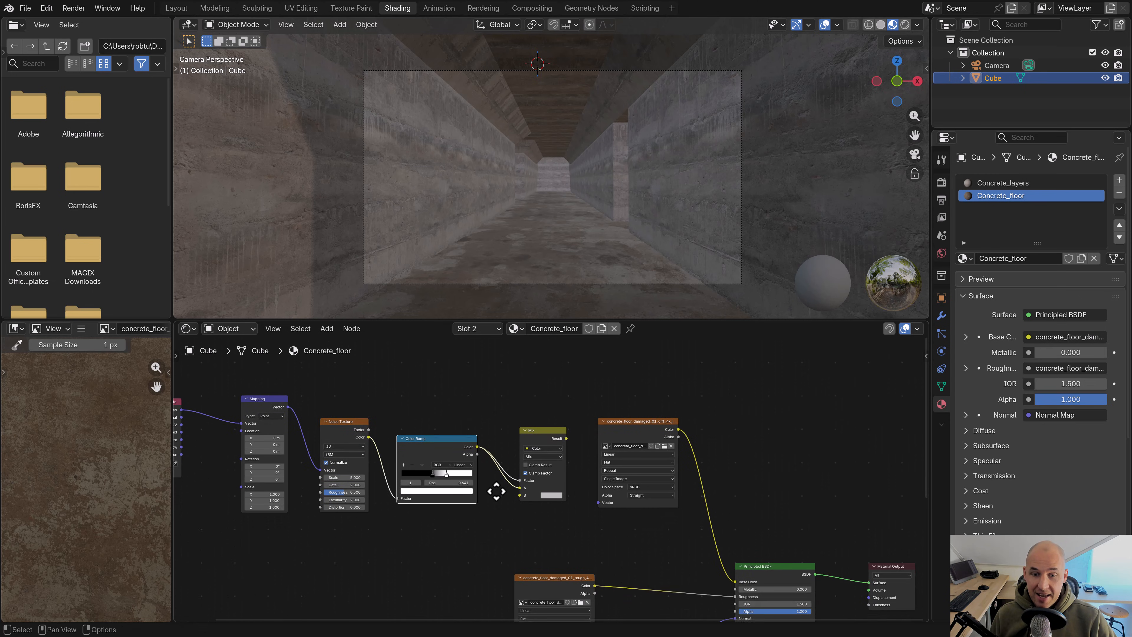
Set the Mix node's B color to black and connect its Result to the Principled BSDF's Metallic
left_click(549, 494)
left_click_drag(599, 425, 600, 430)
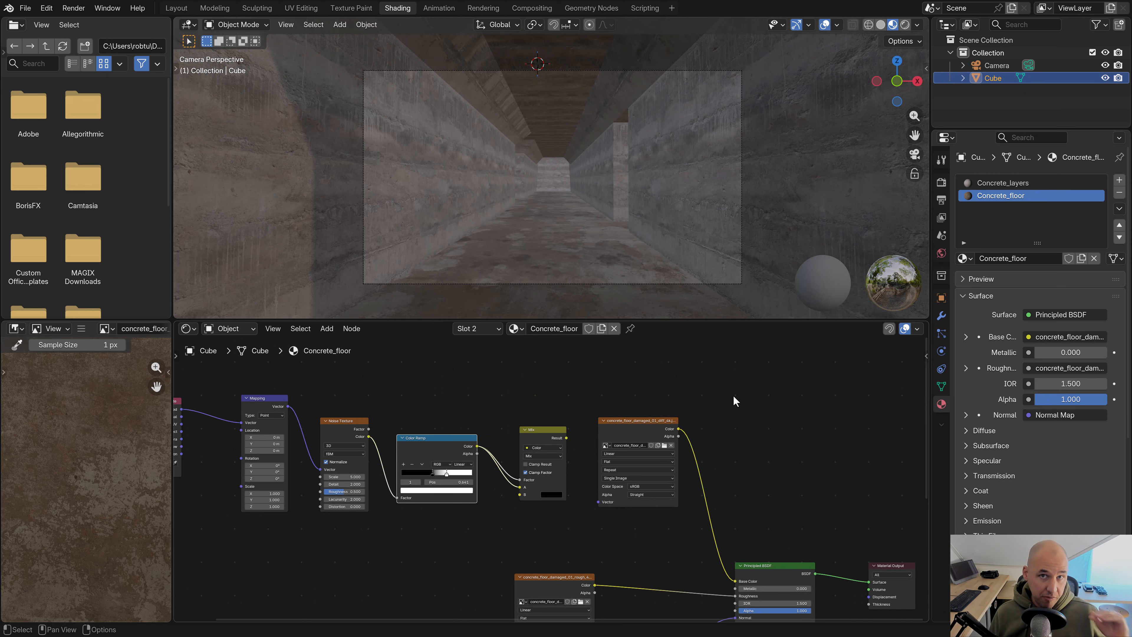
middle_click_drag(547, 548, 528, 522)
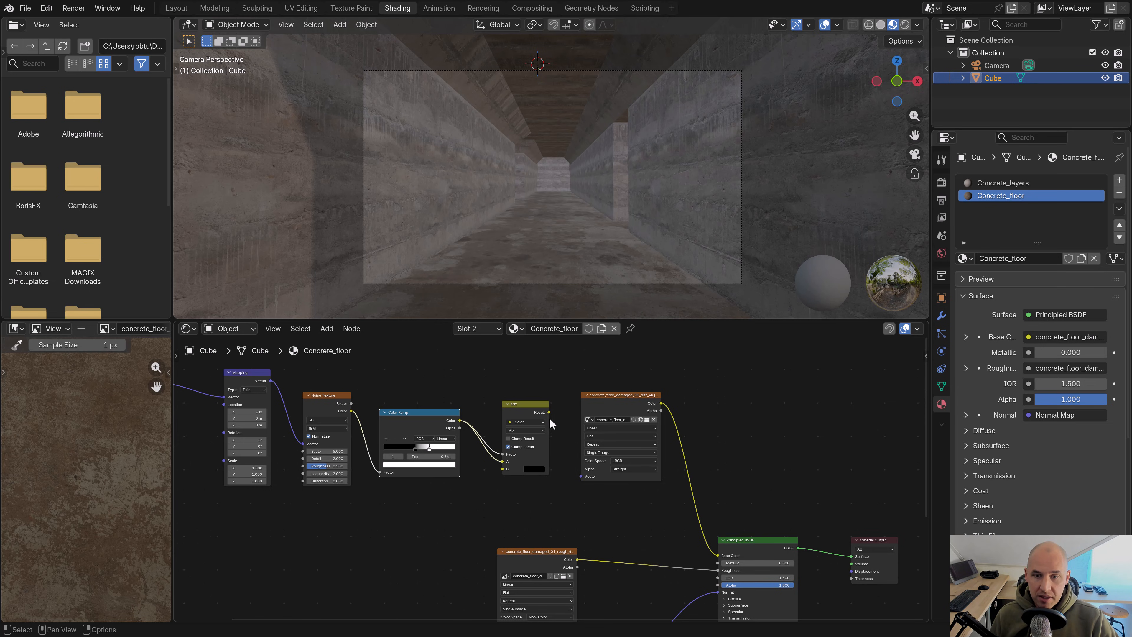
left_click_drag(549, 412, 718, 563)
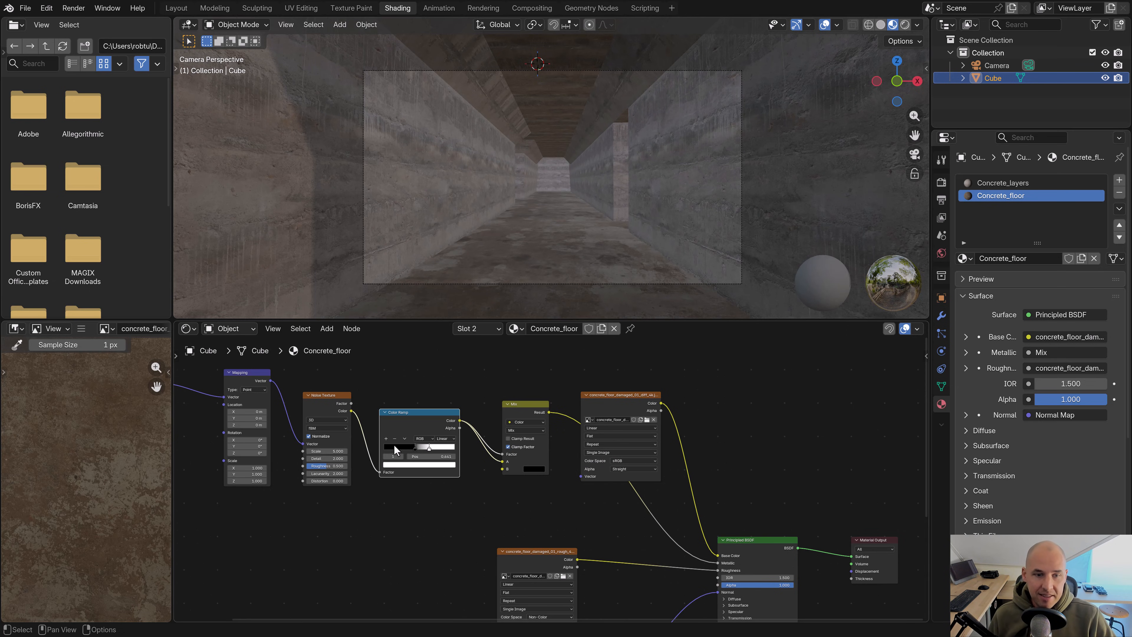
Set the Noise Texture node's Scale to 7 and Detail to 5
middle_click_drag(311, 424, 524, 457)
middle_click_drag(497, 492, 467, 469)
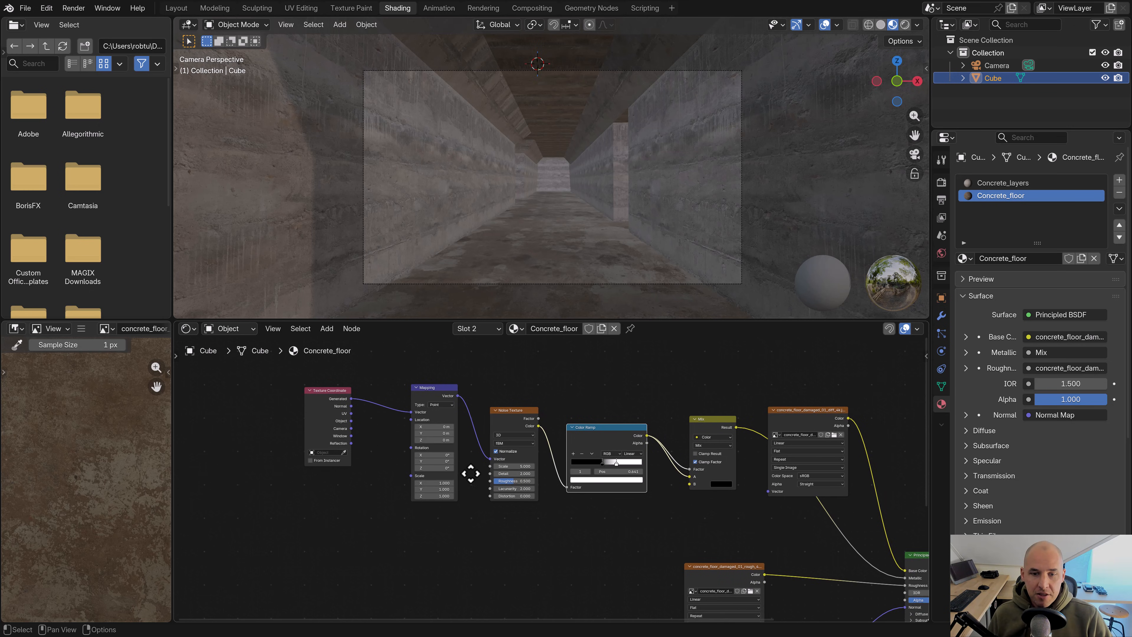
scroll(525, 504, "up", 2)
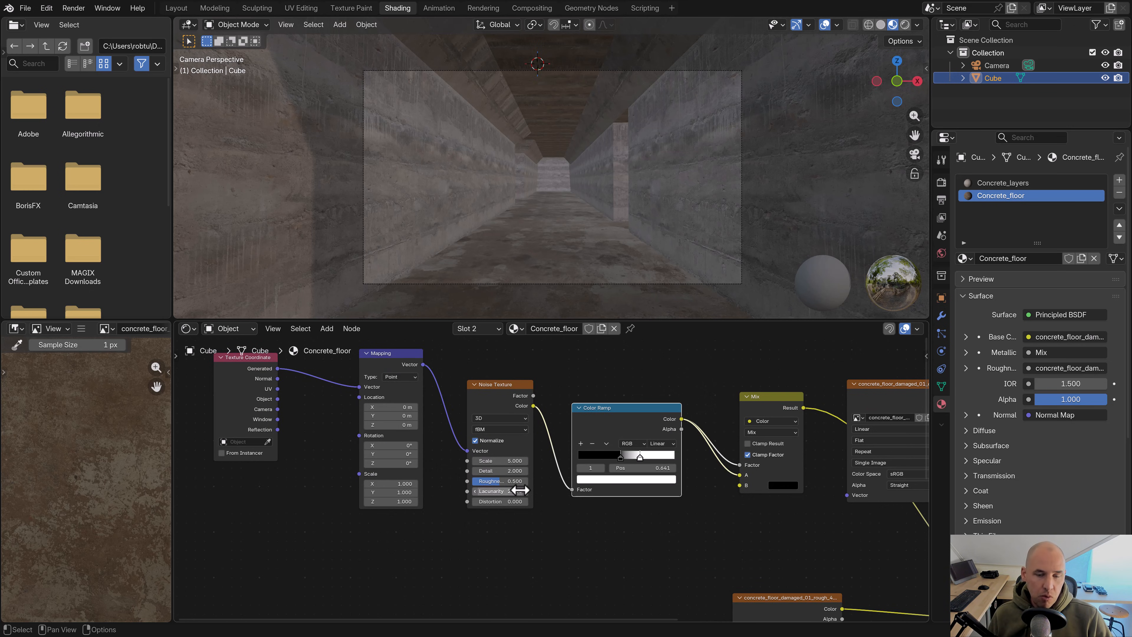
left_click(514, 461)
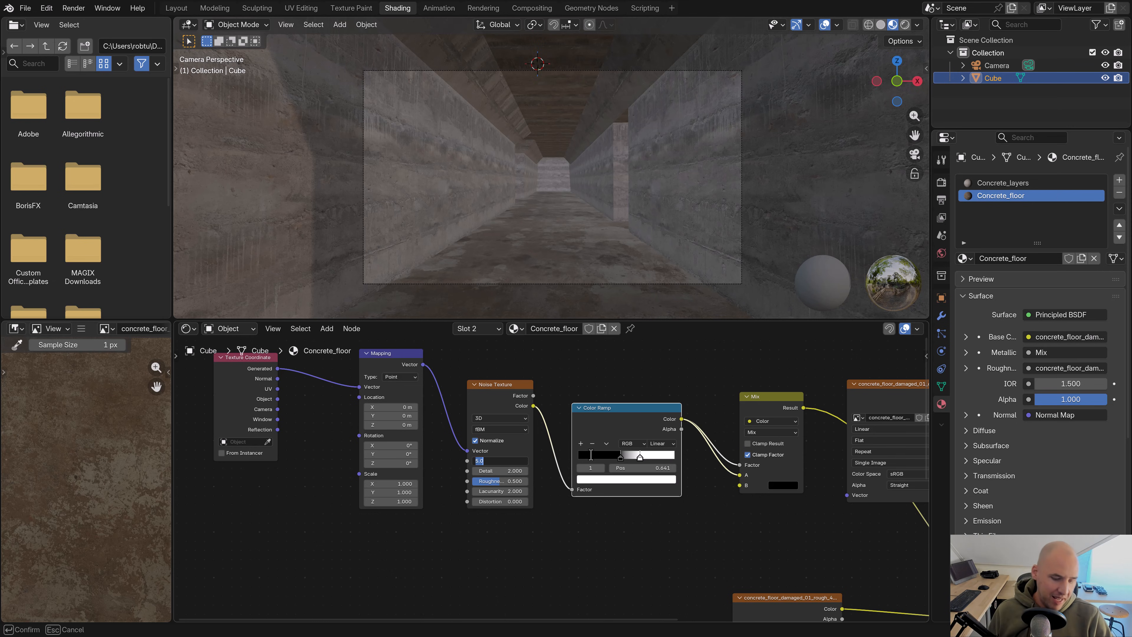
type("7")
key("Return")
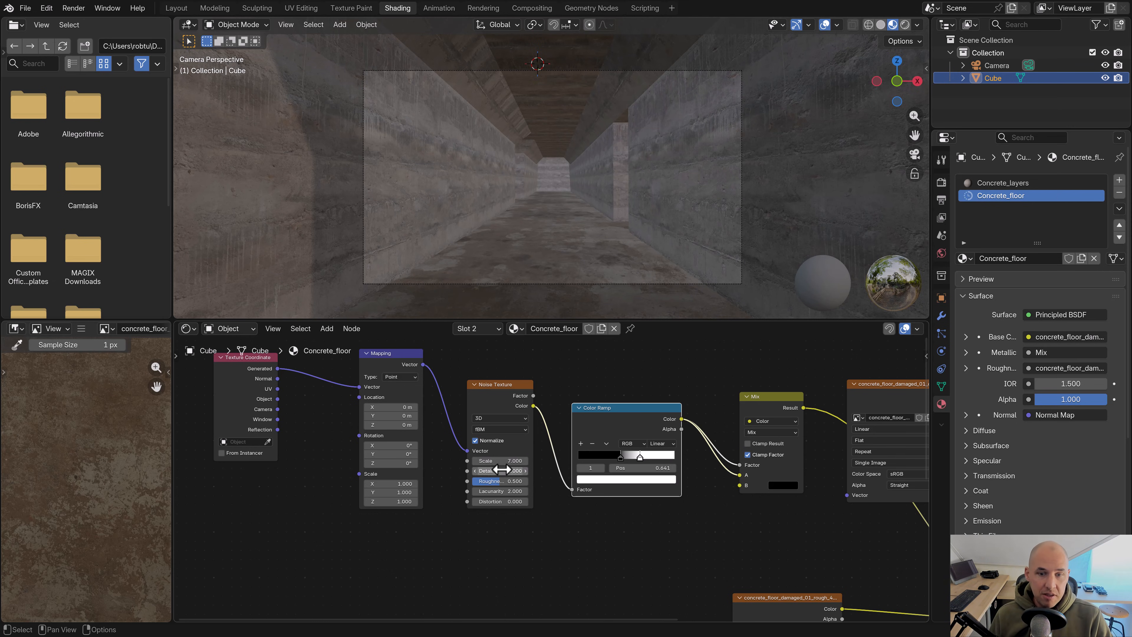
left_click_drag(492, 470, 622, 394)
Move the Color Ramp's white stop to about 0.51 and set the Mapping node's Y location to about -0.07 m
left_click_drag(640, 456, 625, 458)
left_click(620, 457)
left_click(629, 457)
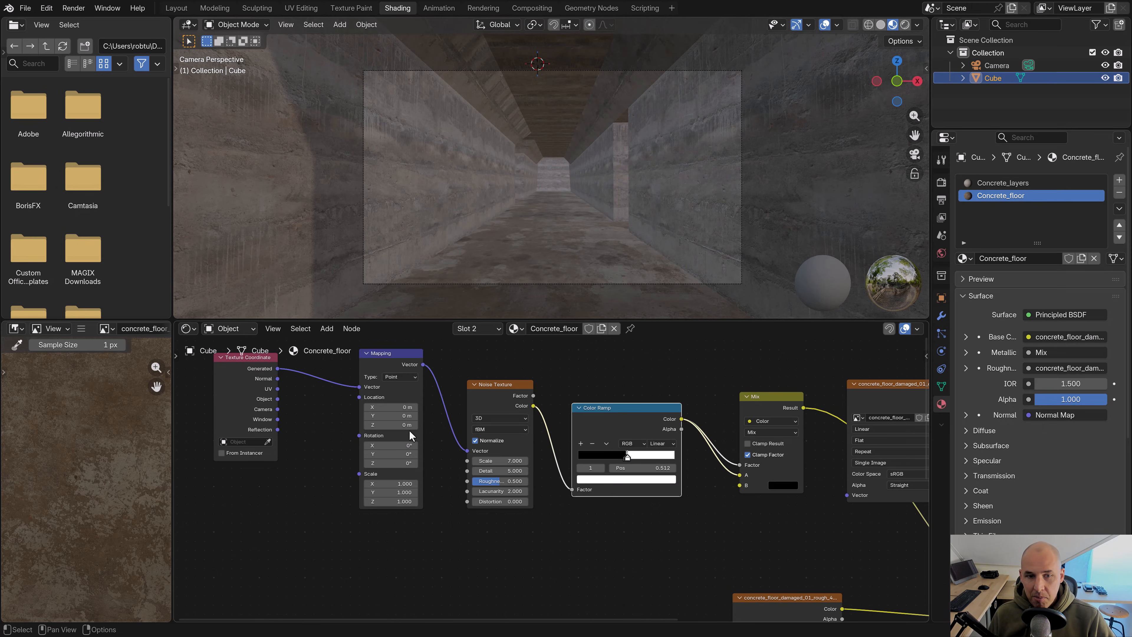
left_click_drag(395, 417, 399, 418)
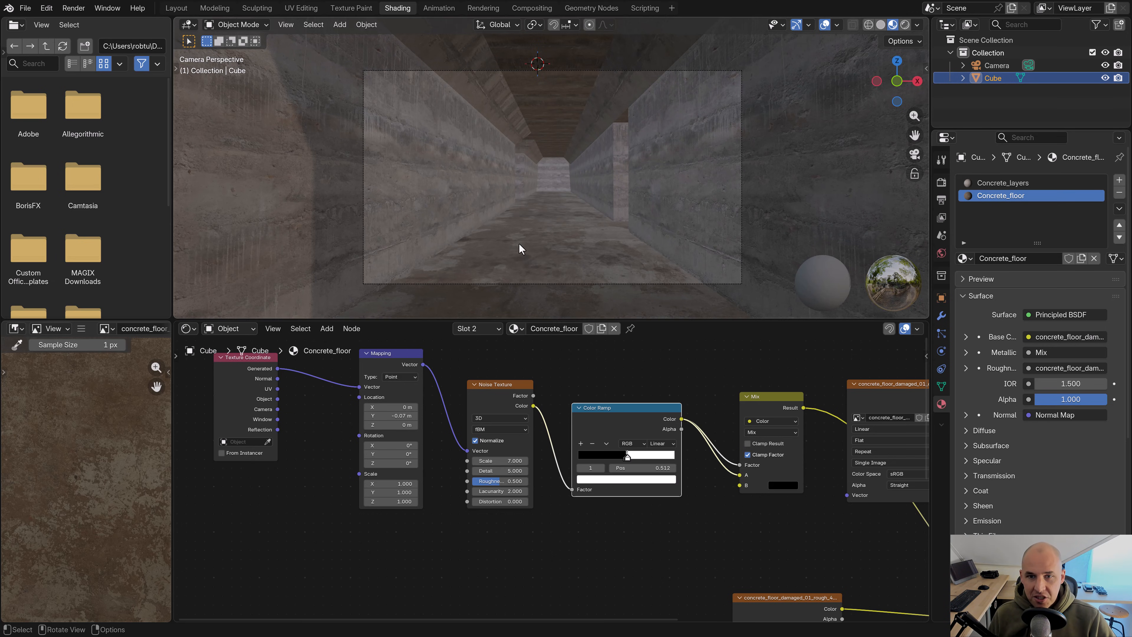
Insert a duplicate of the Mix node between the roughness image and the Principled BSDF, with the Color Ramp's Color driving its Factor
scroll(640, 509, "down", 5)
middle_click_drag(735, 506, 574, 429)
left_click_drag(560, 486, 502, 462)
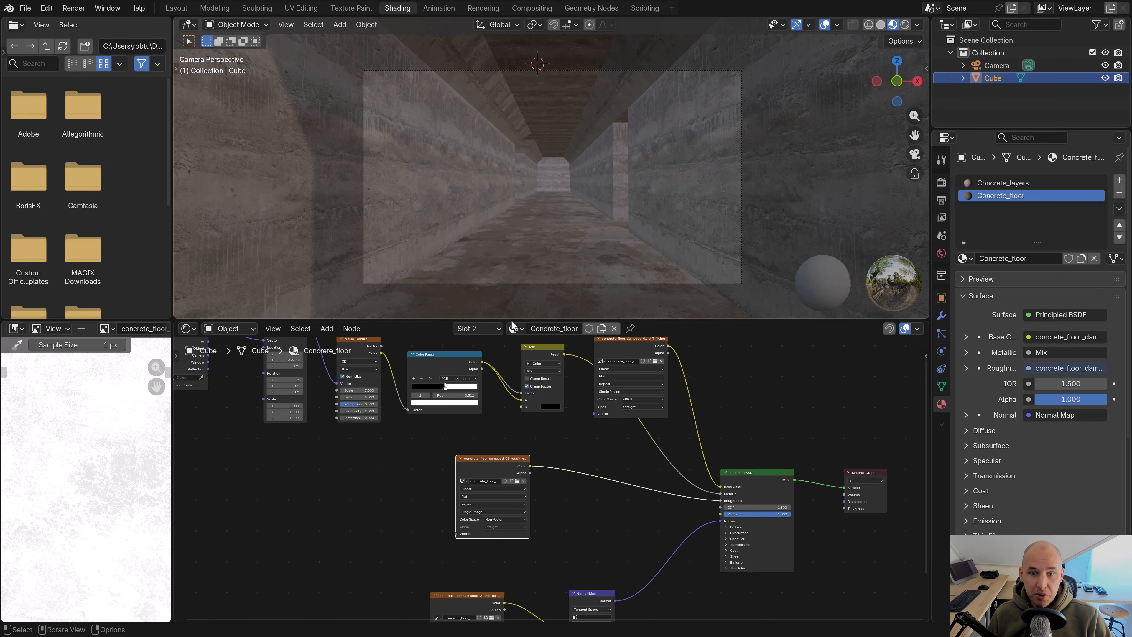
left_click(544, 352)
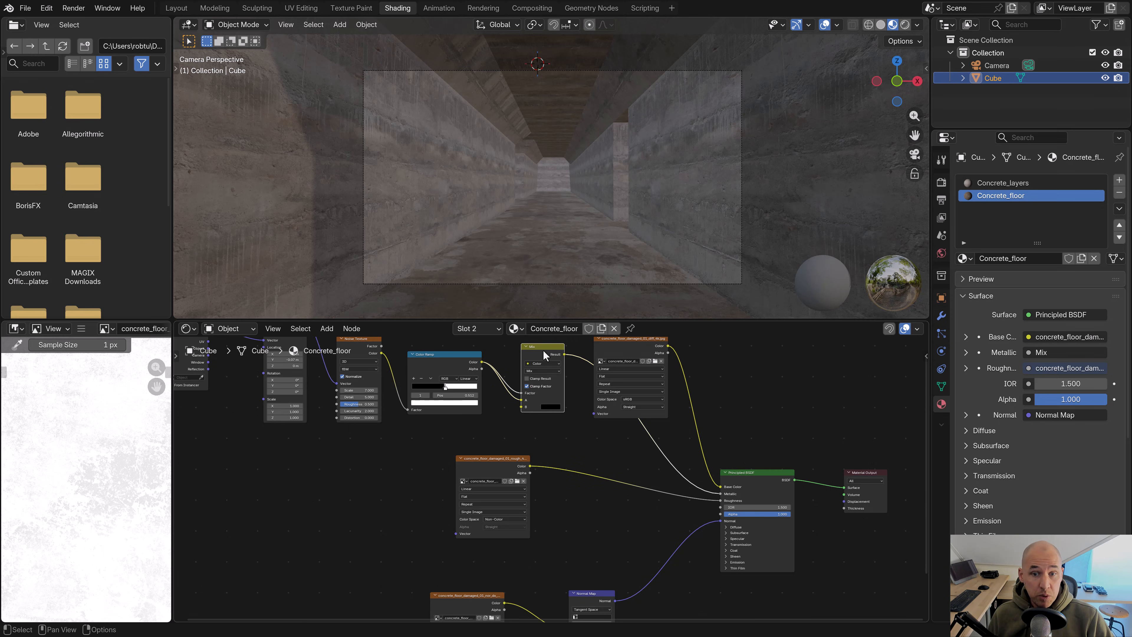
key("shift+d")
left_click(599, 459)
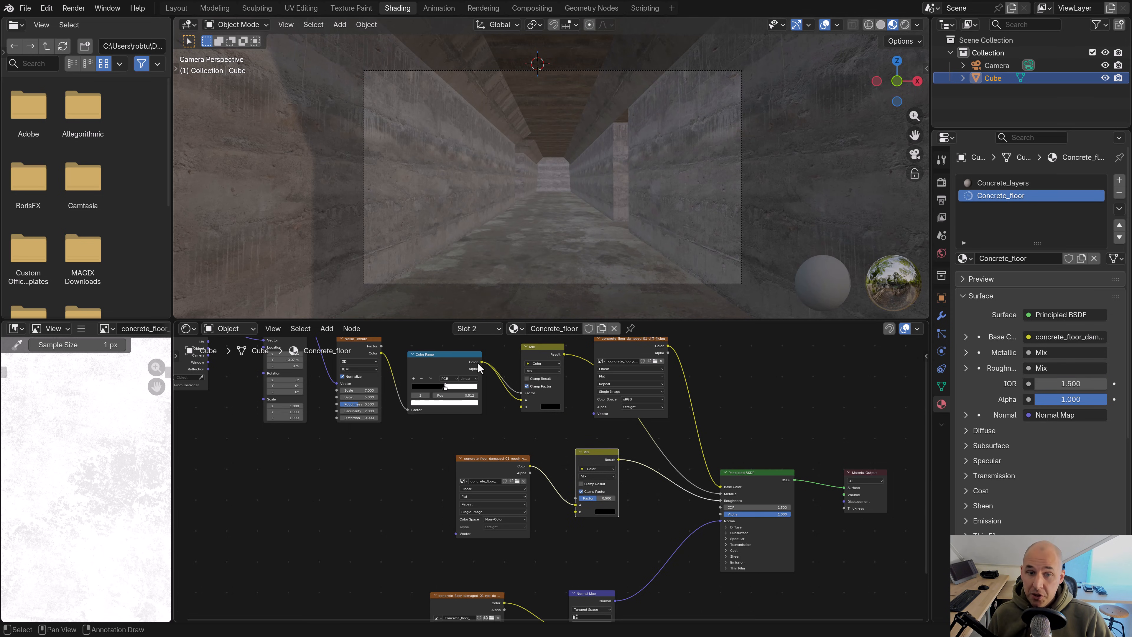
left_click_drag(480, 362, 580, 504)
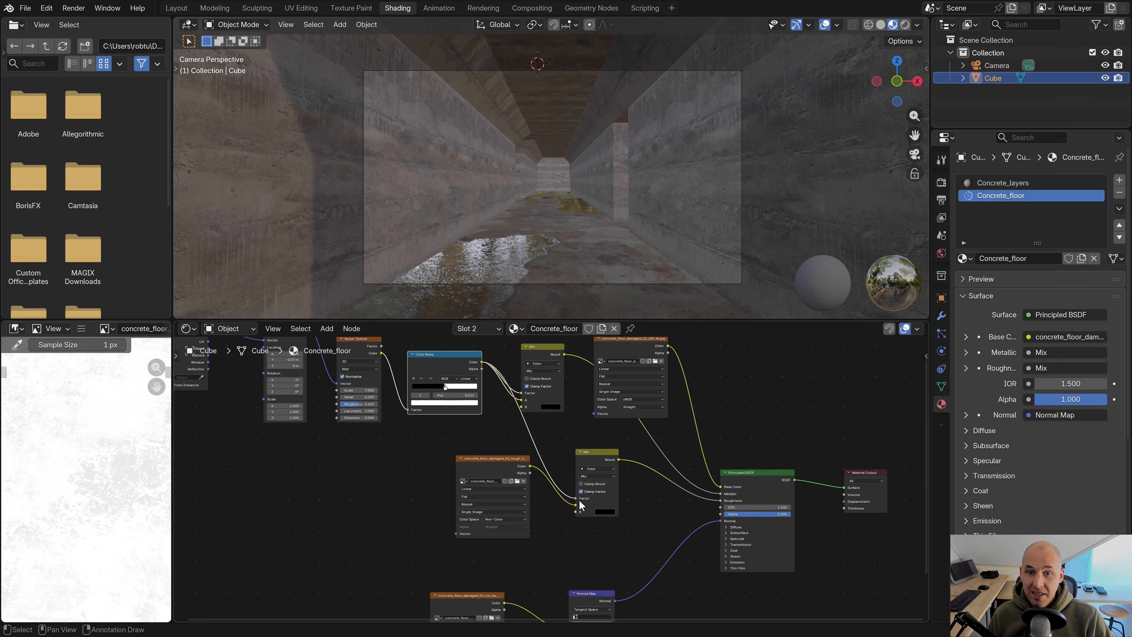
Move the Color Ramp's black stop to about 0.518 and inspect the wet patches on the floor up close
scroll(548, 377, "up", 2)
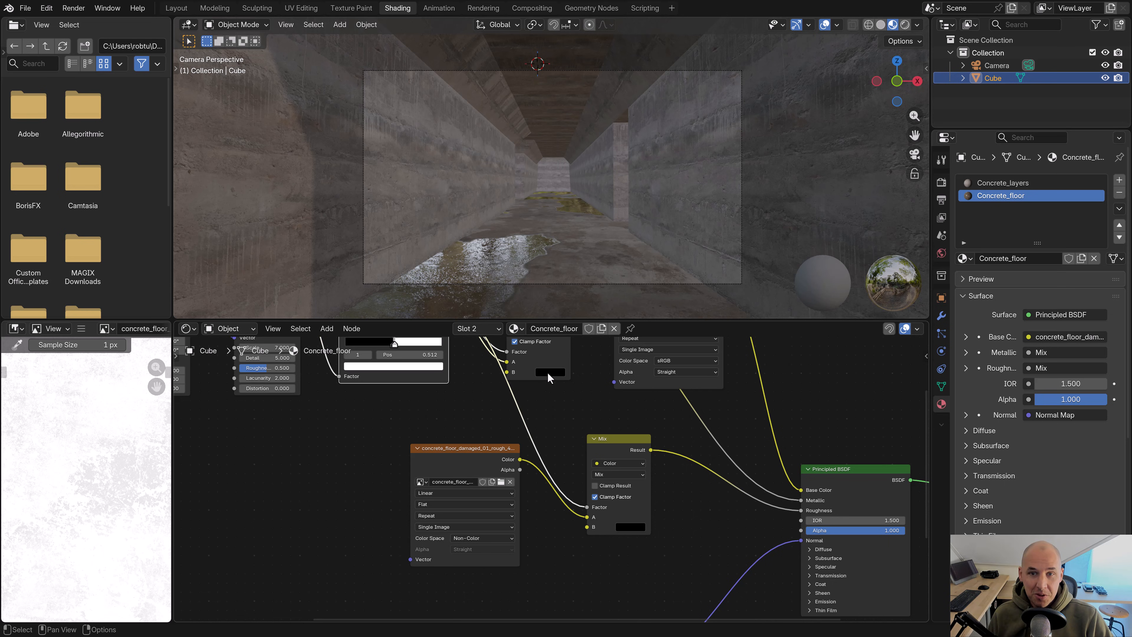
middle_click_drag(453, 411, 532, 498)
scroll(471, 460, "up", 4)
mouse_move(448, 419)
left_mouse_down()
mouse_move(467, 420)
mouse_move(443, 419)
left_mouse_up()
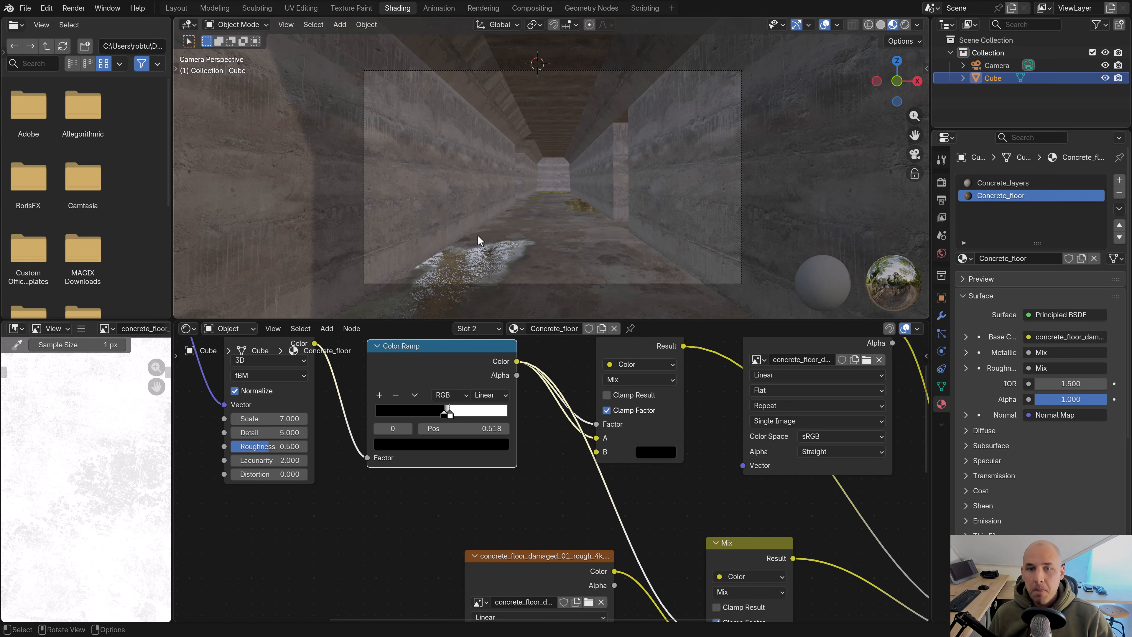
scroll(515, 245, "up", 3)
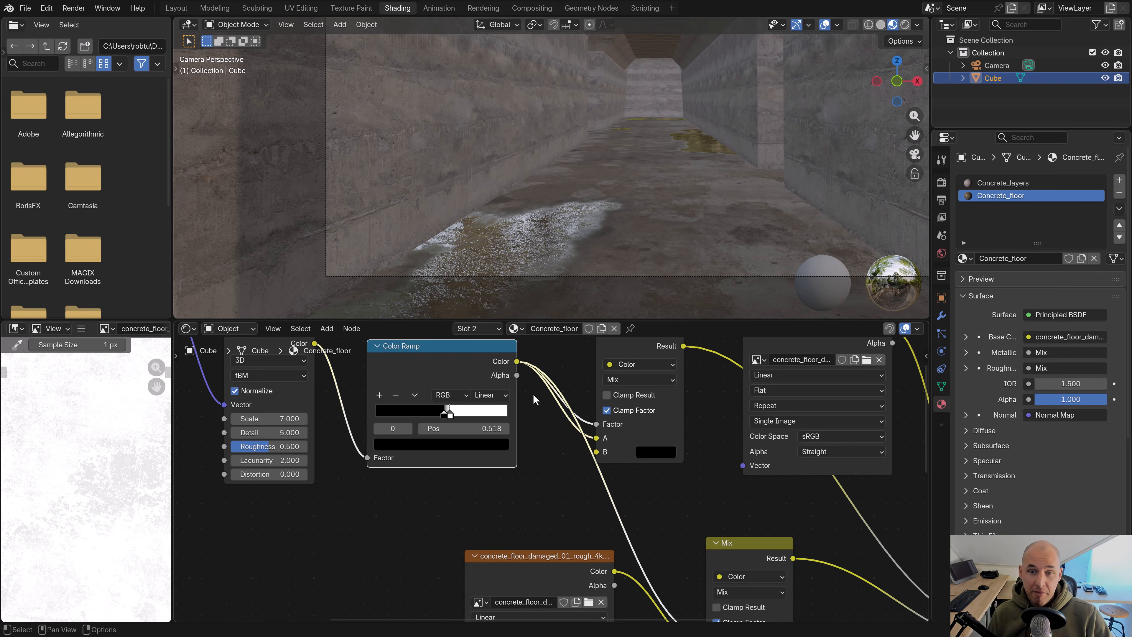
Make room beside the normal image node and insert a duplicate of the Mix node between it and the Normal Map node
scroll(542, 453, "down", 1)
scroll(551, 403, "down", 3)
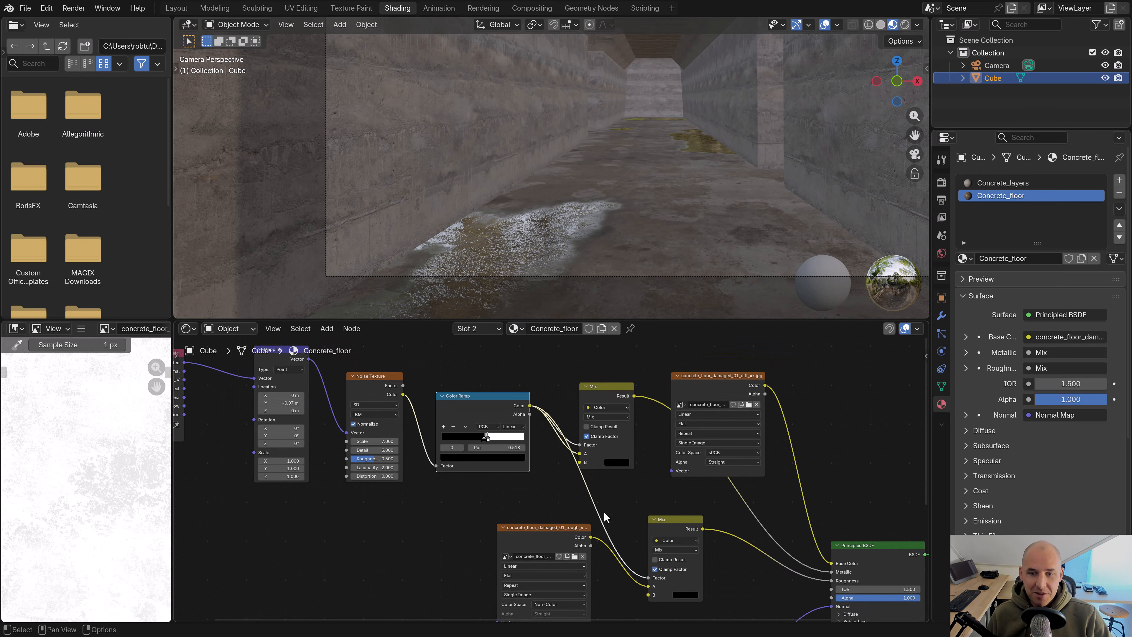
middle_click_drag(604, 516, 515, 310)
left_click_drag(456, 511, 328, 512)
scroll(541, 482, "down", 3)
left_click(574, 379)
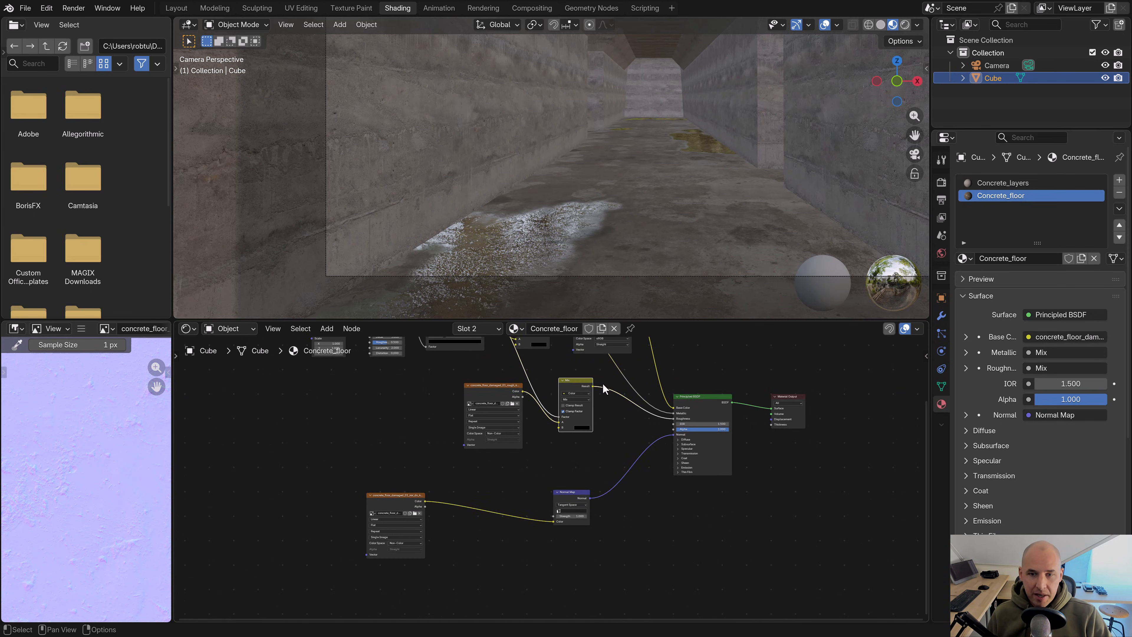
key("shift+d")
left_click(525, 493)
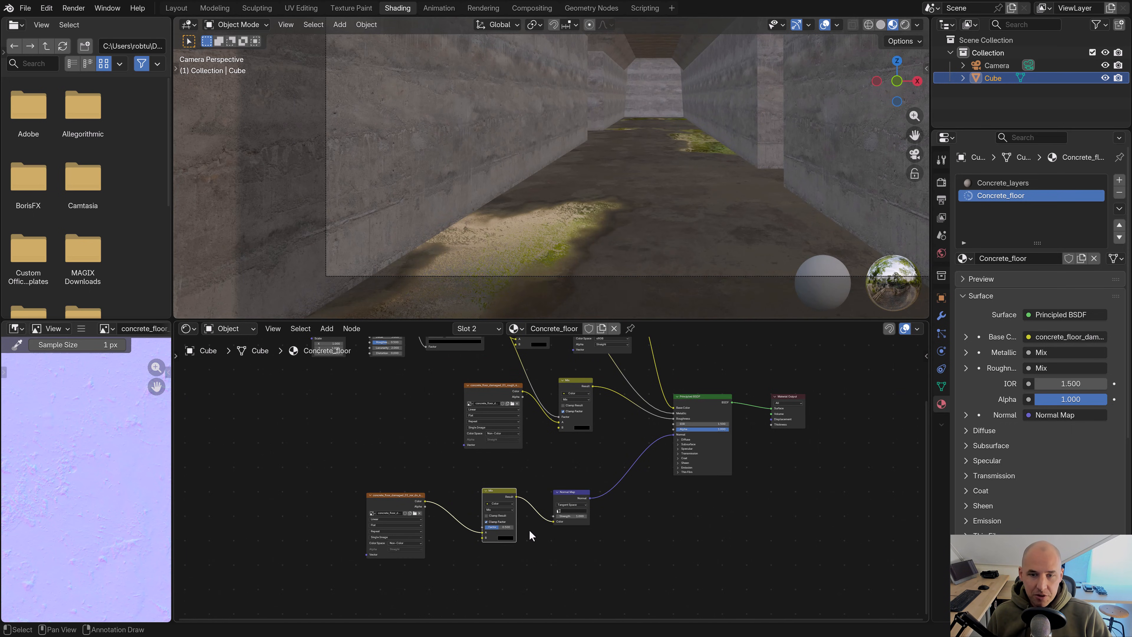
Duplicate the floor's normal image node below the original and load water.jpg from the water texture folder into the copy
middle_click_drag(549, 543, 587, 517)
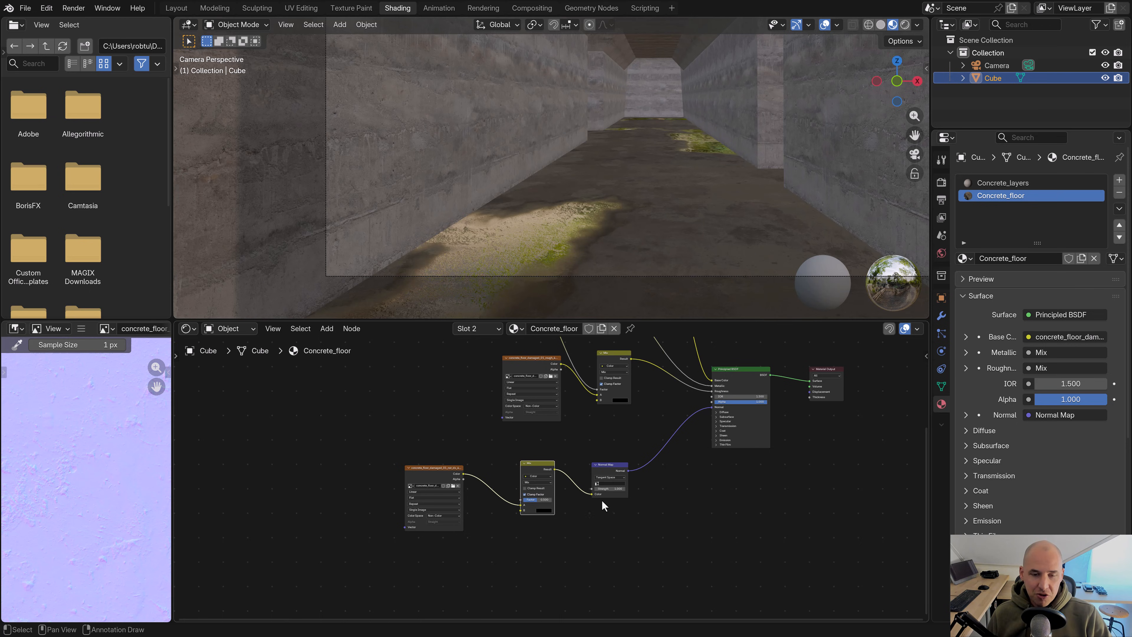
scroll(562, 499, "up", 2)
left_click(430, 439)
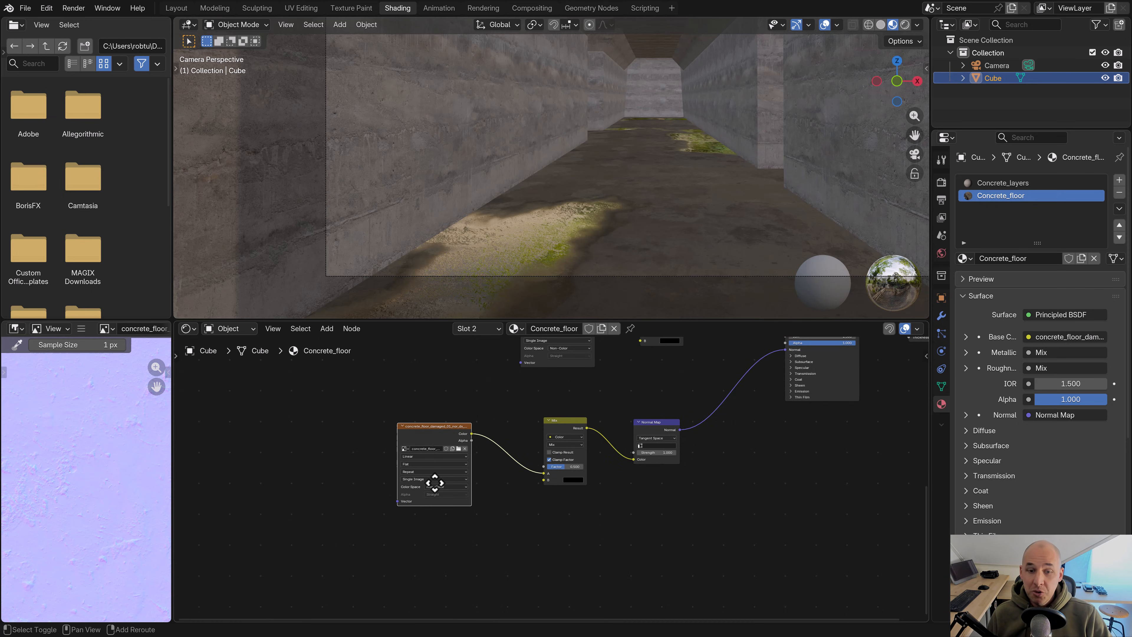
key("shift+d")
left_click(437, 526)
left_click(459, 543)
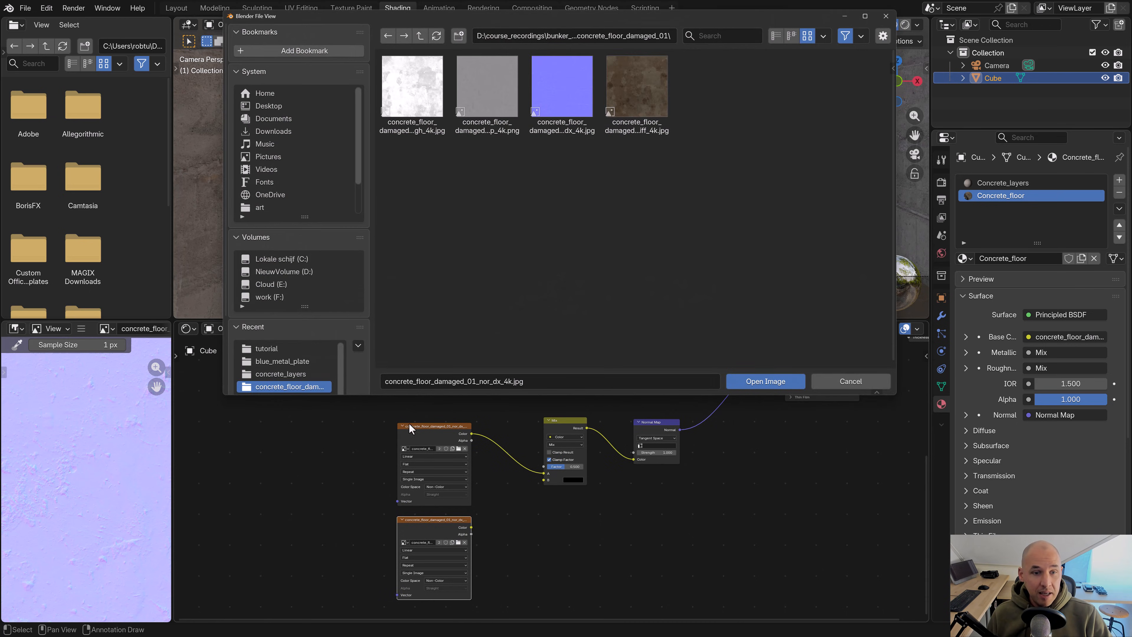
left_click(284, 375)
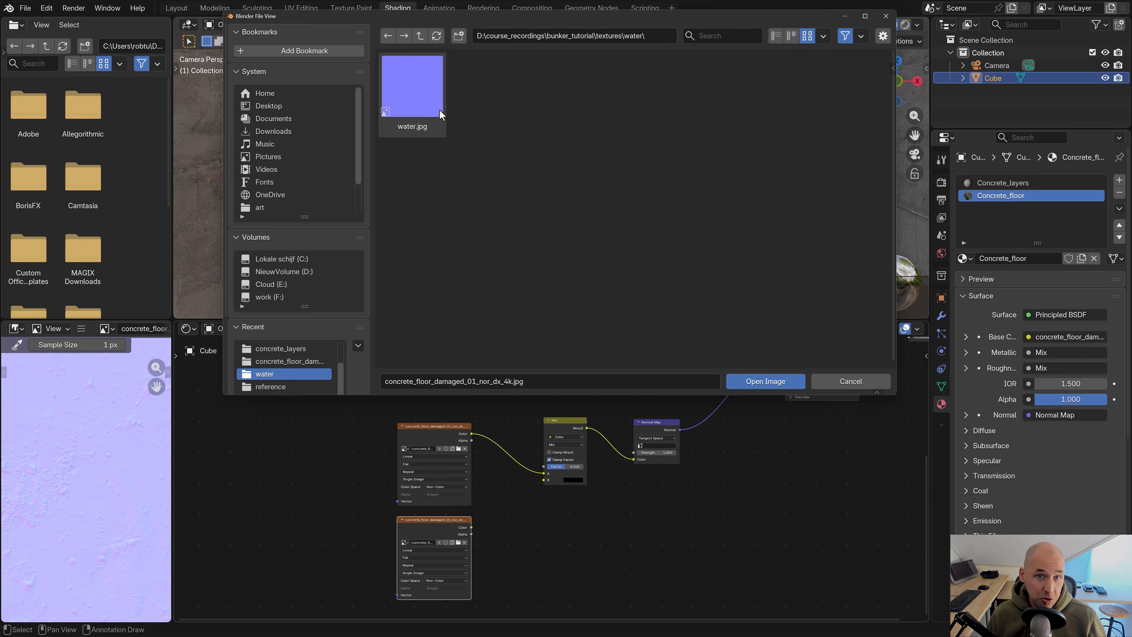
double_click(430, 106)
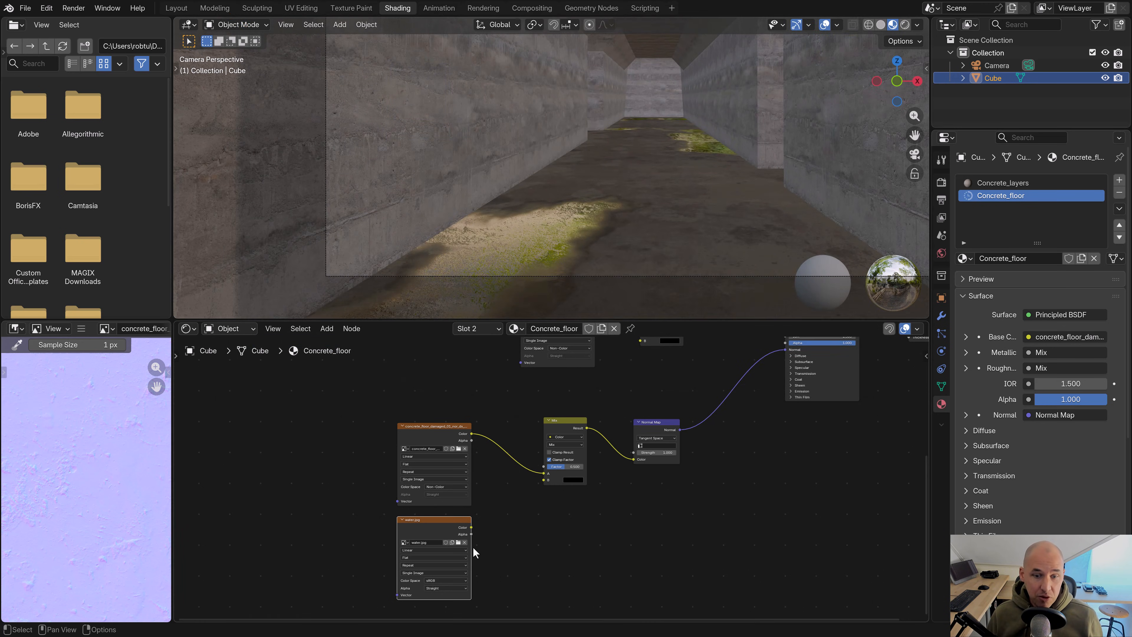
Set the water.jpg node's color space to Non-Color and connect its Color to the normal Mix node's B input
left_click(445, 580)
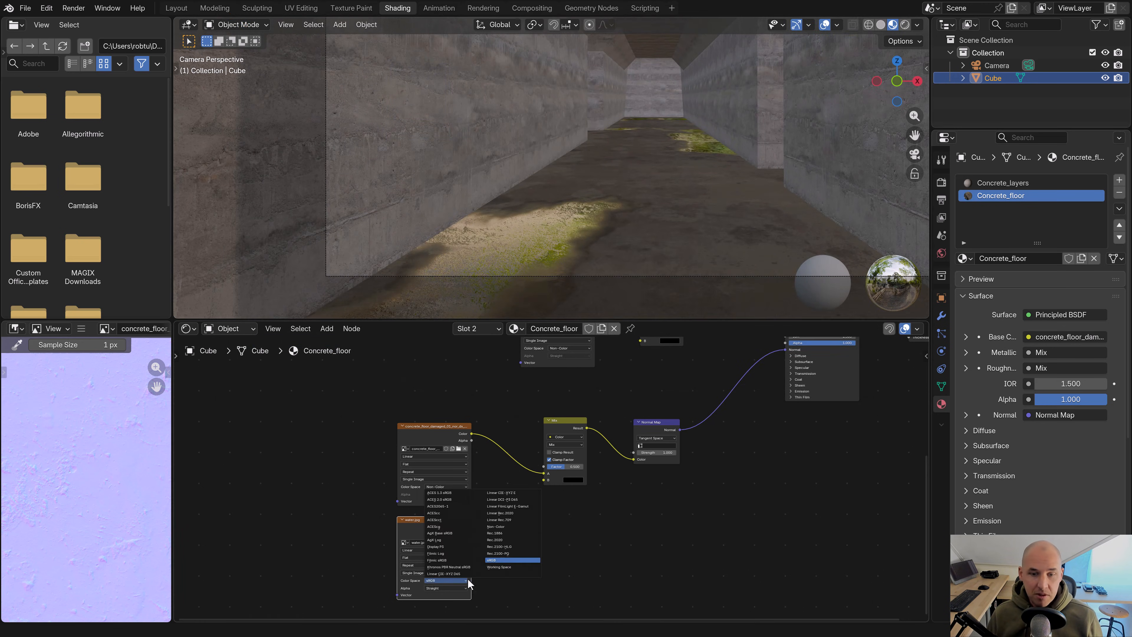
left_click(498, 526)
left_click_drag(471, 527, 548, 486)
Connect the Color Ramp's Color output to the Factor of the Mix node that feeds the Normal Map
scroll(558, 468, "down", 3)
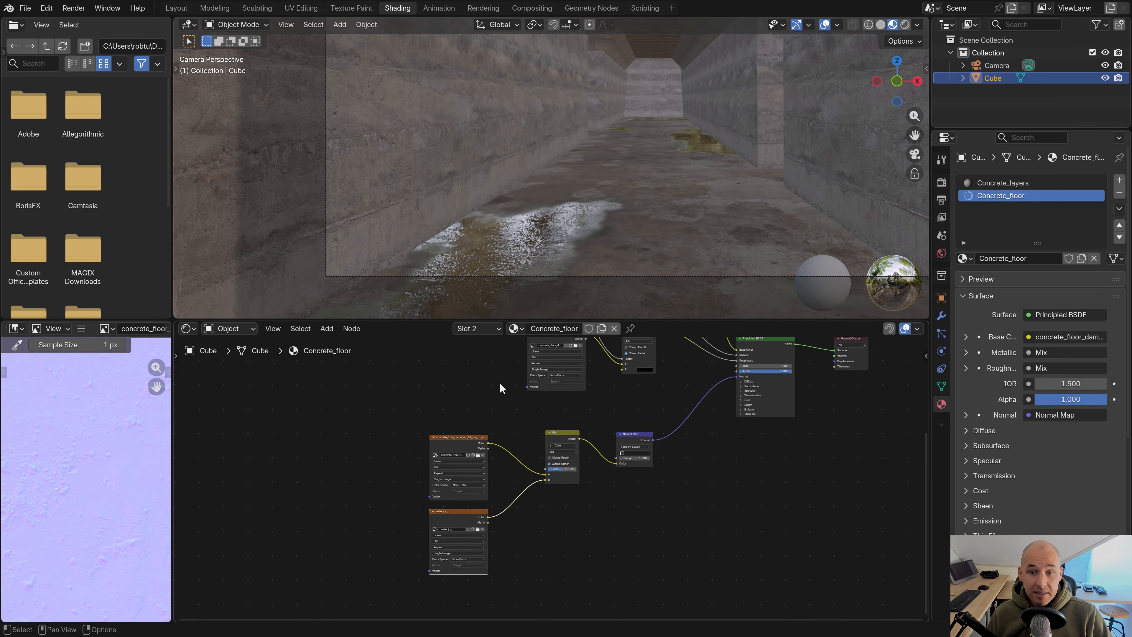
middle_click_drag(499, 382, 496, 522)
left_click_drag(545, 389, 543, 521)
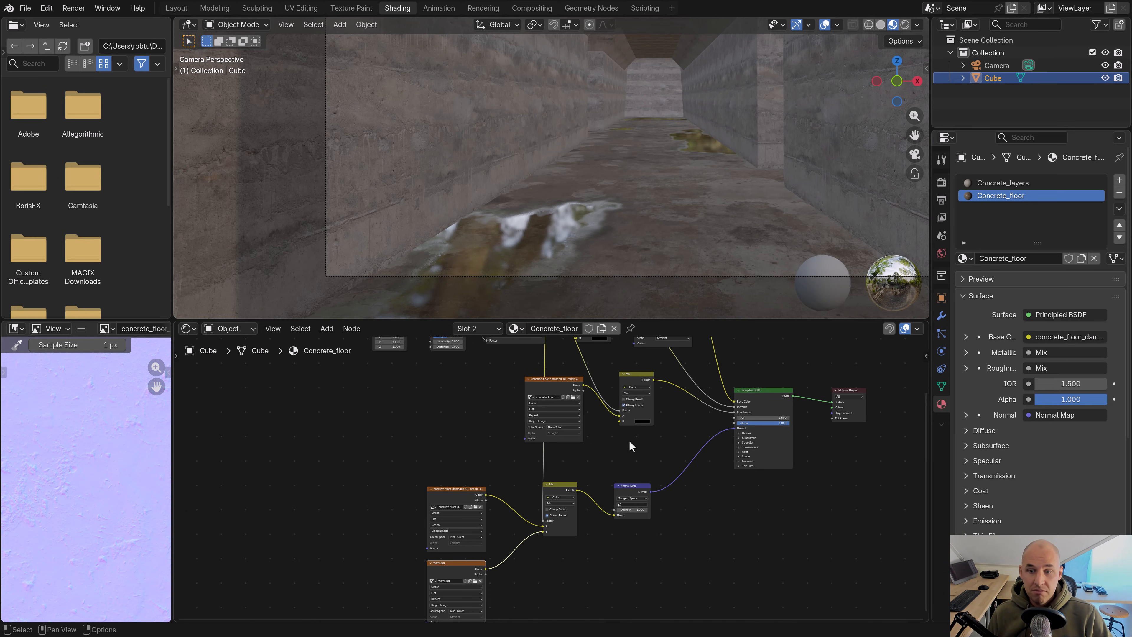
Set the Mapping node's Y location to about -0.15 m to shift the puddles
middle_click_drag(632, 442, 622, 579)
scroll(463, 506, "up", 4)
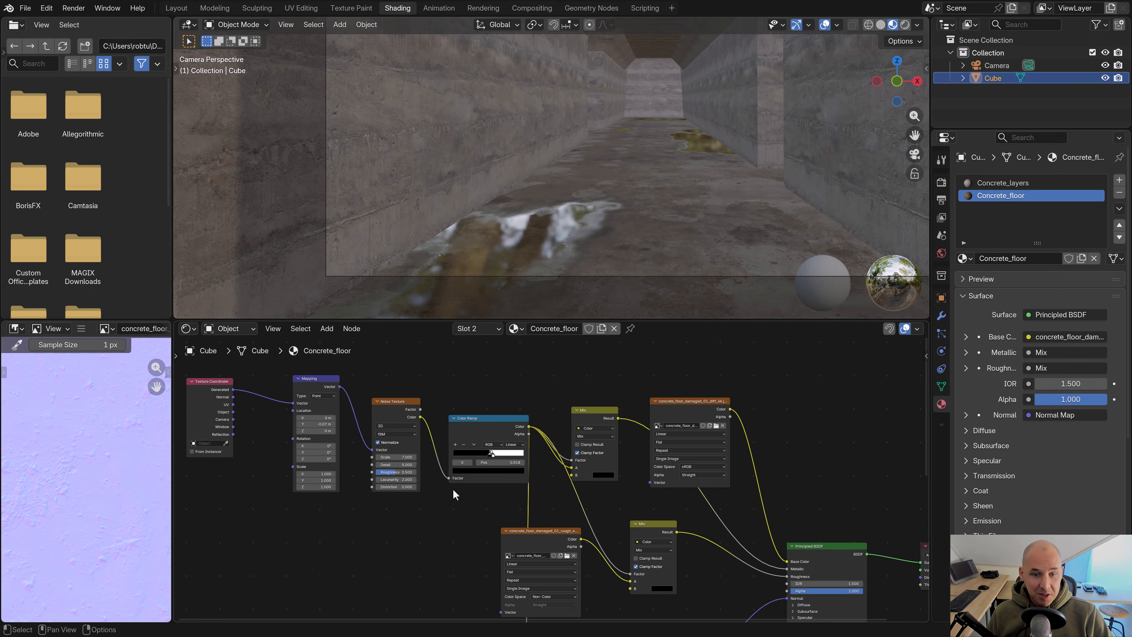
left_click_drag(316, 423, 296, 423)
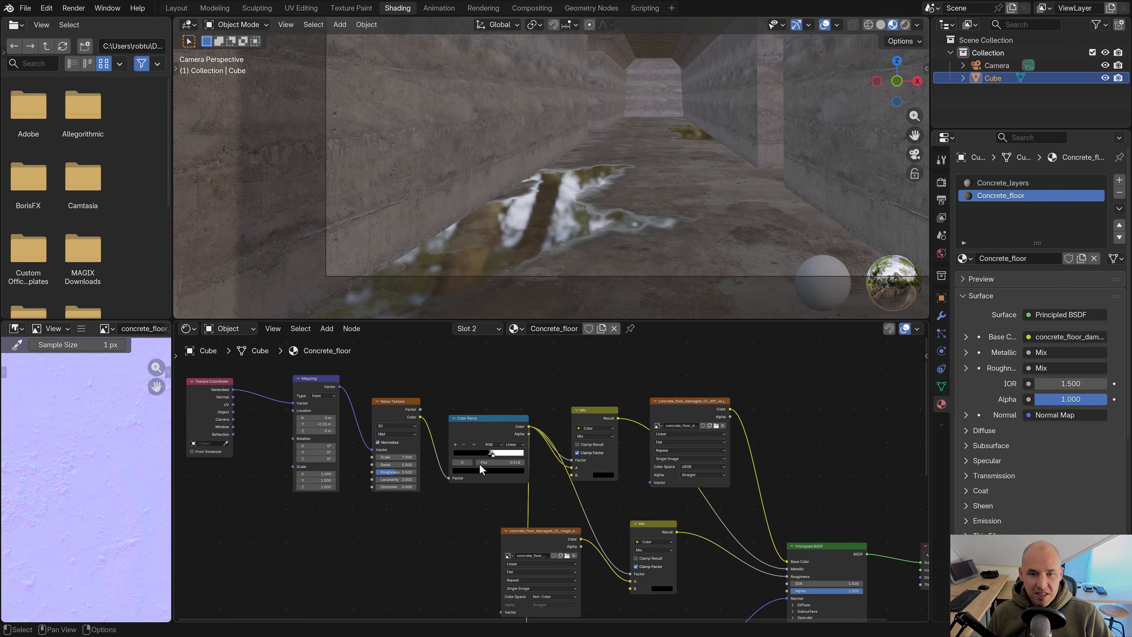
Fine-tune the Color Ramp's white and black stops, placing the black stop at about 0.535
left_click(495, 456)
key("g")
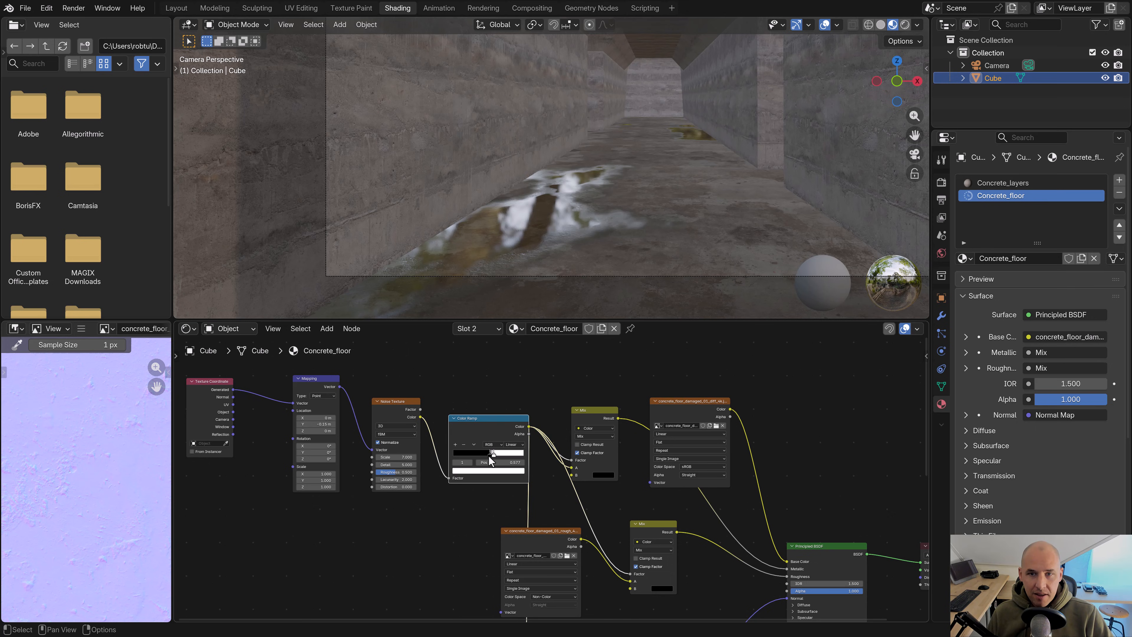
left_click_drag(493, 456, 491, 456)
left_click_drag(489, 454, 490, 455)
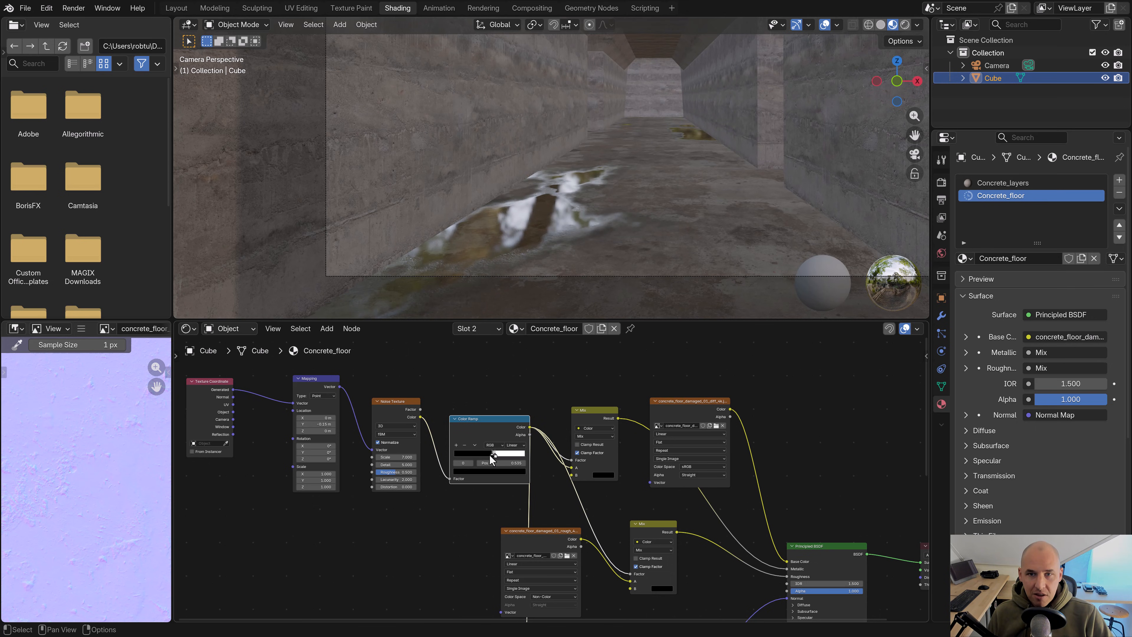
Set the Mapping node's X location to about -0.13 m and check the puddles in the wider camera view
left_click_drag(316, 417, 311, 417)
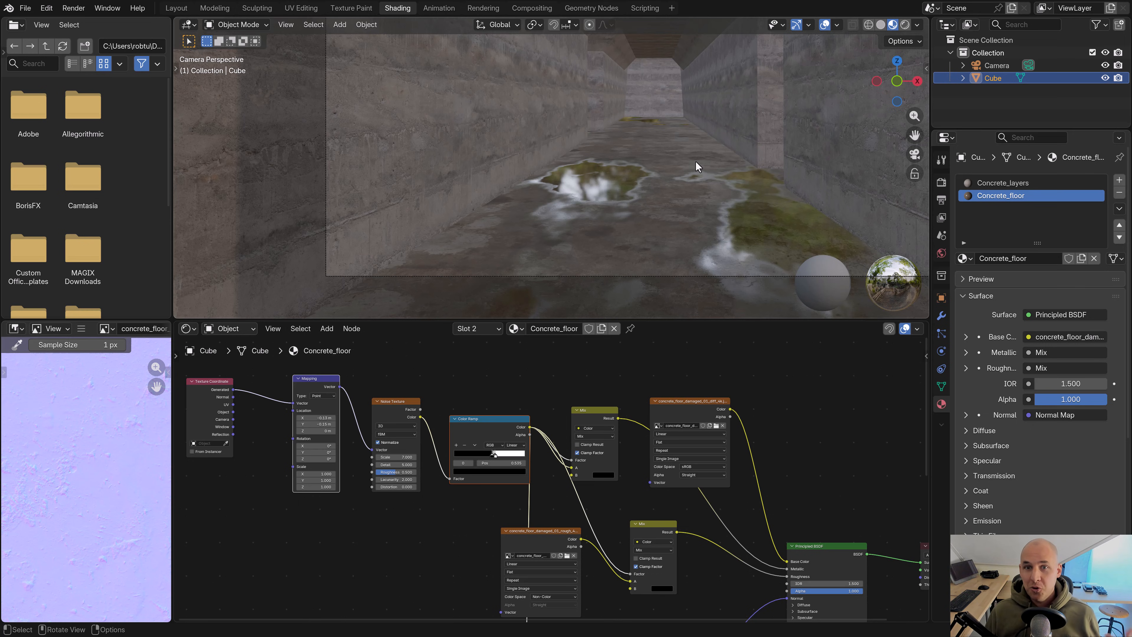
scroll(705, 152, "down", 2)
middle_click_drag(705, 153, 677, 203, "shift")
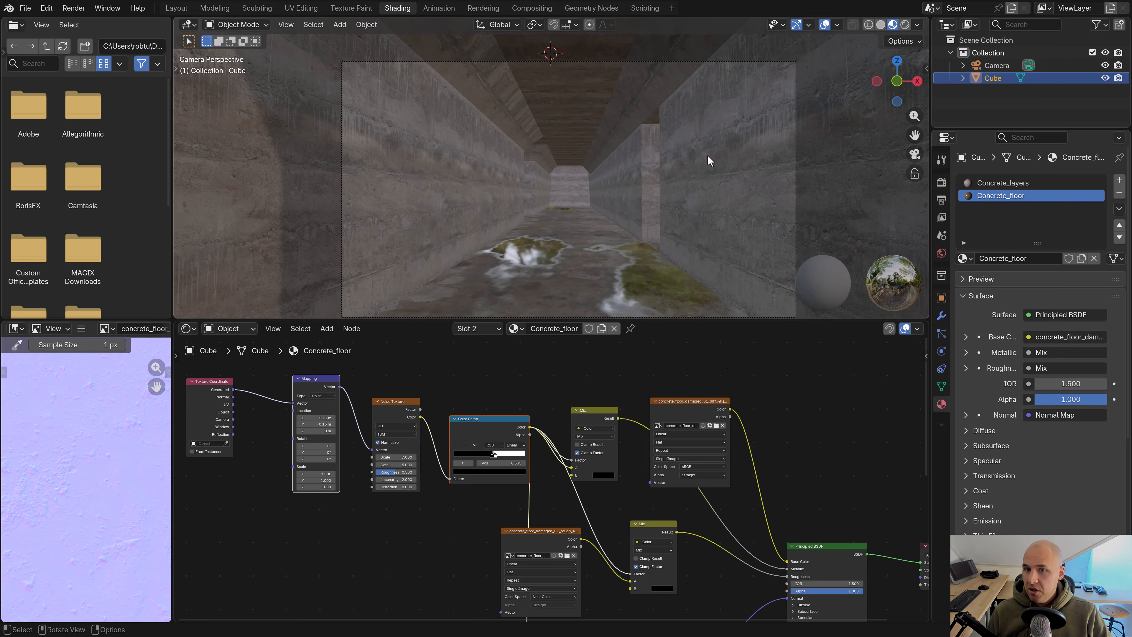
Try a different Roughness on the Noise Texture node and undo the change
scroll(476, 440, "up", 3)
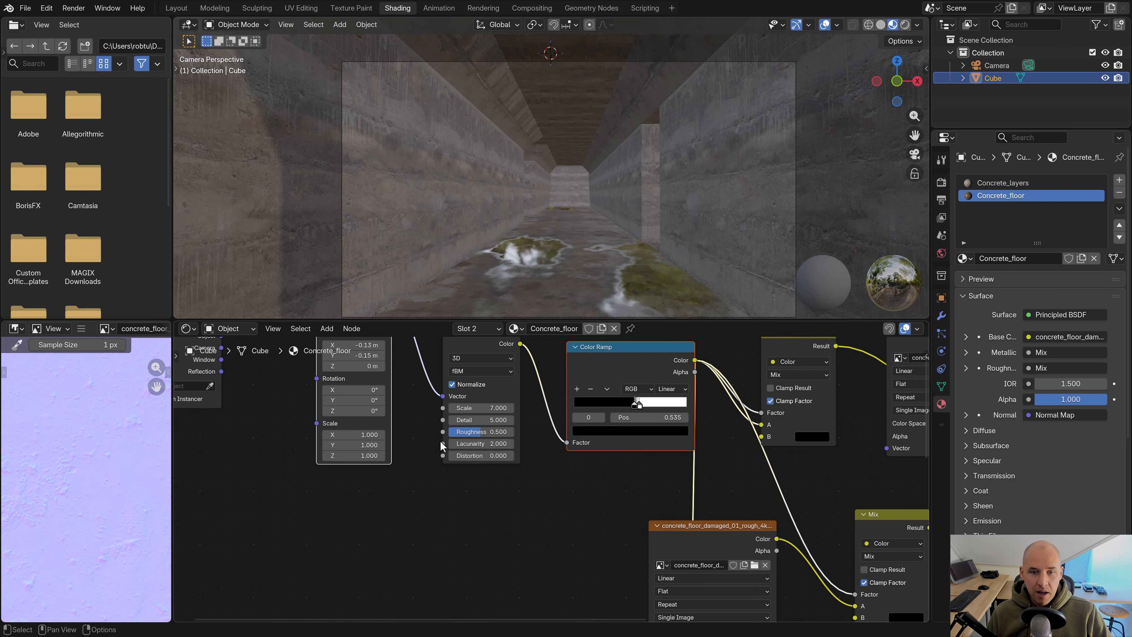
mouse_move(474, 431)
left_mouse_down()
mouse_move(489, 431)
mouse_move(479, 431)
left_mouse_up()
key("ctrl+z")
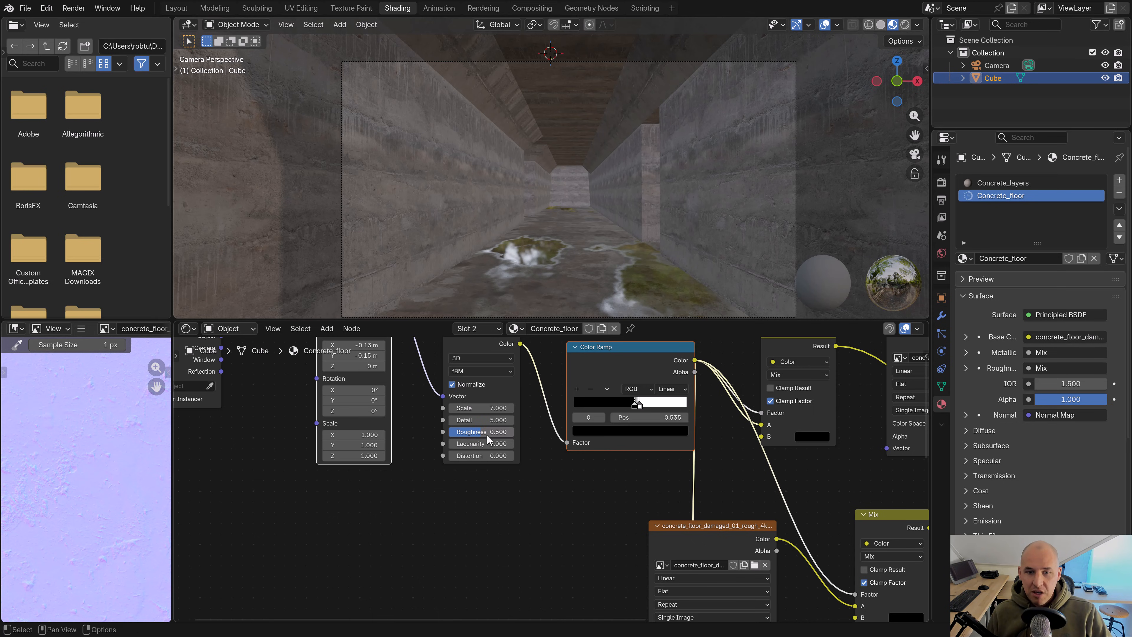
scroll(641, 437, "down", 2)
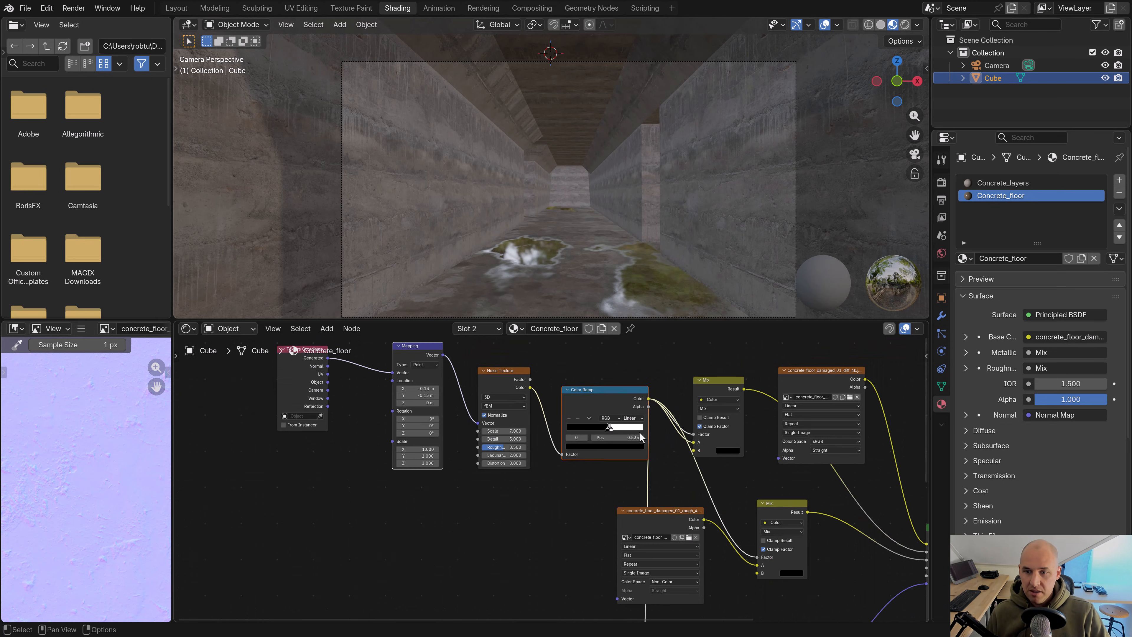
Enlarge the 3D viewport above the node editor and center the camera frame in it
middle_click_drag(574, 277, 575, 252, "shift")
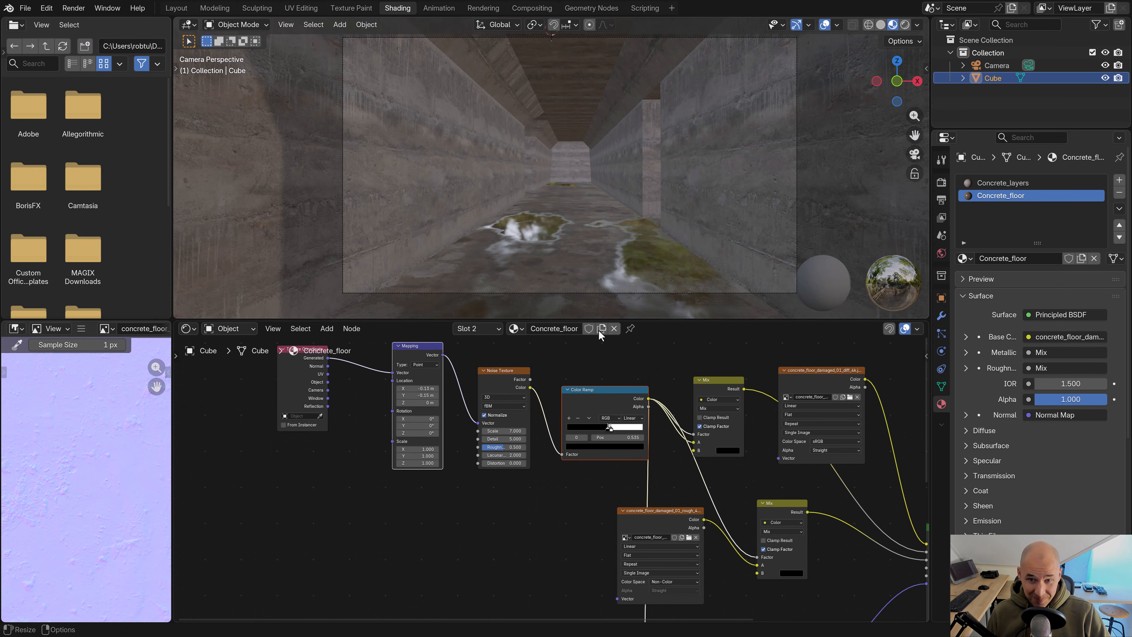
left_click_drag(612, 320, 608, 408)
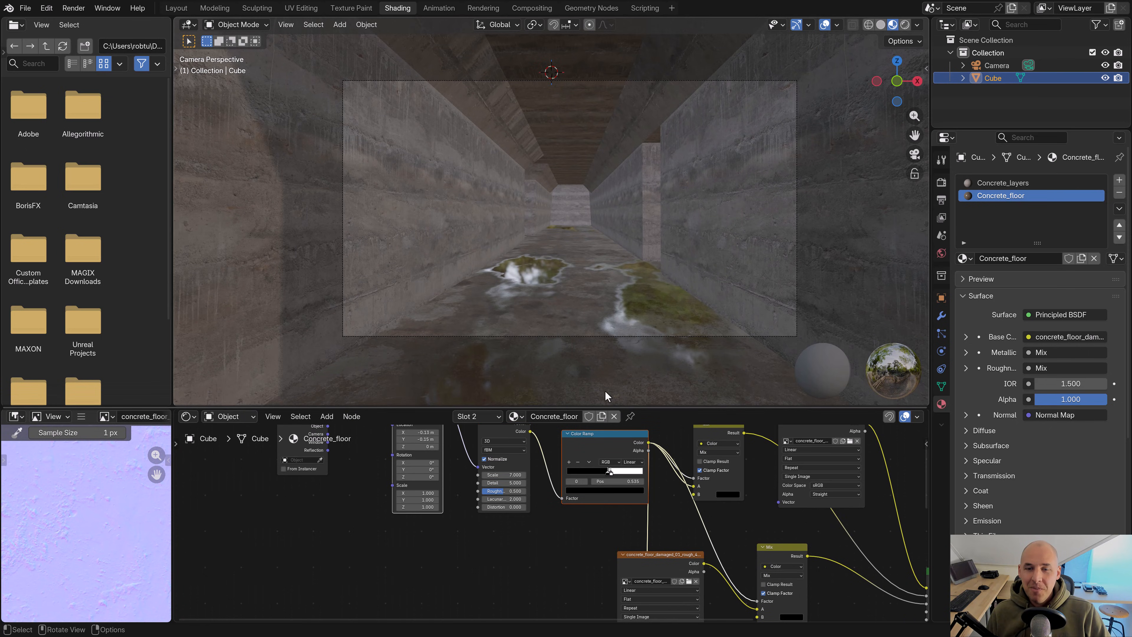
mouse_move(599, 302)
middle_mouse_down("shift")
mouse_move(590, 303)
mouse_move(606, 304)
middle_mouse_up("shift")
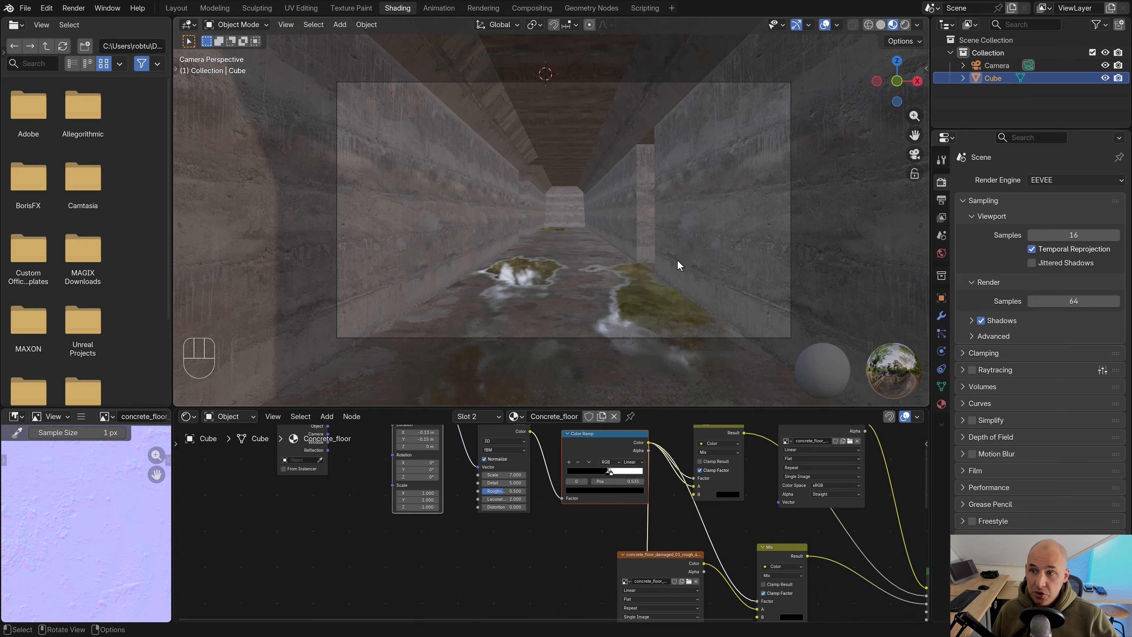
Switch the viewport to solid shading and set the render engine to Cycles with GPU Compute as the device
left_click(645, 288)
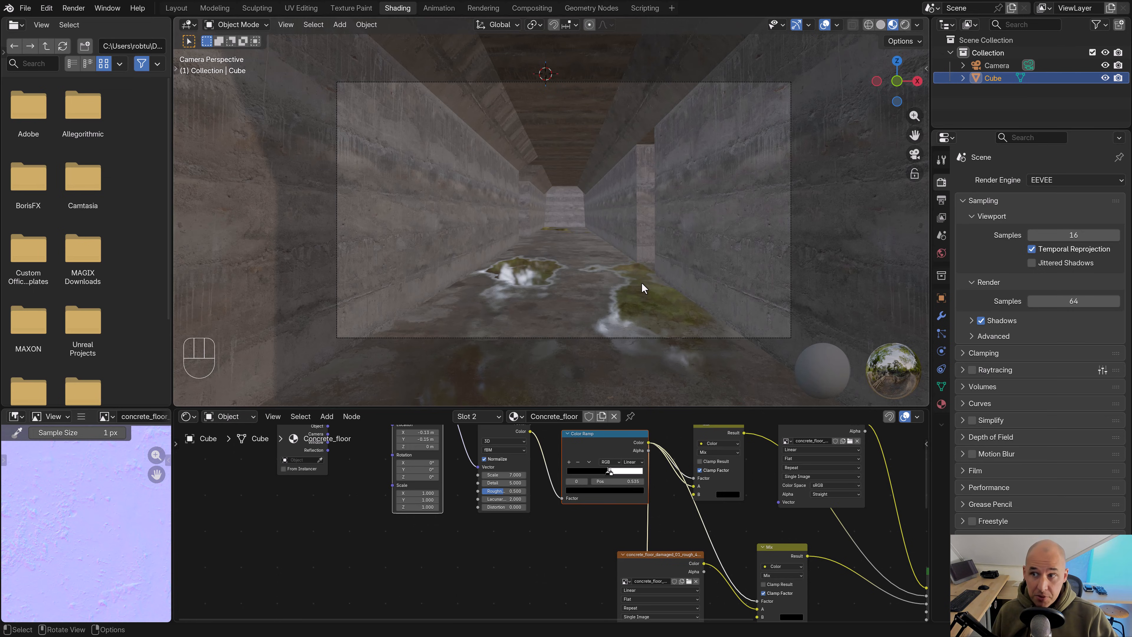
left_click(1043, 178)
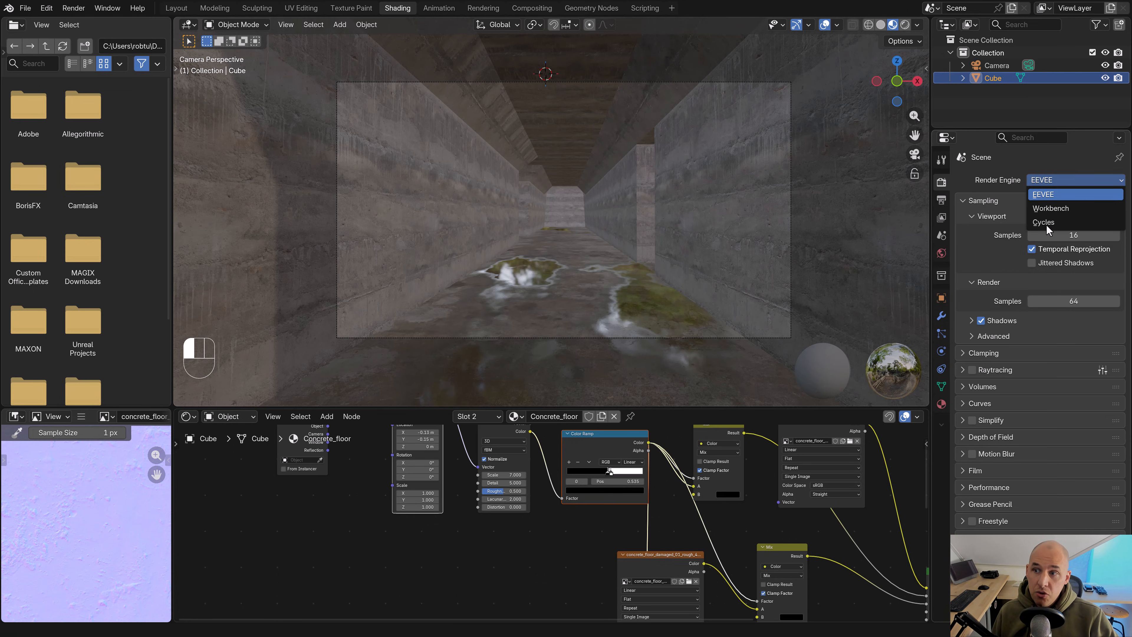
key("z")
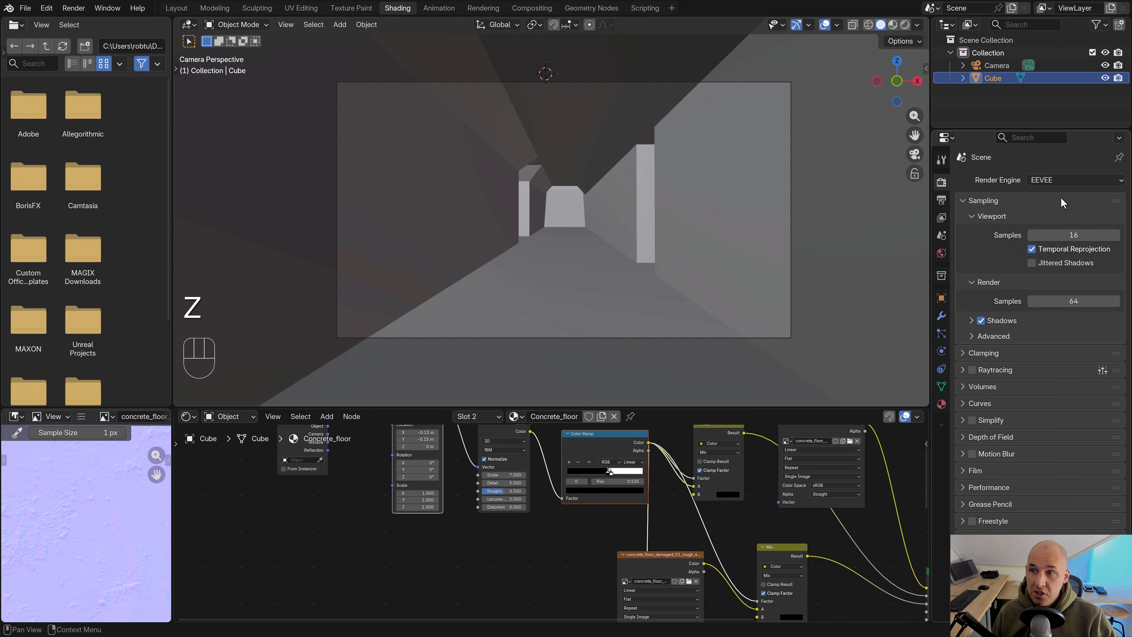
left_click(1058, 181)
left_click(1052, 218)
left_click(1047, 198)
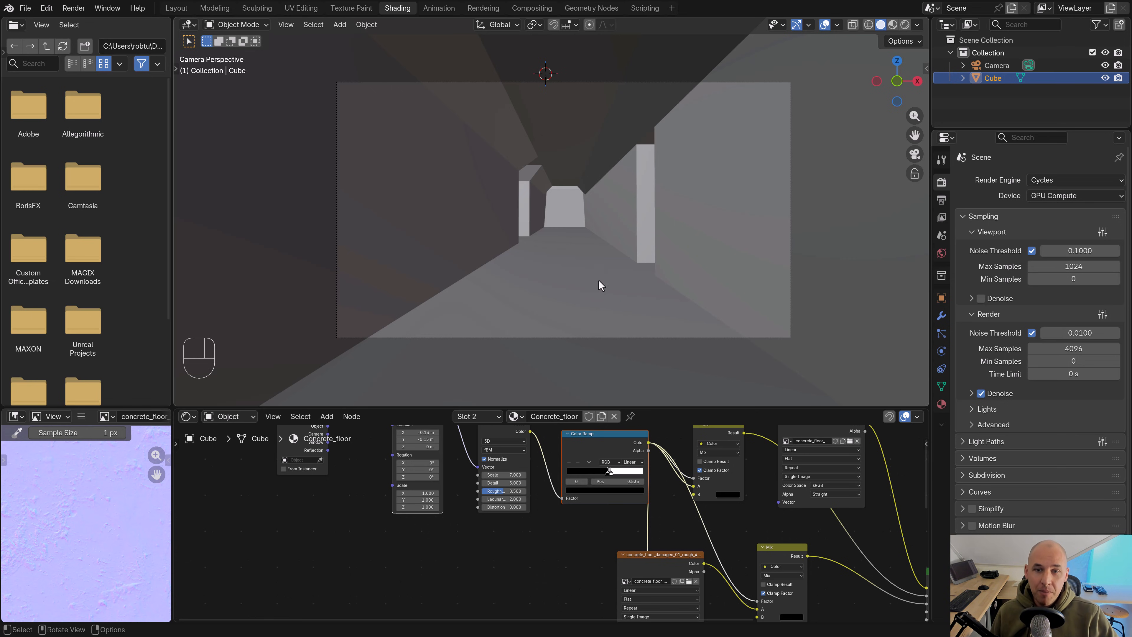
Switch the viewport to Material Preview shading and enlarge the shader node editor beneath it
key("z")
middle_click_drag(597, 334, 588, 308, "shift")
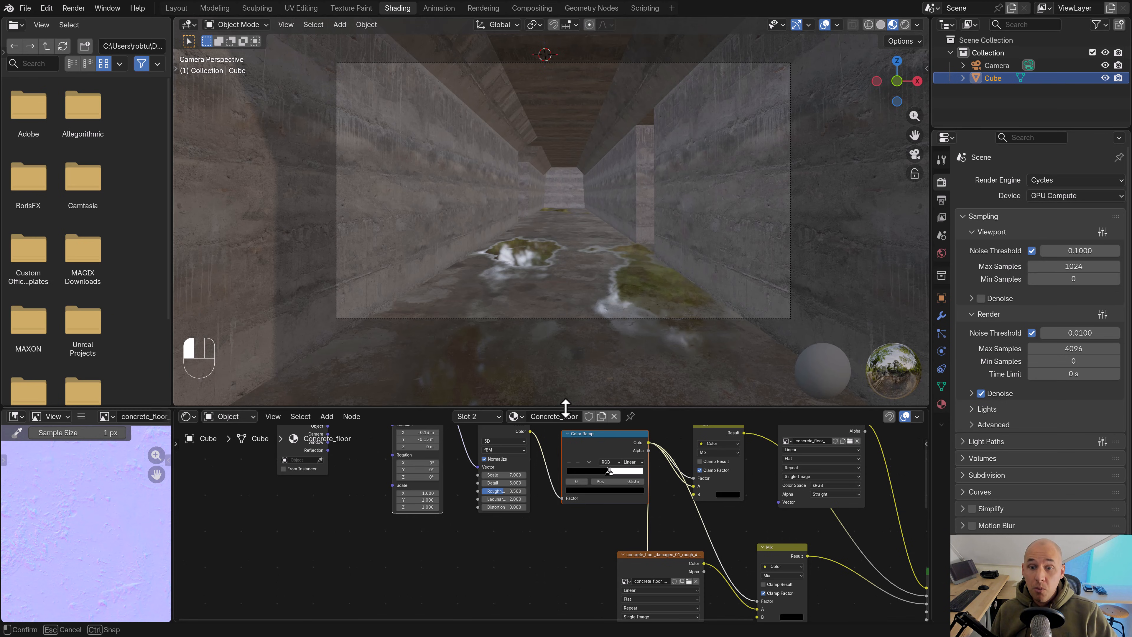
left_click_drag(564, 409, 559, 307)
scroll(782, 534, "down", 2)
middle_click_drag(782, 533, 679, 392)
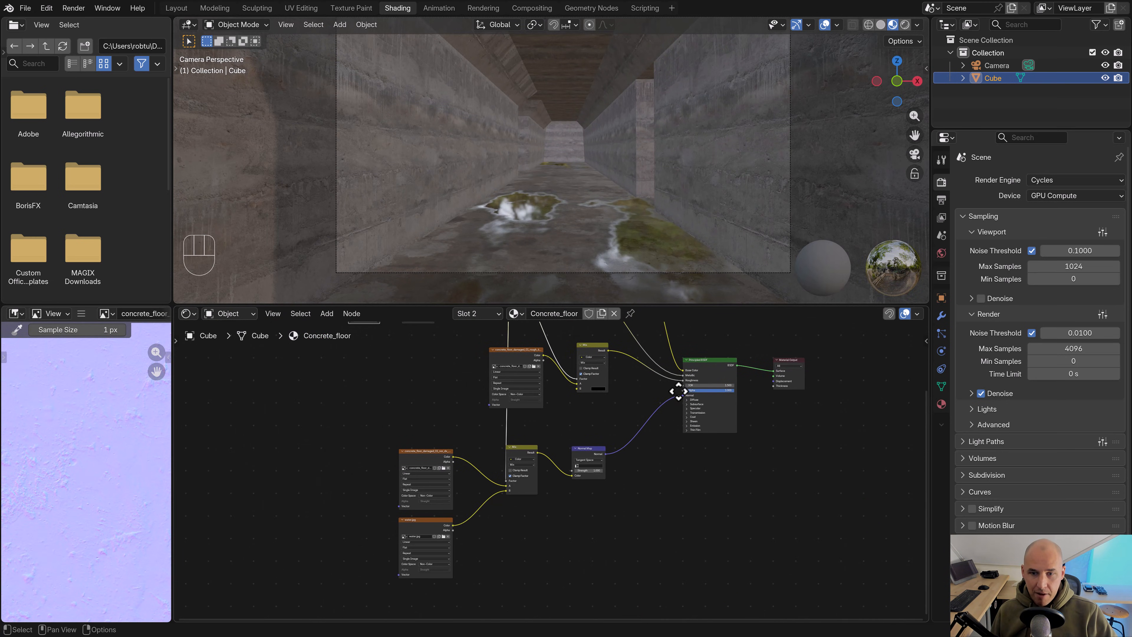
Duplicate the concrete floor normal texture node and load concrete_floor_damaged_01_disp_4k.png into the copy
scroll(594, 489, "up", 3)
left_click(394, 444)
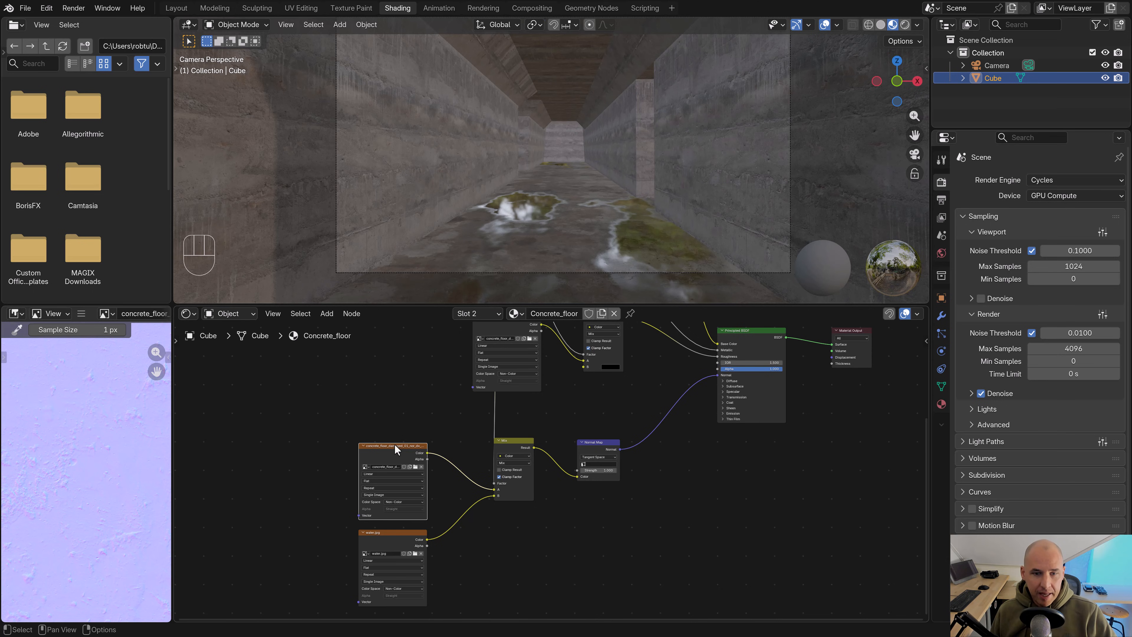
key("shift+d")
left_click(720, 491)
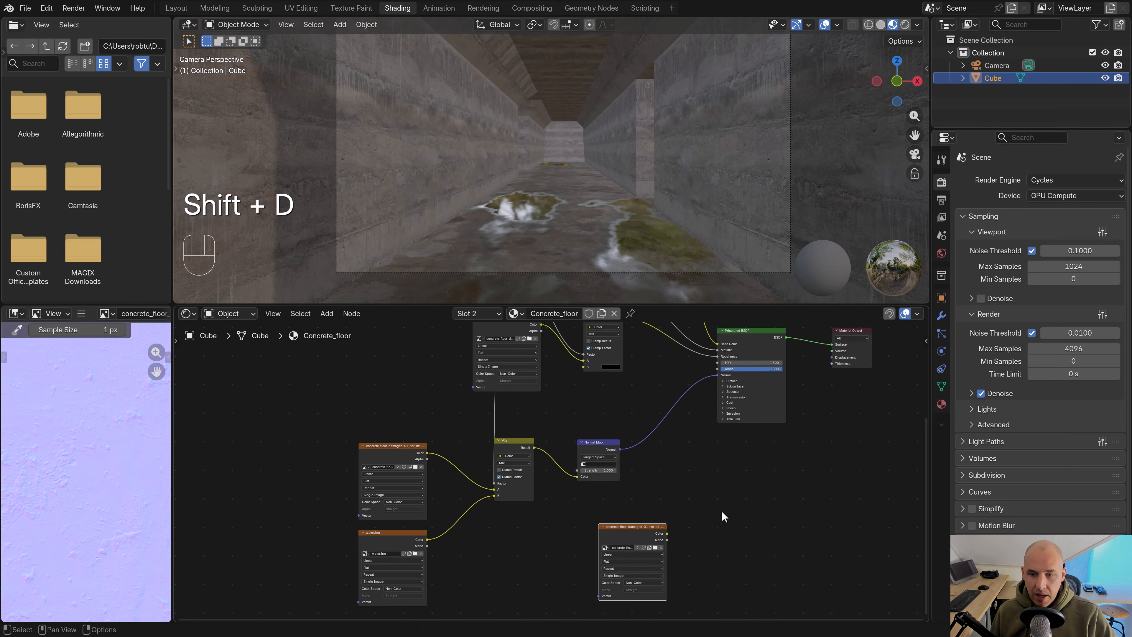
middle_click_drag(722, 510, 665, 442)
scroll(650, 446, "up", 1)
scroll(608, 481, "up", 1)
left_click(604, 483)
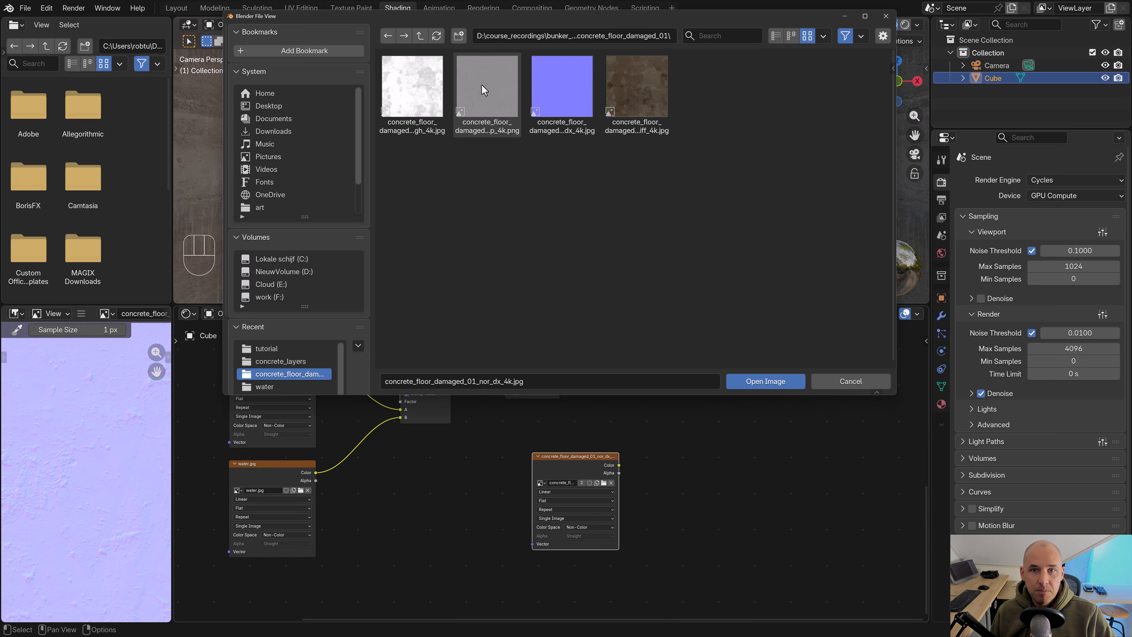
double_click(480, 101)
Add a Displacement node beside the displacement texture node
middle_click_drag(718, 445, 578, 489)
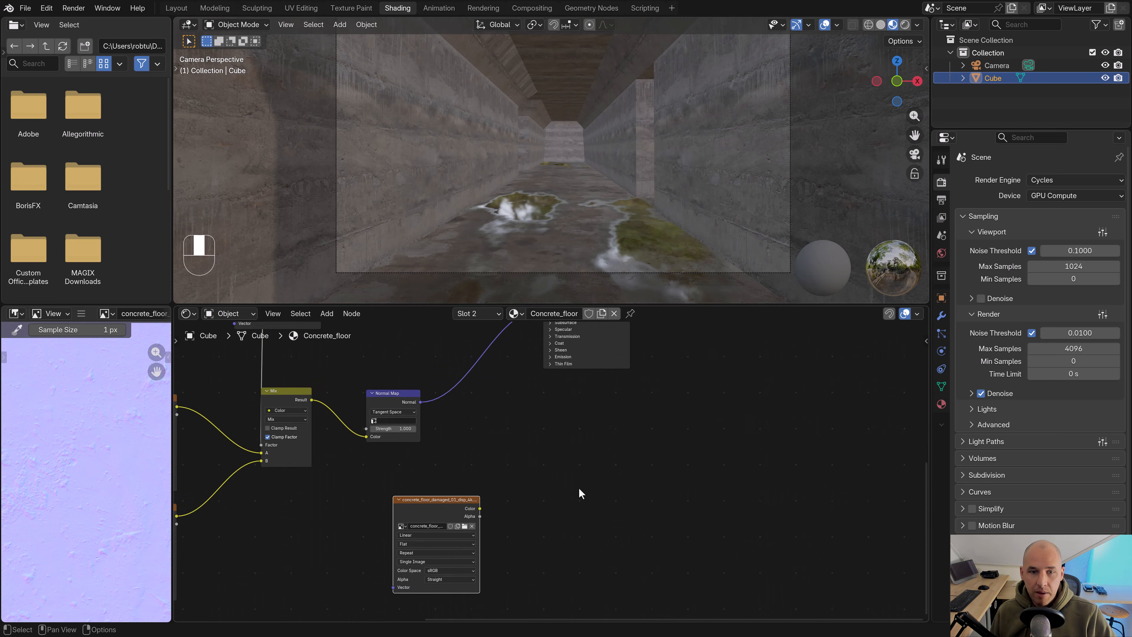
left_click(327, 314)
mouse_move(361, 370)
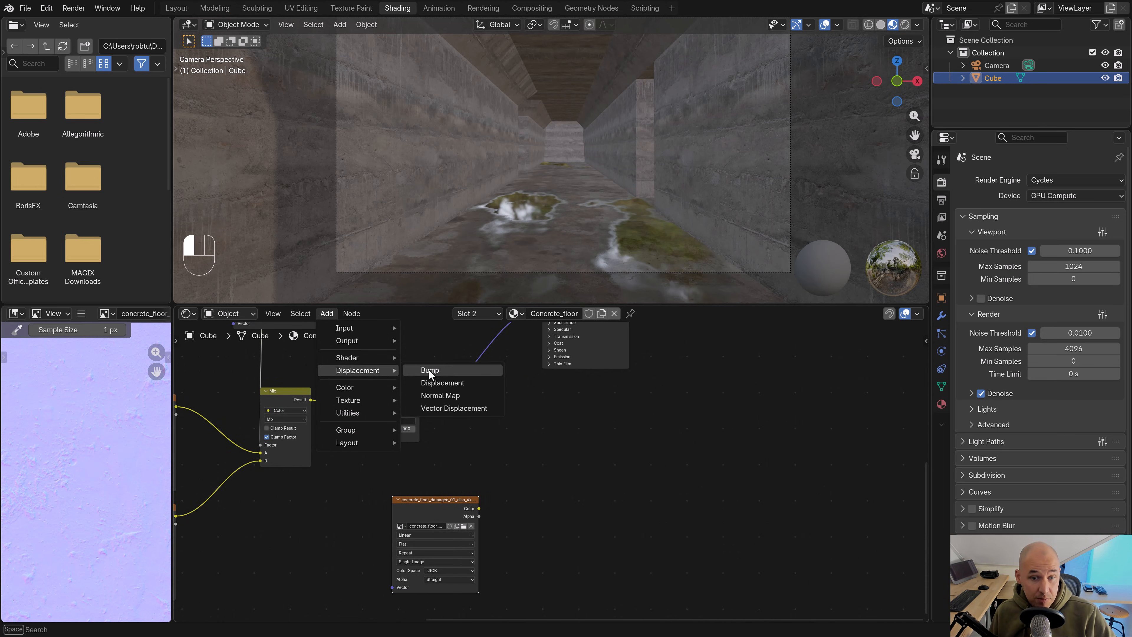
left_click(442, 382)
left_click(579, 481)
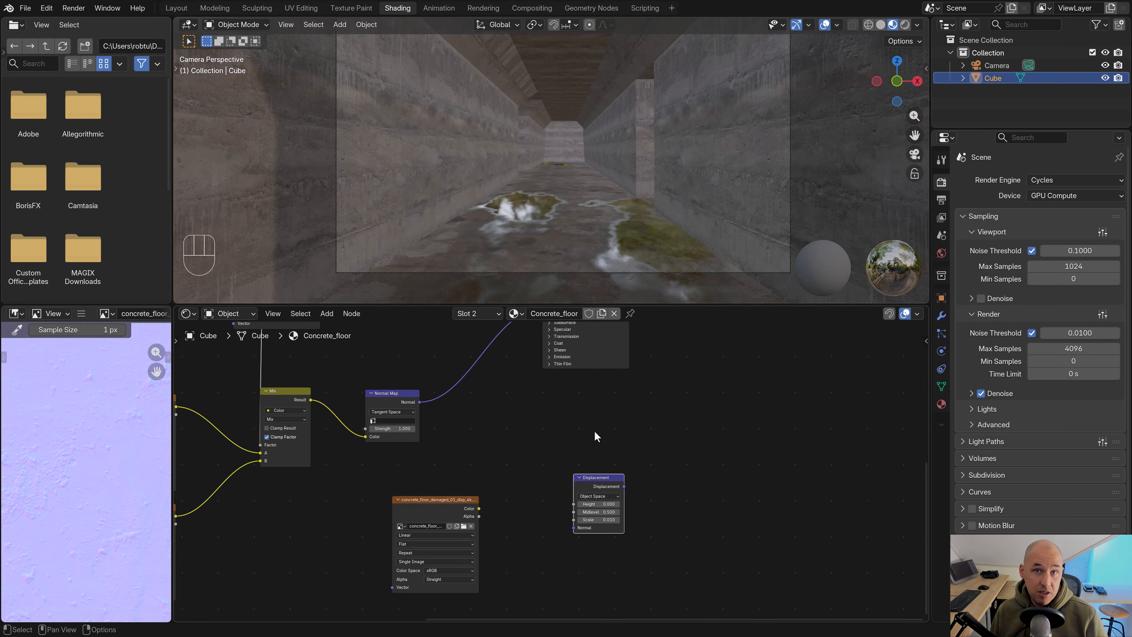
Set the displacement texture's color space to Non-Color and connect its Color output to the Displacement node's Height
left_click(447, 571)
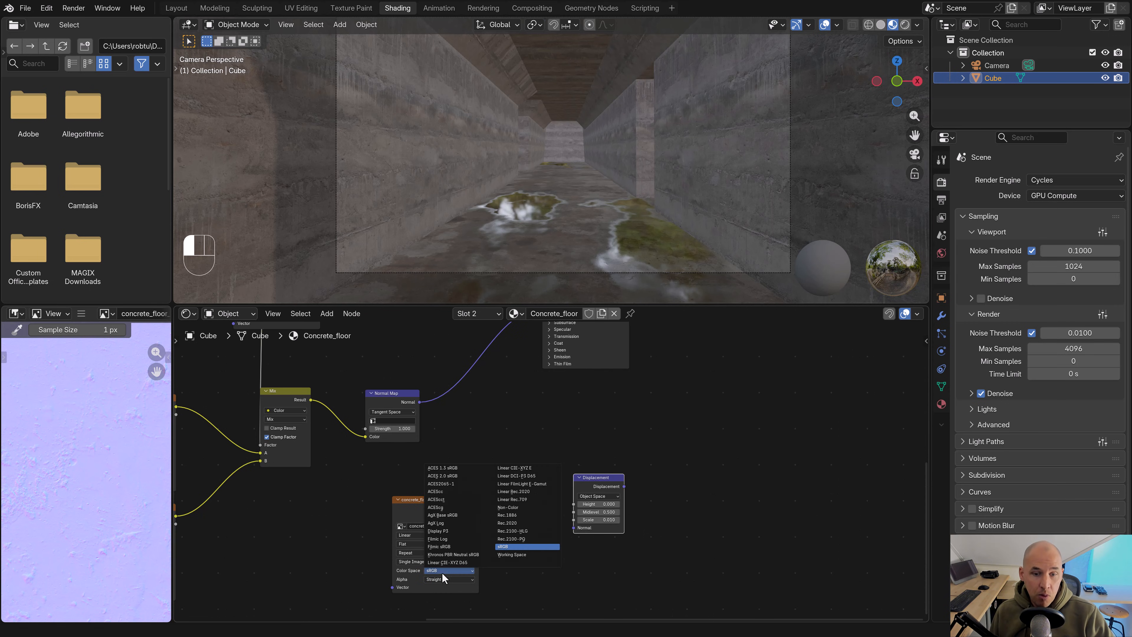
left_click(511, 507)
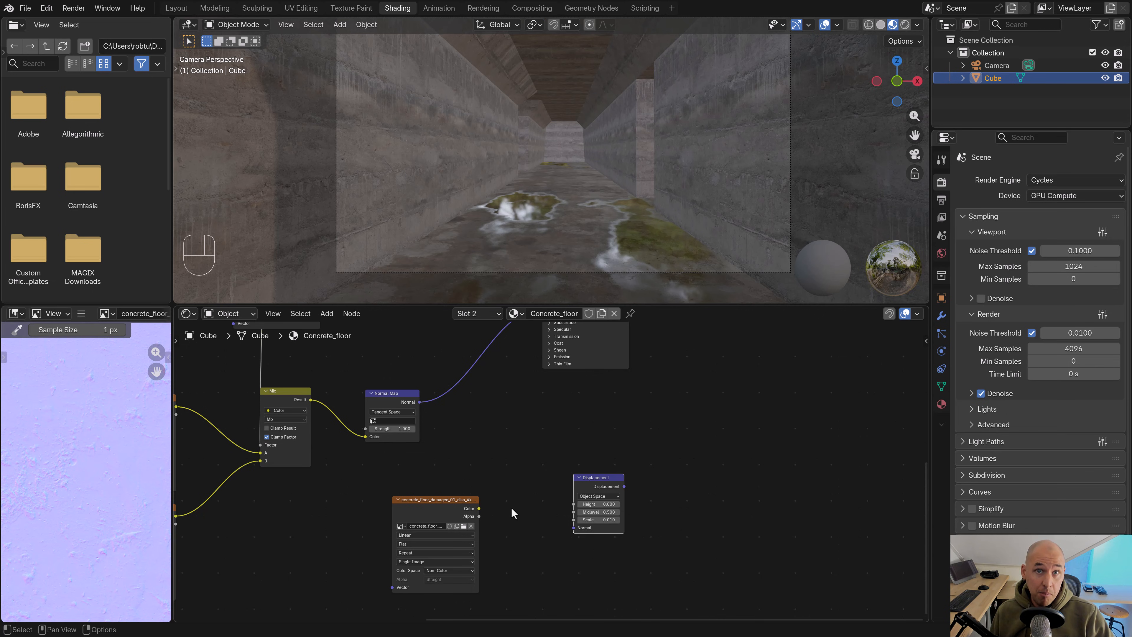
left_click_drag(479, 508, 574, 504)
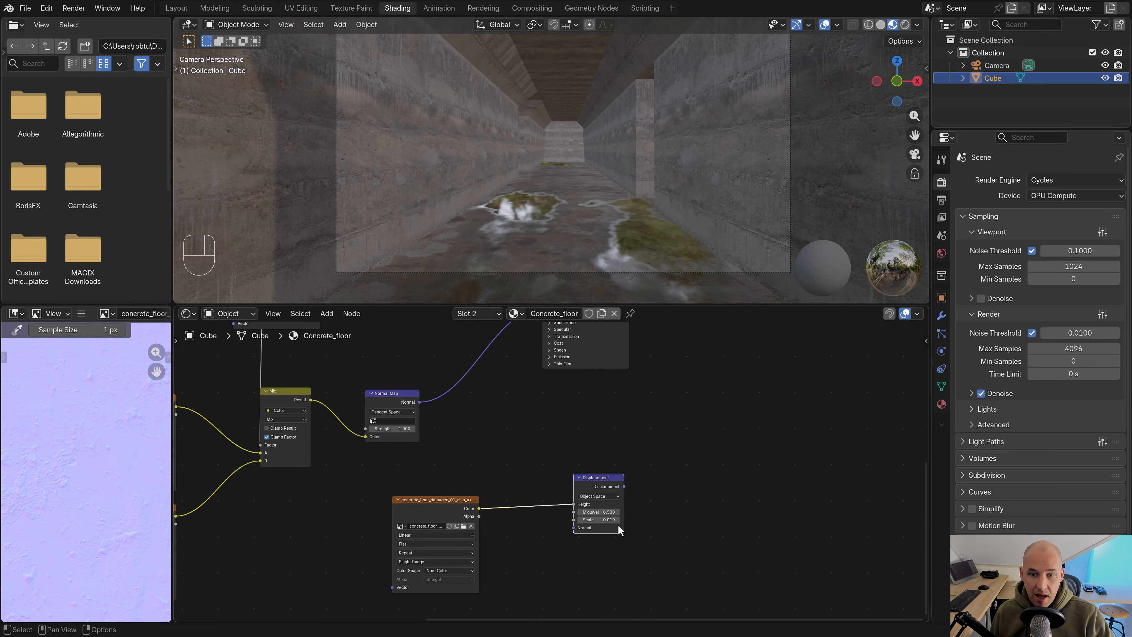
Set the Displacement node's Scale to 0.15
middle_click_drag(690, 484, 657, 488)
left_click(564, 522)
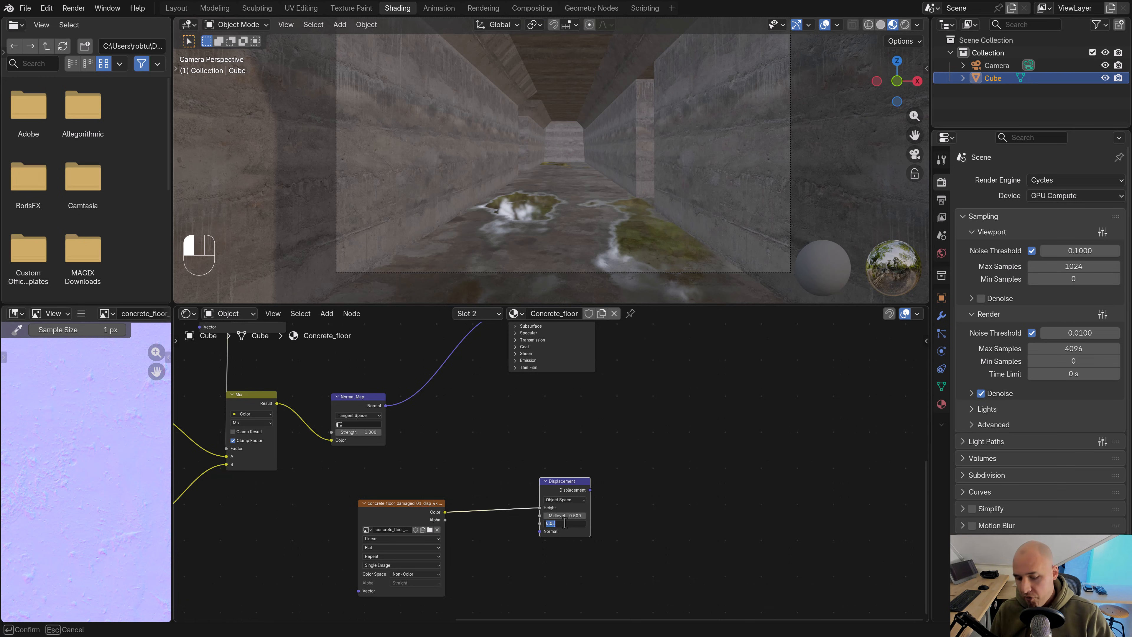
type(".15")
key("Return")
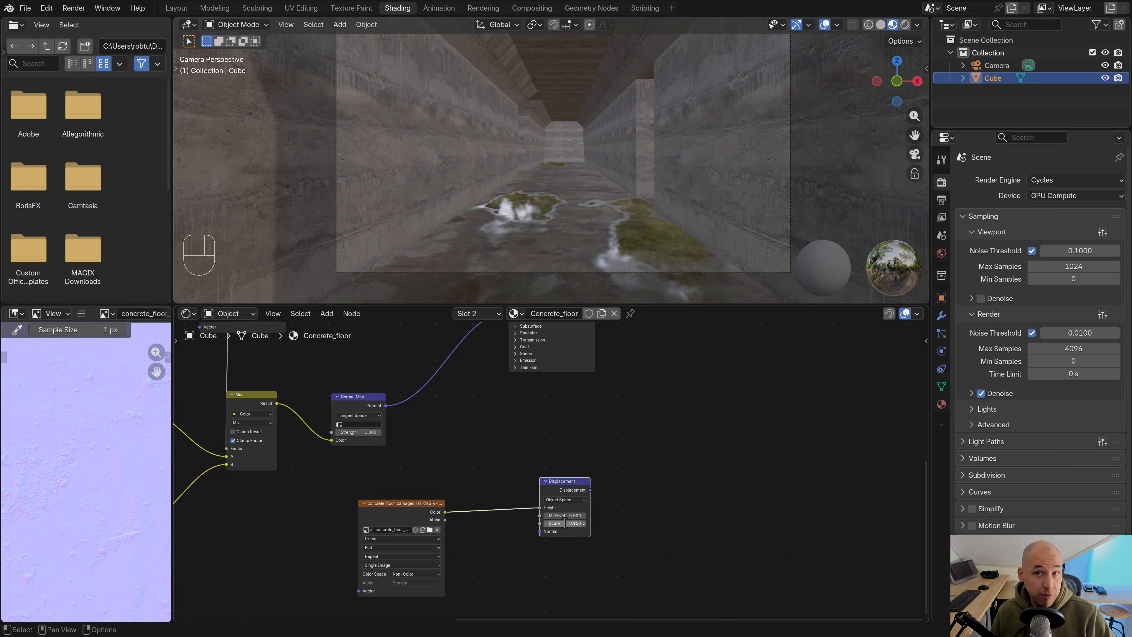
left_click(761, 513)
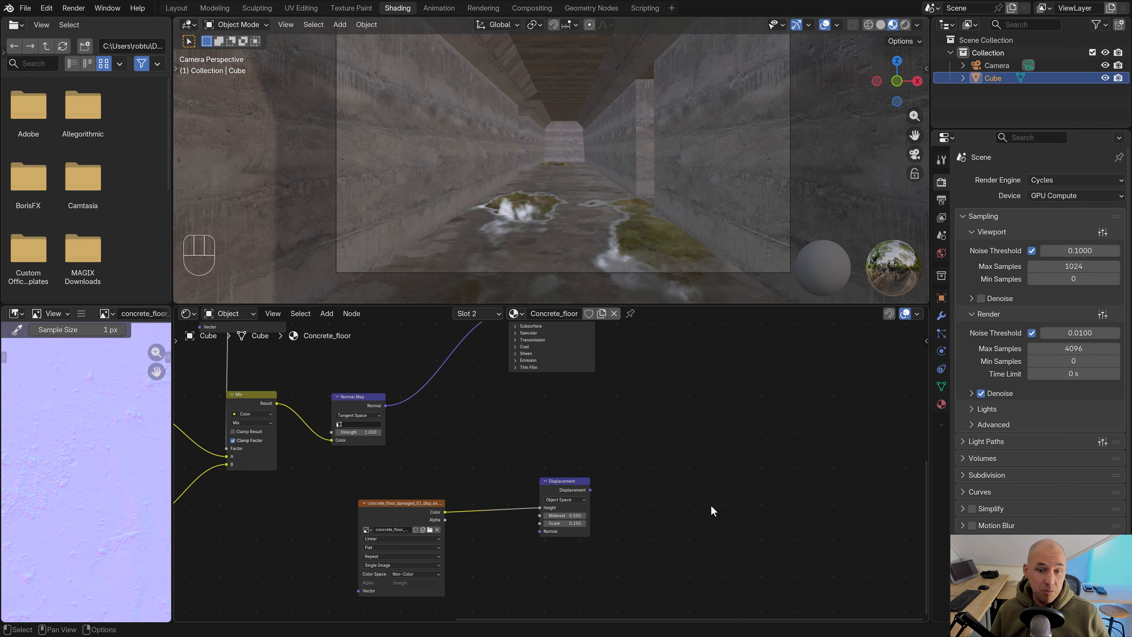
Connect the Displacement node's output to the Displacement input of the Material Output
scroll(723, 453, "up", 2)
scroll(675, 500, "down", 1)
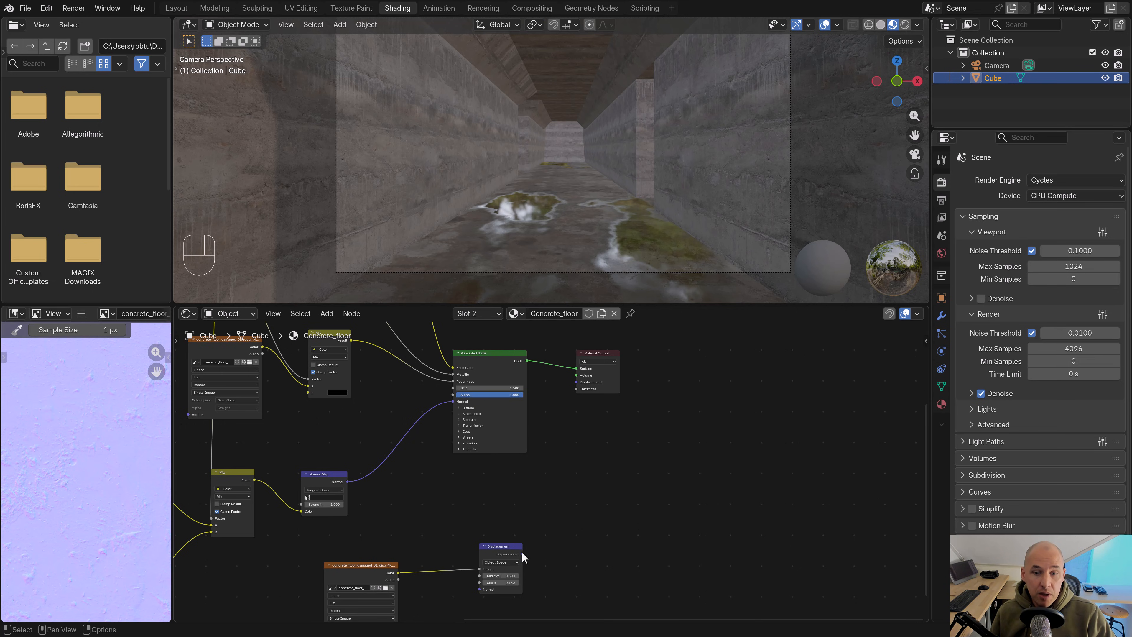
left_click_drag(521, 553, 631, 380)
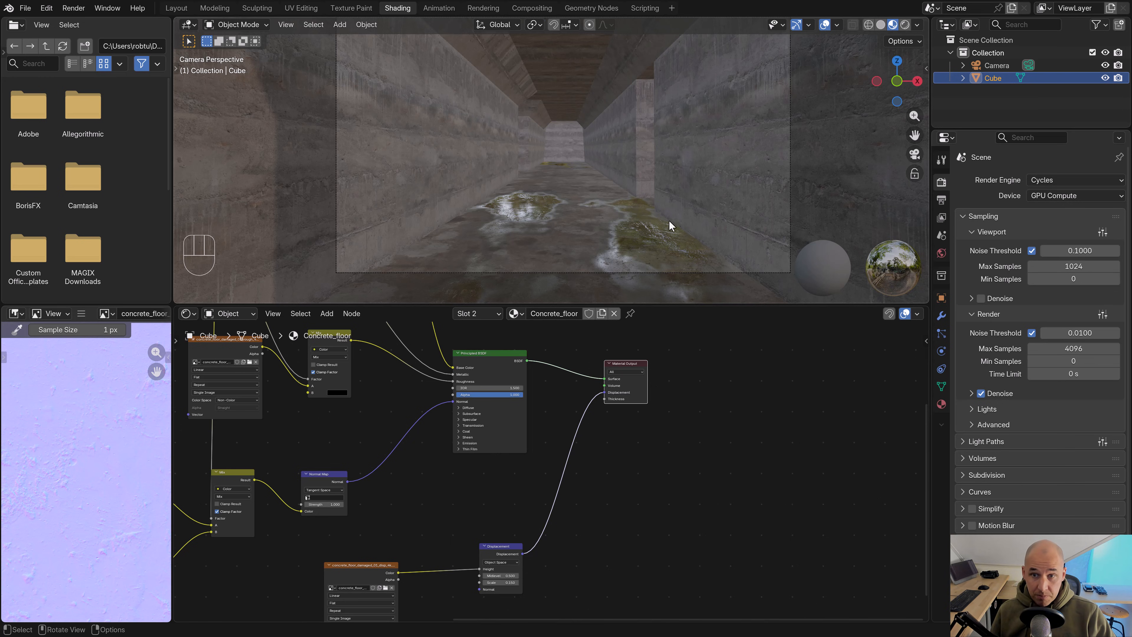
Set the surface displacement method of the Concrete_floor material to Displacement Only
scroll(572, 228, "up", 4)
middle_click_drag(651, 249, 555, 216, "shift")
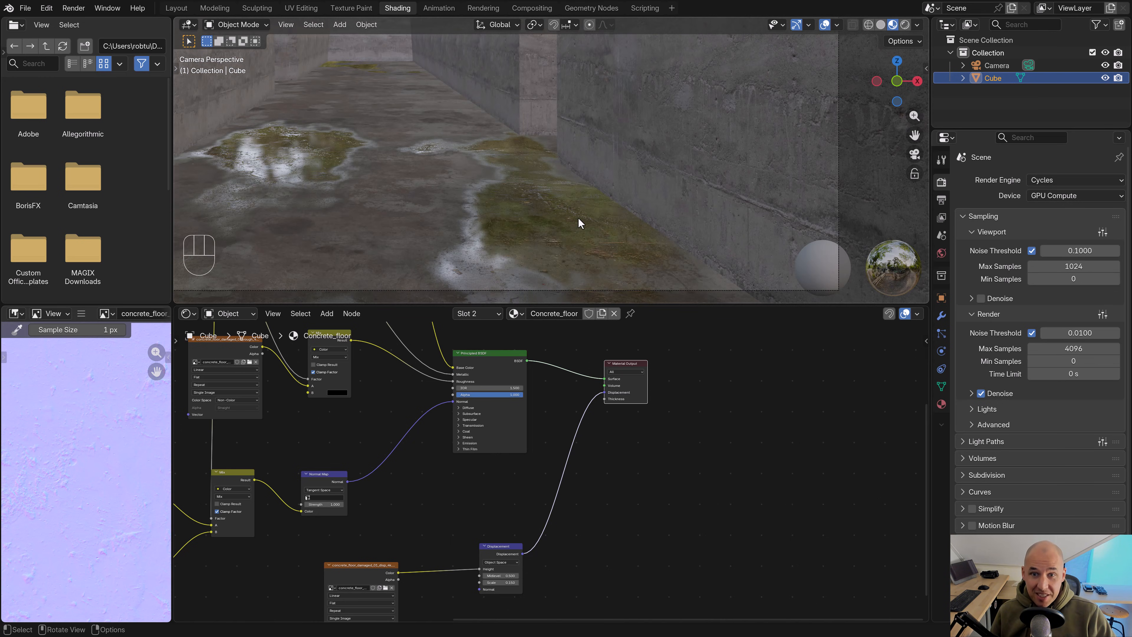
scroll(454, 139, "down", 3)
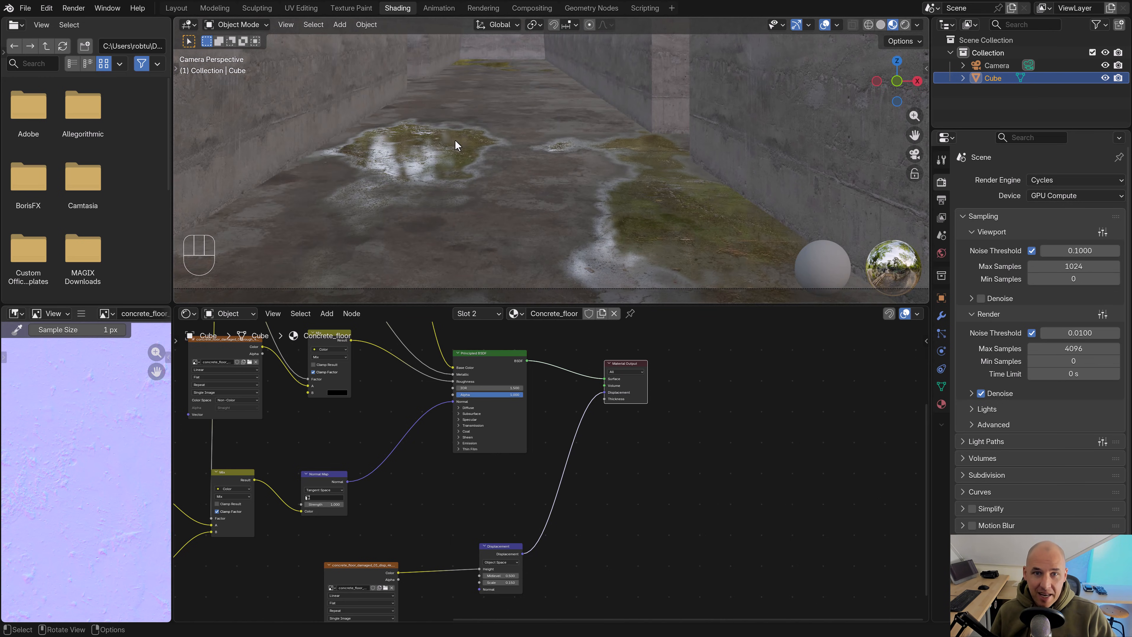
middle_click_drag(454, 139, 554, 170, "shift")
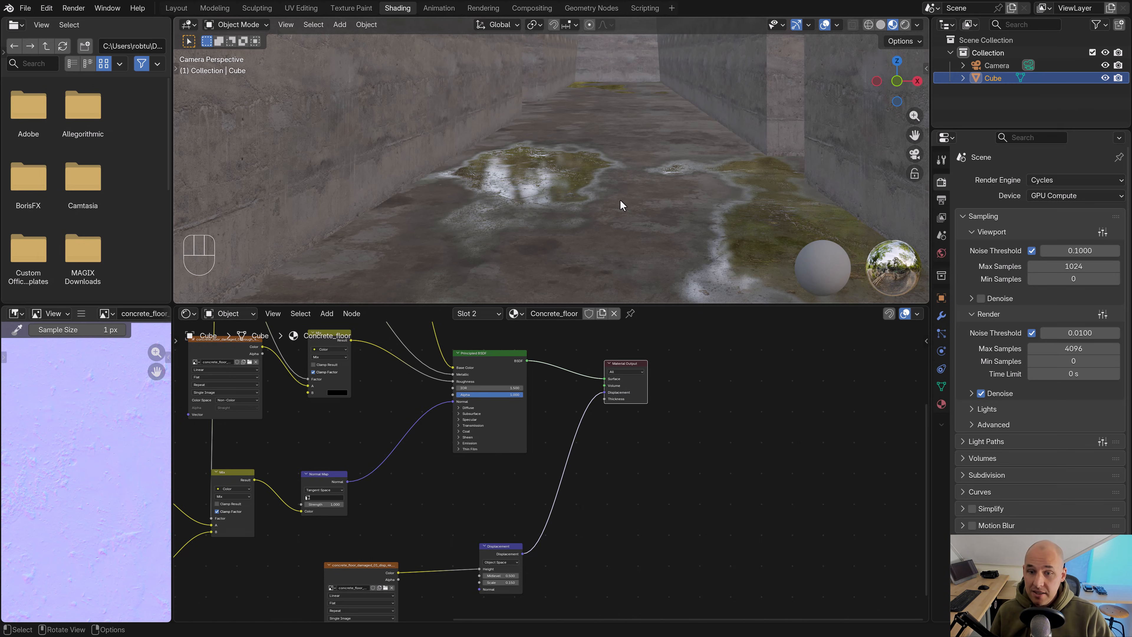
left_click(941, 404)
scroll(987, 441, "down", 8)
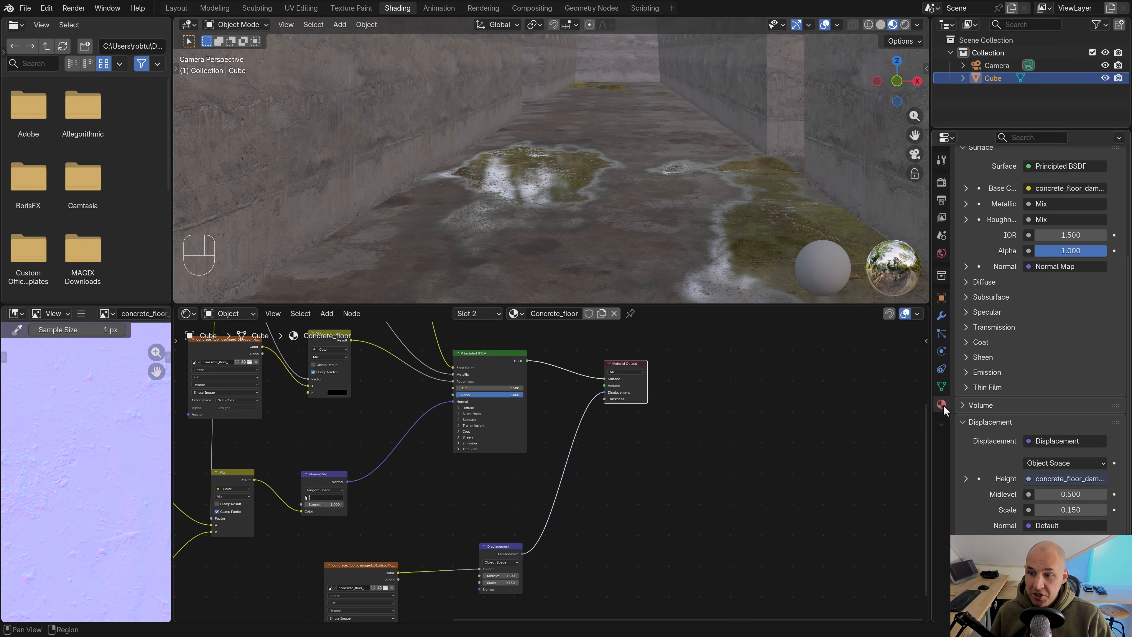
scroll(983, 512, "down", 5)
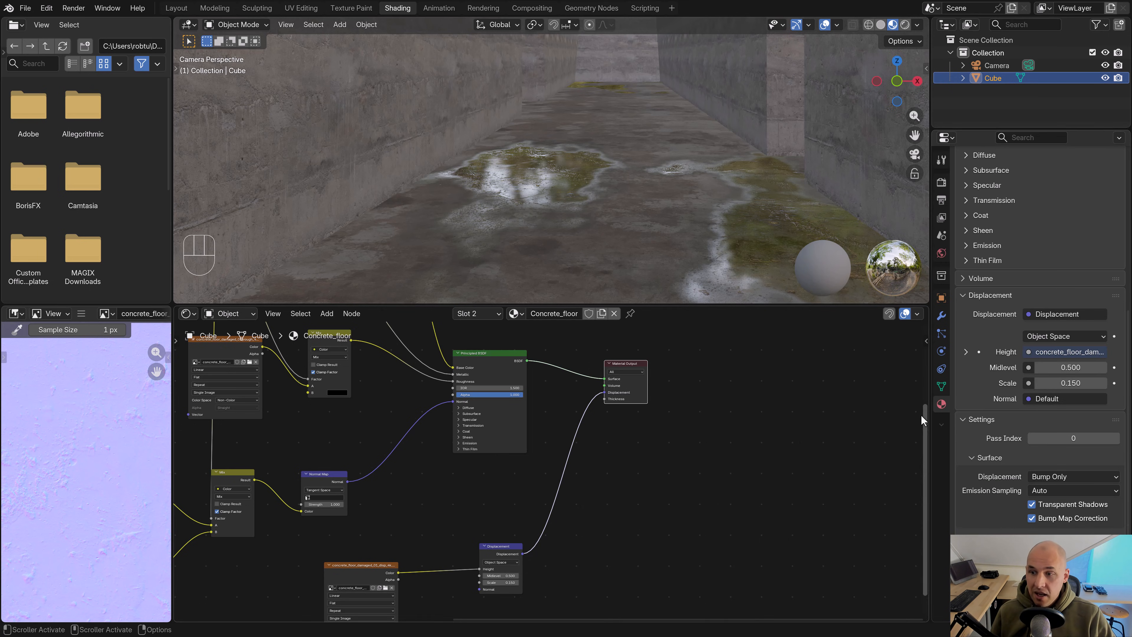
left_click(1045, 476)
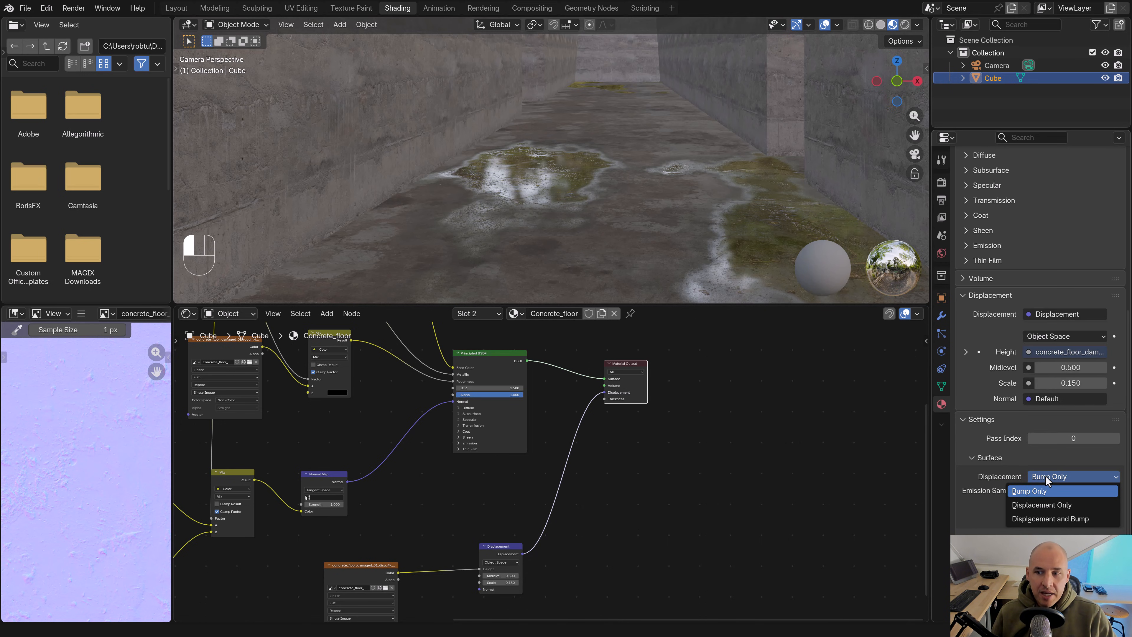
left_click(1042, 504)
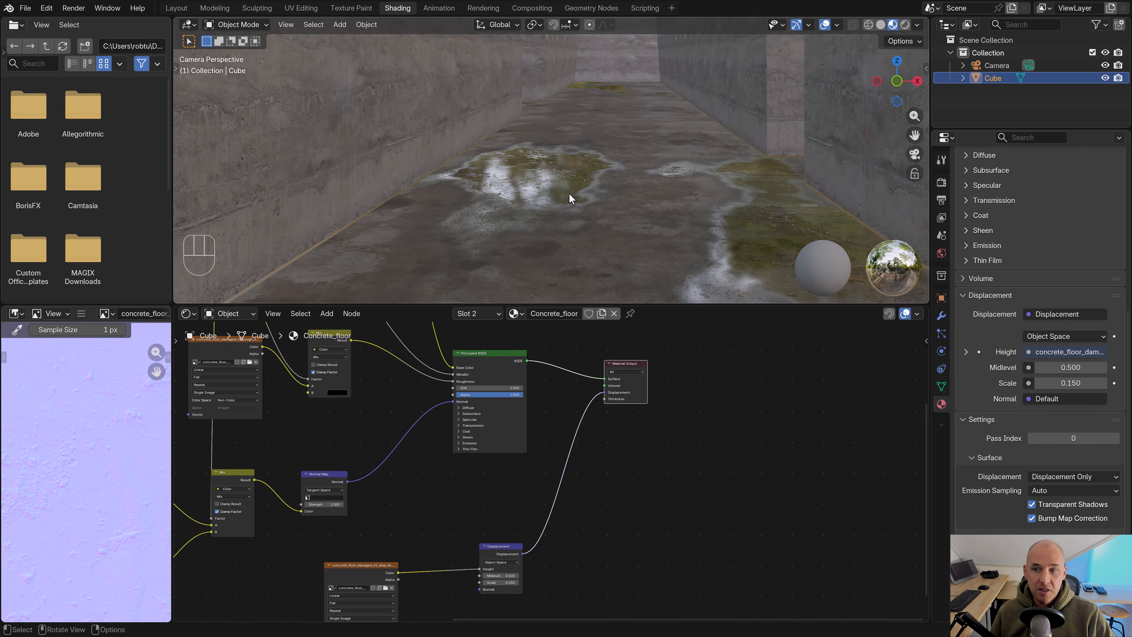
Add a Subdivision Surface modifier to the corridor cube
left_click(941, 315)
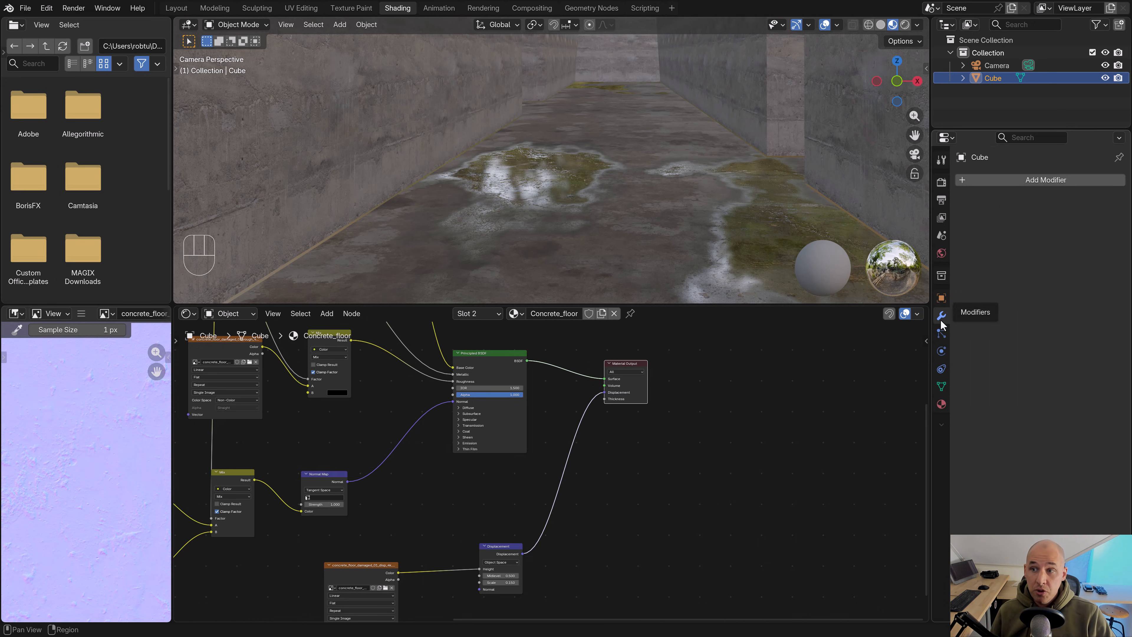
left_click(1008, 178)
mouse_move(1007, 177)
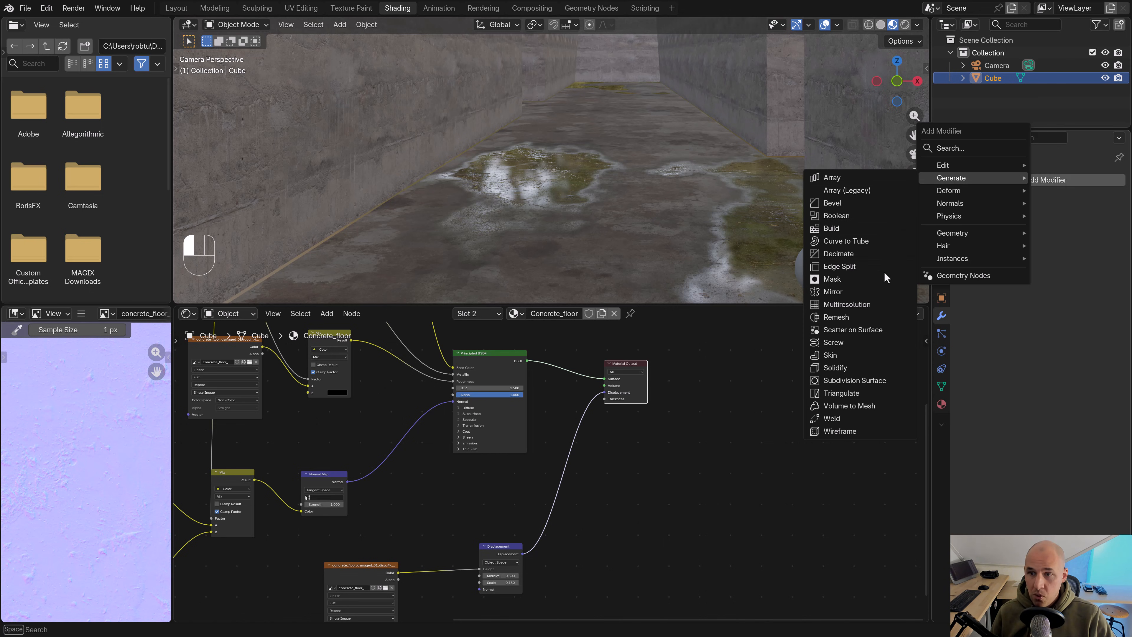
left_click(868, 379)
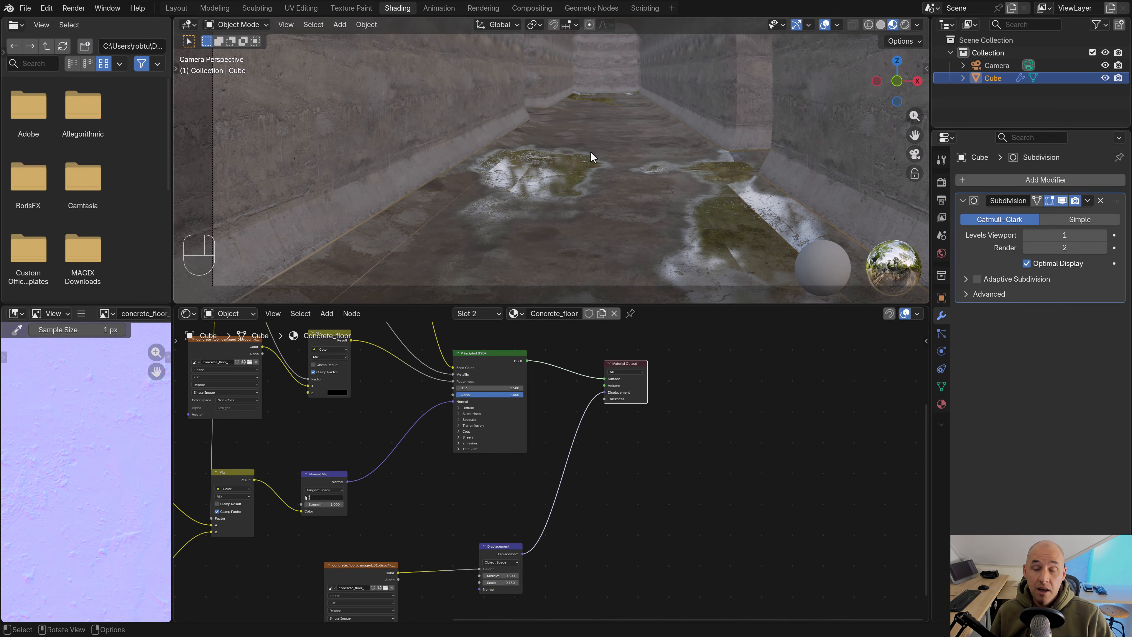
Enable Adaptive Subdivision on the Subdivision modifier and set its type to Simple
scroll(590, 152, "down", 3)
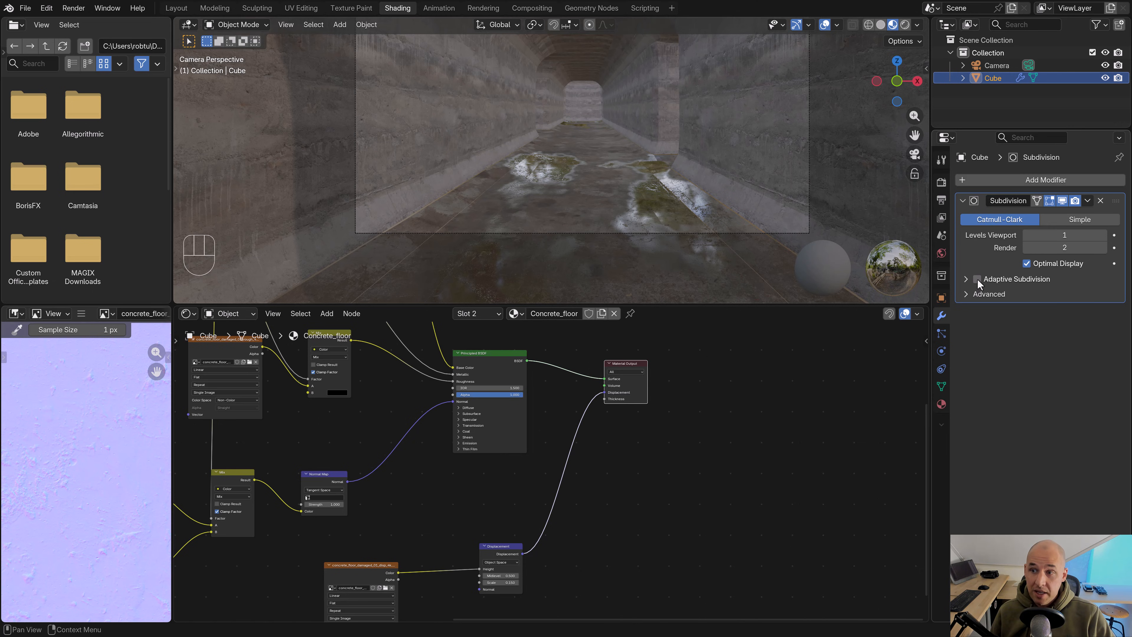
left_click(978, 279)
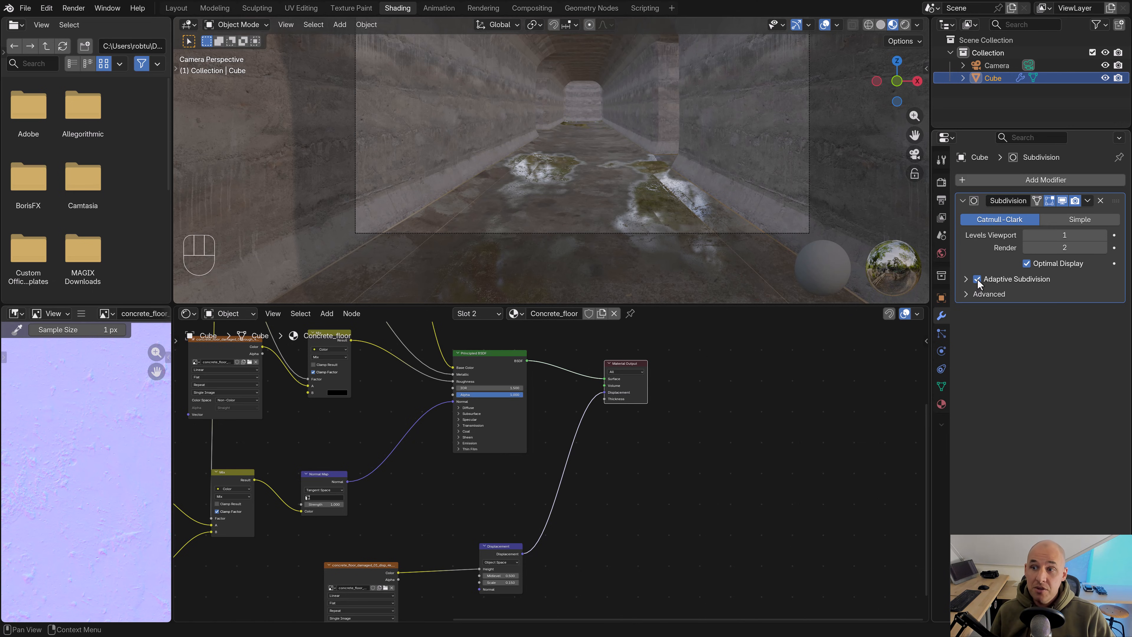
left_click(1083, 222)
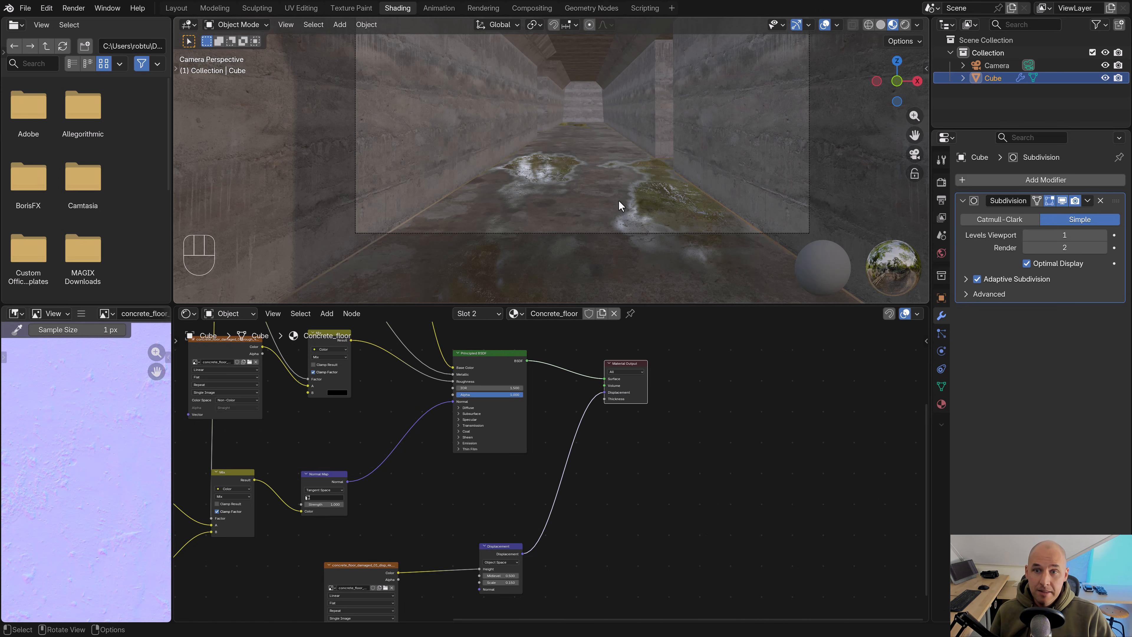
scroll(800, 250, "up", 3)
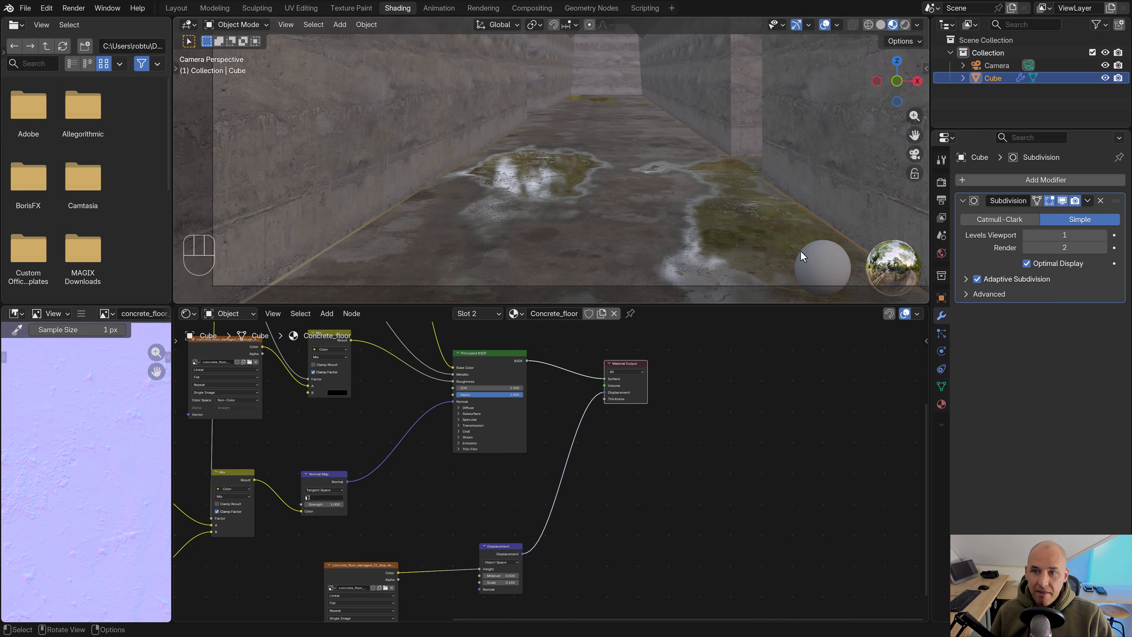
scroll(515, 212, "down", 2)
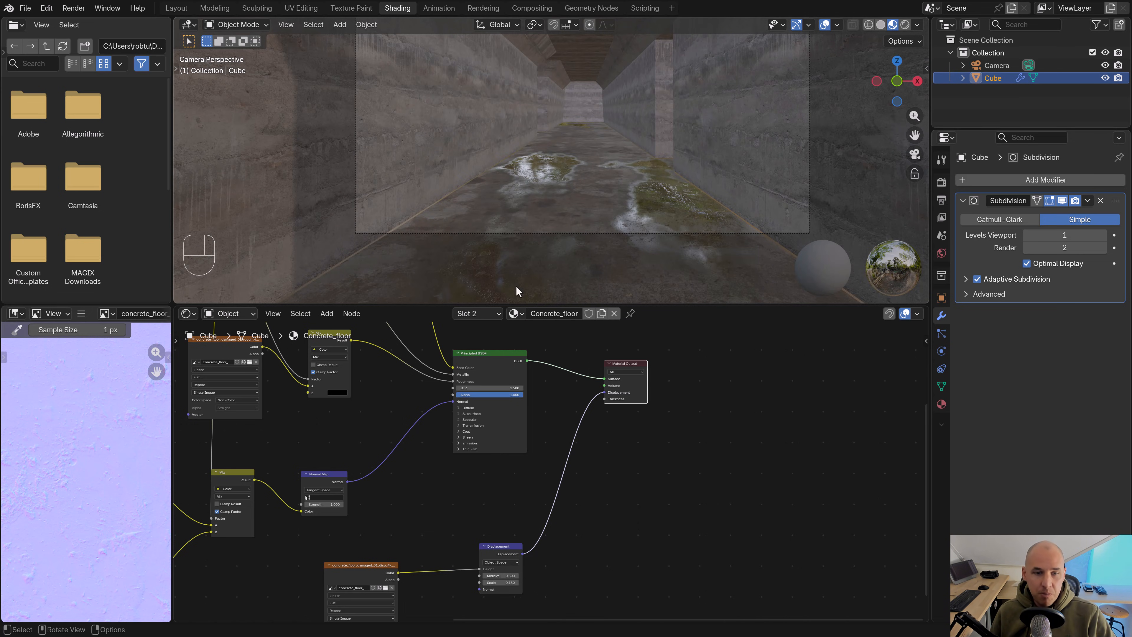
Insert a duplicate of the roughness Mix node between the Displacement node and Material Output, and drive its Factor from the Color Ramp
scroll(439, 411, "down", 3)
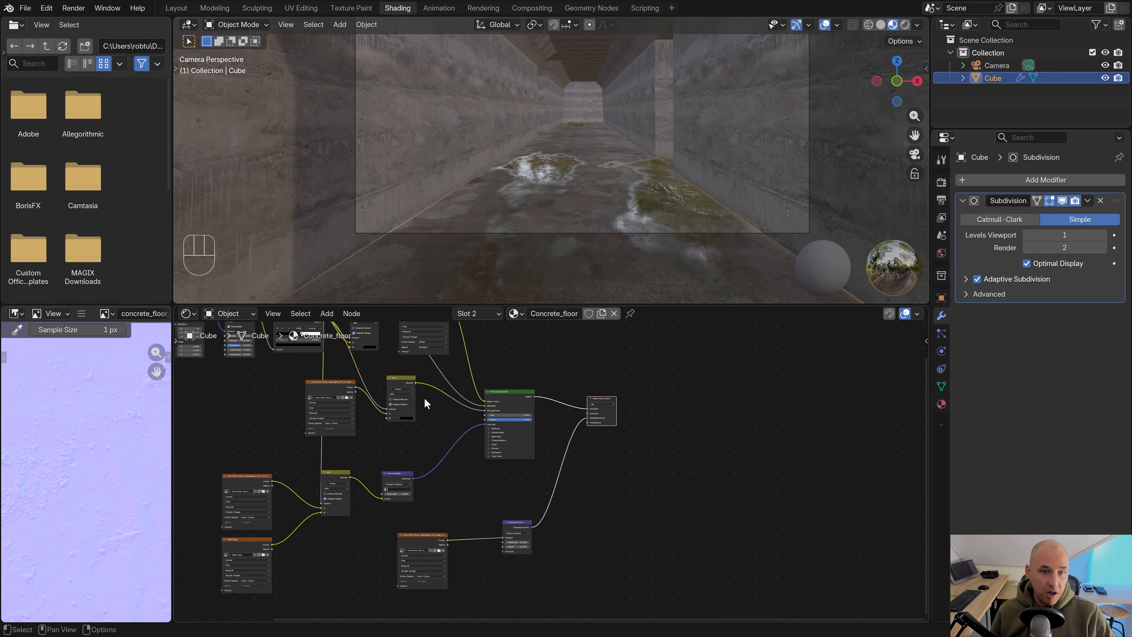
left_click(400, 382)
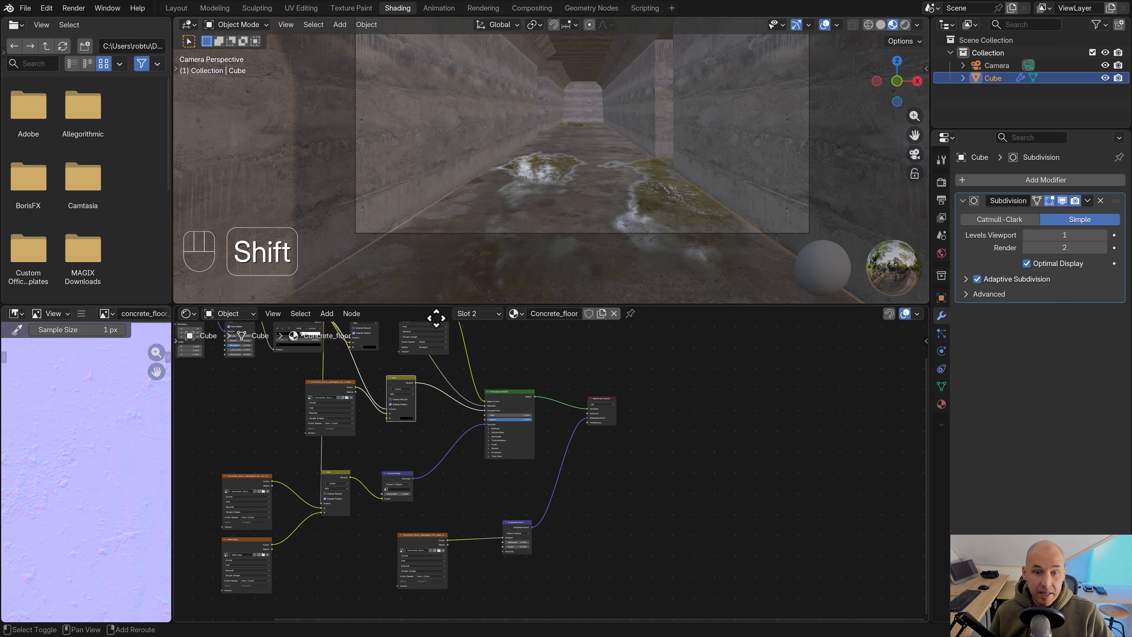
scroll(428, 373, "up", 2, "shift")
key("shift+d")
left_click(551, 510)
middle_click_drag(551, 550, 565, 490)
mouse_move(527, 489)
left_mouse_down()
mouse_move(517, 474)
mouse_move(516, 487)
left_mouse_up()
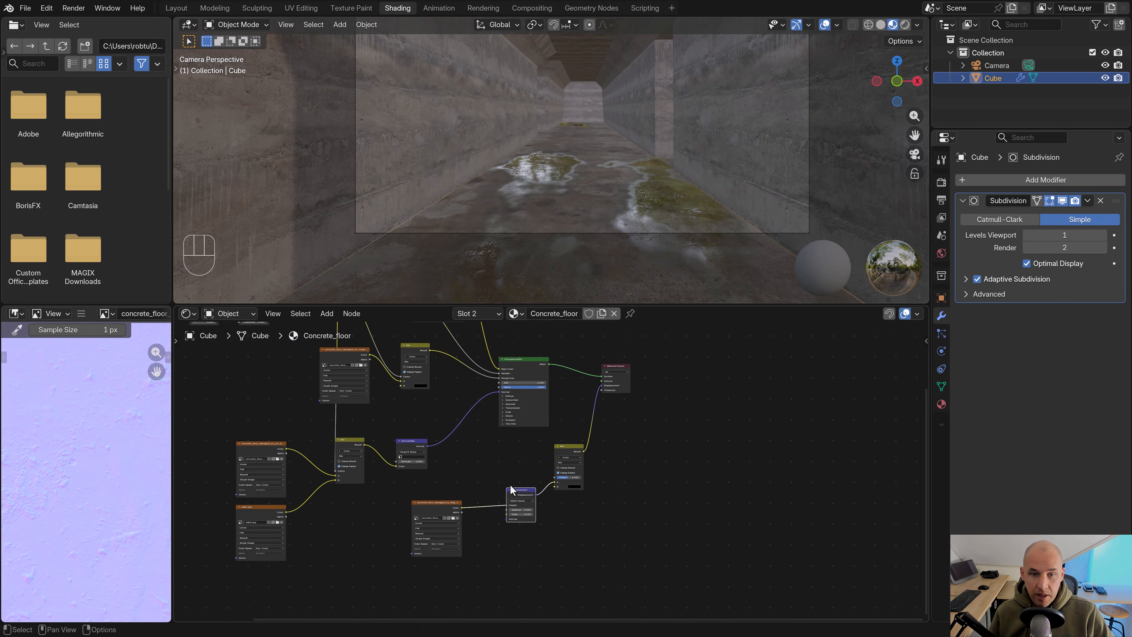
middle_click_drag(422, 417, 523, 519)
left_click_drag(441, 388, 656, 581)
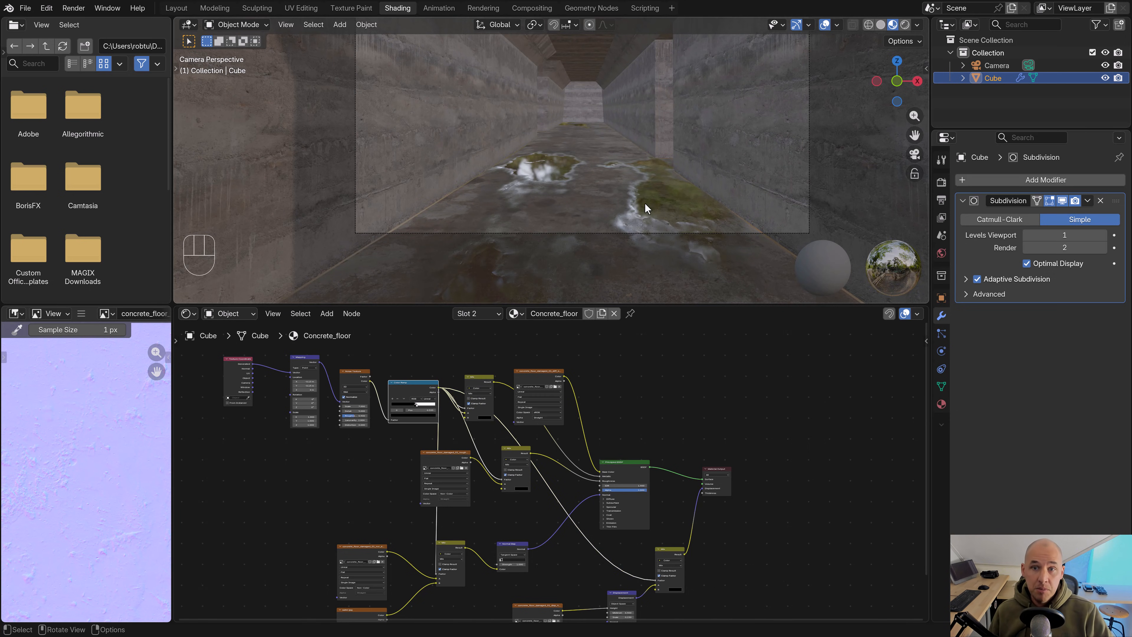
Move the Texture Coordinate, Mapping, Noise Texture and Color Ramp nodes further away from the Mix nodes to tidy the Concrete_floor node tree
middle_click_drag(603, 214, 574, 157, "shift")
scroll(575, 159, "up", 4)
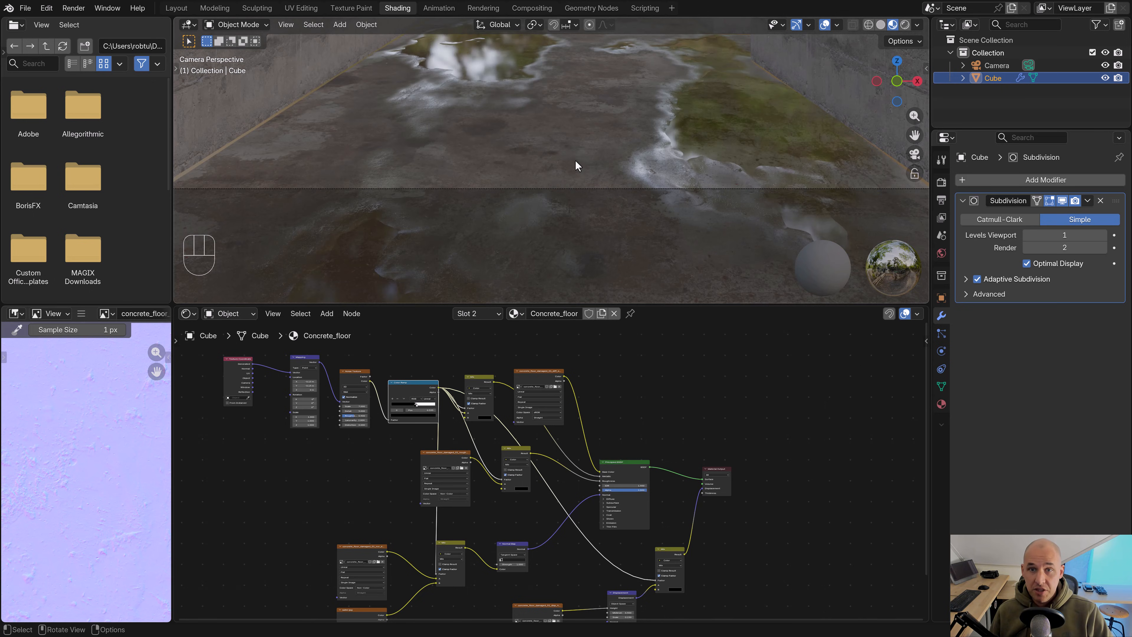
middle_click_drag(405, 340, 617, 448)
left_click_drag(669, 542, 439, 441)
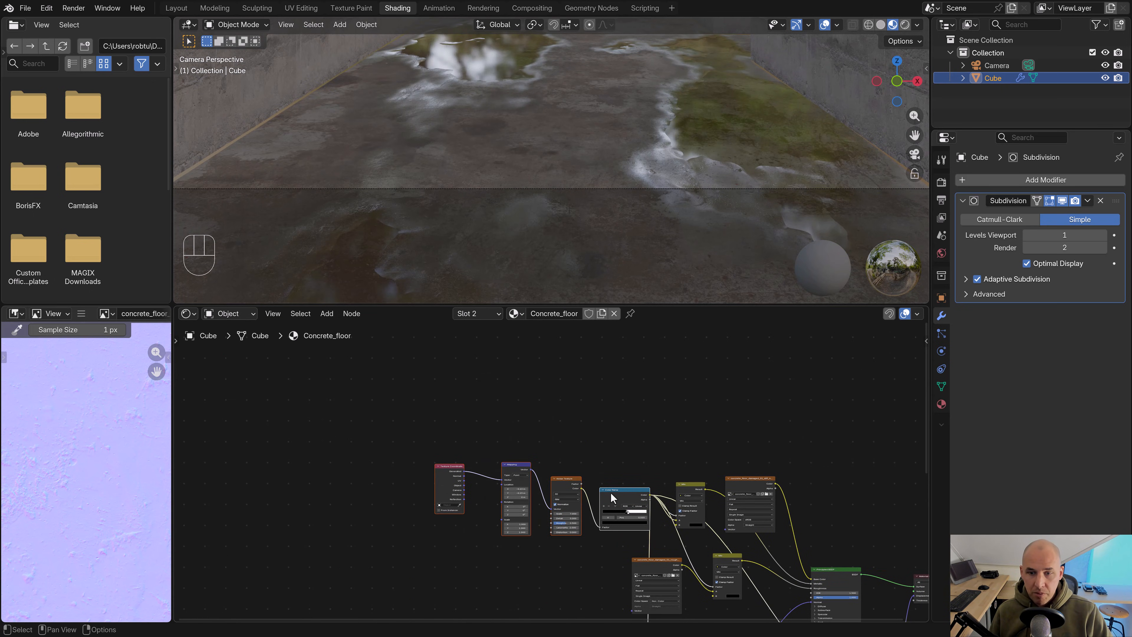
left_click_drag(610, 491, 556, 500)
scroll(521, 407, "left", 2)
scroll(520, 407, "down", 3)
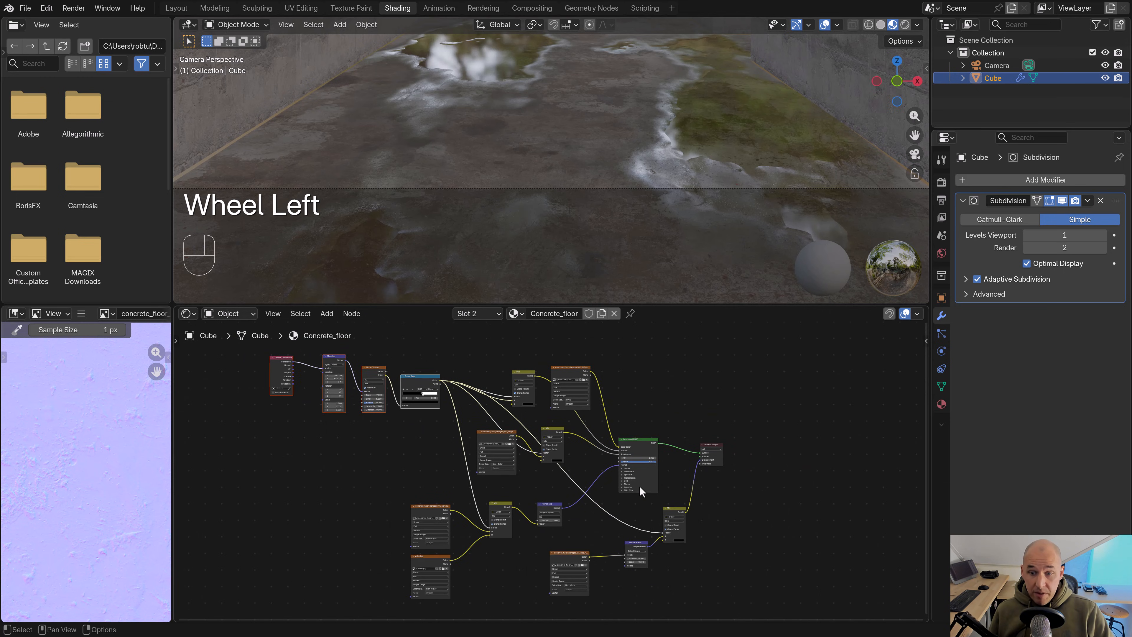
middle_click_drag(637, 276, 594, 287)
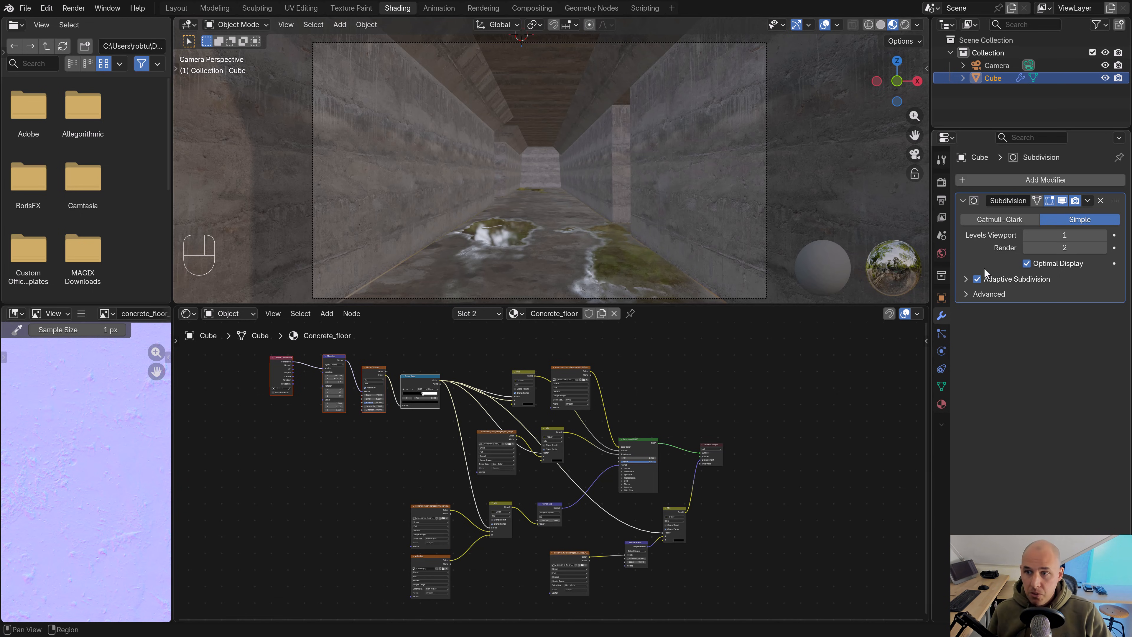
Select the Concrete_layers material and set its surface displacement method to Displacement Only
left_click(940, 403)
left_click(997, 182)
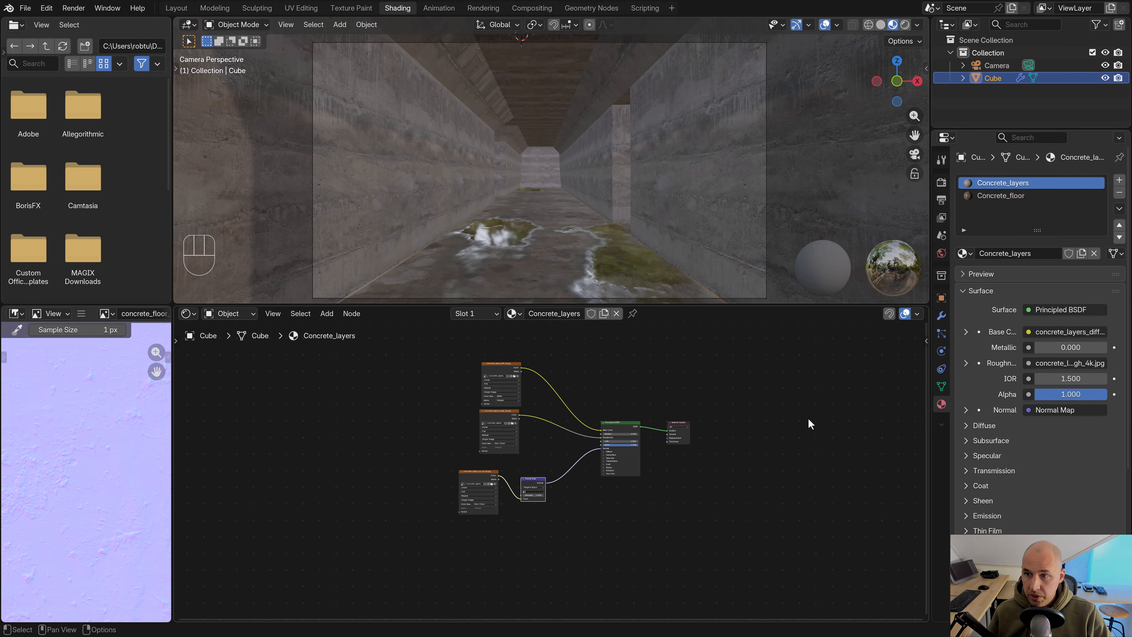
scroll(1018, 548, "down", 1)
scroll(1019, 547, "down", 4)
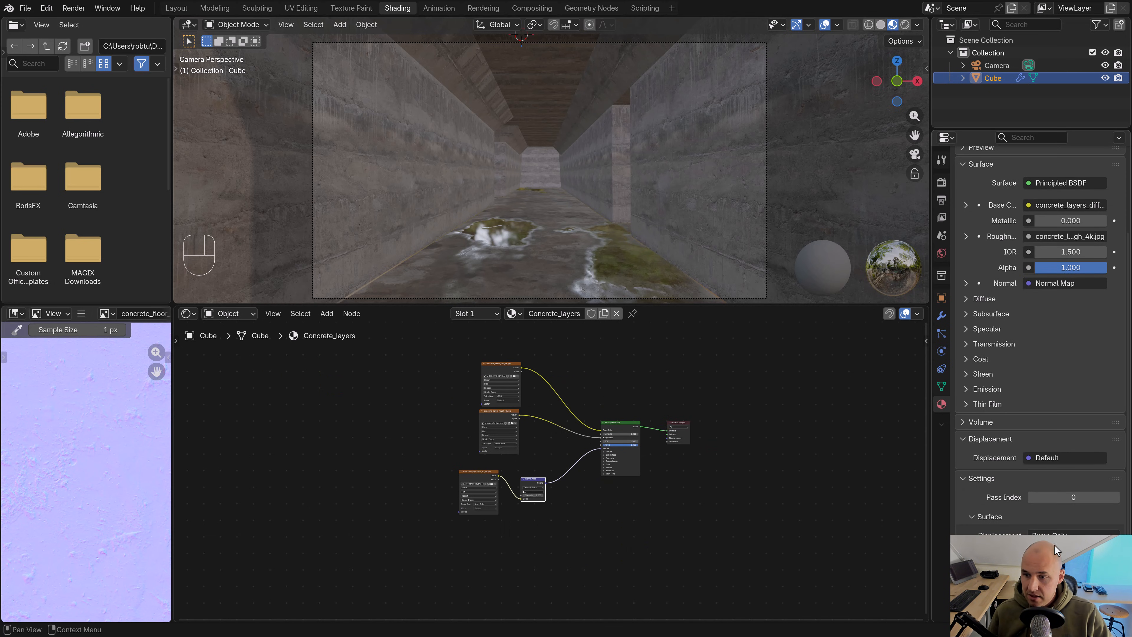
left_click(1058, 564)
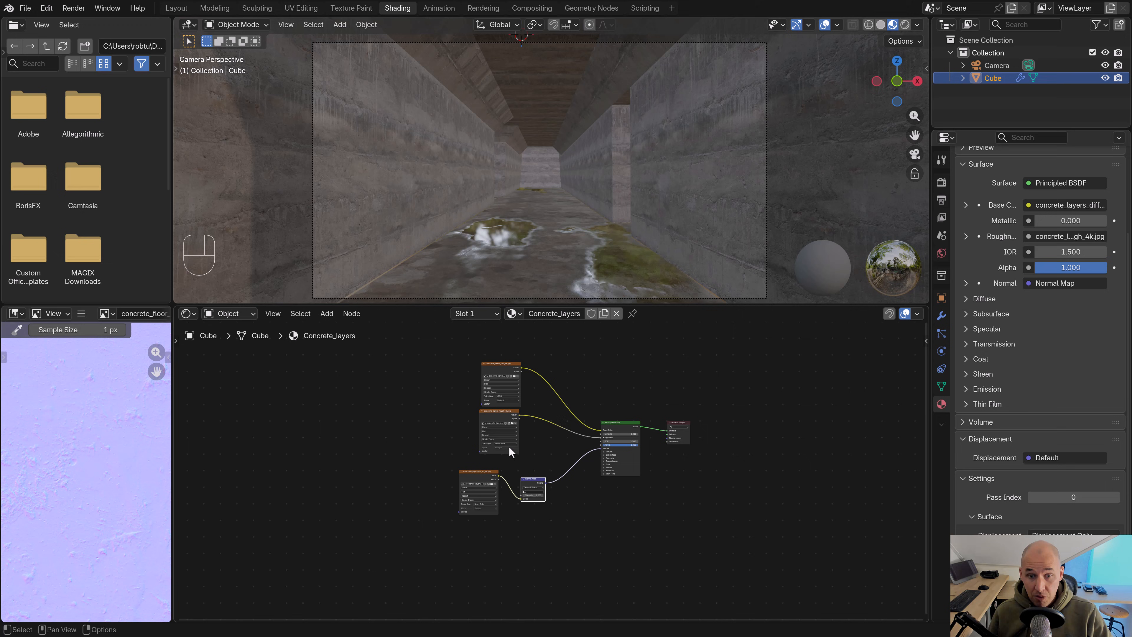
Duplicate the normal map's Image Texture node below the original and add a Displacement node beside the copy
left_click(475, 484)
key("shift+d")
left_click(511, 543)
middle_click_drag(507, 539, 519, 468)
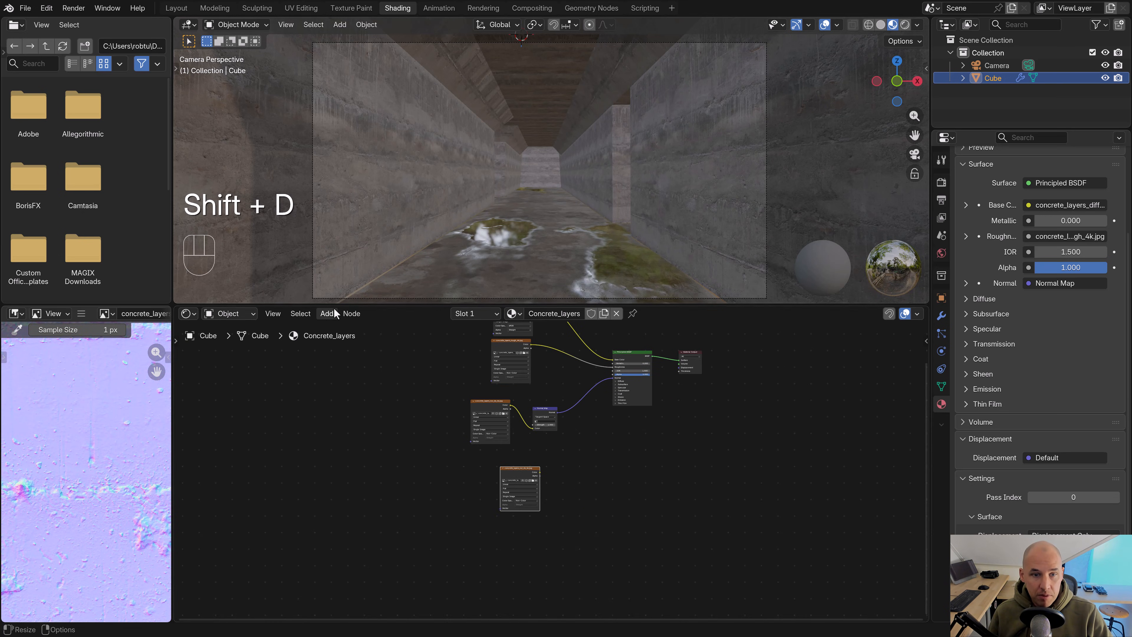
left_click(332, 314)
mouse_move(349, 369)
left_click(438, 383)
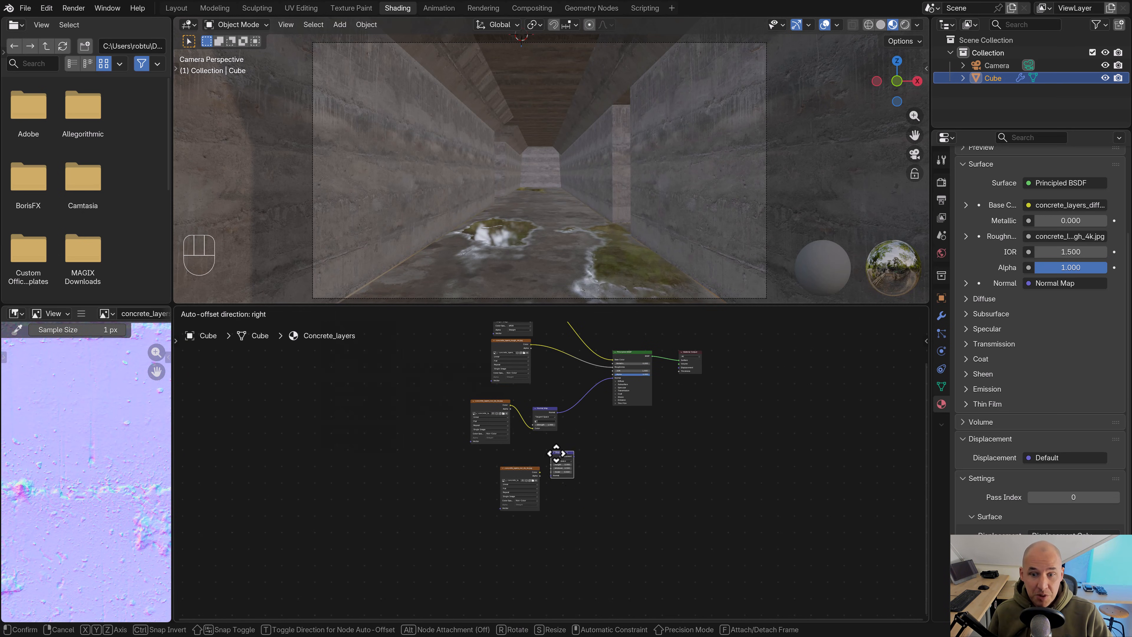
left_click(578, 462)
Connect the duplicated texture's Color to the Displacement node's Height and set the Scale to 0.07
scroll(552, 474, "up", 5)
left_click_drag(534, 472, 585, 469)
scroll(594, 482, "up", 2)
left_click(626, 485)
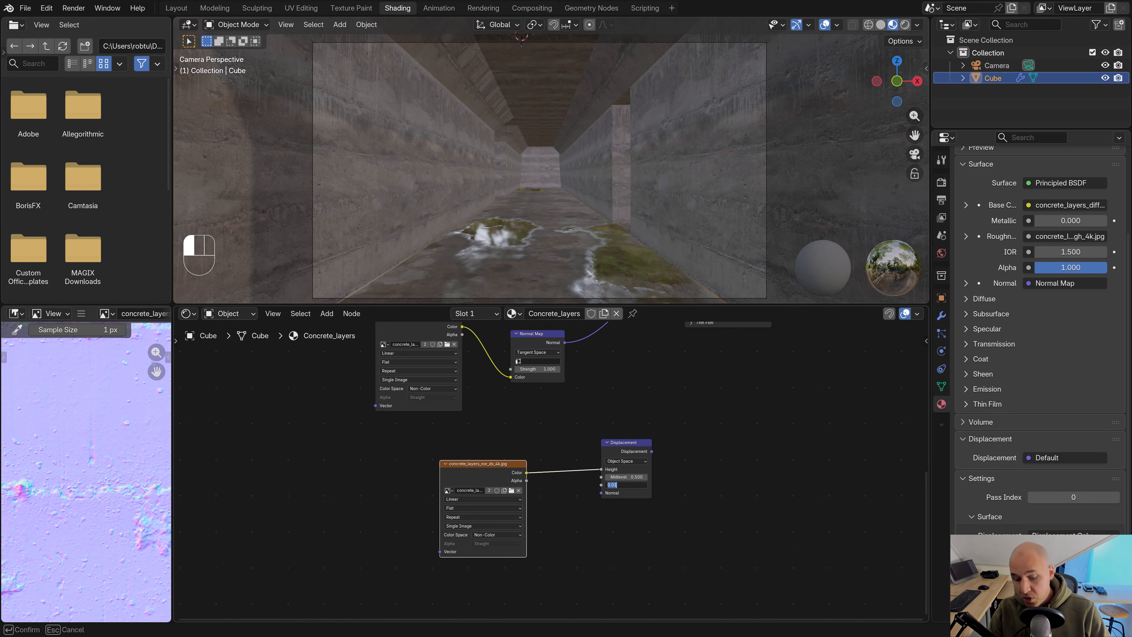
type("0.07")
key("Return")
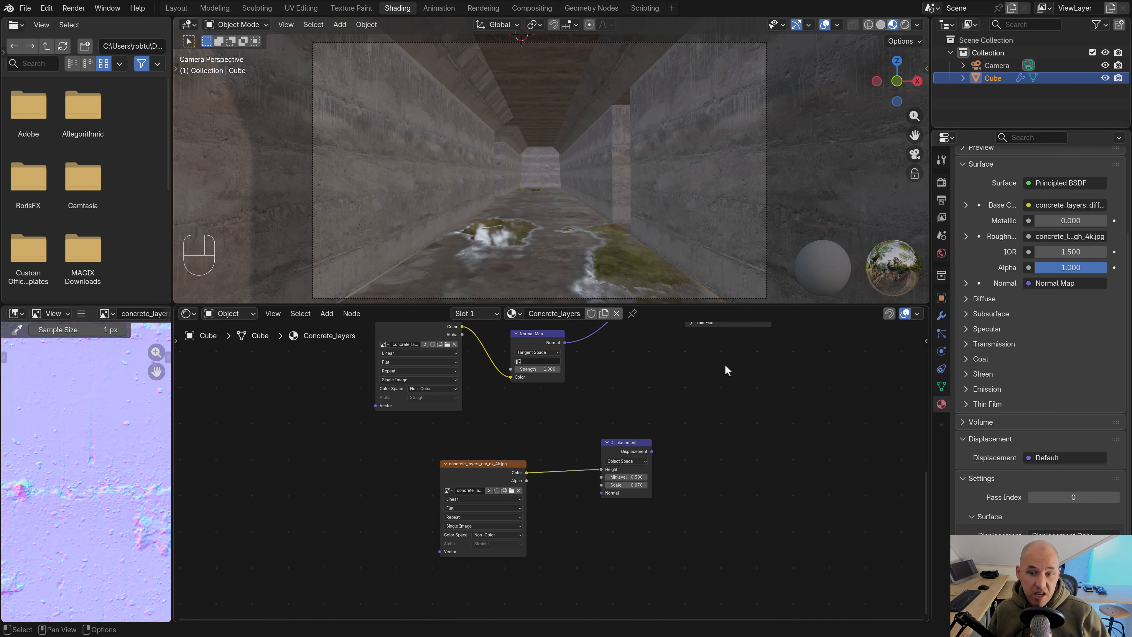
Load concrete_layers_disp_4k.png into the duplicated Image Texture node and set its color space to Non-Color
middle_click_drag(711, 412, 647, 494)
scroll(646, 494, "down", 4)
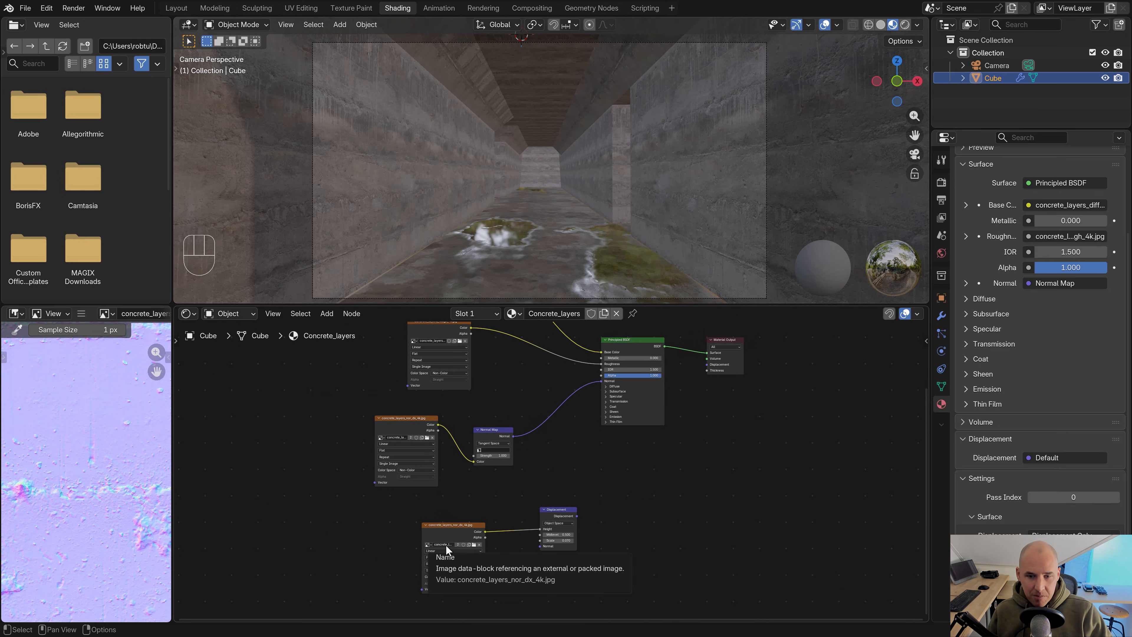
left_click(474, 544)
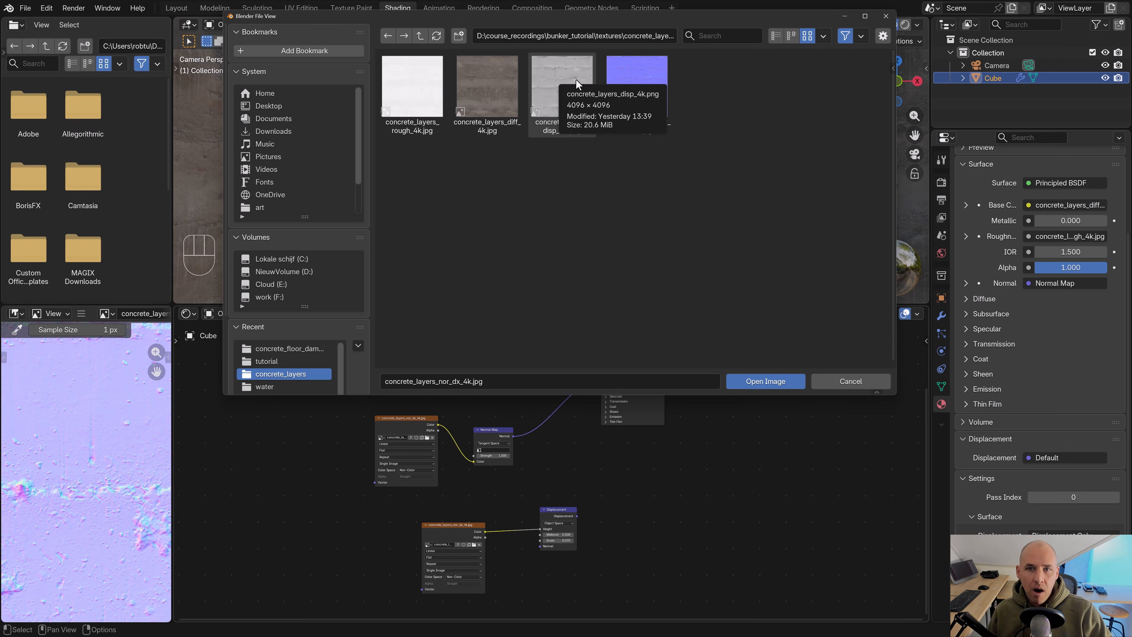
double_click(567, 84)
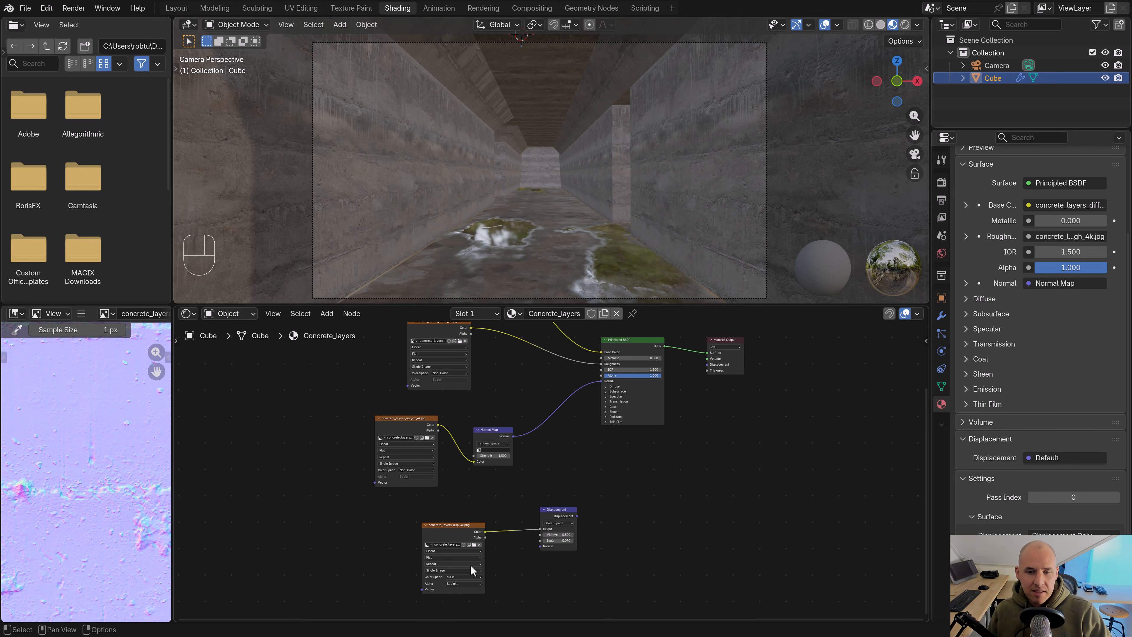
left_click(456, 578)
left_click(513, 530)
Connect the Displacement node to the Material Output's Displacement input and shift the Material Output away from the shader
middle_click_drag(619, 469, 503, 491)
left_click_drag(461, 536, 687, 429)
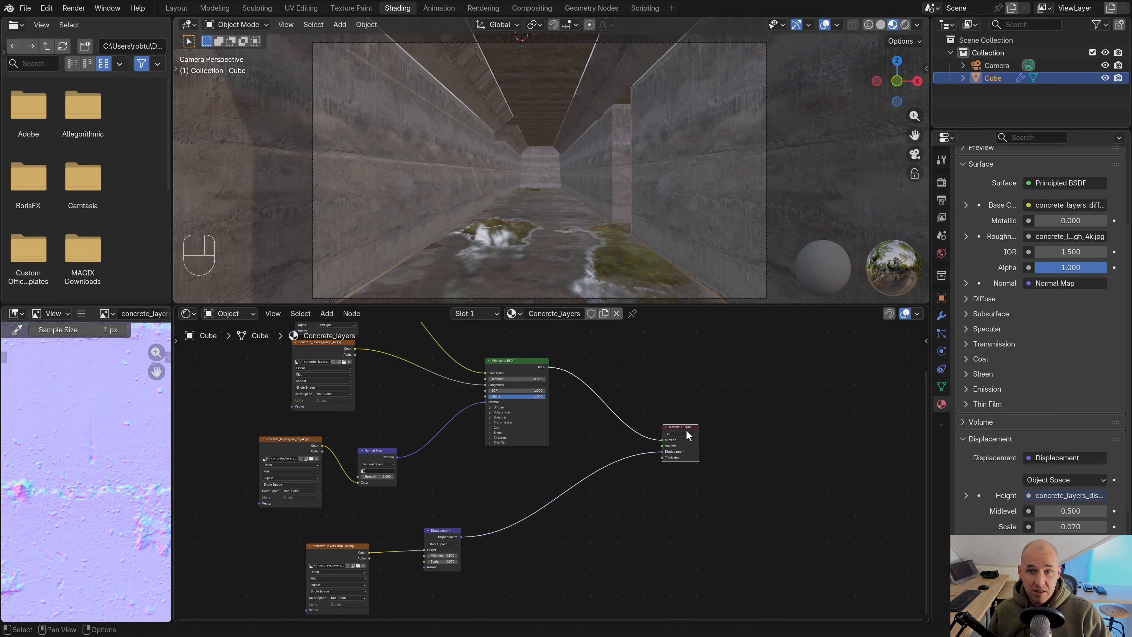
Enlarge the 3D viewport and examine the corridor walls and displacement nodes, including in rendered shading
left_click_drag(616, 305, 609, 444)
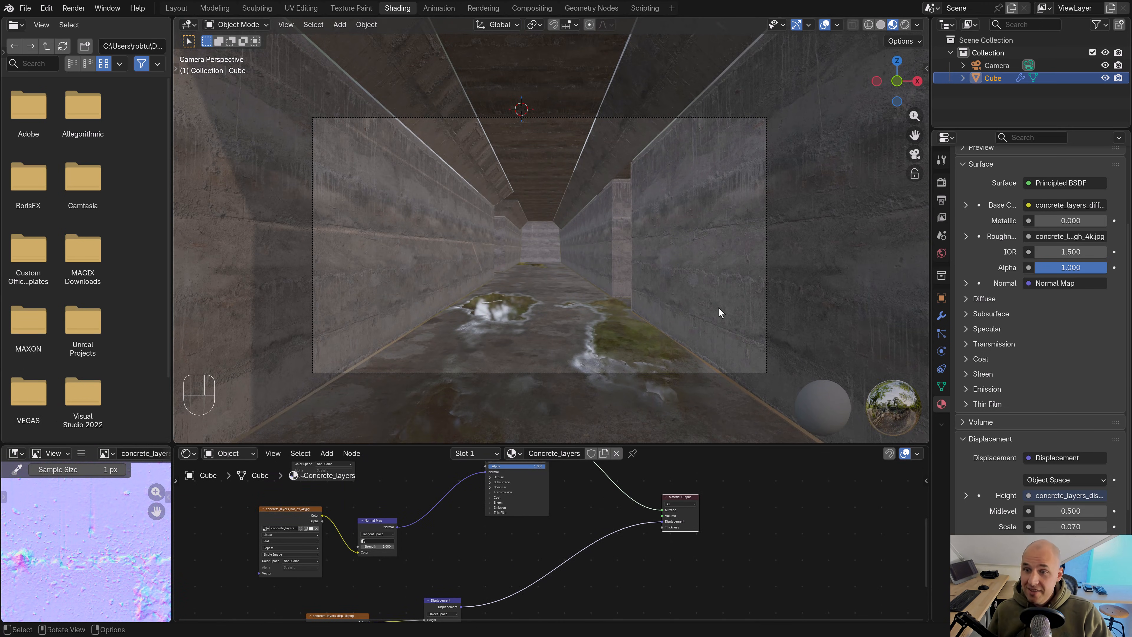
middle_click_drag(599, 322, 600, 318, "shift")
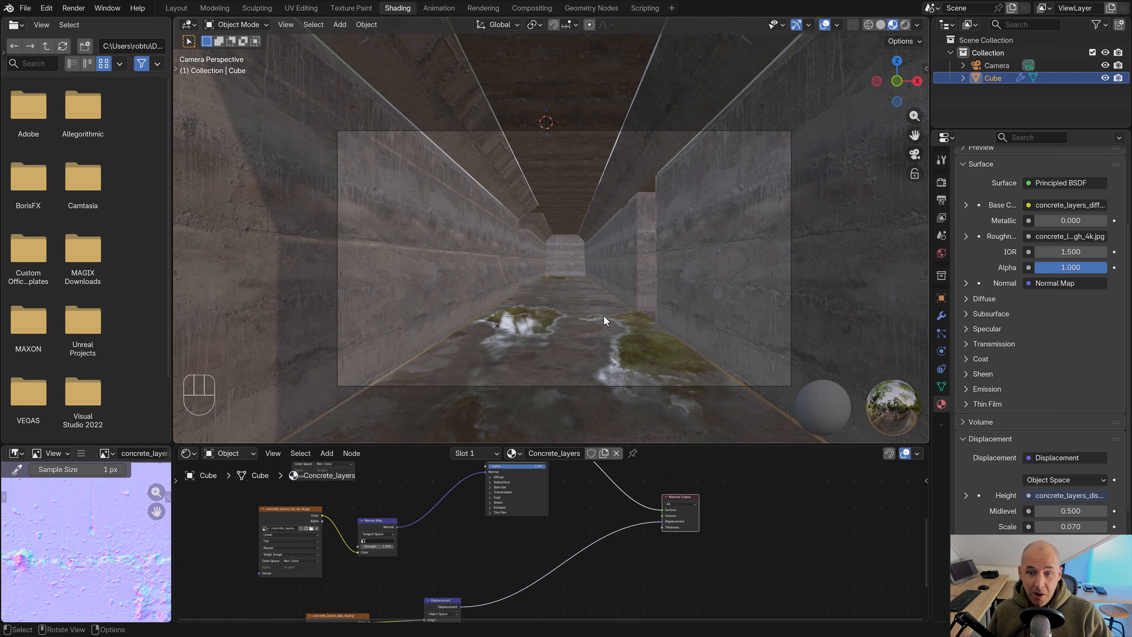
middle_click_drag(598, 383, 603, 550, "shift")
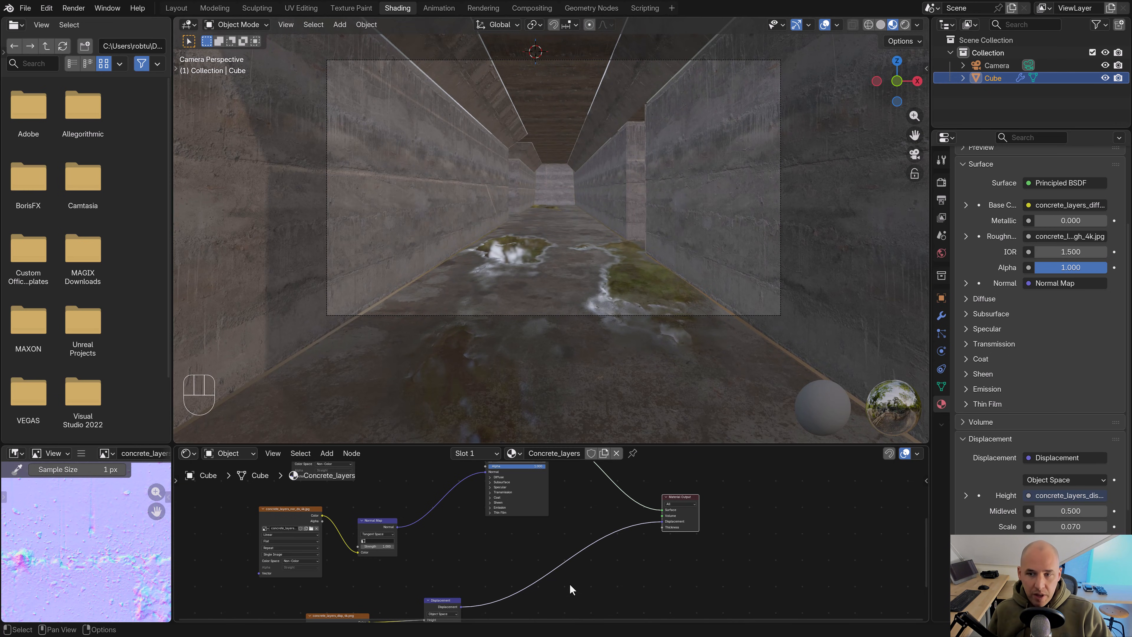
scroll(963, 423, "down", 1)
scroll(667, 563, "down", 2)
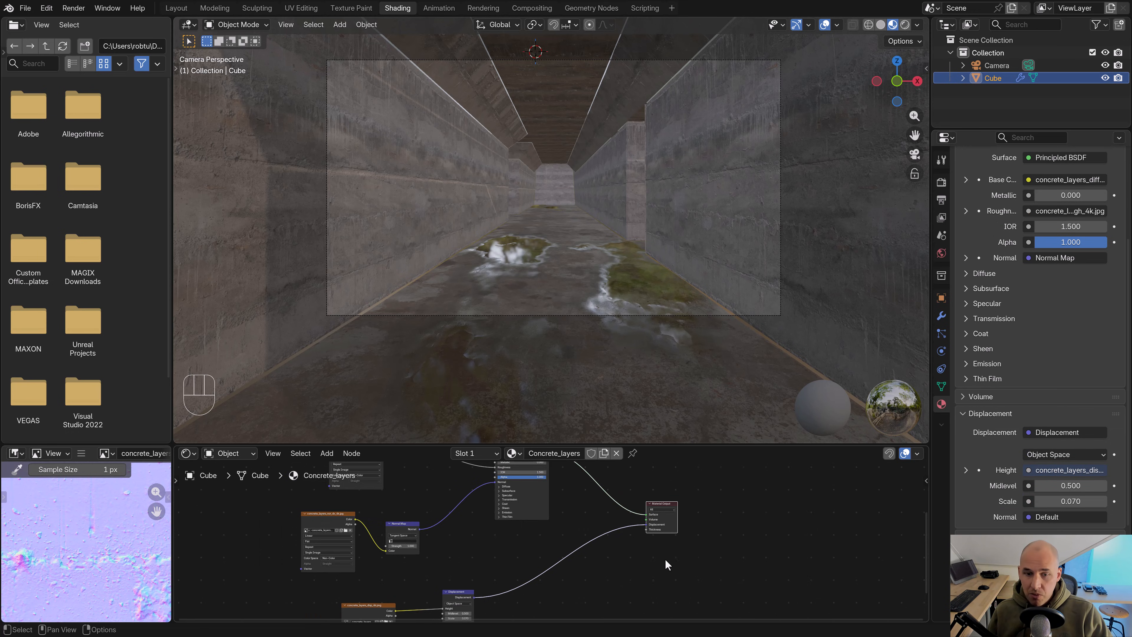
middle_click_drag(519, 555, 592, 500)
scroll(548, 542, "up", 3)
middle_click_drag(448, 600, 501, 564)
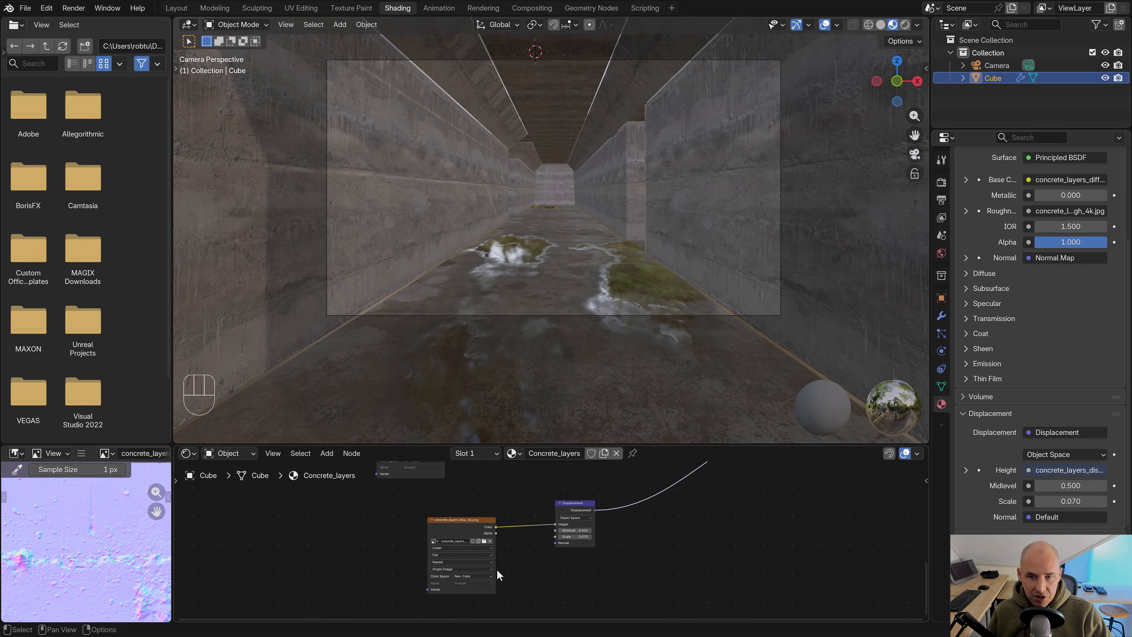
middle_click_drag(719, 202, 719, 270, "shift")
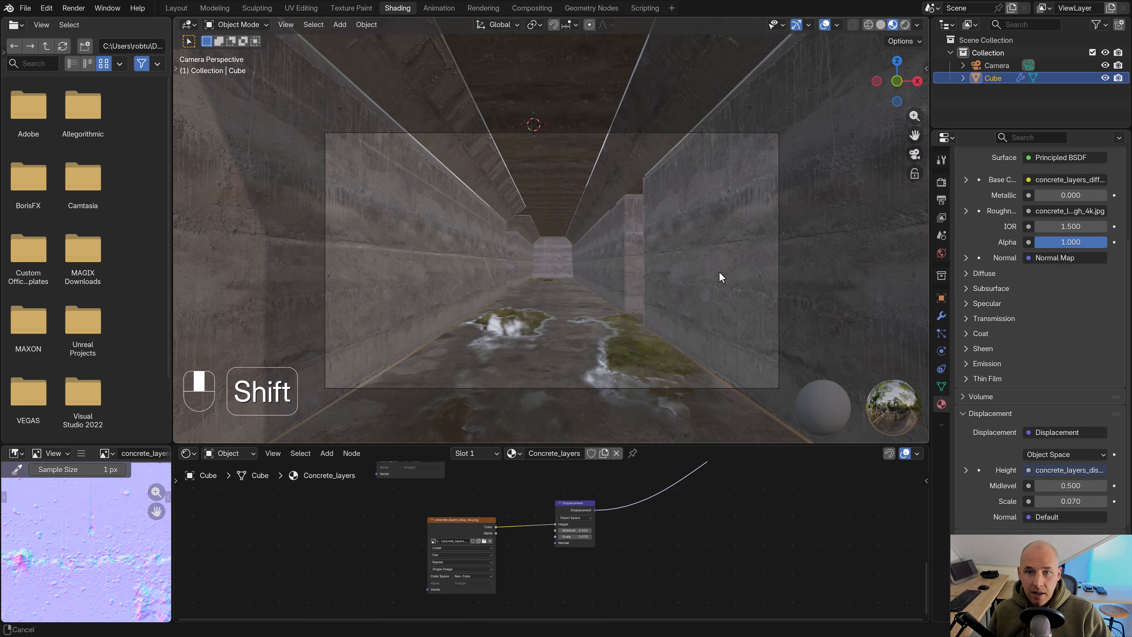
key("z")
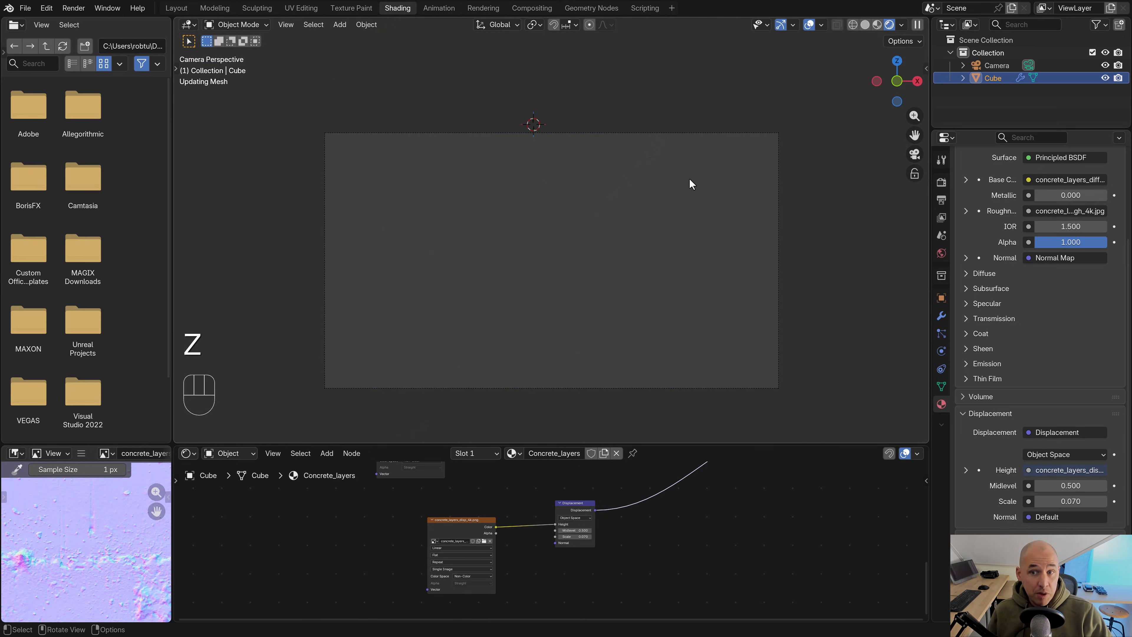
Show the corridor in solid shading from the top view and rename the Cube object Bunker
key("z")
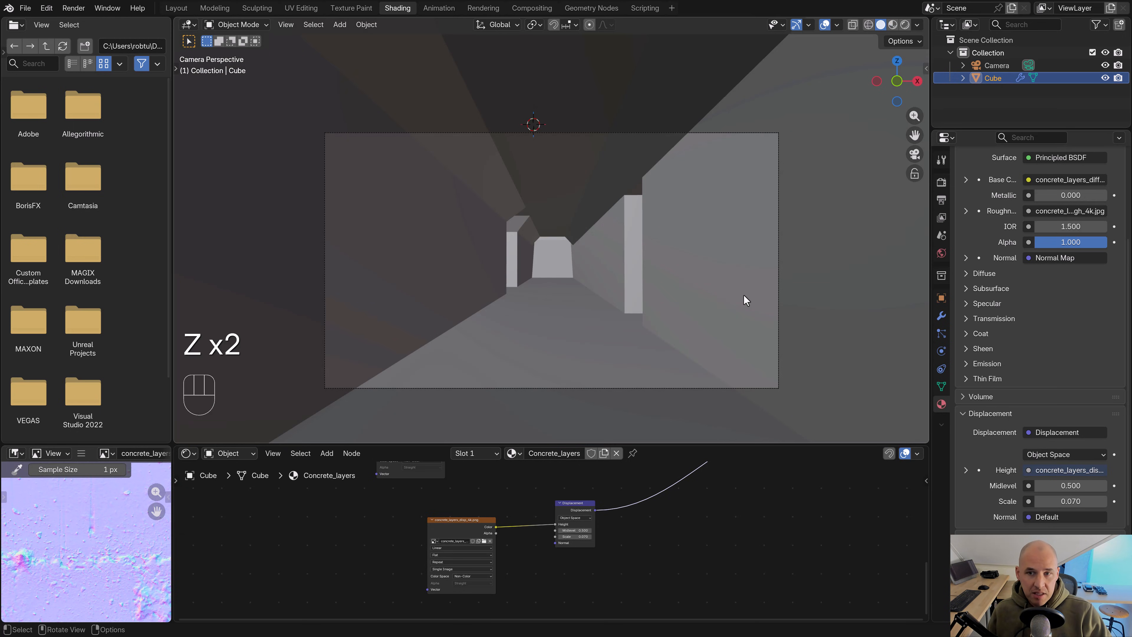
key("KP_7")
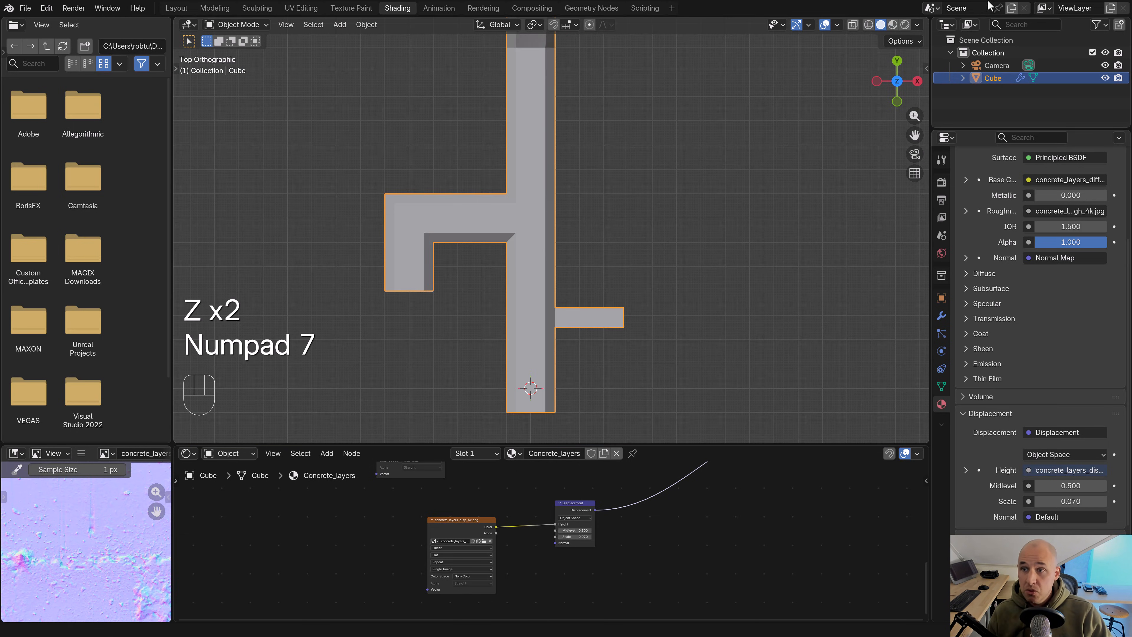
double_click(995, 80)
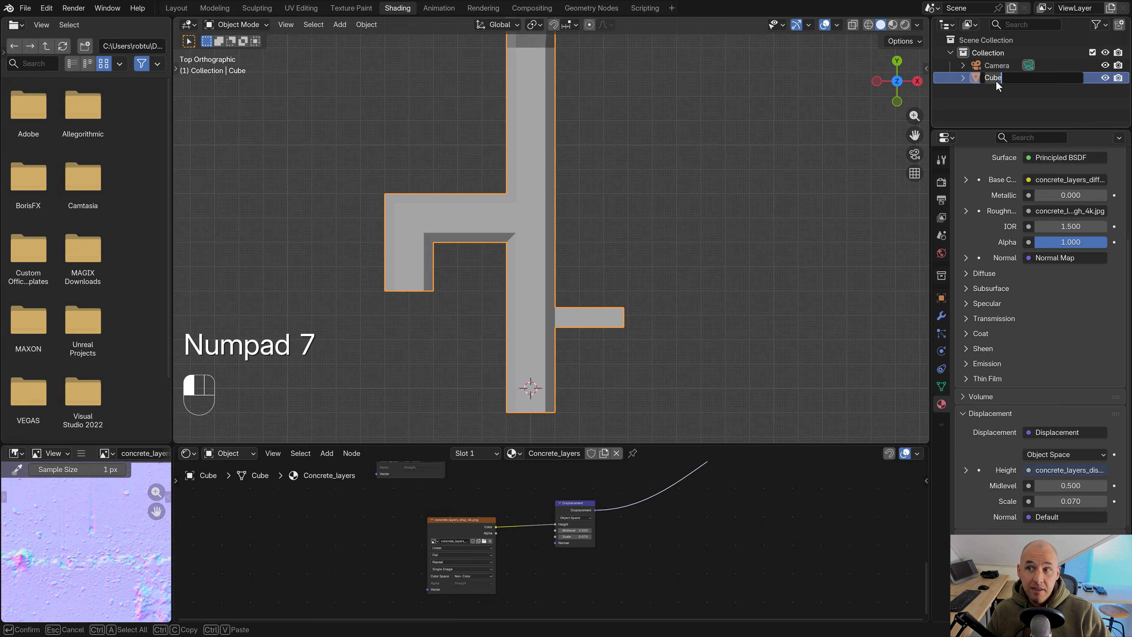
type("Bu")
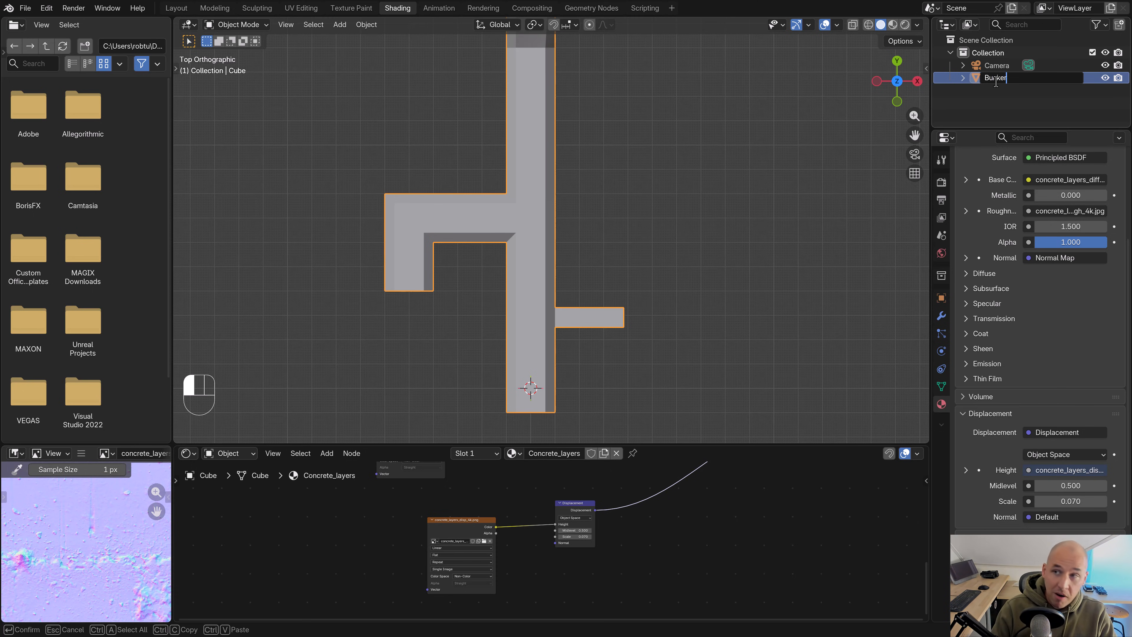
type("nker")
key("Return")
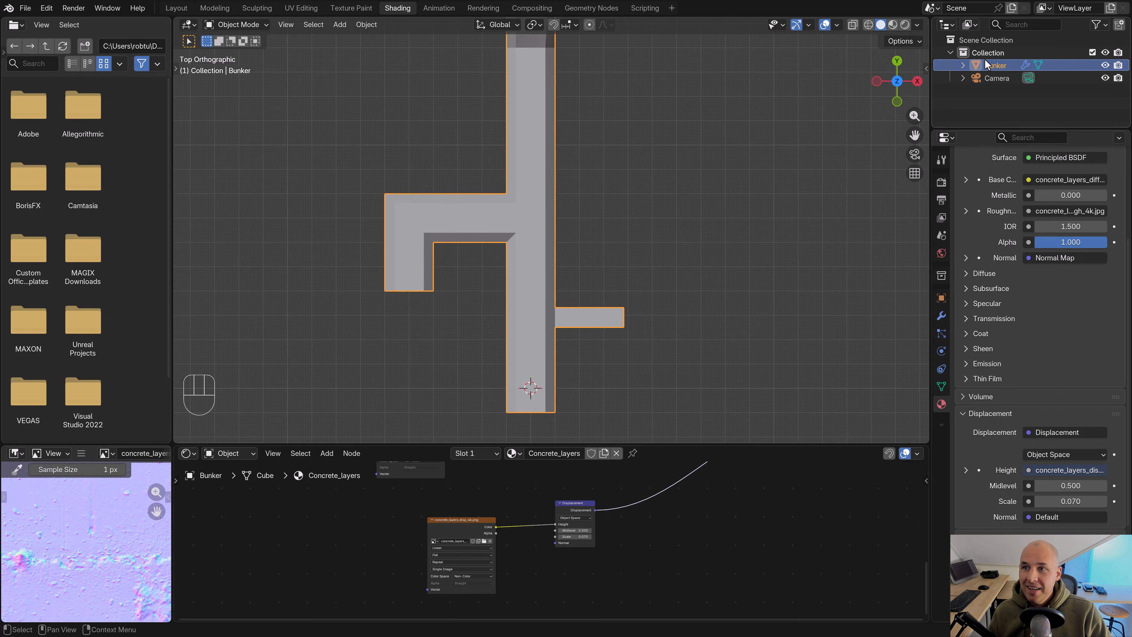
Create a new collection directly under the Scene Collection and name it Lights
right_click(982, 41)
left_click(986, 45)
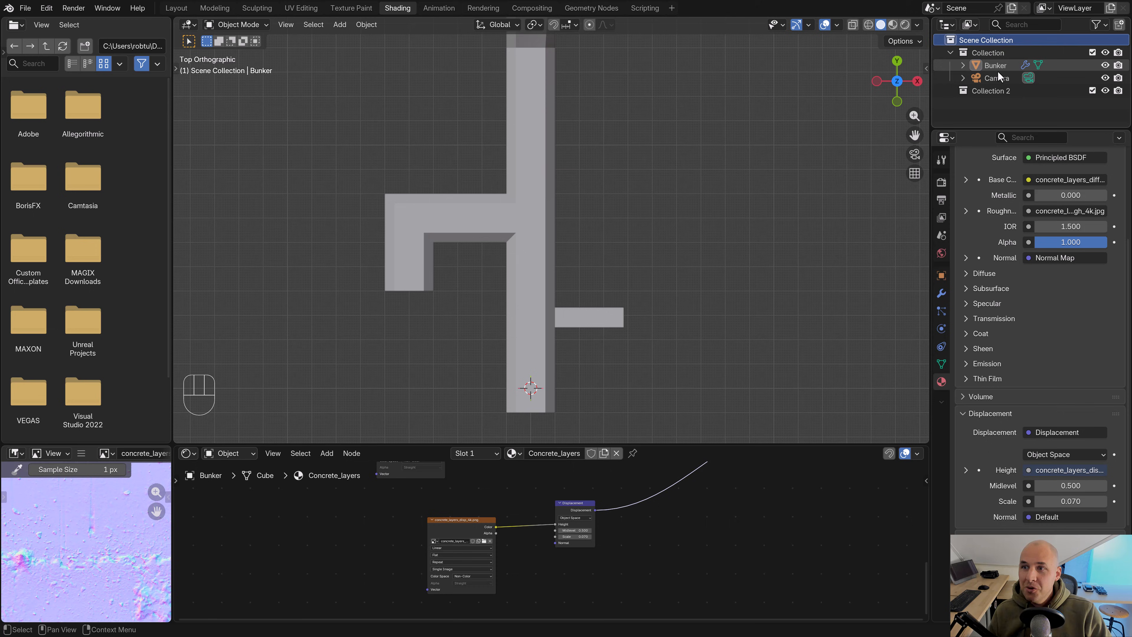
double_click(991, 92)
type("Li")
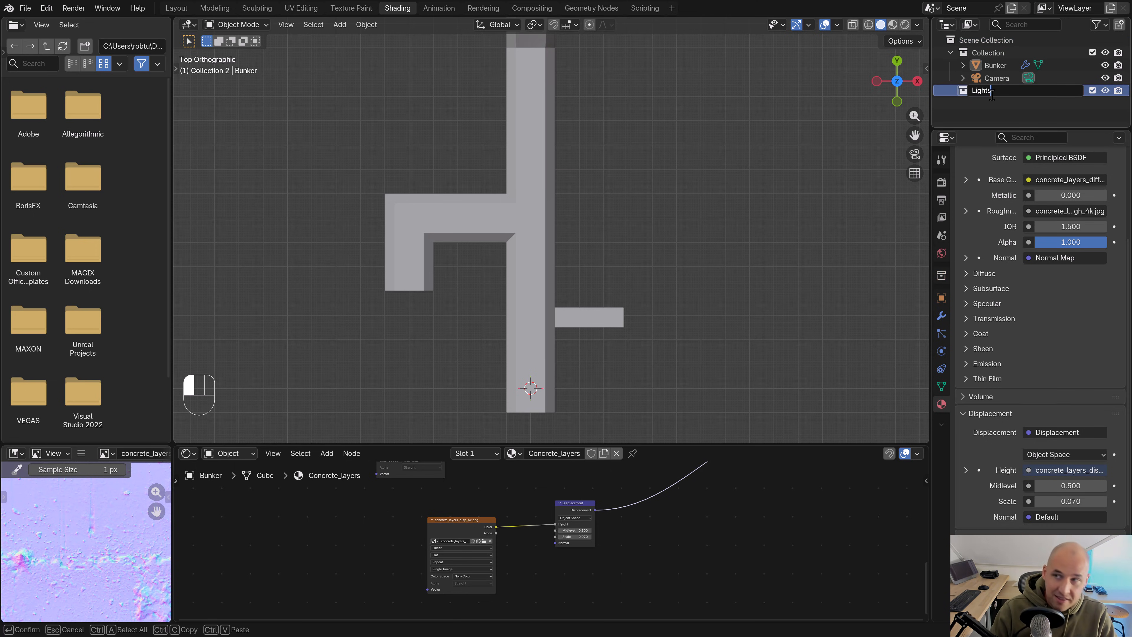
type("ghts")
key("Return")
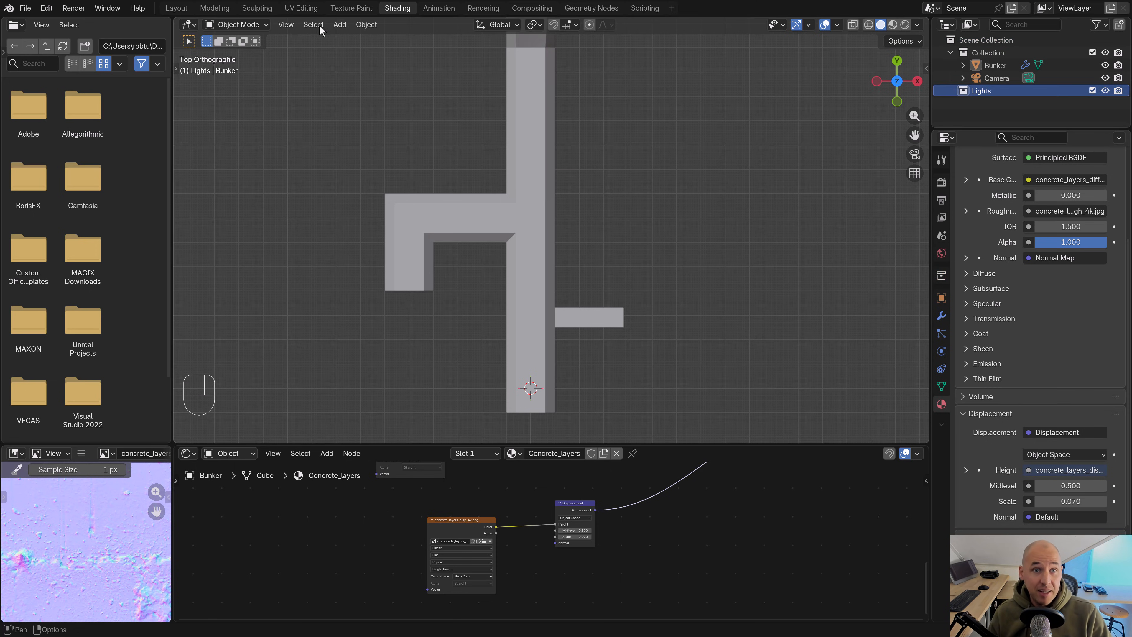
Add an Area light to the Lights collection and, in wireframe top view, move it along the main corridor to just before the far side passage
left_click(339, 24)
mouse_move(367, 203)
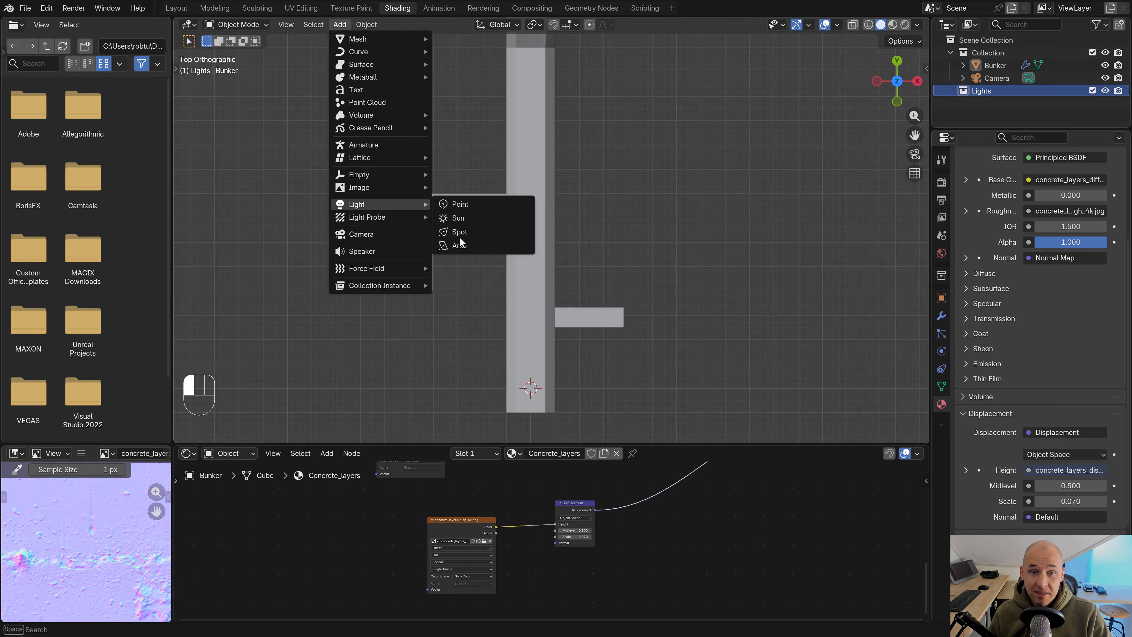
left_click(460, 244)
key("z")
left_click(526, 259)
key("g")
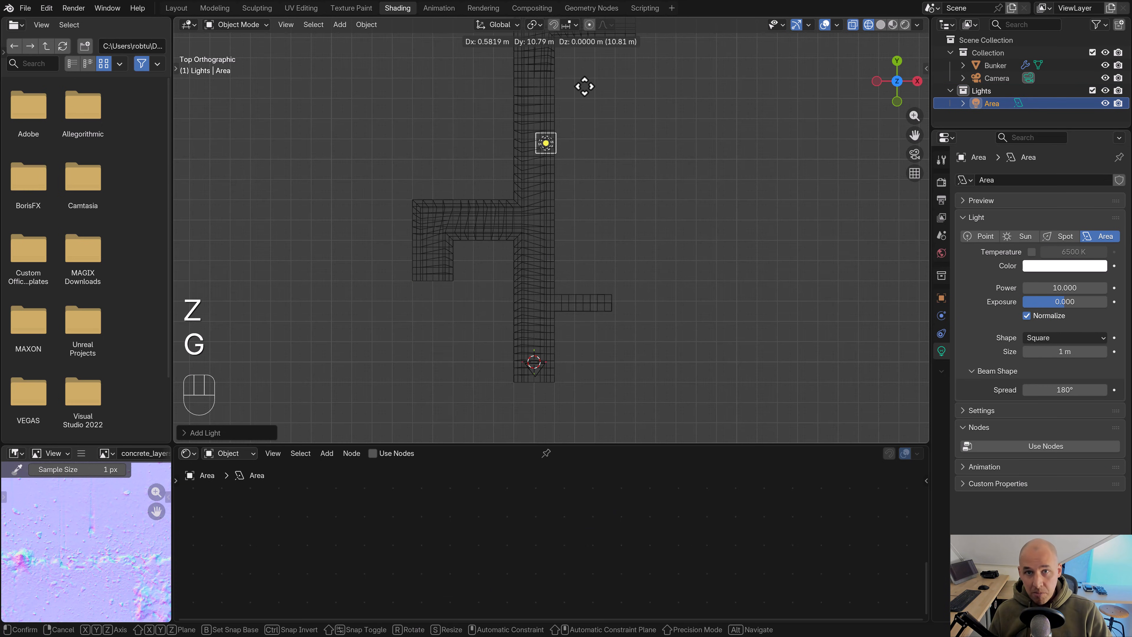
left_click(575, 25, "ctrl")
middle_click_drag(583, 144, 585, 296, "shift")
scroll(588, 285, "up", 5)
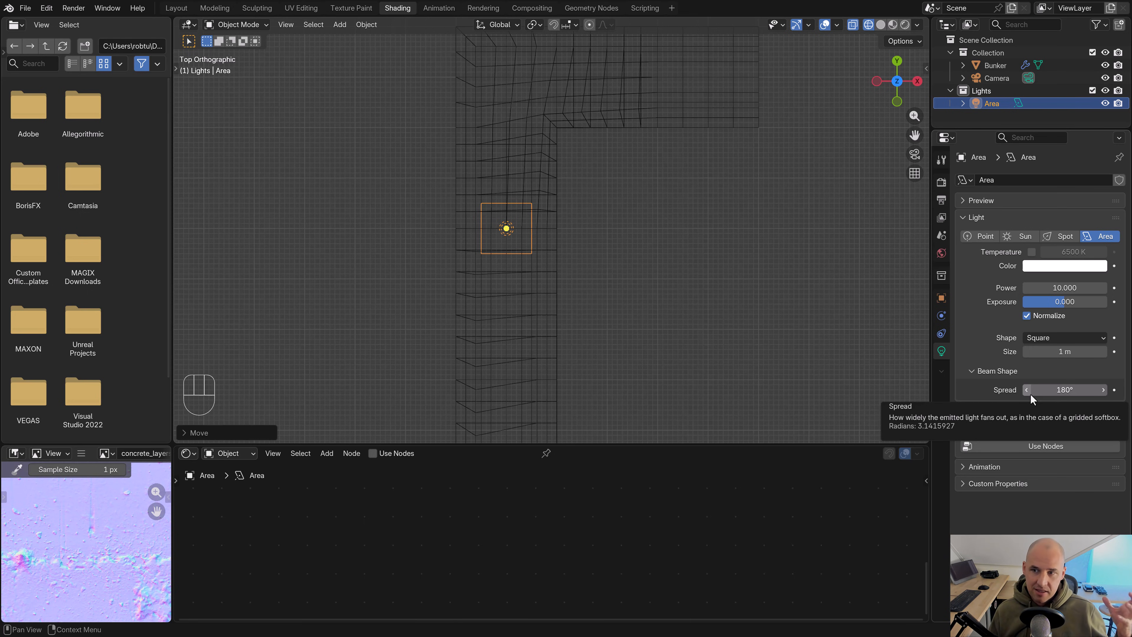
Change the area light's shape to Rectangle and set its Size X to 0.23 m
left_click(1068, 339)
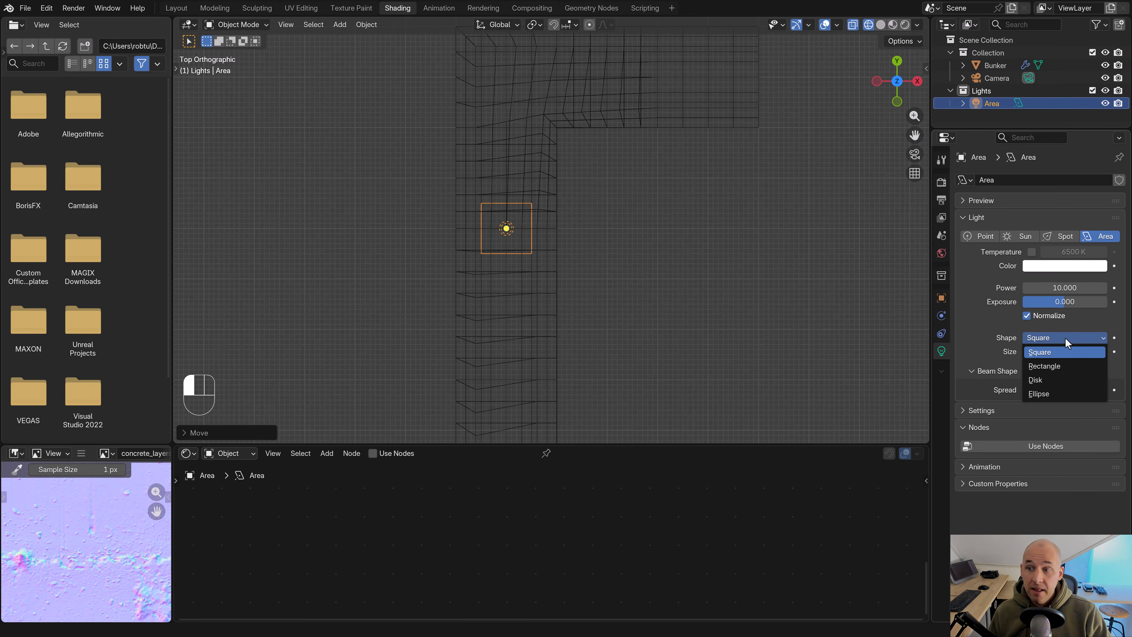
left_click(1052, 367)
left_click_drag(1064, 364, 1023, 352)
key("ctrl+z")
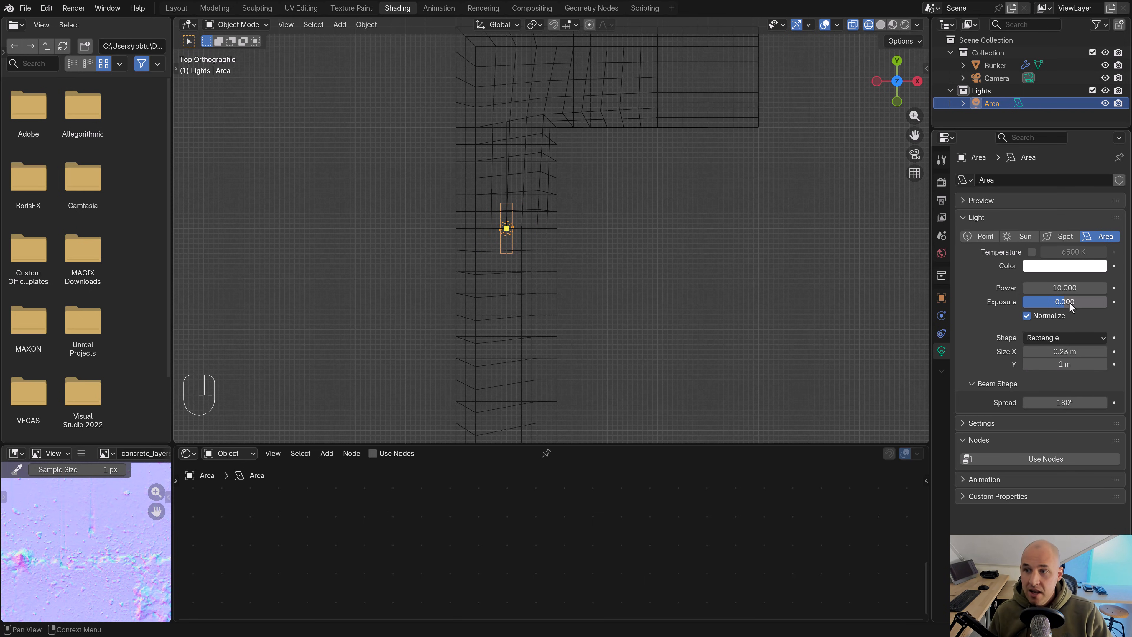
Set the area light's power to 50
left_click(1065, 287)
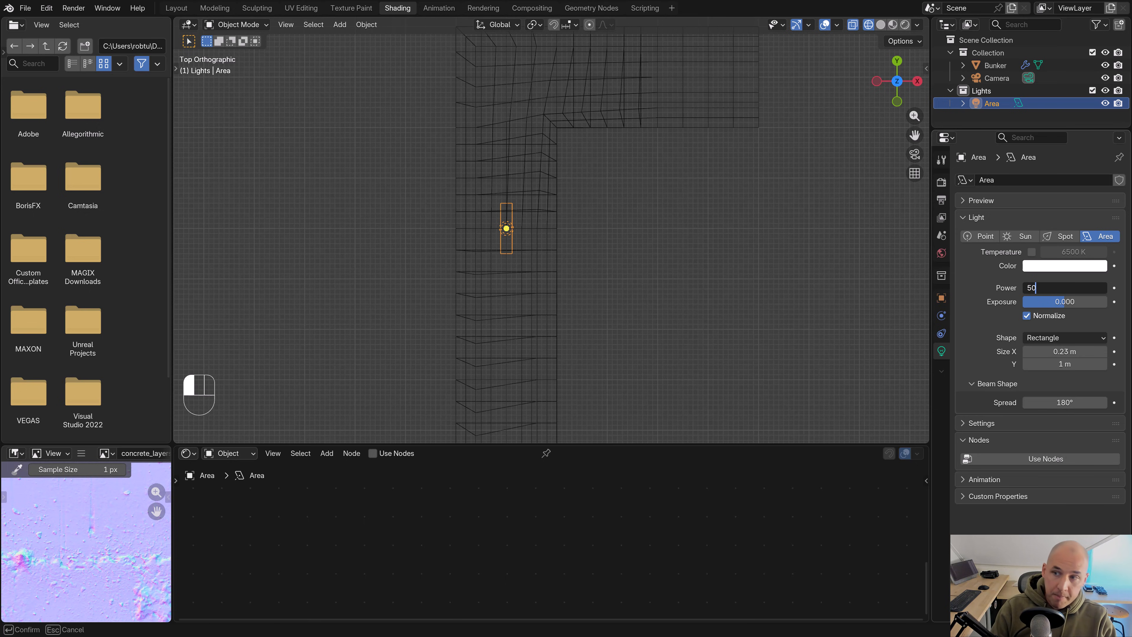
type("50")
key("Return")
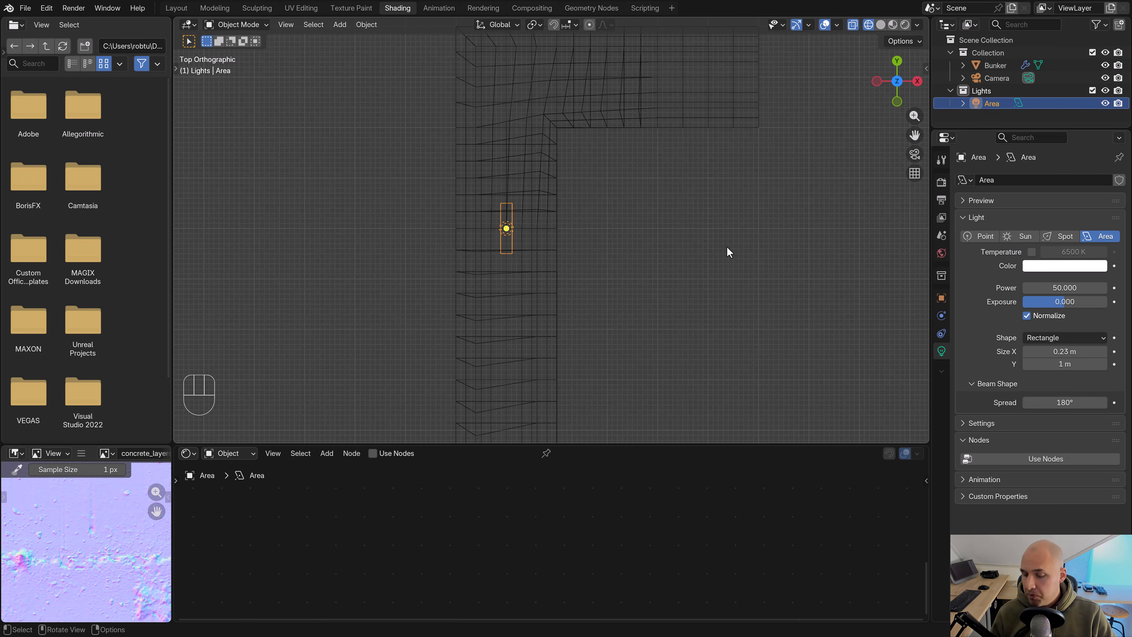
Show the camera view in rendered shading and restrict the viewport render to a region around the camera frame
key("KP_0")
key("z")
key("g")
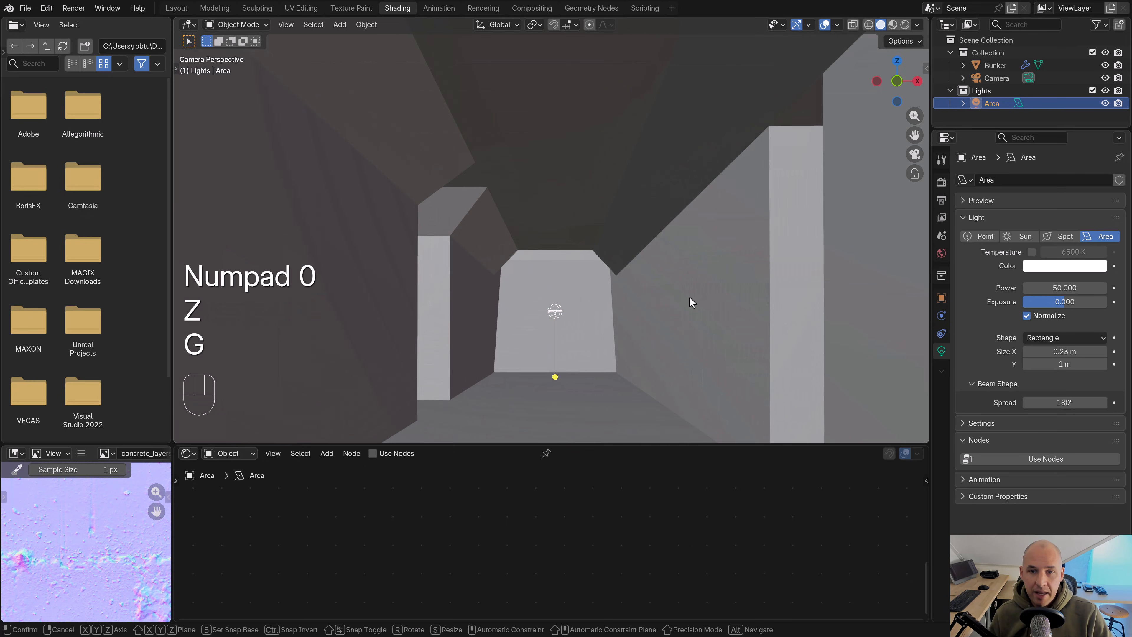
key("z")
left_click(688, 268)
key("z")
left_click(664, 255)
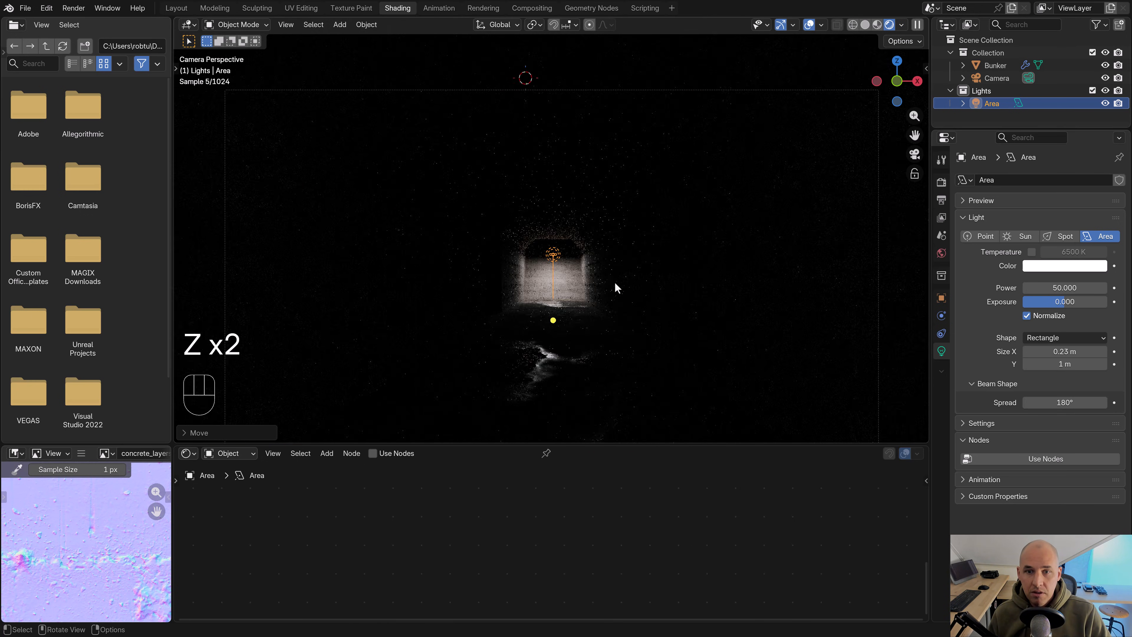
key("ctrl+b")
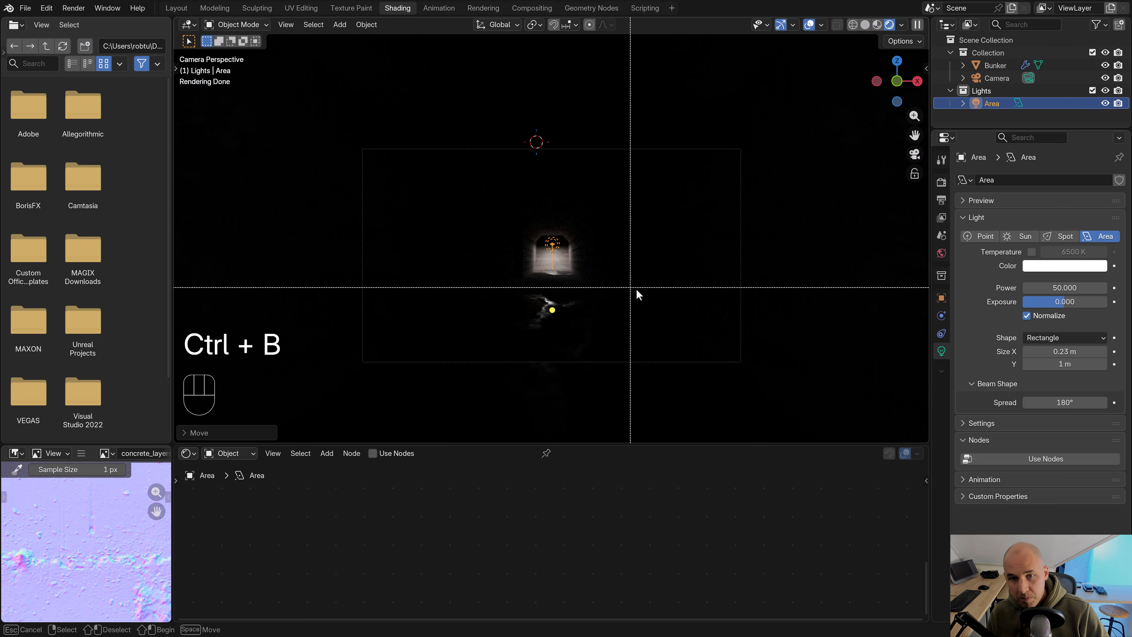
left_click_drag(762, 379, 334, 122)
scroll(568, 279, "up", 5)
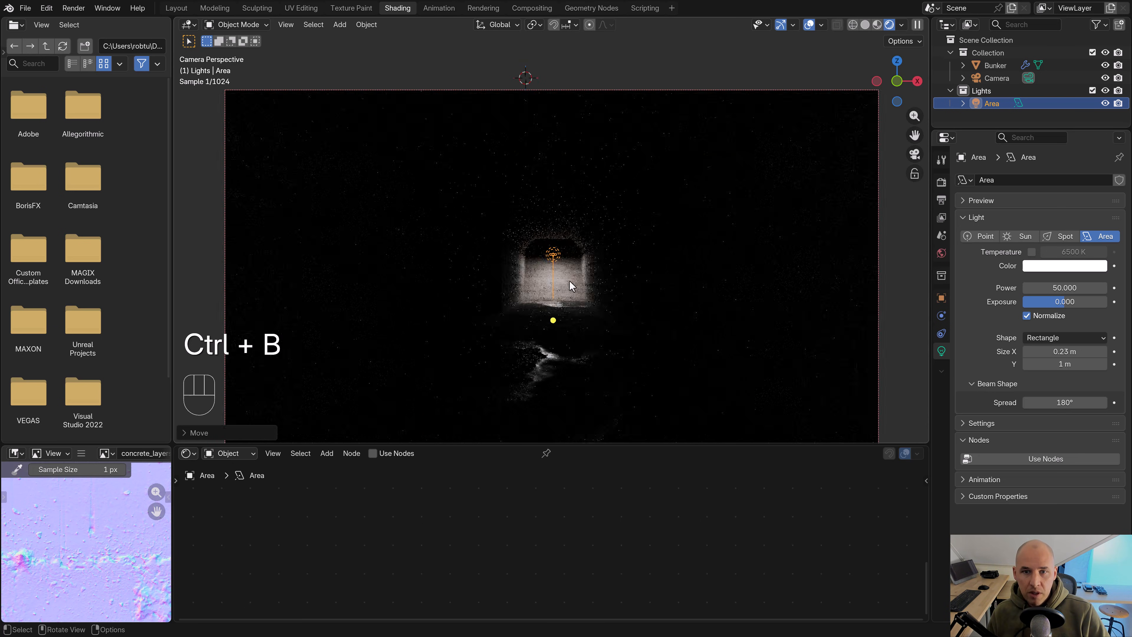
Raise the area light along the Z axis to just below the corridor ceiling
key("g")
key("z")
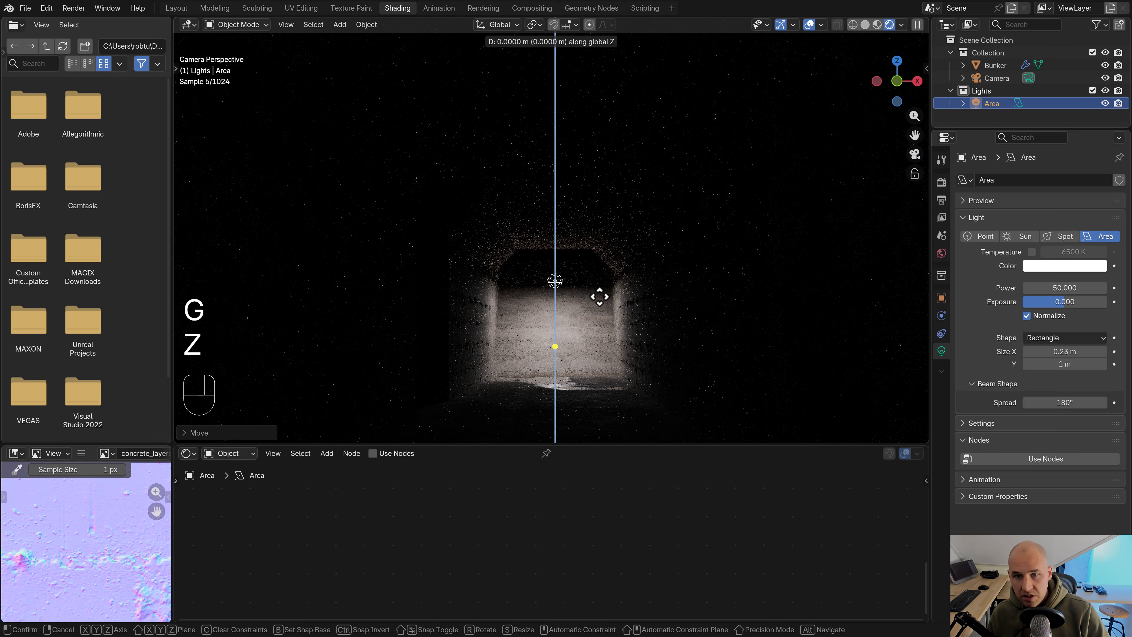
left_click(596, 275)
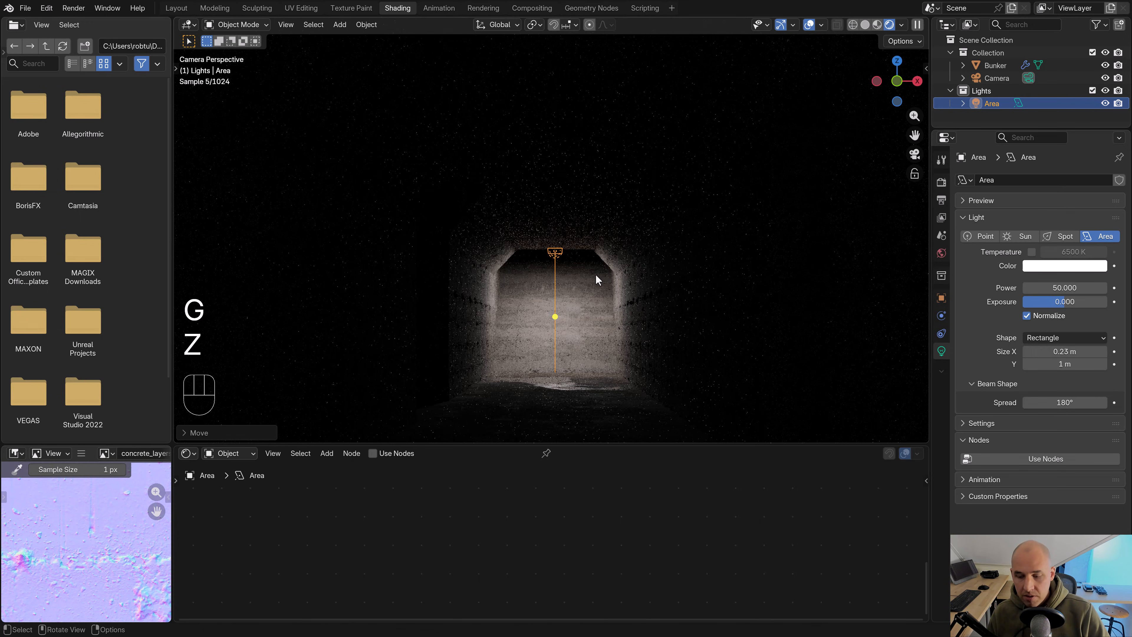
In the top view, move the area light back along Y toward the camera, away from the far passage, and return to the rendered camera view
key("KP_7")
key("z")
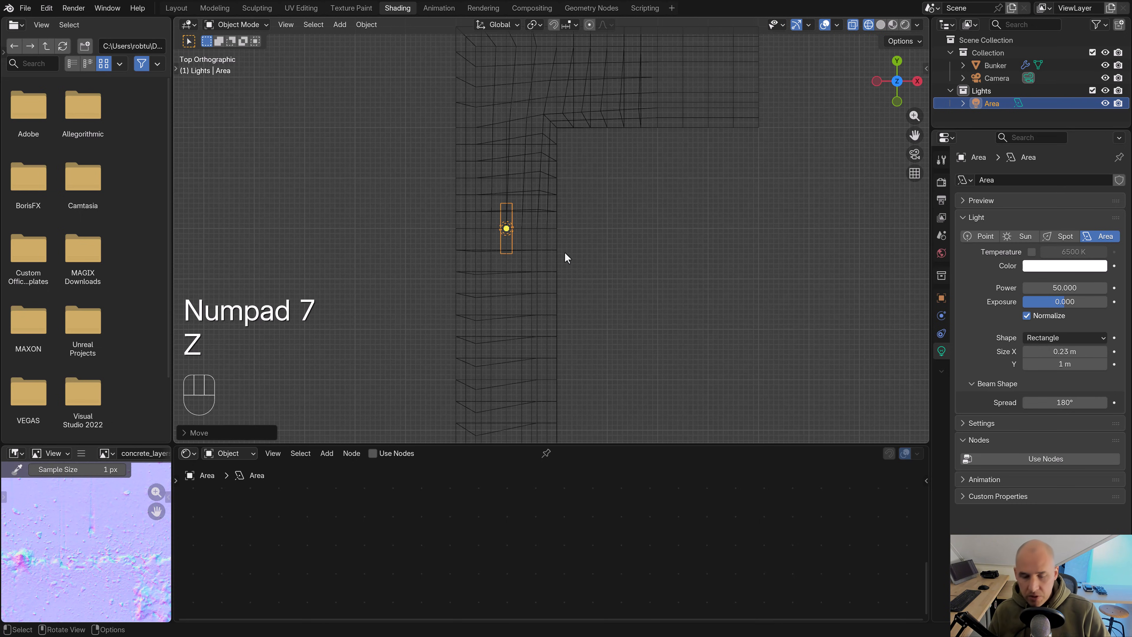
key("g")
key("y")
left_click(563, 291)
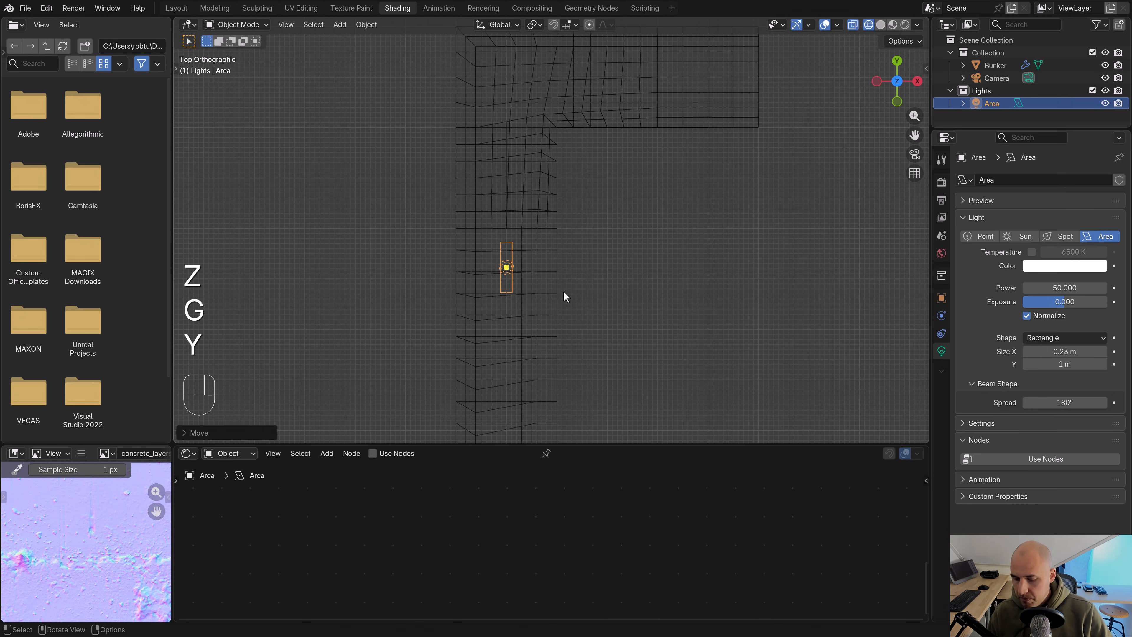
key("KP_0")
key("z")
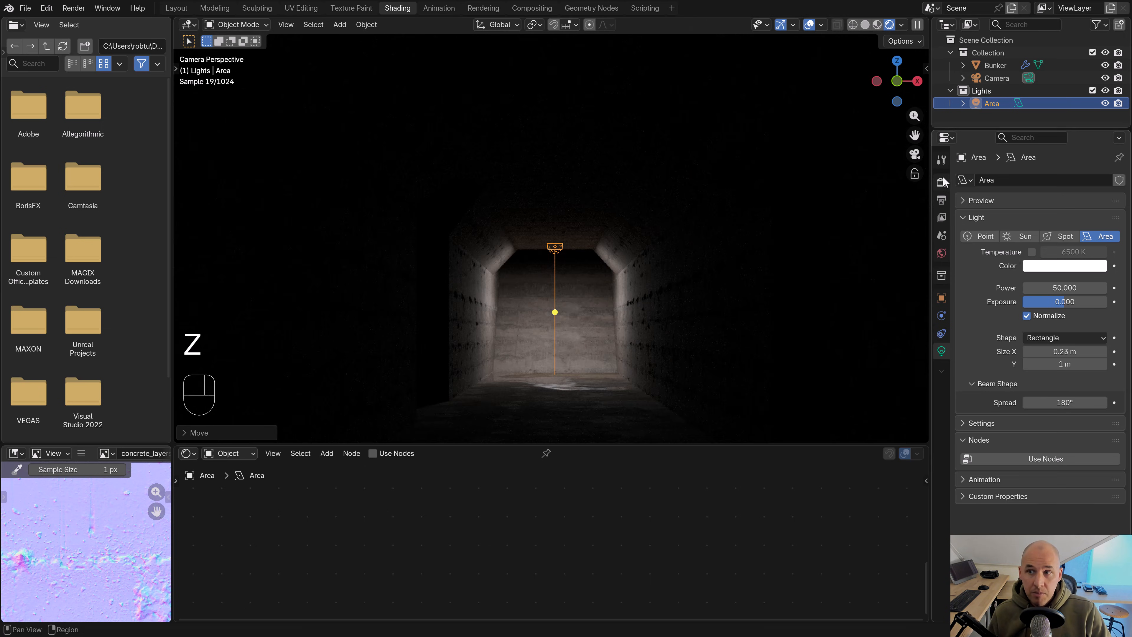
left_click(942, 182)
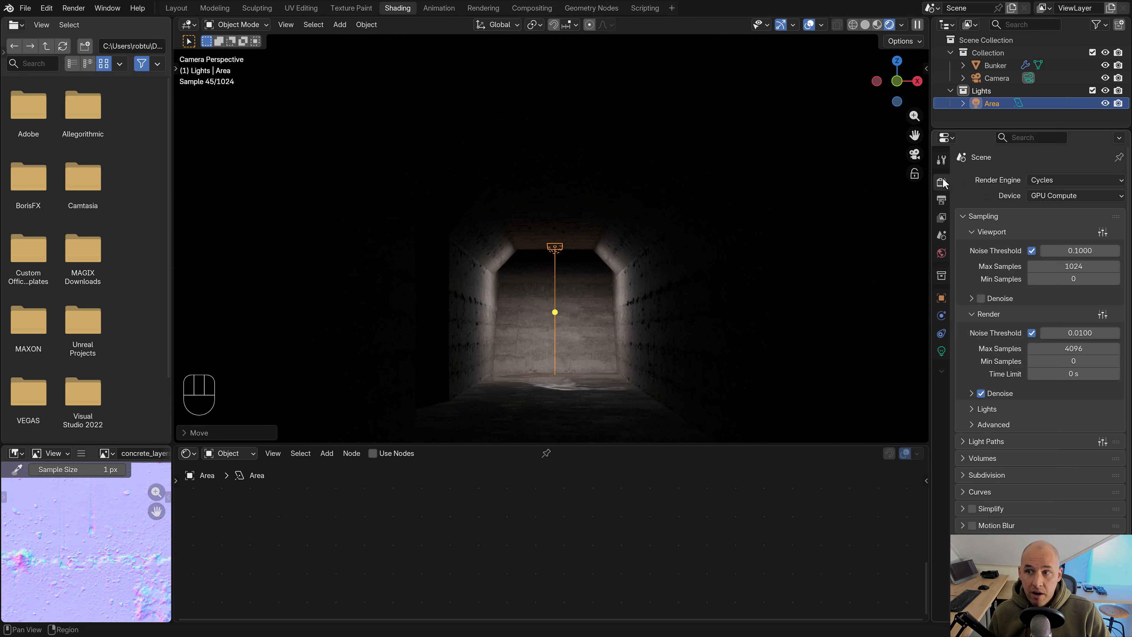
scroll(677, 275, "down", 2)
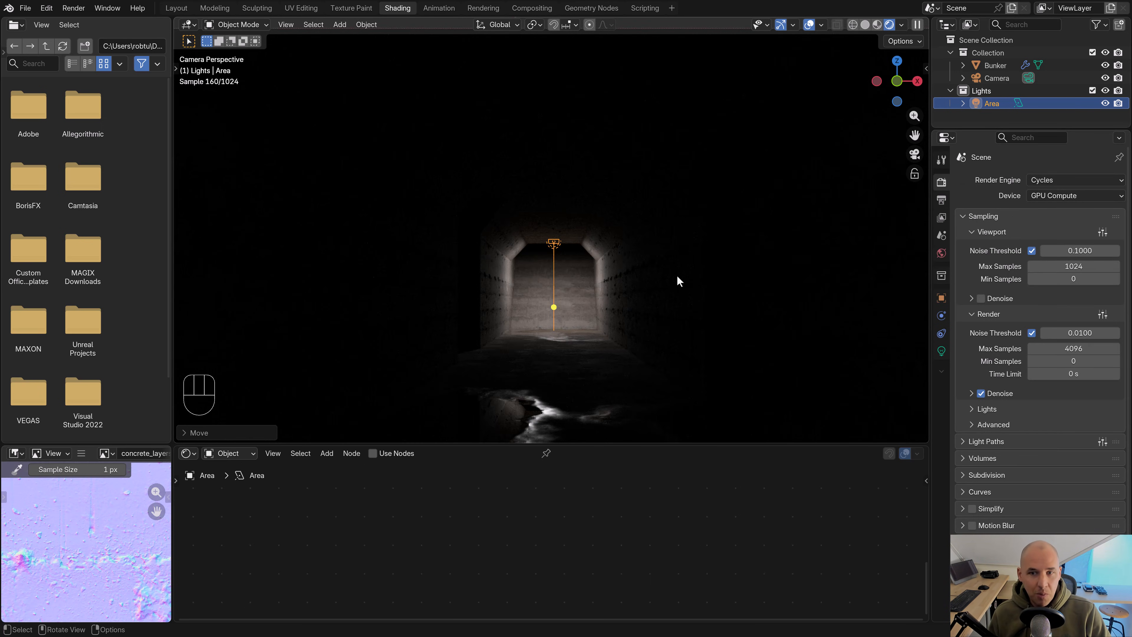
scroll(668, 277, "down", 2)
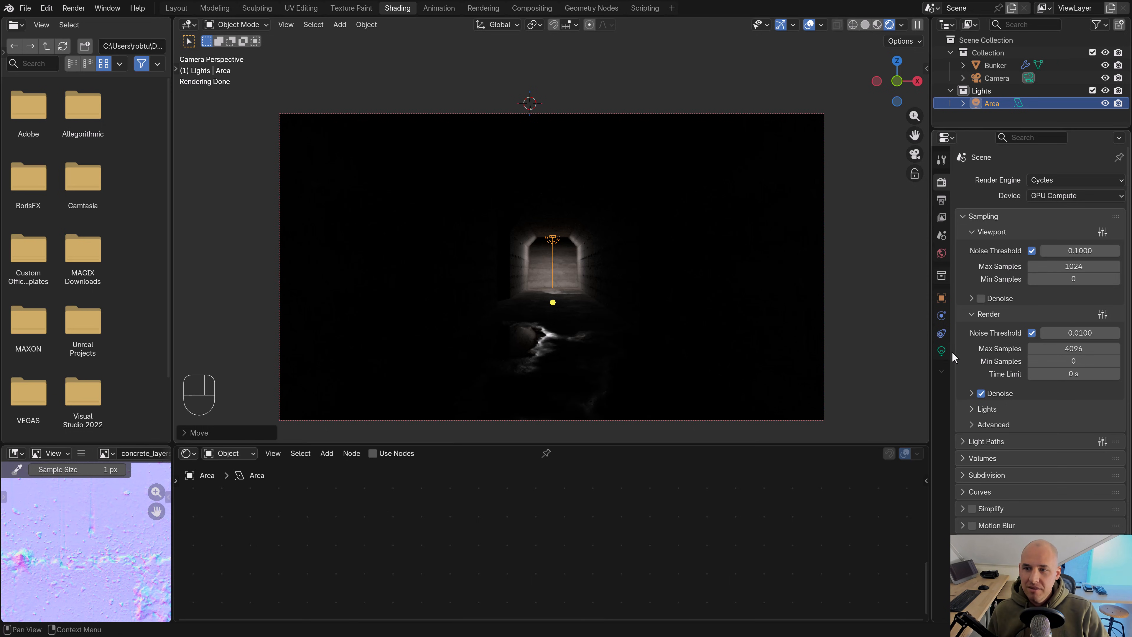
Enable colour temperature on the area light and set it to 2100 K
left_click(942, 352)
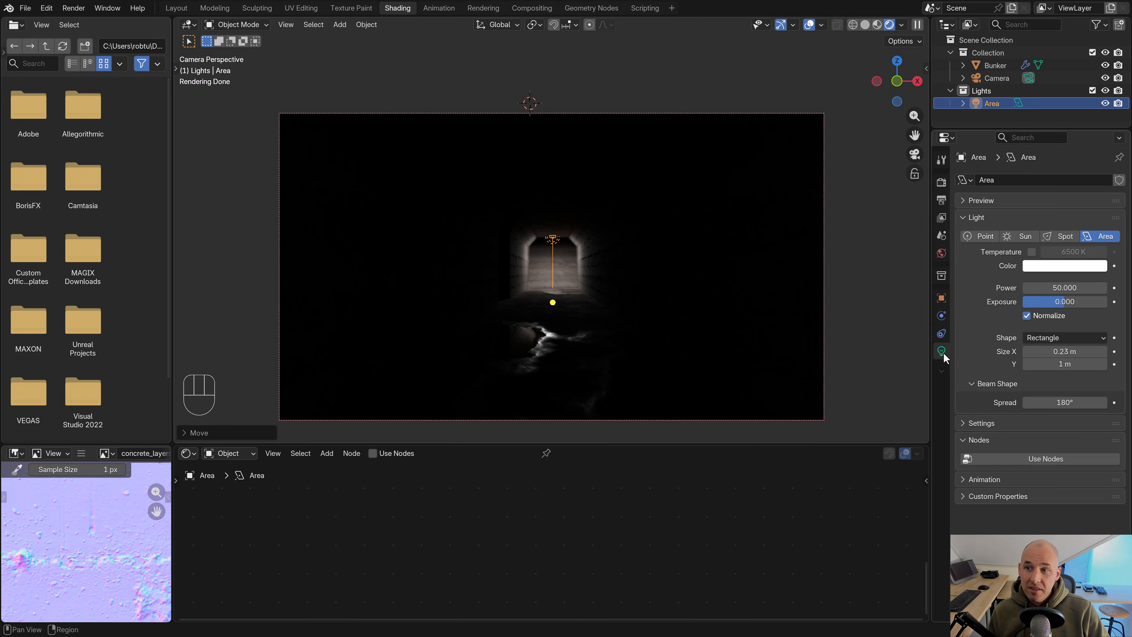
left_click(1031, 252)
left_click_drag(1071, 252, 959, 249)
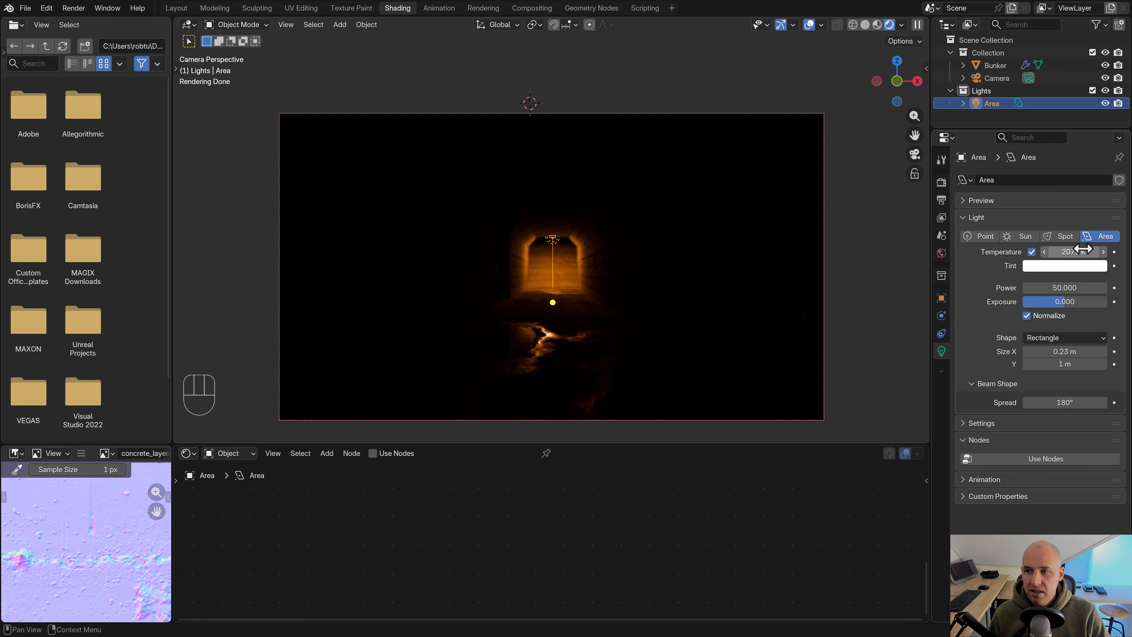
left_click(1074, 252)
type("2100")
key("Return")
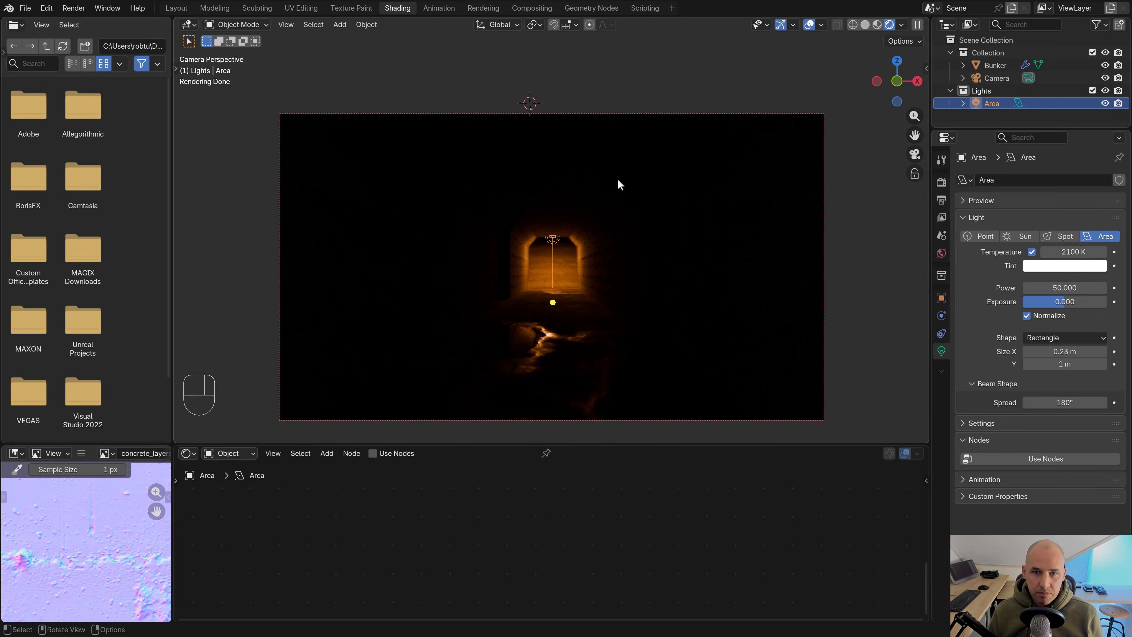
In wireframe top view, make a linked duplicate of the area light and place it in the L-shaped side passage halfway down the corridor
key("z")
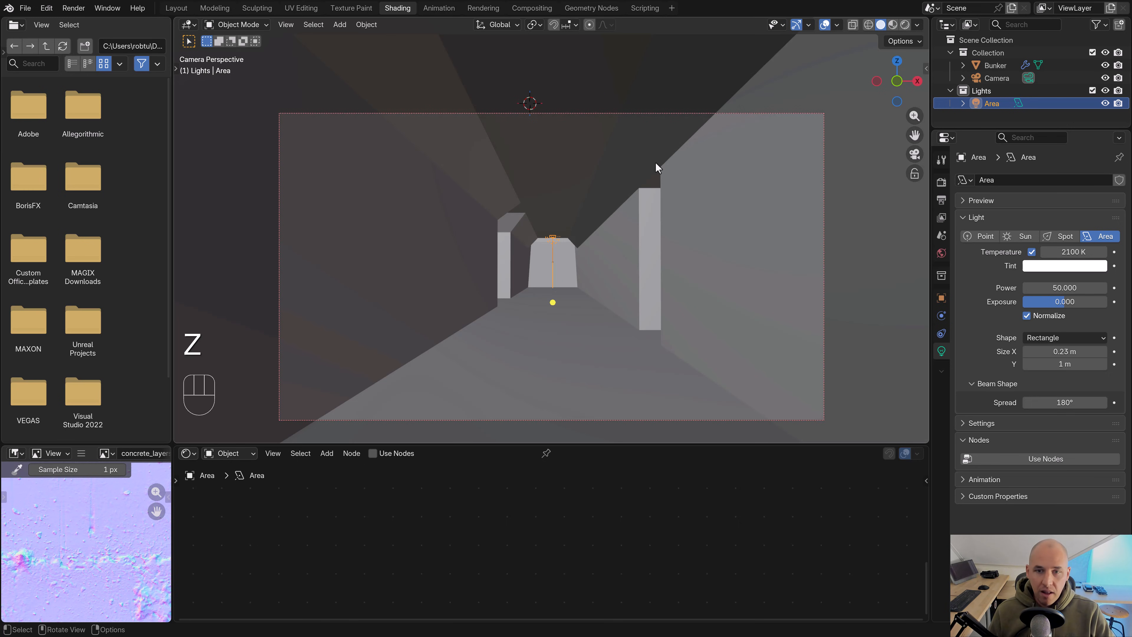
key("KP_7")
scroll(654, 167, "down", 5)
middle_click_drag(599, 253, 644, 152, "shift")
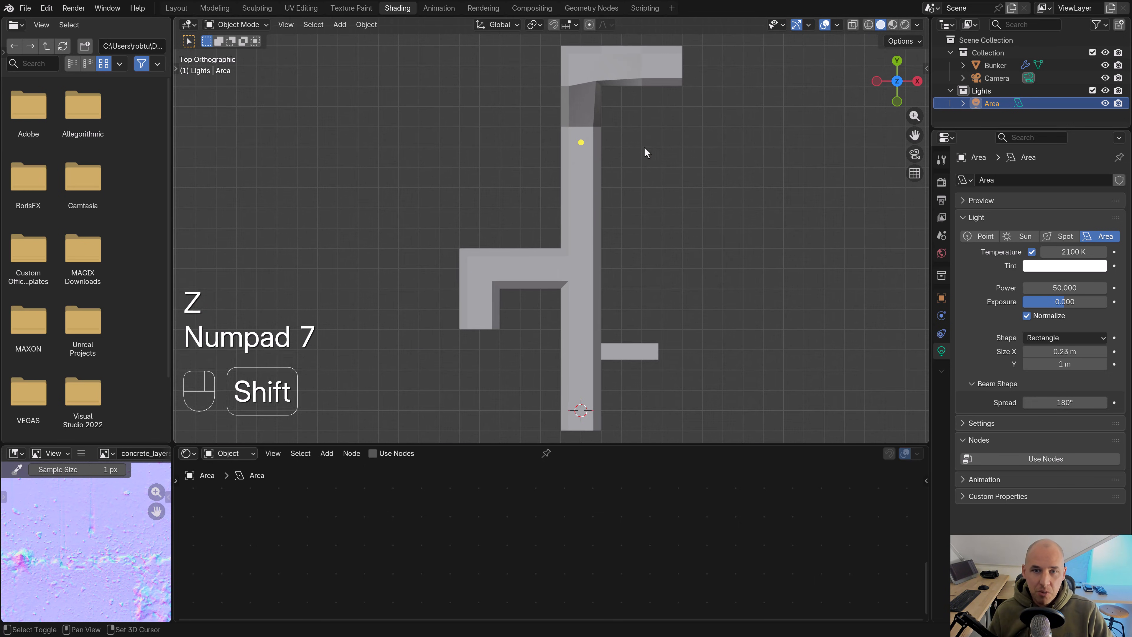
key("z")
key("alt+d")
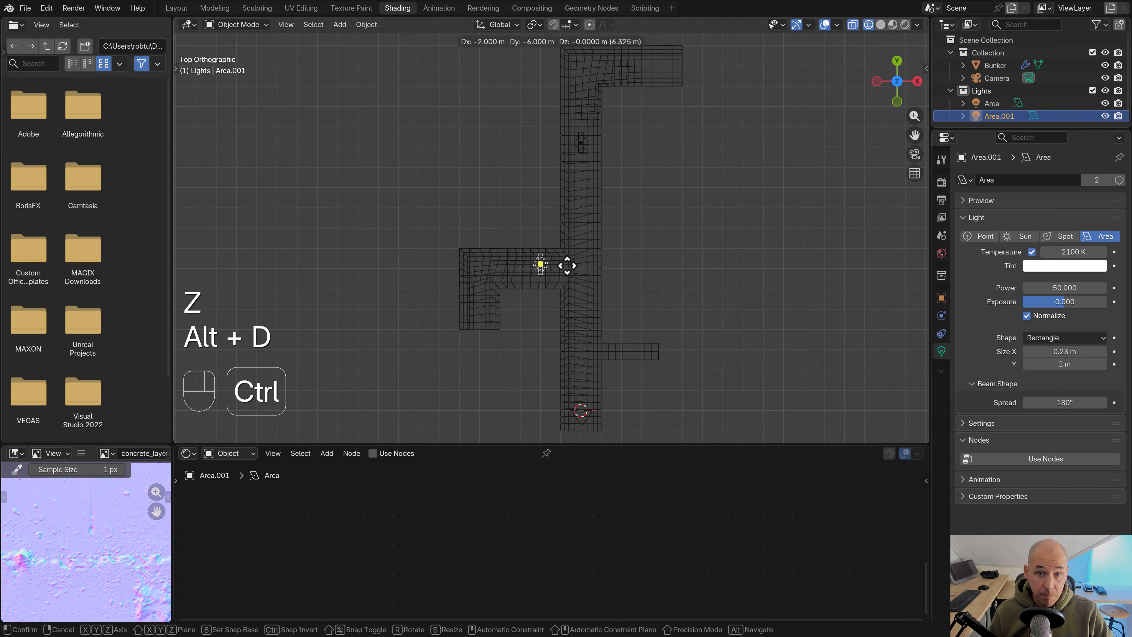
left_click(560, 272)
Rotate the linked light by -90 degrees so it runs along the side passage, and centre it across the passage width
scroll(586, 185, "up", 3)
key("r")
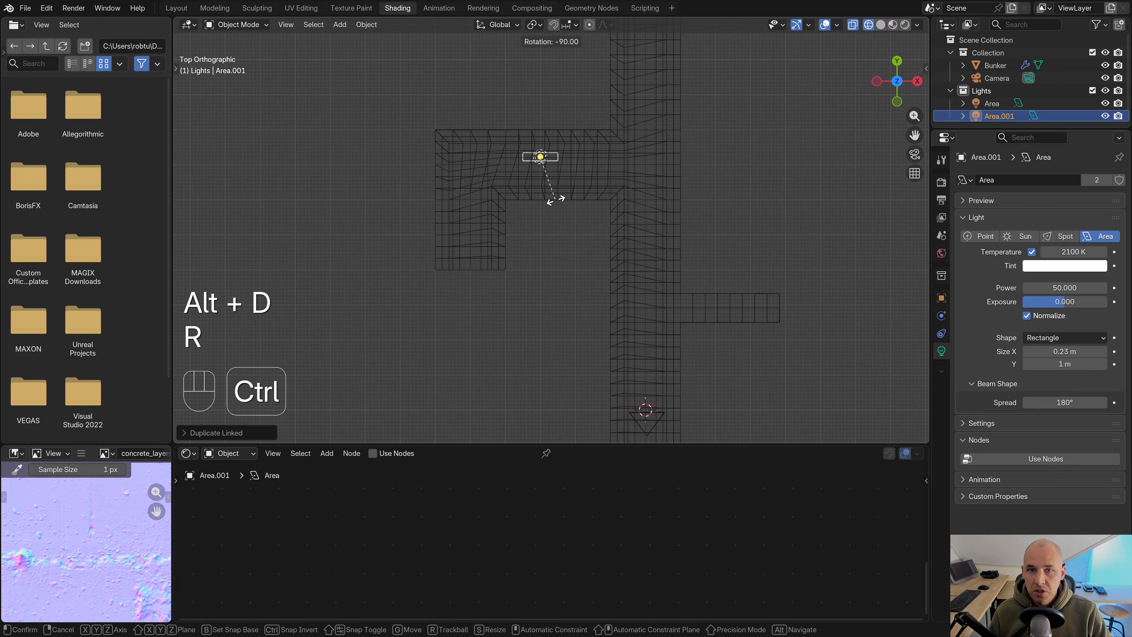
left_click(558, 200, "ctrl")
key("g")
left_click(568, 203)
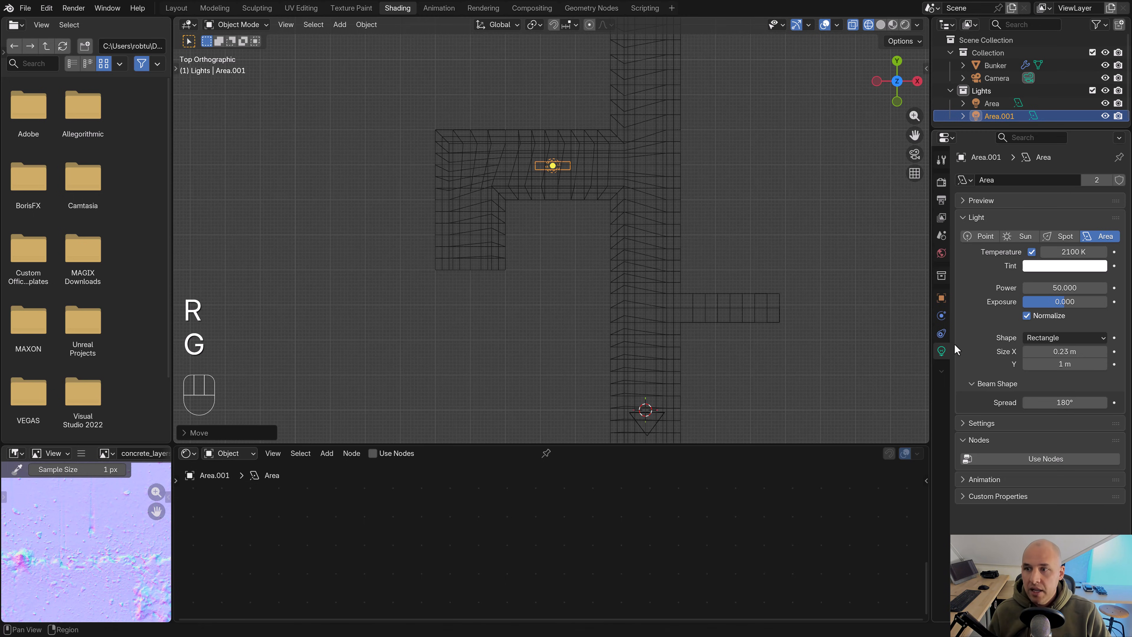
Check the lighting of both area lights in the rendered camera view
middle_click_drag(834, 241, 815, 299, "shift")
key("KP_0")
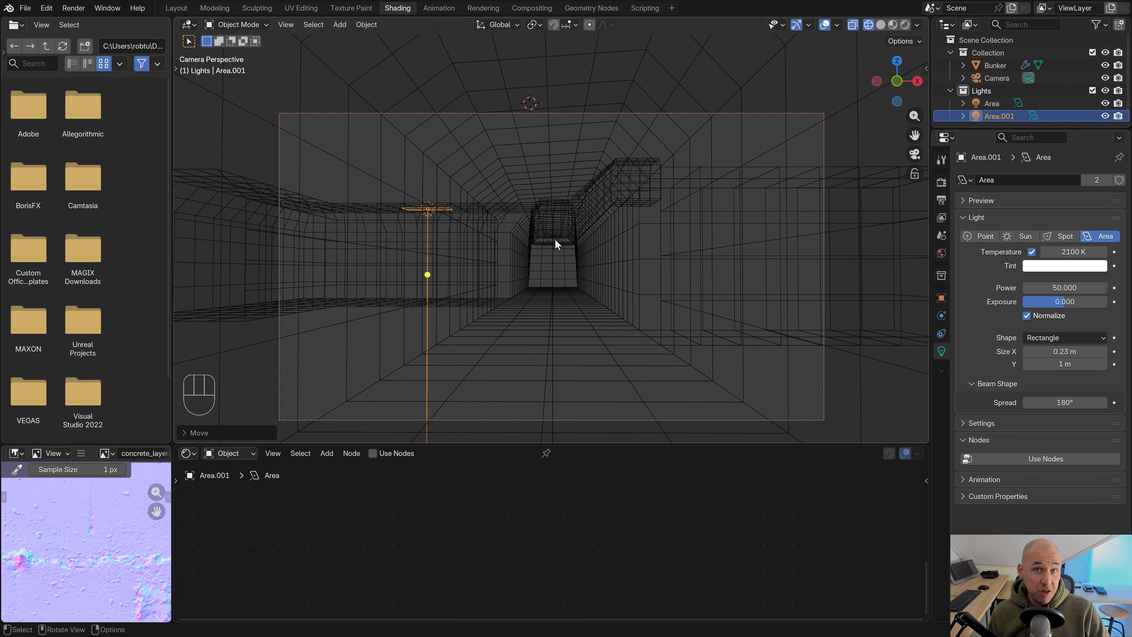
key("z")
left_click(545, 203)
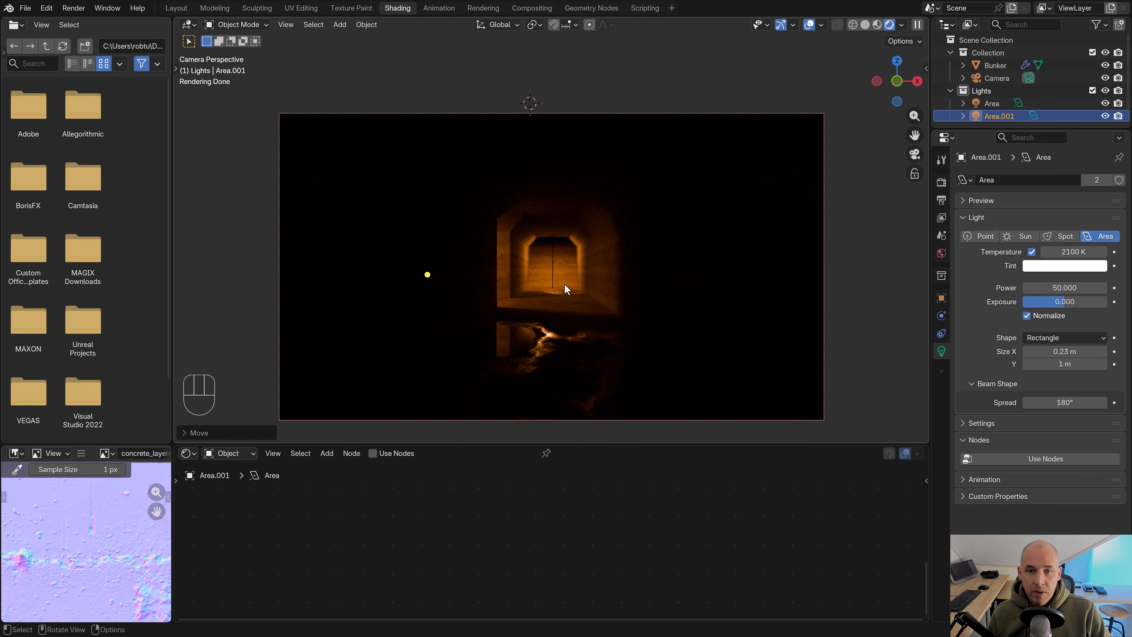
scroll(564, 283, "up", 2)
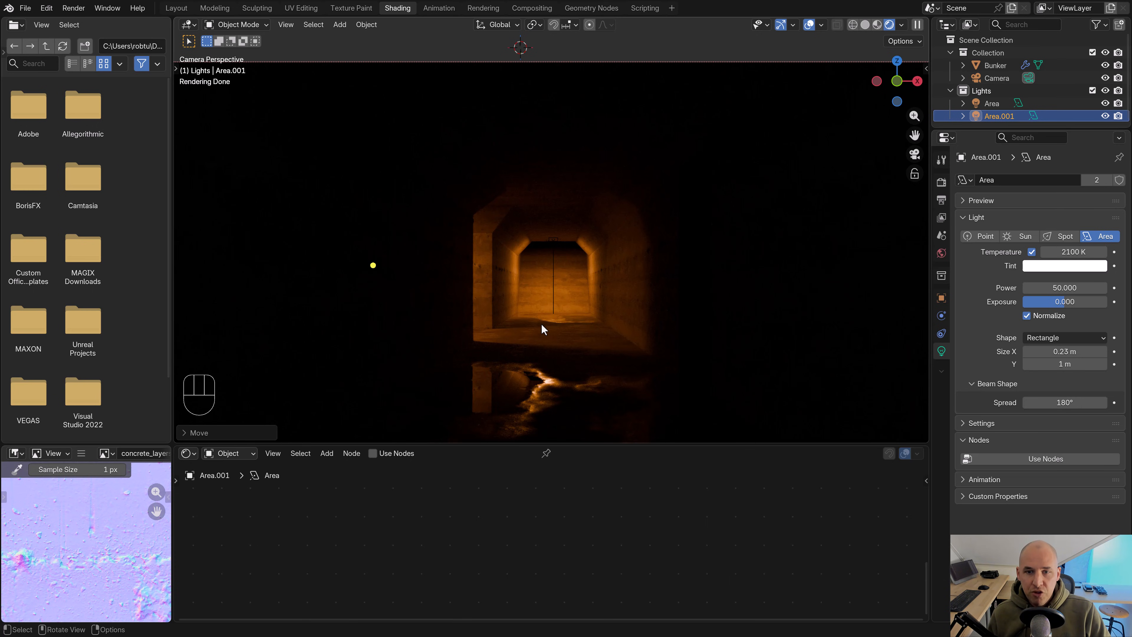
In the wireframe right view, move the area light at the corridor's far end about 0.14 m along Y toward the sloped section
left_click(550, 242)
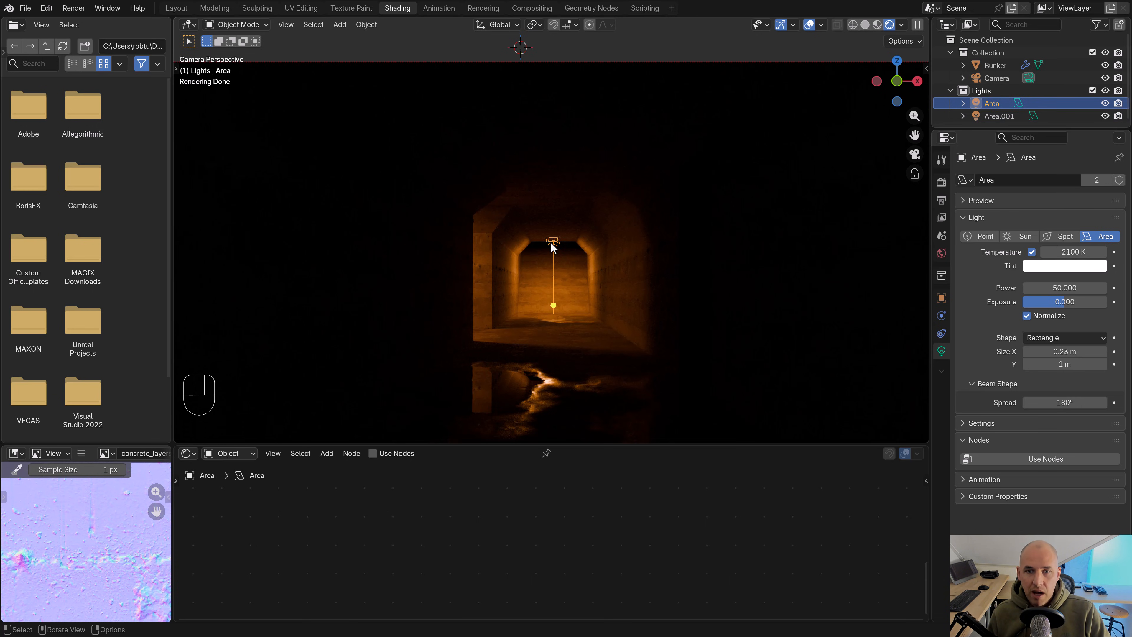
key("KP_7")
key("z")
scroll(487, 178, "down", 2)
middle_click_drag(545, 170, 520, 235, "shift")
key("KP_3")
scroll(523, 233, "up", 5)
middle_click_drag(629, 241, 479, 246, "shift")
key("g")
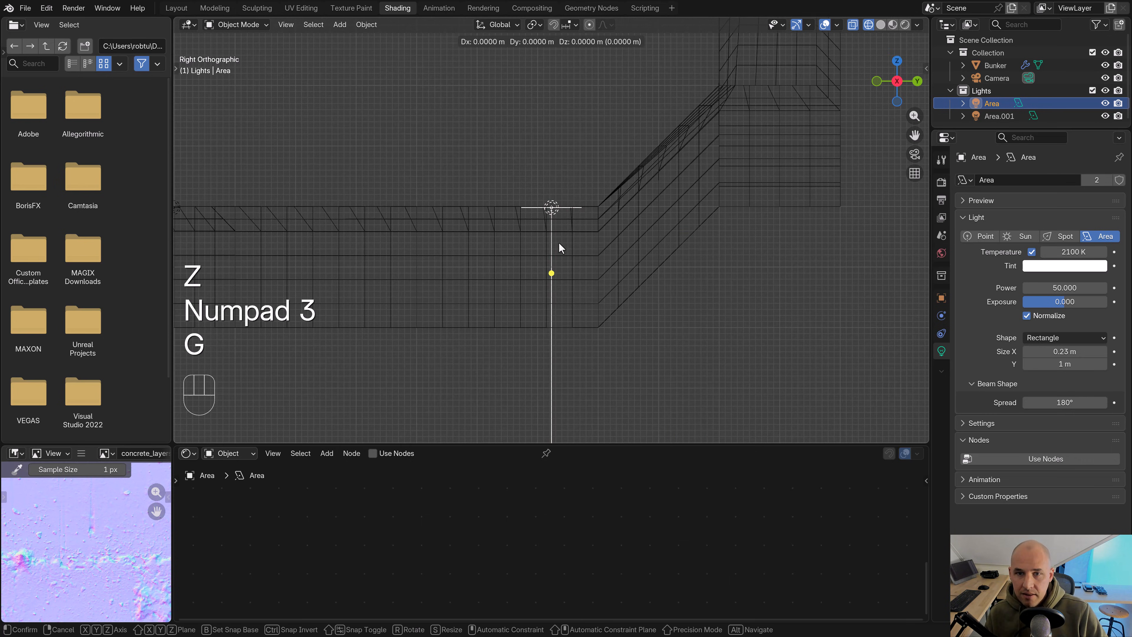
key("x")
right_click(566, 242)
key("g")
key("y")
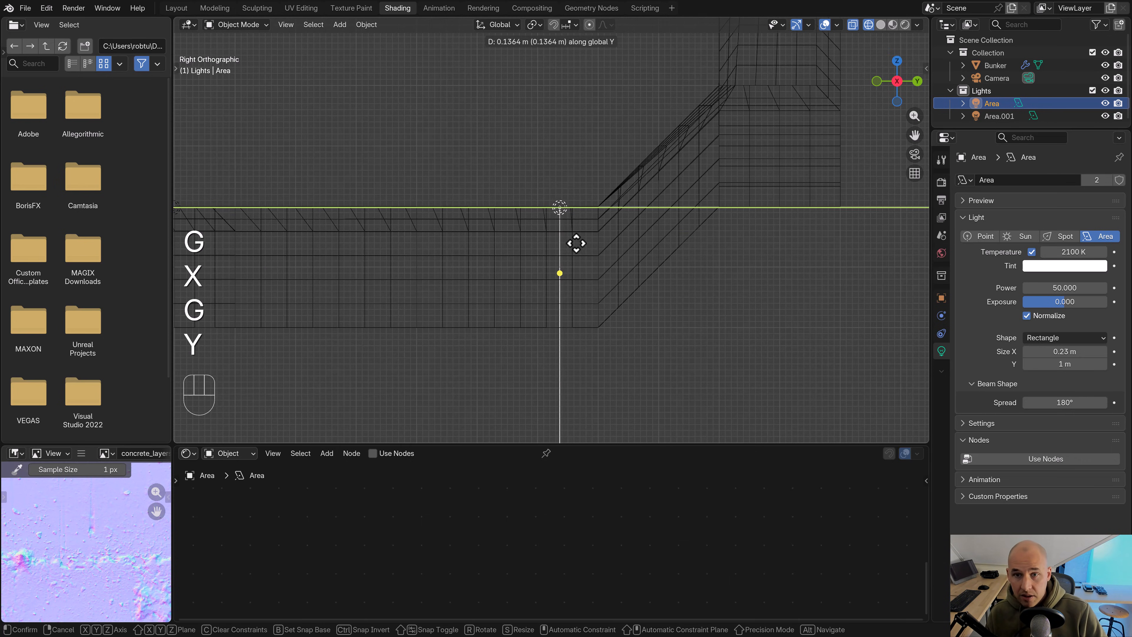
left_click(576, 245)
In the top view, make an independent duplicate of the far light and place it in the side passage at the corridor's far end
key("KP_7")
scroll(592, 244, "down", 2)
middle_click_drag(668, 162, 649, 235, "shift")
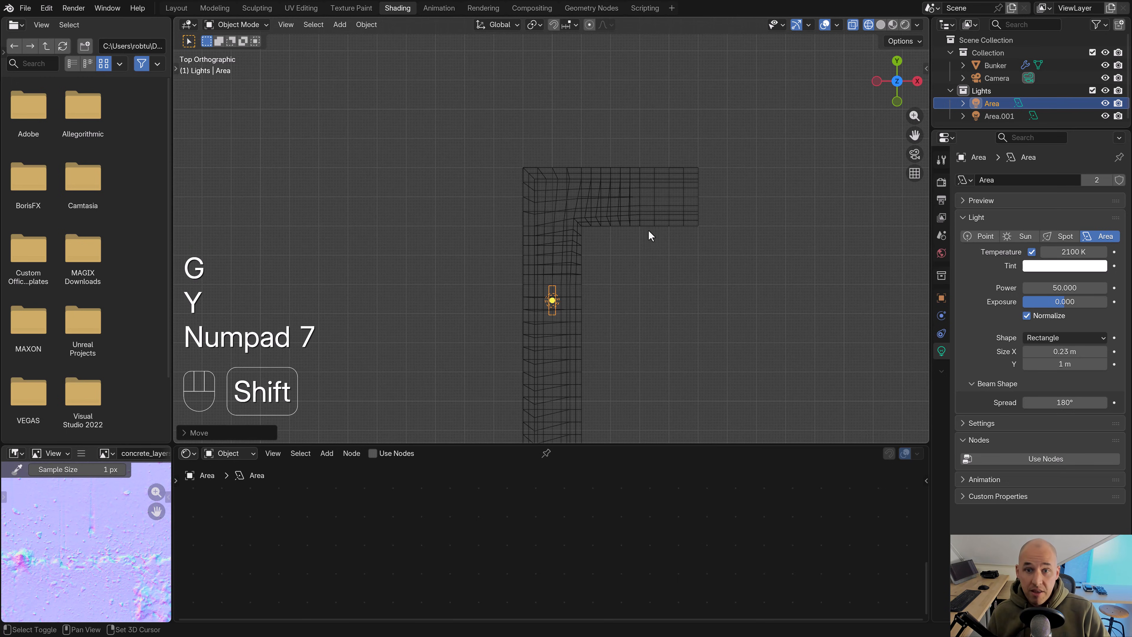
key("shift+d")
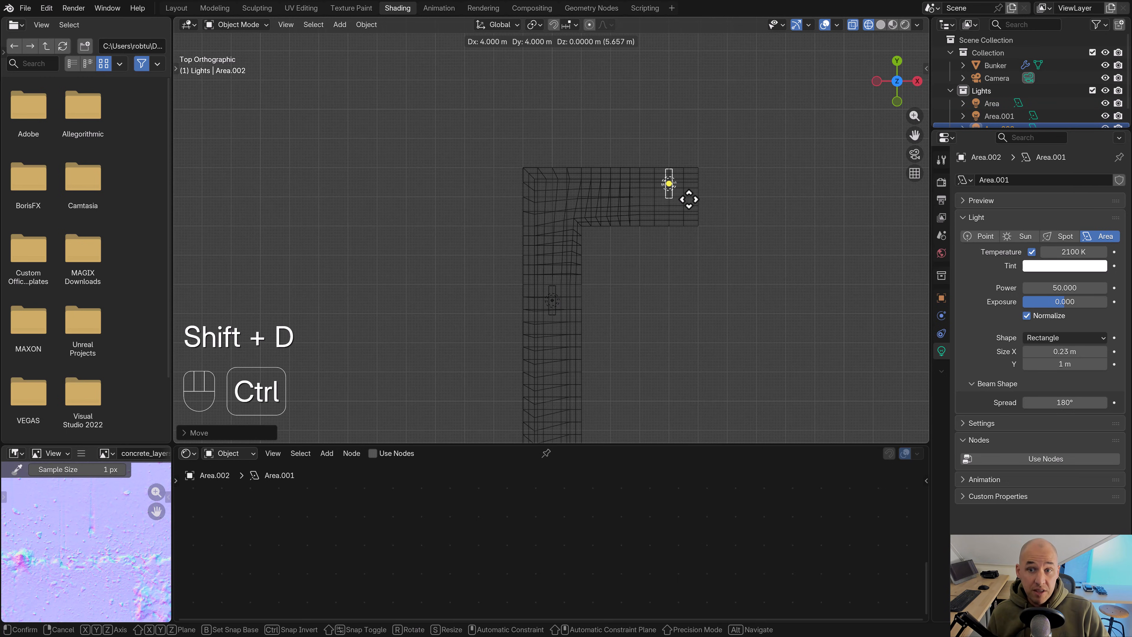
left_click(687, 197)
Rotate the duplicated light a quarter turn to run along the far side passage and centre it across the passage
middle_click_drag(687, 197, 637, 243, "shift")
scroll(636, 243, "up", 4)
key("r")
left_click(637, 269)
key("g")
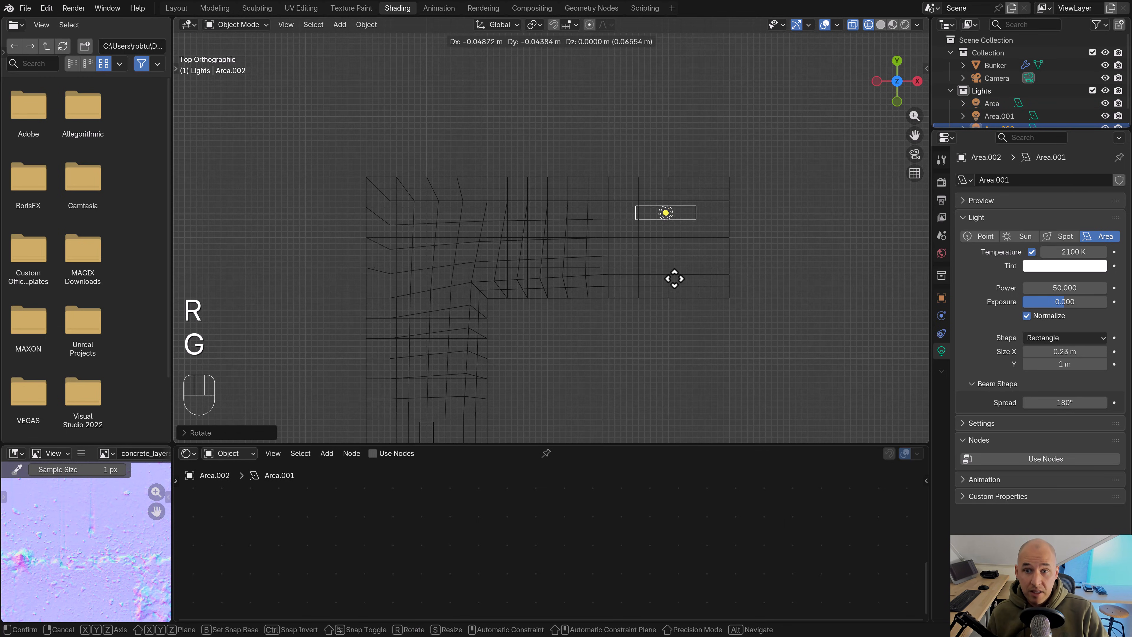
left_click(651, 301)
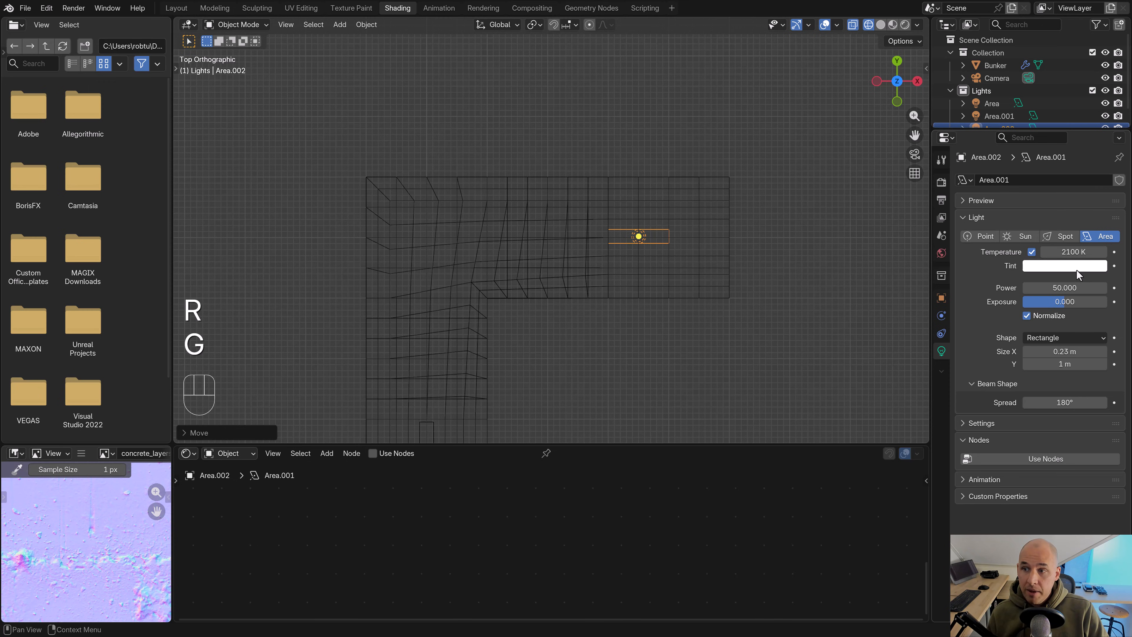
Set the duplicated light's colour temperature to a cool 19932 K, keeping the temperature option enabled
left_click(1032, 252)
left_click_drag(1054, 251, 1096, 251)
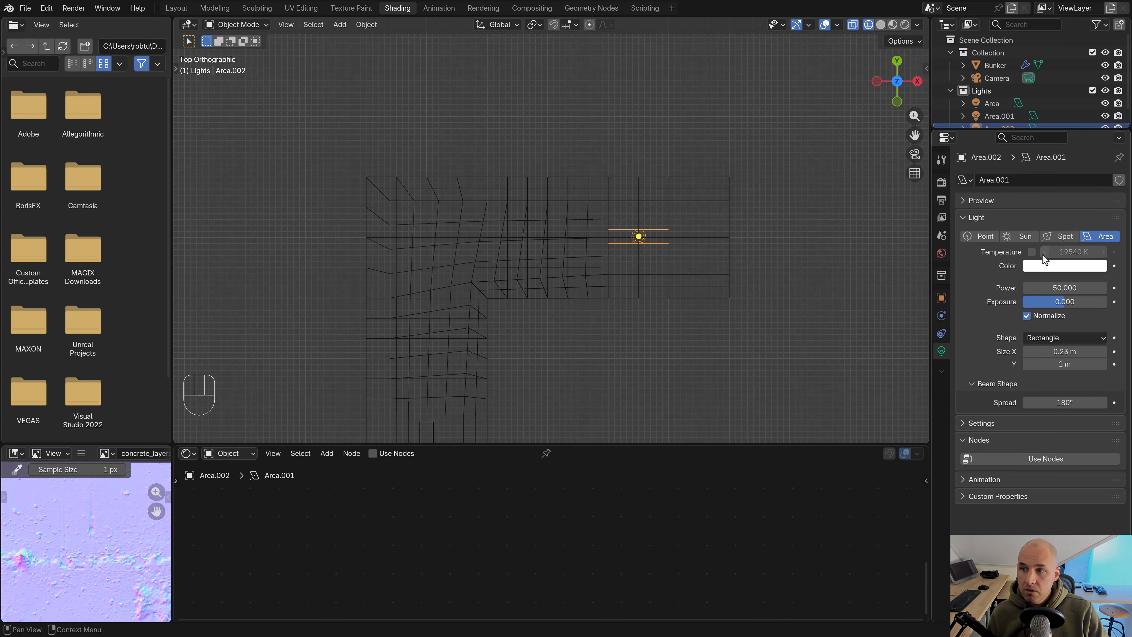
left_click(1031, 252)
left_click_drag(1053, 253, 1047, 253)
In the front view, raise the cool light along Z to just below the raised passage's ceiling and check the rendered camera view
key("KP_1")
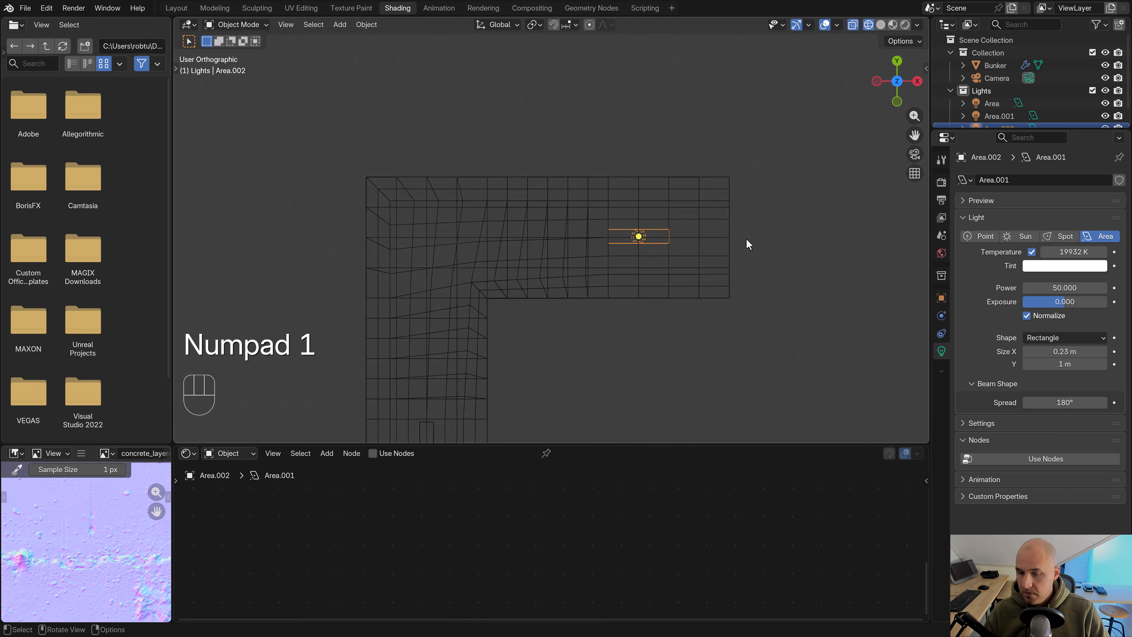
scroll(713, 304, "left", 2, "shift")
key("g")
key("z")
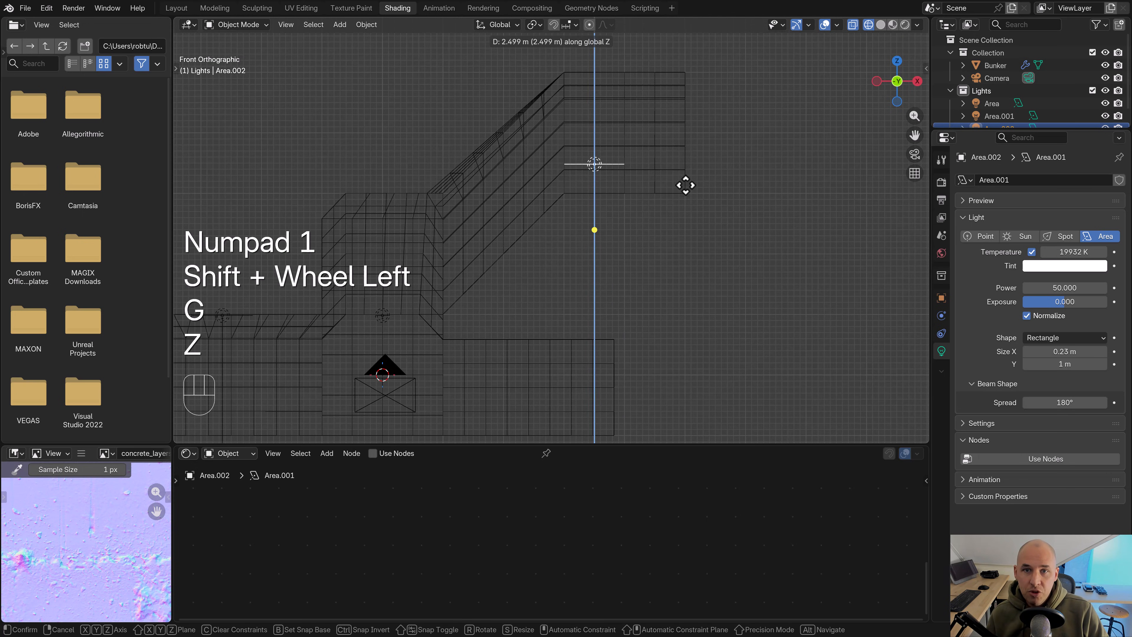
left_click(685, 121)
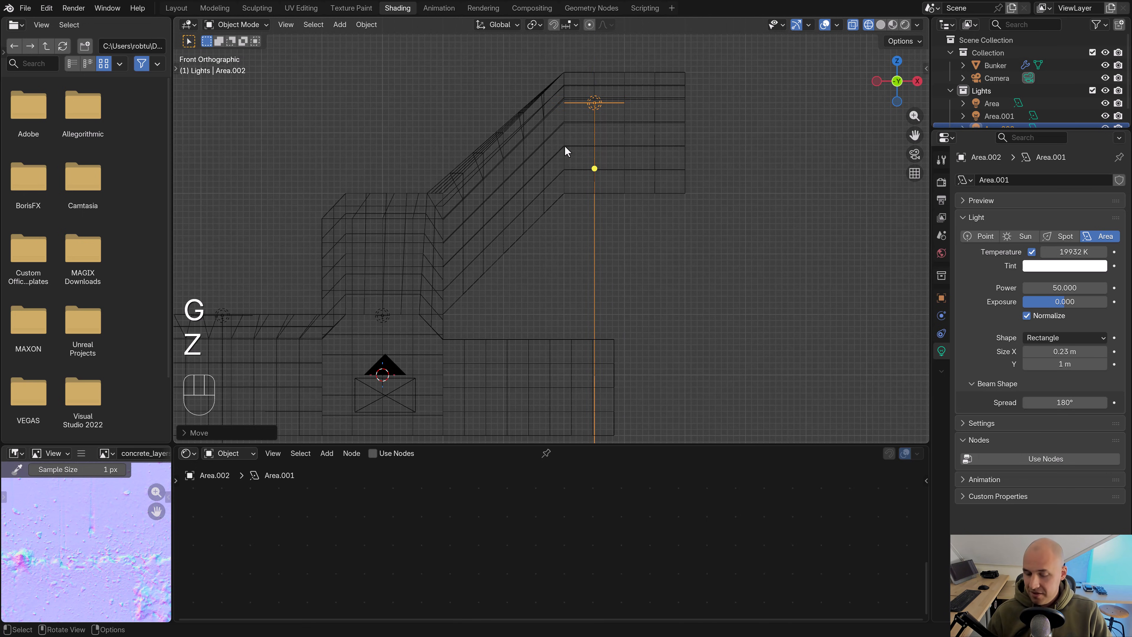
key("KP_0")
key("z")
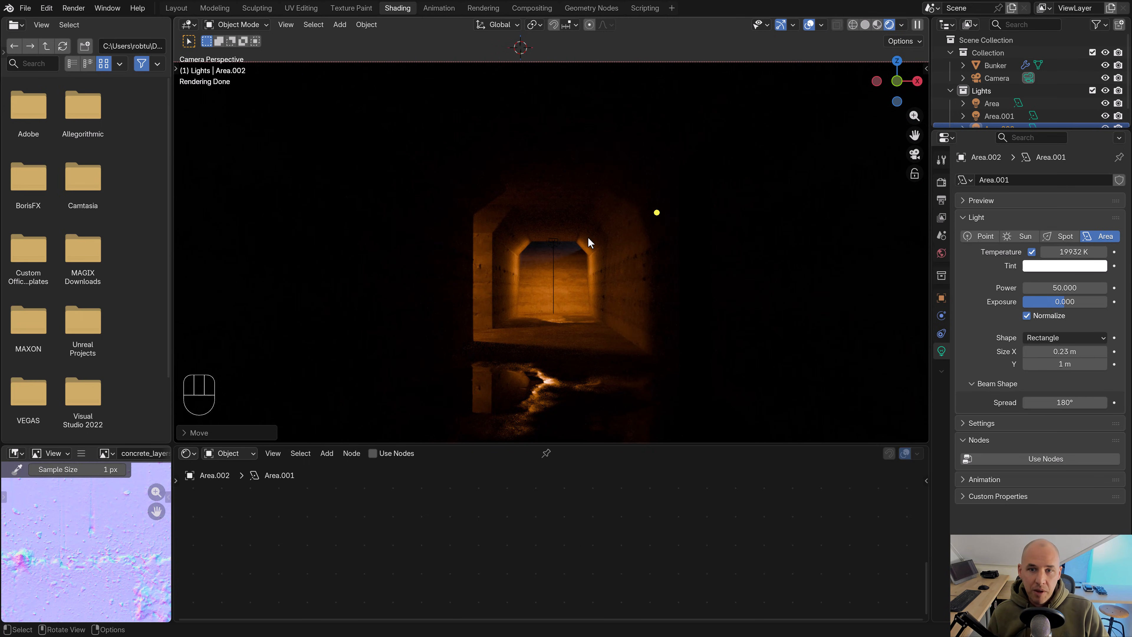
Add a new area light to the Lights collection at the 3D cursor near the corridor's entrance
key("z")
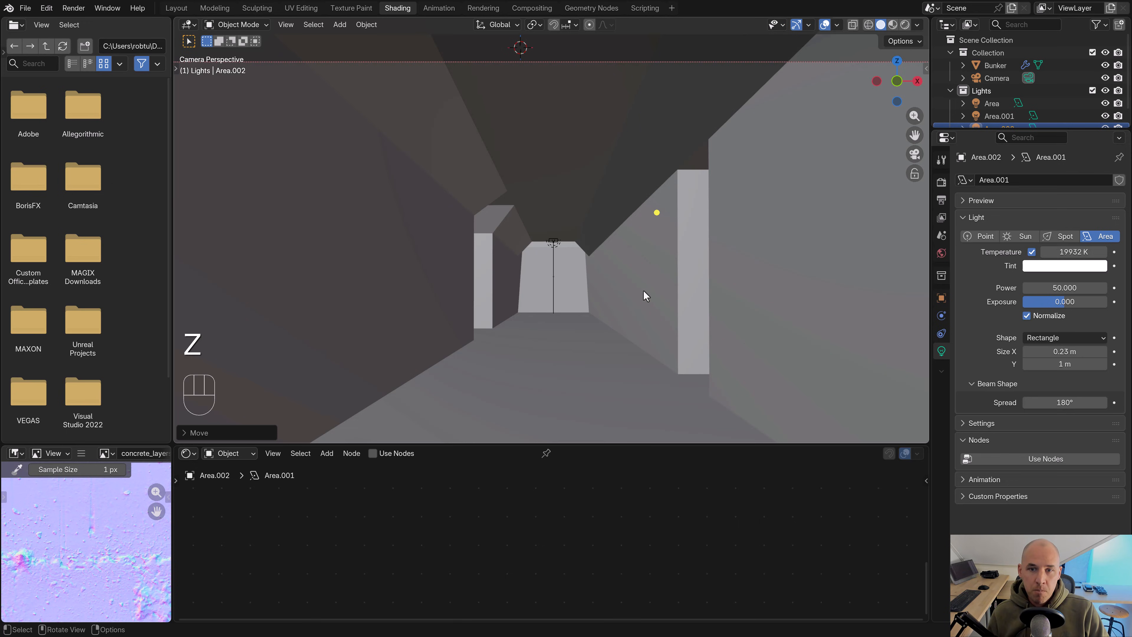
left_click(995, 92)
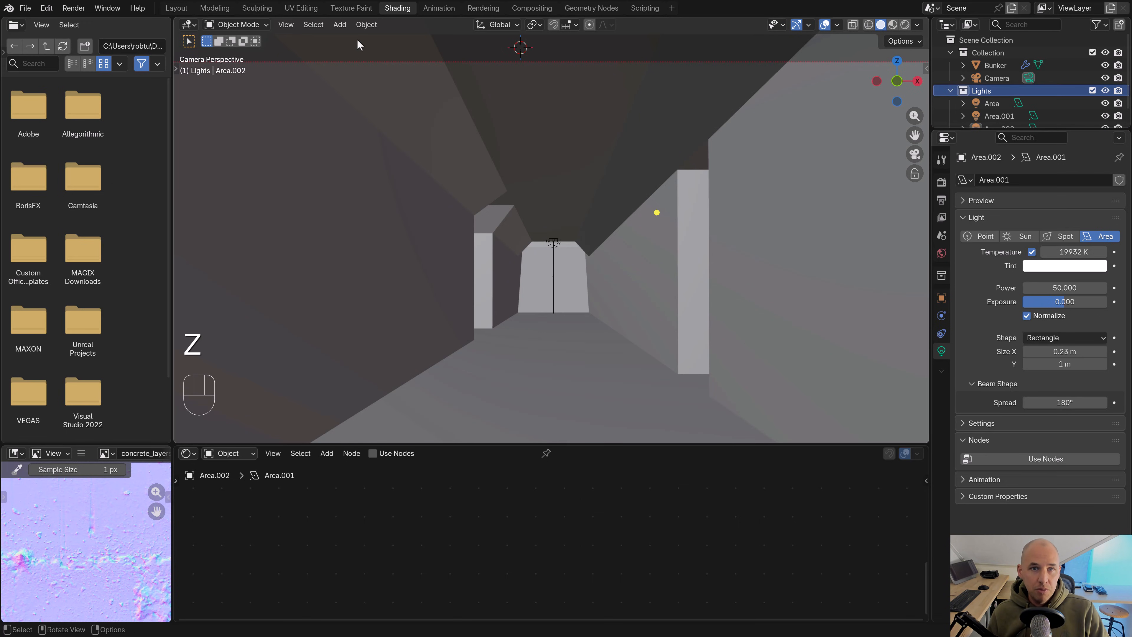
scroll(635, 329, "down", 4)
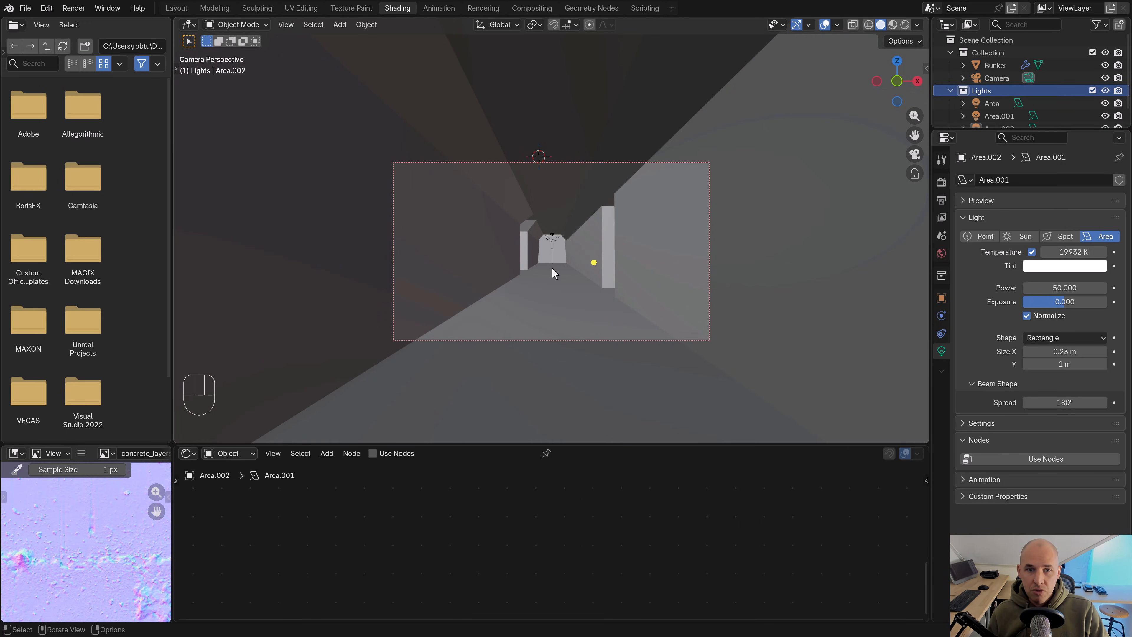
key("KP_7")
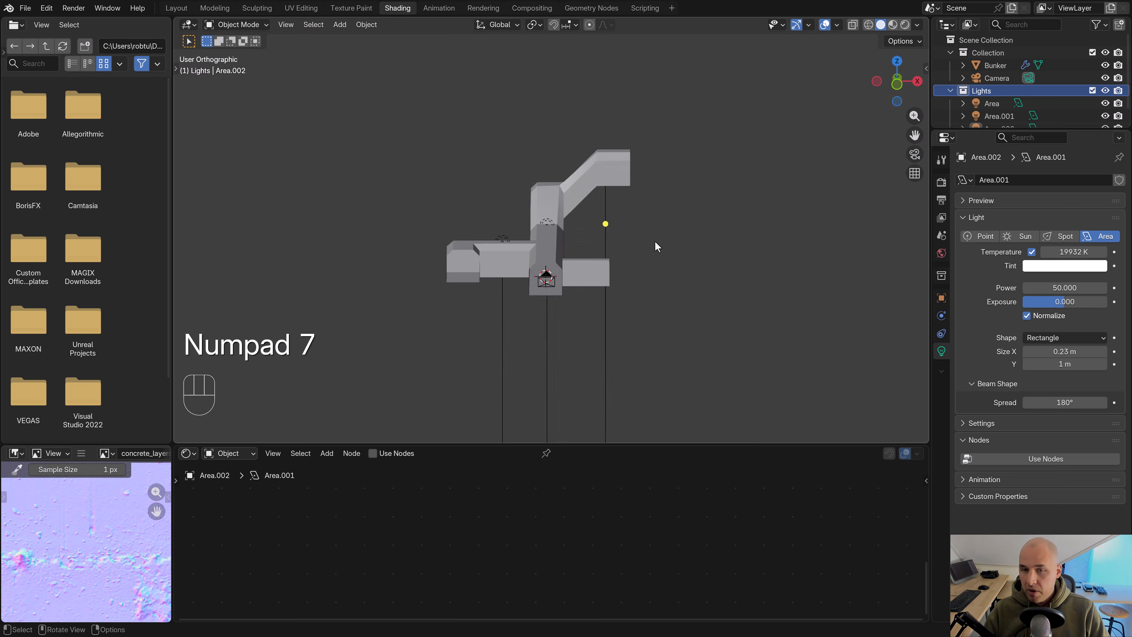
left_click(339, 25)
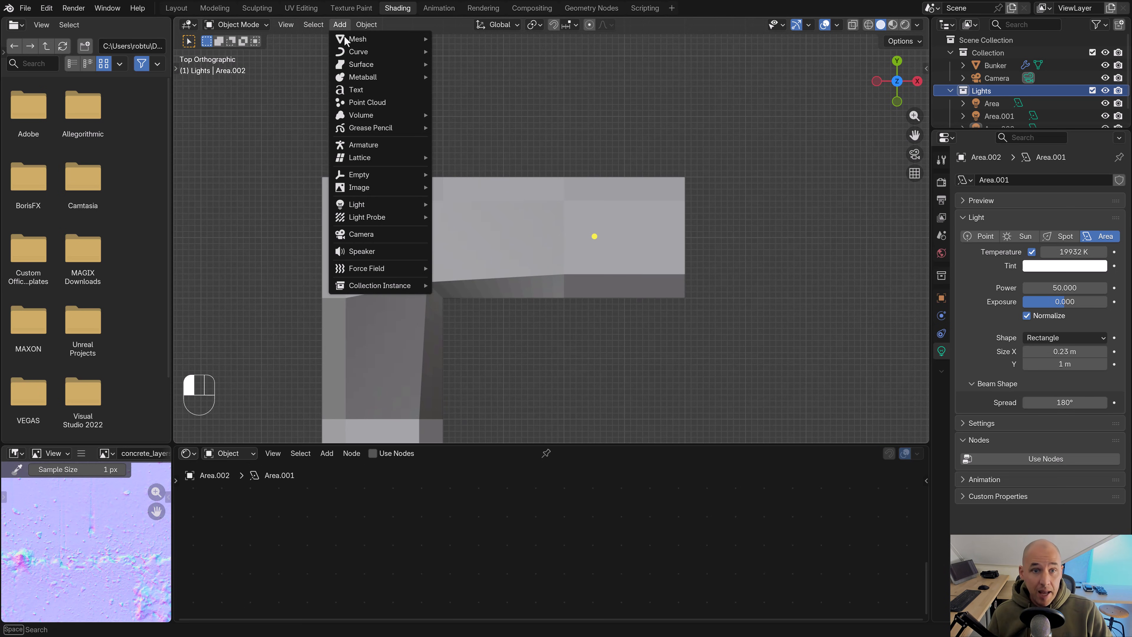
mouse_move(377, 208)
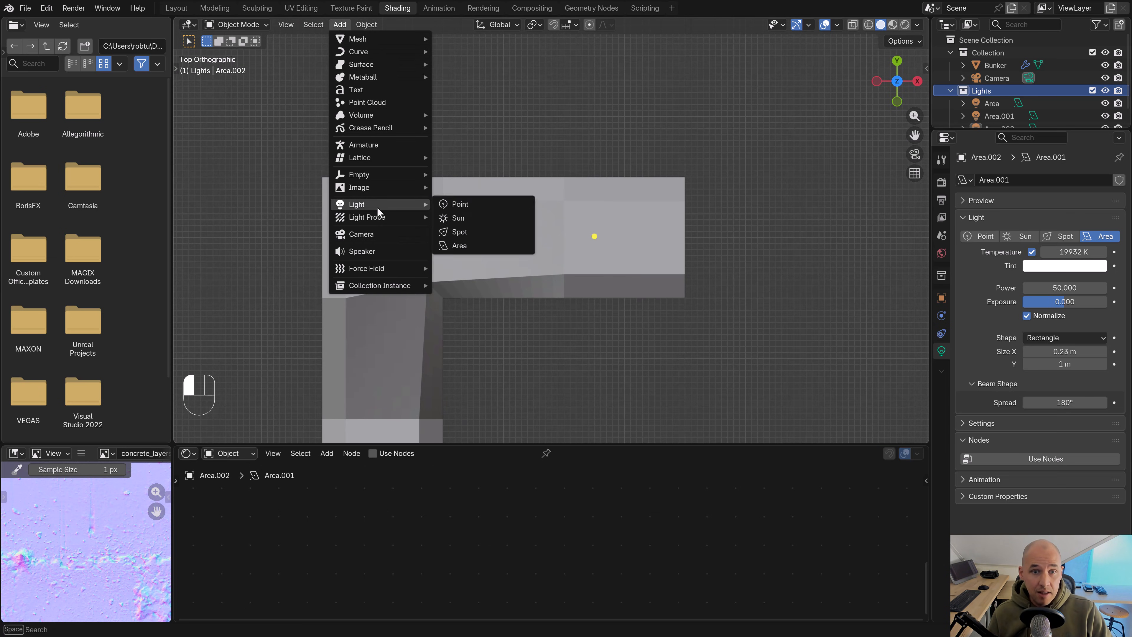
left_click(475, 245)
Set the new area light's shape to Disk
scroll(614, 294, "down", 8)
middle_click_drag(599, 327, 624, 202, "shift")
scroll(614, 226, "up", 12)
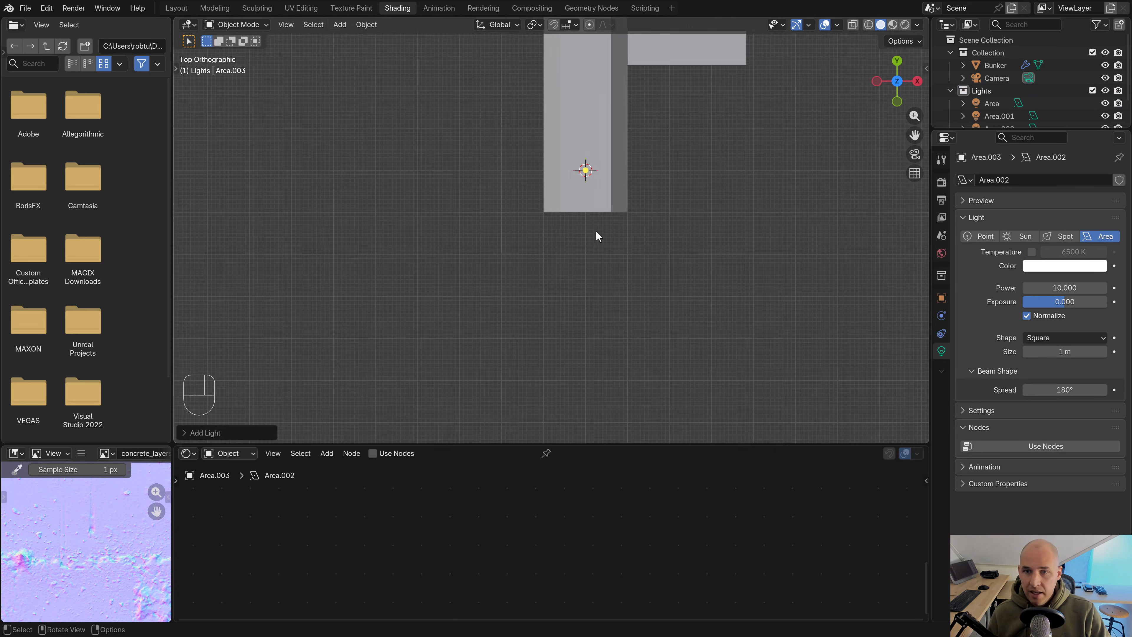
left_click(1071, 338)
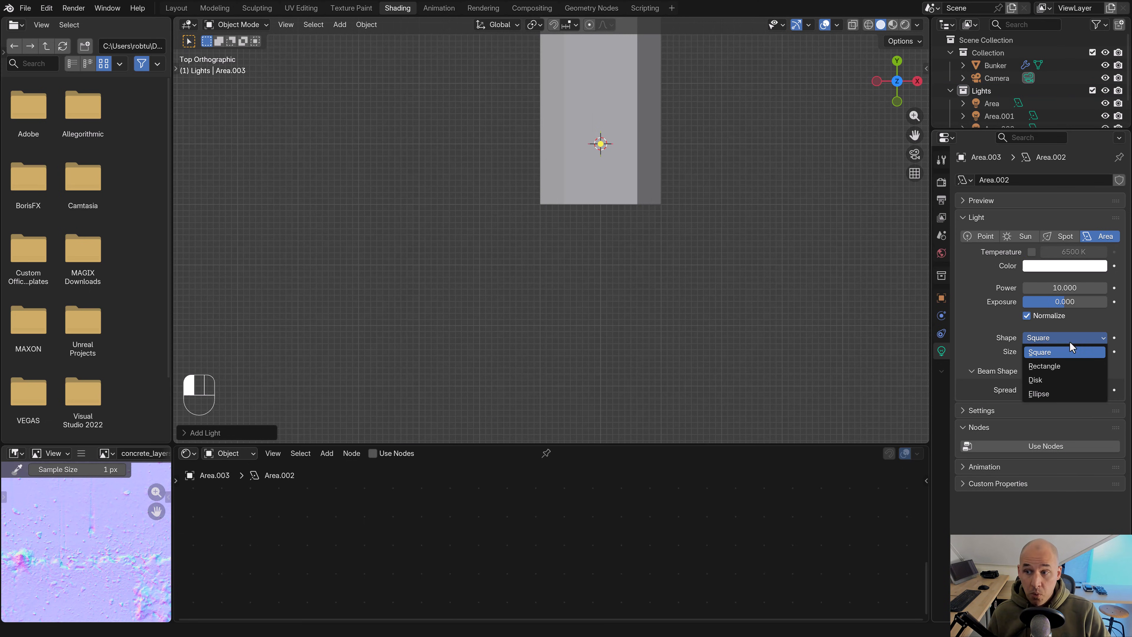
left_click(1061, 378)
In the wireframe front view, rotate the disk light 90° to face across the corridor and move it against the +X side wall
key("KP_1")
scroll(696, 284, "left", 1, "shift")
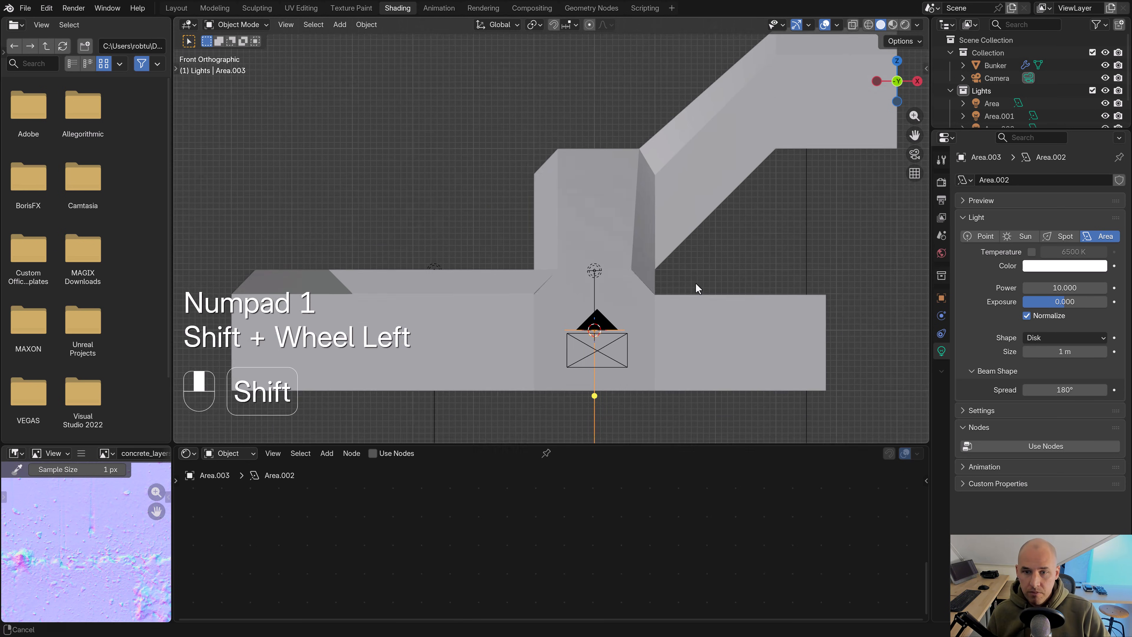
key("z")
key("r")
left_click(587, 325, "ctrl")
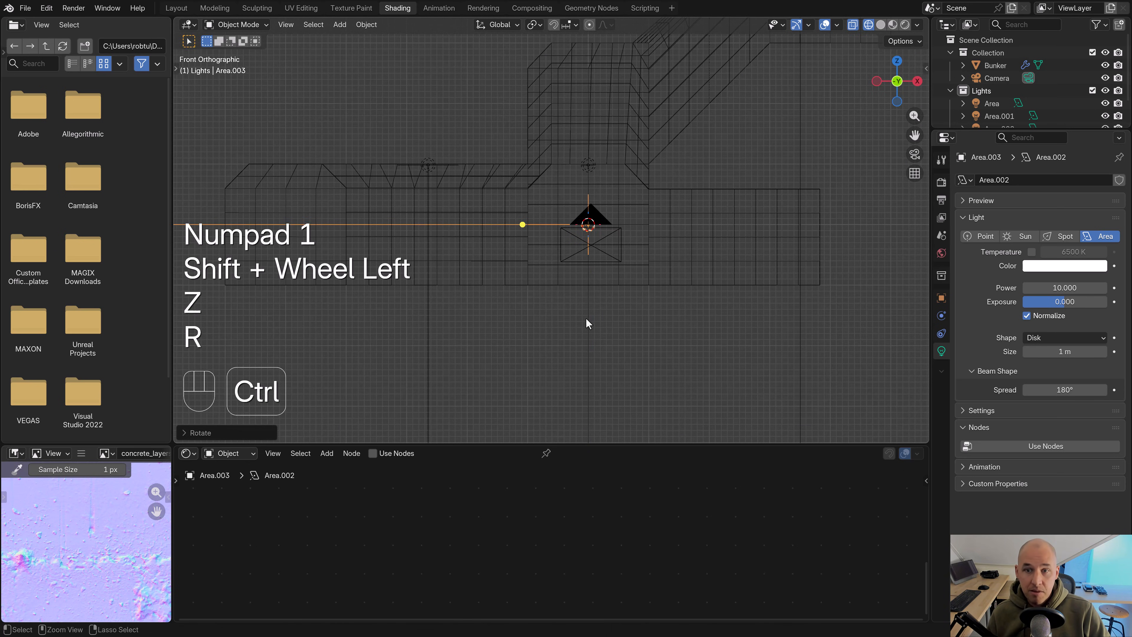
scroll(586, 324, "up", 2)
key("g")
left_click(674, 295, "ctrl")
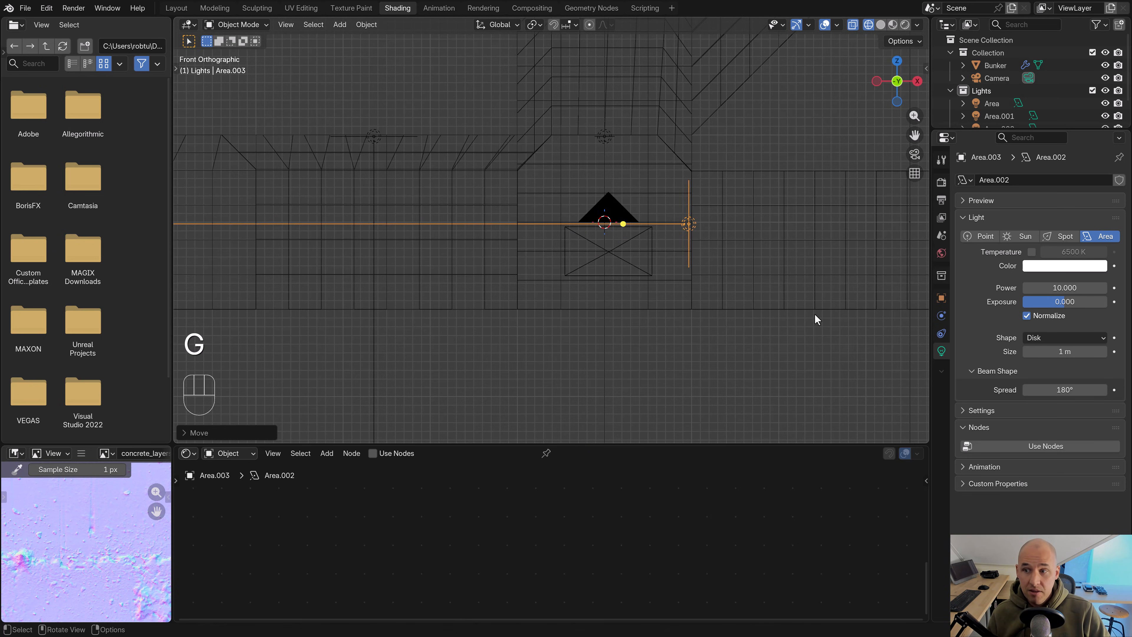
Reduce the disk light's size to 0.2 m
left_click_drag(1074, 352, 1052, 352)
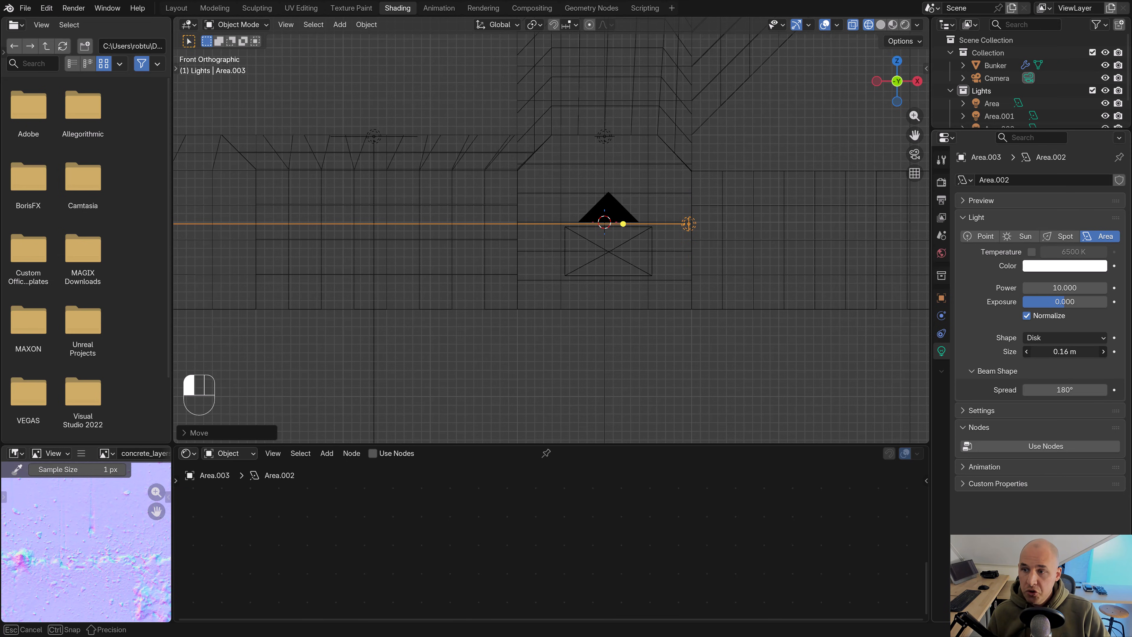
scroll(823, 246, "left", 1)
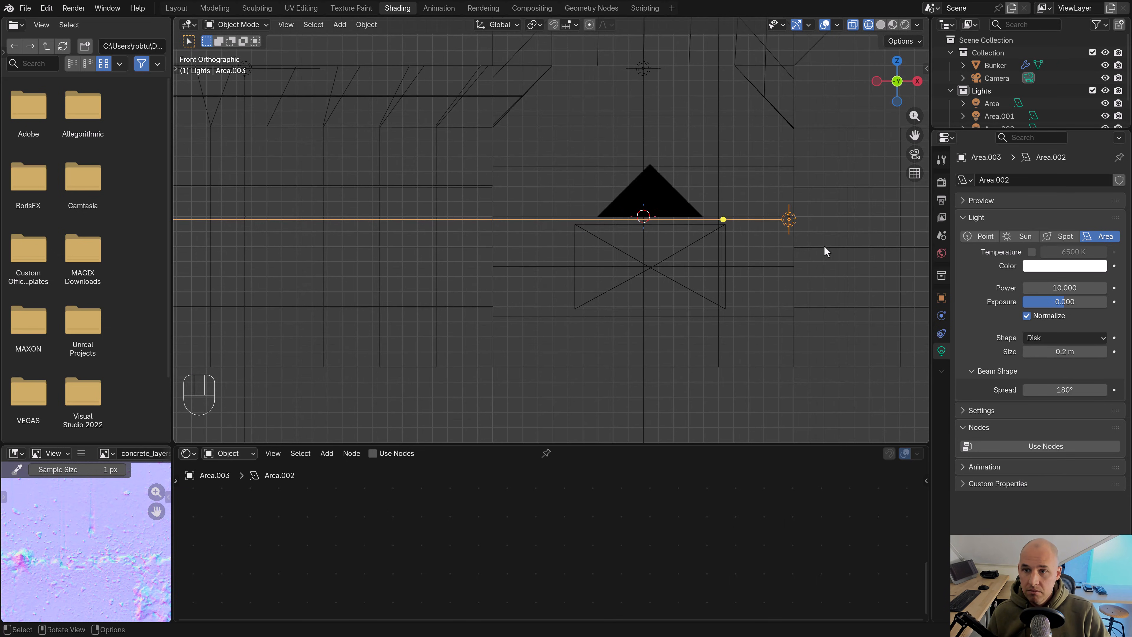
scroll(823, 246, "left", 1)
scroll(798, 238, "left", 2)
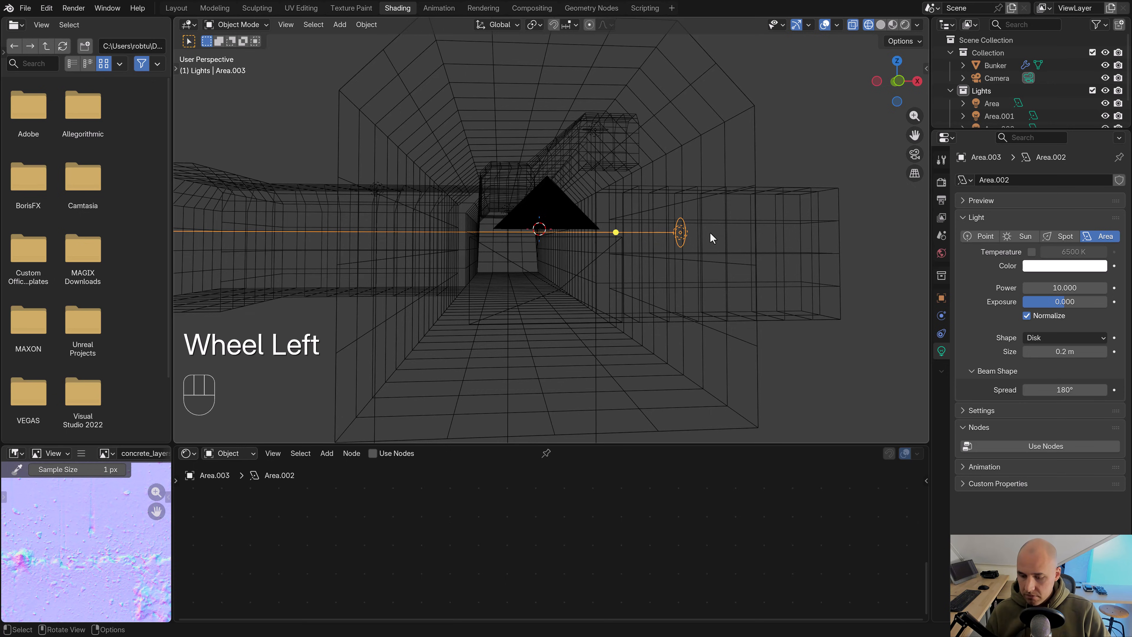
In the top view, move the disk light about 1.6 m along Y down the corridor, short of the side passage
key("KP_7")
middle_click_drag(654, 222, 647, 292, "shift")
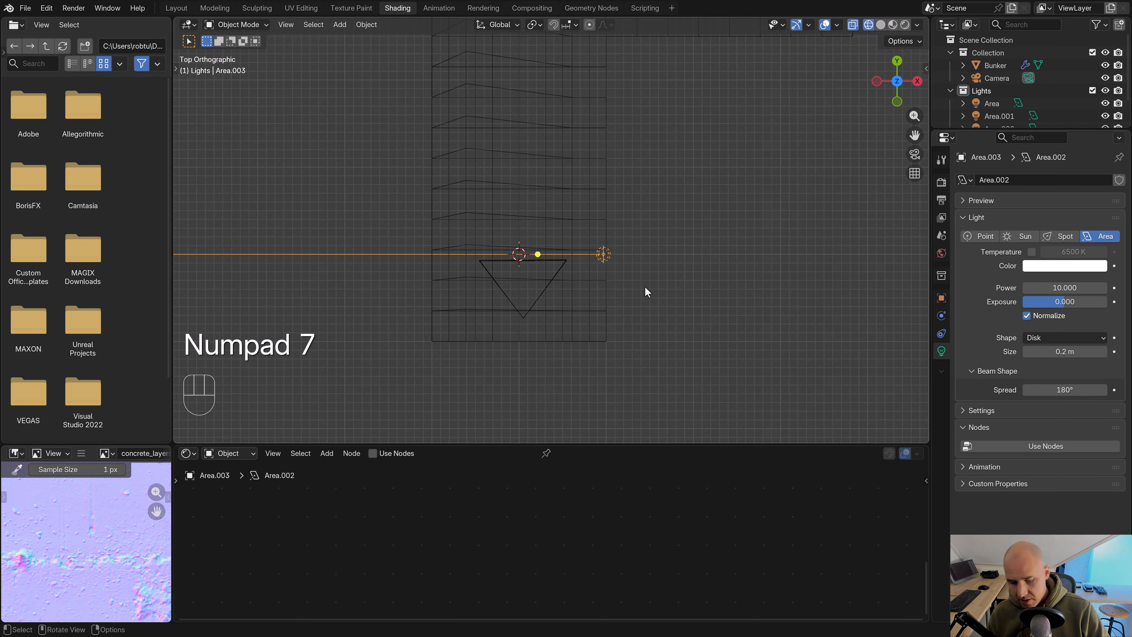
key("g")
key("y")
left_click(637, 118)
middle_click_drag(637, 118, 637, 247, "shift")
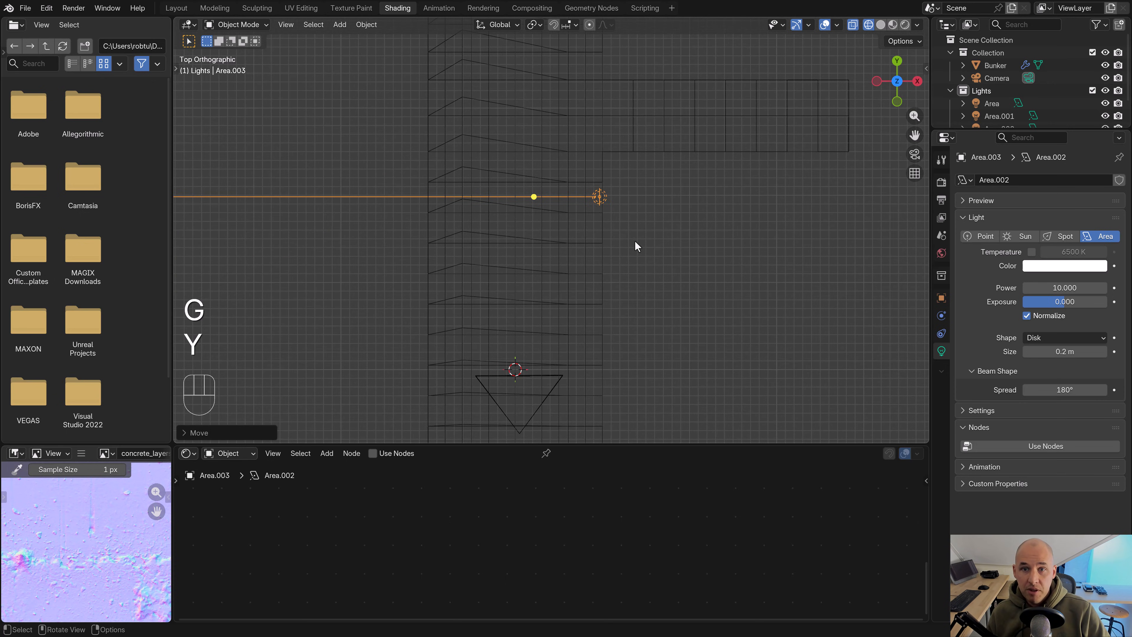
key("g")
key("y")
left_click(631, 263)
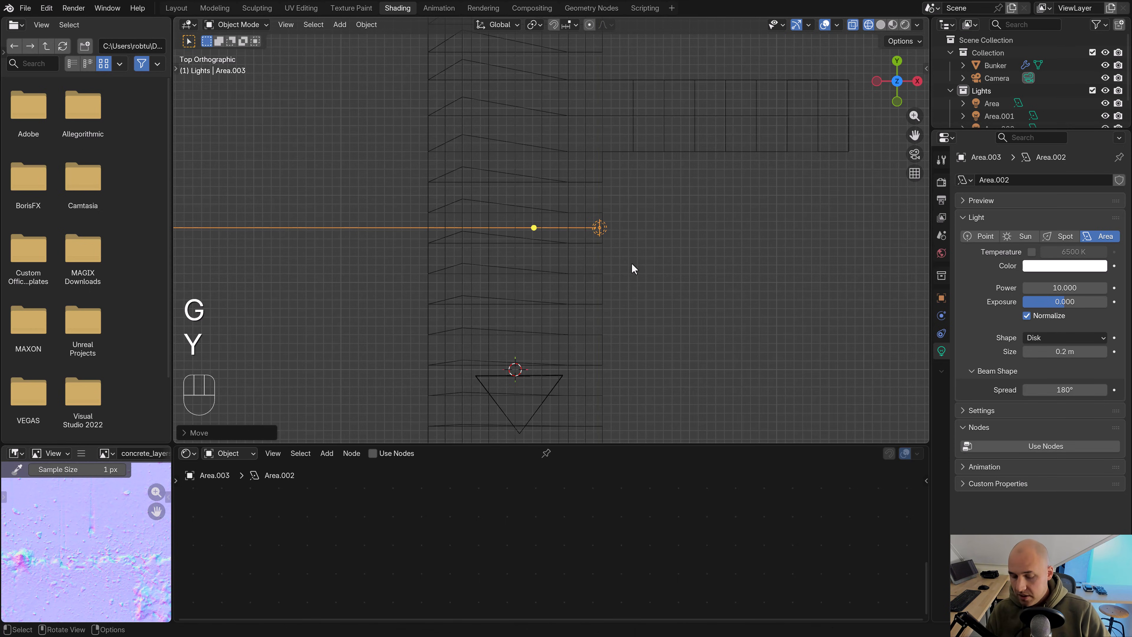
From the solid camera view, move the disk light about 0.5 m along Y back toward the camera and lower it slightly along Z
key("KP_0")
key("z")
key("g")
key("y")
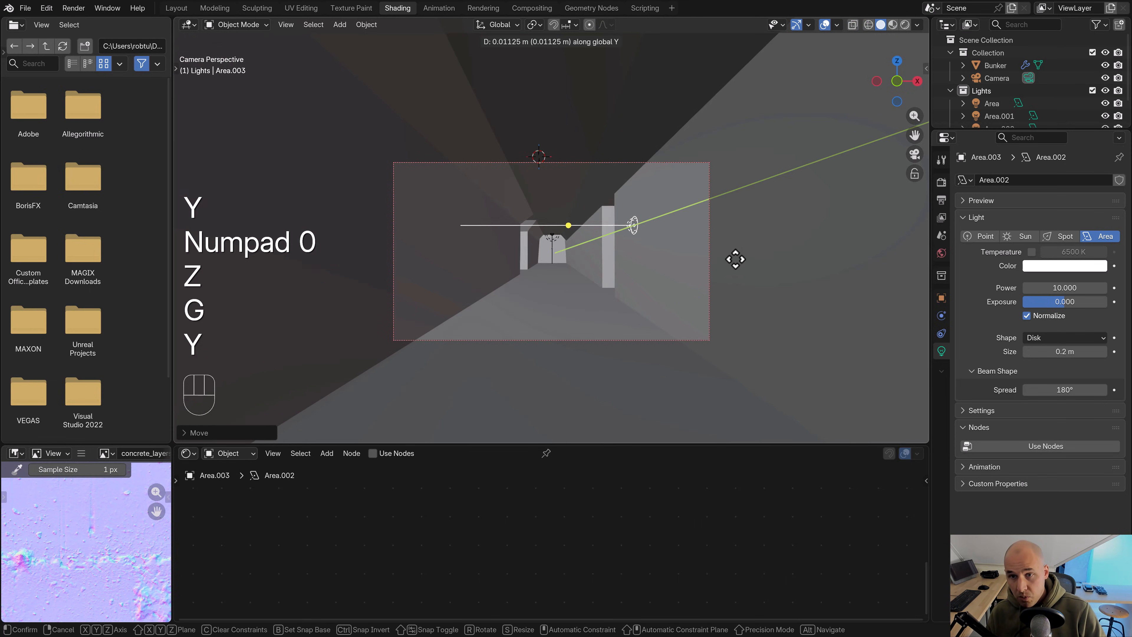
left_click(738, 227)
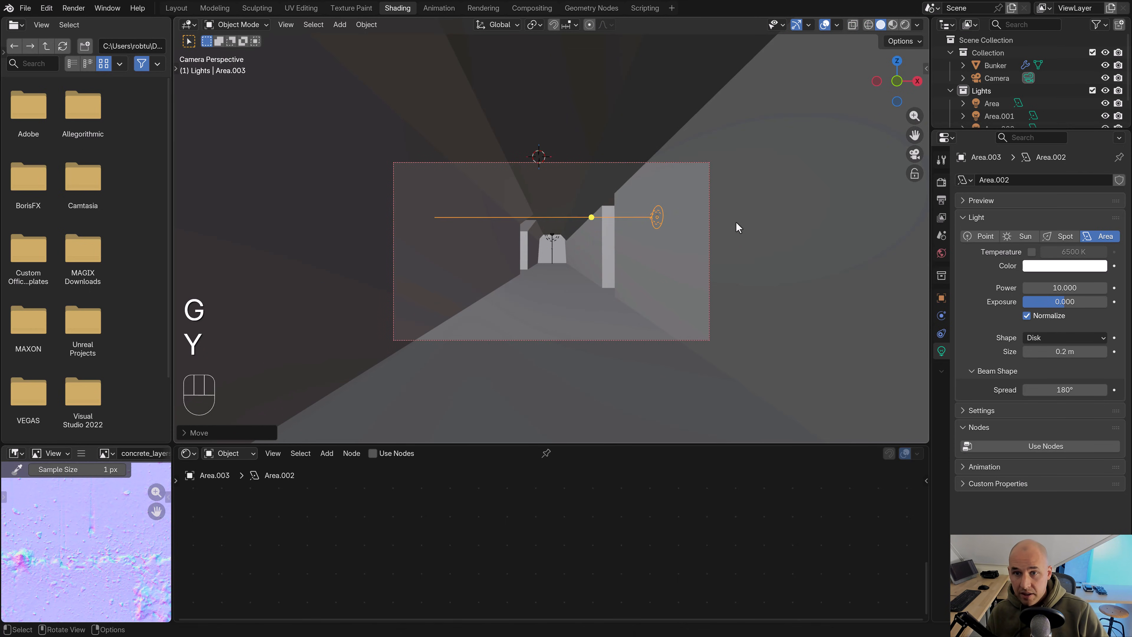
key("g")
key("z")
left_click(735, 227)
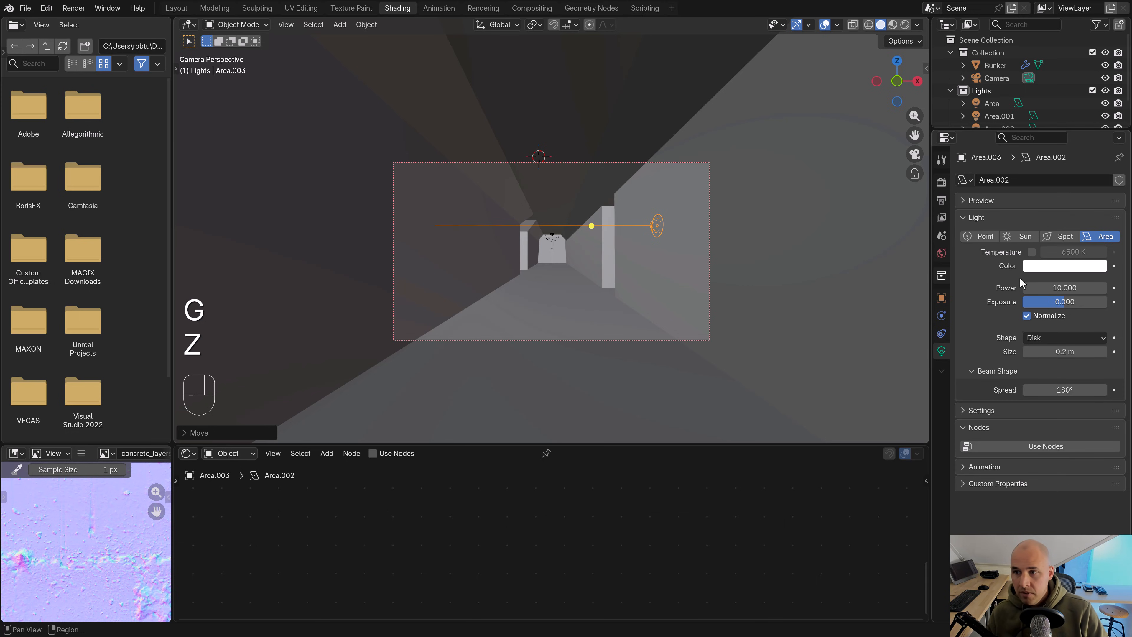
Set the disk light's power to 1 and enable its colour temperature at 20000 K
left_click(1063, 288)
type("1")
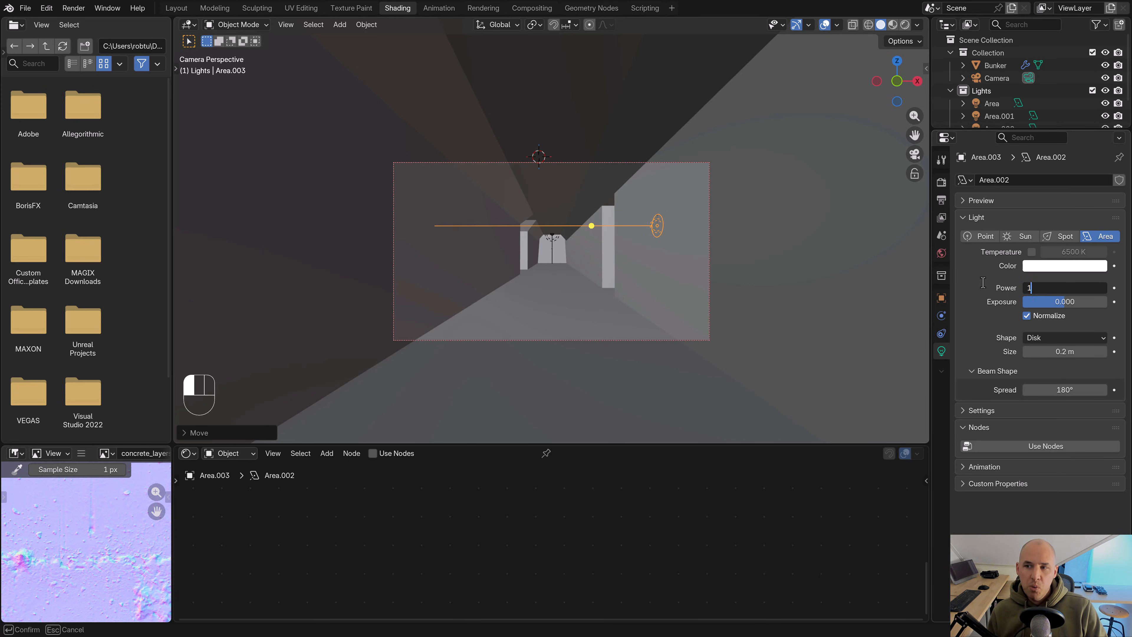
key("Return")
left_click(1031, 252)
mouse_move(1069, 251)
left_mouse_down()
mouse_move(1100, 252)
mouse_move(1060, 244)
left_mouse_up()
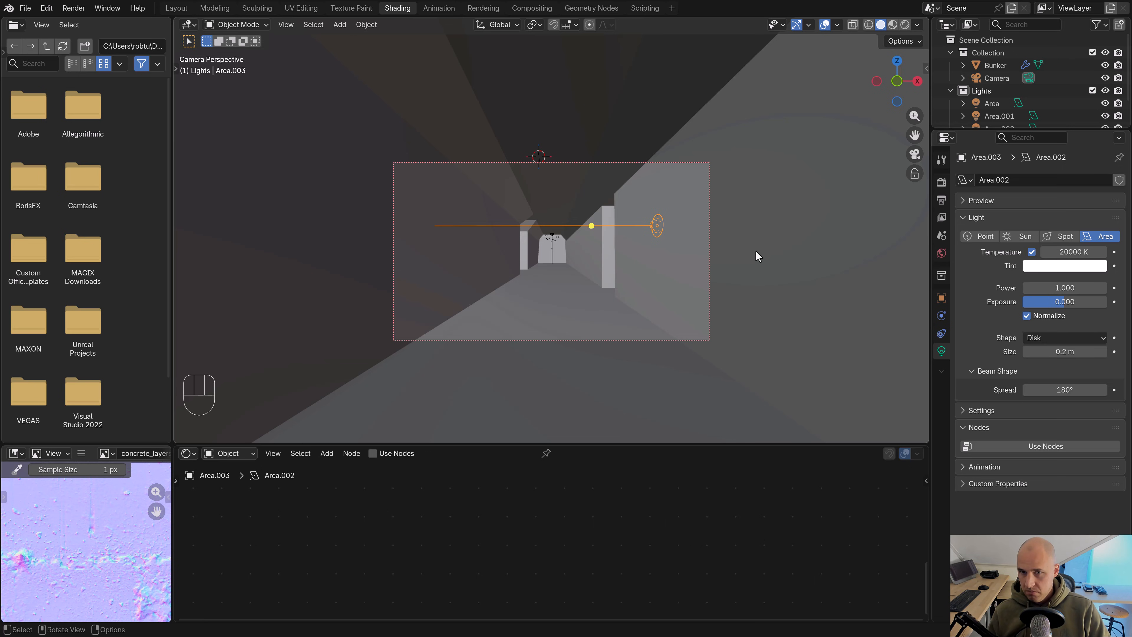
Make a linked duplicate of the disk light at the opposite wall, slightly farther down the corridor, and rotate it 180° to face inward
key("KP_7")
key("shift")
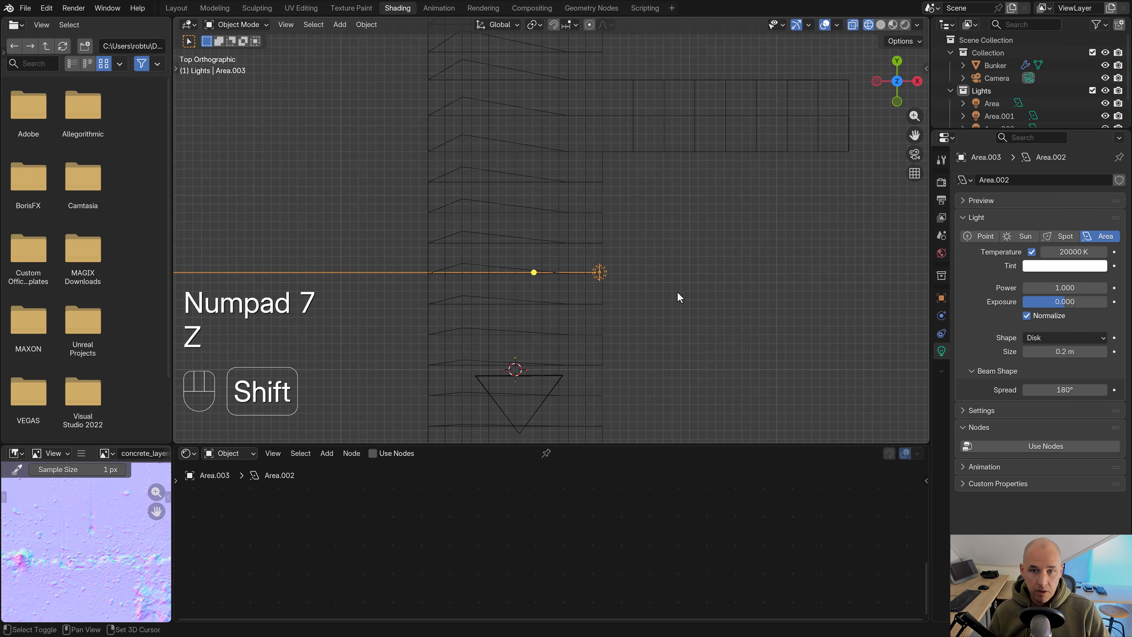
key("alt+d")
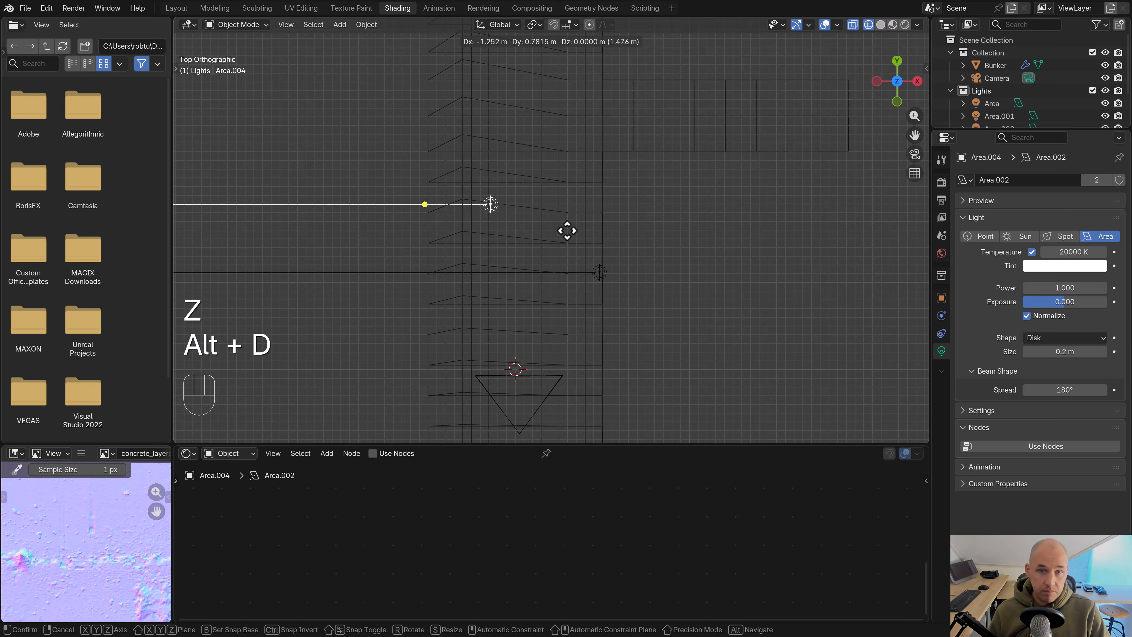
left_click(535, 212)
key("r")
left_click(348, 209, "ctrl")
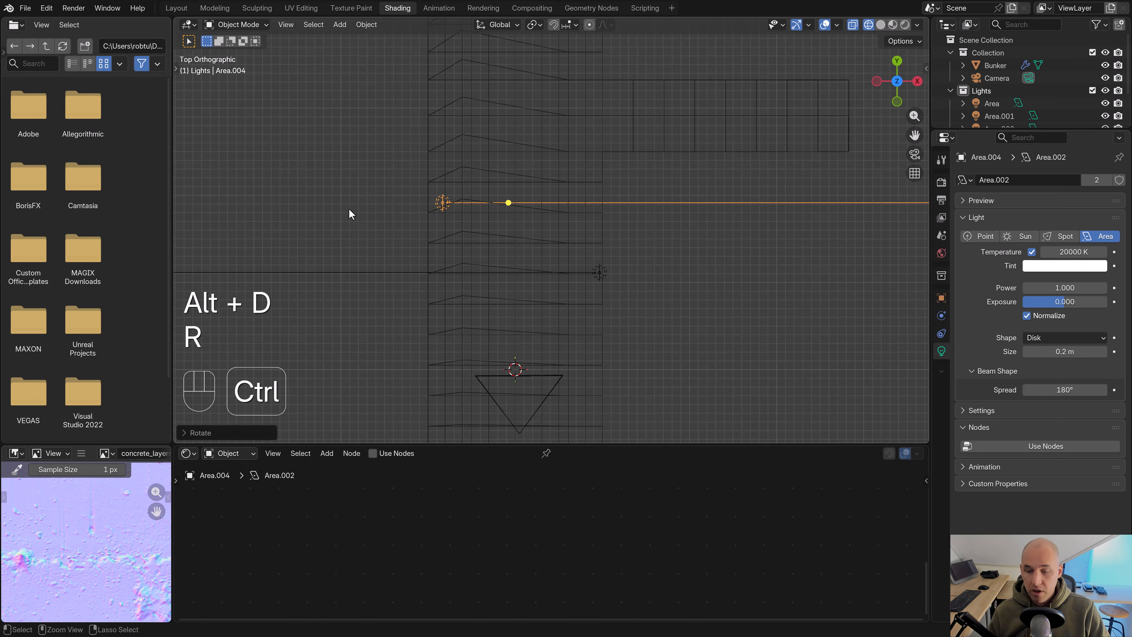
Move the duplicated disk light about 0.16 m along negative X, closer to its side wall
key("KP_1")
middle_click_drag(379, 220, 498, 242, "shift")
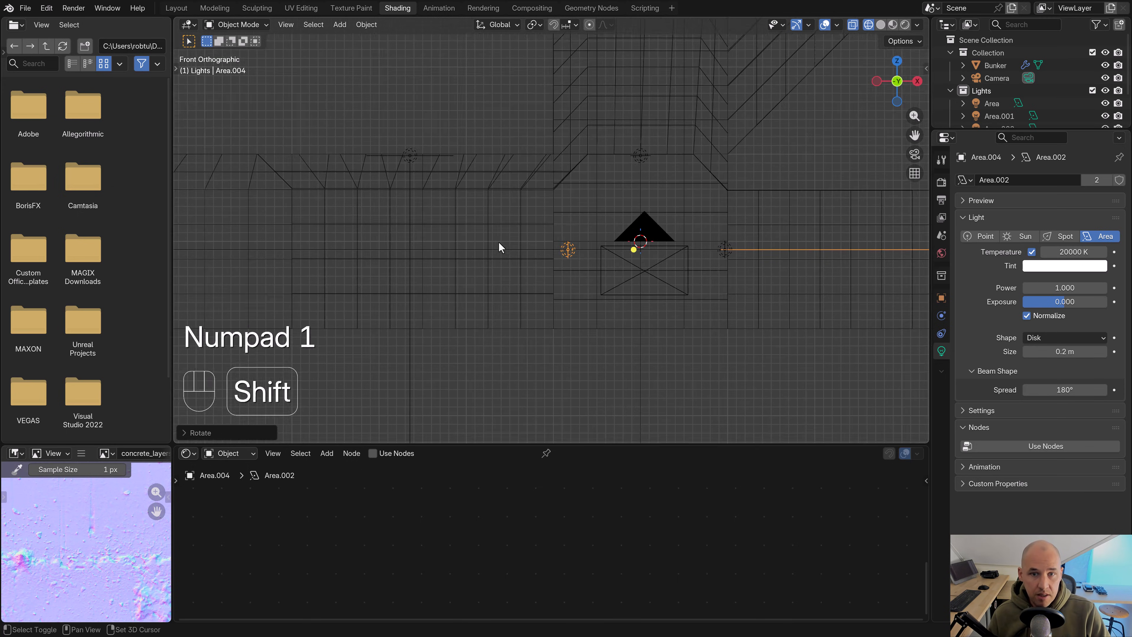
scroll(498, 242, "up", 4)
mouse_move(596, 298)
middle_mouse_down()
mouse_move(639, 361)
mouse_move(637, 323)
middle_mouse_up()
key("z")
key("g")
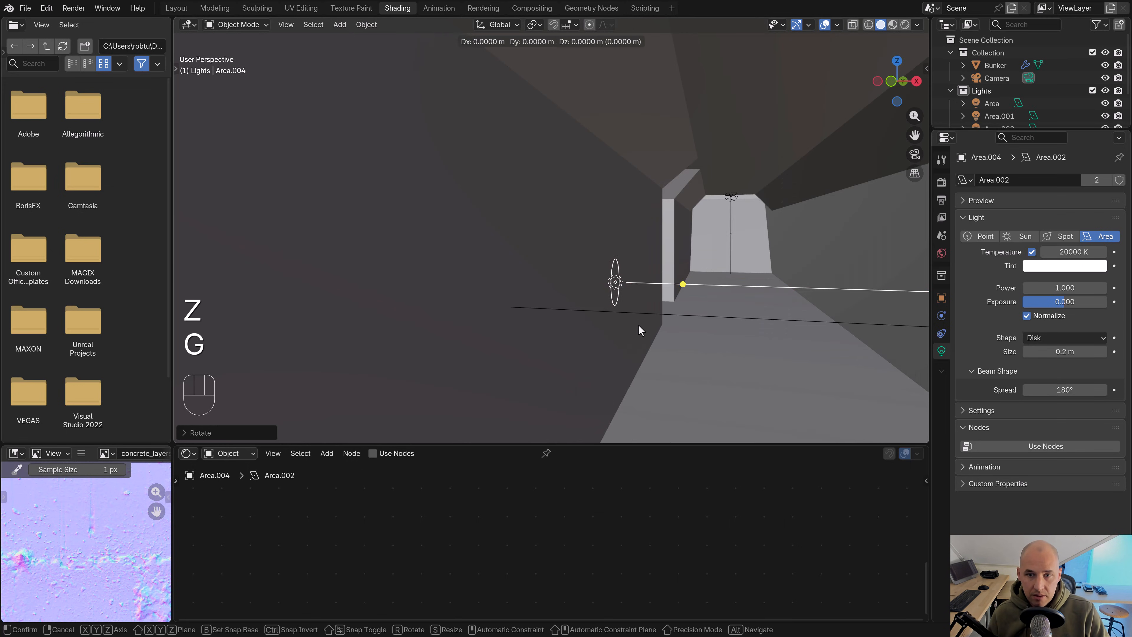
key("x")
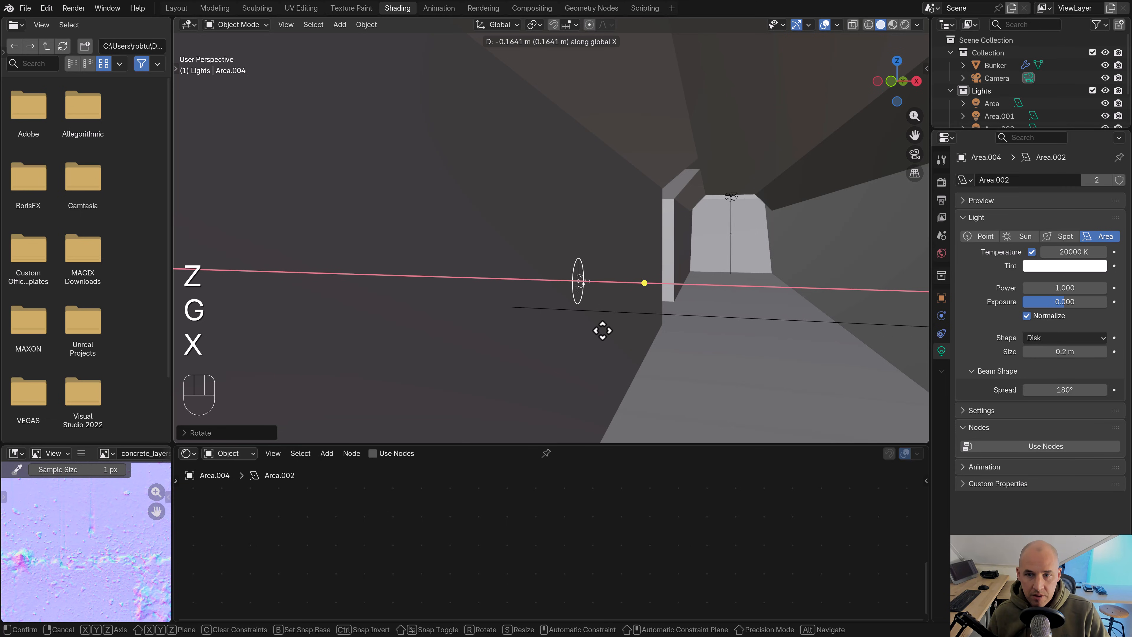
left_click(604, 331)
From the top wireframe view, shift the duplicated disk light slightly along Y back toward the camera and check its placement through the camera
scroll(605, 332, "down", 5)
key("KP_0")
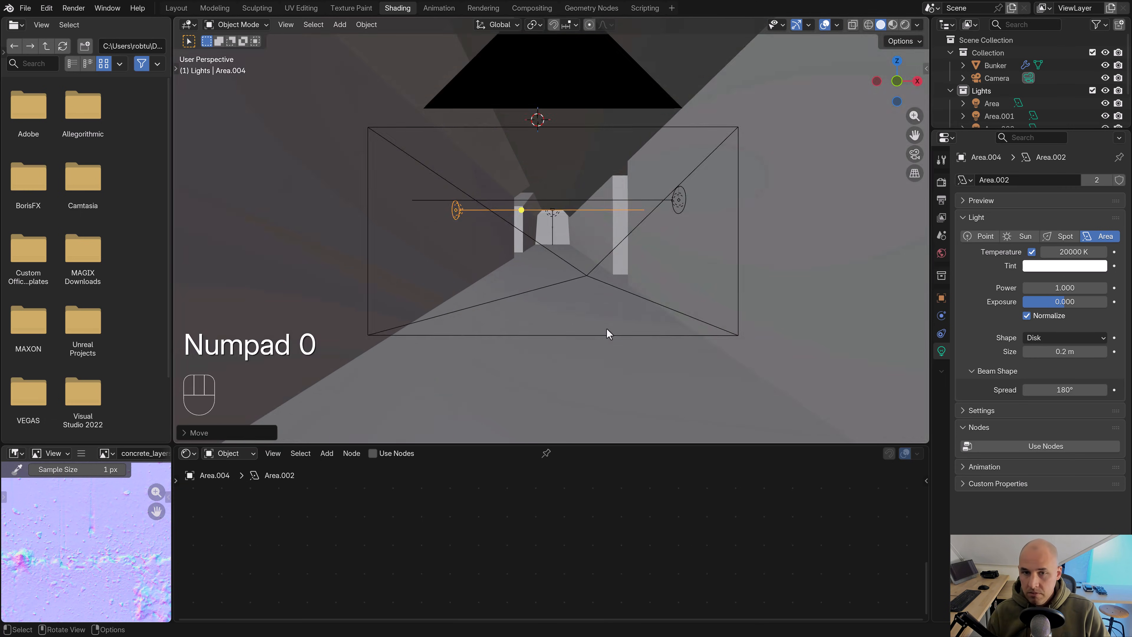
key("KP_7")
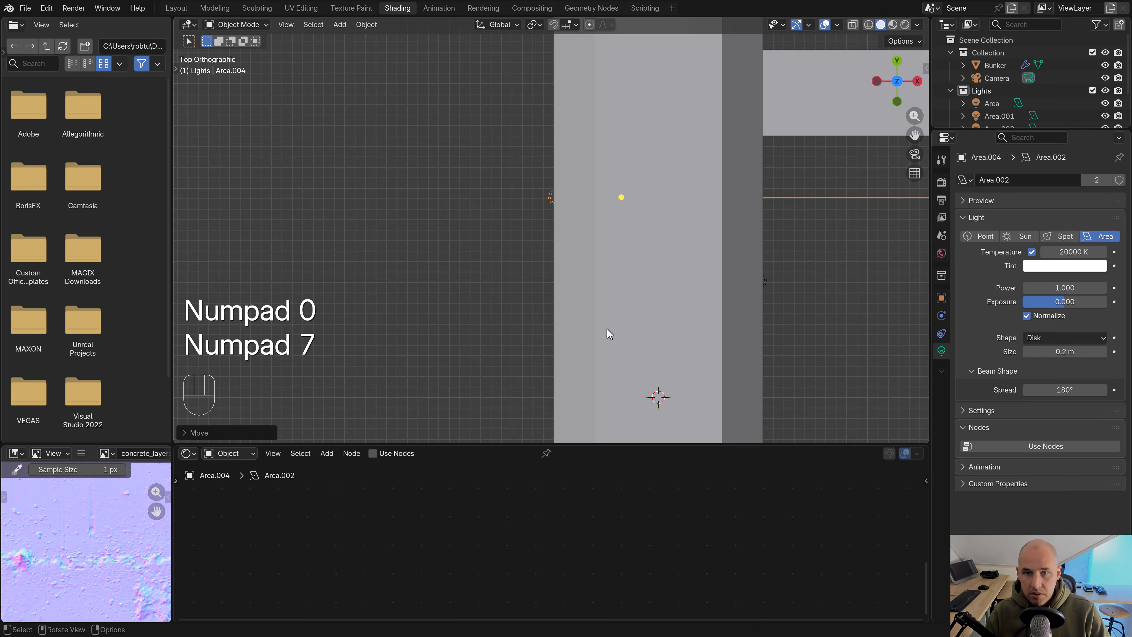
key("z")
key("g")
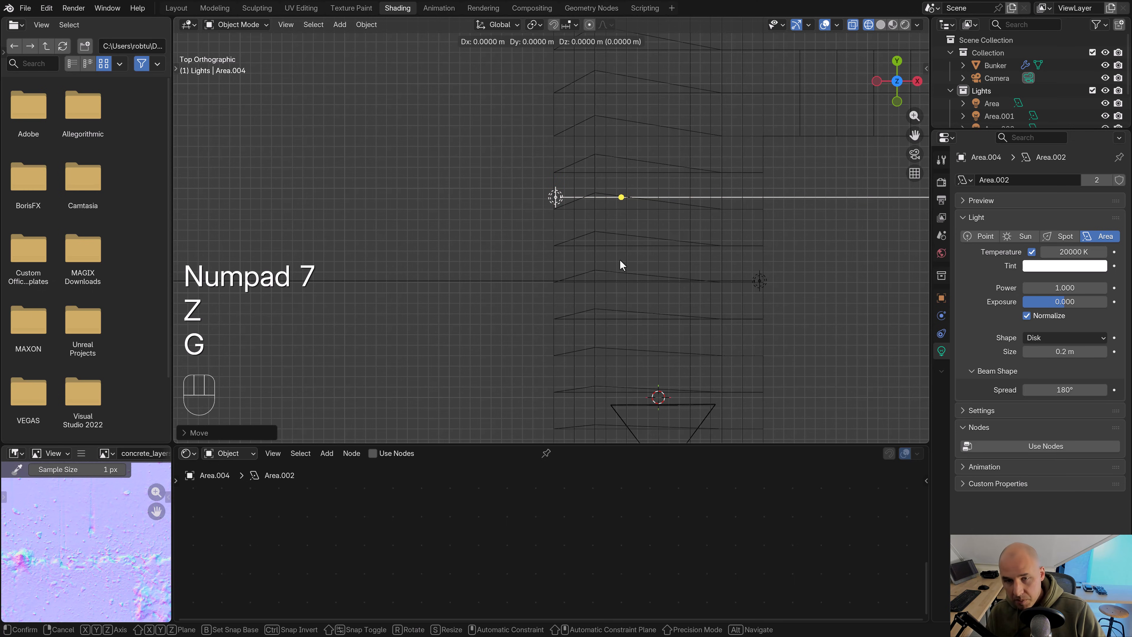
key("y")
left_click(621, 268)
key("KP_0")
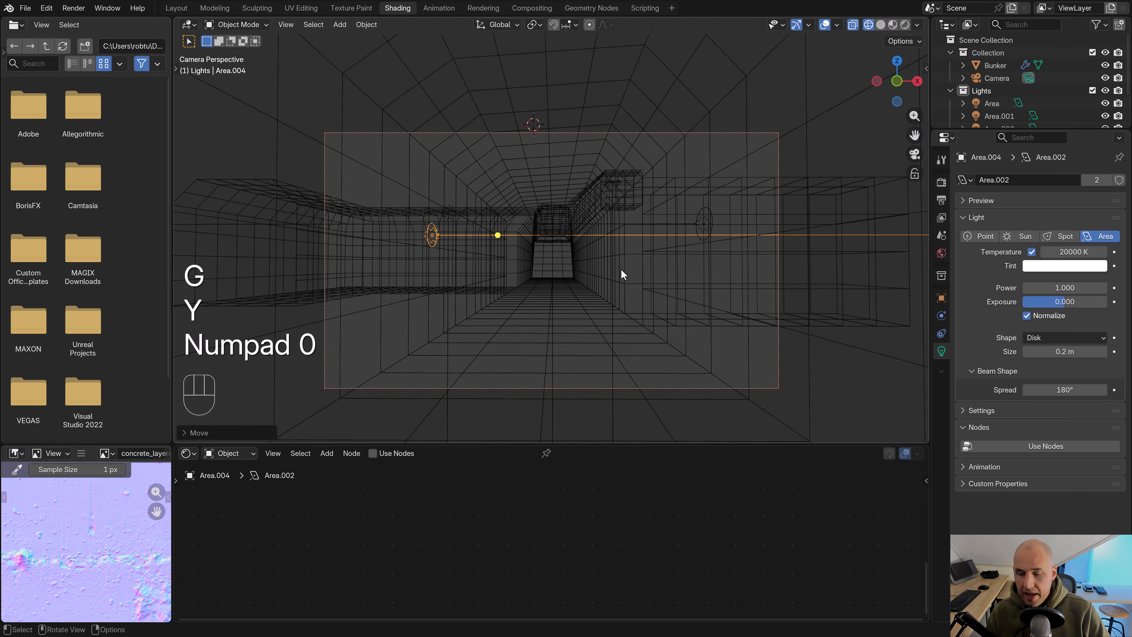
key("KP_7")
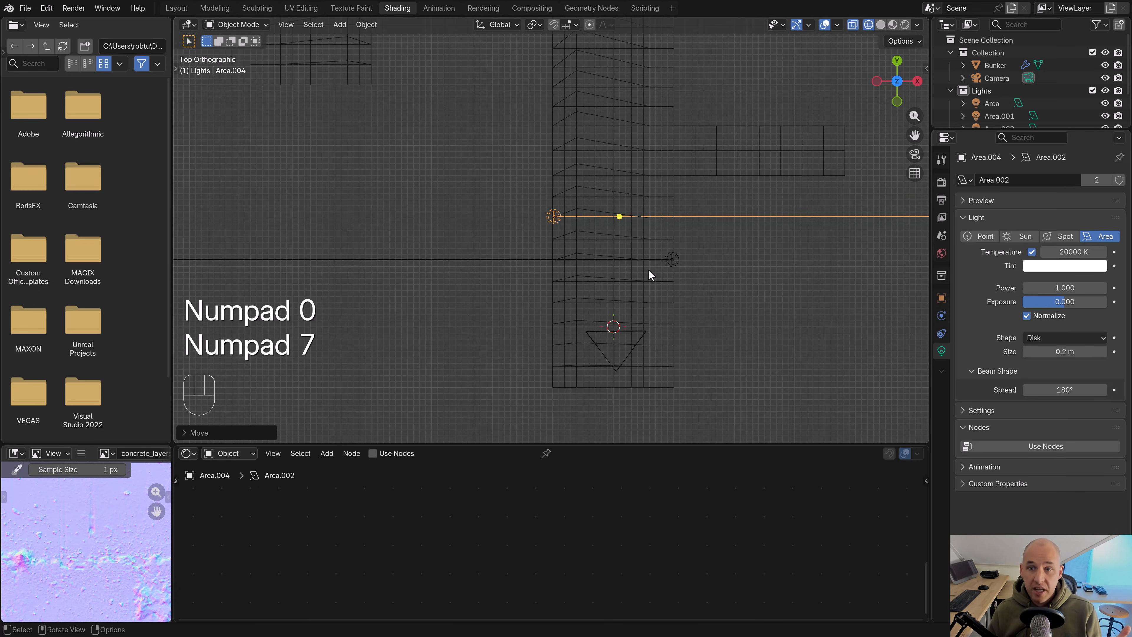
key("KP_0")
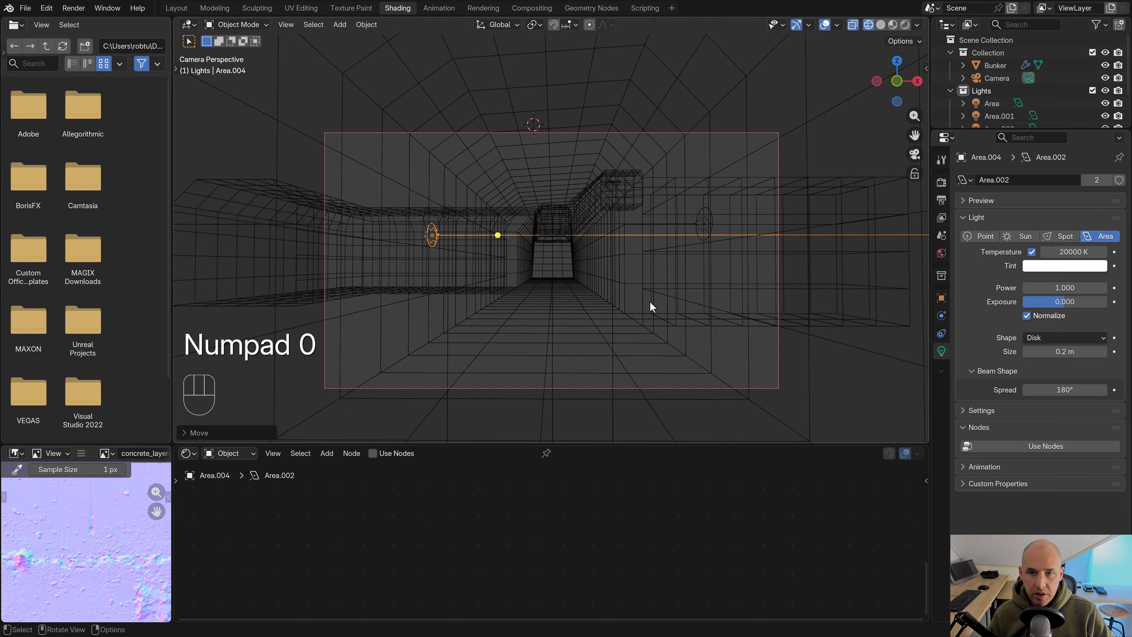
With the rendered view shown, set the colour management look to Medium Low Contrast and raise the exposure to about 0.757
key("z")
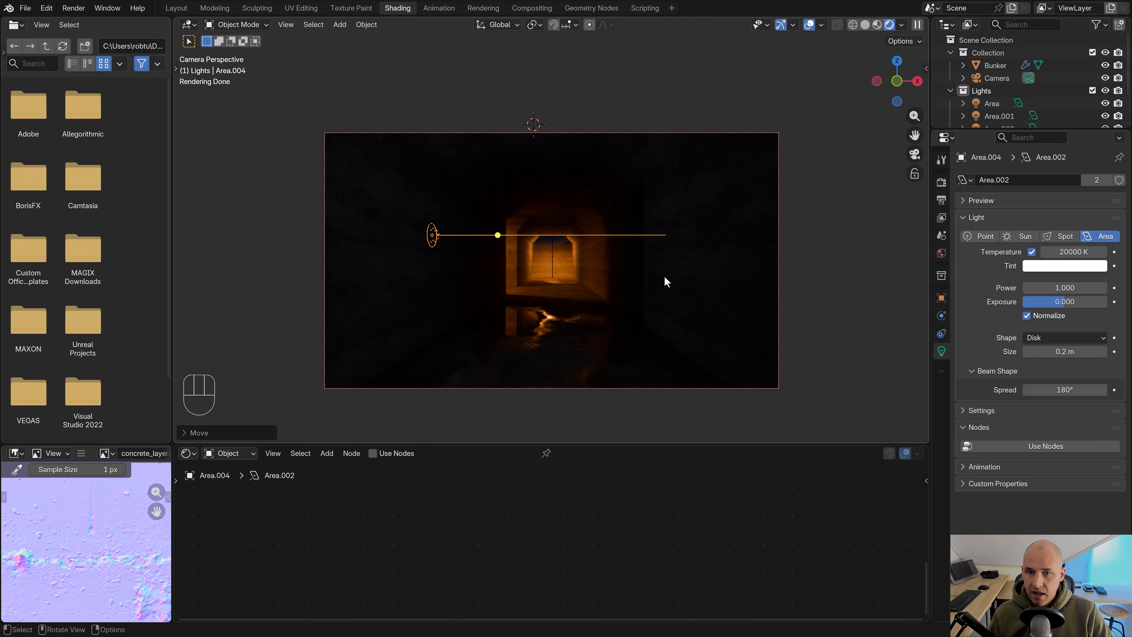
left_click(941, 182)
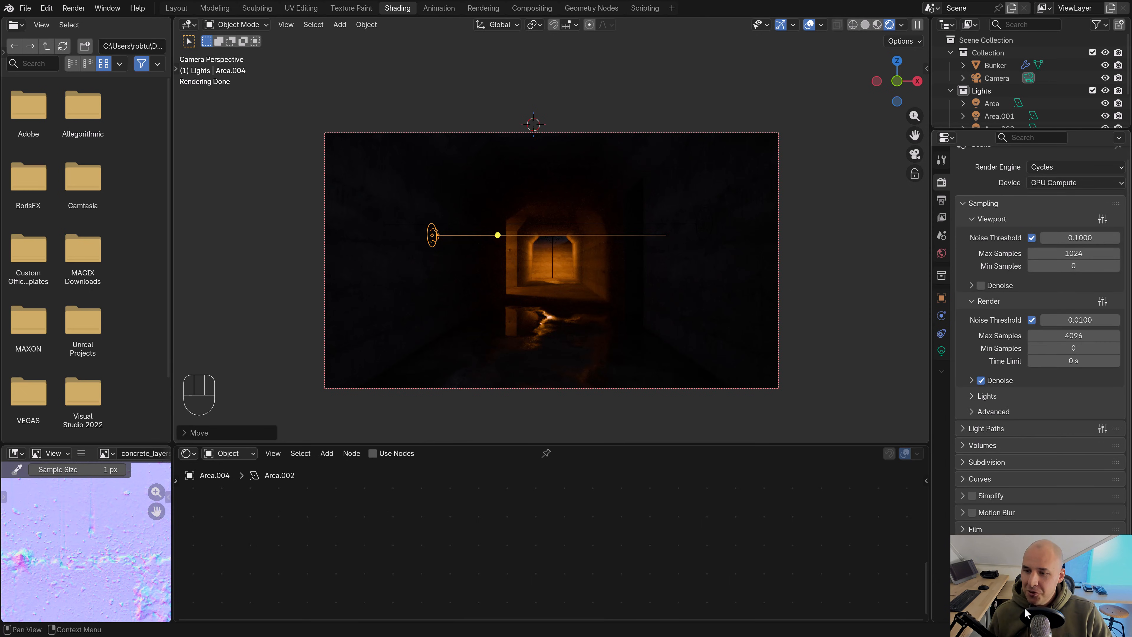
scroll(1050, 547, "down", 6)
left_click(1051, 519)
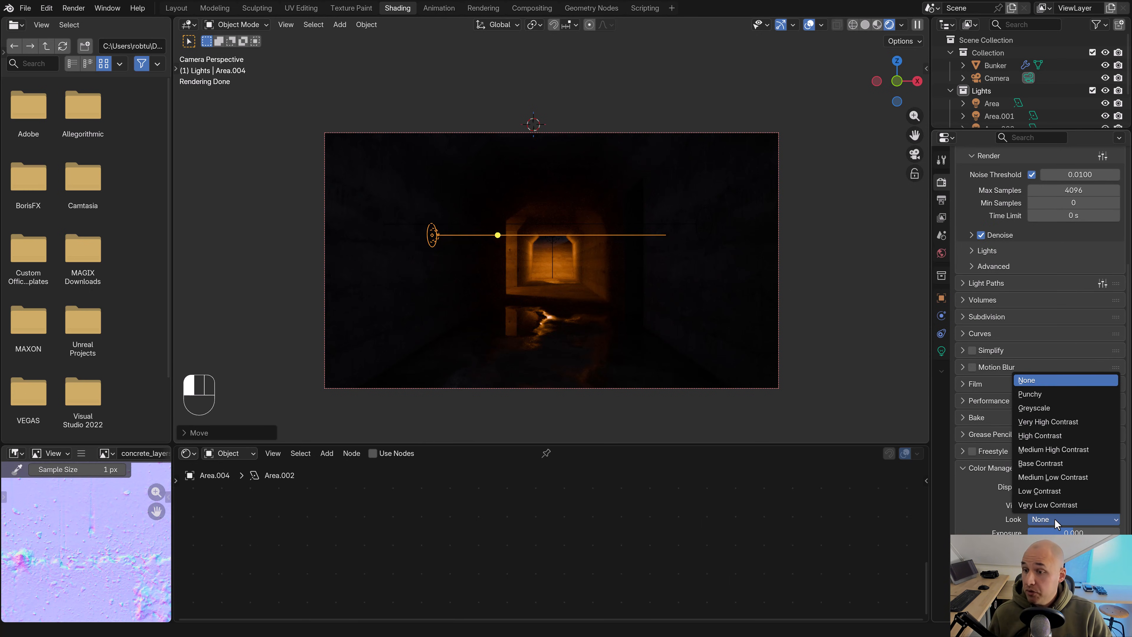
left_click(1050, 478)
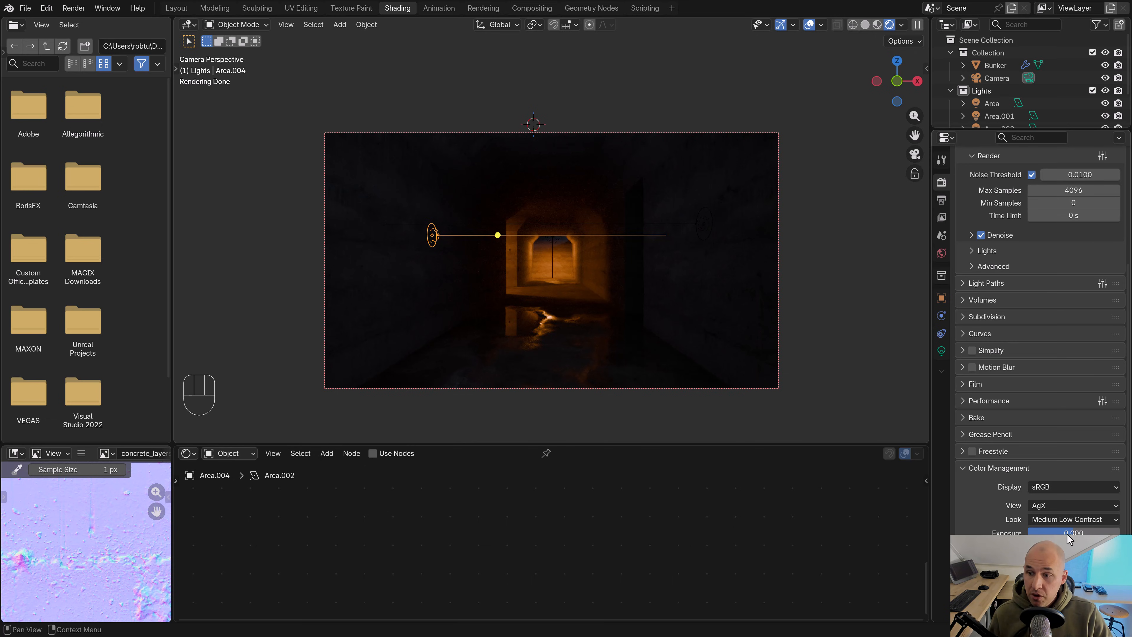
left_click_drag(1067, 535, 1086, 535)
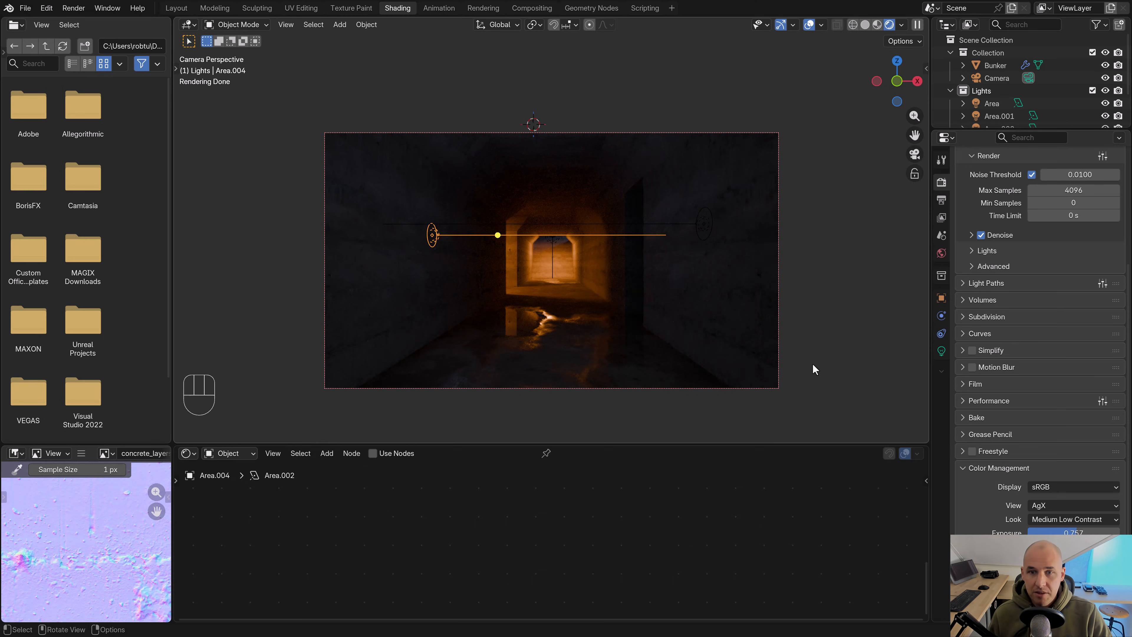
left_click(827, 333)
key("z")
key("KP_7")
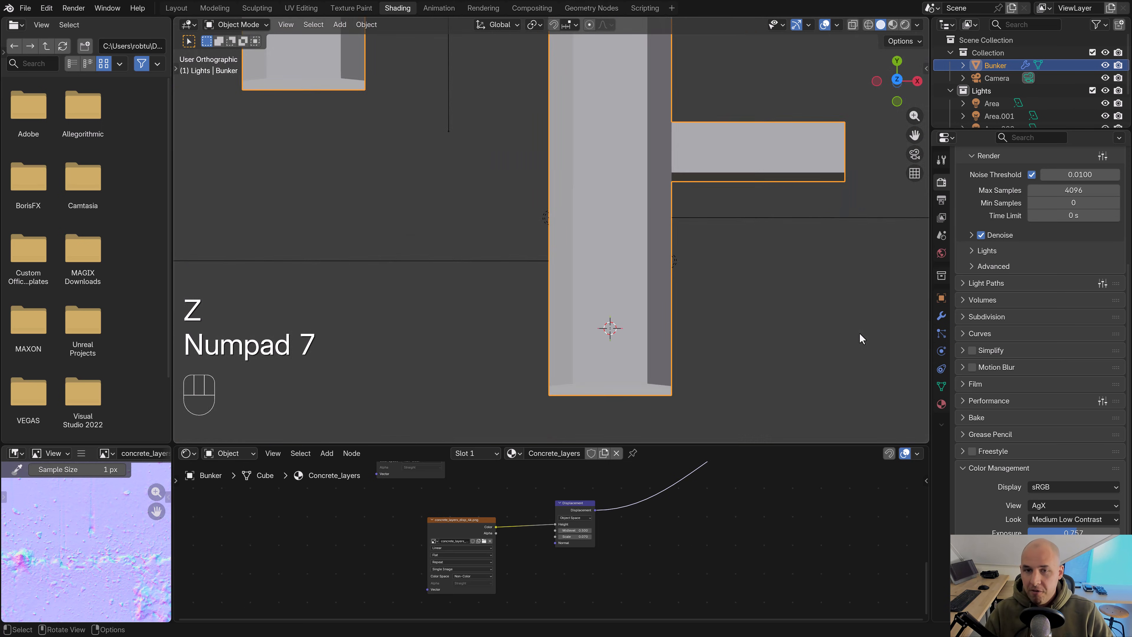
key("z")
scroll(659, 243, "up", 4, "shift")
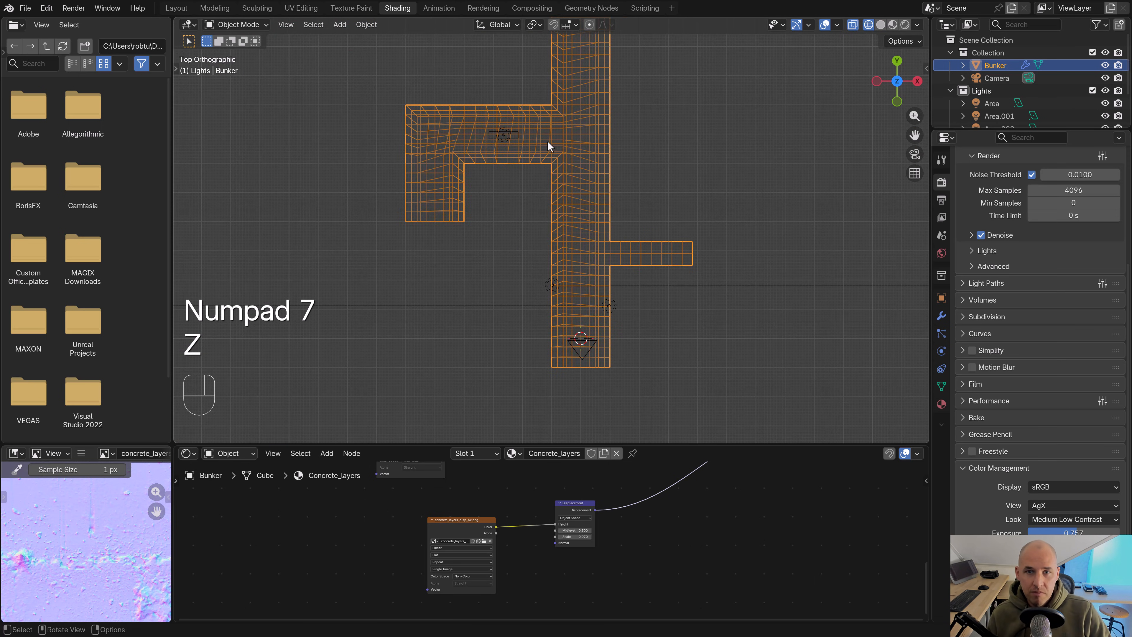
left_click(505, 135)
key("shift+d")
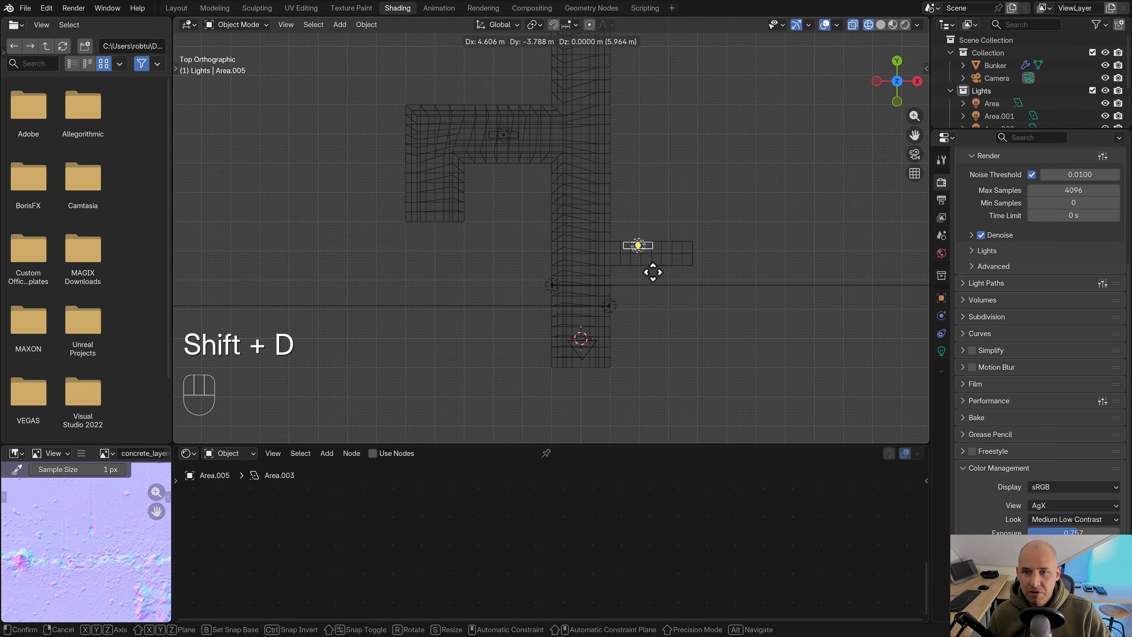
left_click(739, 219)
key("x")
left_click(738, 218)
Make a linked duplicate of the warm area light in the bent side passage and place it in the short opposite side passage
left_click(504, 139)
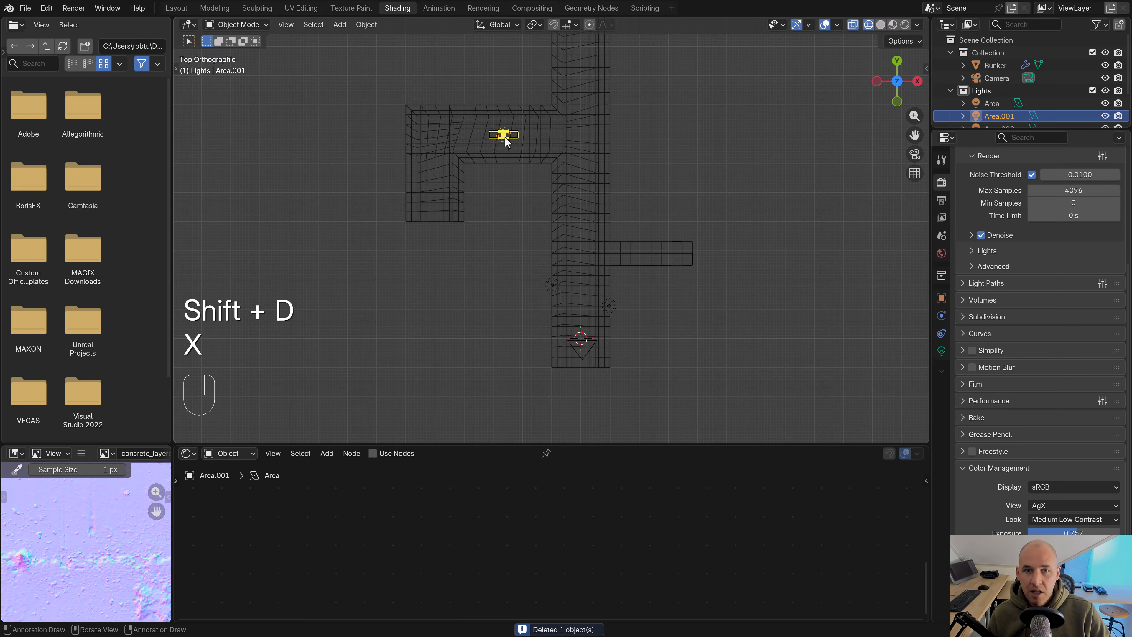
key("alt+d")
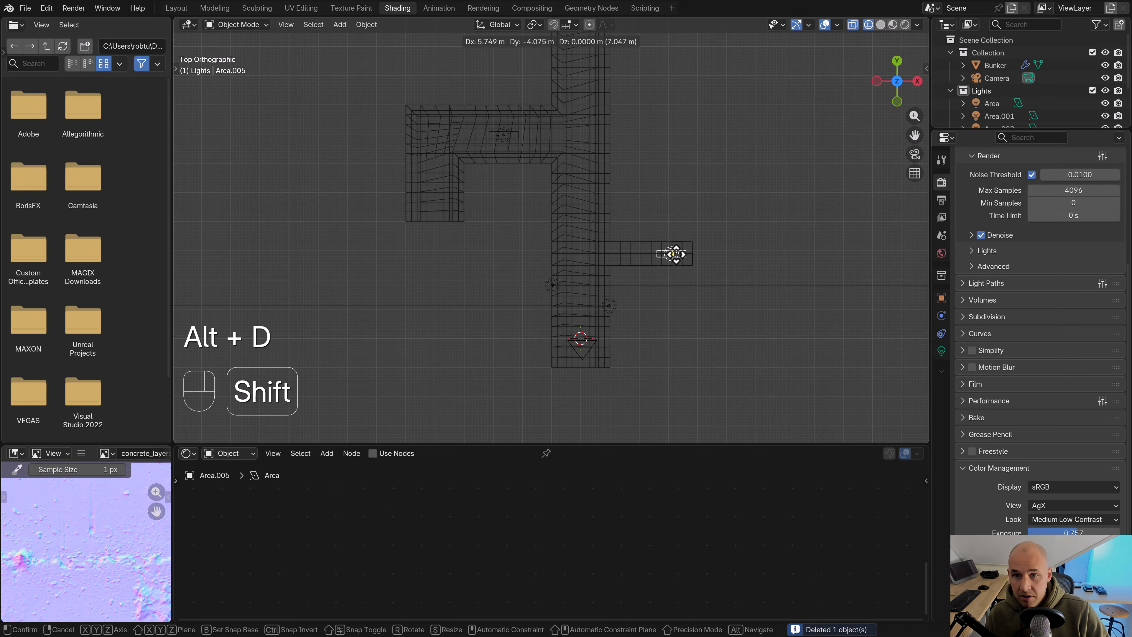
left_click(689, 240)
From the front view, lower the duplicated area light about 0.43 m along Z so it sits under the short passage's ceiling
key("KP_1")
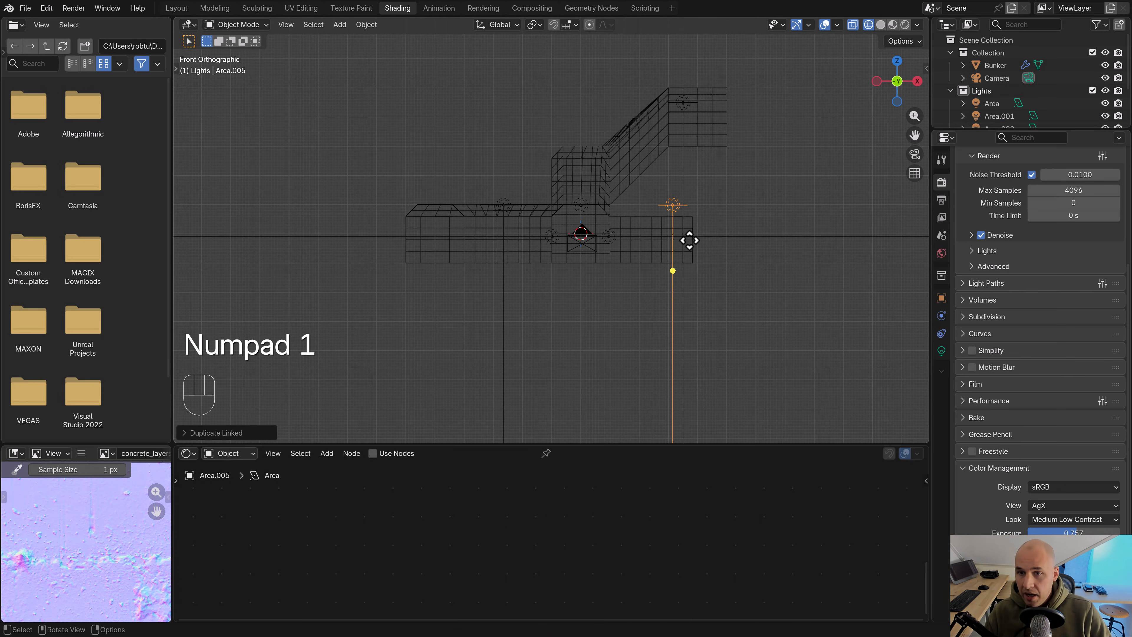
middle_click_drag(752, 248, 699, 283, "shift")
scroll(689, 237, "up", 5)
key("g")
key("z")
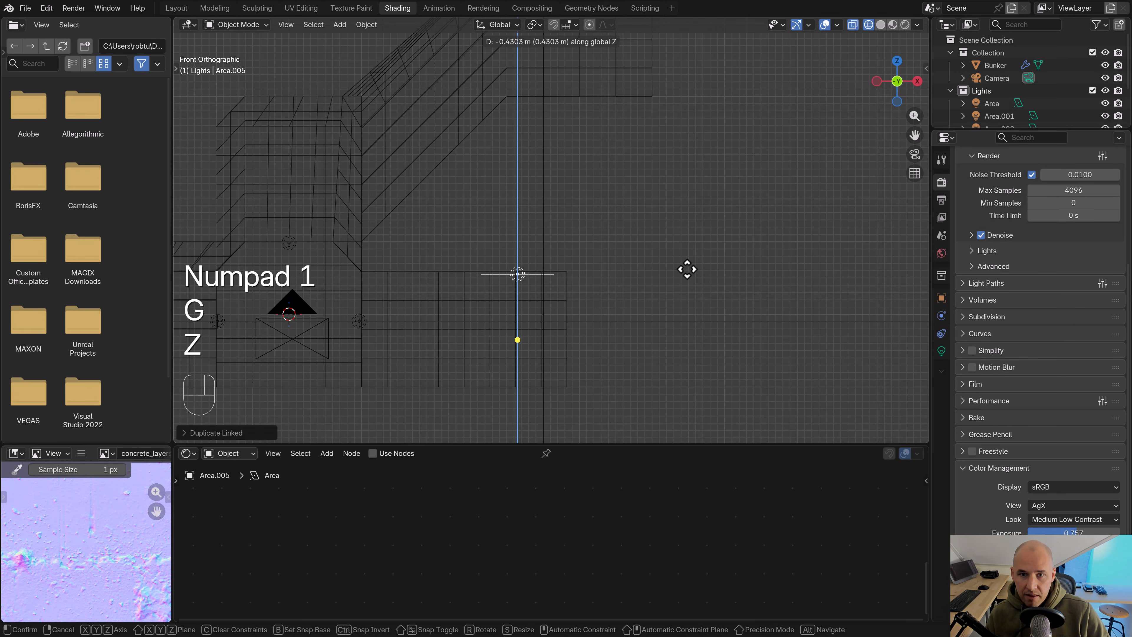
left_click(687, 267)
key("KP_0")
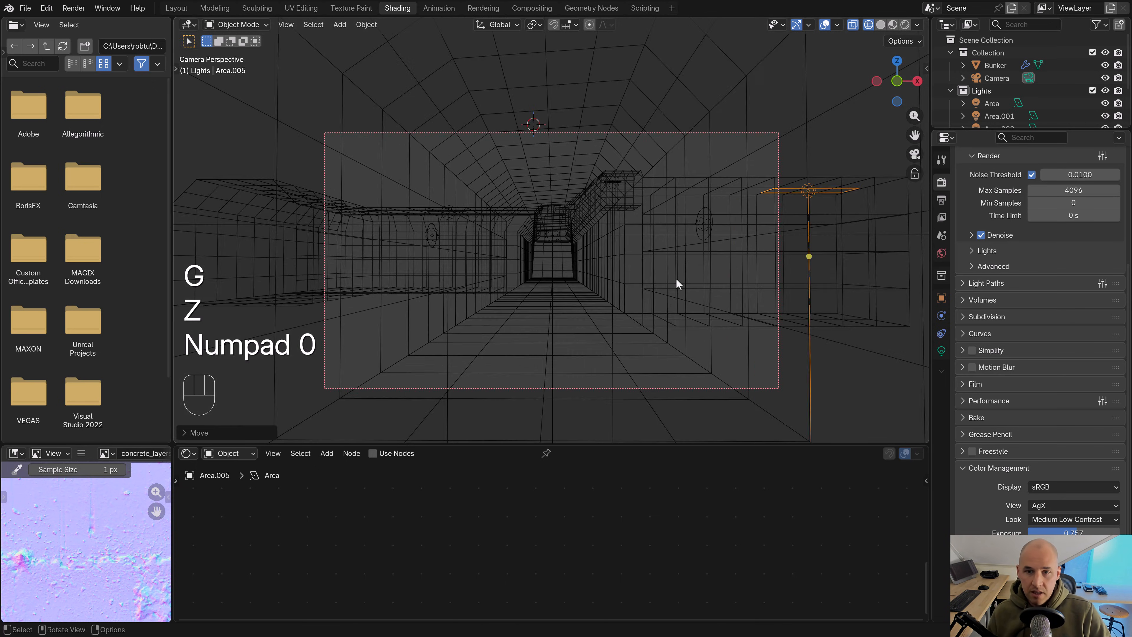
Render the camera view and enable viewport denoising
key("z")
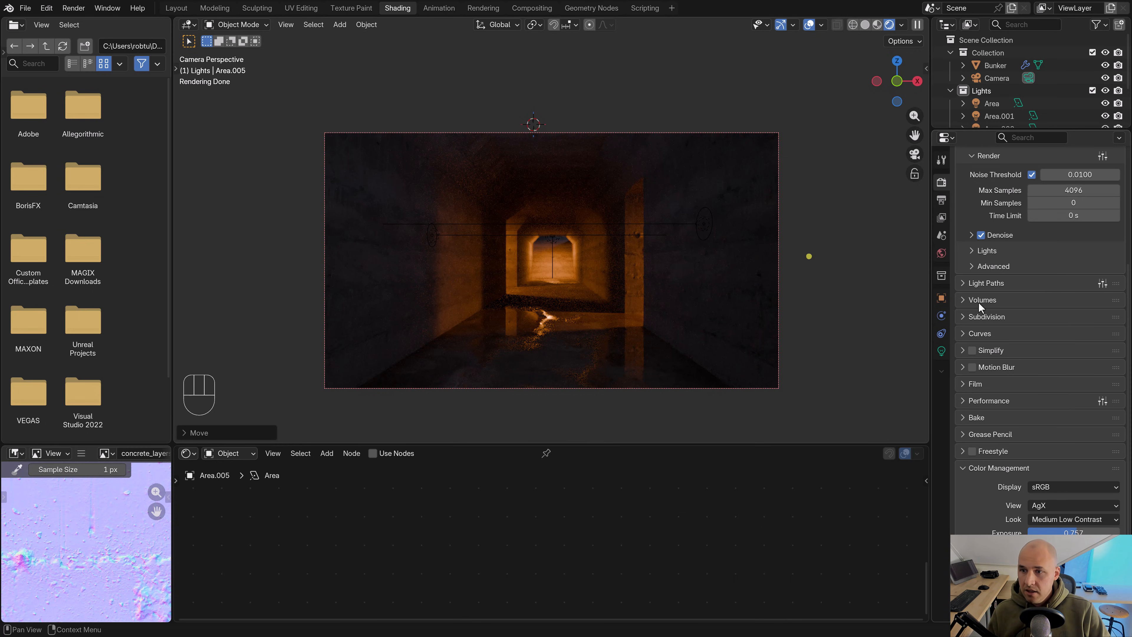
scroll(978, 307, "up", 5)
left_click(980, 267)
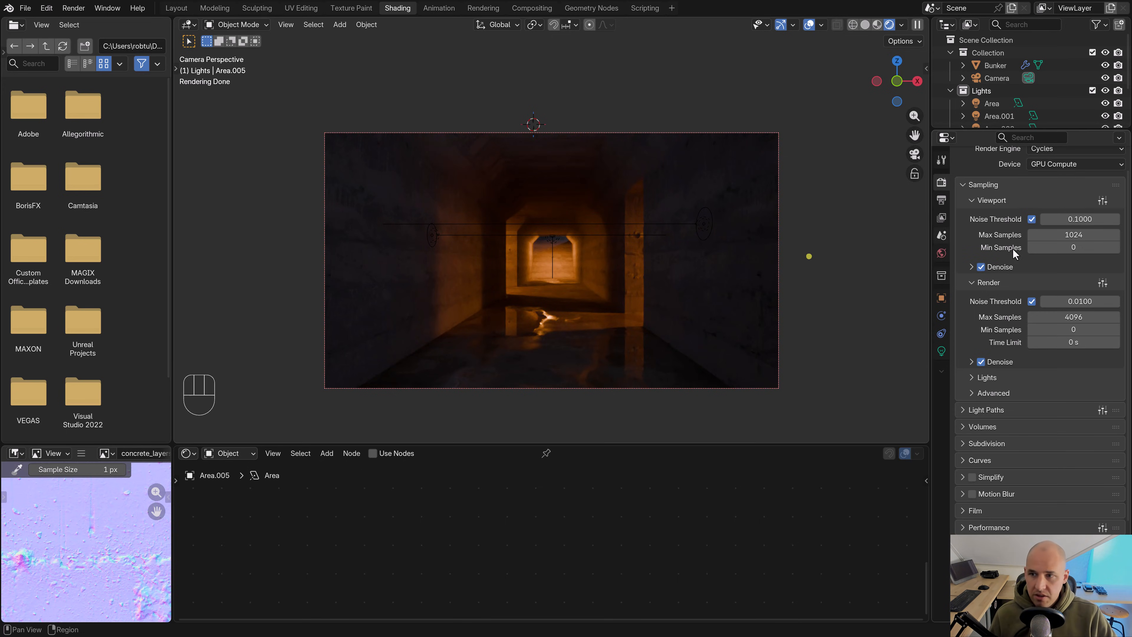
middle_click_drag(612, 241, 634, 251, "shift")
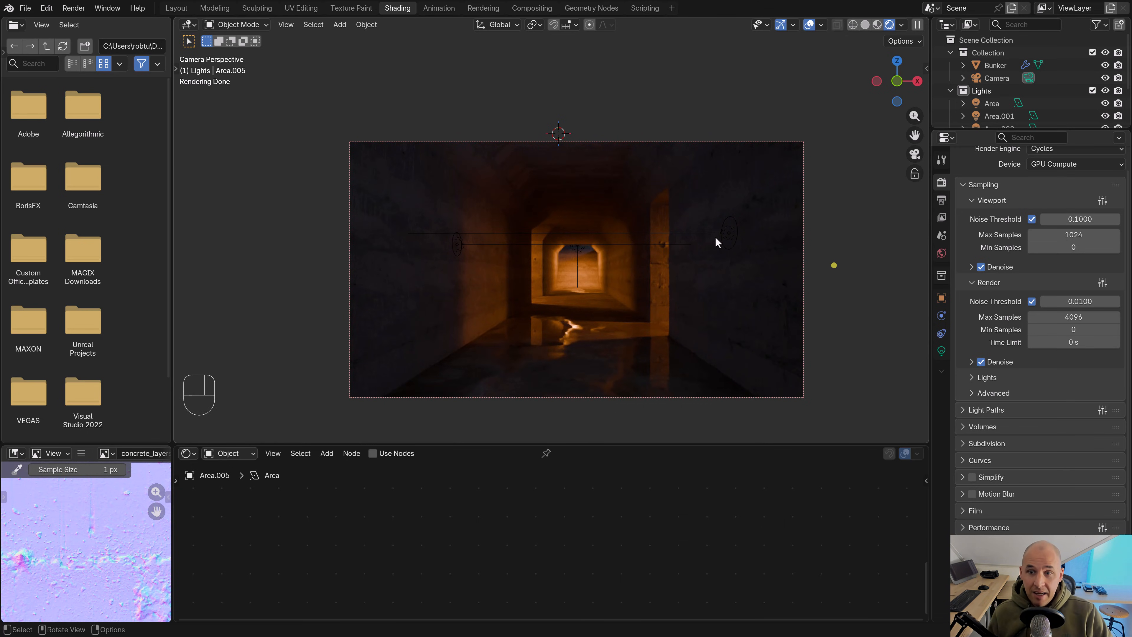
left_click(725, 244)
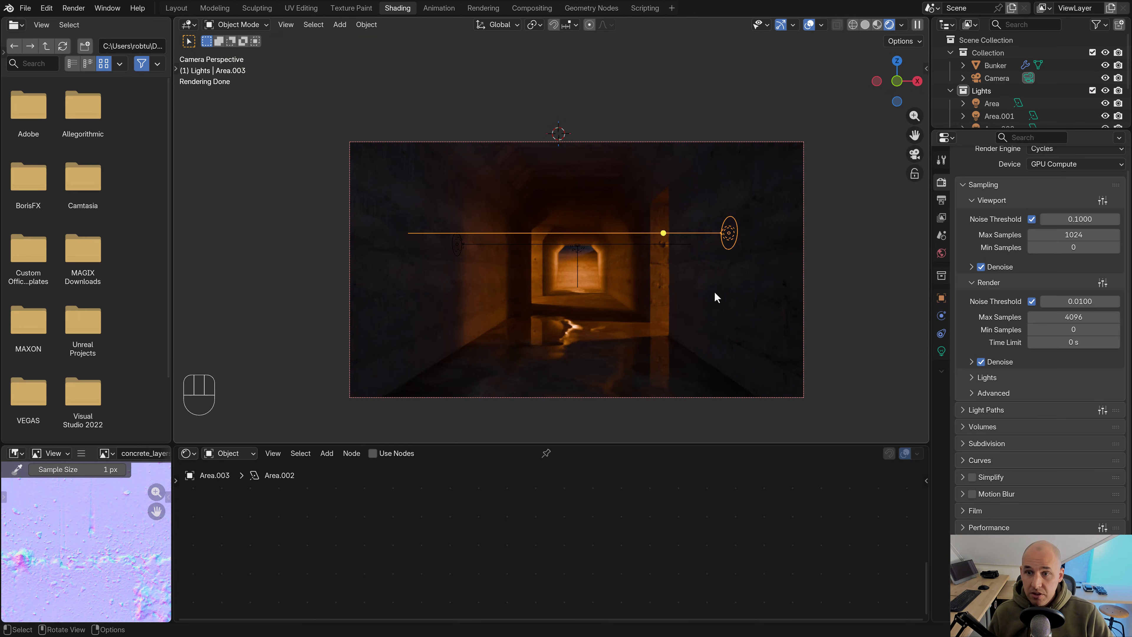
Switch to the Modeling workspace in top view and add a cube at the world origin
key("z")
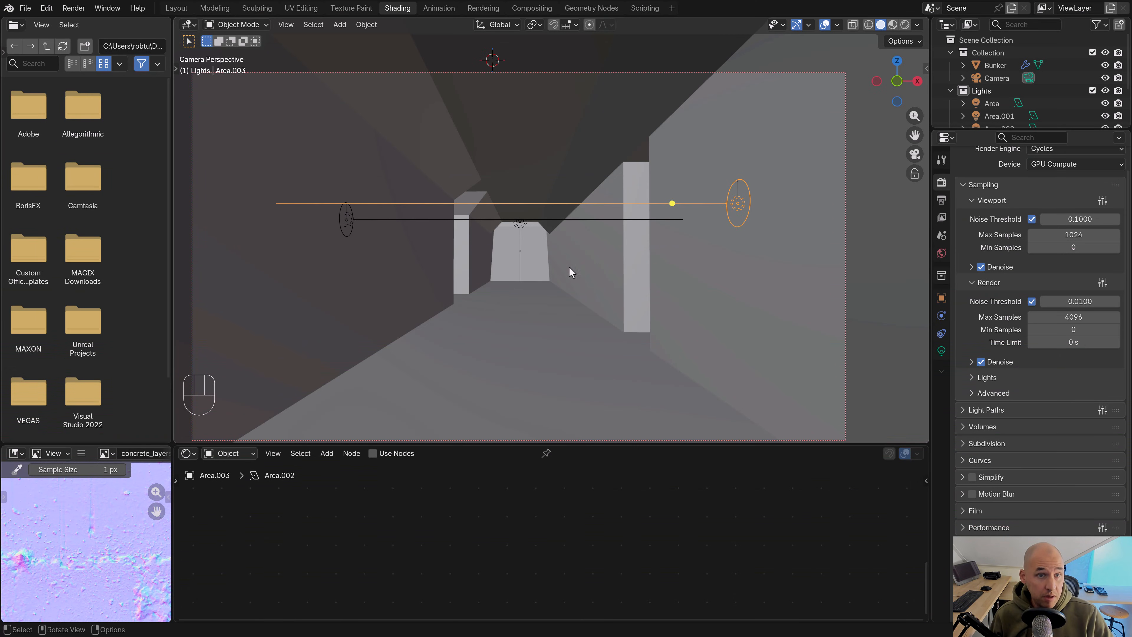
middle_click_drag(535, 240, 511, 217)
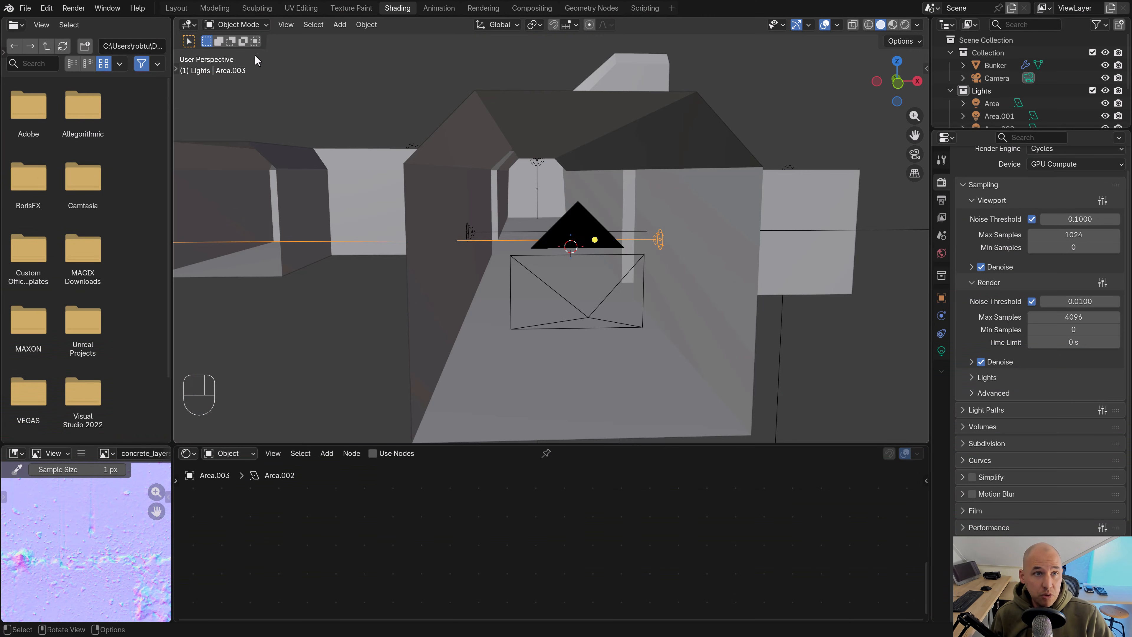
left_click(215, 8)
key("KP_7")
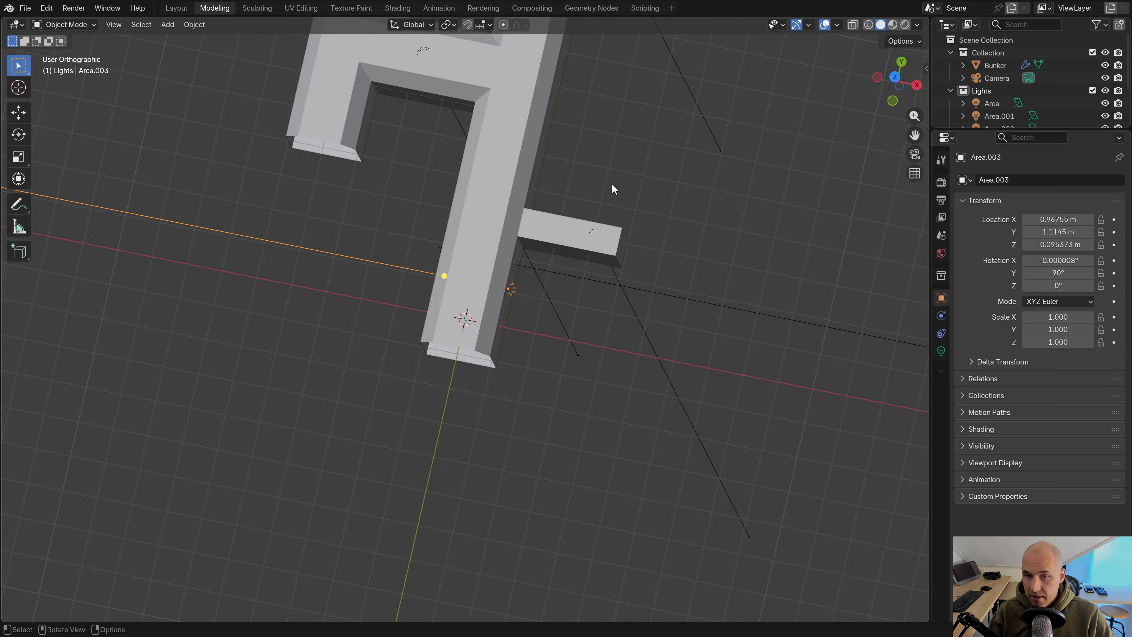
left_click(168, 24)
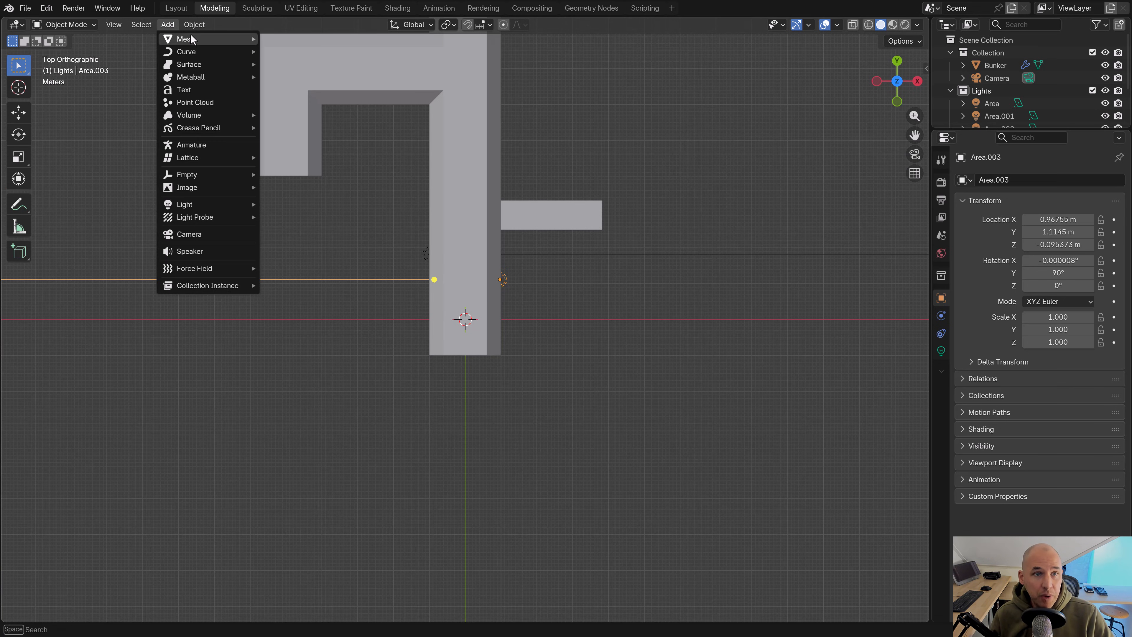
mouse_move(193, 39)
left_click(291, 57)
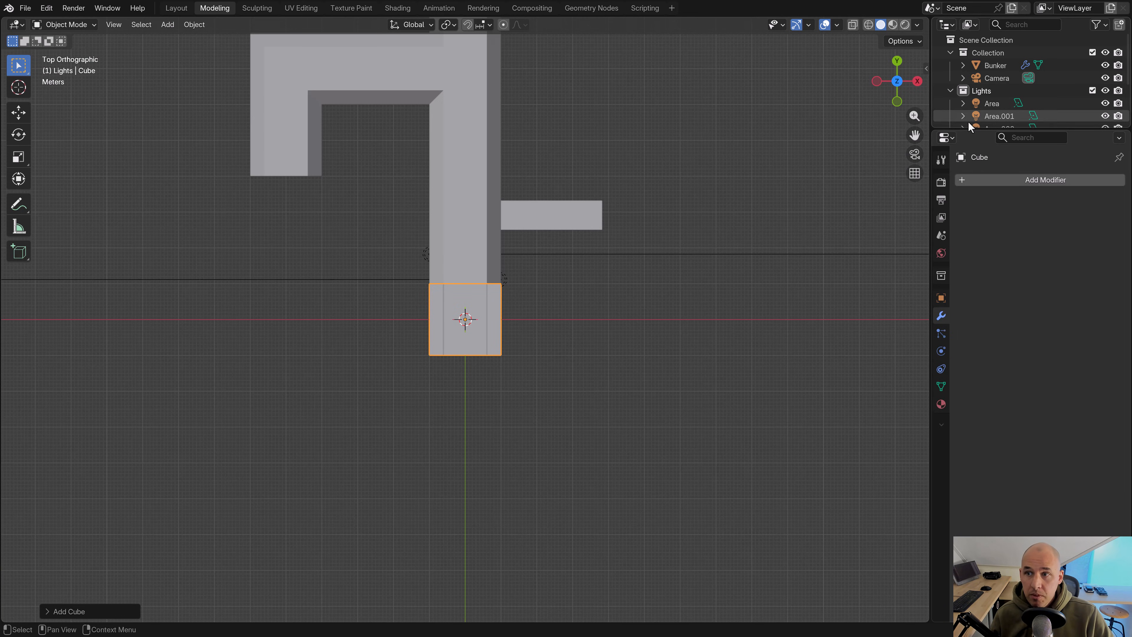
Move the new cube from the Lights collection into Collection and rename it Door_frame
left_click_drag(969, 130, 985, 267)
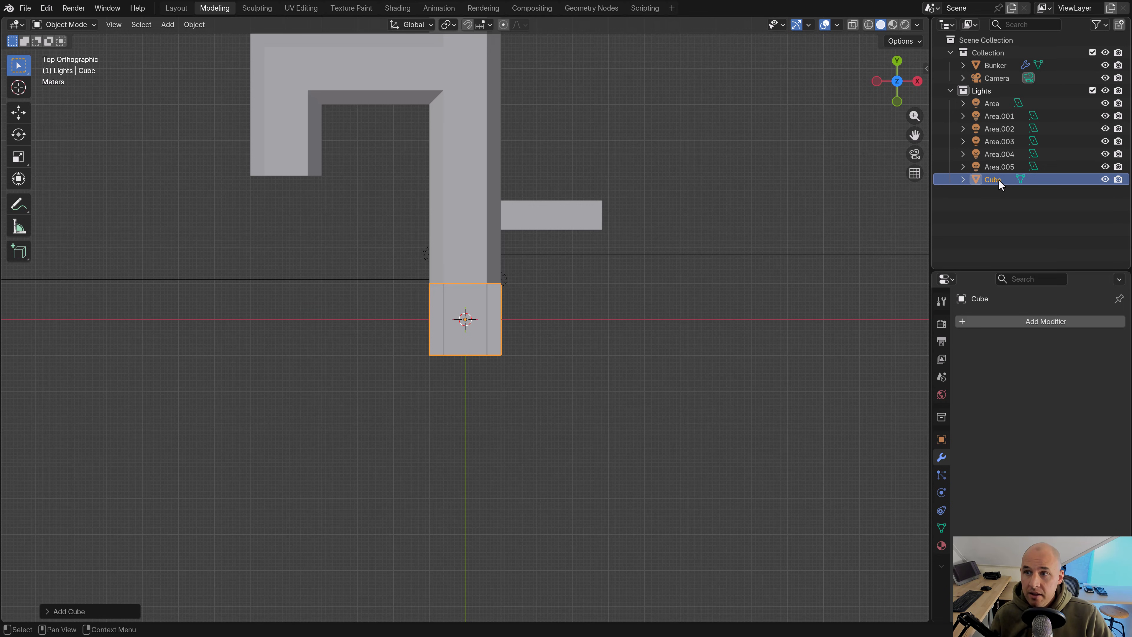
left_click_drag(998, 179, 998, 53)
double_click(993, 90)
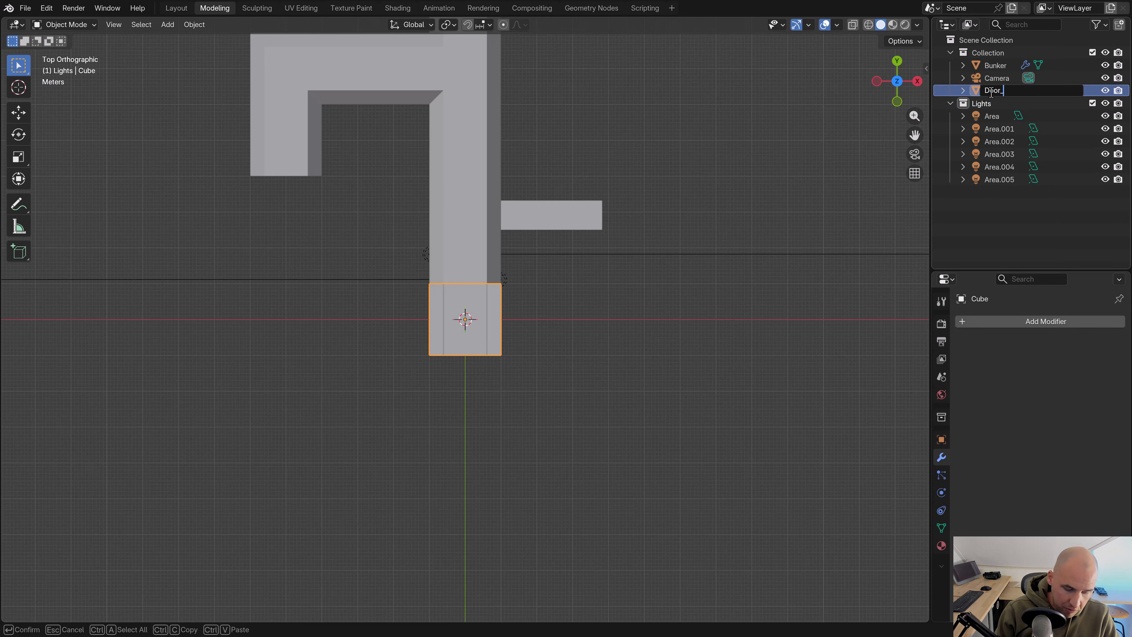
type("Door_frame")
key("Return")
Move the Door_frame cube in top view to the outer end of the short side passage
scroll(657, 294, "up", 3)
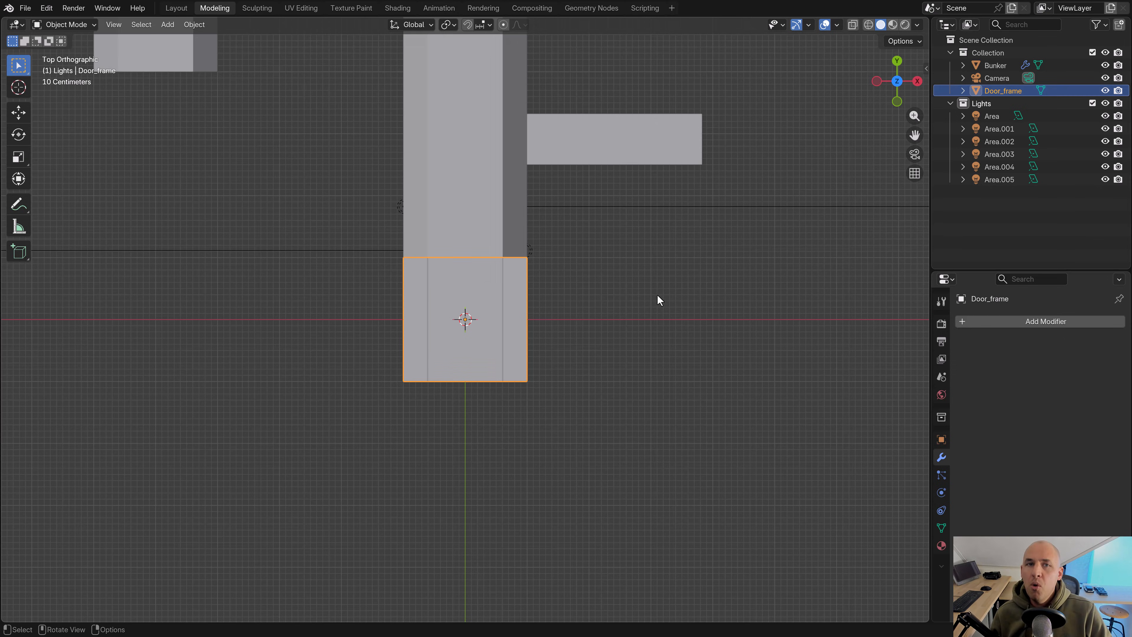
middle_click_drag(594, 314, 581, 384, "shift")
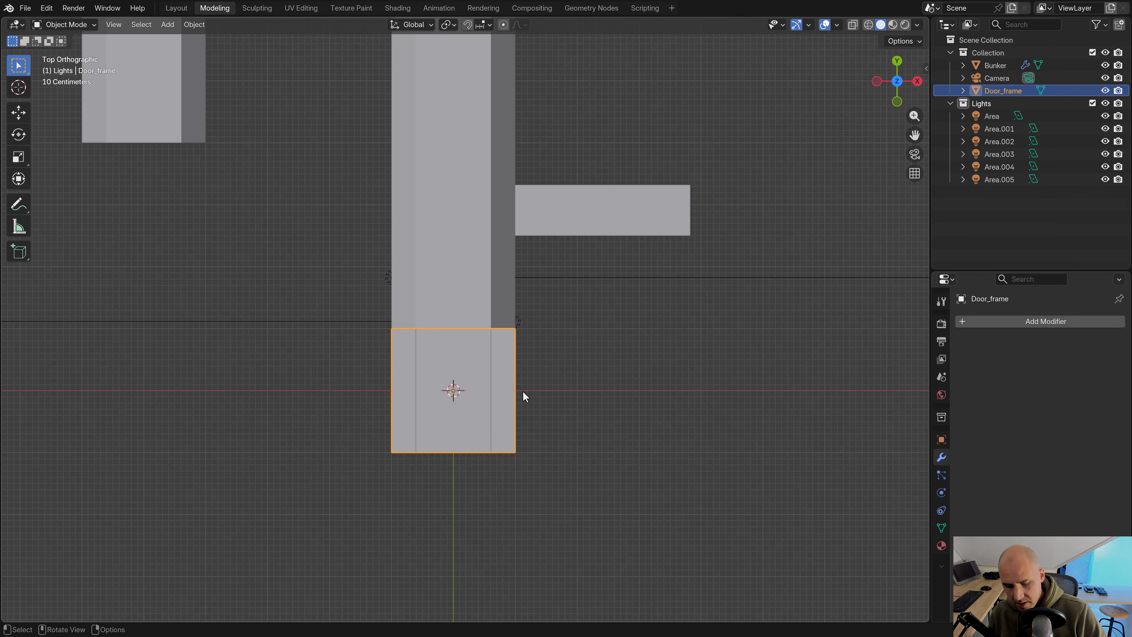
key("g")
left_click(825, 228)
middle_click_drag(835, 227, 629, 315, "shift")
scroll(720, 374, "up", 3)
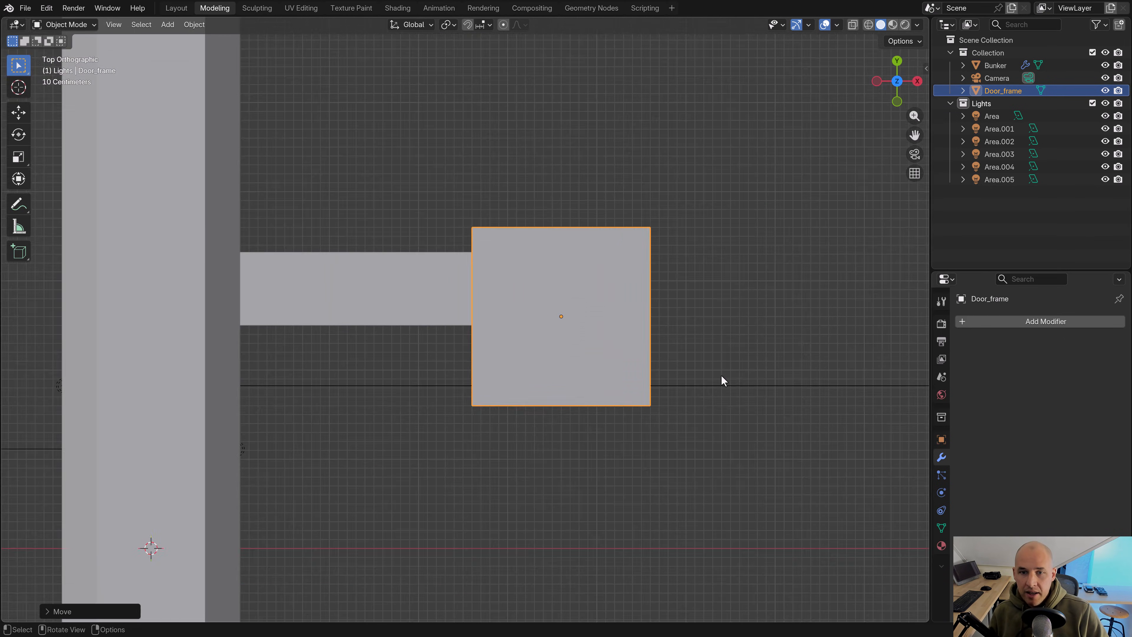
Scale the Door_frame cube down uniformly to about a tenth of its size
key("s")
left_click(598, 326, "ctrl")
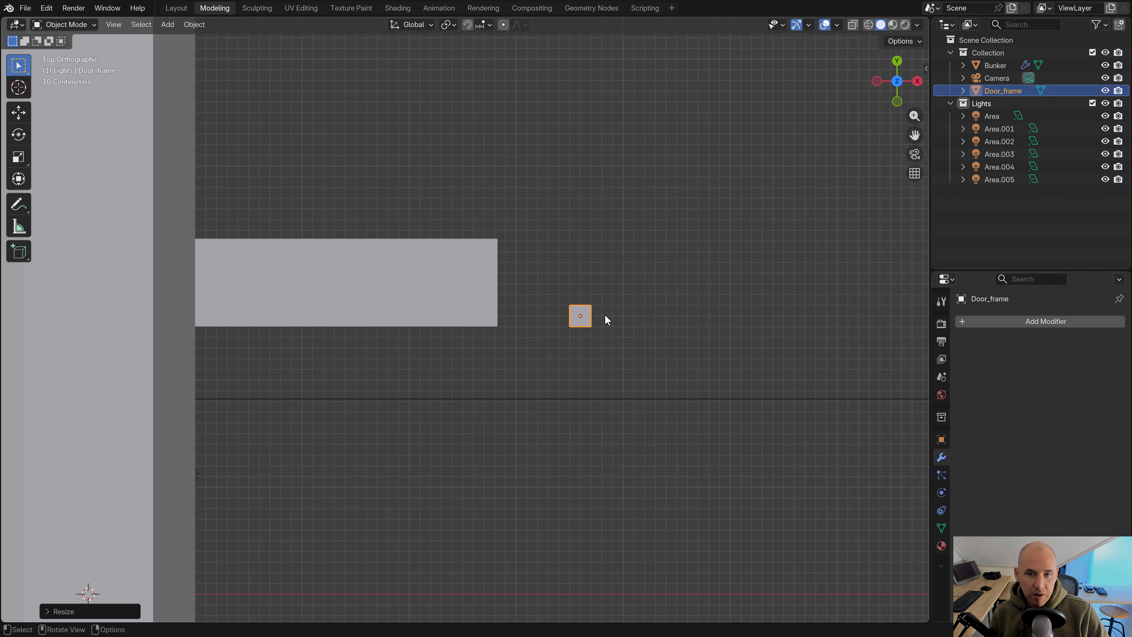
scroll(631, 344, "up", 3)
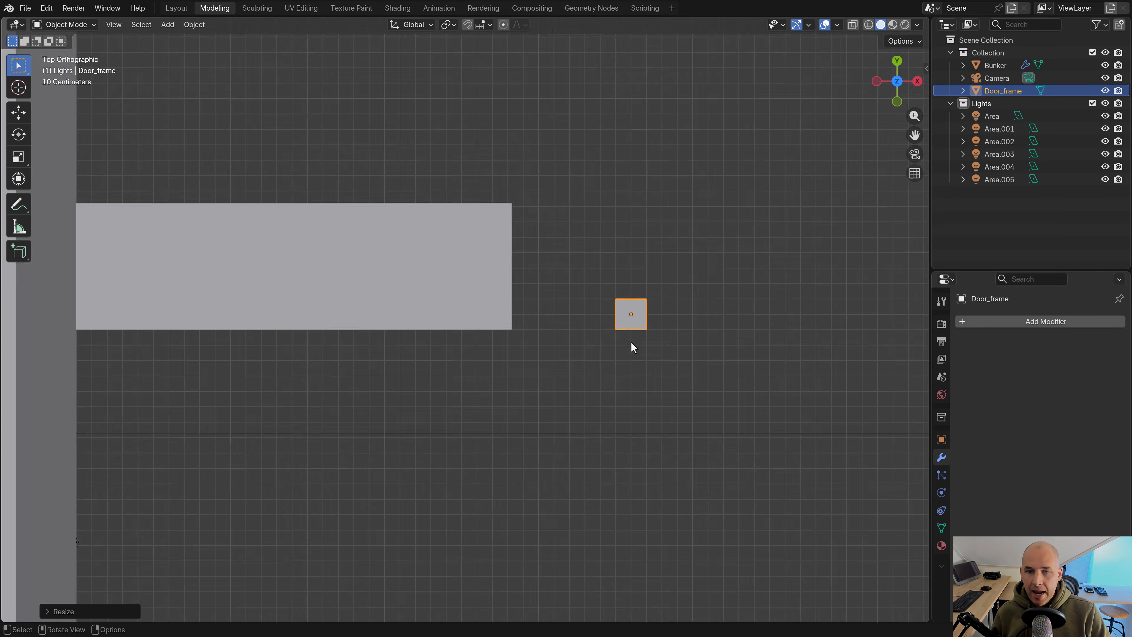
Move the whole Door_frame mesh -0.1 m along Y in Edit Mode, leaving its origin in place
key("Tab")
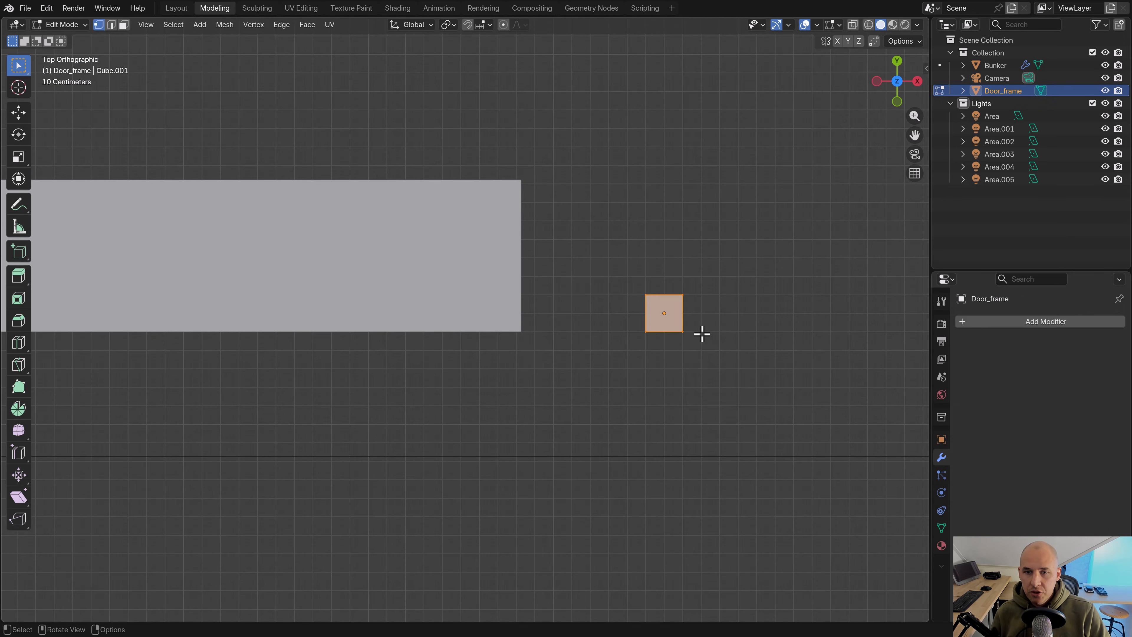
key("g")
key("y")
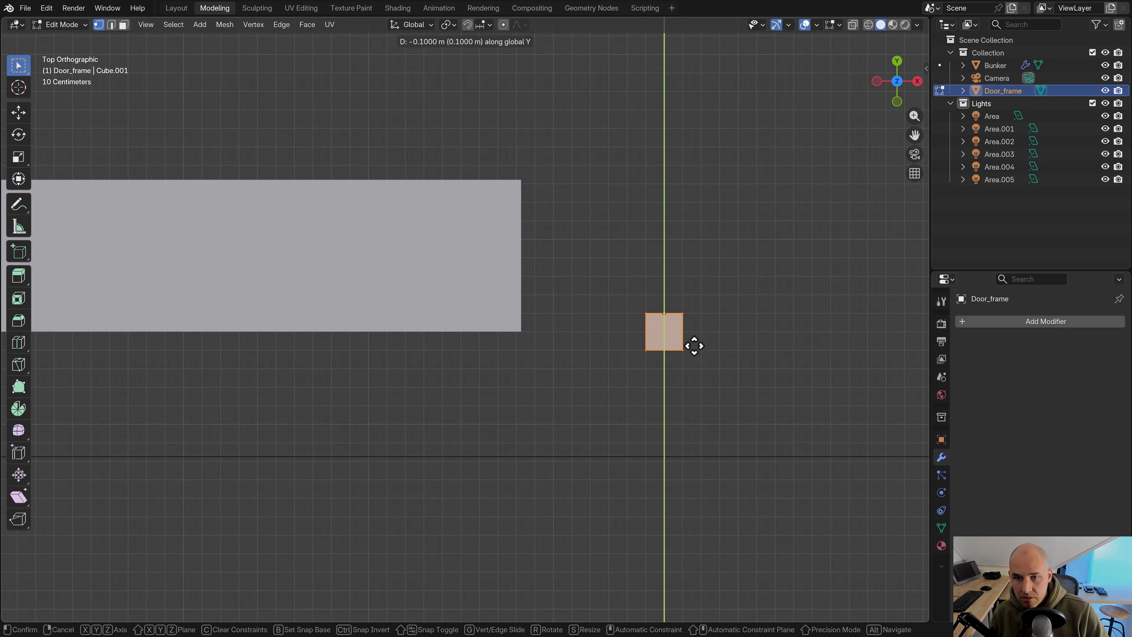
left_click(692, 344)
Move the mesh side farthest from the origin inward so the Door_frame block is 0.1 m deep along Y
key("shift+z")
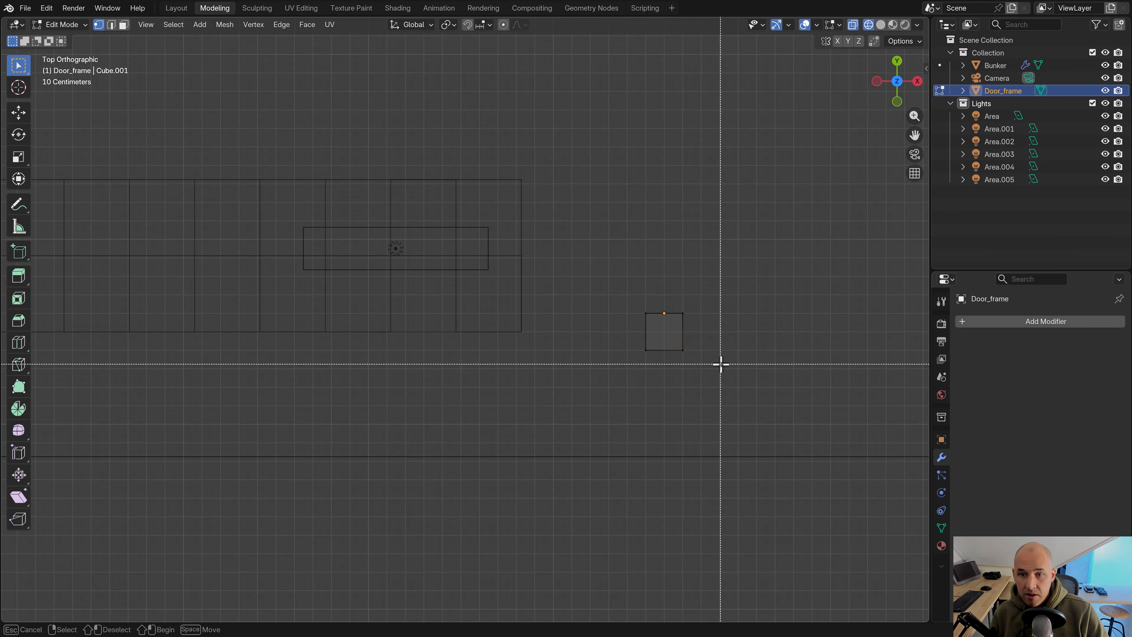
key("g")
left_click(702, 354)
key("Tab")
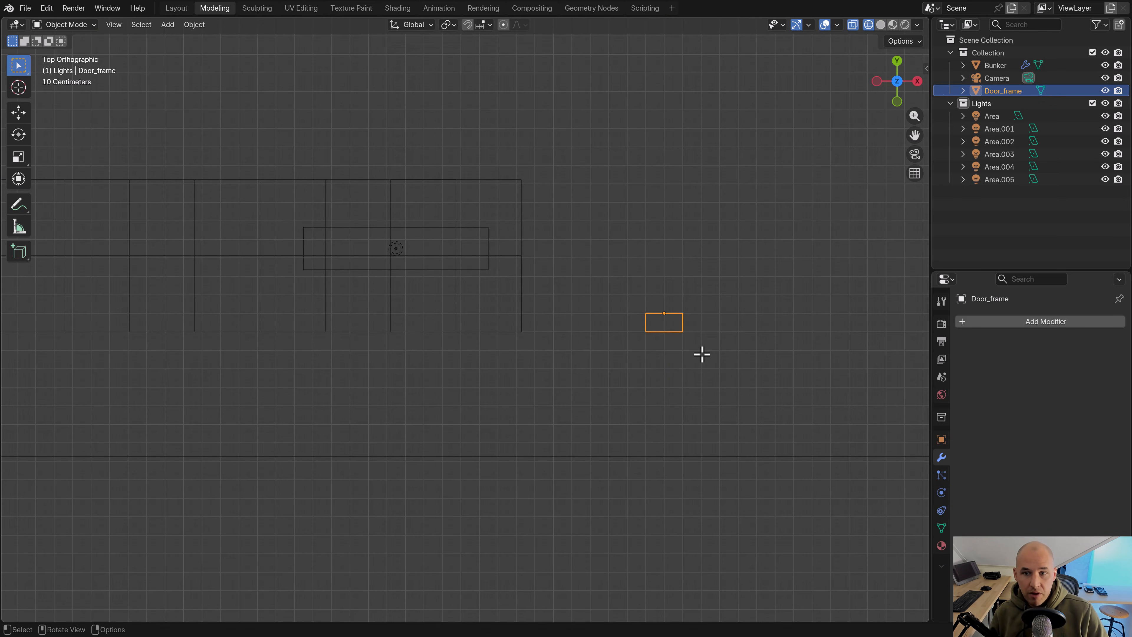
Enable the Screencast Keys overlay in the viewport
key("n")
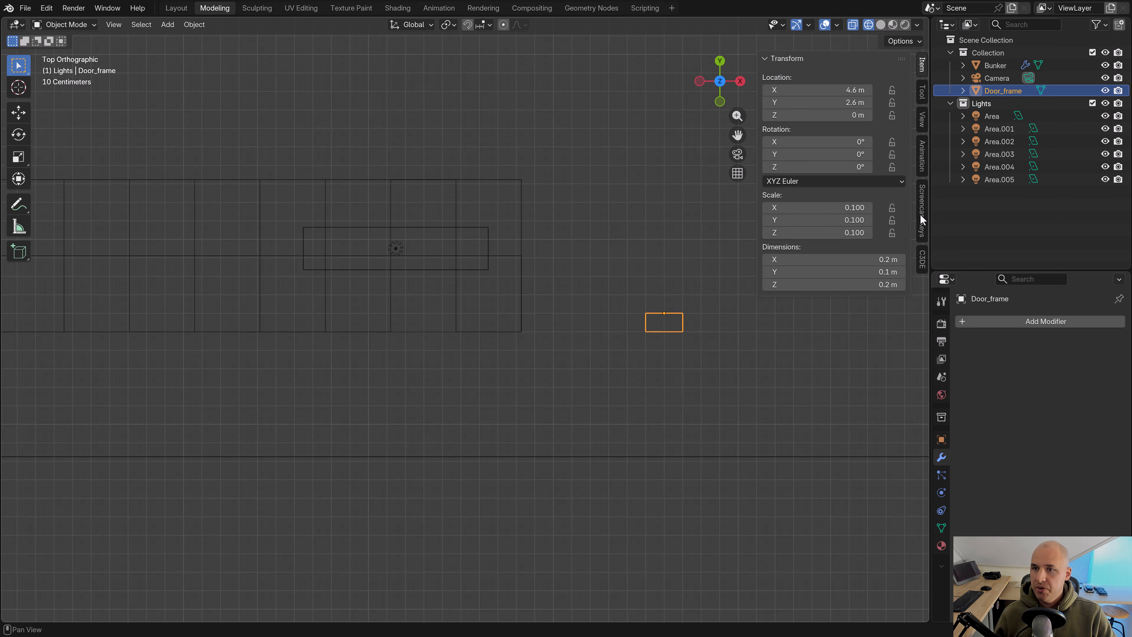
left_click(921, 213)
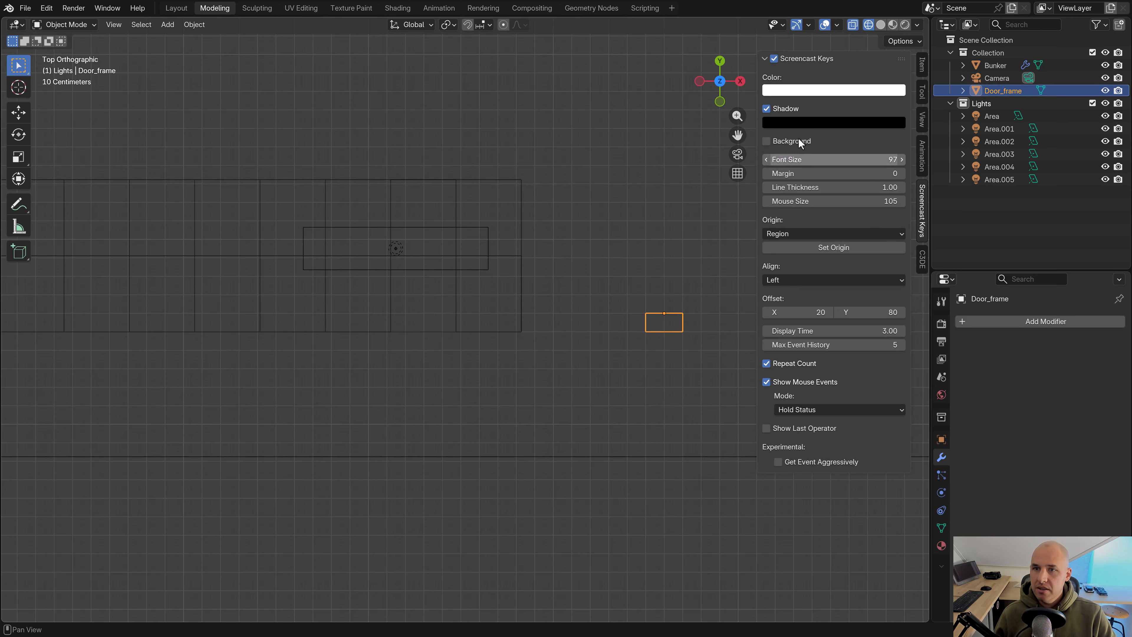
left_click(775, 58)
key("n")
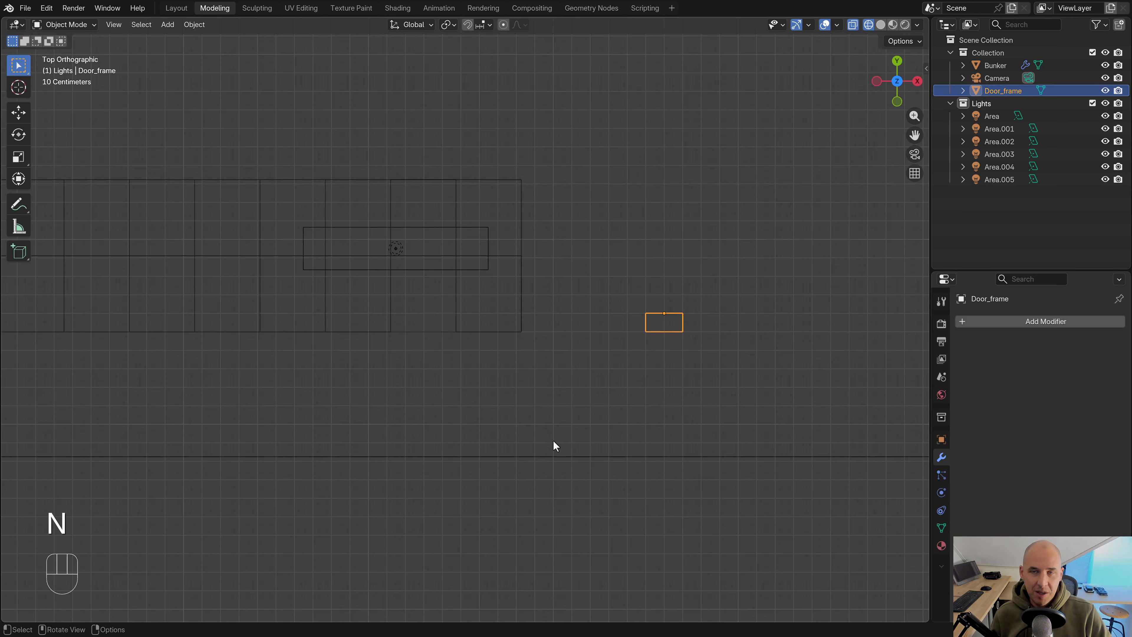
Lower the Door_frame block in the right side view until it rests on the bunker's floor level
key("KP_3")
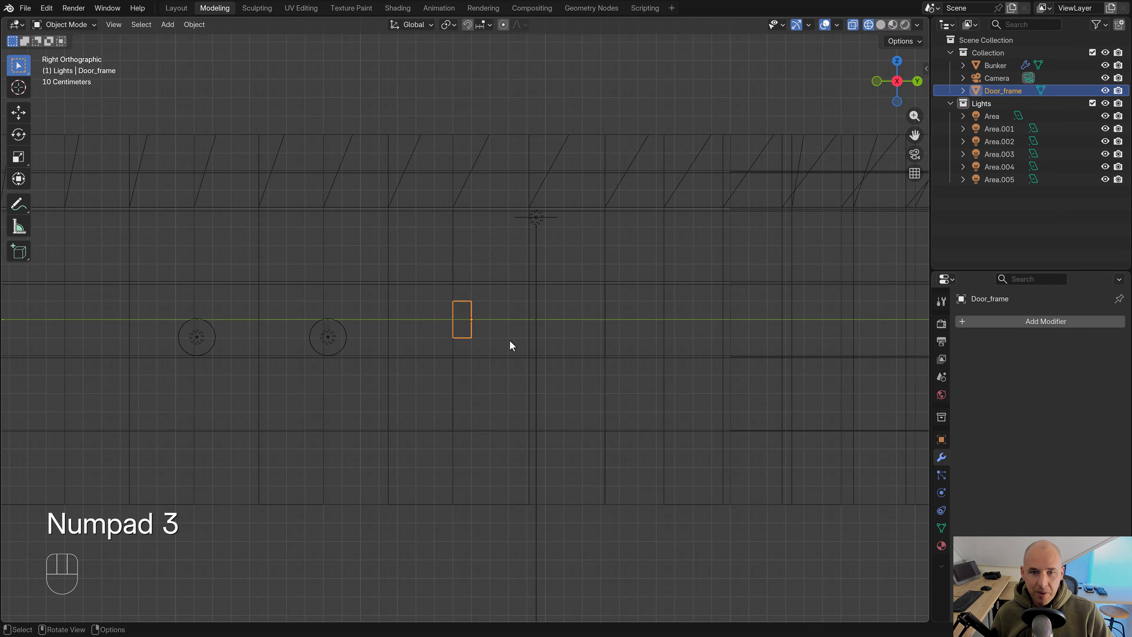
key("g")
left_click(496, 484, "ctrl")
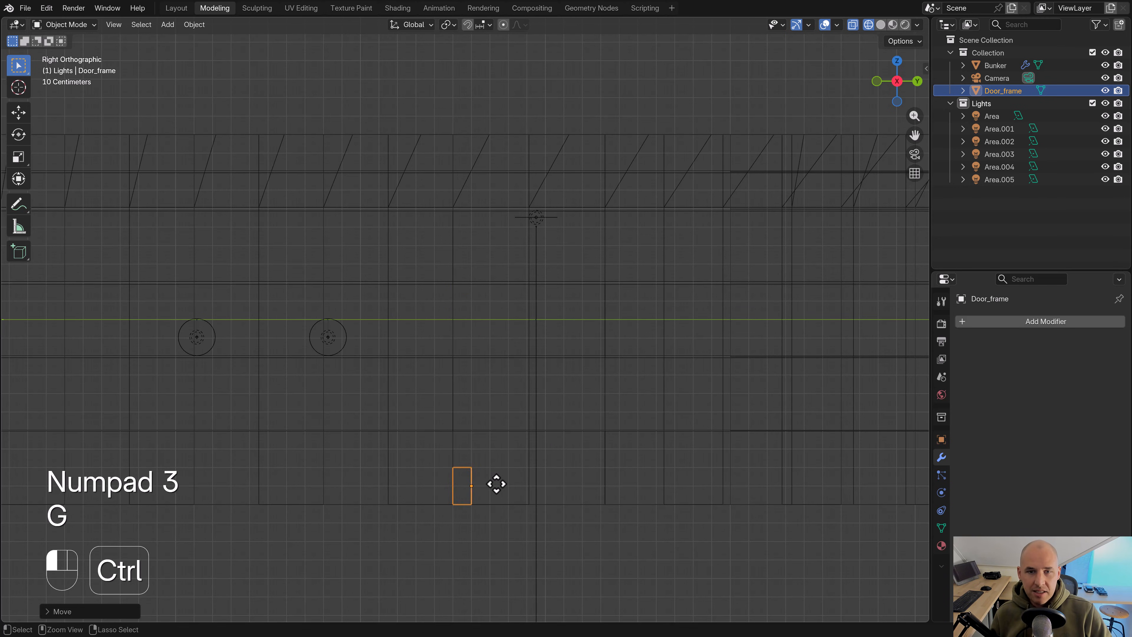
scroll(496, 484, "down", 3)
key("z")
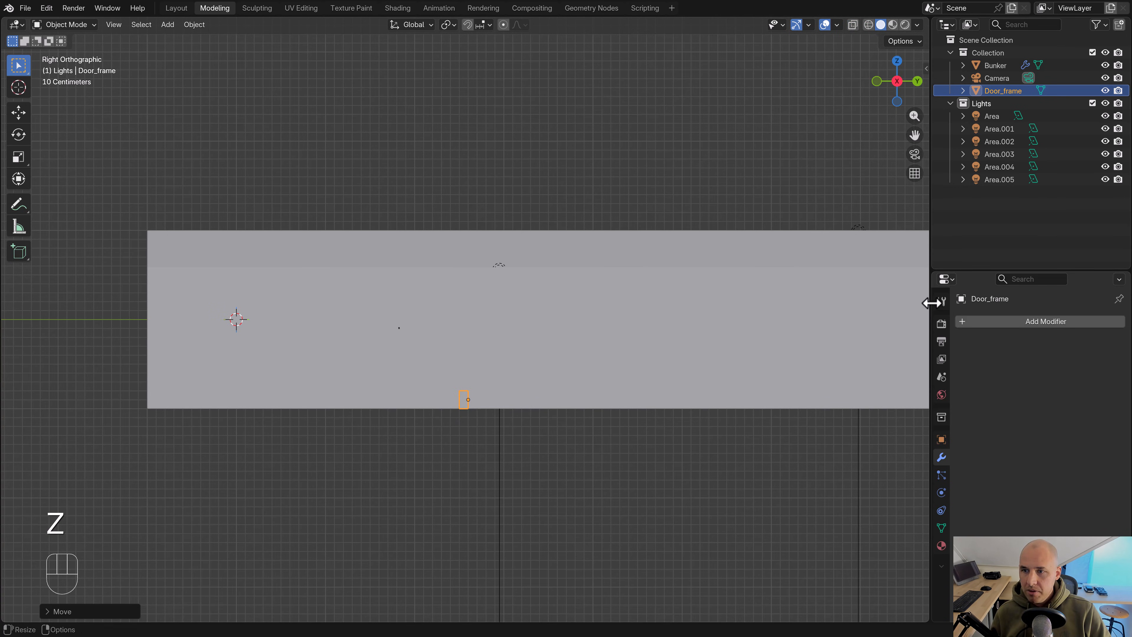
Set the scene's render engine to Workbench
left_click(941, 323)
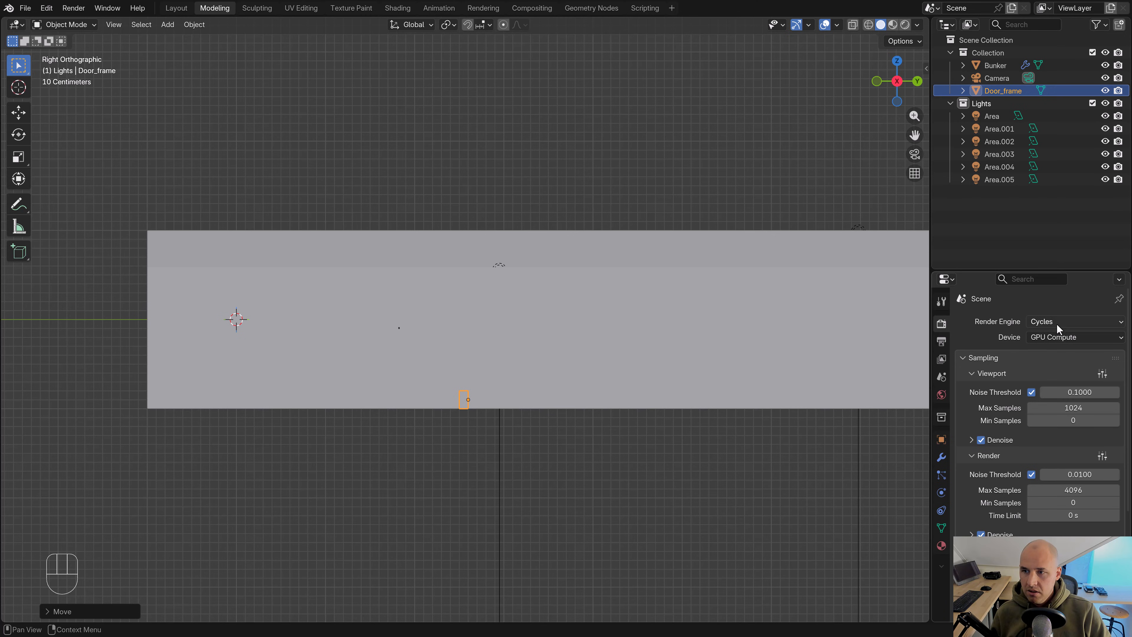
middle_click_drag(619, 314, 517, 328)
left_click(1069, 321)
left_click(1060, 349)
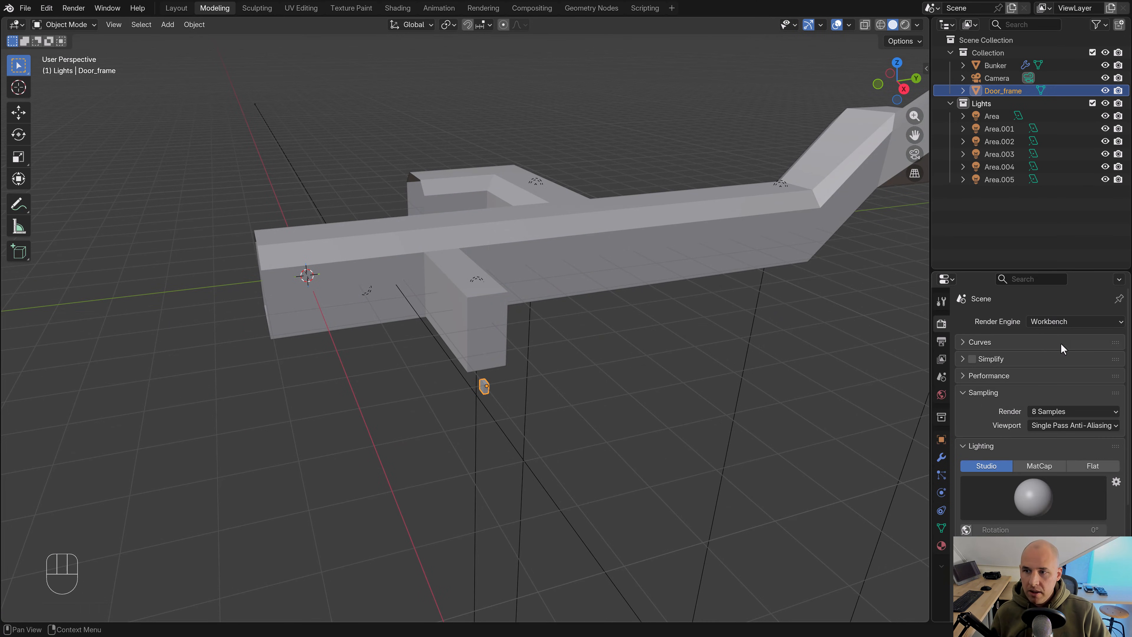
Set Workbench lighting to the red MatCap with Outline enabled and preview it with Rendered shading in the right side view
left_click(1030, 466)
left_click(1037, 495)
left_click(1085, 418)
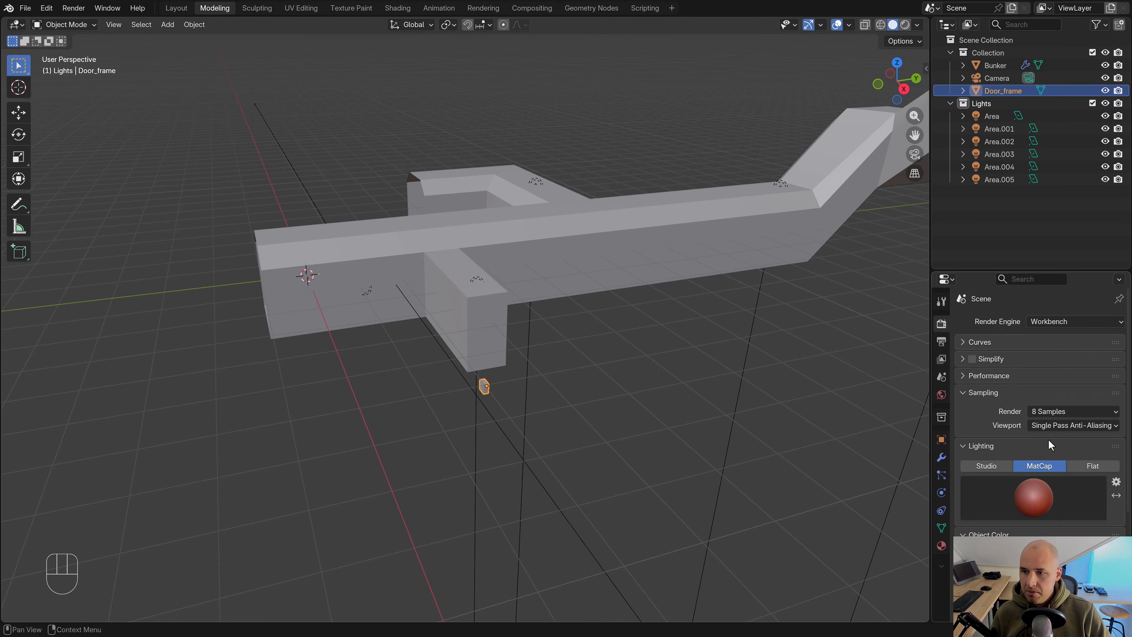
scroll(1002, 564, "down", 5)
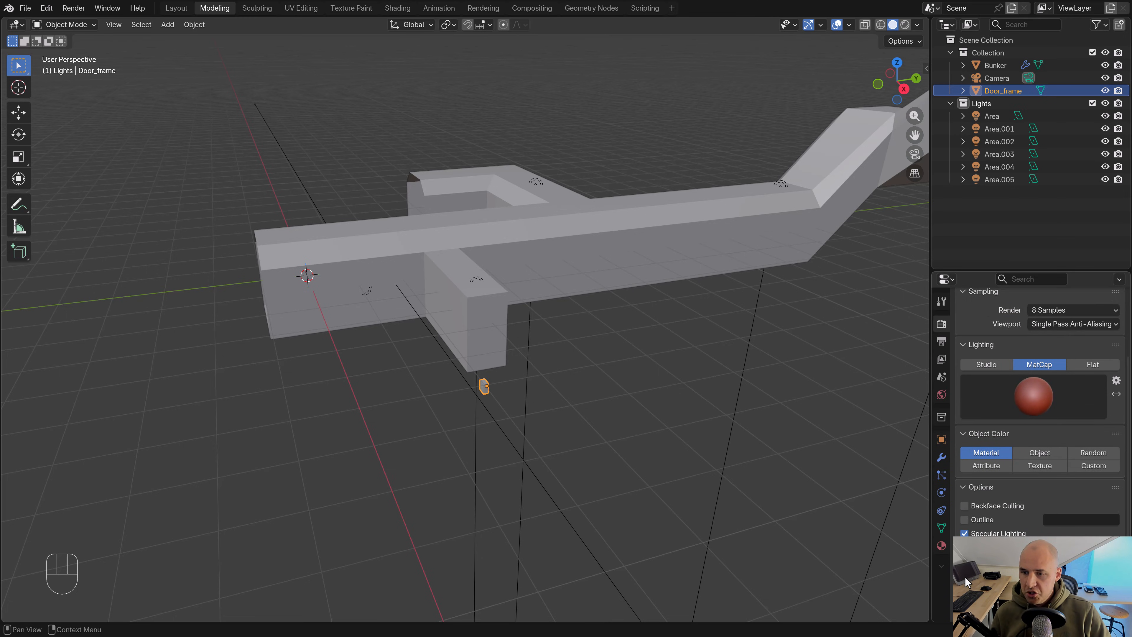
left_click(965, 520)
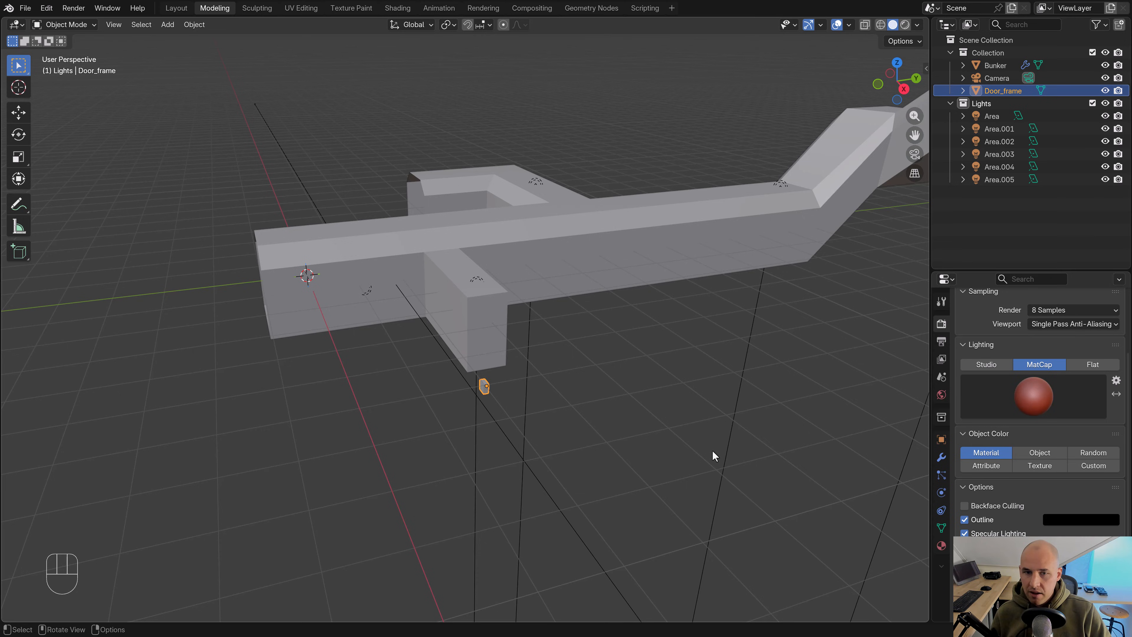
key("z")
key("KP_3")
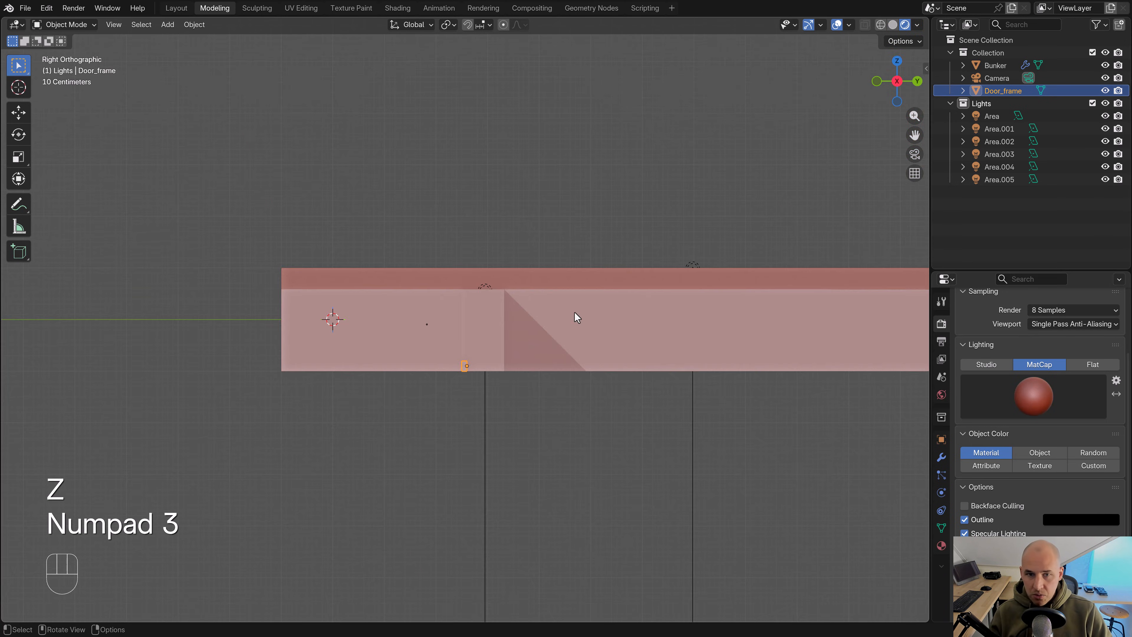
scroll(564, 348, "up", 1)
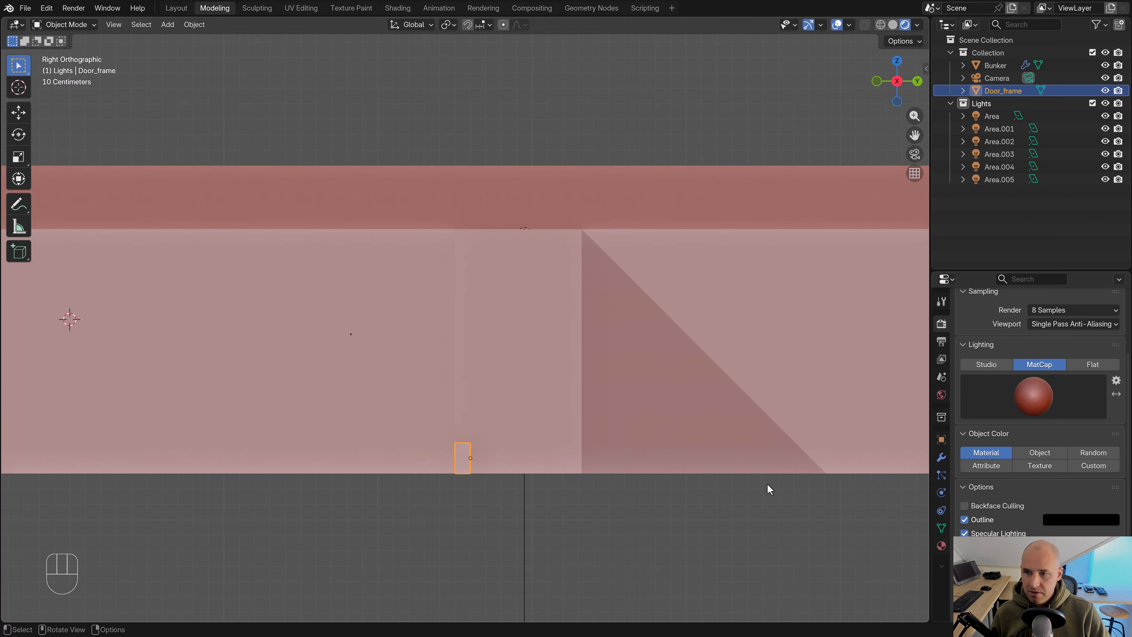
Add a Mirror modifier to Door_frame that mirrors only across the Y axis
left_click(942, 458)
left_click(1023, 323)
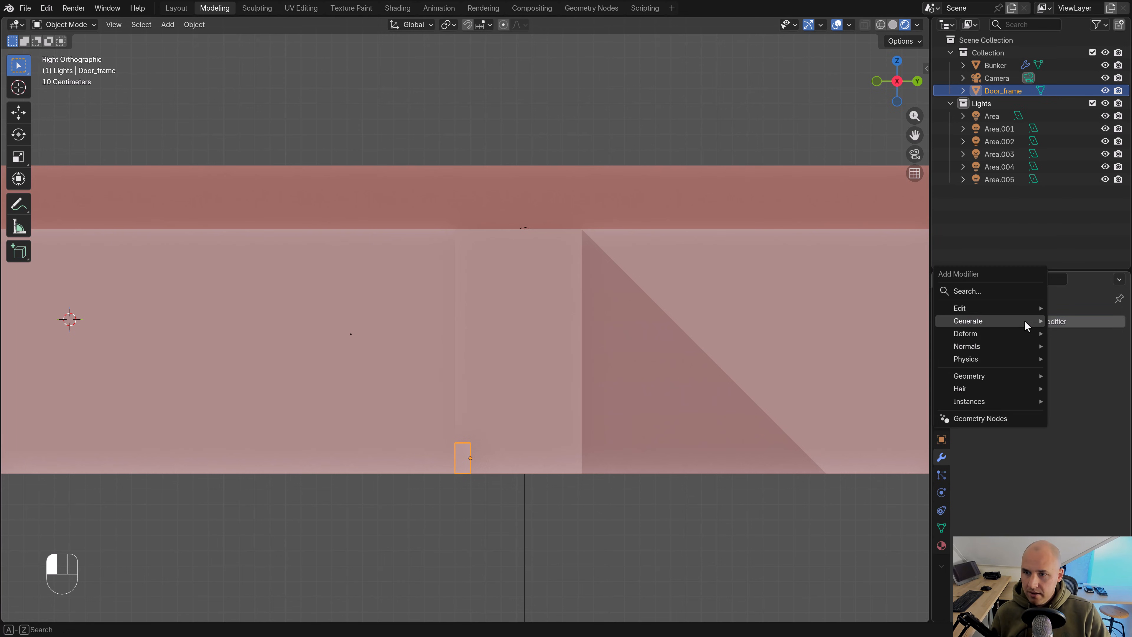
mouse_move(986, 322)
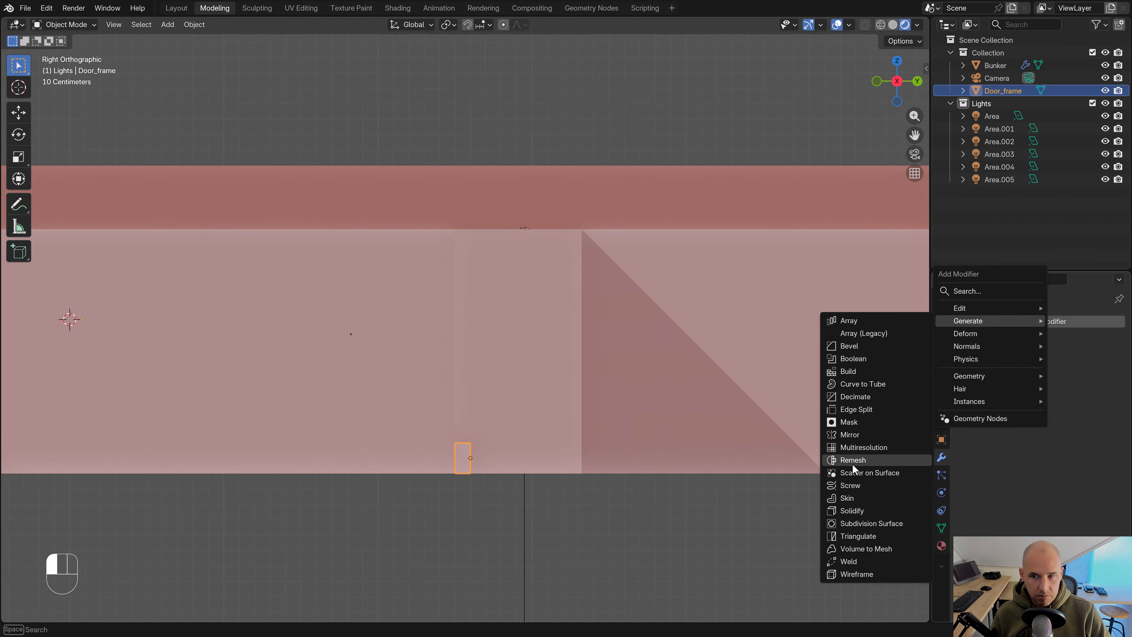
left_click(851, 434)
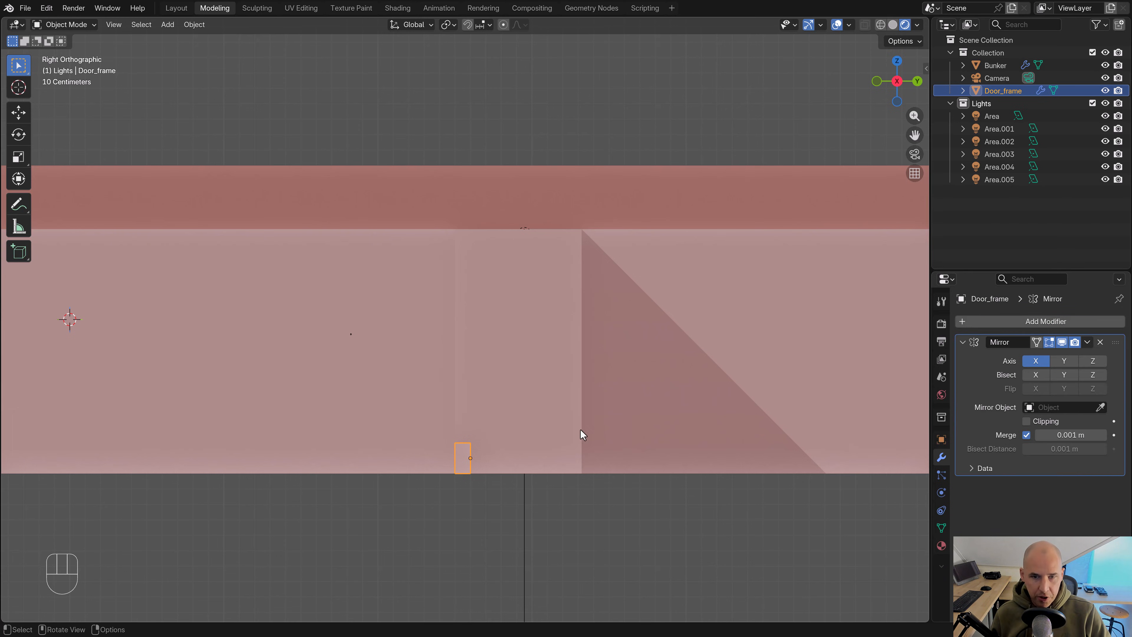
left_click(1063, 361)
left_click(1035, 361)
Move the Door_frame mesh away from its origin along Y to open a gap between the two mirrored posts
key("Tab")
key("z")
key("b")
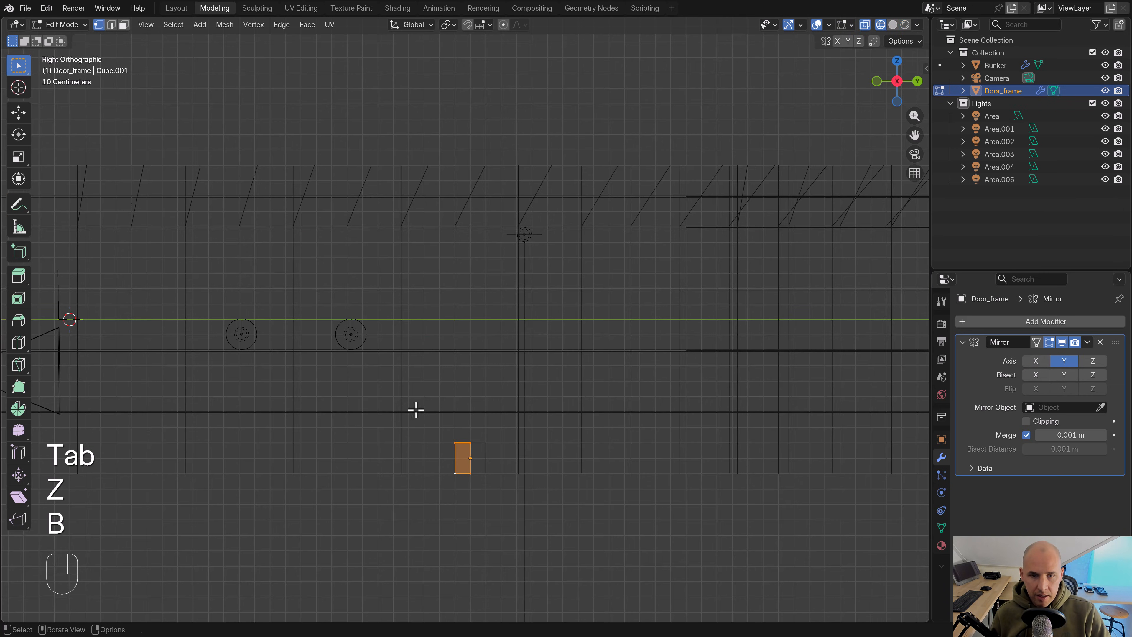
key("z")
key("g")
right_click(586, 450)
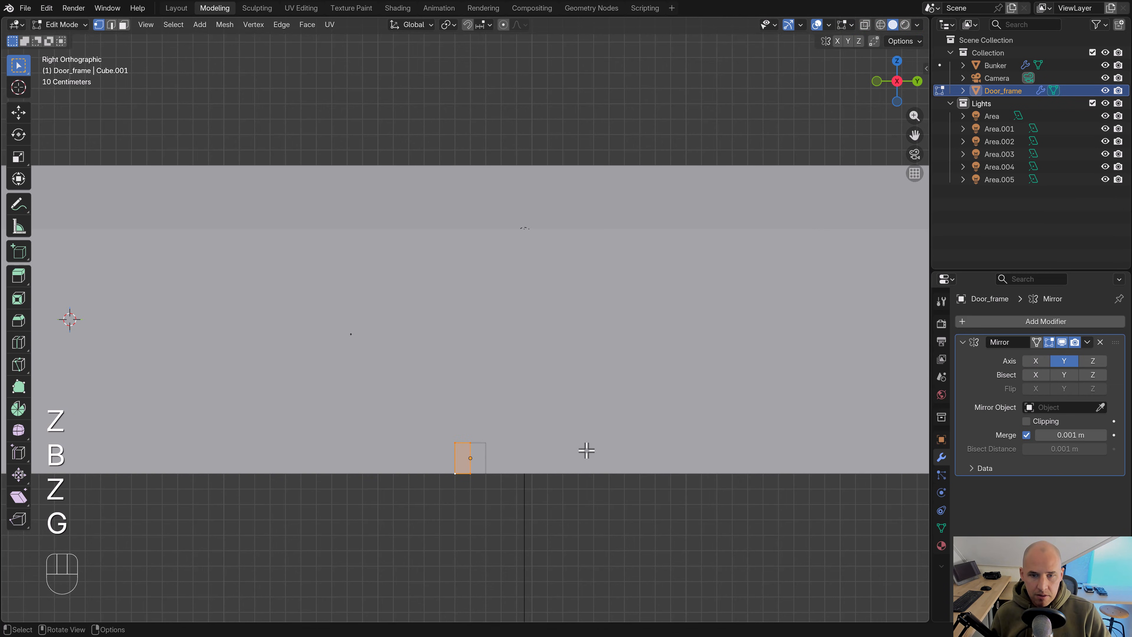
key("z")
key("g")
left_click(531, 431)
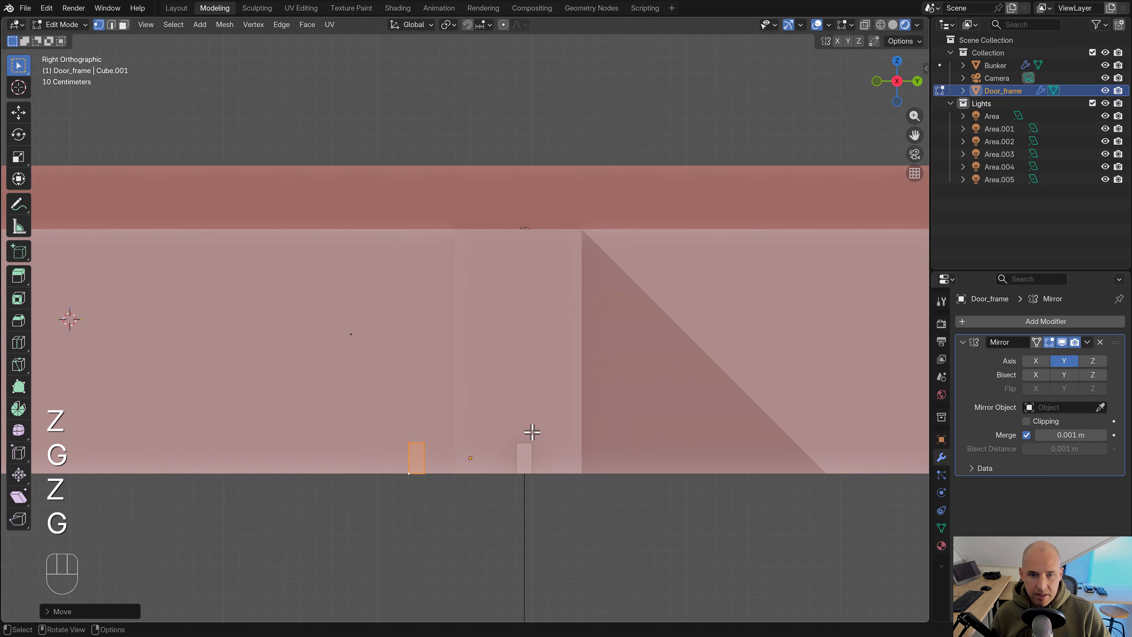
Move the Door_frame object along Y so the original post lines up with the side passage's wall
key("Tab")
key("g")
left_click(579, 432, "ctrl")
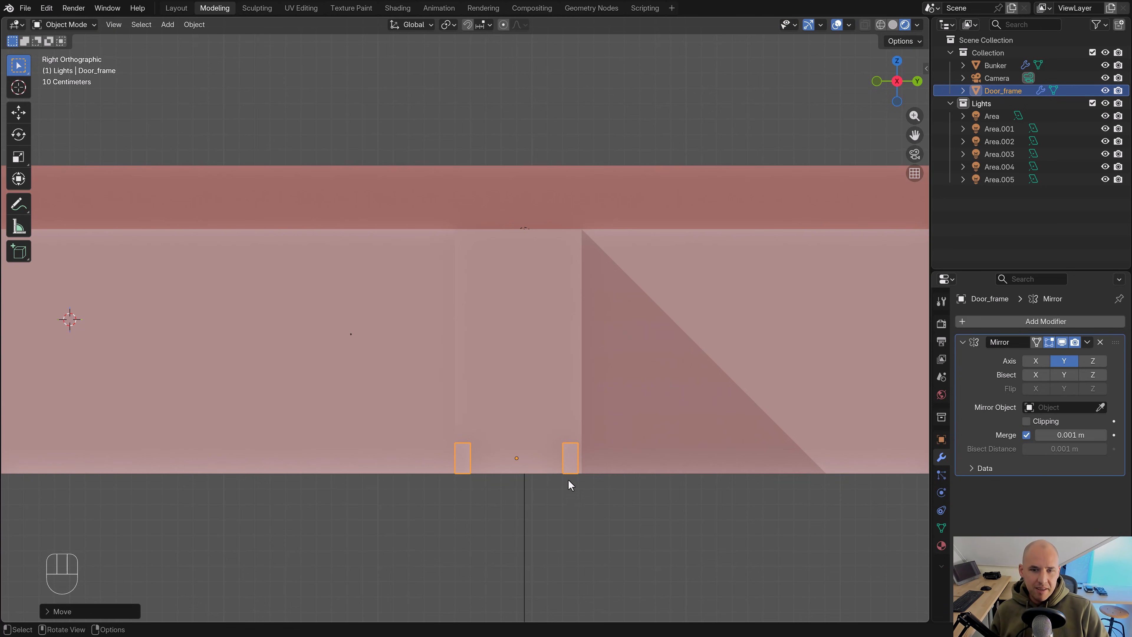
Raise the post's top vertices straight up to just below the passage ceiling
key("Tab")
key("g")
right_click(543, 468)
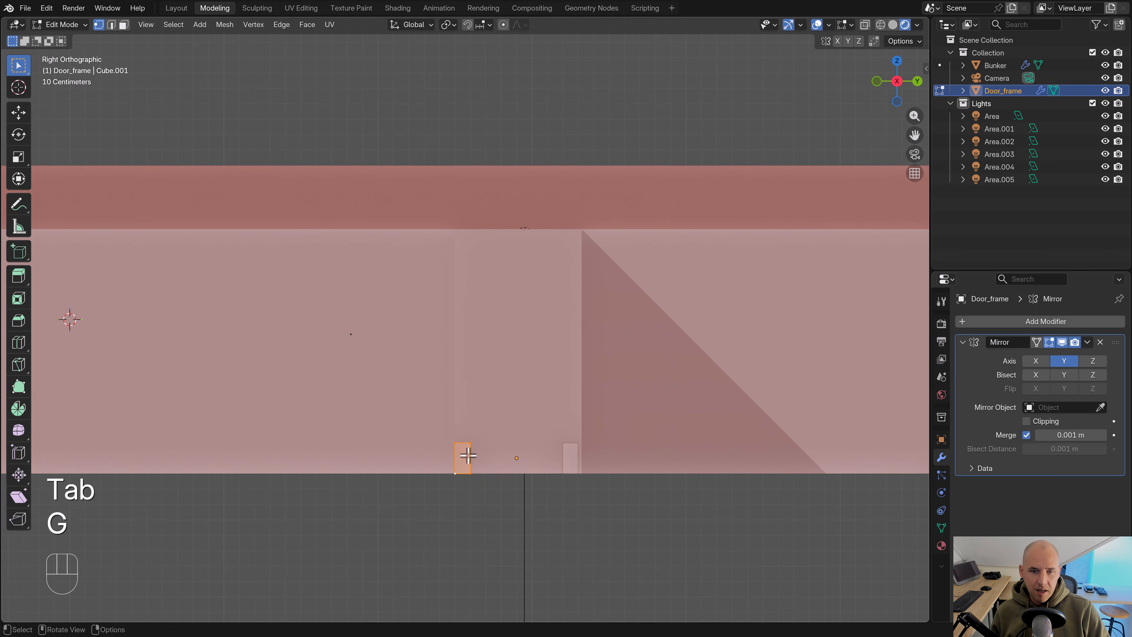
key("z")
left_click(473, 435)
key("b")
left_click_drag(491, 456, 390, 397)
key("z")
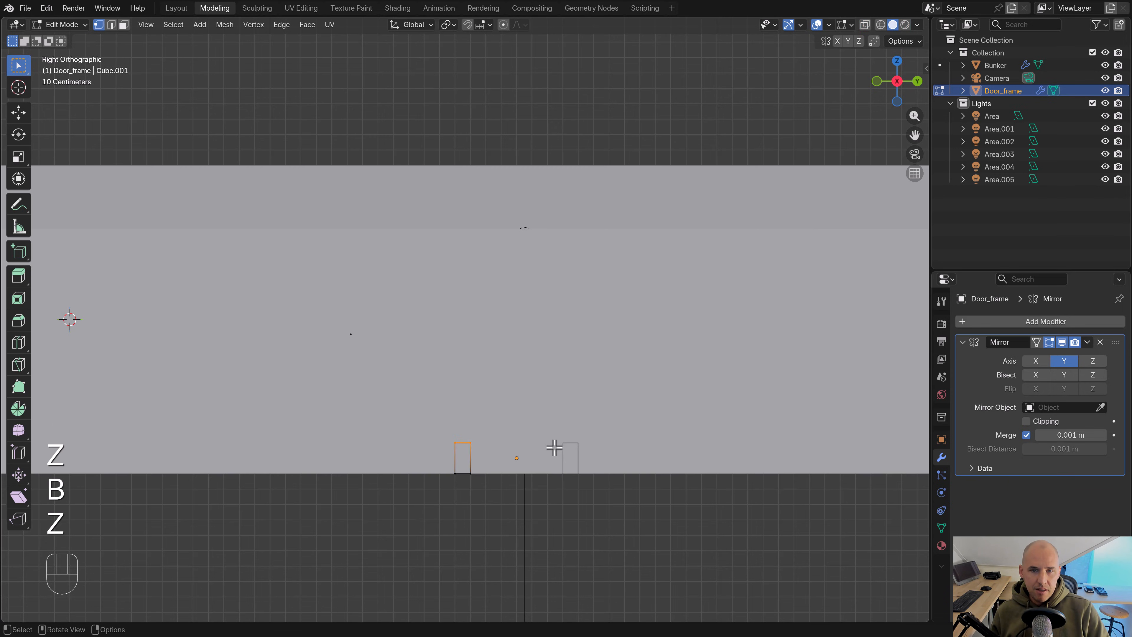
key("z")
key("g")
left_click(569, 237, "ctrl")
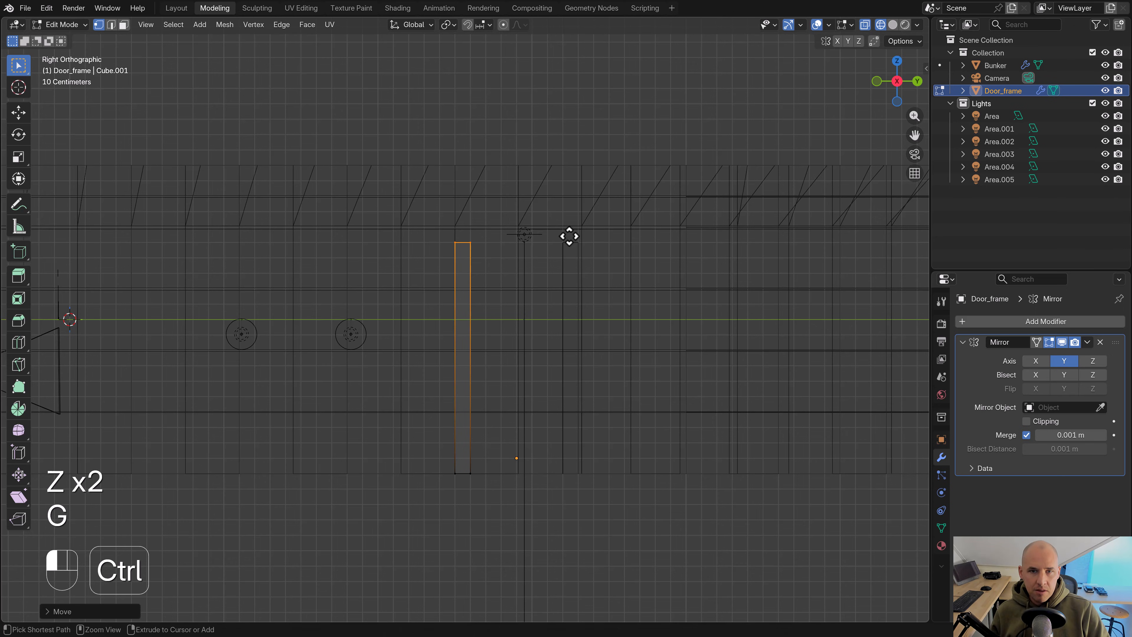
Extrude the top of the post 0.1 m upward to reach ceiling height
middle_click_drag(523, 279, 522, 354, "shift")
scroll(522, 357, "up", 2)
key("e")
right_click(519, 365)
key("g")
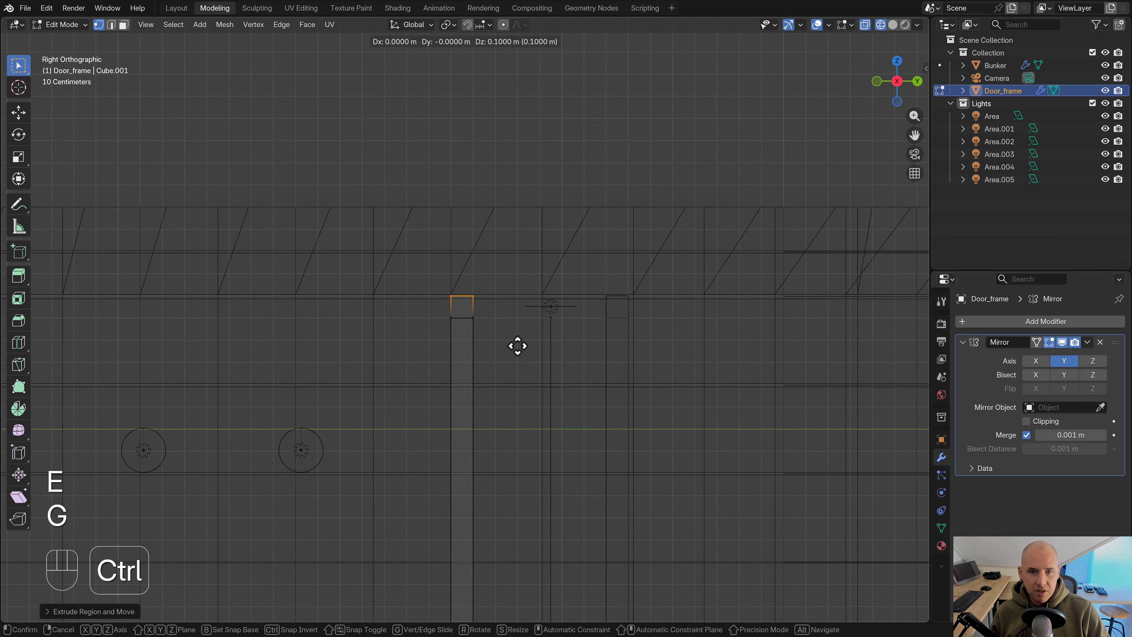
left_click(518, 346, "ctrl")
With mirror Clipping enabled, extrude the top section's inner face to the mirror centre to form the lintel
scroll(495, 346, "up", 4)
key("b")
left_click_drag(503, 340, 459, 254)
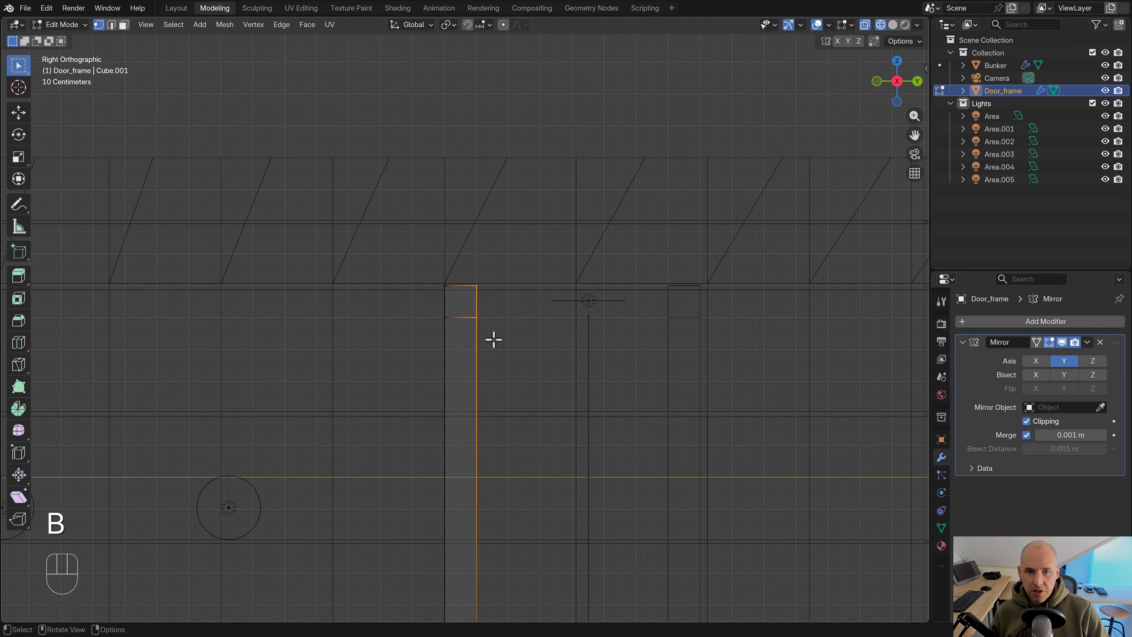
key("e")
left_click(624, 331, "ctrl")
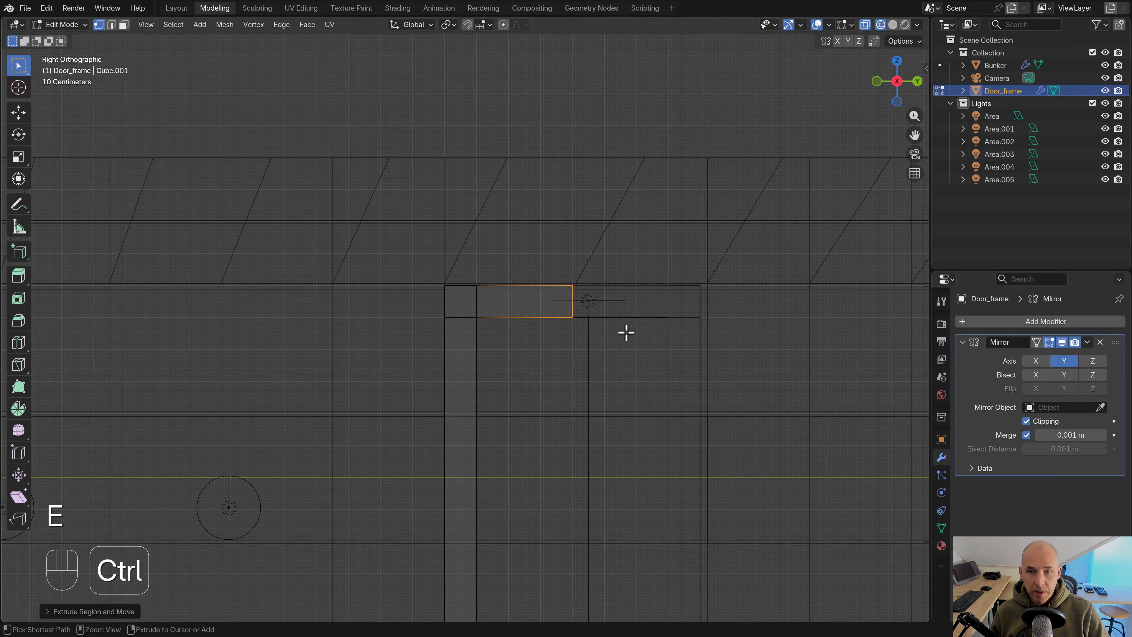
scroll(562, 375, "down", 3)
key("Tab")
Apply the Mirror modifier on Door_frame in Object Mode
scroll(493, 405, "down", 3)
key("z")
mouse_move(506, 414)
middle_mouse_down()
mouse_move(515, 431)
mouse_move(550, 437)
middle_mouse_up()
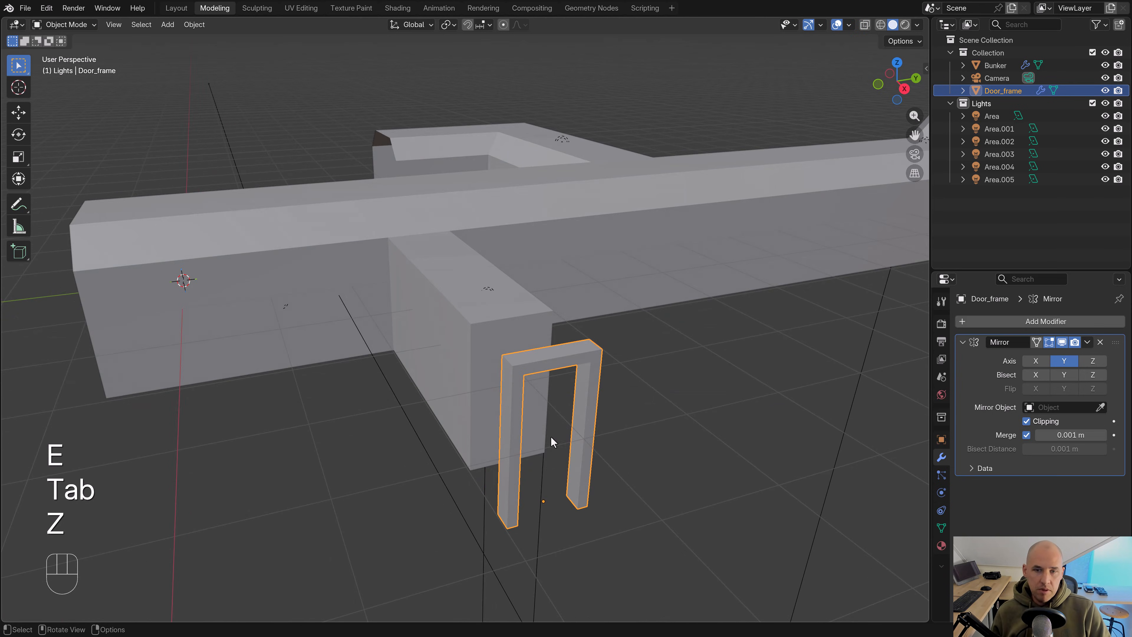
mouse_move(628, 457)
middle_mouse_down()
mouse_move(663, 446)
mouse_move(706, 455)
middle_mouse_up()
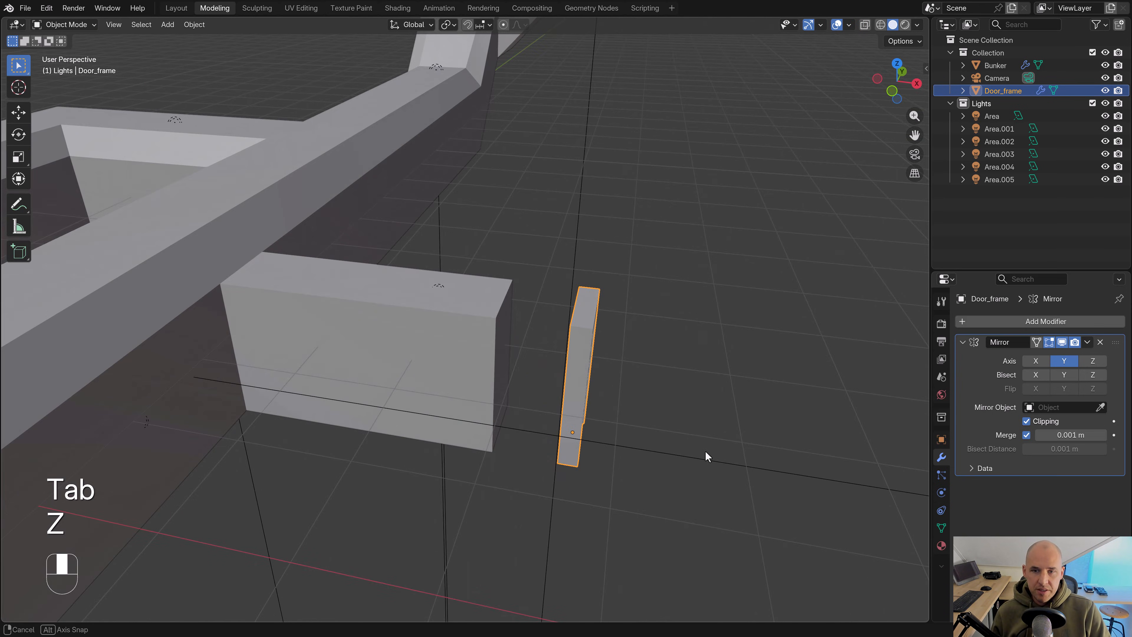
left_click(1087, 342)
left_click(1075, 354)
Select and delete the leftover inner geometry at the middle seam of the door frame's lintel
key("Tab")
mouse_move(733, 361)
middle_mouse_down()
mouse_move(614, 347)
mouse_move(520, 361)
middle_mouse_up()
key("z")
key("b")
key("x")
left_click(502, 331)
Scale Door_frame to 0.8 along the X axis in Object Mode to make it thinner
key("KP_7")
key("Tab")
scroll(698, 312, "up", 2)
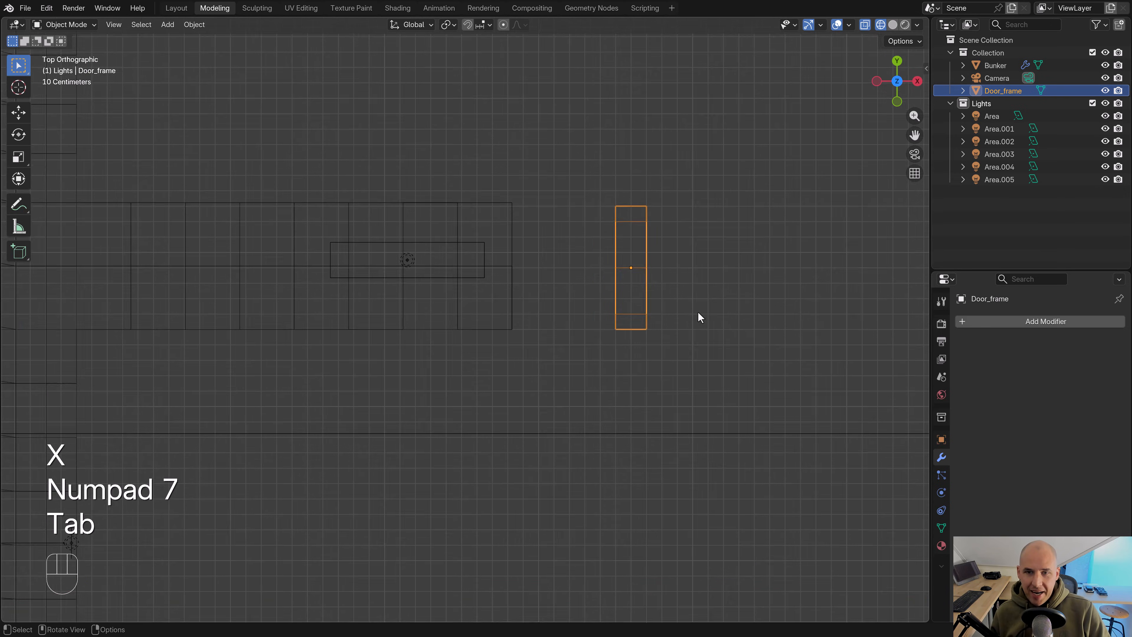
key("s")
key("s")
key("x")
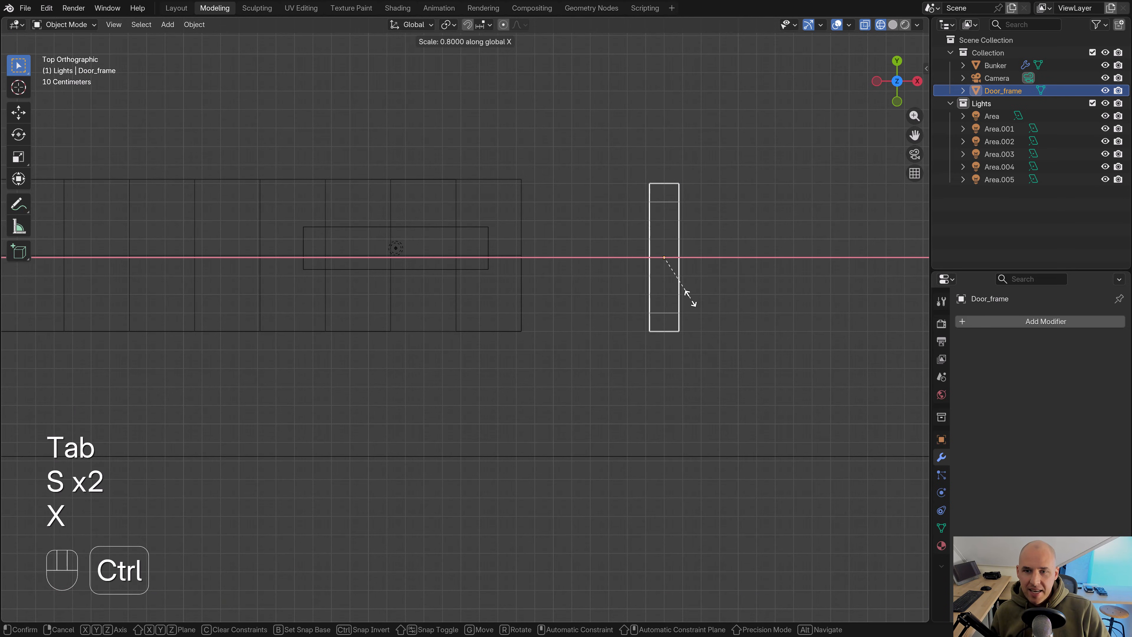
left_click(687, 296)
key("KP_3")
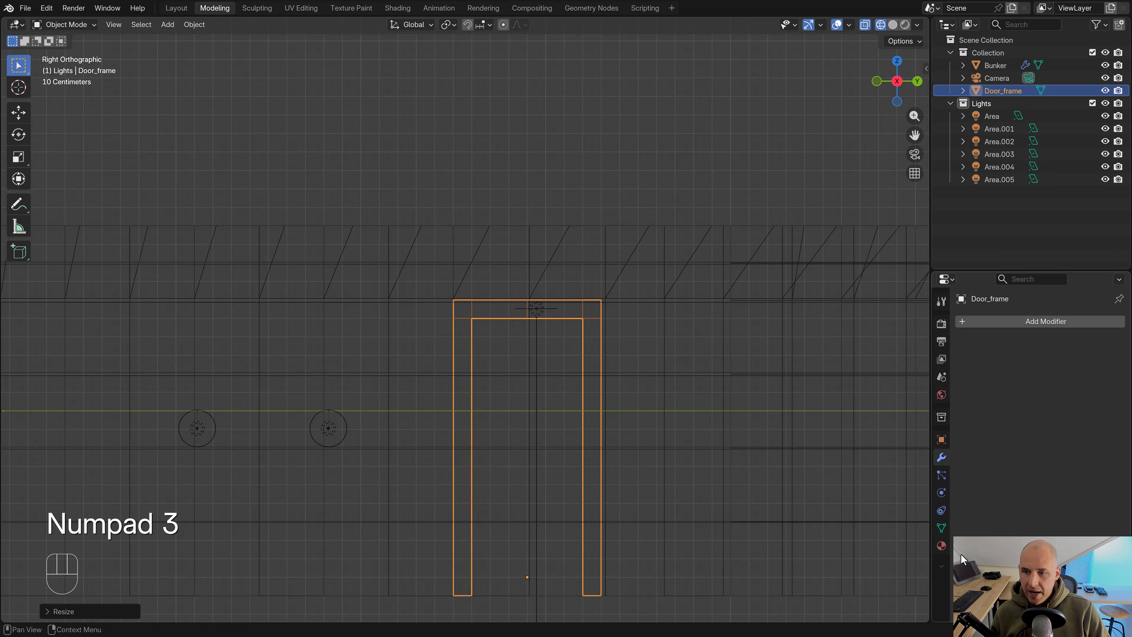
Create a new material on Door_frame and name it door_frame
left_click(941, 546)
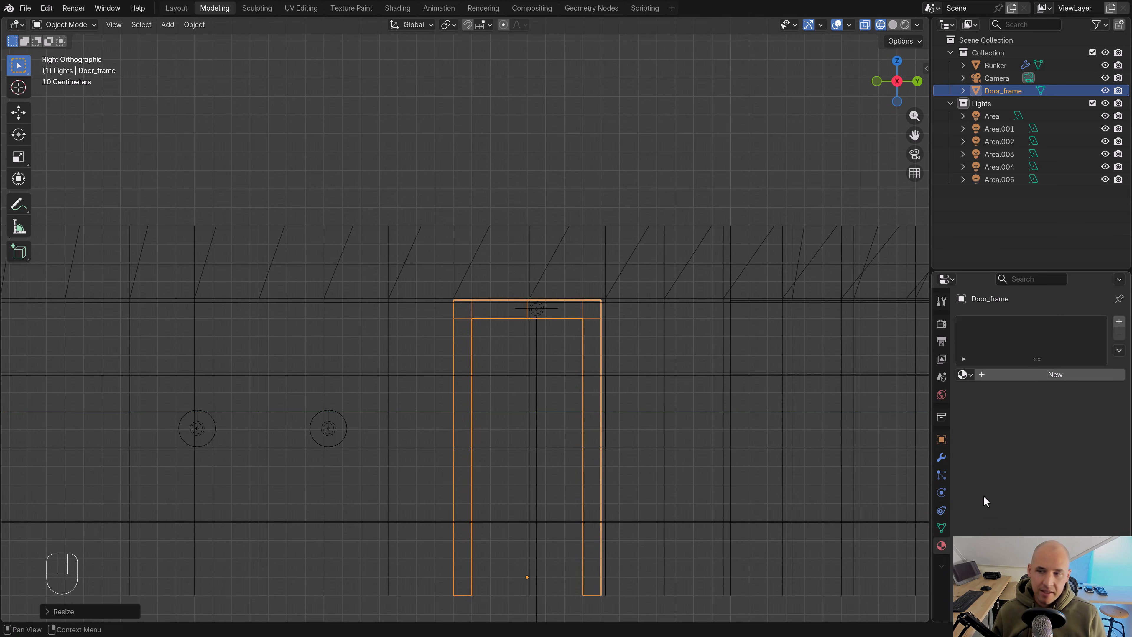
left_click(1053, 376)
double_click(1006, 375)
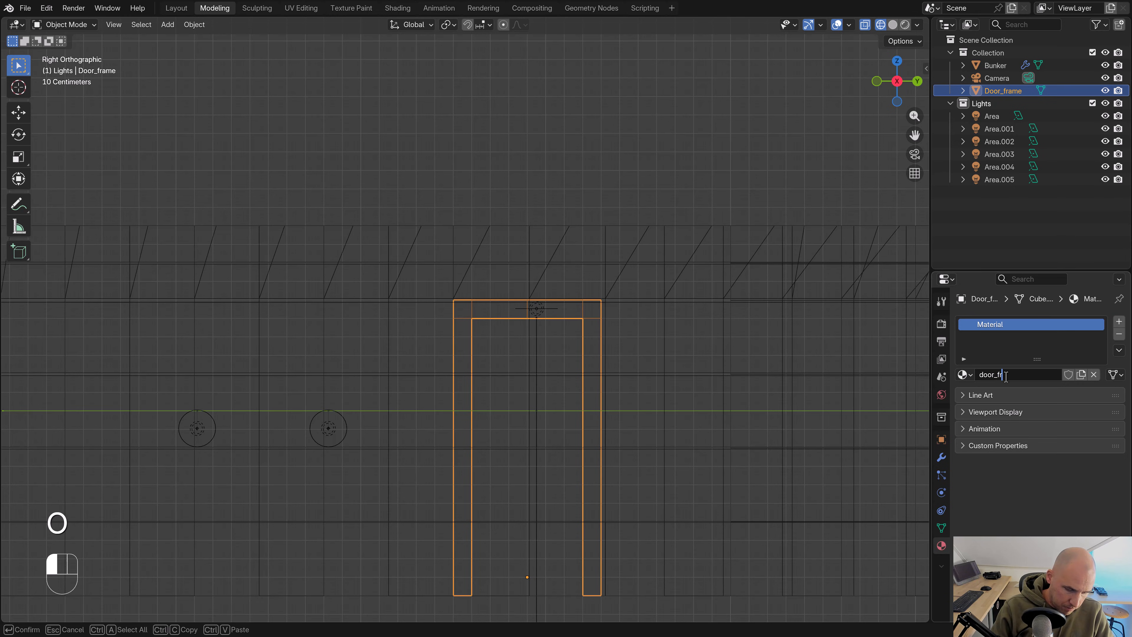
key("Return")
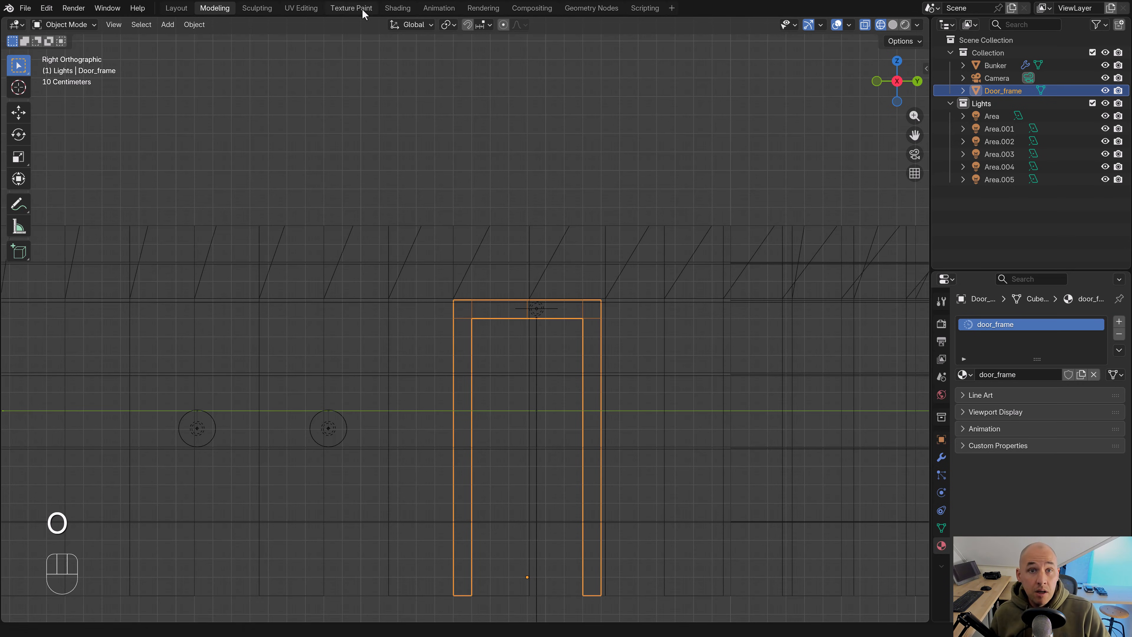
In the Shading workspace, enlarge the node editor and add an Image Texture node to the door_frame material
left_click(397, 9)
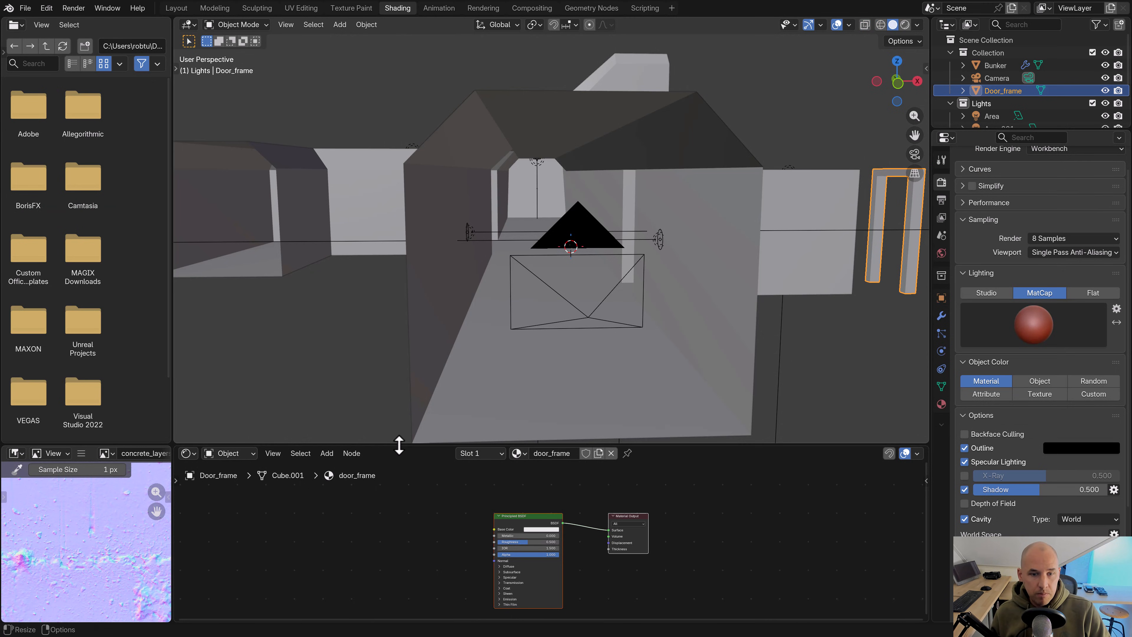
left_click_drag(399, 445, 352, 248)
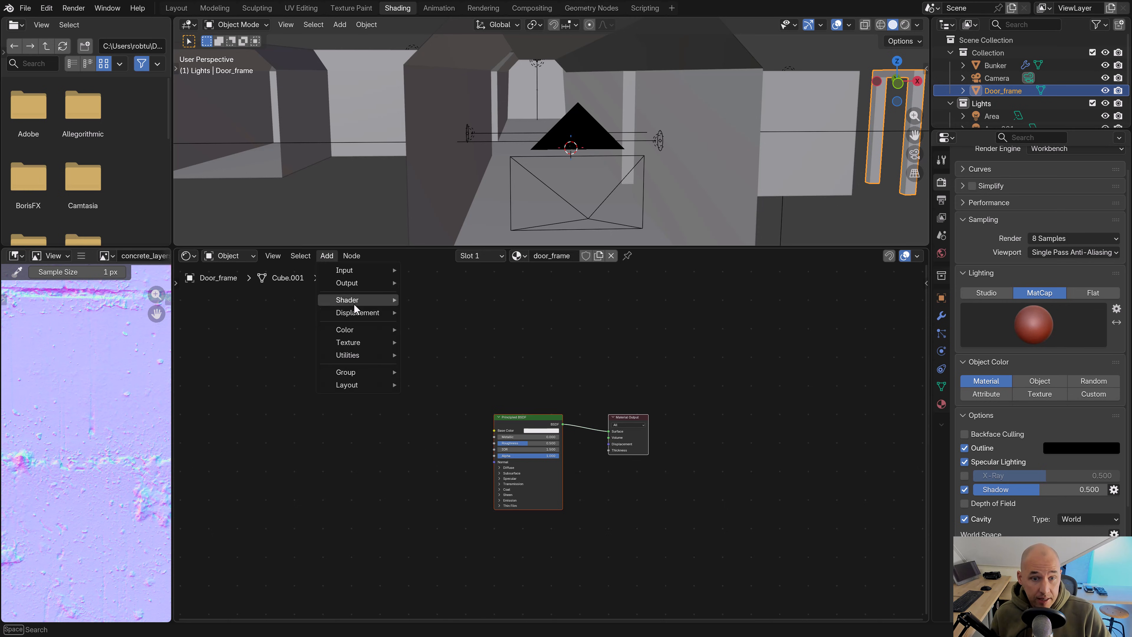
mouse_move(354, 342)
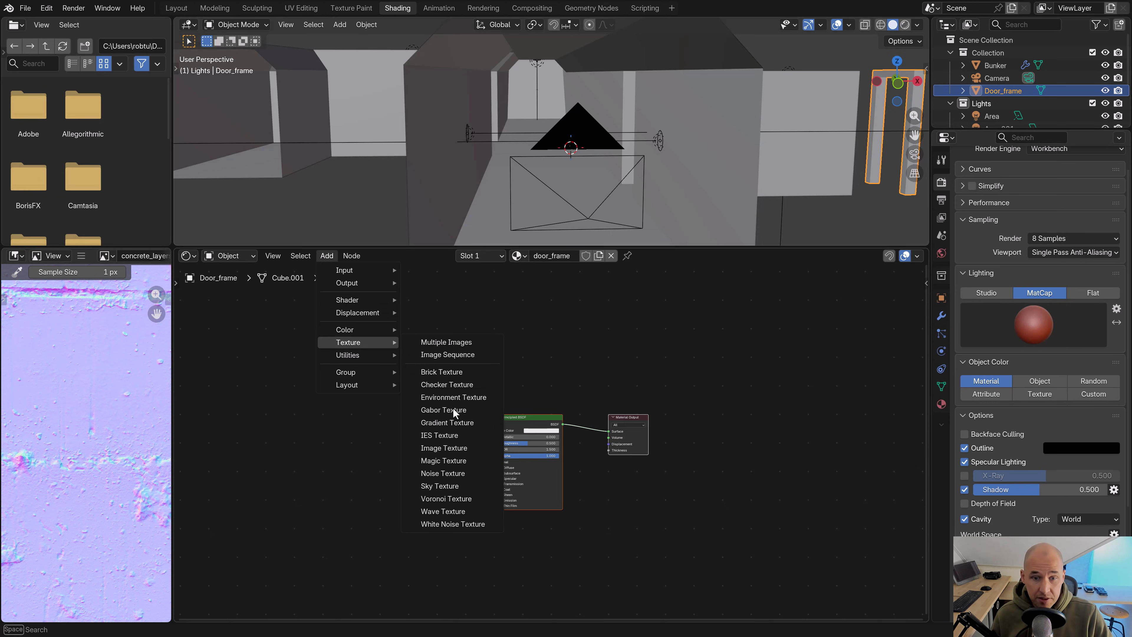
left_click(444, 448)
left_click(347, 401)
Load white_metal_plate_diff_4k.jpg from the blue_metal_plate textures folder into the Image Texture node and connect its Color to Base Color
left_click(387, 417)
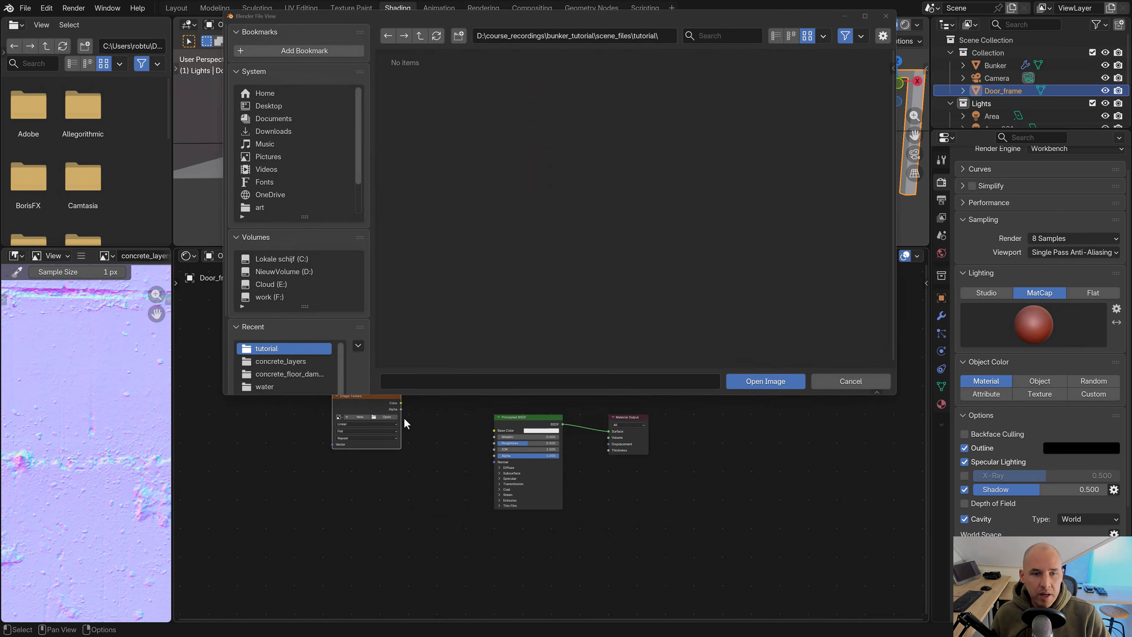
left_click(283, 362)
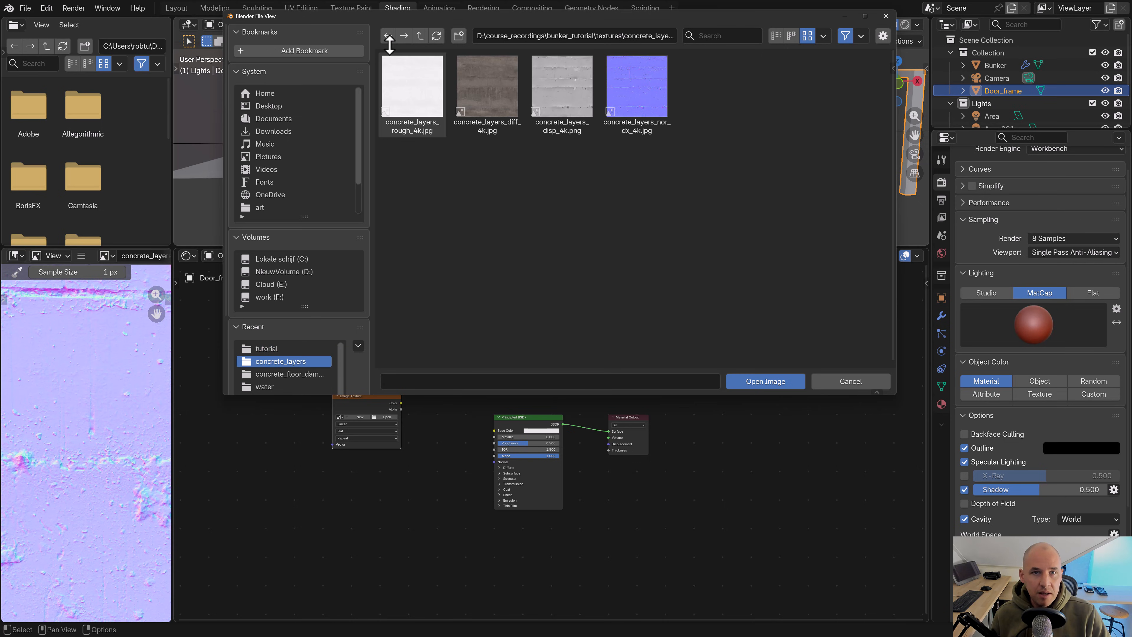
left_click(420, 35)
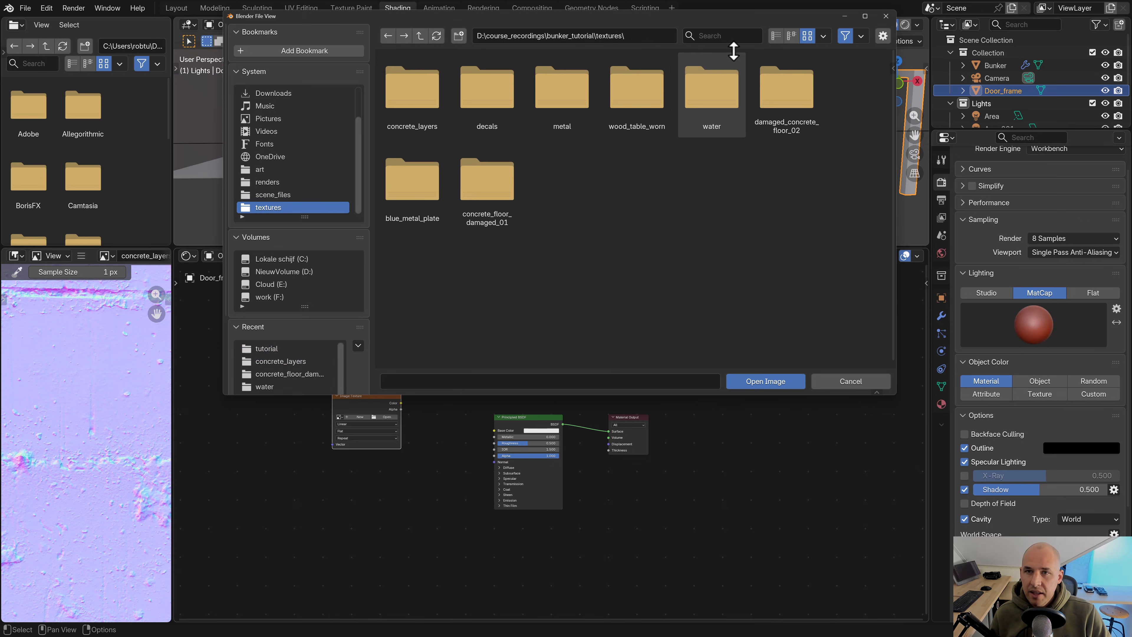
left_click_drag(673, 23, 733, 55)
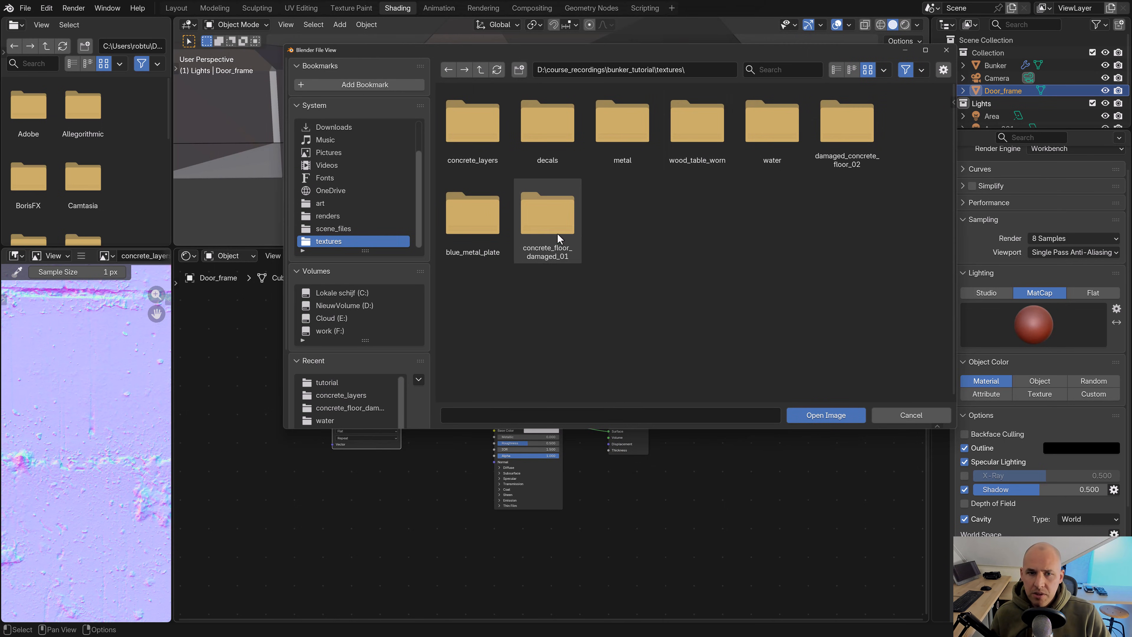
left_click(477, 225)
double_click(477, 225)
double_click(488, 126)
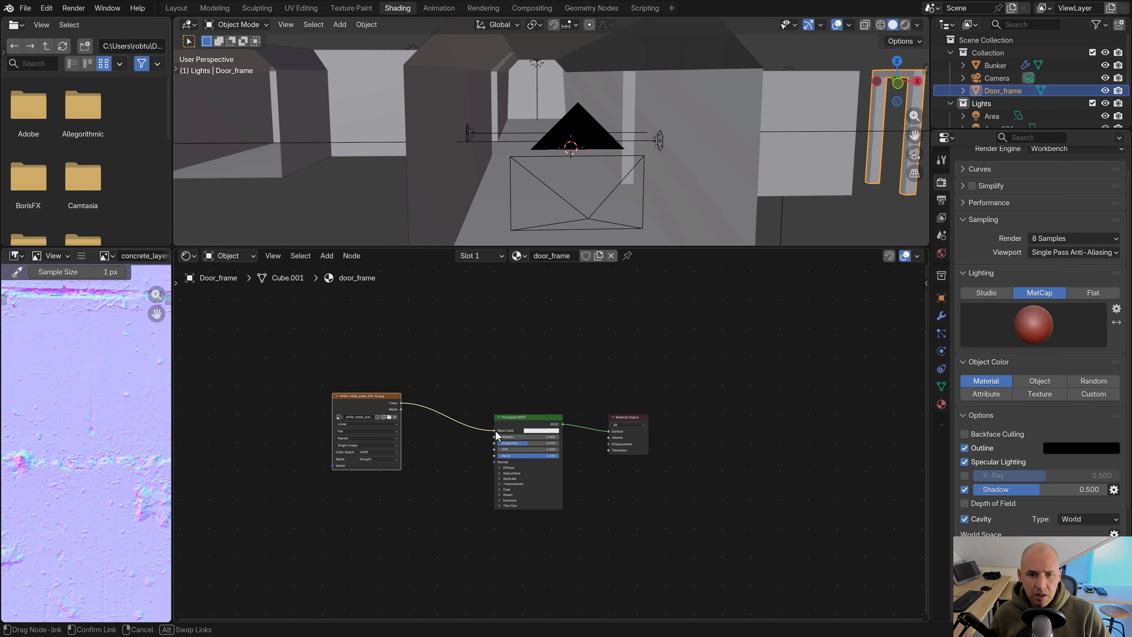
middle_click_drag(486, 382, 590, 409)
left_click_drag(475, 422, 425, 321)
Duplicate the texture node, load blue_metal_plate_rough_4k.jpg, set it to Non-Color and connect its Color to Roughness
key("shift+d")
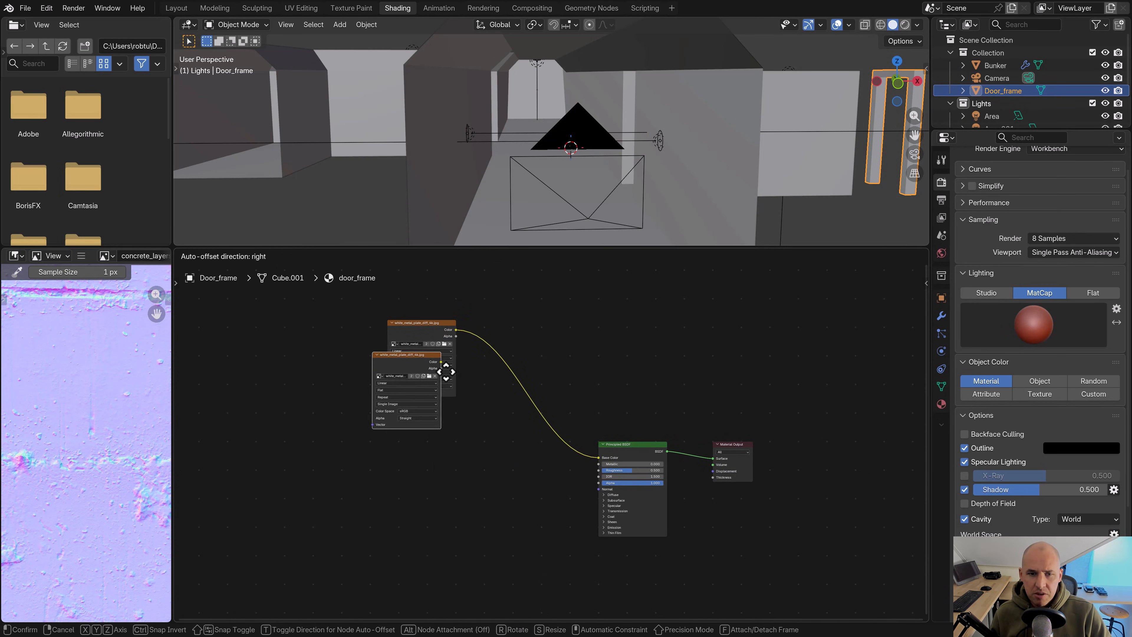
left_click(465, 423)
left_click(446, 431)
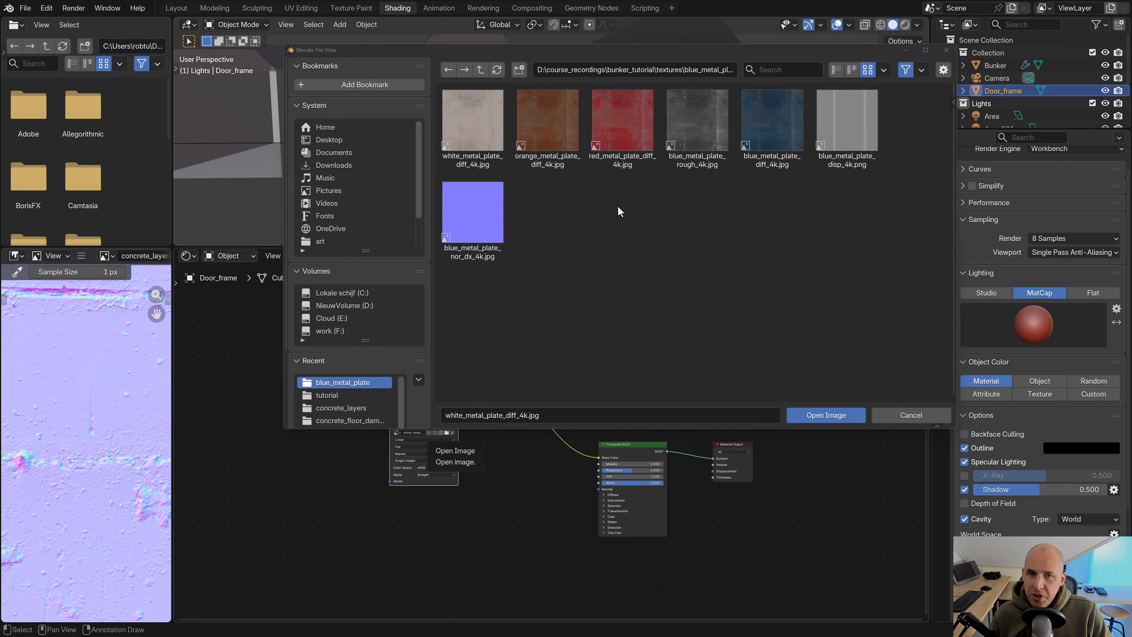
double_click(697, 119)
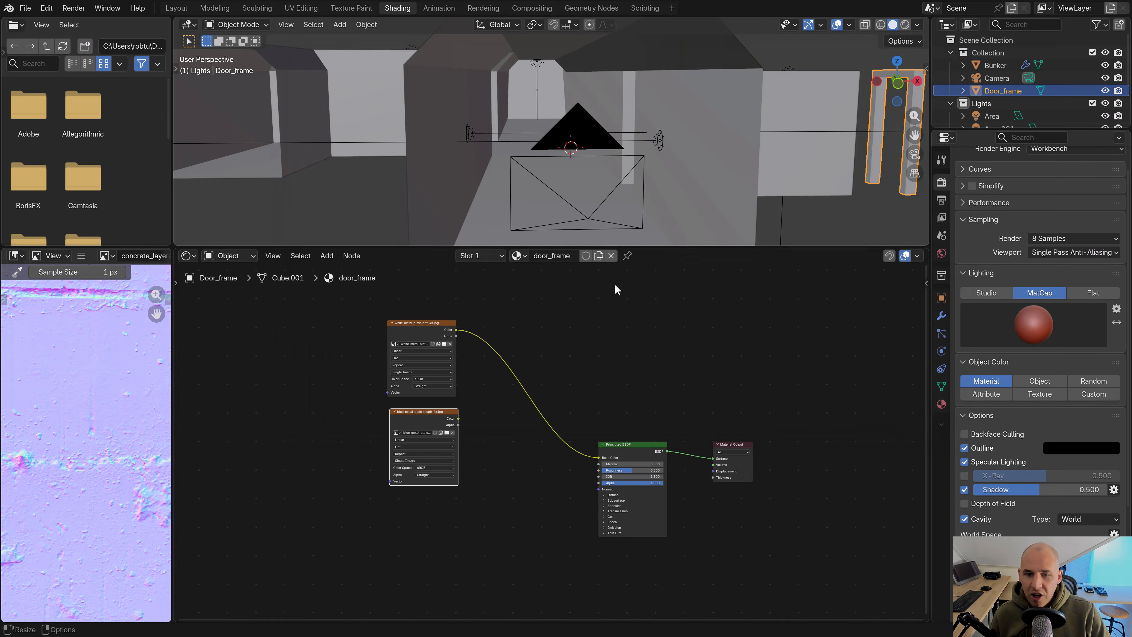
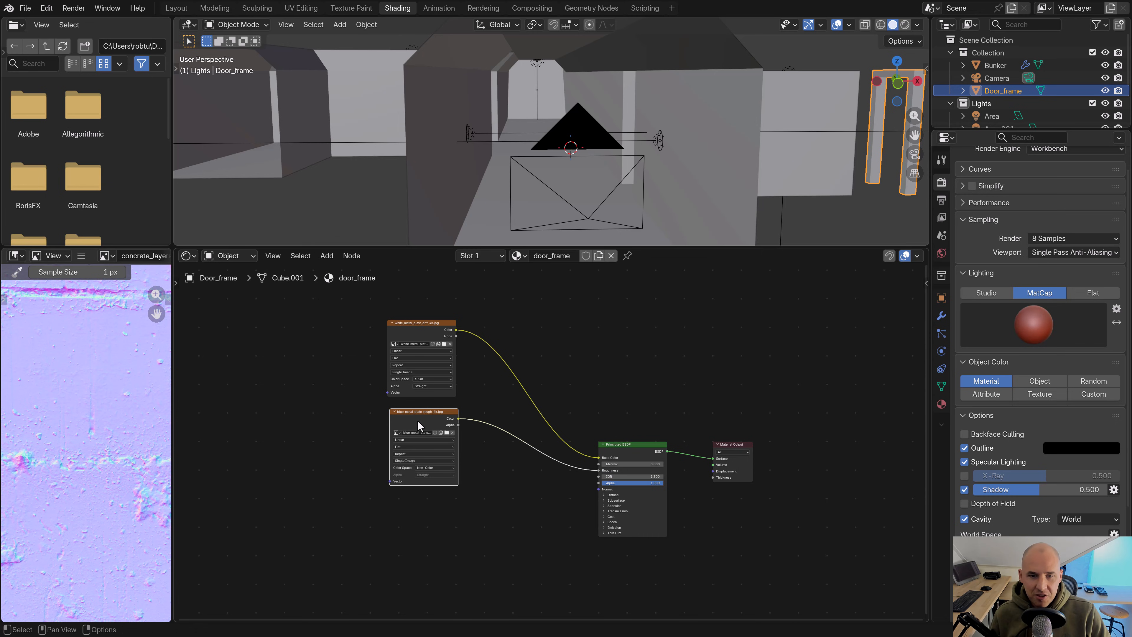
left_click_drag(419, 425, 417, 422)
Duplicate the roughness texture node, load blue_metal_plate_nor_dx_4k.jpg into the copy and set its color space to Non-Color
key("shift+d")
left_click(411, 498)
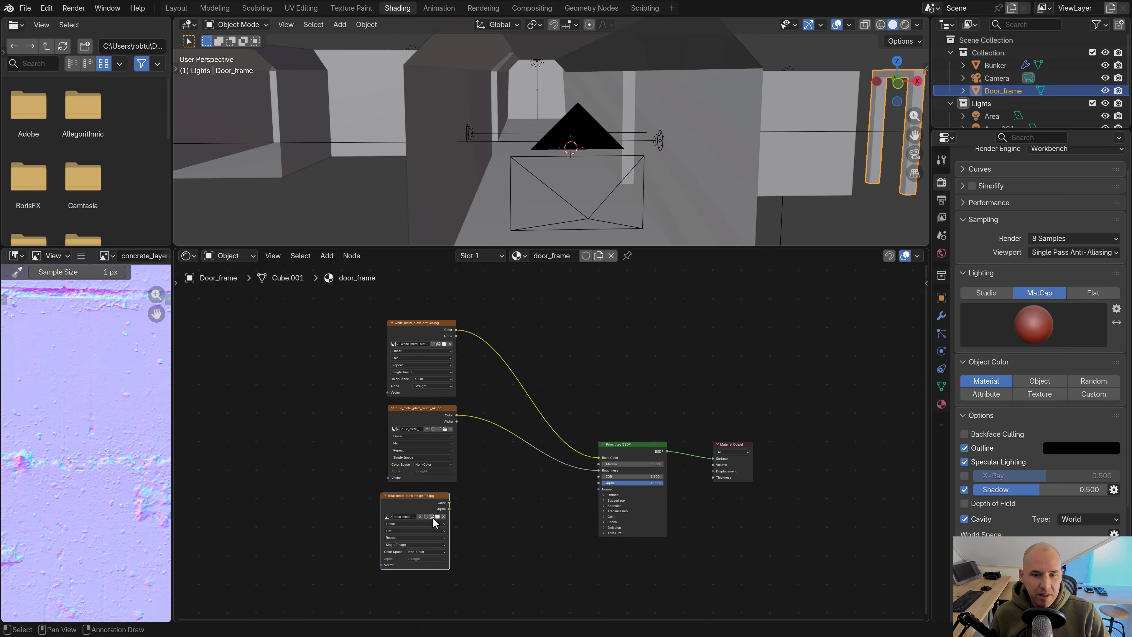
left_click(437, 517)
double_click(469, 211)
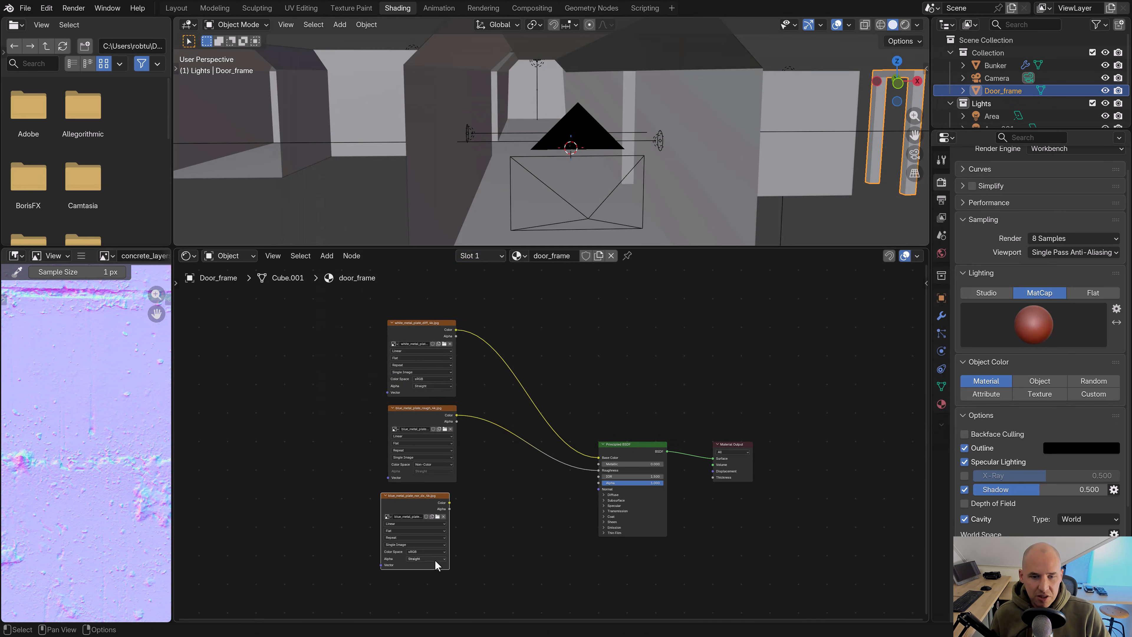
left_click(440, 552)
left_click(485, 502)
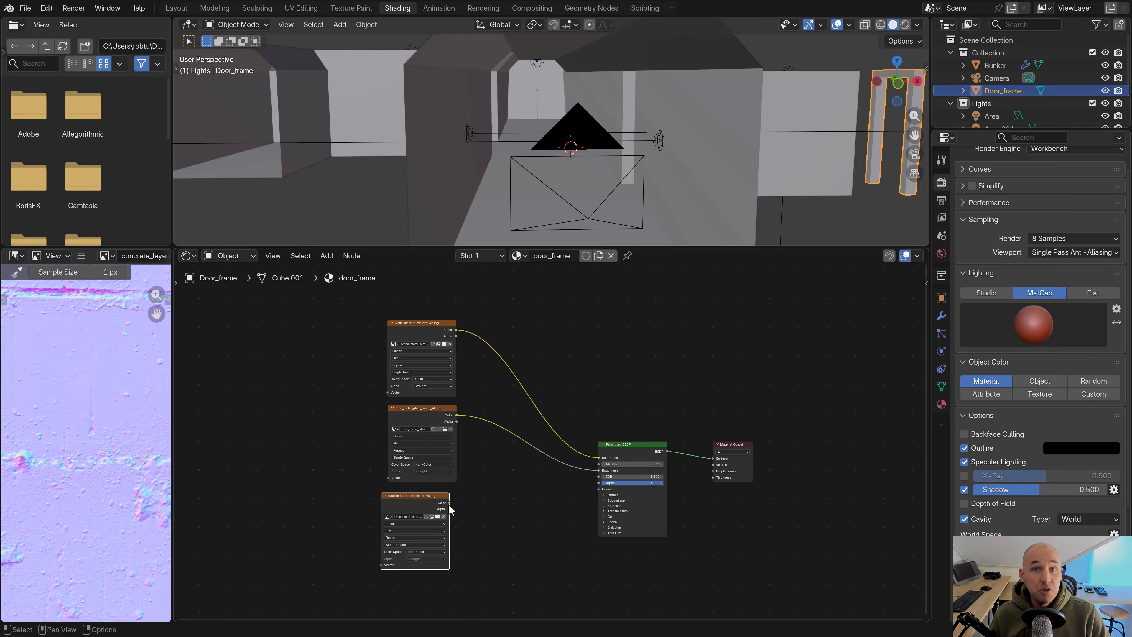
left_click_drag(546, 493, 547, 493)
Add a Normal Map node beside the normal texture and connect the texture's Color to its Color input
left_click(326, 256)
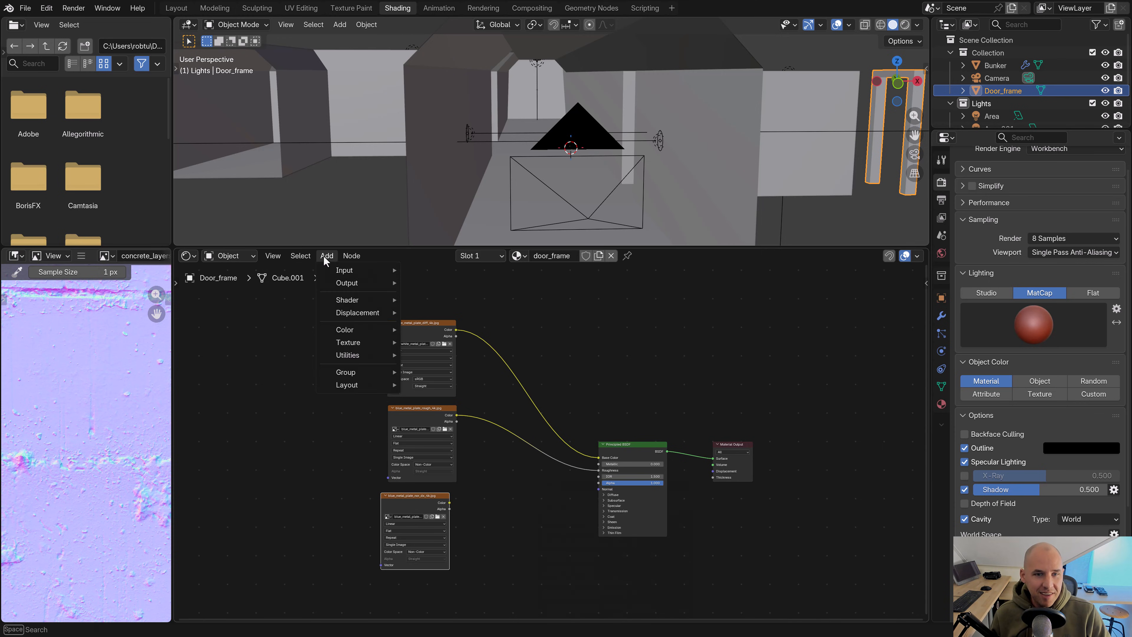
mouse_move(351, 316)
left_click(444, 337)
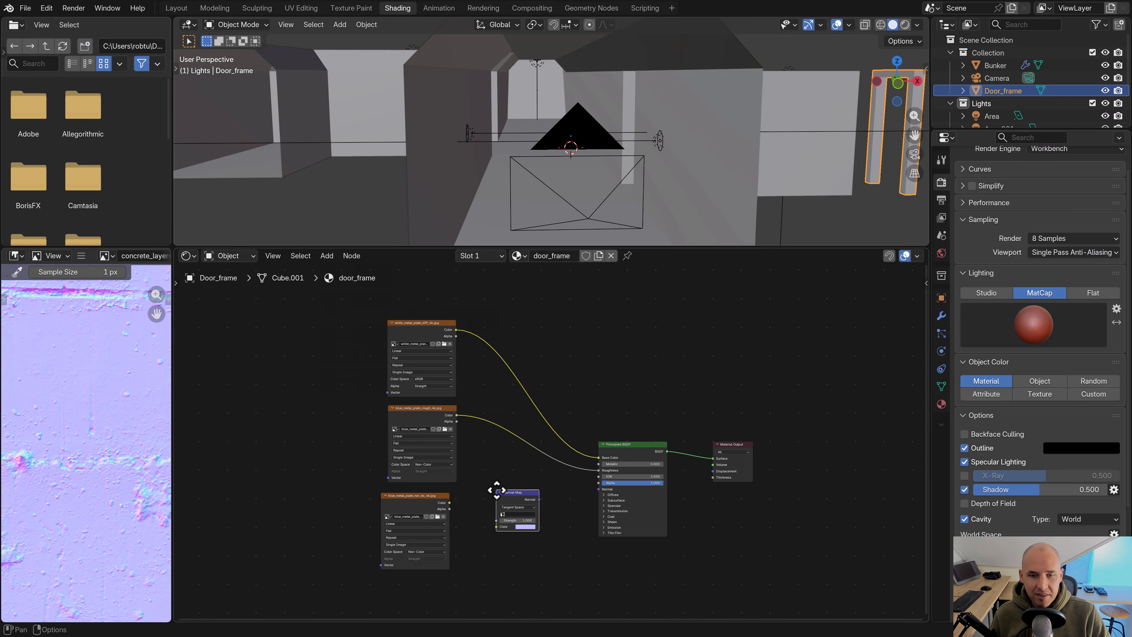
left_click(493, 488)
scroll(480, 461, "up", 1)
left_click_drag(456, 420, 517, 449)
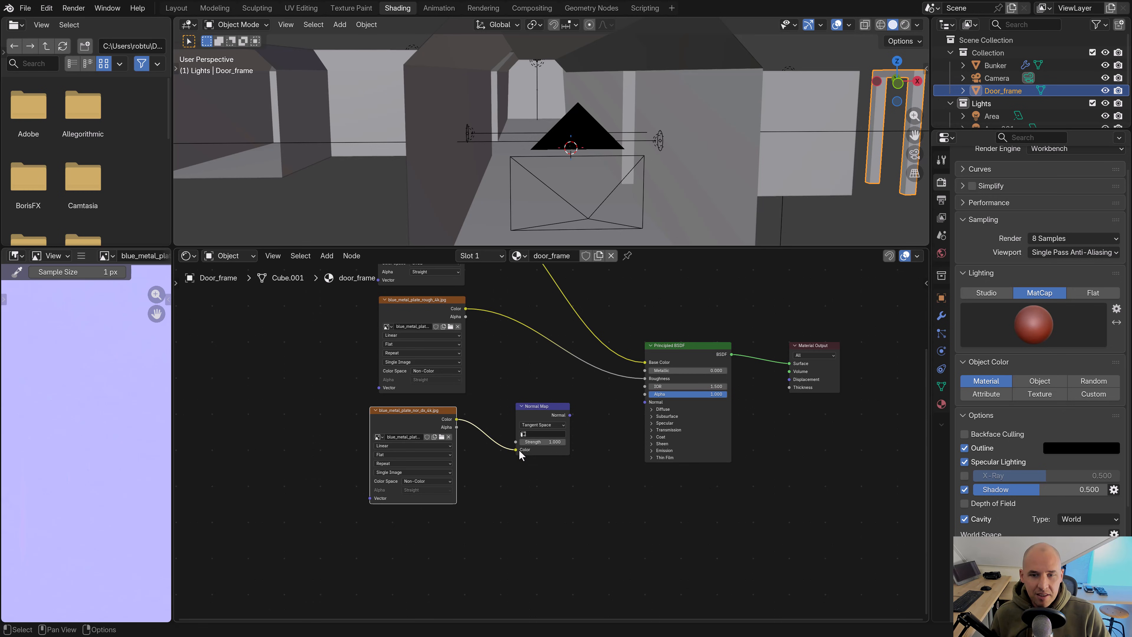
Reload blue_metal_plate_nor_dx_4k.jpg in the normal texture node and connect the Normal Map's output to the Principled BSDF's Normal
left_click(443, 440)
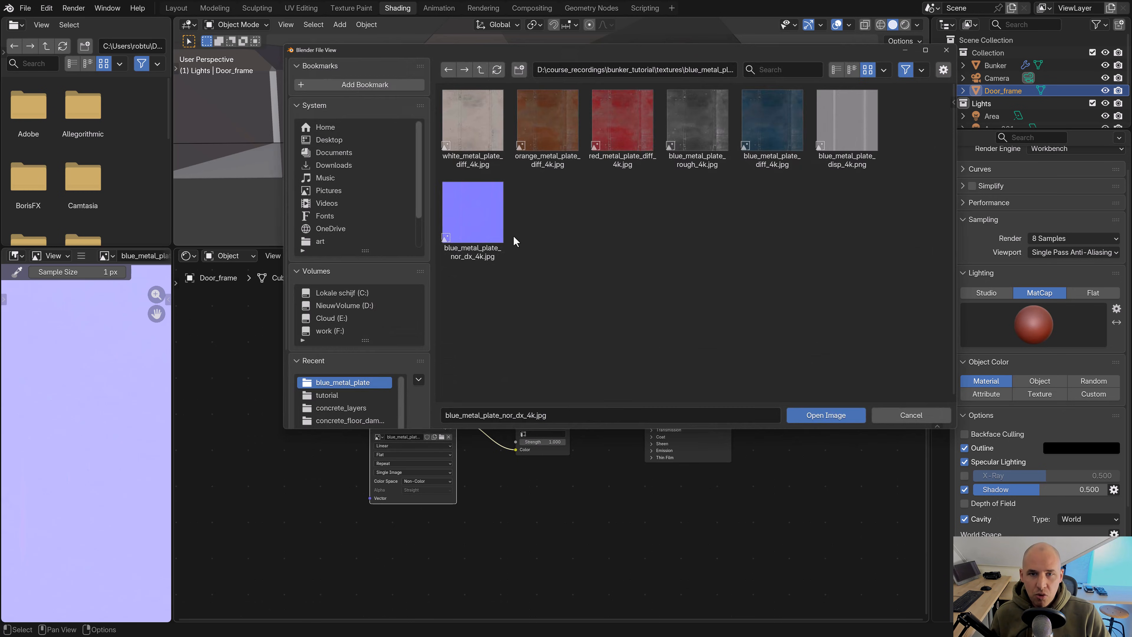
double_click(470, 218)
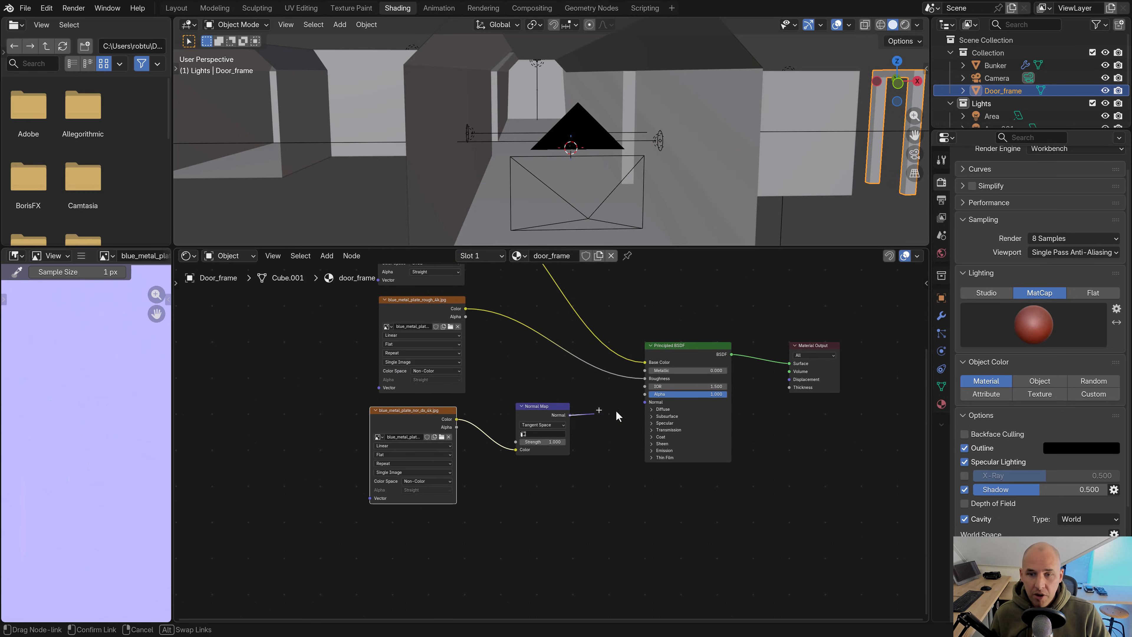
left_click_drag(646, 402, 645, 401)
scroll(579, 390, "down", 4)
middle_click_drag(455, 364, 460, 420)
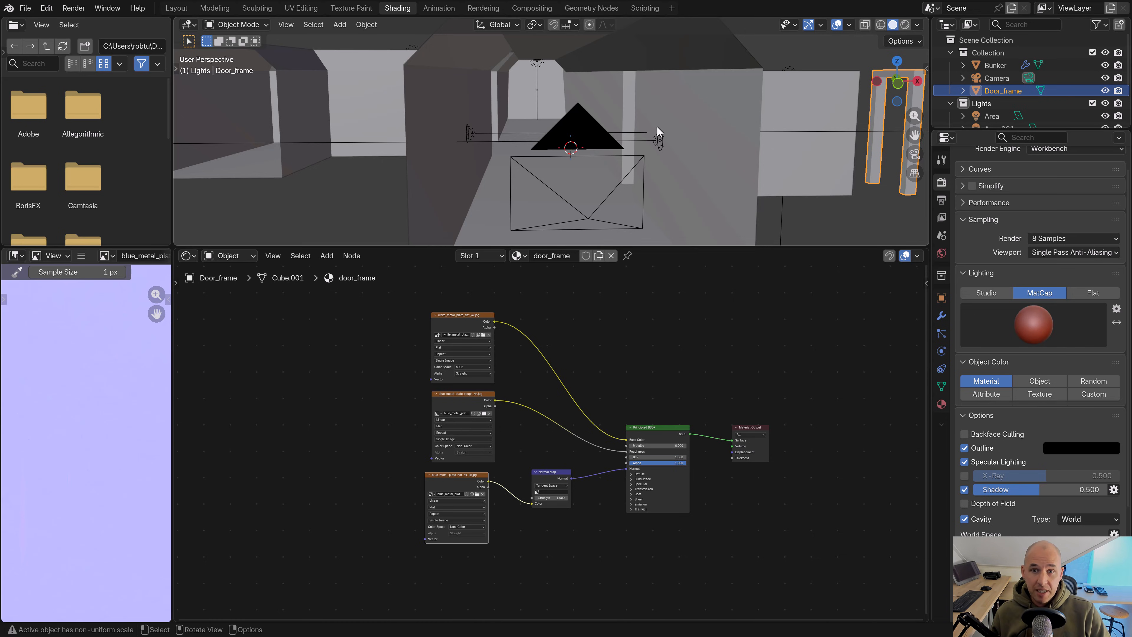
Apply the scale of Door_frame in Object Mode
scroll(656, 126, "down", 8)
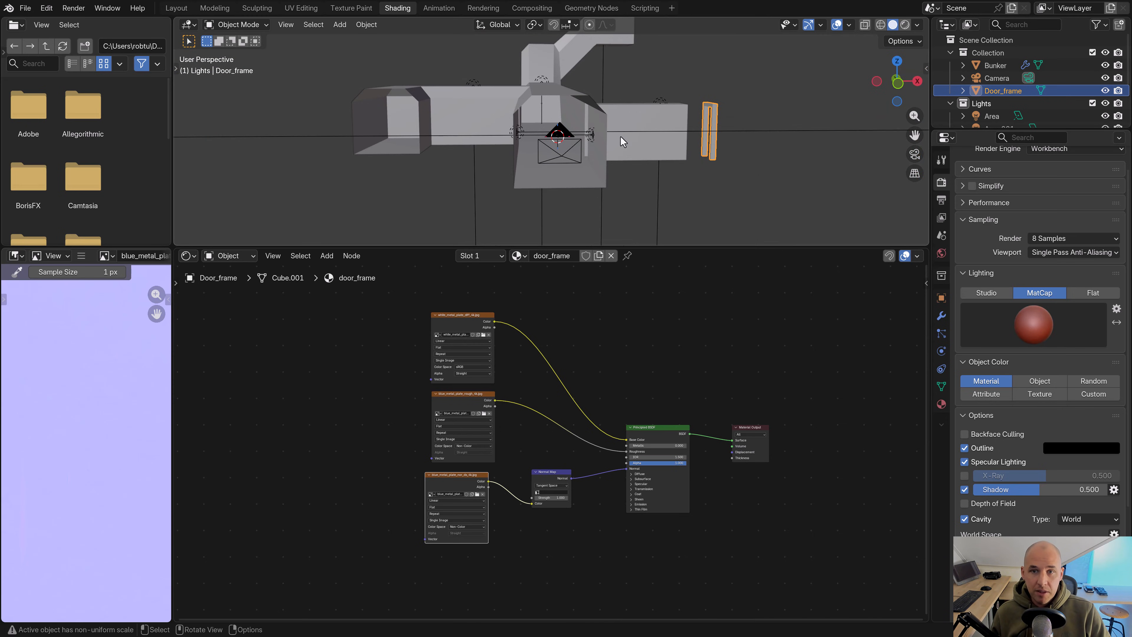
scroll(652, 123, "down", 2)
key("KP_3")
scroll(653, 122, "up", 3)
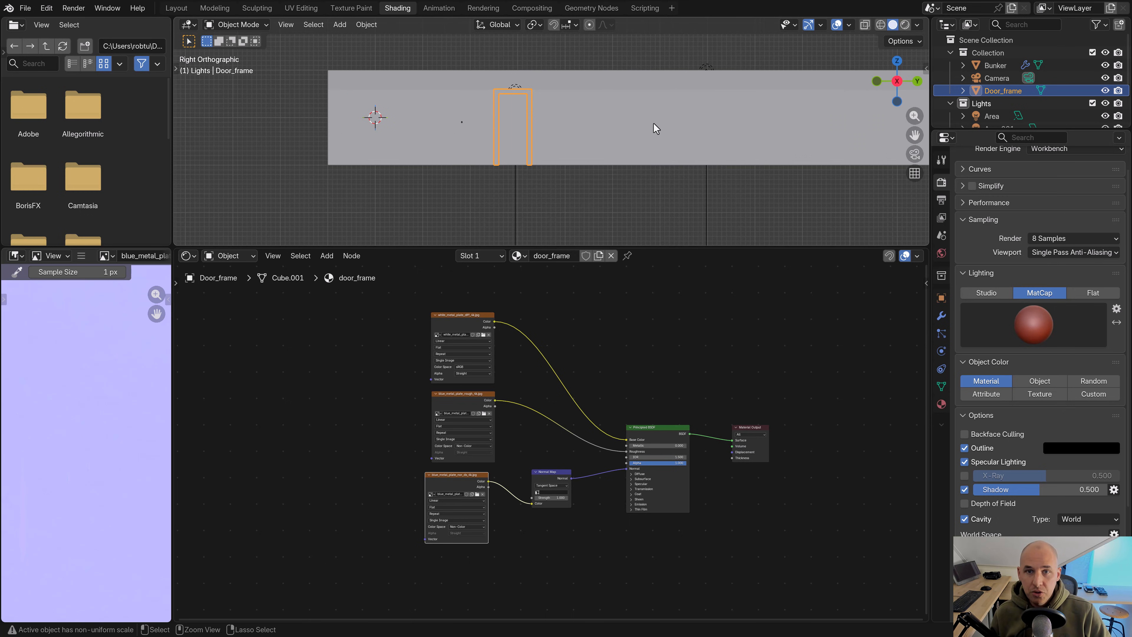
key("ctrl+a")
left_click(654, 125)
In Edit Mode with wireframe display, select the whole door frame mesh and unwrap it with Cube Projection
middle_click_drag(574, 120, 610, 167, "shift")
scroll(612, 167, "up", 2)
key("Tab")
key("shift+z")
scroll(593, 180, "down", 3)
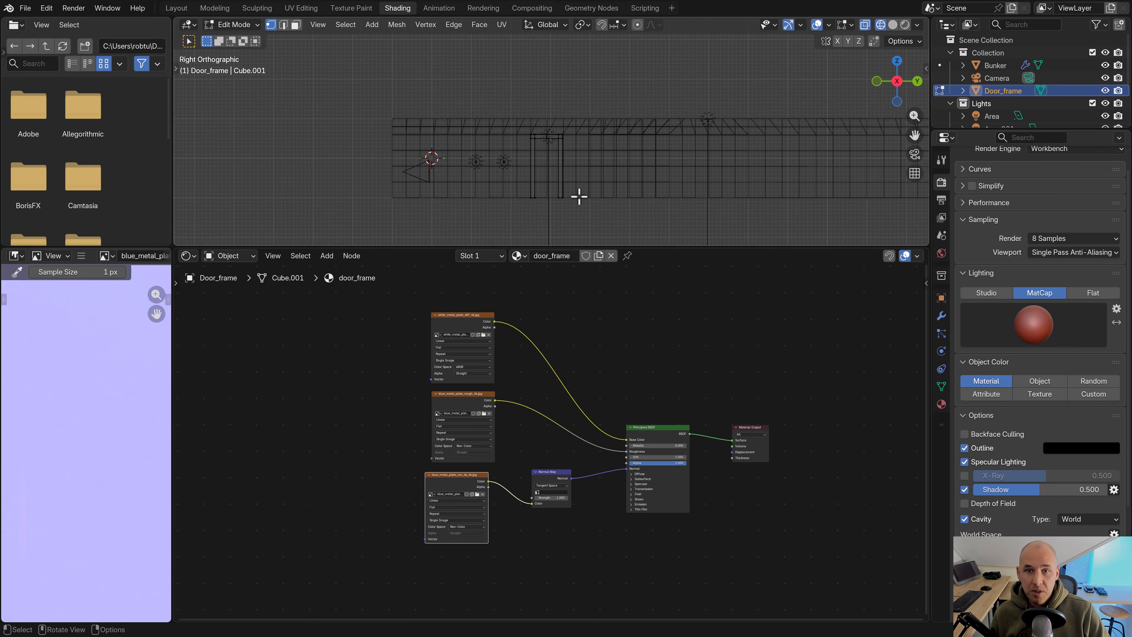
left_click_drag(599, 223, 471, 111)
key("u")
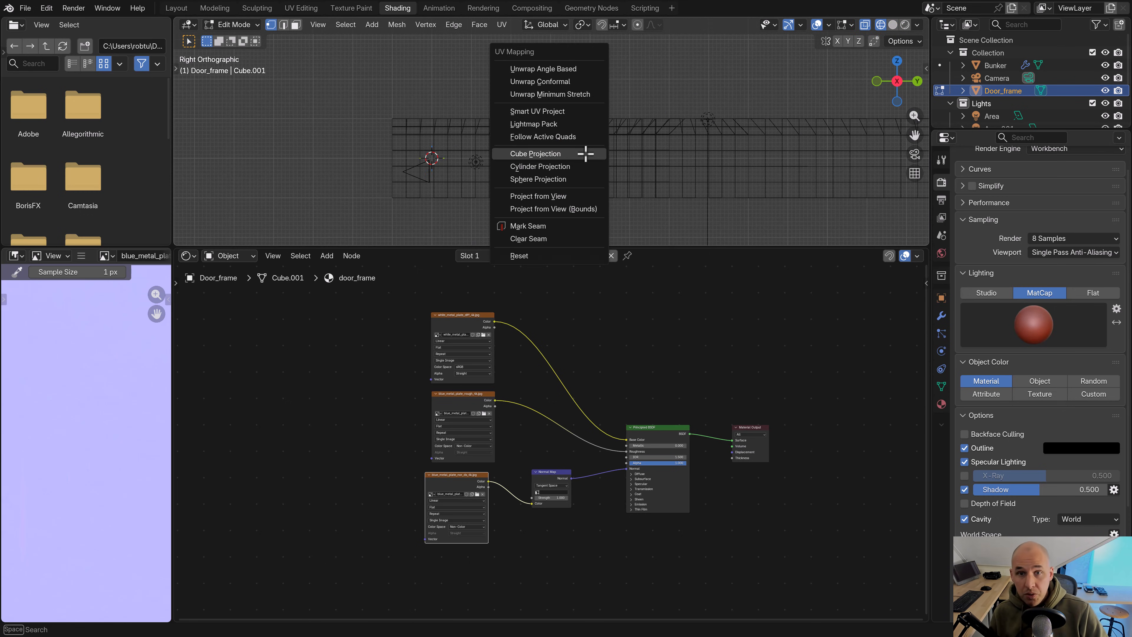
left_click(586, 155)
In the UV Editing workspace, show white_metal_plate_diff_4k.jpg behind the door frame's UV layout
left_click(311, 12)
scroll(307, 252, "down", 2)
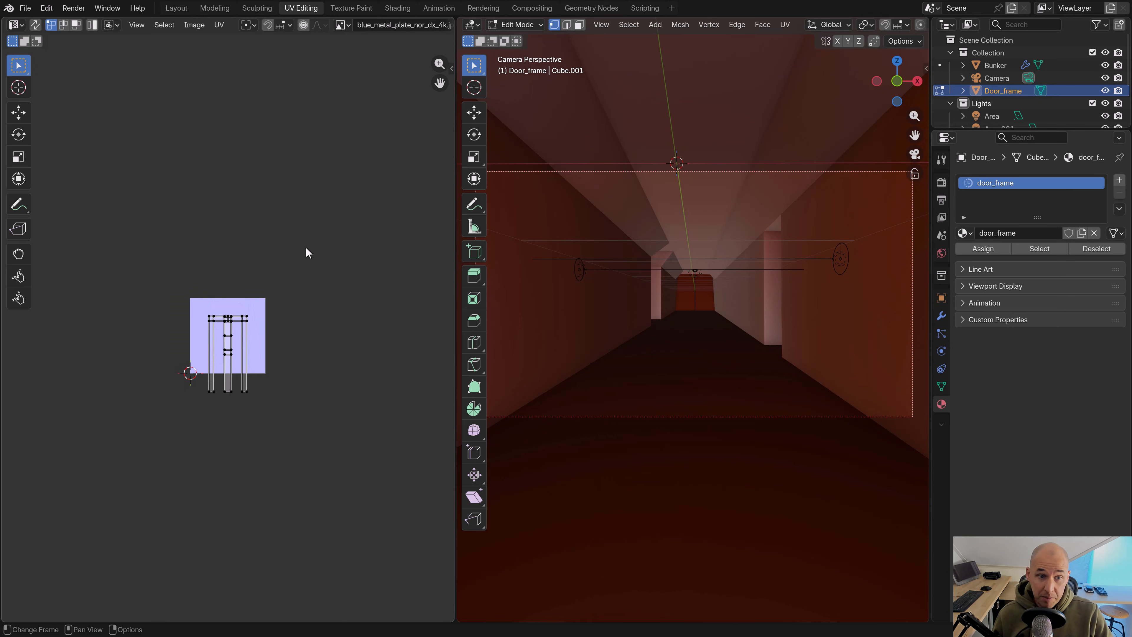
scroll(311, 308, "up", 2)
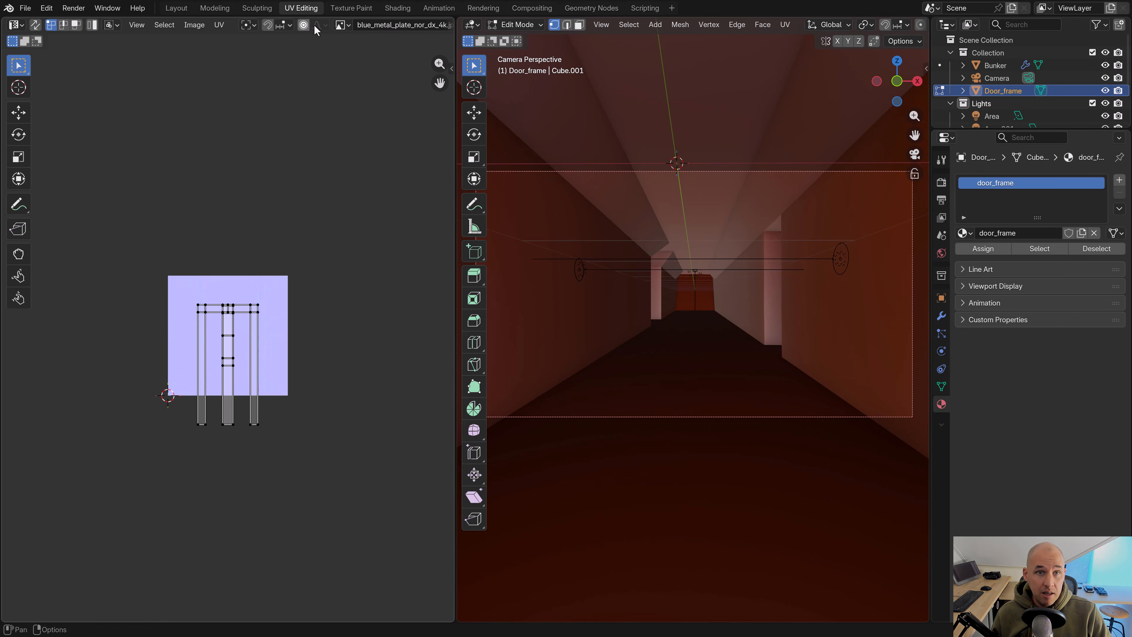
left_click(342, 25)
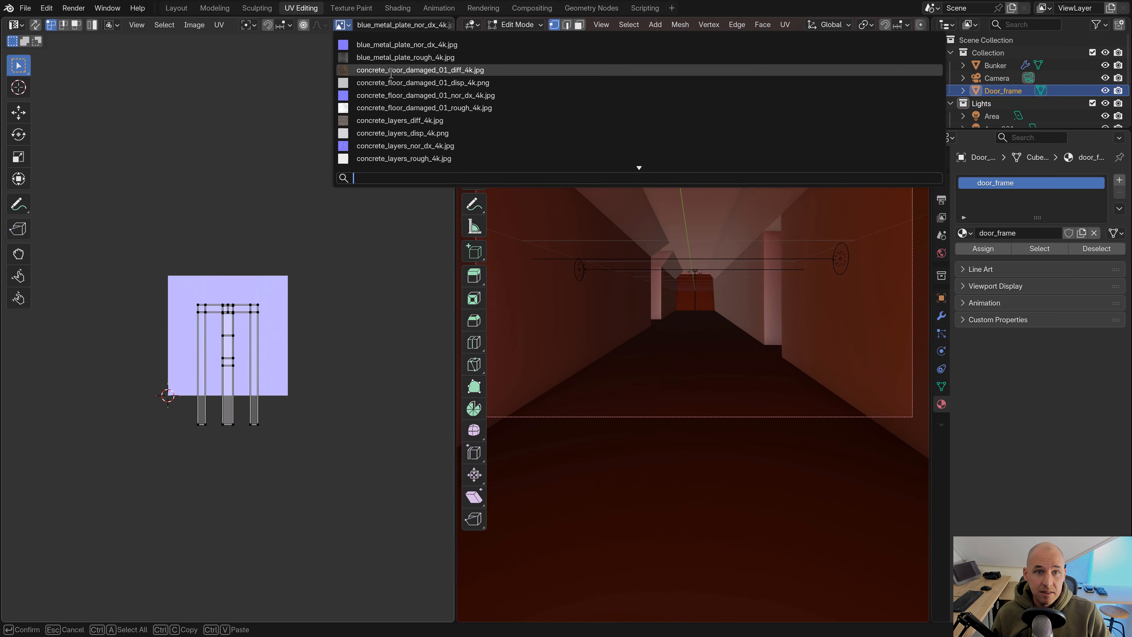
type("white")
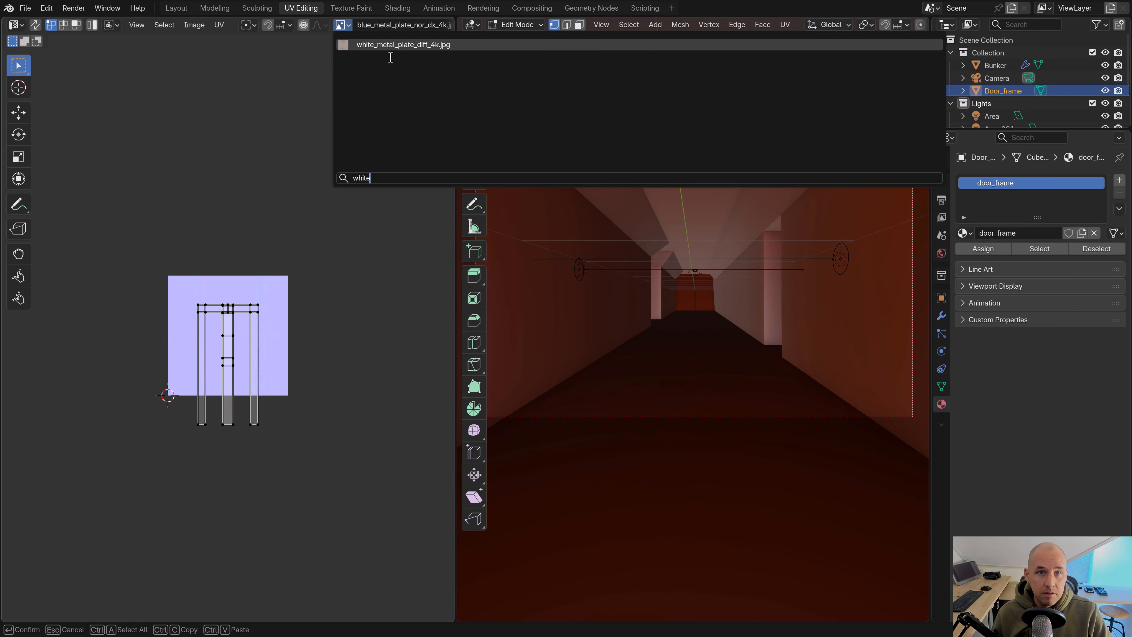
left_click(391, 46)
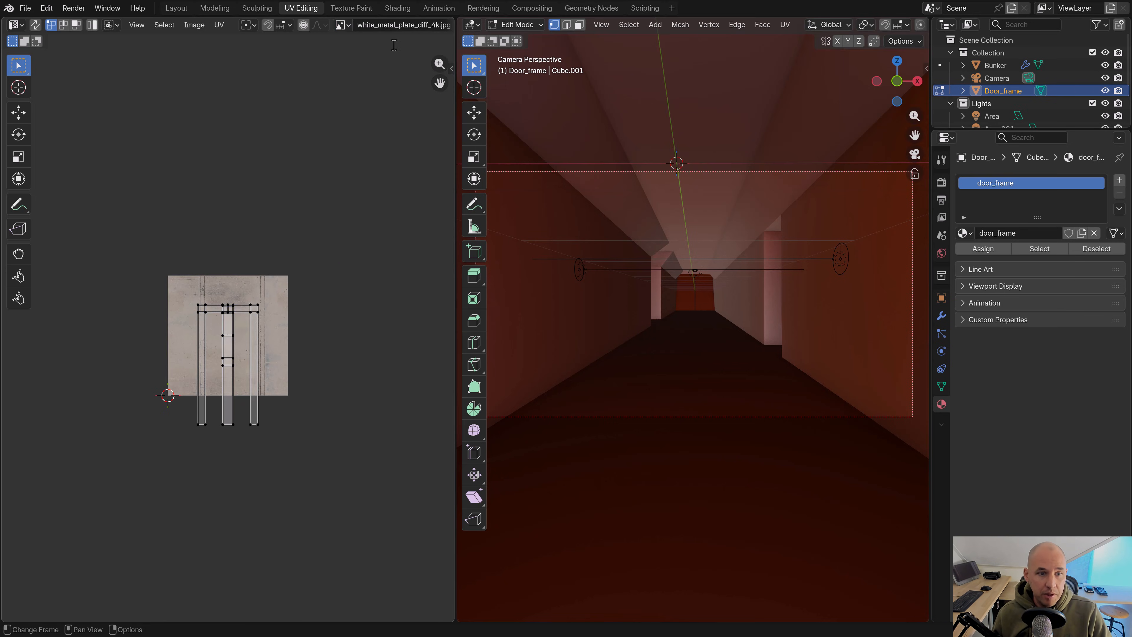
scroll(320, 349, "up", 3)
scroll(672, 273, "down", 2)
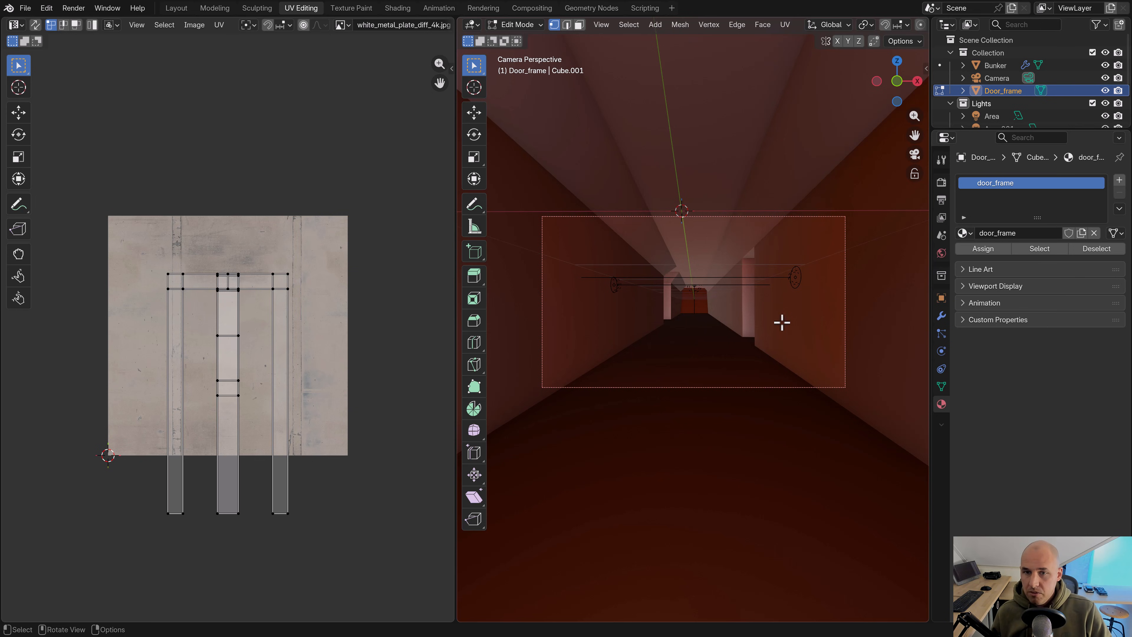
Leave the camera view in the 3D viewport, switch to Solid shading and bring the door frame into view
middle_click_drag(782, 322, 758, 374)
scroll(757, 376, "down", 6)
key("z")
left_click(796, 381)
scroll(837, 354, "down", 4)
middle_click_drag(800, 302, 698, 306, "shift")
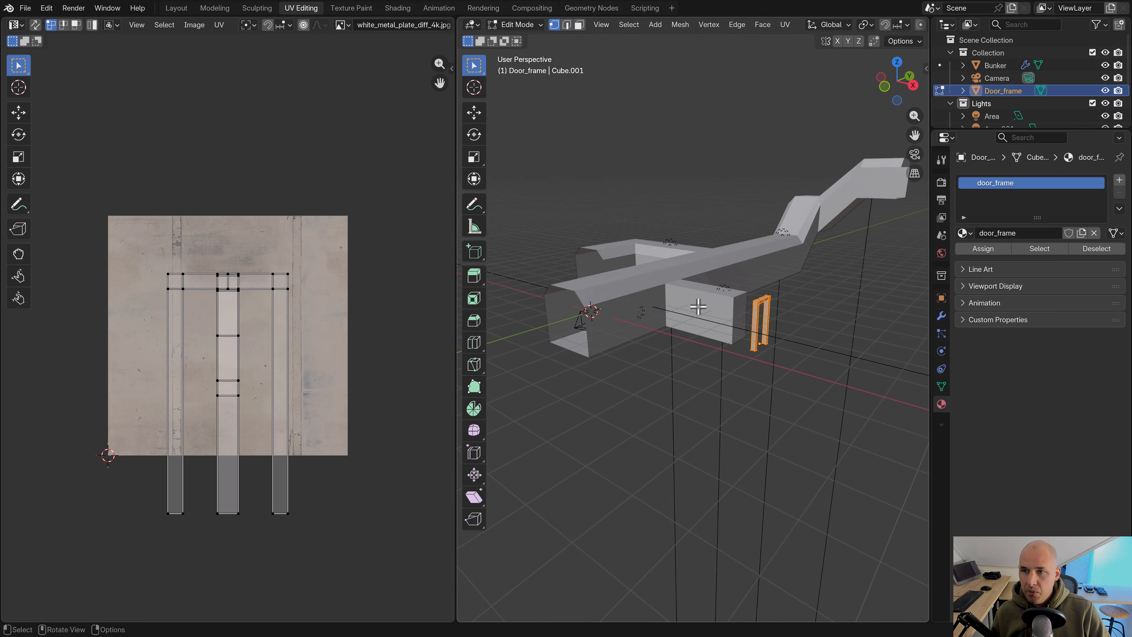
Return to Object Mode and set the render engine to Cycles
key("Tab")
left_click(941, 181)
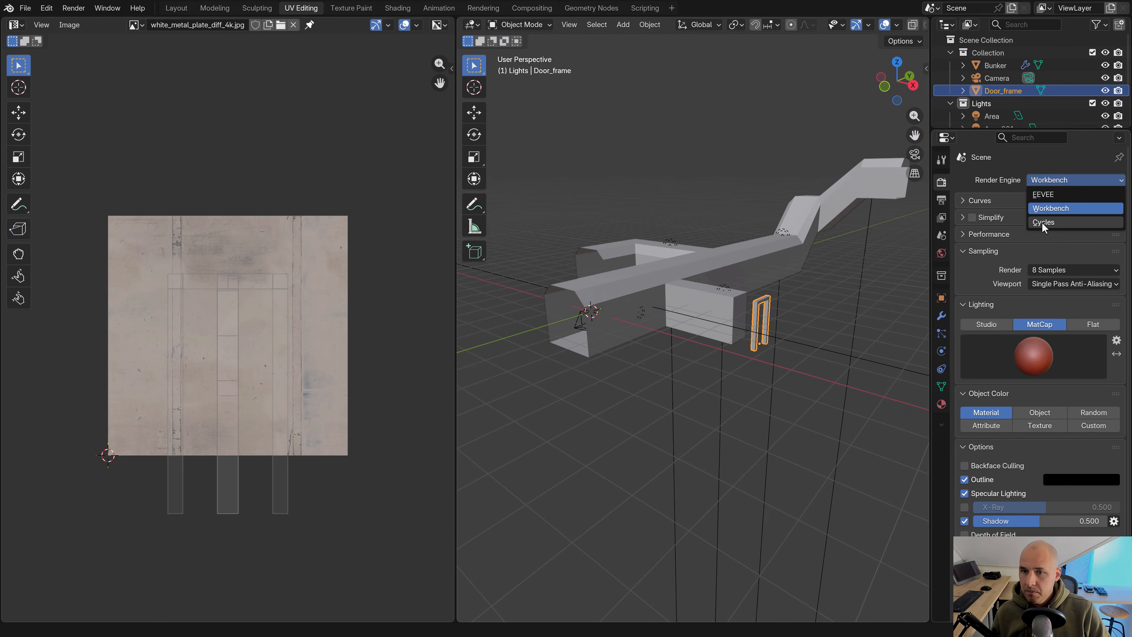
left_click(1042, 222)
In Edit Mode with wireframe display, select both vertical posts of the door frame
scroll(770, 364, "up", 6)
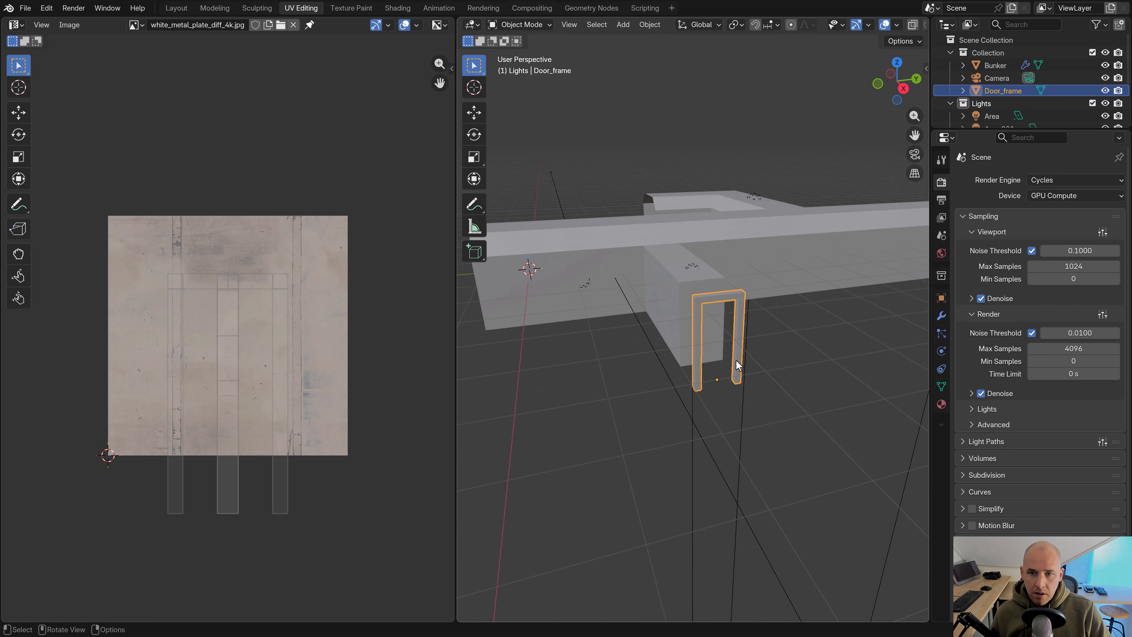
scroll(736, 361, "up", 2)
key("Tab")
middle_click_drag(736, 360, 713, 363)
key("z")
left_click(667, 371)
key("alt+a")
key("b")
left_click_drag(708, 447, 633, 229)
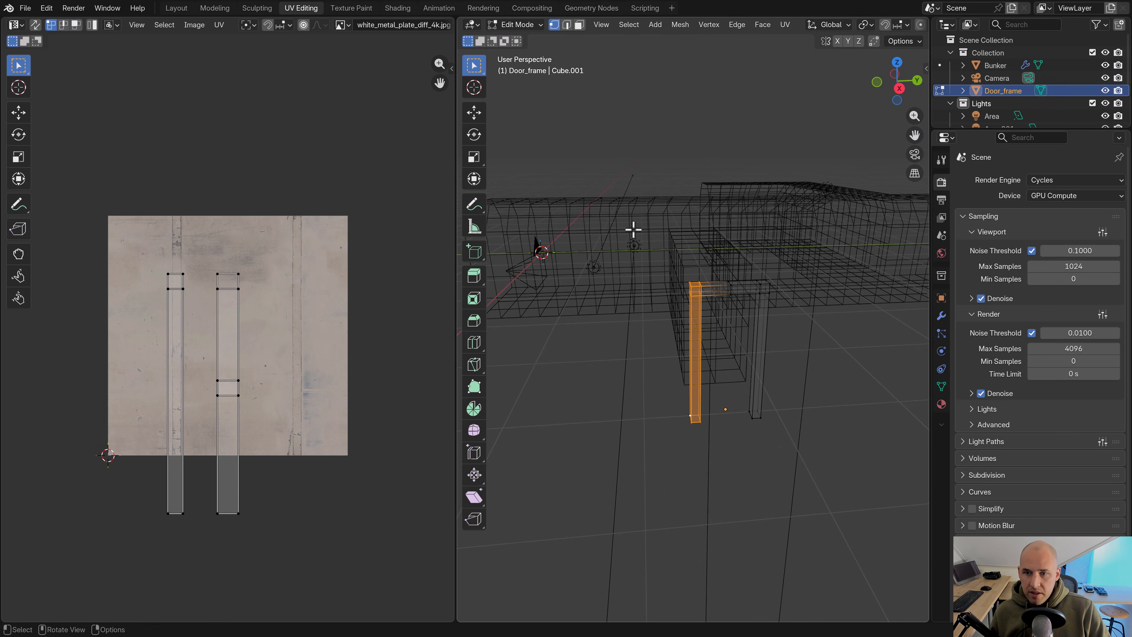
left_click_drag(802, 484, 731, 224, "shift")
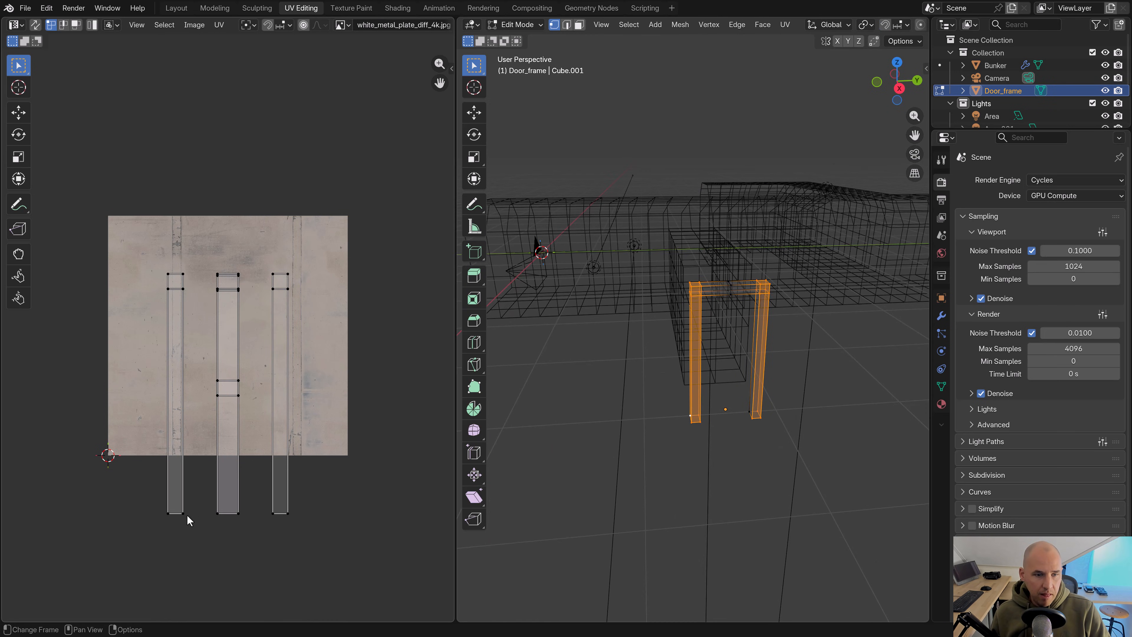
Select the posts' left UV column, scale it down and place it on the texture's left vertical seam strip
key("b")
left_click_drag(197, 538, 136, 237)
scroll(325, 442, "up", 3)
key("s")
left_click(244, 462)
key("g")
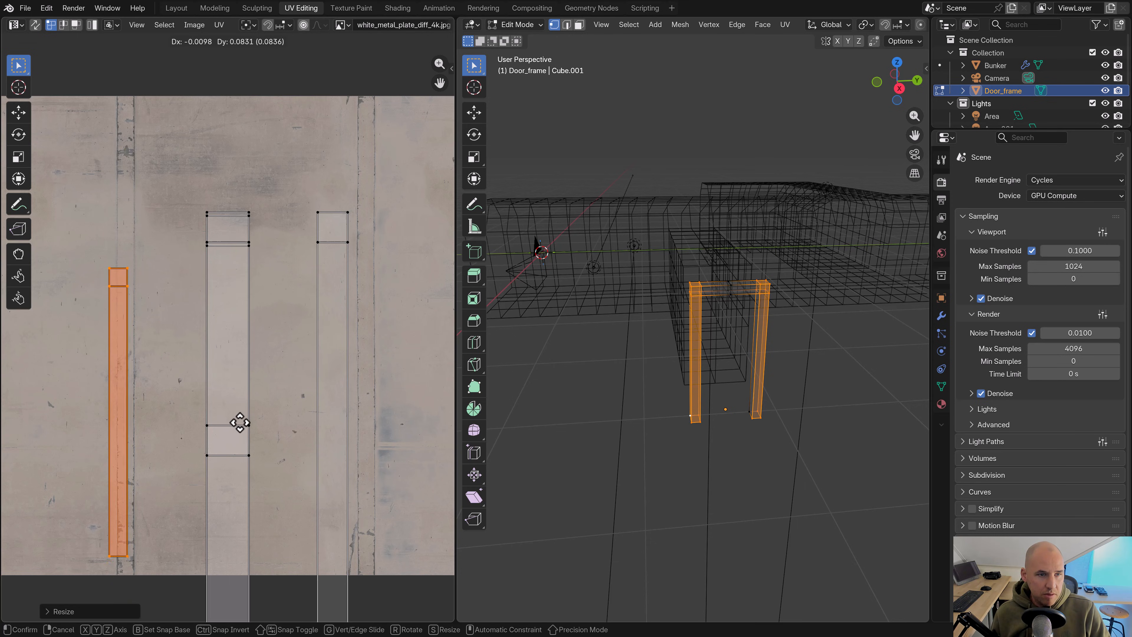
left_click(291, 415)
Select the posts' right UV column, scale it down and align it with the texture's right vertical seam strip
scroll(307, 491, "down", 3)
key("alt+a")
key("b")
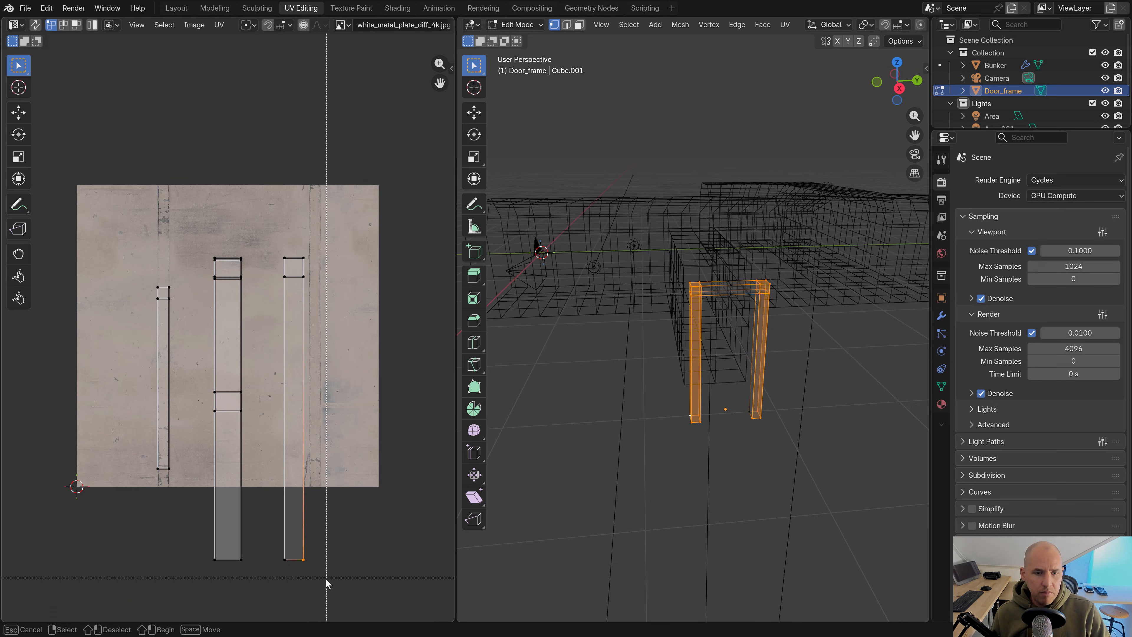
left_click_drag(312, 386, 263, 253)
key("s")
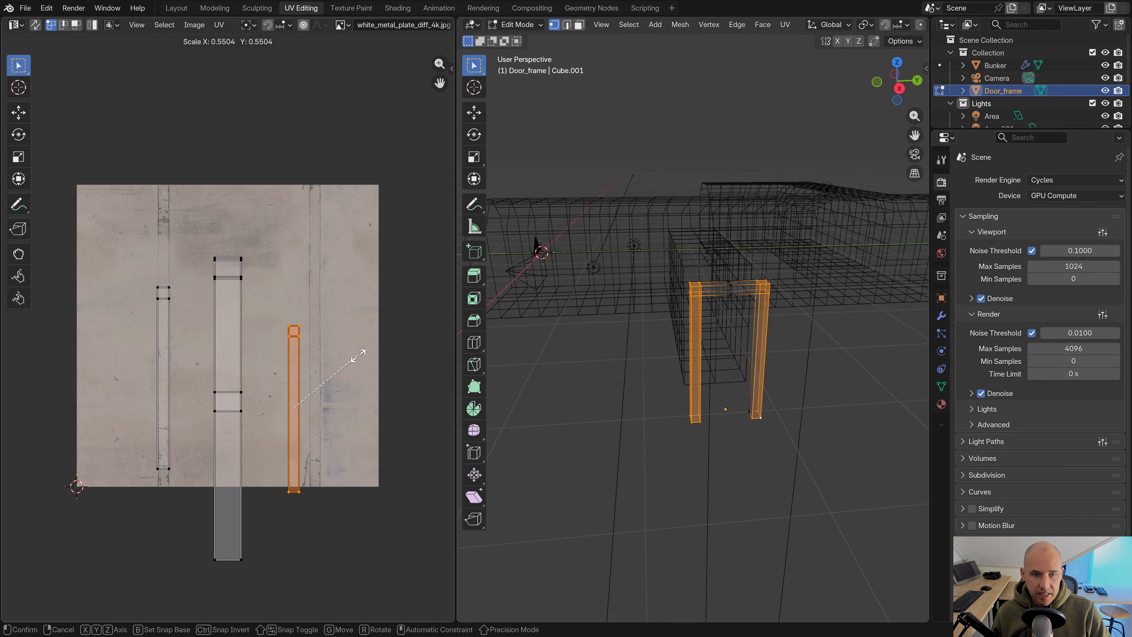
left_click(383, 328)
scroll(385, 326, "up", 2)
key("g")
left_click(389, 304)
scroll(302, 334, "up", 3)
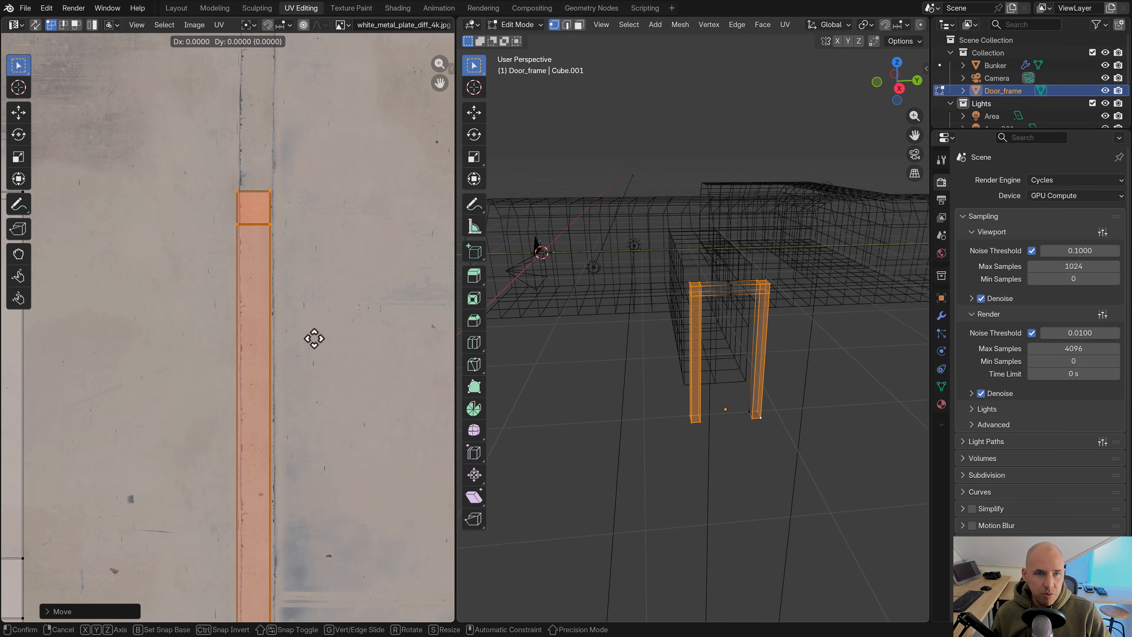
key("g")
left_click(337, 338)
Select the posts' centre UV column on its own and move it over the texture's left seam strip
scroll(229, 337, "down", 5)
middle_click_drag(211, 392, 302, 365)
key("b")
left_click_drag(280, 573, 195, 233)
key("s")
key("Escape")
key("alt+a")
key("b")
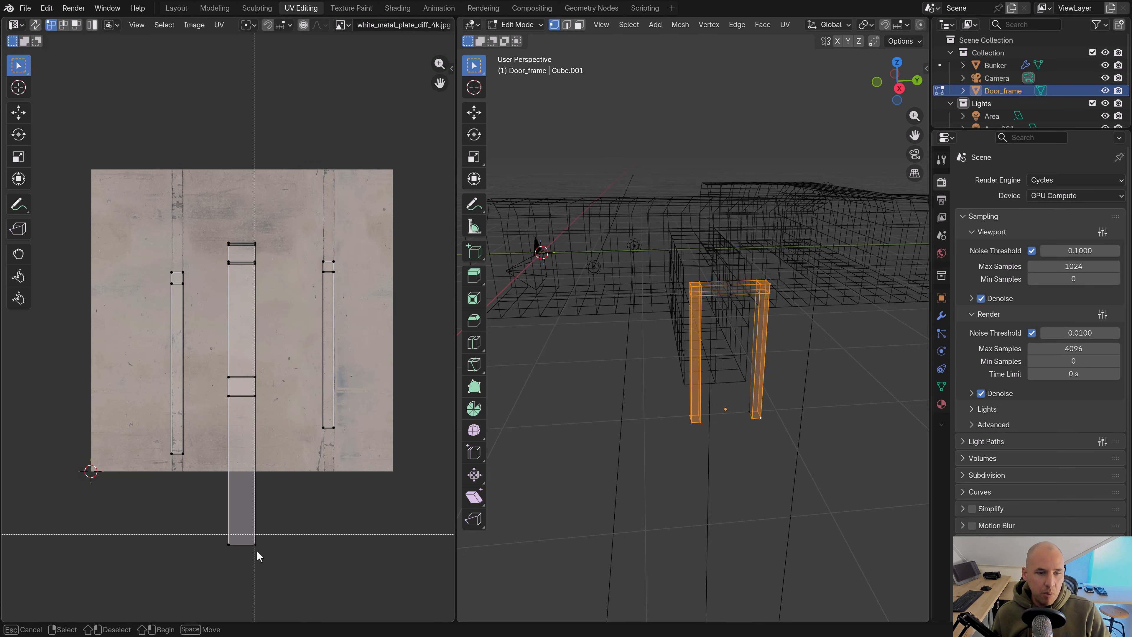
left_click_drag(265, 580, 227, 270)
key("g")
left_click(247, 294)
scroll(424, 367, "up", 2)
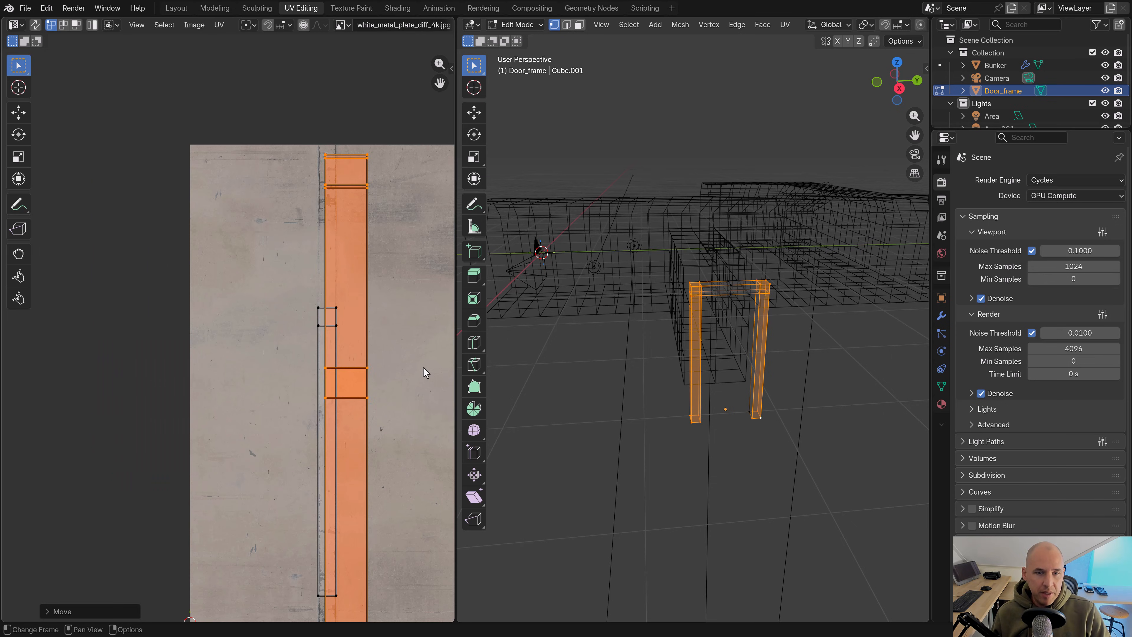
key("g")
left_click(398, 356)
Scale down the centre UV column to the width of the left seam strip and align it with the strip
key("s")
left_click(354, 402)
middle_click_drag(349, 393, 280, 434)
scroll(303, 426, "up", 3)
key("g")
left_click(346, 319)
key("s")
left_click(370, 330)
key("g")
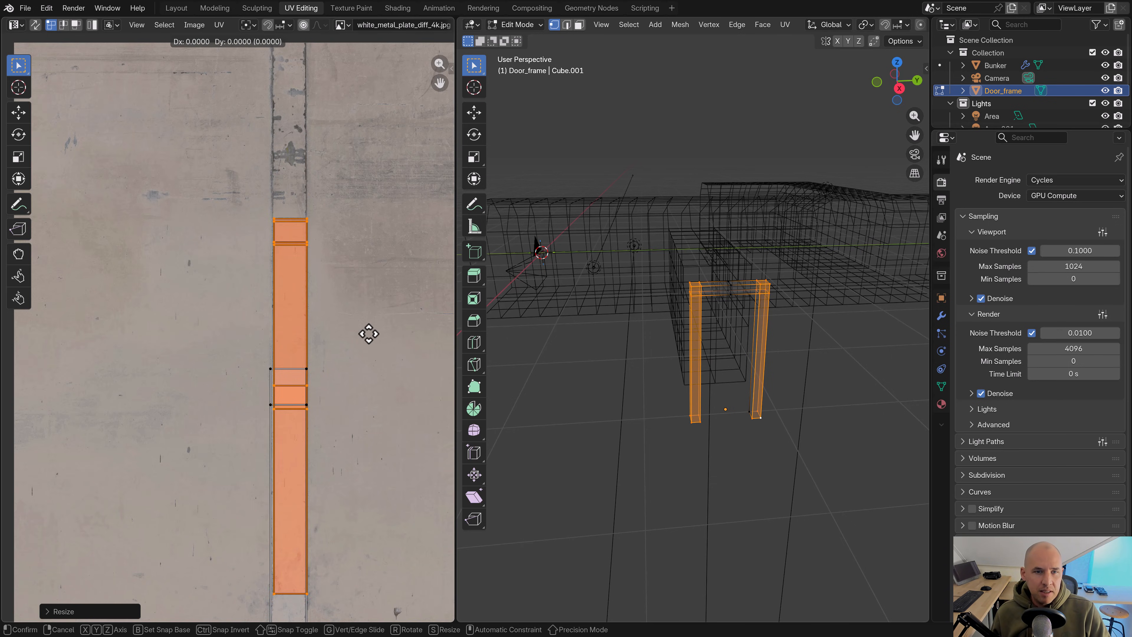
left_click(359, 277)
Select the door frame's top beam in the 3D view so that its UV islands are shown
scroll(356, 272, "down", 5)
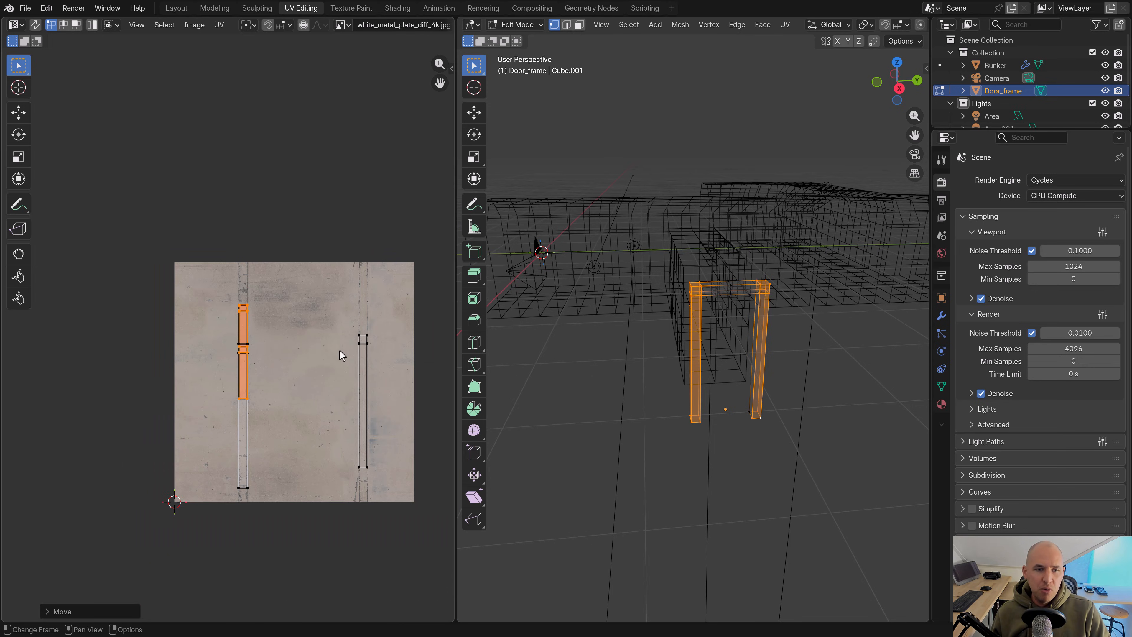
left_click(741, 281)
middle_click_drag(747, 284, 742, 273)
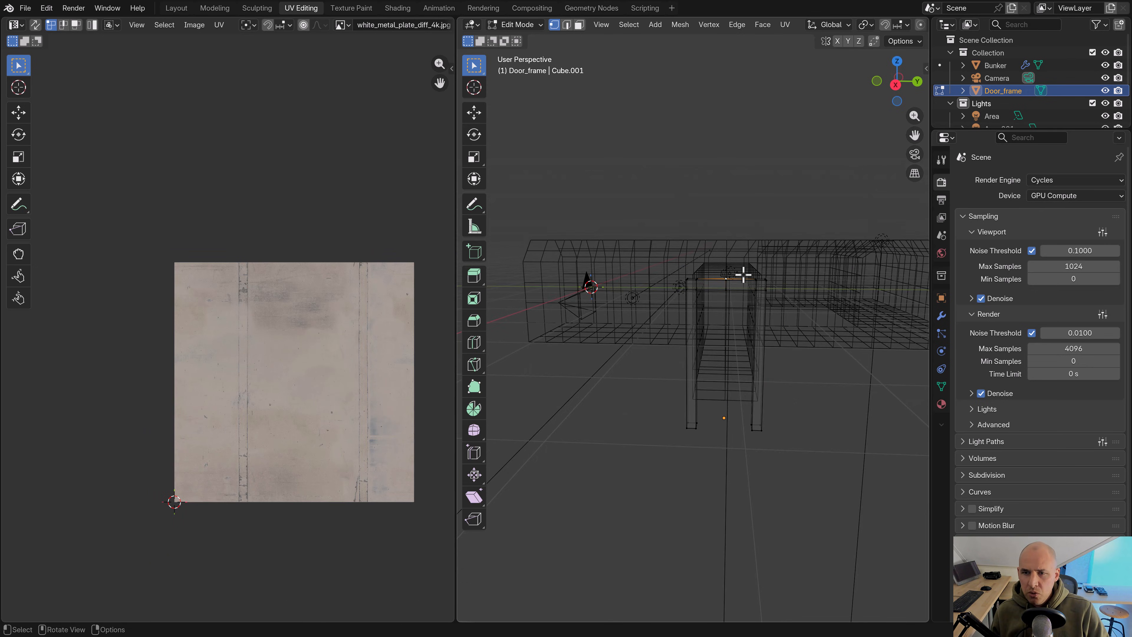
key("b")
left_click_drag(759, 296, 692, 267)
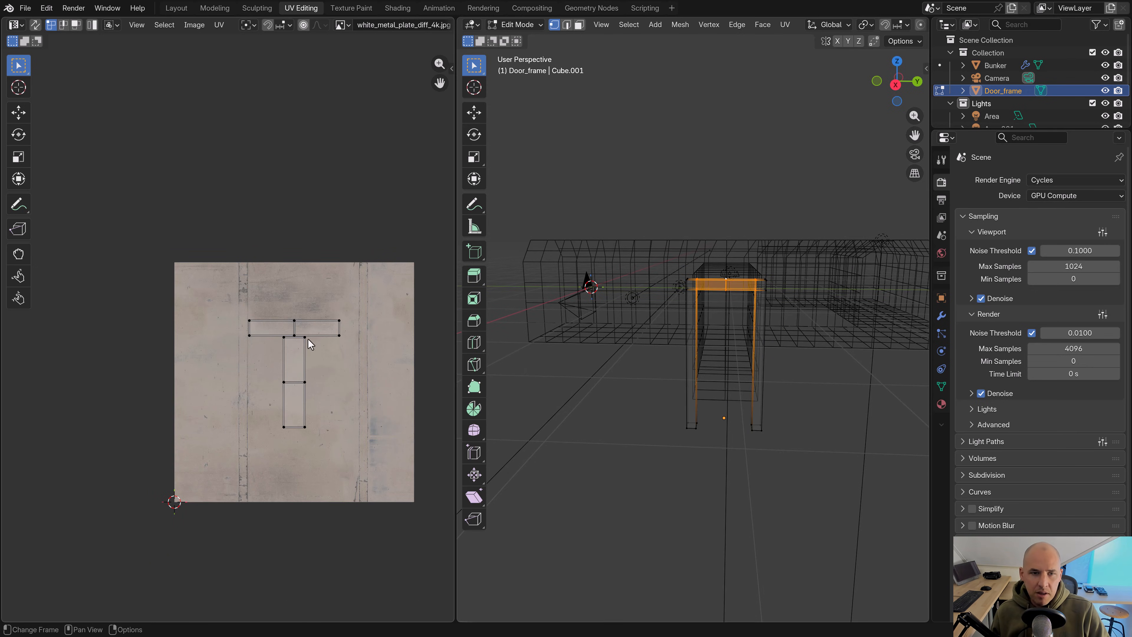
Rotate the top beam's horizontal UV island upright and move it onto the texture's left seam strip
left_click_drag(227, 297, 228, 296)
key("r")
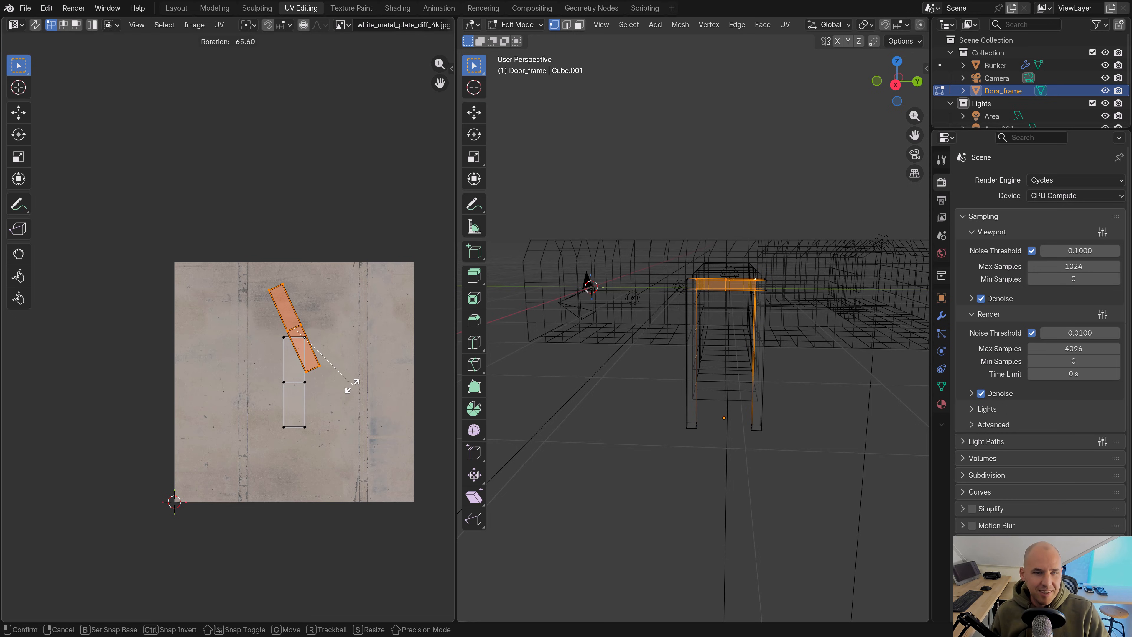
left_click(322, 403)
scroll(362, 324, "up", 3)
key("g")
left_click(255, 359)
scroll(374, 324, "up", 3)
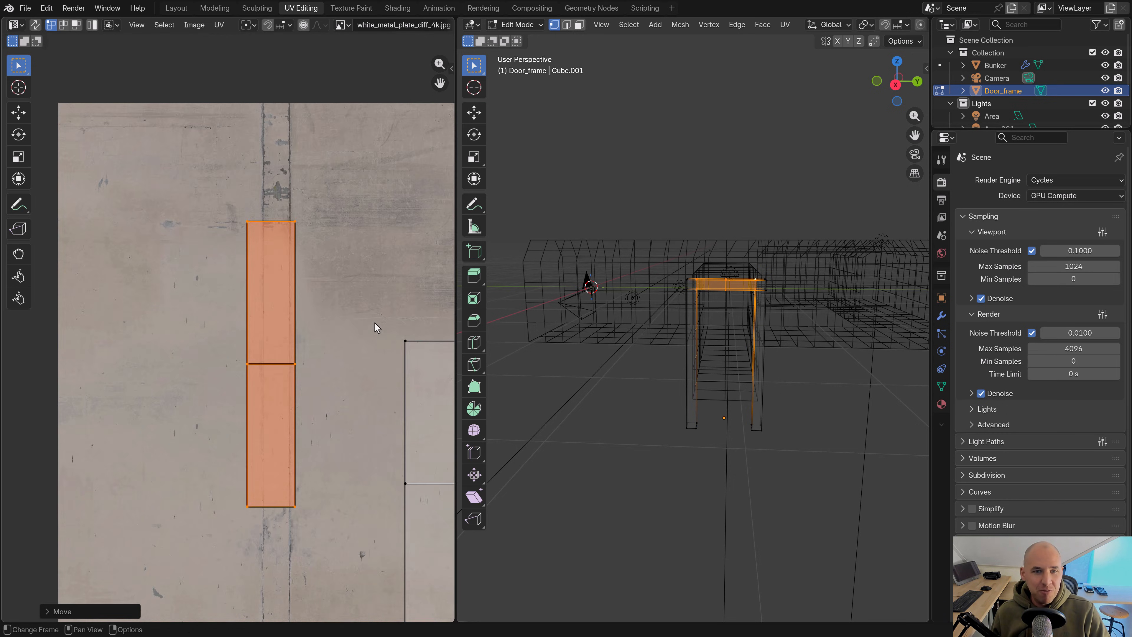
Scale and nudge the rotated beam island to fit the width of the left seam strip
key("s")
left_click(342, 348)
key("g")
left_click(351, 329)
key("s")
left_click(340, 345)
scroll(366, 370, "down", 4)
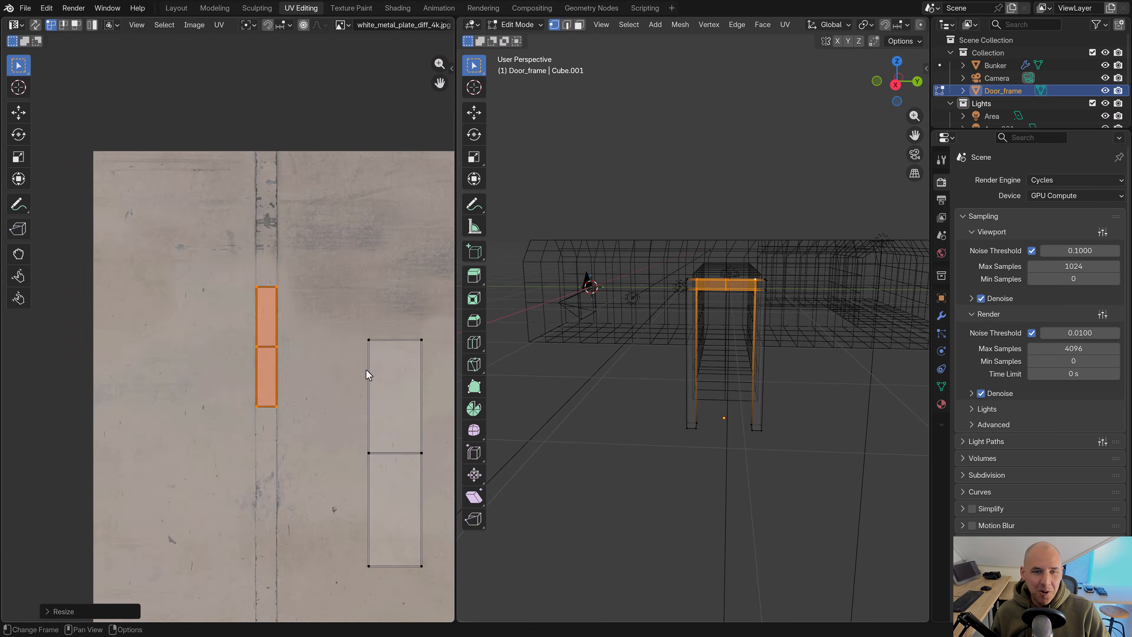
Select the top beam's other, vertical UV island, shrink it and move it onto the left seam strip
left_click(352, 410)
key("b")
left_click_drag(372, 518, 291, 303)
key("s")
left_click(358, 412)
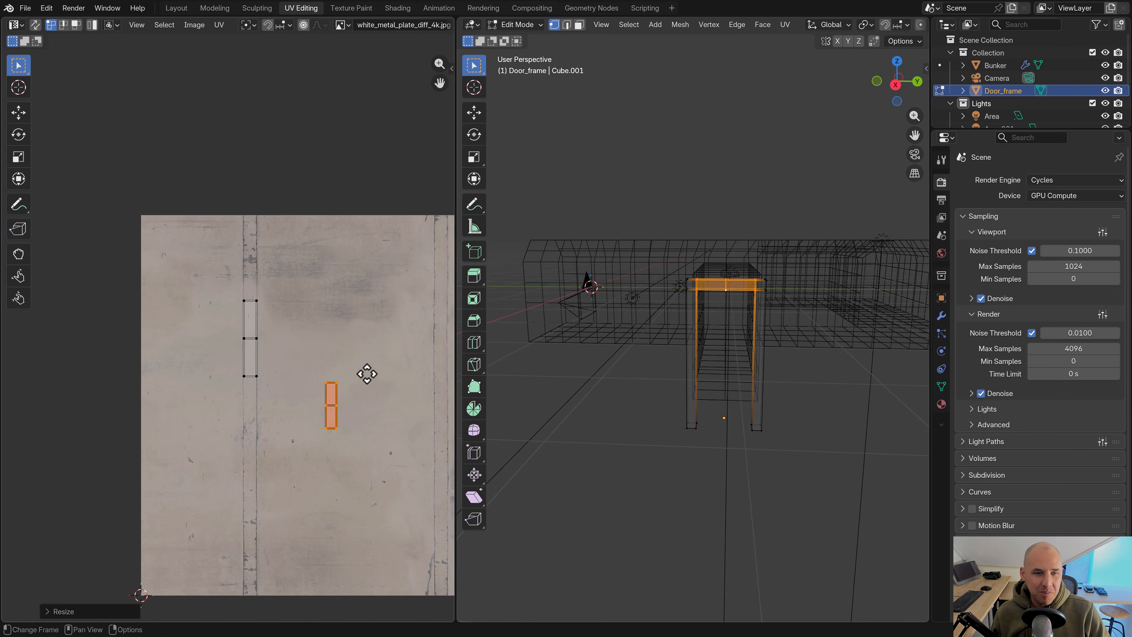
scroll(366, 374, "up", 3)
key("g")
left_click(191, 329)
Resize and reposition the second beam island so it fills the left seam strip's width
key("s")
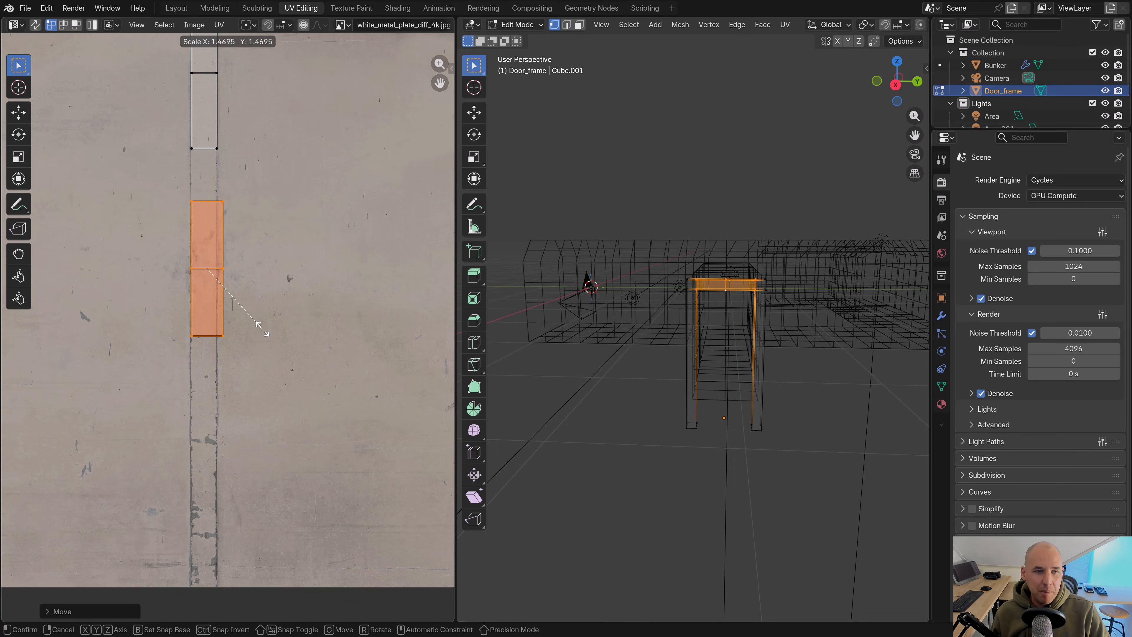
left_click(261, 328)
key("g")
left_click(260, 428)
key("s")
left_click(347, 375)
key("g")
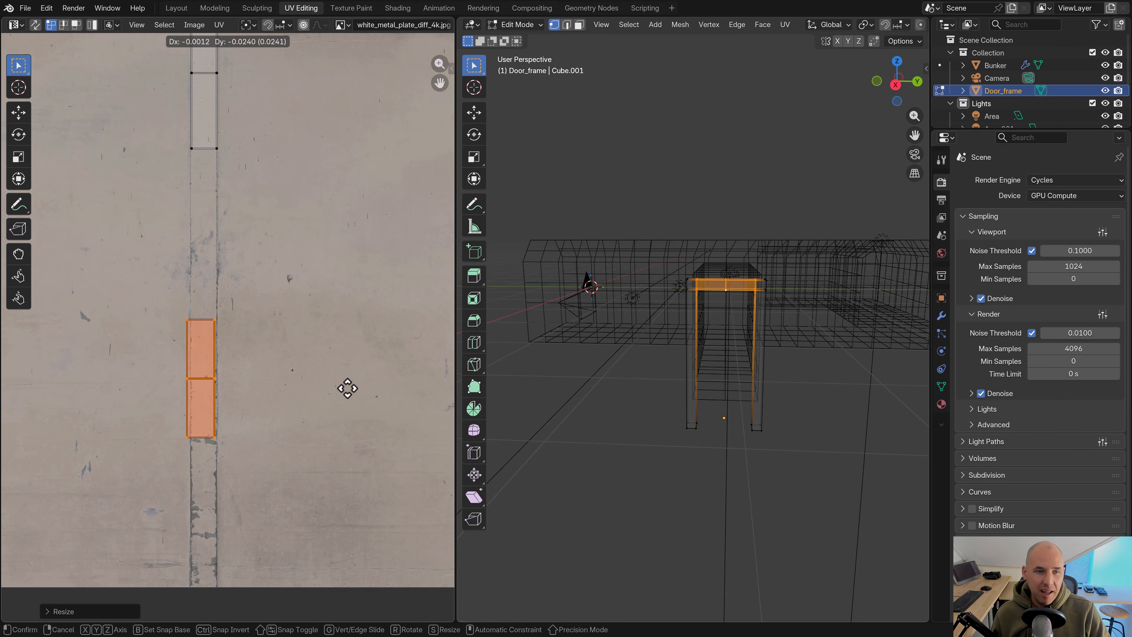
left_click(349, 389)
Examine the textured door frame from several angles in Object Mode with Material Preview shading
key("Tab")
middle_click_drag(689, 285, 712, 227)
key("z")
left_click(747, 279)
mouse_move(747, 271)
middle_mouse_down()
mouse_move(674, 251)
mouse_move(700, 270)
mouse_move(829, 285)
middle_mouse_up()
scroll(701, 270, "up", 6)
scroll(700, 269, "down", 6)
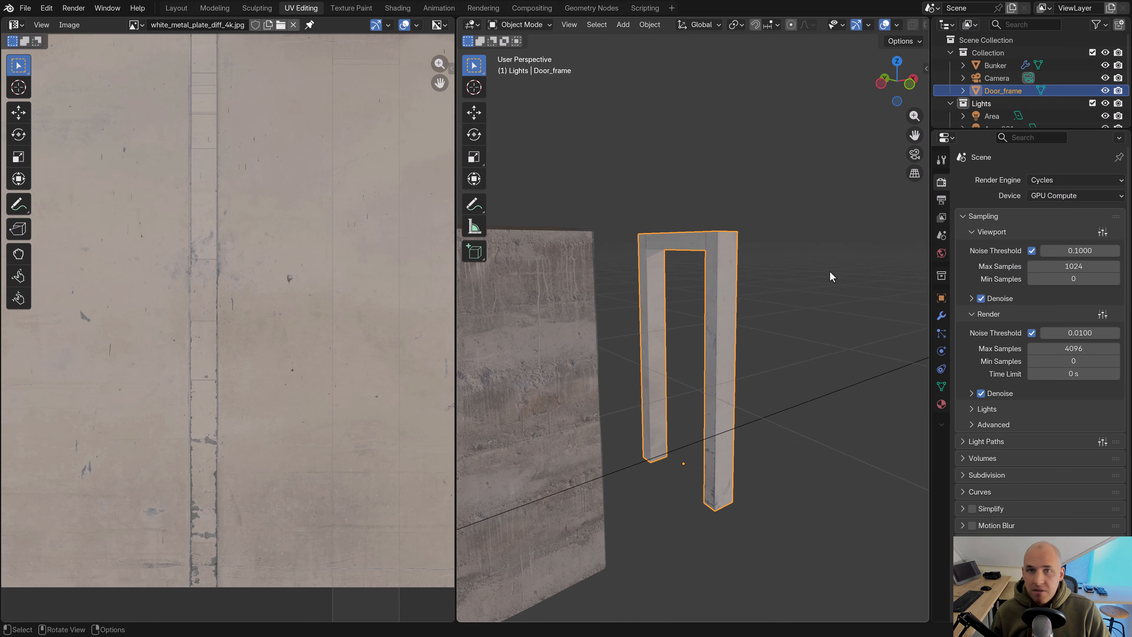
In top wireframe view, move the door frame about 3.46 m in negative X to the side passage's entrance
key("KP_7")
key("shift+z")
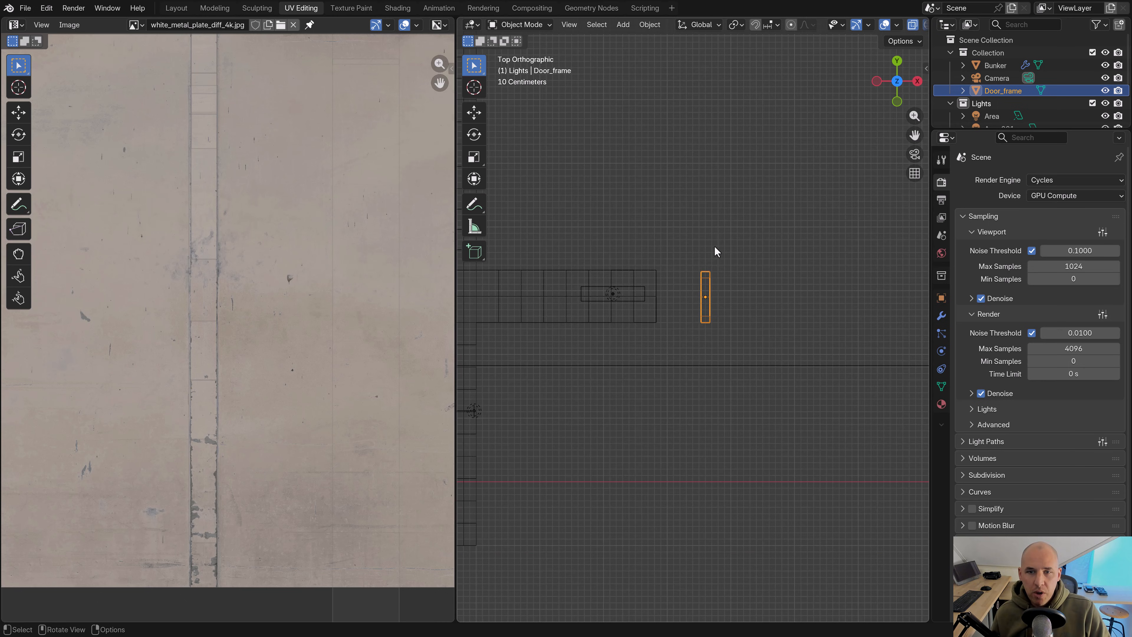
key("g")
key("x")
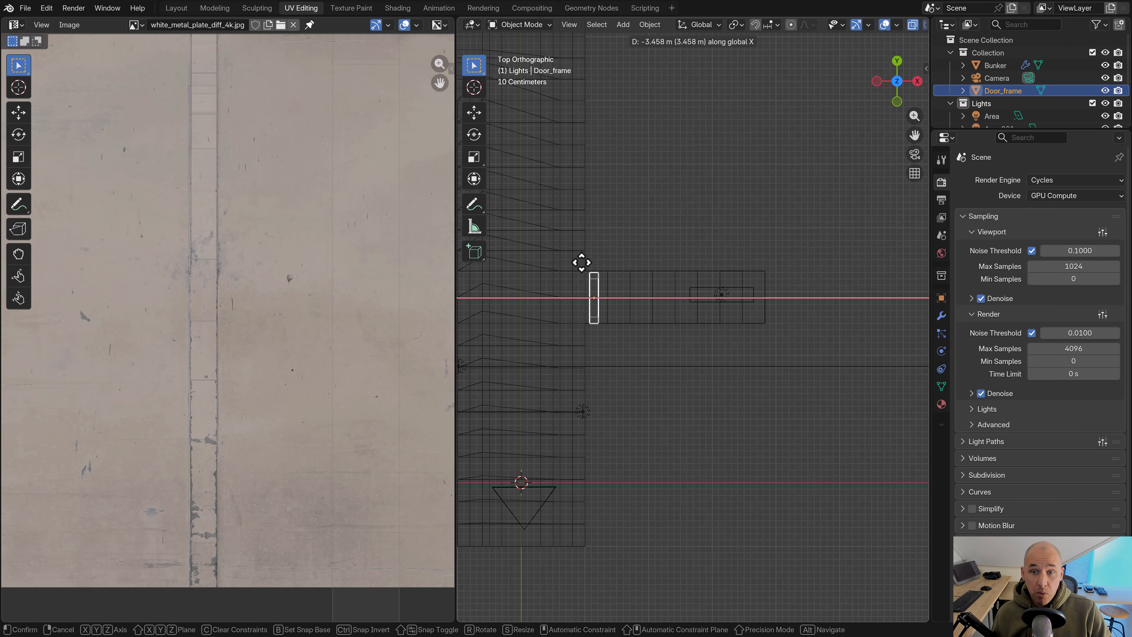
left_click(582, 262)
key("KP_Decimal")
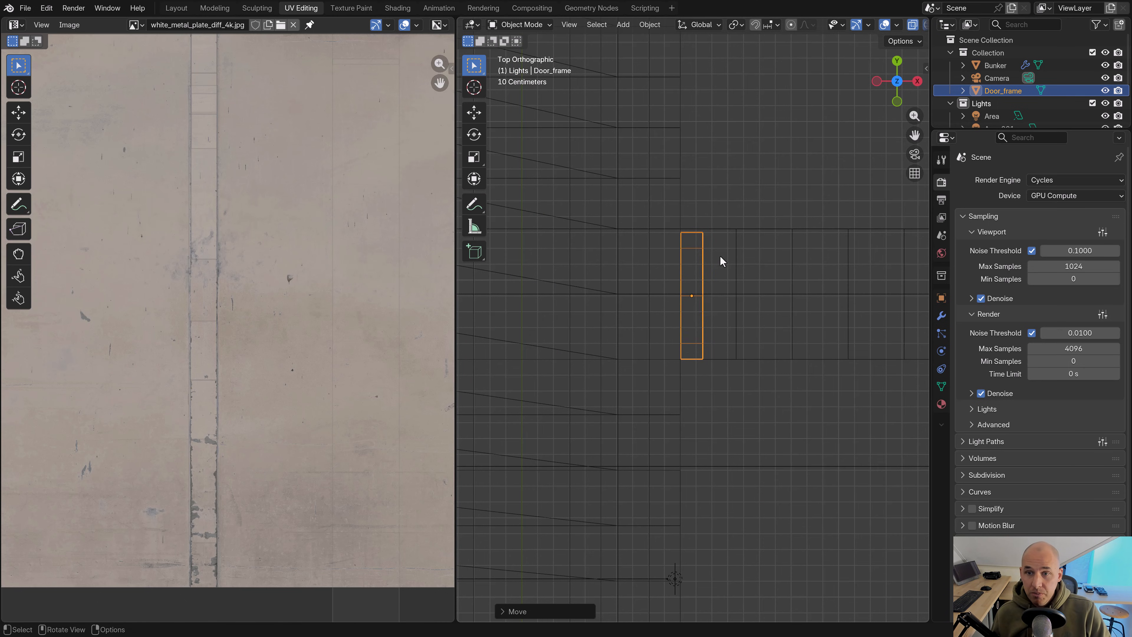
key("Tab")
left_click_drag(712, 253, 673, 221)
middle_click_drag(734, 229, 735, 267, "shift")
key("Tab")
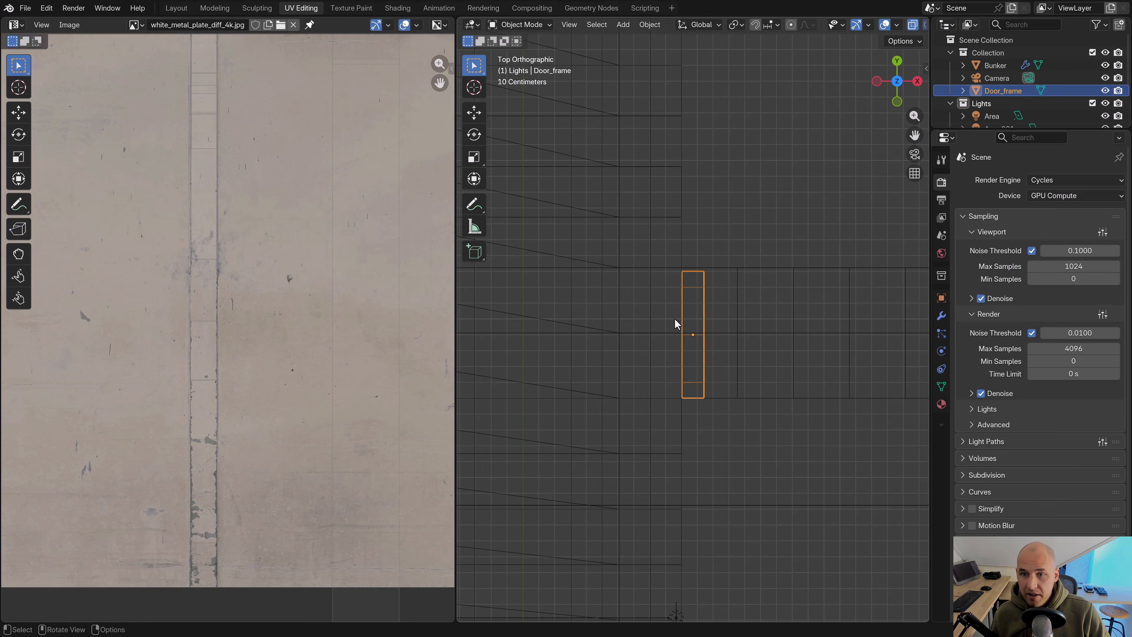
In Material Preview shading, fine-tune the door frame's position along X so it fits the passage opening at the corridor wall
mouse_move(673, 318)
middle_mouse_down()
mouse_move(774, 220)
mouse_move(788, 273)
mouse_move(766, 309)
mouse_move(805, 300)
mouse_move(740, 303)
middle_mouse_up()
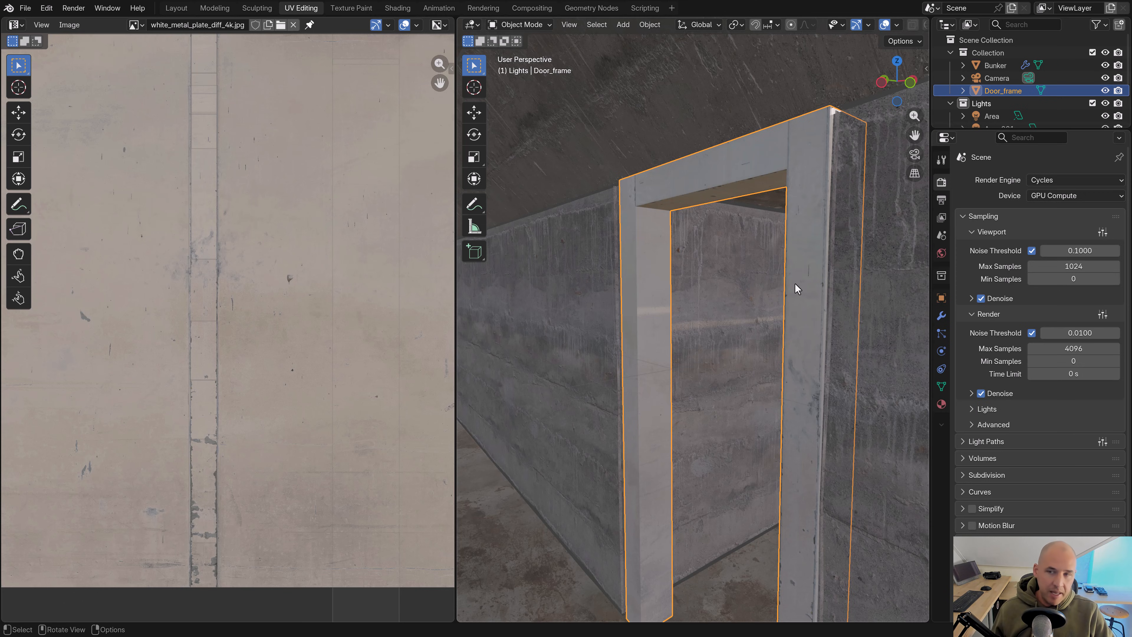
key("z")
left_click(832, 264)
key("z")
left_click(815, 334)
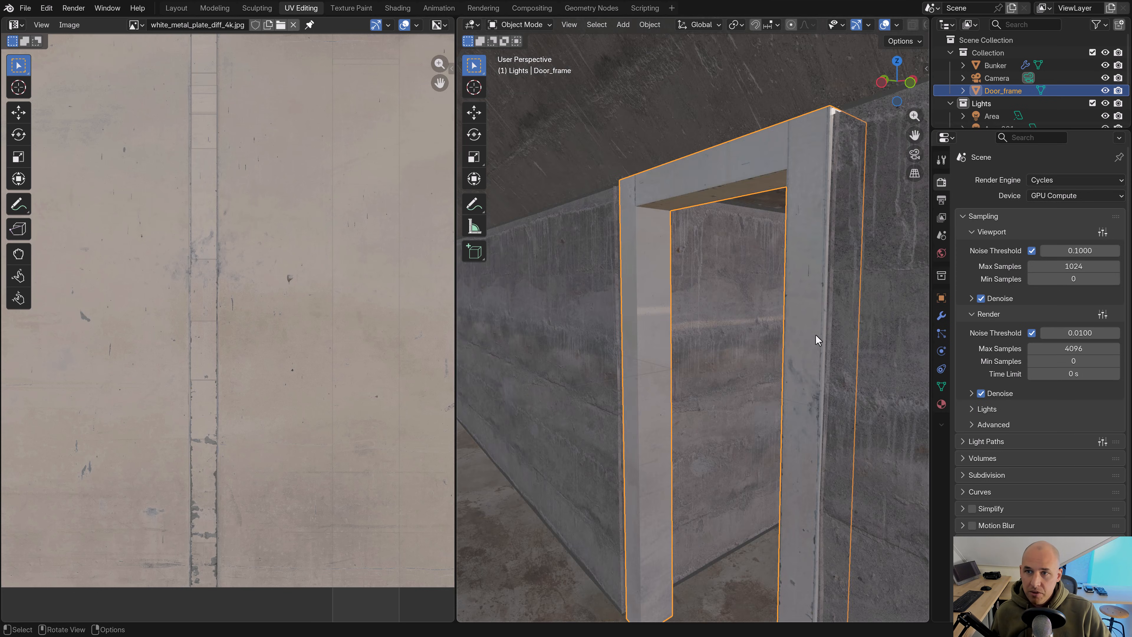
mouse_move(815, 334)
middle_mouse_down()
mouse_move(784, 329)
mouse_move(740, 232)
mouse_move(748, 251)
mouse_move(848, 245)
mouse_move(733, 221)
middle_mouse_up()
key("g")
key("x")
left_click(790, 332)
scroll(758, 224, "down", 2)
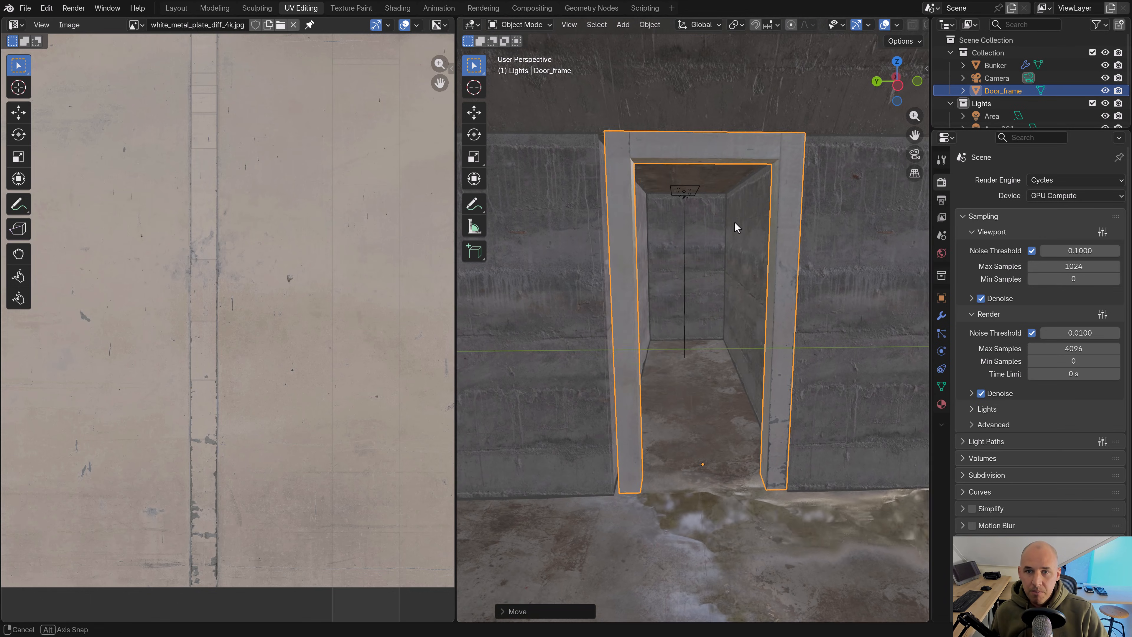
In Edit Mode, select the frame's left post as seen from the corridor and move it outward along Y by about 0.03 m
key("Tab")
key("shift+z")
left_click(672, 479)
mouse_move(672, 519)
left_mouse_down()
mouse_move(562, 230)
mouse_move(544, 118)
left_mouse_up()
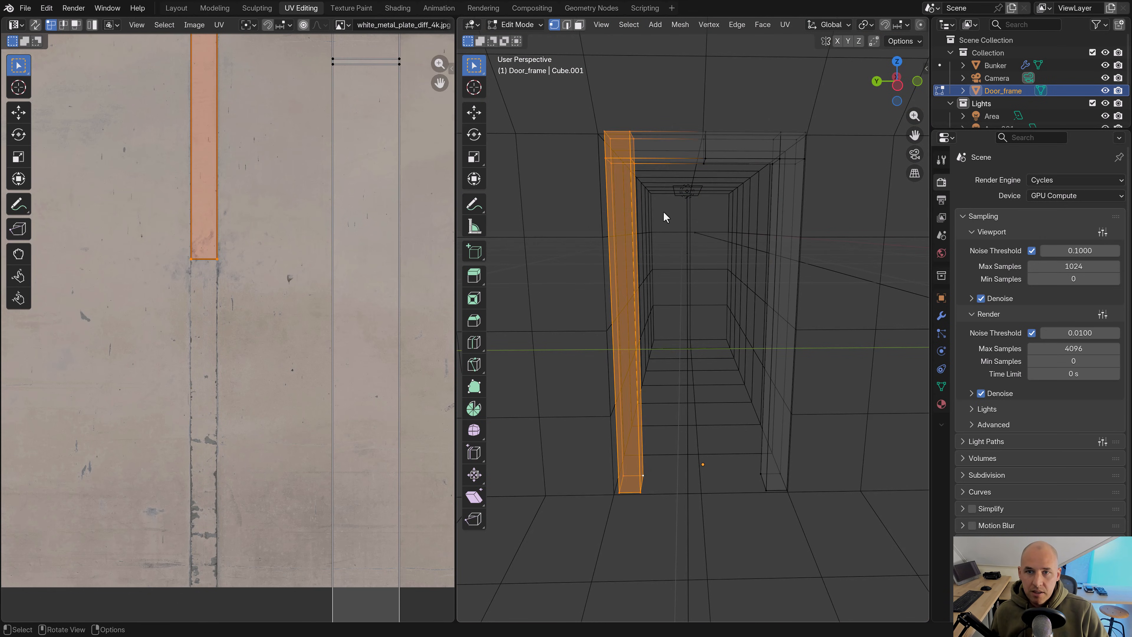
key("shift+z")
key("g")
right_click(745, 235)
key("z")
left_click(743, 319)
key("g")
key("x")
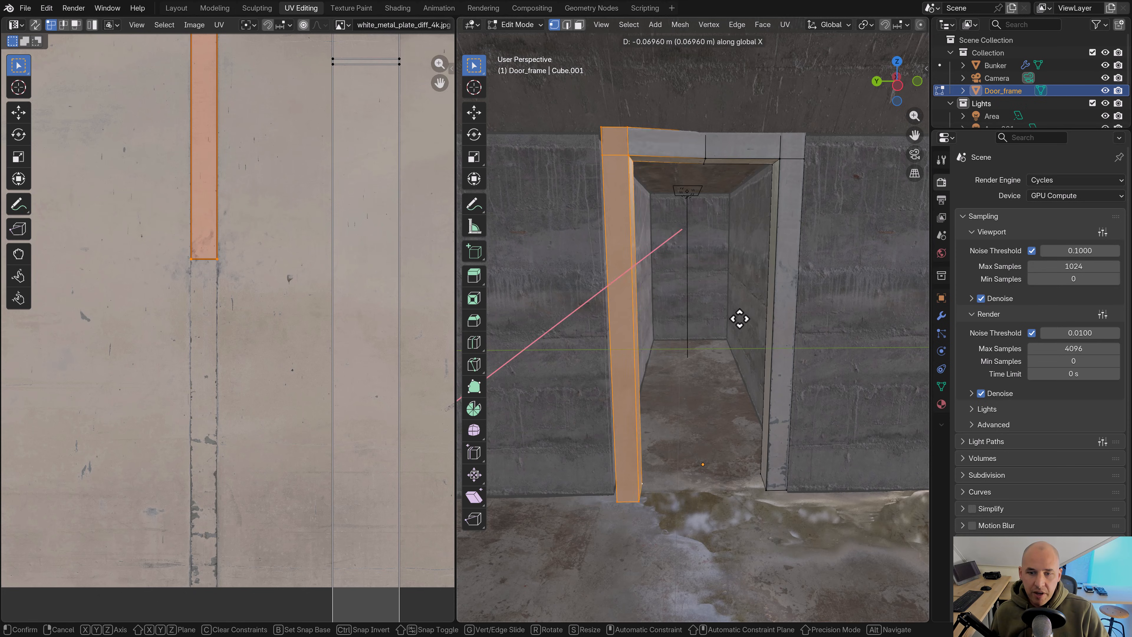
right_click(738, 318)
key("g")
key("y")
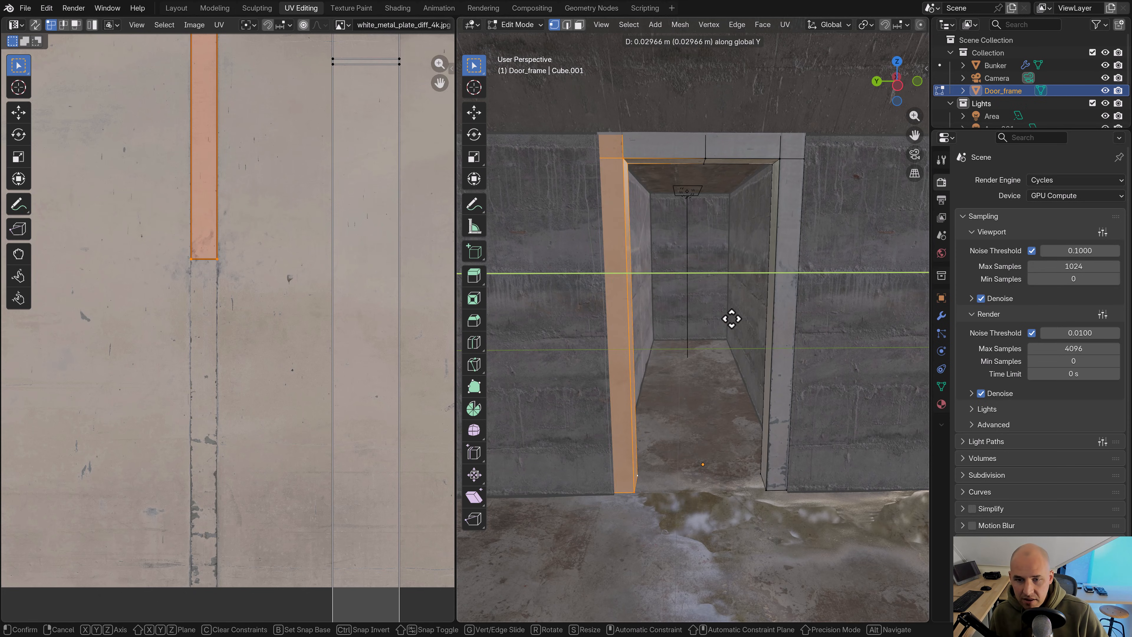
left_click(733, 319)
Select the door frame's top beam and raise it slightly along Z, checking the fit in Material Preview shading
key("z")
left_click(757, 233)
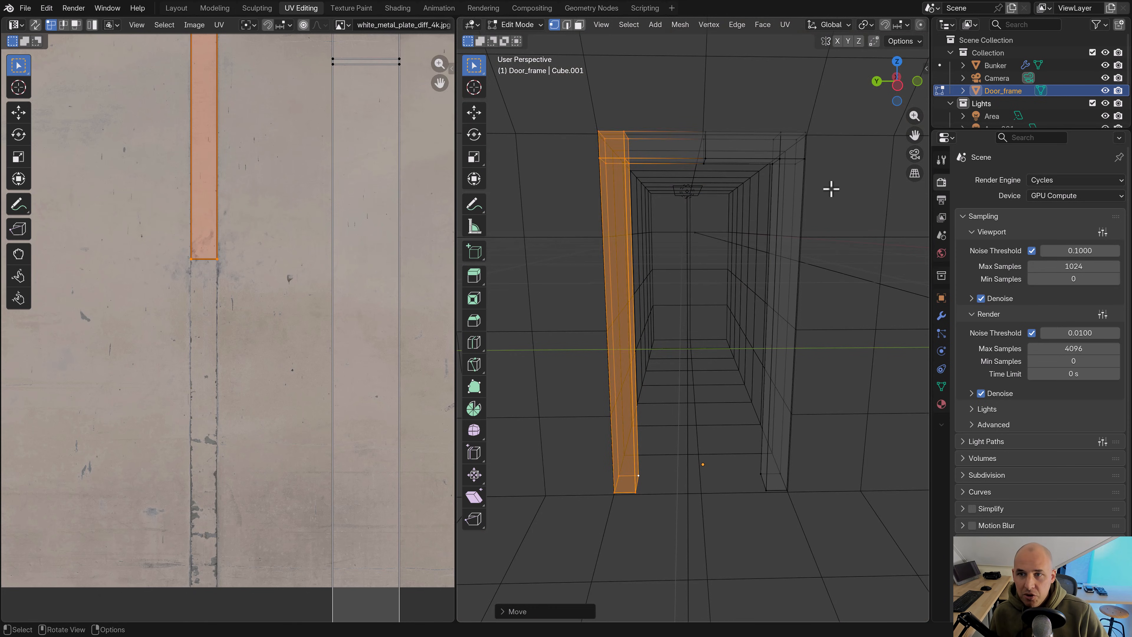
left_click(838, 189)
left_click_drag(841, 189, 530, 67)
key("shift+z")
key("g")
key("z")
right_click(859, 297)
key("z")
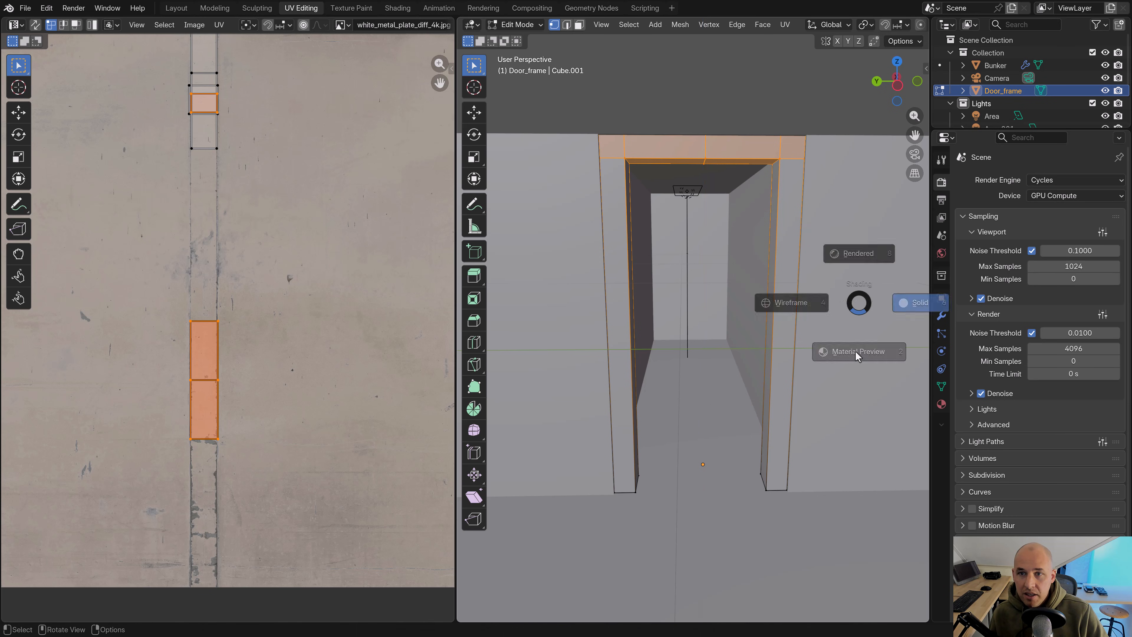
left_click(857, 357)
key("g")
key("z")
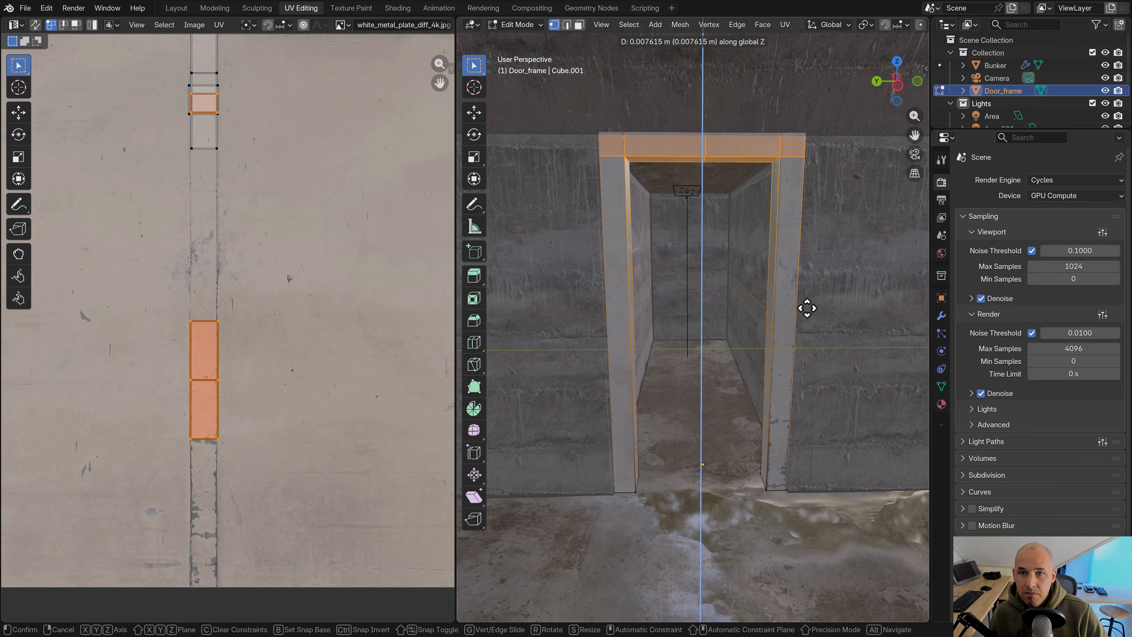
left_click(803, 313)
Select the door frame's right post as seen from the corridor and move it slightly outward along Y, checking in Material Preview shading
middle_click_drag(808, 339, 802, 349)
key("shift+z")
left_click_drag(828, 540, 730, 120)
key("z")
left_click(864, 220)
key("g")
right_click(866, 222)
key("z")
left_click(861, 276)
key("g")
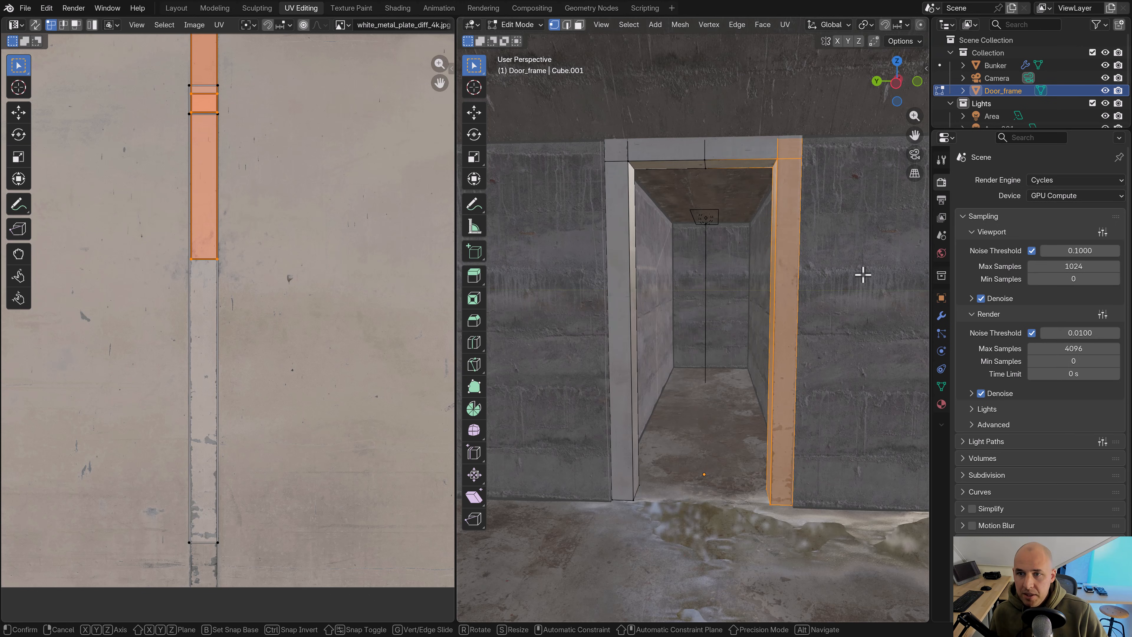
key("x")
right_click(859, 272)
key("g")
key("y")
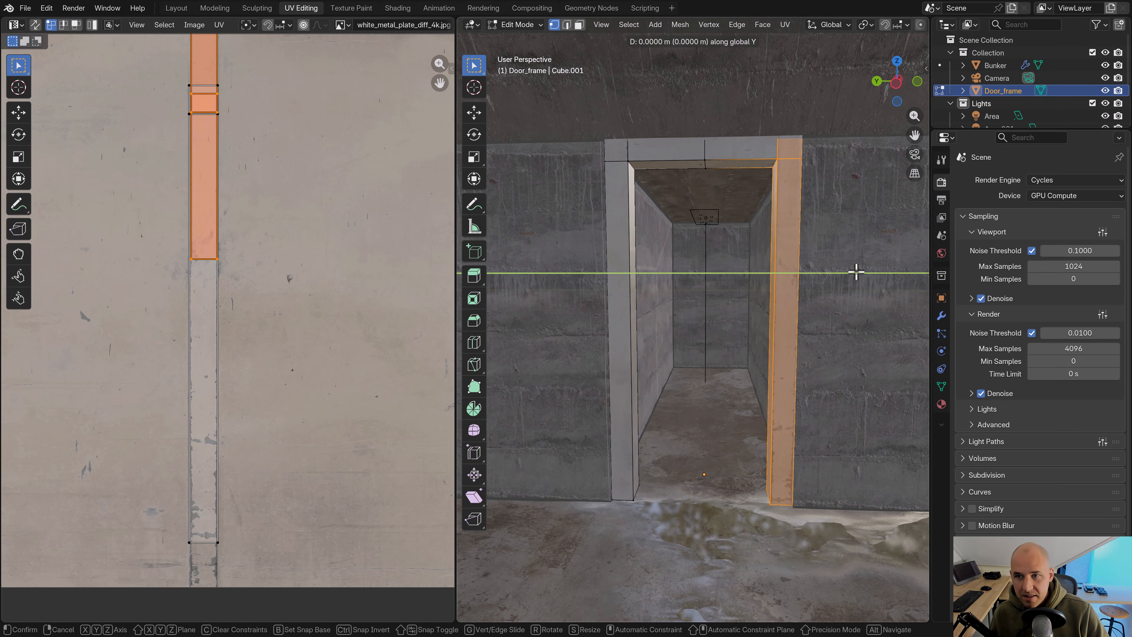
left_click(874, 273)
Leave Edit Mode and move the whole door frame about 0.02 m along X, checking how it sits in the wall
middle_click_drag(854, 256, 739, 273)
key("Tab")
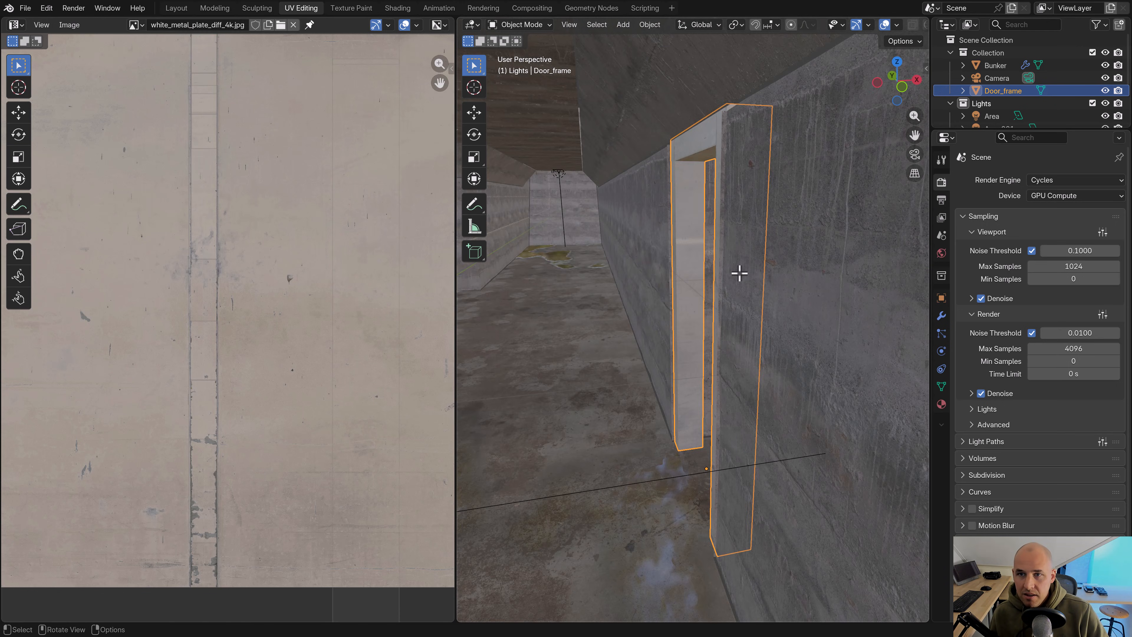
key("g")
key("x")
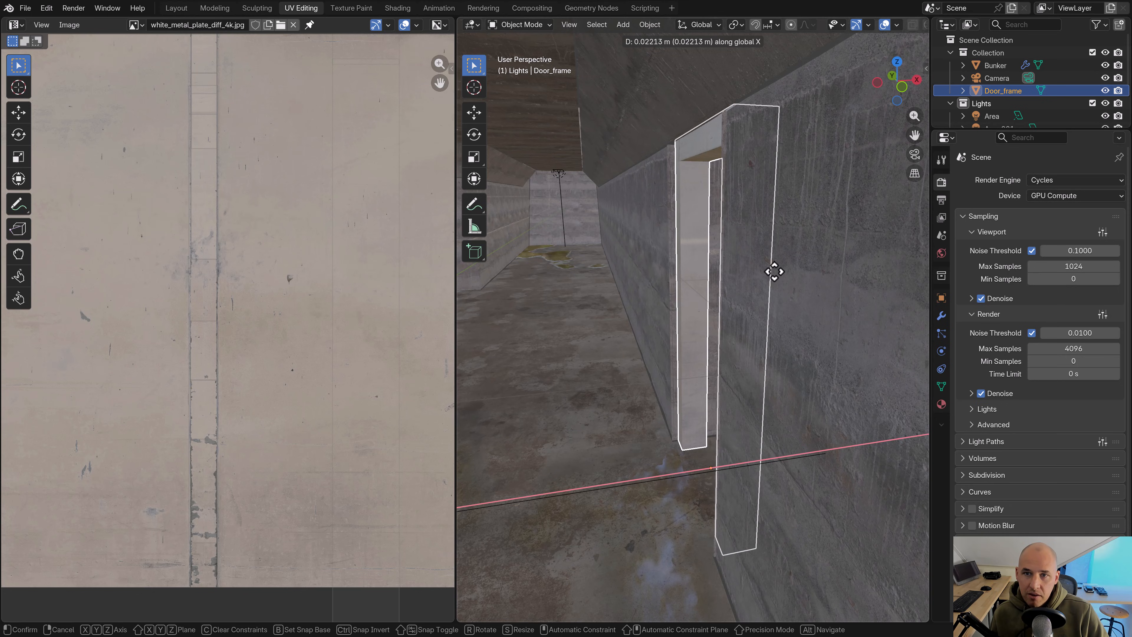
left_click(771, 272)
middle_click_drag(771, 271, 742, 136)
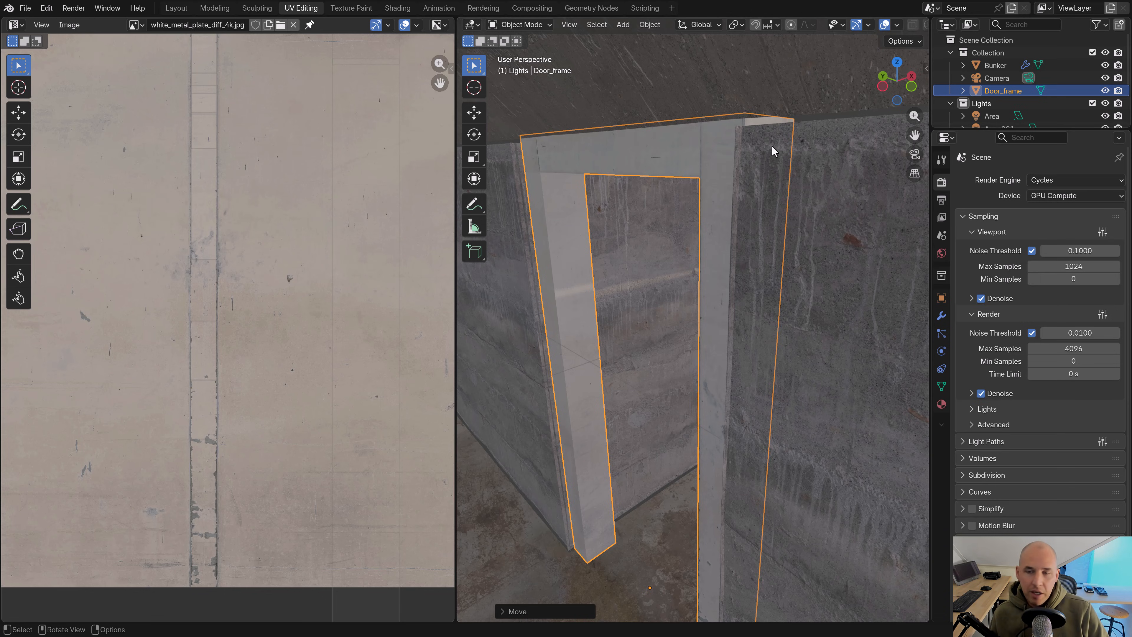
middle_click_drag(741, 174, 684, 194)
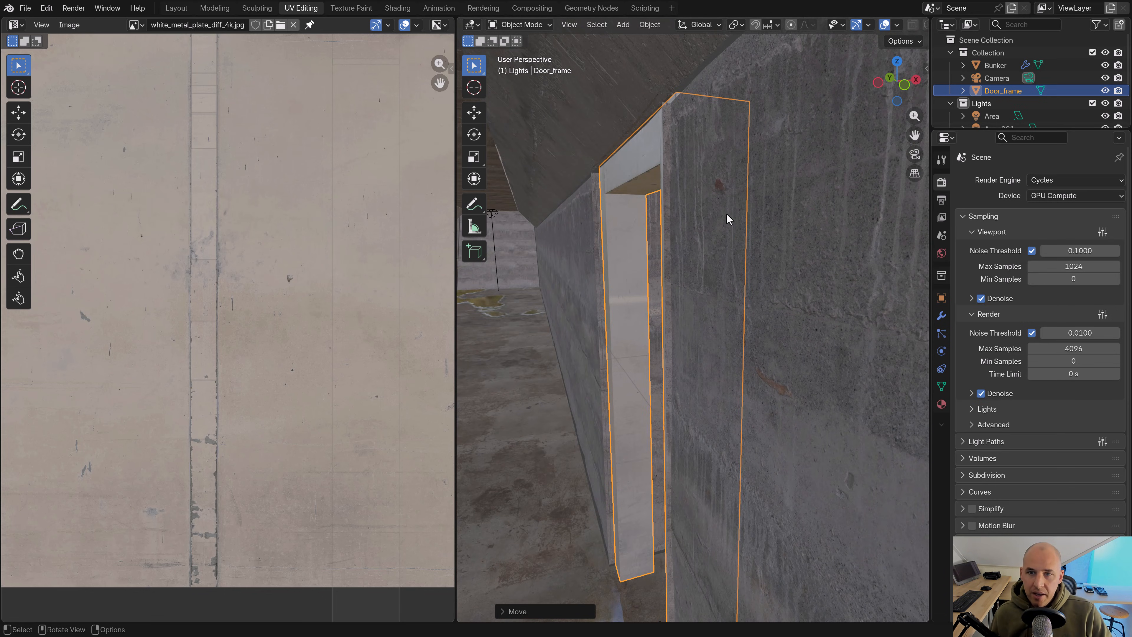
In right view, add a cube mesh for the door, place it over the frame's opening and scale it to nearly the opening's width
key("KP_3")
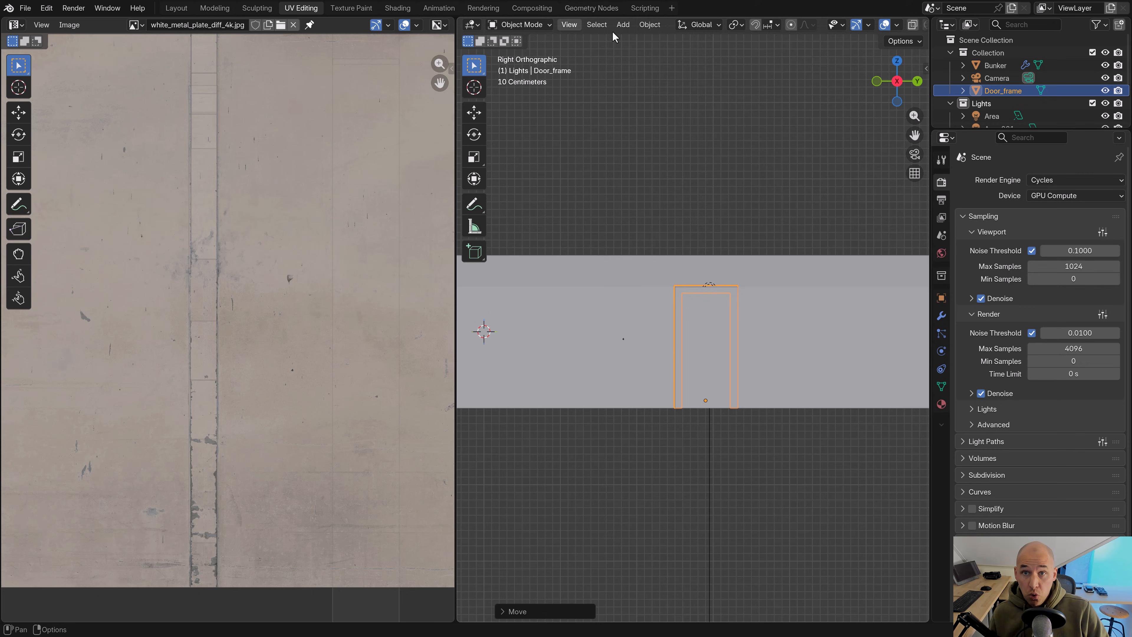
left_click(622, 24)
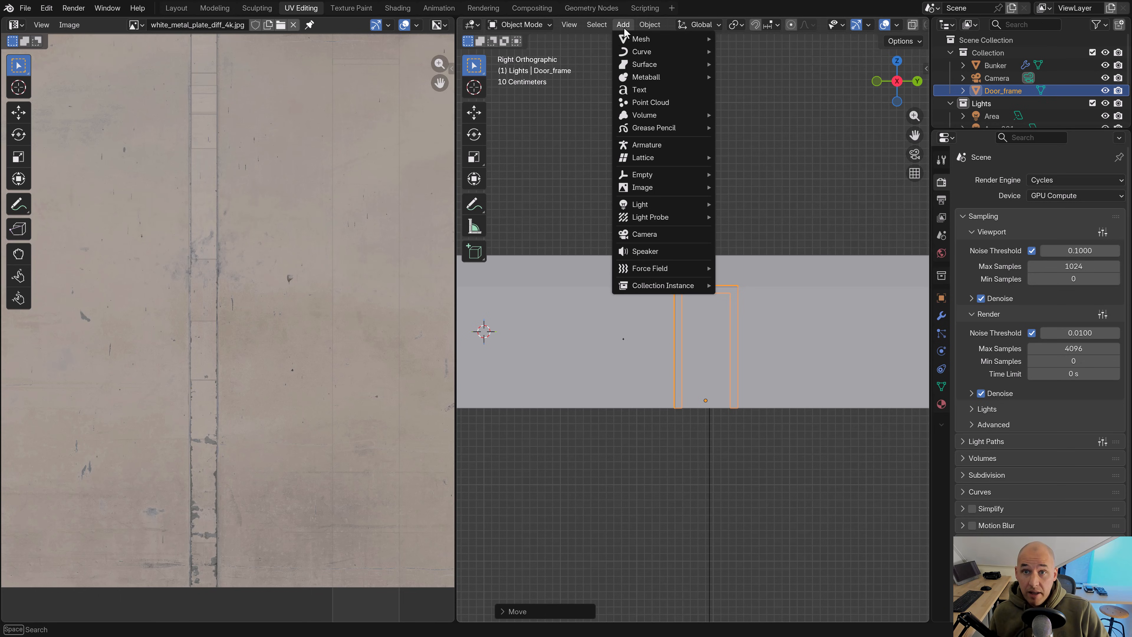
mouse_move(646, 39)
left_click(740, 54)
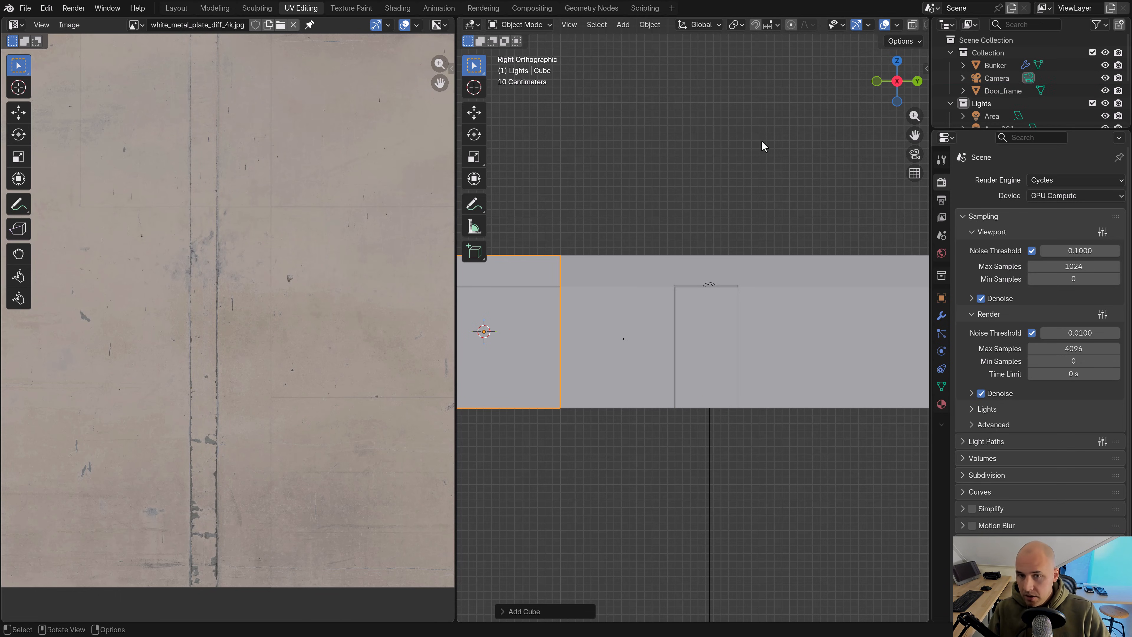
key("g")
left_click(893, 265)
middle_click_drag(833, 364, 787, 242, "shift")
scroll(787, 242, "up", 2)
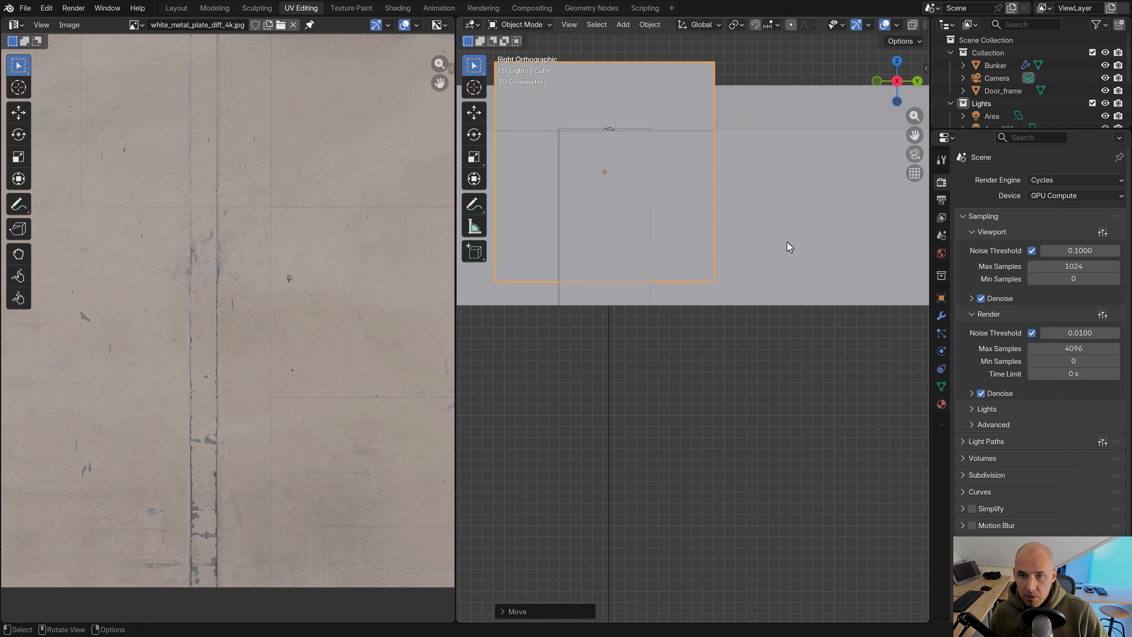
scroll(824, 237, "up", 1)
key("s")
left_click(654, 181)
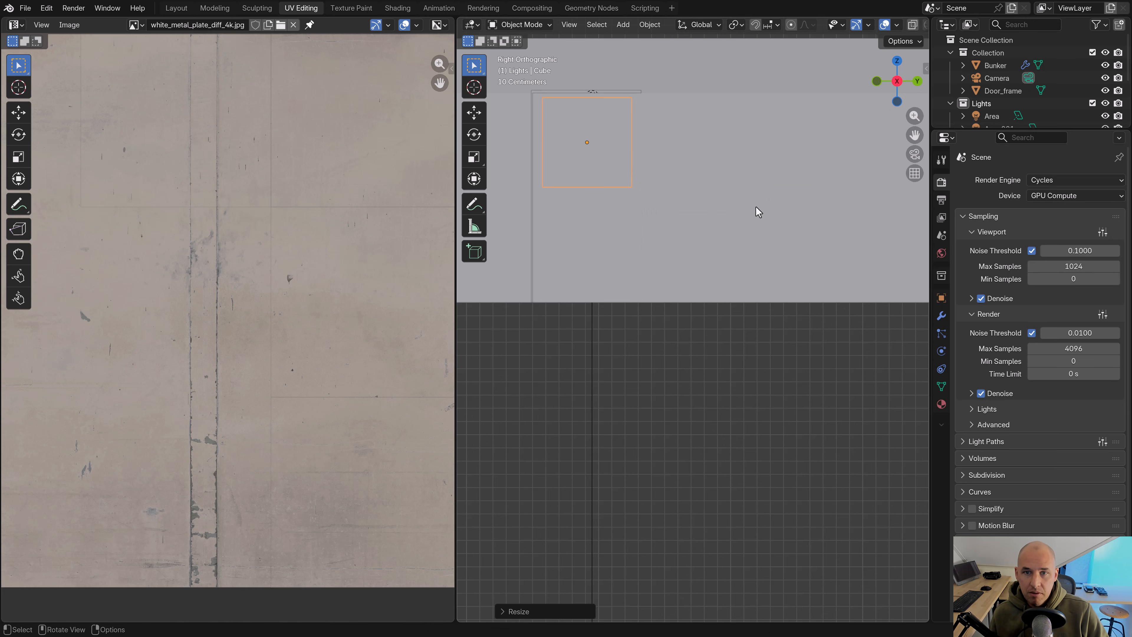
In right view with Material Preview shading, position the cube inside the frame and stretch it along Z to the door's height
key("z")
left_click(722, 253)
middle_click_drag(706, 169, 754, 266, "shift")
key("g")
left_click(753, 235)
key("s")
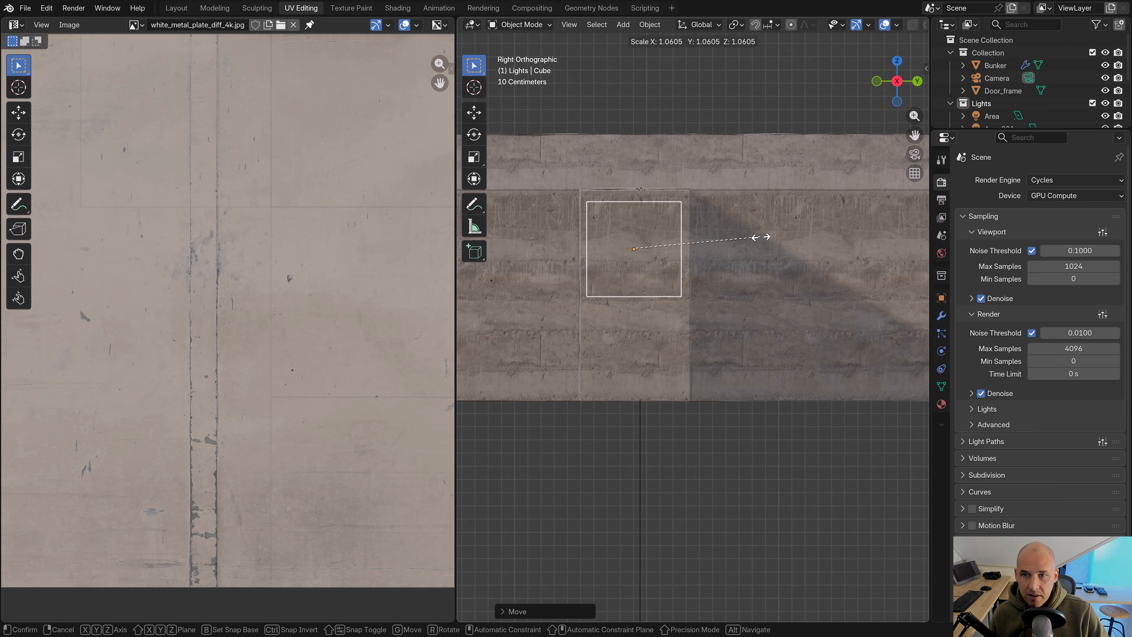
key("z")
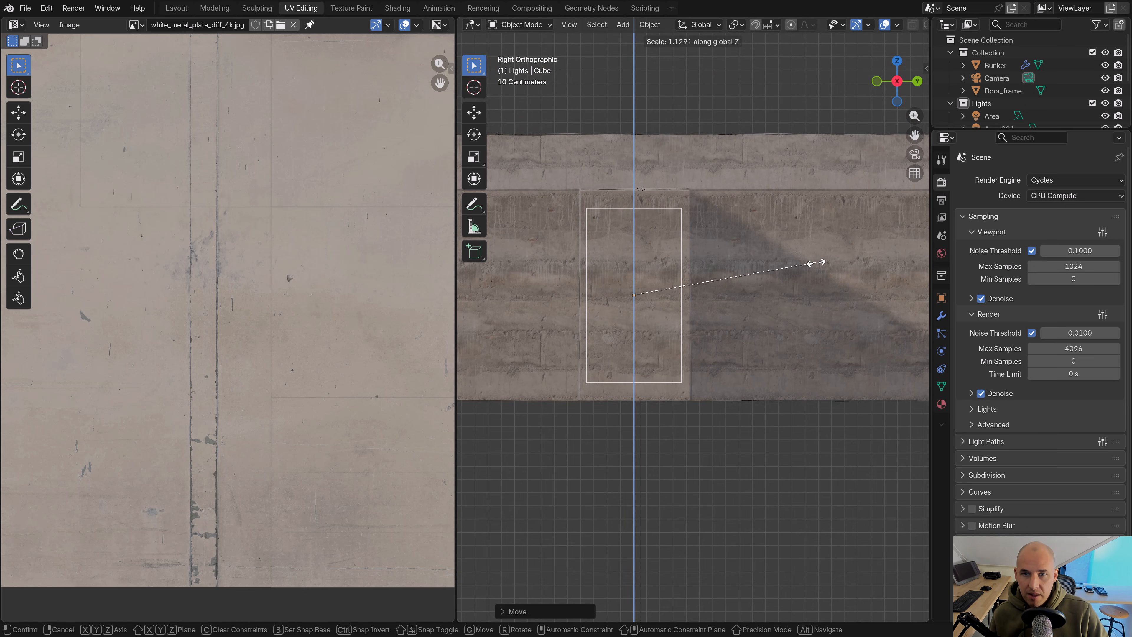
left_click(848, 268)
key("g")
key("z")
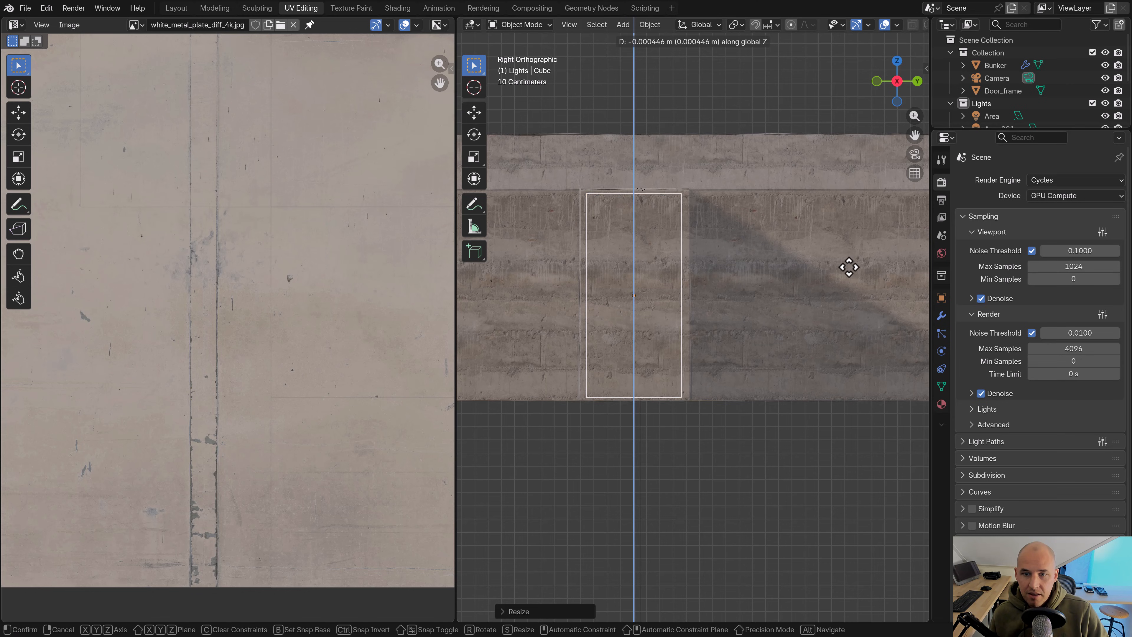
left_click(849, 267)
Flatten the cube along X to about 0.04 of its thickness and move it about 1.11 m along X into the door frame
middle_click_drag(849, 285, 748, 253)
key("s")
key("x")
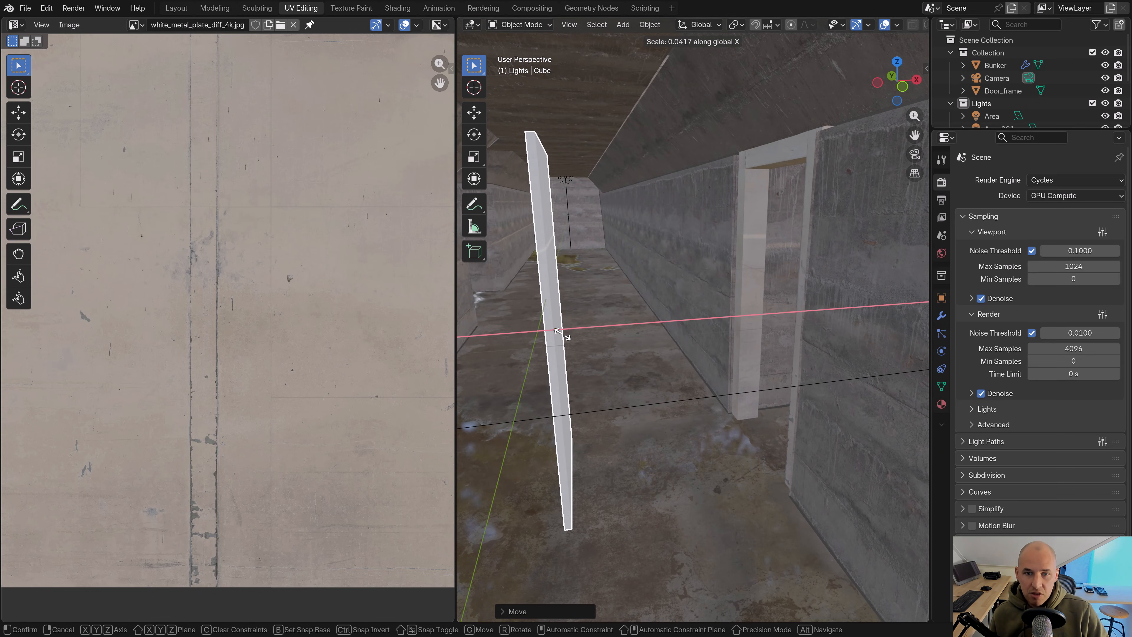
left_click(558, 332)
key("g")
key("x")
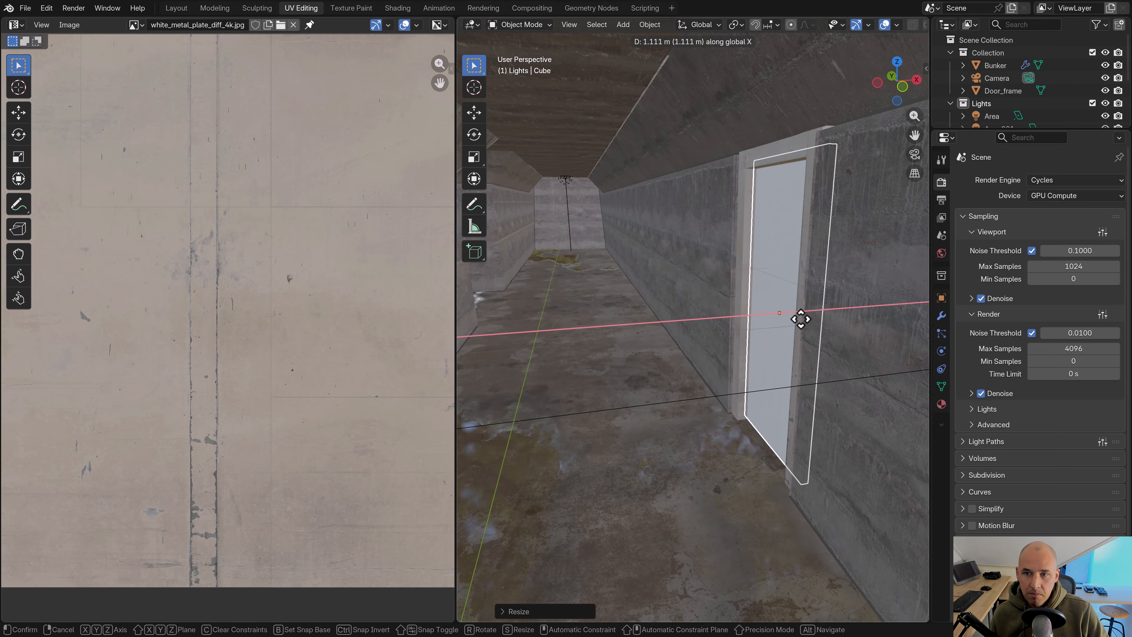
left_click(801, 319)
View the door panel from the corridor and lower it slightly along Z within the frame
middle_click_drag(799, 319, 735, 253)
scroll(614, 298, "up", 3)
scroll(651, 254, "down", 1)
key("s")
key("z")
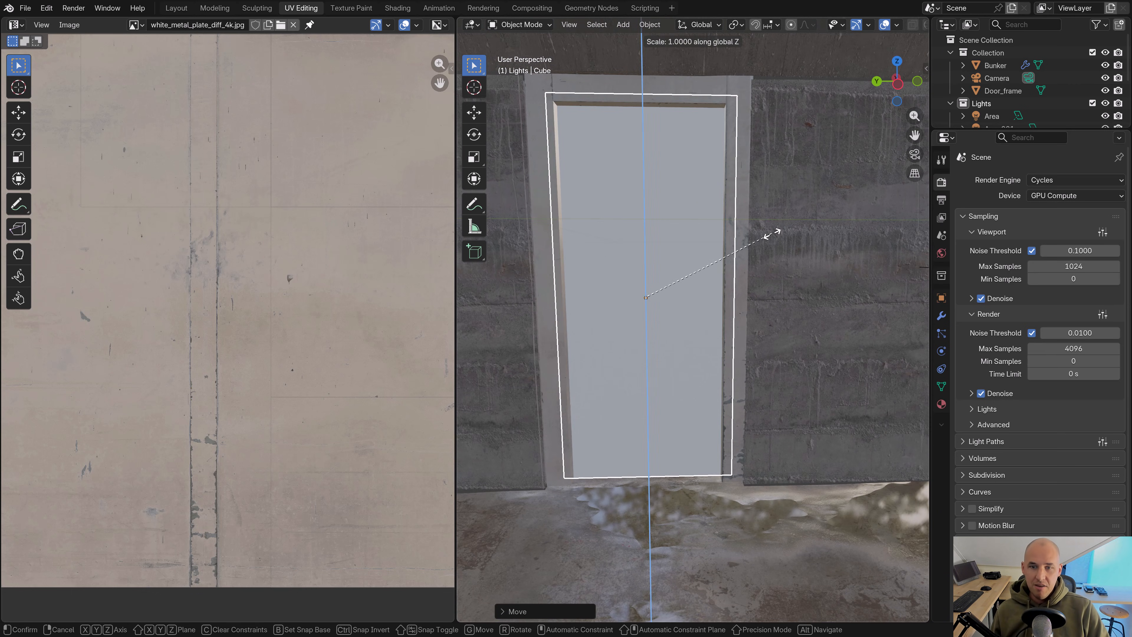
left_click(768, 235)
key("g")
key("z")
left_click(813, 273)
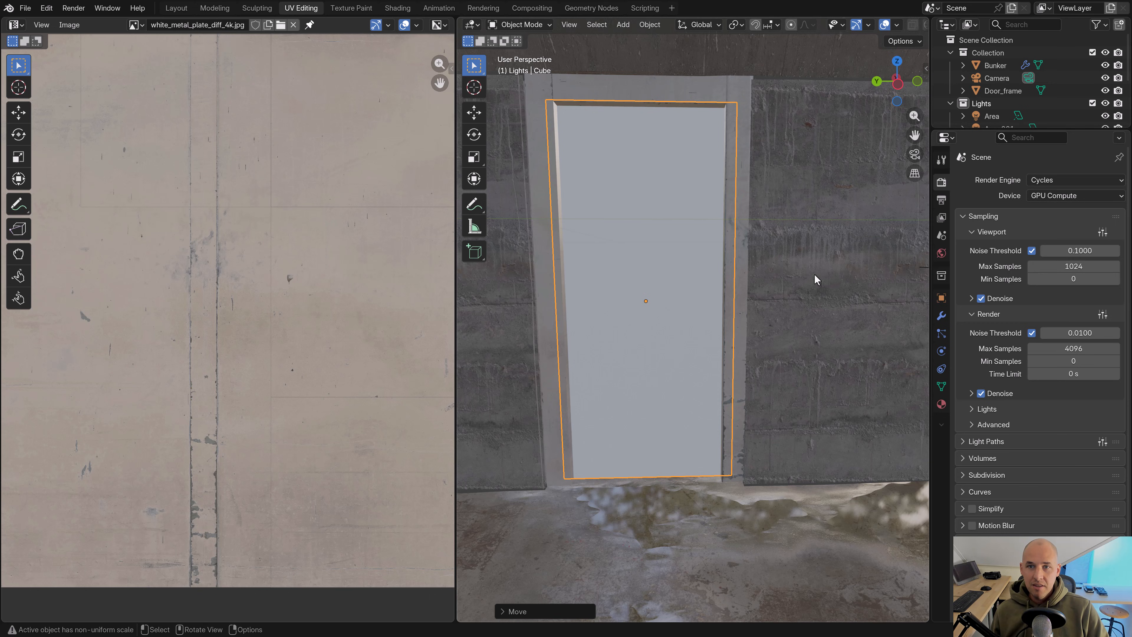
Resize the door panel to the opening's width and height, align it along Z, and apply its object transform
key("s")
key("z")
left_click(798, 272)
key("s")
key("z")
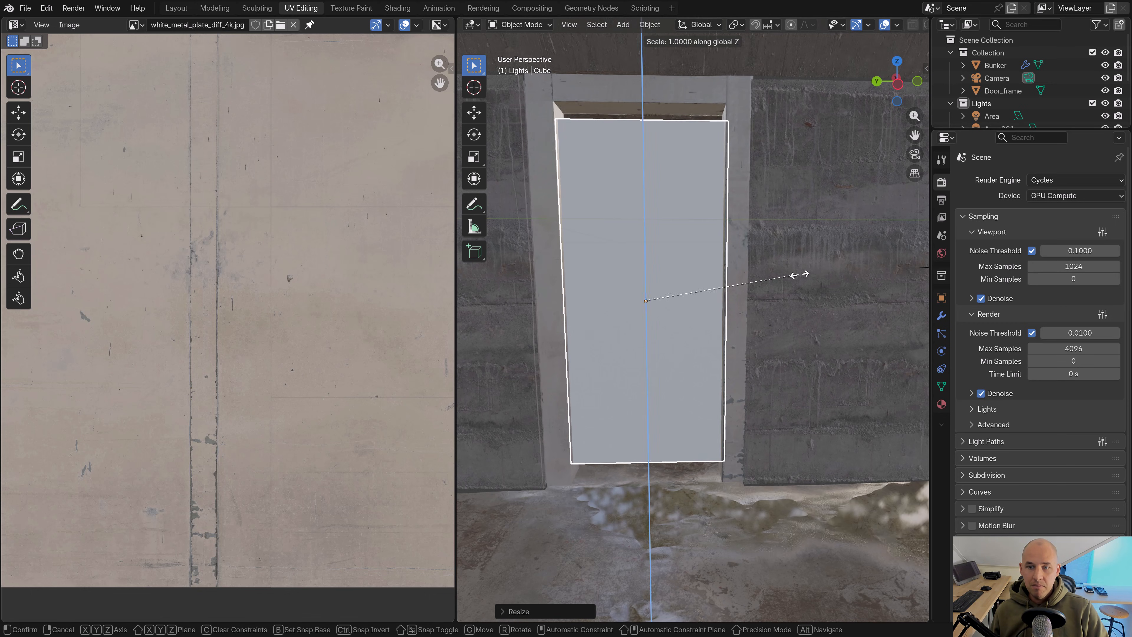
left_click(810, 274)
key("g")
key("z")
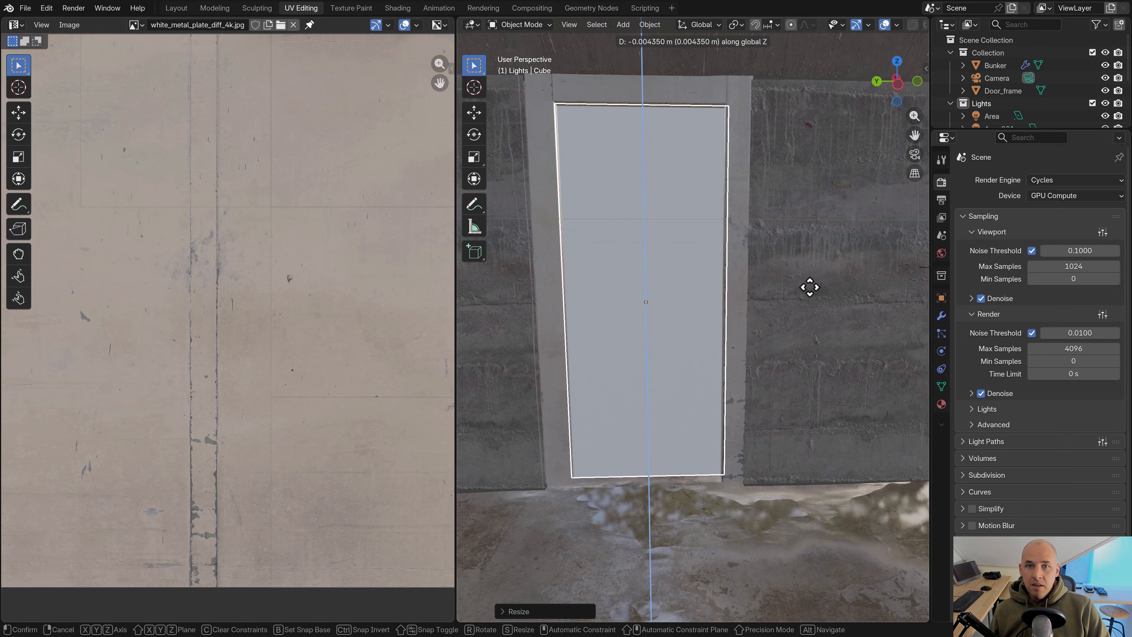
left_click(810, 287)
key("ctrl+a")
left_click(808, 289)
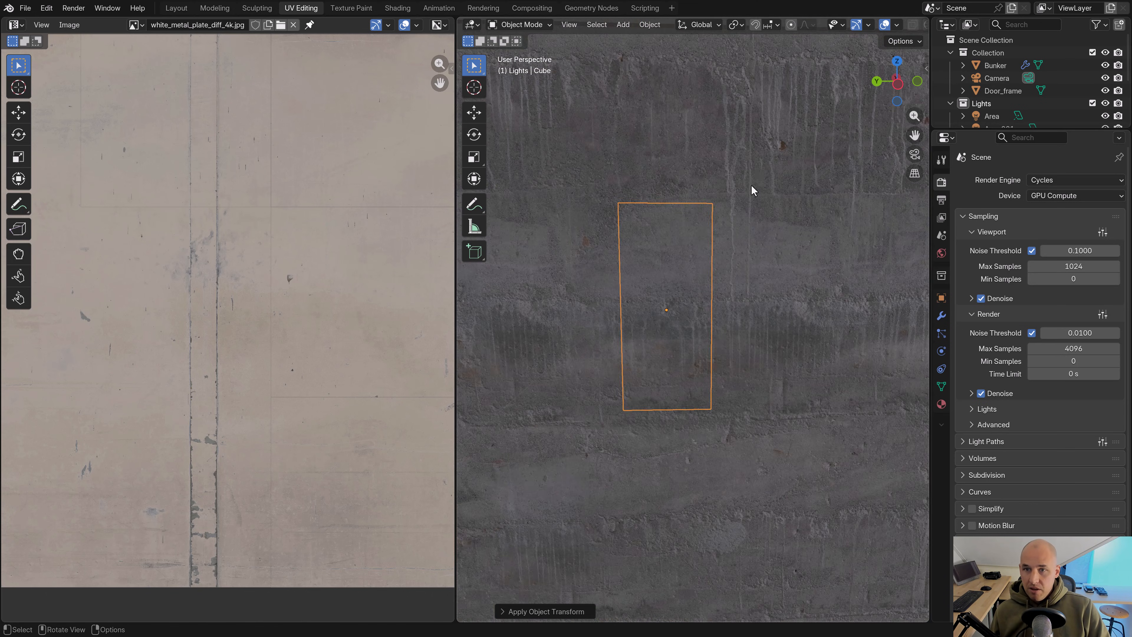
Assign the door_frame material to the door panel and make it a separate single-user copy
middle_click_drag(751, 191, 767, 211)
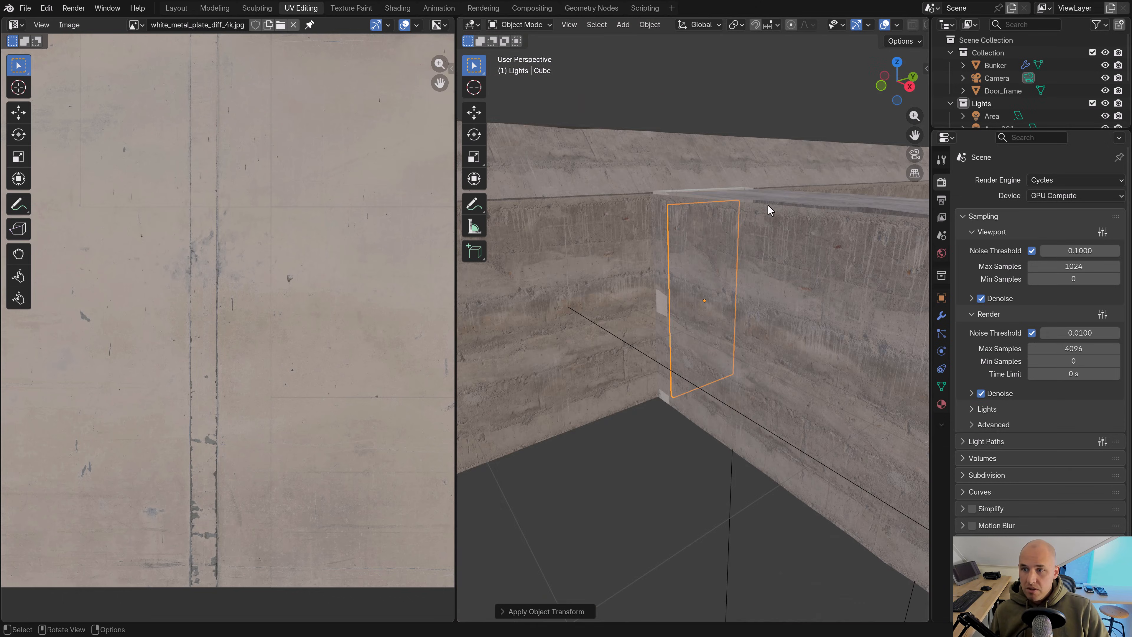
left_click(941, 404)
left_click(966, 233)
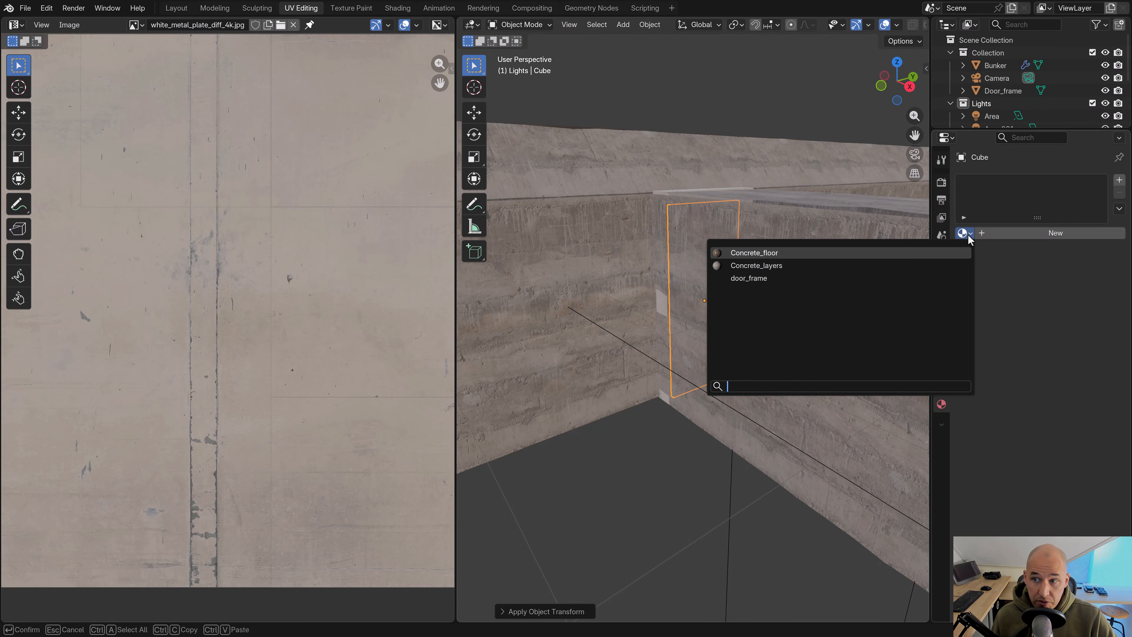
left_click(828, 278)
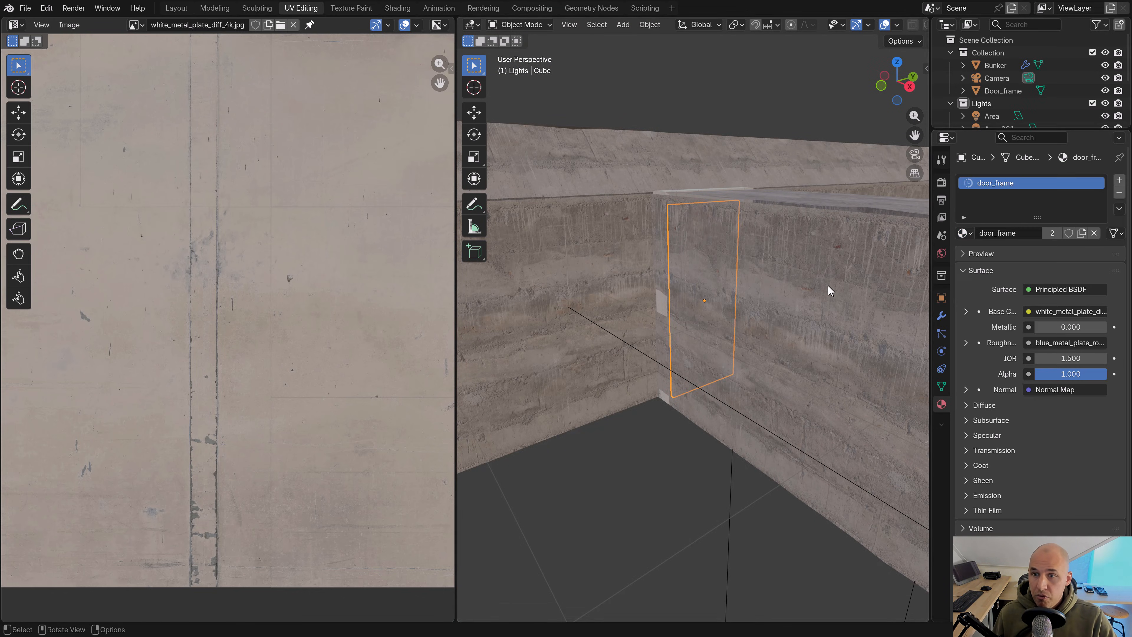
left_click(1061, 233)
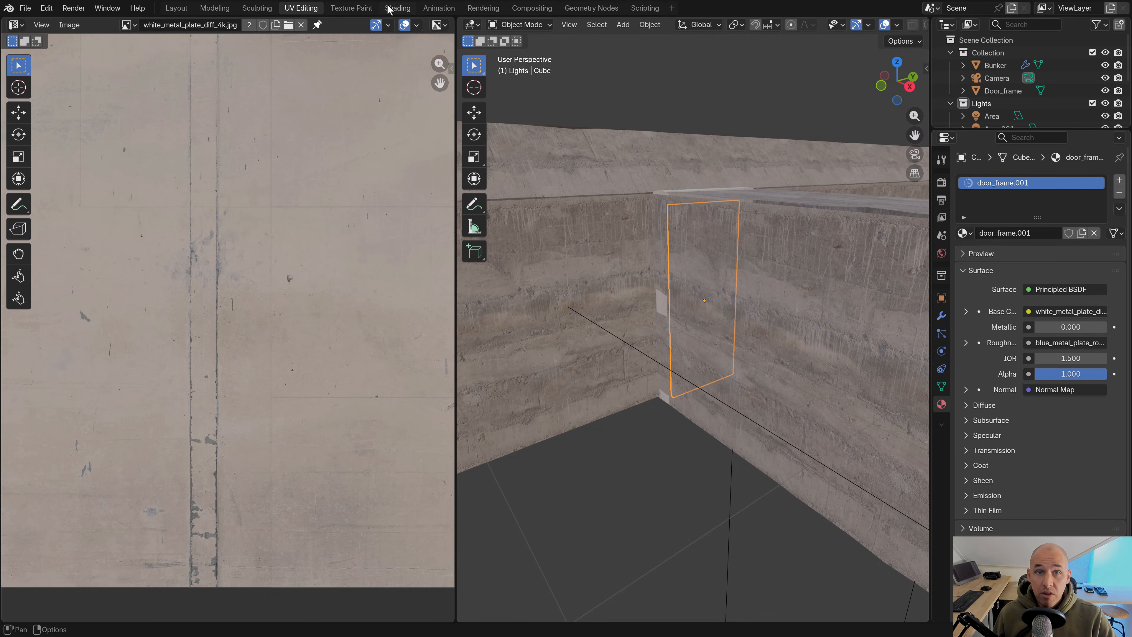
In the Shading workspace, replace the copied material's base color image with blue_metal_plate_diff_4k.jpg
left_click(397, 8)
left_click(483, 335)
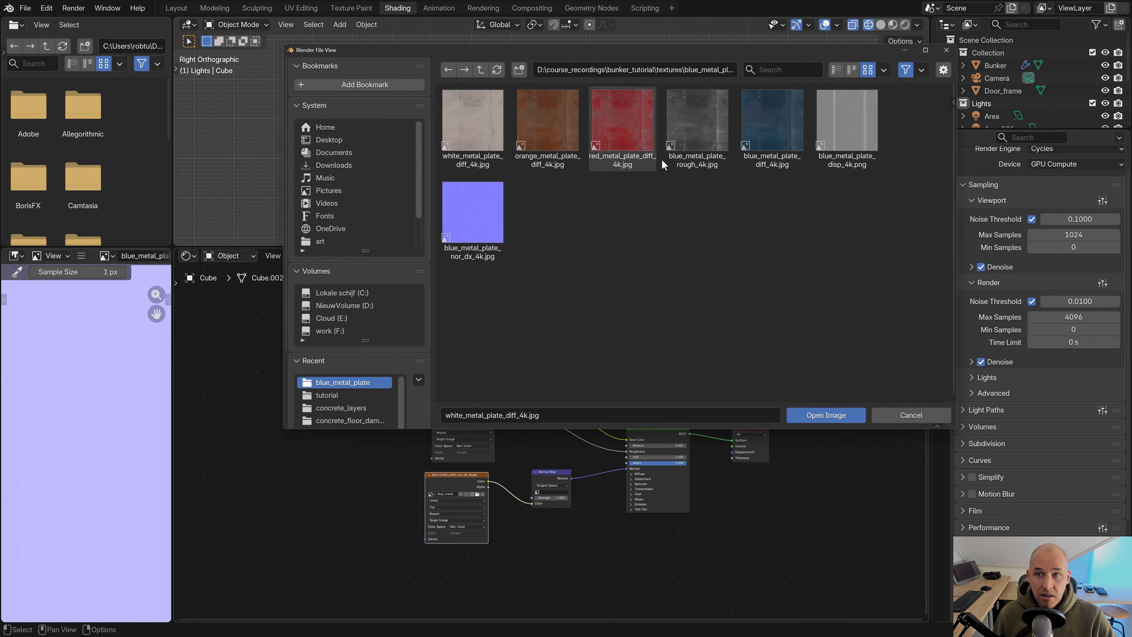
left_click(771, 129)
double_click(772, 130)
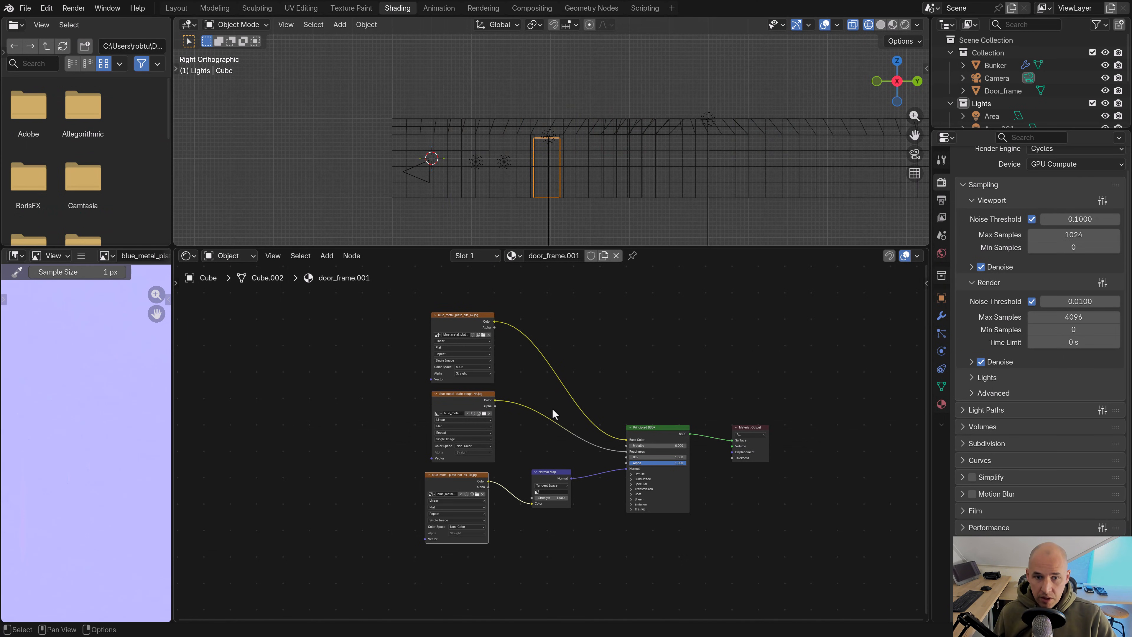
Enter Edit Mode on the door panel and unwrap it with Cube Projection
key("Tab")
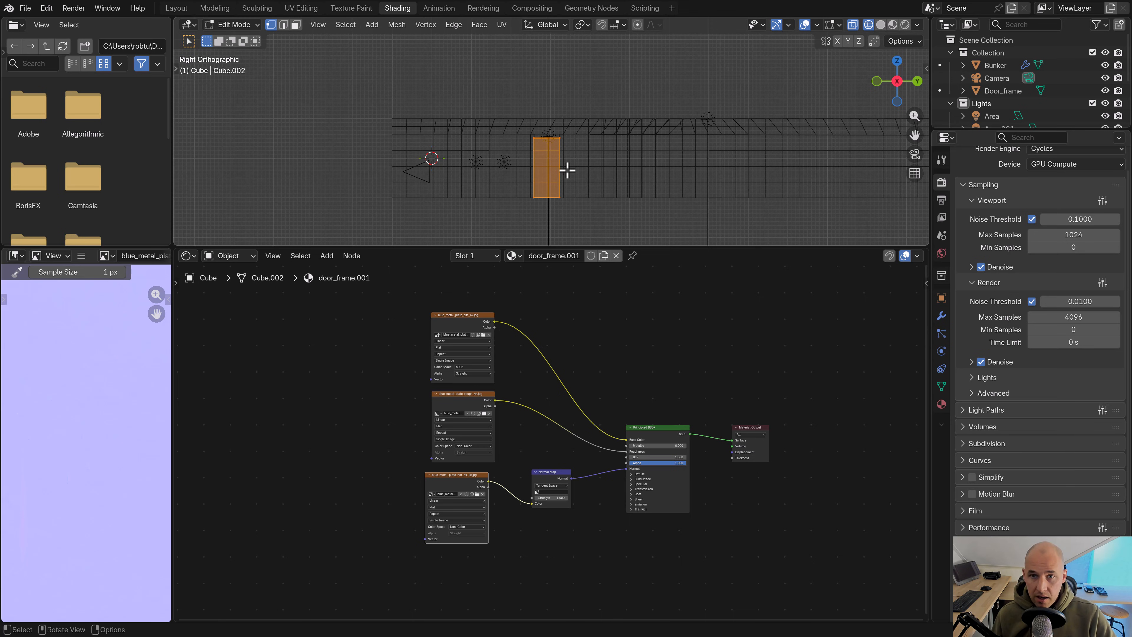
key("u")
left_click(556, 164)
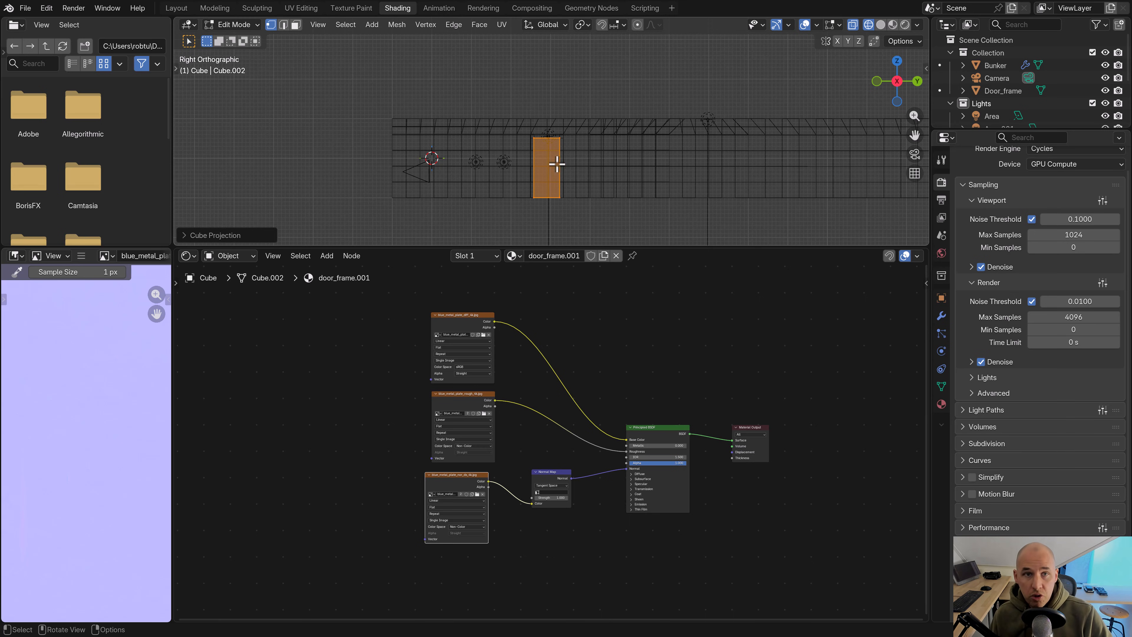
In the UV Editing workspace, select all the door's UVs, enlarge them and center them between the texture's two vertical seams
left_click(300, 9)
scroll(301, 334, "down", 10)
key("a")
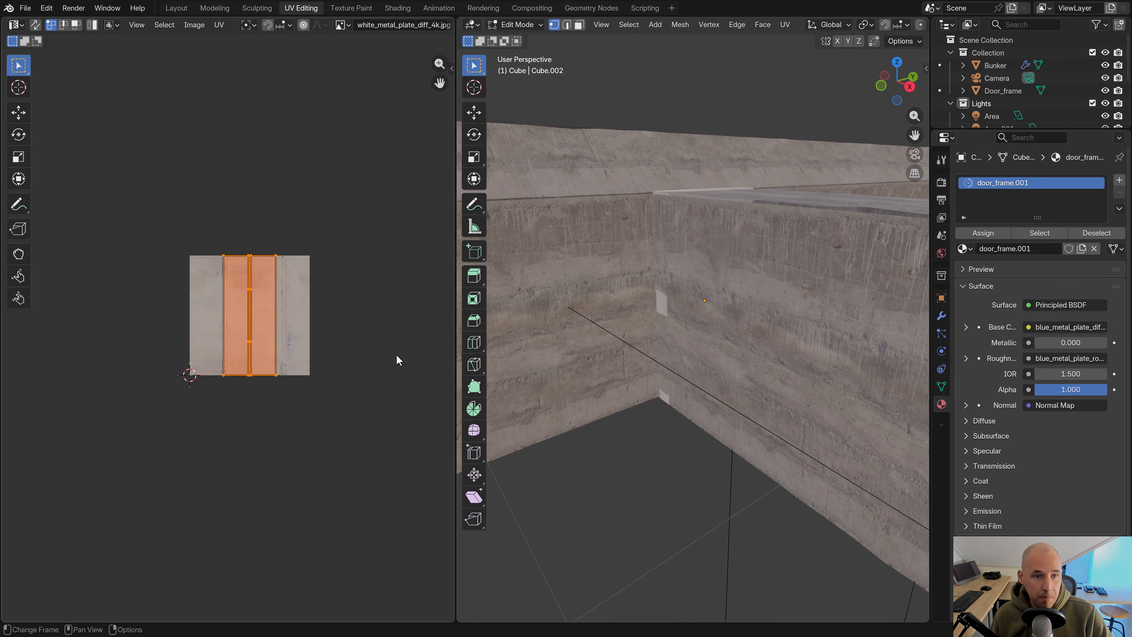
scroll(416, 356, "up", 5)
key("s")
left_click(375, 348)
middle_click_drag(375, 348, 349, 354)
key("g")
left_click(362, 350)
key("s")
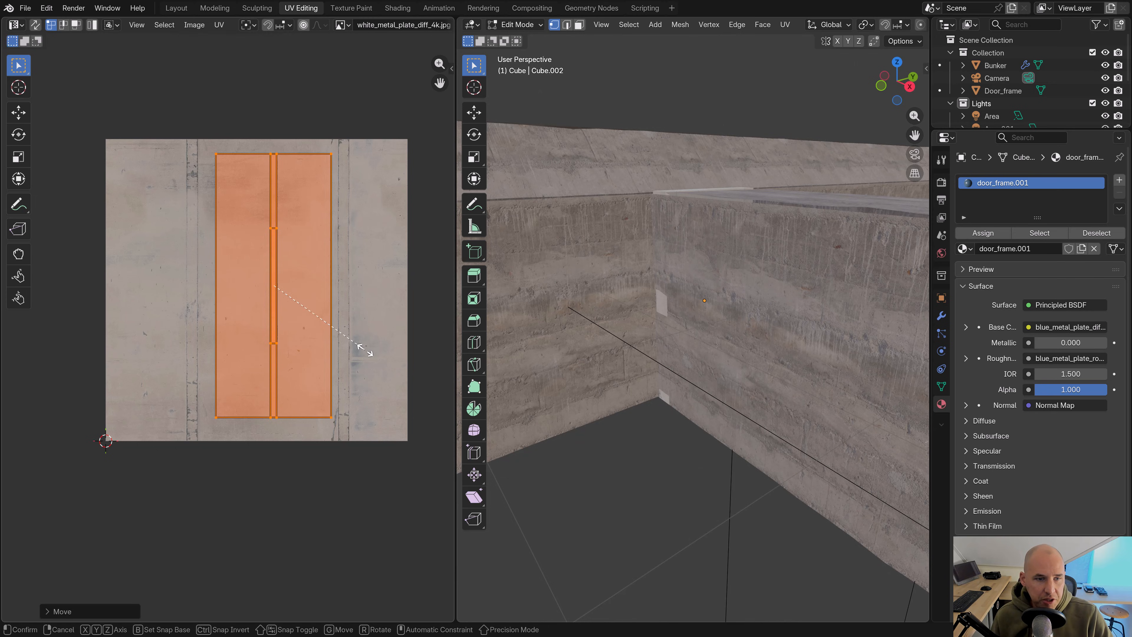
left_click(388, 351)
Fine-tune the door UVs' position and scale so they fill the plate area between the vertical seams
scroll(389, 351, "up", 1)
key("g")
left_click(383, 353)
key("s")
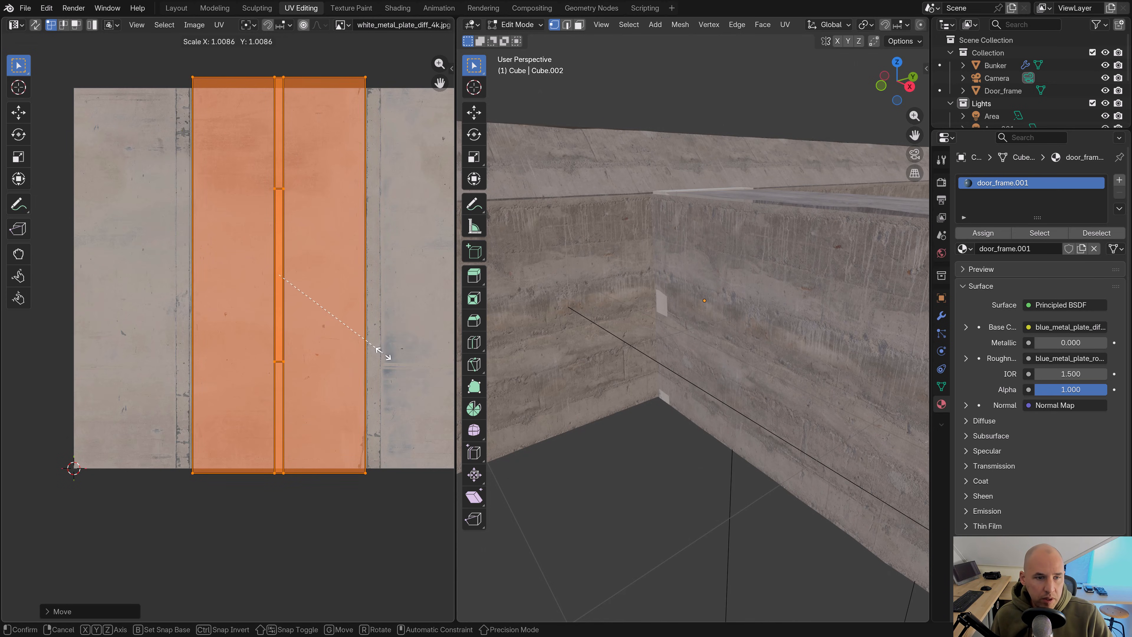
left_click(384, 351)
key("g")
key("s")
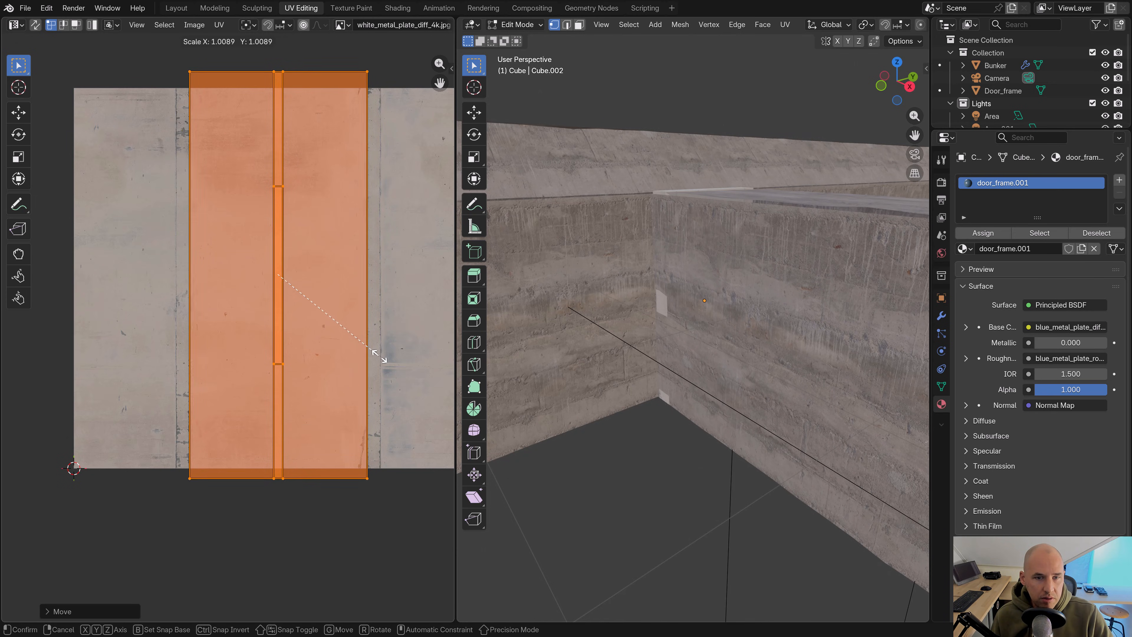
left_click(379, 356)
Leave Edit Mode and, in top view, rotate the door panel to a wide-open angle and move its hinge edge against the side passage's frame
key("Tab")
middle_click_drag(748, 266, 813, 288)
scroll(690, 299, "up", 4)
mouse_move(690, 299)
middle_mouse_down()
mouse_move(771, 272)
mouse_move(673, 311)
middle_mouse_up()
key("KP_7")
key("r")
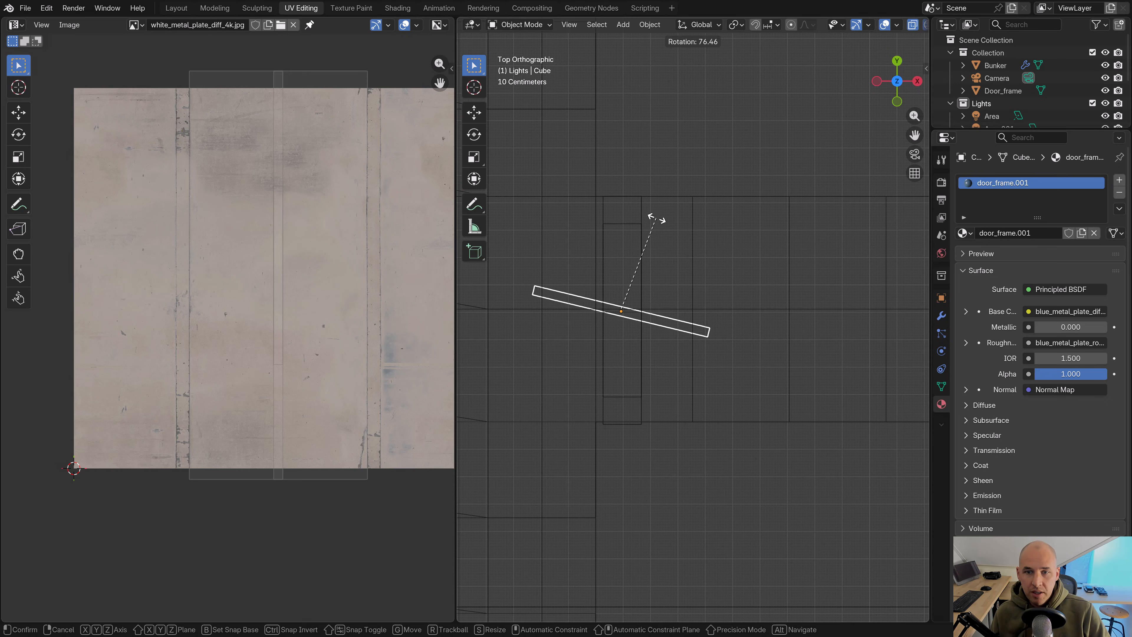
left_click(656, 228)
key("g")
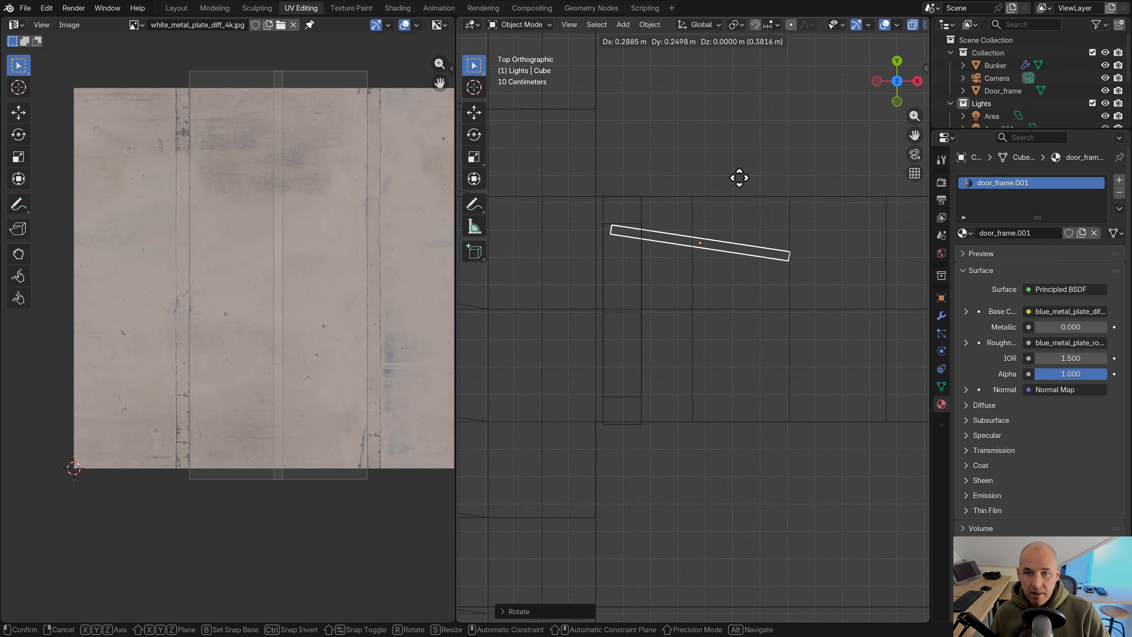
left_click(735, 178)
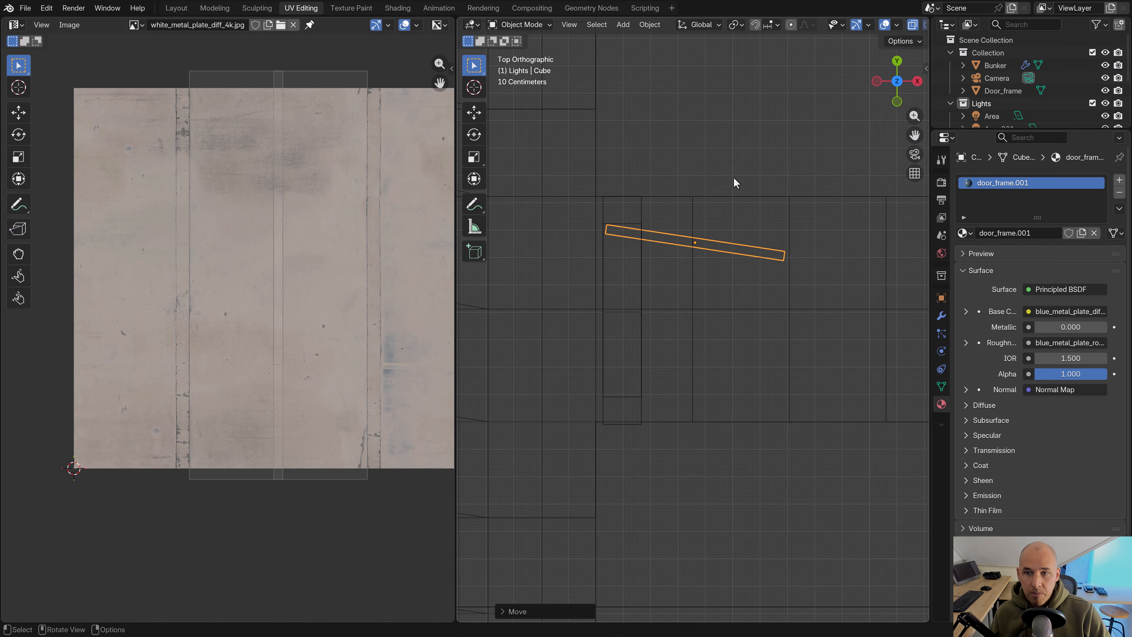
Check the open door's appearance in the rendered camera view and show the scene's render settings
key("KP_0")
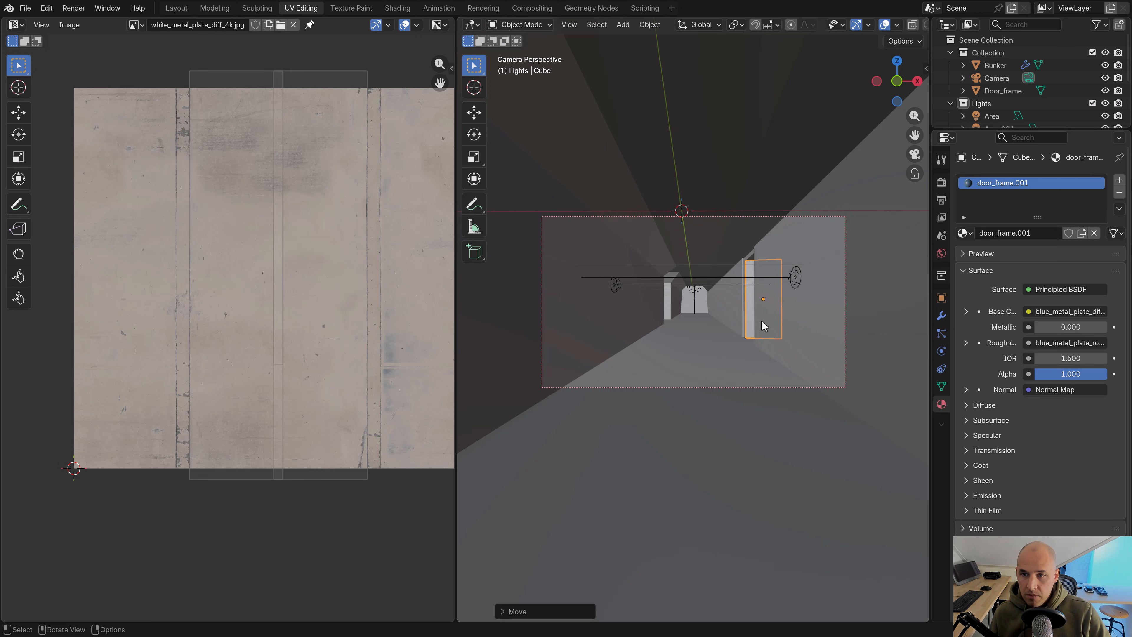
key("z")
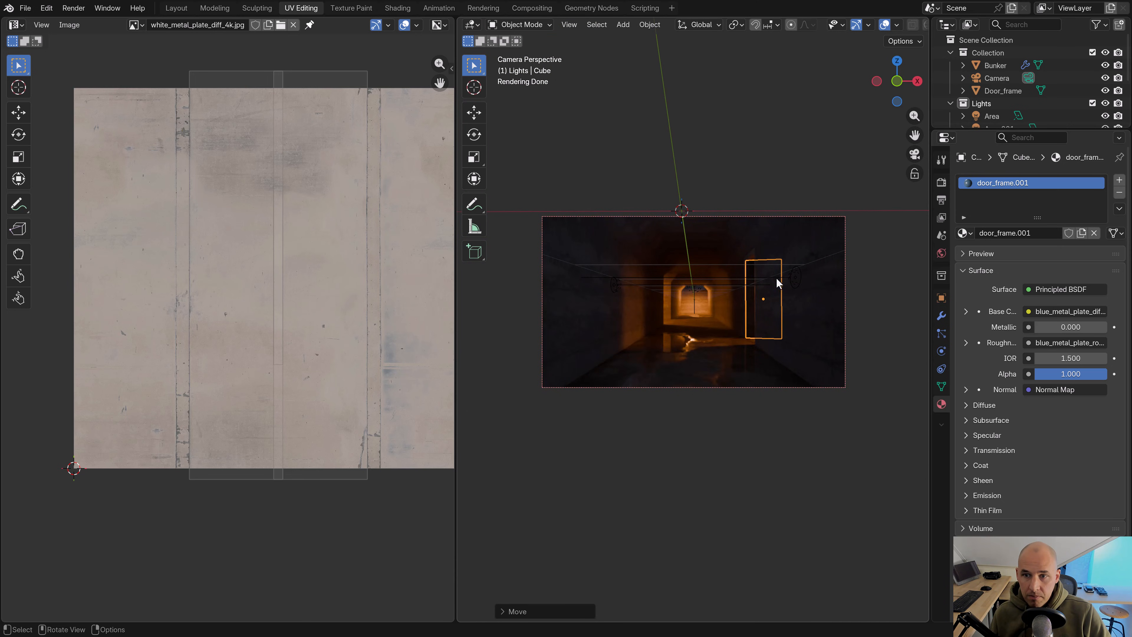
scroll(776, 277, "up", 3)
scroll(777, 281, "up", 2)
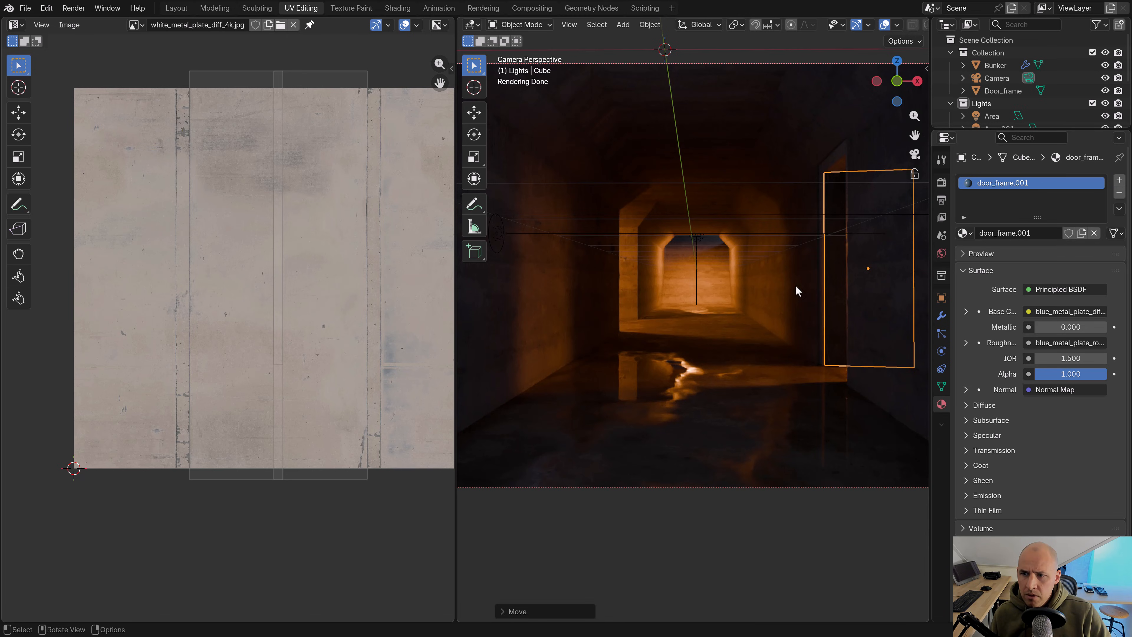
left_click(941, 183)
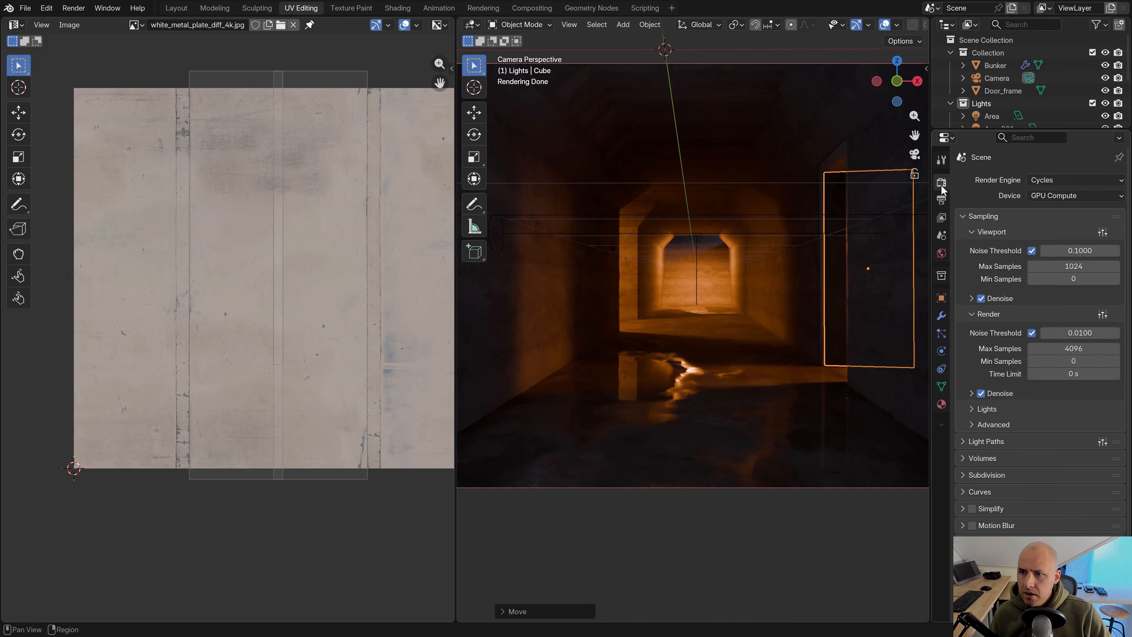
scroll(706, 254, "down", 2)
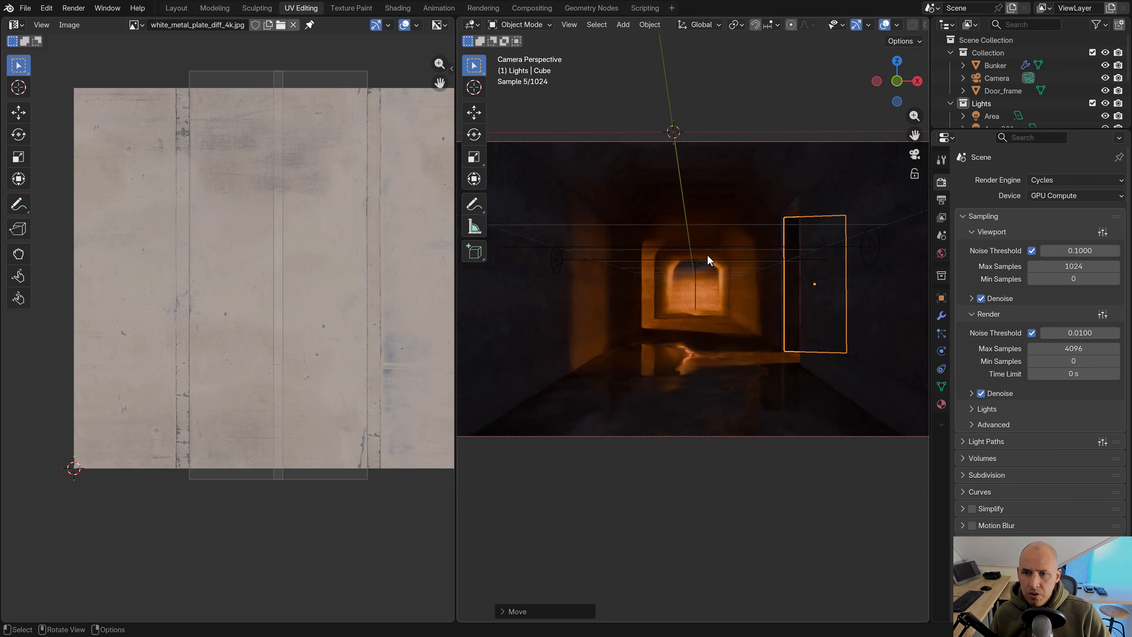
Switch to solid shading and show the whole bunker layout from above
key("z")
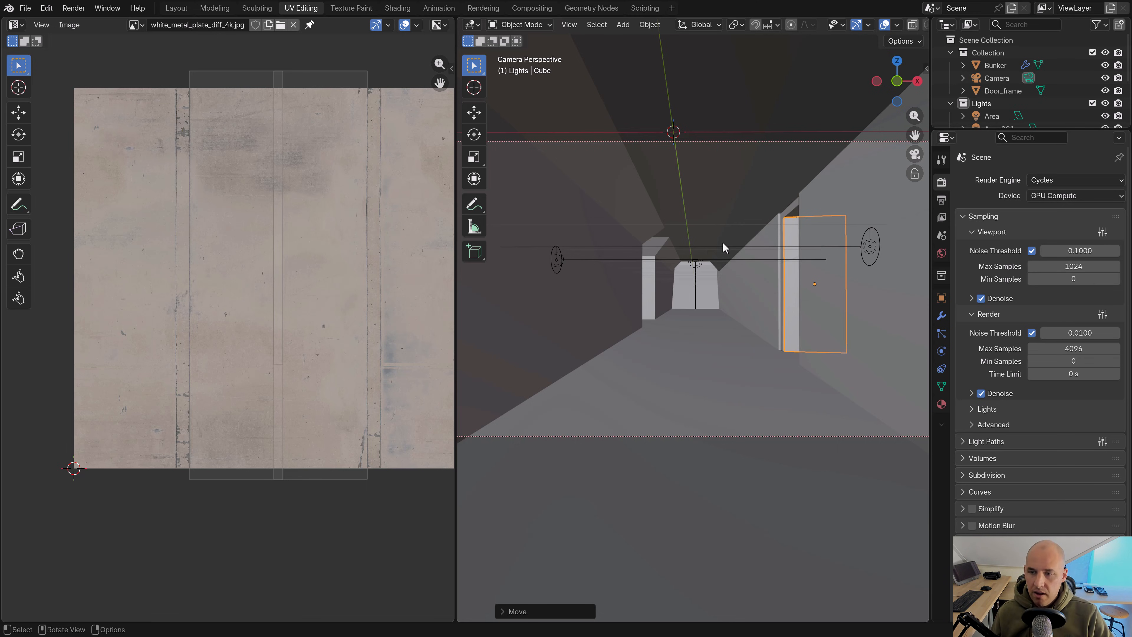
key("KP_7")
scroll(721, 248, "down", 11)
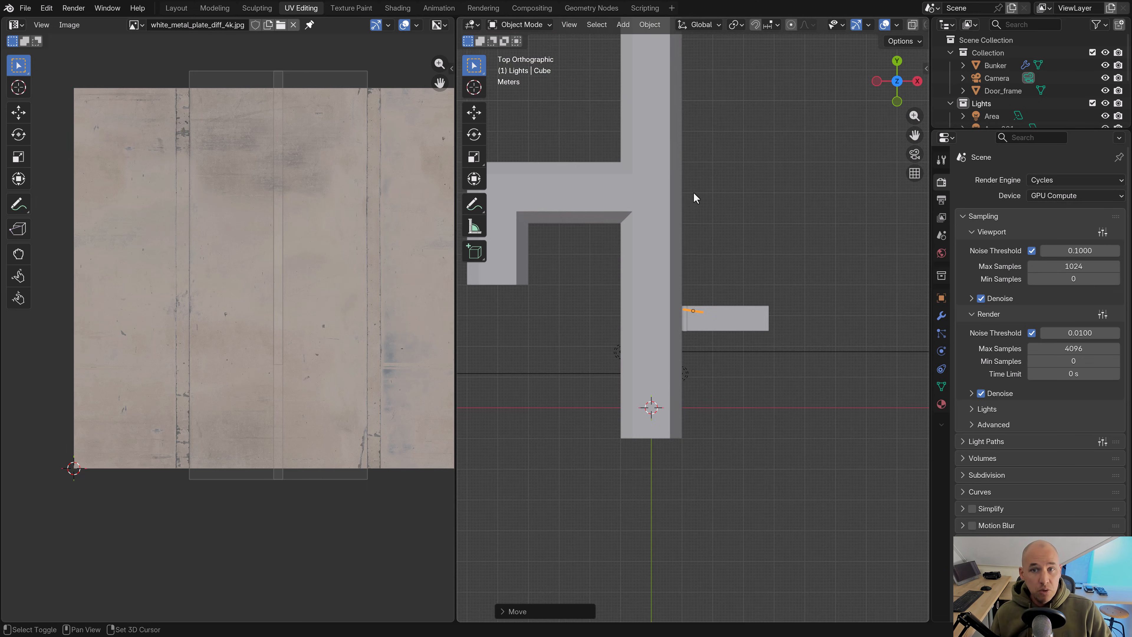
In wireframe display, edit the Bunker mesh and select the floor edge at the upper end of the sloped corridor
mouse_move(668, 36)
middle_mouse_down("shift")
mouse_move(669, 286)
mouse_move(698, 358)
mouse_move(733, 283)
mouse_move(727, 270)
mouse_move(676, 274)
mouse_move(646, 374)
mouse_move(740, 242)
mouse_move(727, 303)
middle_mouse_up("shift")
key("shift+z")
middle_click_drag(792, 238, 735, 280, "shift")
left_click(726, 277)
key("Tab")
key("2")
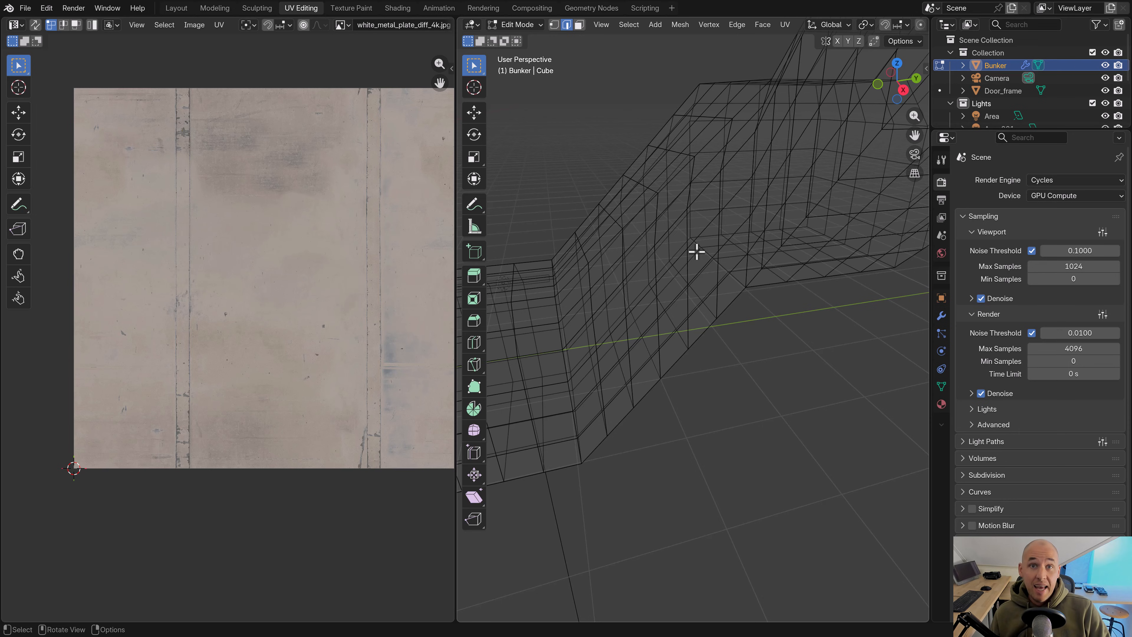
middle_click_drag(718, 251, 753, 287, "ctrl")
left_click(771, 272)
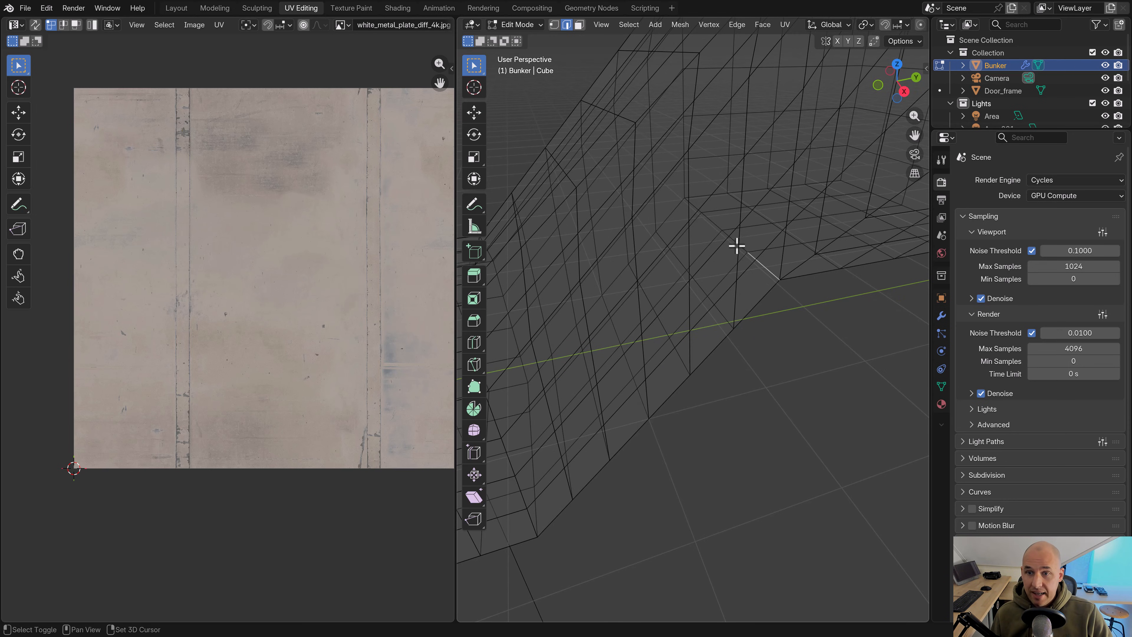
Switch to the Modeling workspace and reopen the Bunker mesh for editing at the slope's upper edge
left_click(222, 10)
key("Tab")
key("n")
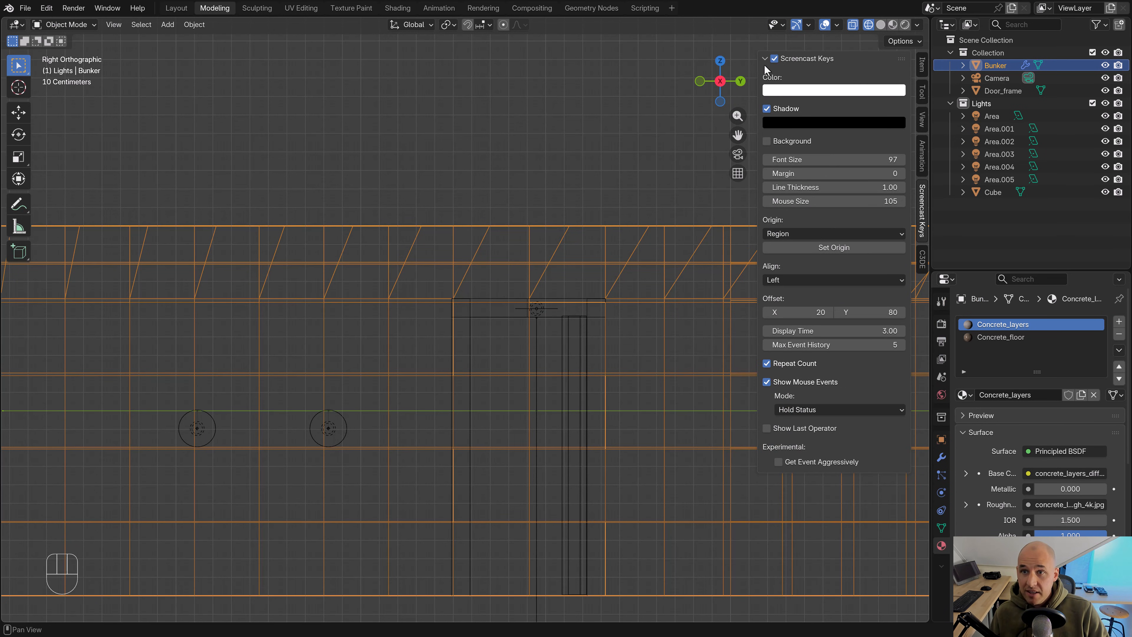
key("n")
middle_click_drag(658, 230, 670, 297)
scroll(636, 286, "down", 6)
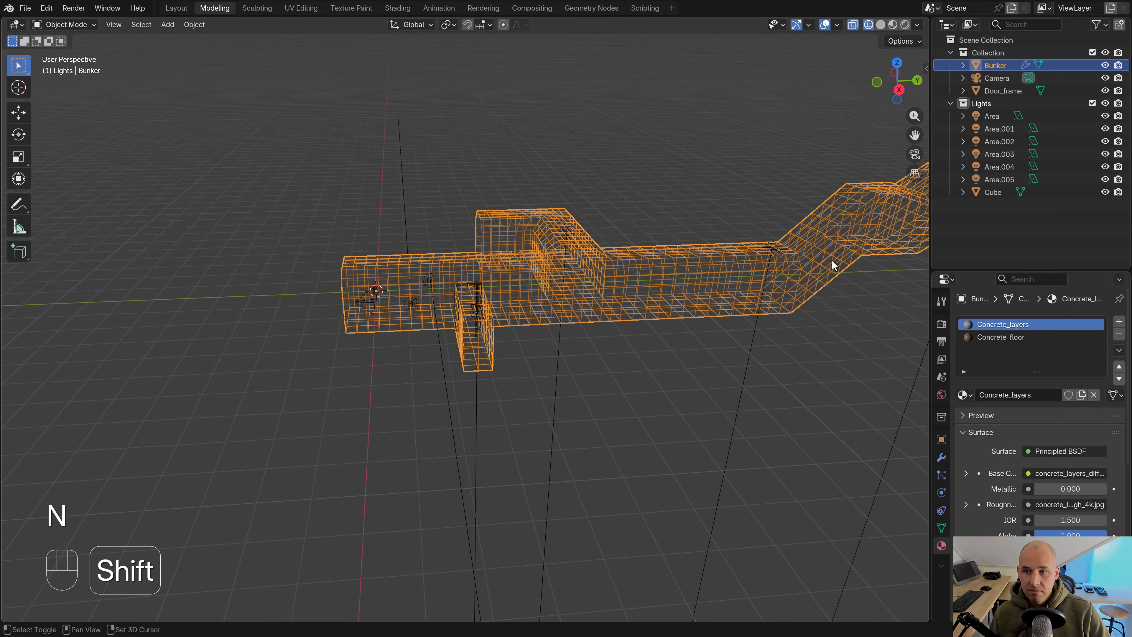
scroll(550, 298, "up", 3)
middle_click_drag(832, 262, 413, 298, "shift")
key("Tab")
scroll(419, 311, "up", 3)
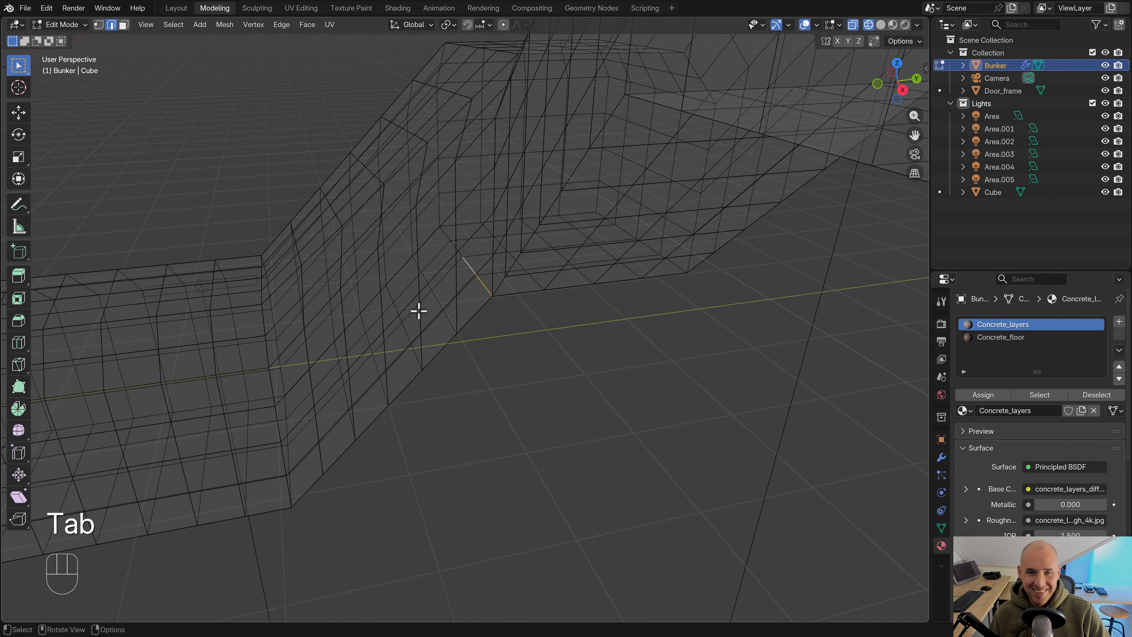
Duplicate the selected floor edge in place and separate the copy into its own object
key("KP_Decimal")
scroll(432, 271, "down", 4)
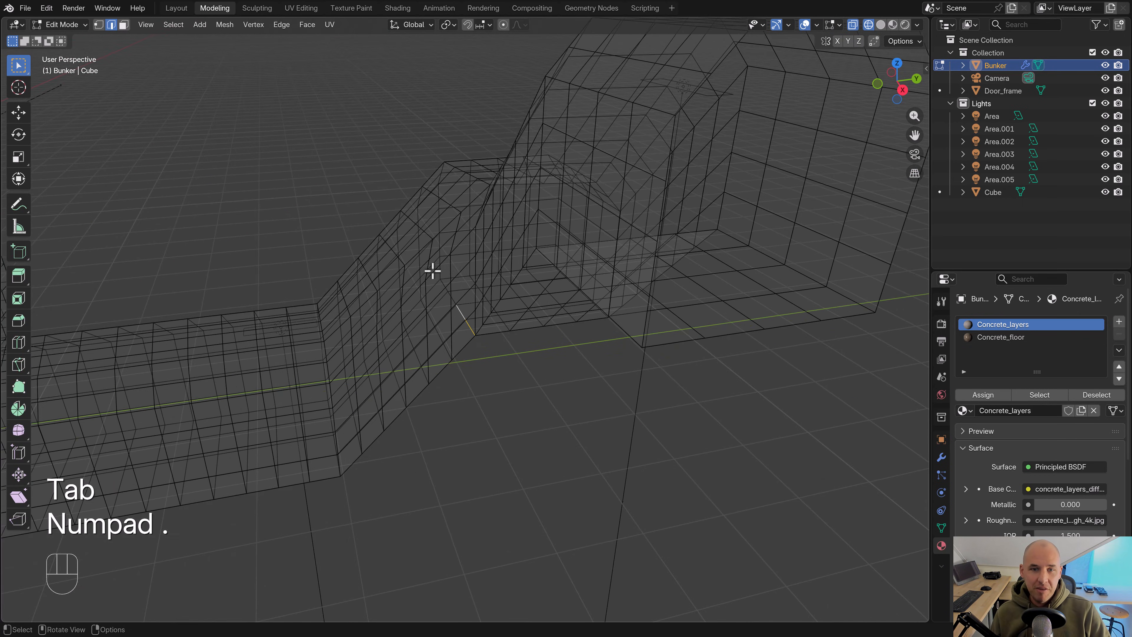
middle_click_drag(432, 271, 498, 278, "shift")
scroll(492, 299, "up", 3)
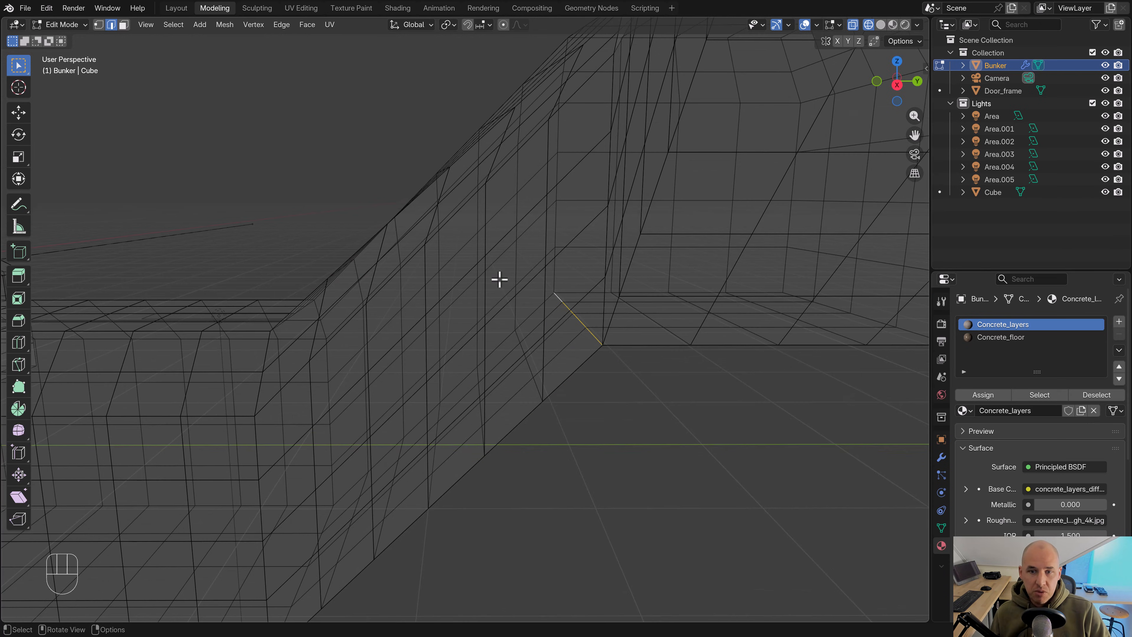
key("shift+d")
right_click(539, 260)
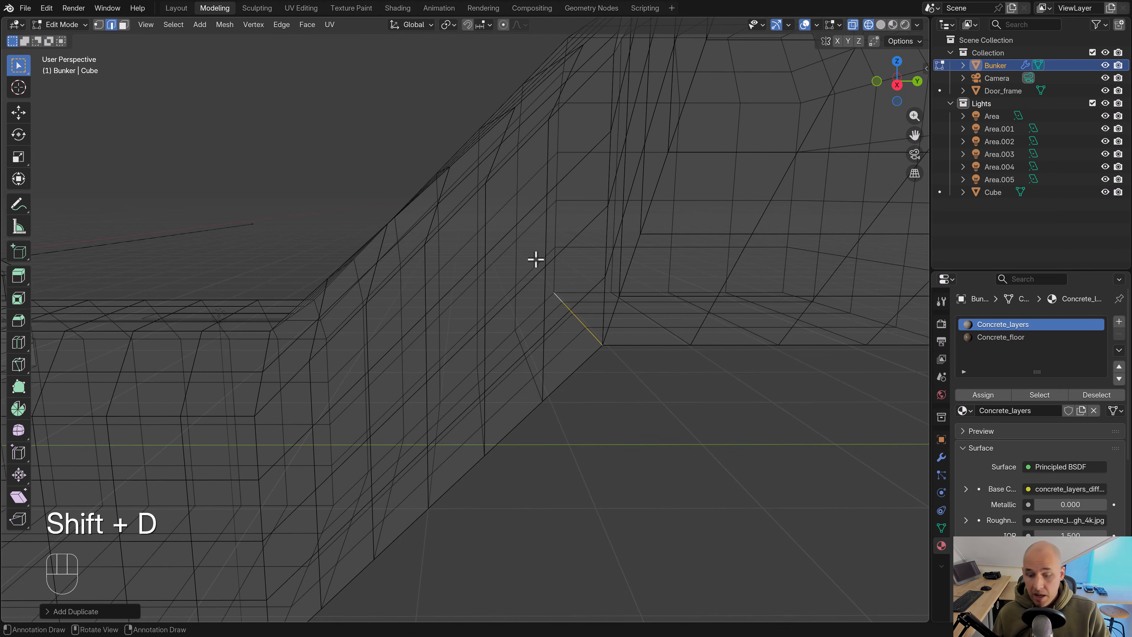
key("p")
left_click(538, 258)
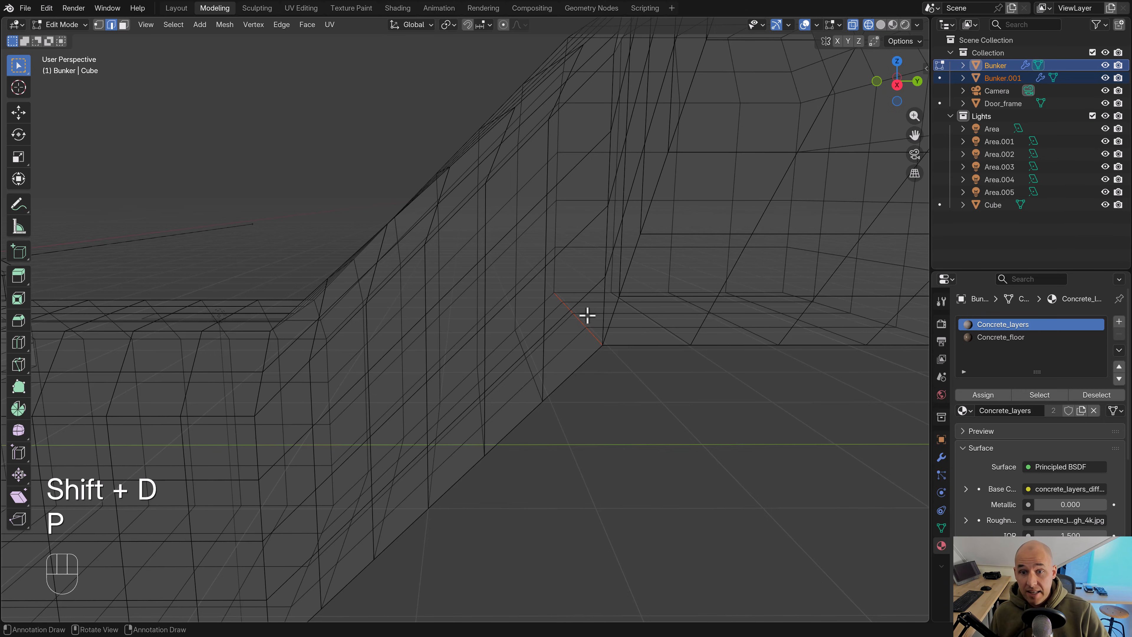
Select the separated edge object and open it for editing in the right orthographic view
key("Tab")
left_click(592, 344)
key("g")
right_click(599, 306)
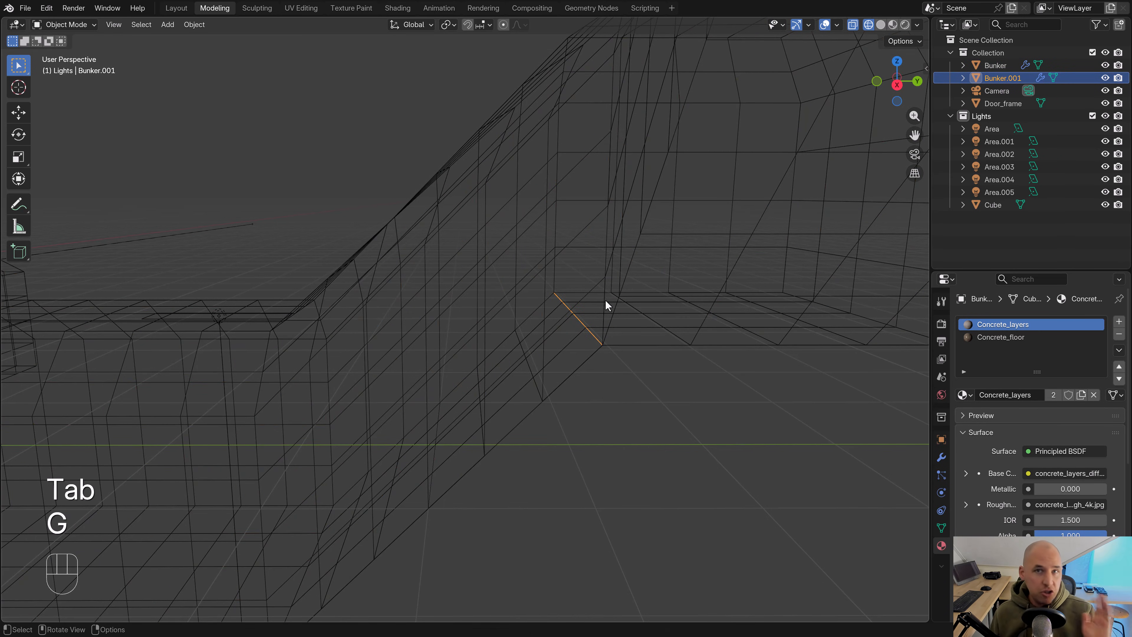
key("KP_3")
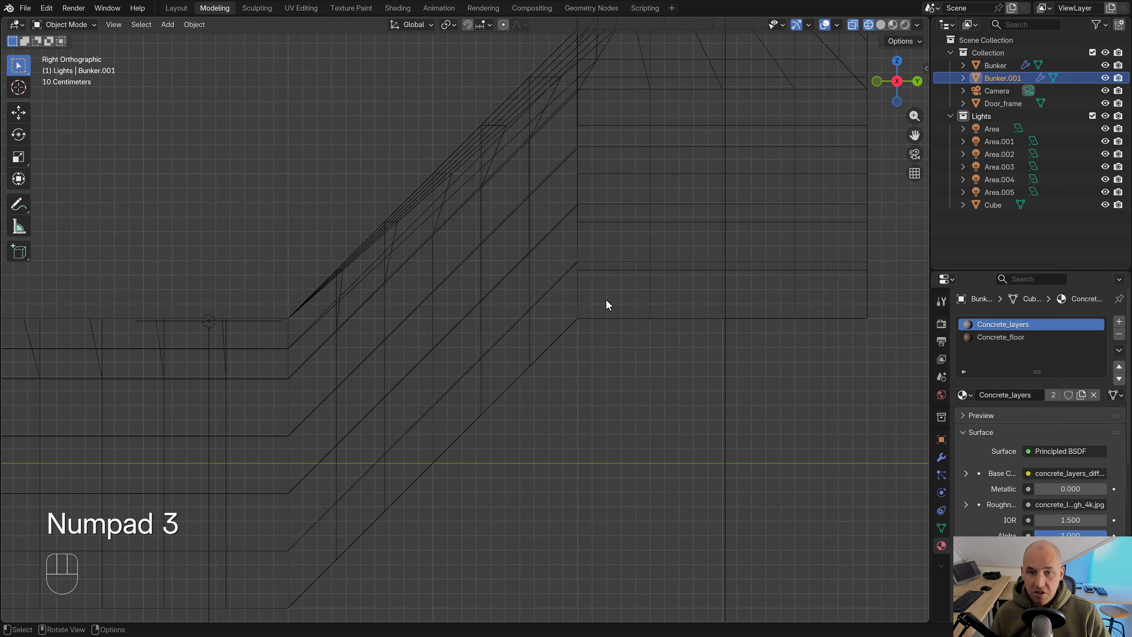
key("Tab")
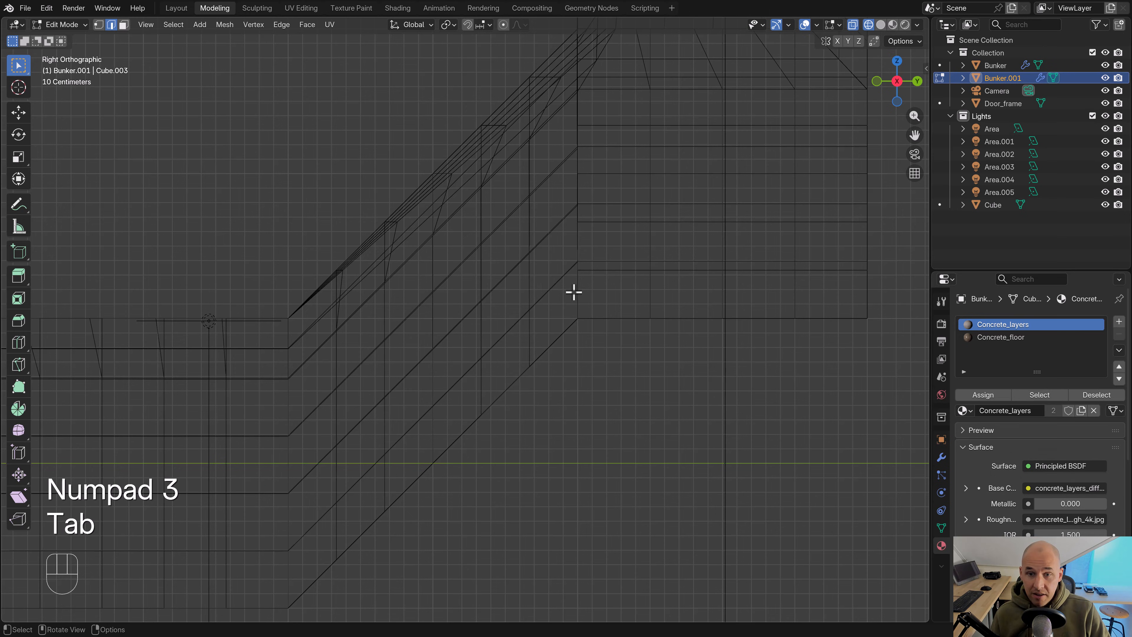
Extrude the edge's vertices 0.2 m along negative Y, and extrude again straight down to the slope to form one stair step
key("1")
key("z")
key("b")
left_click_drag(604, 345, 607, 324)
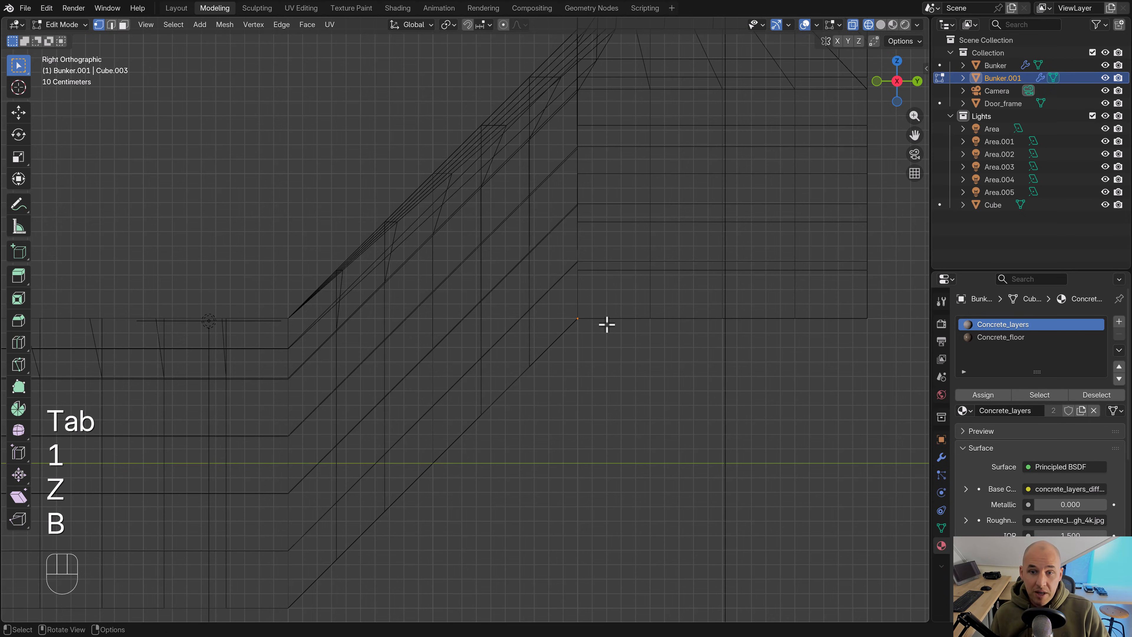
scroll(572, 307, "up", 2)
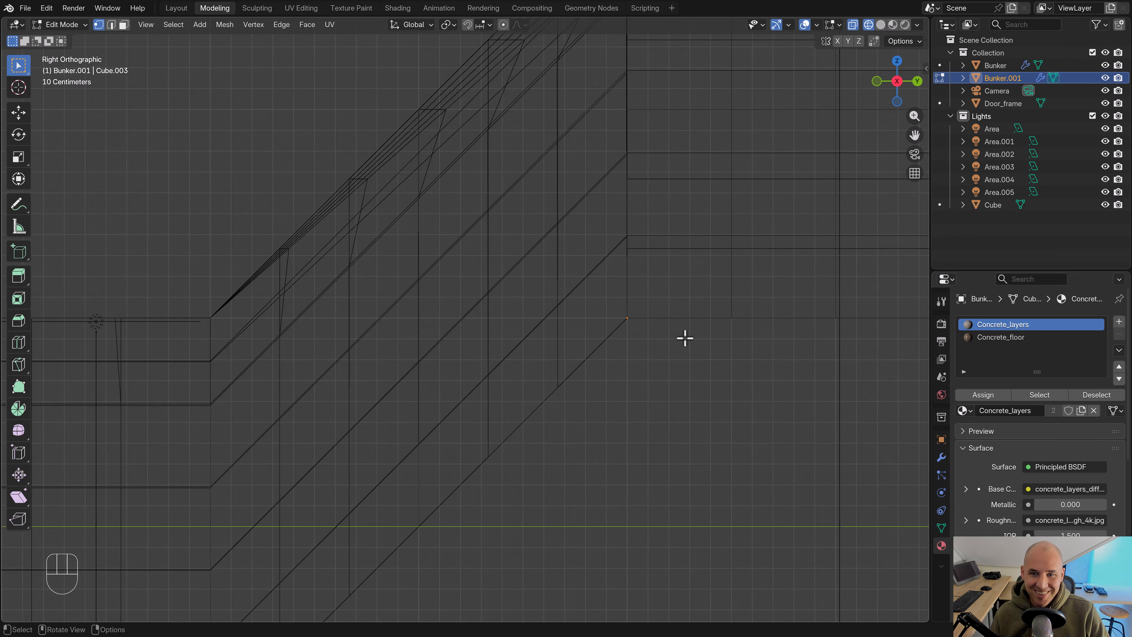
key("e")
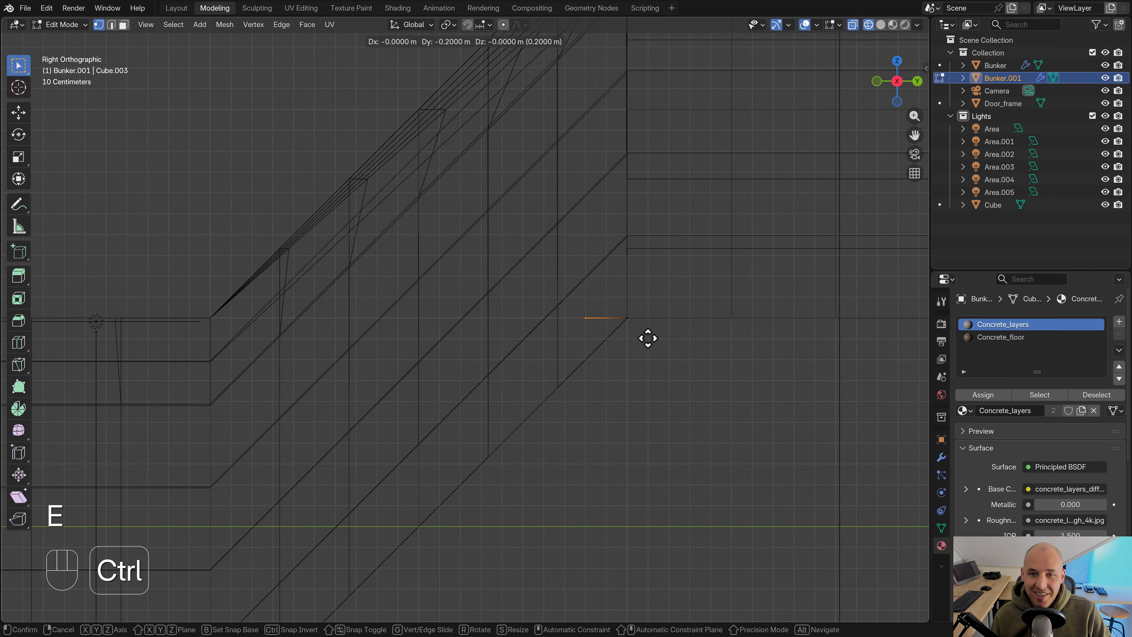
left_click(642, 334)
key("e")
left_click(636, 368, "ctrl")
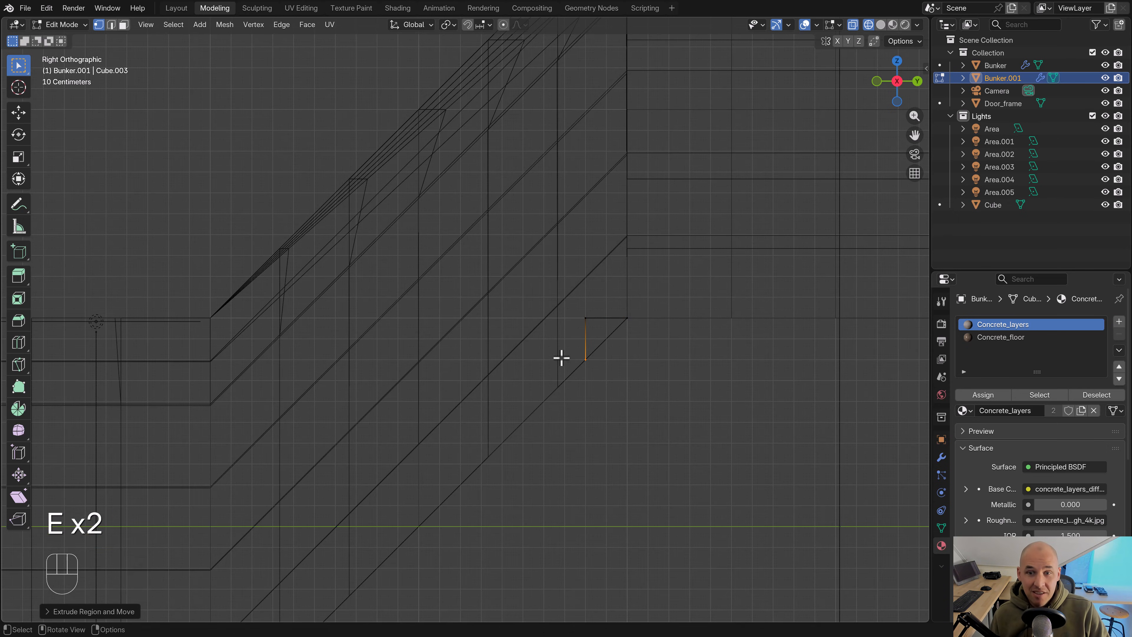
Return to Object Mode with solid shading and add an Array modifier to the stair step
middle_click_drag(561, 357, 646, 367)
key("Tab")
key("z")
left_click(757, 369)
mouse_move(749, 370)
middle_mouse_down()
mouse_move(692, 377)
mouse_move(645, 357)
mouse_move(679, 368)
middle_mouse_up()
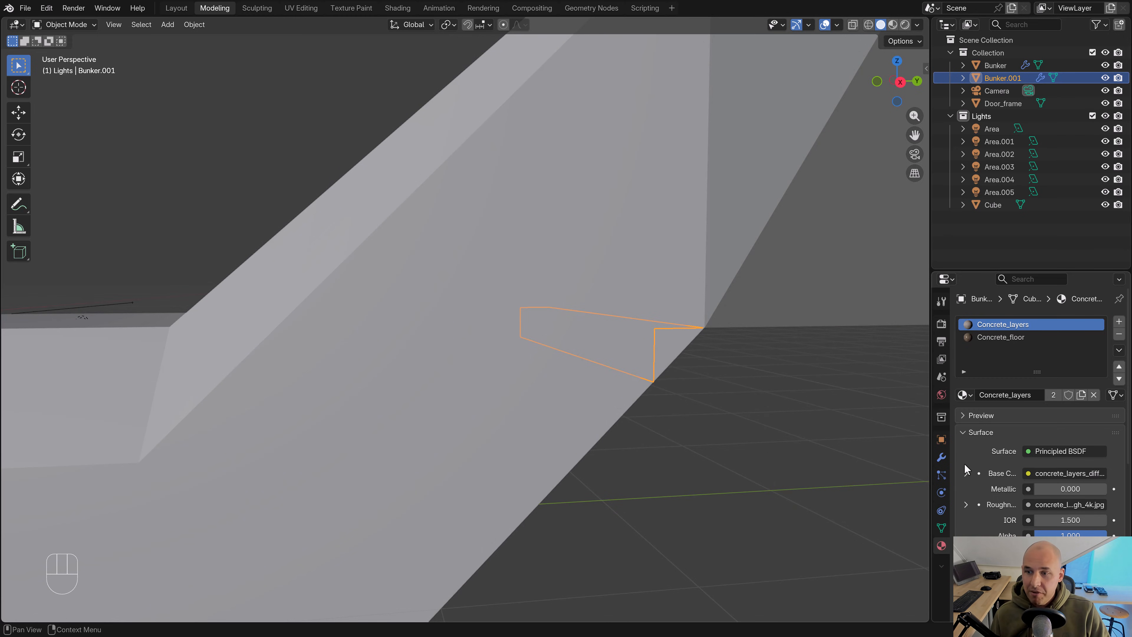
left_click(942, 457)
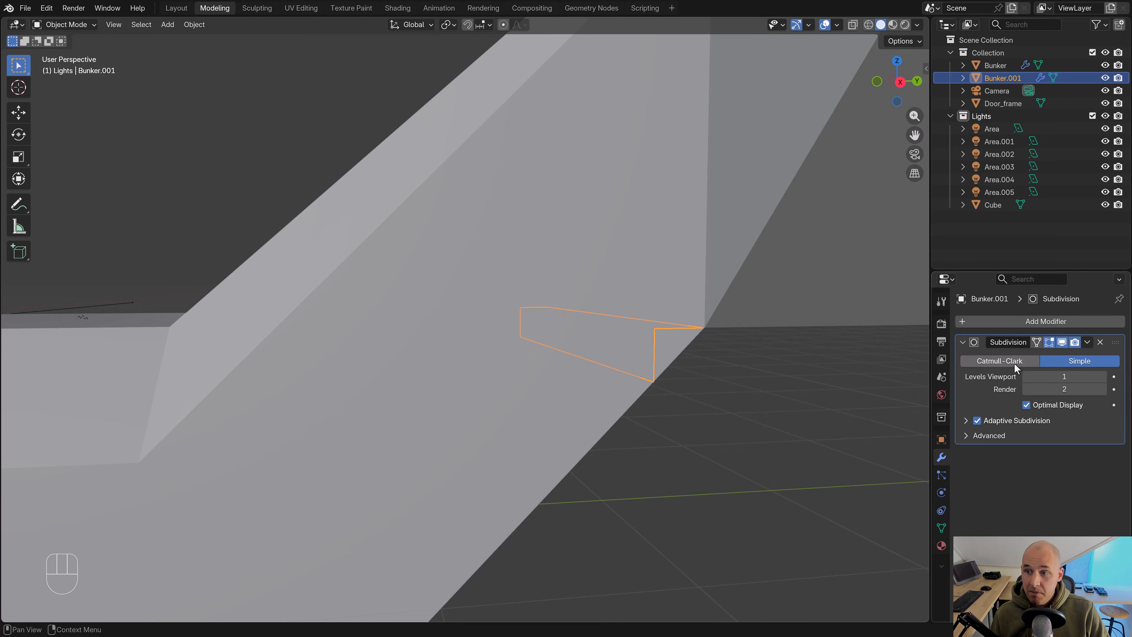
left_click(1020, 319)
mouse_move(1017, 319)
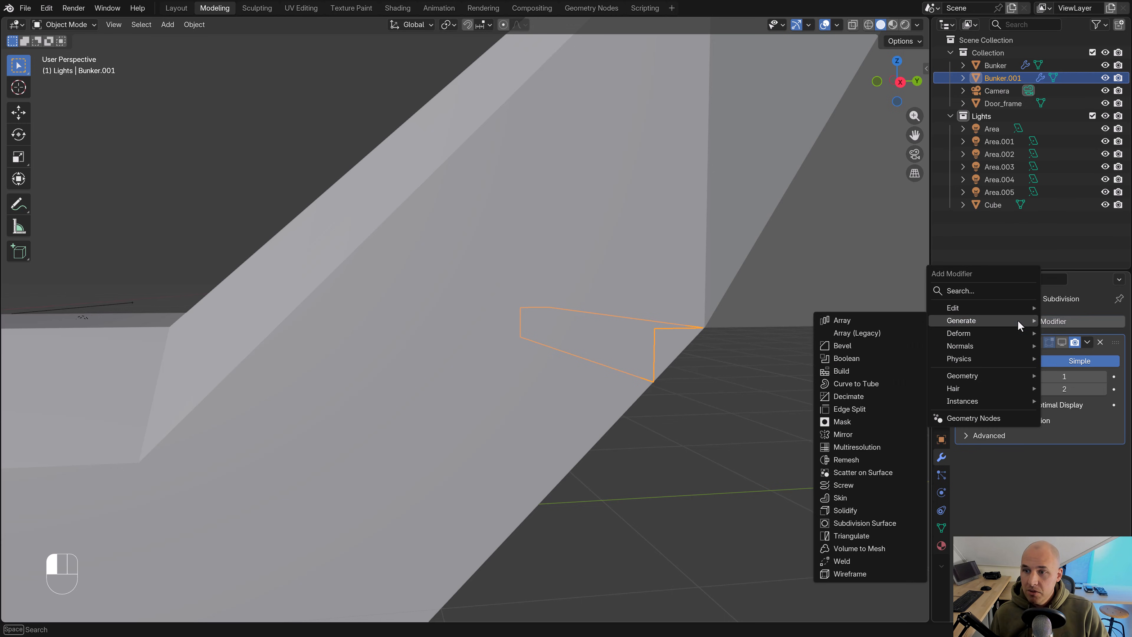
left_click(889, 322)
middle_click_drag(801, 363, 753, 429)
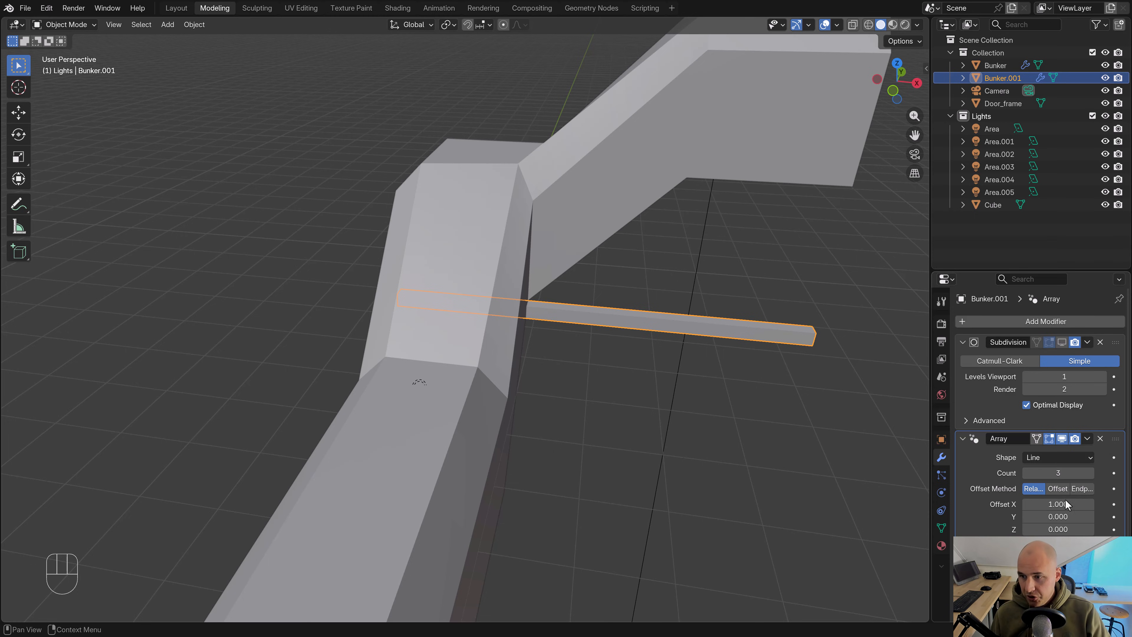
Set the array's relative offset to X 0, Y -1 and Z -1 so the steps descend the slope
left_click(1048, 502)
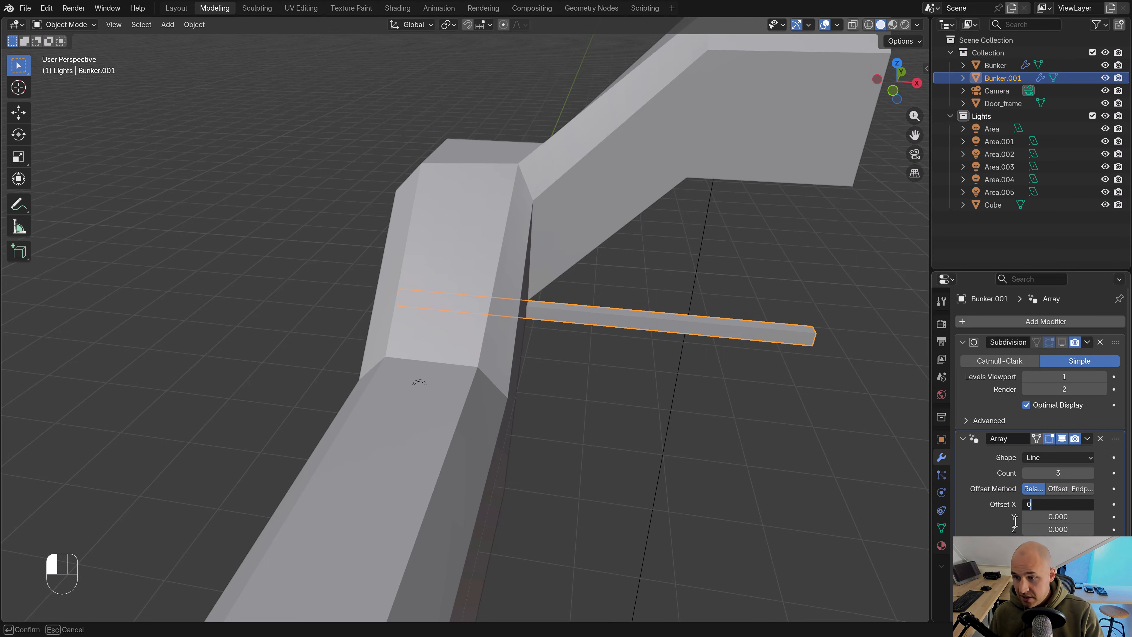
type("0")
key("Tab")
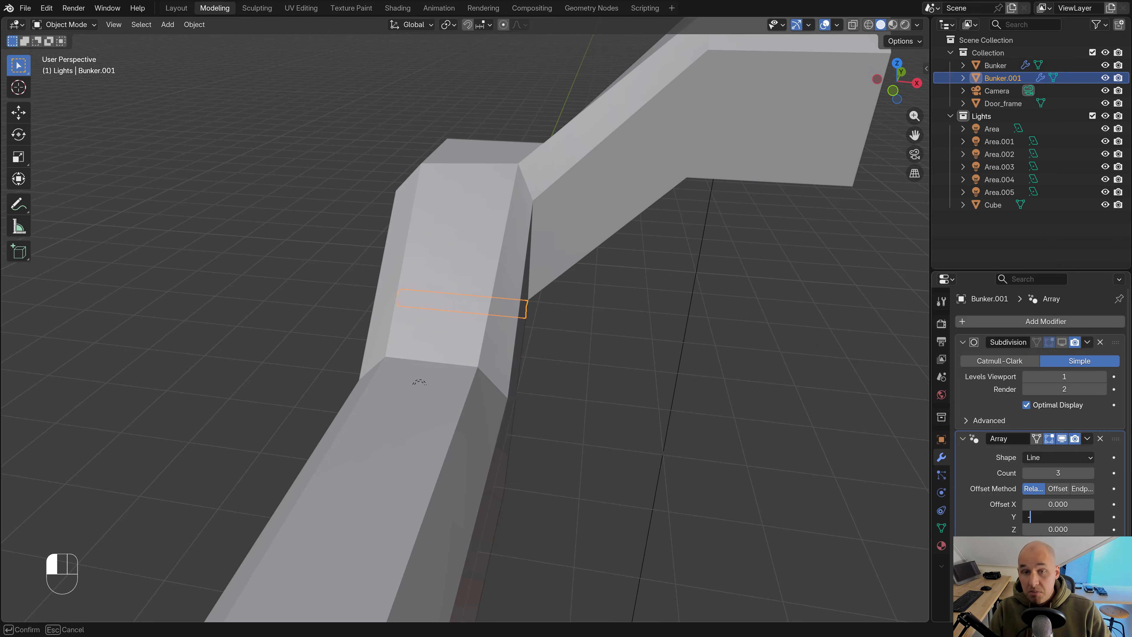
type("-1")
key("Tab")
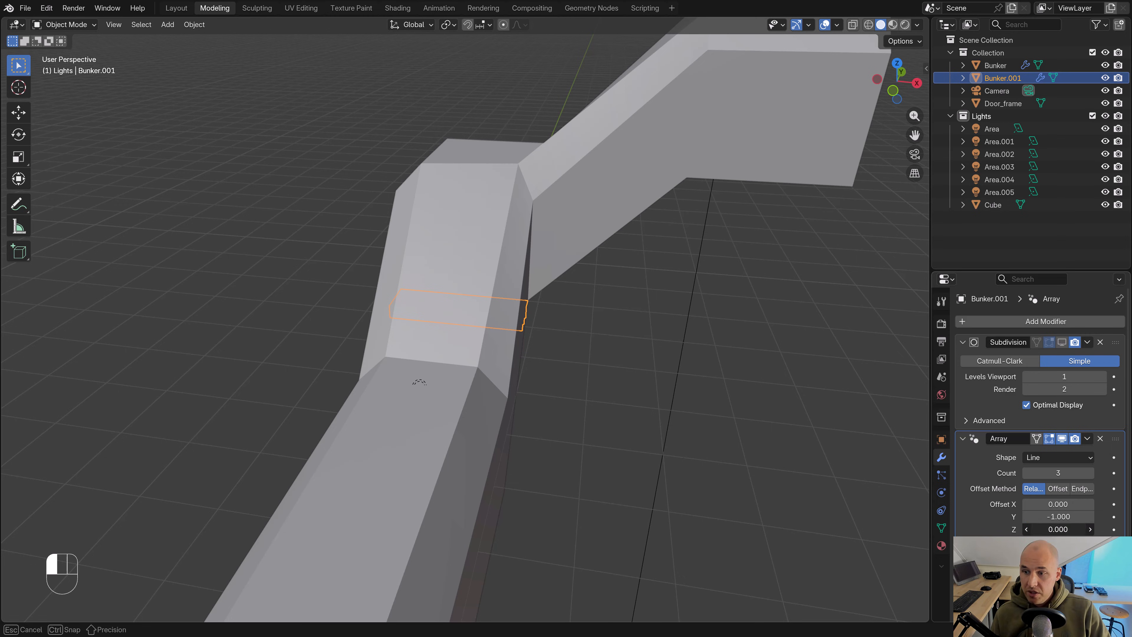
type("-1")
key("Return")
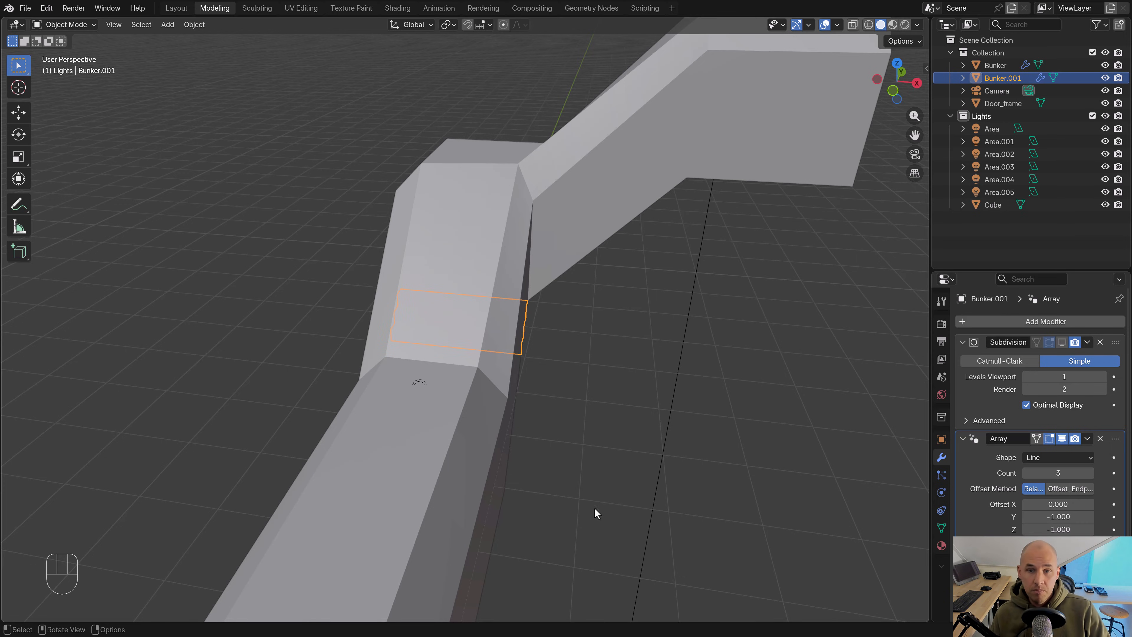
Set the stair array's count to 10
middle_click_drag(594, 507, 390, 467)
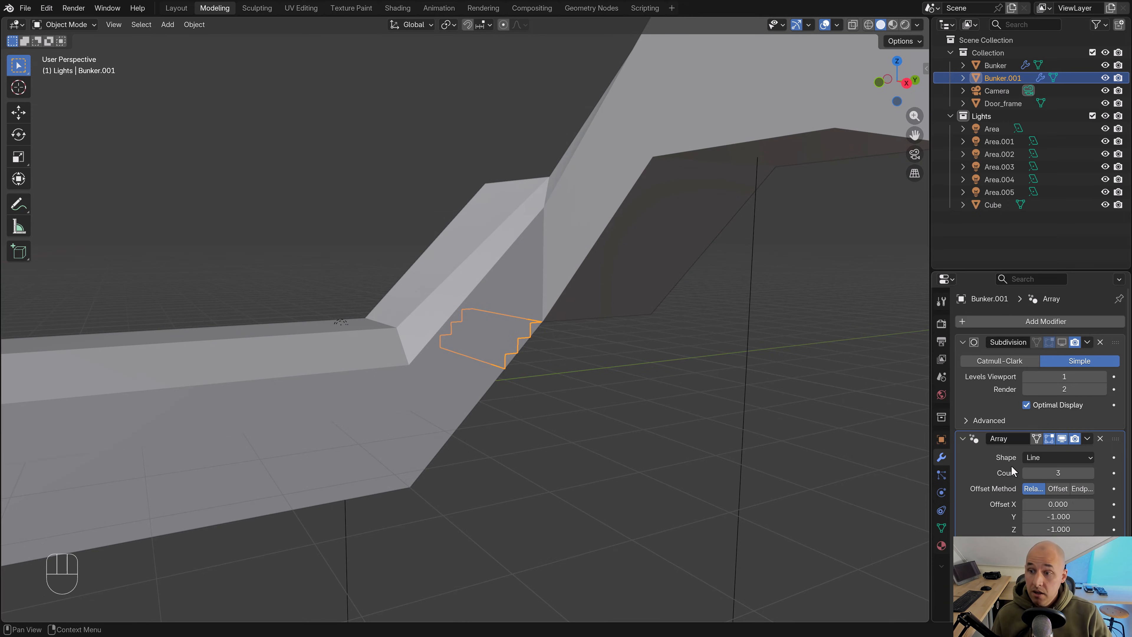
left_click(1051, 473)
type("10")
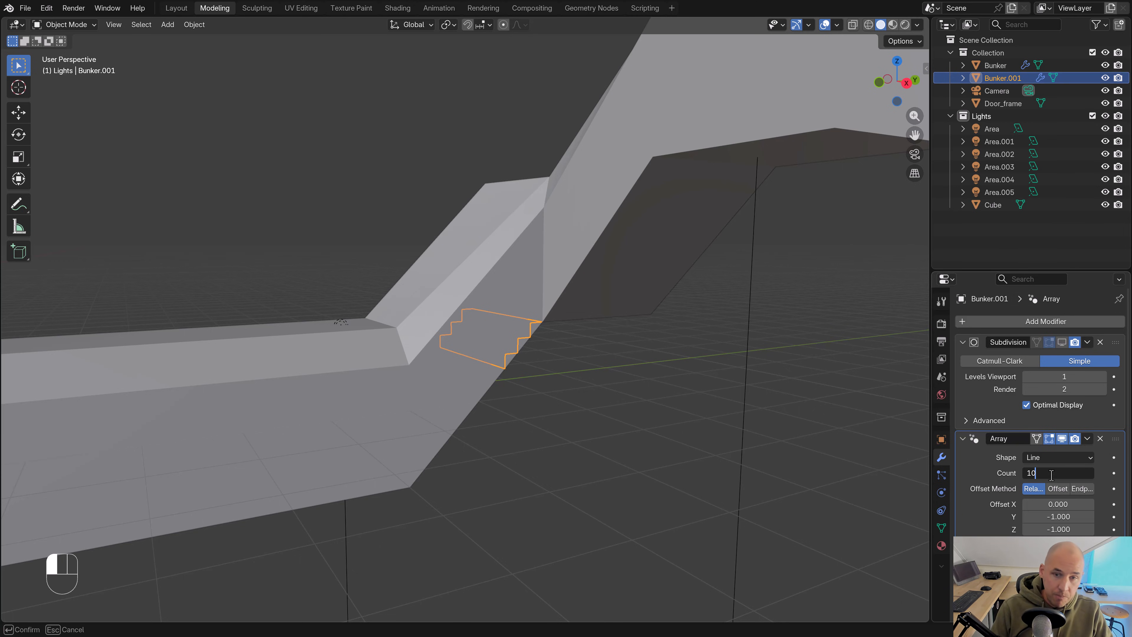
key("Return")
middle_click_drag(579, 522, 619, 499)
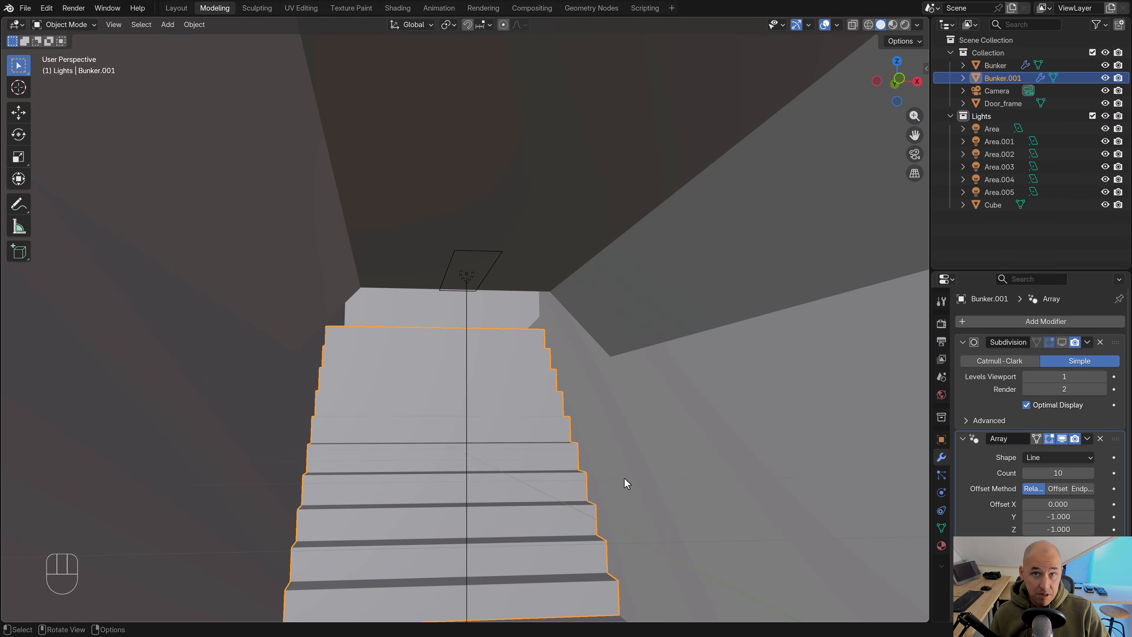
Apply the Array modifier to turn the stairs into real geometry
left_click(1088, 441)
left_click(1074, 450)
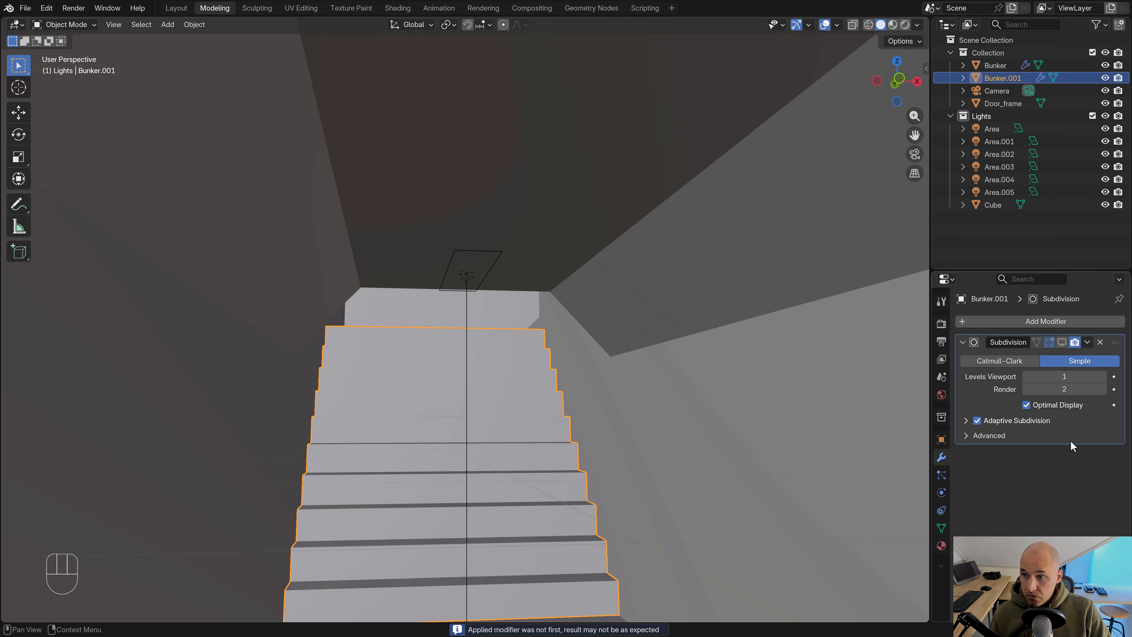
key("Tab")
key("Tab")
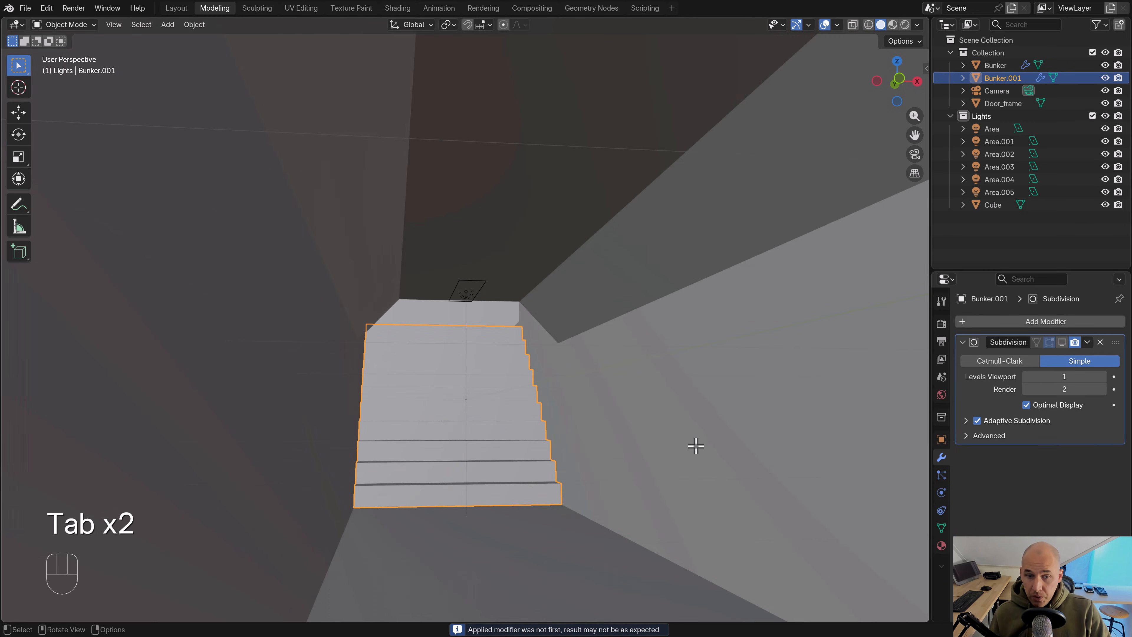
Remove the Concrete_floor material slot from the stairs, keeping Concrete_layers
left_click(941, 545)
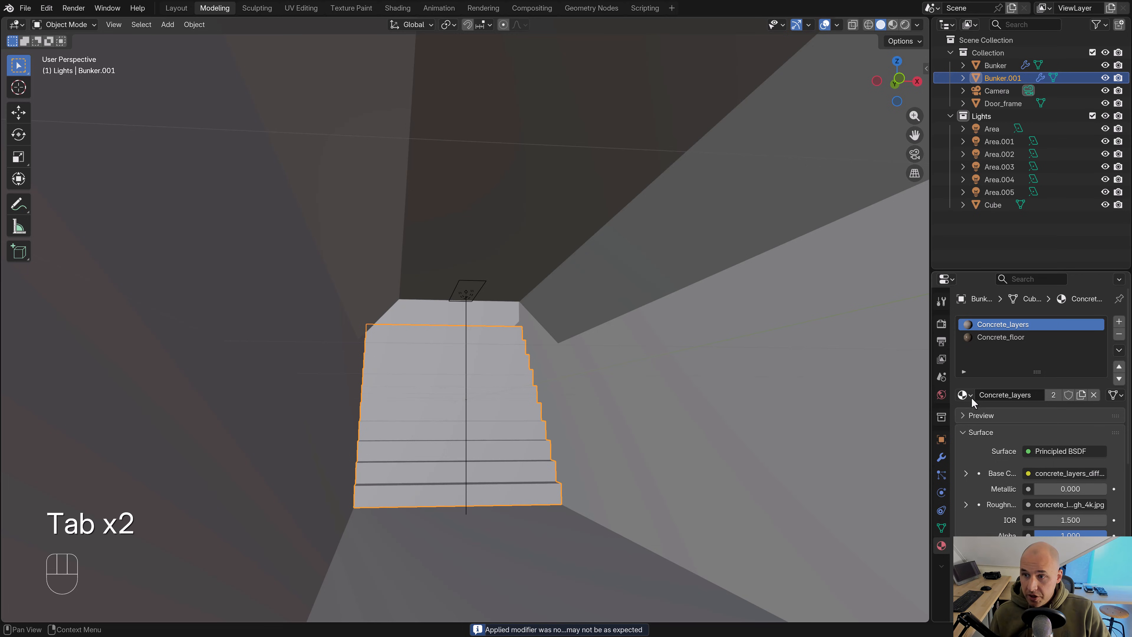
left_click(998, 339)
left_click(1118, 333)
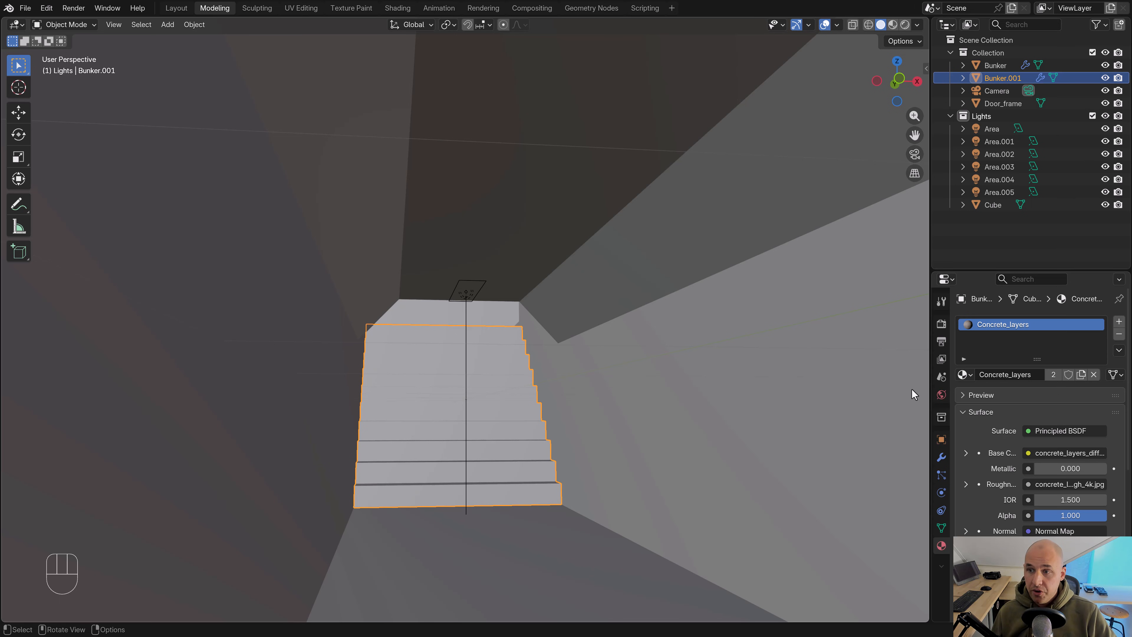
Select the whole stair mesh in wireframe and unwrap it with Cube Projection
key("Tab")
key("z")
key("b")
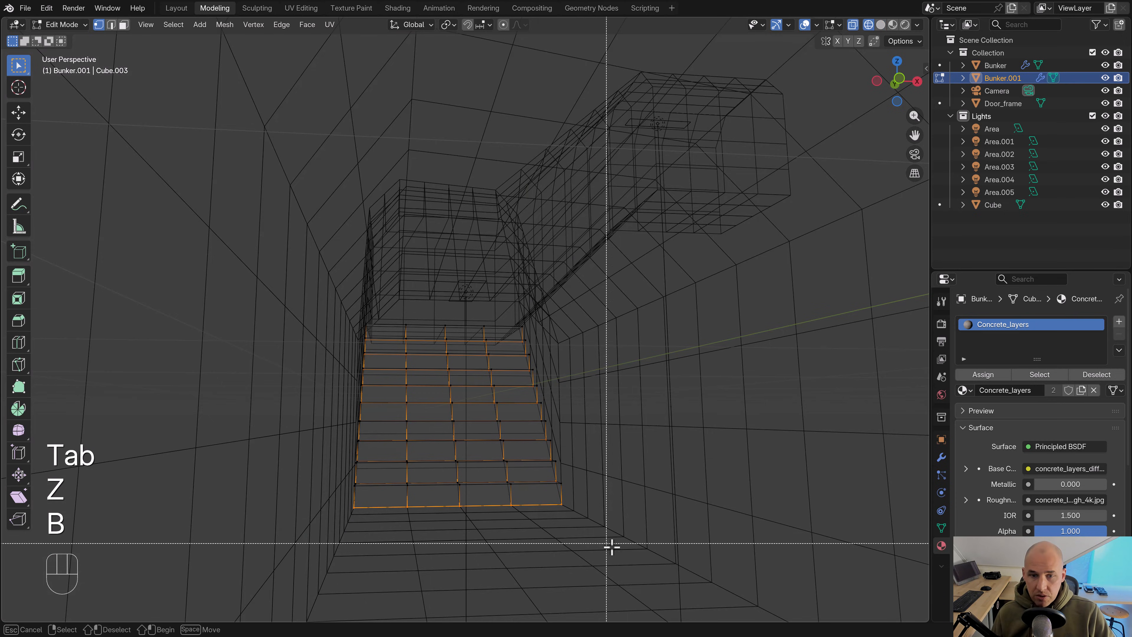
left_click_drag(611, 543, 315, 297)
key("KP_1")
key("u")
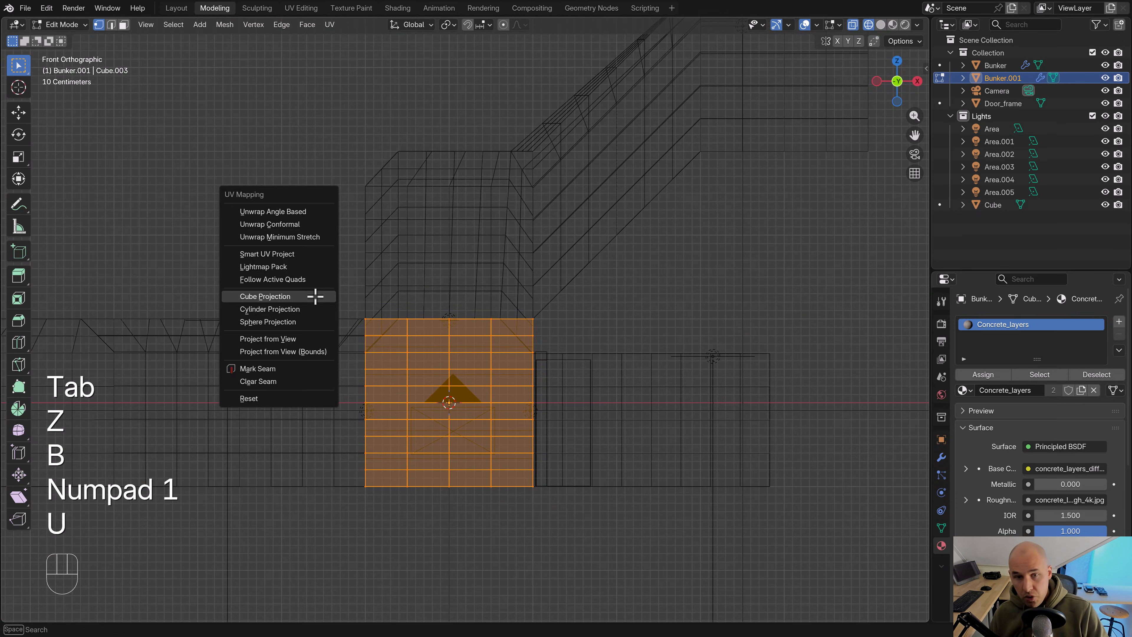
left_click(316, 298)
Scale all of the stairs' UVs up past the texture tile's bounds in the UV Editing workspace
left_click(300, 8)
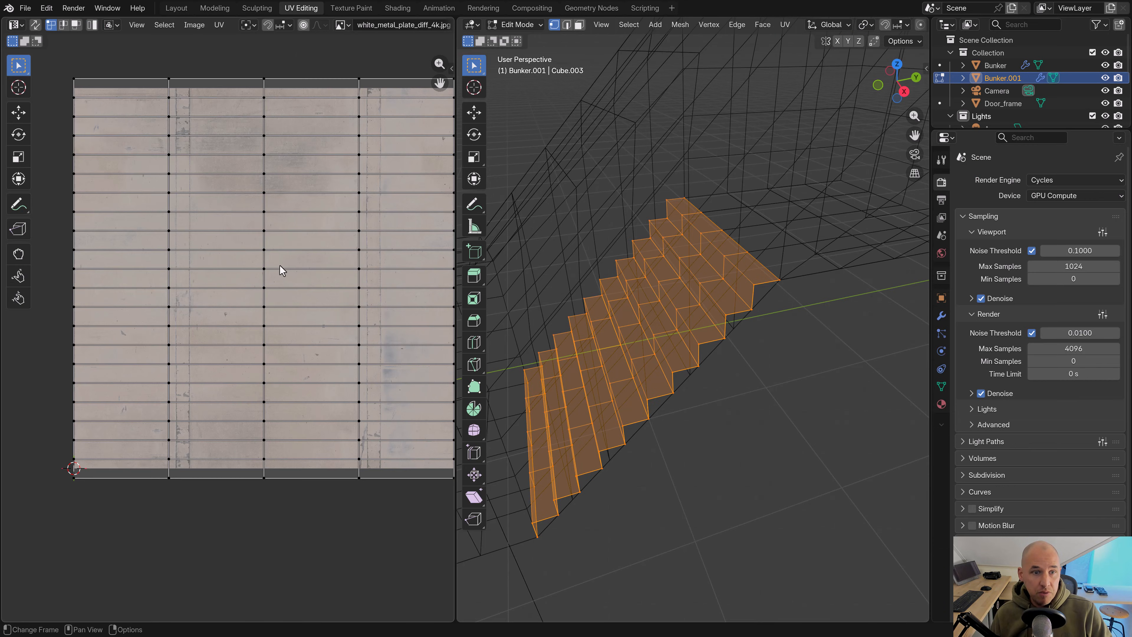
scroll(350, 412, "down", 5)
key("a")
key("s")
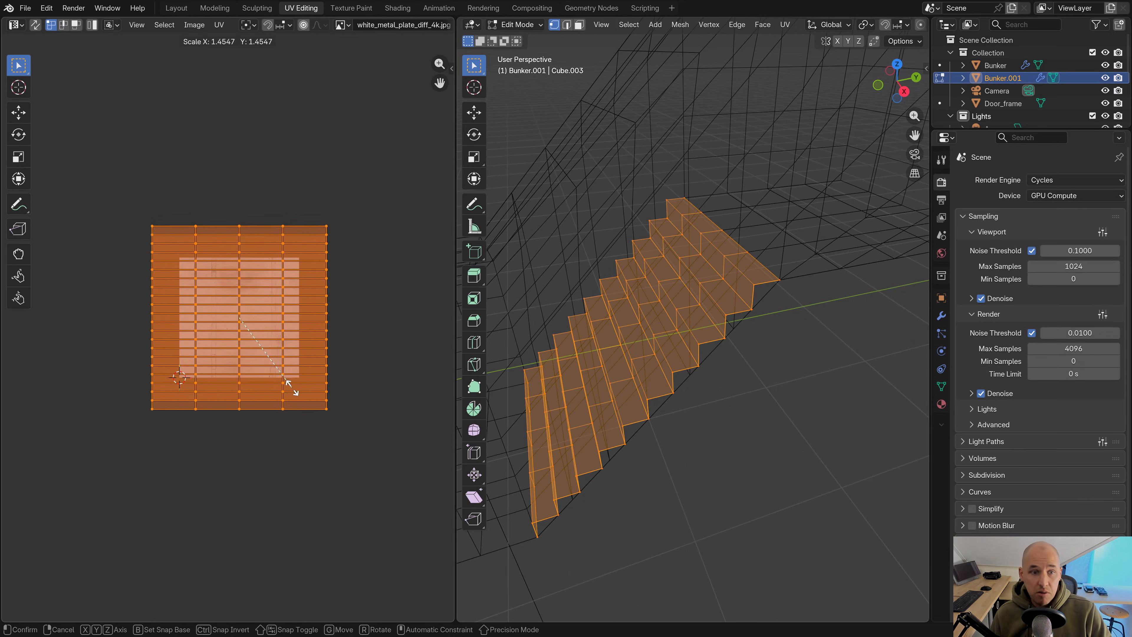
left_click(295, 396)
Return to Object Mode and inspect the concrete texture on the stairs in Material Preview shading
middle_click_drag(572, 359, 733, 348)
key("Tab")
key("z")
left_click(733, 397)
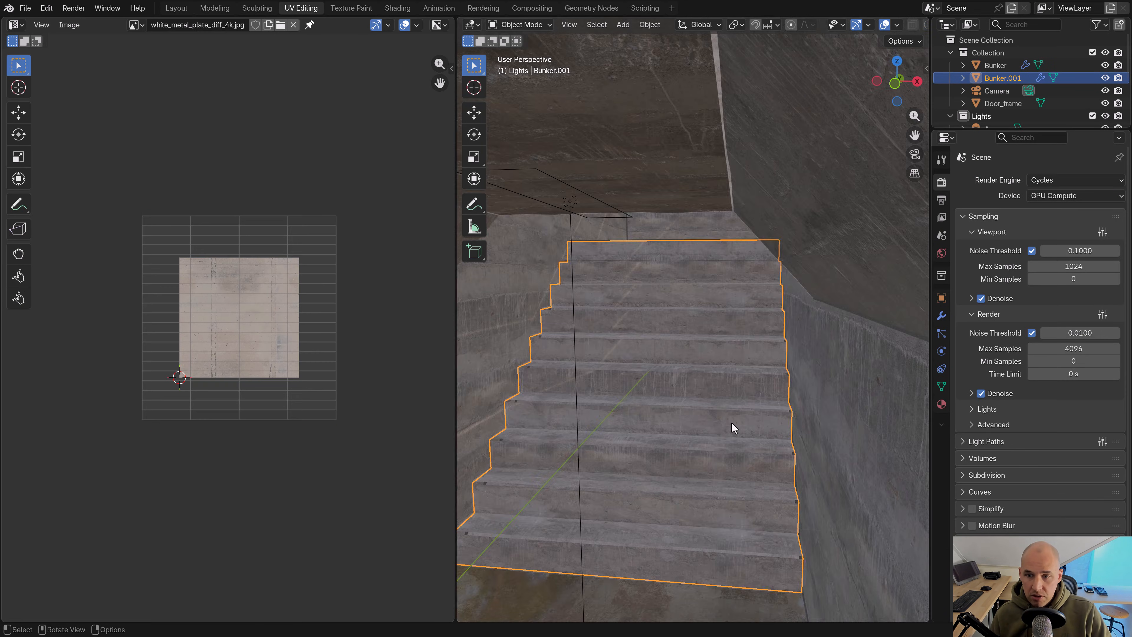
middle_click_drag(731, 422, 746, 404)
scroll(746, 403, "up", 4)
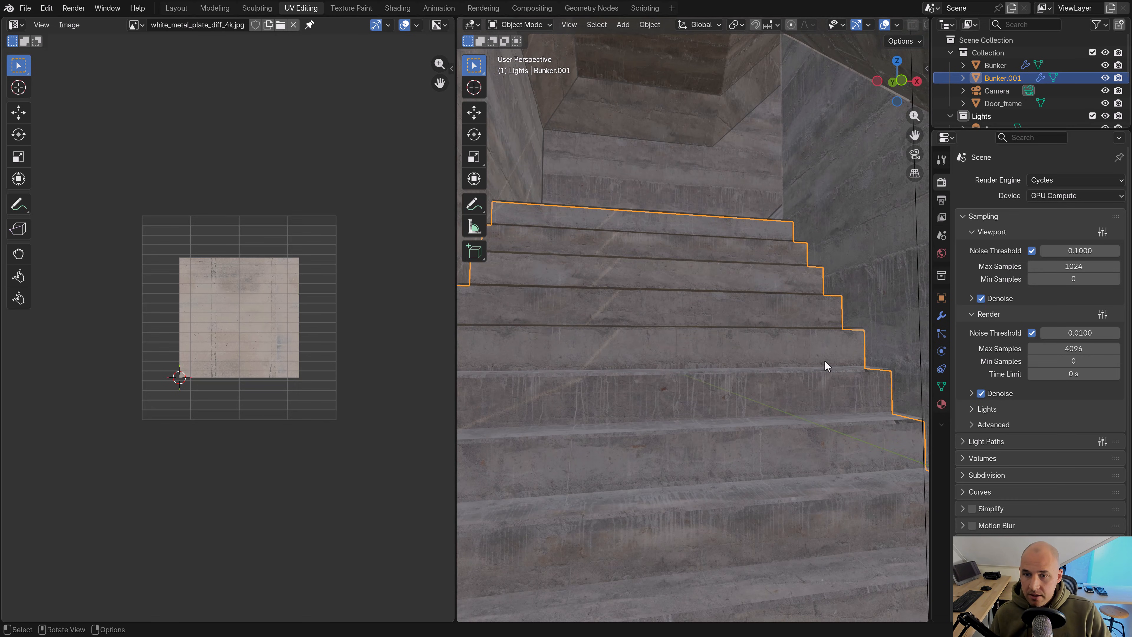
Lower a vertex on a middle stair's front edge by about 0.01 m with smooth proportional editing to make it look worn
scroll(824, 361, "down", 3)
key("Tab")
middle_click_drag(761, 356, 727, 359)
scroll(728, 359, "up", 2)
left_click(744, 365)
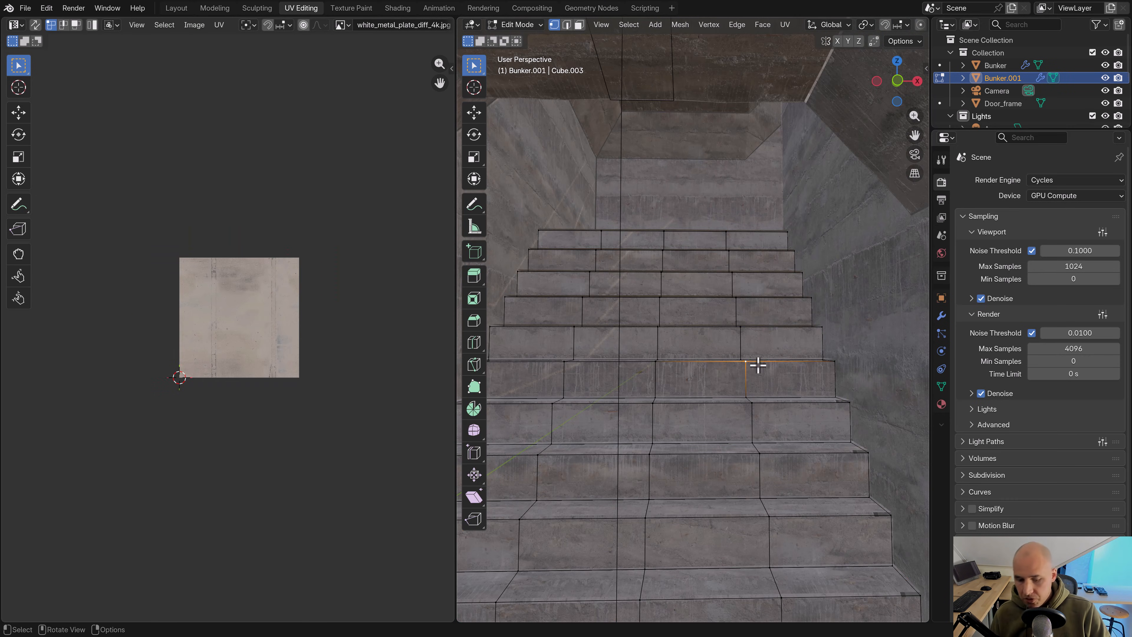
key("g")
right_click(760, 368)
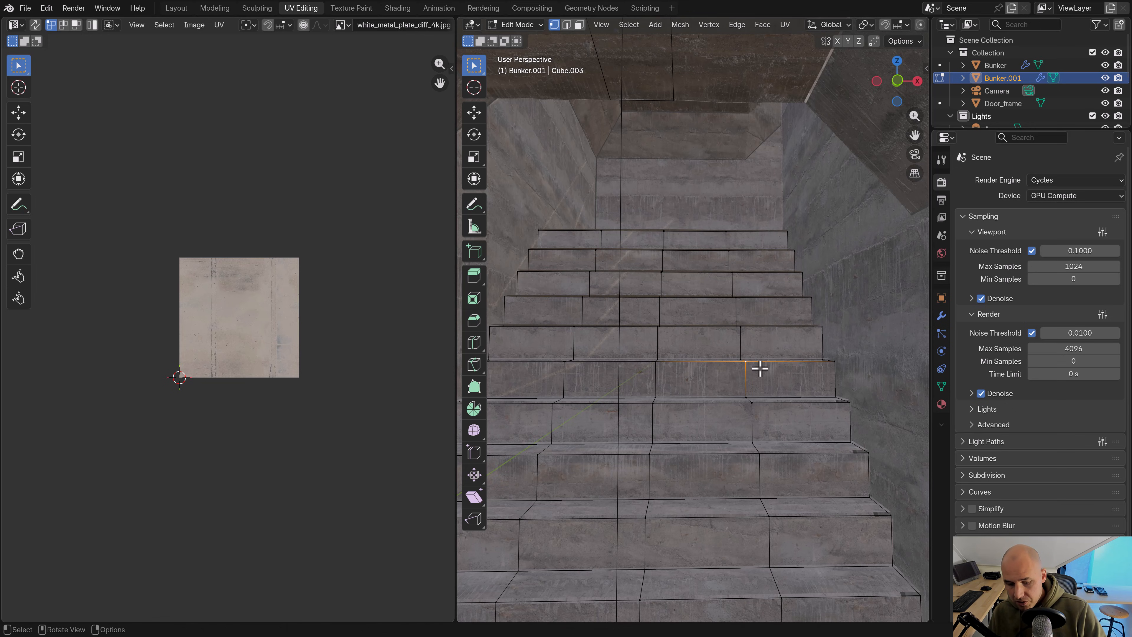
key("g")
left_click(759, 382)
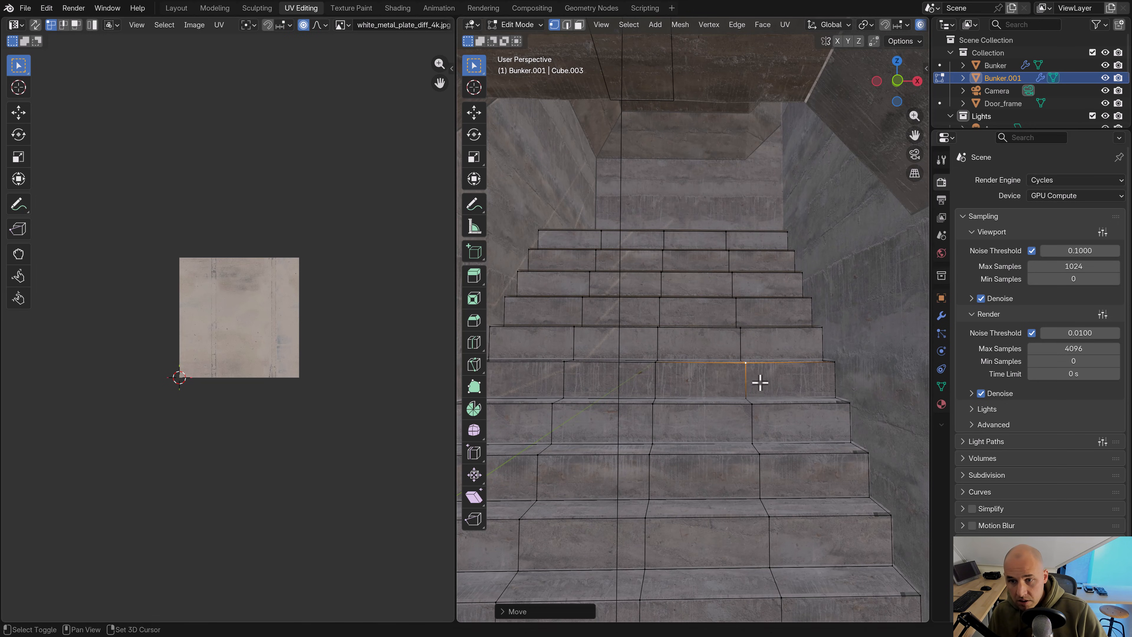
key("g")
right_click(756, 380)
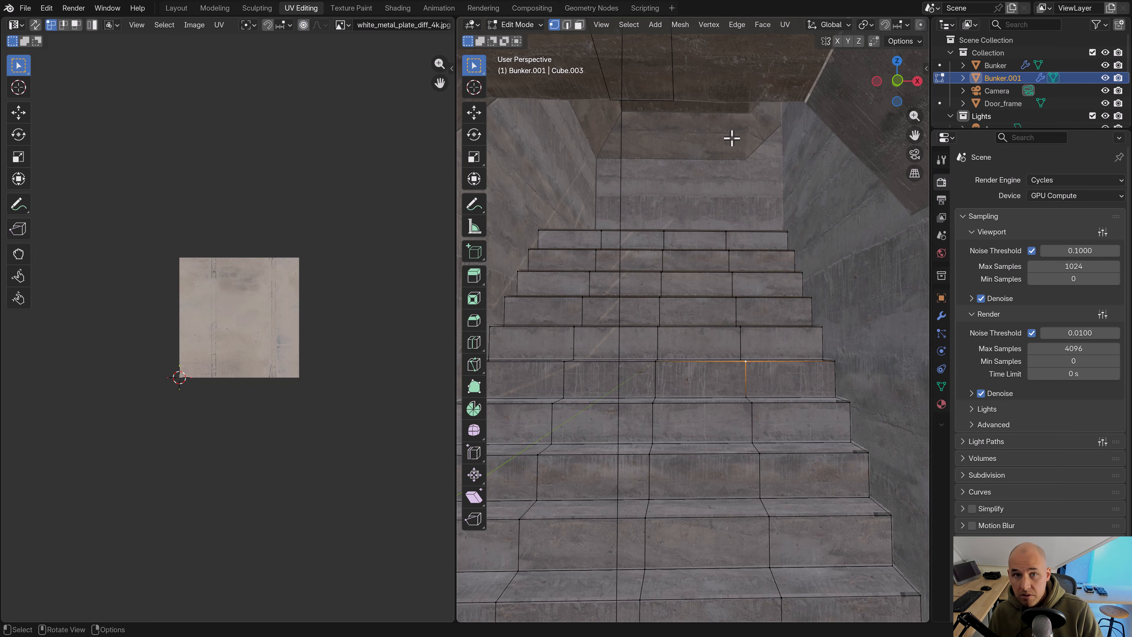
key("g")
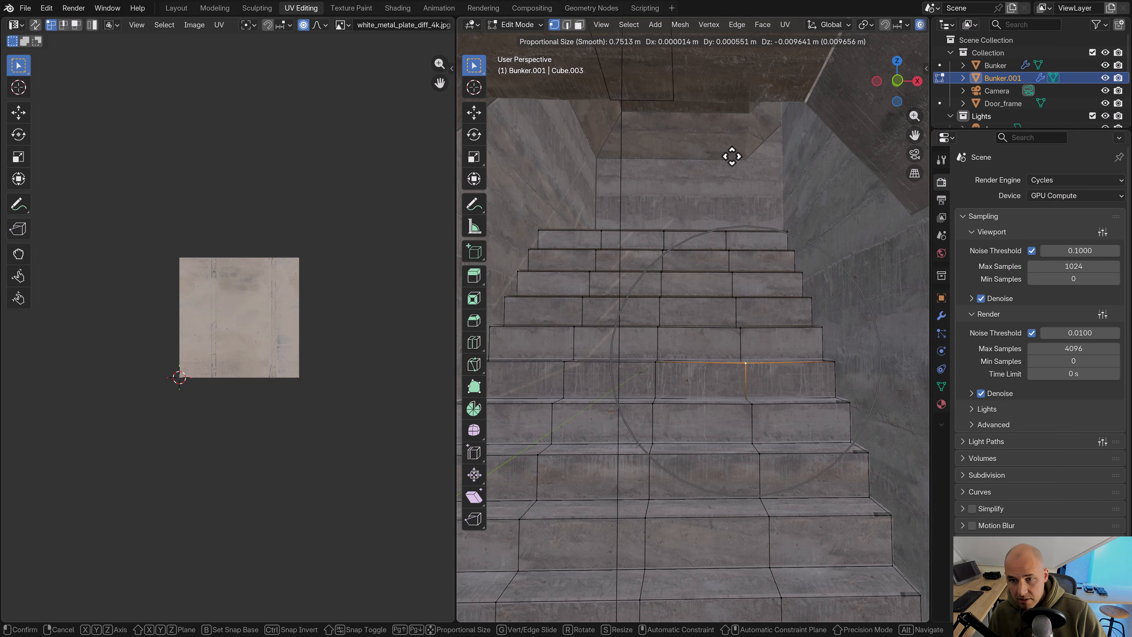
left_click(732, 157)
Lower a vertex on an upper stair's front edge by about 0.003 m with proportional editing
left_click(584, 296)
key("g")
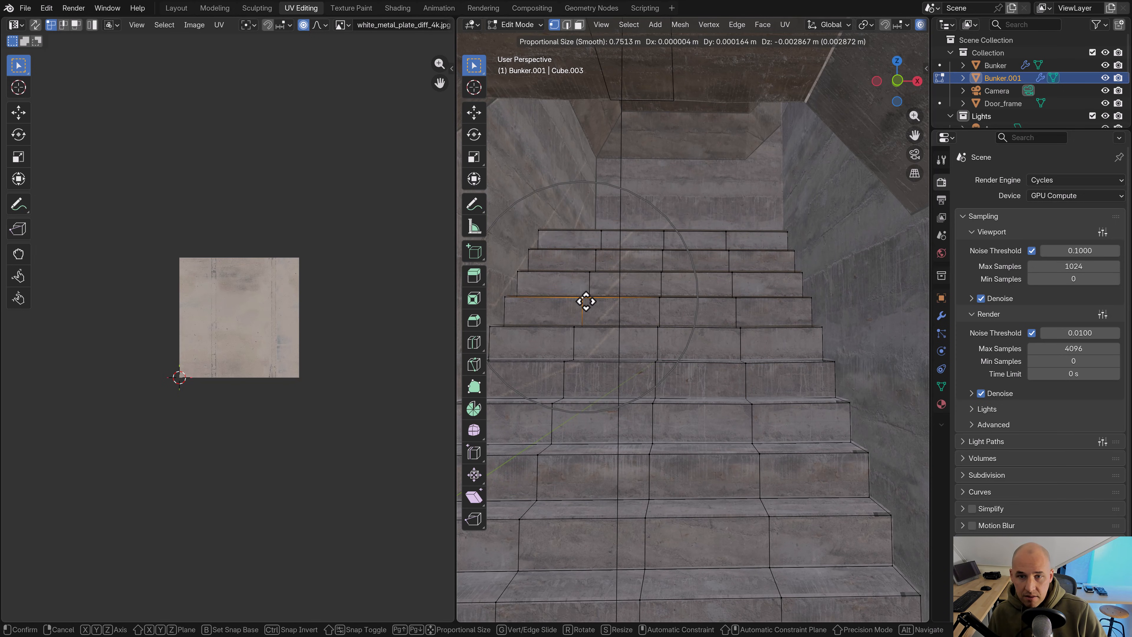
left_click(586, 301)
Nudge the middle vertex on a lower stair's front edge slightly in two proportional moves, the first about 0.004 m up
middle_click_drag(610, 361, 628, 308, "shift")
left_click(670, 435)
key("g")
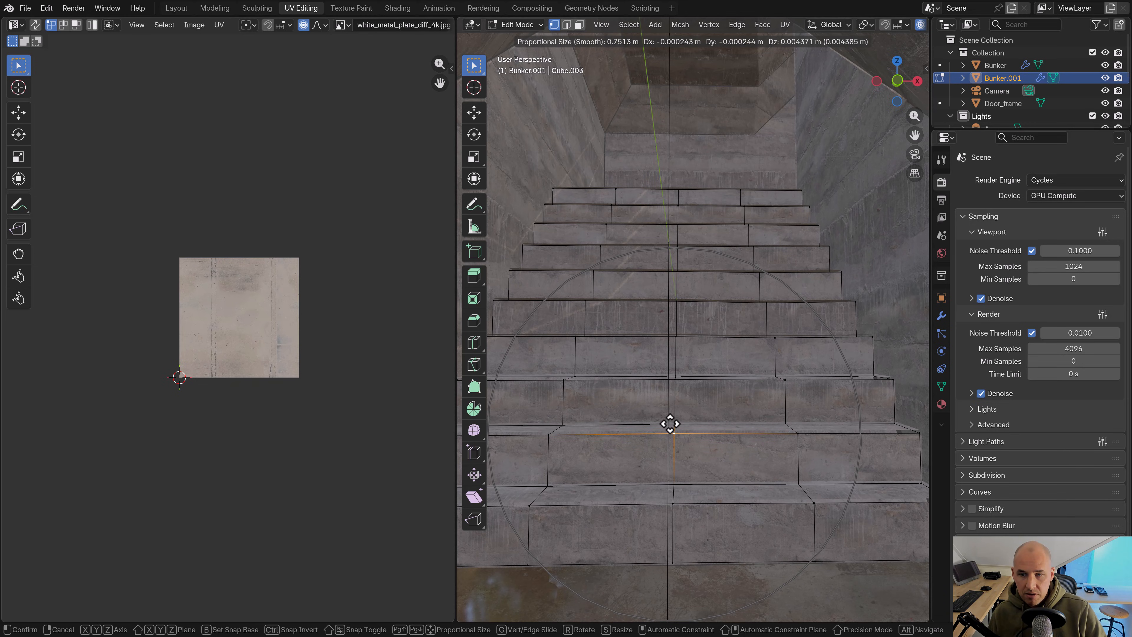
left_click(670, 423)
middle_click_drag(669, 424, 689, 393, "shift")
key("g")
left_click(690, 392)
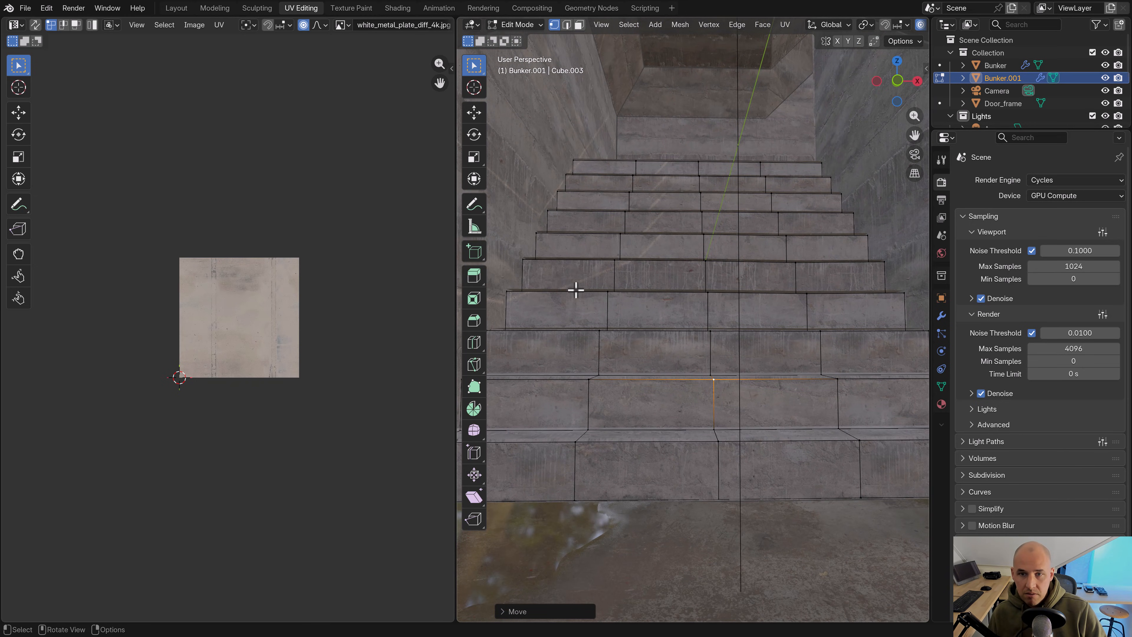
Lower a vertex on the topmost stair's front edge slightly with proportional editing and return to Object Mode
middle_click_drag(691, 168, 692, 200, "shift")
left_click(632, 191)
key("g")
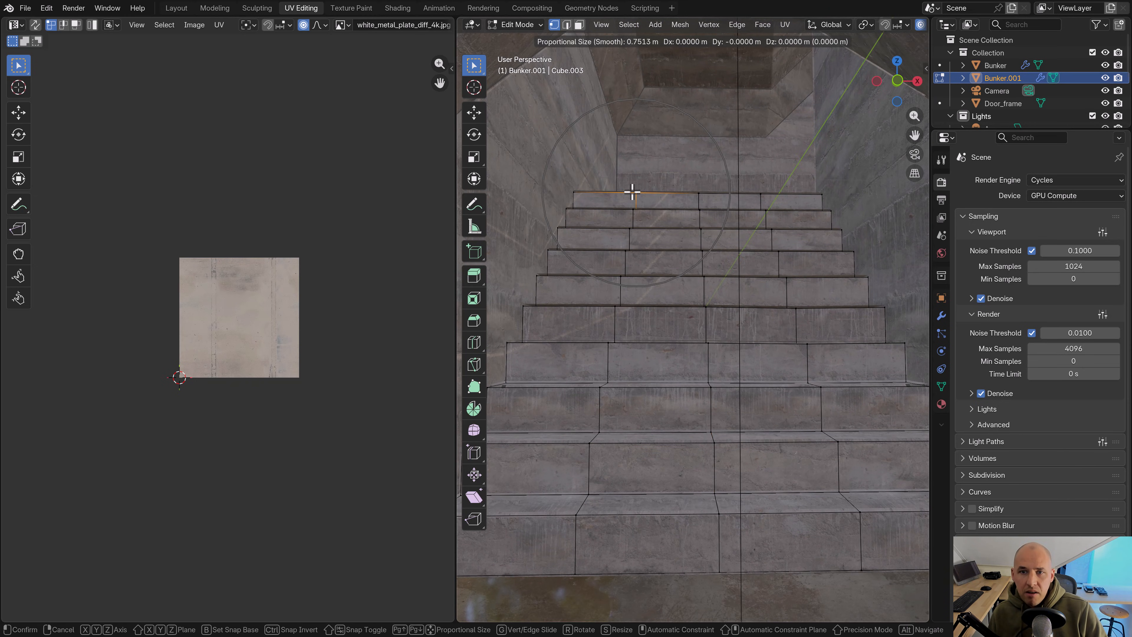
left_click(631, 197)
scroll(710, 261, "down", 3)
middle_click_drag(710, 260, 705, 309, "shift")
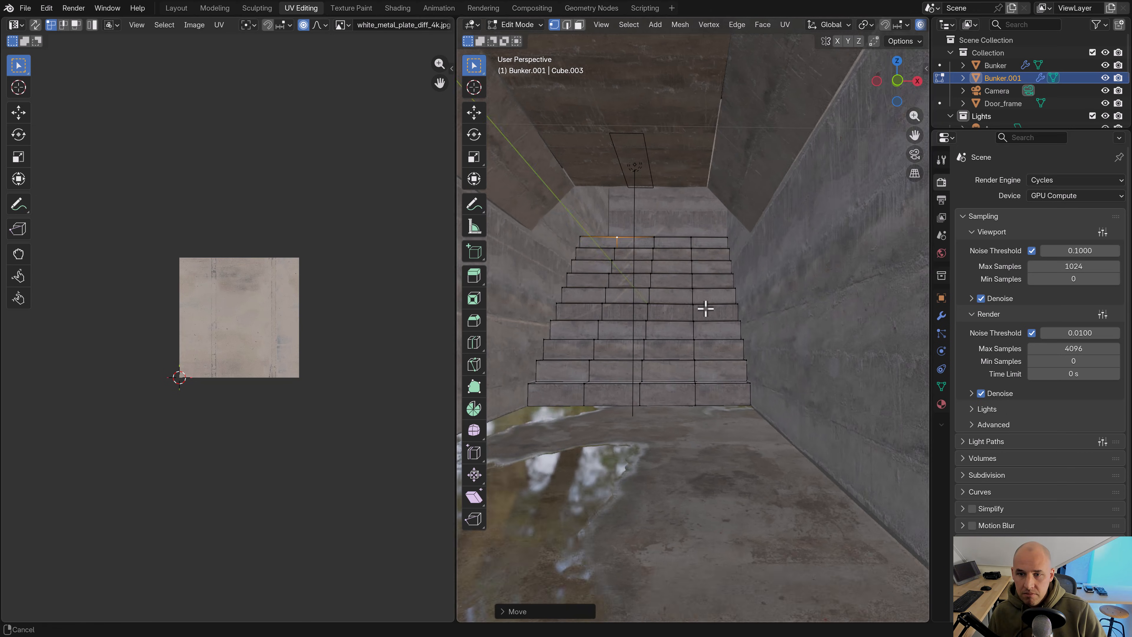
key("Tab")
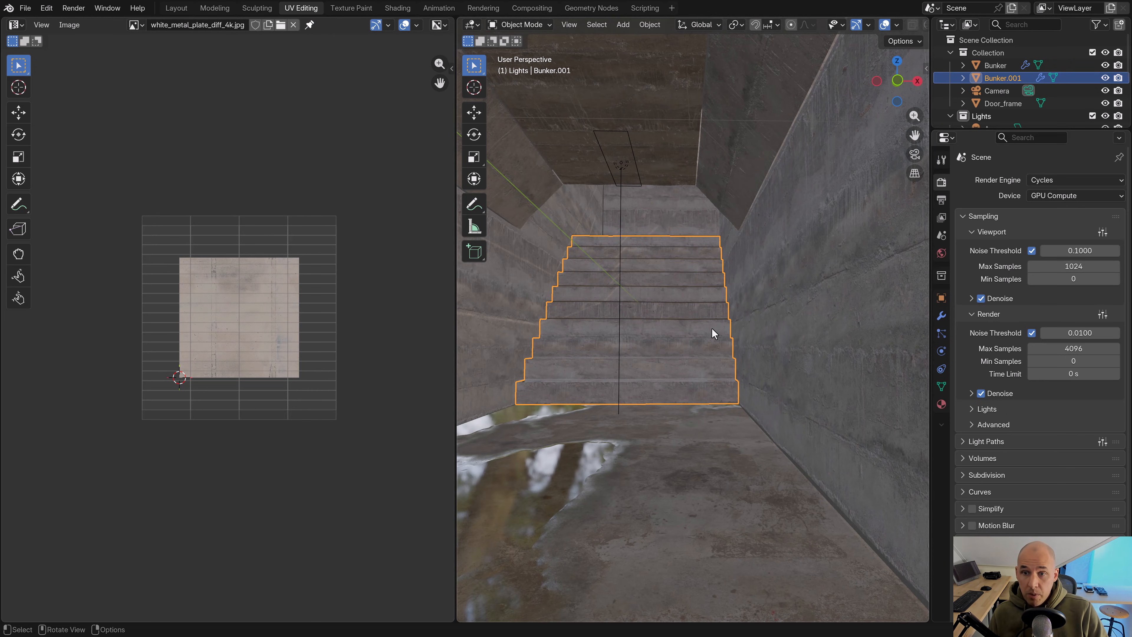
Duplicate the floor edges at the foot of the bunker's second slope and separate them into a new object
middle_click_drag(710, 327, 708, 270)
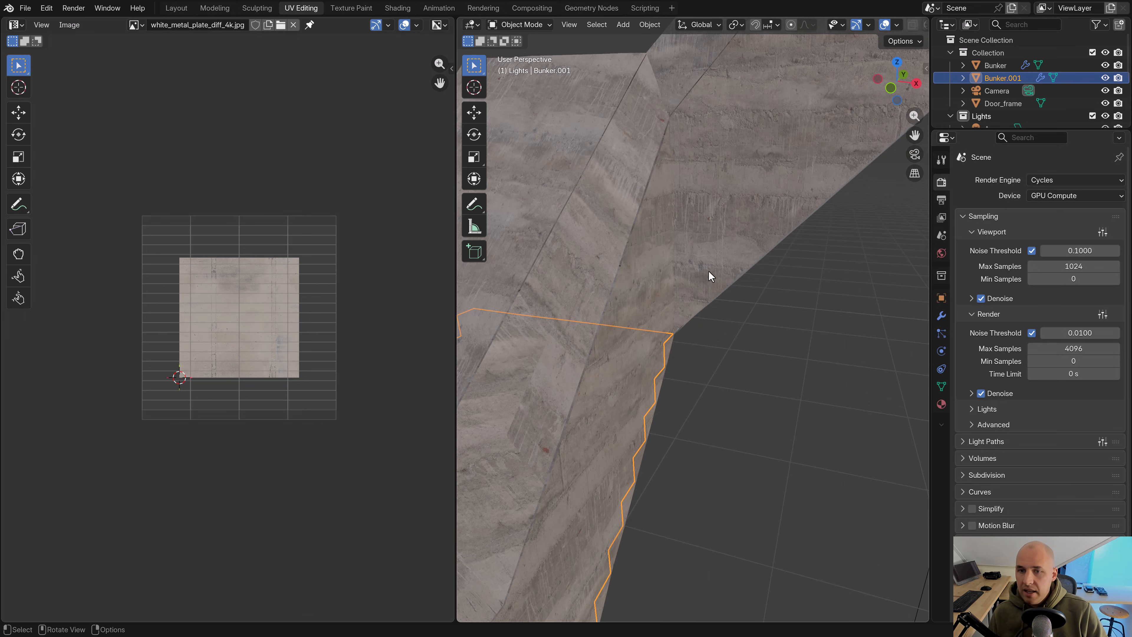
left_click(708, 270)
key("Tab")
key("shift+z")
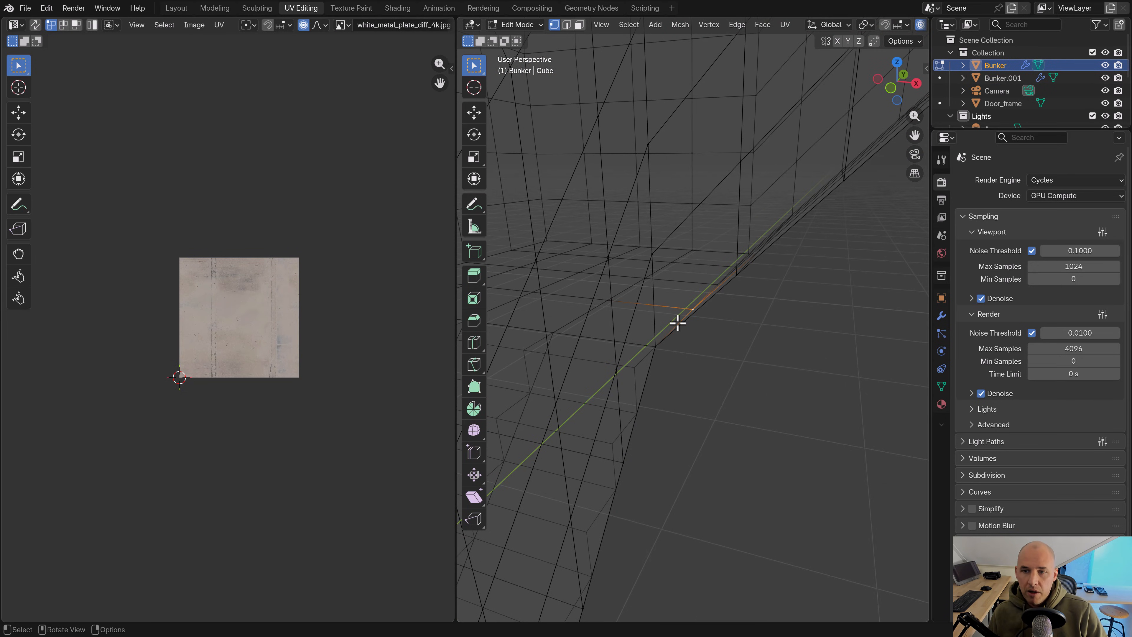
middle_click_drag(709, 289, 706, 290)
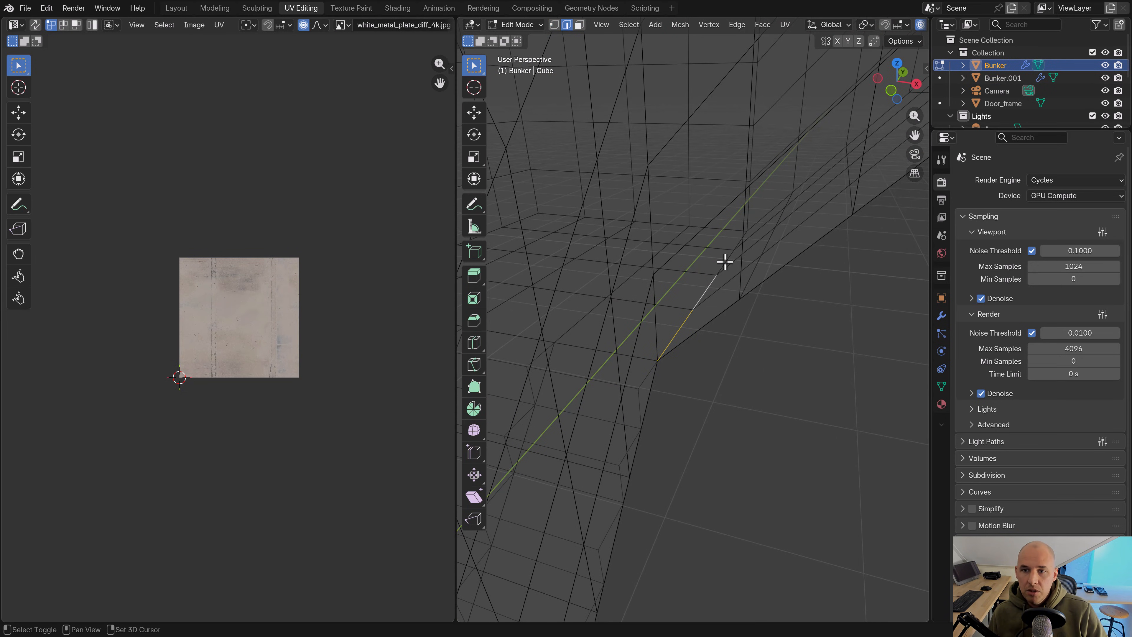
left_click(739, 238, "shift")
scroll(743, 276, "down", 3)
key("shift+d")
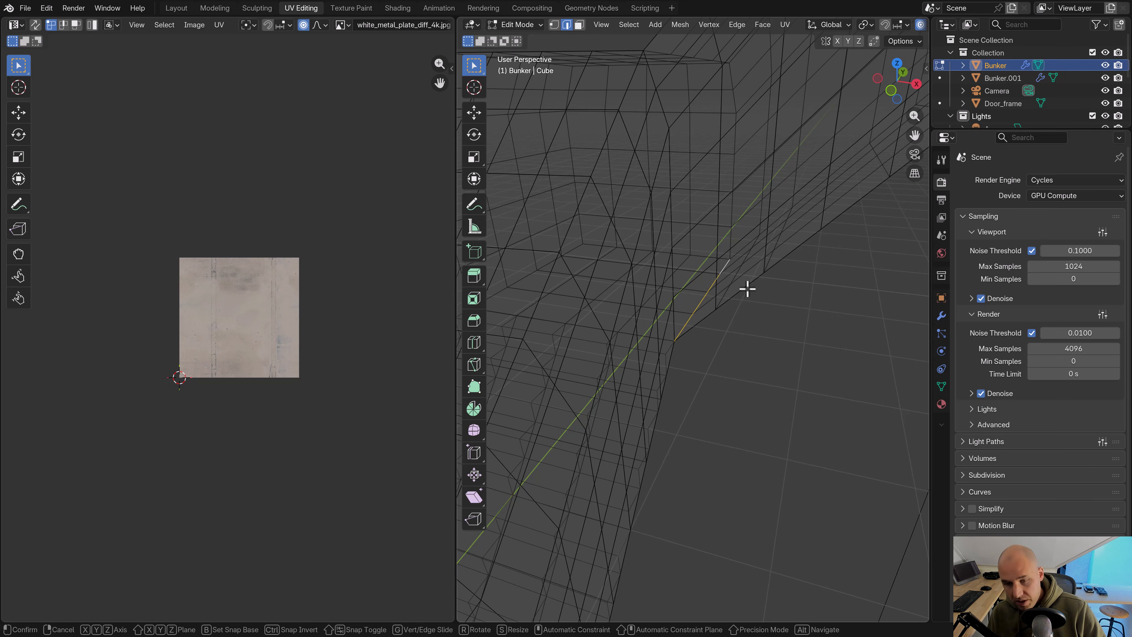
right_click(748, 272)
key("p")
left_click(741, 273)
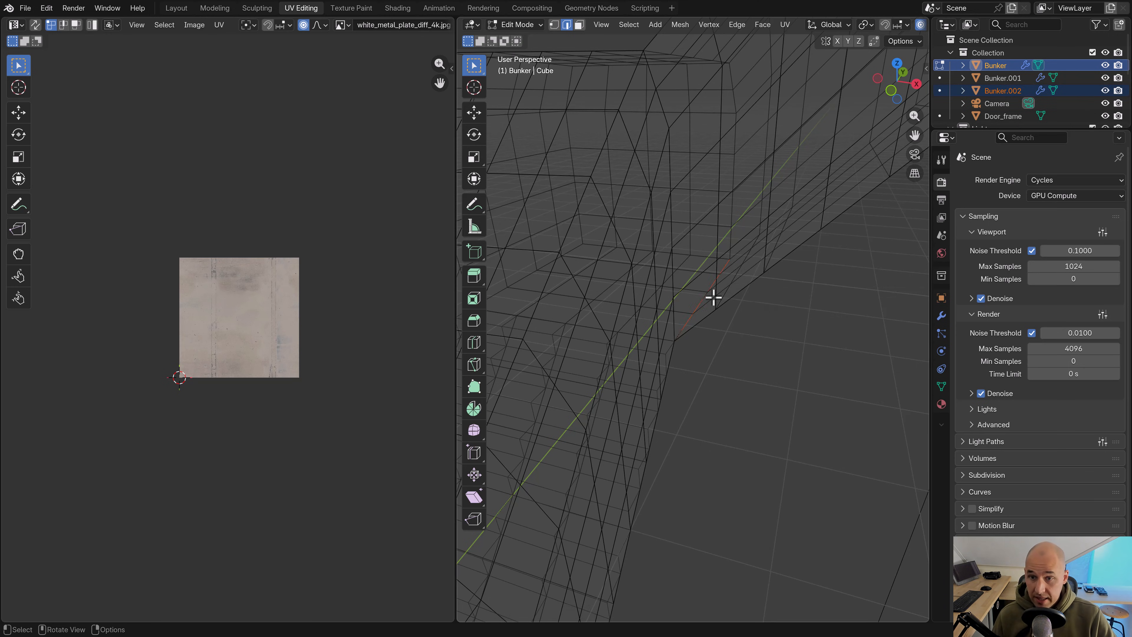
Extrude the separated edge about 0.2 m straight up in front view with grid snapping to form the first riser
key("Tab")
left_click(699, 303)
key("Tab")
key("1")
left_click(708, 309)
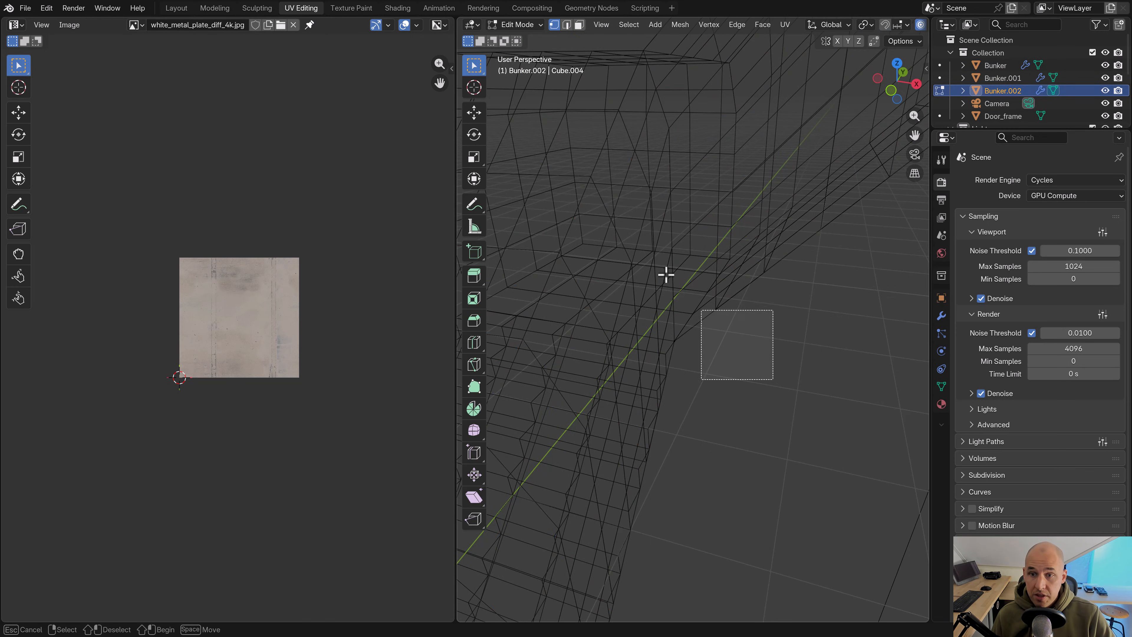
key("KP_Decimal")
key("KP_1")
middle_click_drag(598, 191, 597, 284, "shift")
scroll(720, 372, "up", 4)
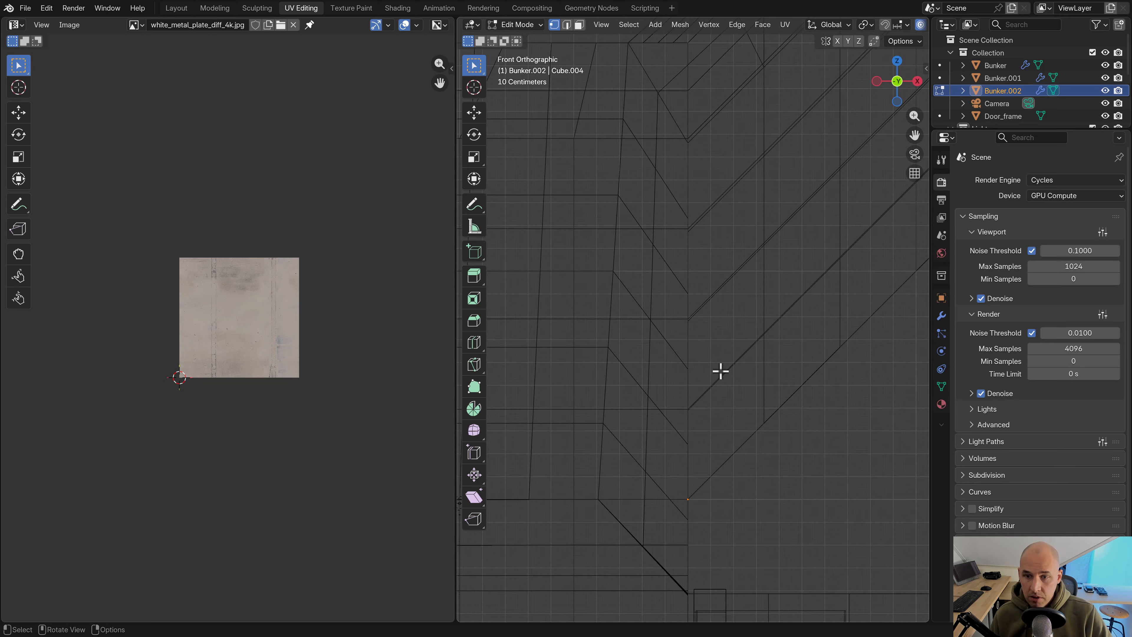
key("e")
left_click(718, 323, "ctrl")
Turn off proportional editing and extrude the riser's upper edge 0.2 m along X to form the tread
key("e")
key("o")
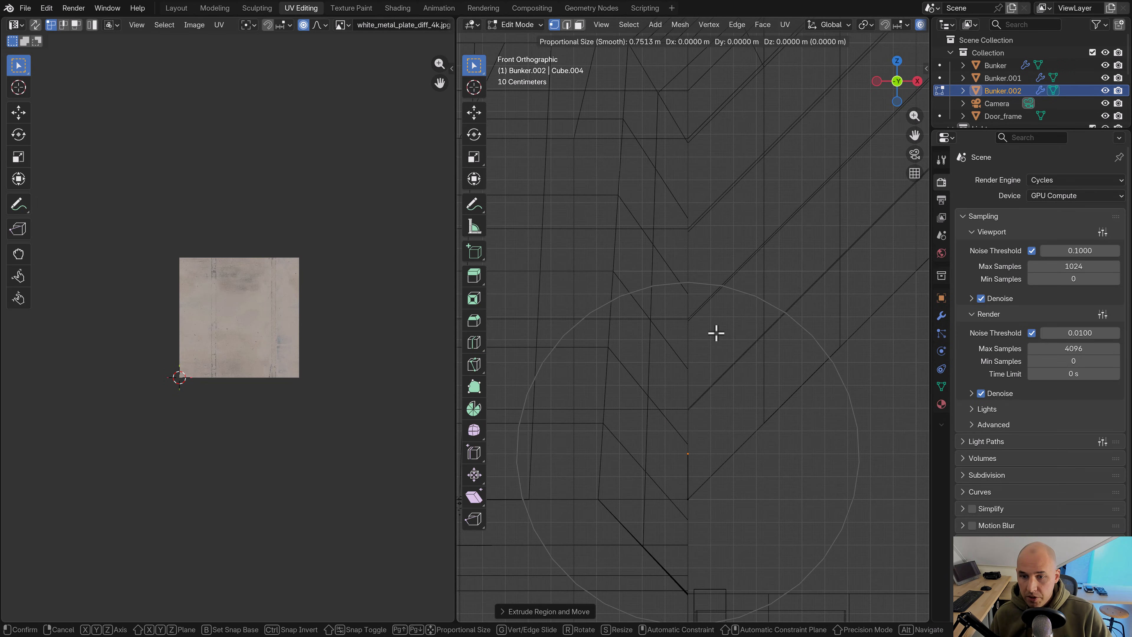
right_click(732, 332)
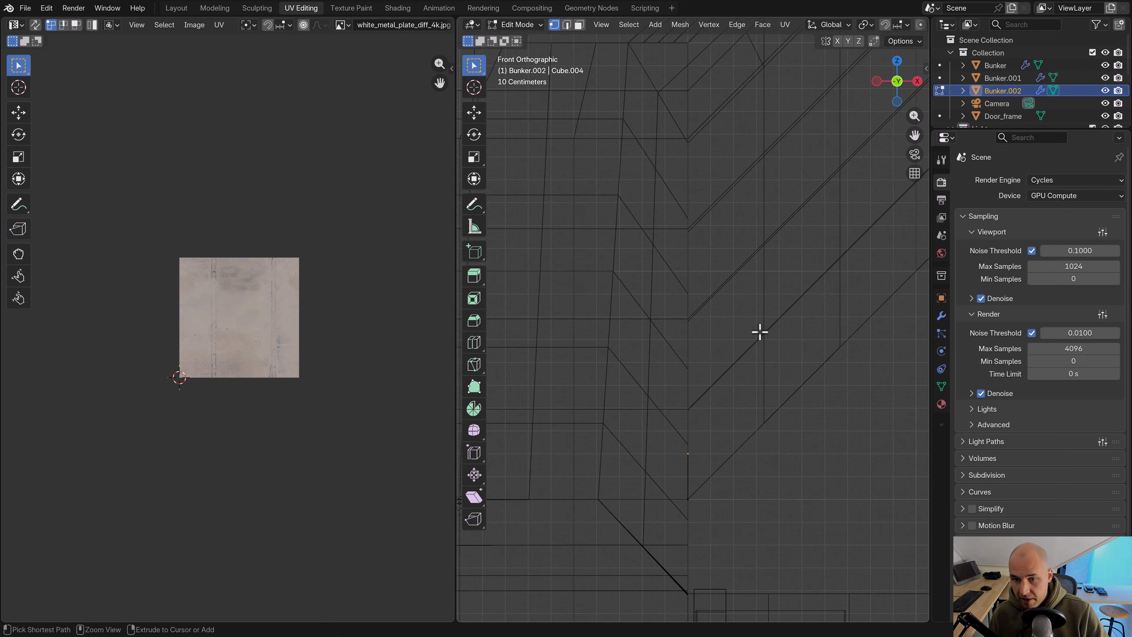
key("e")
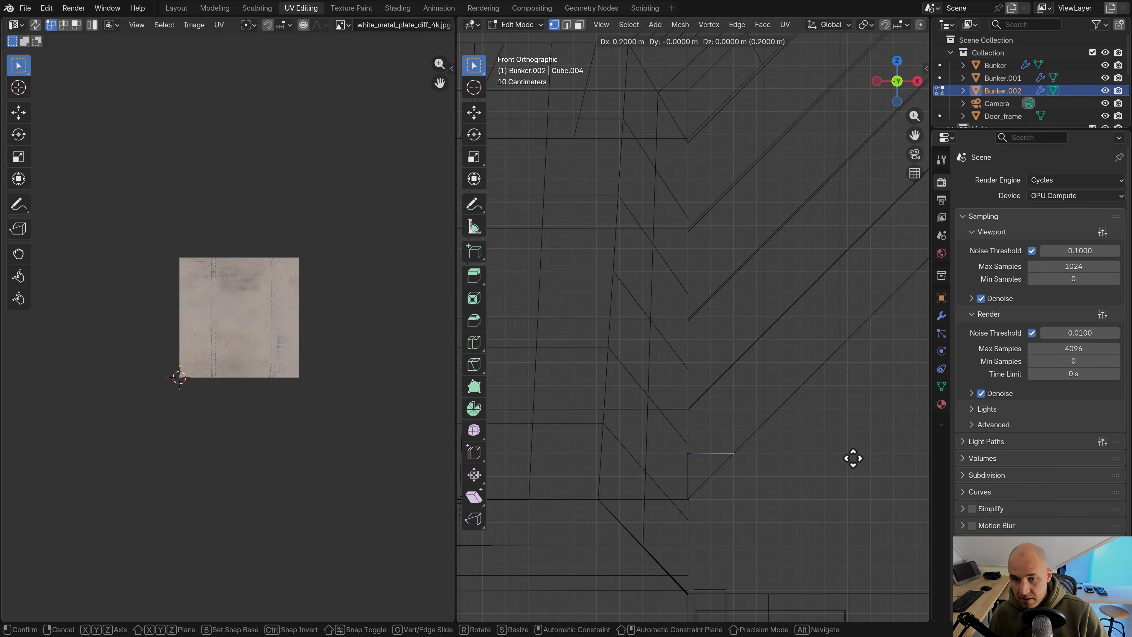
left_click(852, 458)
key("Tab")
Add an Array modifier to the new step and set its relative Z offset to 1
middle_click_drag(790, 454, 867, 409)
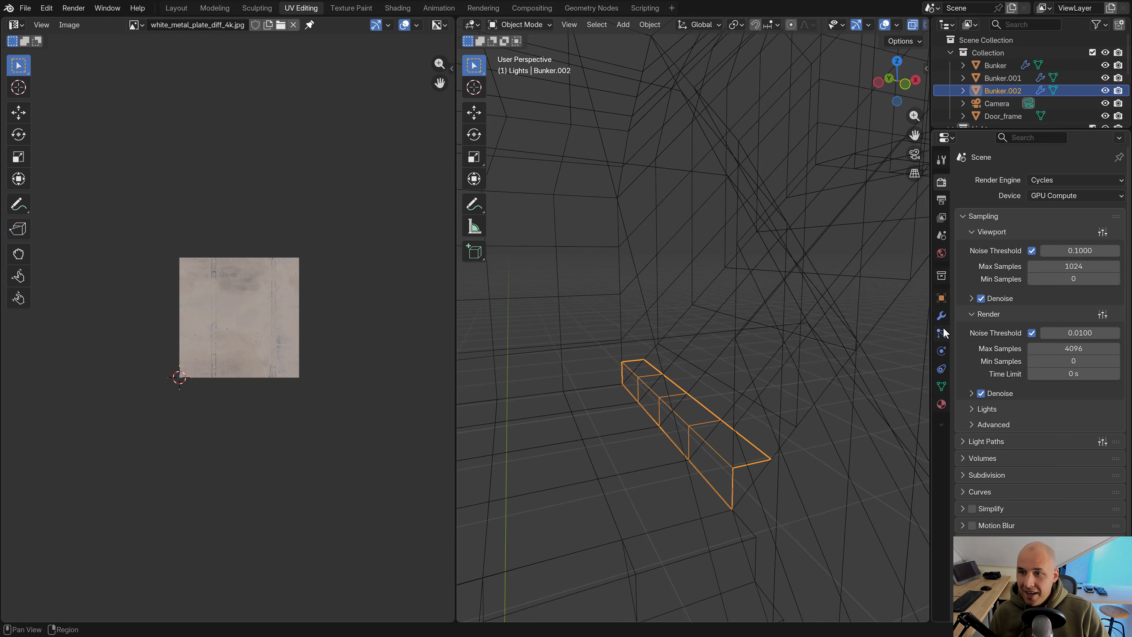
left_click(941, 316)
left_click(1008, 181)
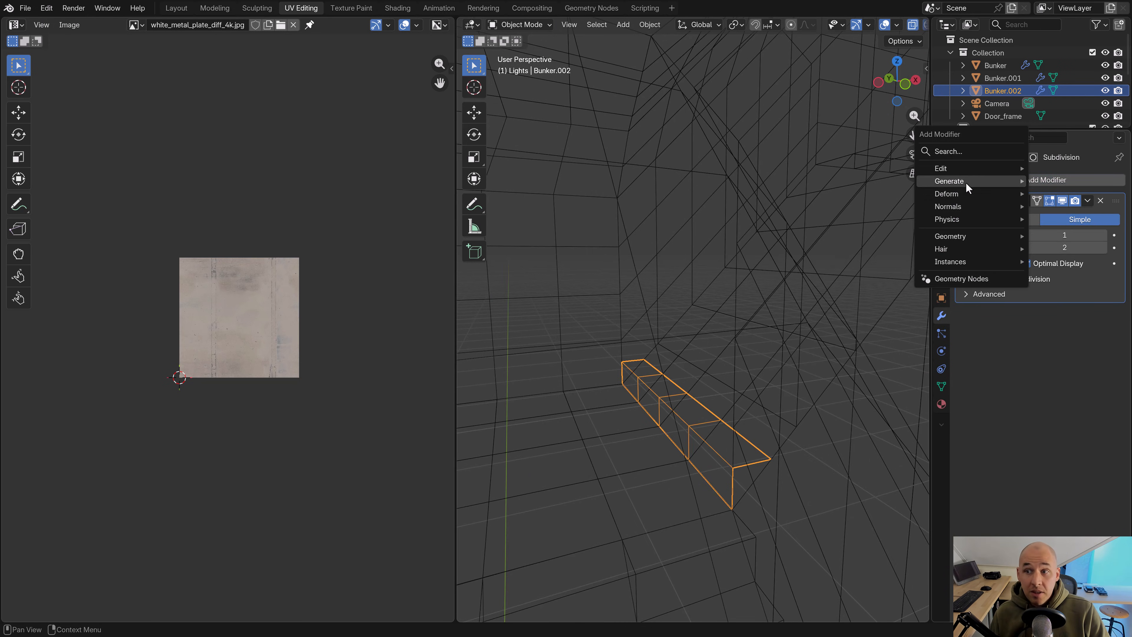
mouse_move(962, 183)
left_click(891, 181)
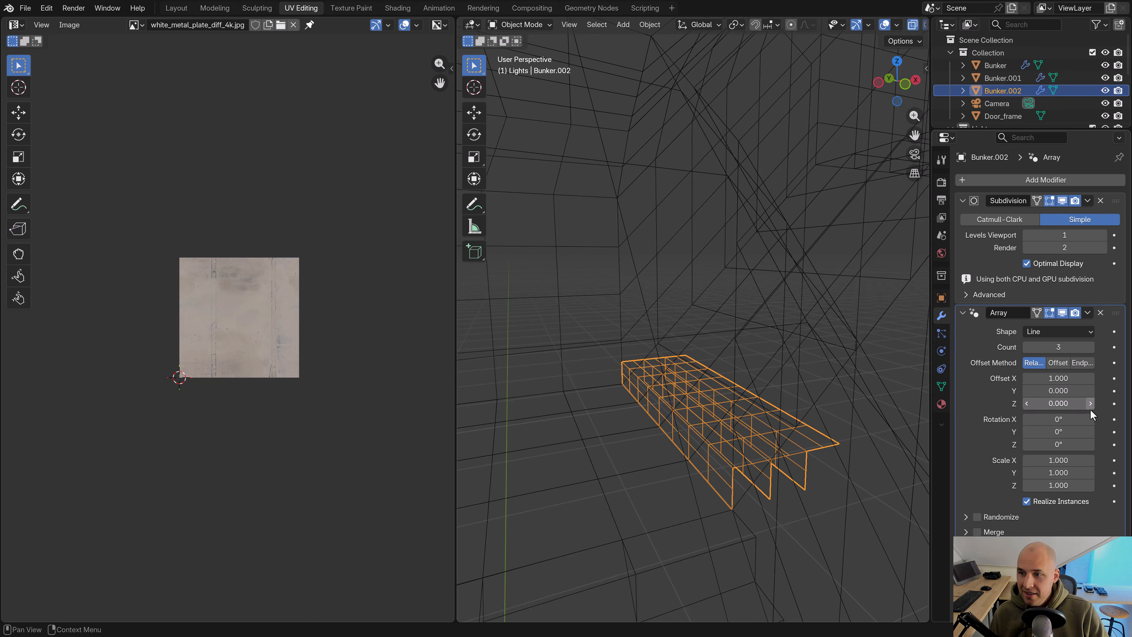
type("1")
key("Return")
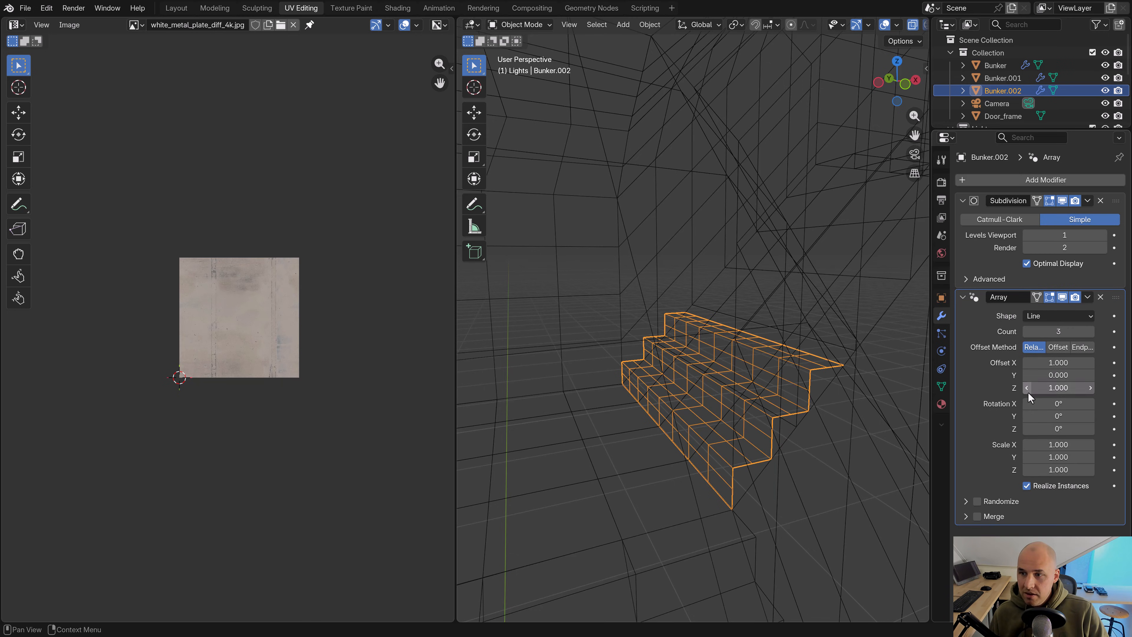
Set the second staircase's array count to 10 and apply the Array modifier
left_click_drag(1059, 332, 1060, 332)
type("10")
key("Return")
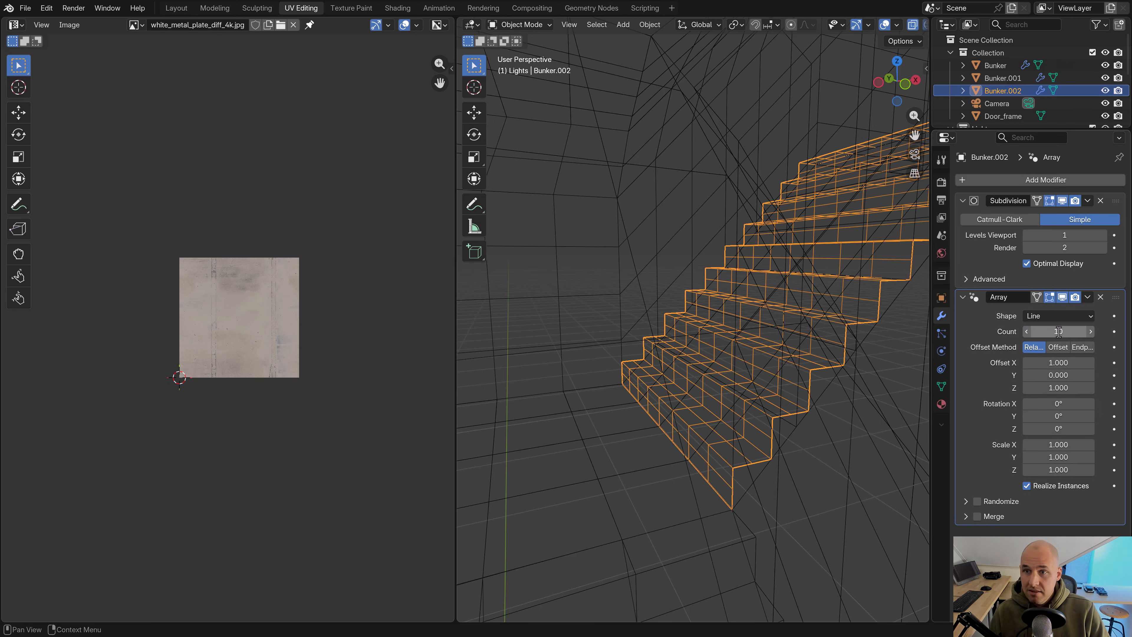
scroll(632, 401, "down", 4)
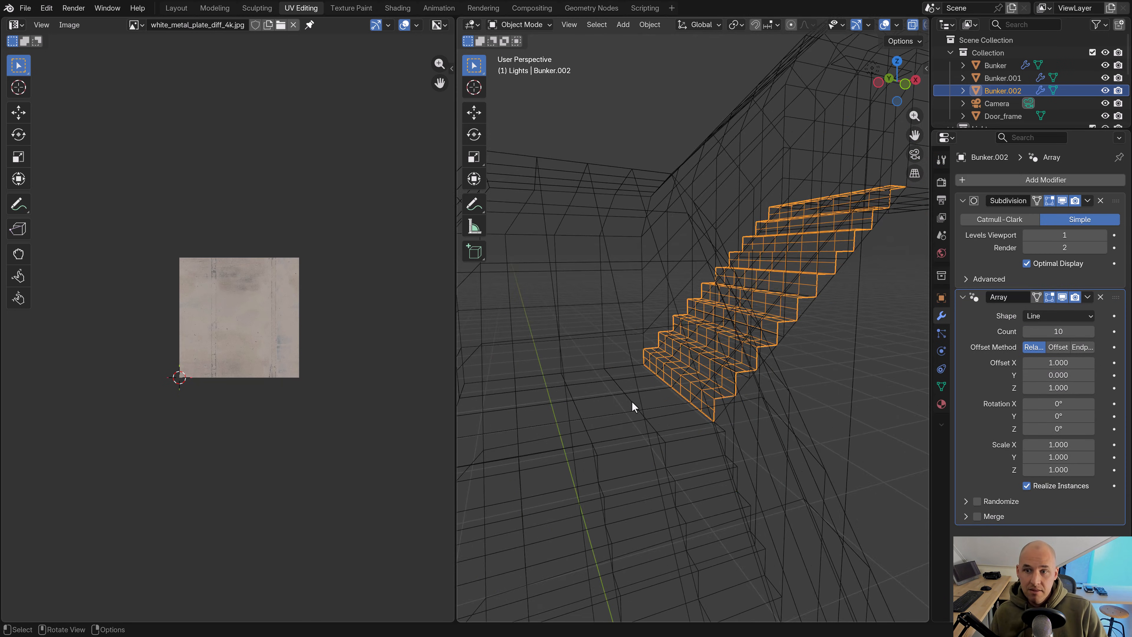
left_click(1089, 298)
left_click(1070, 311)
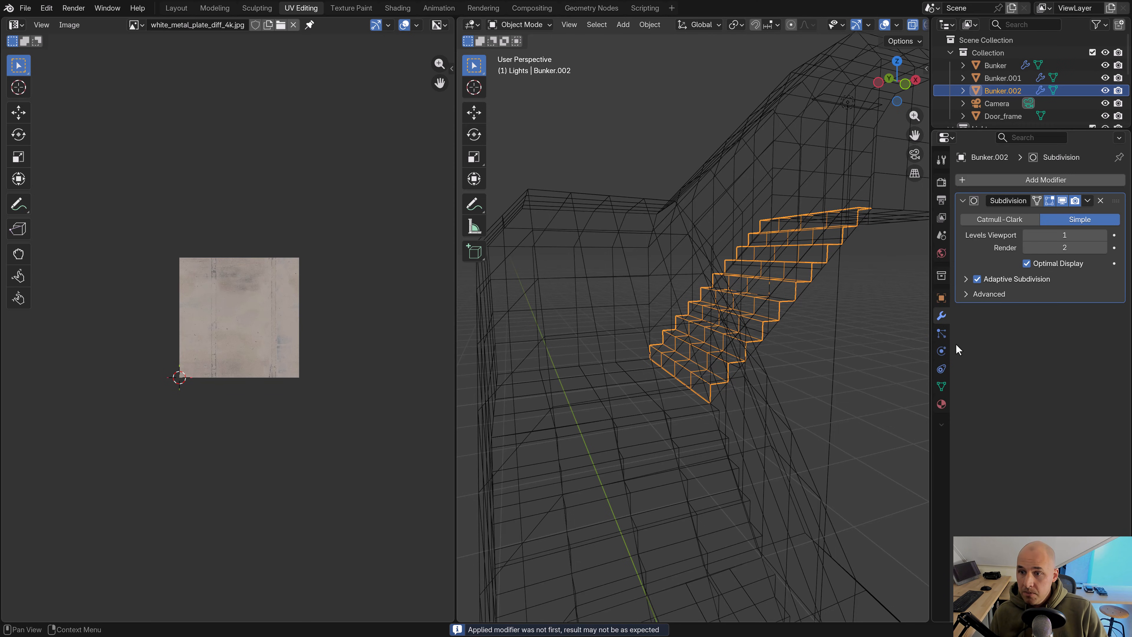
Remove the Concrete_floor material slot from the second staircase, keeping Concrete_layers
left_click(941, 405)
left_click(1096, 196)
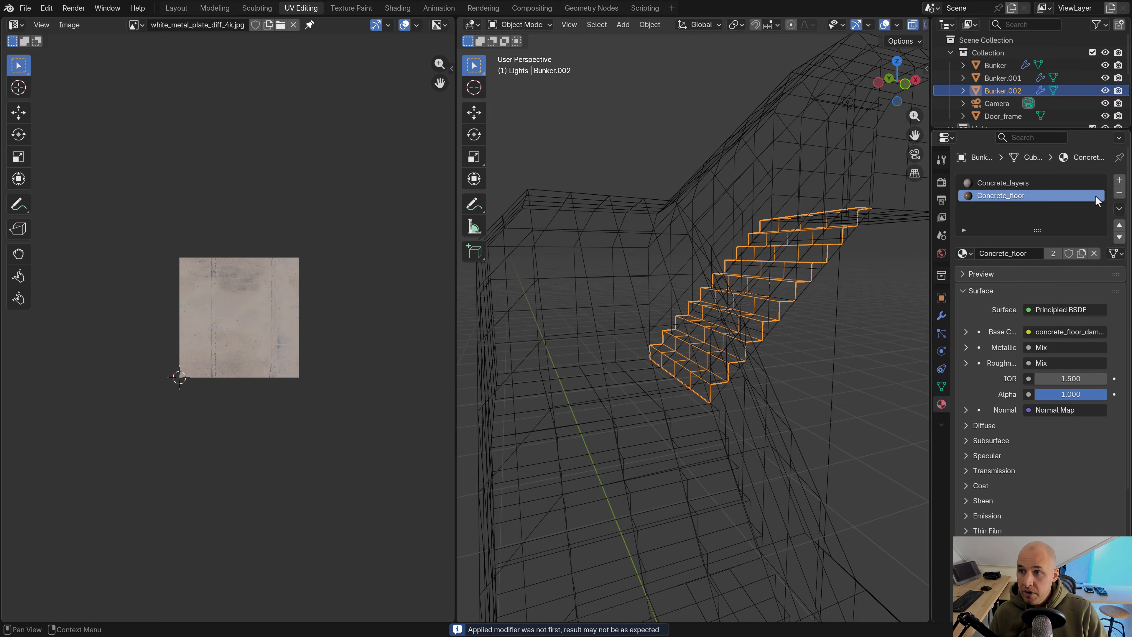
left_click(1119, 193)
Unwrap all faces of the second staircase with Cube Projection
key("Tab")
middle_click_drag(804, 313, 565, 169)
key("a")
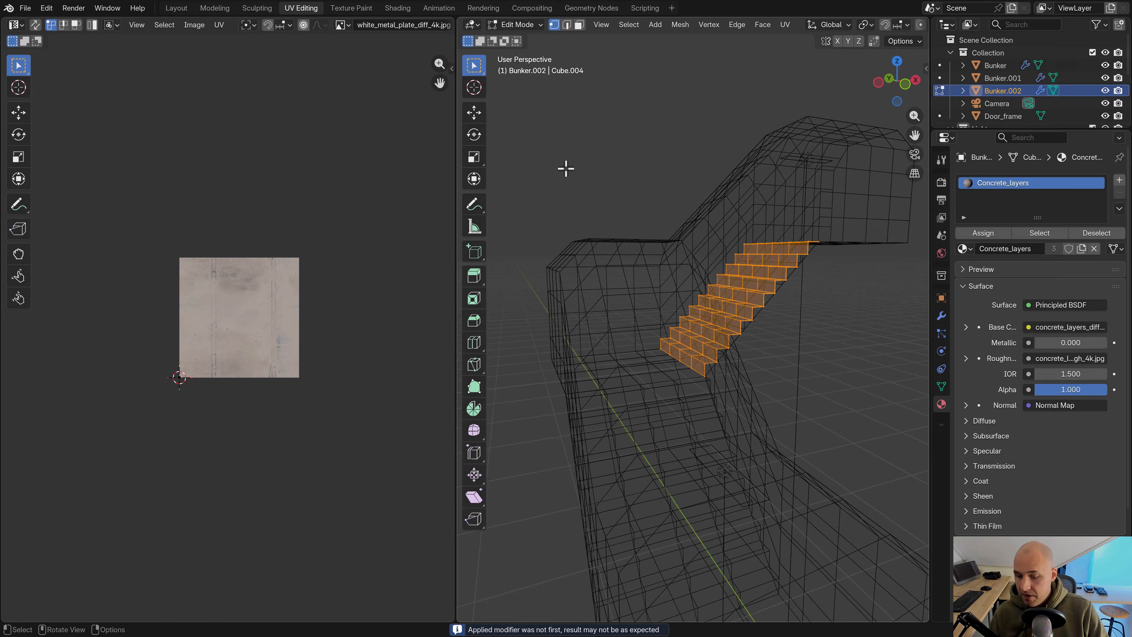
key("KP_3")
key("u")
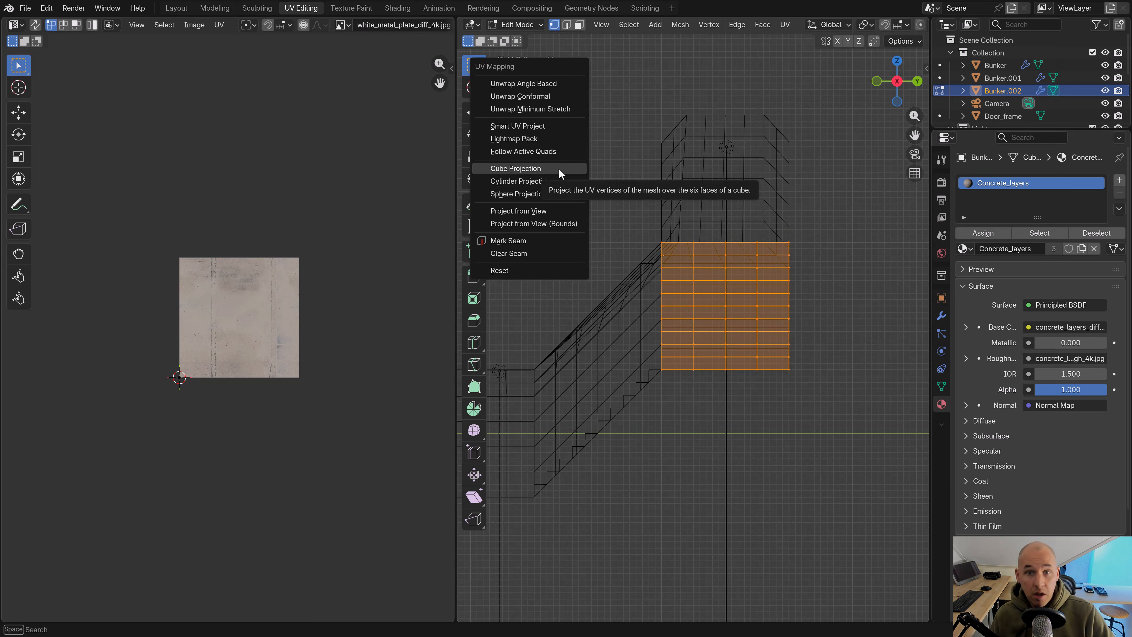
left_click(559, 170)
Scale all of the second staircase's UVs up slightly, return to Object Mode and change the viewport shading
left_click_drag(325, 429, 106, 236)
key("s")
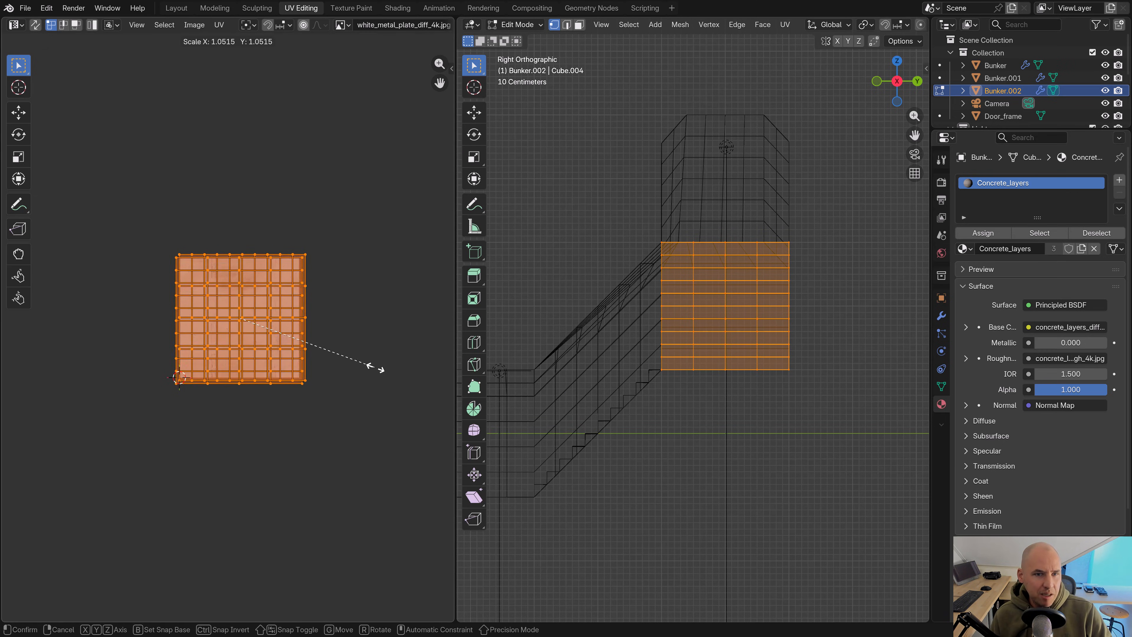
left_click(392, 374)
middle_click_drag(683, 294, 782, 335)
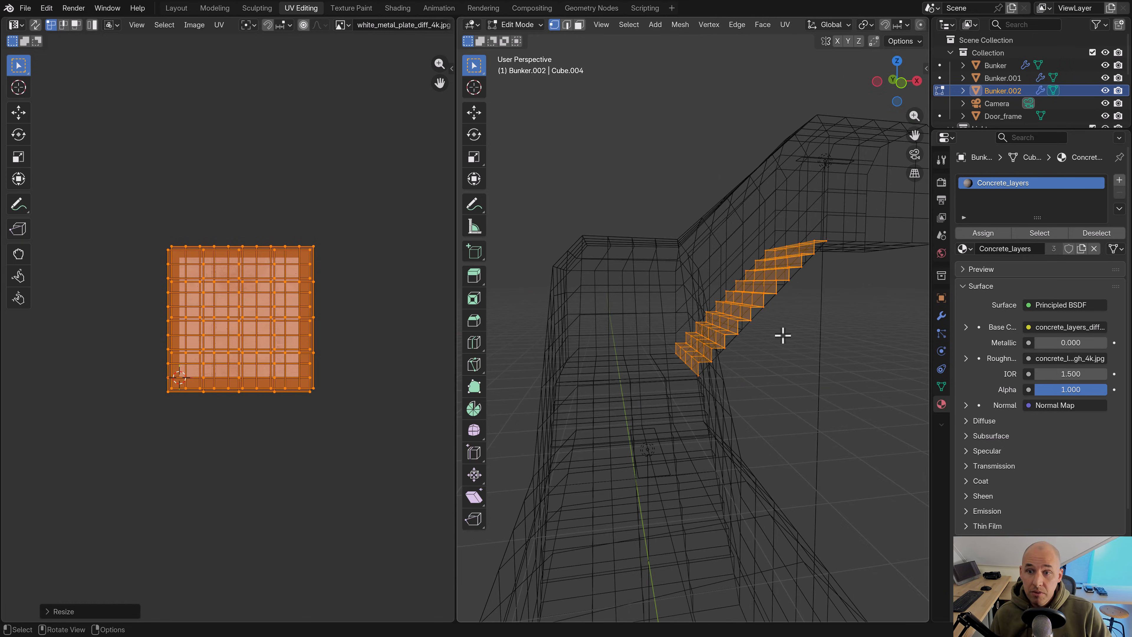
key("Tab")
key("z")
left_click(770, 412)
scroll(771, 412, "up", 5)
middle_click_drag(770, 412, 763, 384)
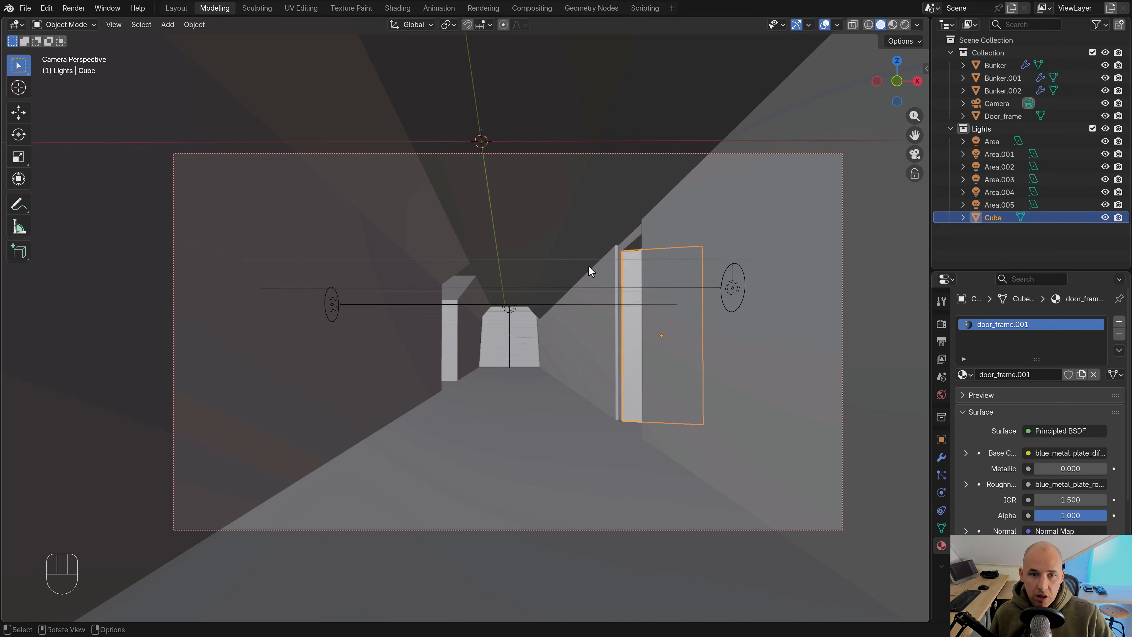
Append all collections from fluorescent_light_fixtures.blend in the models\fluorescent_light folder into the Lights collection
left_click(574, 276)
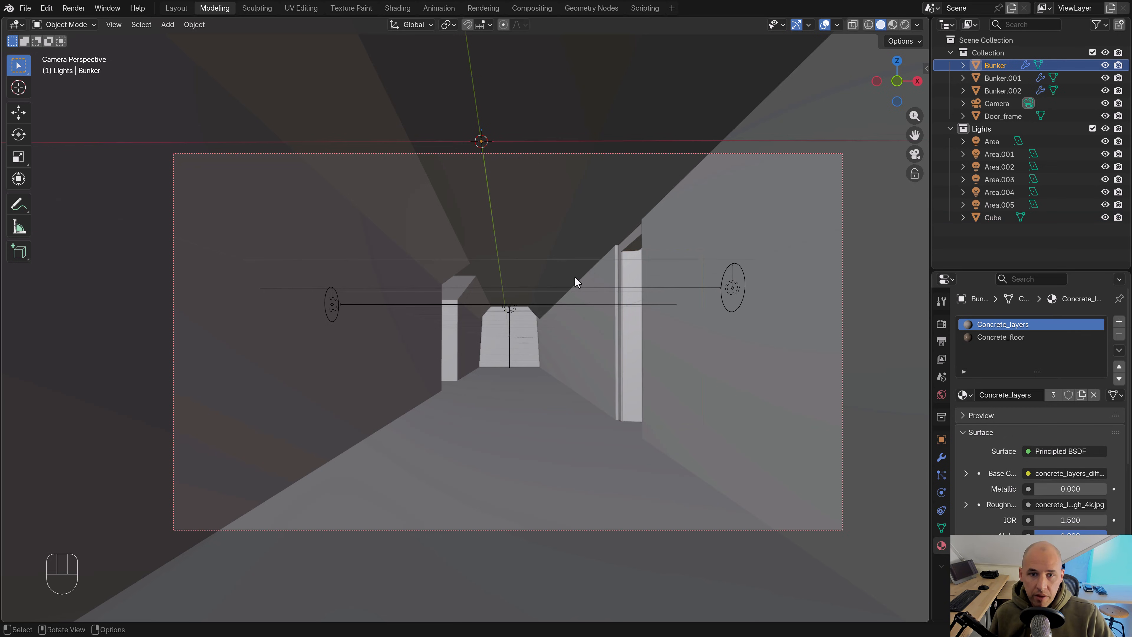
left_click(982, 129)
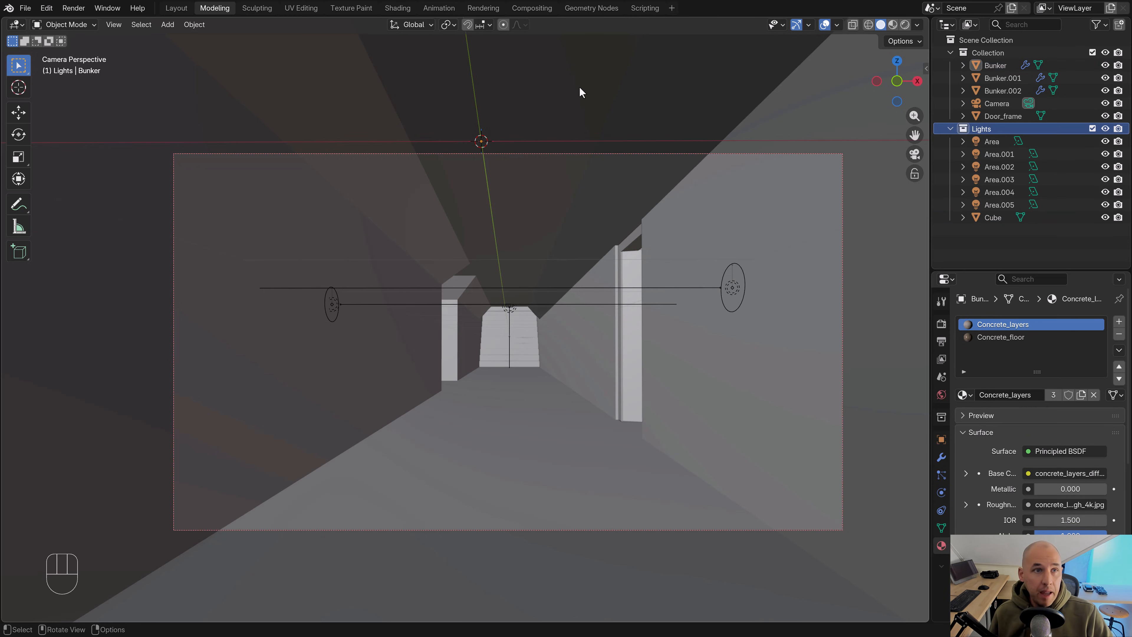
left_click(28, 8)
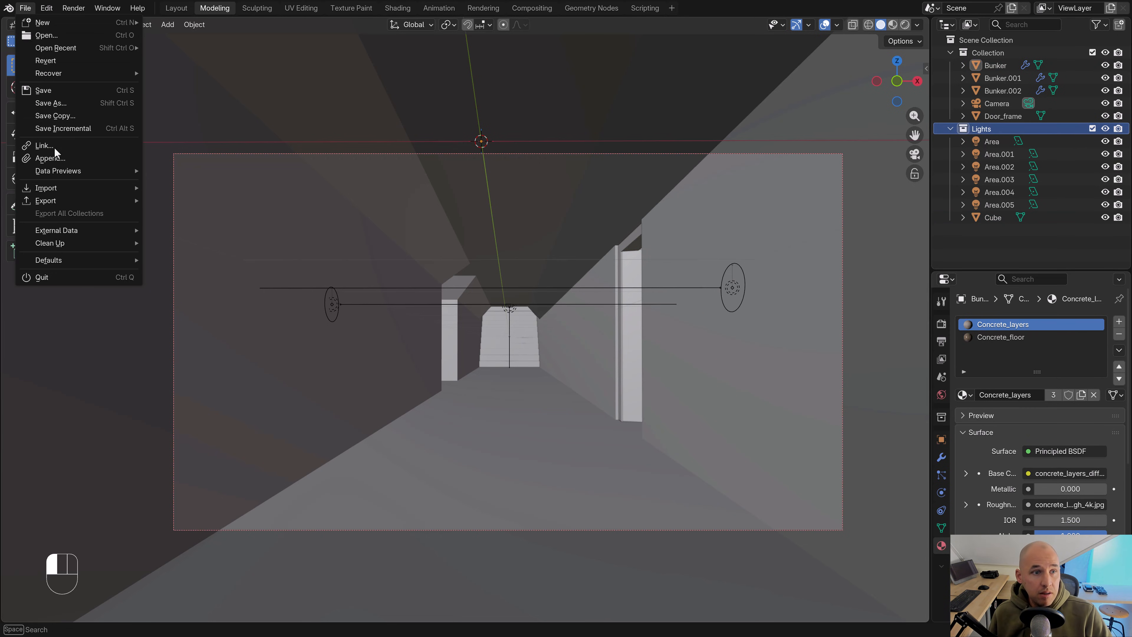
left_click(54, 157)
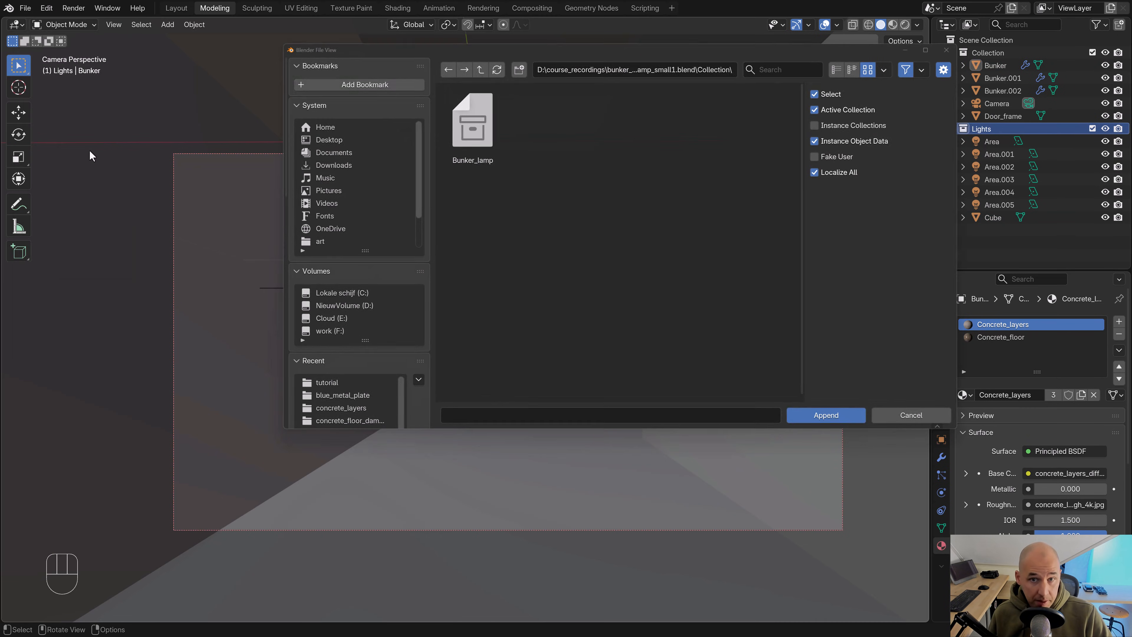
left_click(479, 70)
left_click(478, 70)
left_click(478, 70)
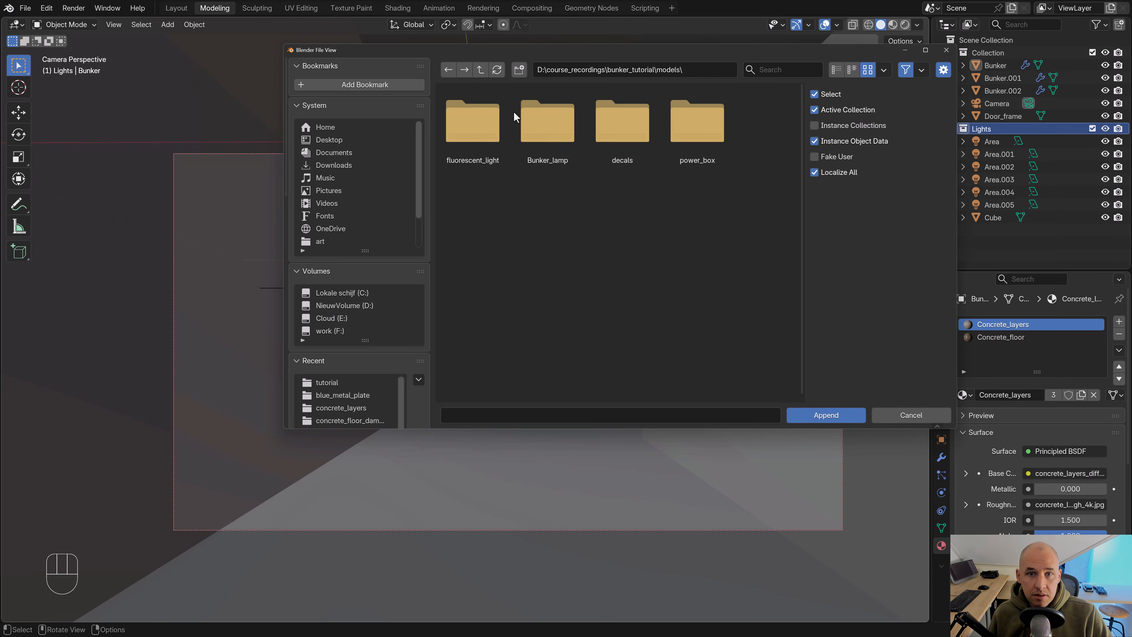
double_click(487, 138)
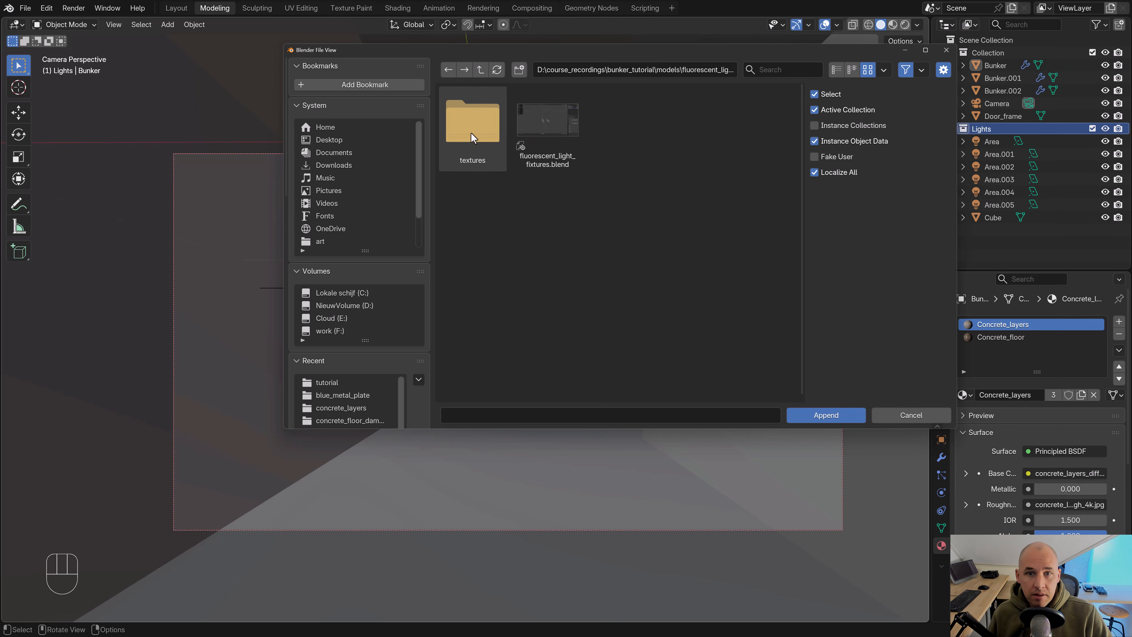
double_click(555, 139)
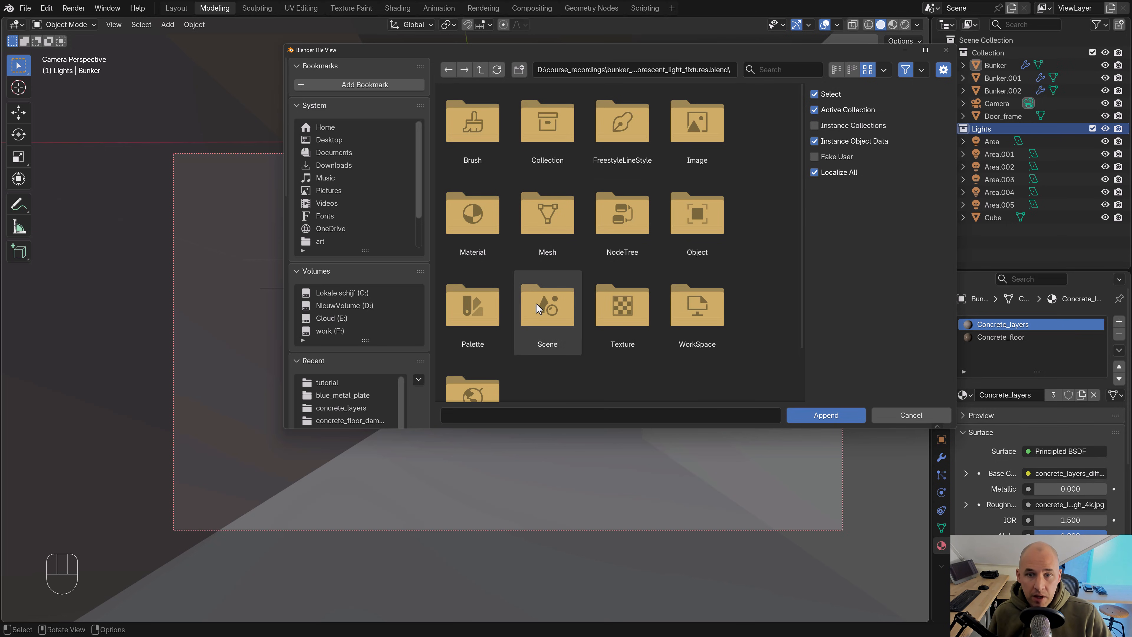
double_click(554, 132)
left_click_drag(684, 206, 473, 116)
left_click(824, 410)
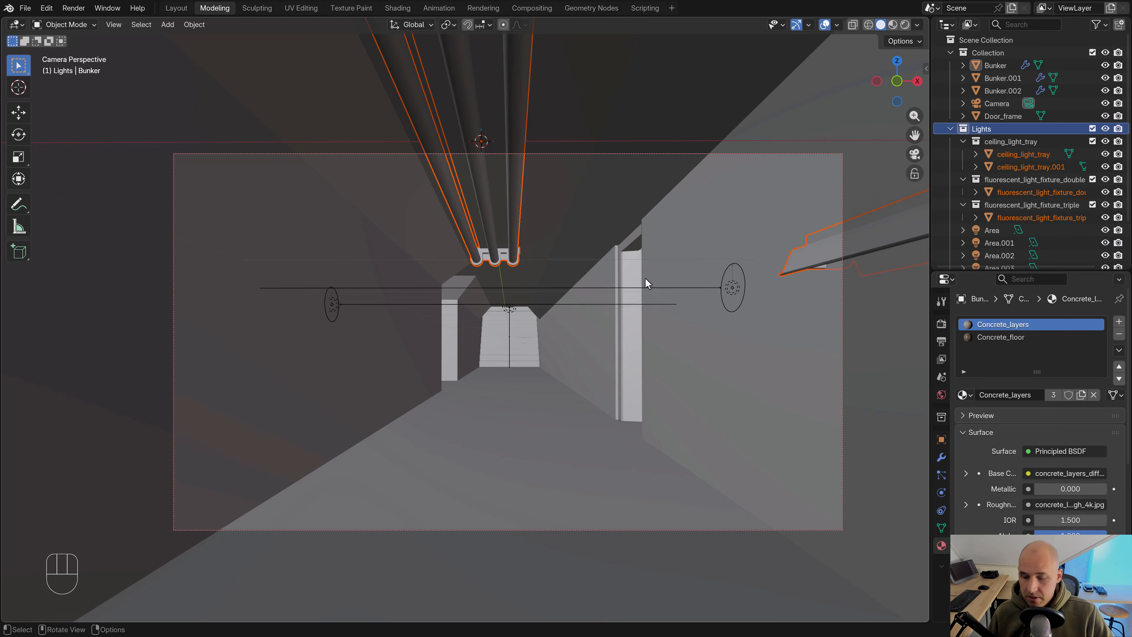
Move the appended light fixtures 7 m along X and 3 m along Y, outside the bunker
key("KP_7")
scroll(633, 292, "down", 3)
key("g")
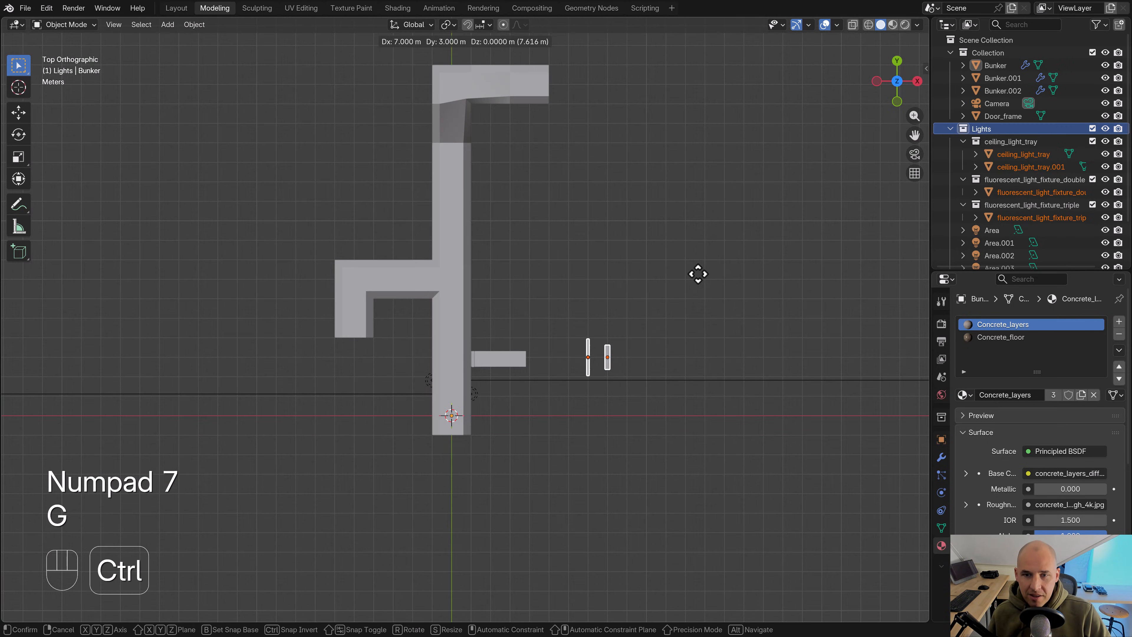
left_click(698, 273)
Delete both ceiling light trays and the triple fluorescent fixture, keeping only the double fixture
middle_click_drag(638, 392, 580, 260)
scroll(580, 260, "up", 5)
middle_click_drag(630, 334, 598, 288, "shift")
left_click(574, 288)
key("b")
left_click_drag(589, 306, 539, 206)
middle_click_drag(539, 210, 608, 321)
scroll(608, 320, "up", 3)
key("x")
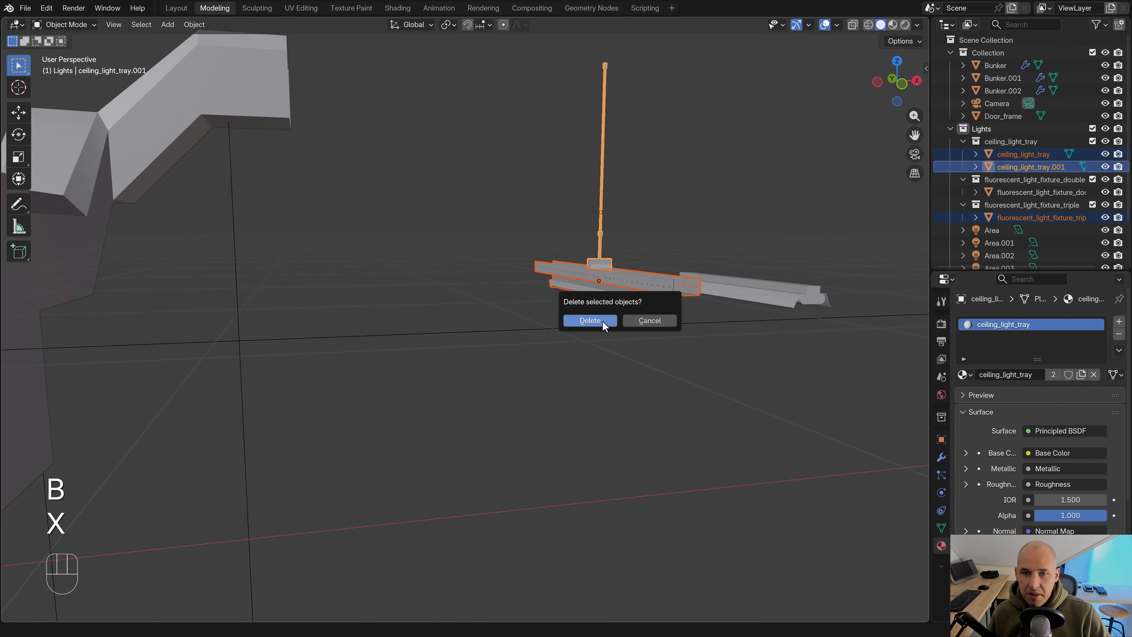
left_click(604, 325)
Move the double fluorescent fixture in top view into the main corridor, over the area light in front of the stairs
left_click(770, 296)
key("b")
left_click_drag(820, 298, 822, 303)
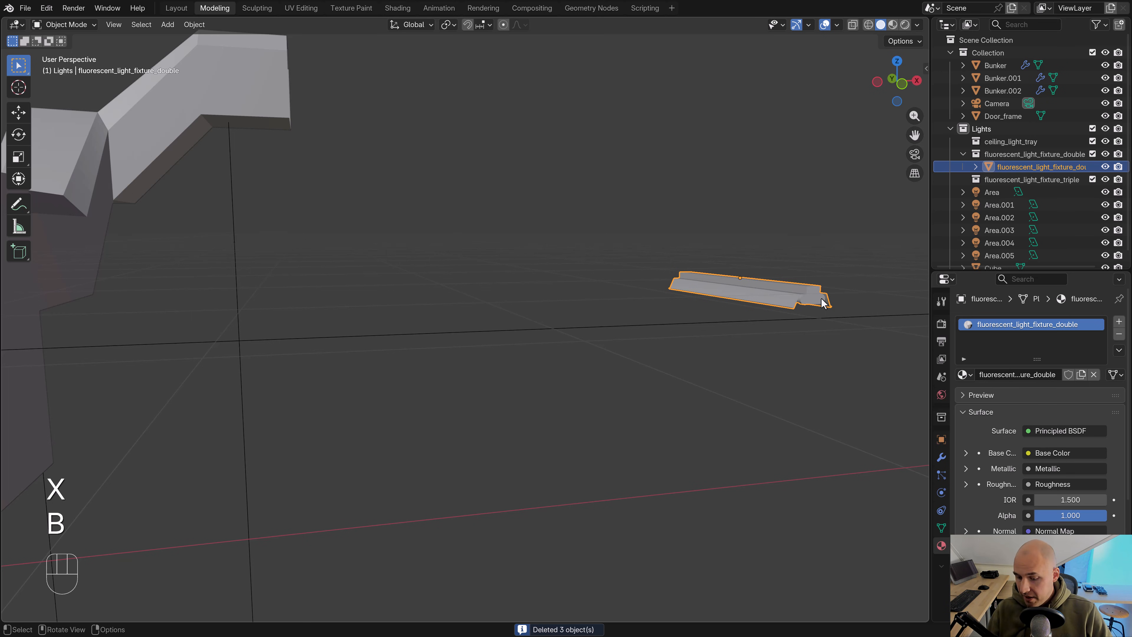
key("KP_7")
scroll(780, 257, "down", 8)
middle_click_drag(617, 281, 720, 344, "shift")
key("z")
key("g")
left_click(511, 129)
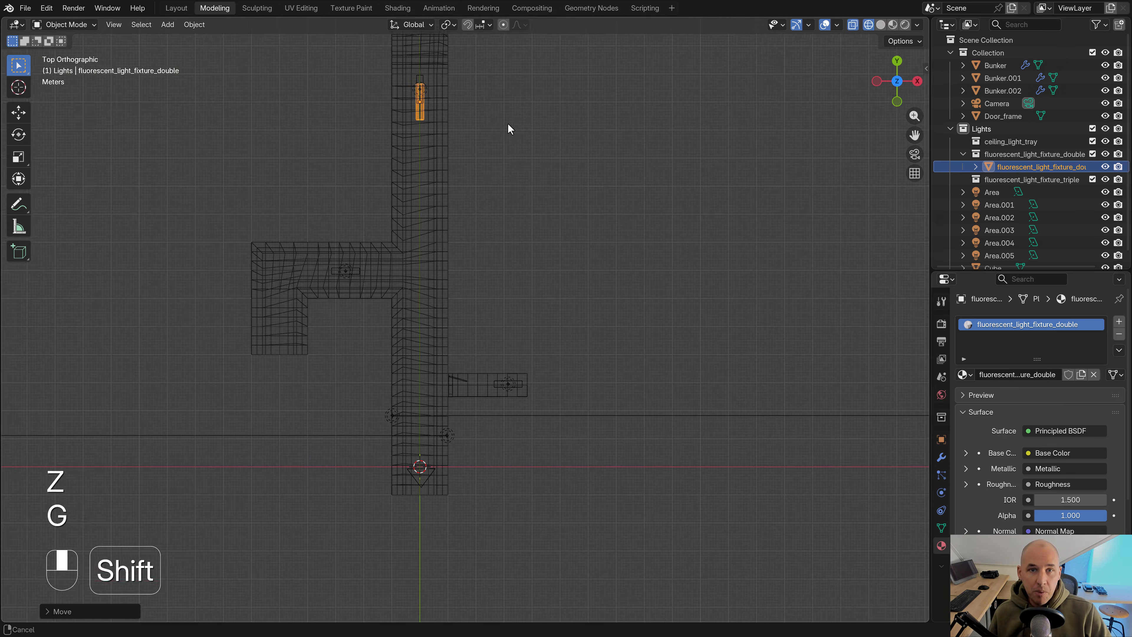
scroll(633, 328, "up", 4)
middle_click_drag(510, 129, 583, 244, "shift")
key("g")
left_click(678, 335)
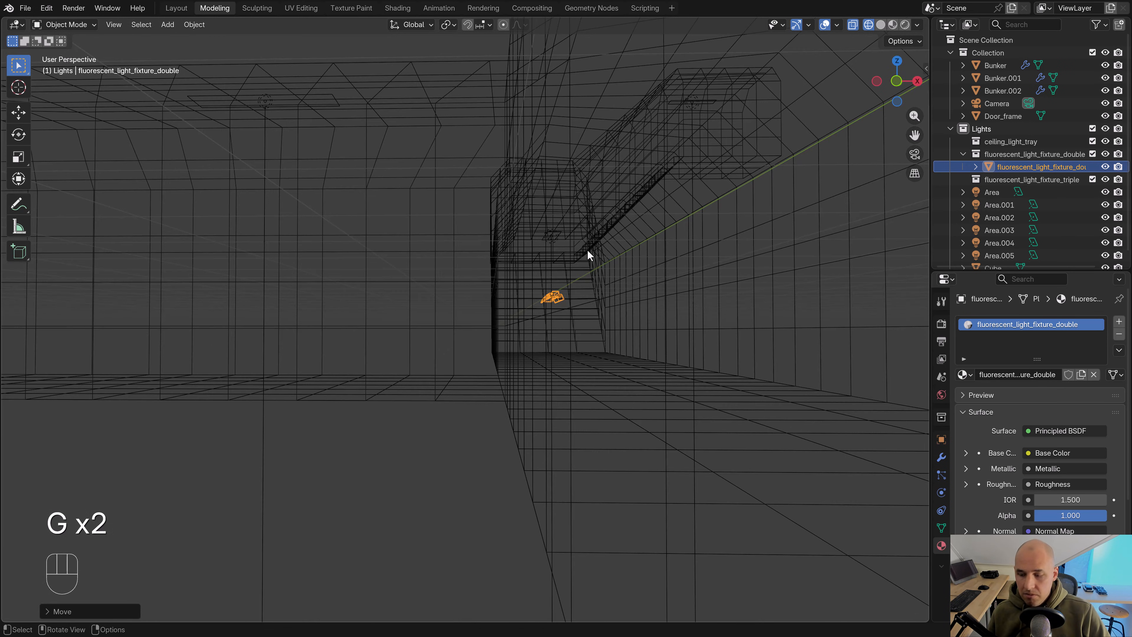
Raise the double fluorescent fixture along Z towards the main corridor's ceiling
key("KP_Decimal")
key("z")
left_click(585, 330)
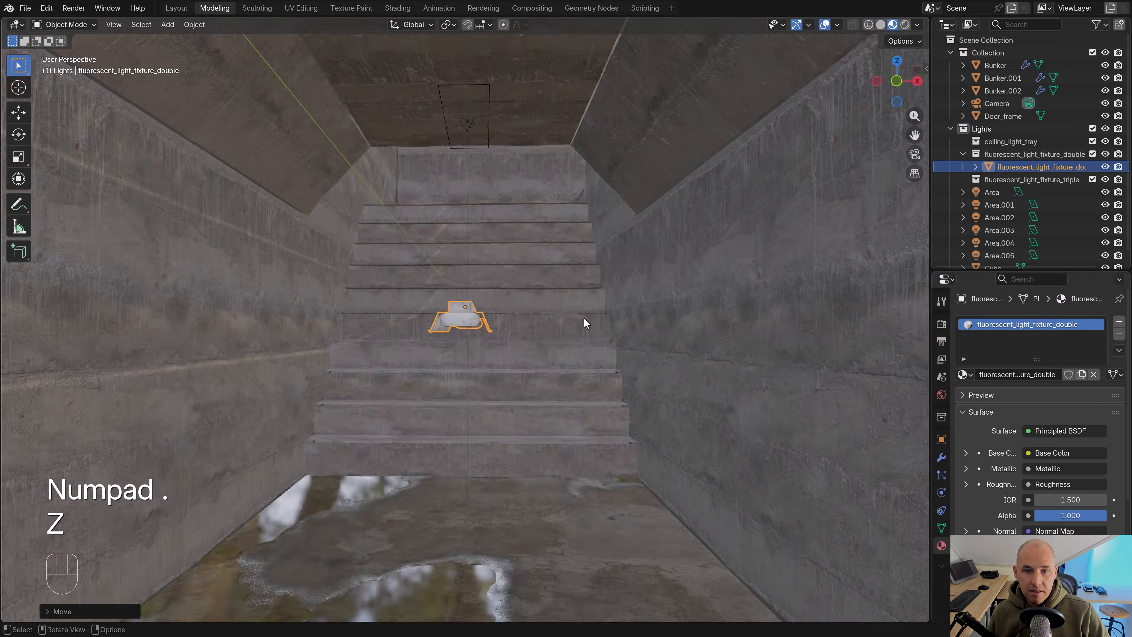
scroll(578, 320, "down", 3)
key("g")
key("z")
left_click(551, 227)
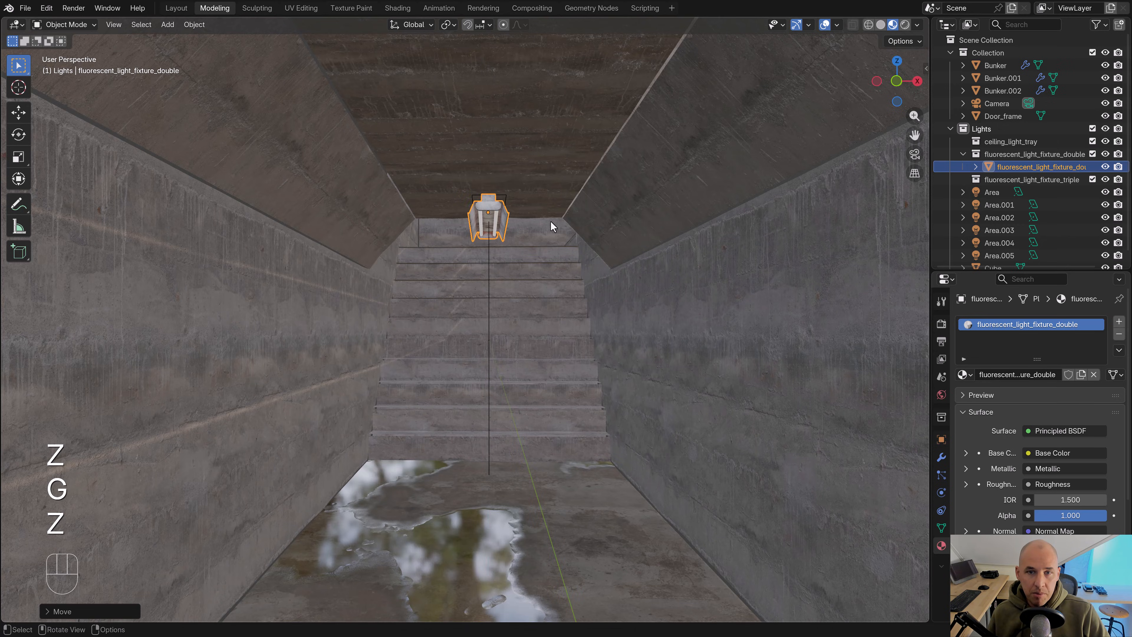
Scale the double fluorescent fixture uniformly to 0.8 in top view
mouse_move(551, 226)
middle_mouse_down()
mouse_move(561, 210)
mouse_move(568, 222)
middle_mouse_up()
key("KP_7")
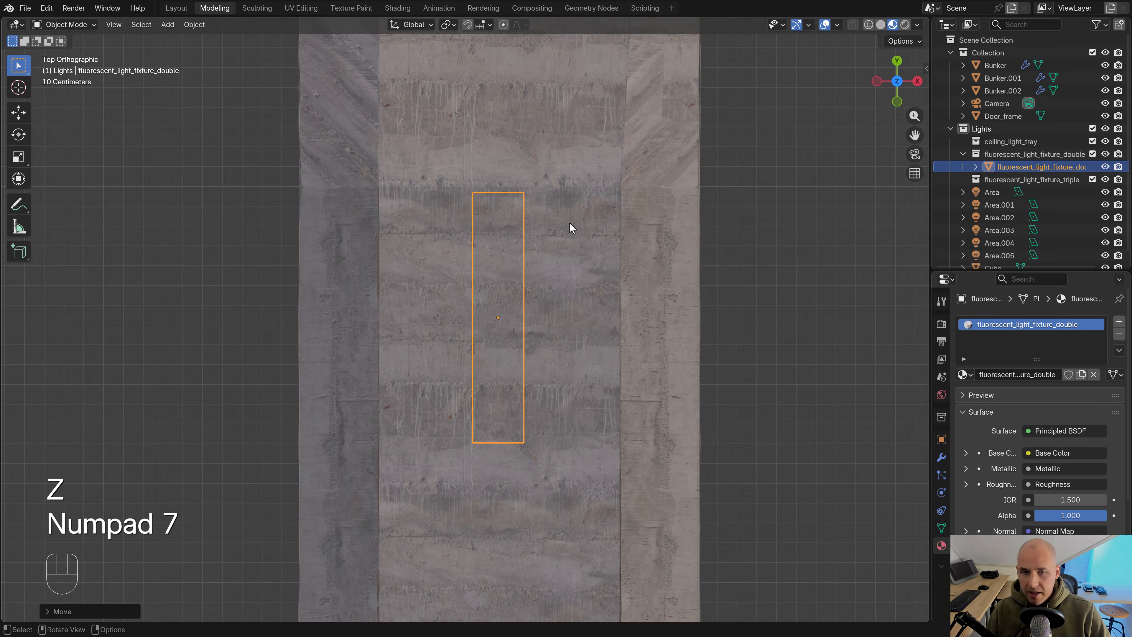
key("z")
left_click(510, 248)
key("s")
key("ctrl")
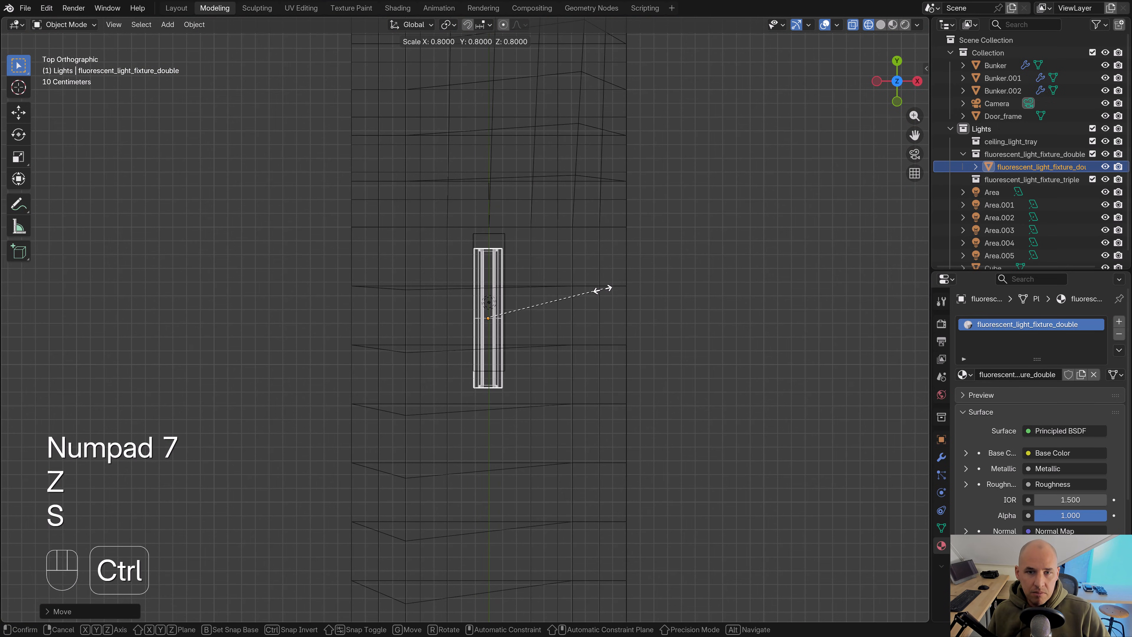
left_click(602, 289)
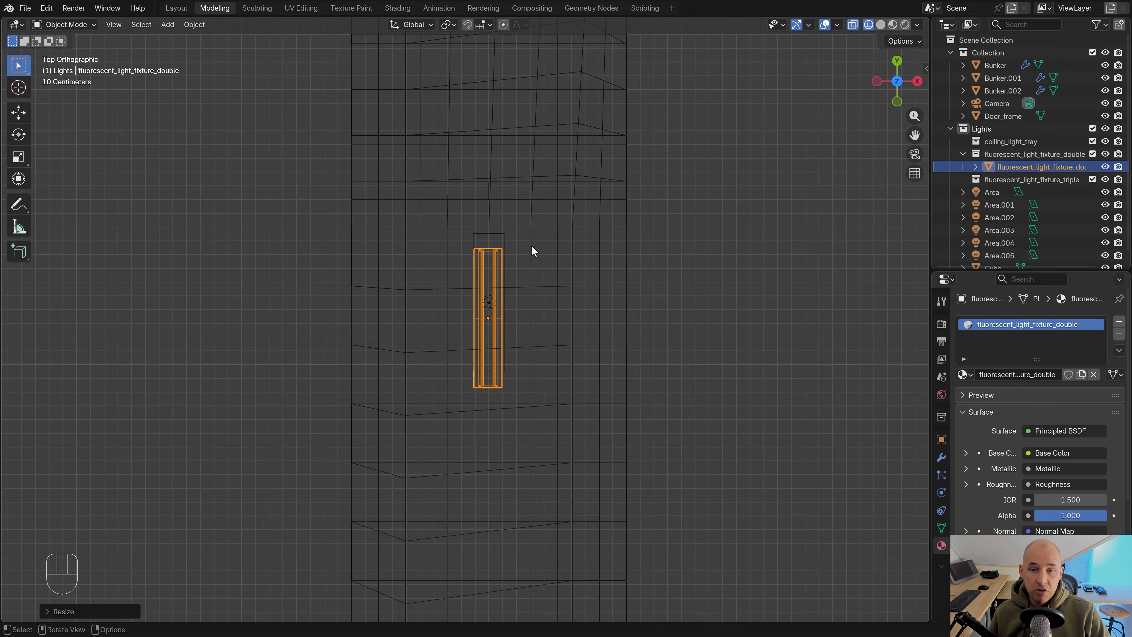
Move the main corridor's area light about 0.11 m along negative Y to align it with the fixture
left_click(504, 238)
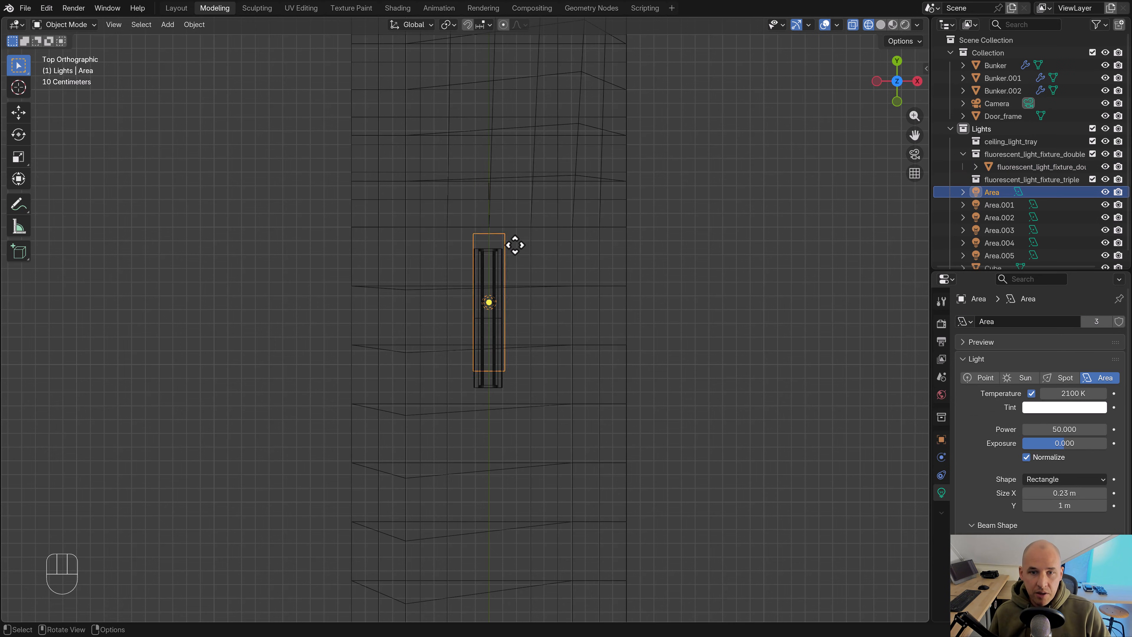
key("g")
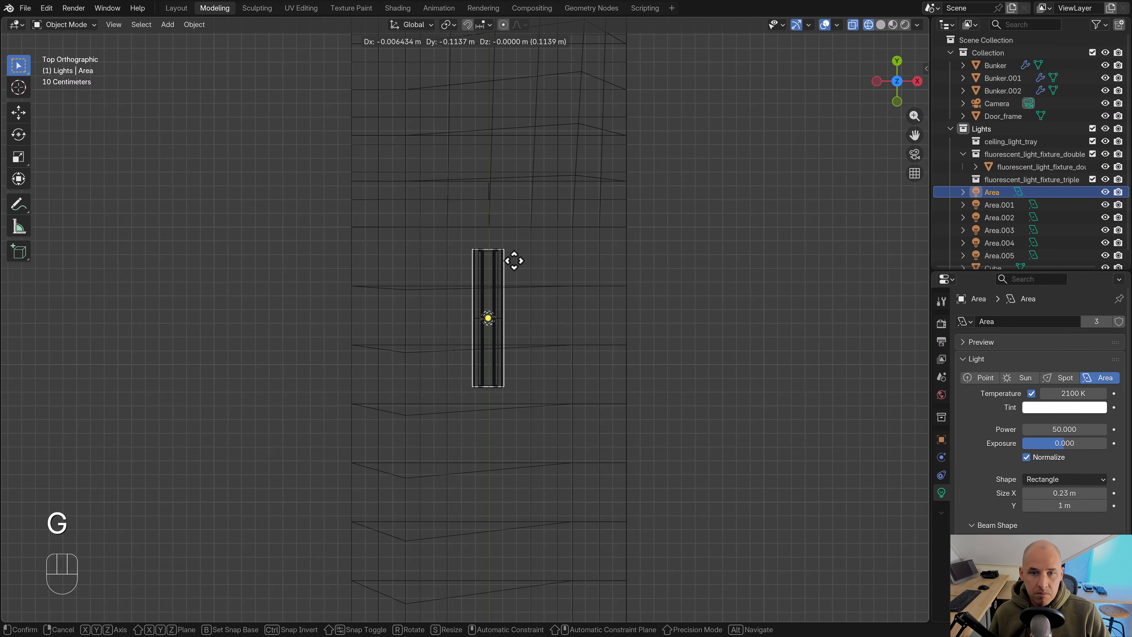
left_click(514, 260)
Lower the main corridor's area light about 0.16 m along Z to sit beneath the fixture's tubes
middle_click_drag(514, 260, 522, 204)
key("z")
left_click(529, 275)
scroll(519, 246, "down", 2)
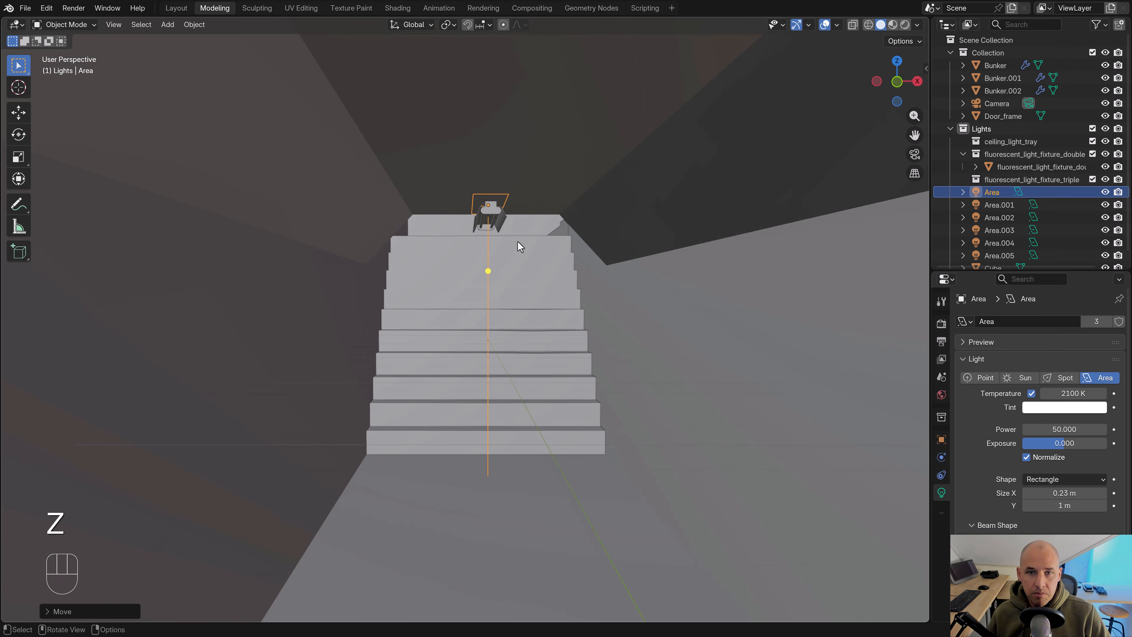
scroll(519, 246, "up", 2)
key("g")
key("z")
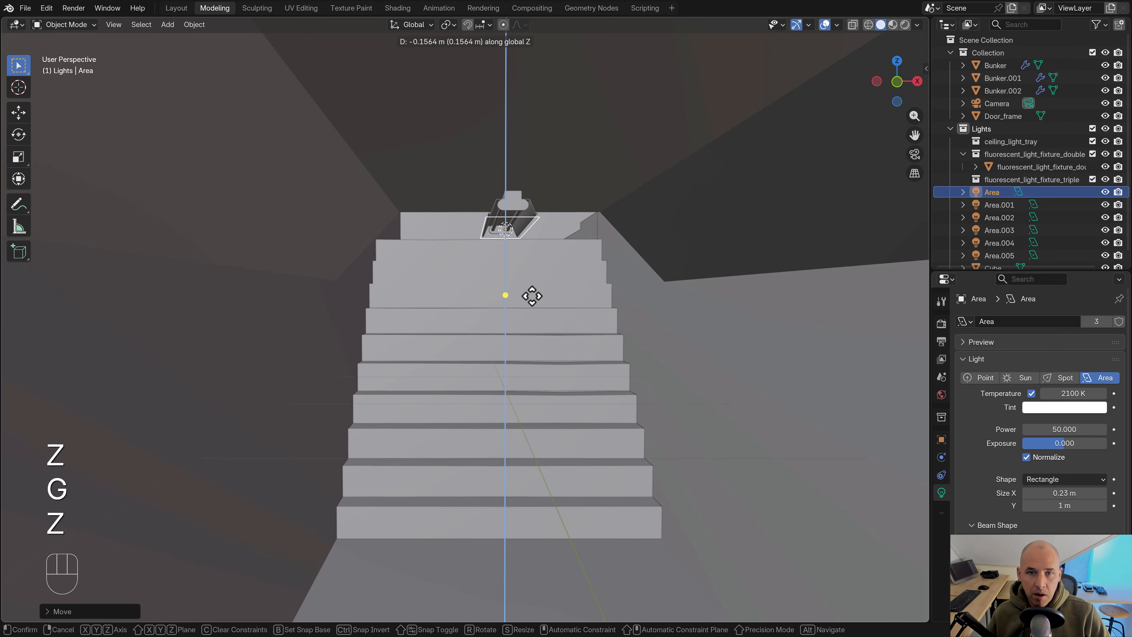
left_click(532, 296)
Raise the area light and the double fixture together along Z to fit against the ceiling
left_click(519, 210, "shift")
key("g")
key("z")
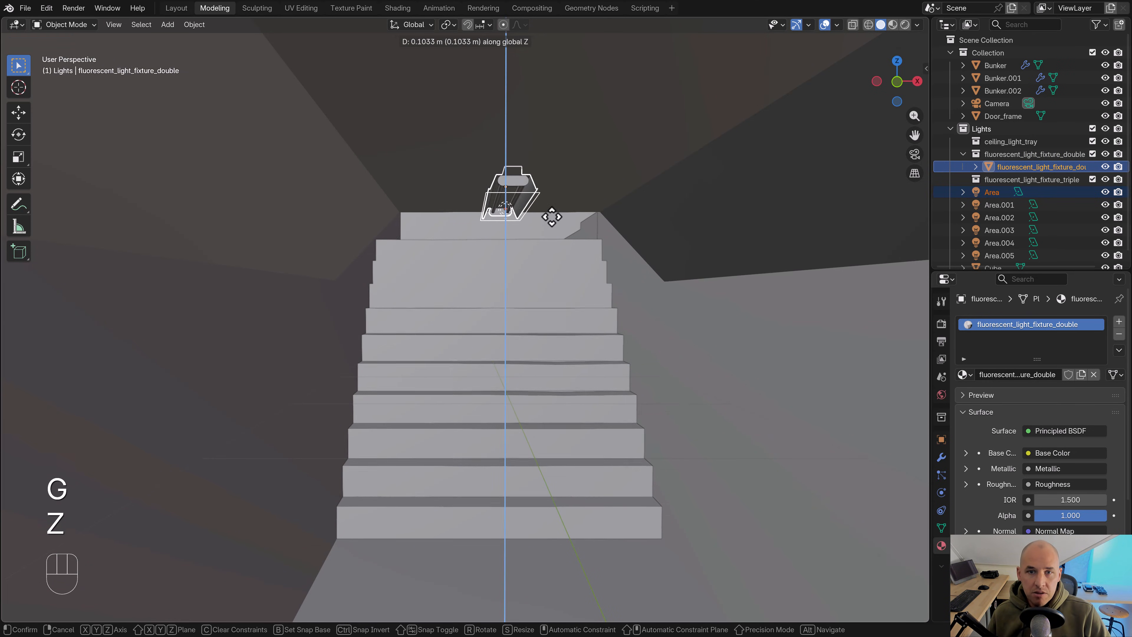
key("shift")
left_click(542, 272, "shift")
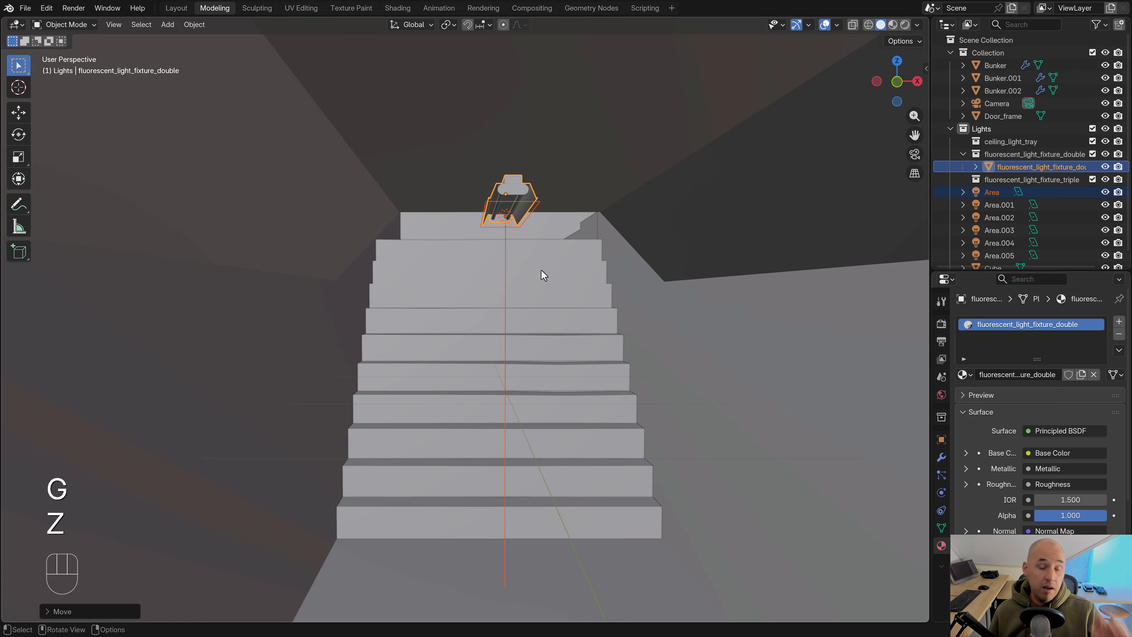
Make a linked duplicate of the double fixture and place it in the side corridor branching off the main one
left_click(523, 193)
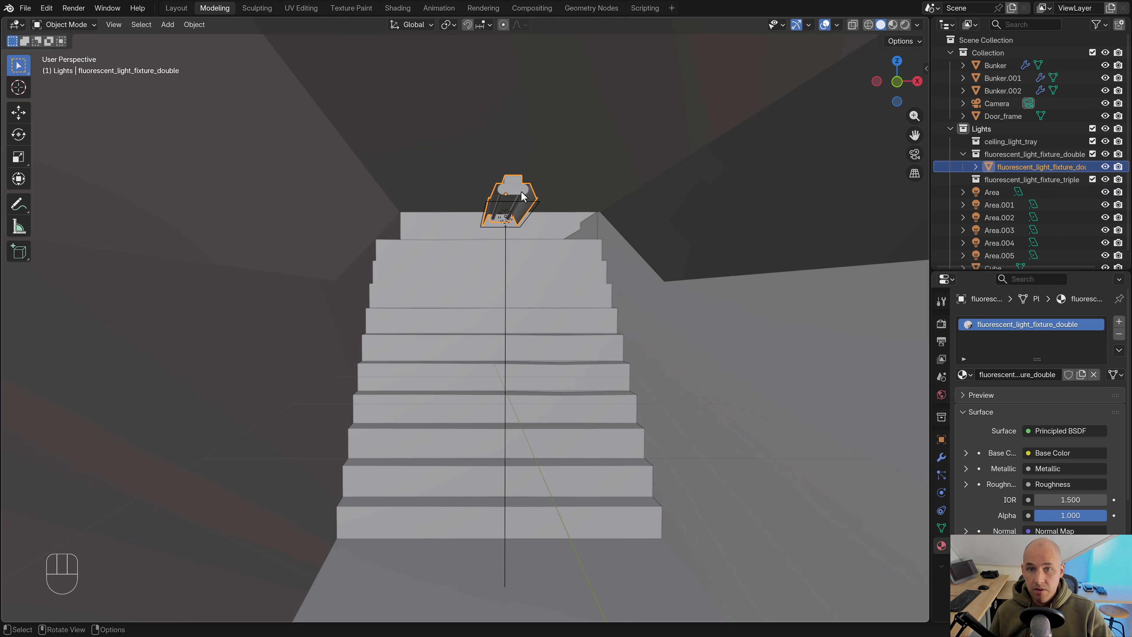
key("KP_7")
key("z")
scroll(462, 227, "down", 5)
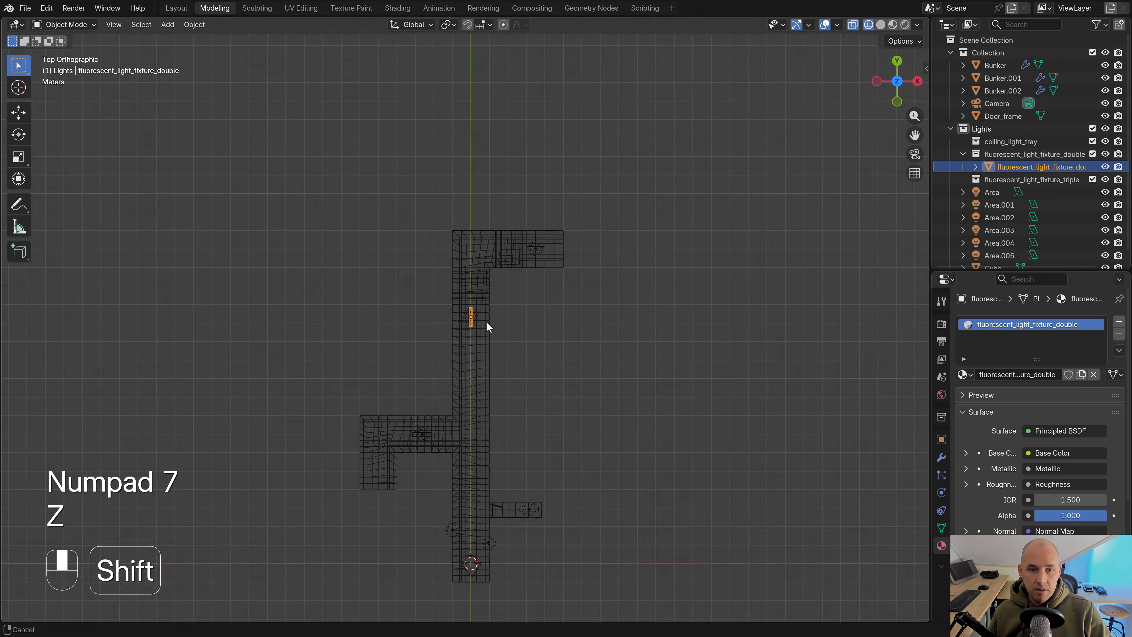
middle_click_drag(488, 323, 560, 247, "shift")
scroll(562, 240, "up", 3)
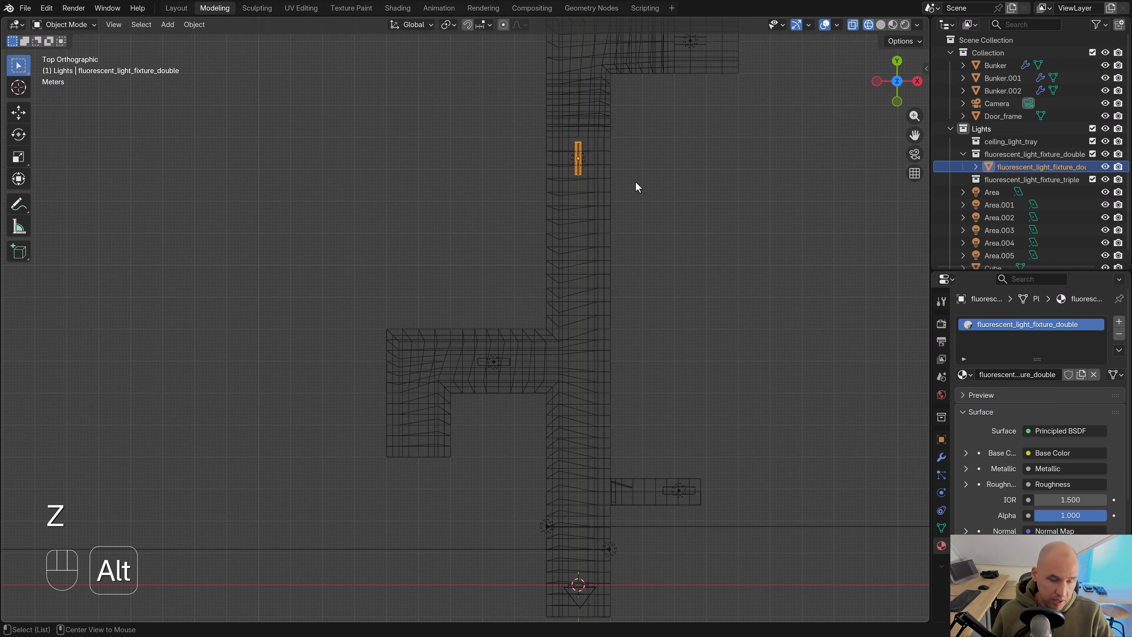
key("alt+d")
left_click(558, 379)
Rotate the duplicated fixture 90 degrees to follow the side corridor and move it over that corridor's area light
middle_click_drag(551, 335, 556, 315, "shift")
scroll(555, 314, "up", 2)
key("r")
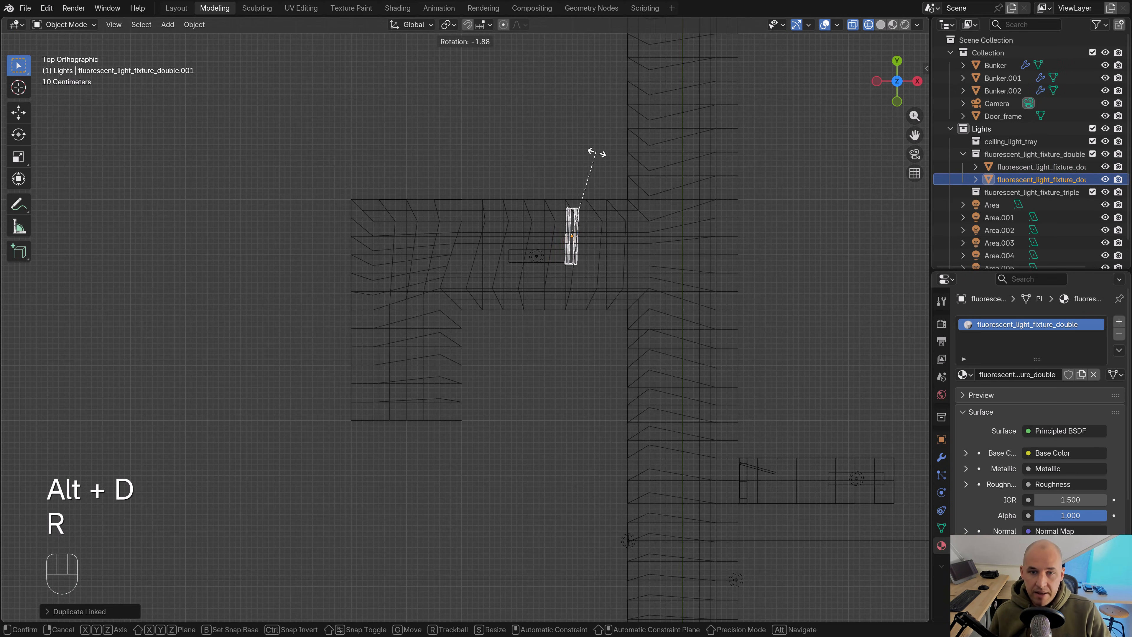
left_click(645, 250)
scroll(641, 253, "up", 3)
key("g")
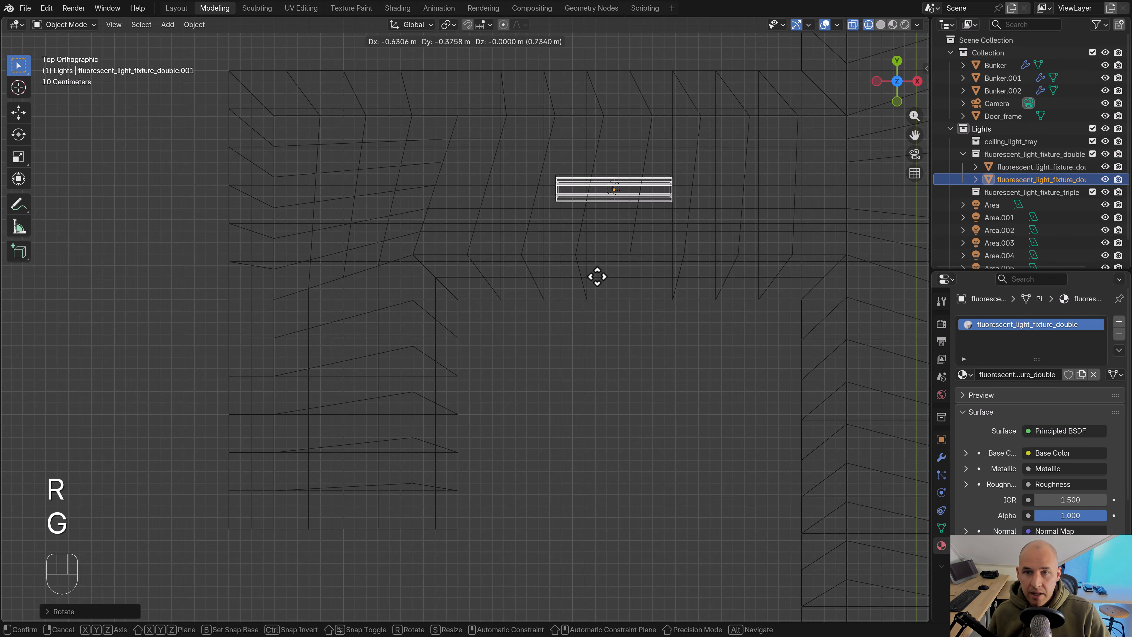
left_click(604, 258)
mouse_move(604, 258)
middle_mouse_down()
mouse_move(638, 281)
mouse_move(580, 214)
middle_mouse_up()
key("z")
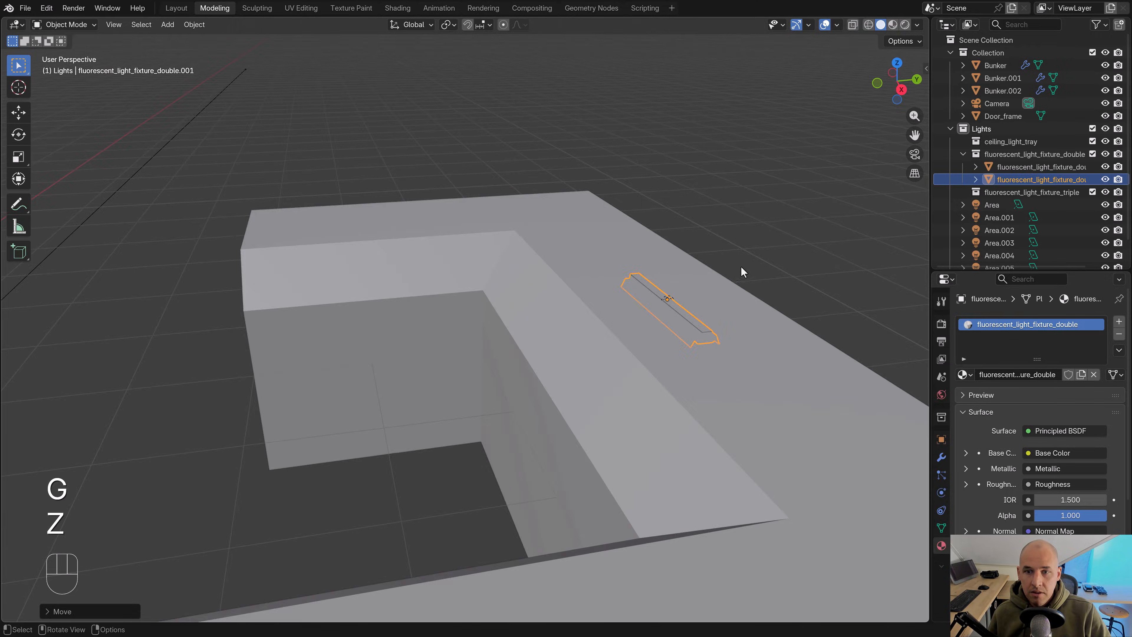
Lower the side corridor's area light along Z so it sits just beneath the duplicated fixture's tubes
mouse_move(740, 273)
middle_mouse_down()
mouse_move(687, 236)
mouse_move(645, 262)
middle_mouse_up()
scroll(672, 237, "up", 4)
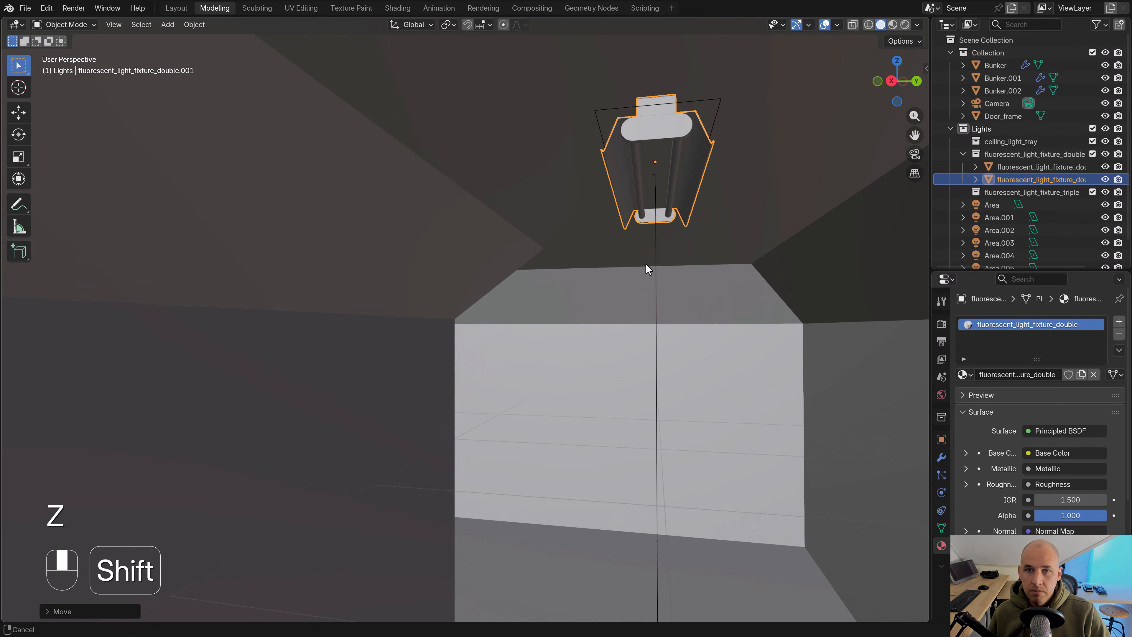
left_click(598, 115)
left_click(597, 115)
key("g")
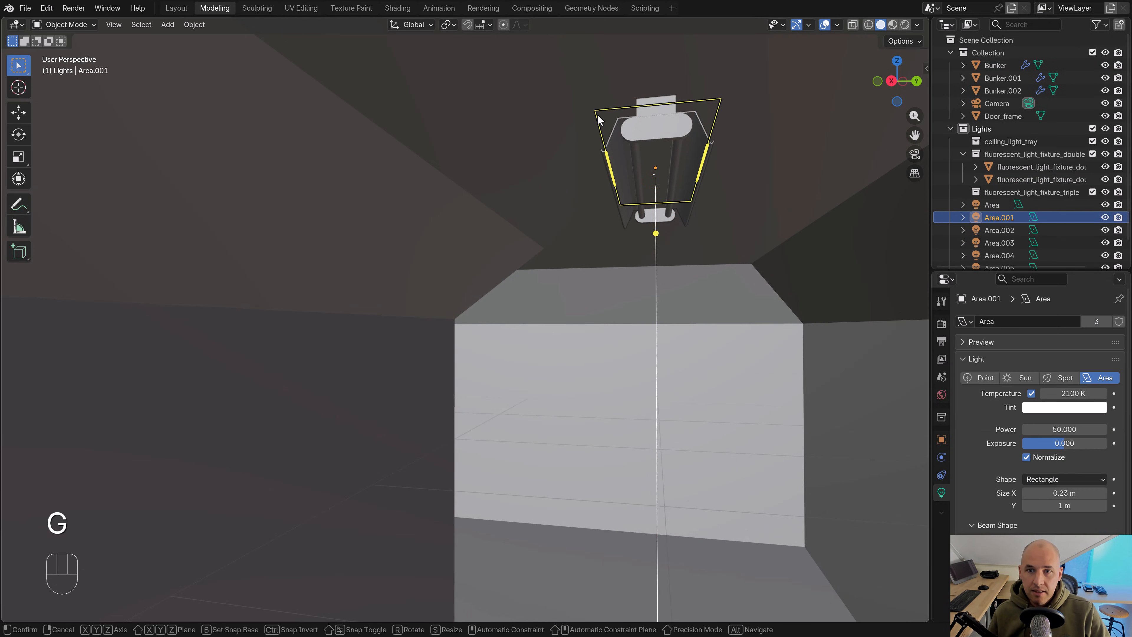
key("z")
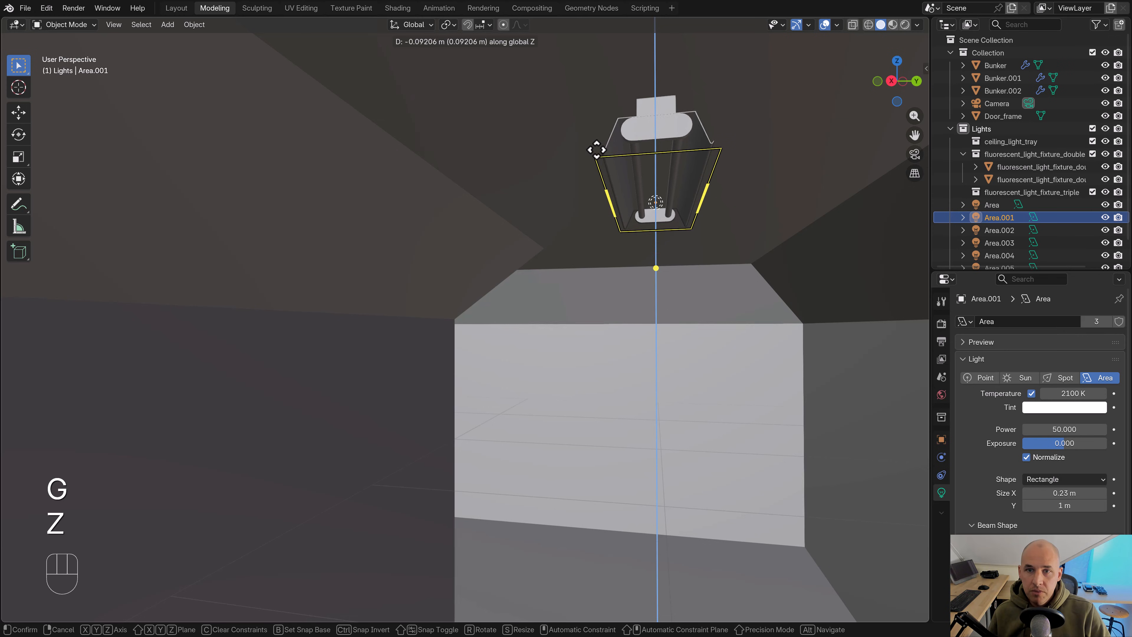
left_click(597, 147)
middle_click_drag(596, 147, 597, 156)
key("g")
key("z")
left_click(596, 156)
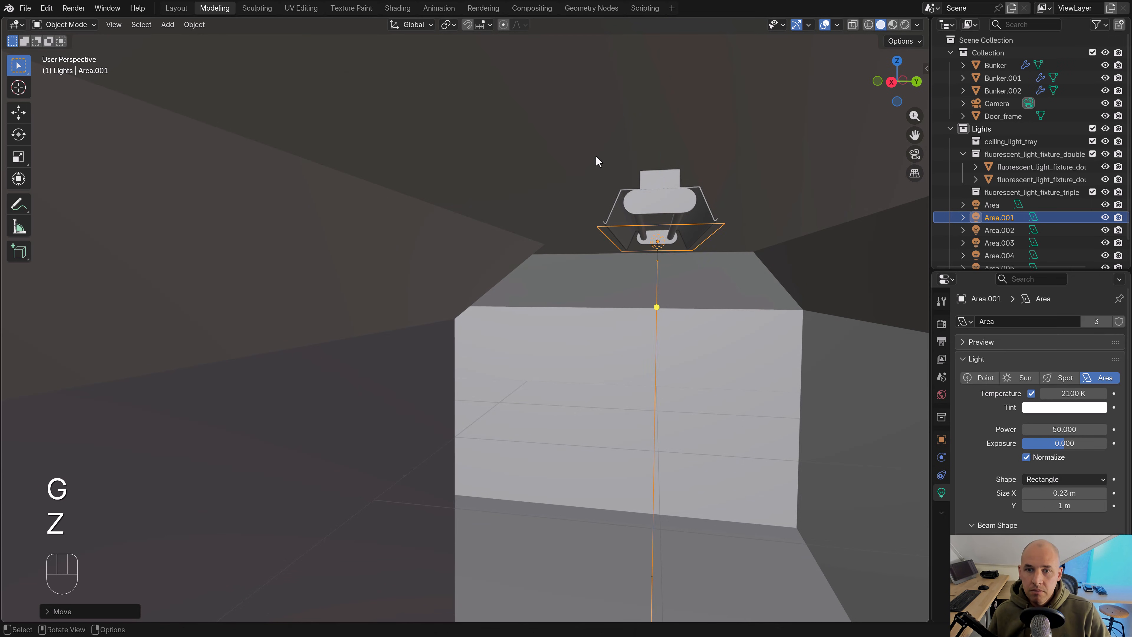
Make a linked duplicate of the side corridor's double fixture and align it over the area light in the small room behind the door
scroll(596, 156, "down", 5)
key("KP_7")
key("z")
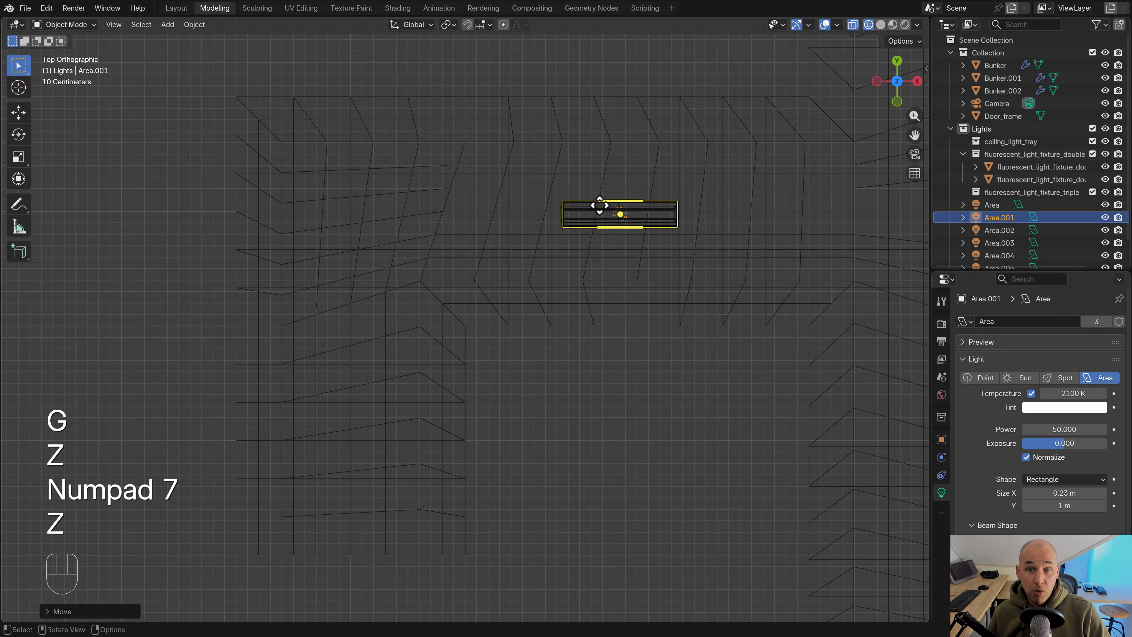
left_click(643, 213)
left_click(646, 208)
scroll(647, 212, "down", 6)
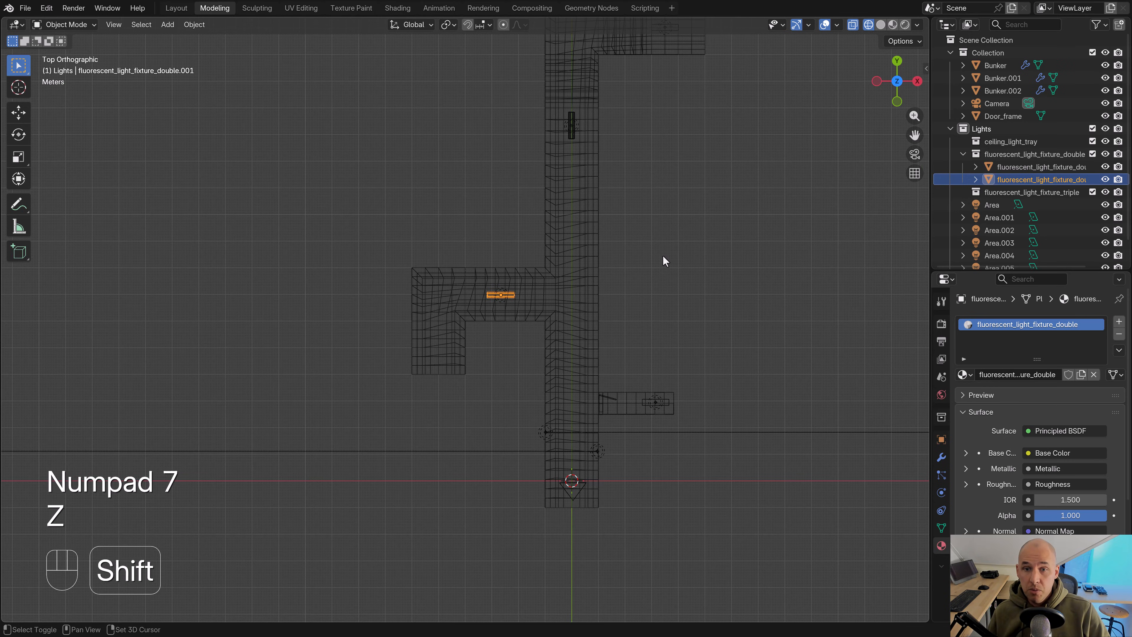
middle_click_drag(596, 256, 544, 192, "shift")
key("alt+d")
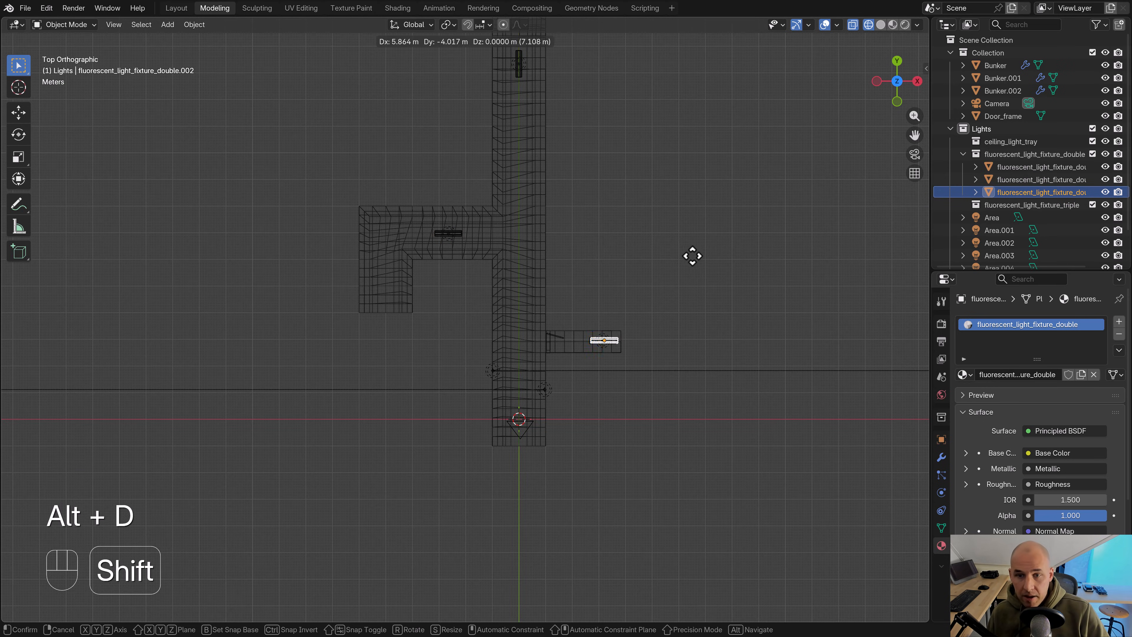
left_click(689, 255)
scroll(593, 197, "up", 10)
key("g")
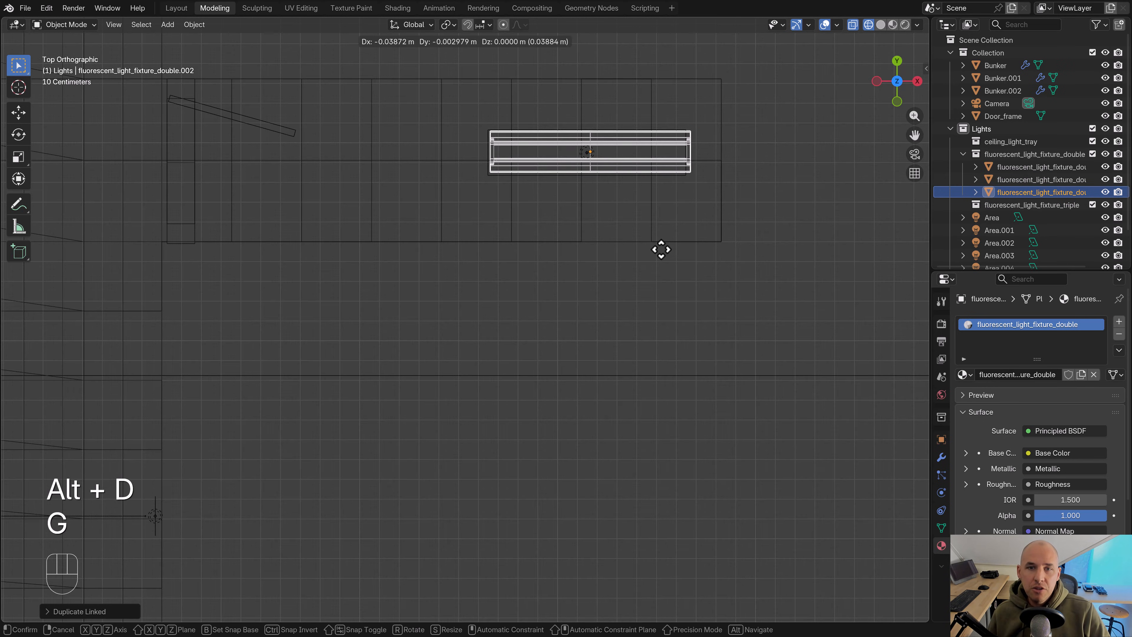
left_click(646, 251)
Lower the small room's fixture along Z to fit against that room's ceiling
mouse_move(645, 252)
middle_mouse_down()
mouse_move(617, 171)
mouse_move(621, 125)
middle_mouse_up()
mouse_move(621, 125)
middle_mouse_down("shift")
mouse_move(640, 206)
mouse_move(552, 178)
middle_mouse_up("shift")
key("z")
mouse_move(760, 229)
middle_mouse_down()
mouse_move(696, 210)
mouse_move(831, 227)
mouse_move(626, 248)
mouse_move(504, 202)
middle_mouse_up()
scroll(690, 213, "up", 3)
key("g")
key("z")
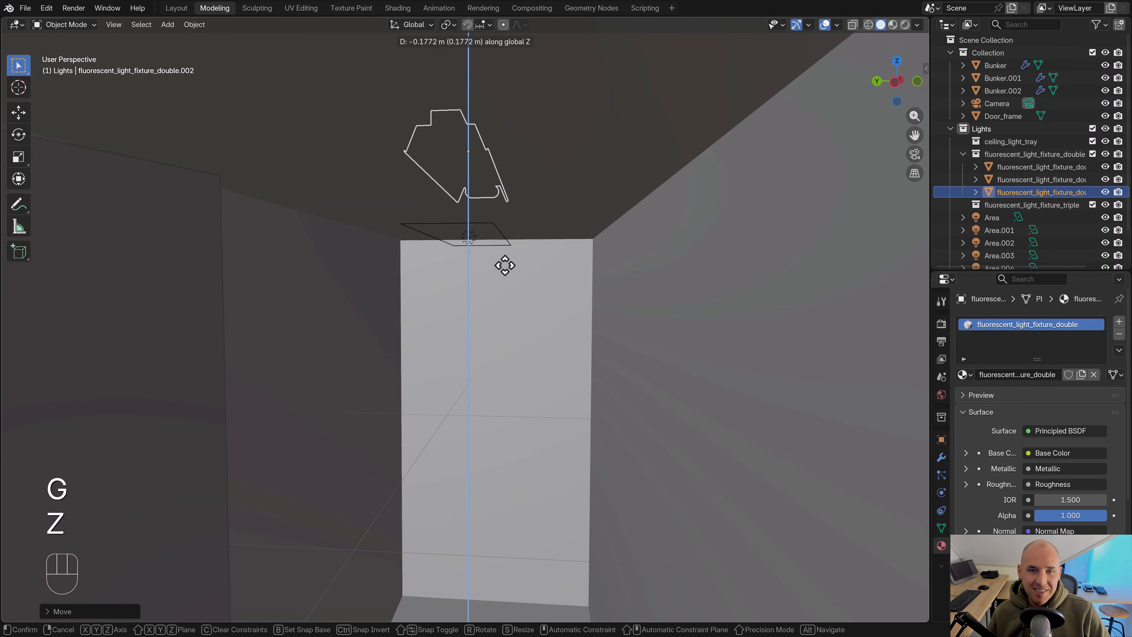
left_click(500, 266)
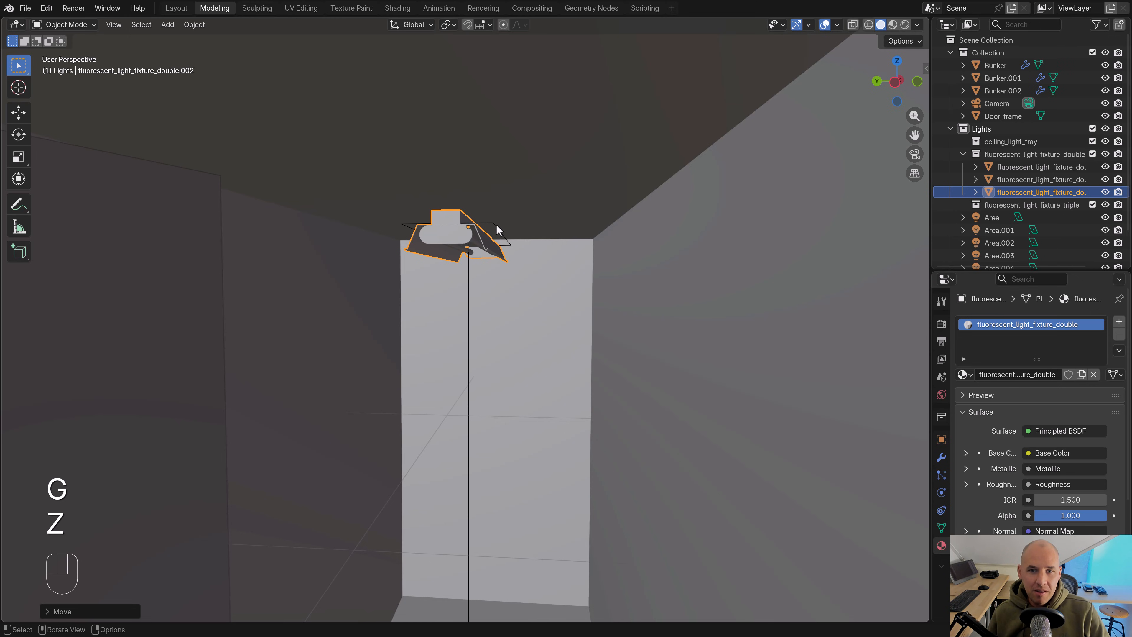
Lower the small room's area light along Z to sit beneath its fixture
left_click(497, 229)
key("g")
key("z")
left_click(494, 247)
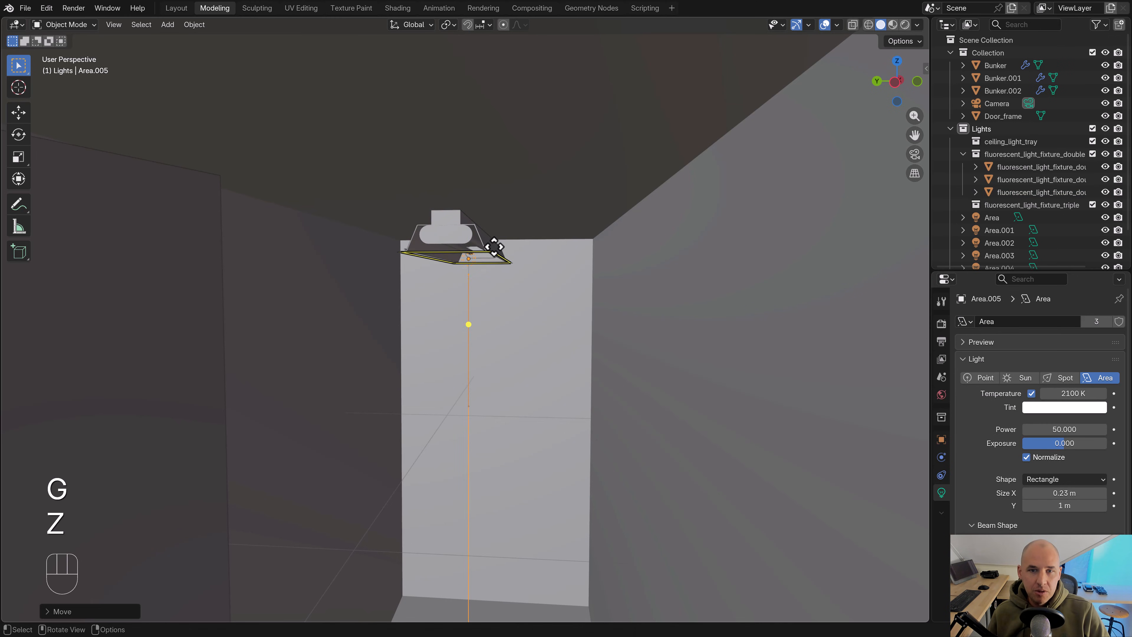
Delete the unused ceiling_light_tray and fluorescent_light_fixture_triple collections and collapse the fluorescent_light_fixture_double collection
scroll(569, 255, "left", 5)
scroll(472, 264, "down", 5)
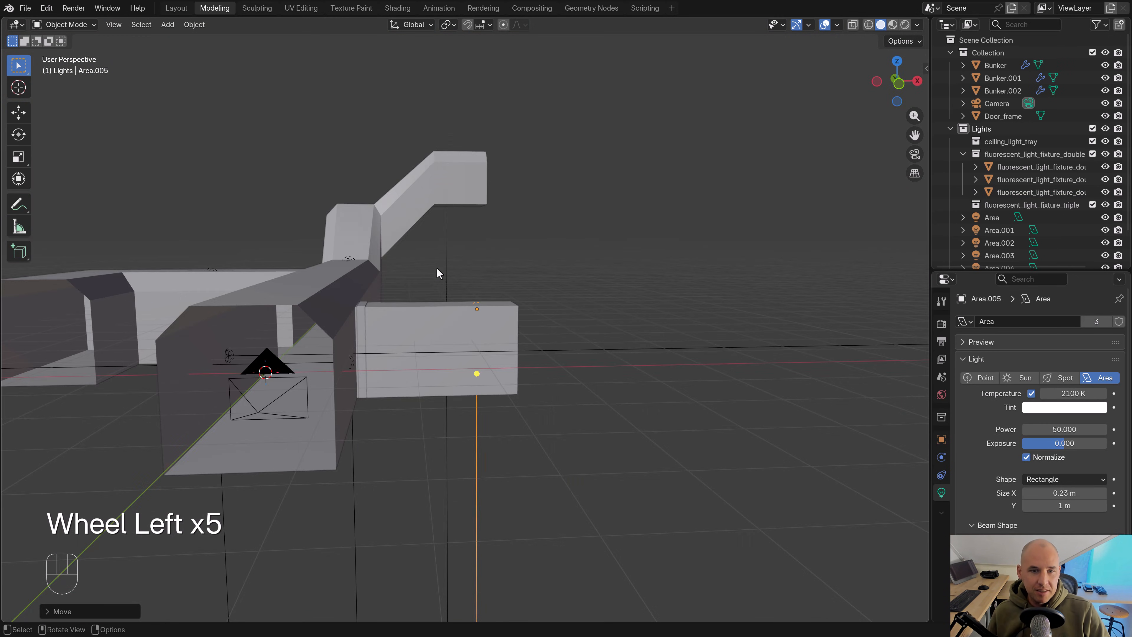
middle_click_drag(428, 268, 564, 224, "shift")
scroll(537, 238, "up", 1)
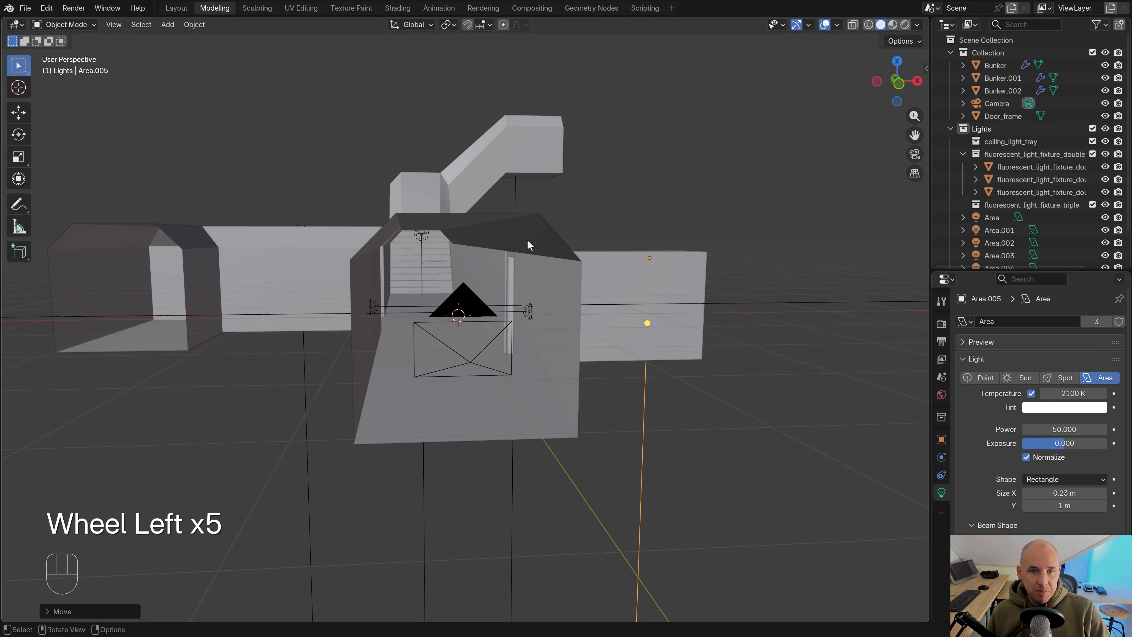
middle_click_drag(490, 255, 487, 255)
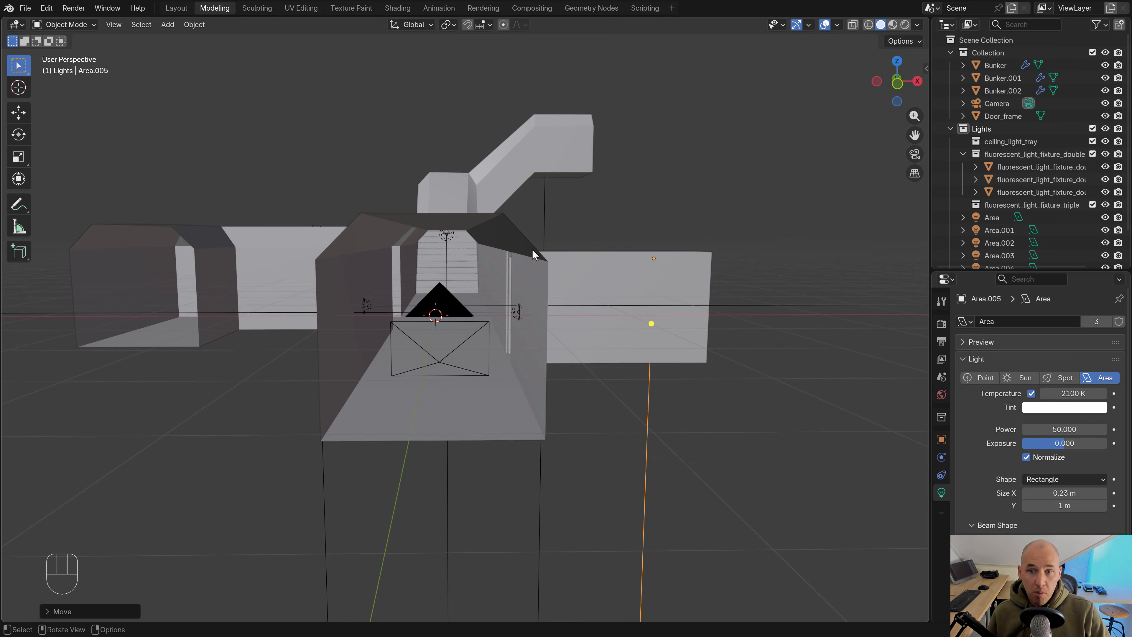
left_click(997, 143)
key("Delete")
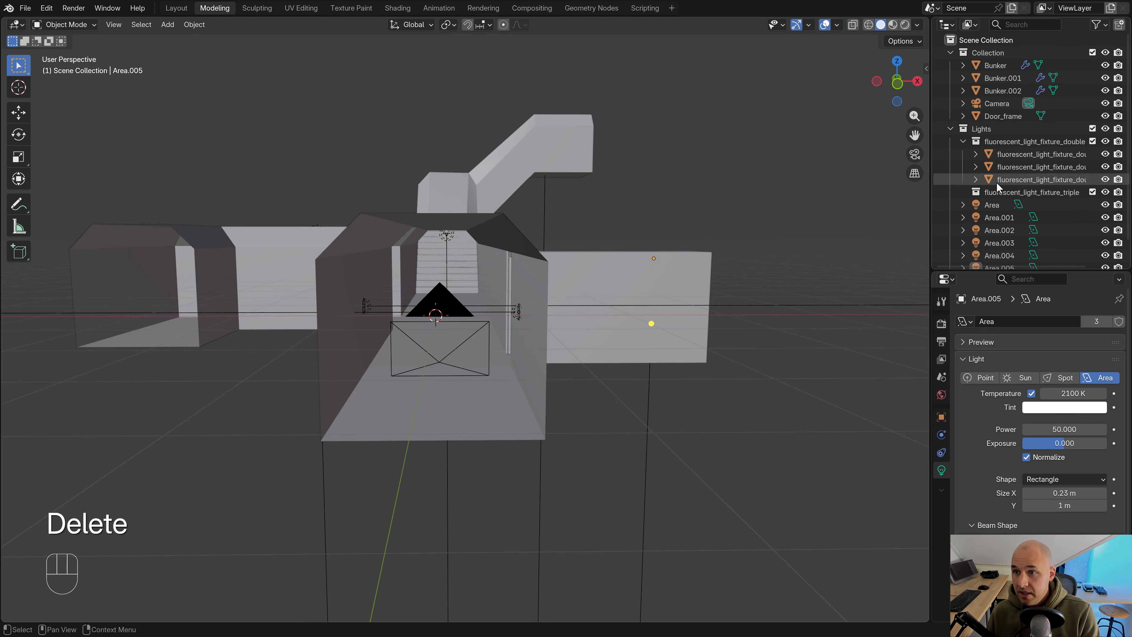
left_click(995, 192)
key("Delete")
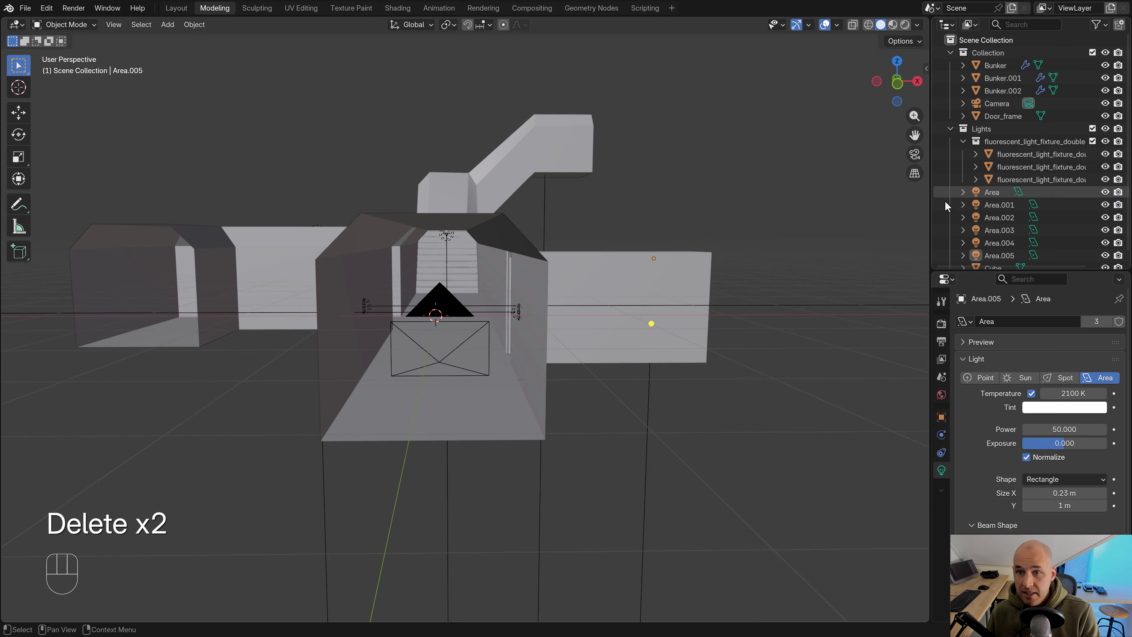
left_click(962, 142)
Append the Bunker_lamp collection from industrial_lamp_small1.blend in the models\Bunker_lamp folder into the Lights collection
left_click(978, 130)
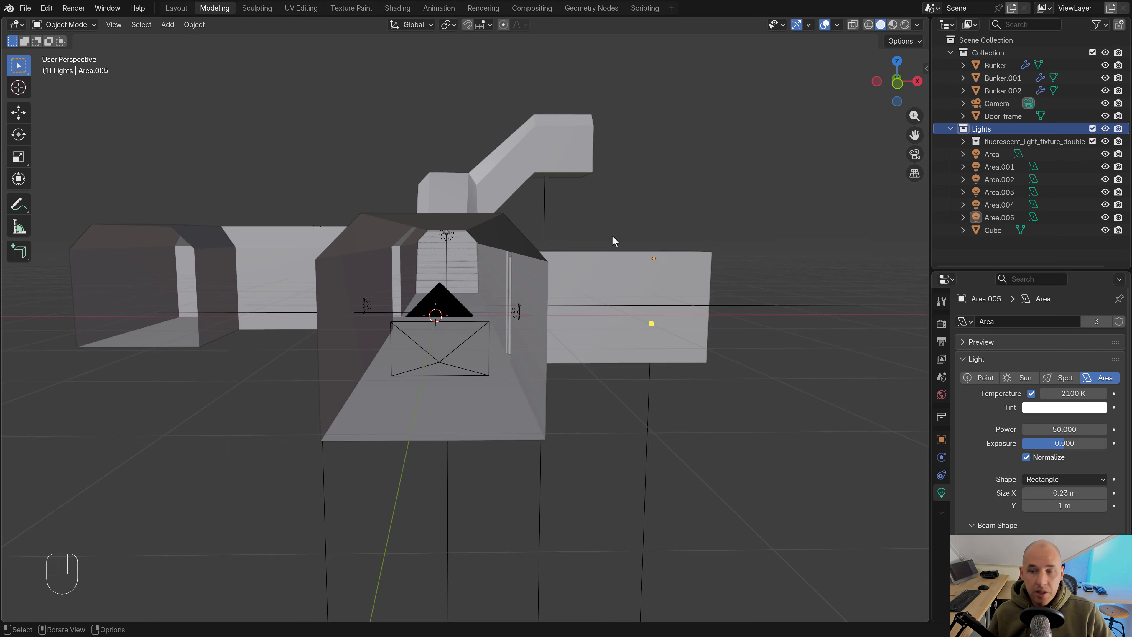
key("KP_7")
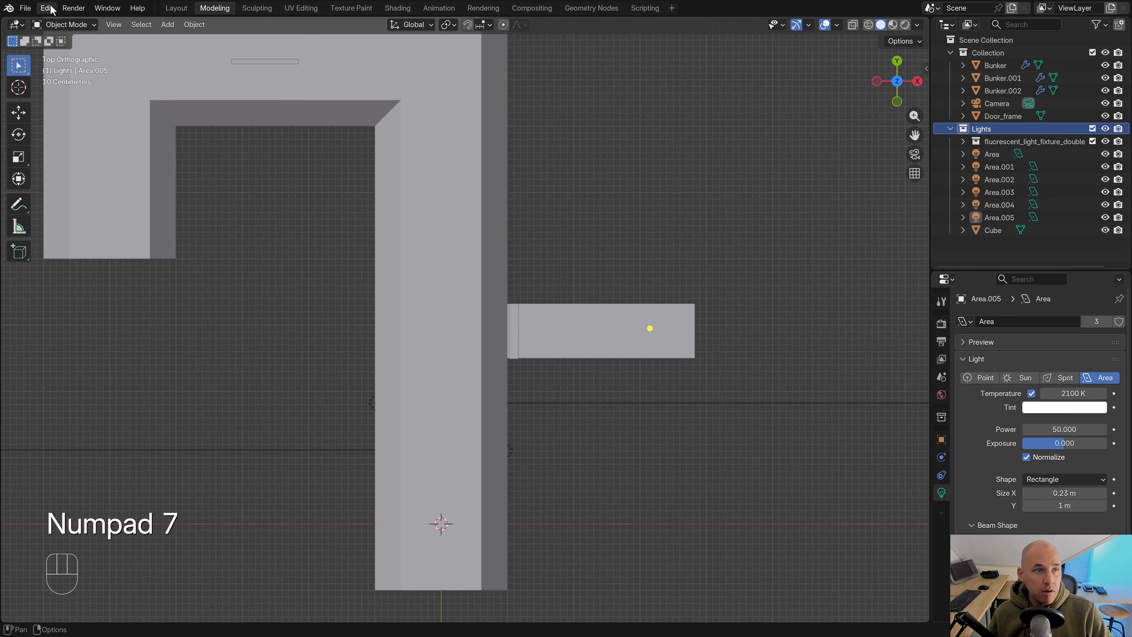
left_click(32, 10)
left_click(63, 157)
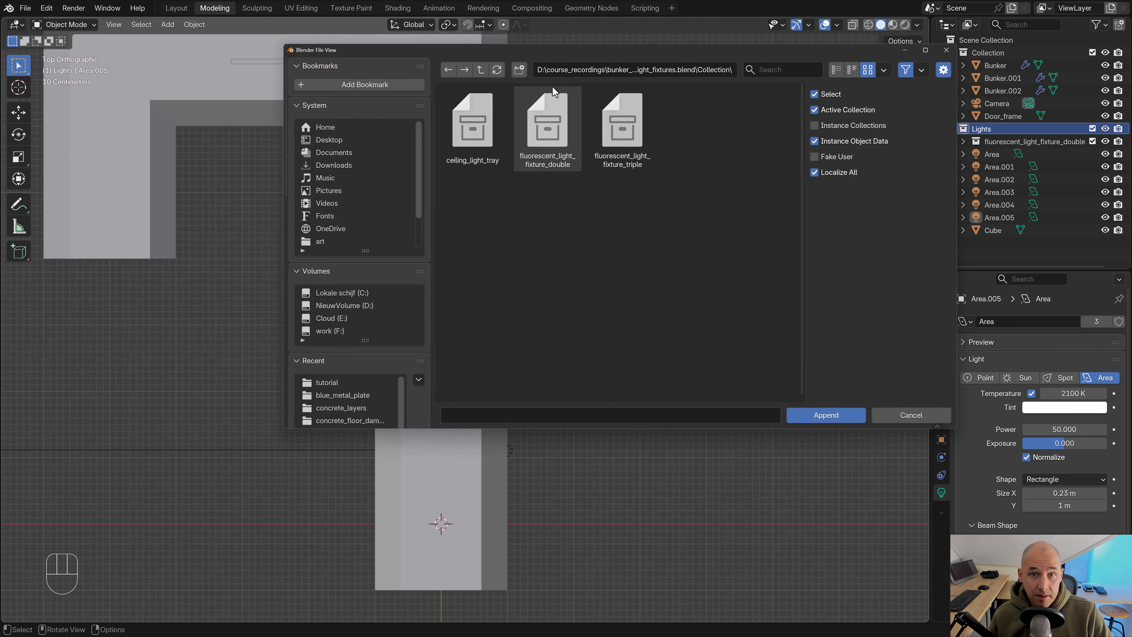
left_click(481, 69)
left_click(480, 68)
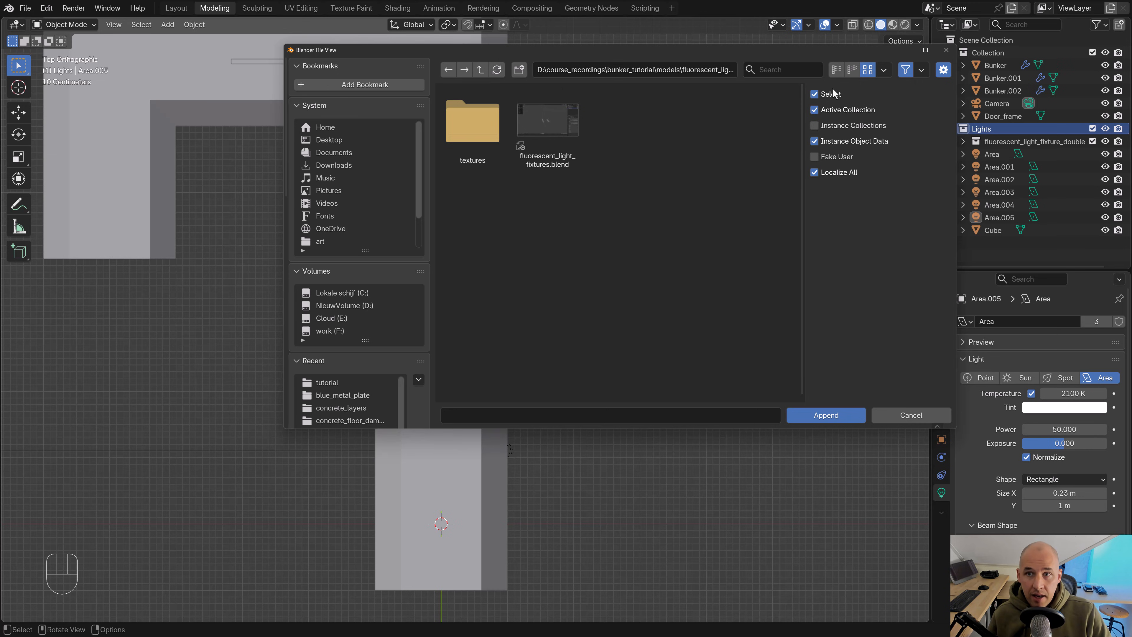
left_click(837, 70)
left_click(481, 69)
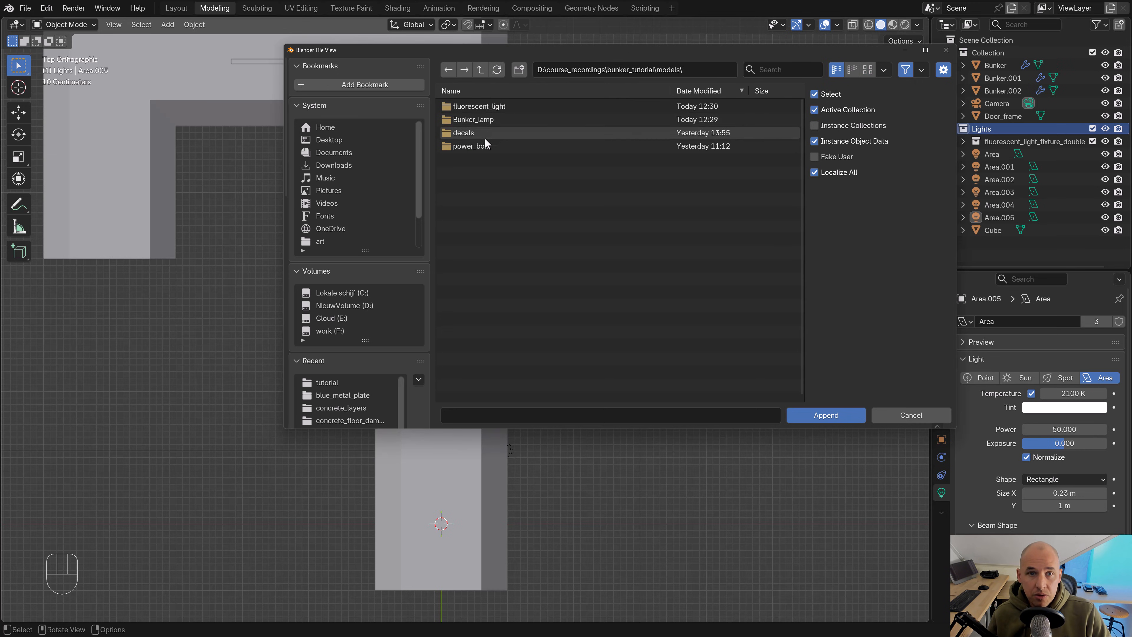
left_click(463, 120)
double_click(463, 119)
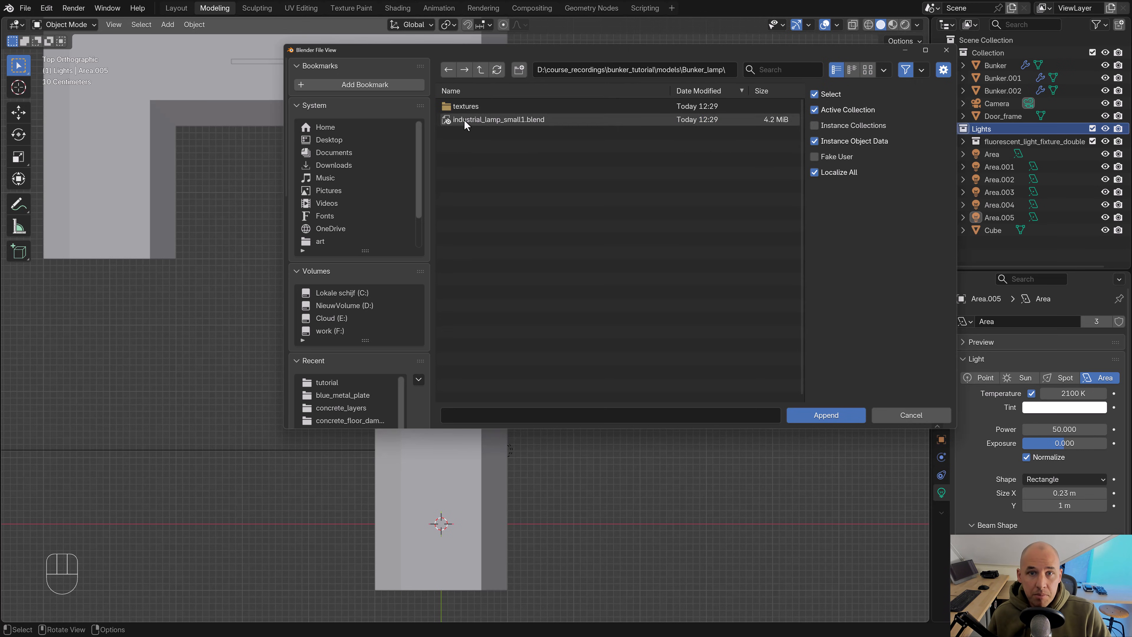
double_click(473, 119)
double_click(472, 133)
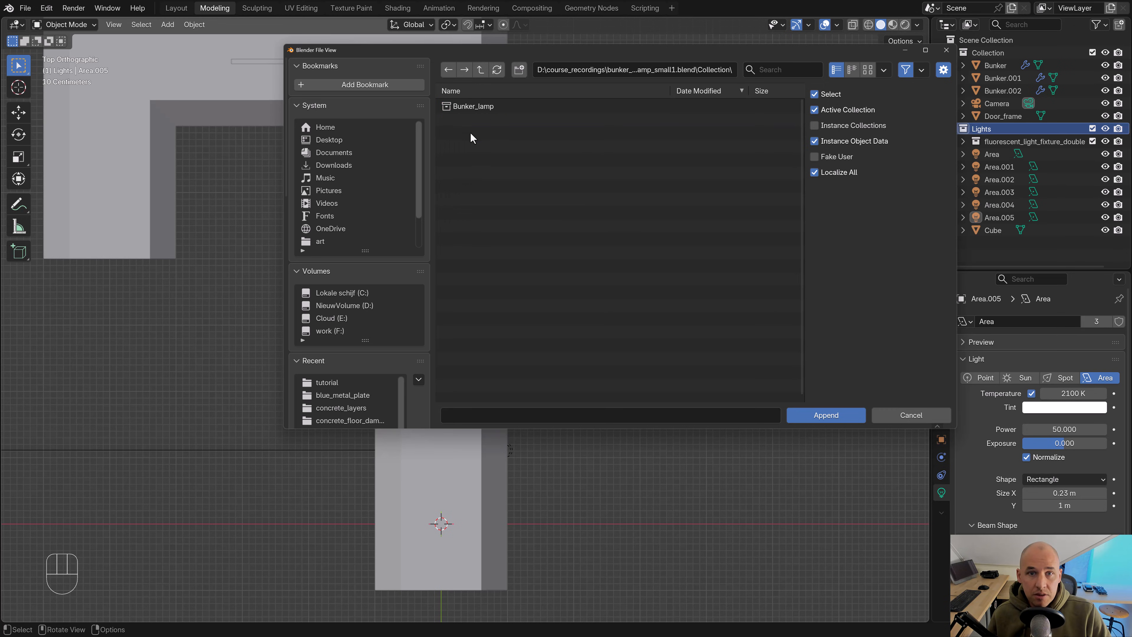
double_click(471, 107)
Scale down the appended bunker lamp at the world origin, judging its size against the corridor from the front
scroll(575, 275, "down", 4)
middle_click_drag(514, 359, 597, 235, "shift")
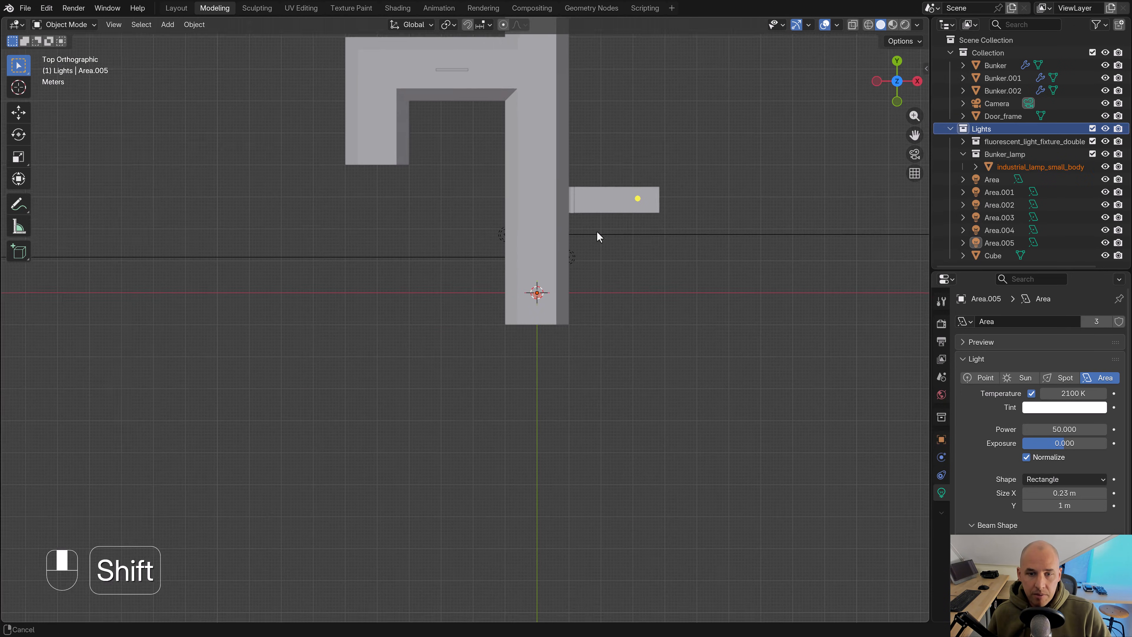
key("z")
scroll(607, 253, "up", 6)
middle_click_drag(678, 220, 507, 306, "shift")
middle_click_drag(561, 247, 540, 303, "shift")
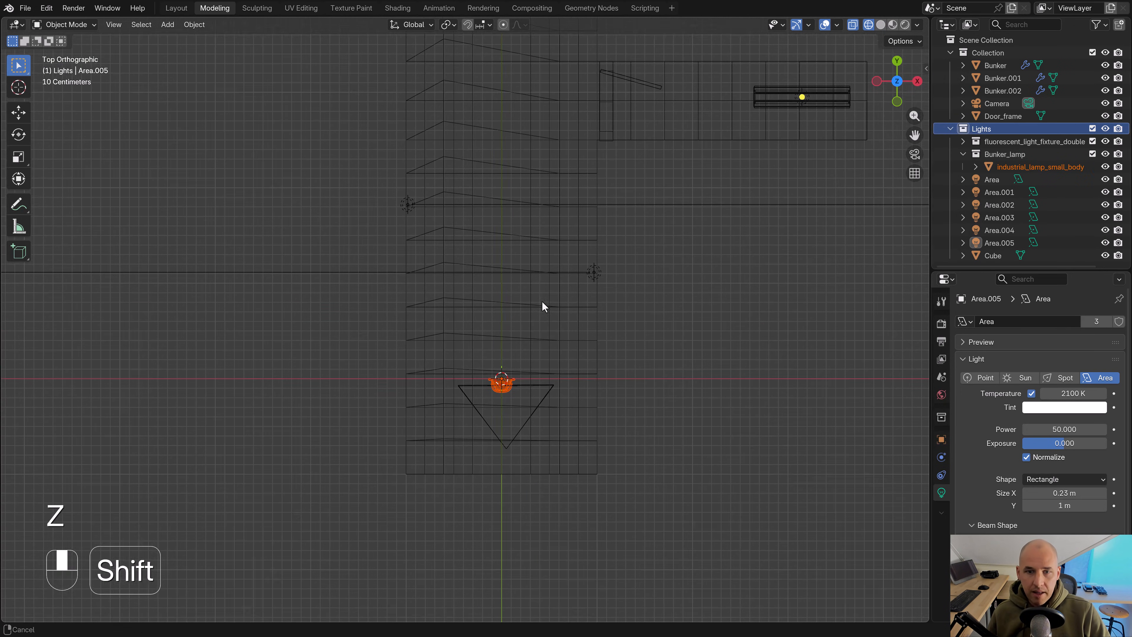
key("KP_1")
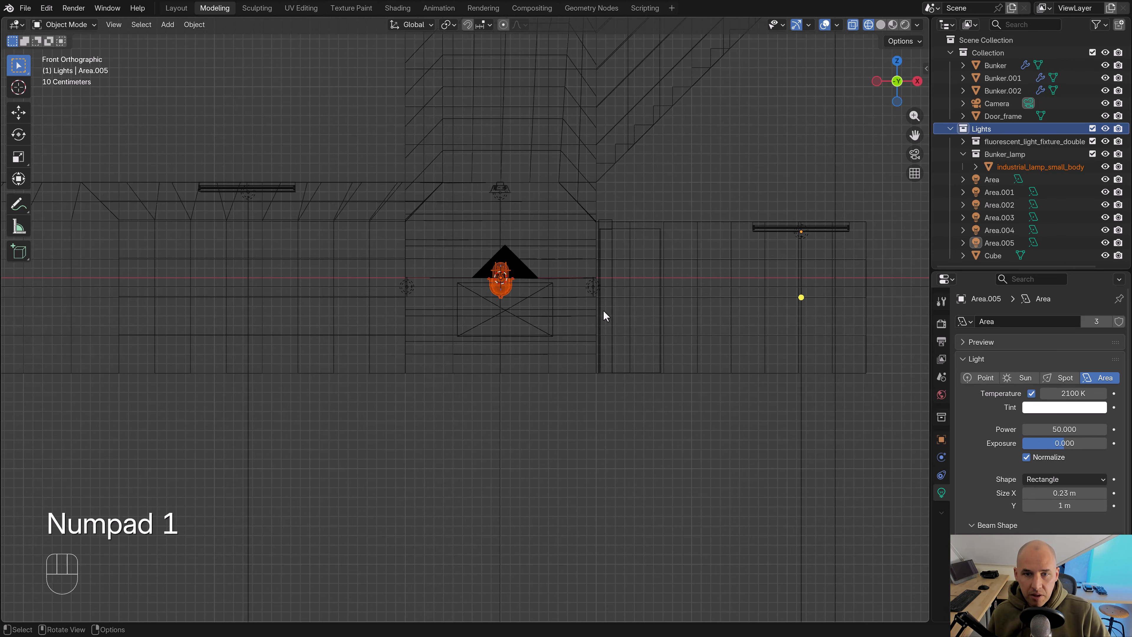
key("s")
left_click(567, 304)
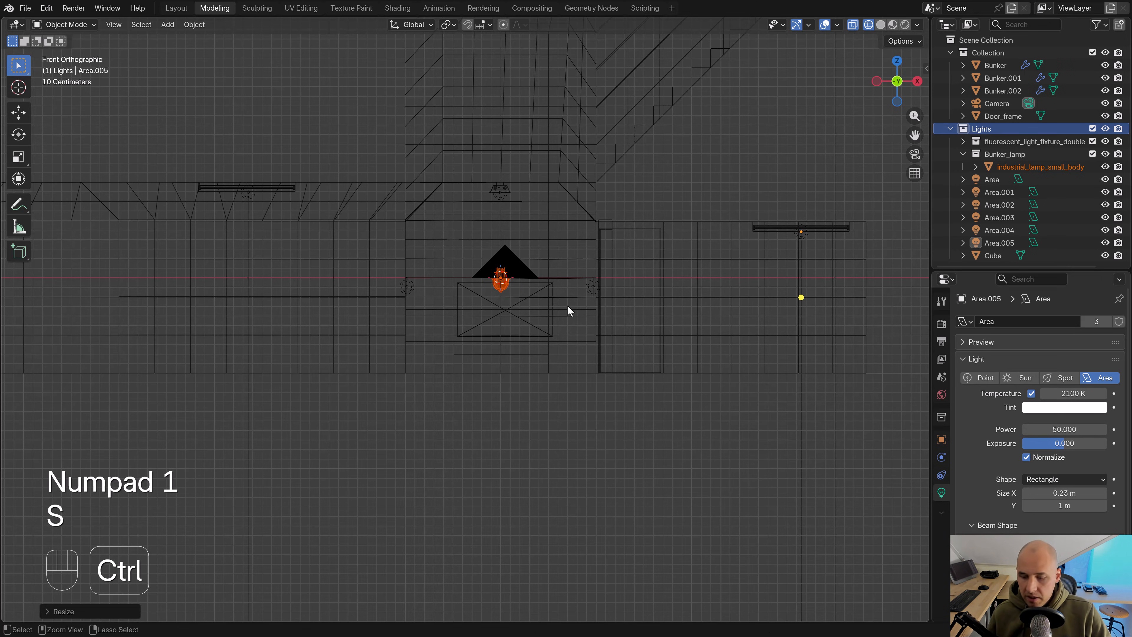
Rotate the bunker lamp -90 degrees in top view so it faces into the corridor
key("KP_7")
scroll(566, 307, "left", 3, "shift")
key("r")
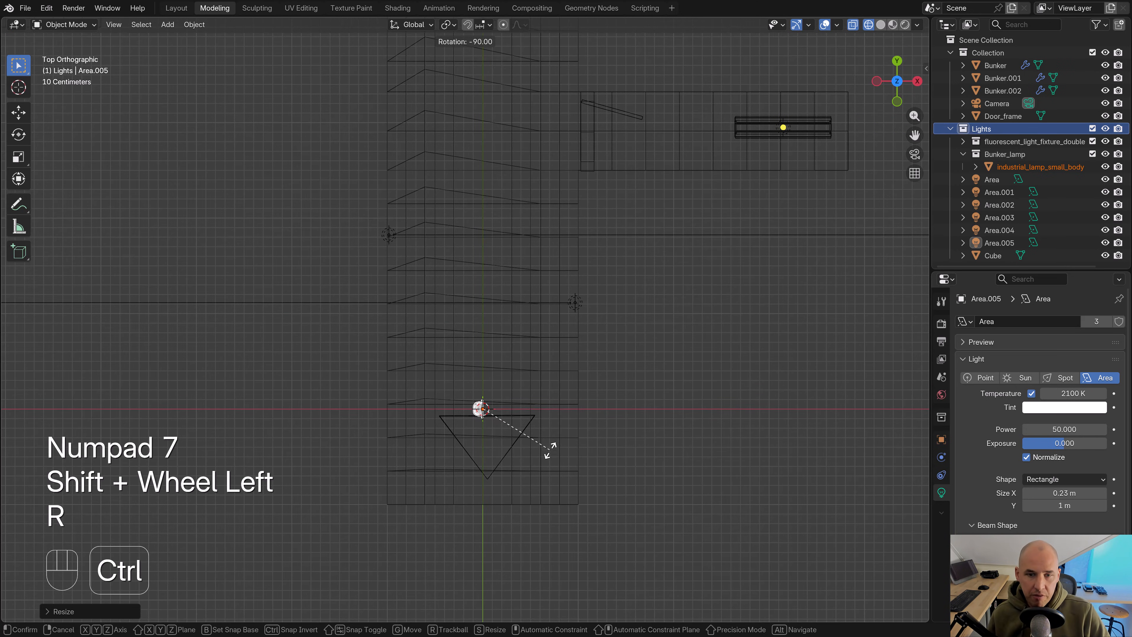
left_click(548, 455)
Move the bunker lamp flush against the main corridor's doorway-side wall, at the existing wall light
scroll(549, 457, "up", 3)
key("g")
left_click(698, 274)
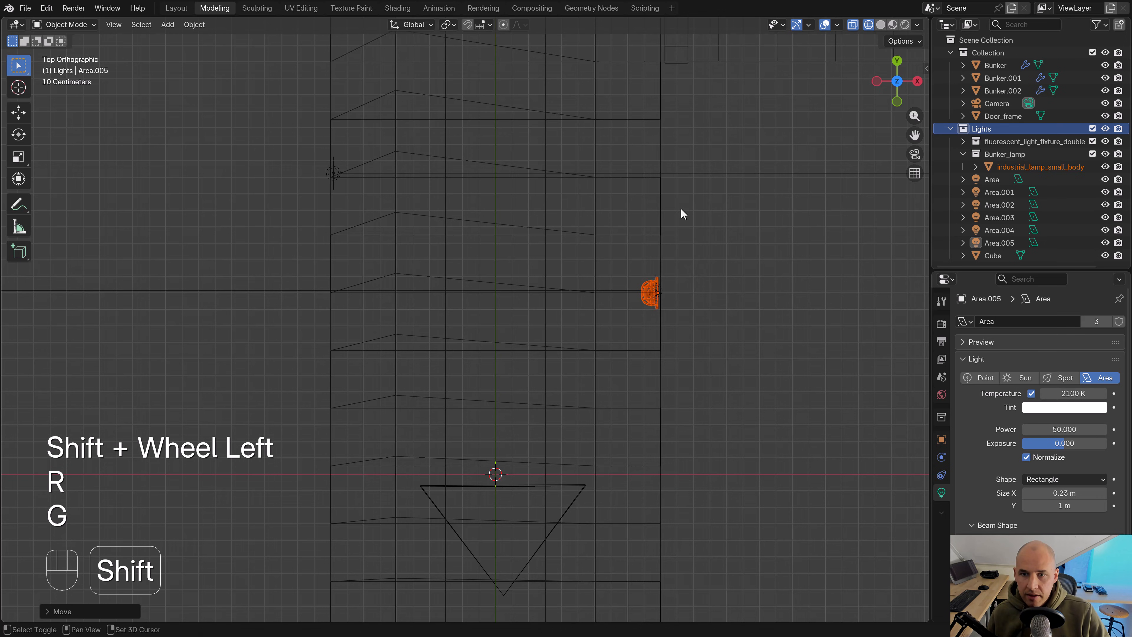
scroll(607, 388, "left", 3, "shift")
scroll(605, 385, "up", 2)
key("g")
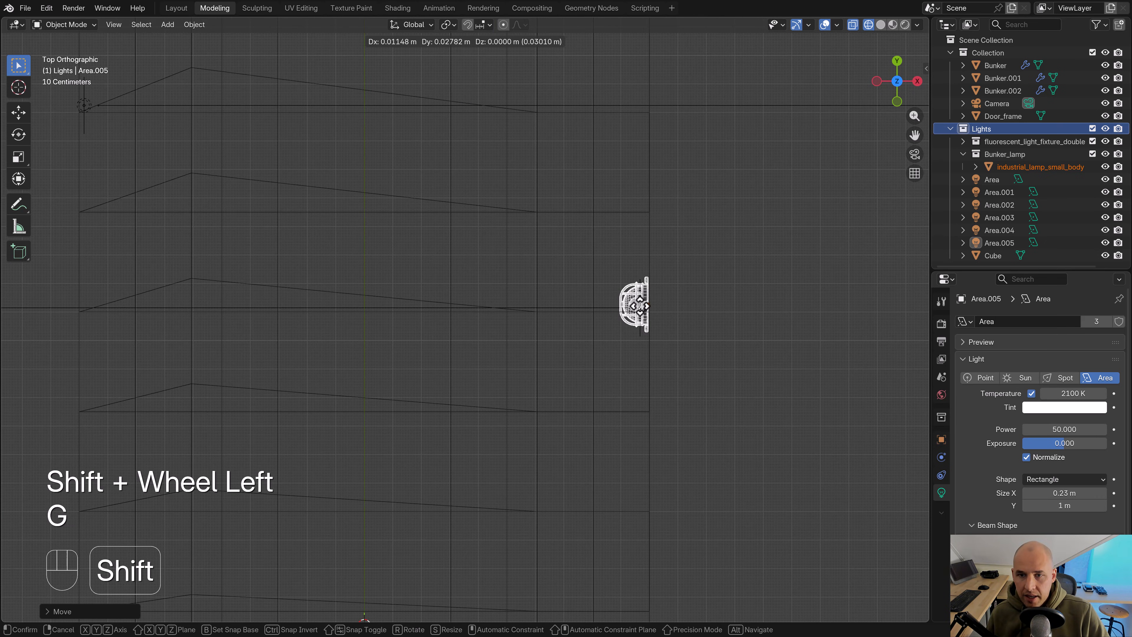
left_click(639, 300)
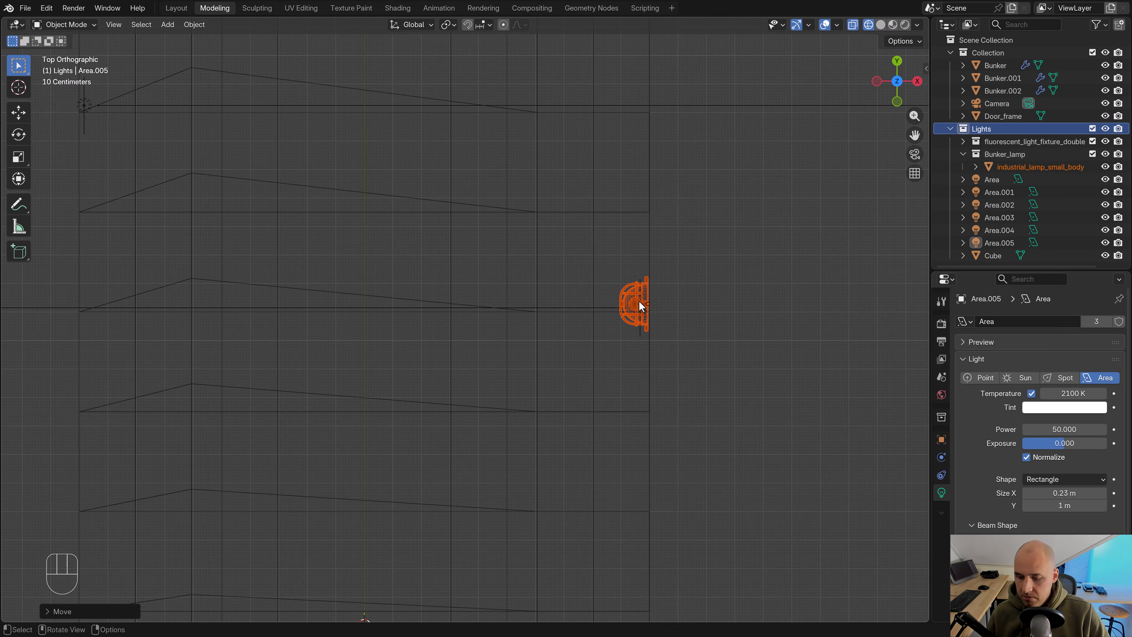
Check the wall lamp from the front and through the camera, and scale it down a little more
key("KP_1")
middle_click_drag(649, 206, 580, 280, "shift")
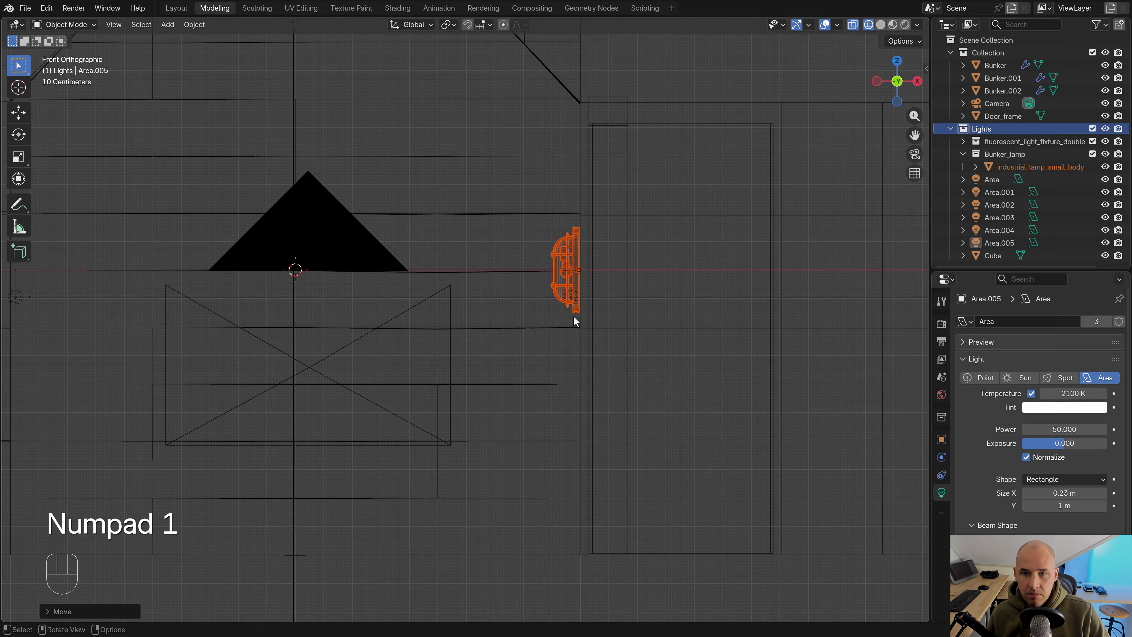
key("KP_0")
key("z")
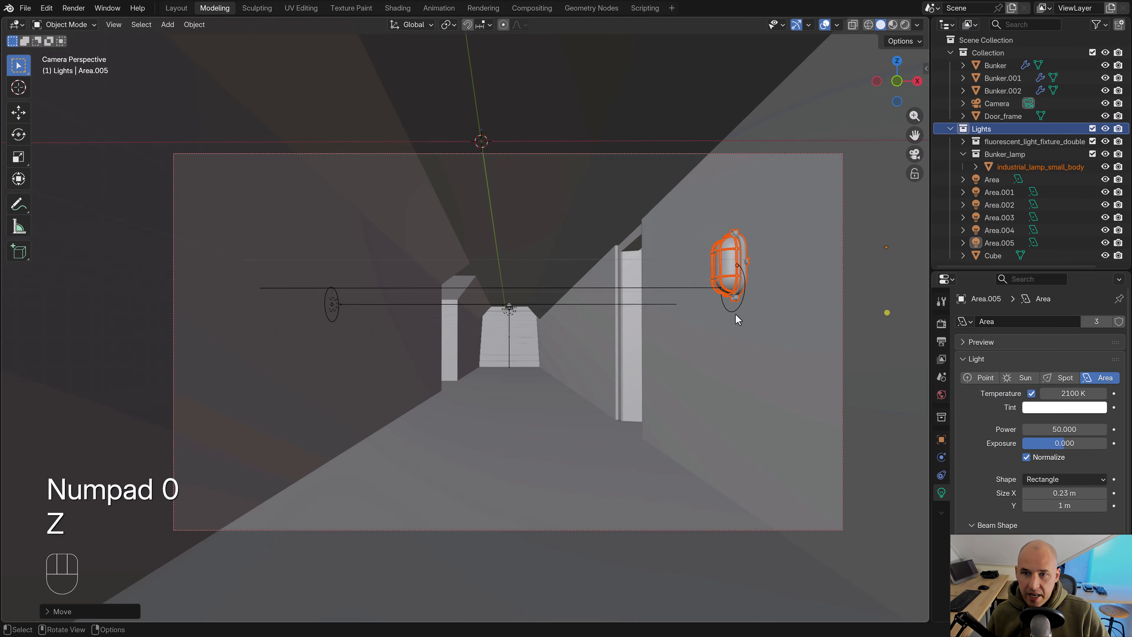
key("KP_7")
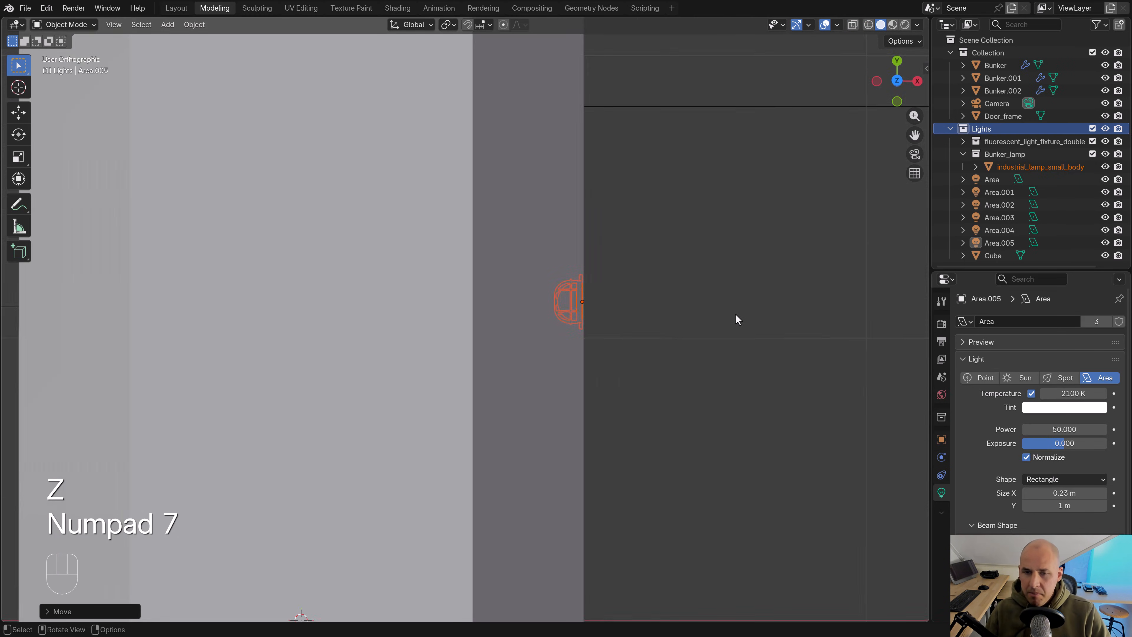
key("z")
key("s")
left_click(752, 362)
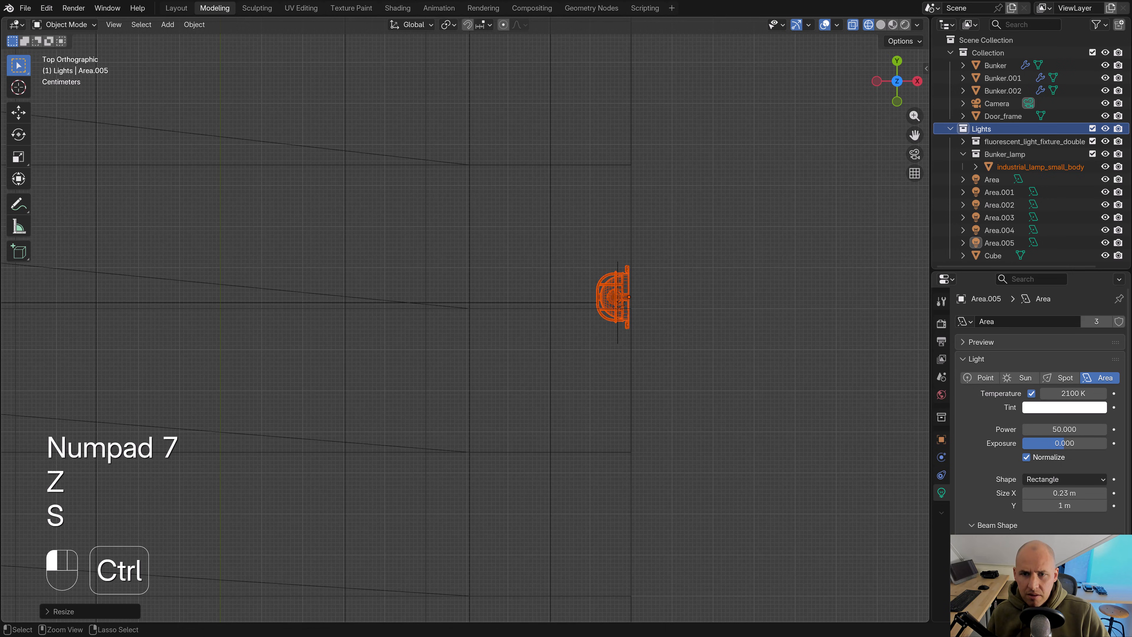
Check the bunker lamp's transform values, including its location, rotation, scale and dimensions
key("n")
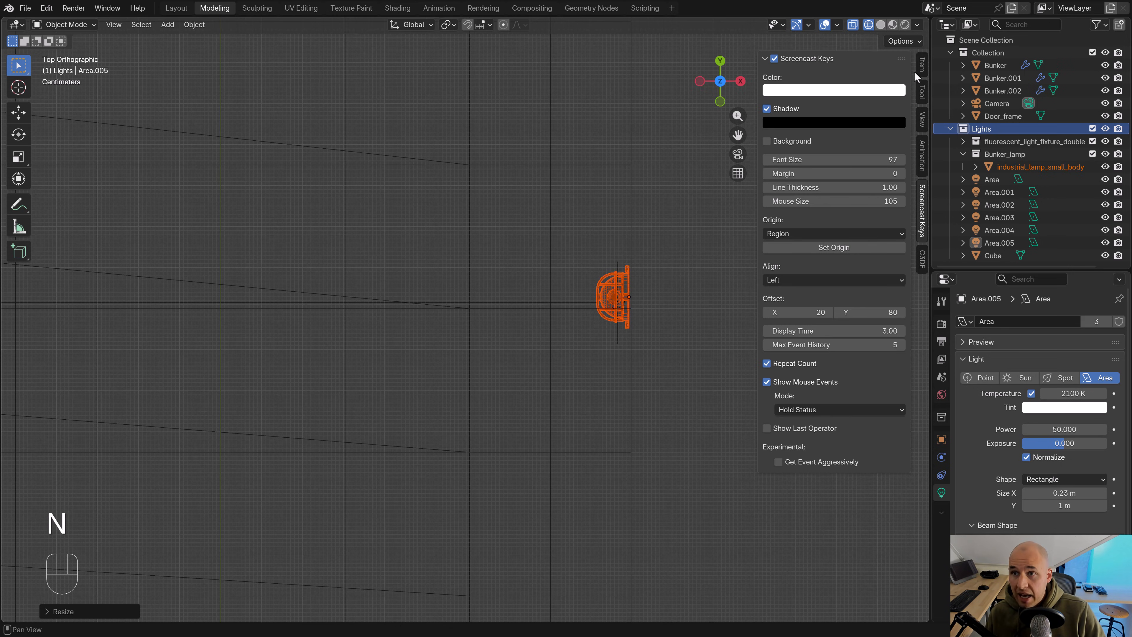
left_click(921, 66)
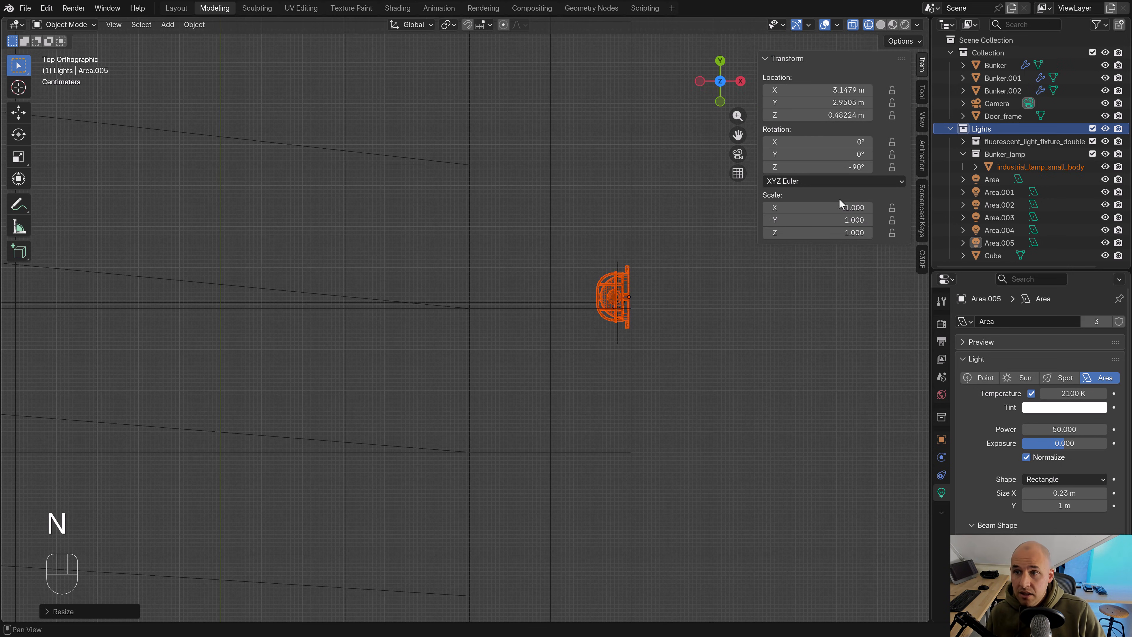
left_click(620, 296)
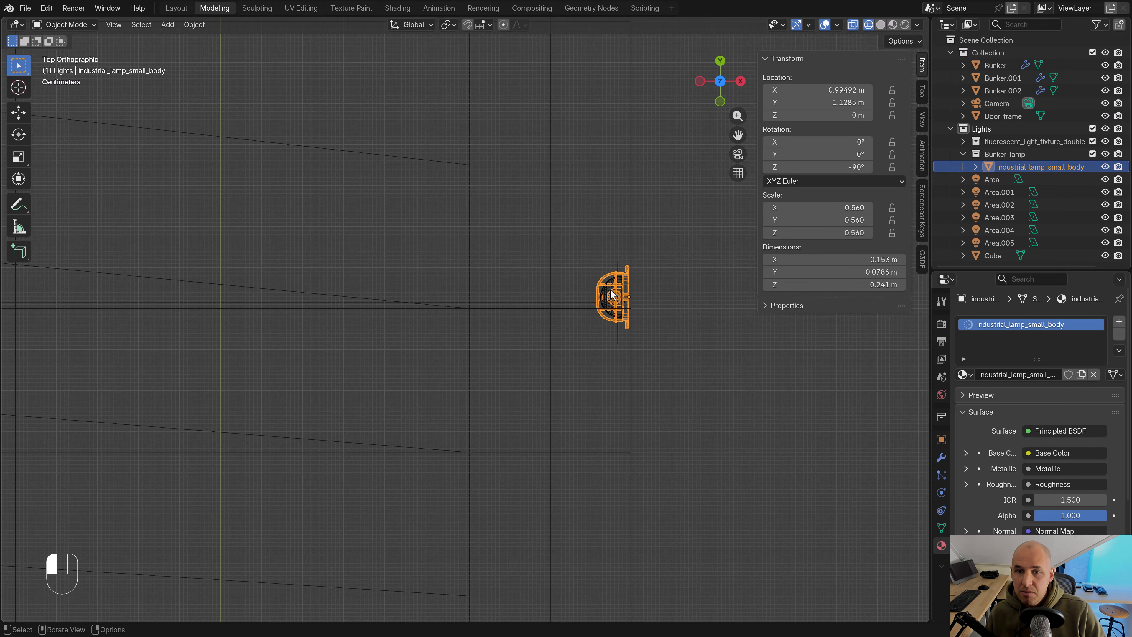
left_click(612, 294)
left_click(620, 298)
key("n")
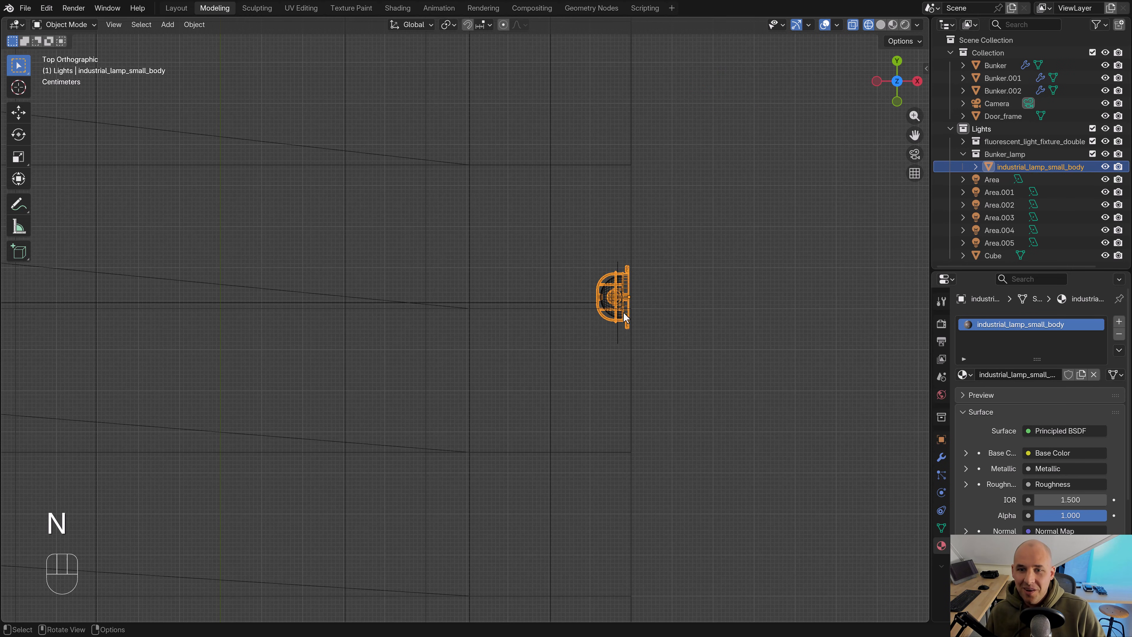
Move the doorway-side wall's area light just in front of the bunker lamp and align it with the lamp's height
left_click(618, 336)
key("h")
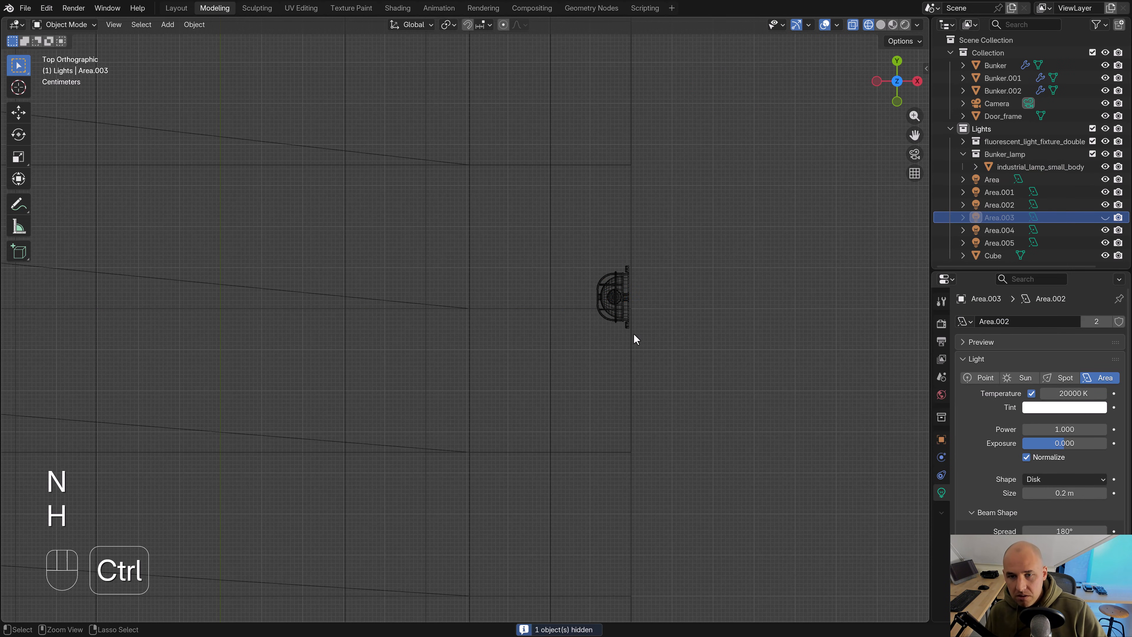
key("ctrl+z")
key("g")
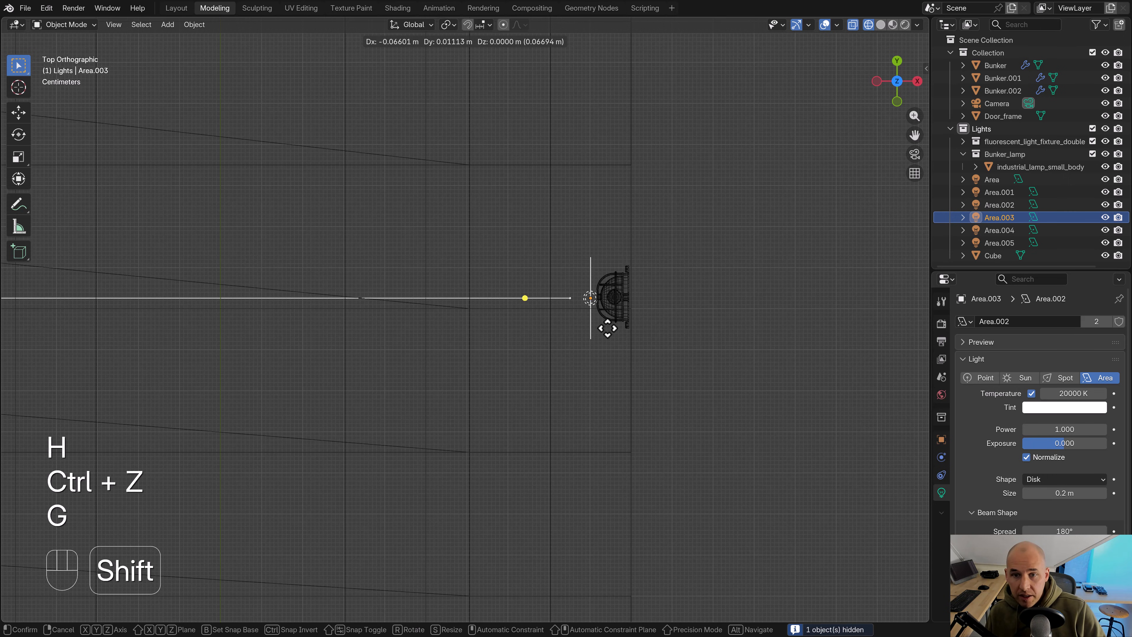
left_click(606, 324)
middle_click_drag(606, 323, 575, 271)
key("g")
key("z")
left_click(607, 250)
Select the bunker lamp on the doorway-side wall, dropping the opposite wall's area light from the box selection
left_click(634, 261)
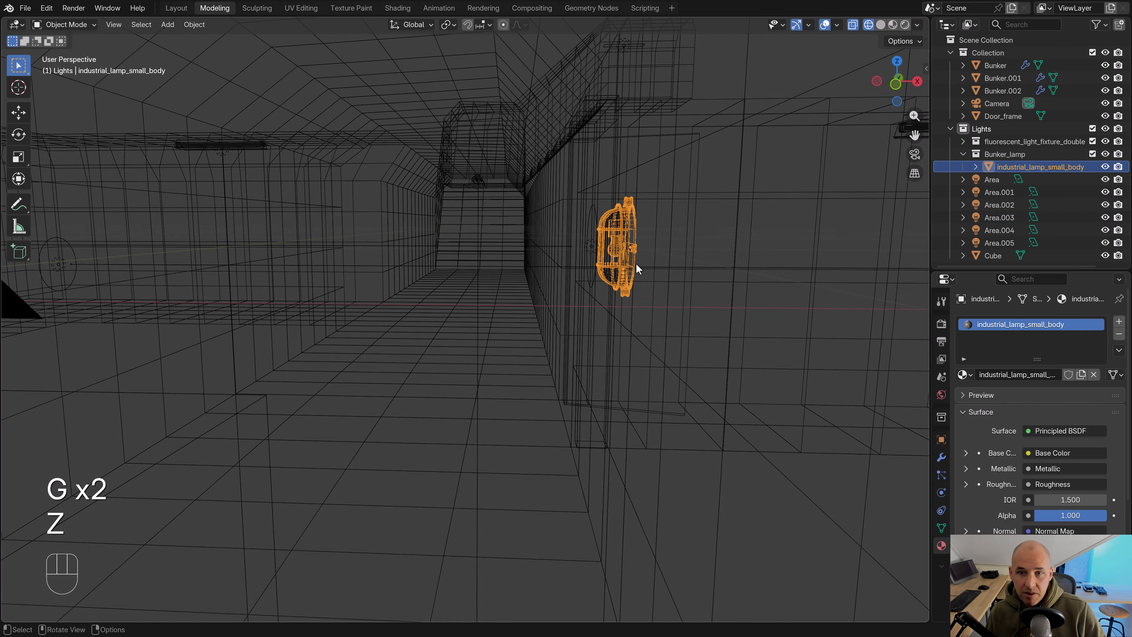
key("b")
left_click_drag(650, 297, 621, 222)
key("b")
middle_click_drag(652, 182, 588, 155)
key("g")
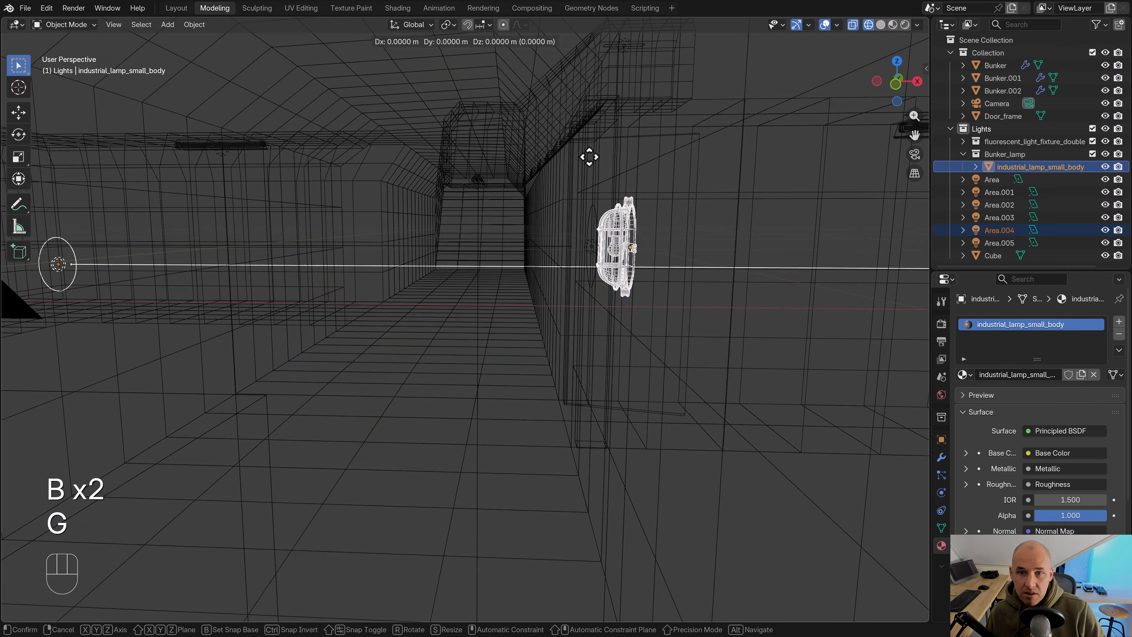
right_click(609, 189)
key("b")
middle_click_drag(342, 295, 284, 239)
Place a linked duplicate of the bunker lamp near the opposite wall's light in top view and rotate it to face into the corridor
key("KP_7")
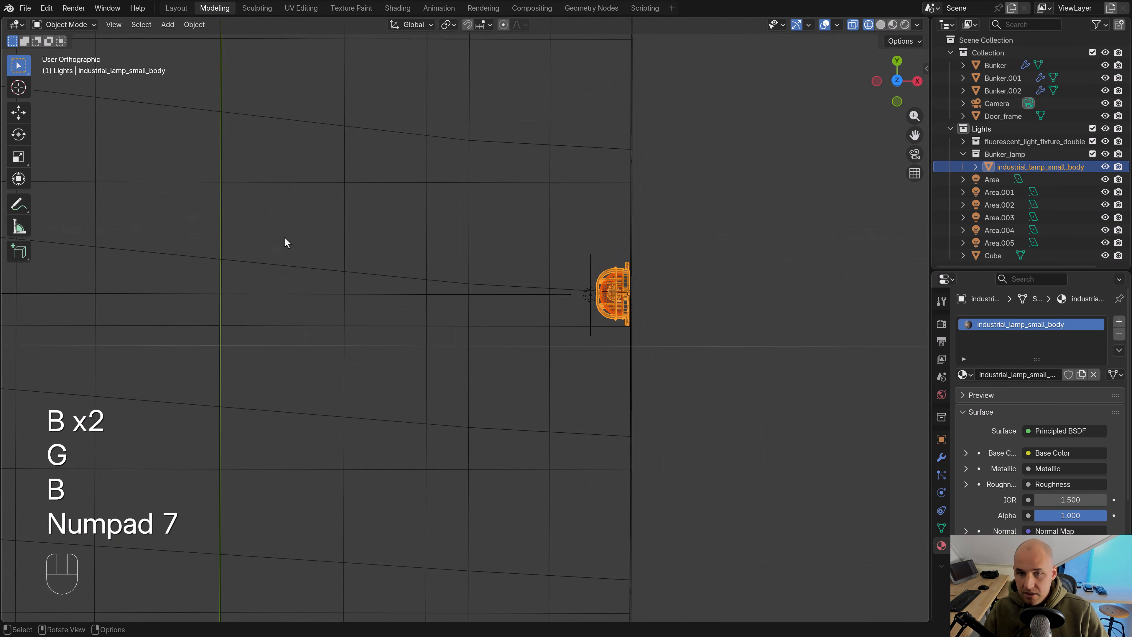
scroll(334, 260, "down", 2)
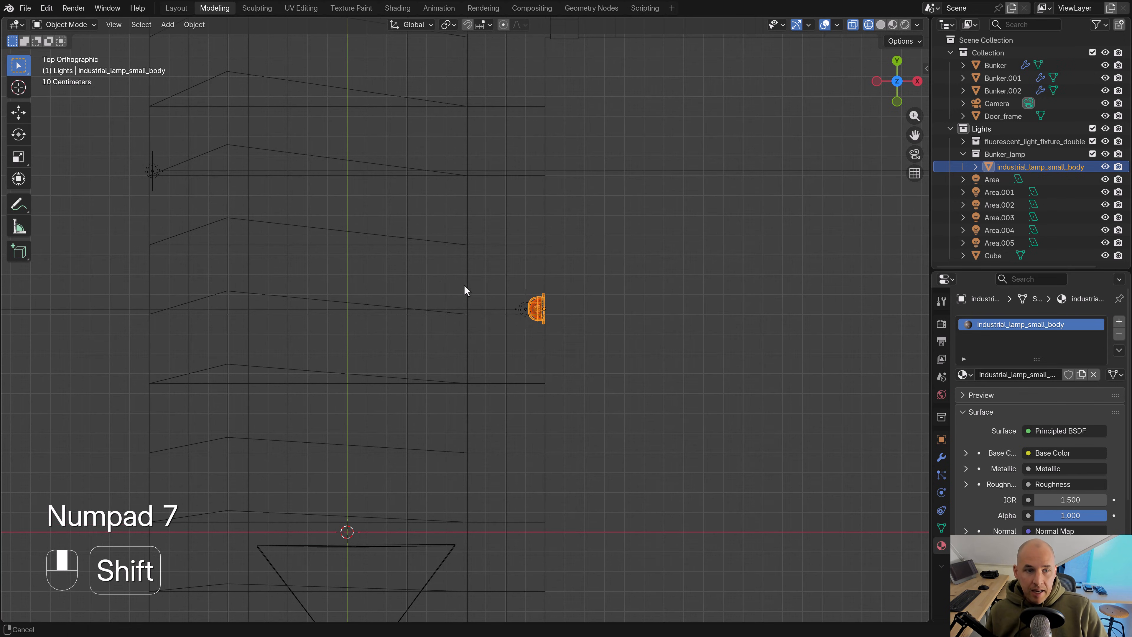
middle_click_drag(463, 284, 558, 296, "shift")
scroll(563, 282, "down", 3)
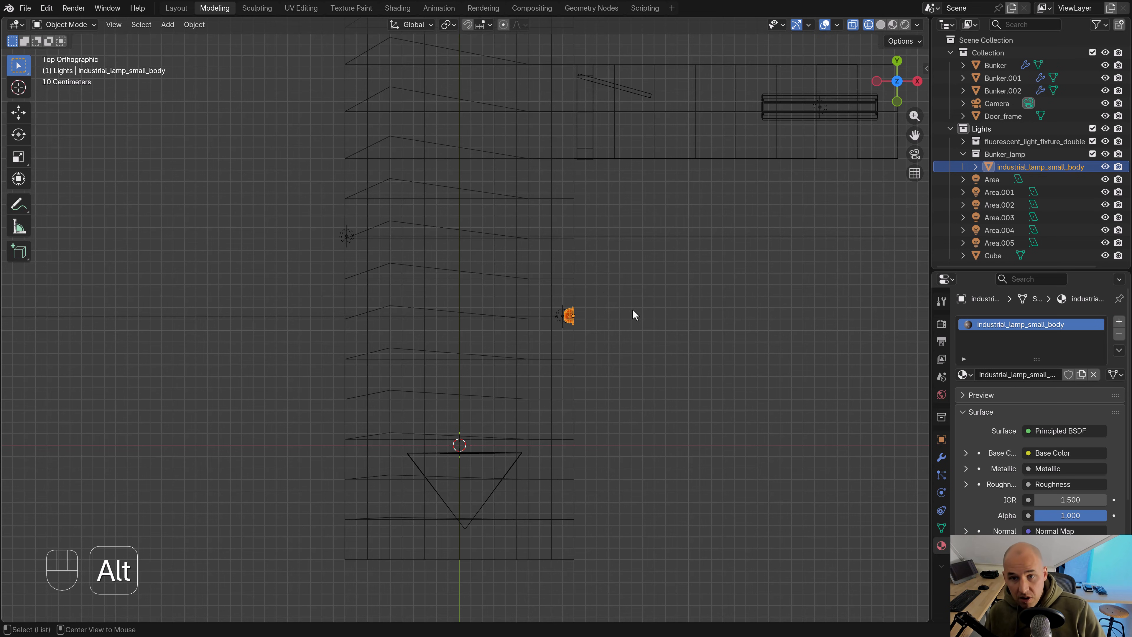
key("alt+d")
scroll(604, 285, "up", 4)
key("r")
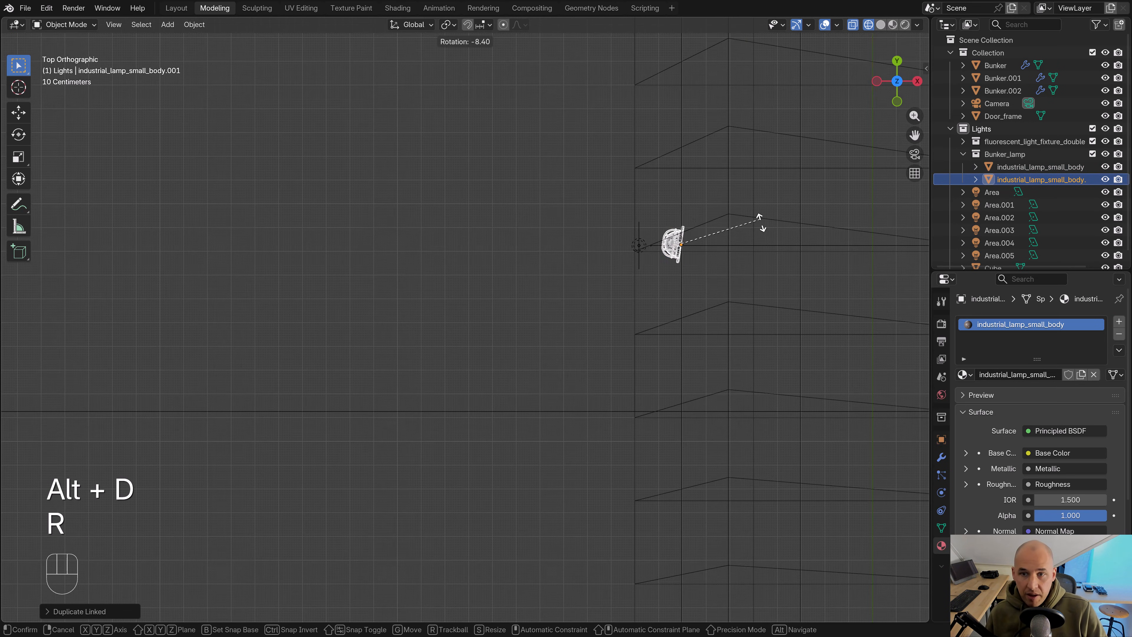
key("ctrl")
left_click(620, 268)
scroll(743, 341, "up", 2)
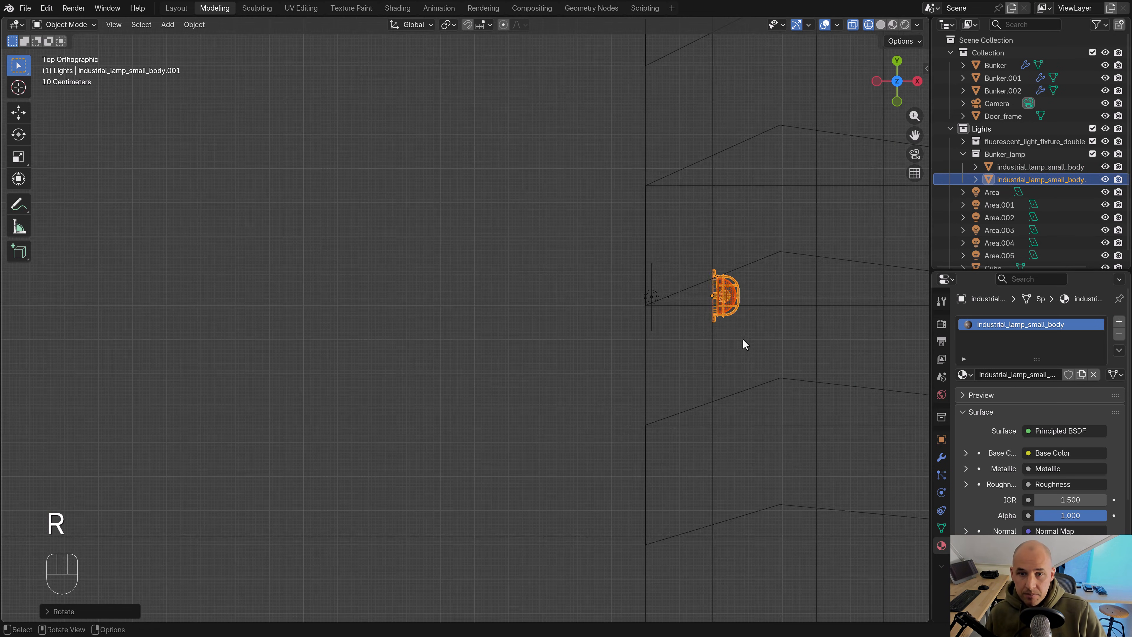
Slide the duplicated bunker lamp along X onto the opposite corridor wall
key("g")
key("x")
left_click(650, 346)
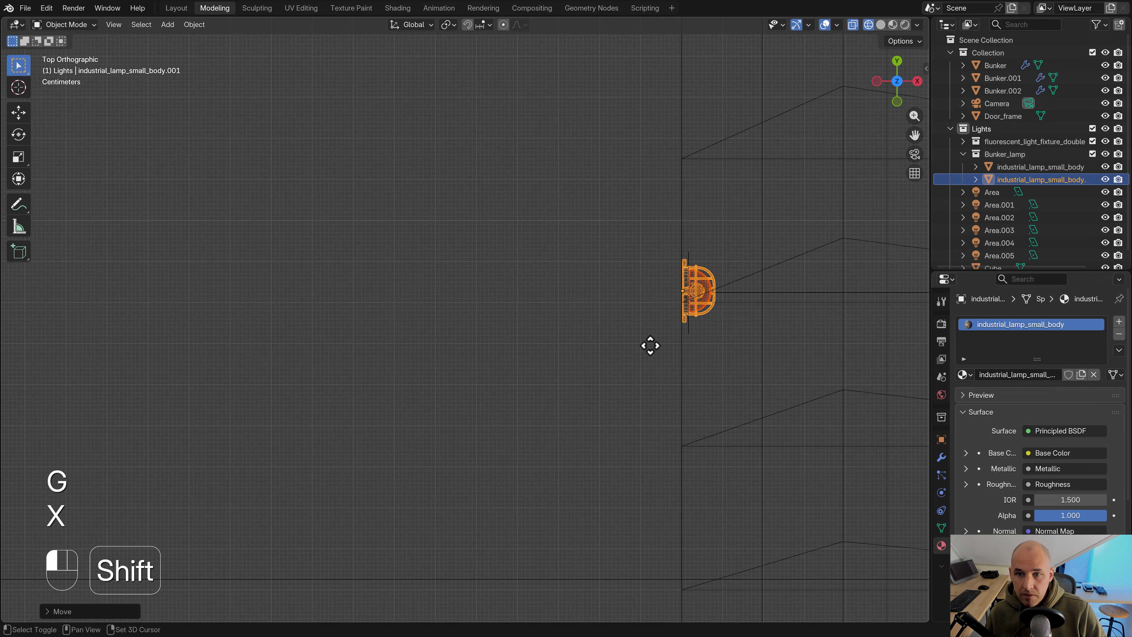
middle_click_drag(649, 347, 589, 268)
Nudge the duplicated lamp along X in Material Preview shading so its base sits flush against the concrete
key("shift+z")
key("z")
key("z")
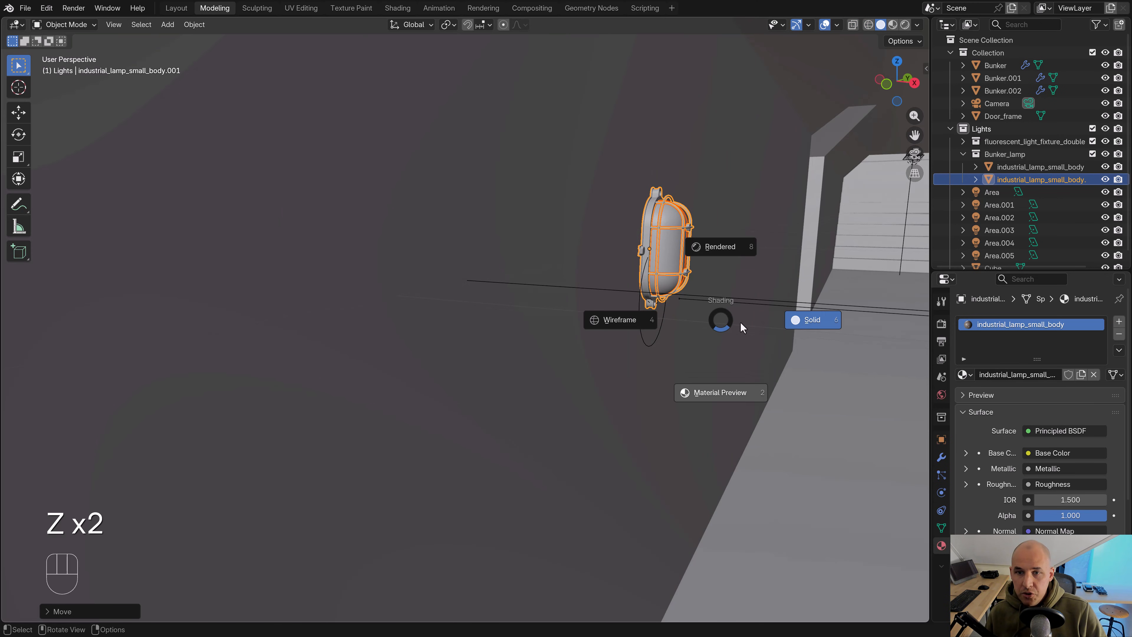
left_click(741, 319)
scroll(695, 328, "up", 2)
middle_click_drag(676, 335, 688, 329)
key("g")
key("x")
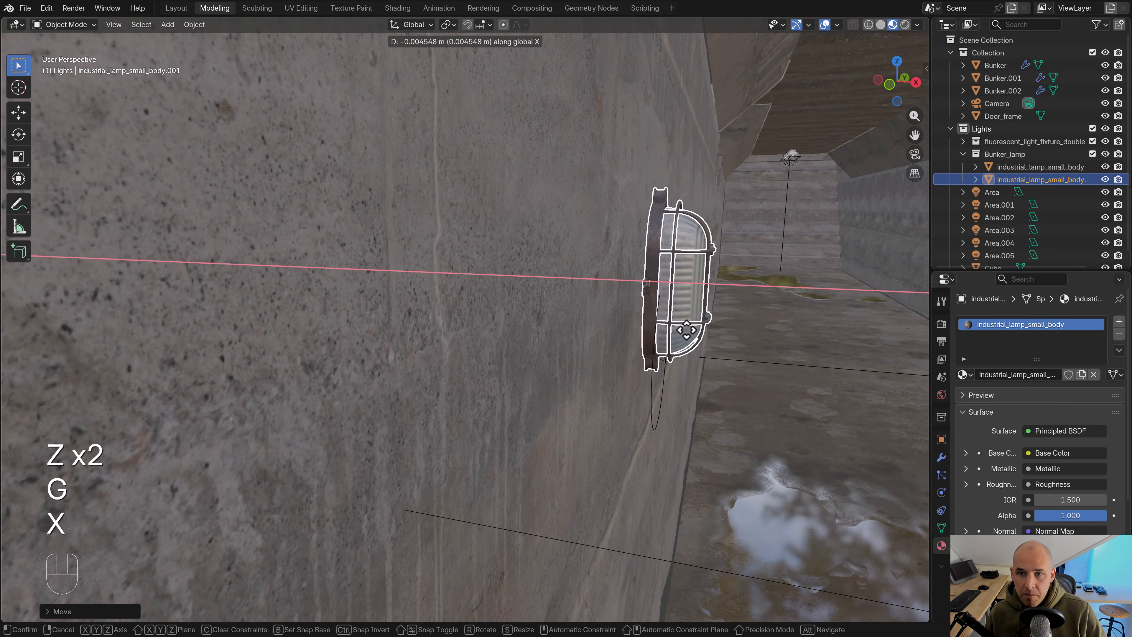
left_click(655, 385)
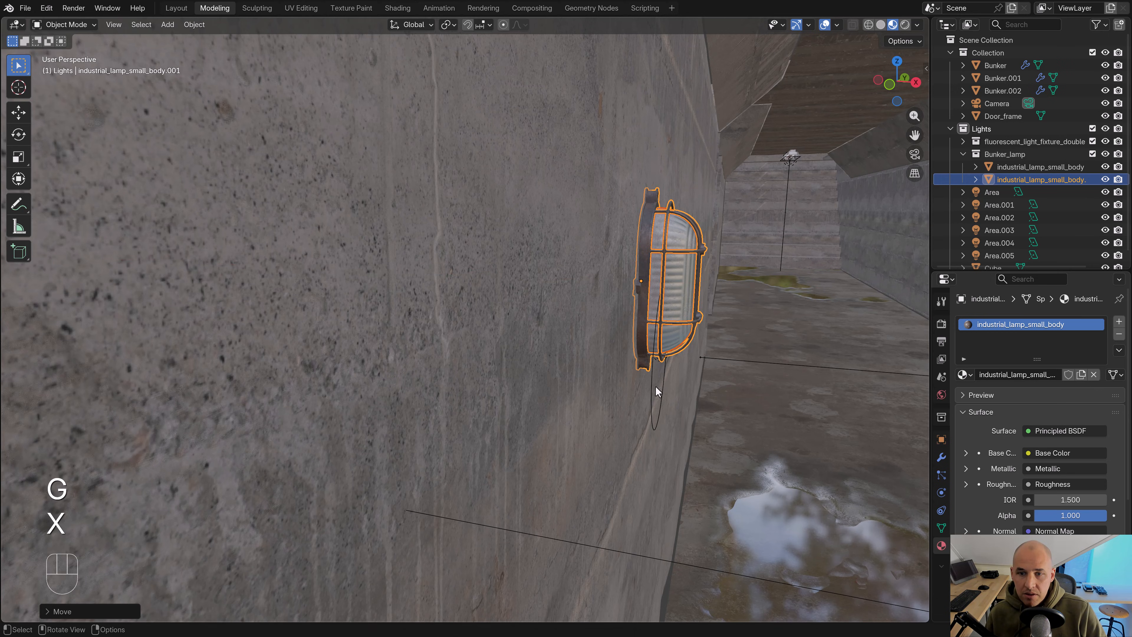
Move the opposite wall's area light along X in front of the duplicated lamp and along Z to the lamp's height
left_click(650, 387)
key("g")
key("x")
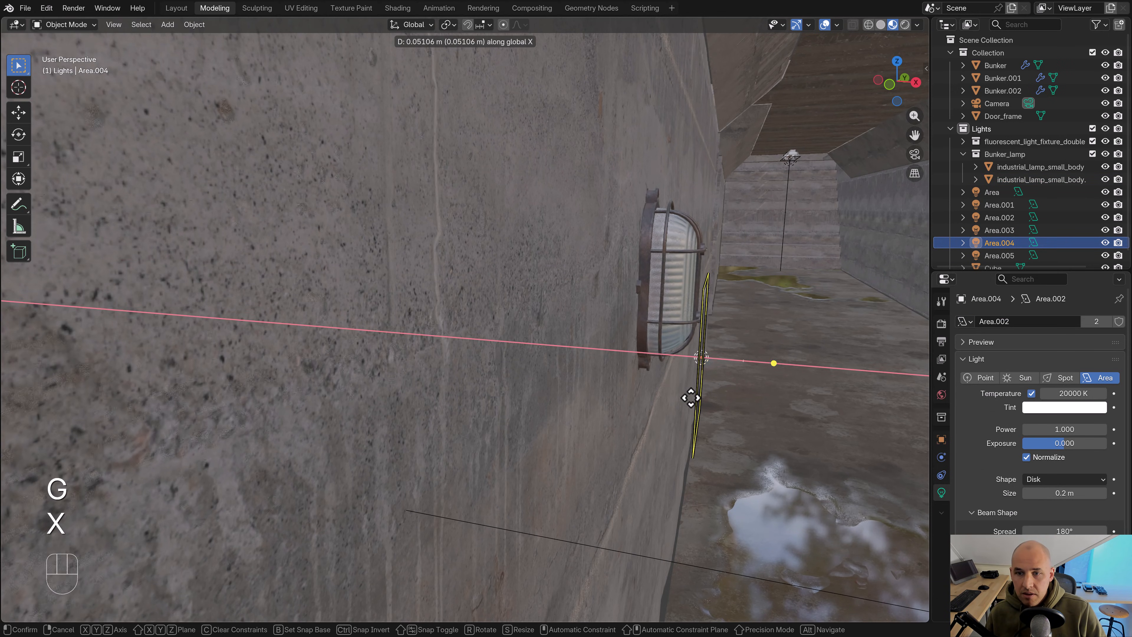
left_click(695, 397)
middle_click_drag(702, 398, 672, 358)
key("g")
key("z")
left_click(675, 313)
Select the original bunker lamp on the doorway-side wall
scroll(687, 339, "down", 12)
scroll(672, 358, "up", 6)
middle_click_drag(739, 346, 641, 359, "shift")
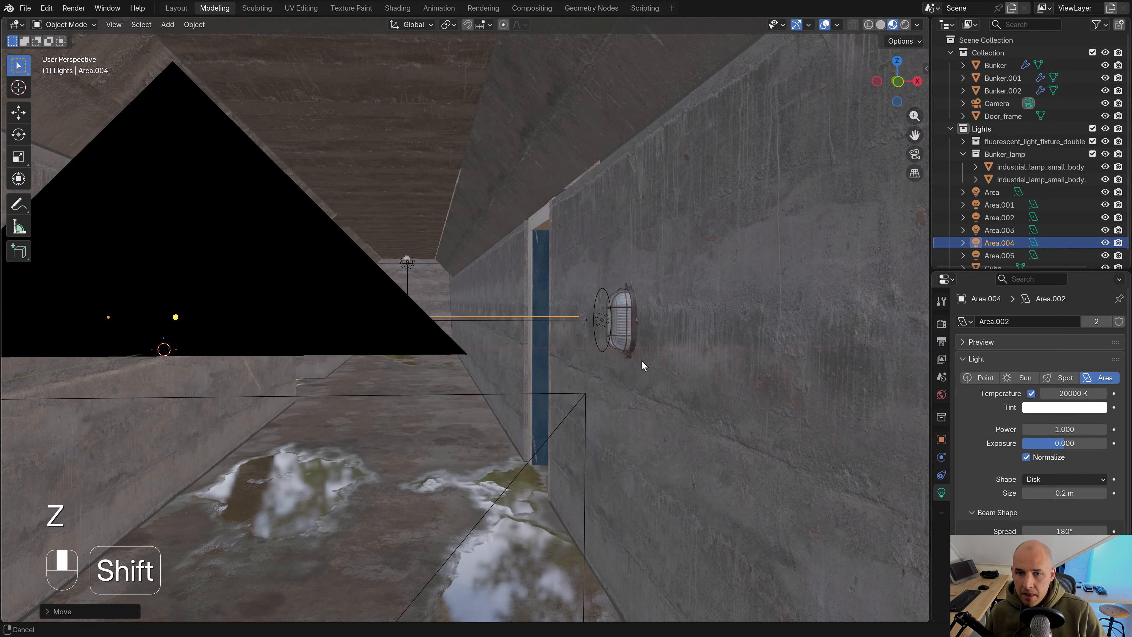
scroll(641, 359, "up", 2)
middle_click_drag(708, 347, 611, 348, "shift")
left_click(642, 325, "shift")
key("b")
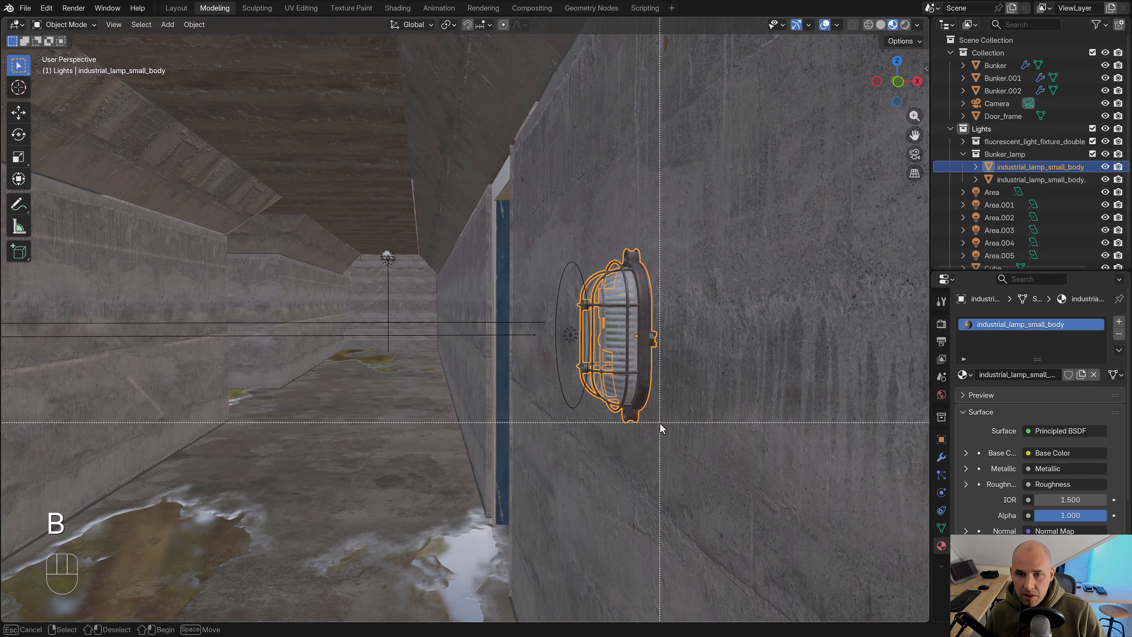
left_click_drag(659, 424, 587, 287)
key("b")
middle_click_drag(575, 258, 508, 188)
key("b")
middle_click_drag(493, 359, 396, 271)
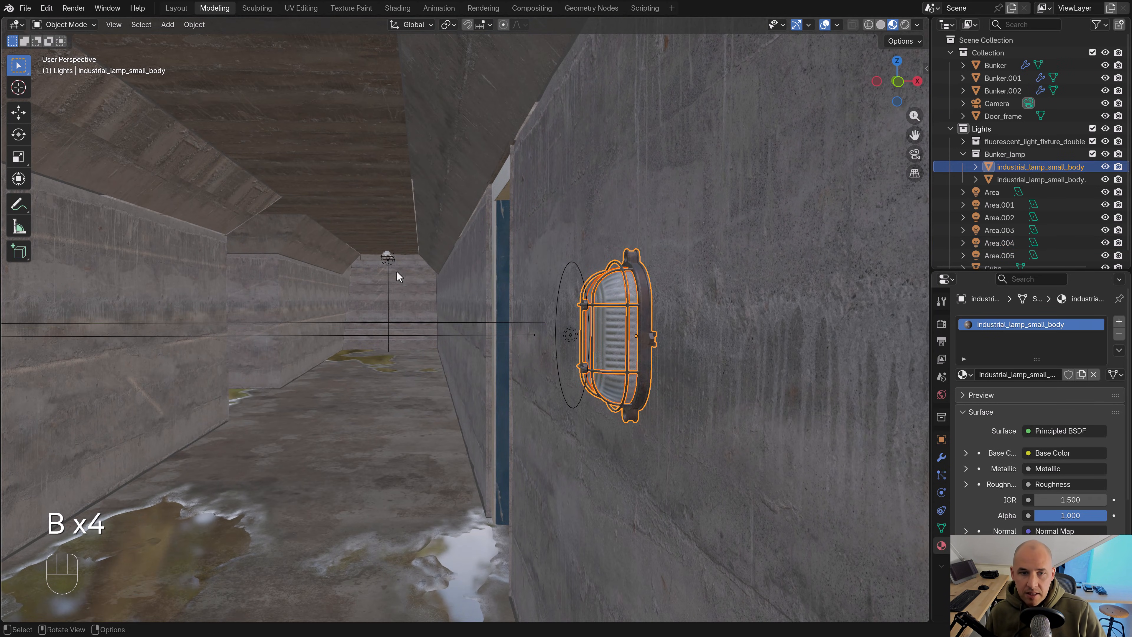
scroll(445, 312, "down", 9)
key("z")
left_click(459, 334)
key("g")
right_click(498, 352)
scroll(496, 351, "up", 1)
Move the doorway-side bunker lamp along X until its base sits flush against the wall, fine-tuning it in Material Preview shading
key("z")
scroll(721, 378, "up", 8)
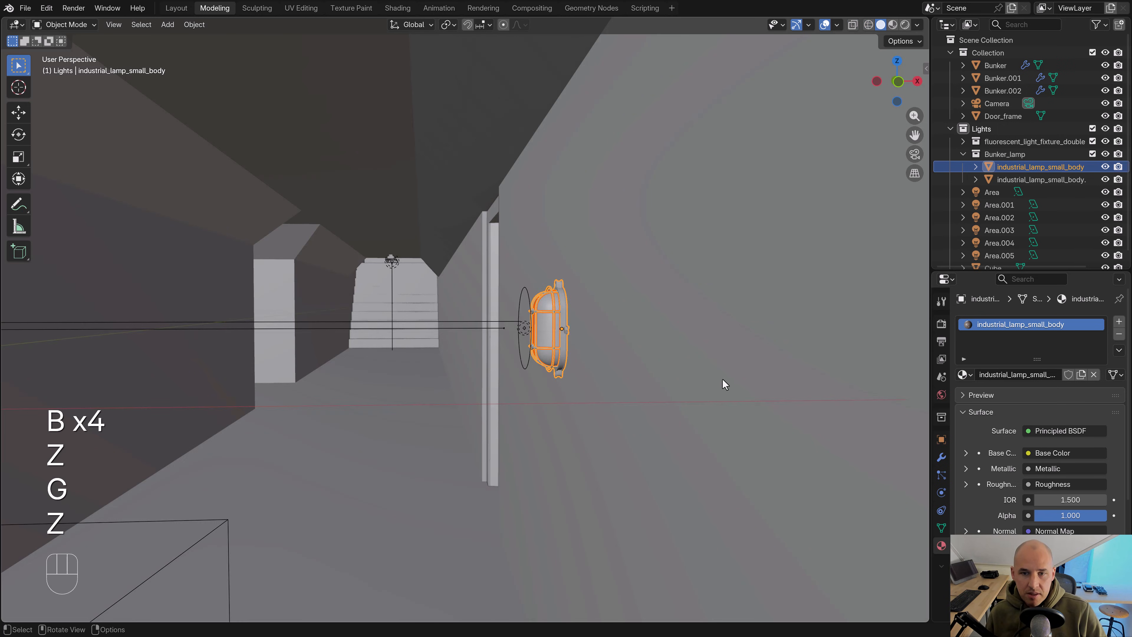
key("g")
key("x")
left_click(729, 374)
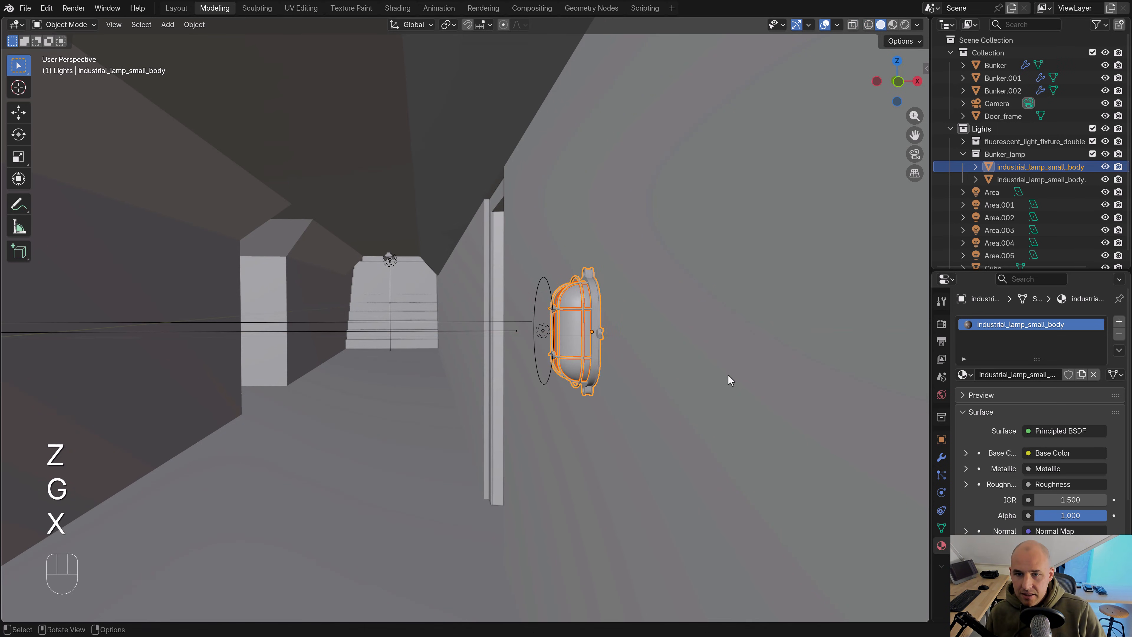
key("z")
key("g")
key("x")
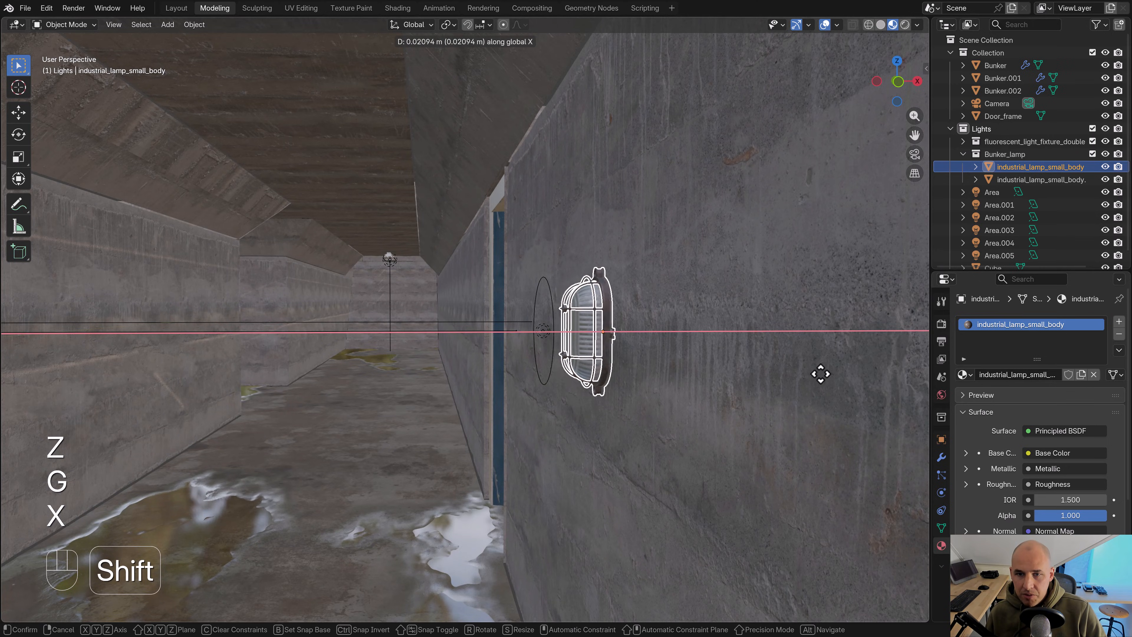
left_click(813, 376)
Check both wall lamps through the camera in Rendered shading
scroll(667, 354, "down", 5)
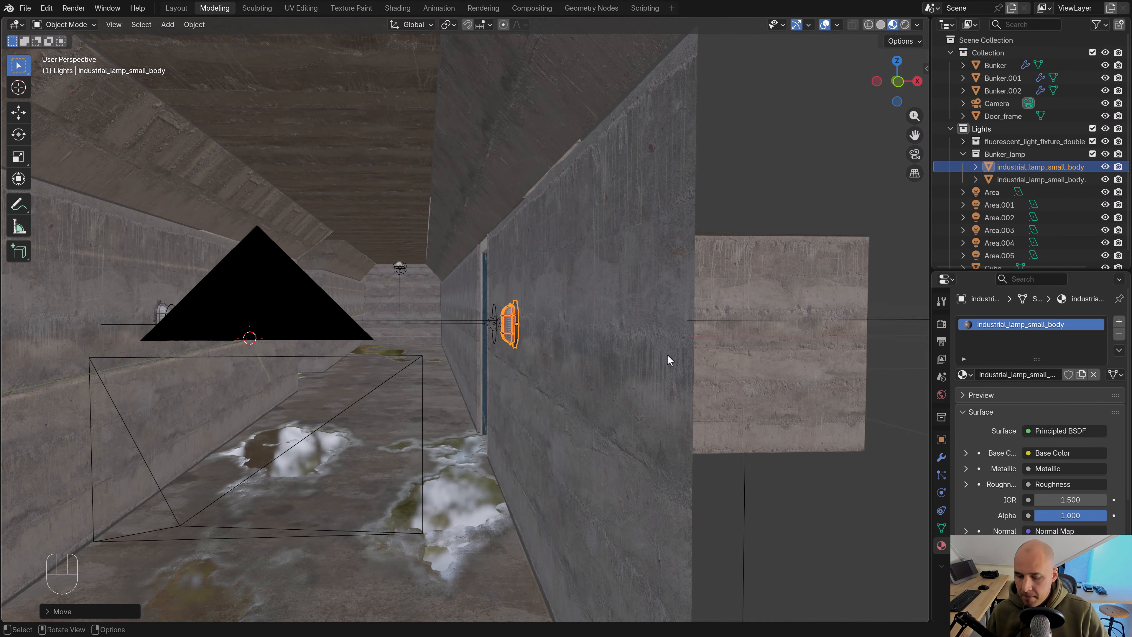
key("KP_0")
scroll(667, 354, "down", 2)
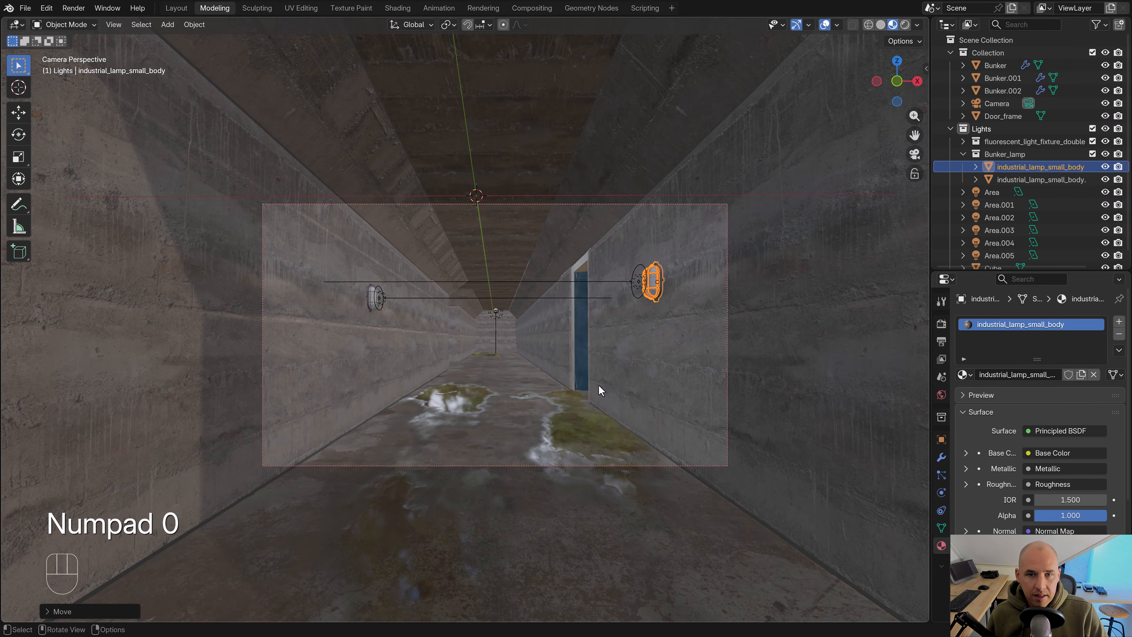
middle_click_drag(606, 413, 605, 401, "shift")
scroll(606, 403, "up", 1)
key("z")
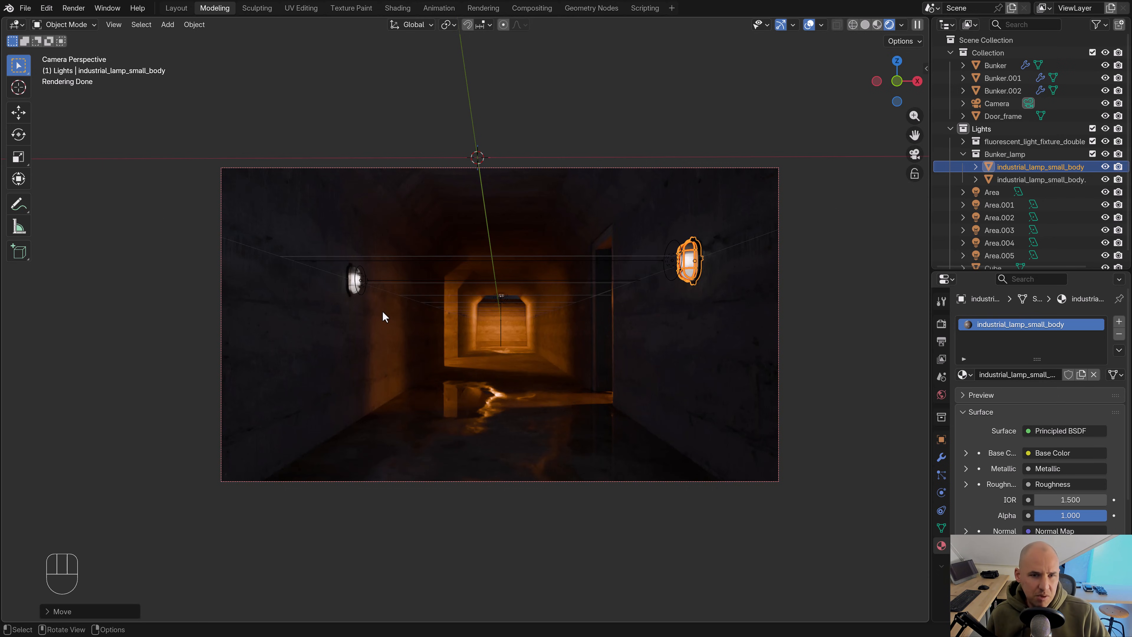
Select both bunker lamps and their area lights, leaving the bunker mesh out of the selection
key("z")
left_click(624, 328)
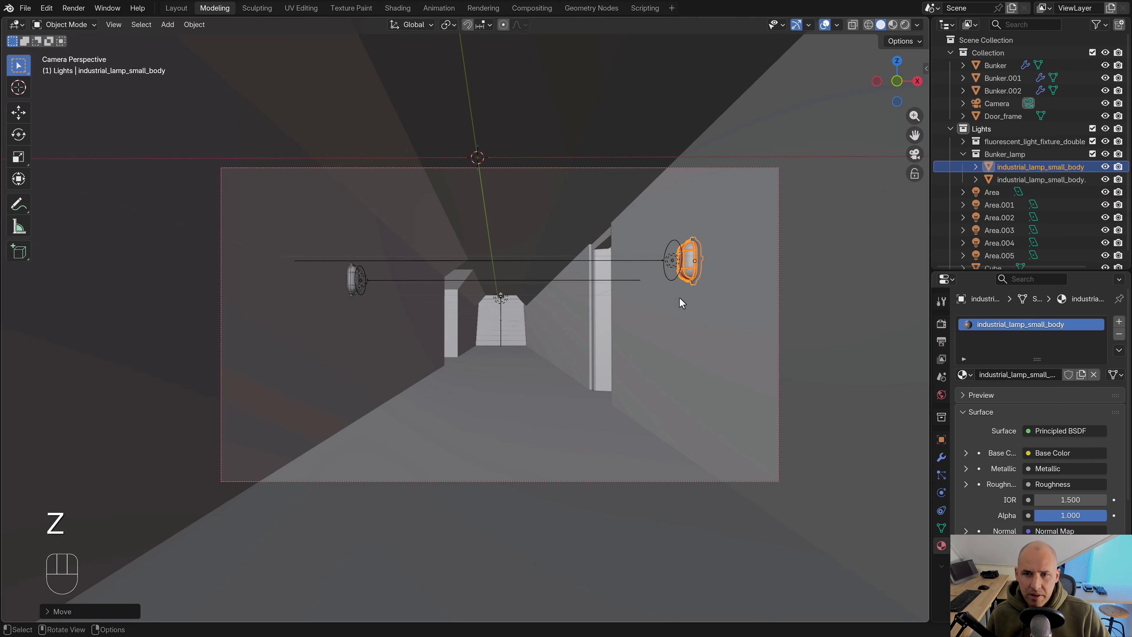
left_click(680, 271, "shift")
key("b")
left_click_drag(362, 306, 321, 255)
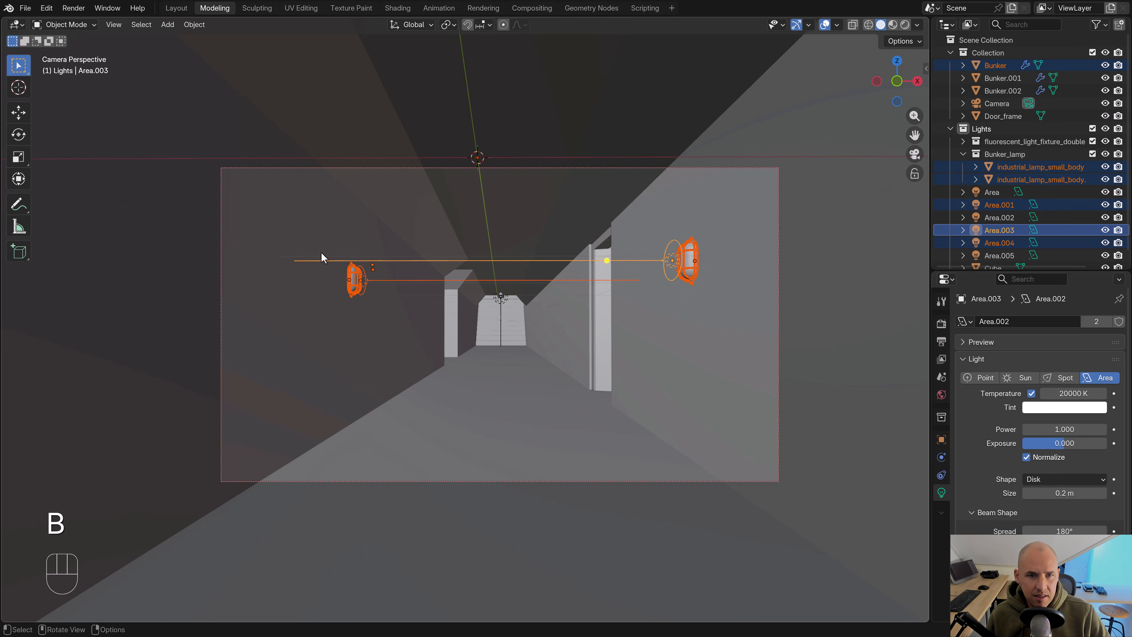
key("z")
left_click(254, 291)
key("b")
middle_click_drag(380, 376, 319, 366)
Remove the fluorescent fixture and its area light in the side corridor from the selection
key("g")
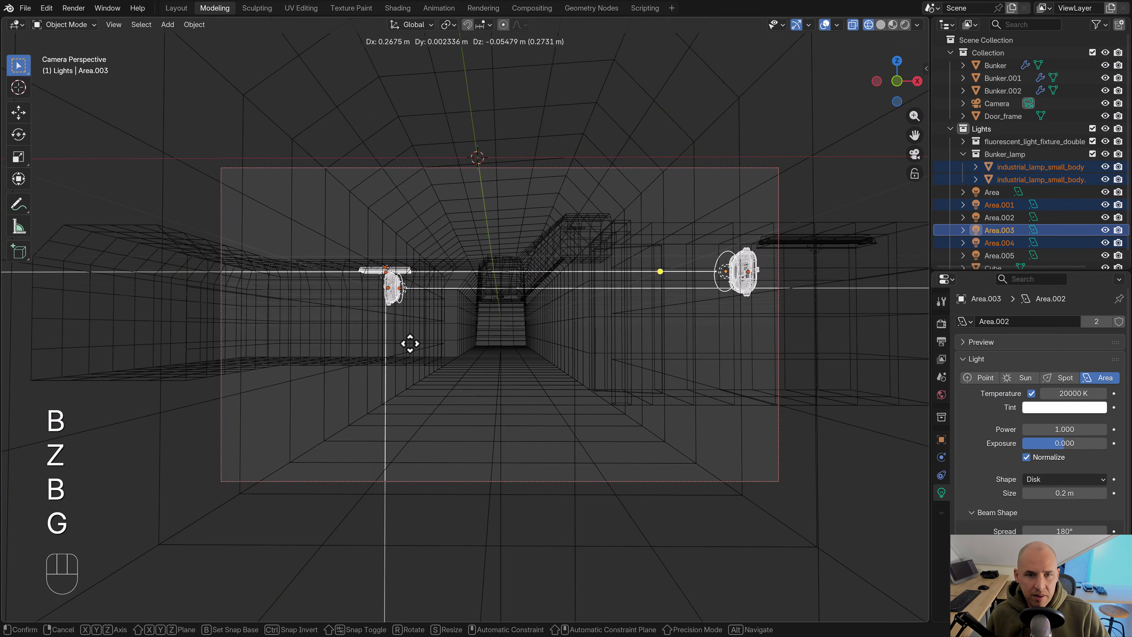
right_click(395, 323)
key("b")
right_click(403, 272)
middle_click_drag(403, 272, 410, 288)
scroll(409, 288, "down", 6)
key("b")
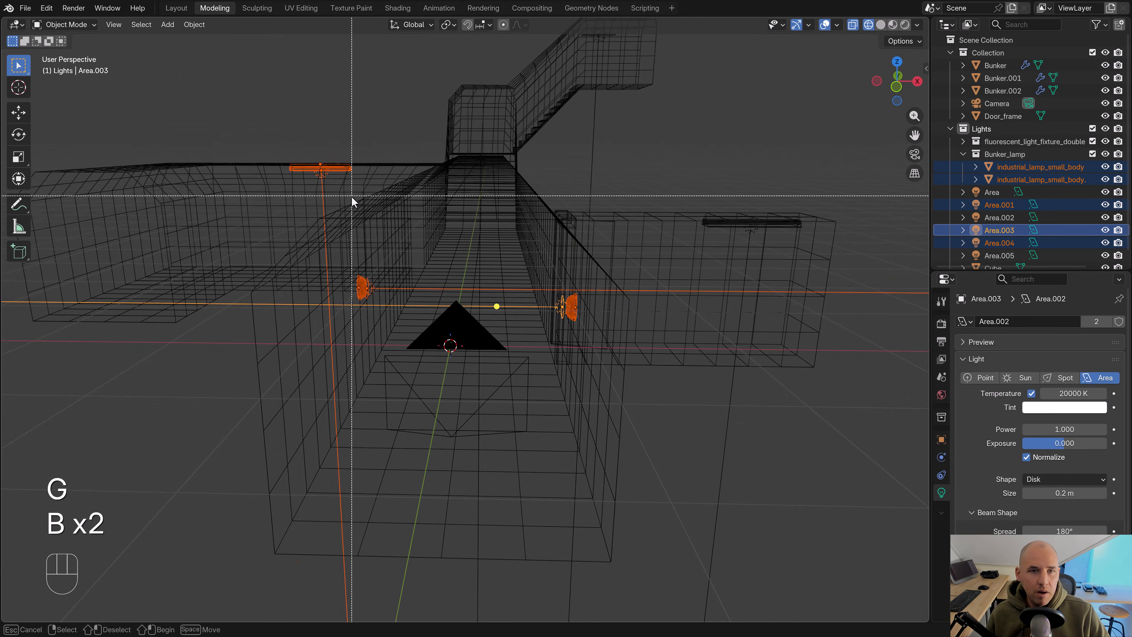
middle_click_drag(341, 214, 251, 136)
Lower both bunker lamps and their area lights together along Z, judging their height through the camera in Rendered shading
key("KP_0")
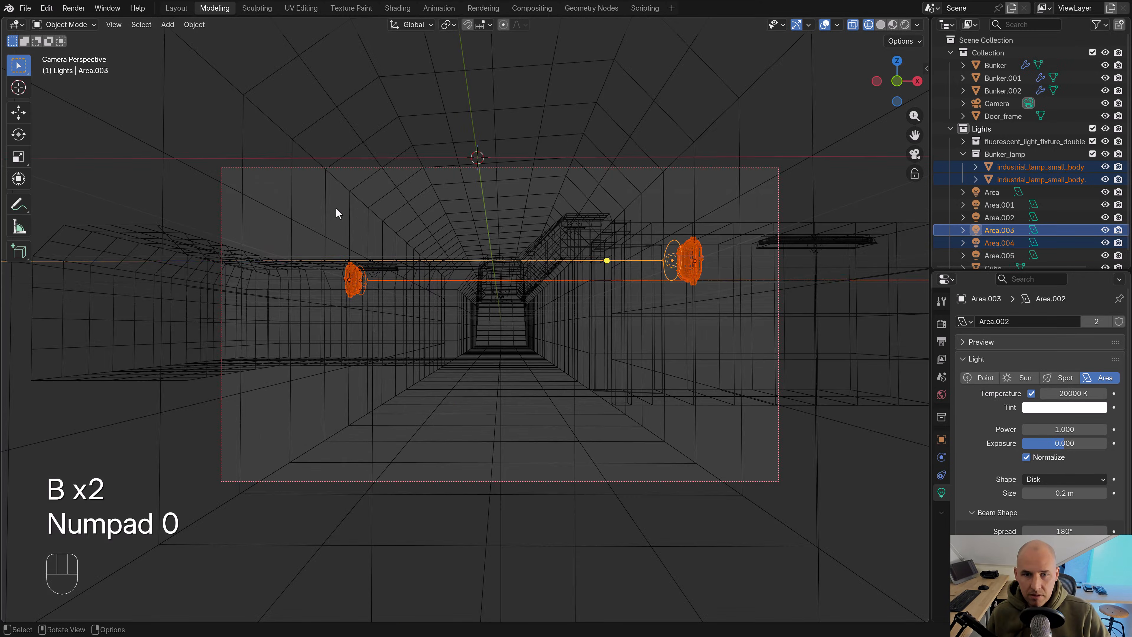
key("z")
left_click(536, 241)
key("z")
left_click(533, 227)
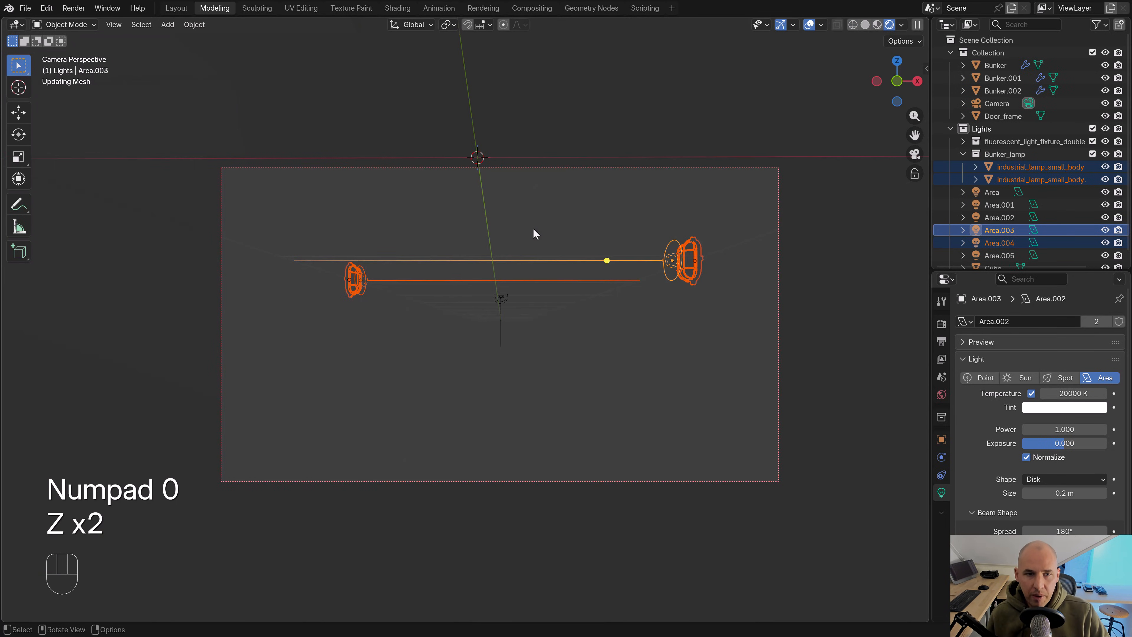
key("g")
key("z")
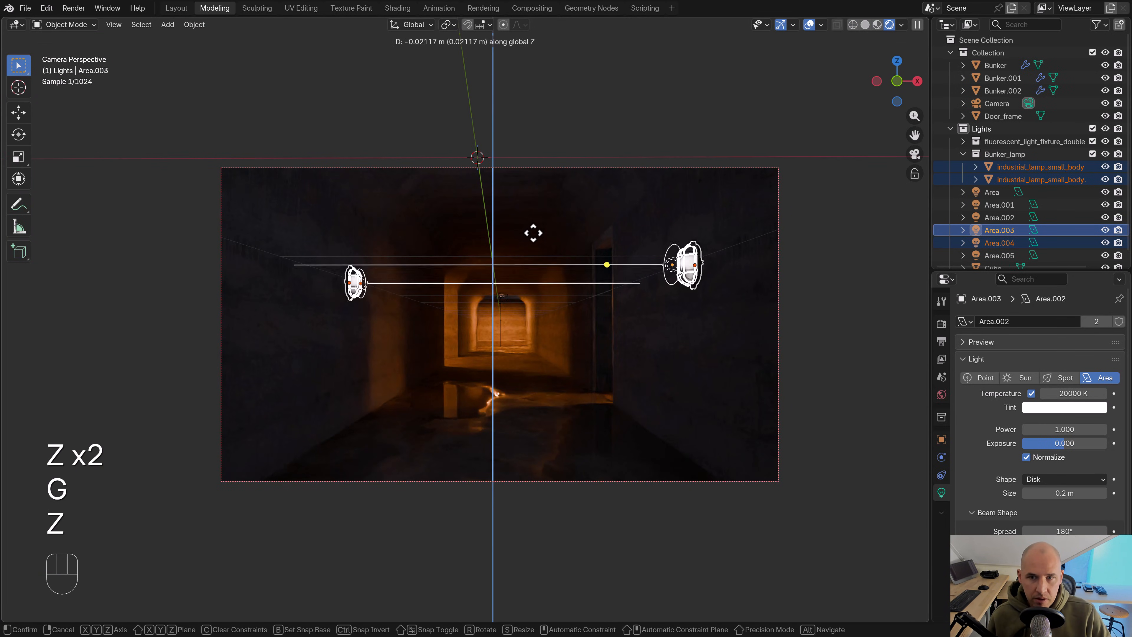
left_click(533, 252)
left_click(840, 280)
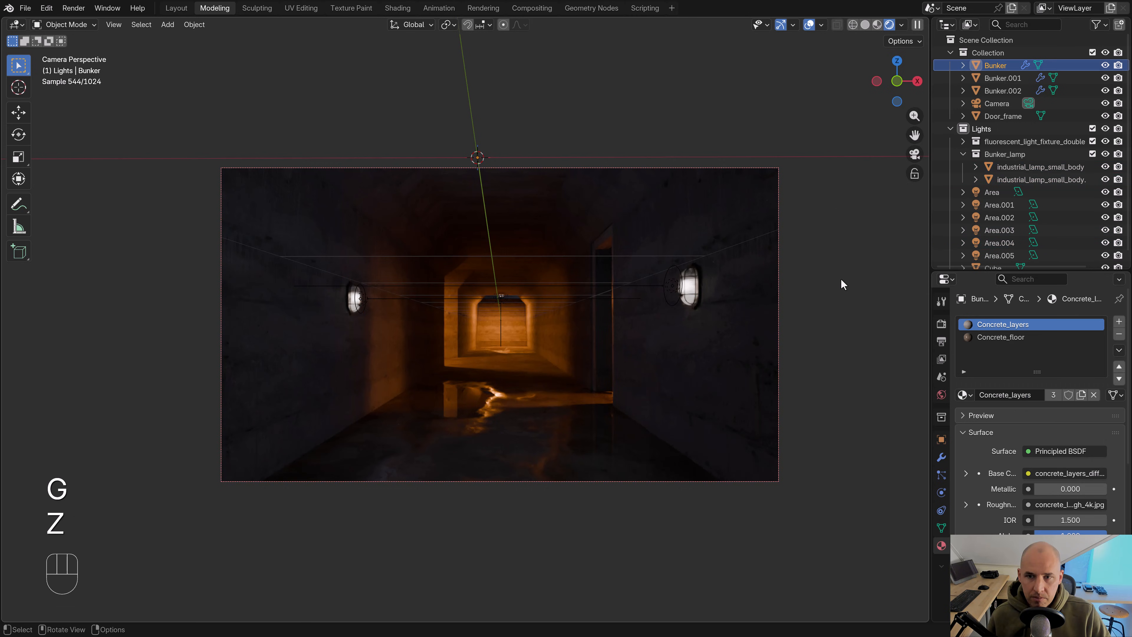
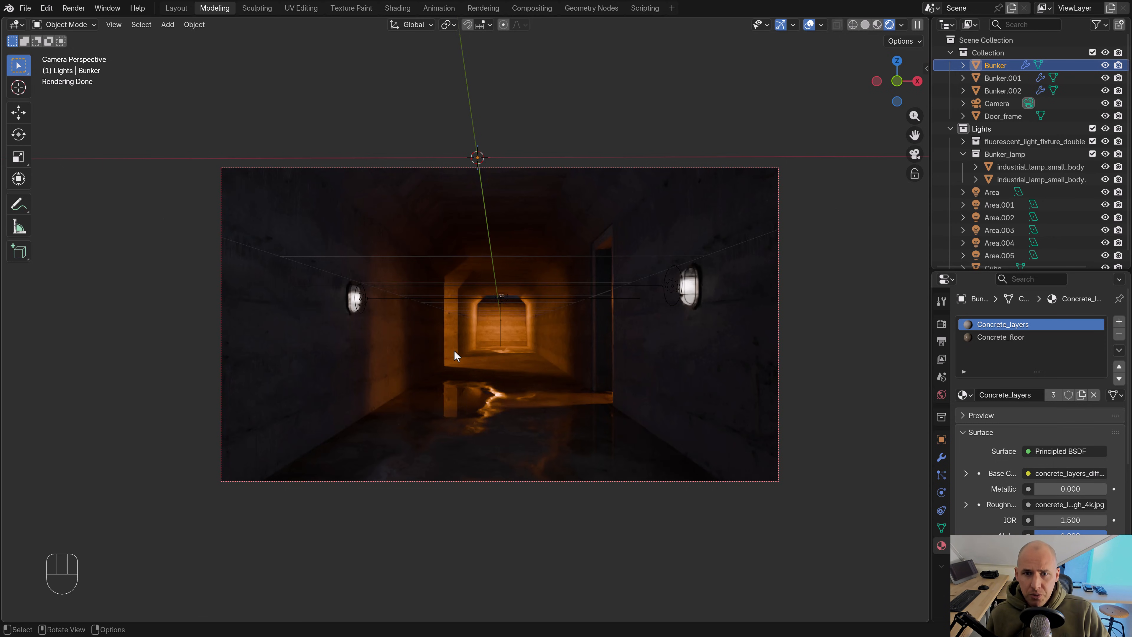
Show the whole bunker in Solid shading from the front and make the Lights collection active
key("z")
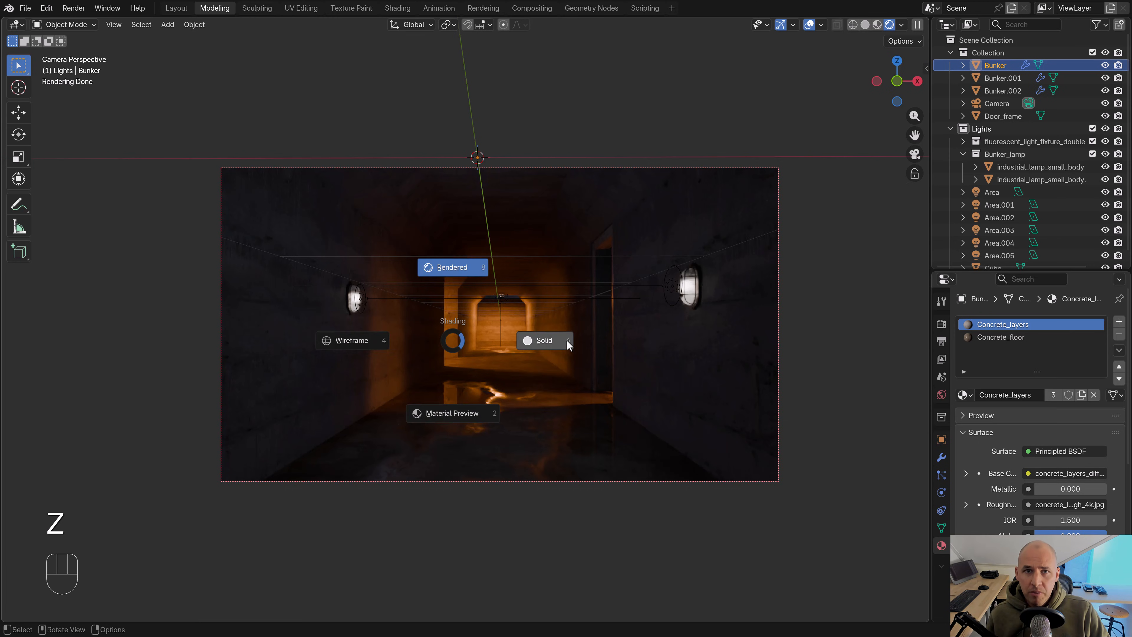
left_click(566, 339)
scroll(602, 317, "down", 5)
middle_click_drag(602, 320, 599, 334)
scroll(600, 334, "down", 7)
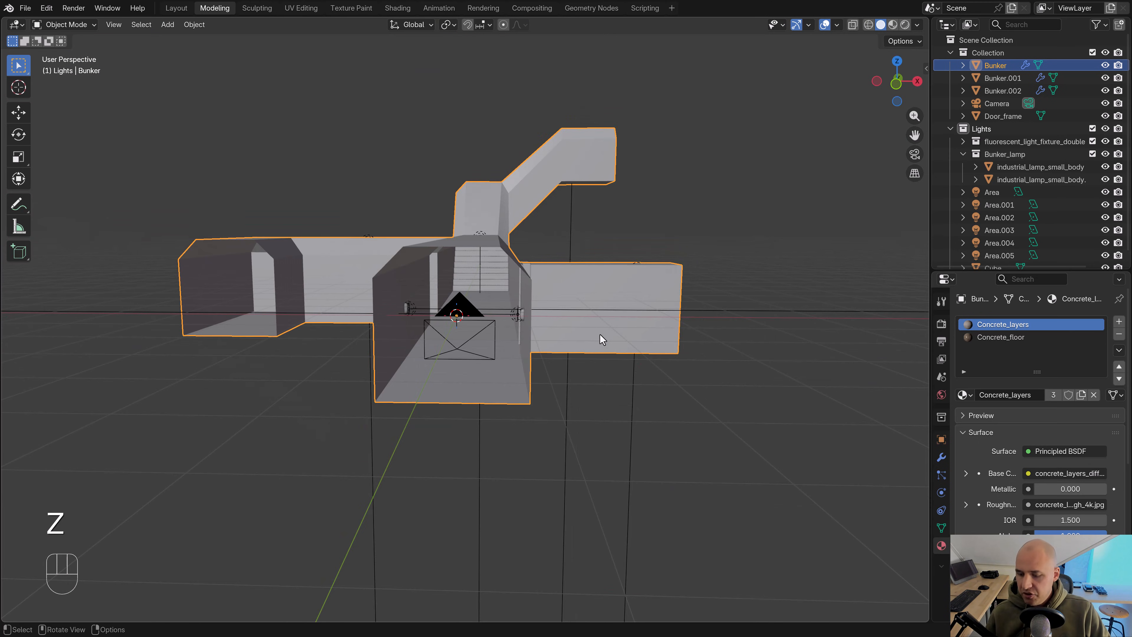
key("KP_1")
scroll(599, 335, "down", 4)
scroll(647, 339, "down", 2)
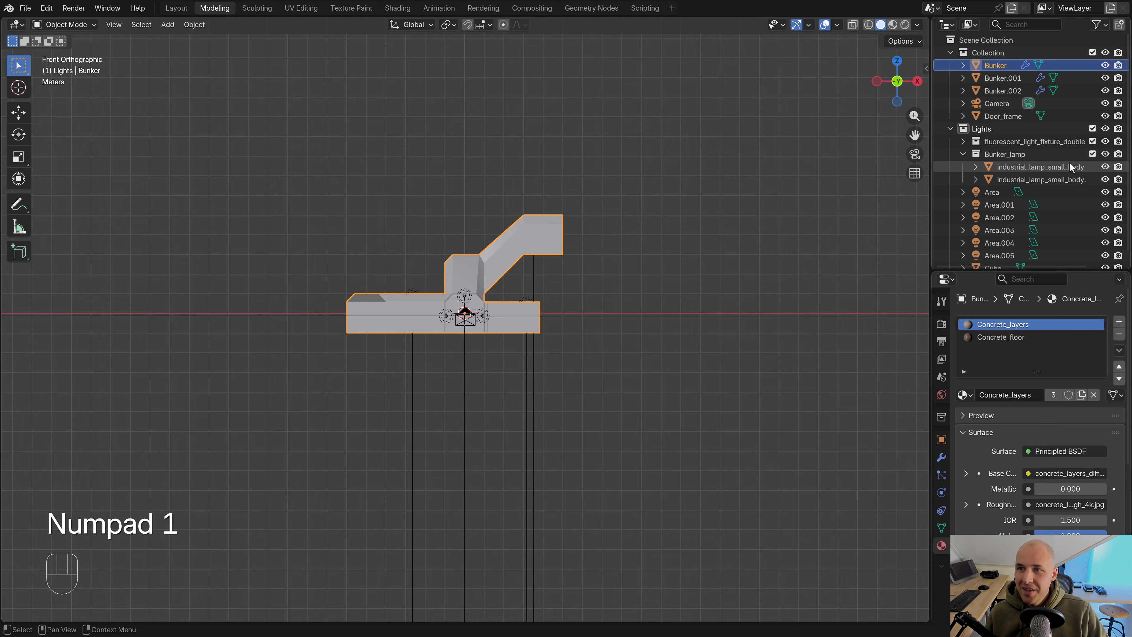
left_click(964, 153)
left_click(985, 130)
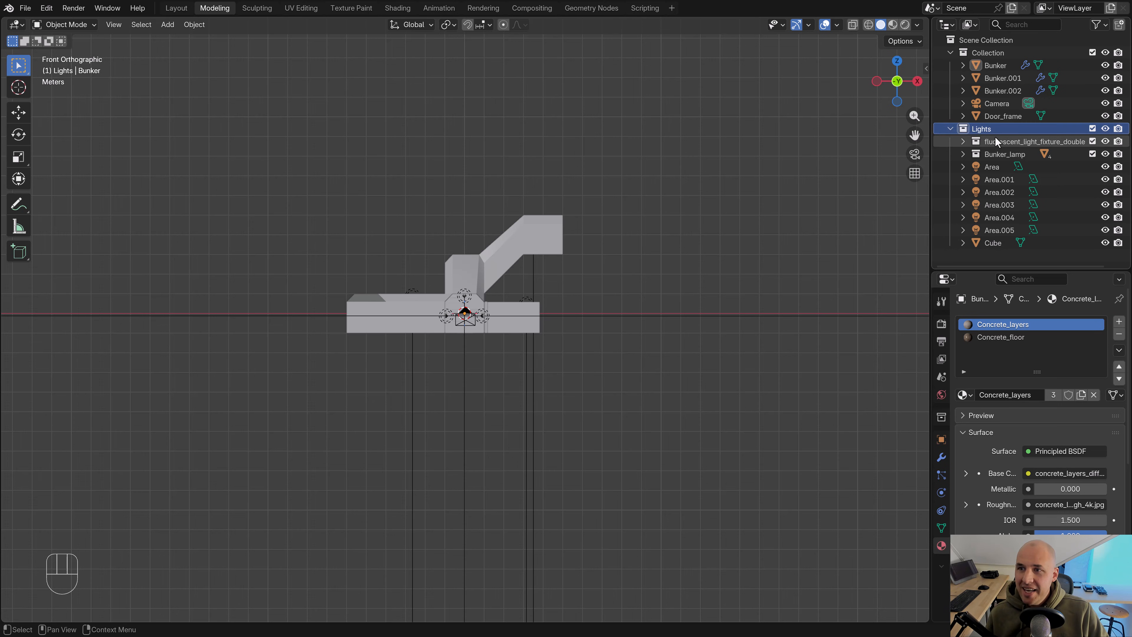
Start appending from another Blender file and browse up to the bunker_tutorial models folder
scroll(674, 279, "down", 3)
middle_click_drag(675, 280, 604, 277, "shift")
middle_click_drag(779, 289, 756, 337)
left_click(25, 8)
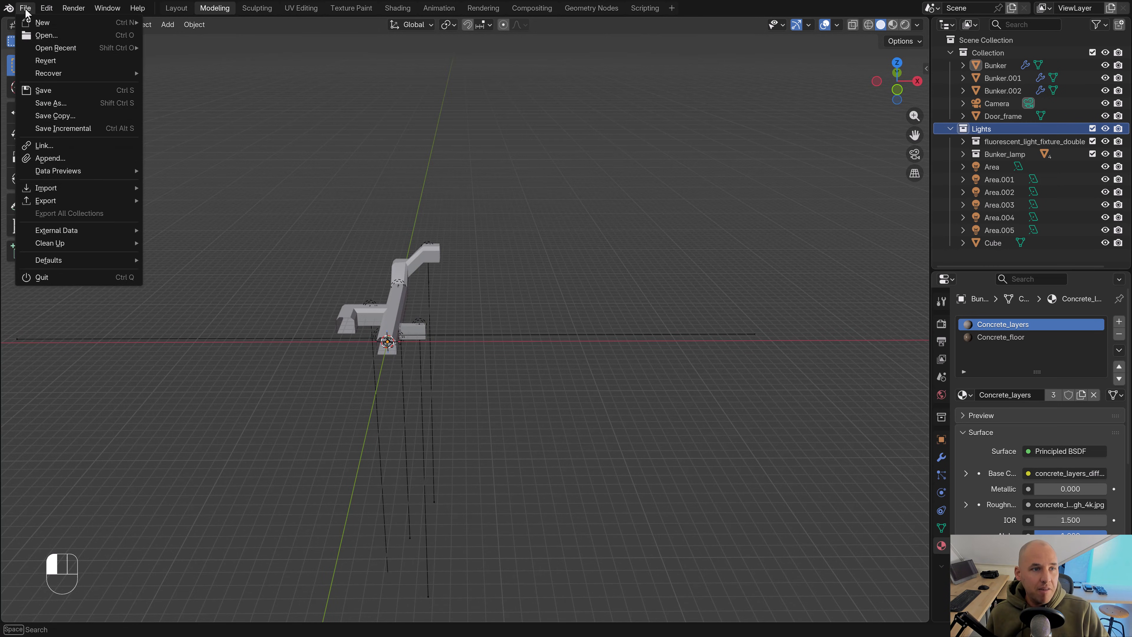
left_click(112, 146)
left_click(481, 69)
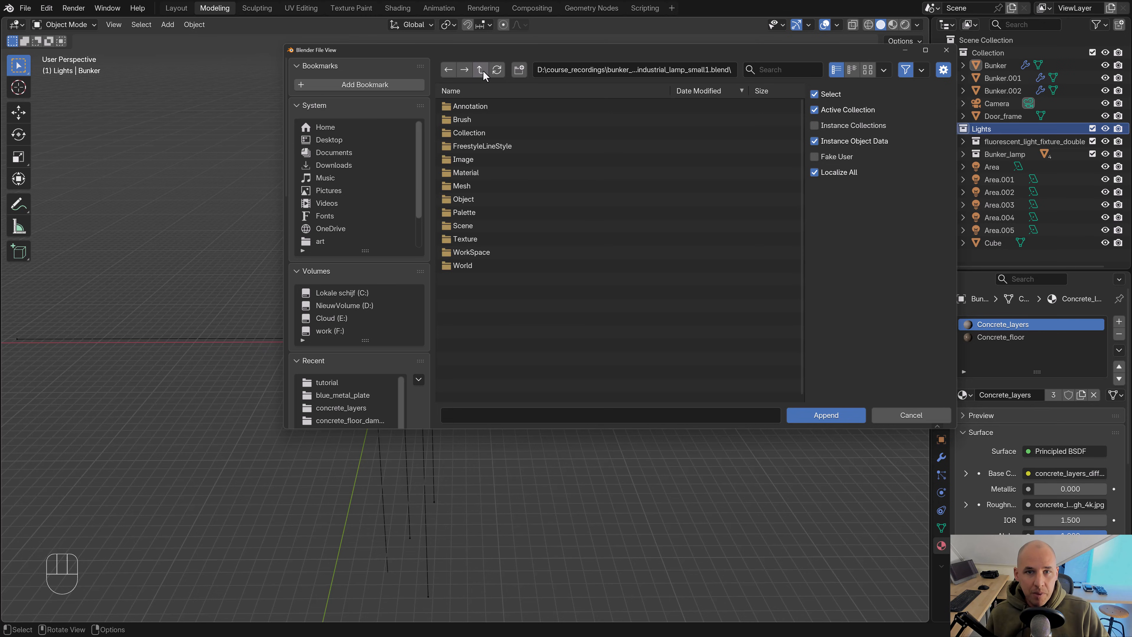
left_click(482, 70)
left_click(482, 70)
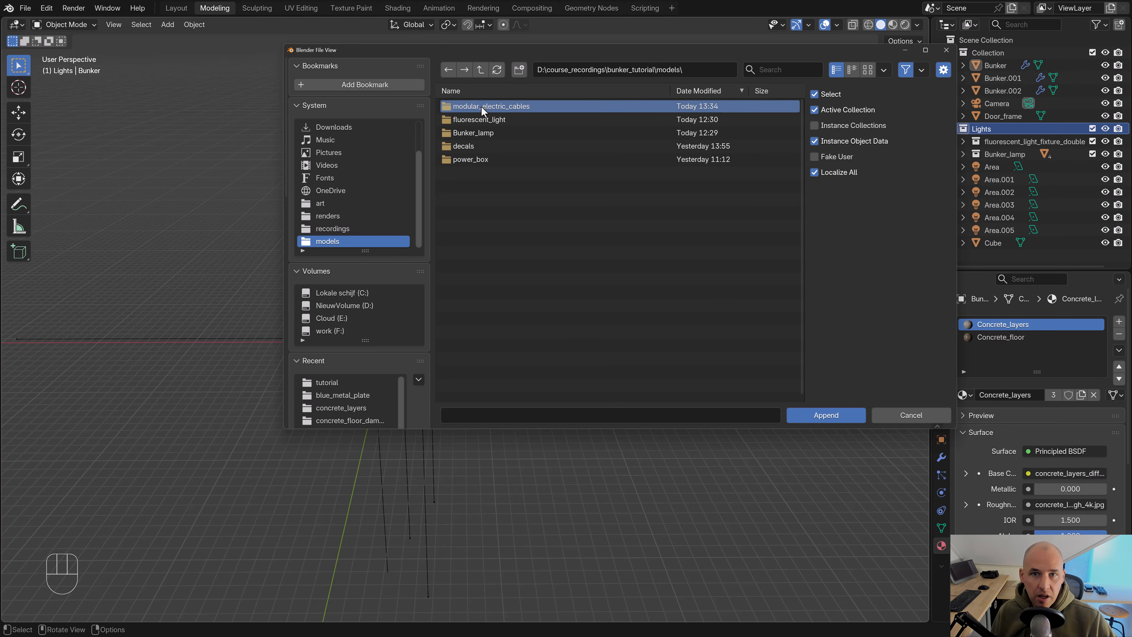
Append the Boxes, Cables and Cables_double collections from the modular electric cables file in the modular_electric_cables folder
left_click(481, 105)
left_click(471, 132)
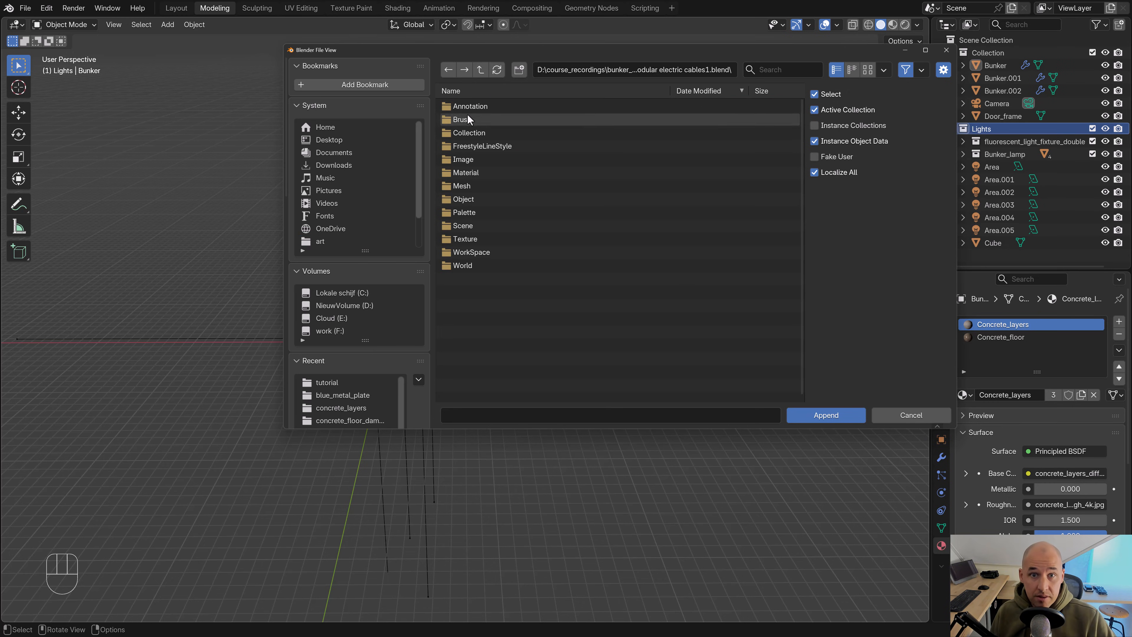
left_click(469, 133)
left_click(469, 136)
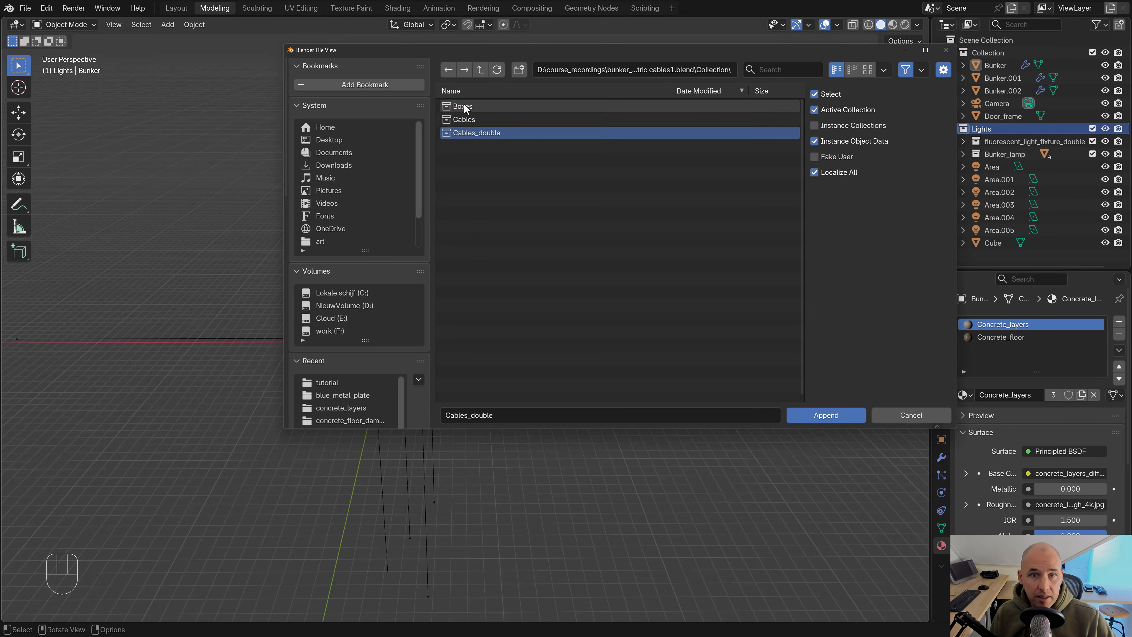
left_click(464, 105, "shift")
left_click(819, 413)
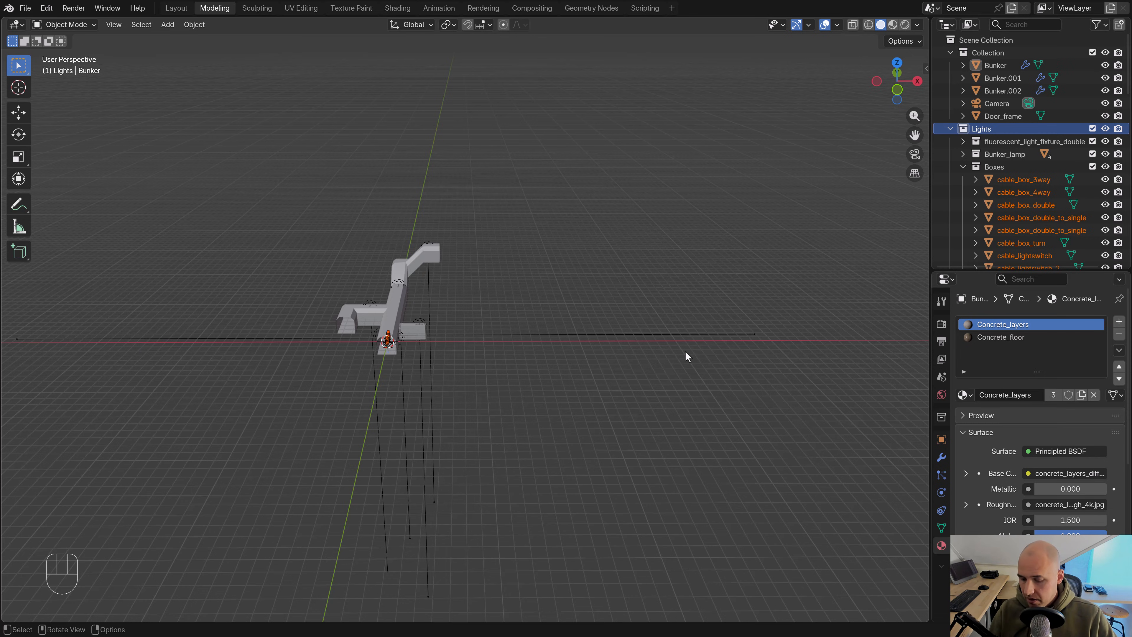
Move all appended cable parts outside the bunker beyond the side room and rotate them a quarter turn to line up along X
key("KP_7")
scroll(519, 374, "up", 4)
scroll(519, 376, "up", 4)
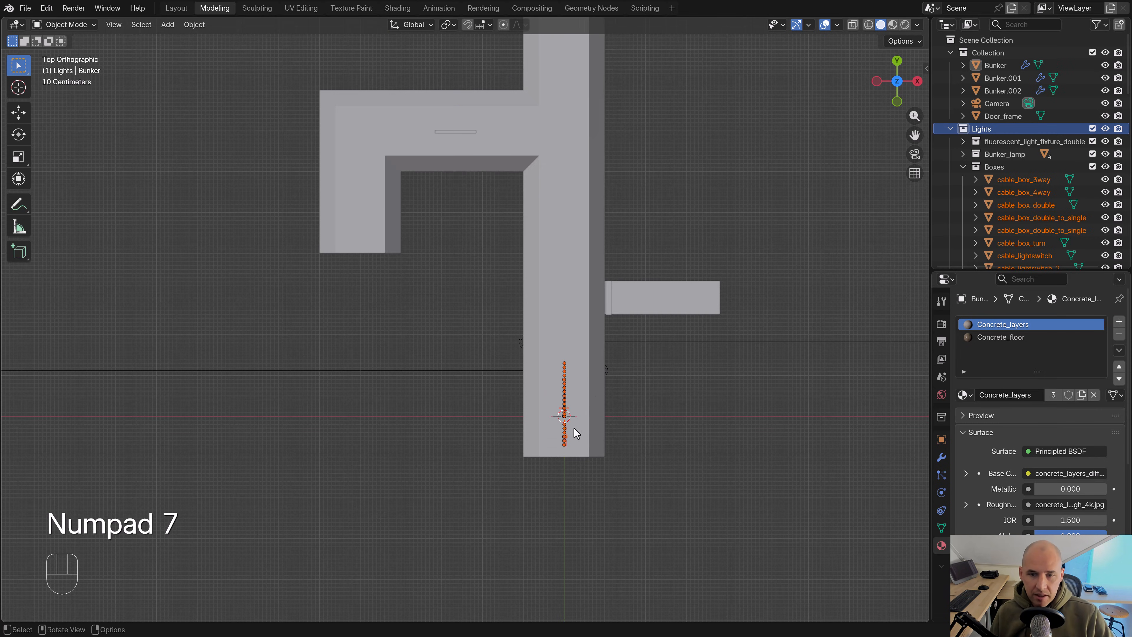
key("g")
left_click(889, 361)
middle_click_drag(902, 356, 672, 374, "shift")
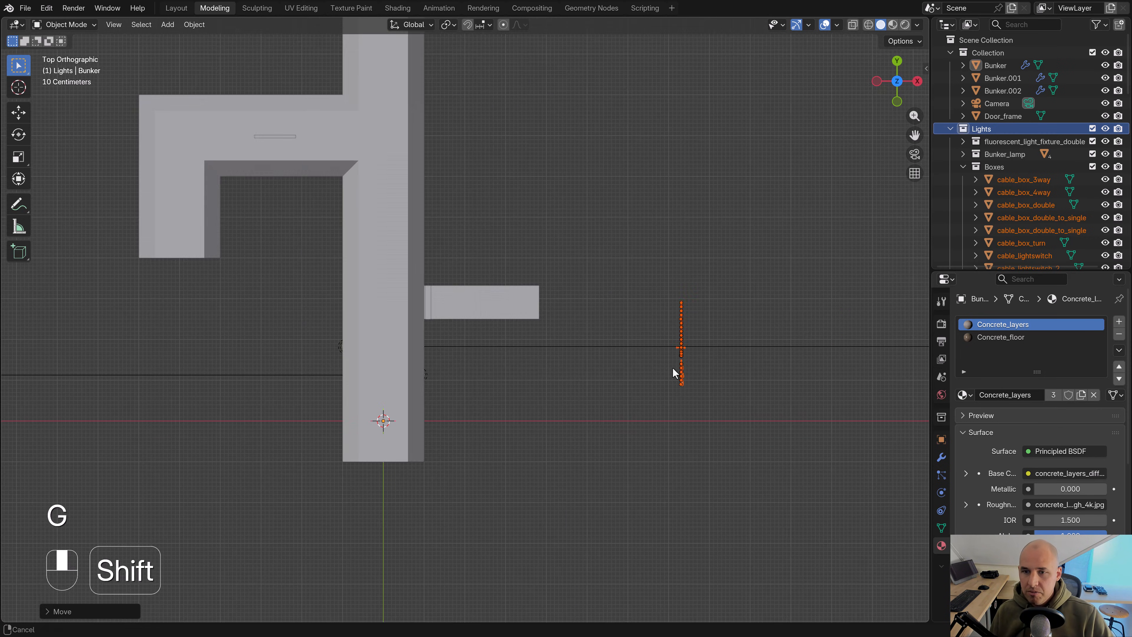
scroll(669, 402, "up", 2)
key("r")
left_click(717, 321, "ctrl")
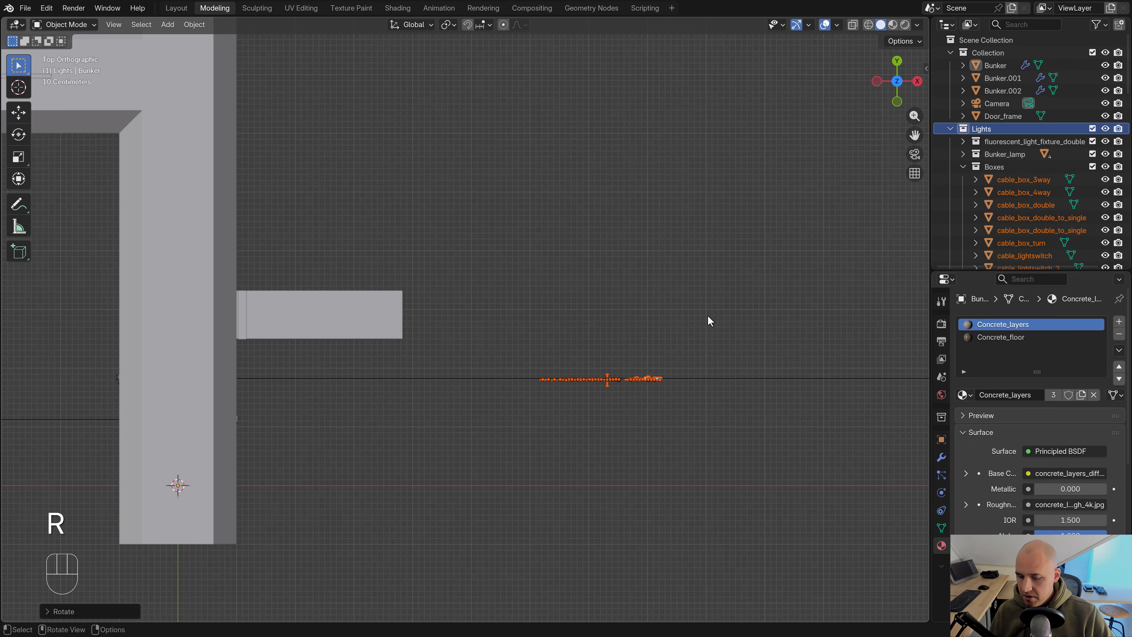
Examine the appended cable parts from the front in Material Preview shading
key("KP_1")
middle_click_drag(664, 343, 612, 242, "shift")
scroll(612, 242, "up", 6)
middle_click_drag(723, 230, 611, 237, "shift")
key("z")
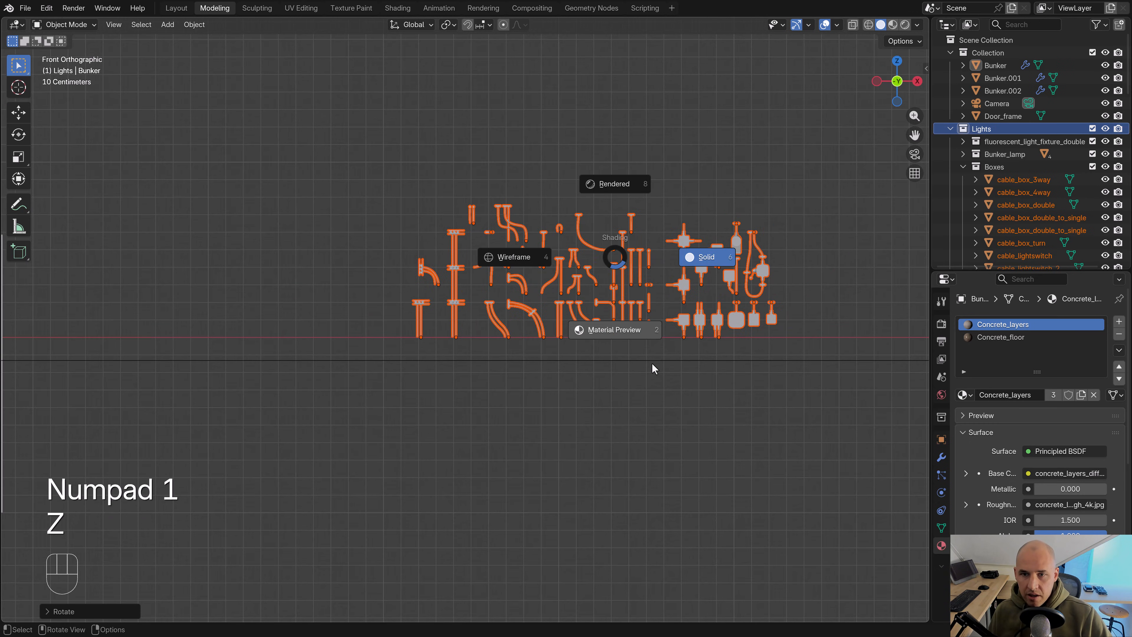
left_click(635, 343)
scroll(632, 357, "up", 5)
scroll(472, 323, "left", 3, "shift")
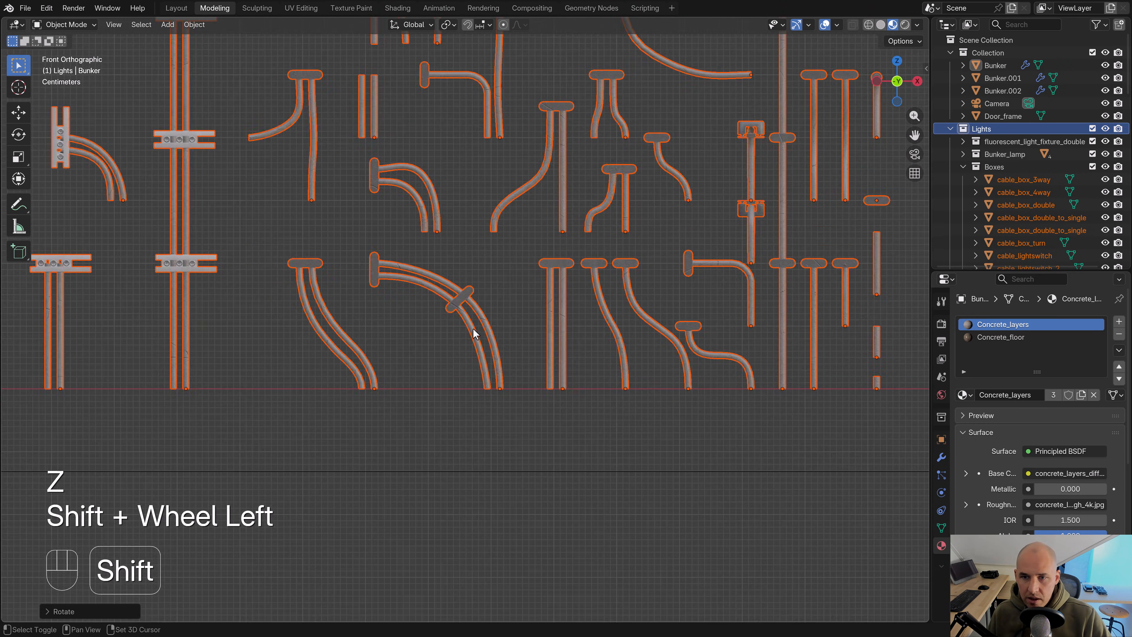
Rotate all cable parts a half turn in top view so their front sides face the front view
scroll(504, 335, "down", 3)
scroll(507, 332, "down", 2)
key("KP_7")
key("r")
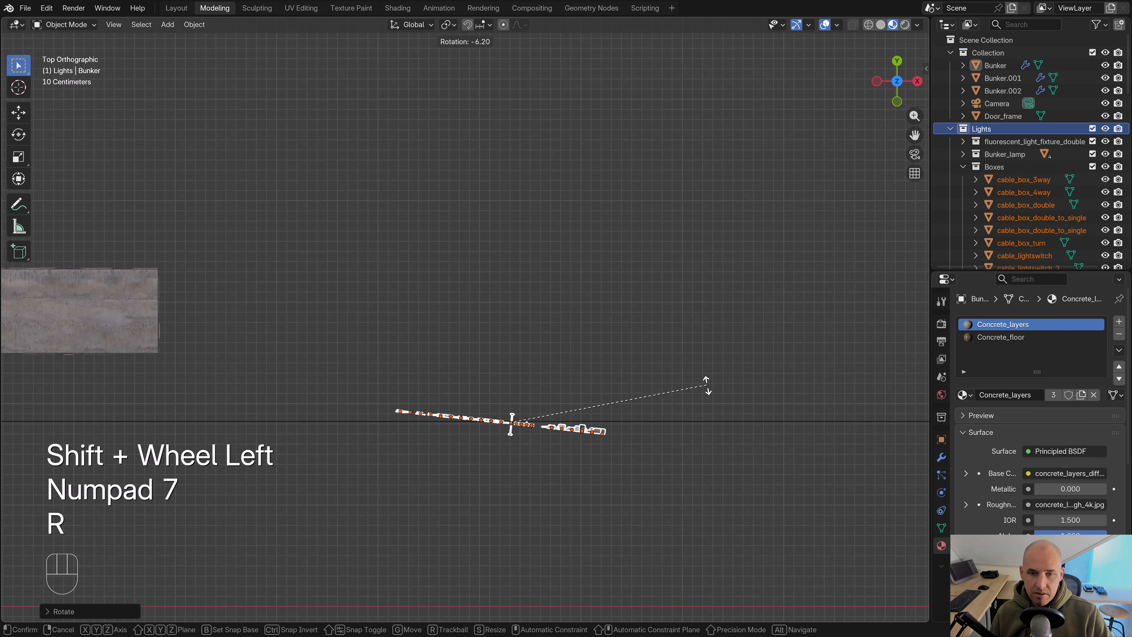
left_click(413, 452)
key("KP_1")
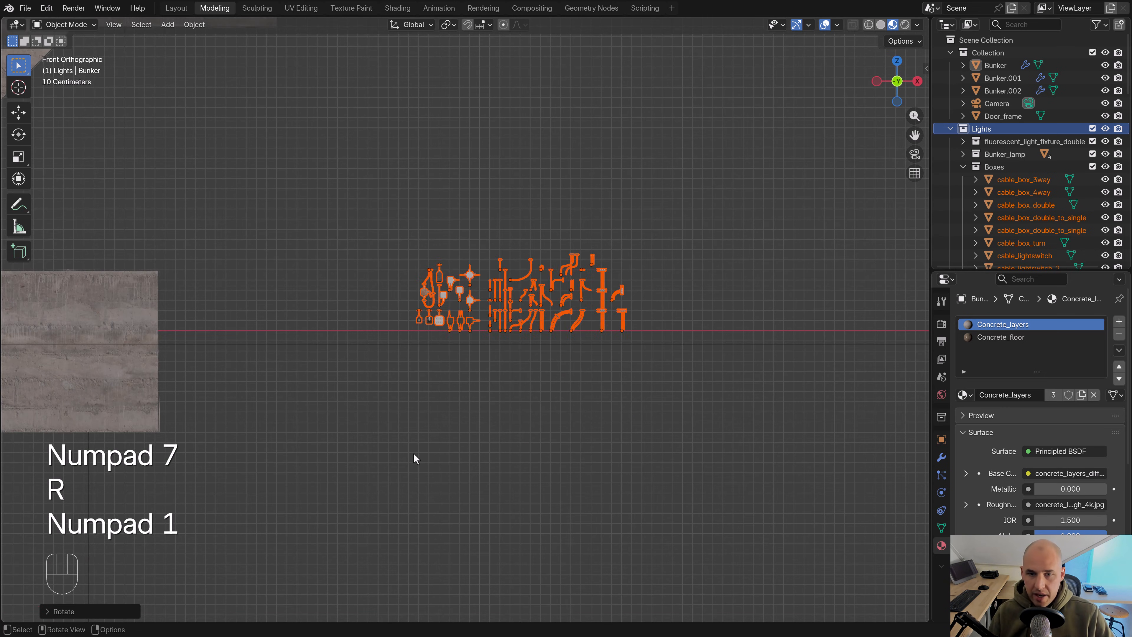
scroll(466, 403, "up", 4)
scroll(481, 396, "down", 3)
Select the cable_double_alt_long piece and move it in top view into the main corridor near the world origin
left_click(611, 357)
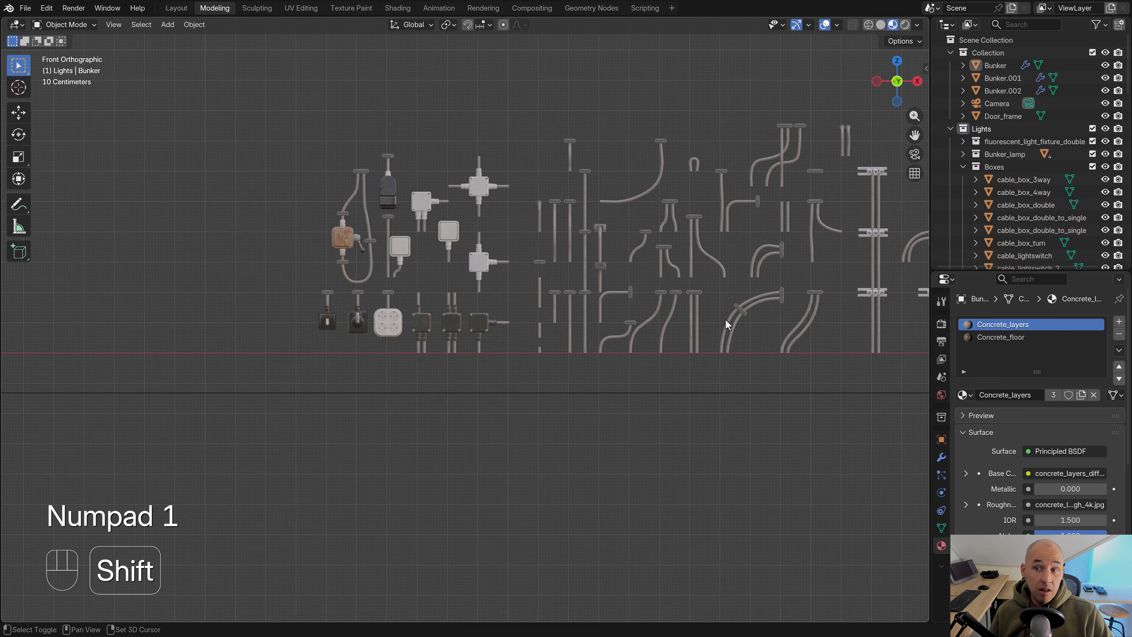
middle_click_drag(725, 319, 528, 313, "shift")
left_click(673, 246)
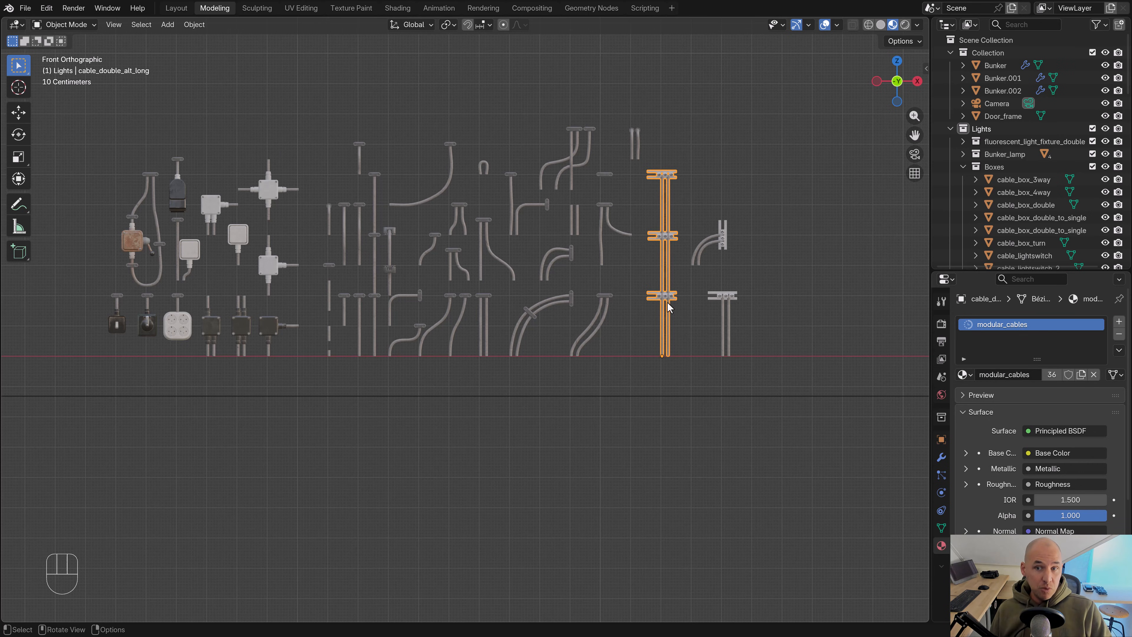
key("g")
left_click(670, 242)
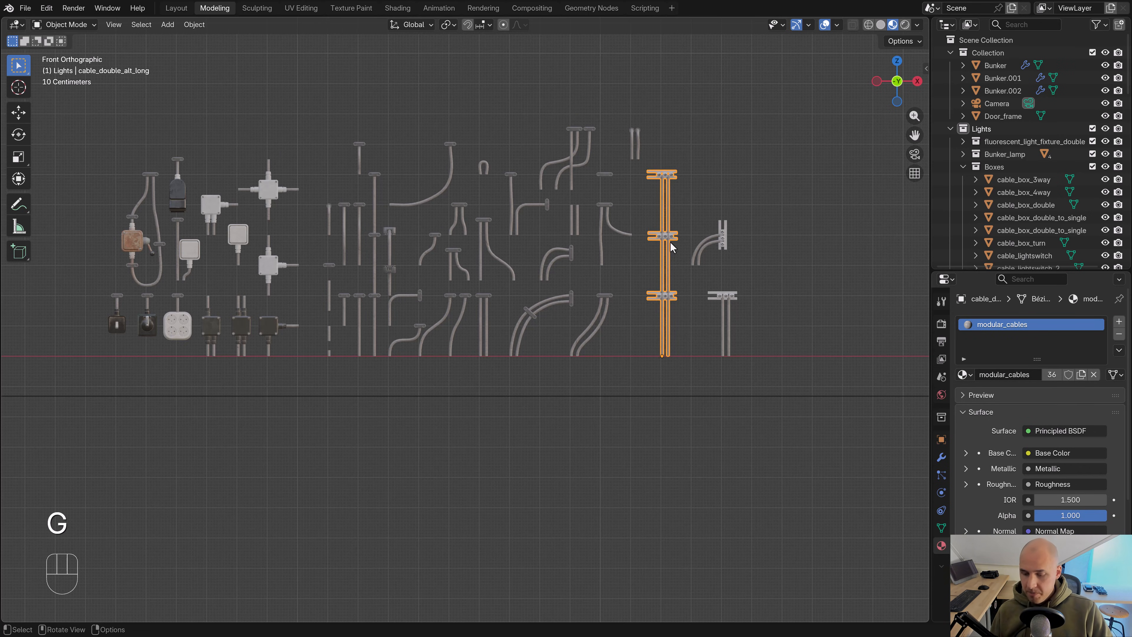
key("KP_7")
scroll(671, 251, "down", 10)
middle_click_drag(483, 358, 730, 349, "shift")
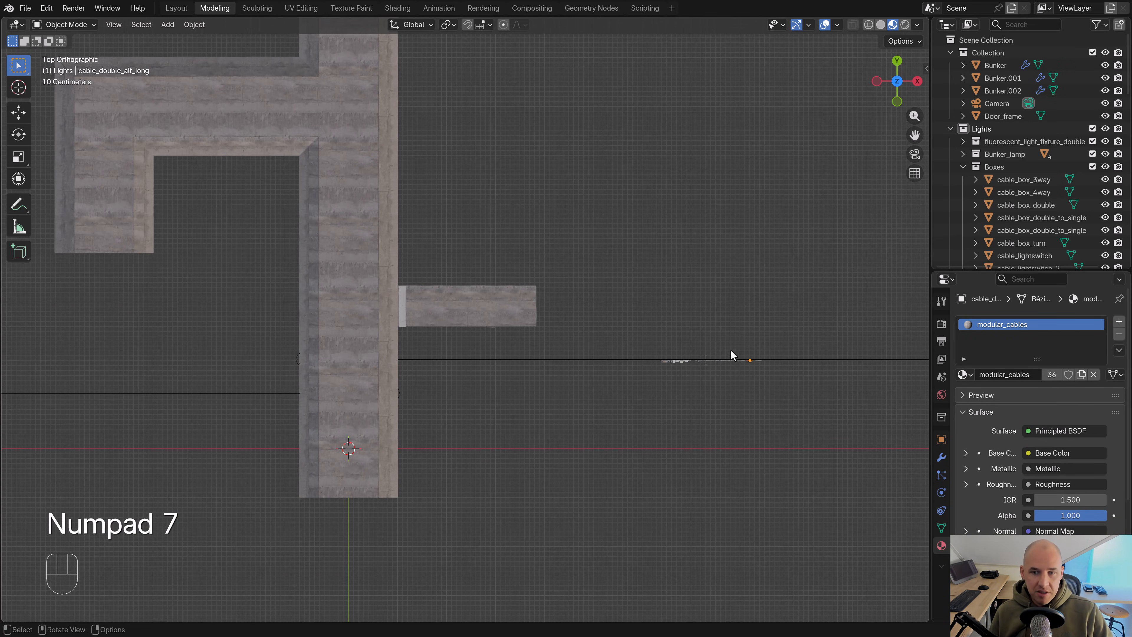
key("g")
left_click(382, 457)
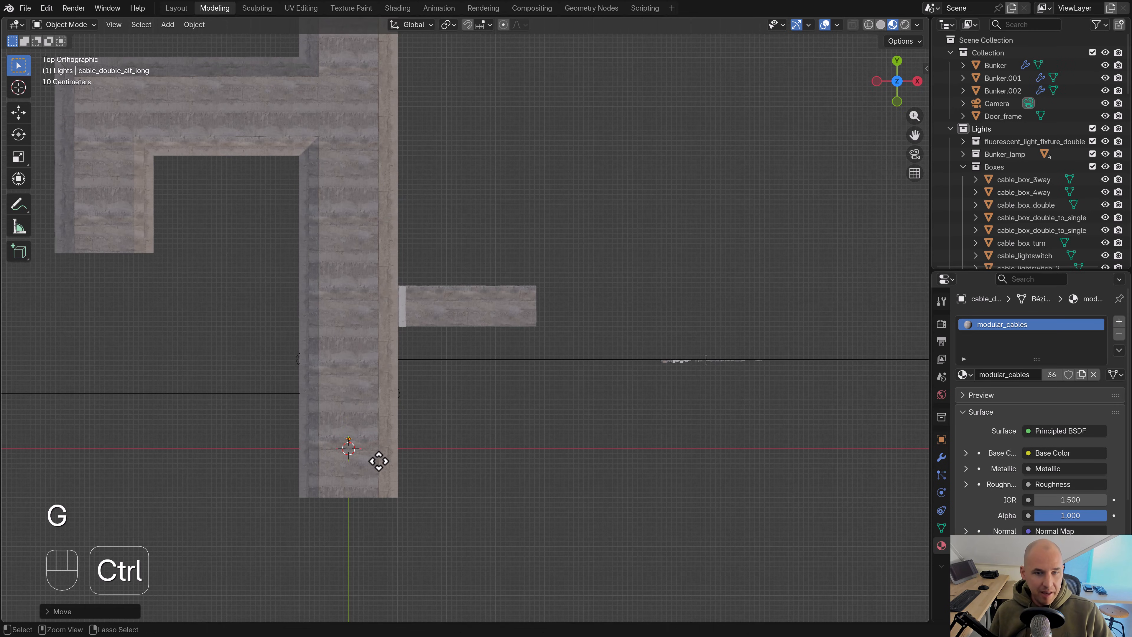
middle_click_drag(376, 456, 619, 382, "shift")
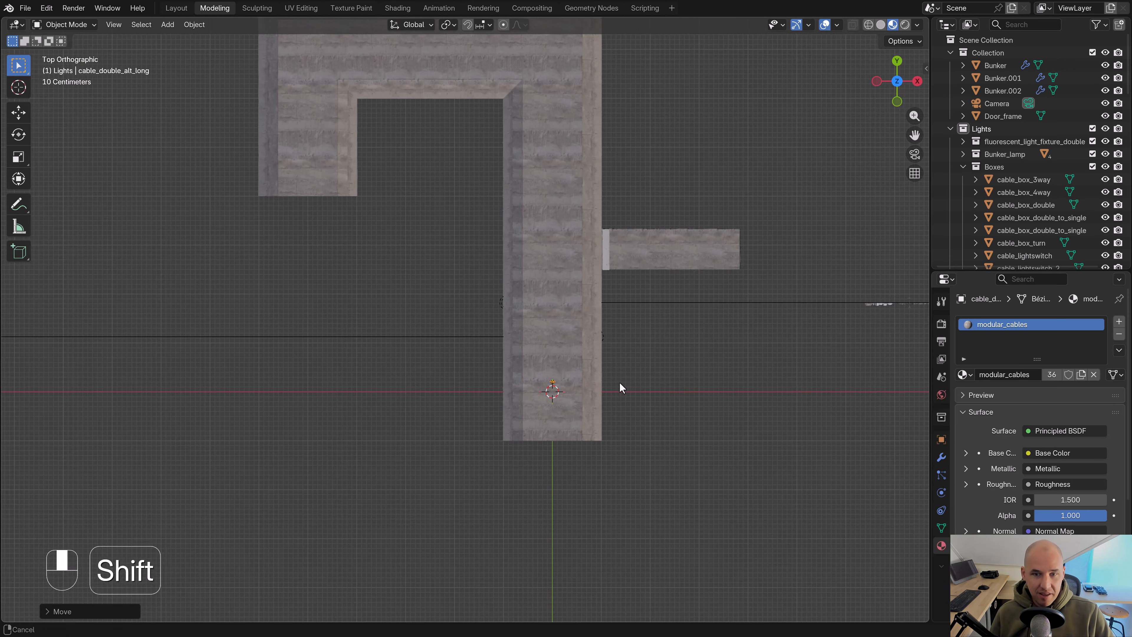
Rotate the long double cable in the right side view so it lies flat along the corridor, using Wireframe shading to reach it
scroll(655, 419, "up", 4)
left_click(655, 421)
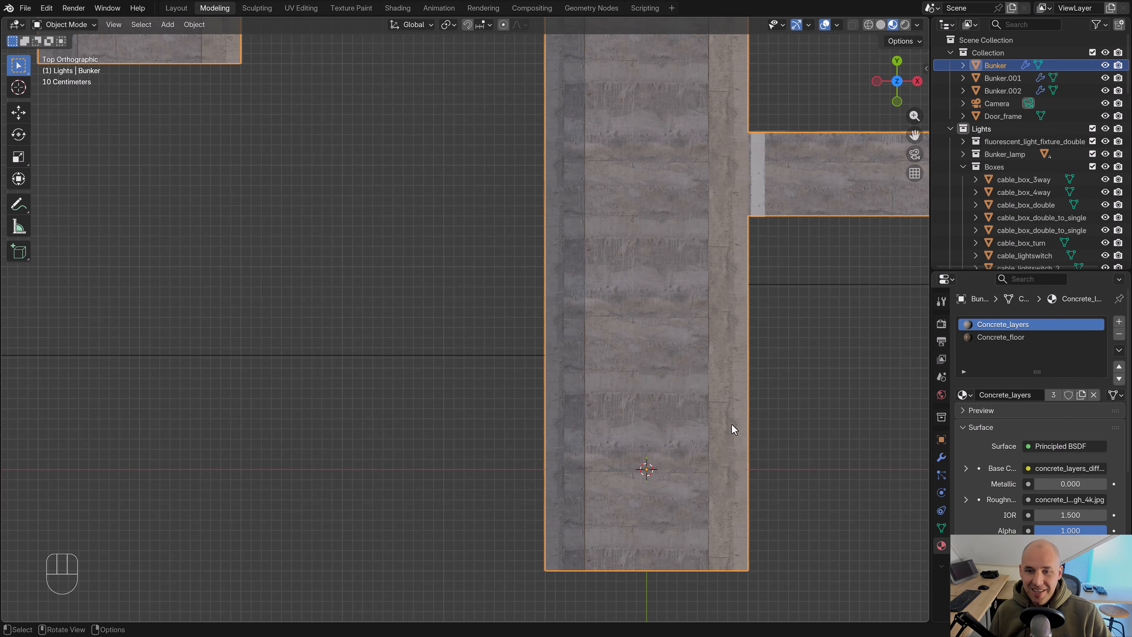
key("z")
left_click(588, 467)
left_click(647, 448)
key("KP_3")
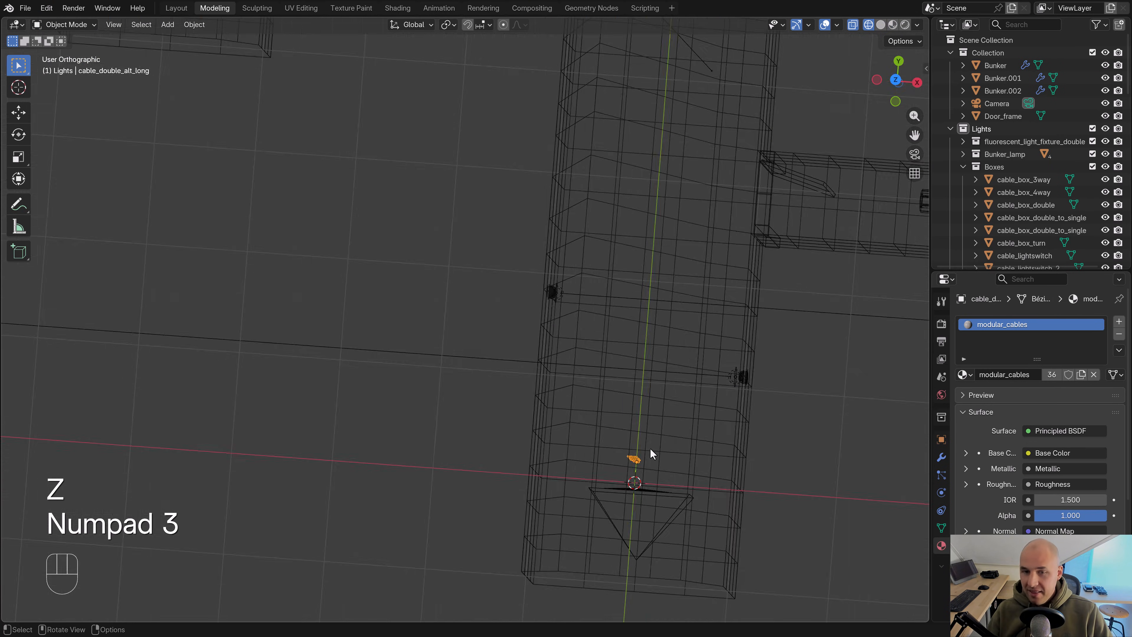
key("r")
key("ctrl")
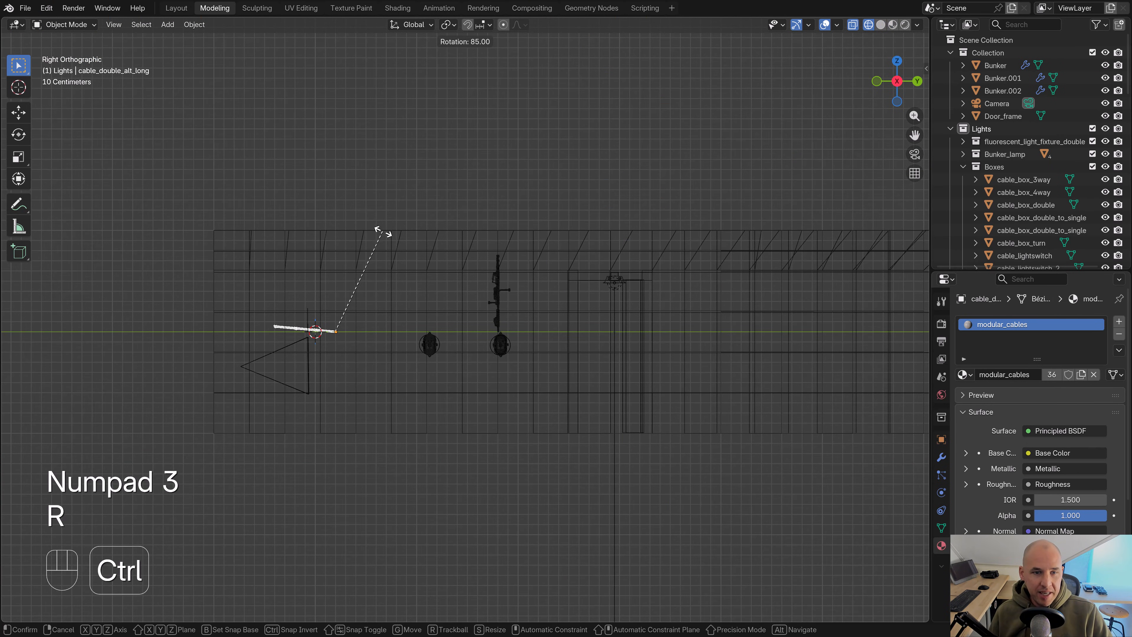
left_click(379, 235)
Raise the long double cable along Z to the main corridor's ceiling, judging its height in Material Preview shading
mouse_move(344, 341)
middle_mouse_down()
mouse_move(404, 329)
mouse_move(592, 354)
middle_mouse_up()
key("z")
key("z")
key("g")
key("z")
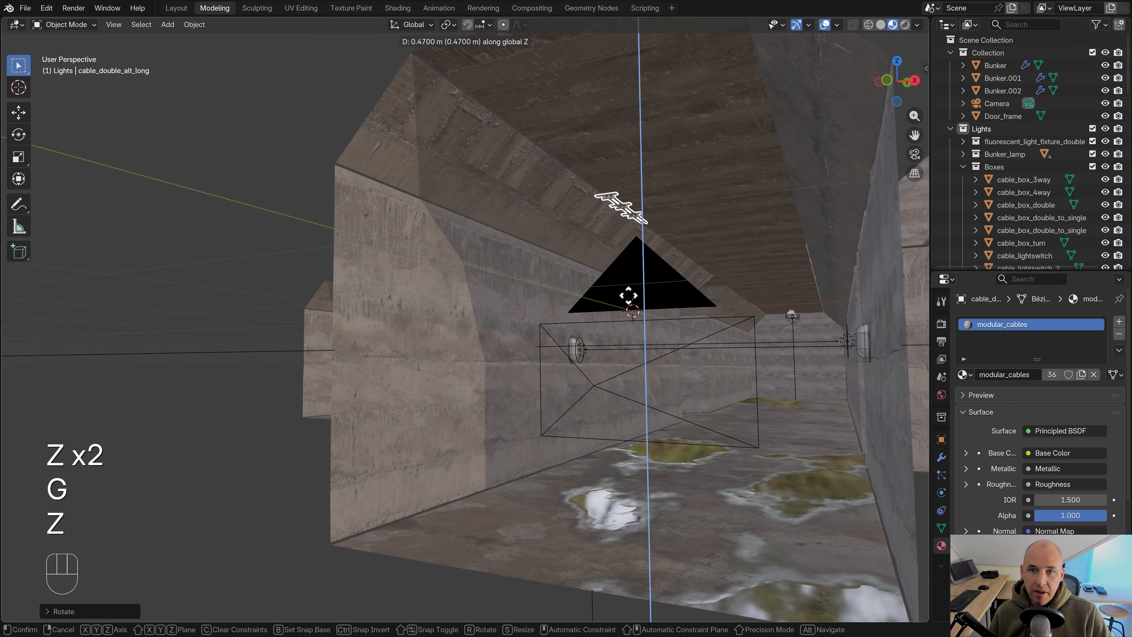
left_click(632, 191)
scroll(631, 191, "up", 4)
middle_click_drag(632, 192, 650, 305, "shift")
key("g")
key("z")
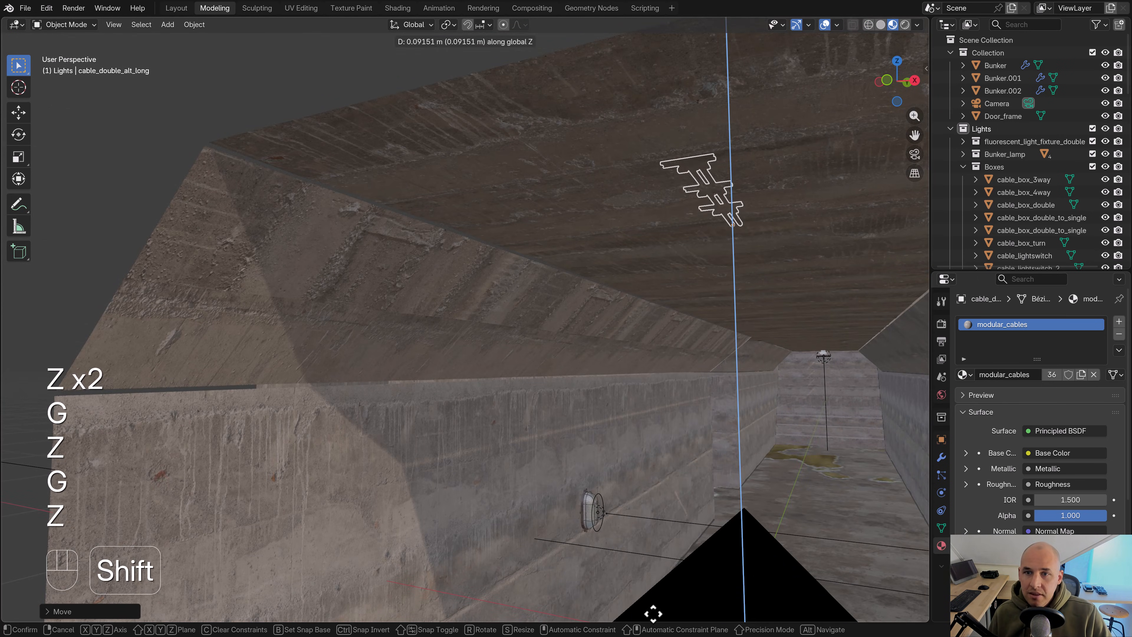
left_click(644, 176)
middle_click_drag(620, 161, 737, 258)
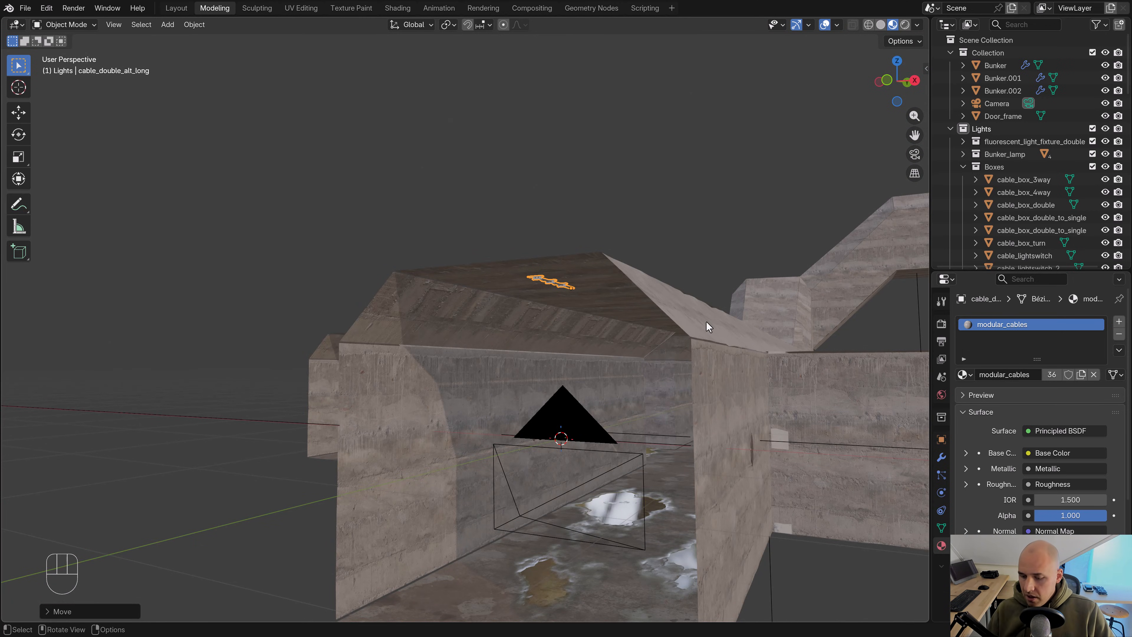
Move the long double cable along Y to the far end of the main corridor's flat ceiling, just before the slope
key("KP_7")
scroll(708, 334, "down", 5)
scroll(690, 352, "up", 4, "shift")
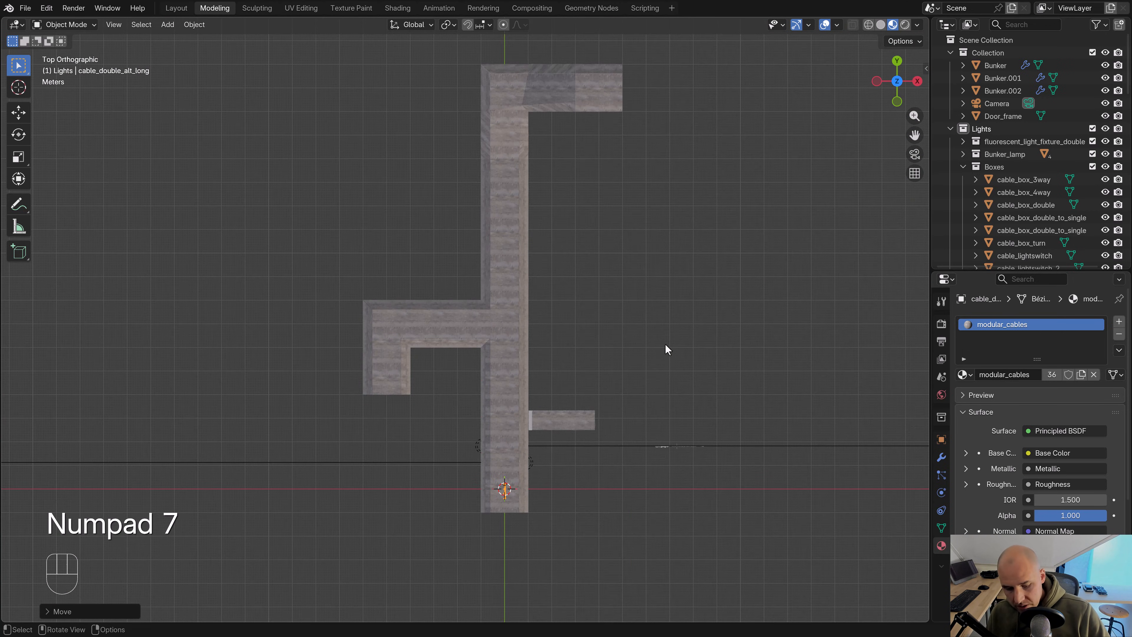
key("g")
key("y")
scroll(579, 351, "up", 3, "shift")
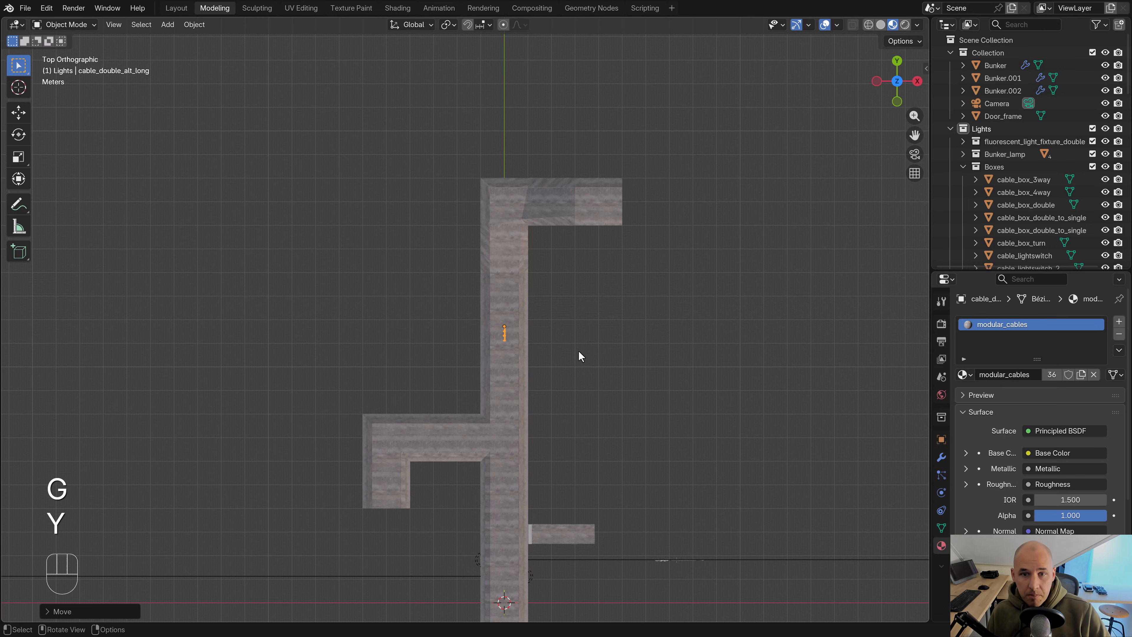
scroll(578, 353, "up", 3)
key("g")
key("y")
left_click(580, 260)
middle_click_drag(578, 286, 537, 244)
scroll(537, 244, "up", 4)
Add an Array modifier to the long double cable on the main corridor's ceiling
left_click(942, 456)
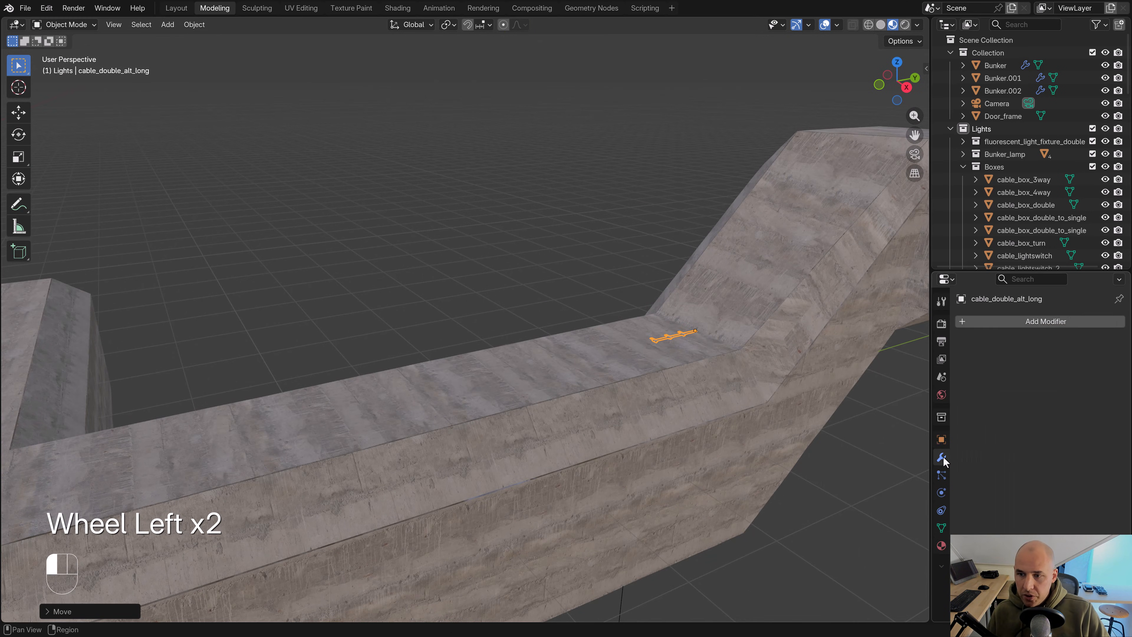
left_click(1003, 319)
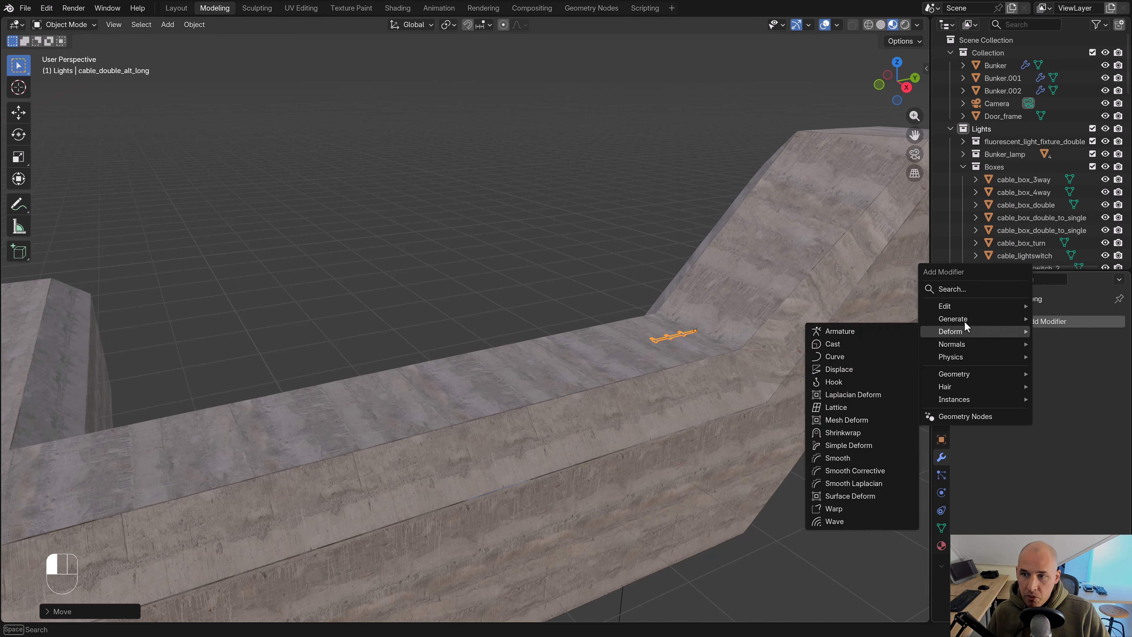
key("Escape")
left_click(990, 318)
mouse_move(974, 320)
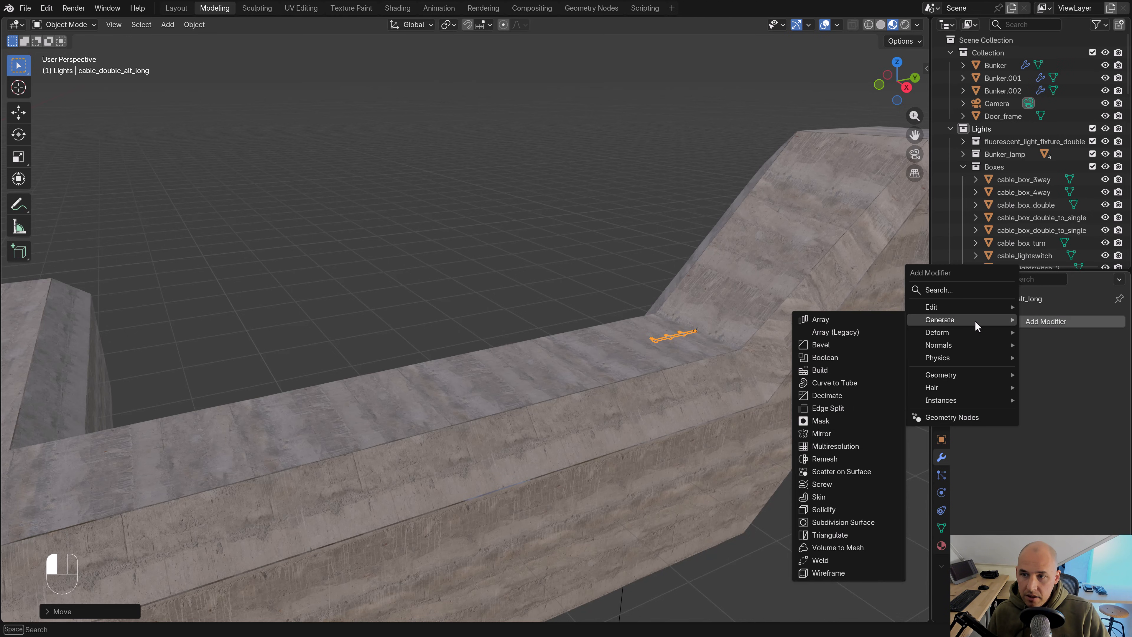
left_click(874, 321)
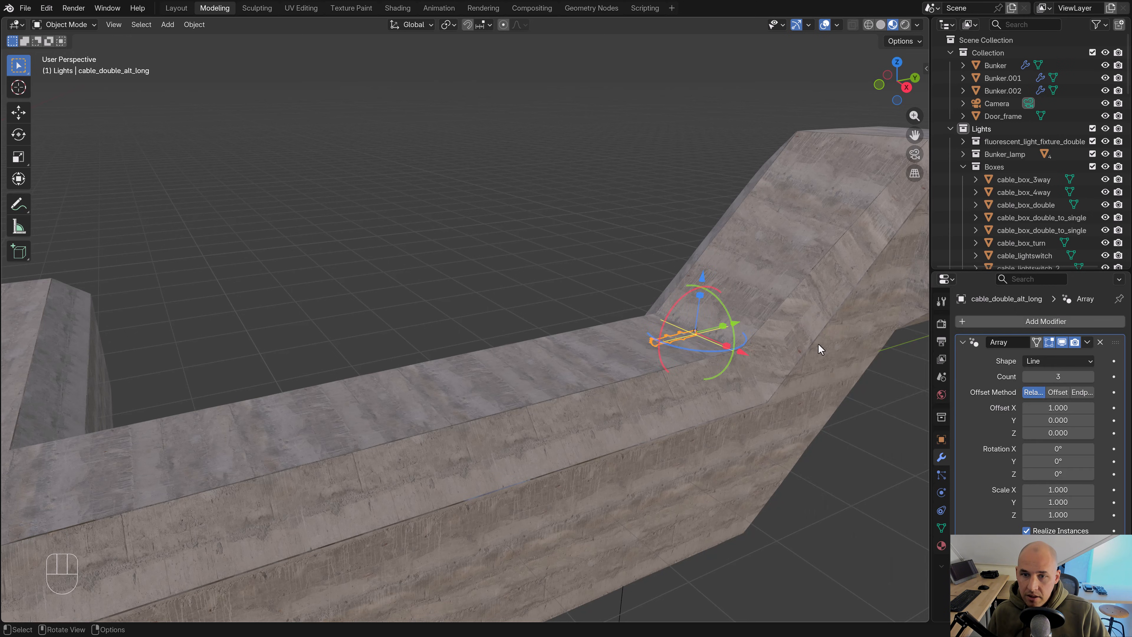
Set the array's relative offset to 0 on X, 0 on Y and 1 on Z so the cable copies line up end to end
left_click(1064, 407)
type("0")
key("Return")
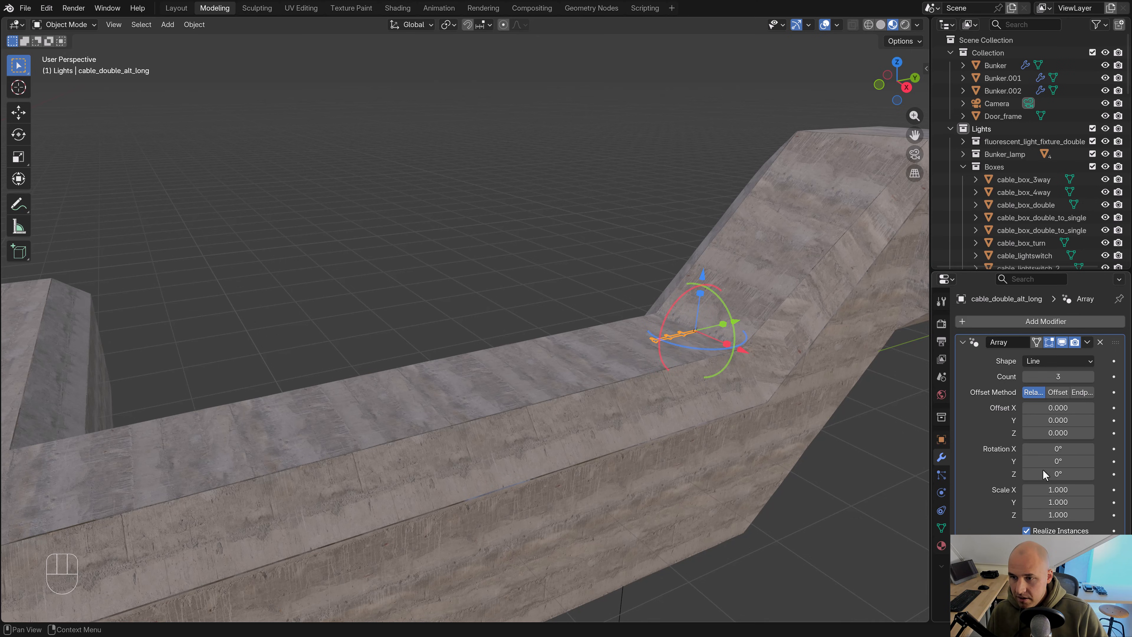
left_click(1051, 420)
type("1")
key("Return")
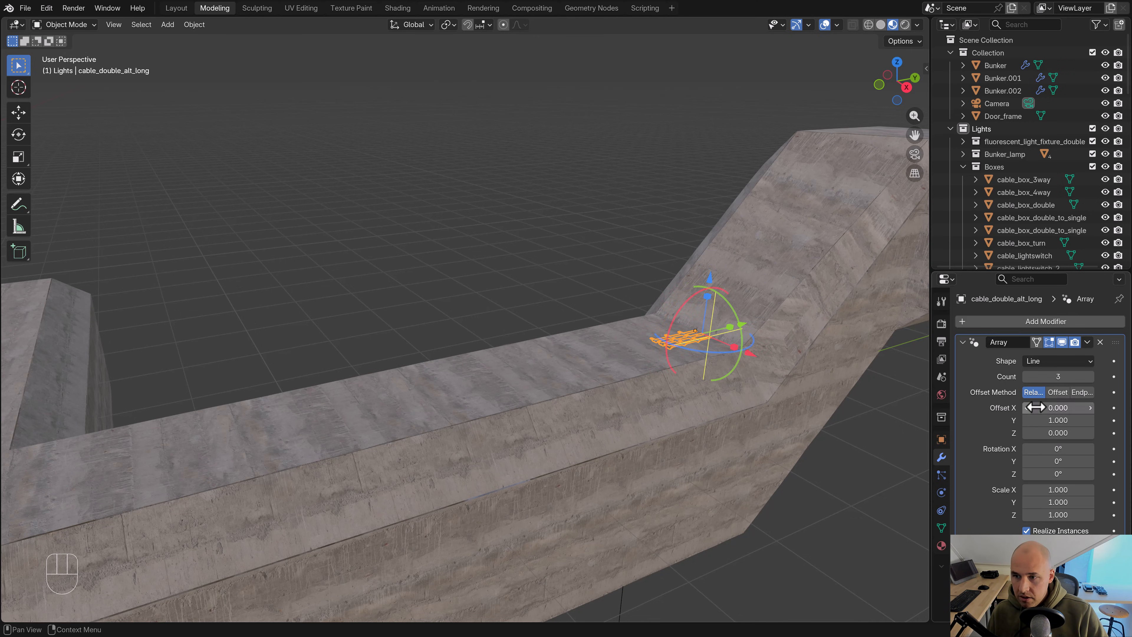
left_click(1061, 420)
type("0")
key("Return")
left_click(1064, 432)
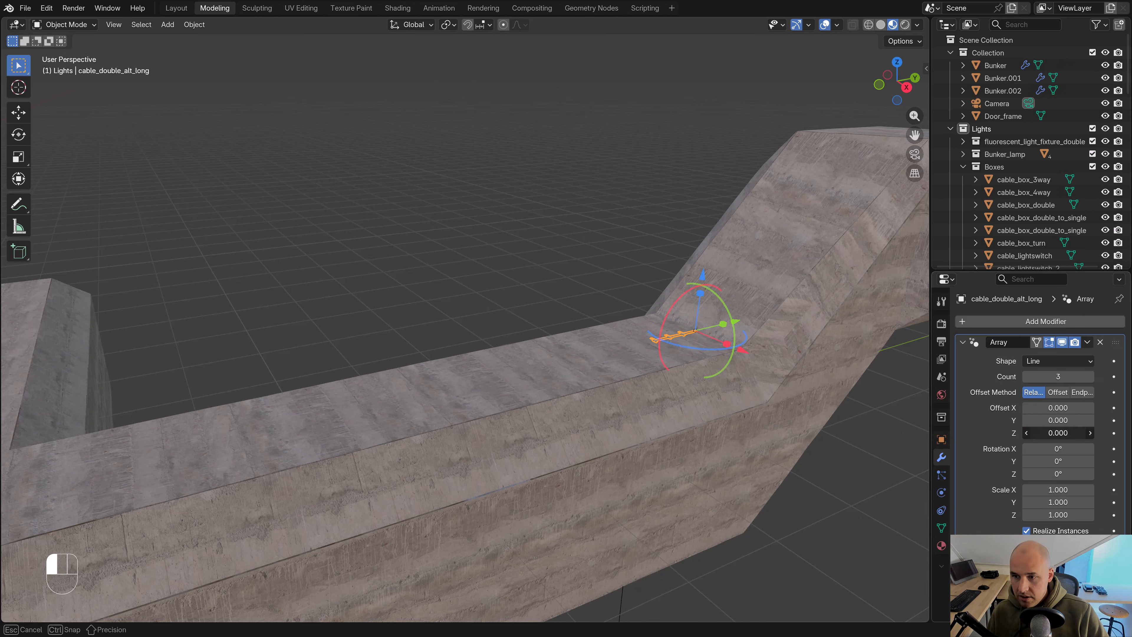
type("1")
key("Return")
Increase the array count to 24 to extend the double cable along the main corridor's ceiling
left_click(1088, 377)
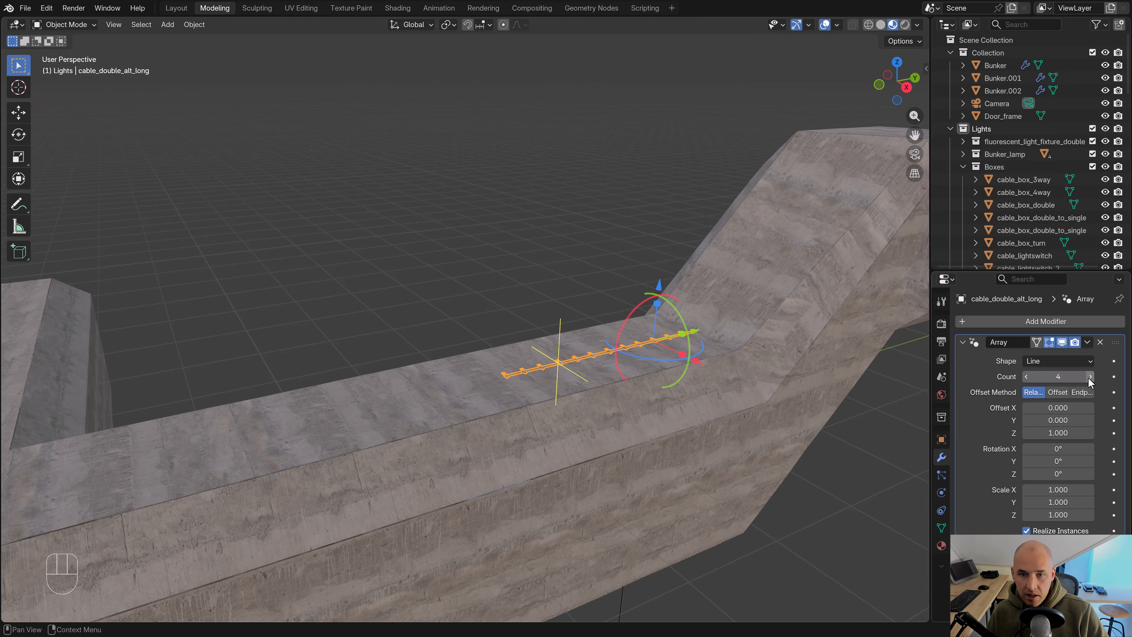
triple_click(1088, 377)
double_click(1088, 377)
double_click(1087, 376)
scroll(487, 375, "down", 6)
middle_click_drag(488, 379, 600, 369, "shift")
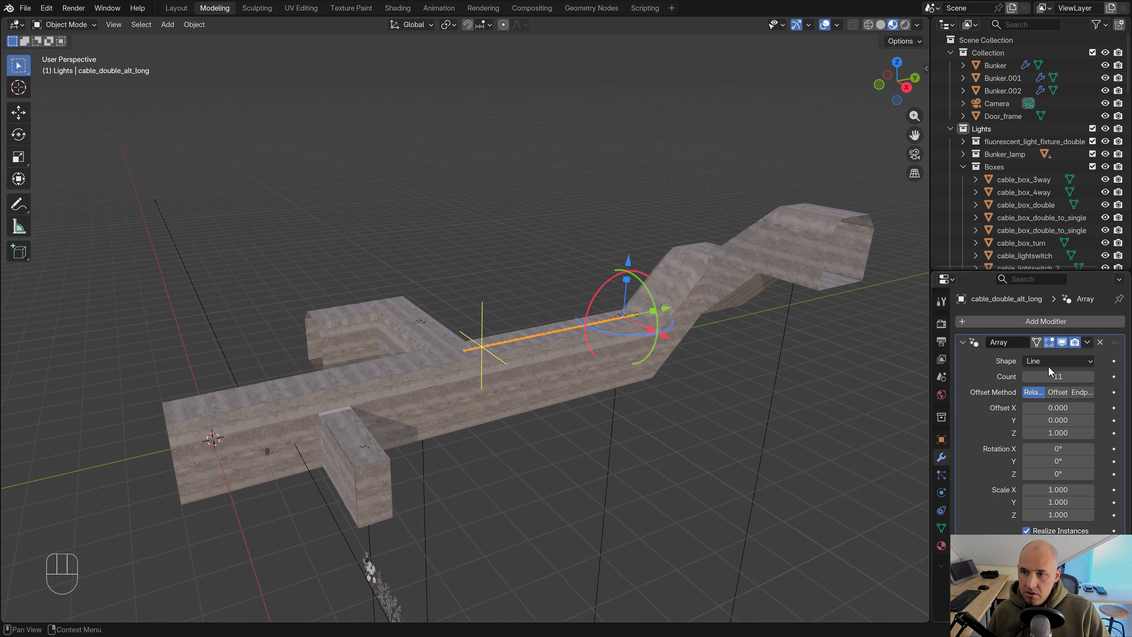
left_click_drag(1079, 381, 1121, 381)
Check the ceiling cable run through the camera in Rendered shading
key("KP_0")
key("z")
key("z")
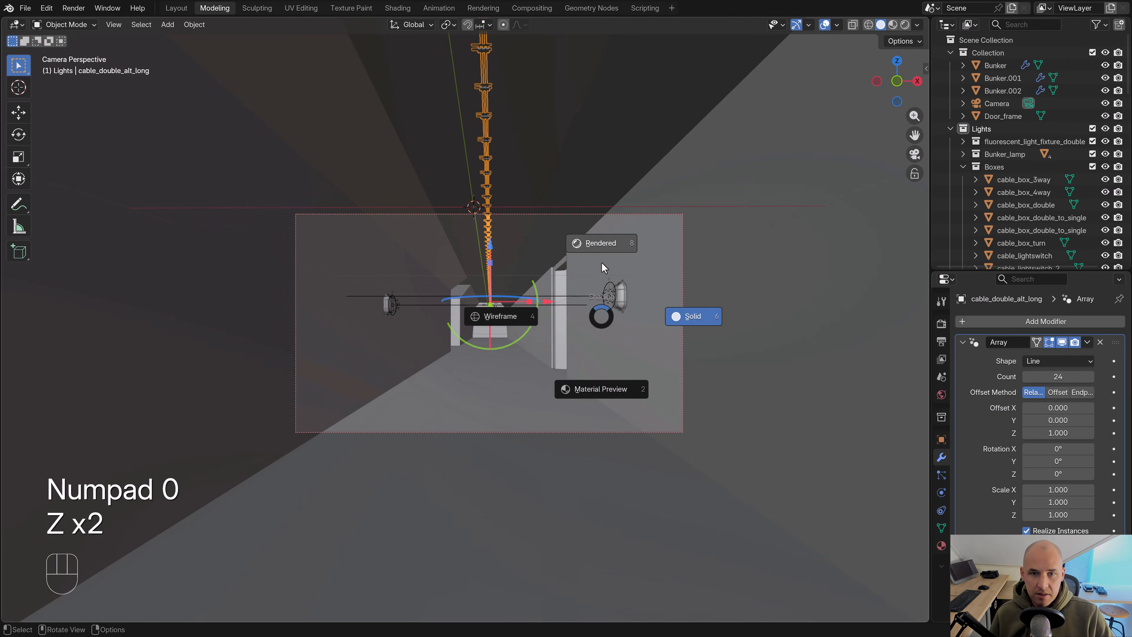
left_click(597, 258)
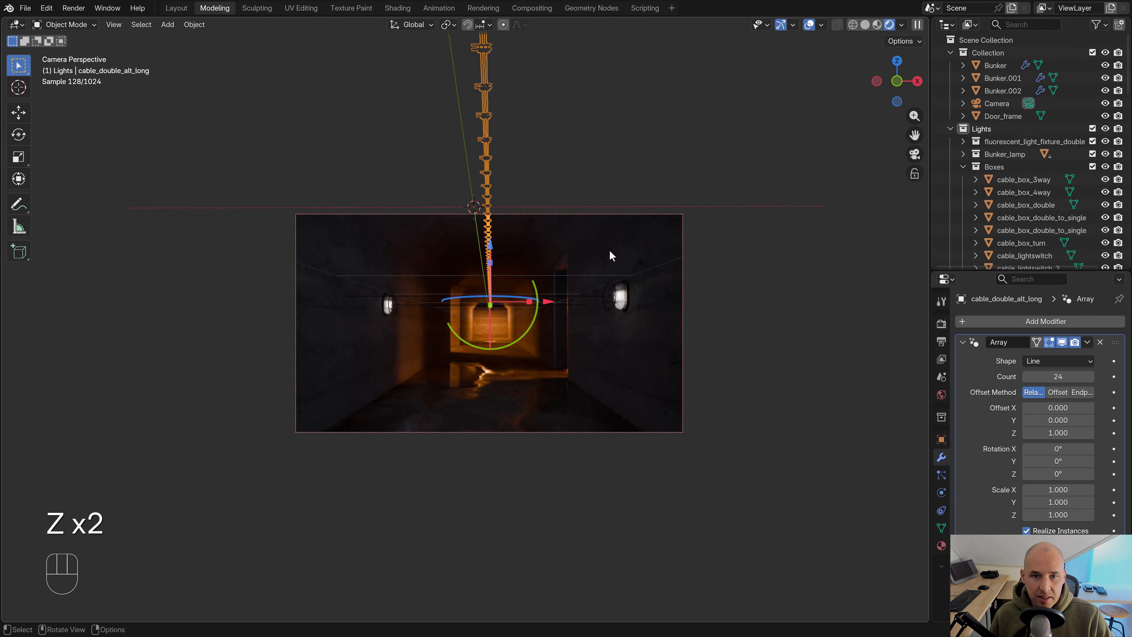
scroll(579, 319, "up", 3)
left_click(582, 325)
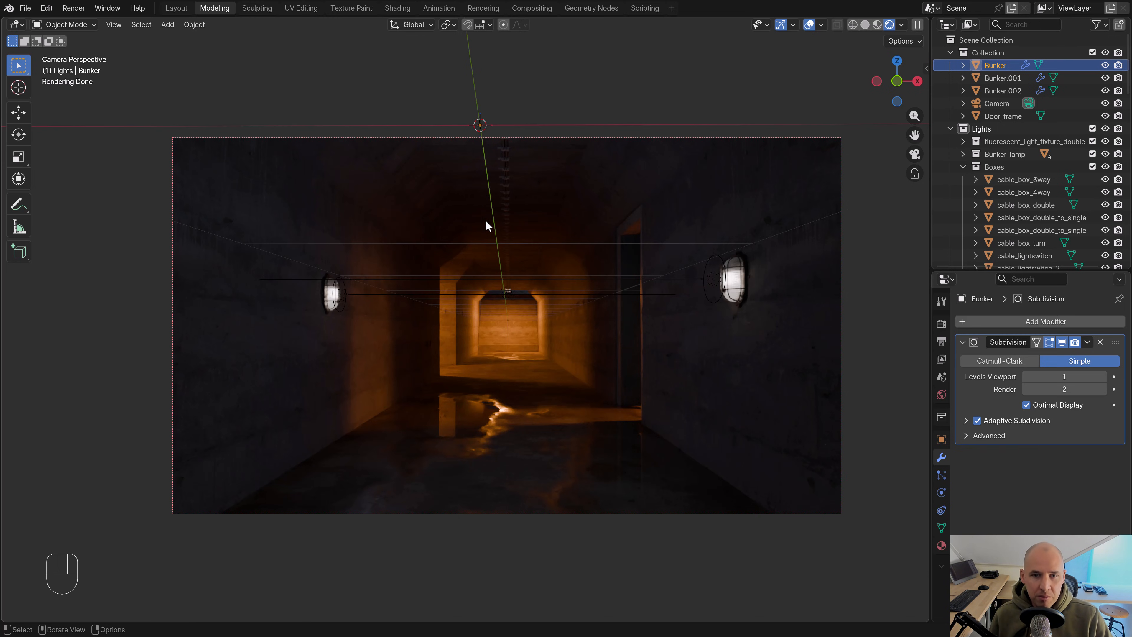
Select the cable_straight_long piece from the cable kit and move it in top view into the main corridor
key("z")
left_click(624, 227)
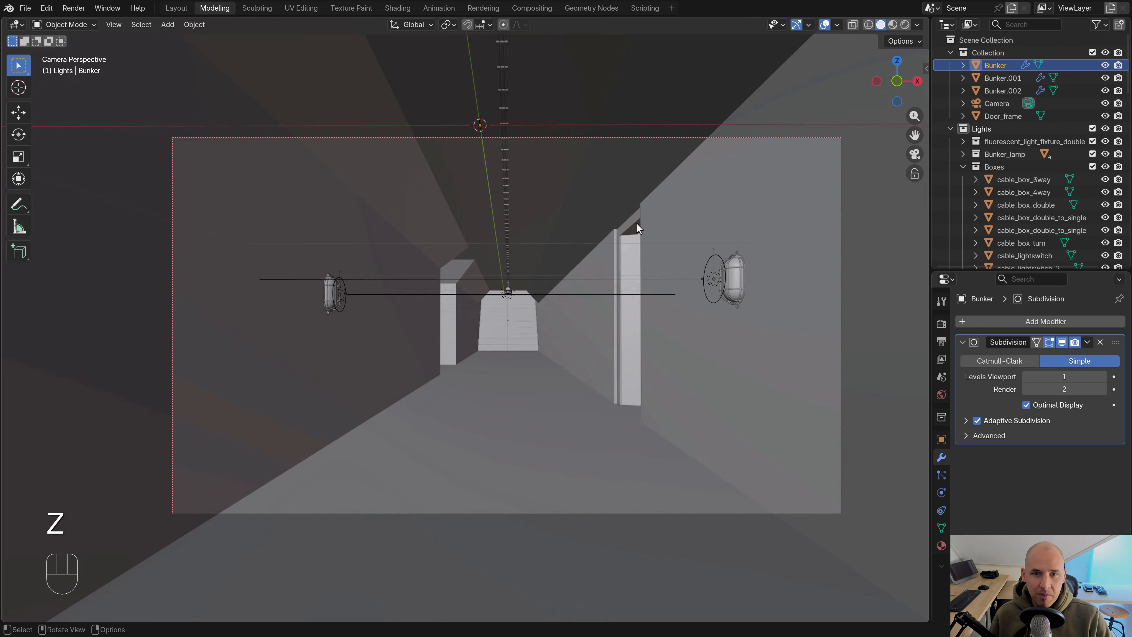
left_click(485, 180)
key("shift+KP_7")
key("KP_1")
scroll(514, 337, "down", 5)
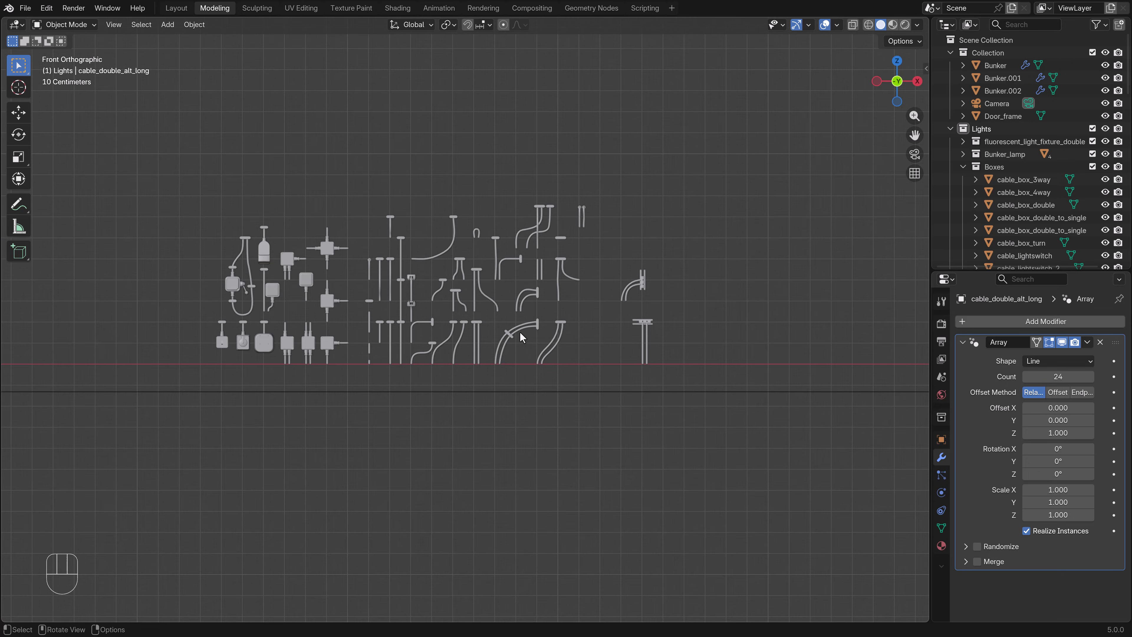
left_click(400, 292)
key("KP_7")
key("g")
key("z")
scroll(601, 329, "up", 5)
Rotate the straight cable in front and top views so it stands upright with its clamps facing the lamp's wall
key("r")
key("KP_1")
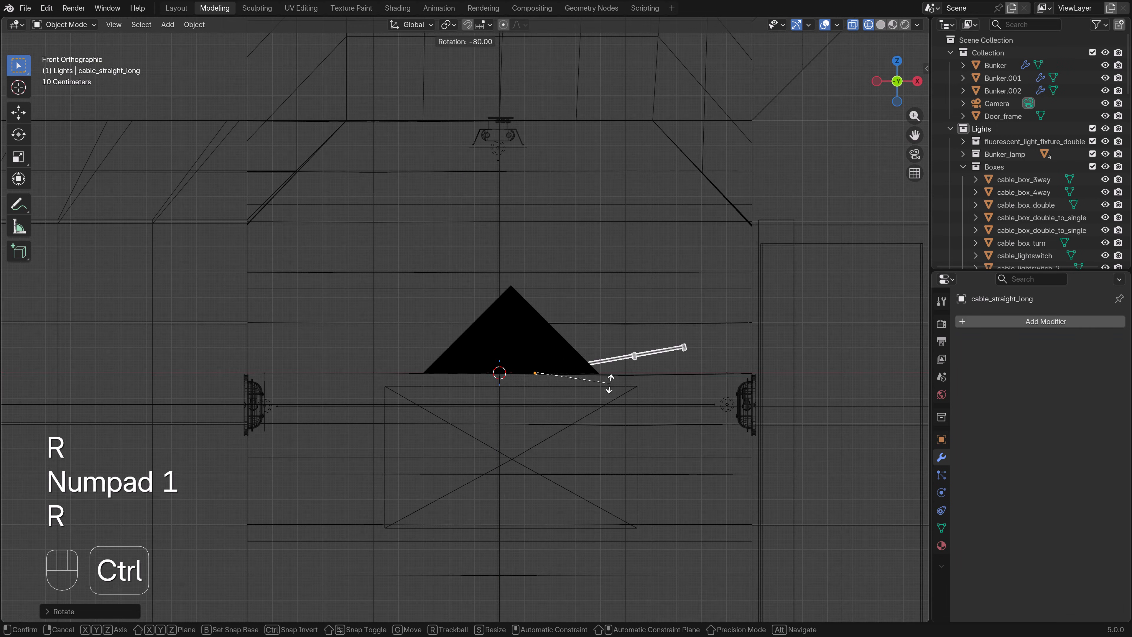
key("g")
key("r")
left_click(312, 393, "ctrl")
key("KP_7")
key("r")
left_click(374, 379, "ctrl")
Move the straight cable onto the wall above the bunker lamp, adjusting it along X and Z to meet the lamp's top
key("g")
left_click(401, 250)
key("z")
middle_click_drag(513, 356, 543, 248)
key("z")
key("g")
key("x")
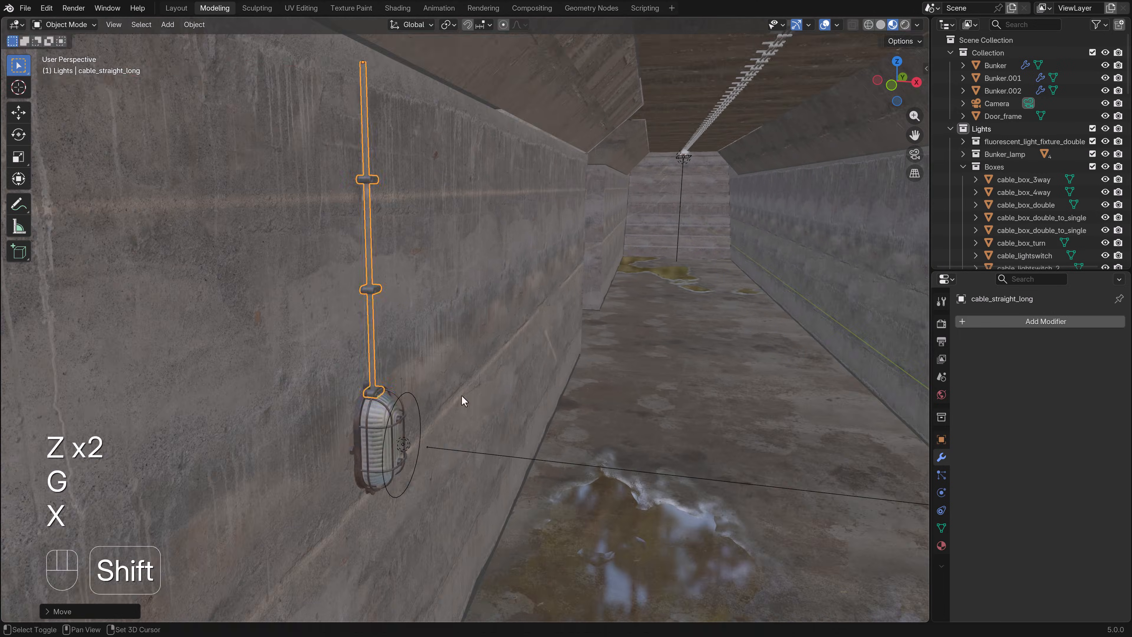
left_click(419, 398)
scroll(419, 398, "down", 3)
key("g")
key("z")
left_click(478, 356)
Duplicate the wall cable and rotate and move the copy in front view to follow the slanted ceiling section
key("KP_1")
middle_click_drag(515, 369, 523, 450, "shift")
key("shift+d")
key("r")
key("g")
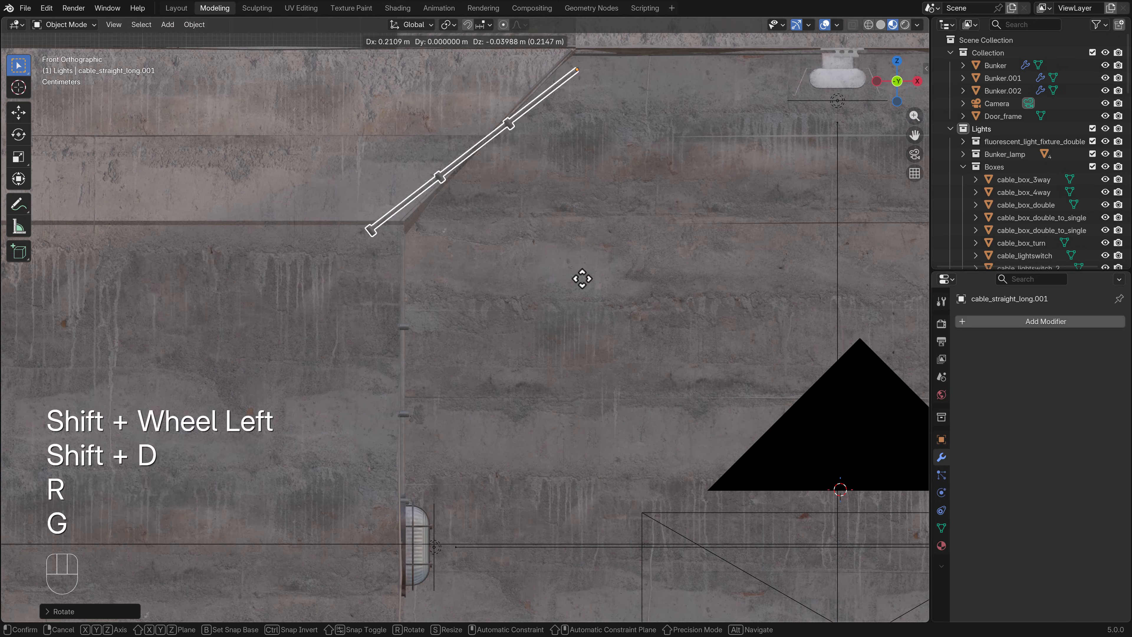
key("r")
key("g")
key("g")
Adjust the slanted cable along Z so it sits against the sloped ceiling surface
key("z")
key("z")
middle_click_drag(588, 231, 480, 310)
key("g")
key("z")
left_click(468, 307)
Duplicate the cable_box_double_to_single_2 piece and place the copy in an empty area beside the cable kit
key("KP_7")
key("z")
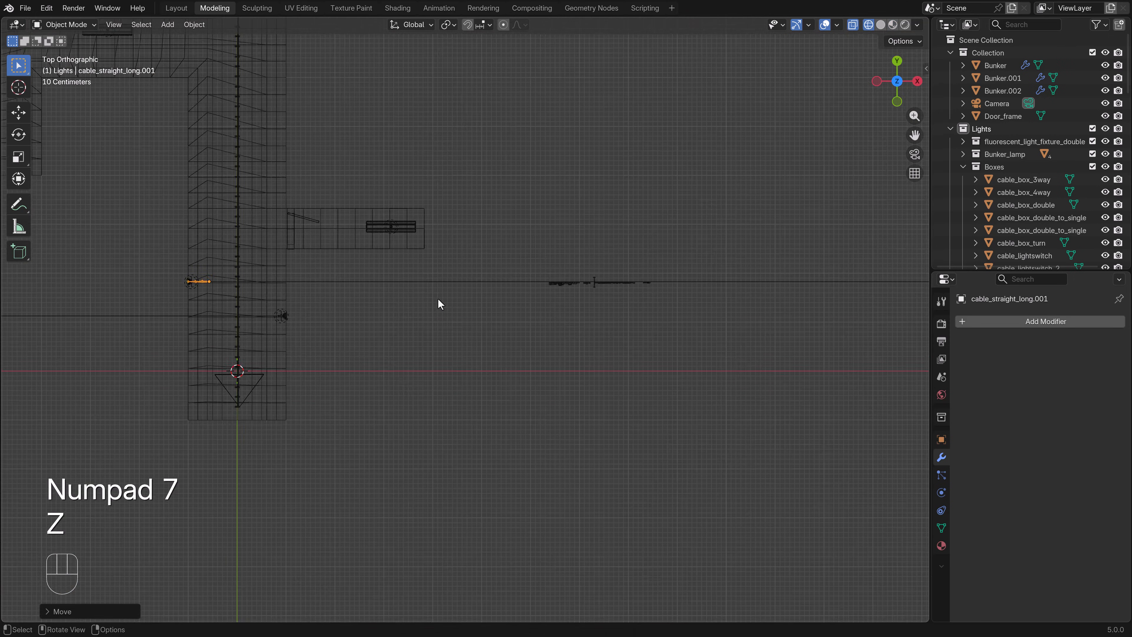
key("KP_1")
key("z")
key("z")
scroll(553, 401, "up", 8)
left_click(553, 309)
key("shift+d")
left_click(308, 338)
Delete the linked cable connector geometry from the duplicated box in Edit Mode, keeping only the square junction box
key("Tab")
key("z")
key("b")
key("b")
left_click_drag(571, 369, 515, 280)
key("ctrl+l")
key("x")
left_click(514, 253)
key("Tab")
Move the bare junction box in top view to the lamp's cable on the corridor wall
key("space")
key("KP_7")
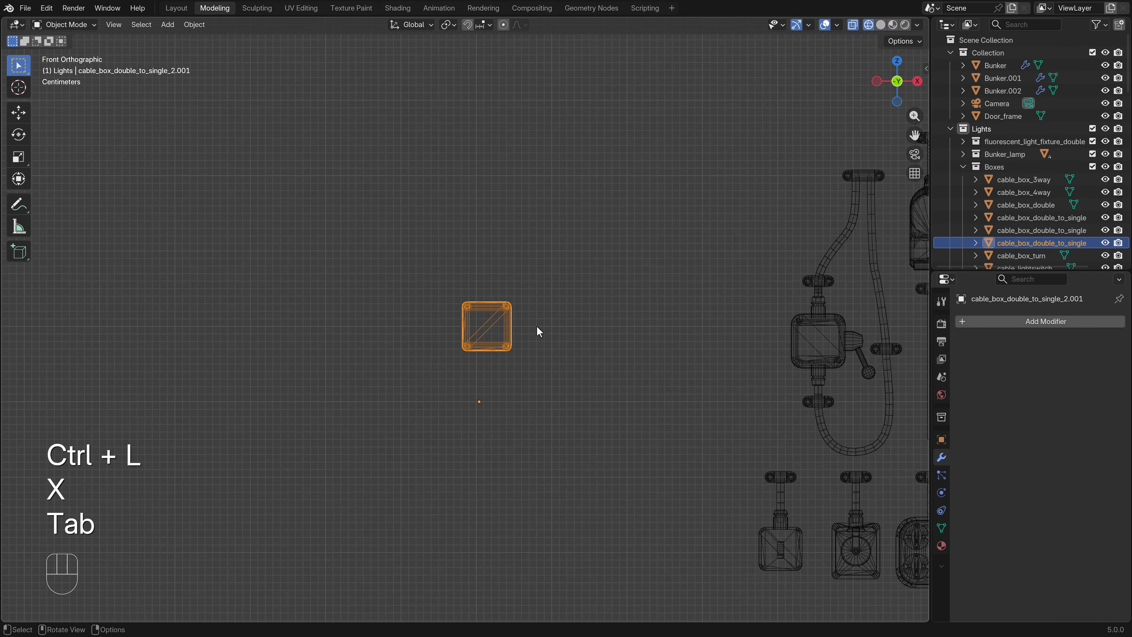
key("g")
left_click(167, 293)
middle_click_drag(148, 292, 745, 424, "shift")
scroll(745, 424, "up", 9)
Raise the junction box along Z to the joint between the upright and slanted cables
key("KP_1")
key("z")
key("g")
key("z")
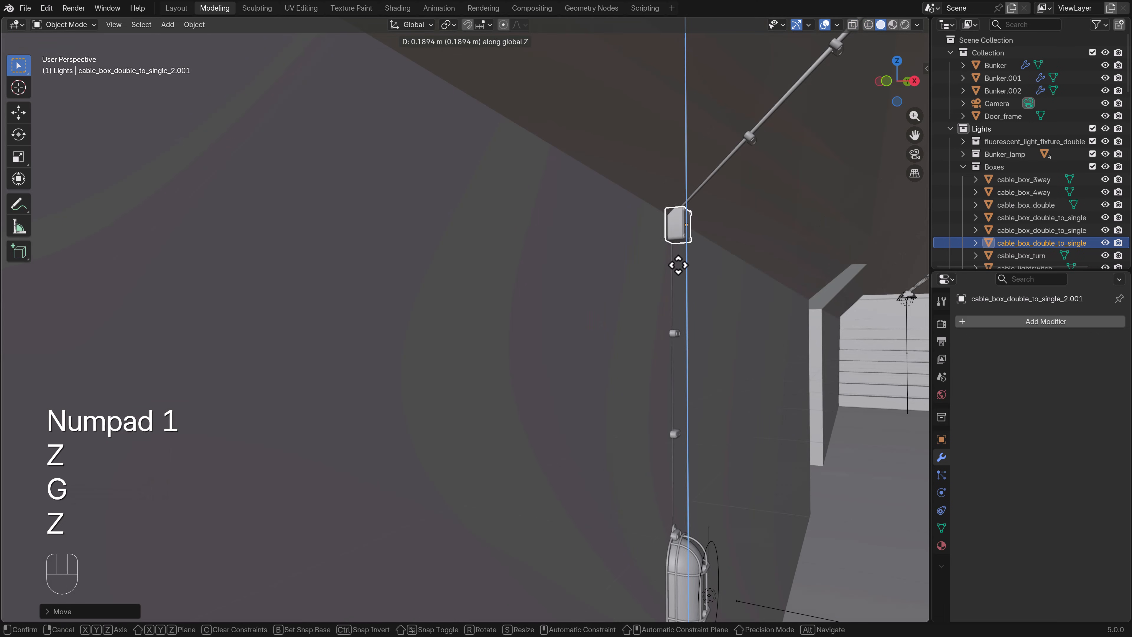
left_click(678, 265)
key("z")
left_click(667, 355)
Fit the junction box against the wall by adjusting it along X and Z at the cable joint
key("g")
key("x")
left_click(610, 203)
key("g")
key("z")
key("g")
key("z")
left_click(595, 255)
Duplicate the straight cable in front view and rotate the copy horizontally to span the flat ceiling from the slanted cable's upper end
left_click(496, 311)
left_click(488, 395)
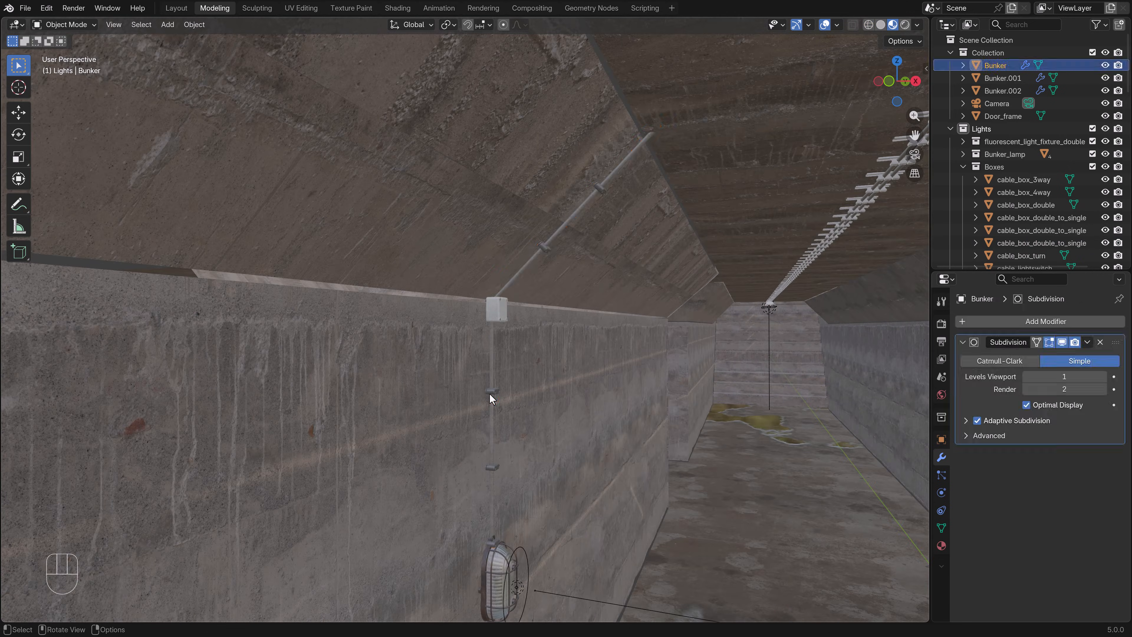
left_click(492, 391)
key("KP_1")
key("z")
left_click(624, 247)
key("shift+d")
key("r")
key("g")
left_click(647, 280)
Position the horizontal cable between the slanted cable and the double cable run, adjusting it along Z against the ceiling
key("g")
key("KP_7")
middle_click_drag(730, 275, 584, 296)
key("z")
key("g")
key("z")
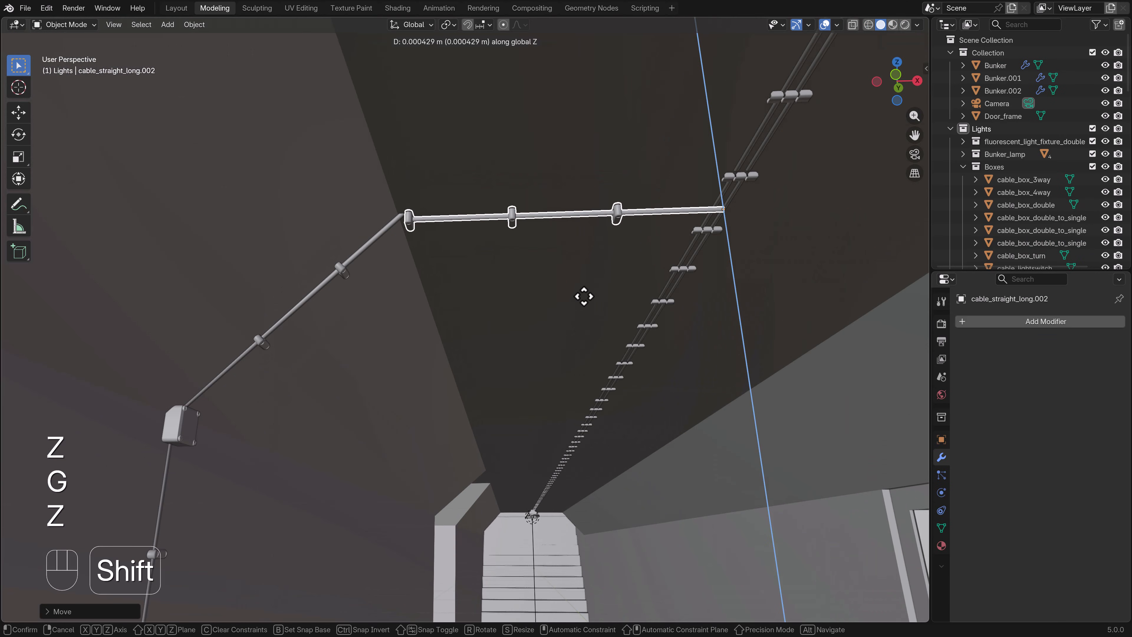
left_click(584, 296)
key("z")
key("g")
key("z")
left_click(591, 76)
Duplicate the junction box to the joint of the slanted and flat ceiling cables and rotate it to match the angle
left_click(339, 426)
key("KP_1")
key("shift+d")
key("r")
left_click(536, 362)
key("r")
key("z")
middle_click_drag(535, 361, 498, 434)
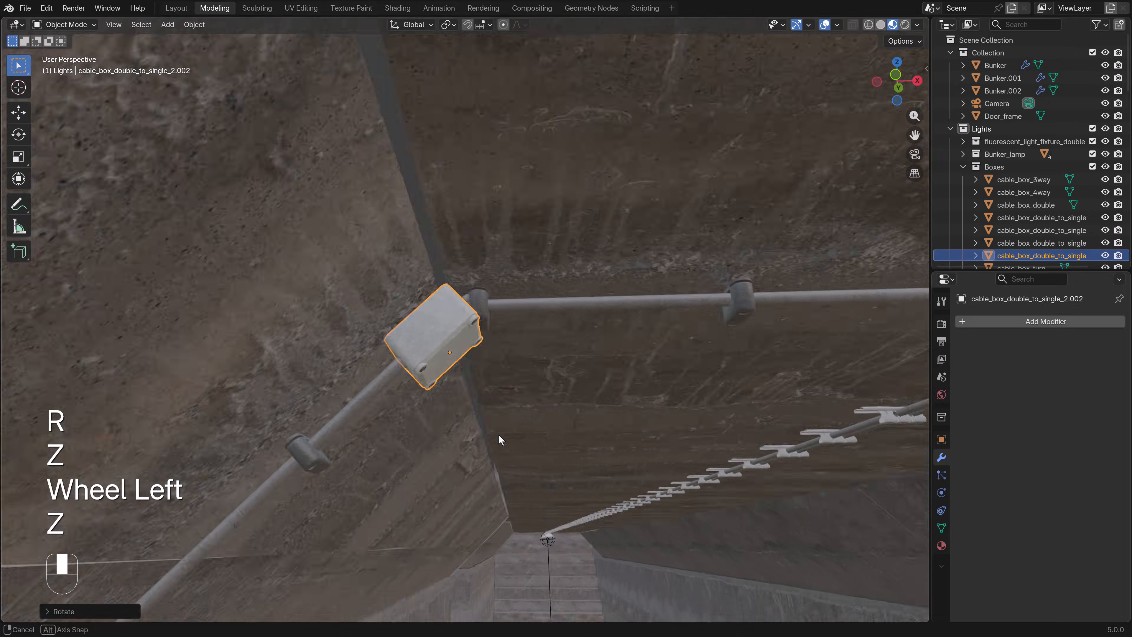
Move the rotated junction box along X to fit the joint between the slanted and flat ceiling cables
key("g")
key("x")
left_click(480, 430)
Duplicate the junction box in front view to the flat cable's end at the double cable run and adjust it along Z and X
key("KP_1")
key("z")
key("shift+d")
left_click(630, 352)
key("g")
key("z")
key("g")
key("x")
left_click(520, 357)
Duplicate the cable and junction box run, rotate the copy in top view and move it to the lamp on the opposite wall
middle_click_drag(724, 431, 528, 399)
left_click(324, 339, "shift")
left_click(281, 420, "shift")
key("KP_7")
key("z")
key("shift+d")
key("r")
left_click(449, 259)
key("g")
left_click(556, 331)
Align the copied cable run in front view along X and Z with the opposite wall and ceiling
key("KP_1")
key("z")
key("z")
key("g")
key("x")
left_click(528, 397)
key("g")
key("g")
key("z")
left_click(493, 313)
Fit the individual parts of the copied run along X and Z, seating the flat straight cable against the ceiling
middle_click_drag(478, 295, 521, 267)
left_click(476, 253)
key("g")
key("x")
left_click(523, 271)
key("g")
key("z")
left_click(397, 208)
key("g")
key("z")
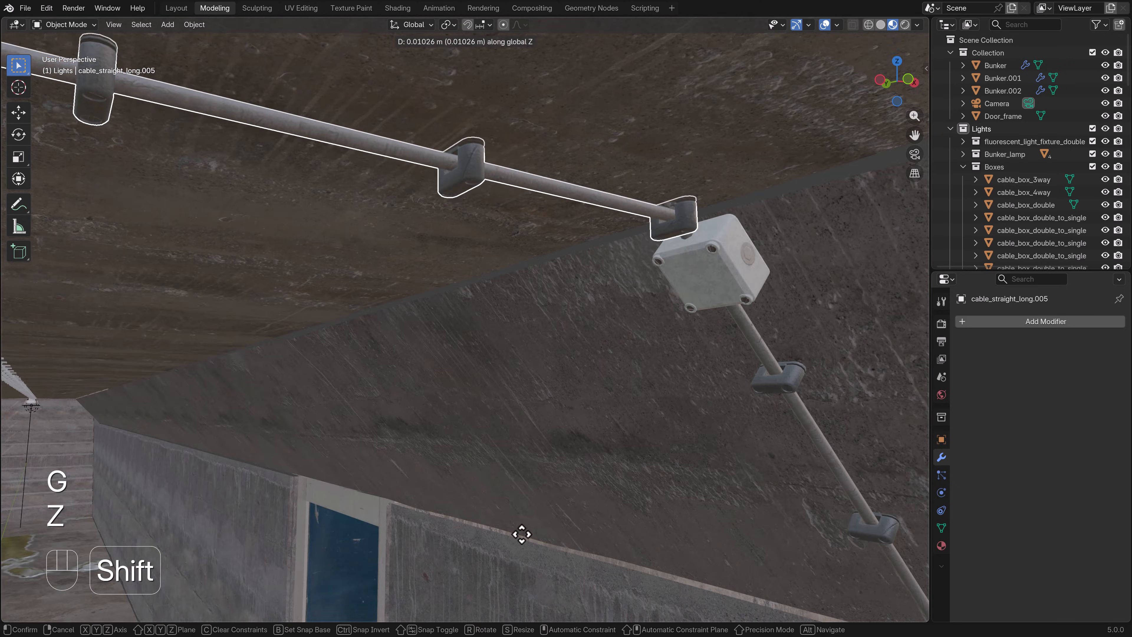
left_click(520, 533)
left_click(698, 263)
Duplicate the small black cable light switch from the asset set, rotate the copy and move it in top view to the wall beside the doorway
middle_click_drag(624, 312, 493, 404, "shift")
key("KP_0")
key("KP_7")
key("KP_1")
scroll(385, 351, "up", 5)
left_click(364, 379)
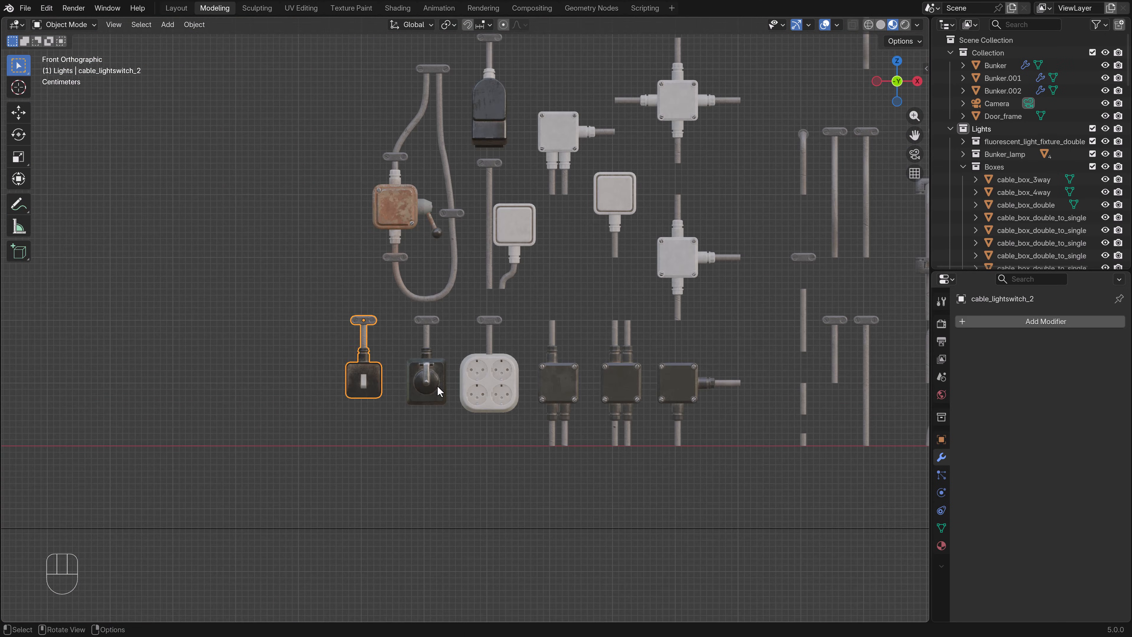
key("KP_7")
key("z")
key("shift+d")
left_click(543, 347)
key("r")
key("r")
key("g")
left_click(569, 190)
Adjust the light switch along Z and X so it sits against the wall next to the blue door
key("g")
key("z")
middle_click_drag(569, 189, 378, 356)
key("z")
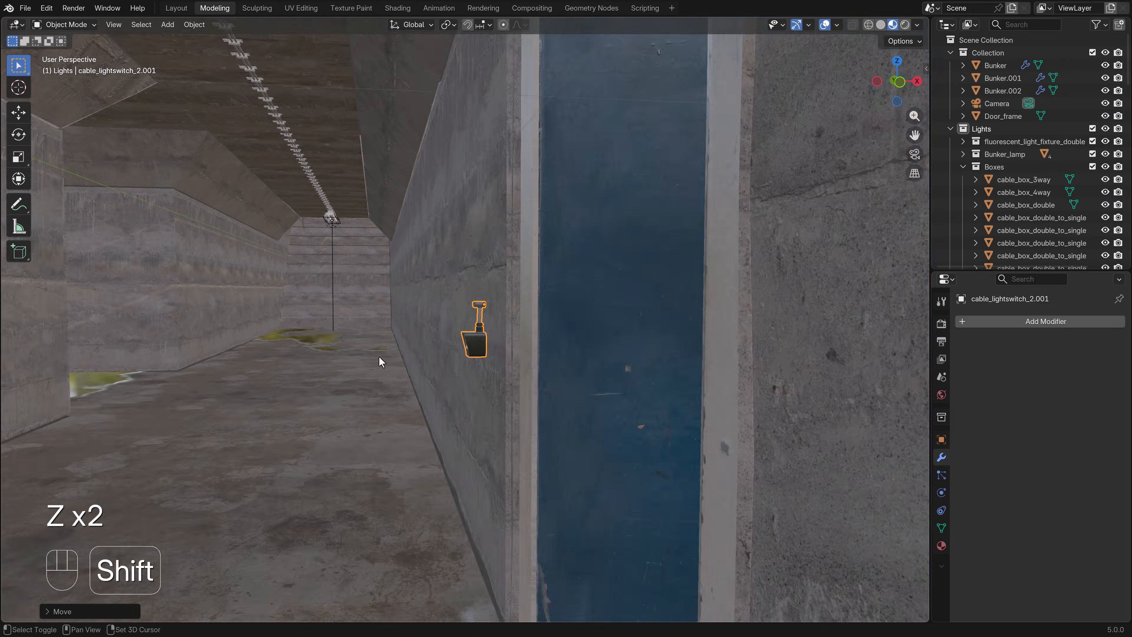
key("g")
key("x")
left_click(451, 376)
Duplicate the lamp's complete cable and junction box run and move the copy along Y to the light switch
scroll(451, 376, "down", 5)
left_click(517, 234)
scroll(517, 234, "up", 5)
left_click(504, 325, "shift")
left_click(457, 272, "shift")
left_click(285, 236, "shift")
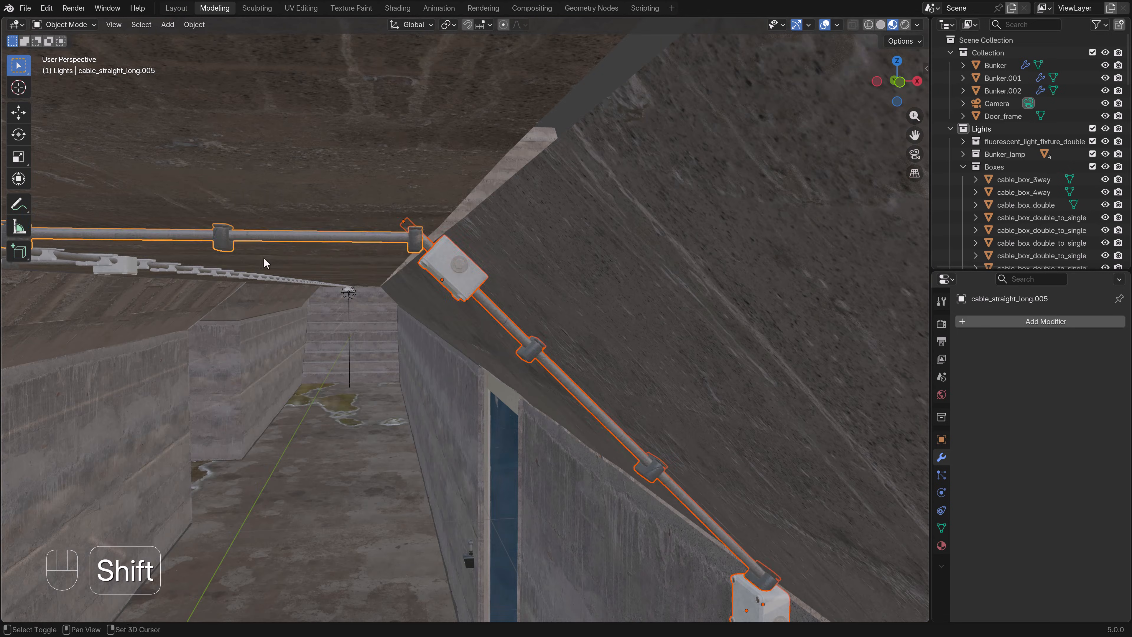
middle_click_drag(266, 257, 604, 237, "shift")
left_click(359, 216, "shift")
scroll(640, 422, "down", 4)
key("KP_7")
key("z")
key("shift+d")
right_click(587, 409)
key("g")
key("y")
left_click(588, 49)
Select the copied run's junction box at the double ceiling cables and adjust its position along X
middle_click_drag(587, 50, 508, 404)
key("z")
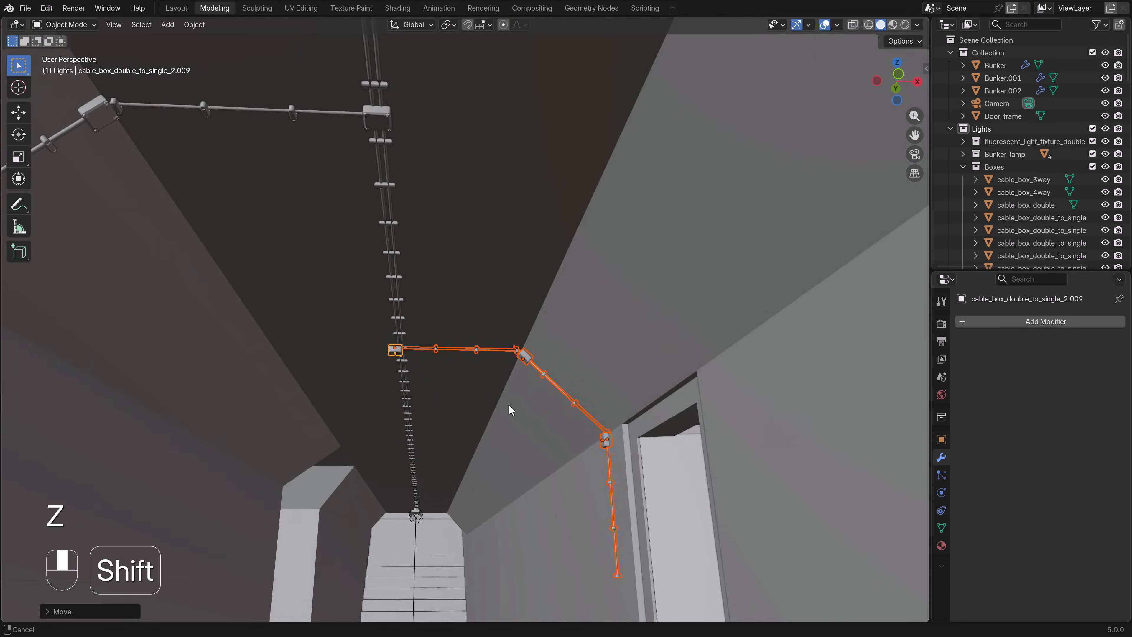
left_click(454, 255)
left_click(429, 481)
key("KP_Decimal")
key("g")
key("x")
left_click(627, 524)
Examine the cable layout through the camera, including with rendered shading
key("KP_0")
middle_click_drag(633, 364, 620, 416, "shift")
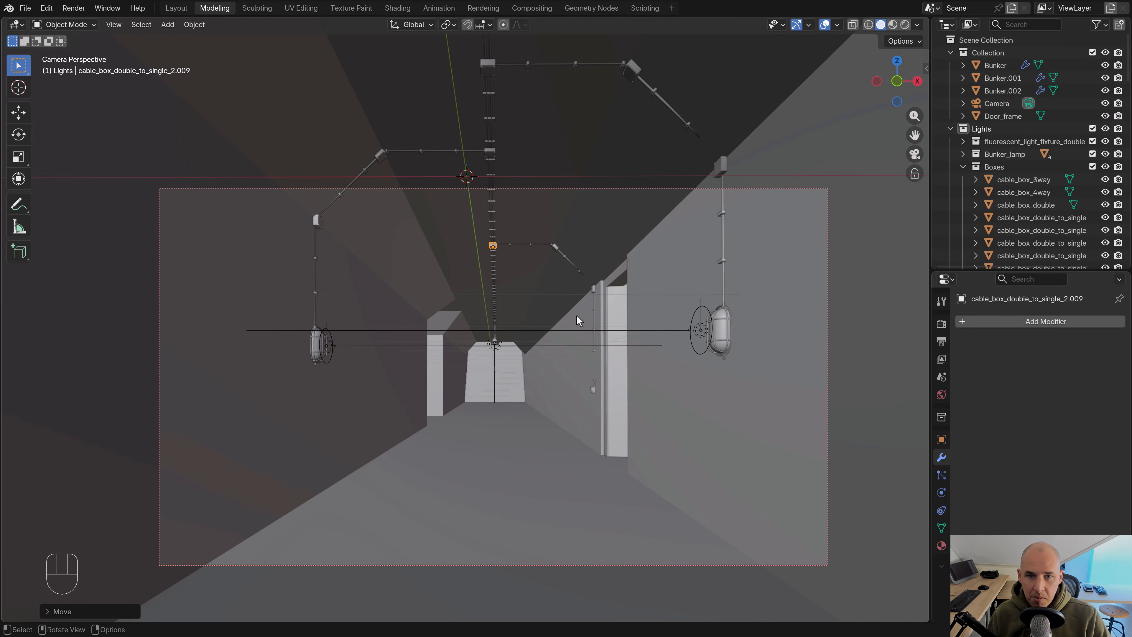
middle_click_drag(582, 272, 576, 279, "shift")
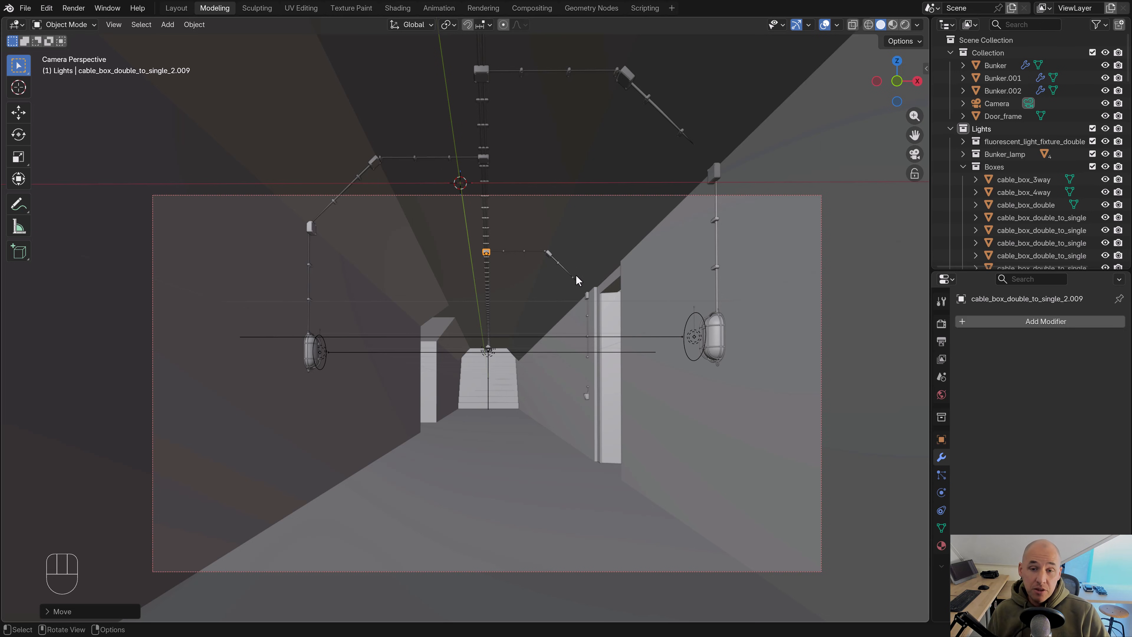
key("z")
left_click(551, 322)
key("z")
left_click(557, 298)
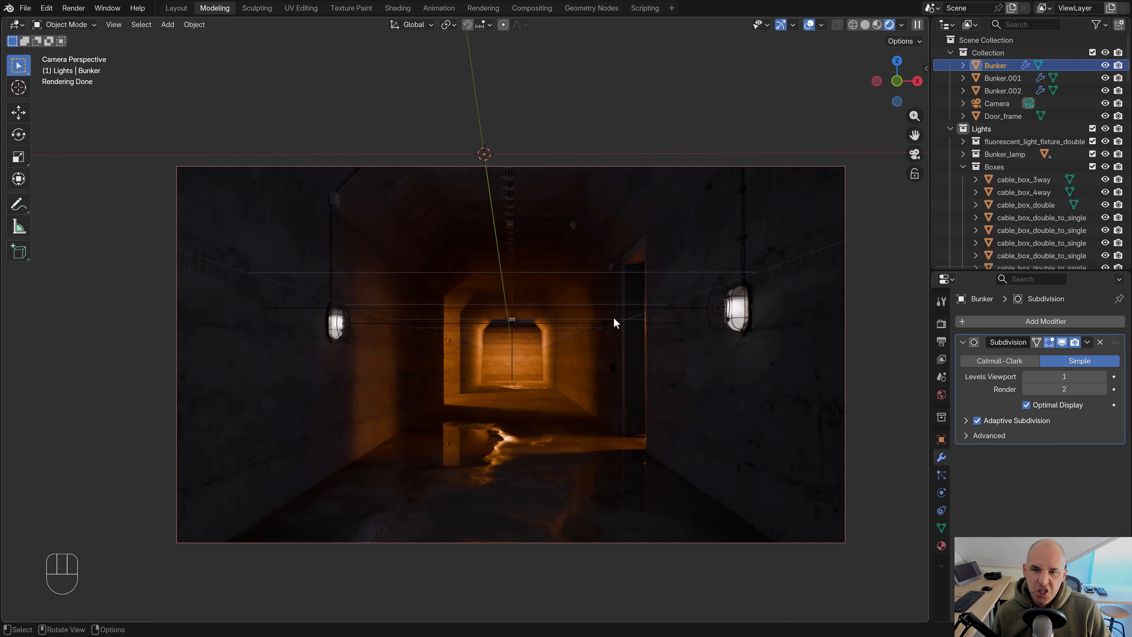
Rotate the door panel slightly in top view and reposition it at the edge of the doorway
key("z")
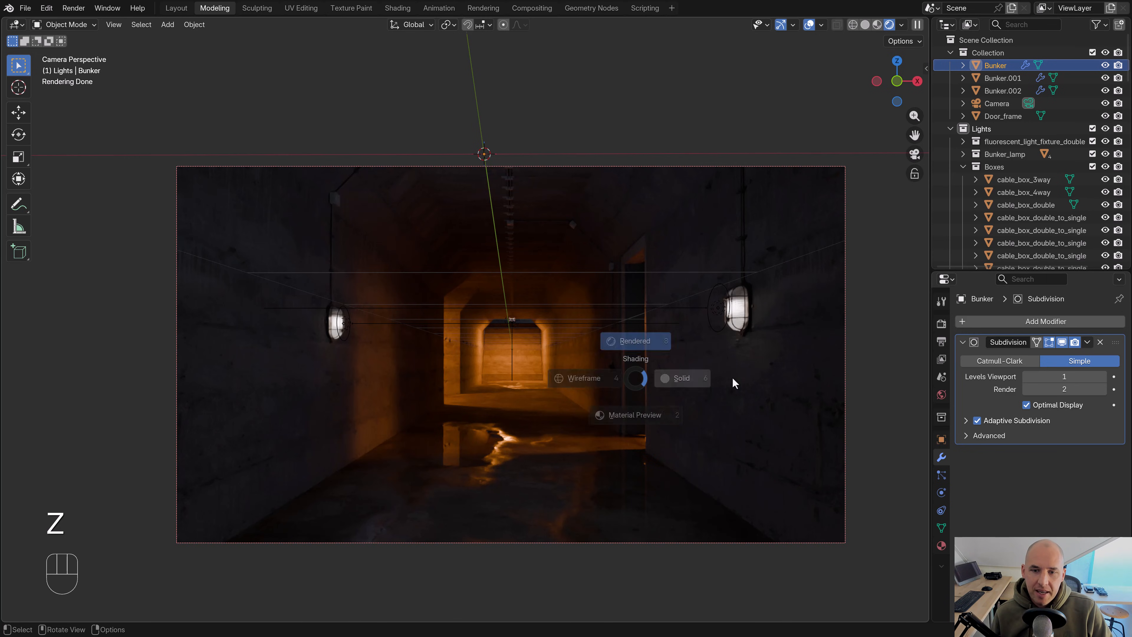
left_click(730, 377)
left_click(637, 365)
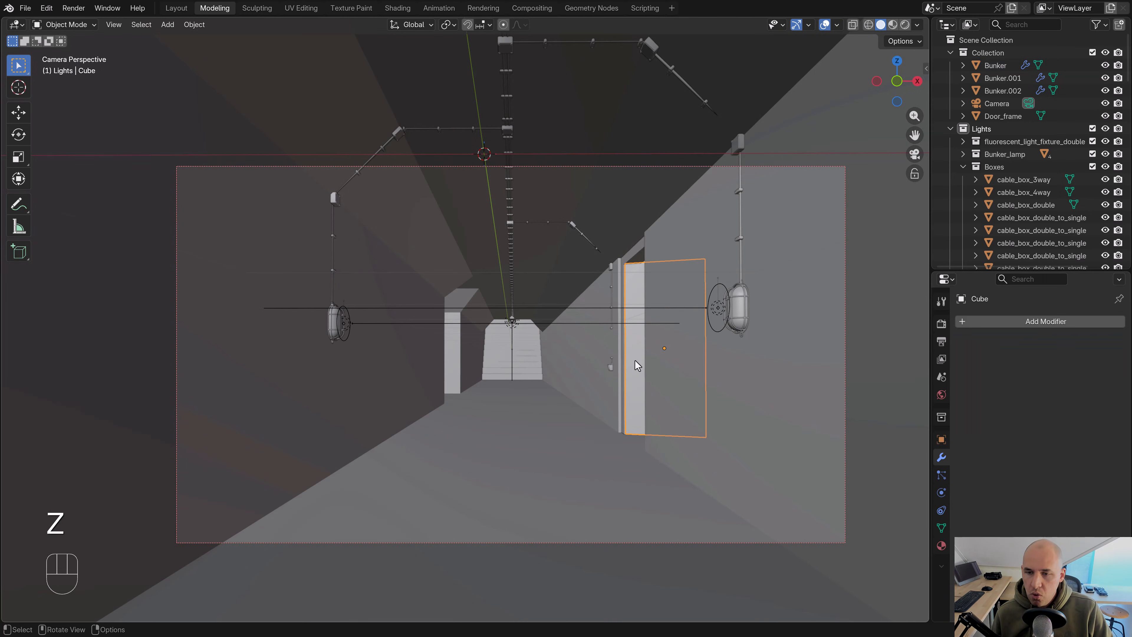
key("KP_7")
key("z")
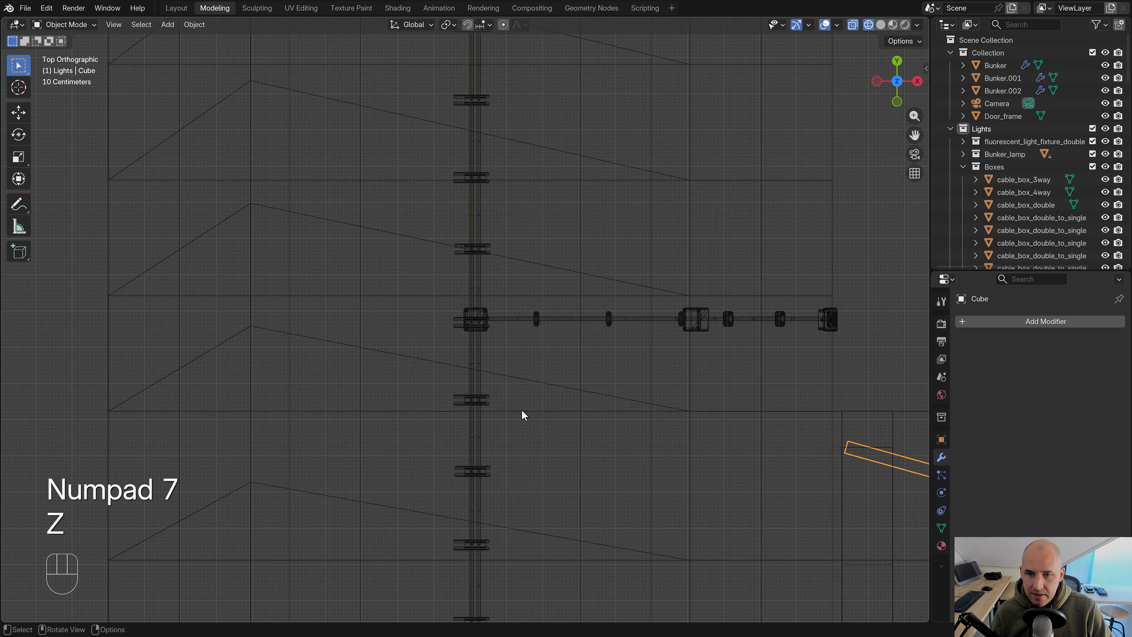
scroll(301, 315, "down", 2)
key("r")
left_click(599, 440)
key("g")
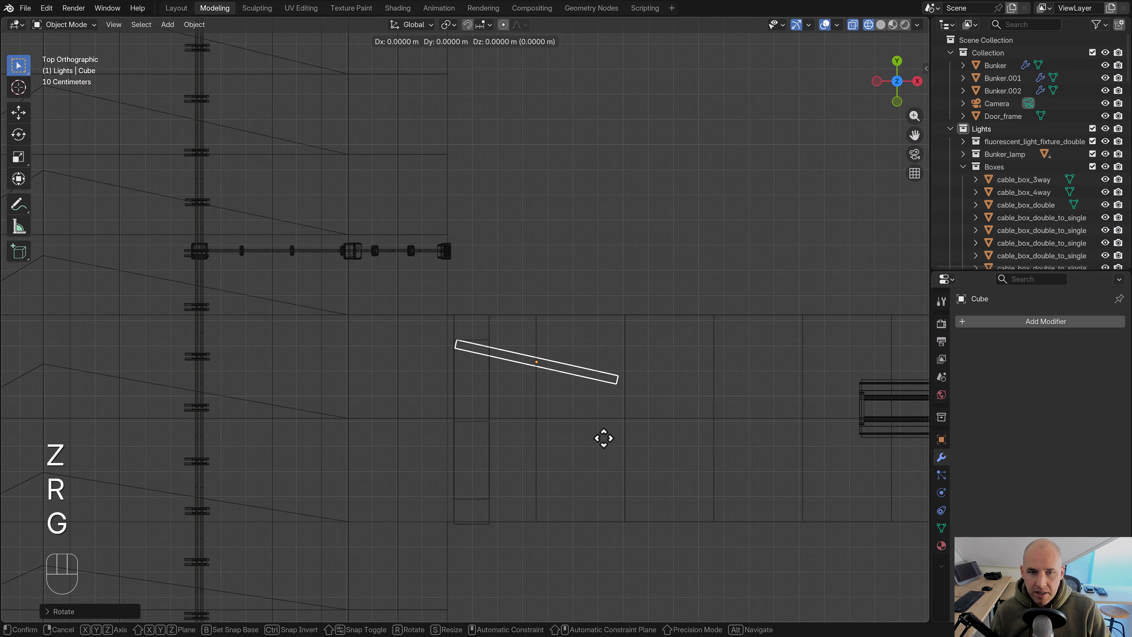
left_click(602, 422)
Move the side room's fluorescent fixture and its area light along X toward the doorway, placing the light at about X 2.17 m
left_click(911, 412)
scroll(873, 396, "up", 5)
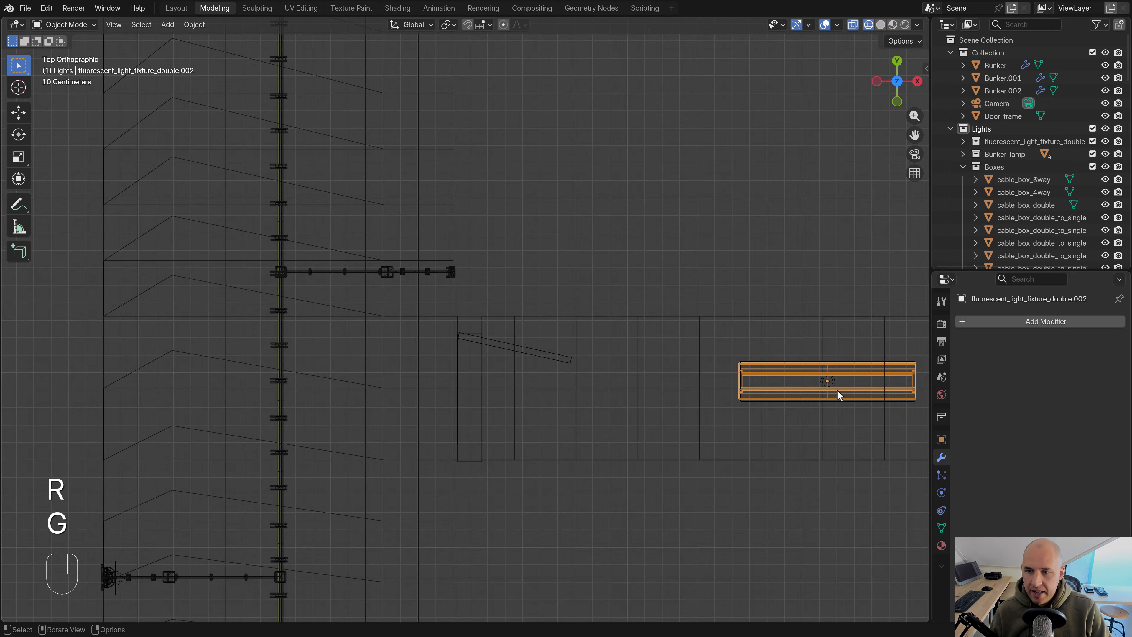
left_click(833, 381, "shift")
key("KP_0")
key("z")
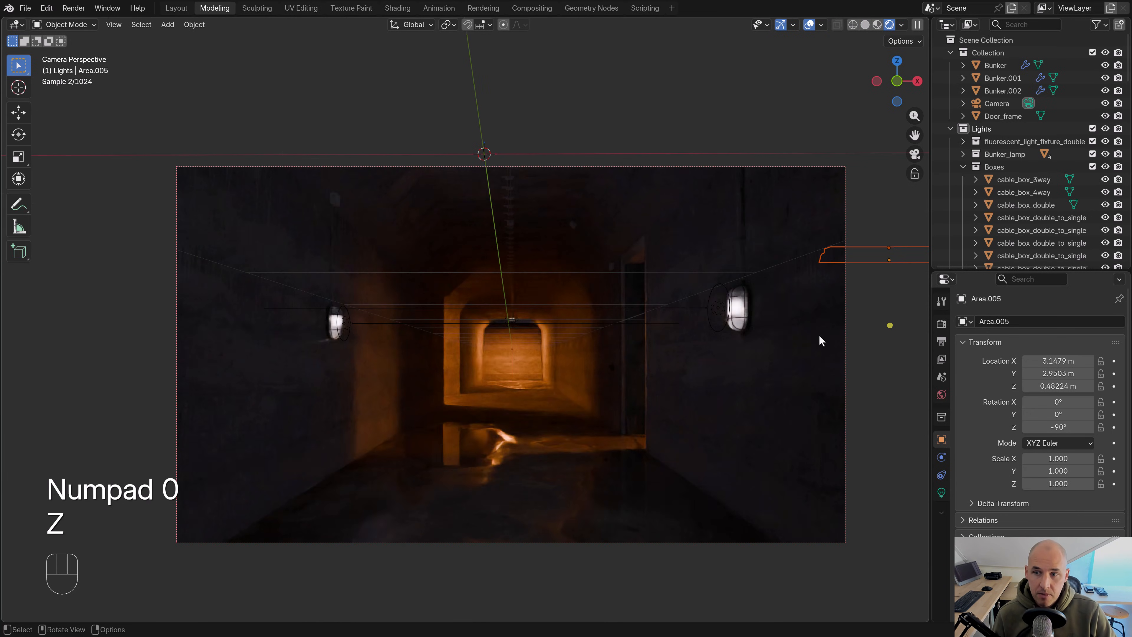
key("g")
key("x")
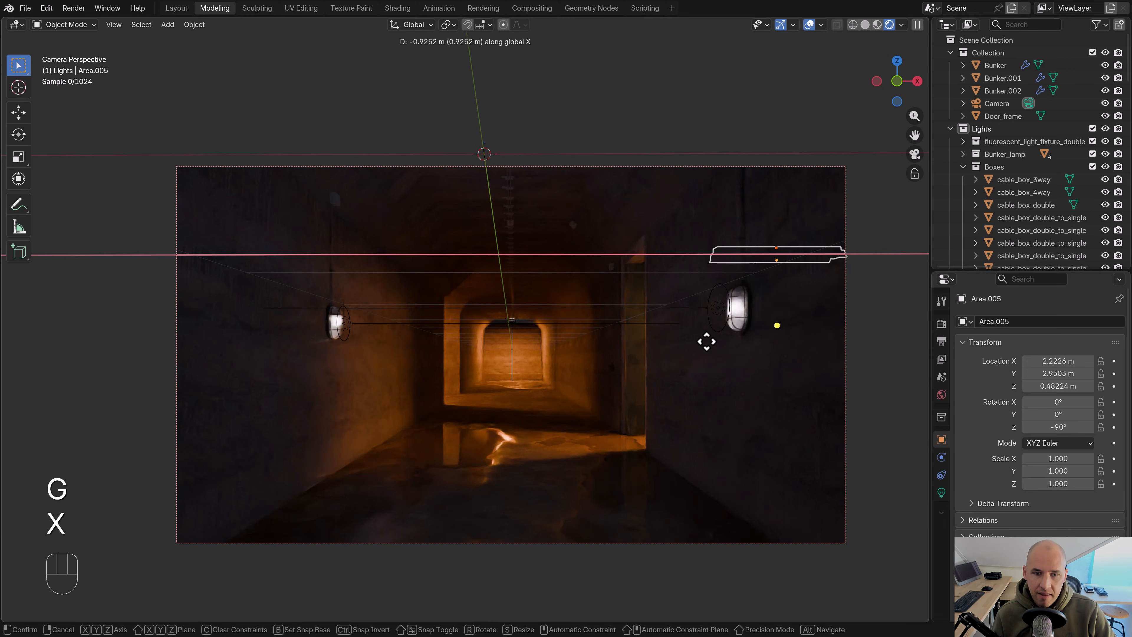
left_click(699, 340)
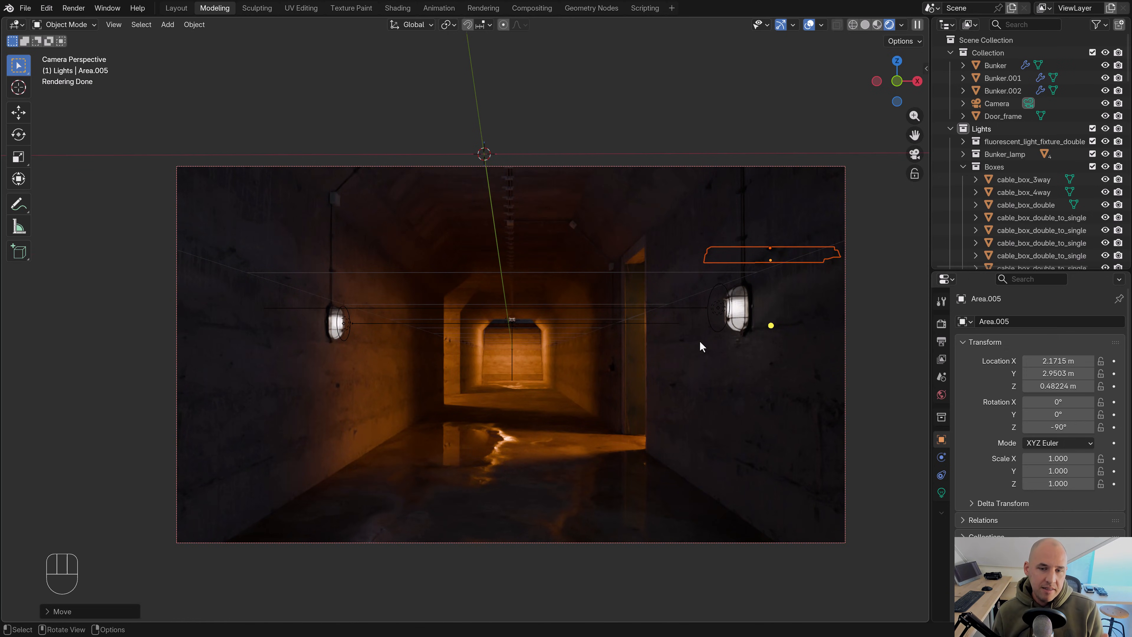
Move the fluorescent fixture and light in the opposite side passage along X toward the main corridor
key("z")
key("z")
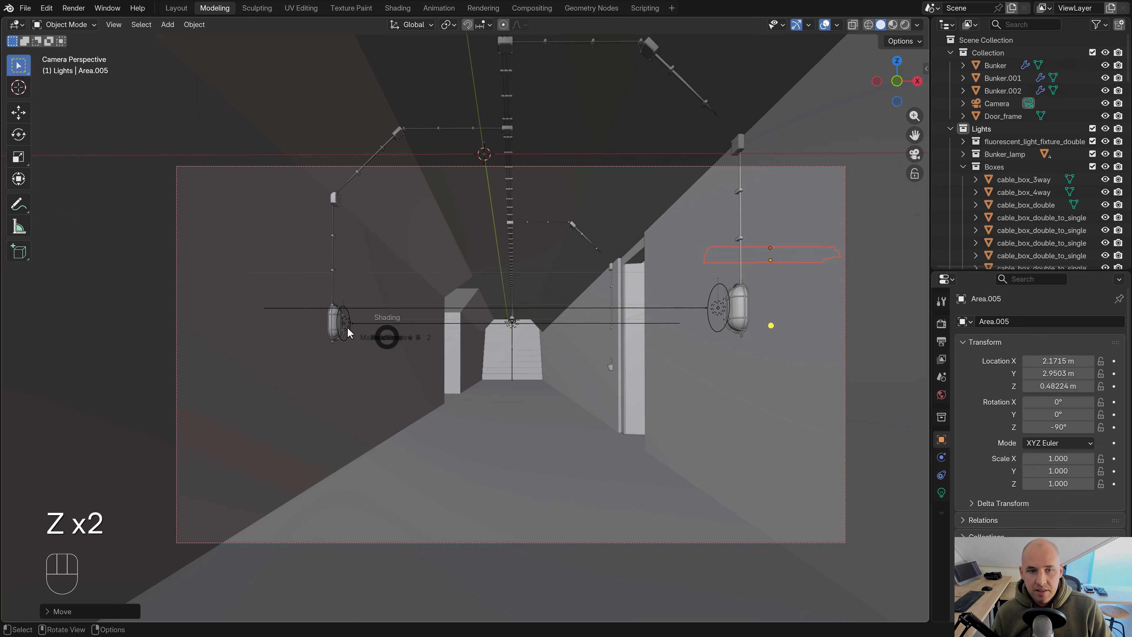
left_click(359, 295)
left_click(358, 285, "shift")
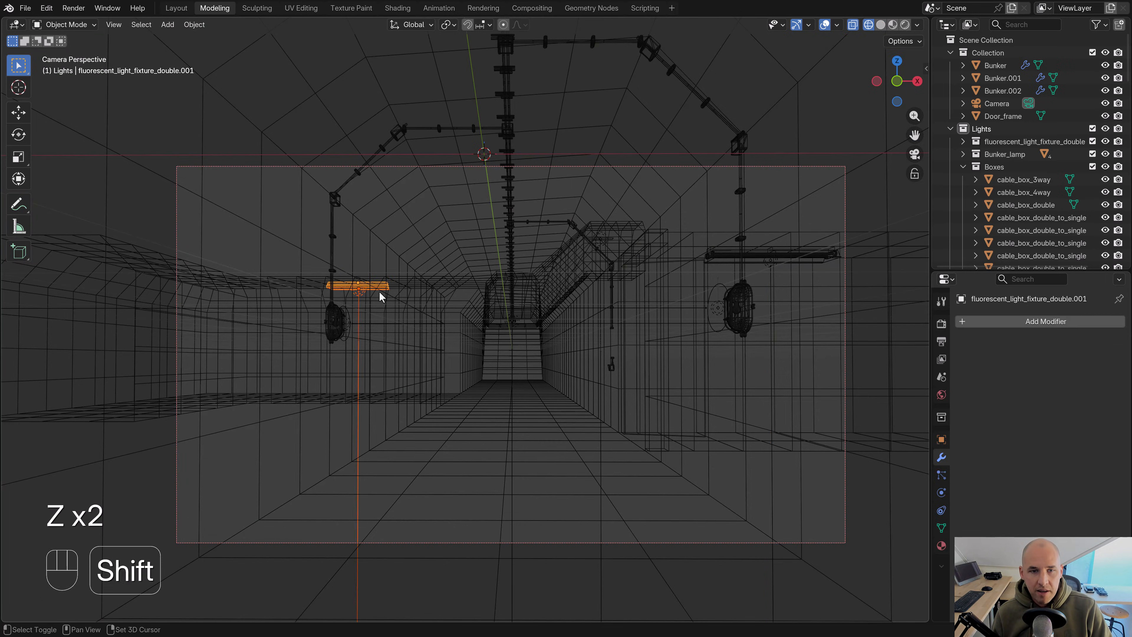
key("z")
left_click(446, 258)
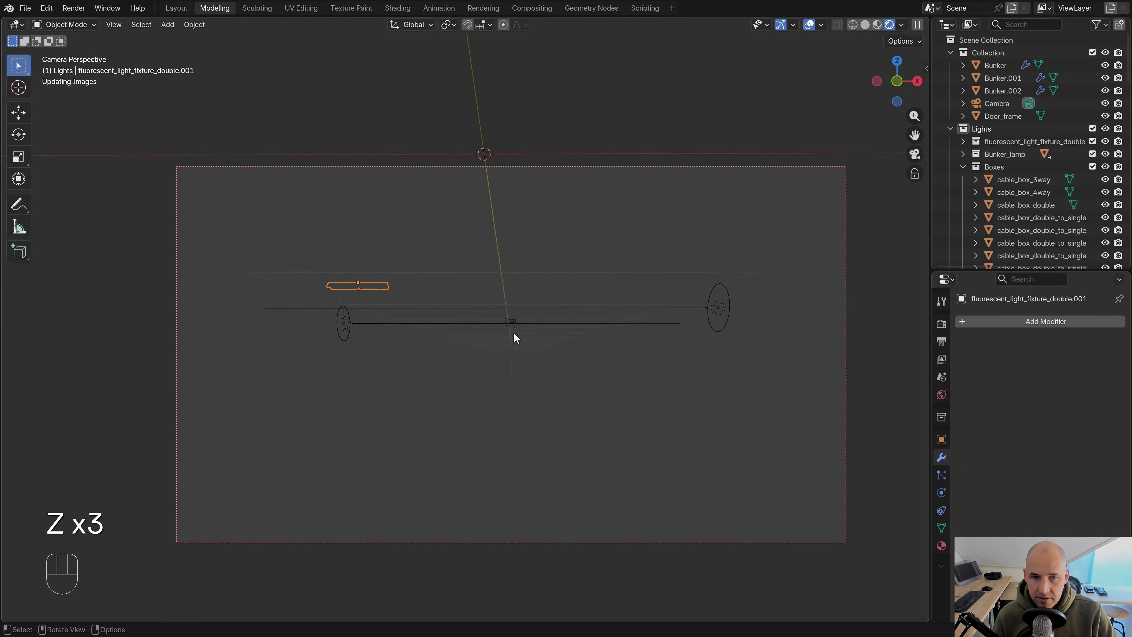
key("g")
key("x")
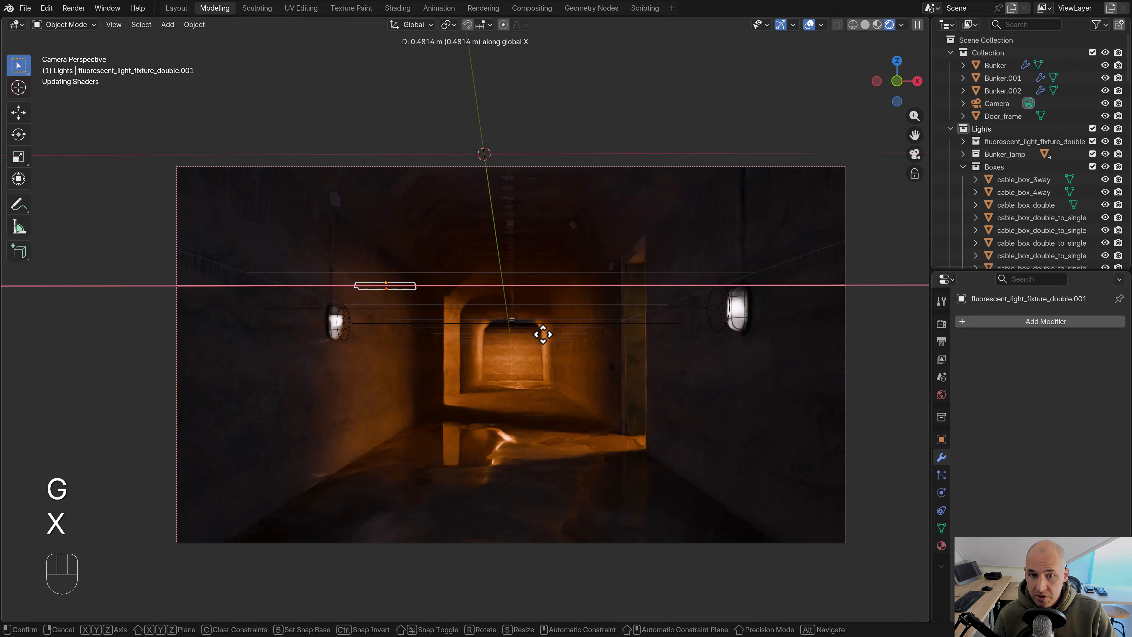
left_click(553, 338)
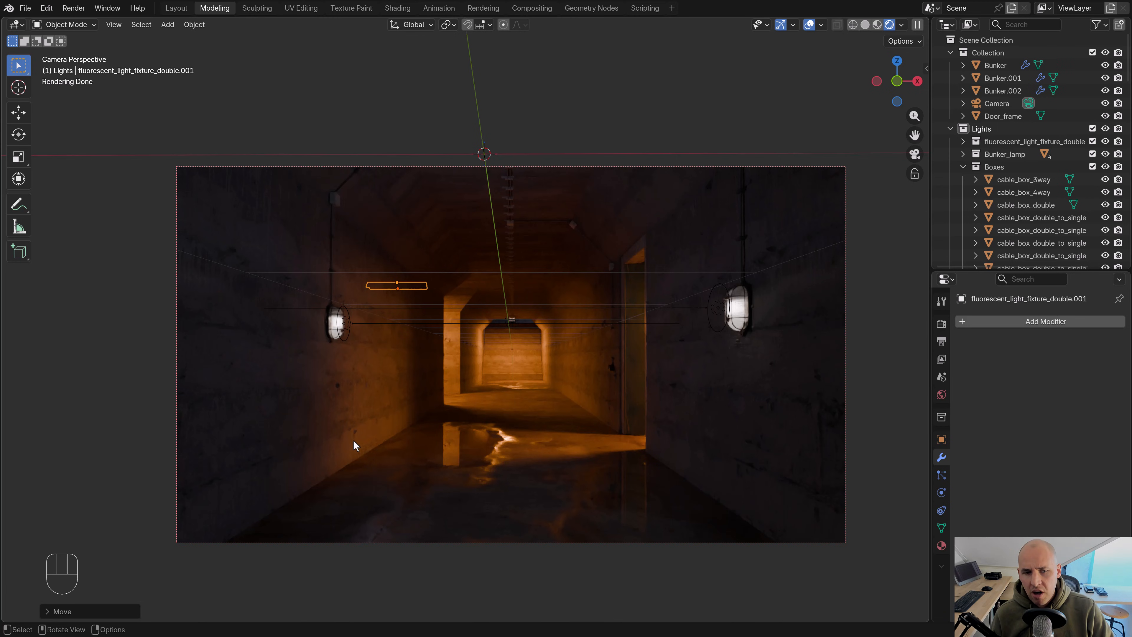
Select the Bunker mesh, expand its UV maps and edit the UV map's name
left_click(372, 415)
key("z")
mouse_move(550, 395)
middle_mouse_down()
mouse_move(412, 394)
mouse_move(489, 355)
middle_mouse_up()
left_click(940, 528)
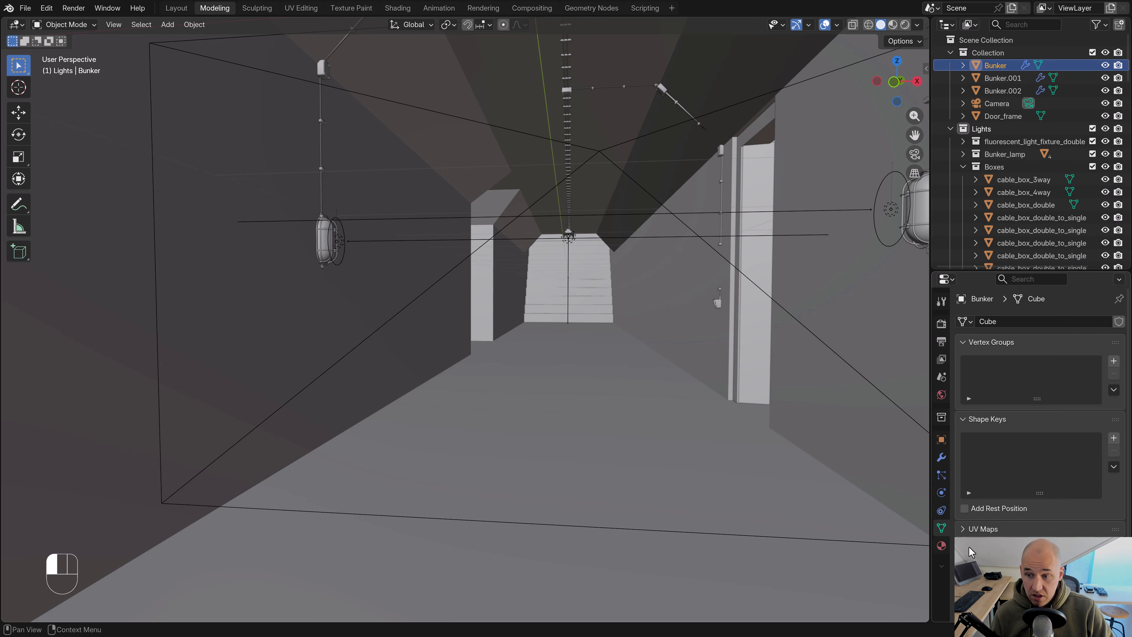
left_click(963, 529)
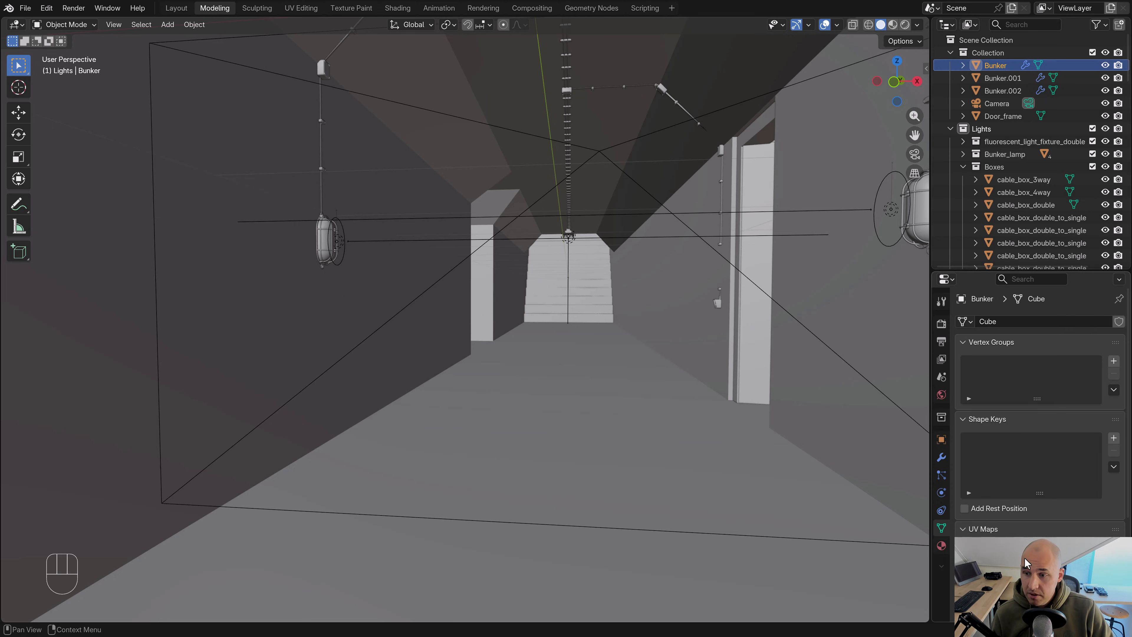
double_click(1005, 563)
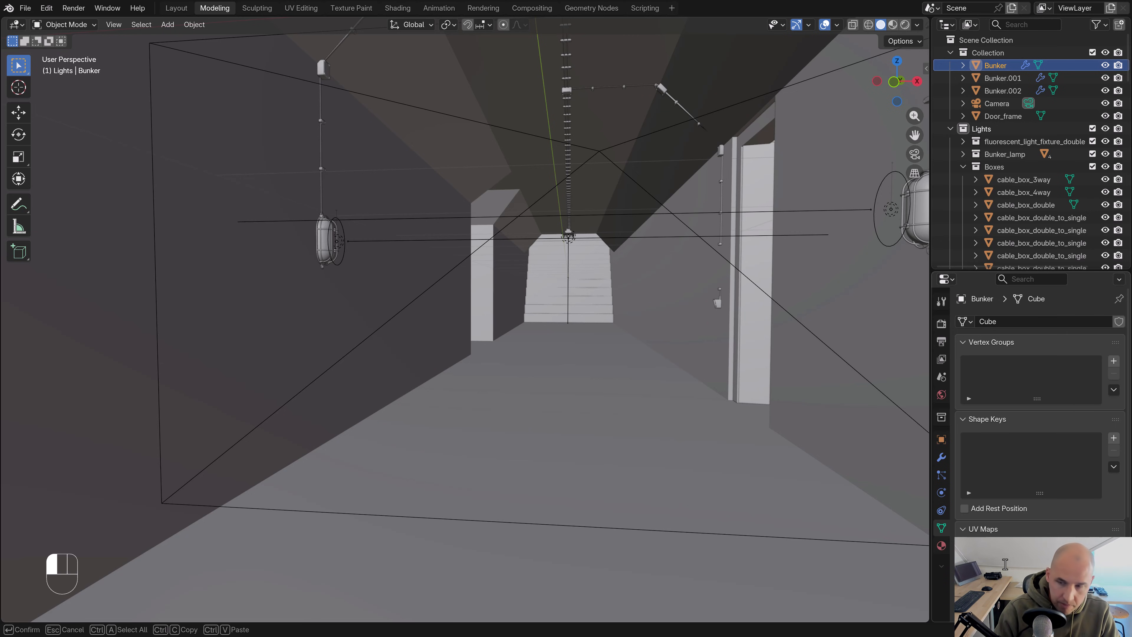
key("Return")
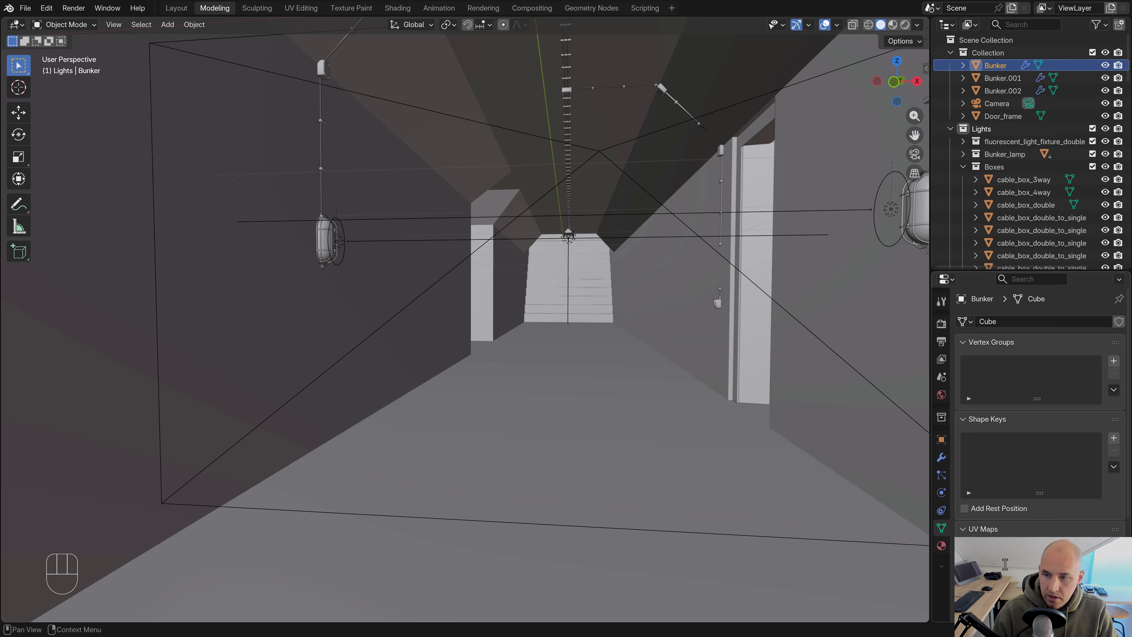
Duplicate the diffuse image texture node in the Bunker's Concrete_layers material and place the copy above the original
left_click(398, 8)
left_click(943, 405)
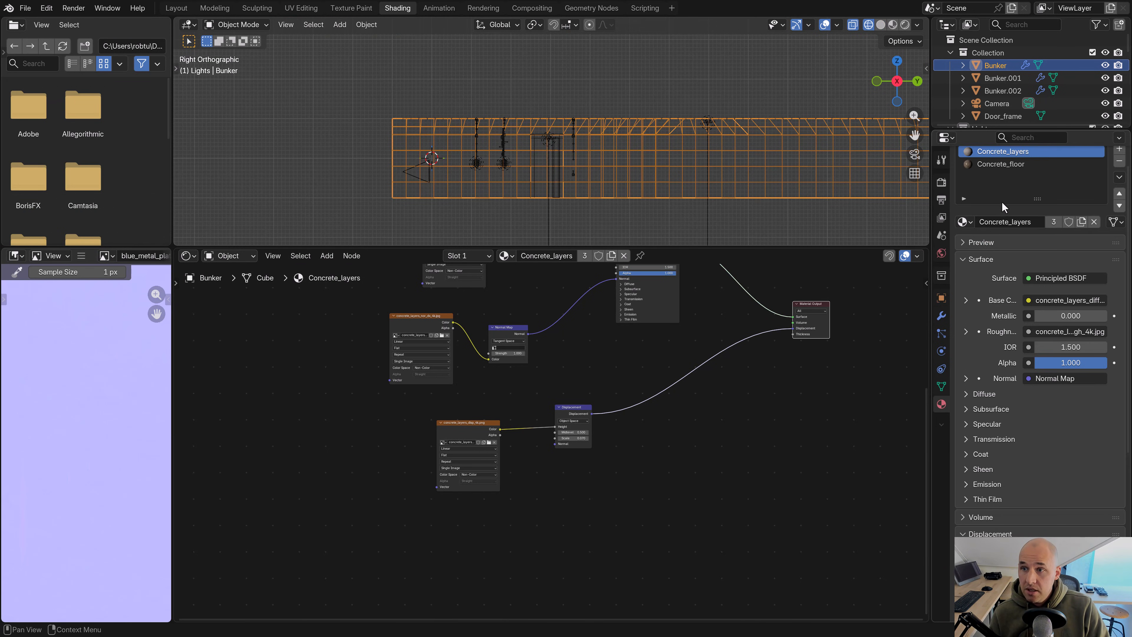
scroll(687, 465, "down", 5)
middle_click_drag(575, 357, 607, 490)
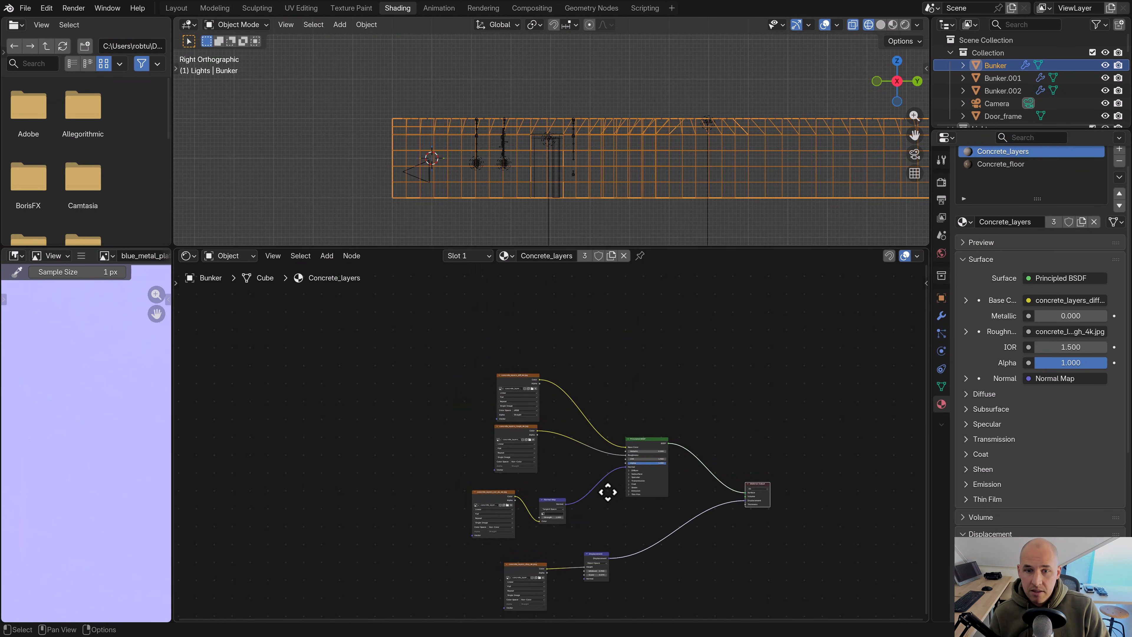
left_click(517, 378)
left_click_drag(519, 382, 503, 359)
scroll(523, 379, "up", 3)
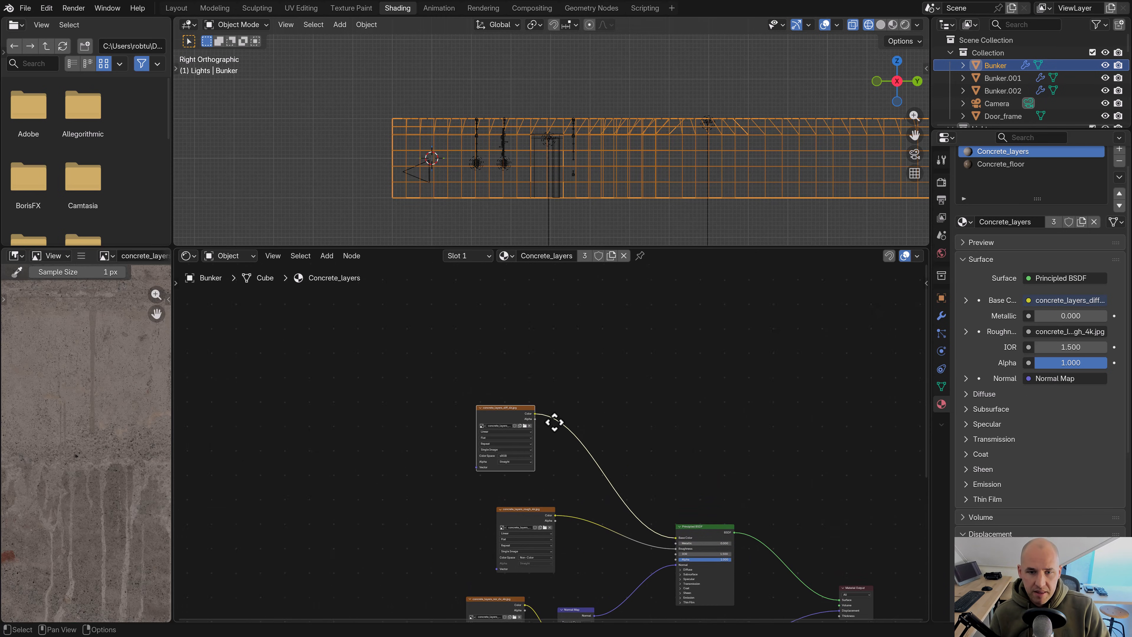
key("shift+d")
left_click(514, 363)
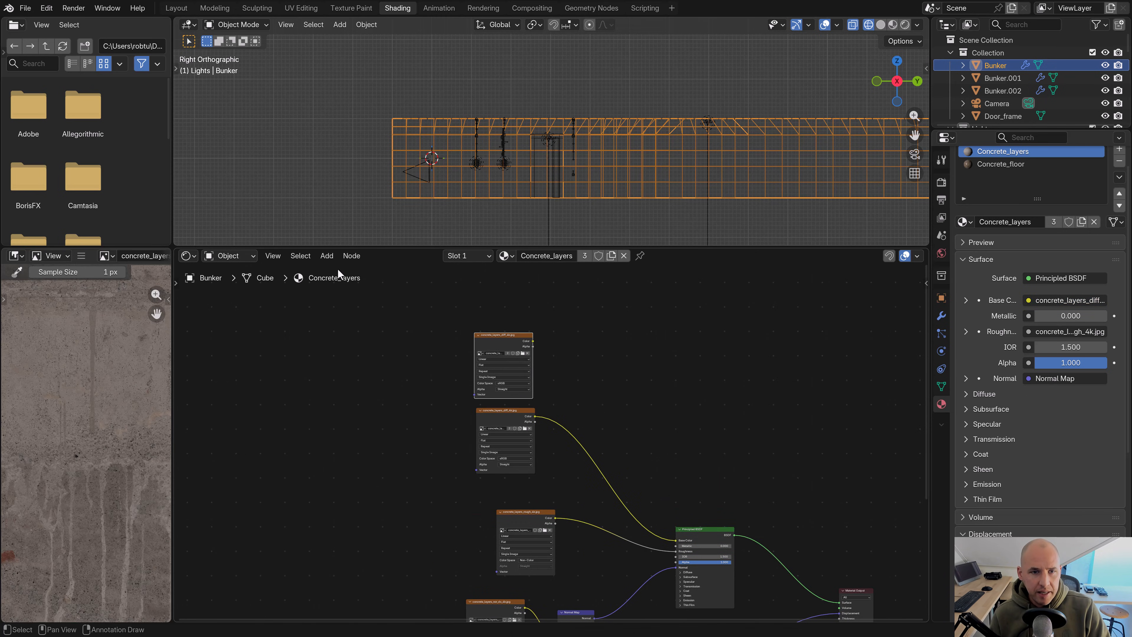
Load Decal_leaking.png from the decals texture folder into the duplicated image texture node
left_click(327, 255)
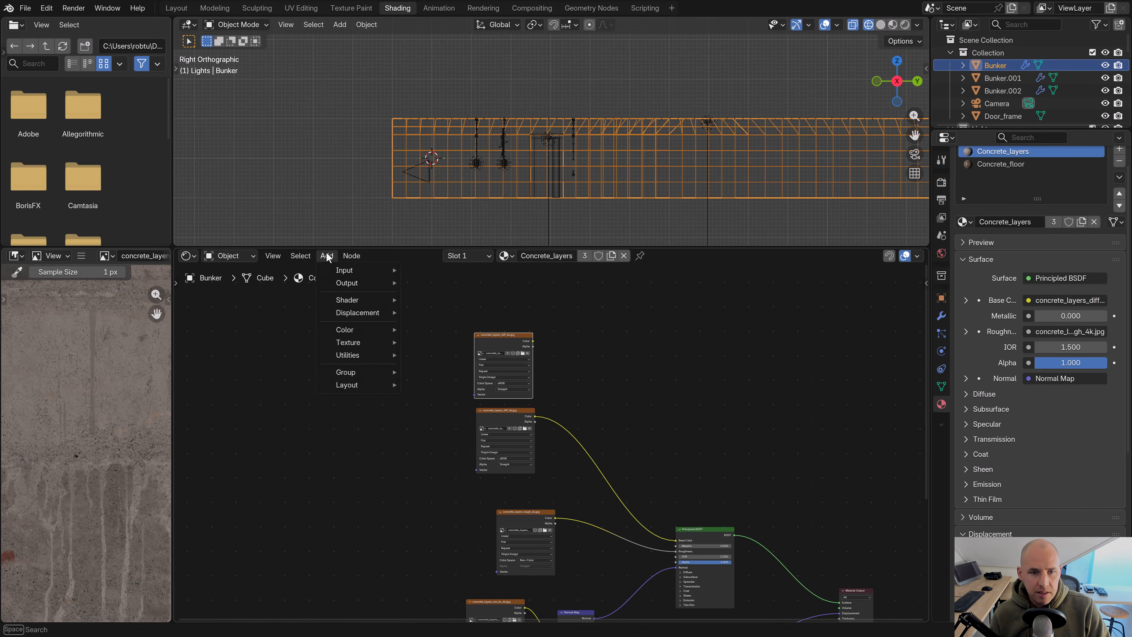
left_click(522, 353)
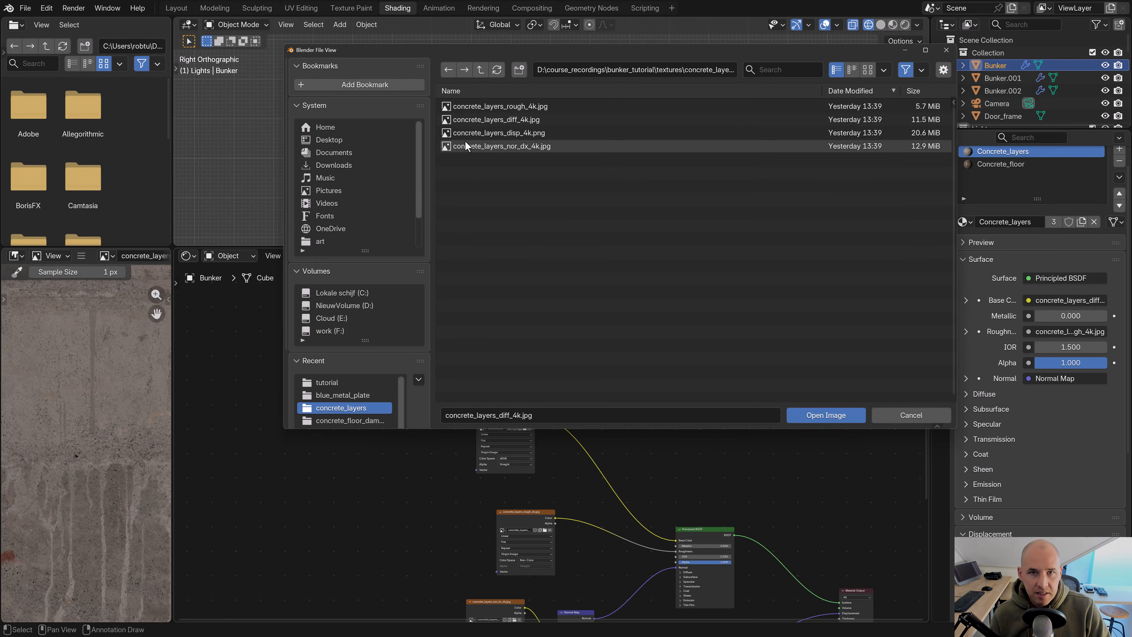
left_click(477, 72)
double_click(474, 119)
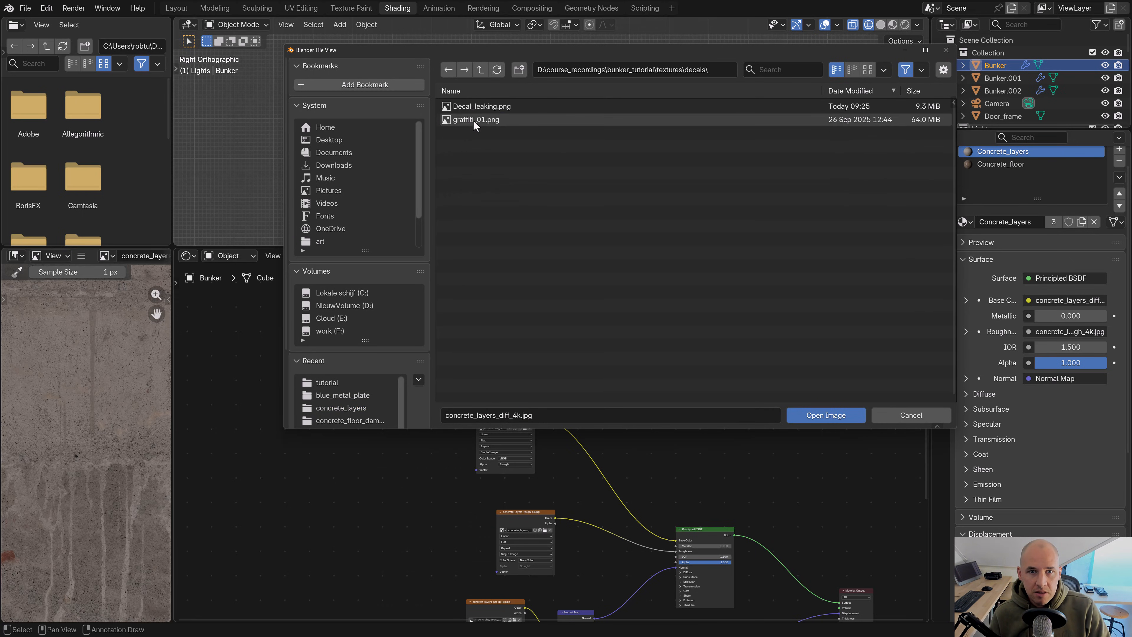
double_click(471, 105)
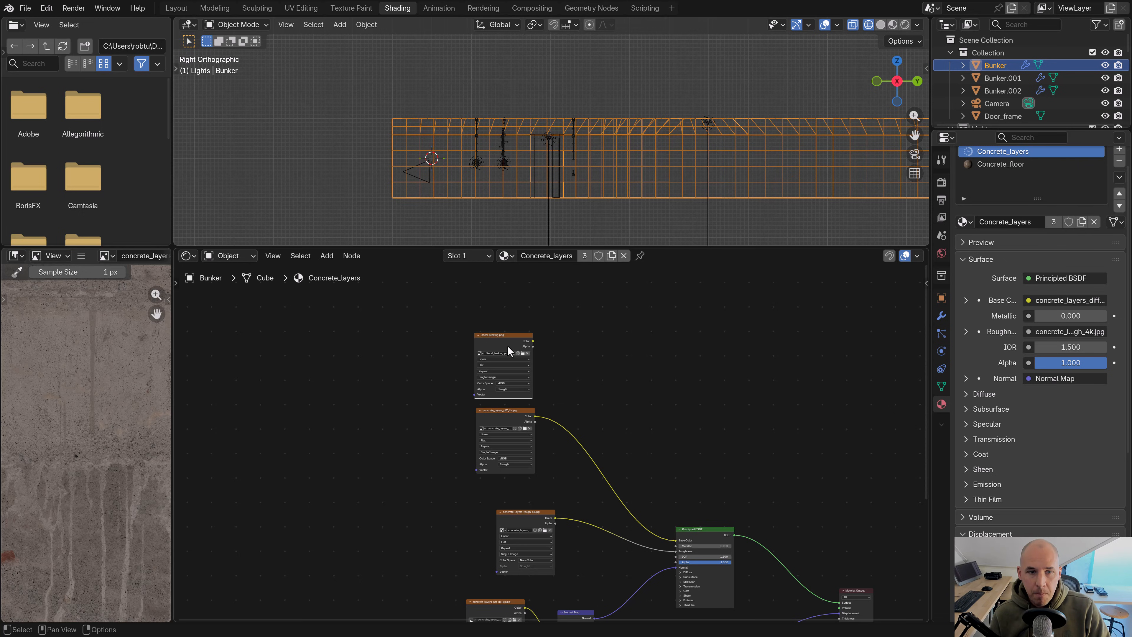
Insert a Mix Color node on the diffuse texture's base color link and connect the Decal_leaking color output to its second color input
left_click(328, 256)
mouse_move(343, 328)
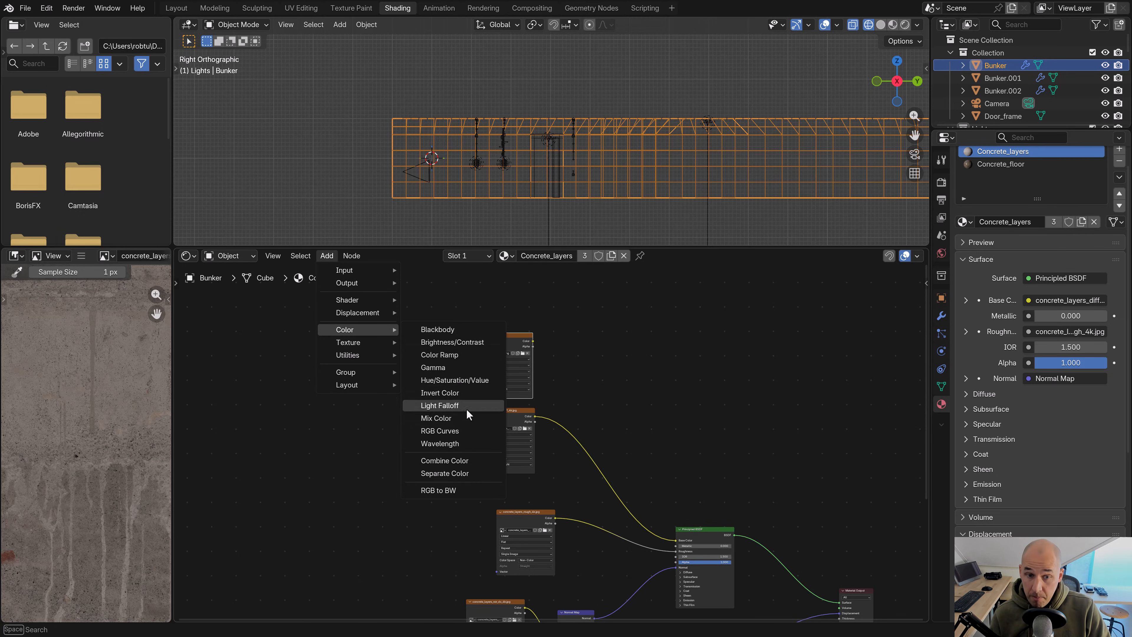
left_click(425, 419)
left_click(536, 416)
left_click_drag(533, 341, 580, 476)
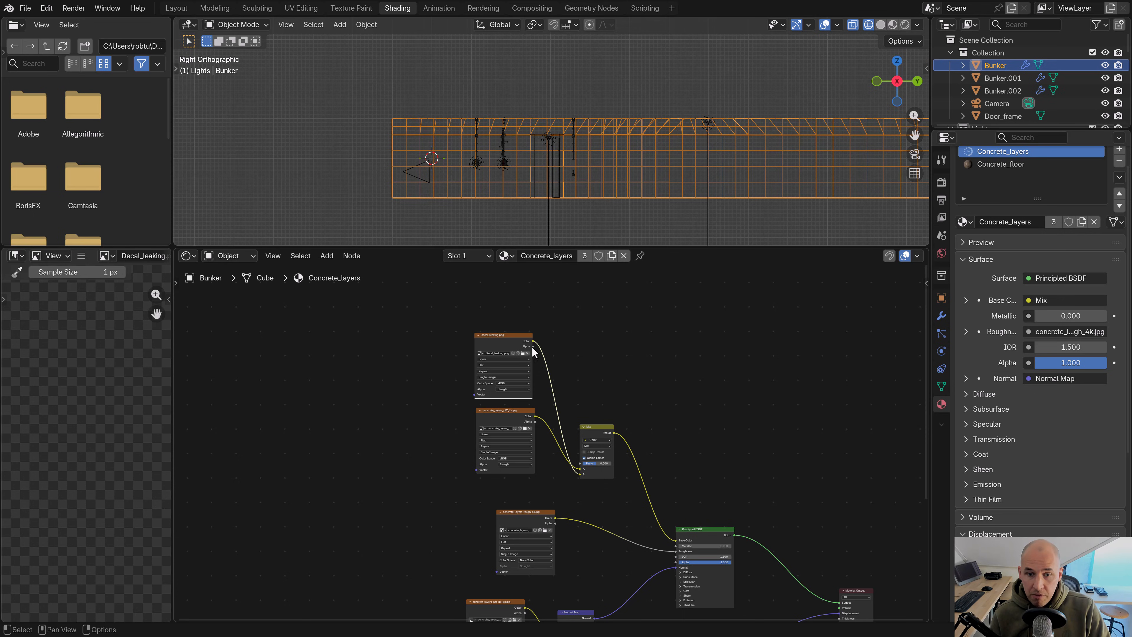
Connect the Decal_leaking alpha to the Mix factor and feed the decal's vector from a new UV Map node set to Leaking
left_click_drag(533, 347, 582, 468)
left_click(327, 255)
mouse_move(352, 270)
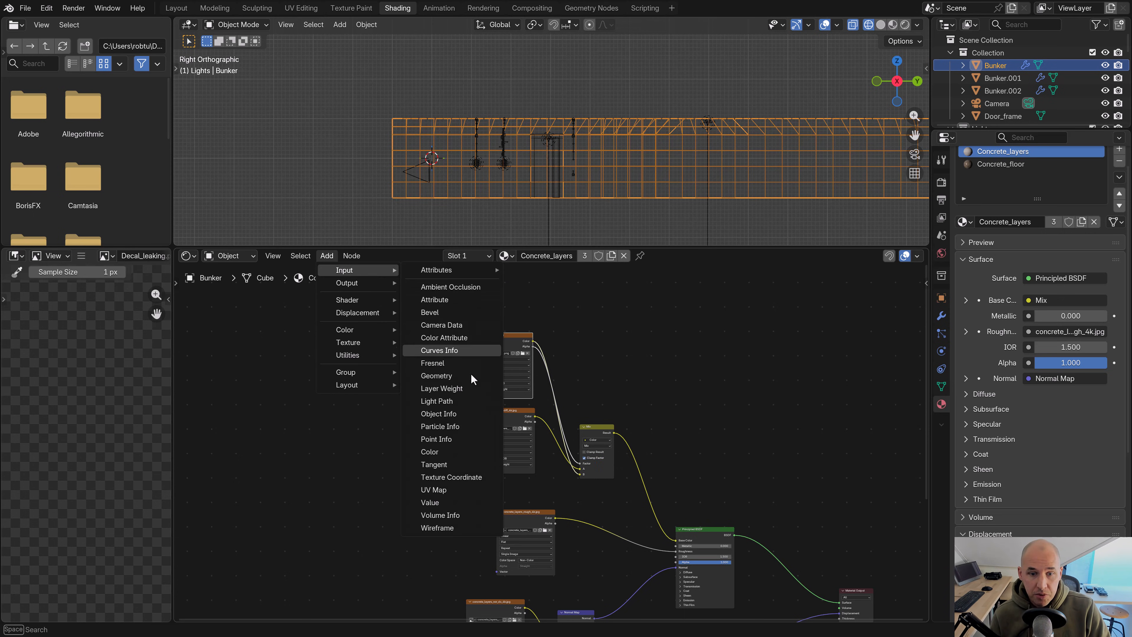
left_click(465, 494)
left_click(402, 376)
scroll(406, 397, "up", 2)
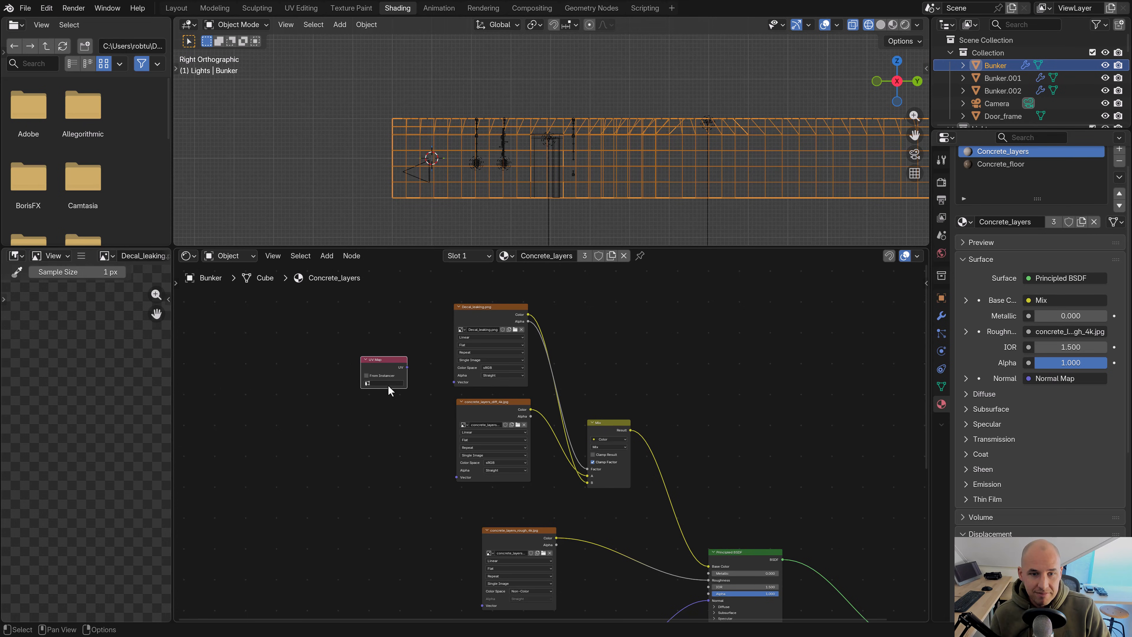
left_click(386, 383)
left_click(390, 395)
left_click_drag(407, 367, 454, 382)
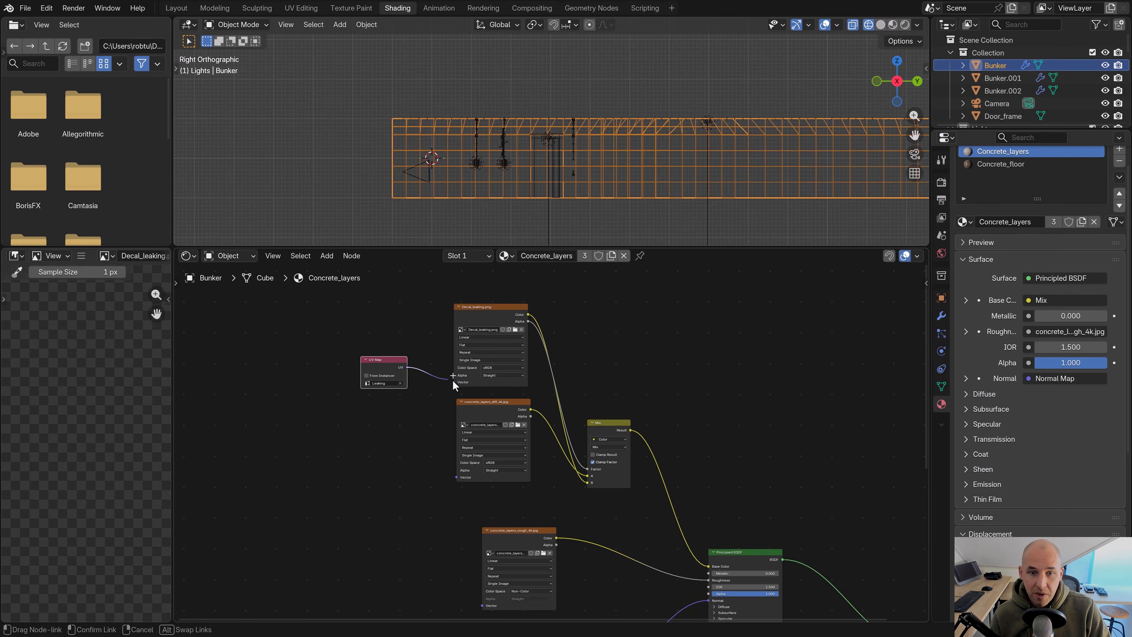
With the Leaking UV map active, select all of the Bunker's geometry in Edit Mode and unwrap it with Cube Projection
scroll(593, 201, "down", 4)
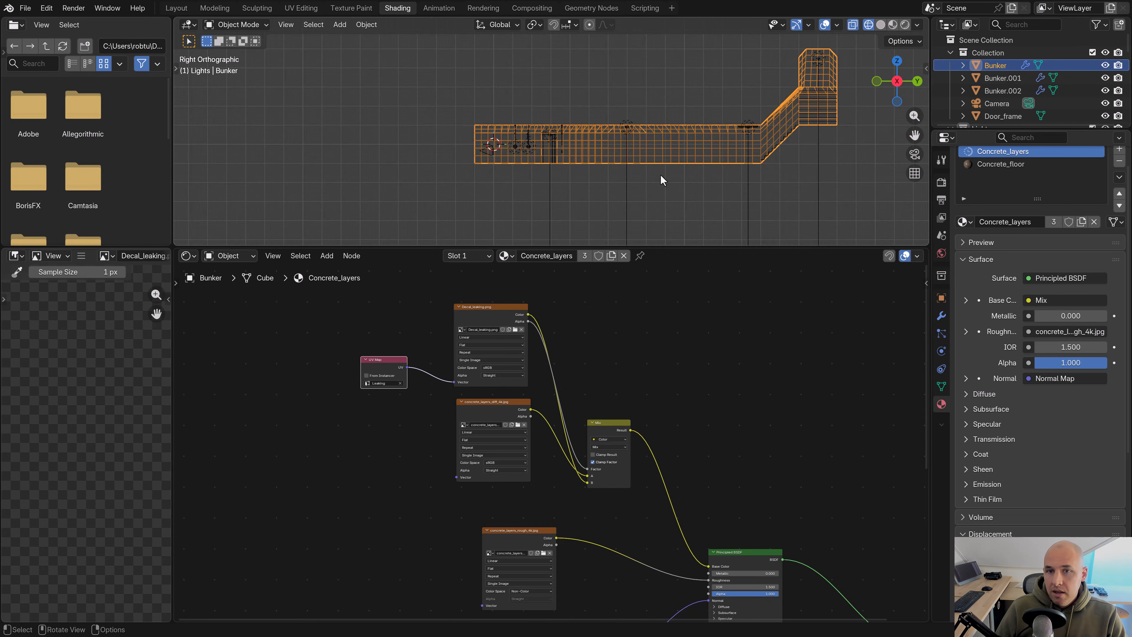
left_click(940, 387)
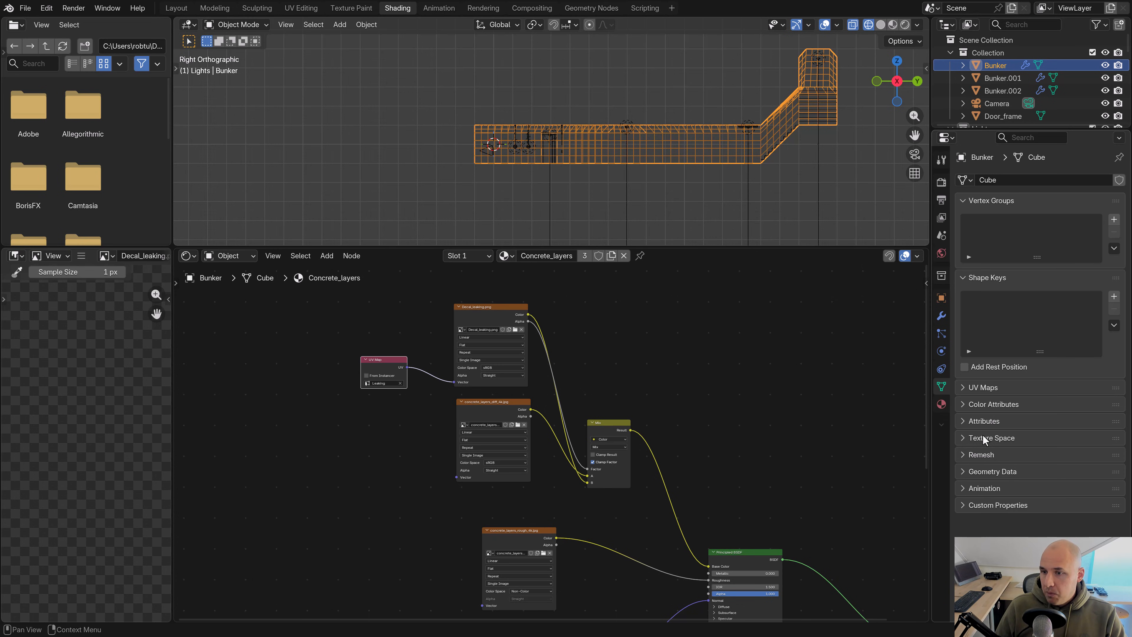
left_click(965, 387)
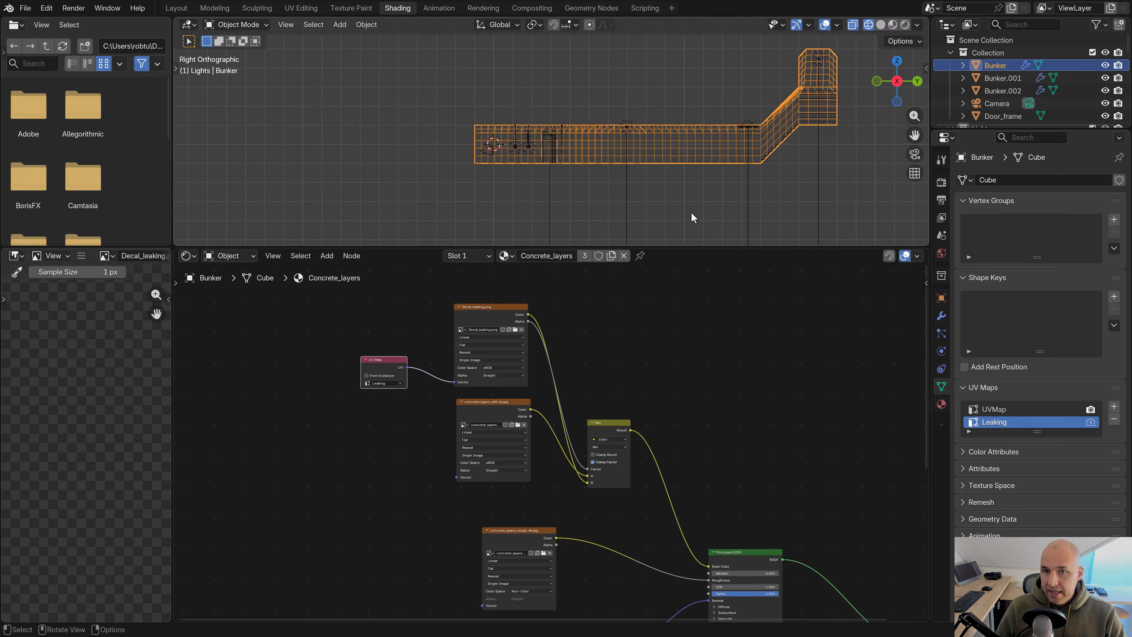
key("Tab")
scroll(492, 180, "down", 2)
left_click_drag(816, 217, 478, 55)
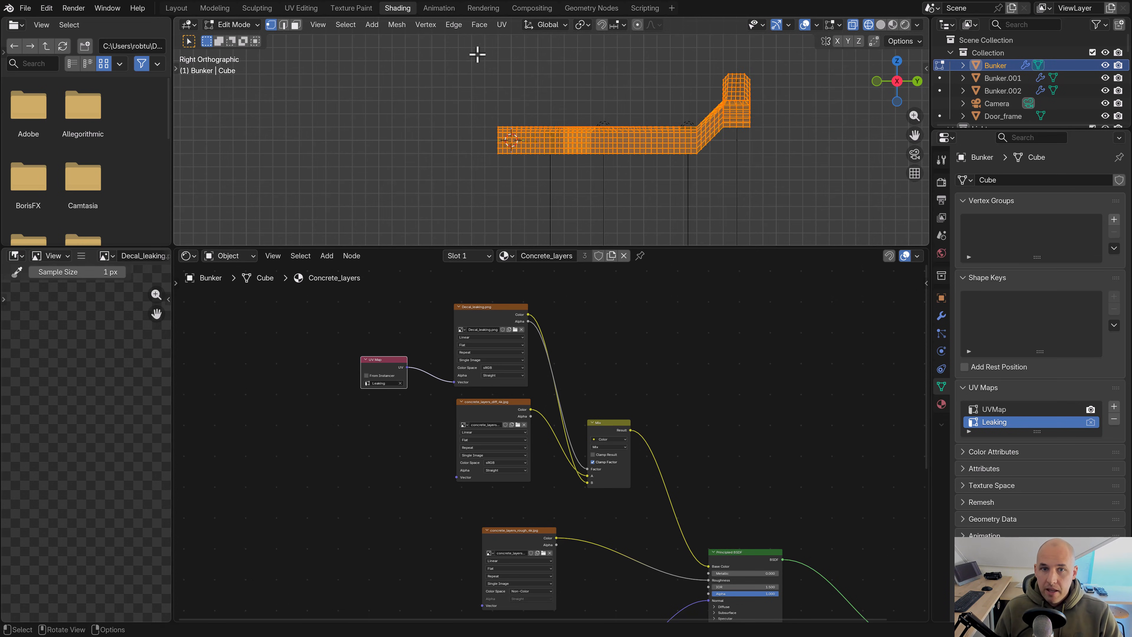
key("u")
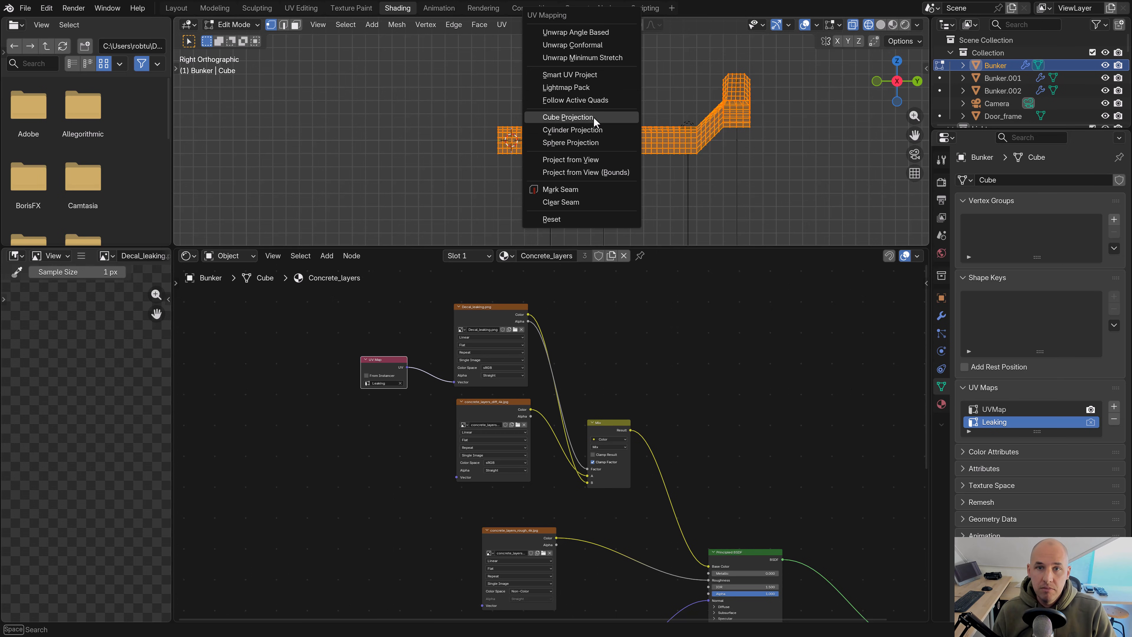
left_click(575, 117)
Switch to the UV Editing workspace and display Decal_leaking.png behind the Bunker's UVs
left_click(300, 9)
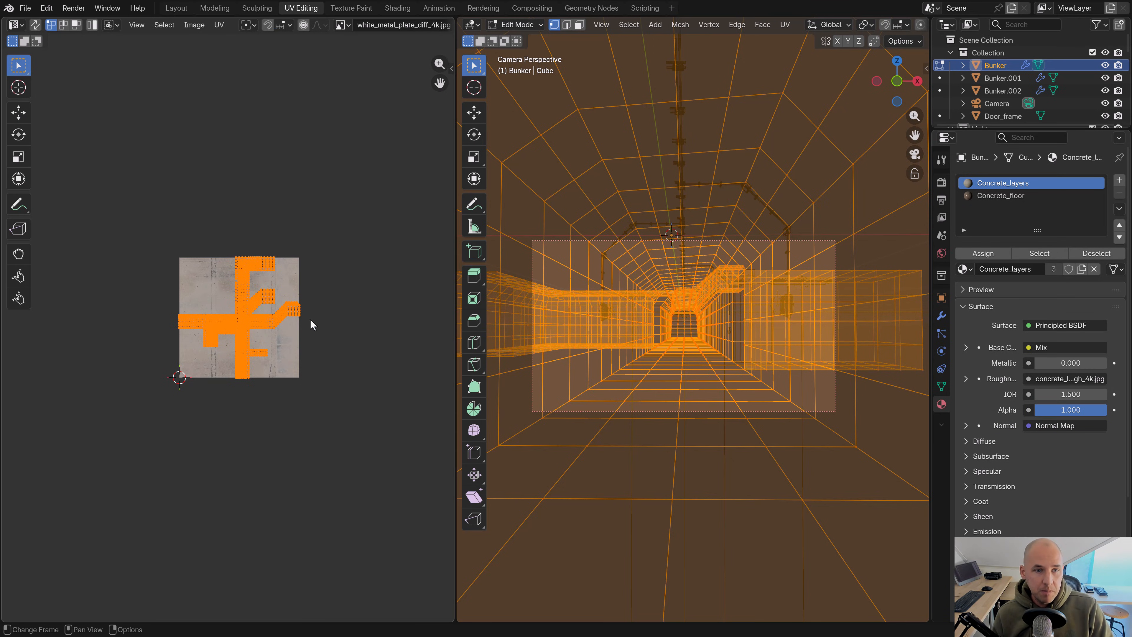
left_click(341, 25)
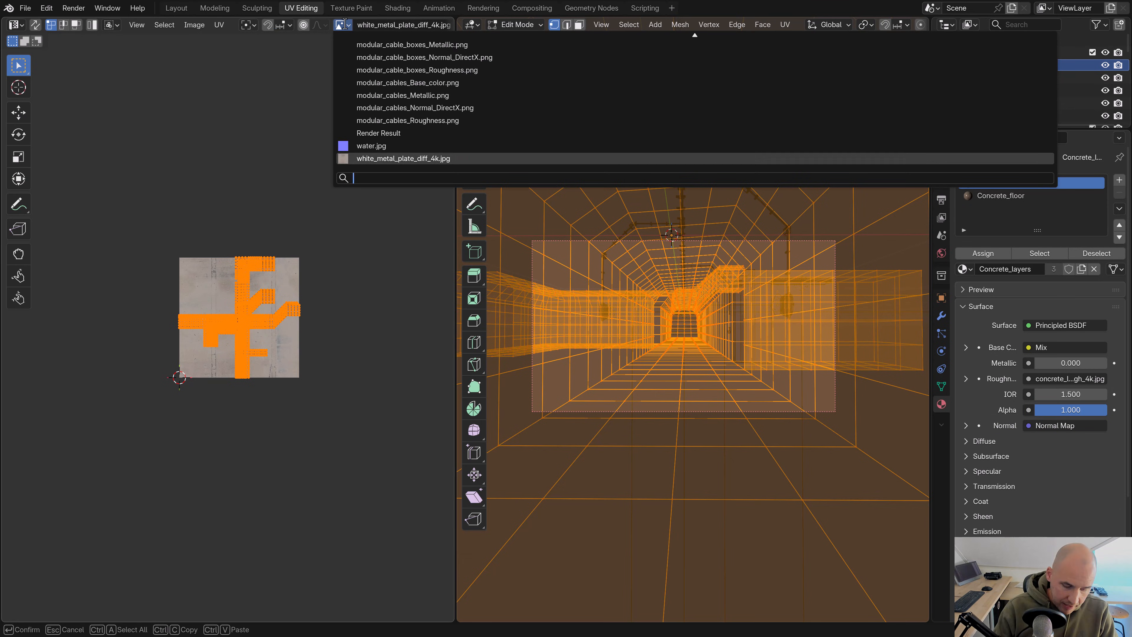
type("leaki")
left_click(370, 45)
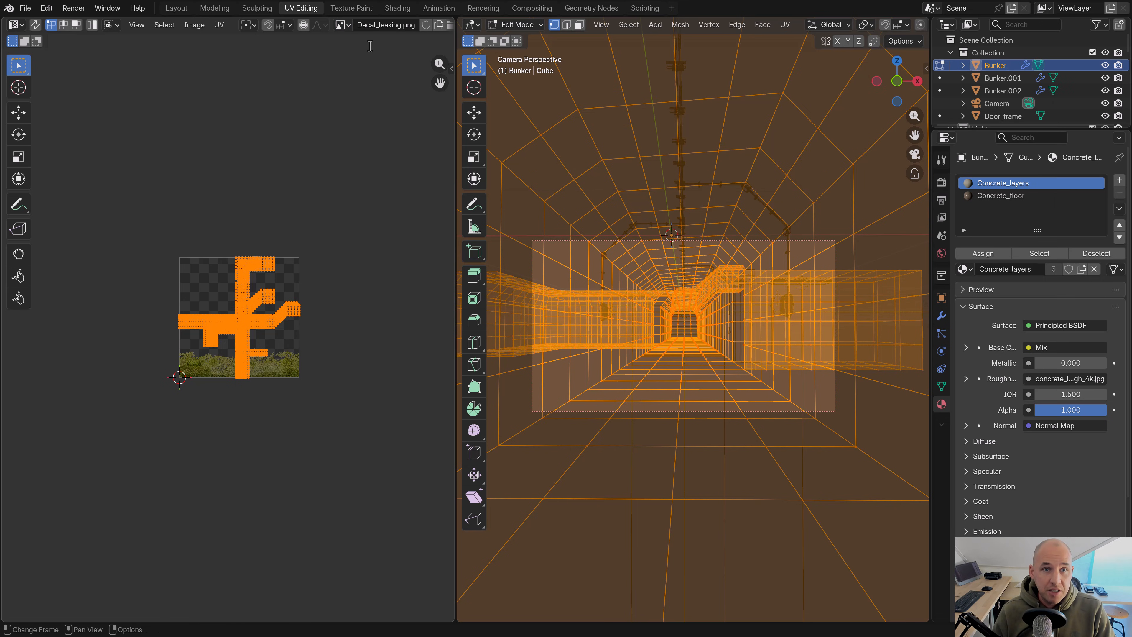
Scale down all the Bunker's UVs and move them into the transparent area above the moss in the decal image
scroll(331, 232, "up", 3)
key("s")
left_click(311, 327)
key("g")
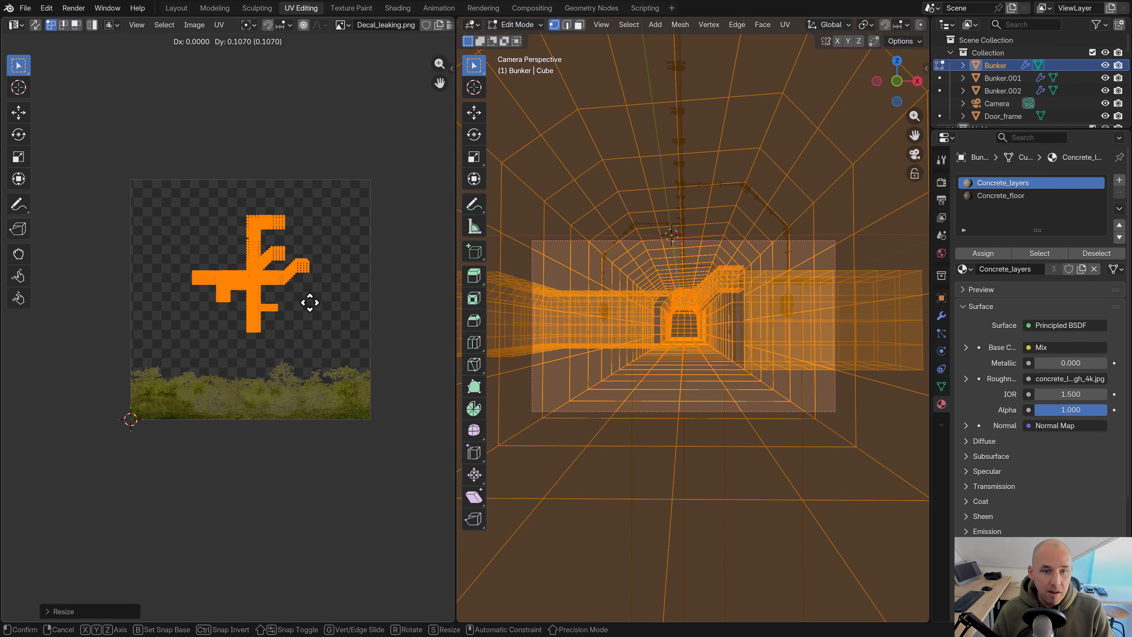
left_click(311, 303)
Turn off X-ray and, in face select mode, select the lowest row of faces along the corridor's left wall up to its front end
key("alt+z")
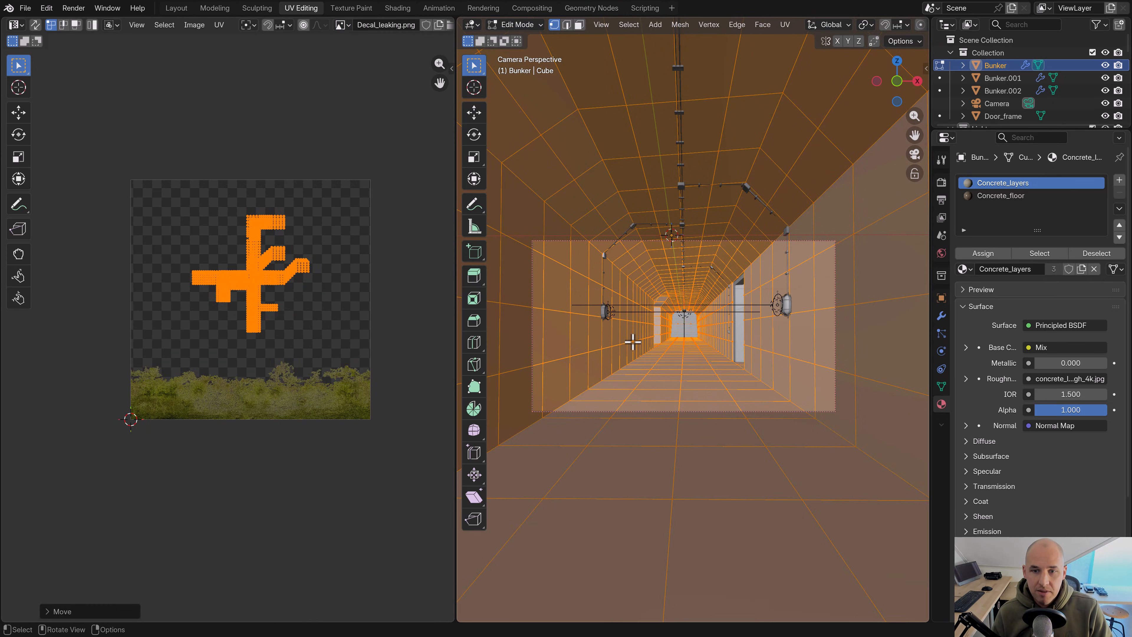
middle_click_drag(715, 336, 698, 341)
key("3")
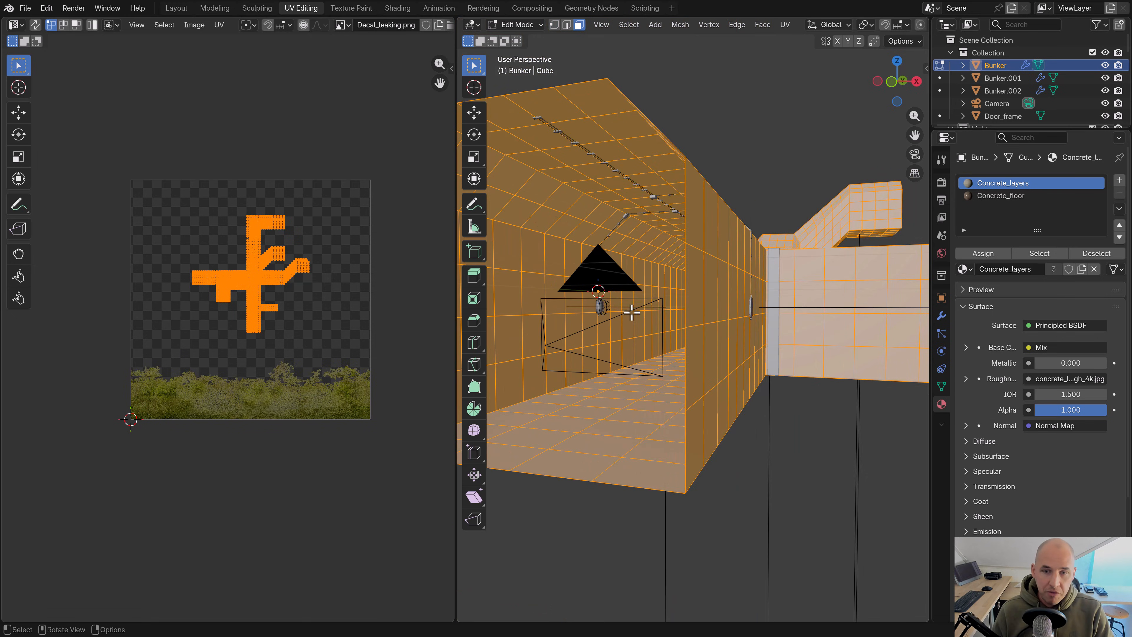
left_click(616, 352)
middle_click_drag(616, 352, 637, 355)
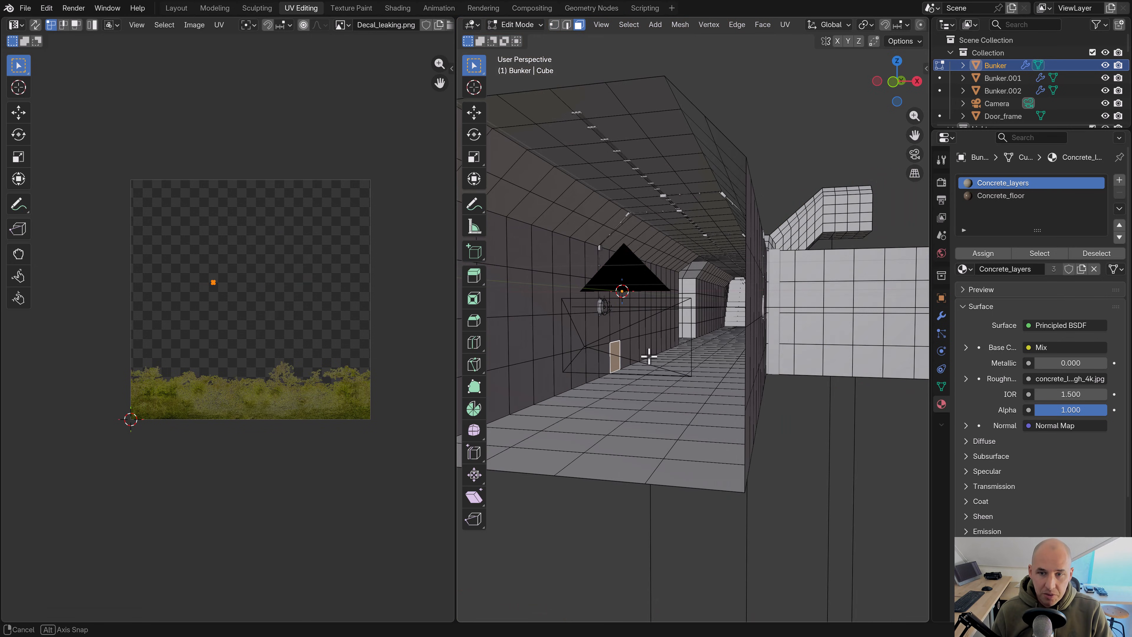
left_click(676, 336)
scroll(676, 336, "down", 5)
left_click(551, 371, "ctrl")
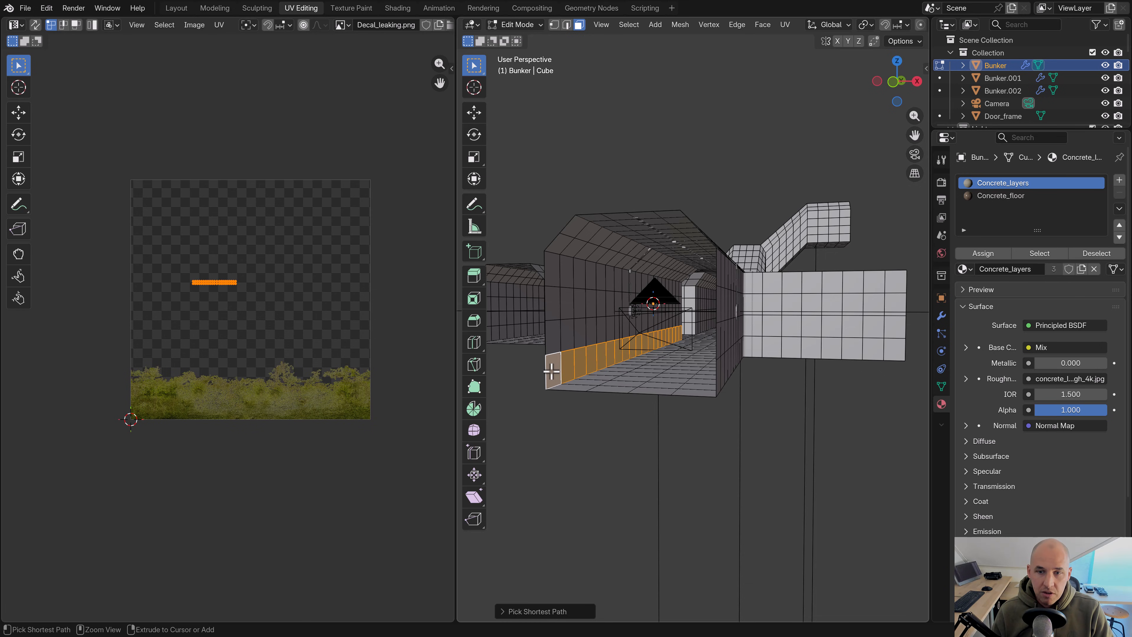
scroll(655, 344, "up", 5)
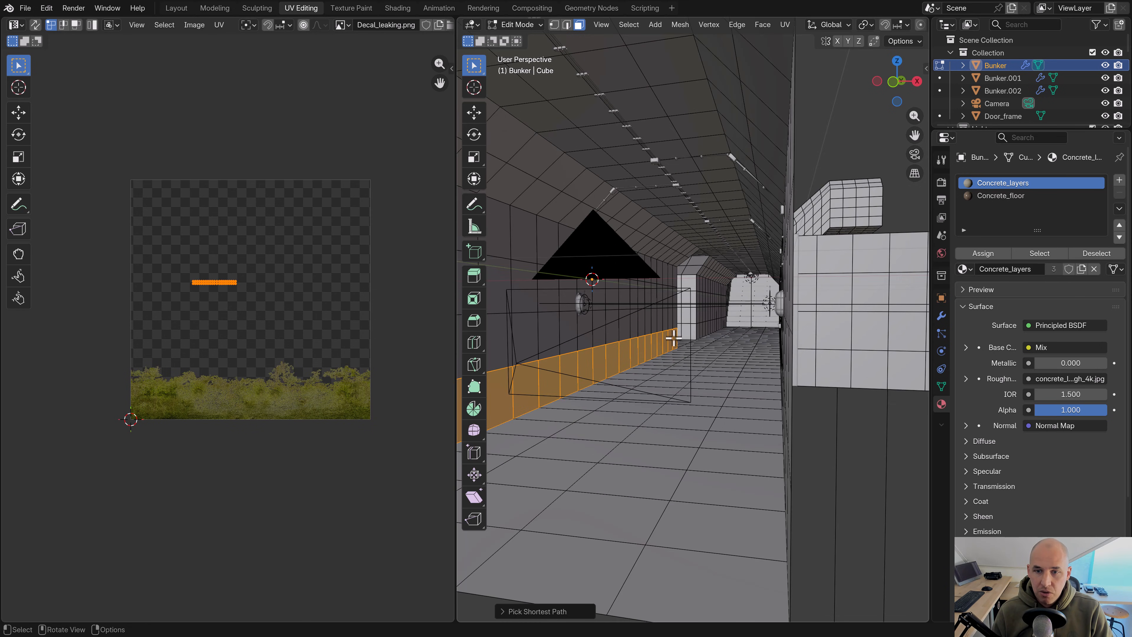
scroll(673, 338, "down", 5)
left_click(501, 388, "ctrl")
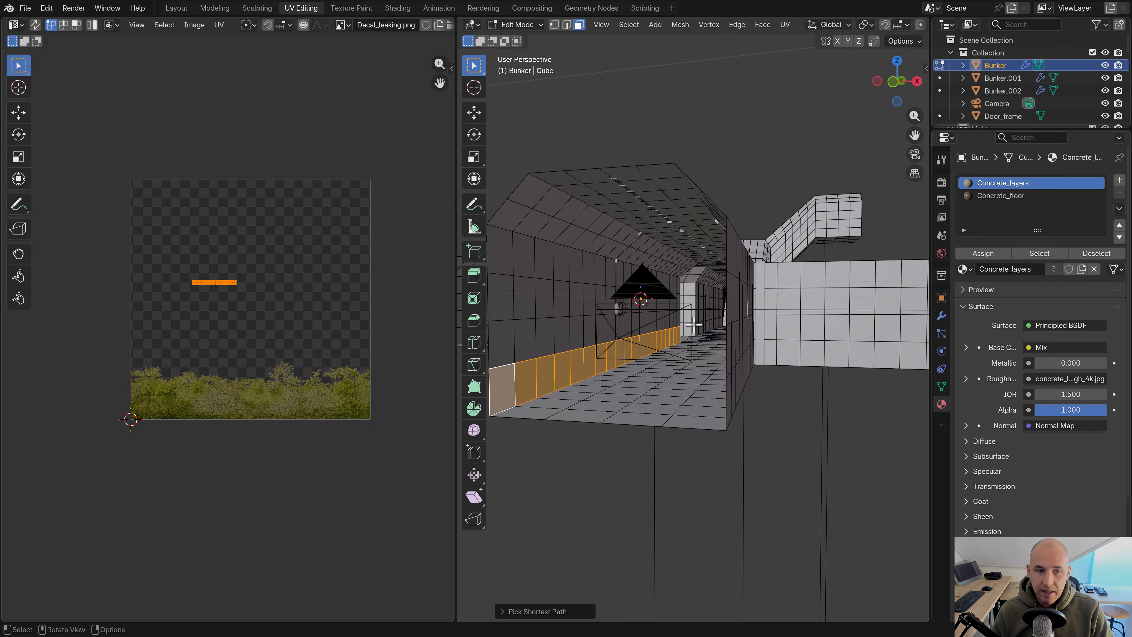
Enlarge the selected wall strip's UVs, move them down over the moss band with their lower edge on the image's bottom, and leave Edit Mode
key("s")
left_click(232, 345)
key("s")
left_click(337, 367)
key("g")
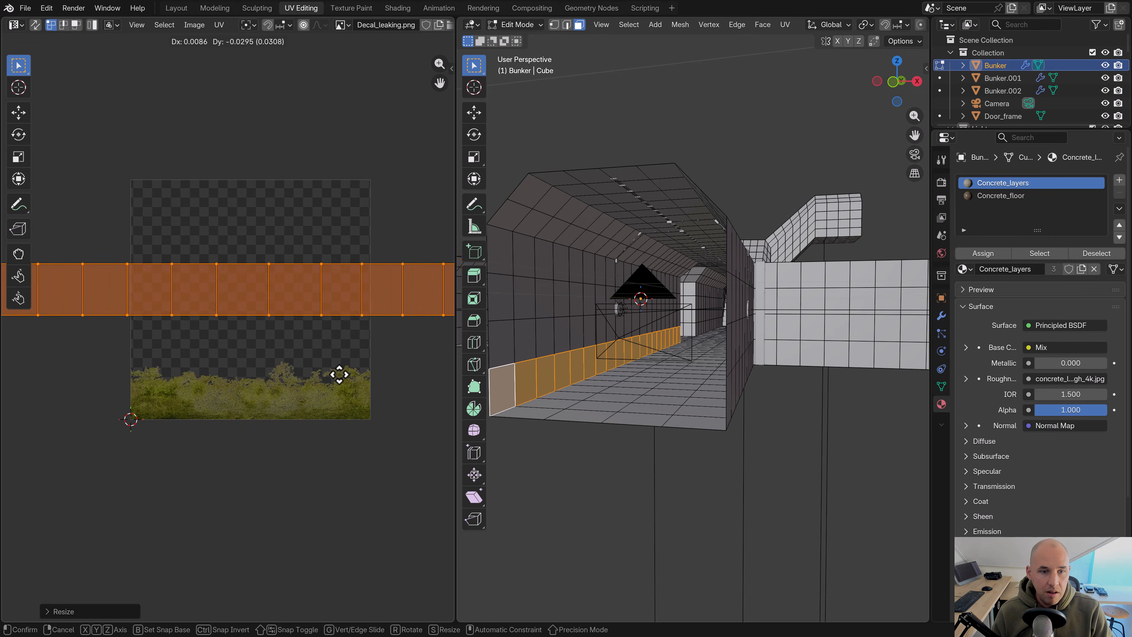
left_click(349, 429)
key("s")
left_click(403, 442)
key("g")
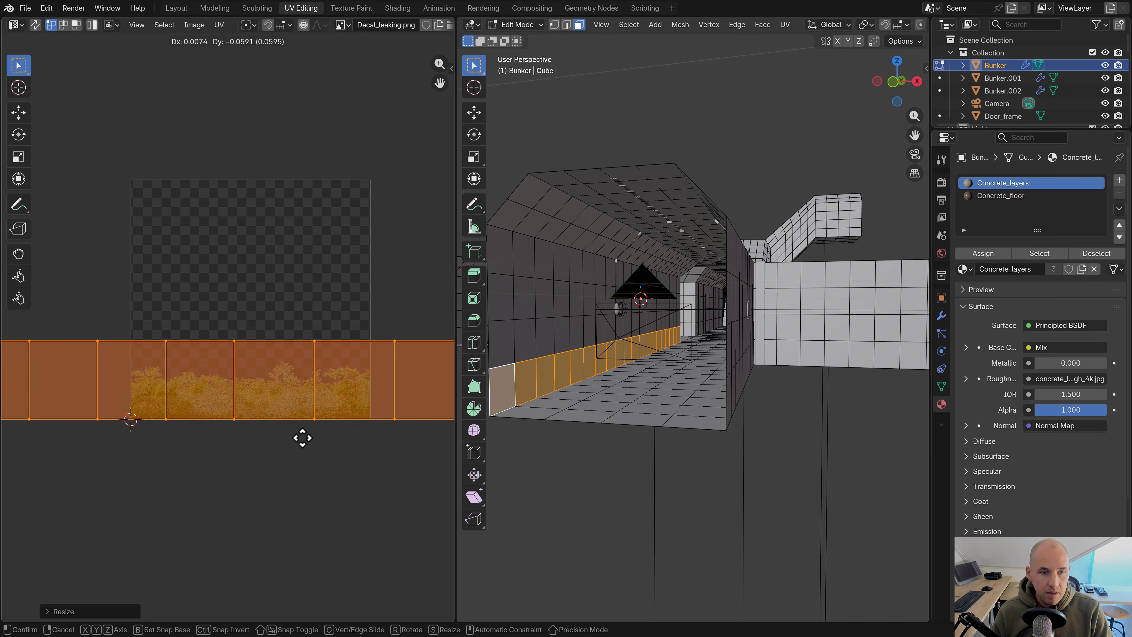
left_click(302, 438)
key("s")
left_click(300, 440)
key("Tab")
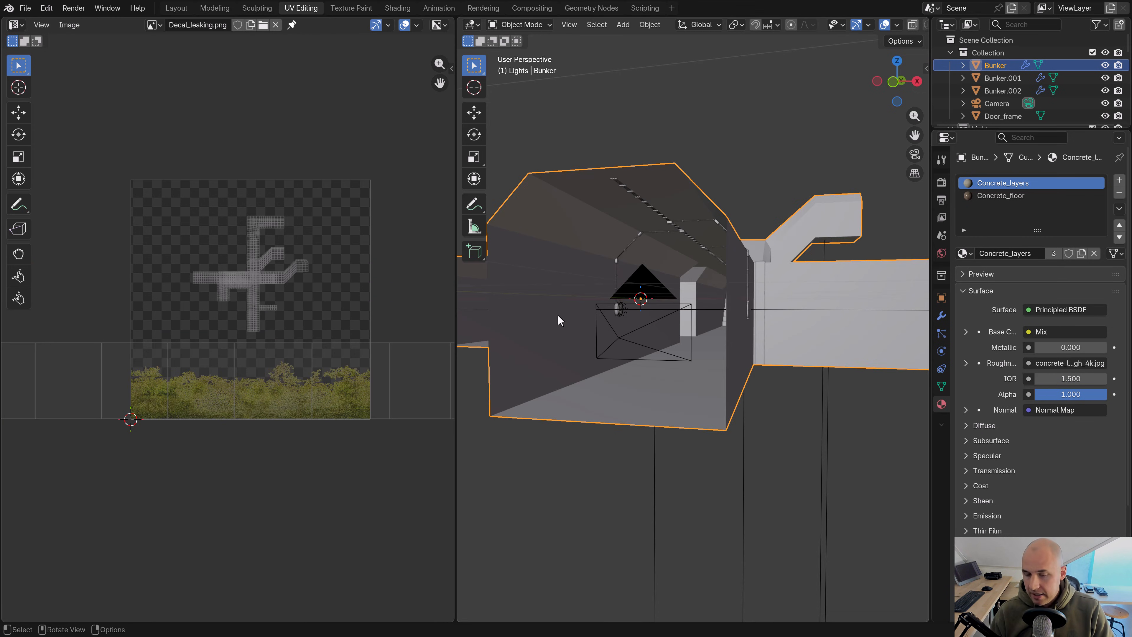
Check the moss along the left wall's base in the rendered camera view, then return the viewport to solid shading
key("KP_0")
key("z")
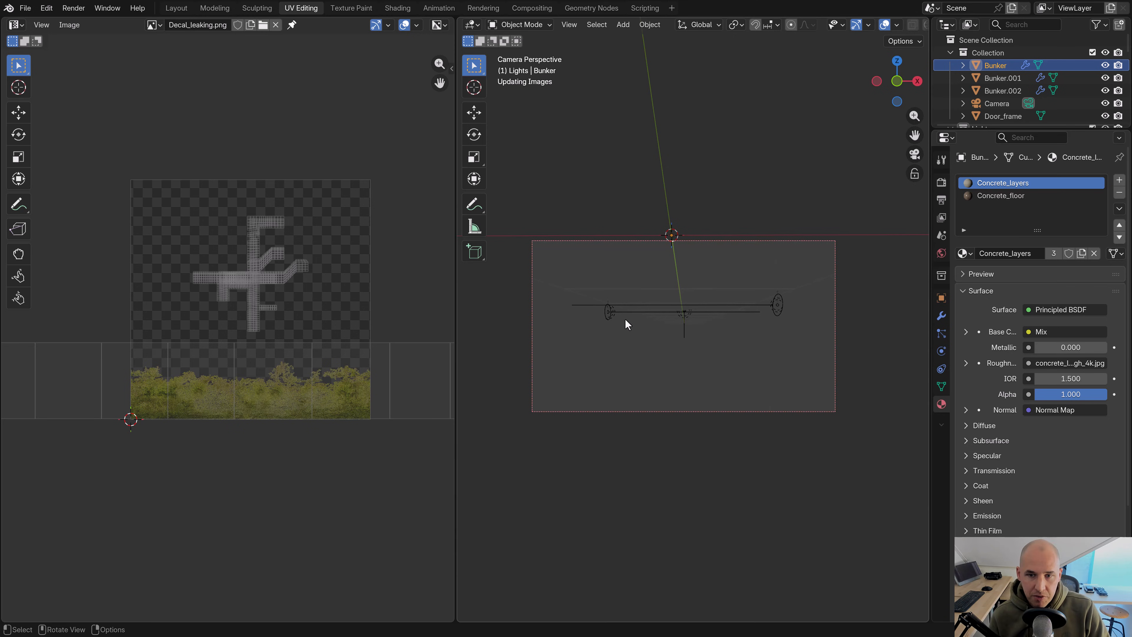
middle_click_drag(628, 318, 701, 254, "shift")
scroll(705, 282, "up", 4)
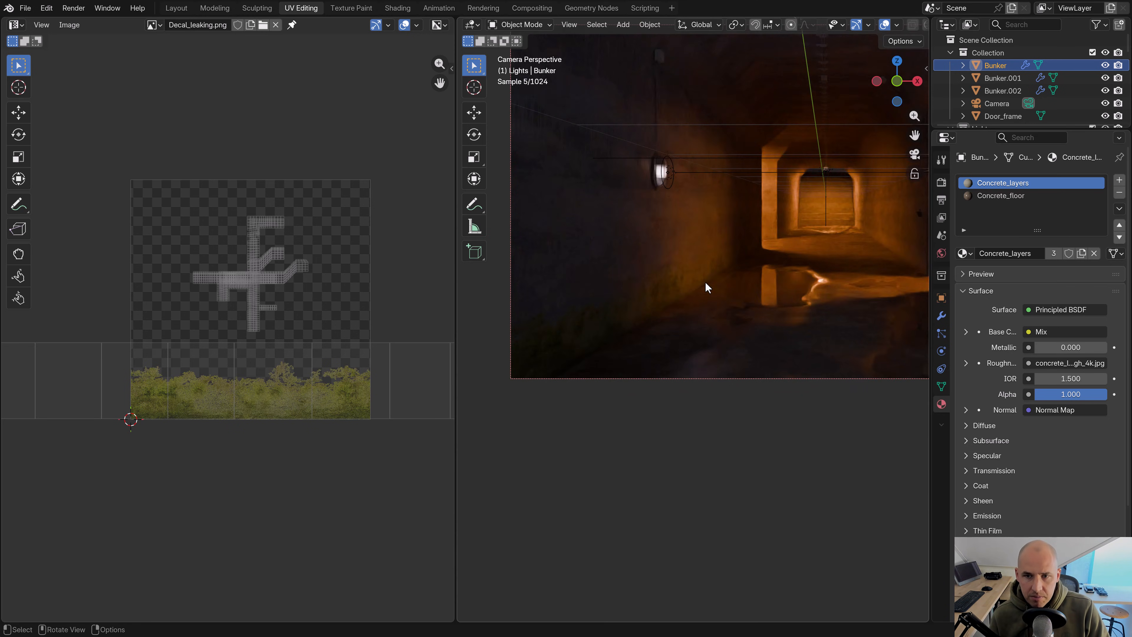
middle_click_drag(781, 219, 690, 259, "shift")
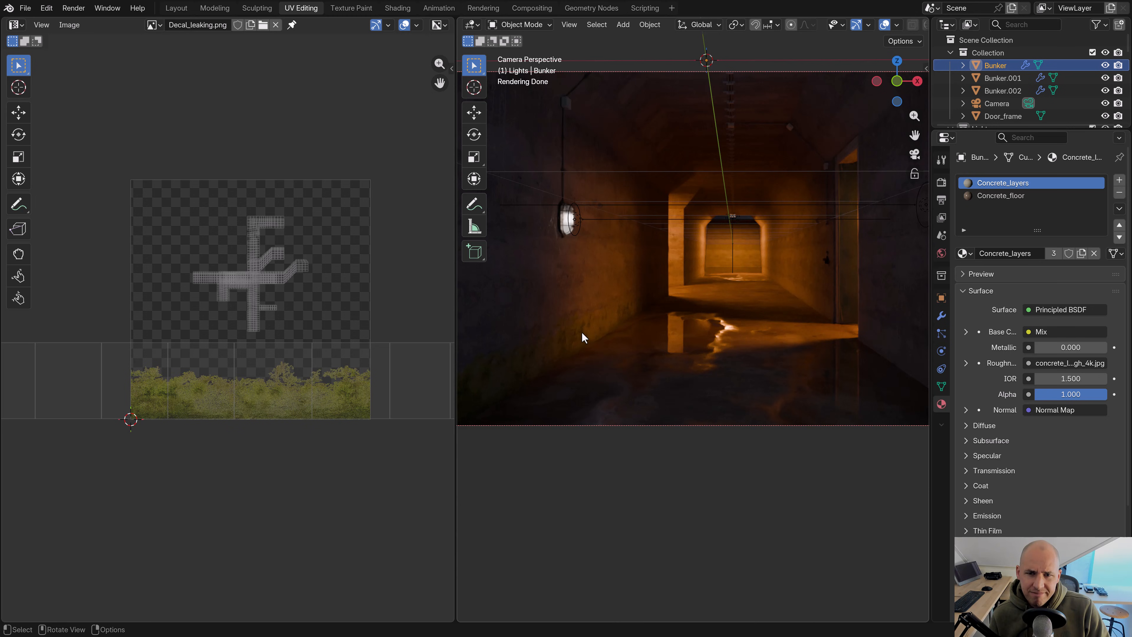
key("z")
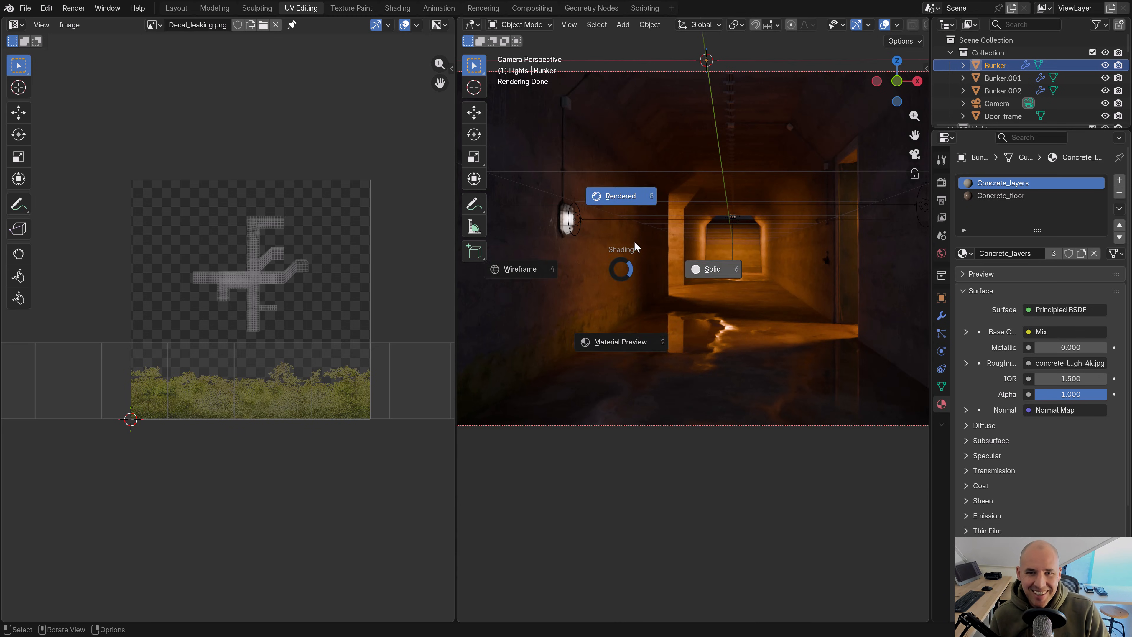
left_click(713, 268)
Return to the Shading workspace and show the corridor through the camera in Material Preview
left_click(405, 12)
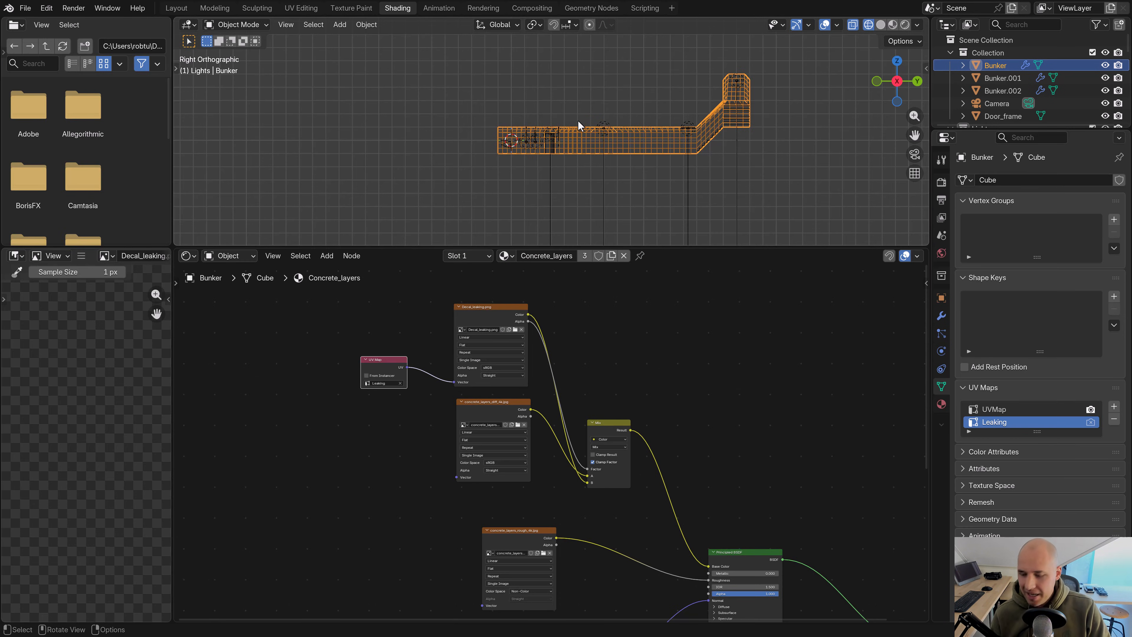
key("KP_0")
key("z")
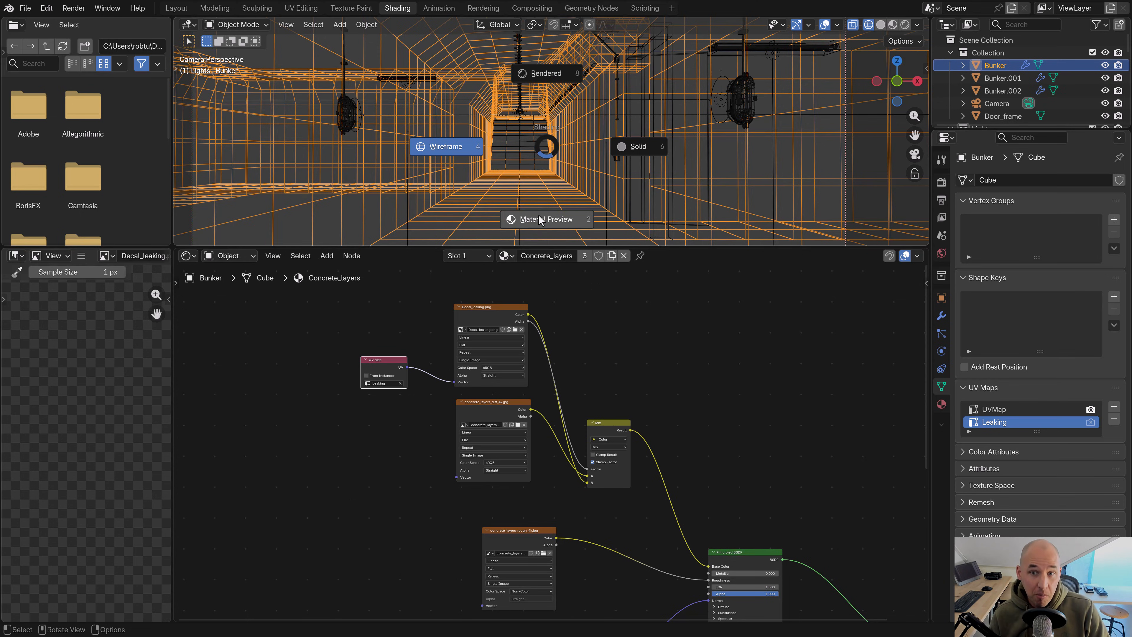
left_click(542, 221)
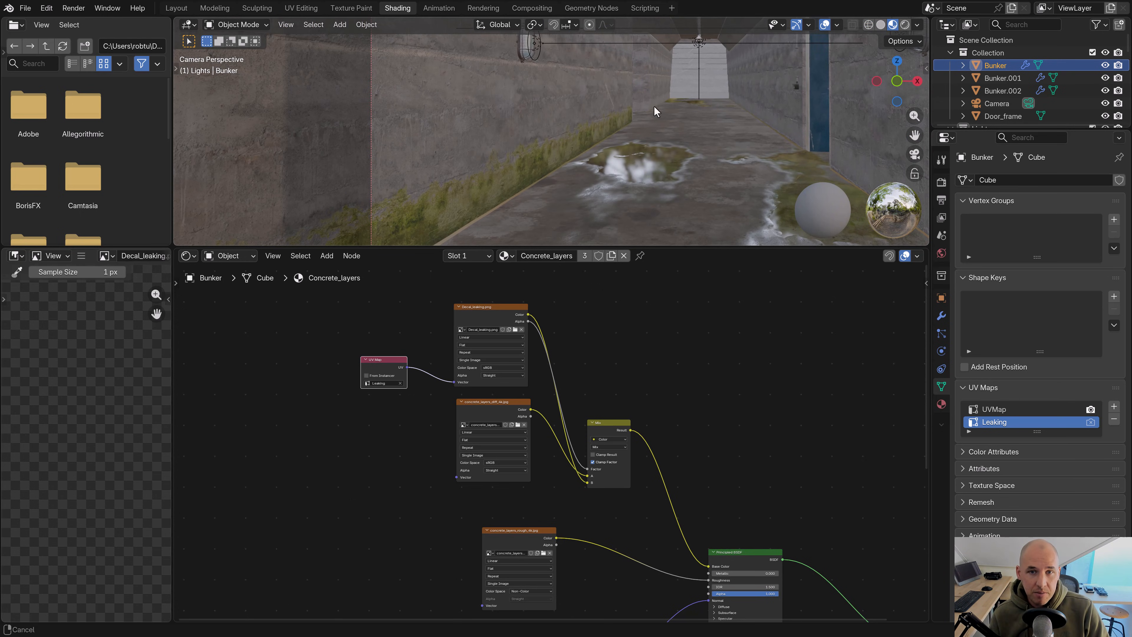
middle_click_drag(629, 132, 554, 176, "shift")
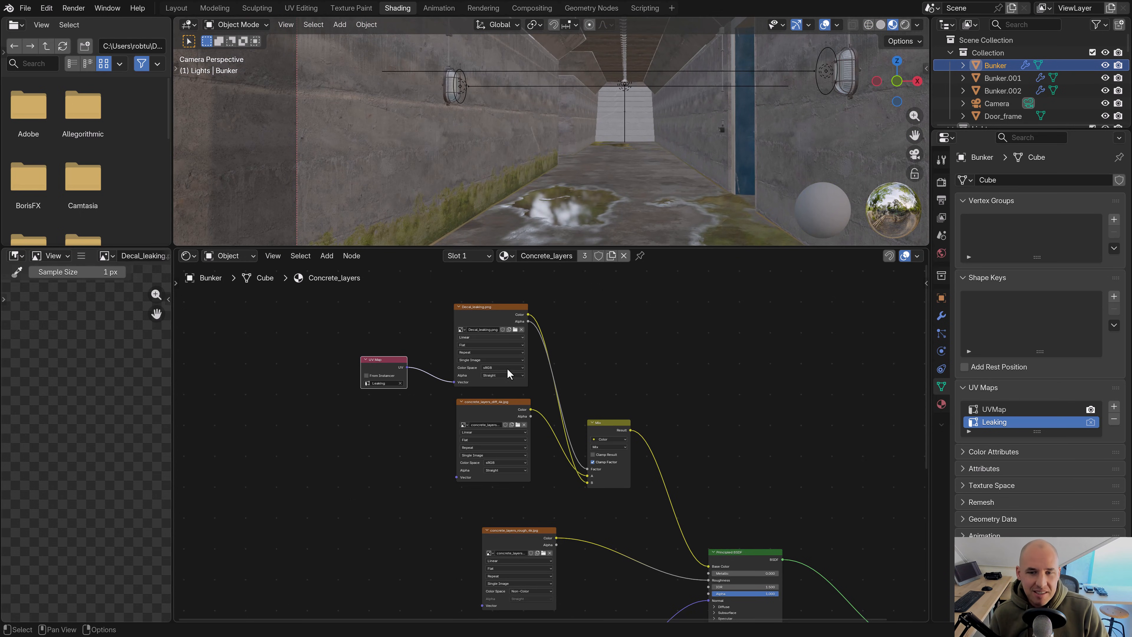
Spread out the concrete diffuse texture and Mix nodes, and insert a Hue/Saturation/Value node on the decal's color link
left_click_drag(487, 400, 389, 448)
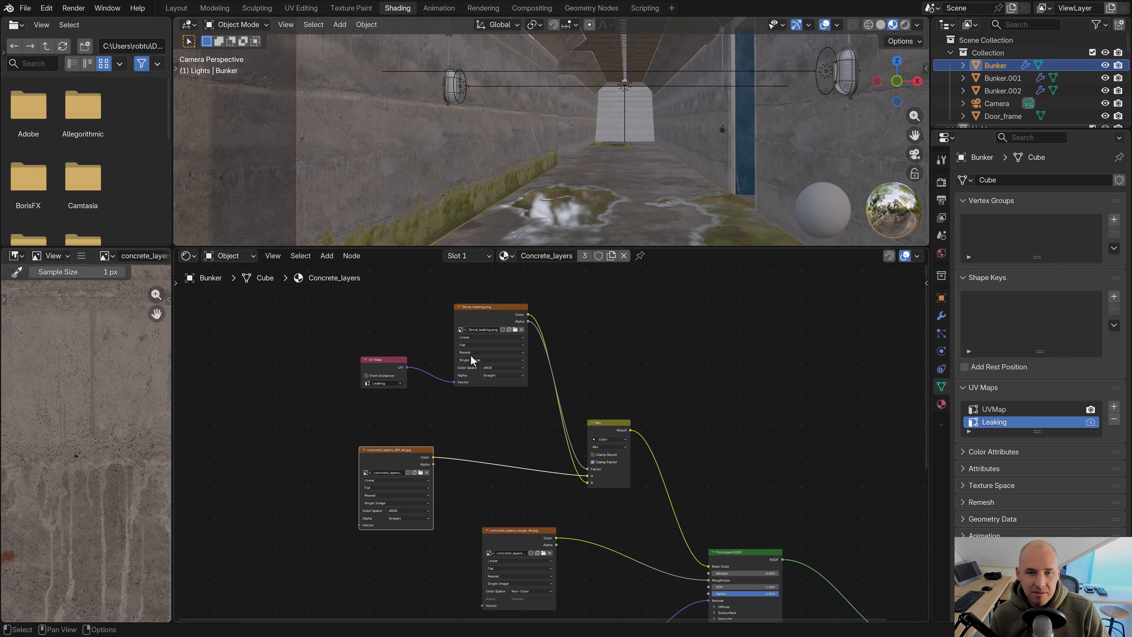
left_click_drag(614, 428, 678, 398)
left_click(327, 255)
mouse_move(353, 330)
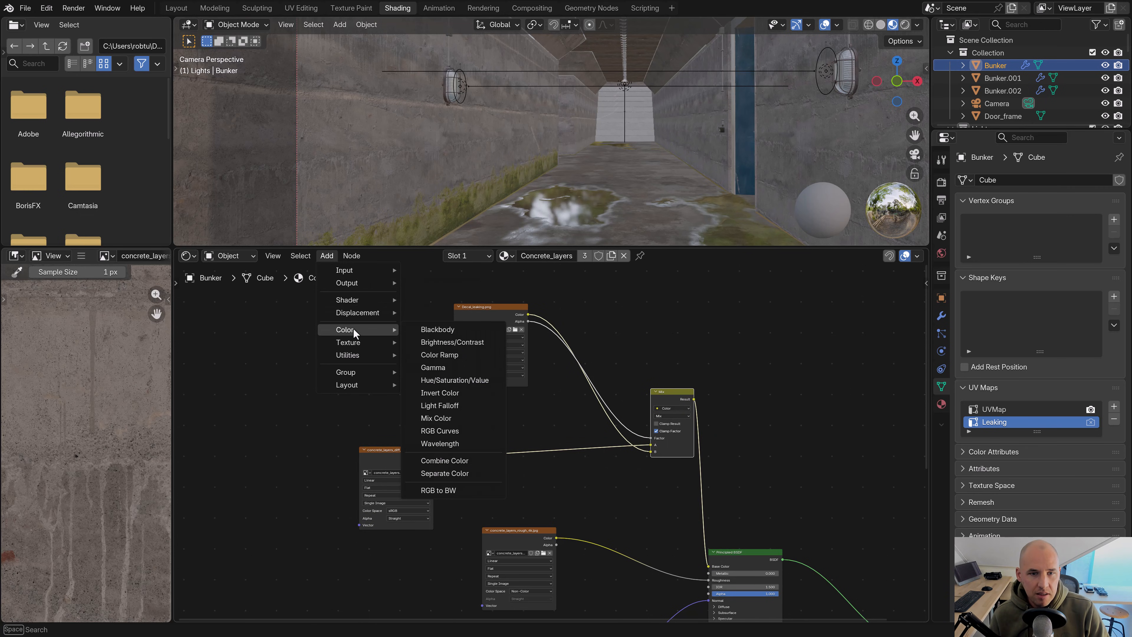
left_click(456, 383)
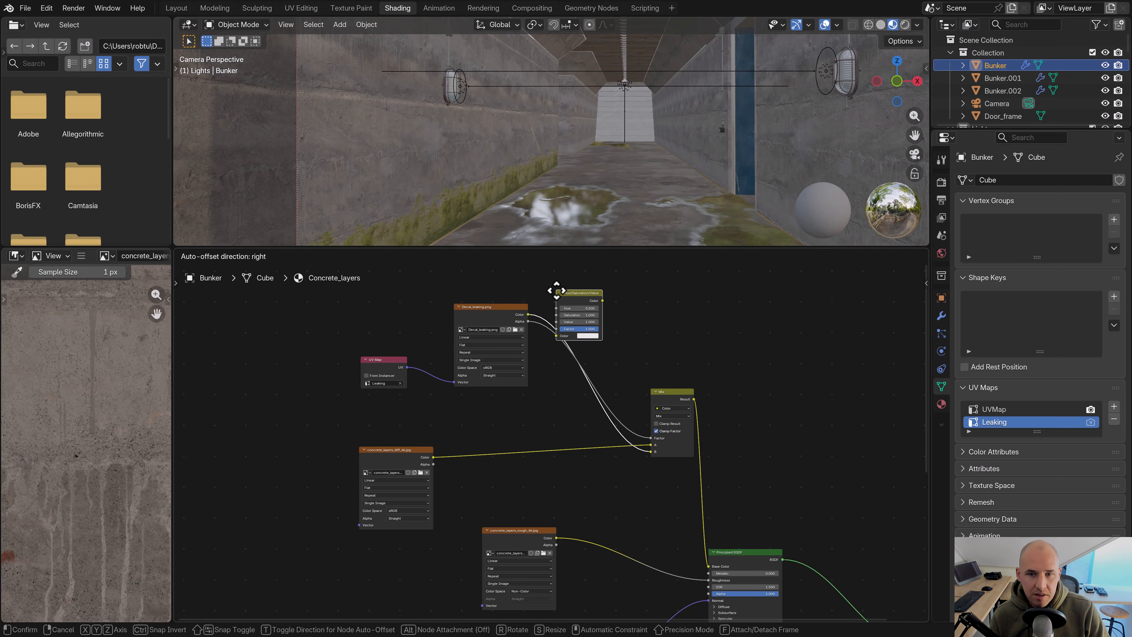
left_click(553, 292)
Try Color Burn as the decal Mix node's blending mode and settle on Multiply
scroll(711, 404, "up", 2)
left_click(727, 402)
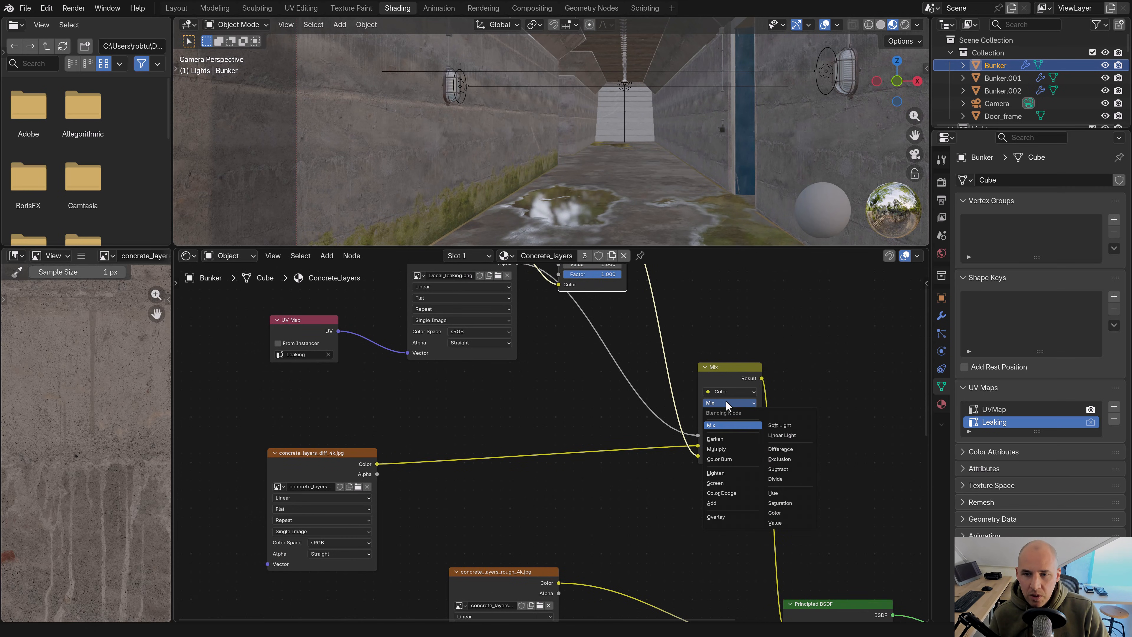
left_click(728, 459)
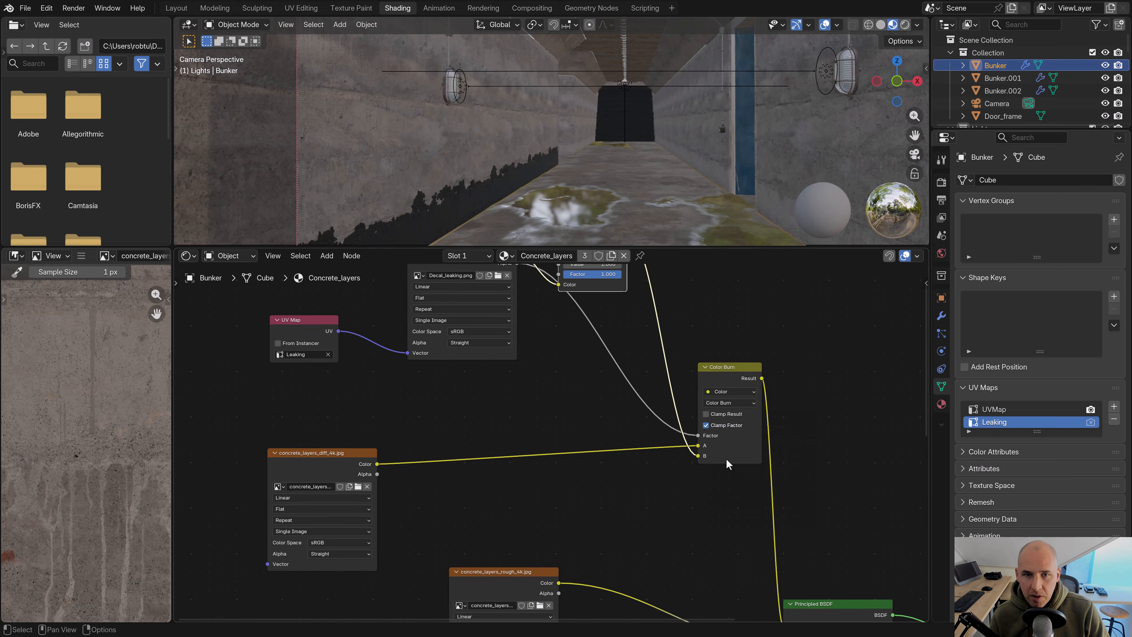
left_click(730, 403)
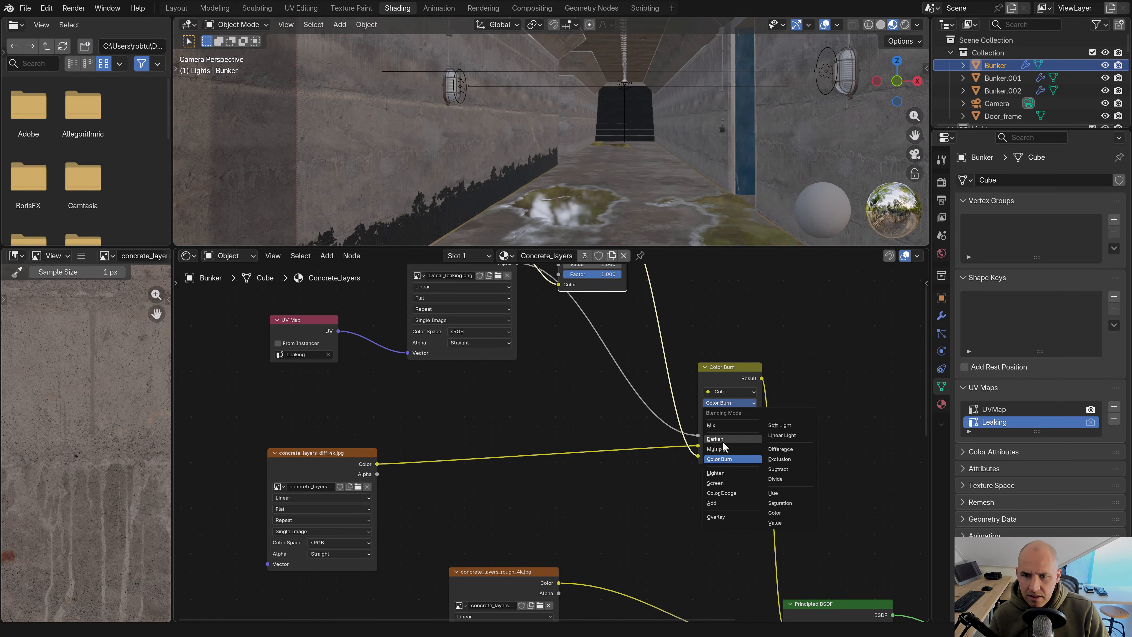
left_click(721, 448)
Set the decal's Hue/Saturation/Value node to a Value of 1.310
middle_click_drag(585, 320, 580, 373)
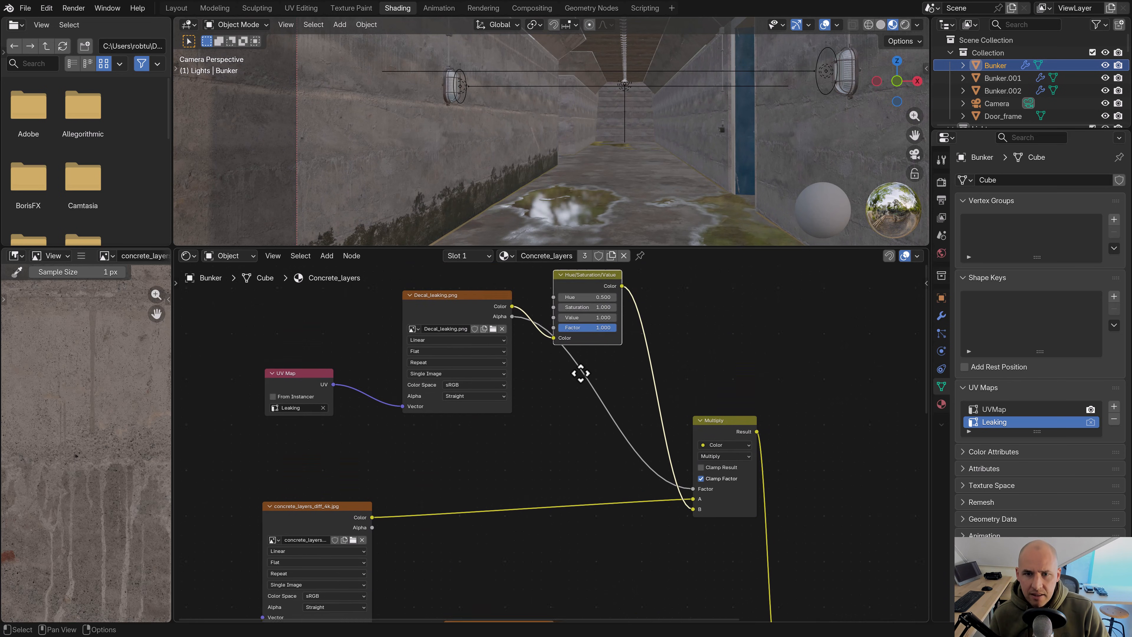
scroll(580, 373, "up", 3)
mouse_move(593, 369)
left_mouse_down()
mouse_move(615, 380)
mouse_move(580, 368)
left_mouse_up()
In the UV Editing workspace, enlarge the left wall strip's UVs slightly and move them up over the moss, with the corridor in Material Preview
key("Tab")
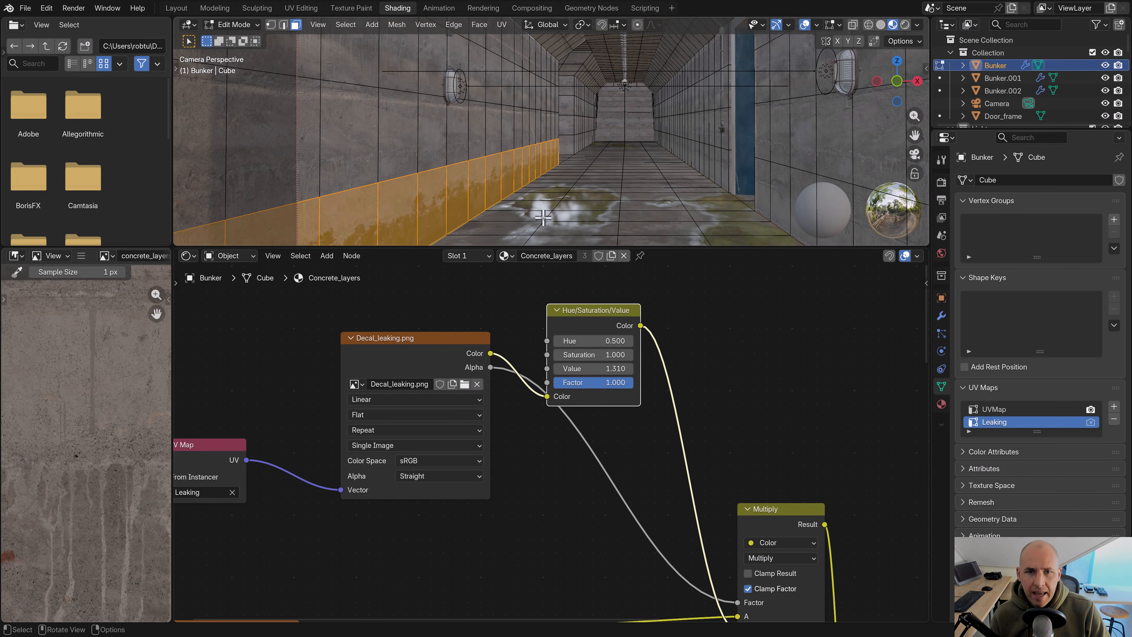
left_click(301, 8)
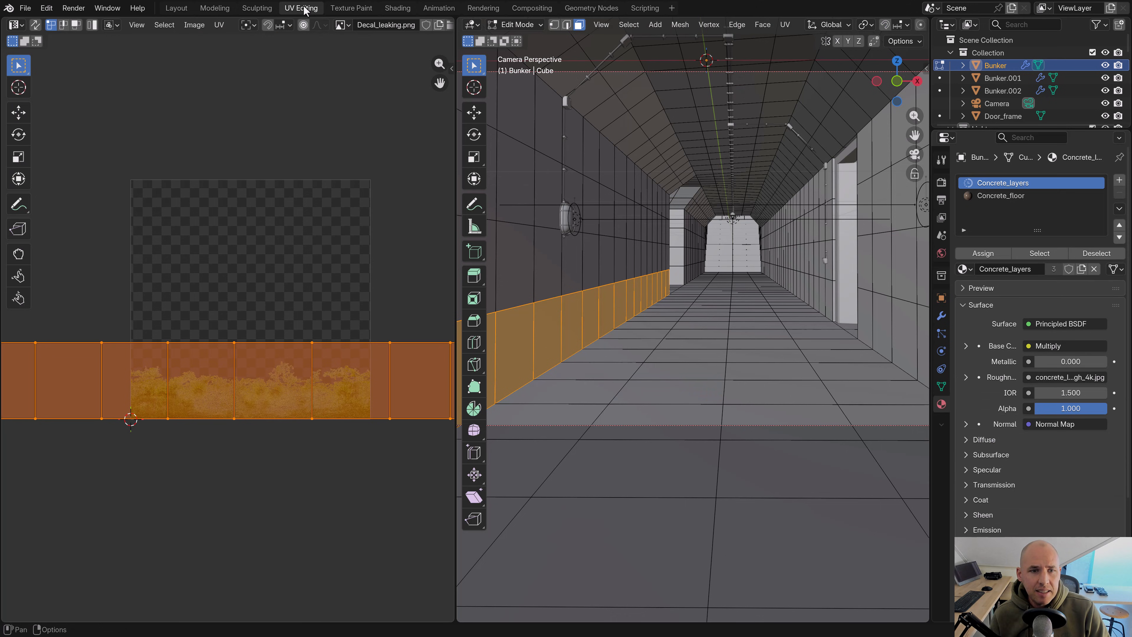
key("s")
left_click(371, 407)
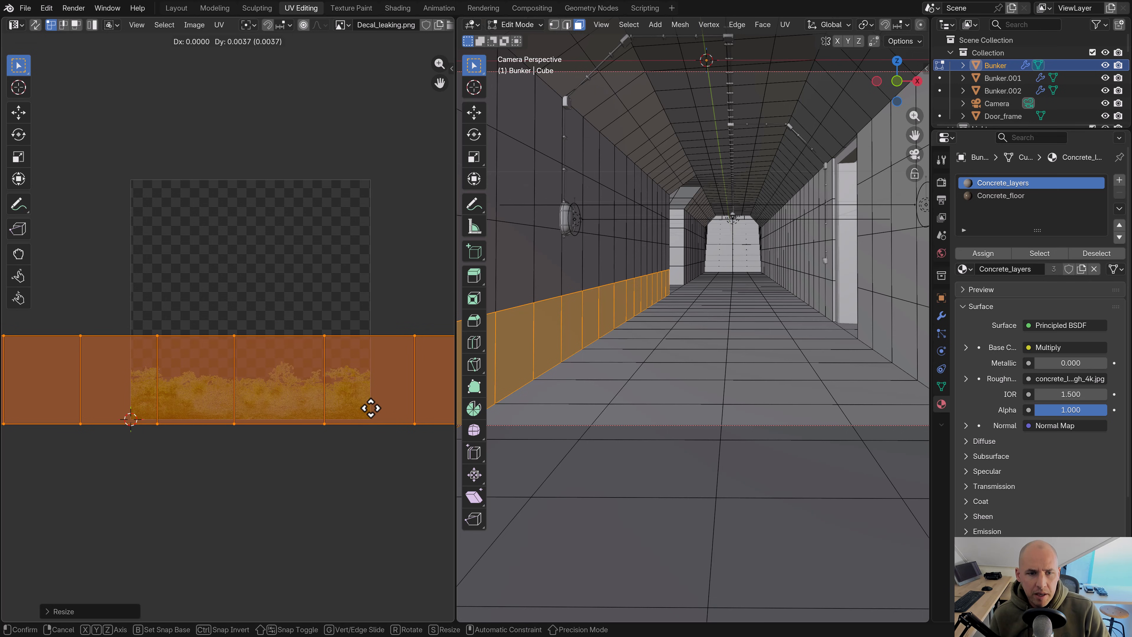
key("z")
key("2")
key("g")
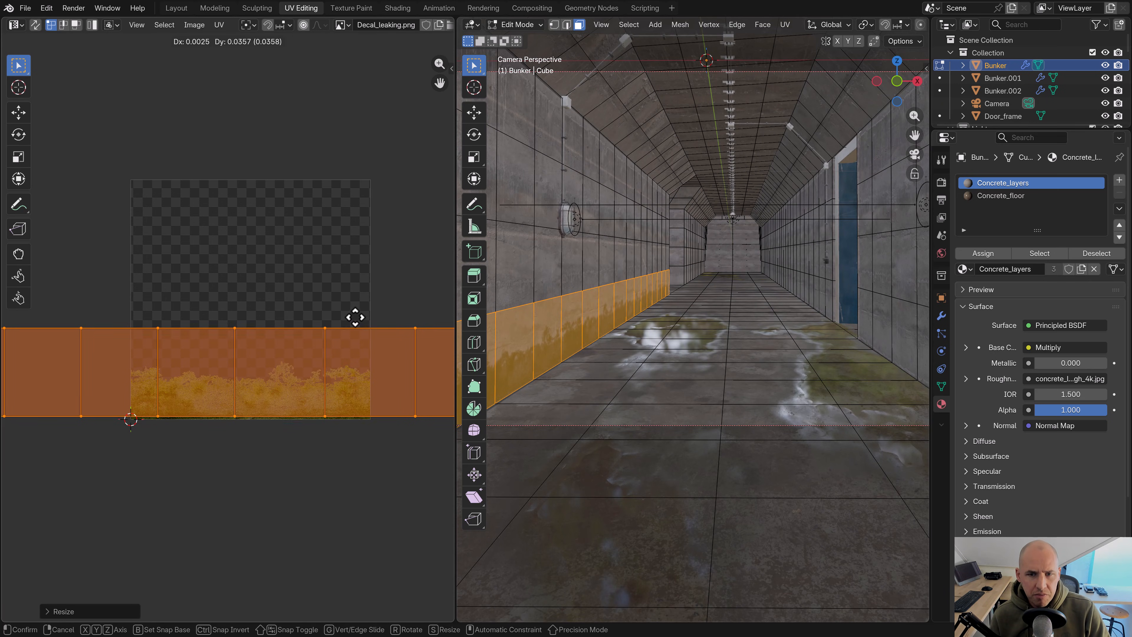
left_click(352, 318)
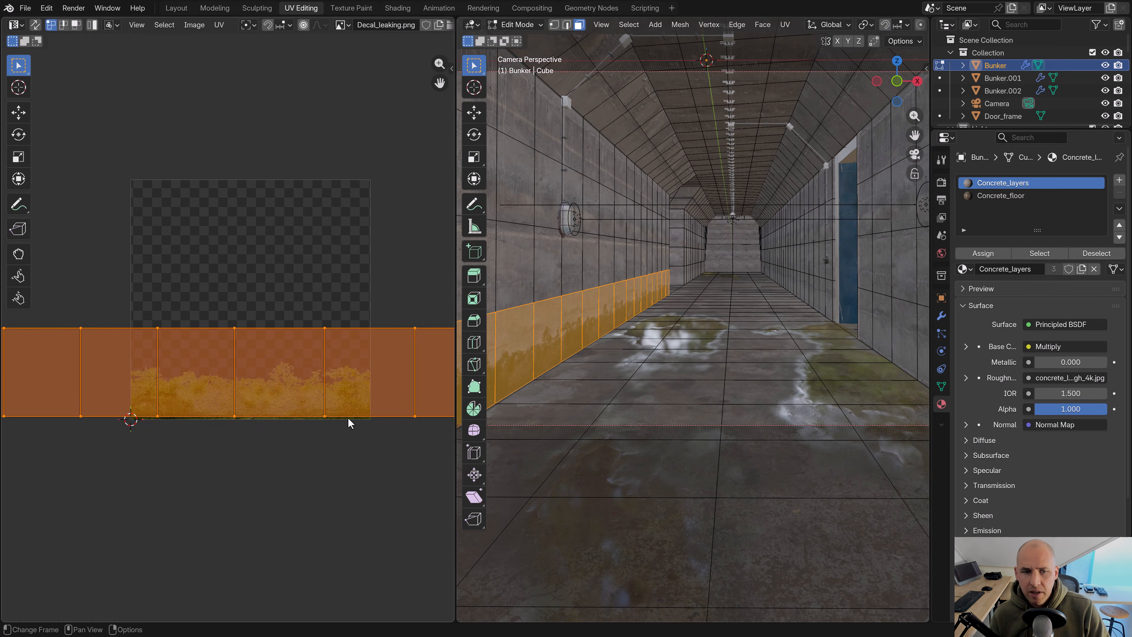
Narrow the left wall strip's UVs along X, raise them slightly over the moss, and leave Edit Mode
key("s")
key("x")
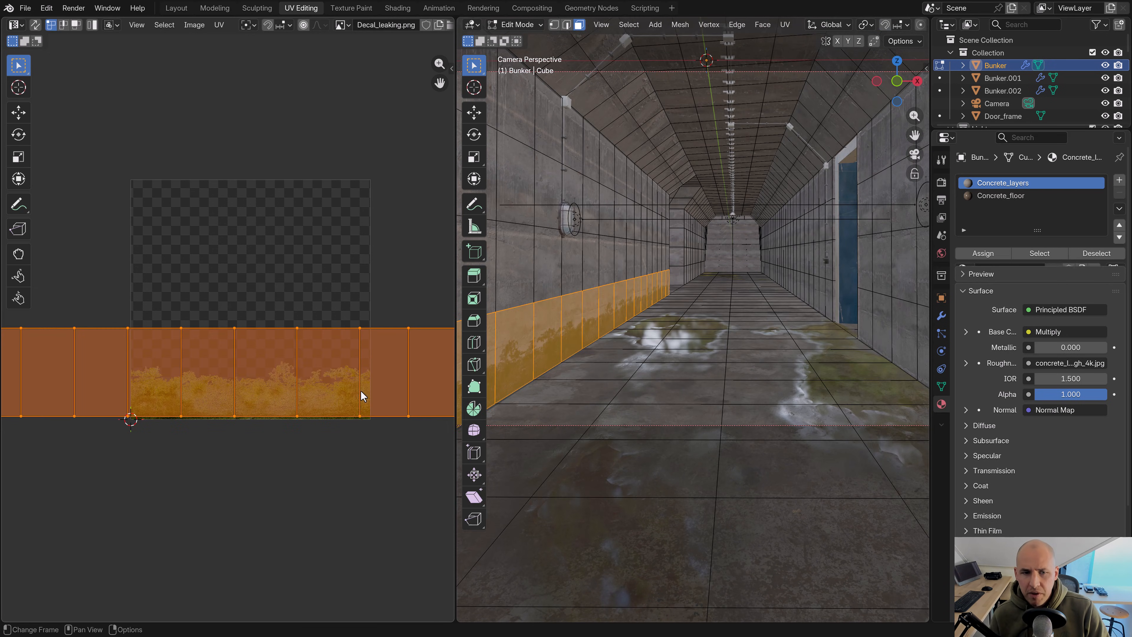
left_click(359, 408)
key("g")
left_click(364, 362)
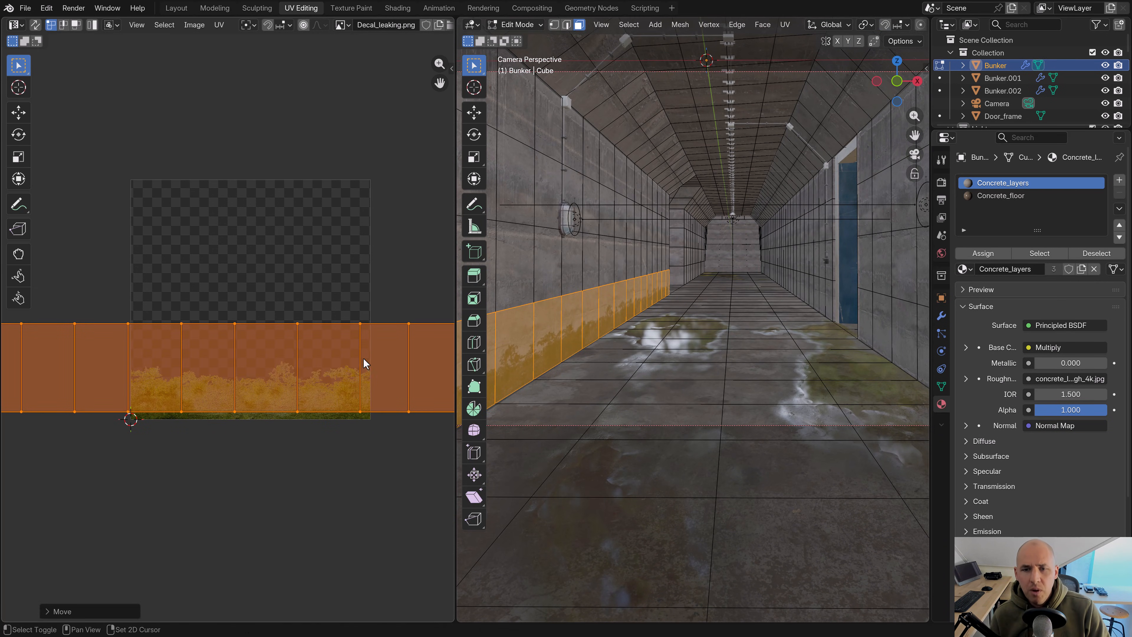
key("Tab")
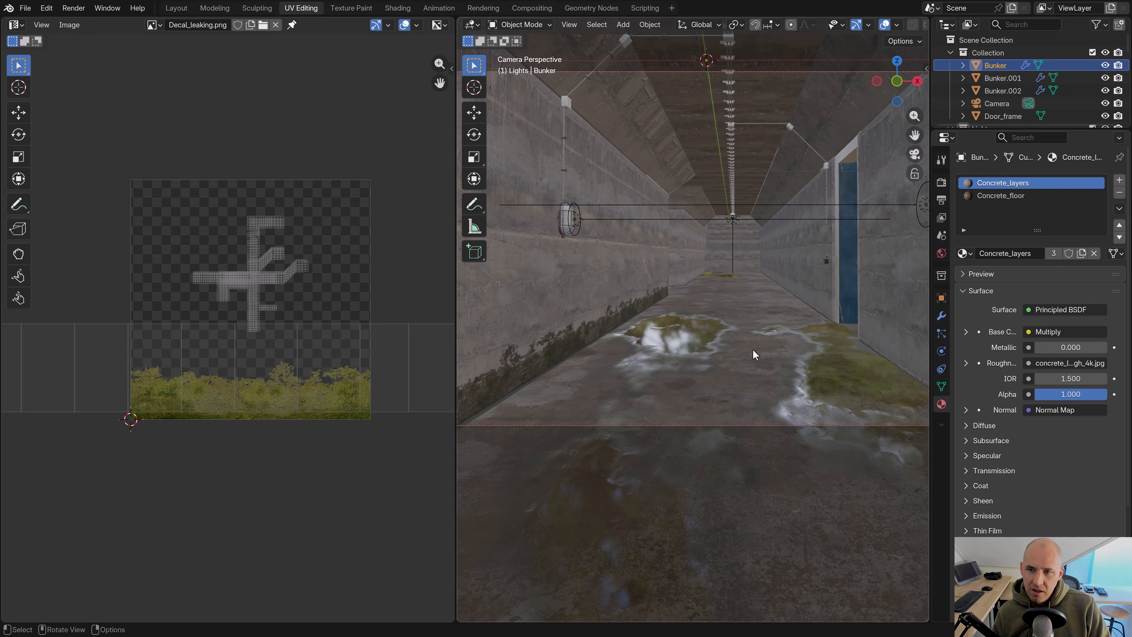
In Edit Mode, select the bottom row of faces on the right wall from beside the blue door to the near end
middle_click_drag(753, 349, 667, 352, "shift")
key("Tab")
middle_click_drag(771, 379, 553, 329, "shift")
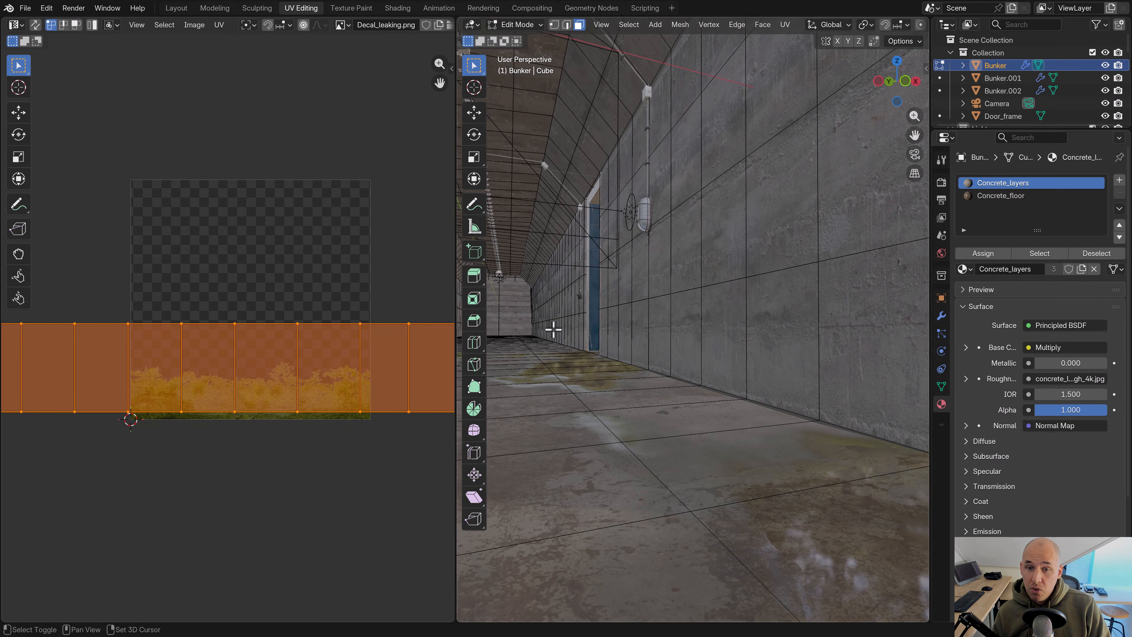
left_click(606, 335)
scroll(636, 347, "down", 4)
left_click(810, 335, "shift")
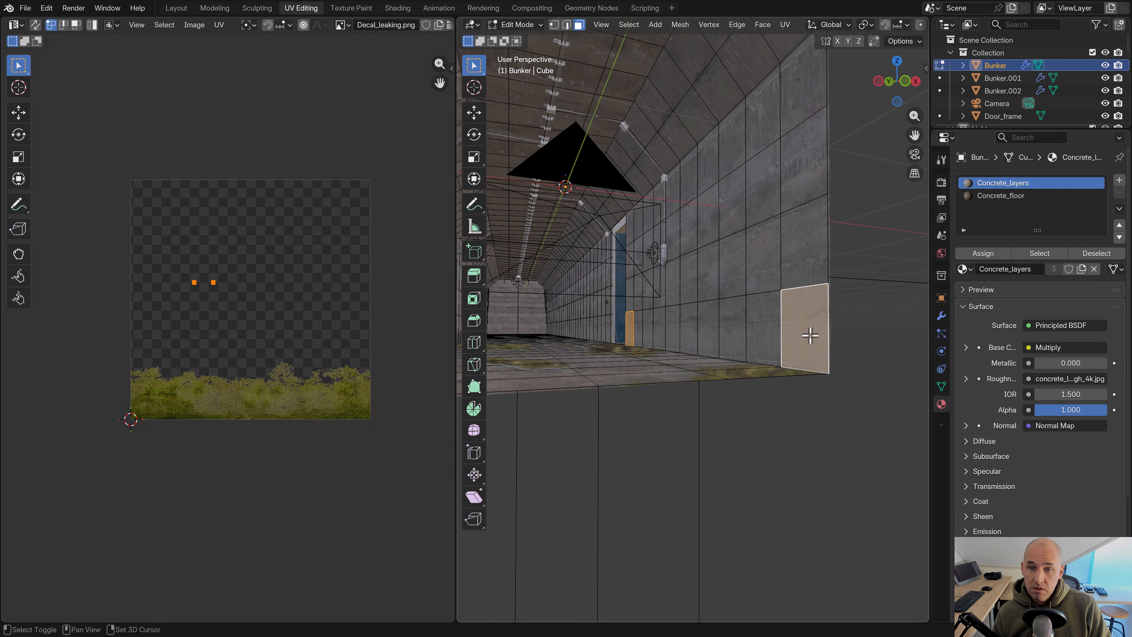
left_click(632, 333)
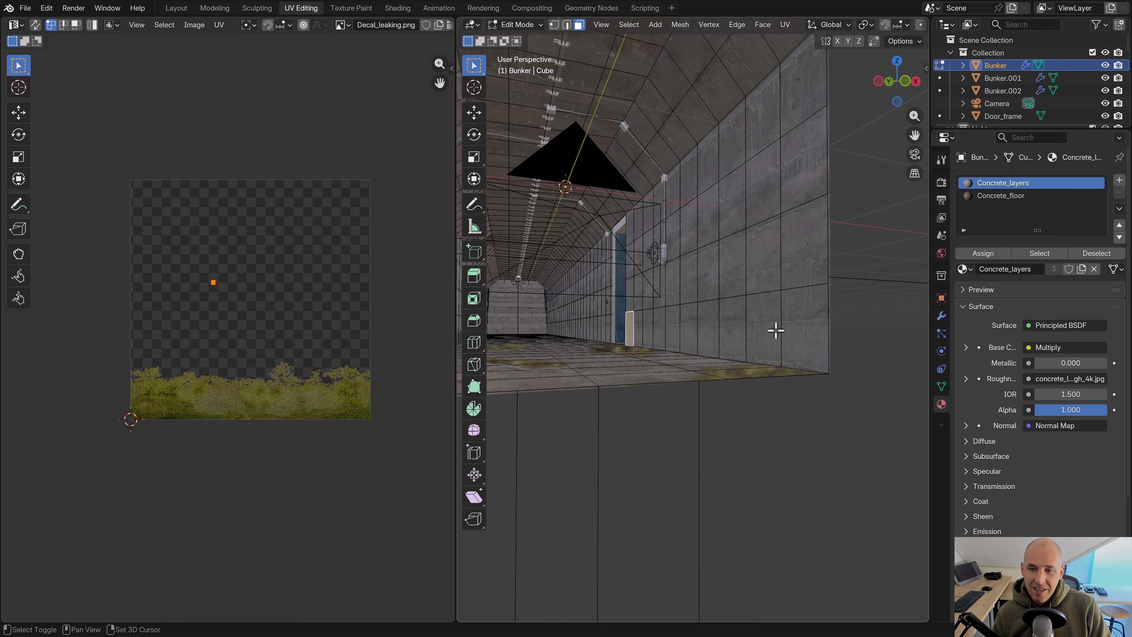
left_click(804, 324, "ctrl")
Enlarge the right wall strip's UVs, move them down over the moss band, and leave Edit Mode
key("s")
left_click(210, 315)
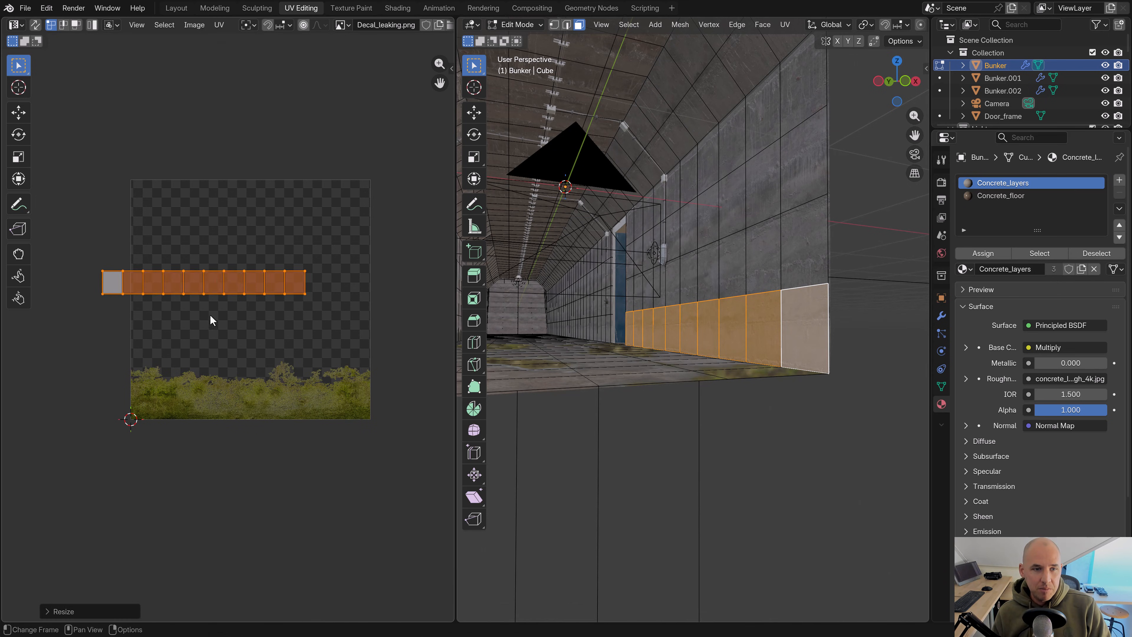
key("s")
left_click(302, 351)
key("g")
left_click(317, 450)
key("s")
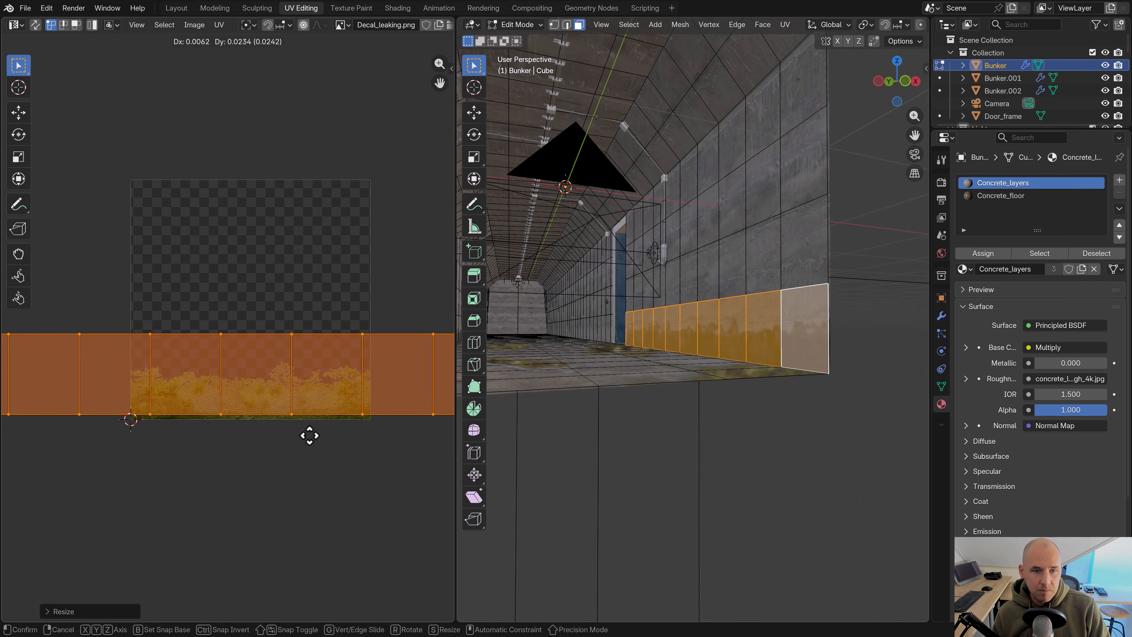
left_click(308, 432)
key("Tab")
Enable proportional editing and raise a lower-edge UV vertex of the right wall strip to vary the moss height
middle_click_drag(589, 367, 544, 392)
key("Tab")
left_click(304, 400)
key("o")
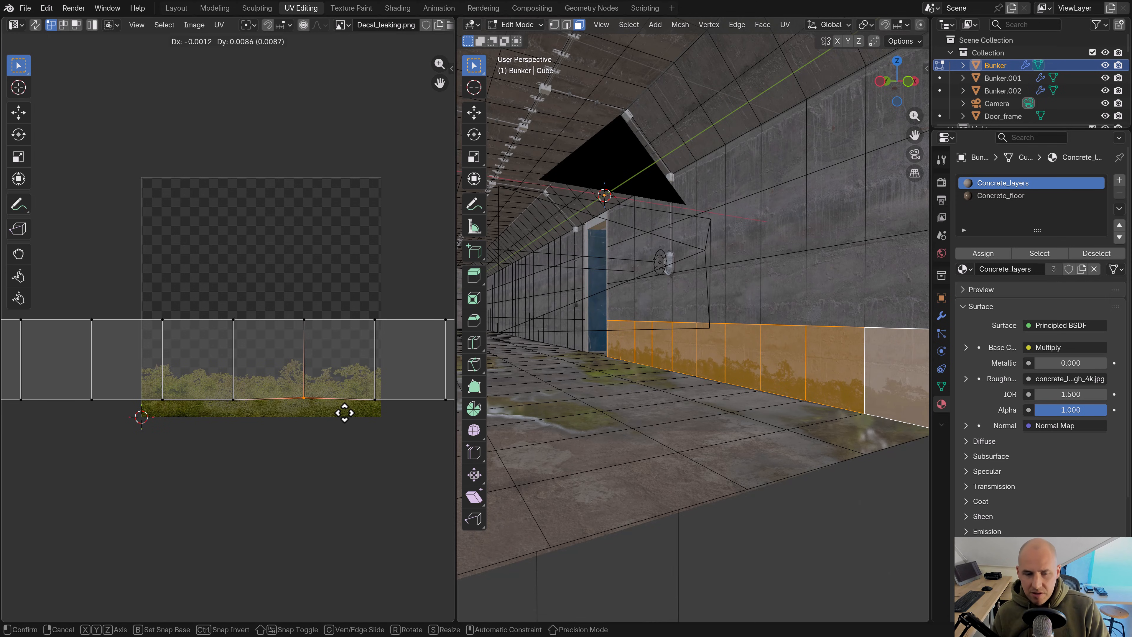
key("g")
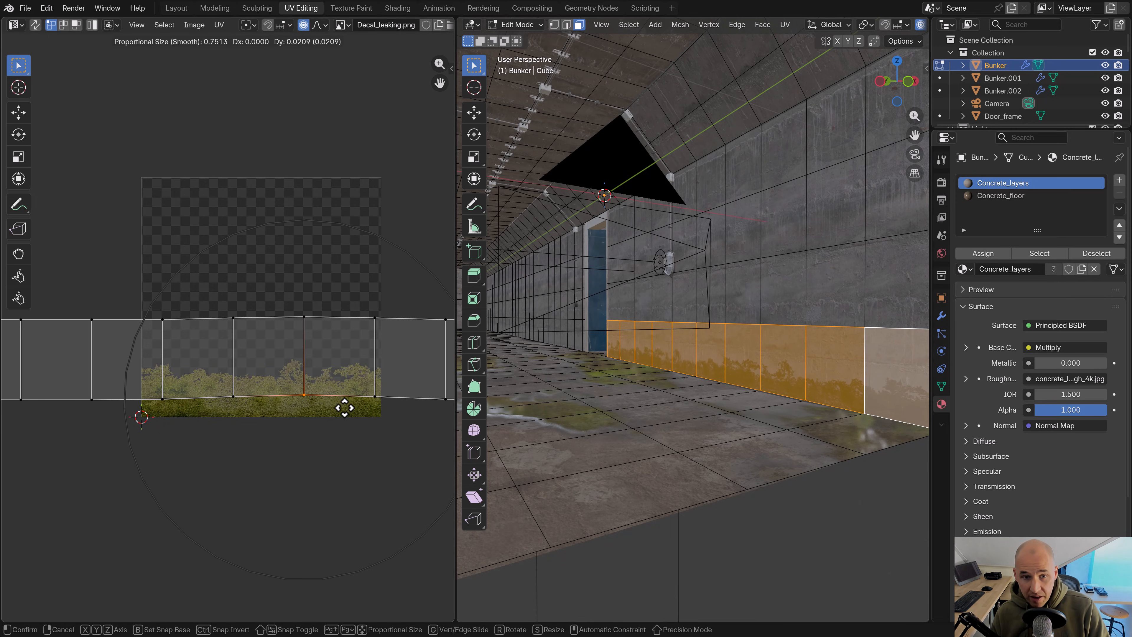
left_click(343, 403)
Shift a lower-edge UV vertex left of the moss image and the strip's left end corner with proportional editing
left_click(21, 400)
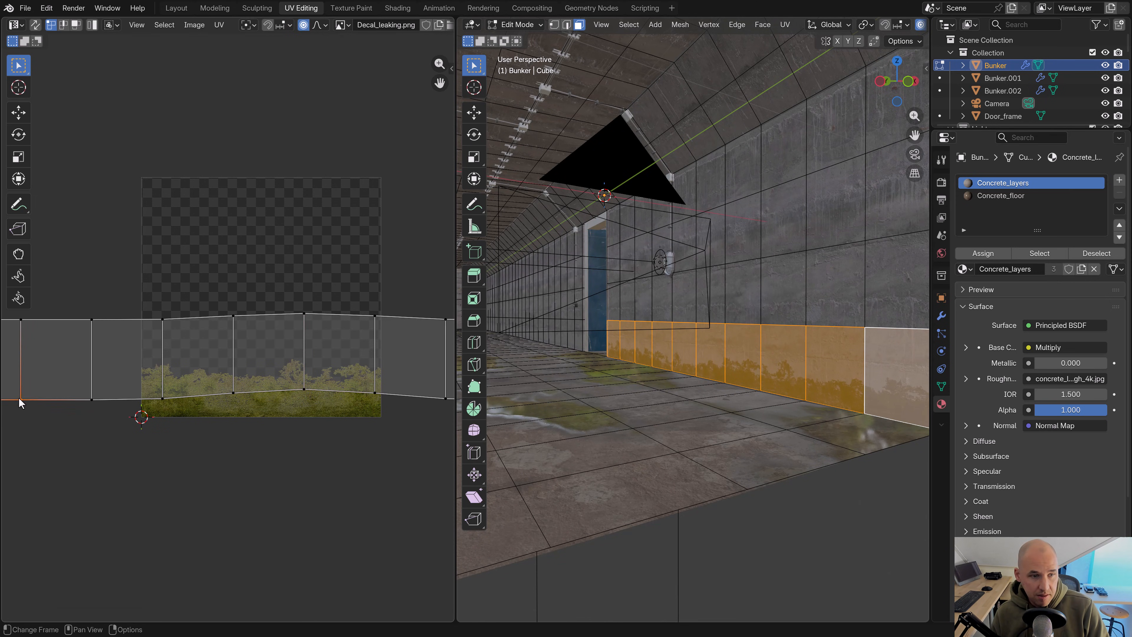
key("g")
left_click(118, 439)
scroll(118, 439, "down", 2)
left_click(13, 377)
key("g")
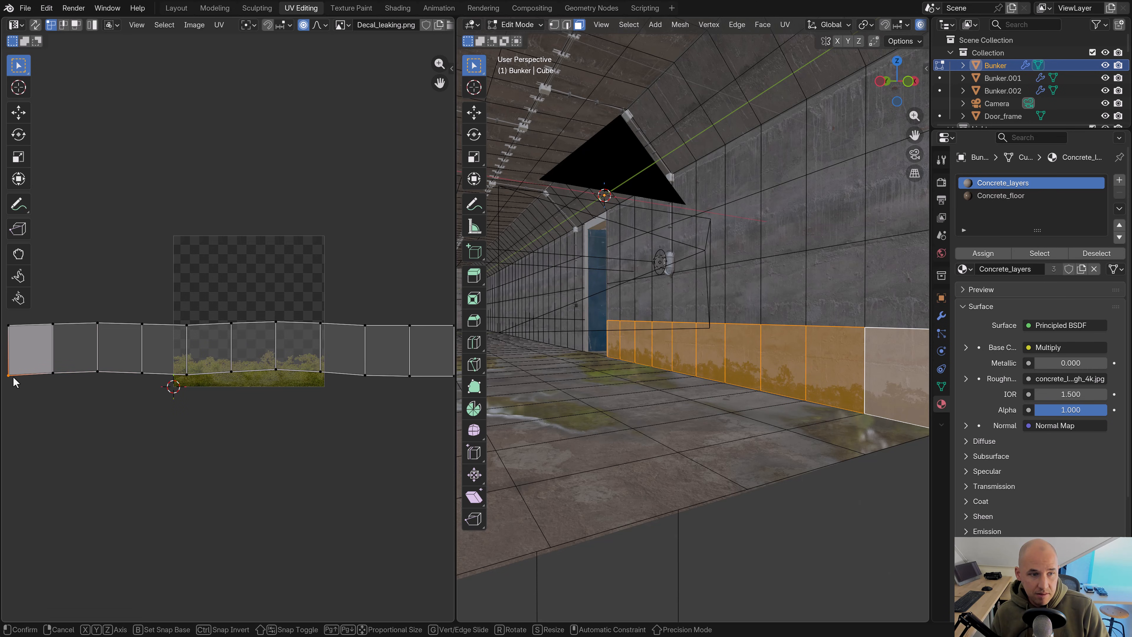
left_click(14, 373)
Move the lower corner vertex at the UV strip's right end with proportional falloff, and leave Edit Mode
middle_click_drag(350, 404, 260, 403)
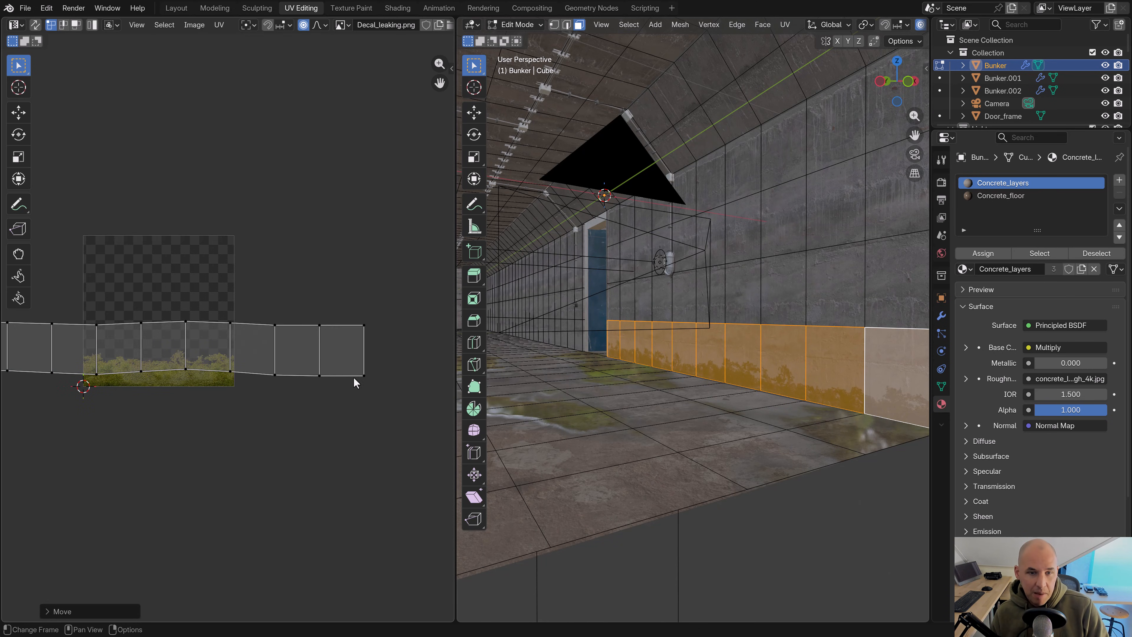
left_click(364, 375)
key("g")
left_click(374, 375)
key("Tab")
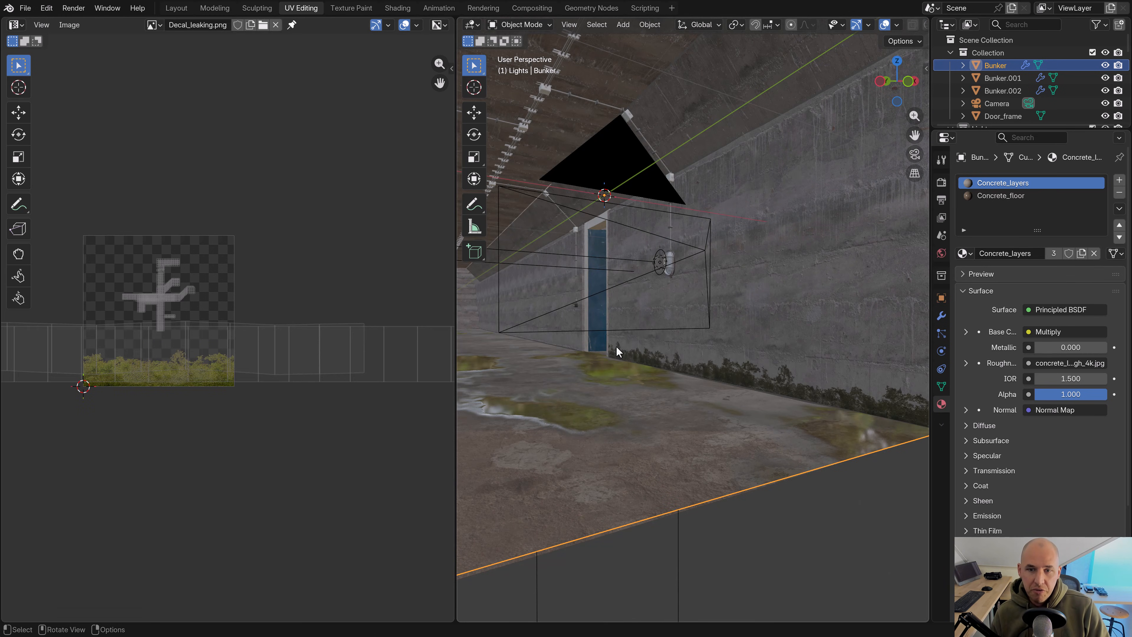
Return to Edit Mode and select a single face on the bunker's concrete wall
middle_click_drag(618, 347, 768, 466)
scroll(586, 310, "up", 3)
key("Tab")
left_click(661, 393)
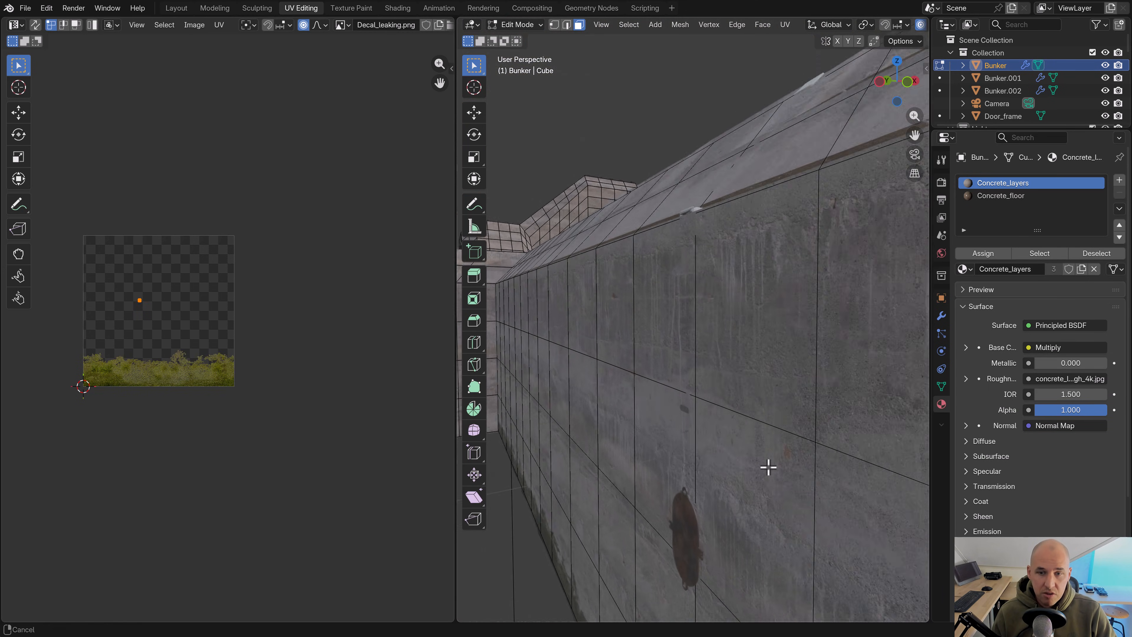
Select the bottom row of faces along the right wall and scale and move their UVs over the moss strip of Decal_leaking.png
scroll(643, 414, "up", 3)
left_click(527, 348, "ctrl")
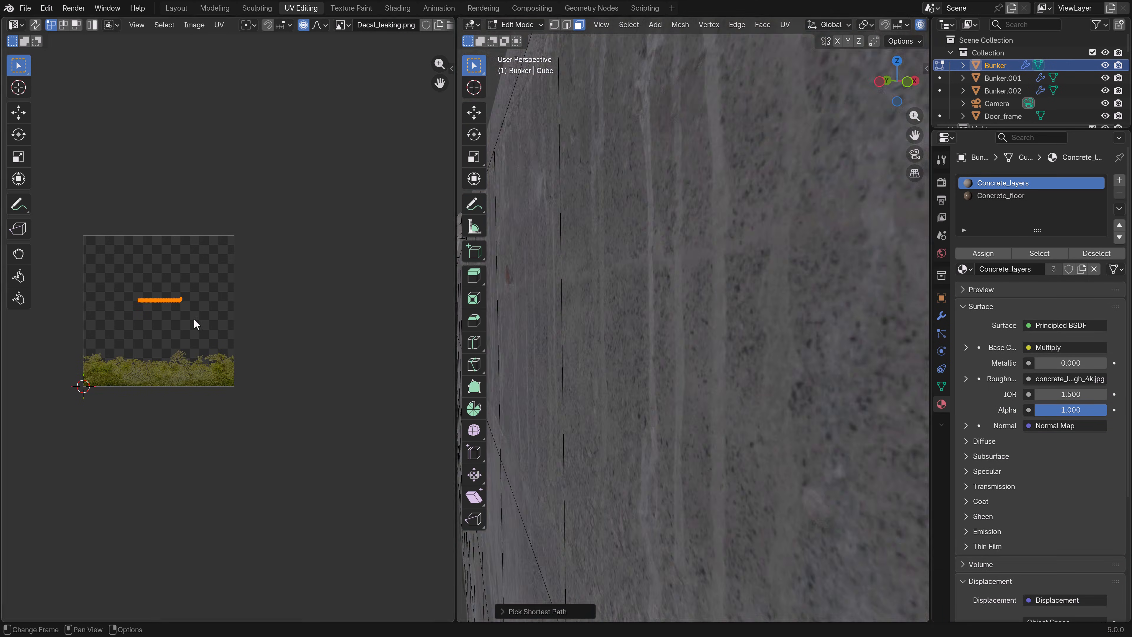
key("s")
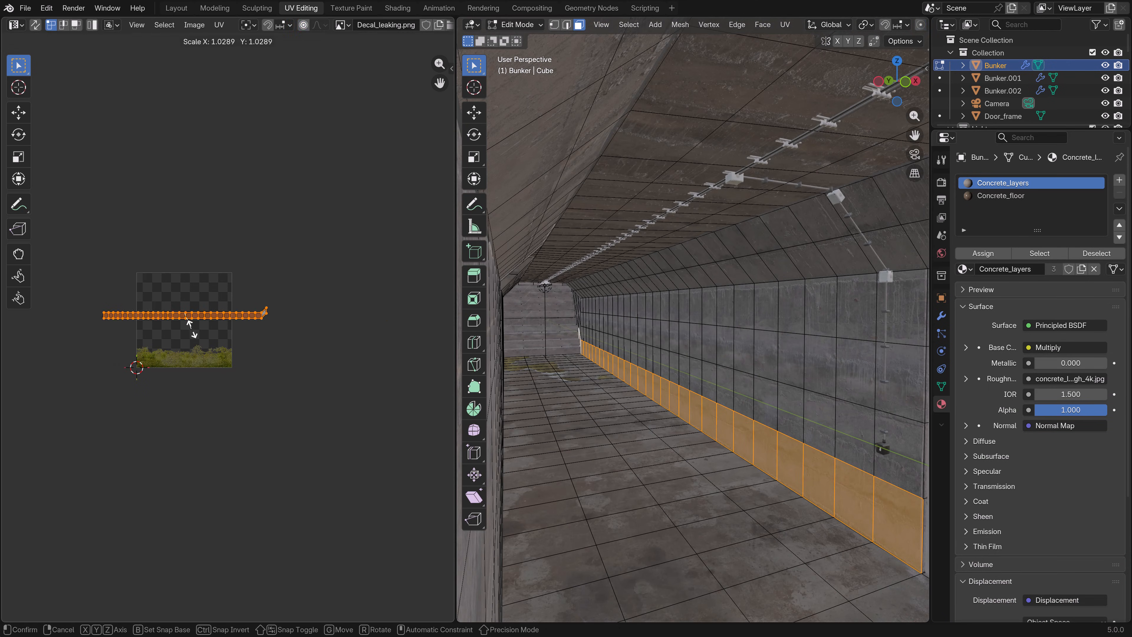
left_click(284, 361)
key("g")
left_click(307, 385)
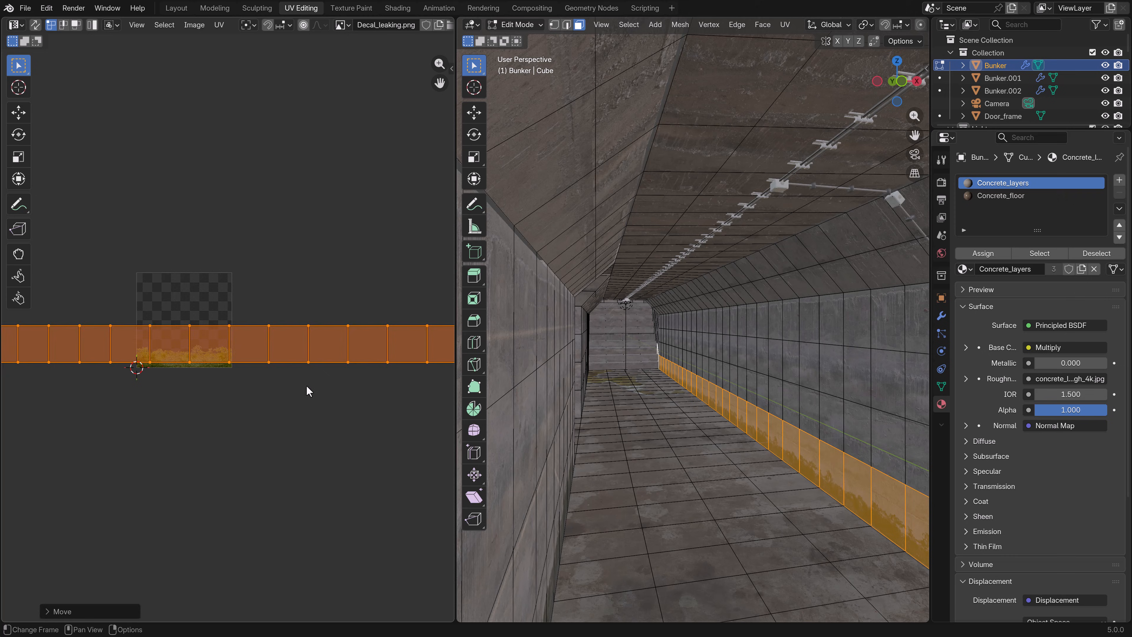
left_click(308, 391)
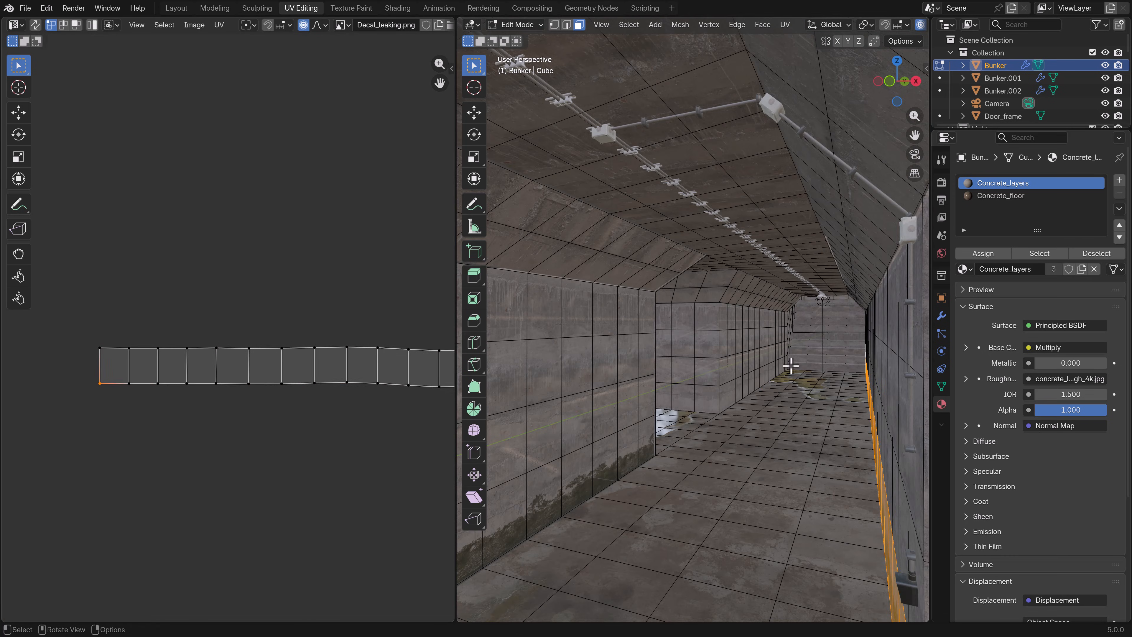
Select the bottom row of faces on the far left wall beyond the side opening and scale their UVs for the leaking decal
left_click(785, 367)
left_click(724, 398, "ctrl")
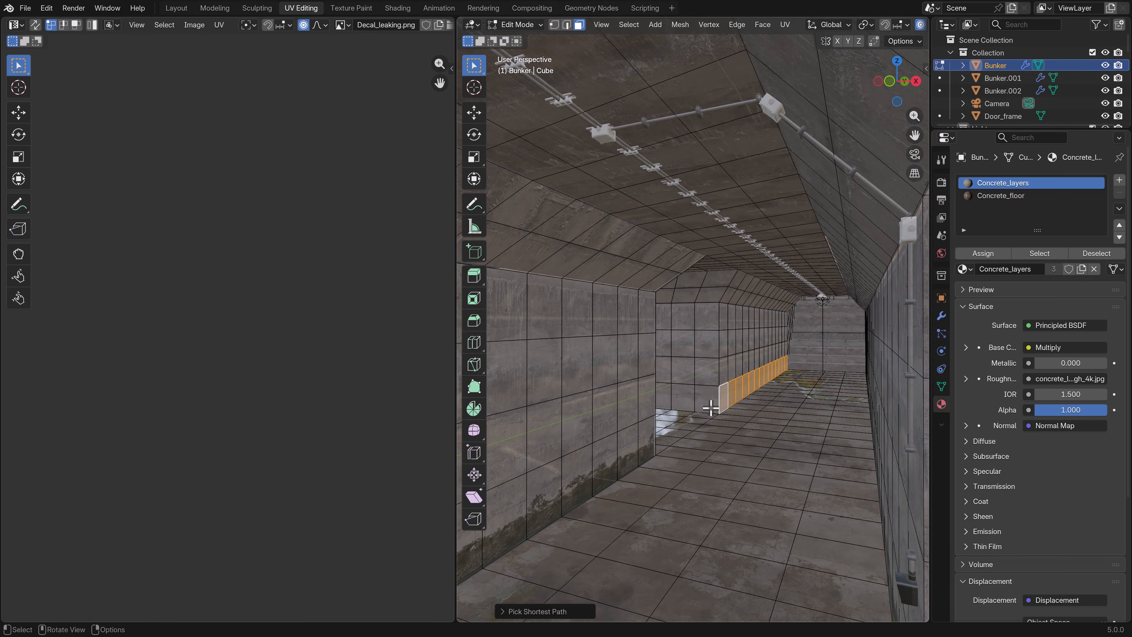
scroll(601, 435, "up", 3)
middle_click_drag(710, 407, 729, 453)
left_click(571, 419, "ctrl")
scroll(347, 275, "down", 10)
key("s")
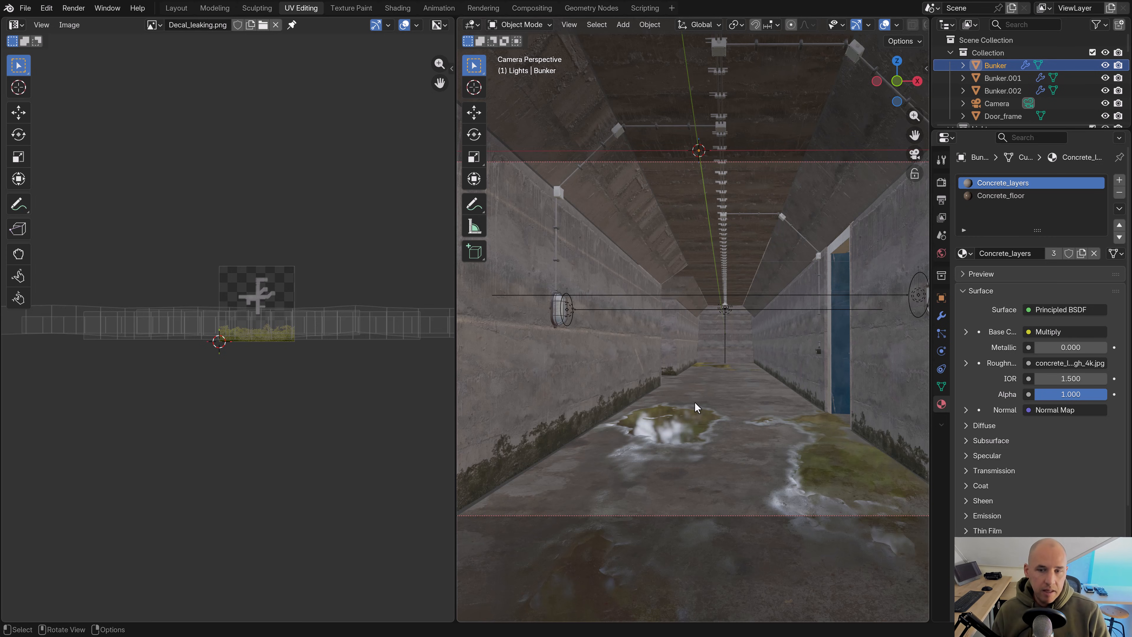
Switch to the Shading workspace and enlarge its viewport so the whole camera frame fits
scroll(632, 347, "down", 3)
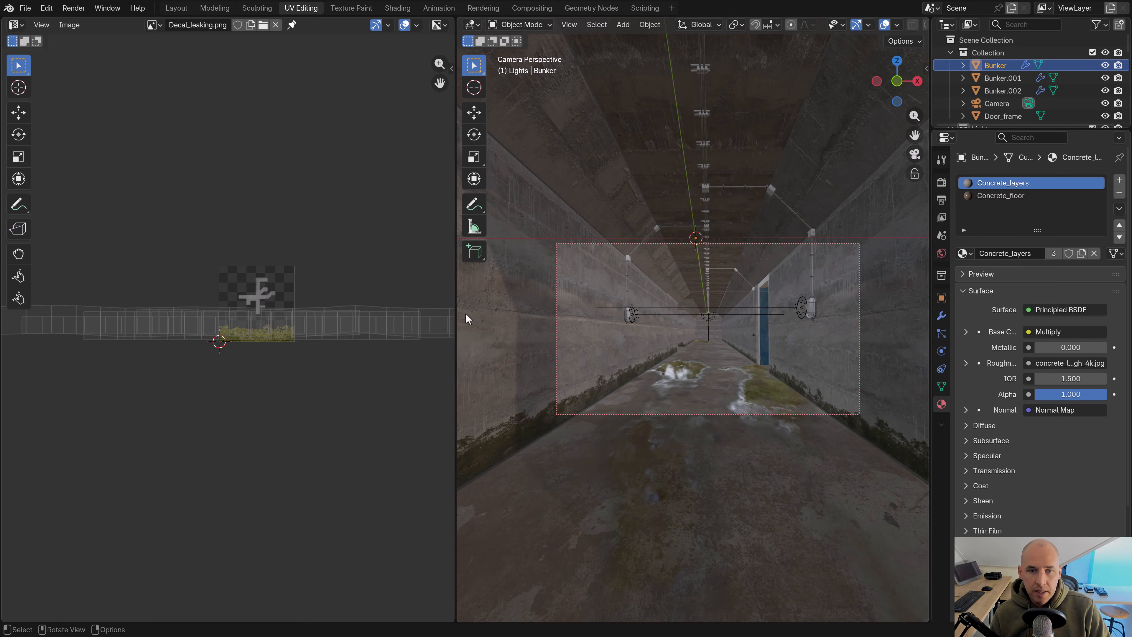
left_click_drag(456, 316, 340, 288)
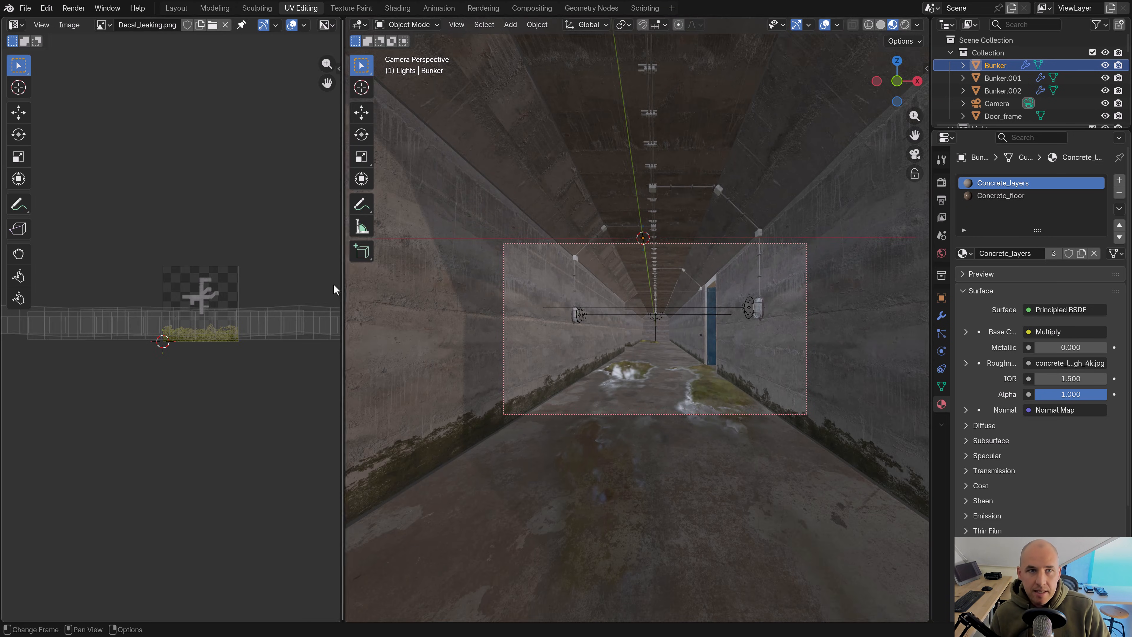
left_click(387, 8)
left_click_drag(636, 246, 642, 463)
middle_click_drag(650, 315, 551, 366, "shift")
scroll(552, 339, "down", 2)
Preview the camera view with rendered shading and return the viewport to solid shading
key("z")
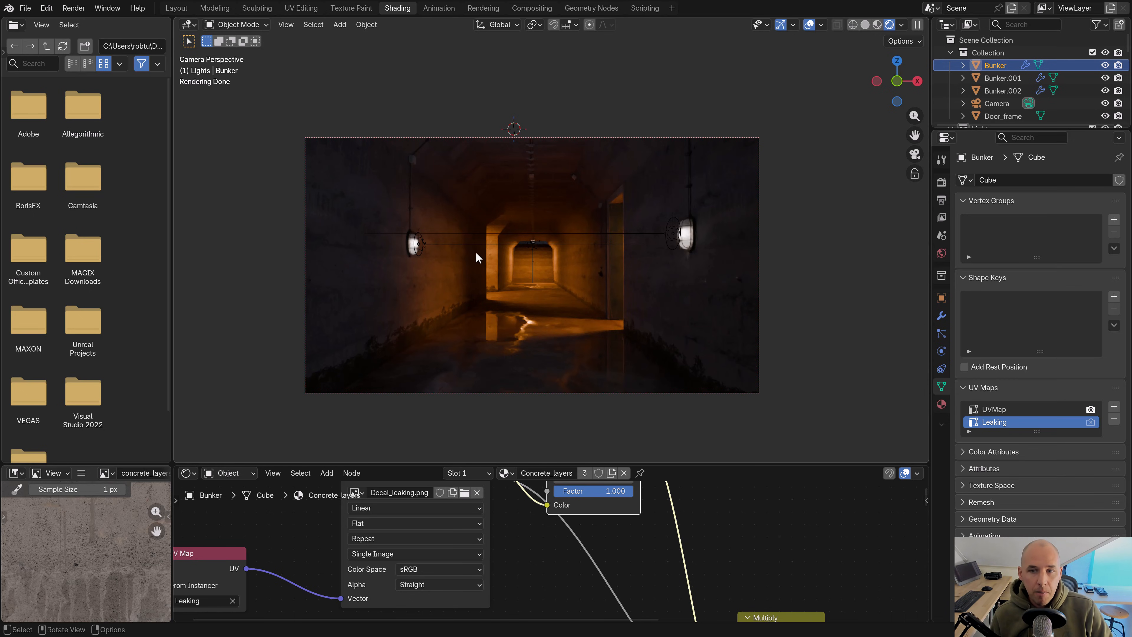
key("z")
left_click(577, 259)
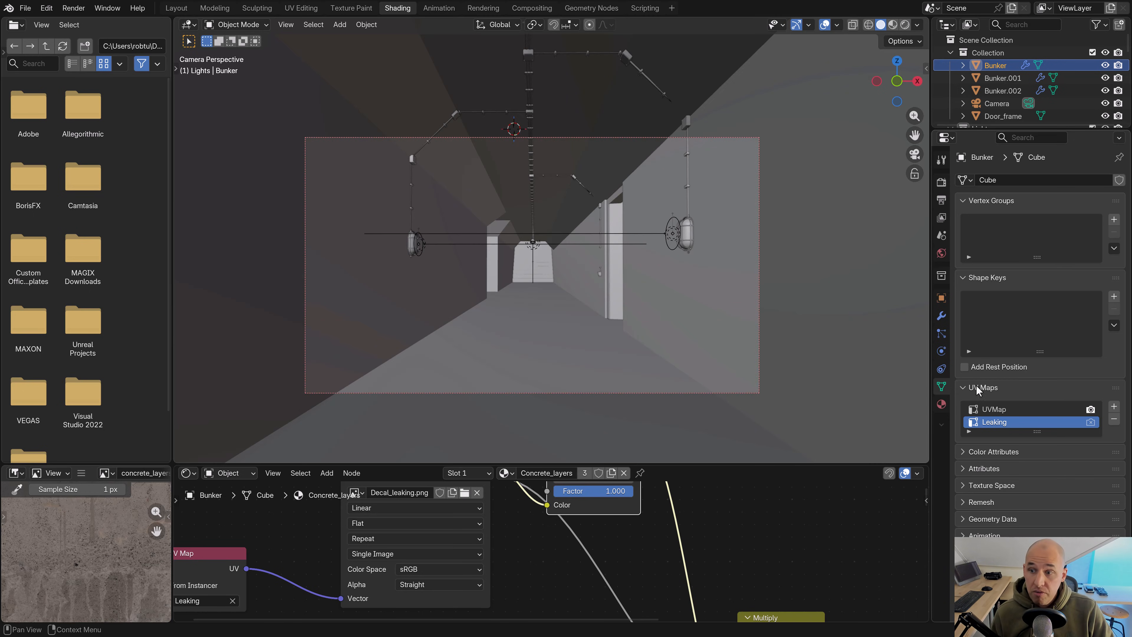
Add a third UV map to the Bunker mesh and name it Graffiti
left_click(1114, 405)
double_click(1016, 435)
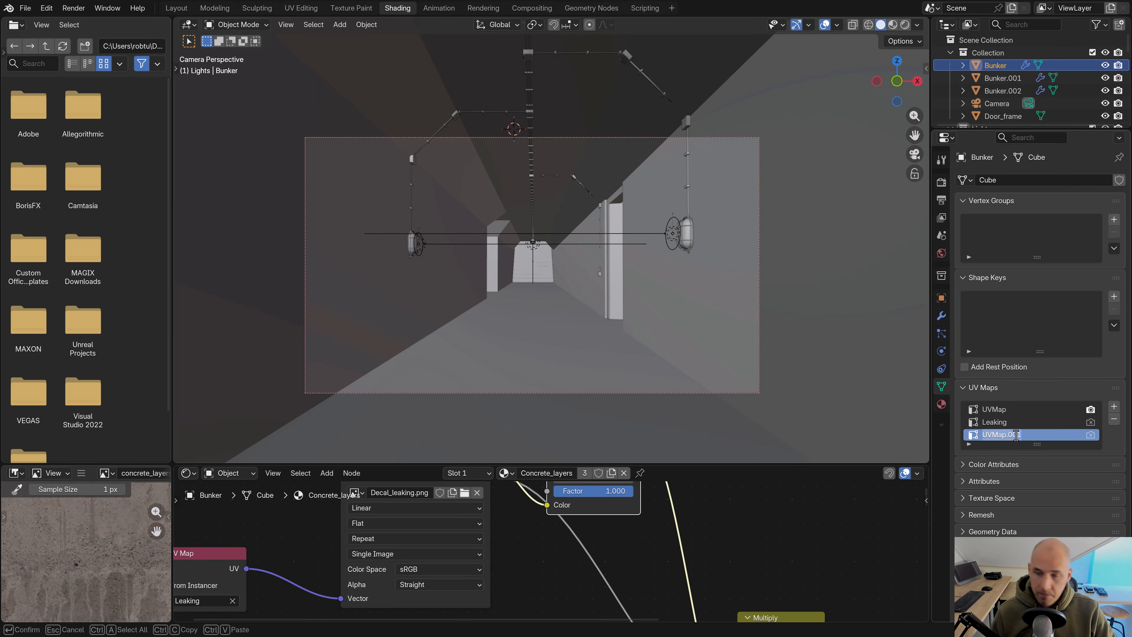
type("Graffit")
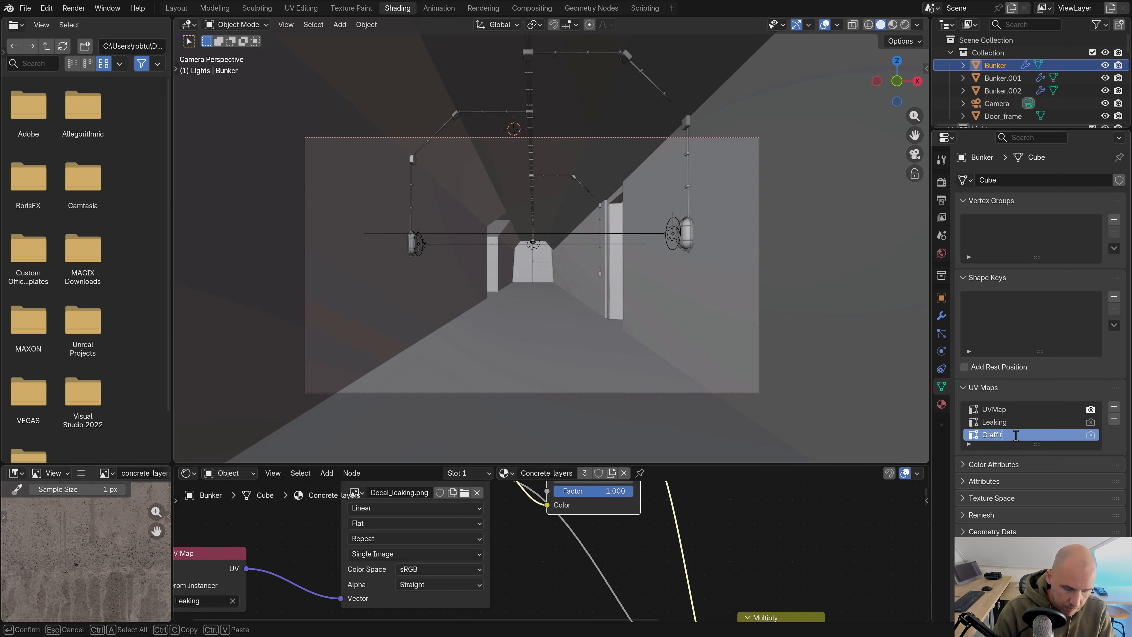
type("i")
key("Return")
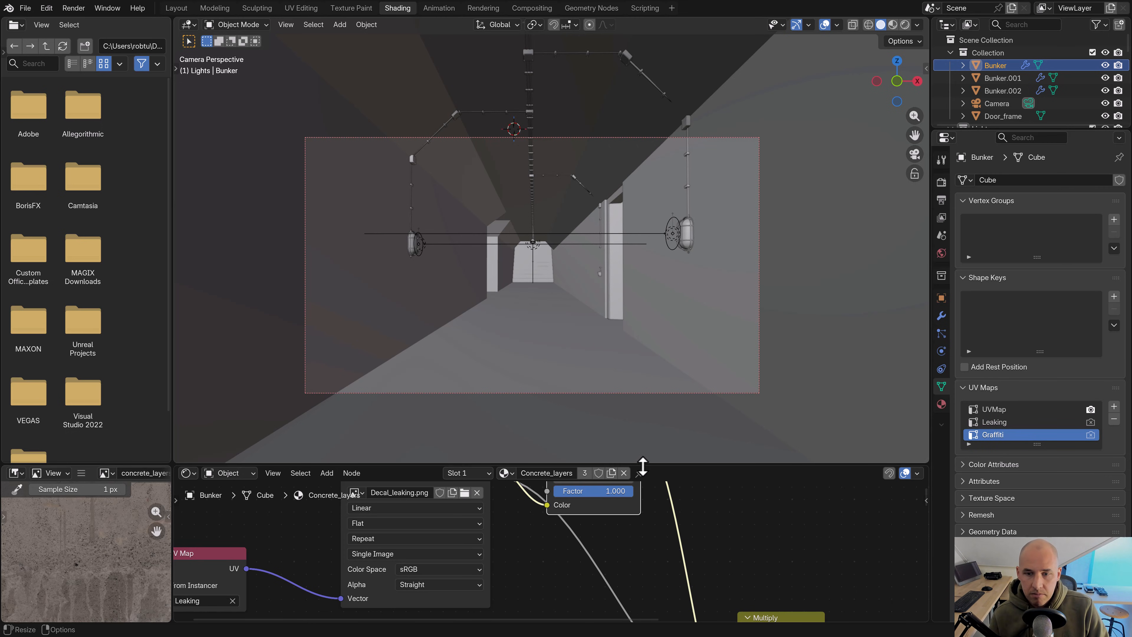
Duplicate the Decal_leaking.png texture node with its UV Map node above the originals, and set the copied UV Map node to Graffiti
left_click_drag(642, 464, 642, 395)
scroll(636, 526, "down", 3)
scroll(357, 490, "down", 2)
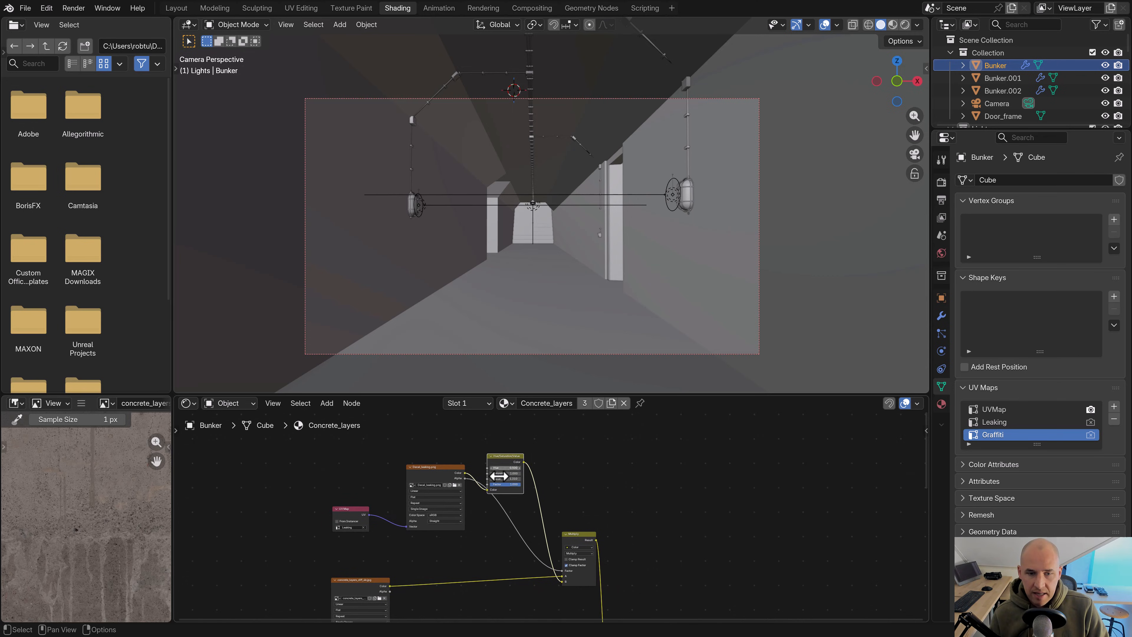
left_click(443, 480)
left_click(340, 515, "shift")
middle_click_drag(497, 466, 496, 537)
key("shift+d")
left_click(477, 459)
left_click(345, 510)
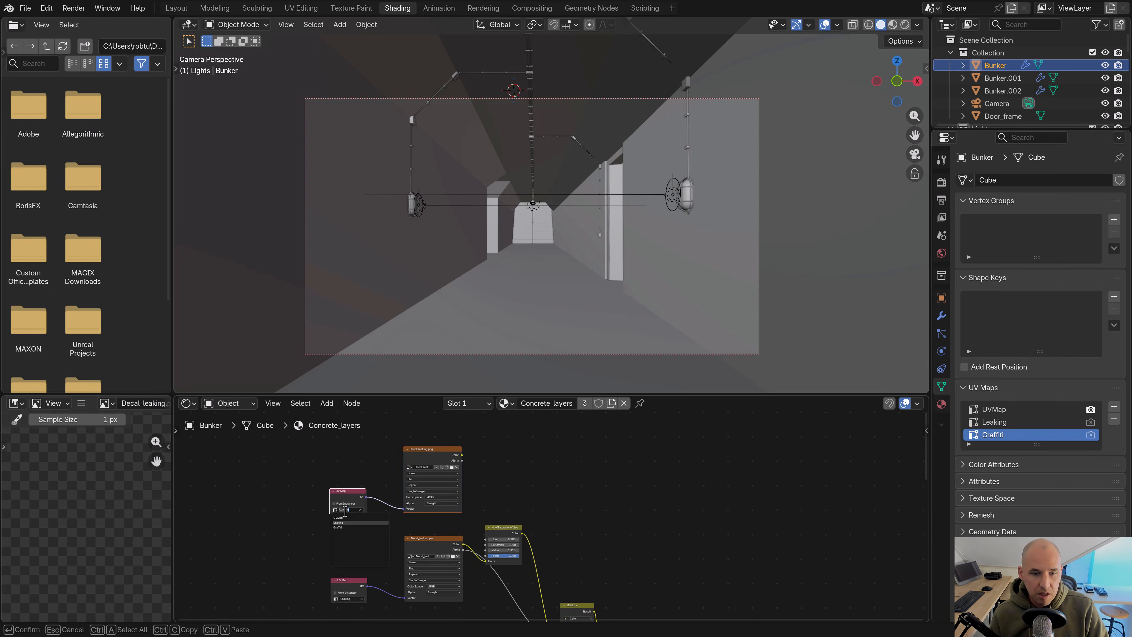
left_click(350, 527)
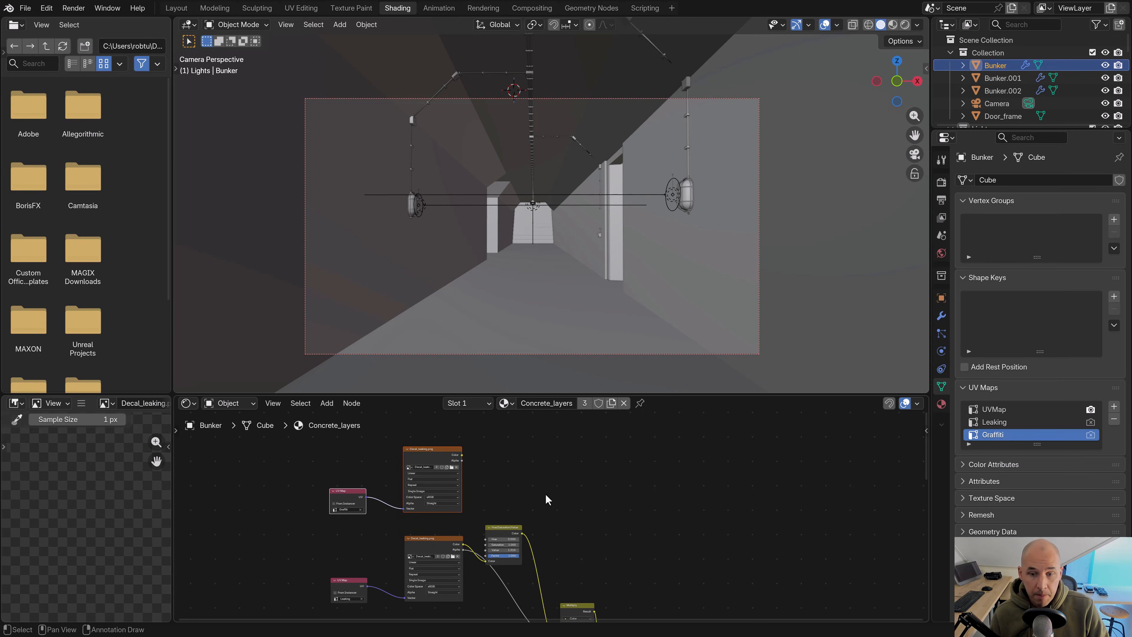
Duplicate the Multiply node into the link feeding the Principled BSDF's Base Color and set the copy's blending mode to Mix
middle_click_drag(549, 593, 479, 531)
middle_click_drag(557, 563, 513, 420)
left_click_drag(518, 545, 569, 519)
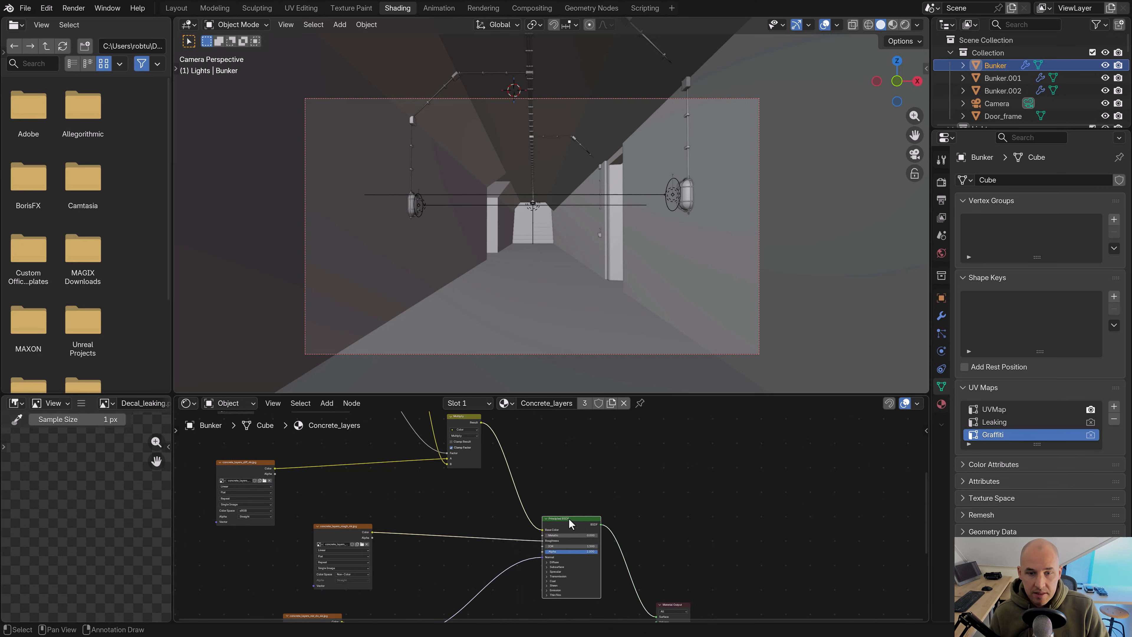
key("shift+d")
left_click(515, 453)
scroll(514, 464, "up", 3)
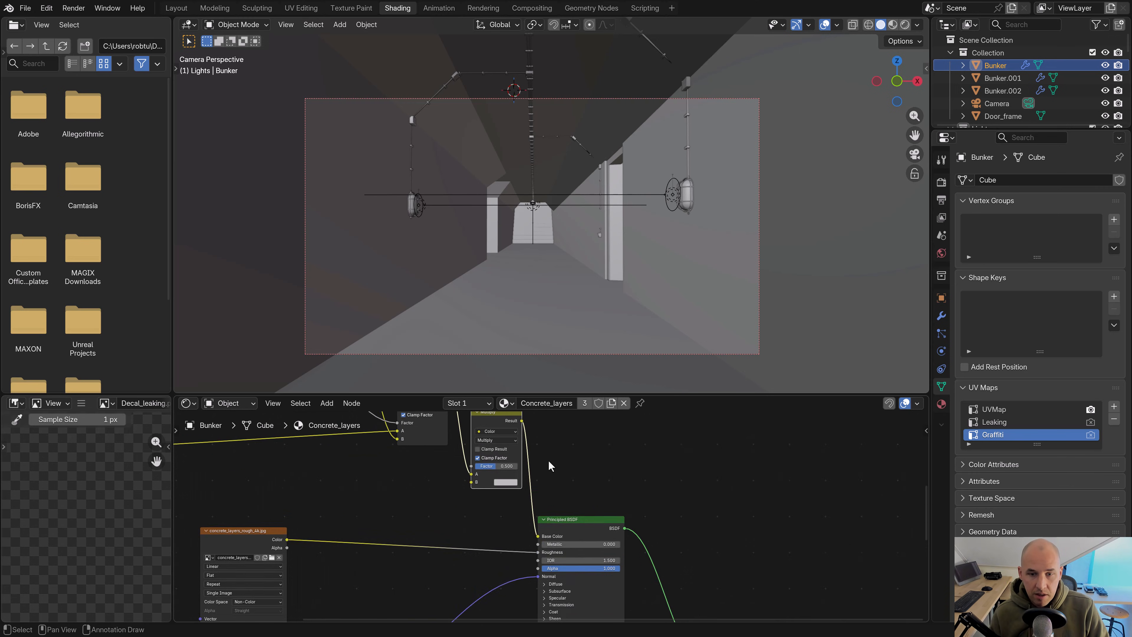
left_click(511, 466)
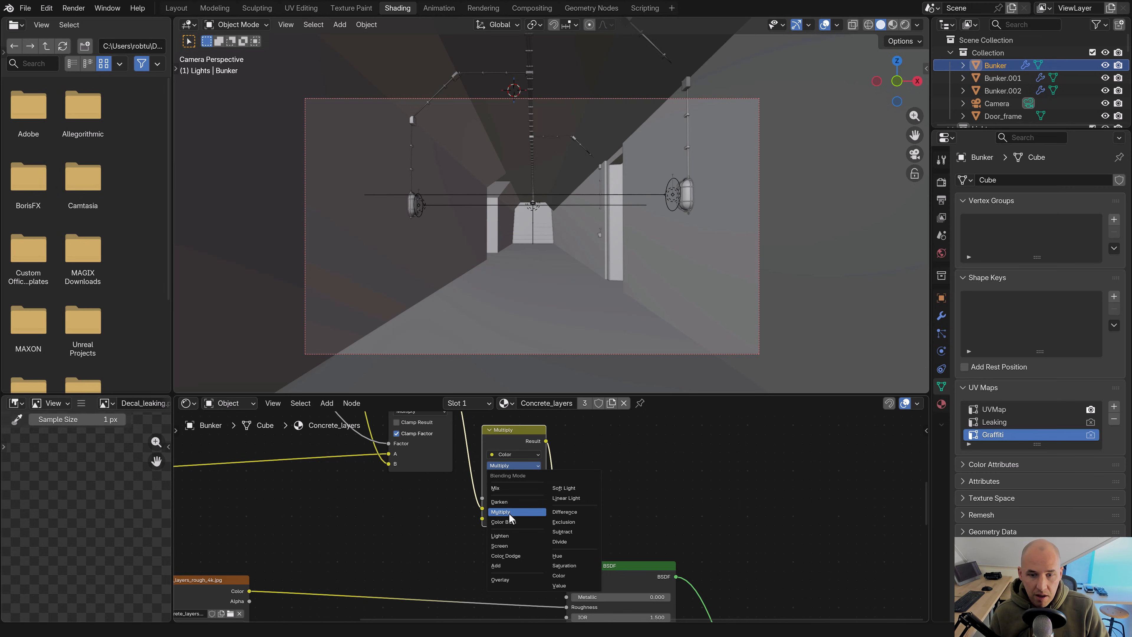
left_click(502, 490)
Load graffiti_01.png from the decals folder into the duplicated image texture node
scroll(513, 493, "down", 2)
middle_click_drag(381, 422, 464, 562)
middle_click_drag(385, 461, 403, 491)
left_click(392, 440)
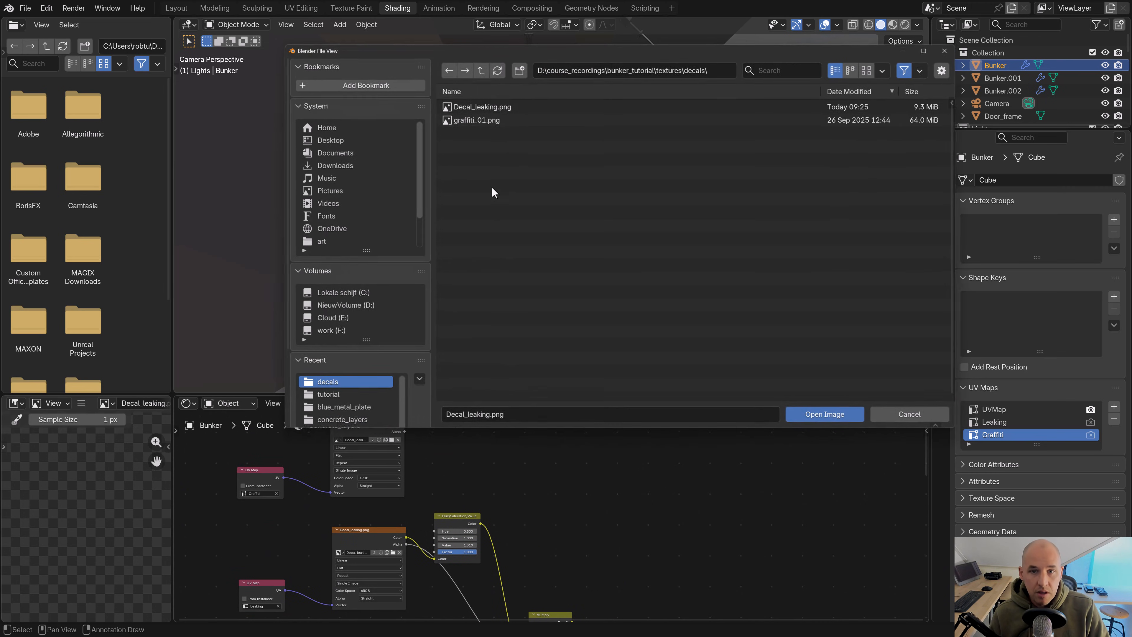
left_click(470, 116)
double_click(470, 116)
Connect the graffiti texture's Color to the Mix node's B input and its Alpha to the Factor, and tidy the node layout
middle_click_drag(457, 508, 458, 453)
scroll(482, 468, "down", 3)
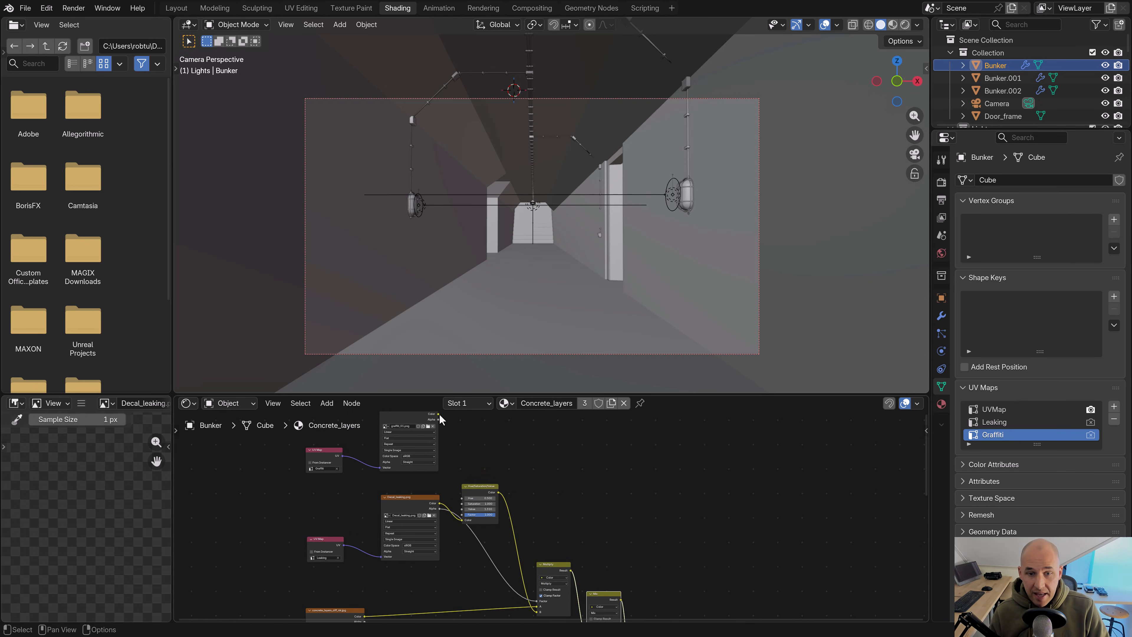
left_click_drag(439, 412, 587, 538)
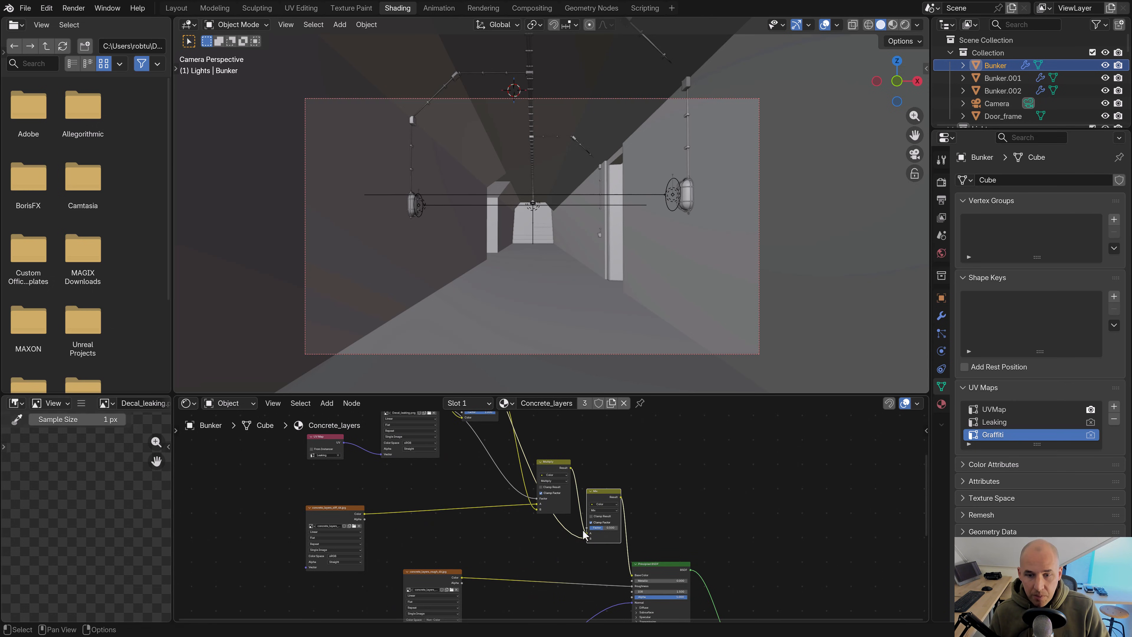
middle_click_drag(522, 418, 490, 511)
middle_click_drag(438, 435, 437, 460)
left_click_drag(408, 440, 577, 469)
scroll(590, 543, "down", 1)
scroll(590, 543, "down", 1)
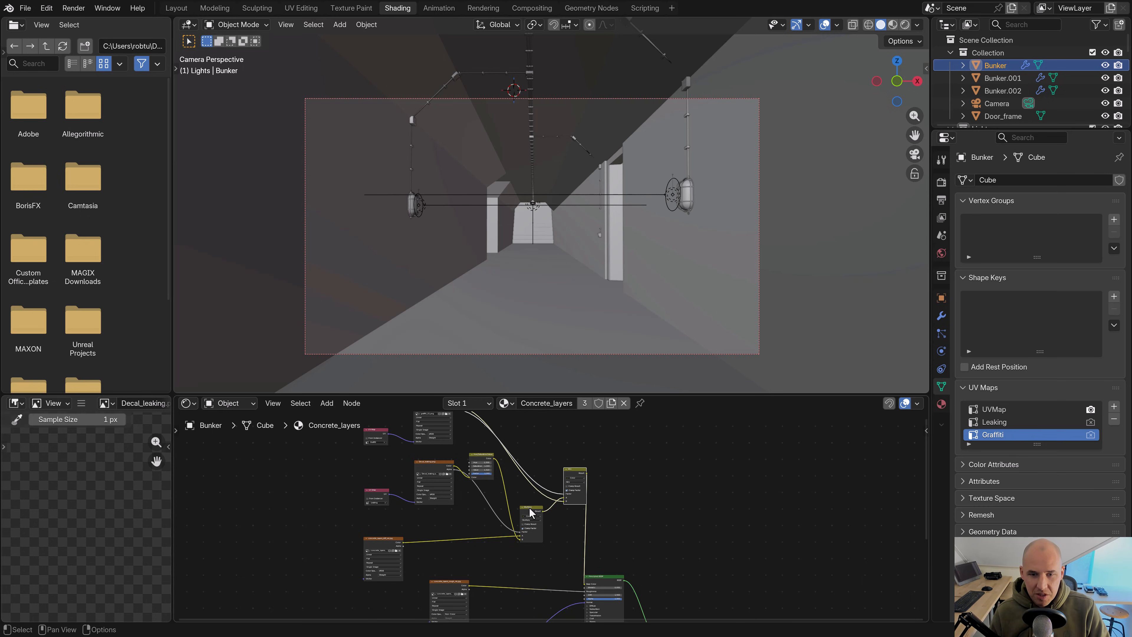
left_click_drag(531, 508, 520, 511)
middle_click_drag(501, 479, 508, 517)
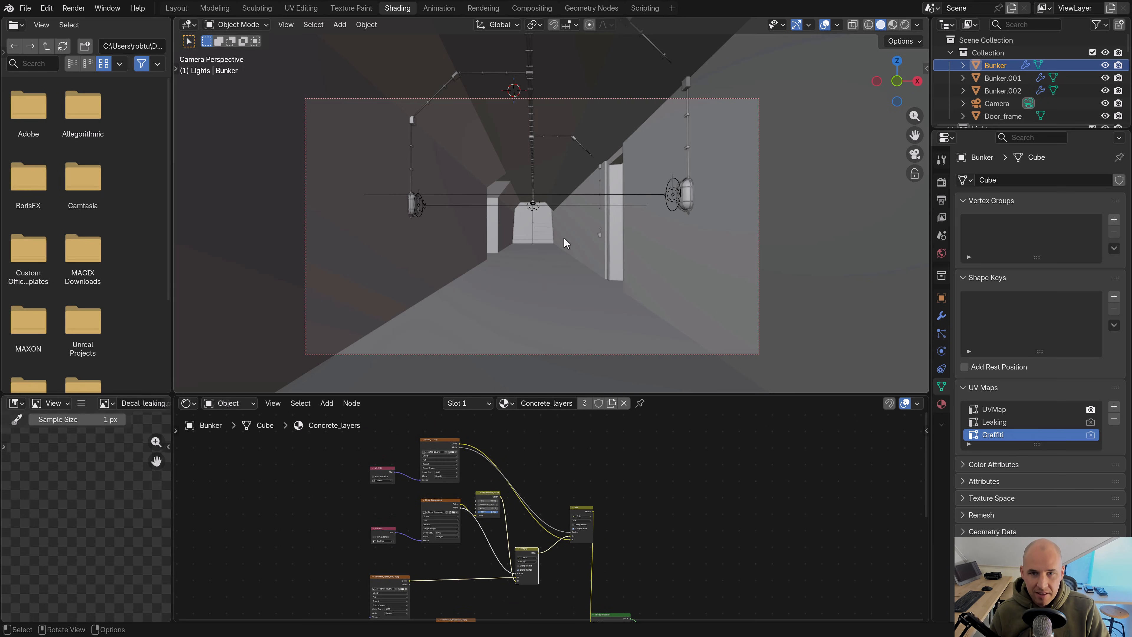
Select all faces of the Bunker mesh in an X-ray front view and unwrap them with Cube Projection
key("Tab")
scroll(564, 245, "down", 3)
key("KP_1")
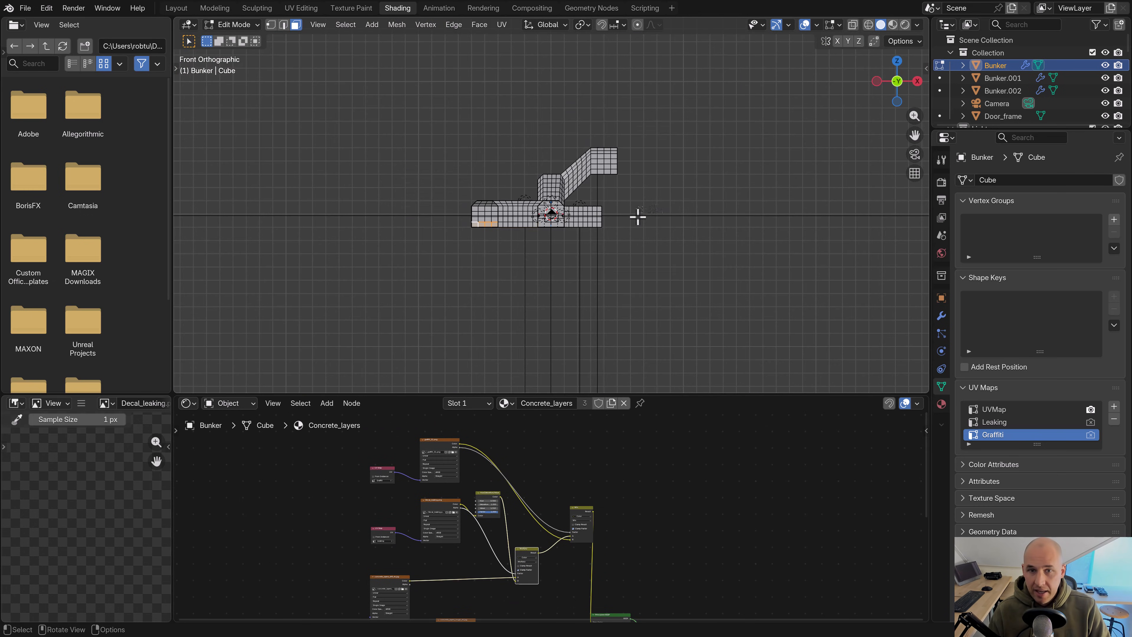
key("alt+z")
left_click_drag(652, 265, 434, 88)
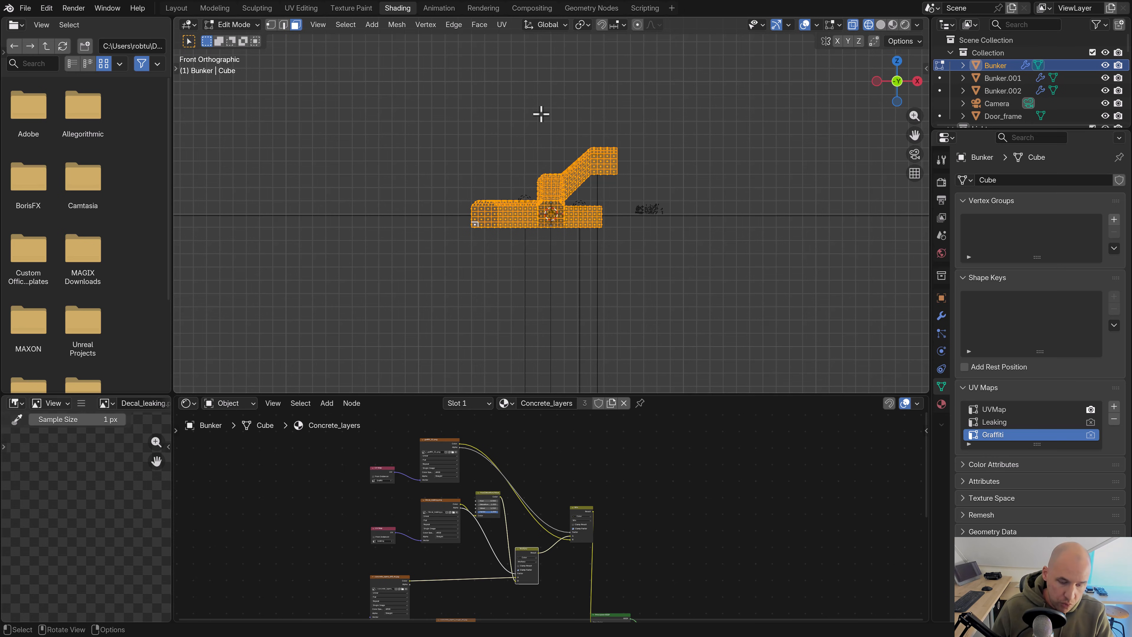
key("u")
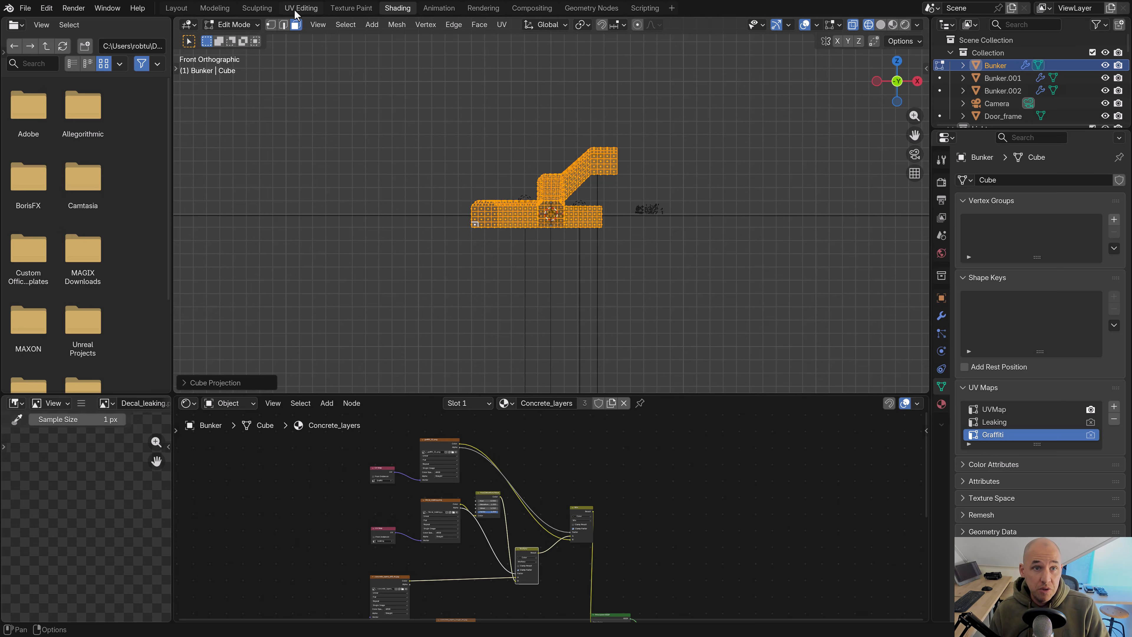
Switch to the UV Editing workspace, select all the projected UVs and scale them down
left_click(295, 9)
key("s")
key("Escape")
key("b")
left_click_drag(282, 370, 76, 223)
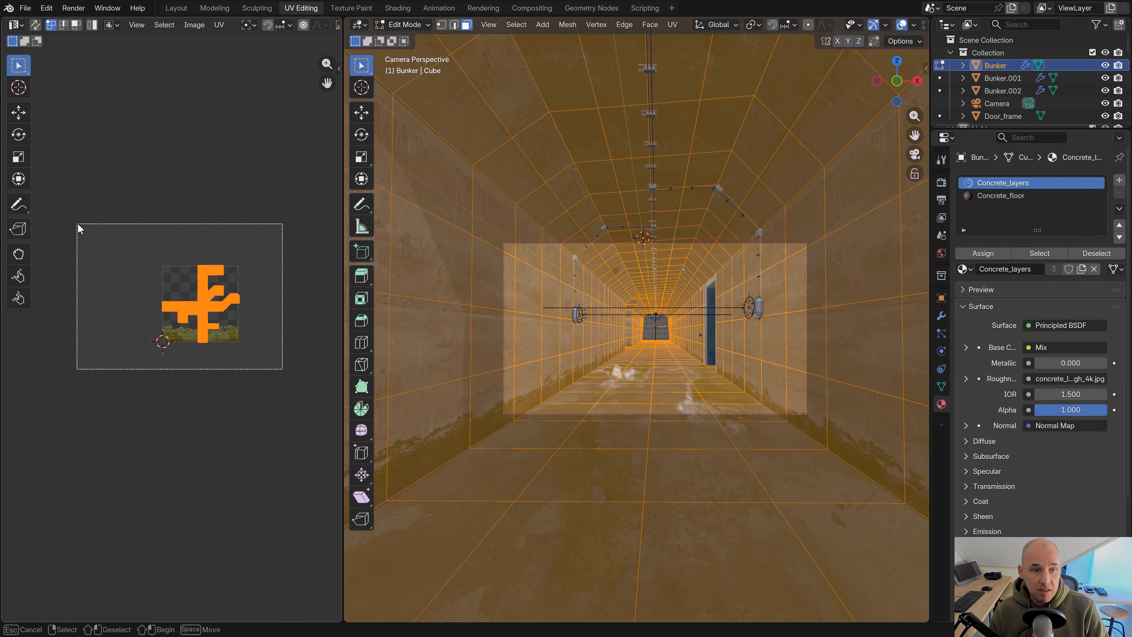
key("s")
left_click(215, 332)
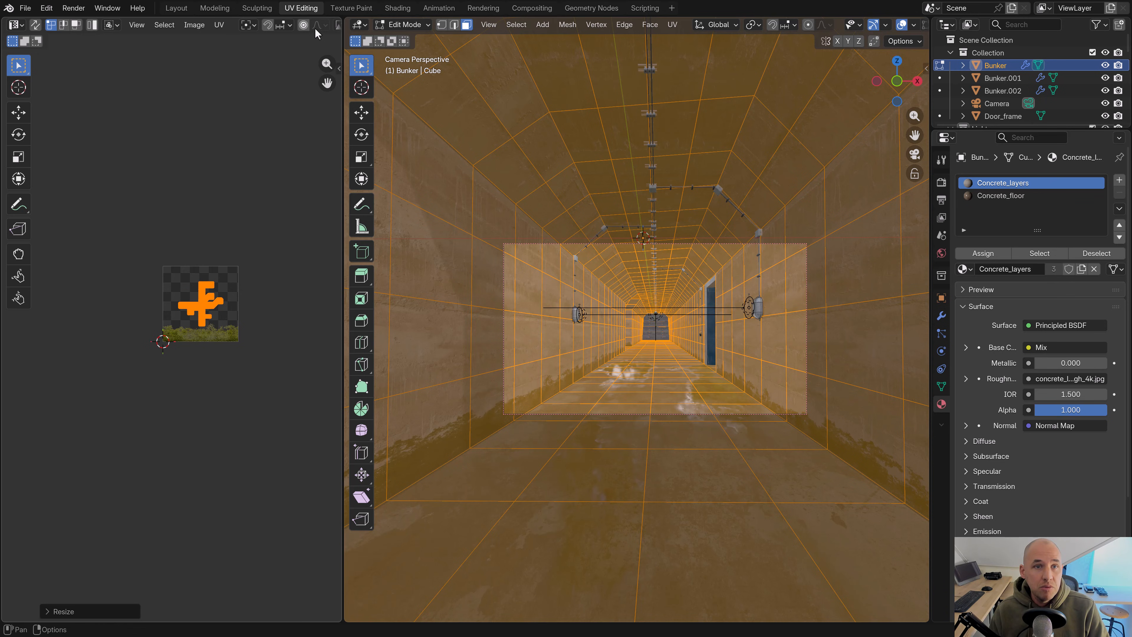
Display graffiti_01.png in the UV editor and shrink the UVs into the blank area between the drawings
scroll(289, 26, "down", 3)
left_click(266, 25)
type("gr")
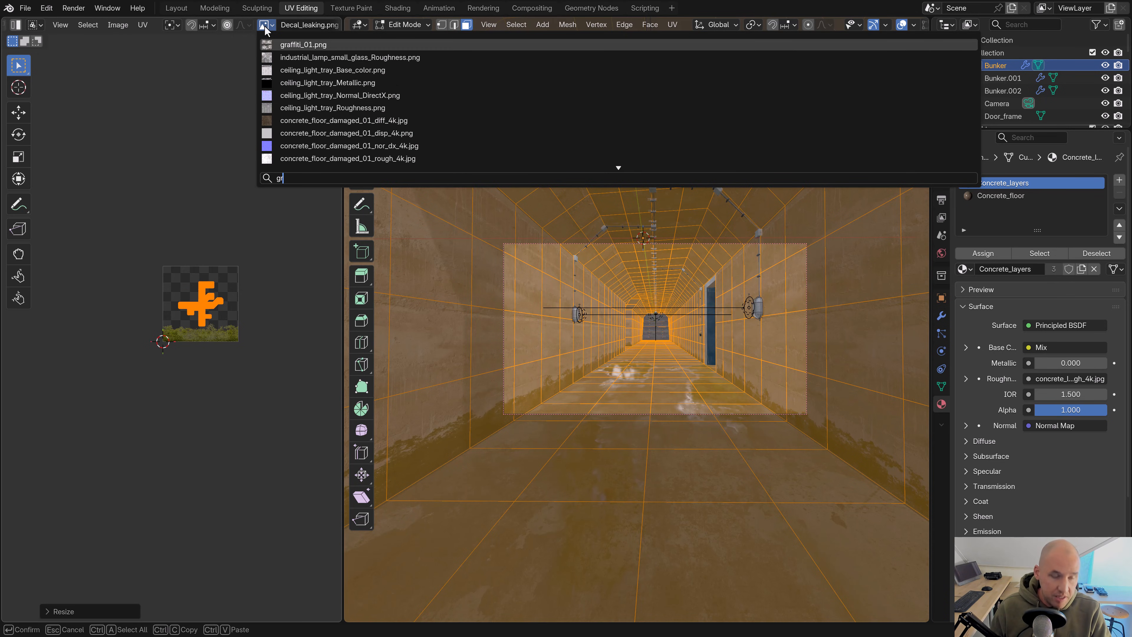
key("Return")
key("s")
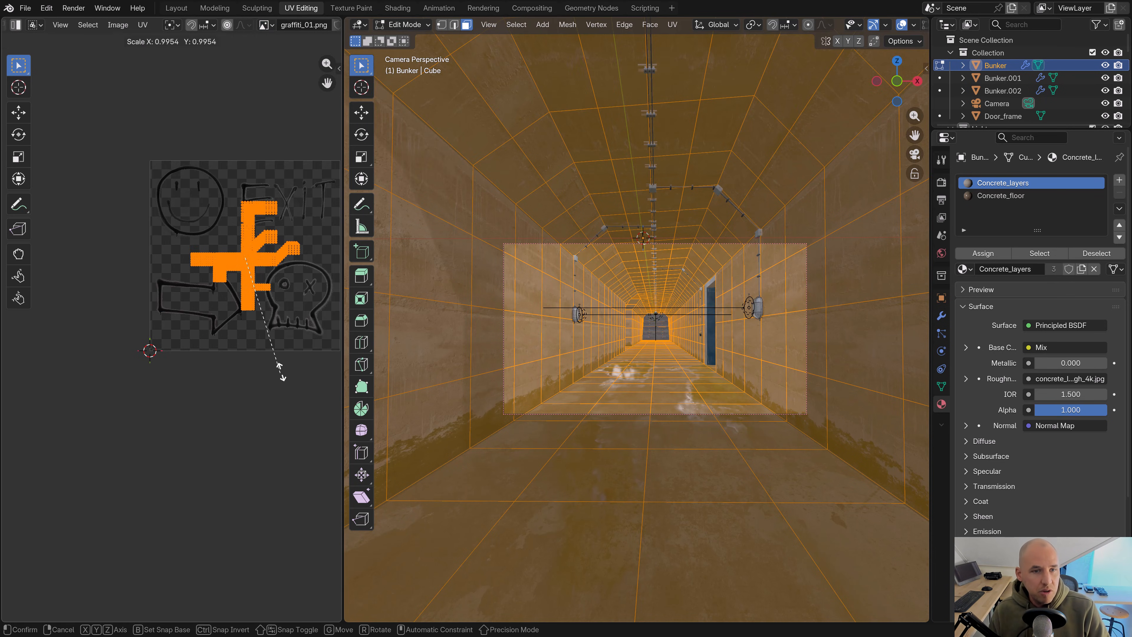
left_click(277, 294)
Select a three-by-three block of faces on the left wall of the bunker corridor
middle_click_drag(635, 300, 609, 321)
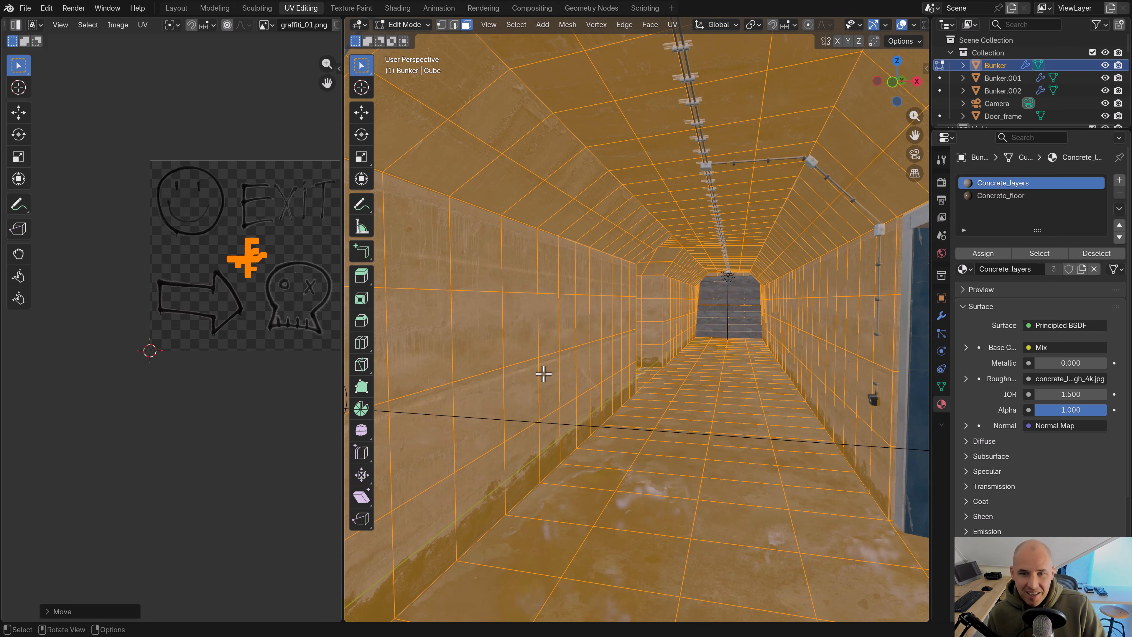
left_click(532, 378)
left_click(520, 323, "shift")
left_click(524, 279, "shift")
left_click(549, 269, "shift")
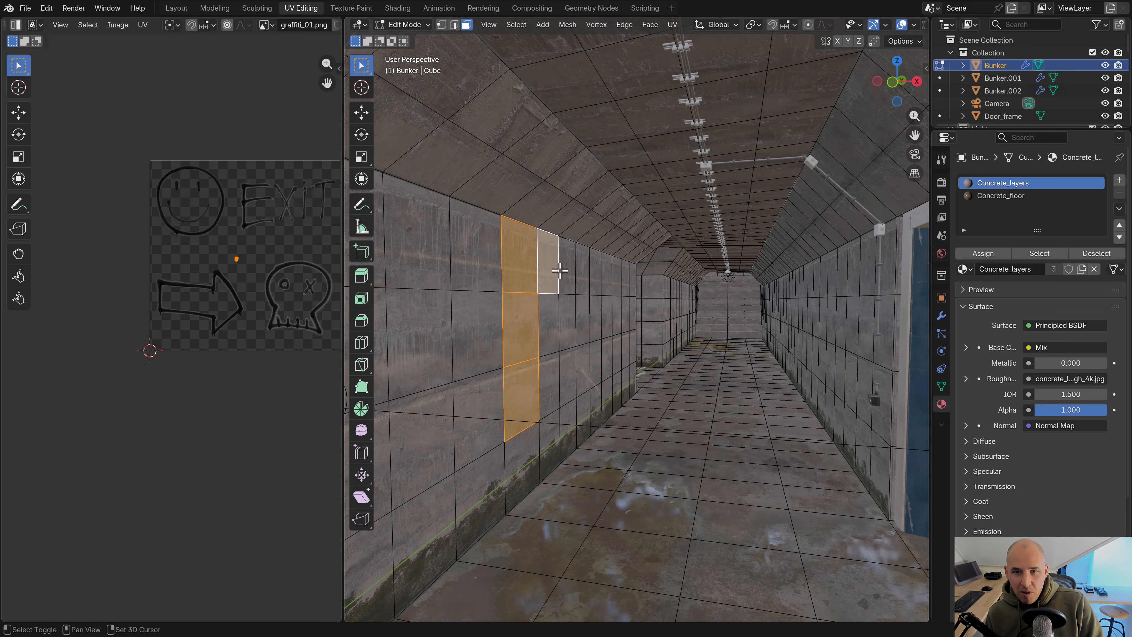
left_click(564, 271, "shift")
left_click(567, 315, "shift")
left_click(567, 374, "shift")
left_click(549, 376, "shift")
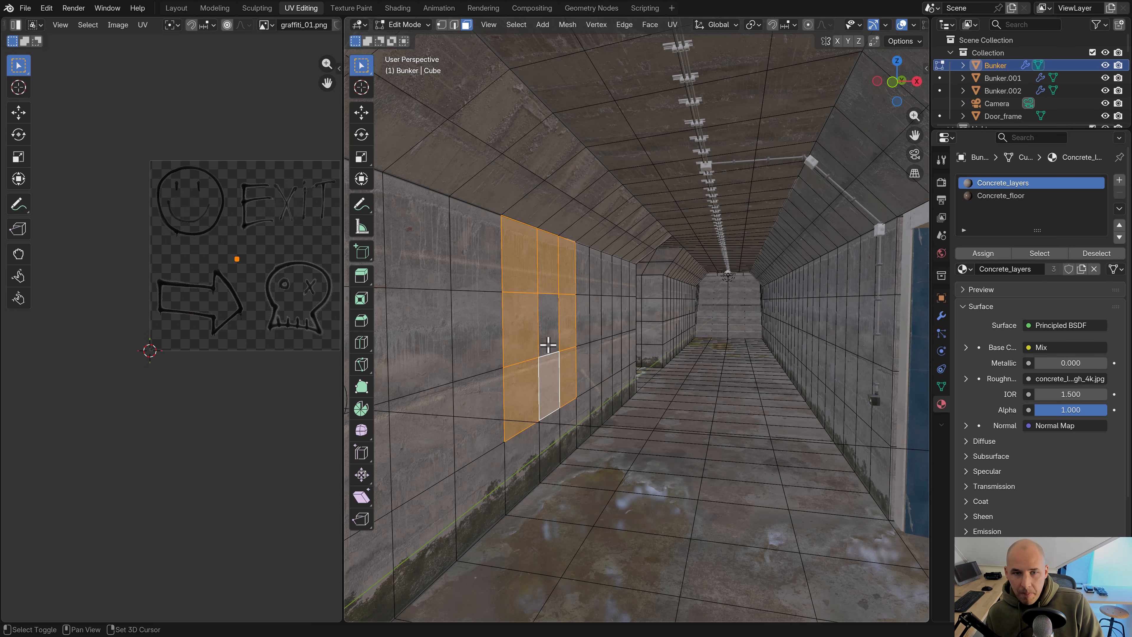
left_click(549, 326, "shift")
Scale up the selected faces' UVs and place them over the skull drawing in graffiti_01.png
key("s")
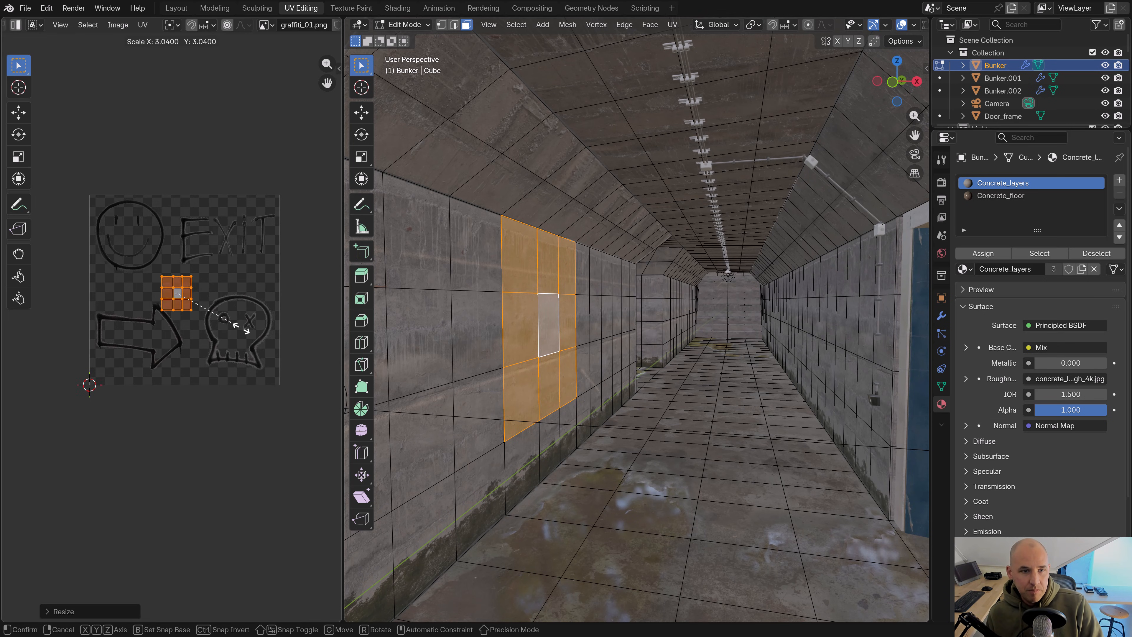
left_click(192, 331)
key("g")
left_click(258, 368)
key("s")
left_click(248, 407)
key("g")
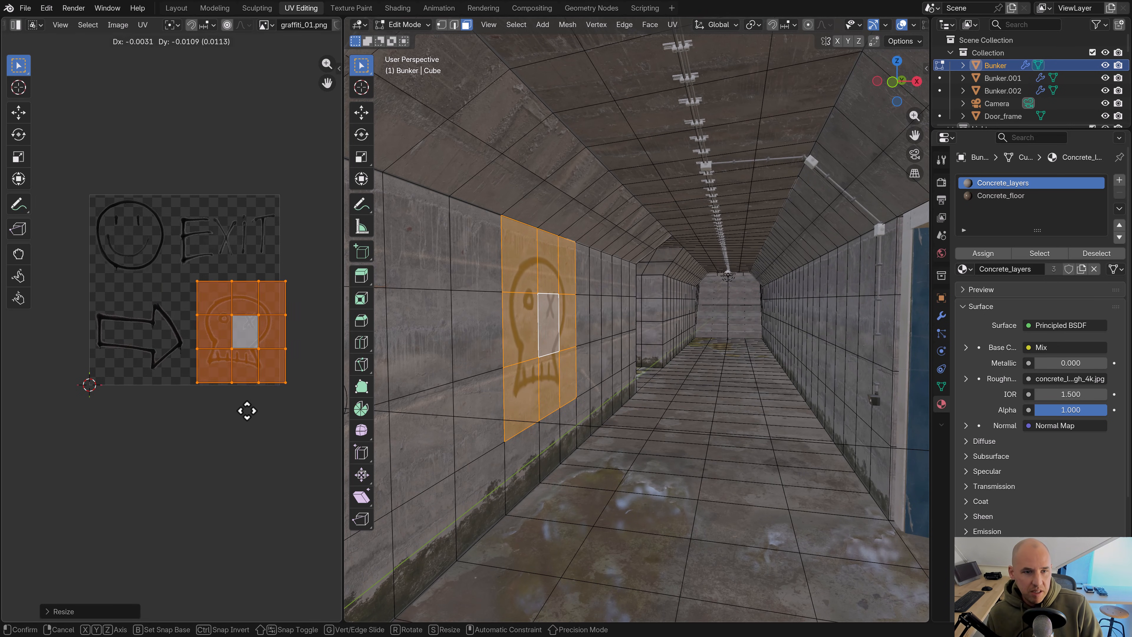
left_click(244, 409)
Fine-tune the UV size and position around the skull, then view the decal in Object Mode through the camera
key("s")
left_click(247, 417)
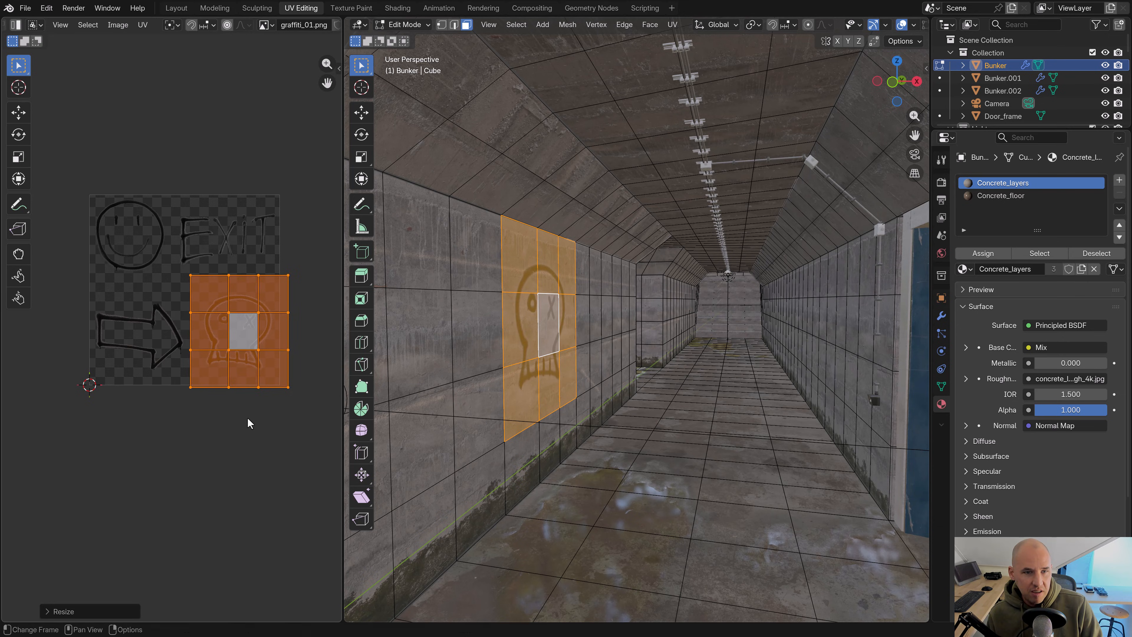
key("g")
left_click(245, 417)
key("Tab")
key("KP_0")
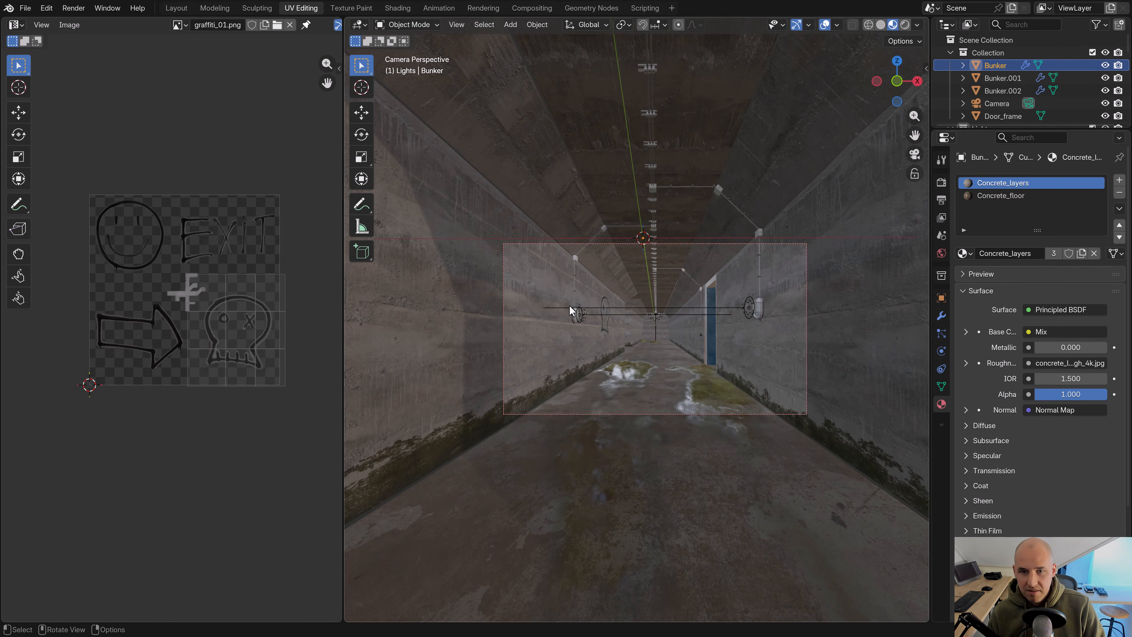
scroll(568, 312, "up", 3)
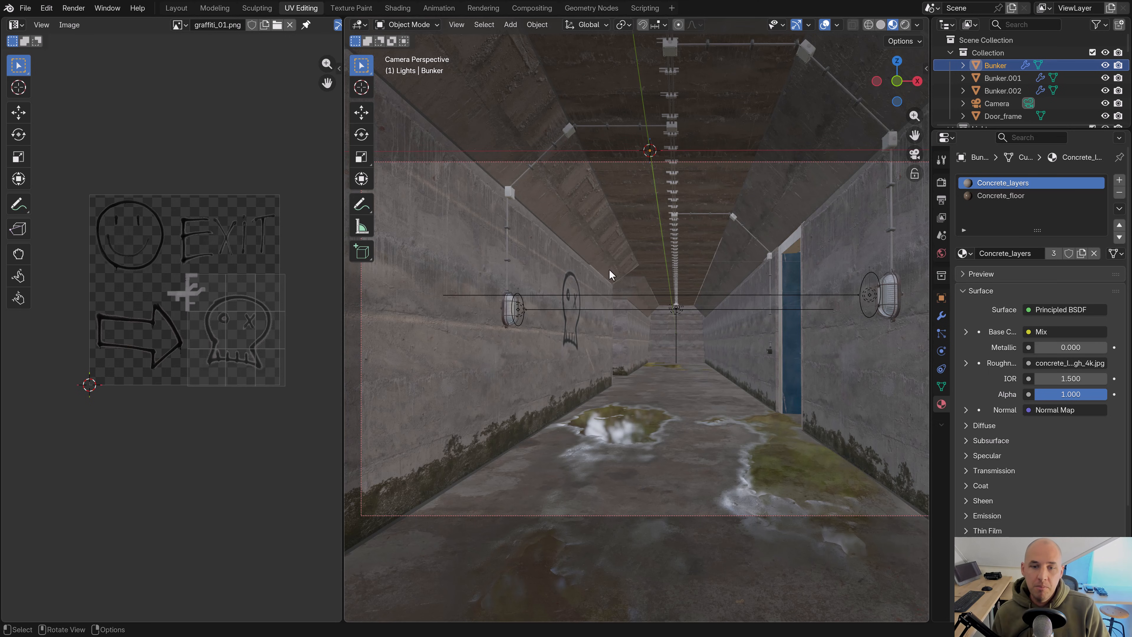
Select the lowest row of faces along the left wall, from deep in the corridor to the bunker's front opening
key("Tab")
left_click(533, 408)
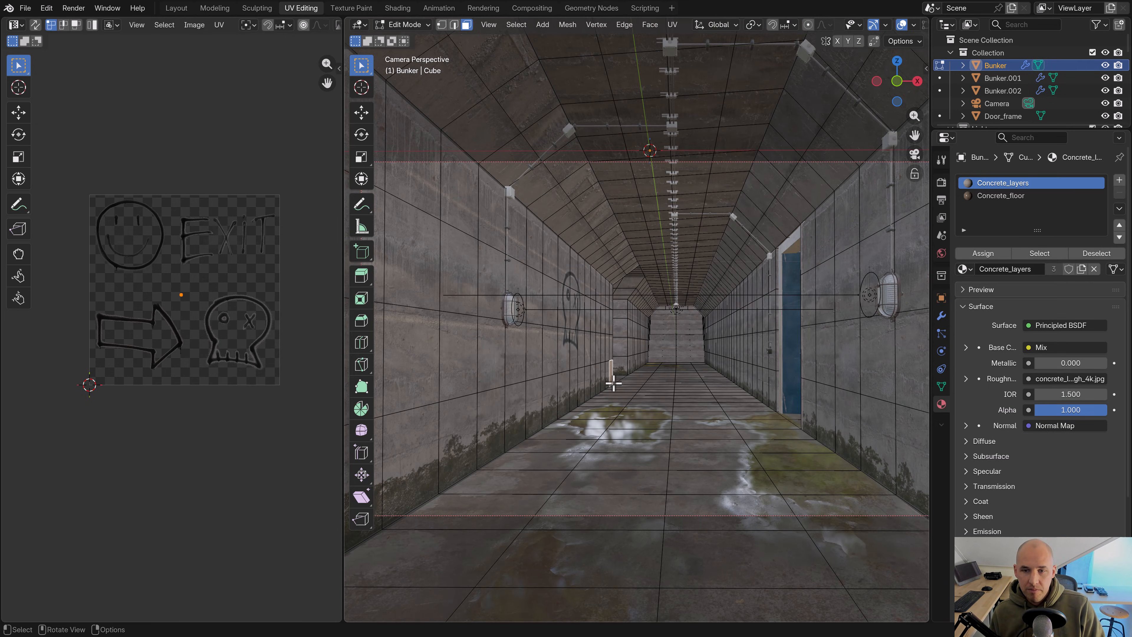
scroll(612, 383, "down", 8)
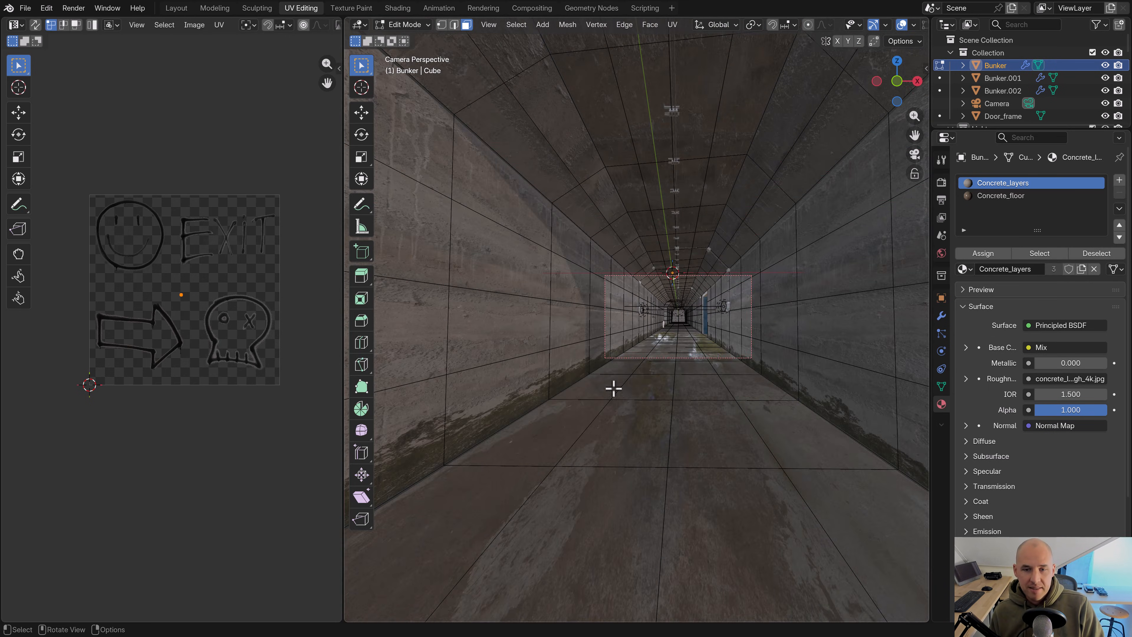
scroll(597, 394, "down", 5)
middle_click_drag(613, 388, 573, 407)
scroll(614, 392, "up", 4)
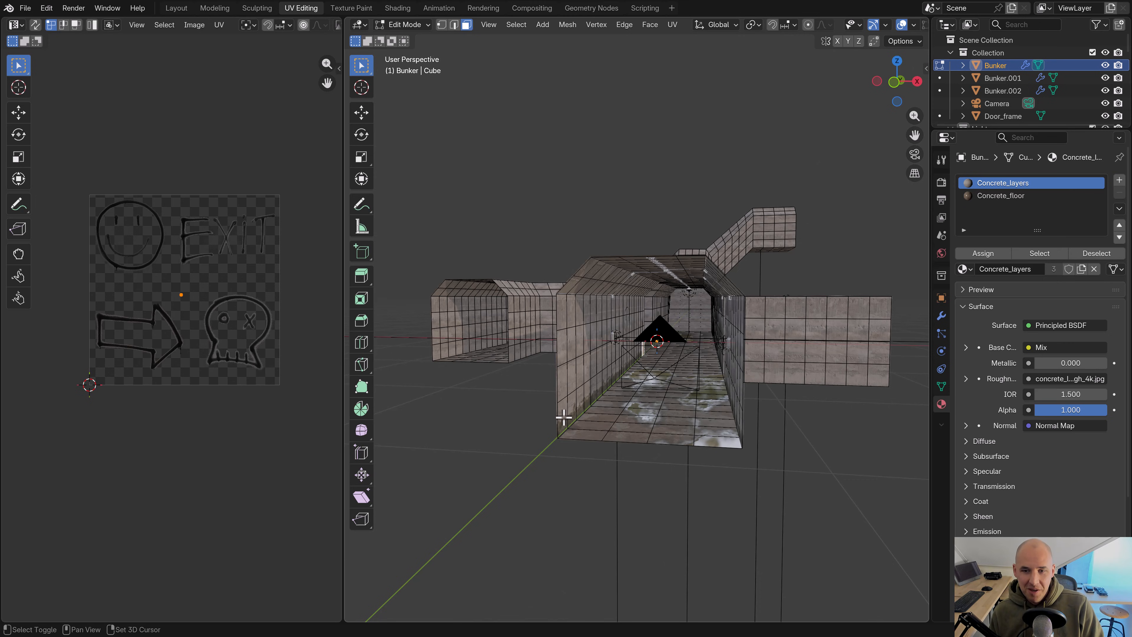
left_click(563, 412, "ctrl")
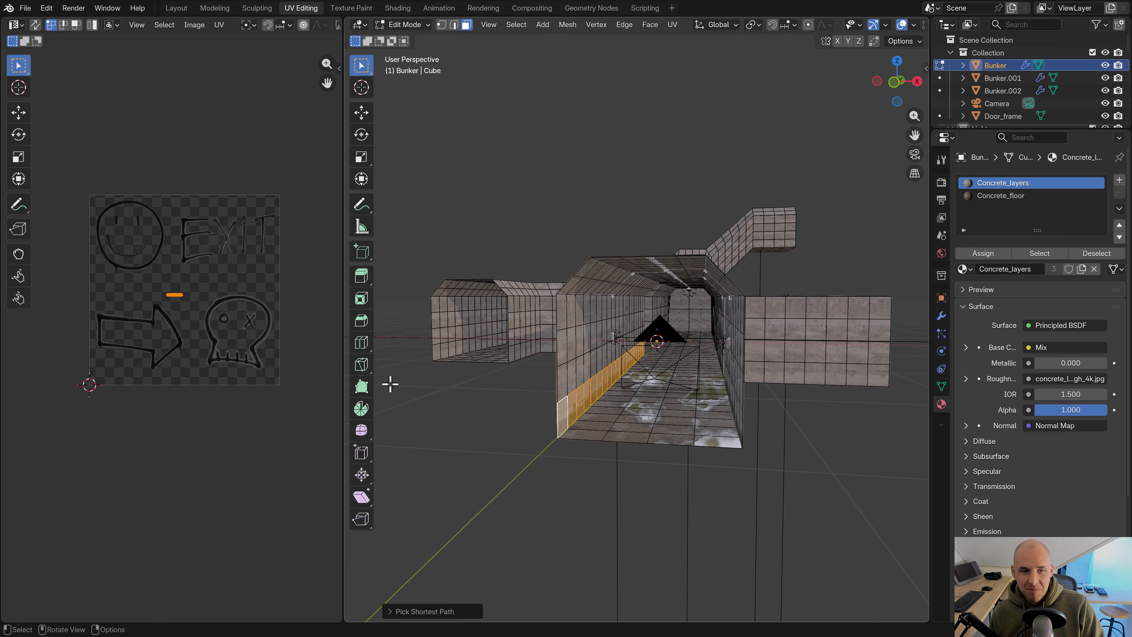
Make the Leaking UV map active, shift the selected UV strip slightly upward along Y and return to Object Mode
scroll(306, 28, "down", 2)
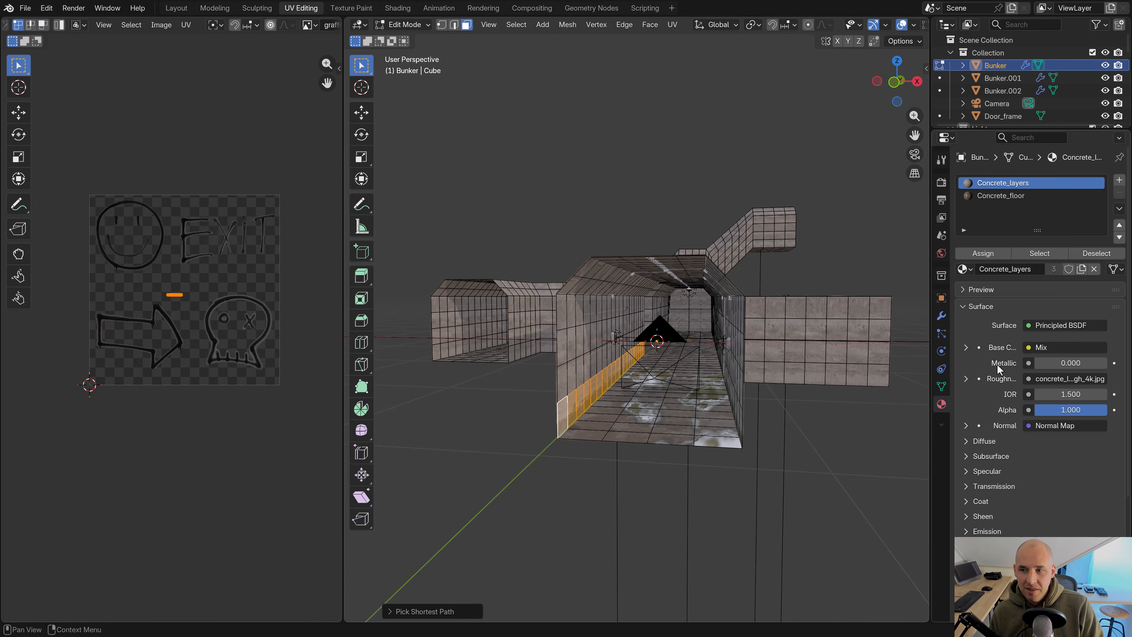
left_click(941, 386)
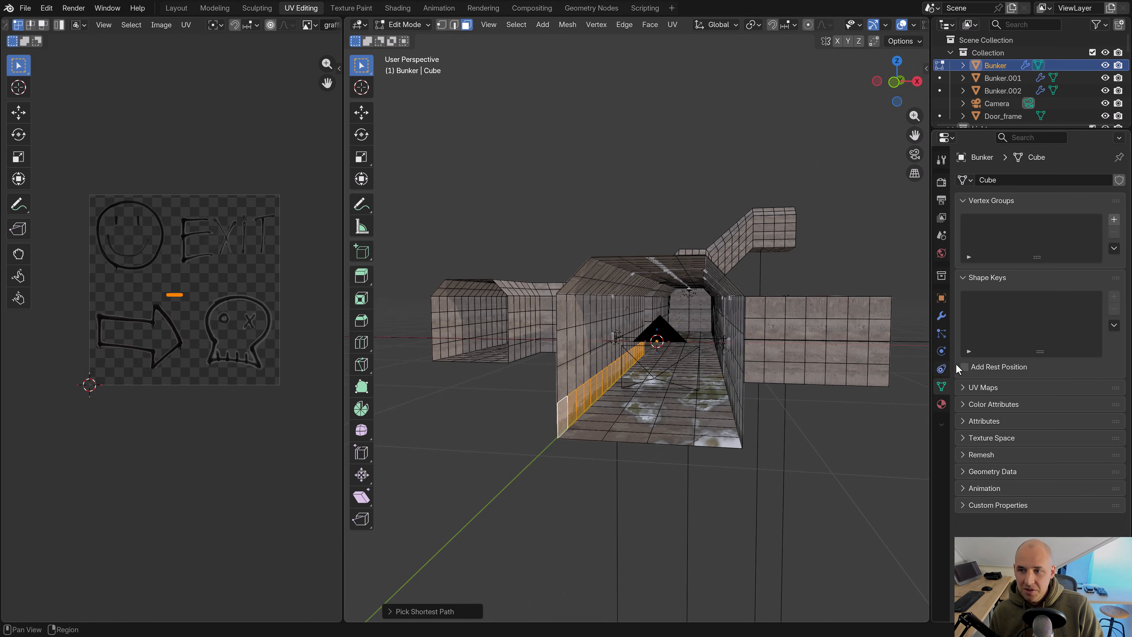
left_click(962, 387)
left_click(995, 422)
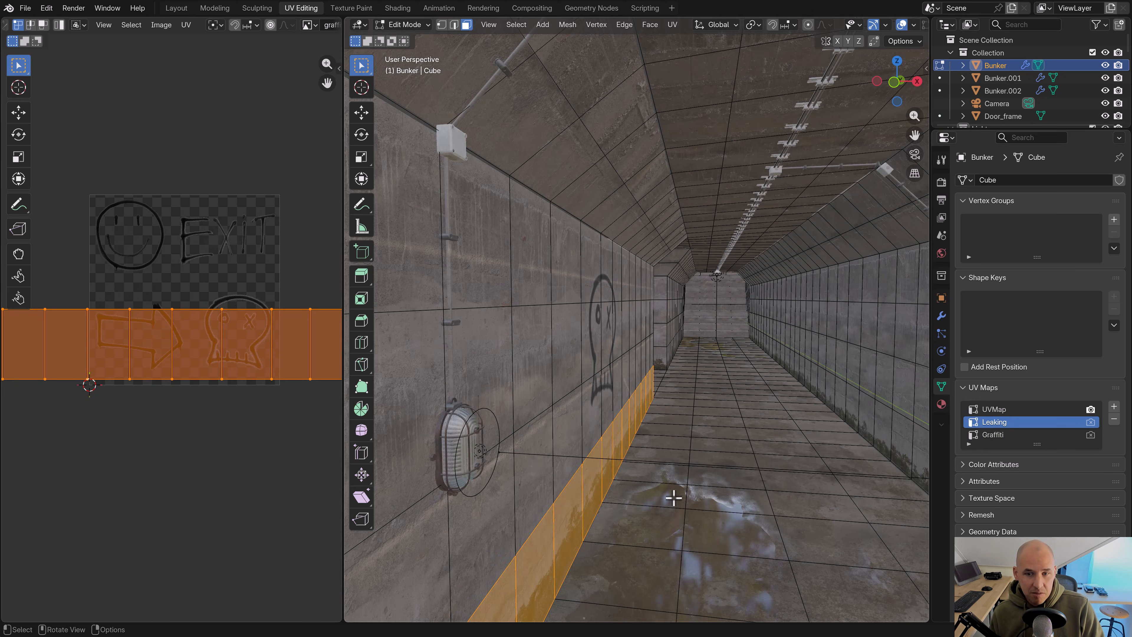
middle_click_drag(674, 498, 558, 464)
key("g")
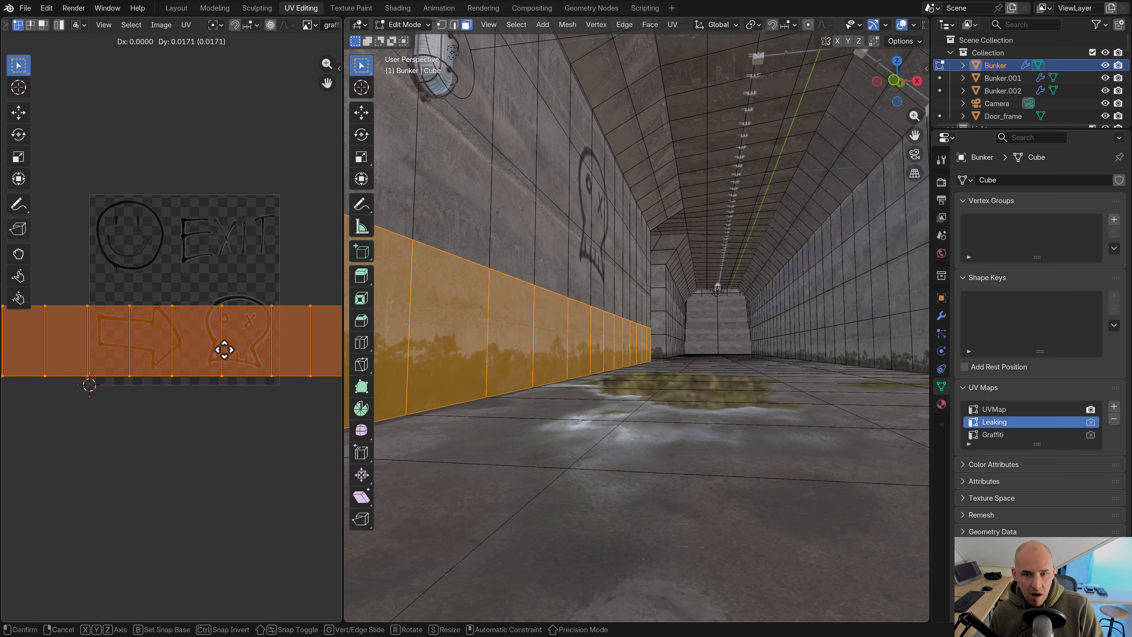
left_click(224, 345)
scroll(645, 288, "down", 1)
key("Tab")
middle_click_drag(644, 289, 655, 305)
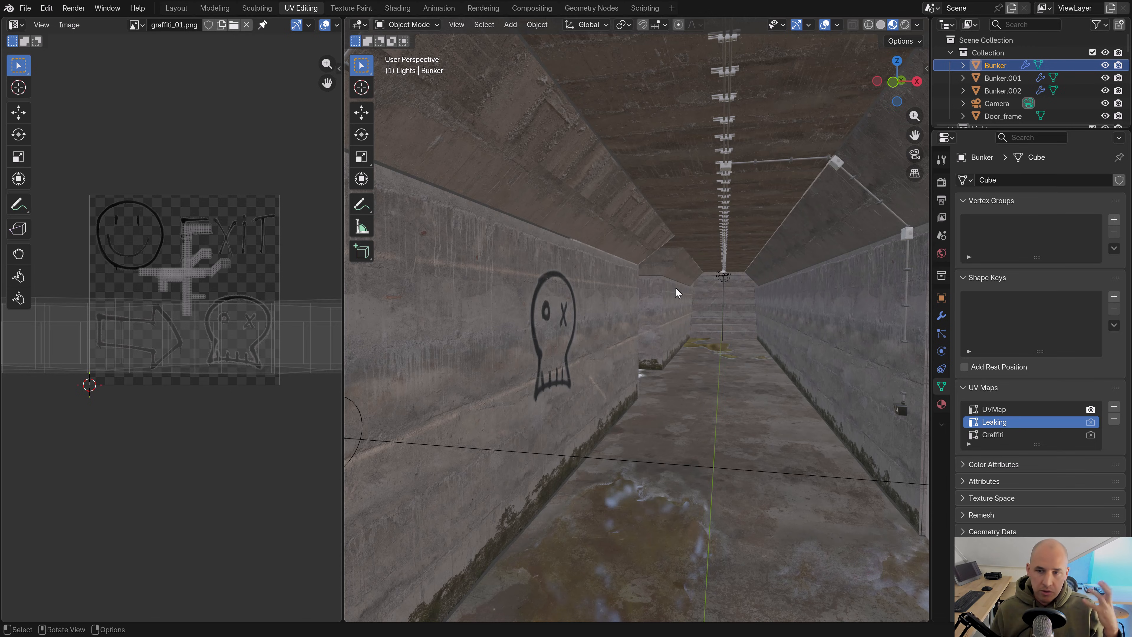
Display the scene in wireframe shading with the whole bunker layout in view
scroll(725, 306, "down", 4)
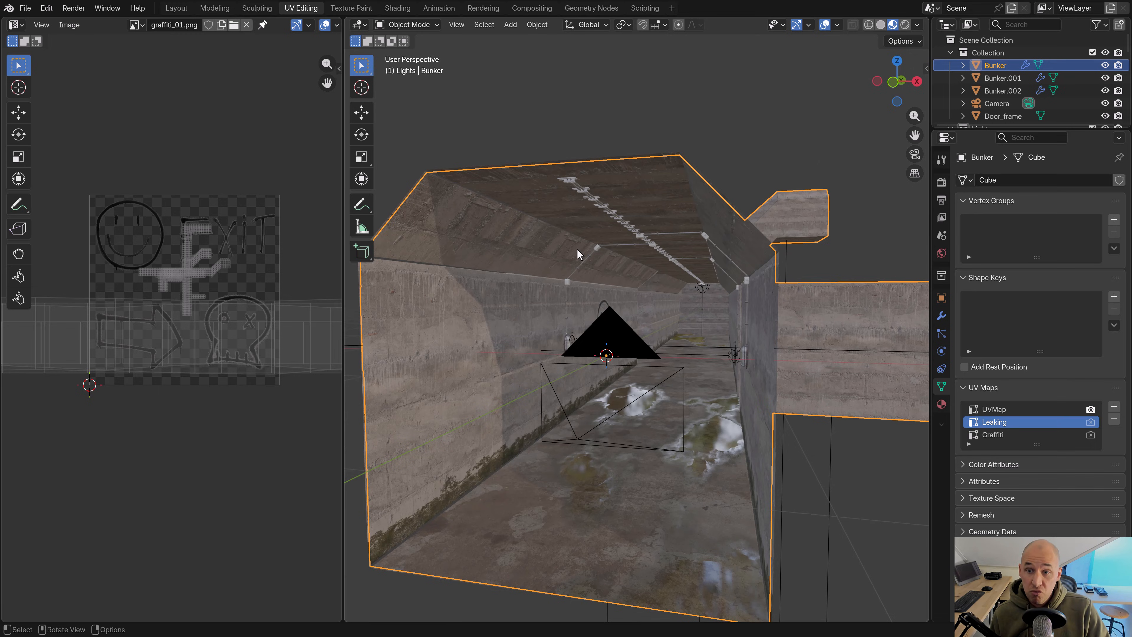
key("KP_7")
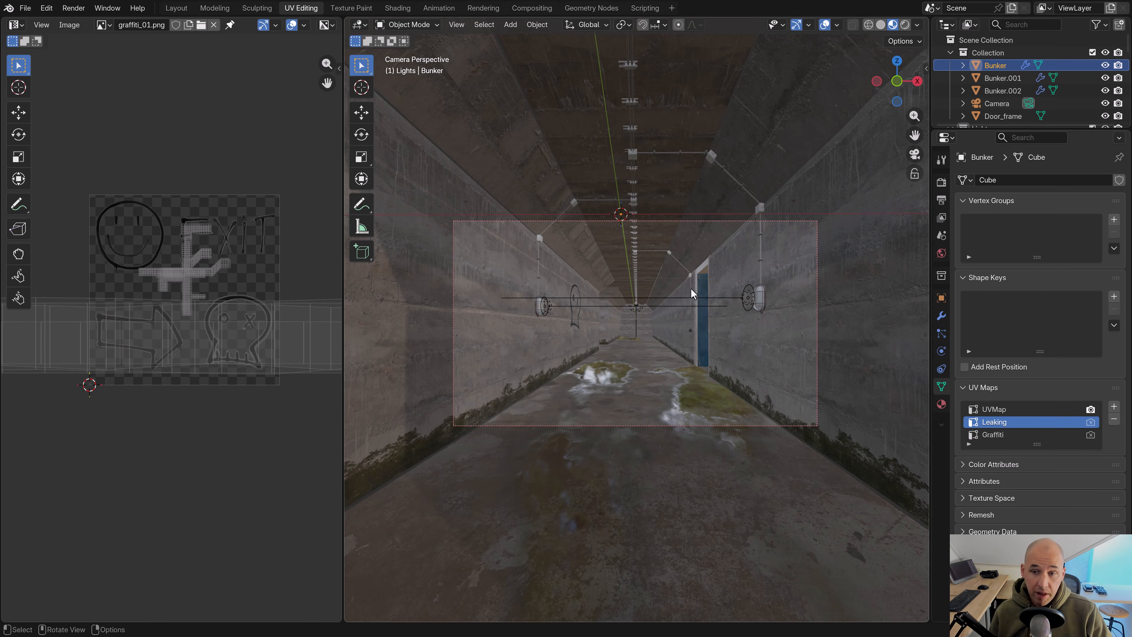
scroll(718, 300, "down", 6)
mouse_move(720, 294)
middle_mouse_down()
mouse_move(675, 319)
mouse_move(551, 319)
middle_mouse_up()
key("z")
left_click(804, 307)
key("KP_7")
key("z")
left_click(728, 325)
Box-select the group of loose cable parts lying beside the bunker and delete them
mouse_move(727, 325)
middle_mouse_down()
mouse_move(745, 256)
mouse_move(708, 373)
mouse_move(678, 380)
mouse_move(615, 348)
middle_mouse_up()
left_click(615, 349)
key("b")
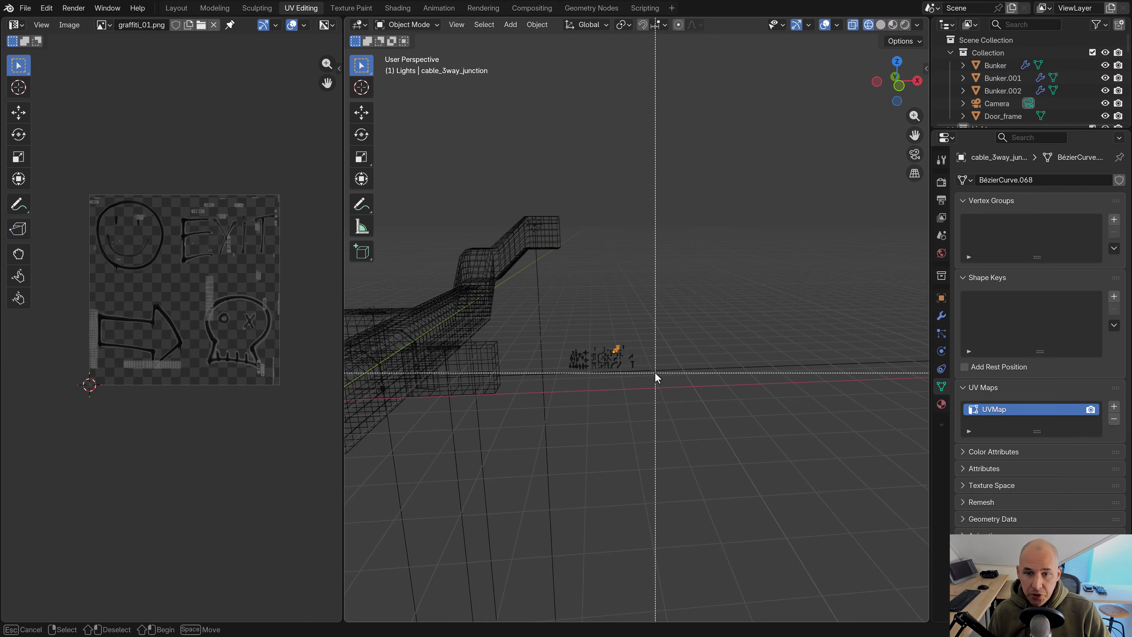
left_click_drag(654, 371, 567, 342)
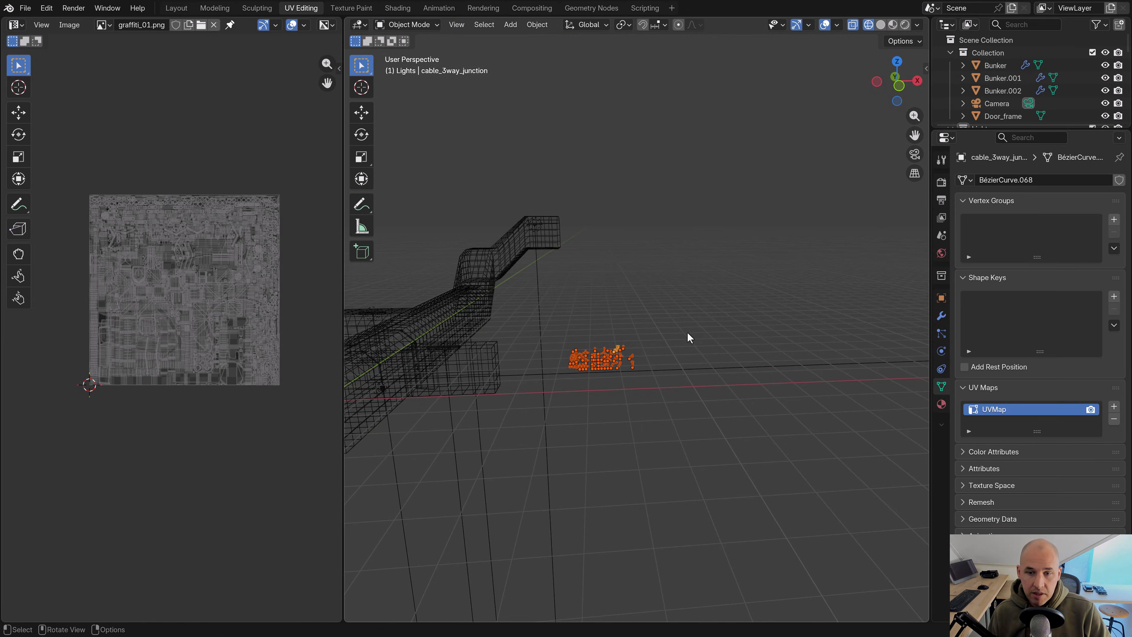
key("x")
left_click(645, 306)
scroll(647, 312, "down", 4)
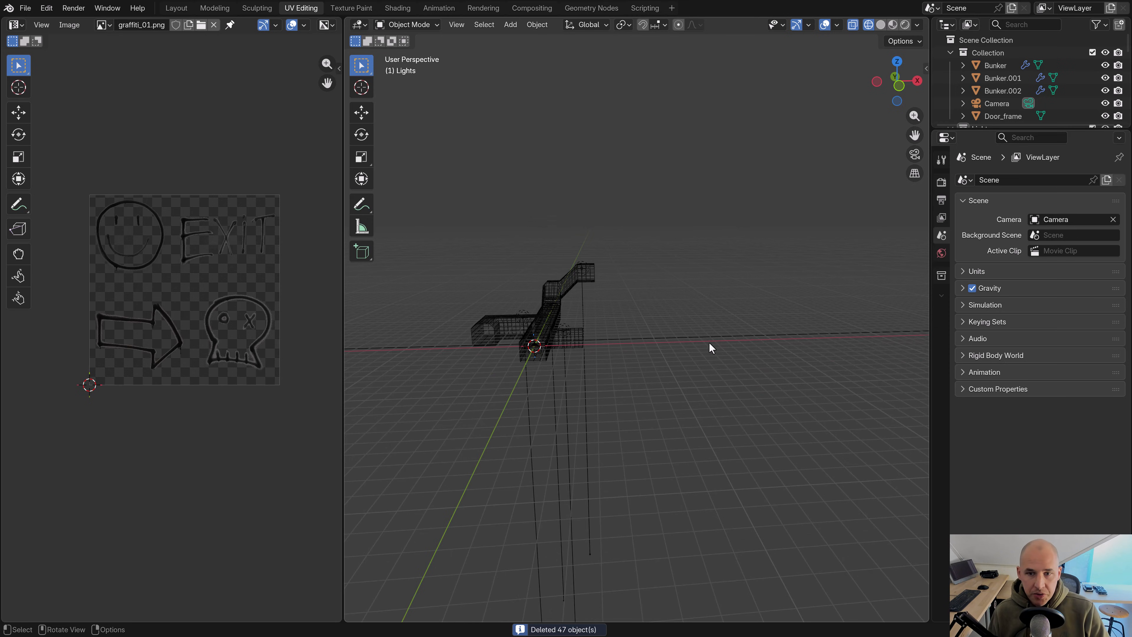
Open the Rubble Generator in a top view and preview several rubble collections, ending on the broken brick collection
key("KP_7")
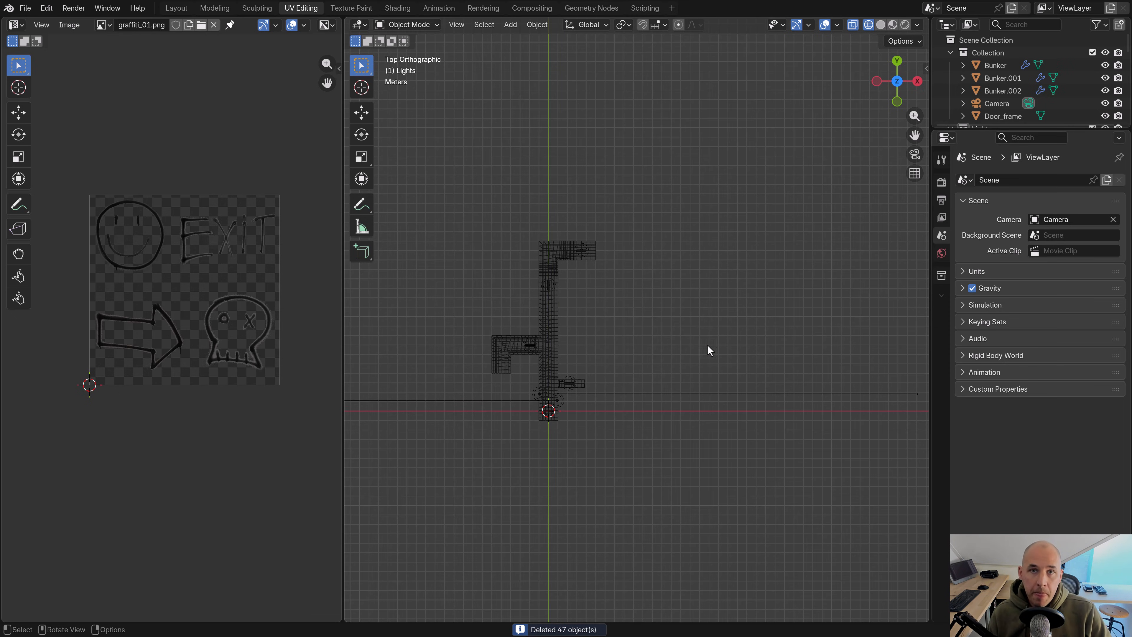
key("n")
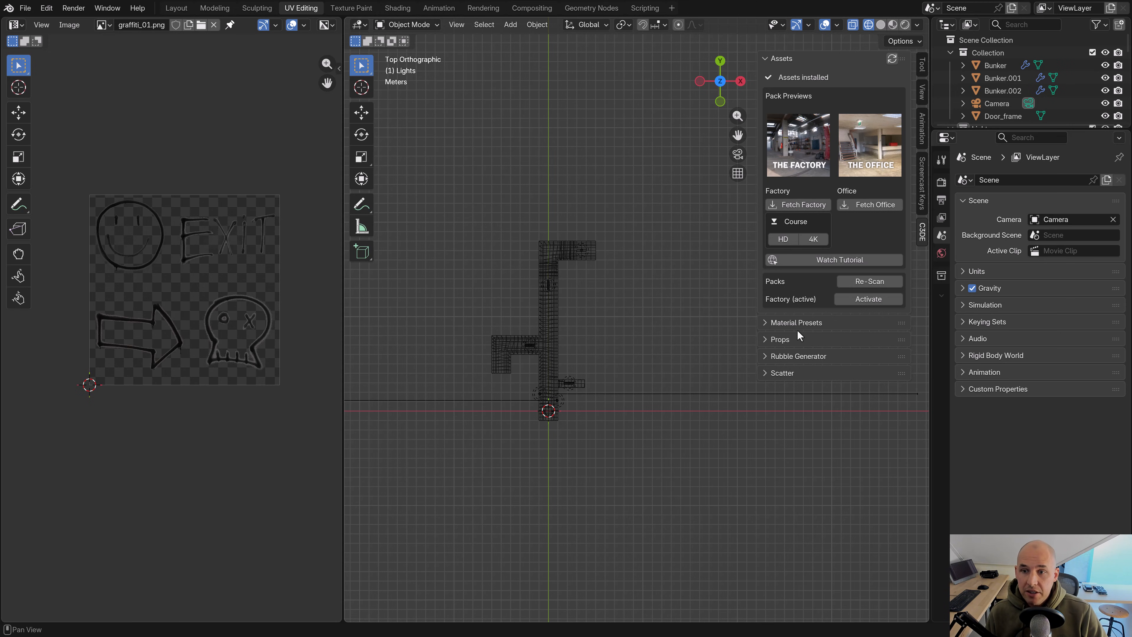
left_click(773, 356)
scroll(834, 396, "down", 8)
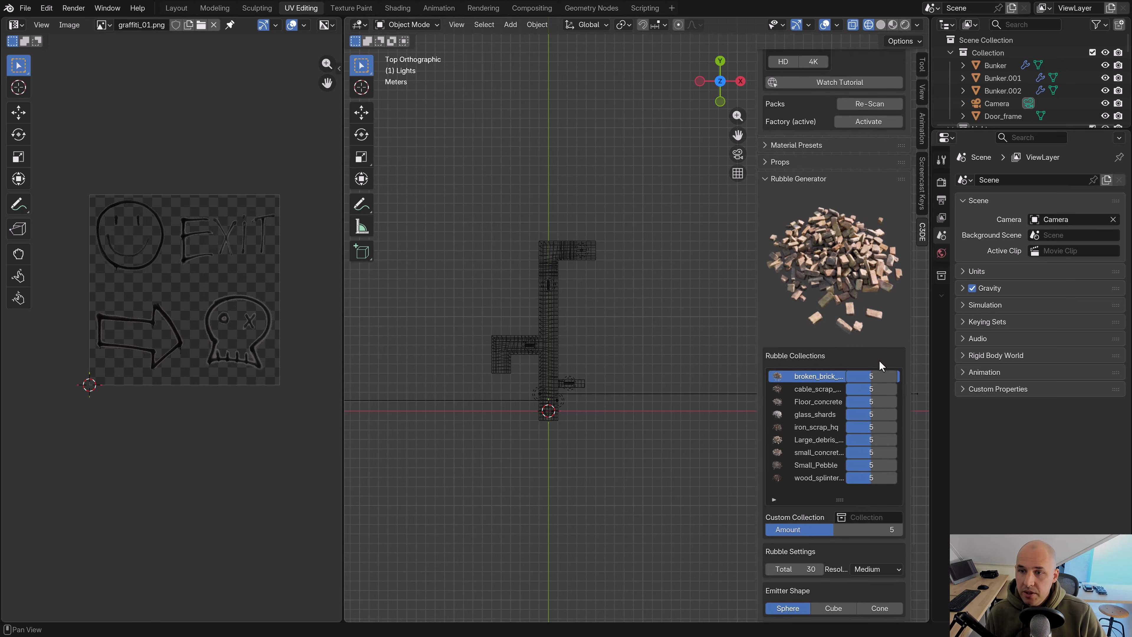
left_click(799, 364)
left_click(806, 376)
left_click(810, 387)
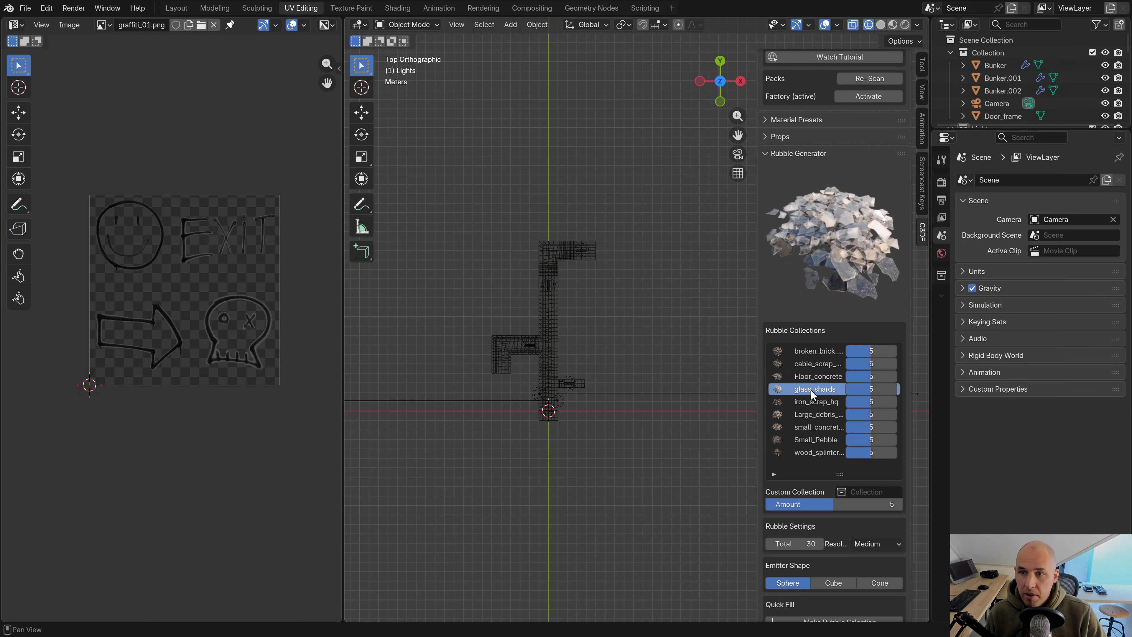
left_click(806, 352)
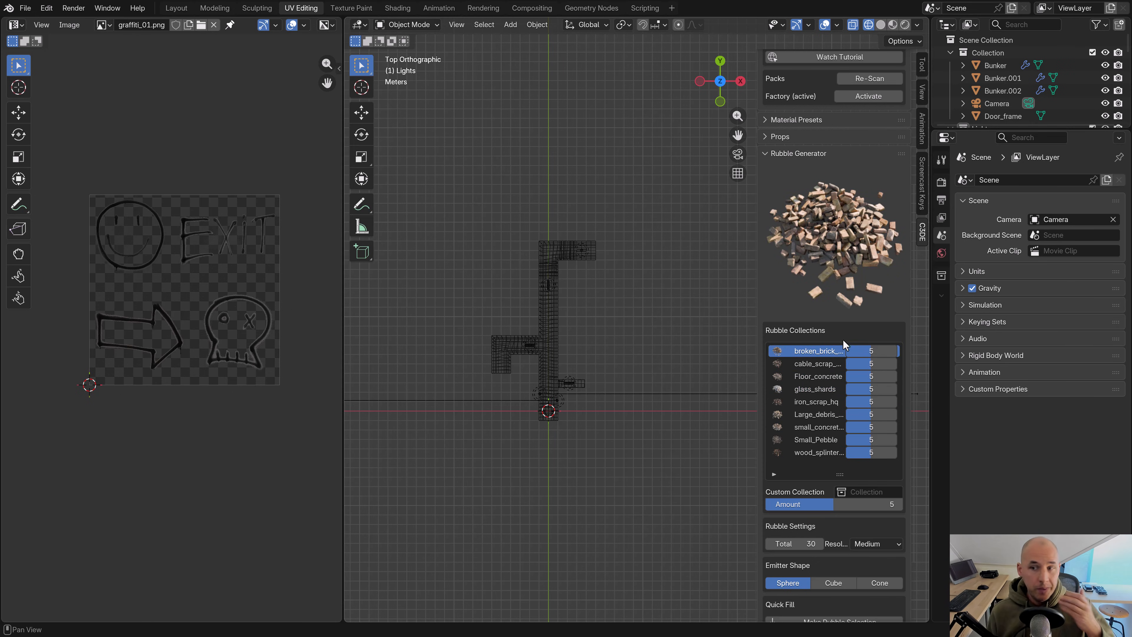
Set the rubble amounts to broken brick 10, Floor_concrete 2, small concrete 1 and all others 0, with Low resolution
left_click_drag(871, 351, 871, 376)
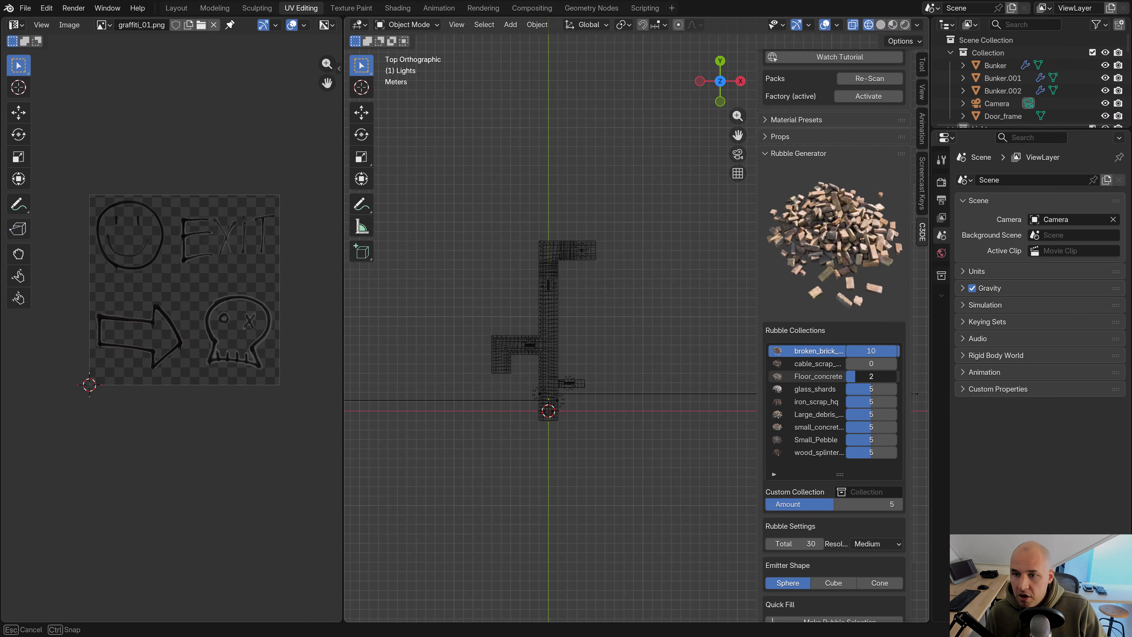
left_click_drag(871, 377, 853, 399)
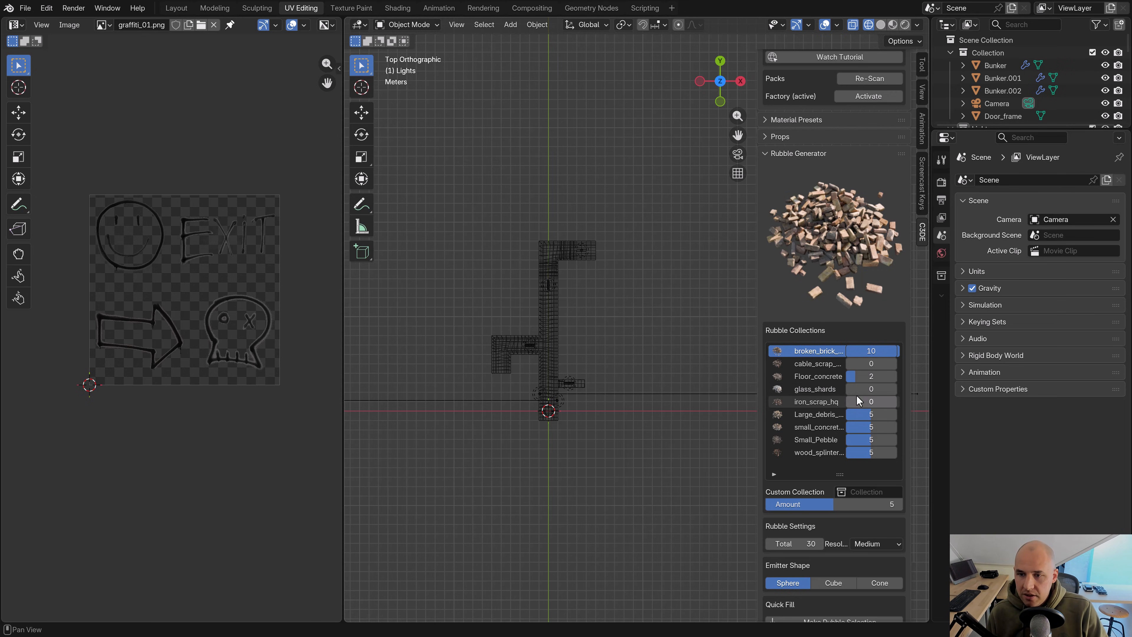
left_click_drag(867, 415, 846, 452)
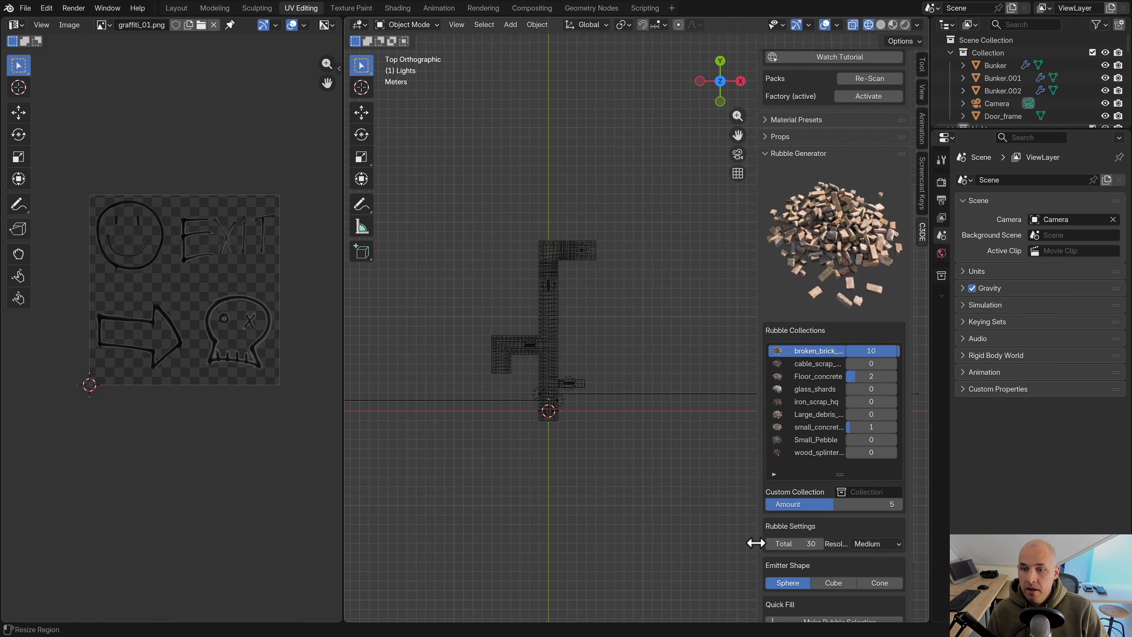
left_click(877, 544)
left_click(876, 557)
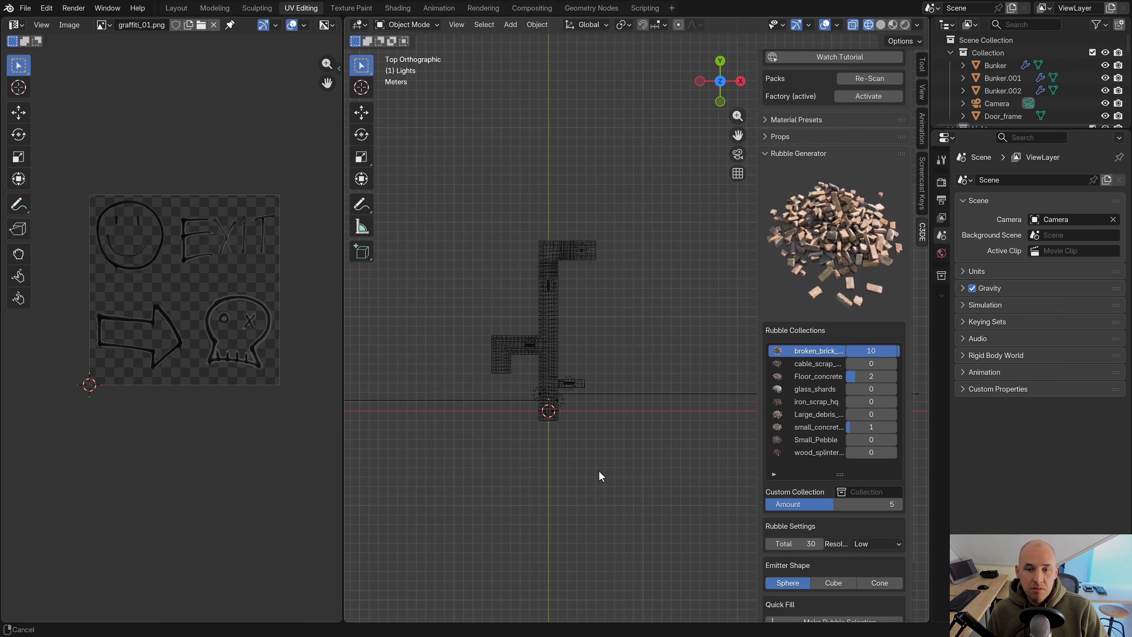
Create the Rubble Generator's ground plane at the front end of the bunker
middle_click_drag(598, 470, 569, 422, "shift")
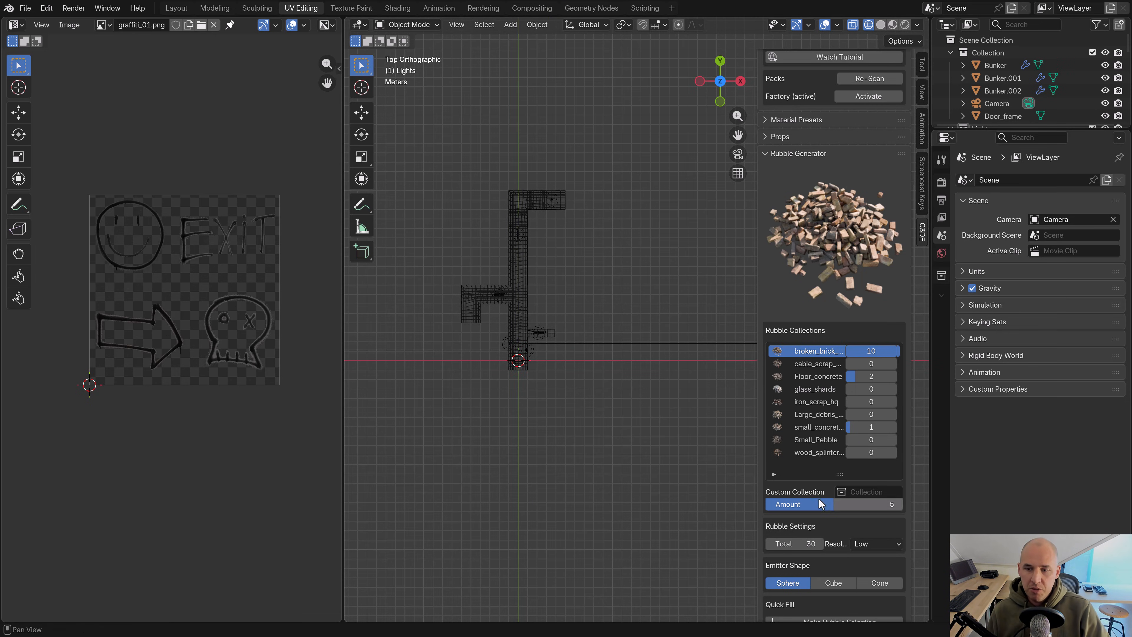
scroll(865, 538, "down", 4)
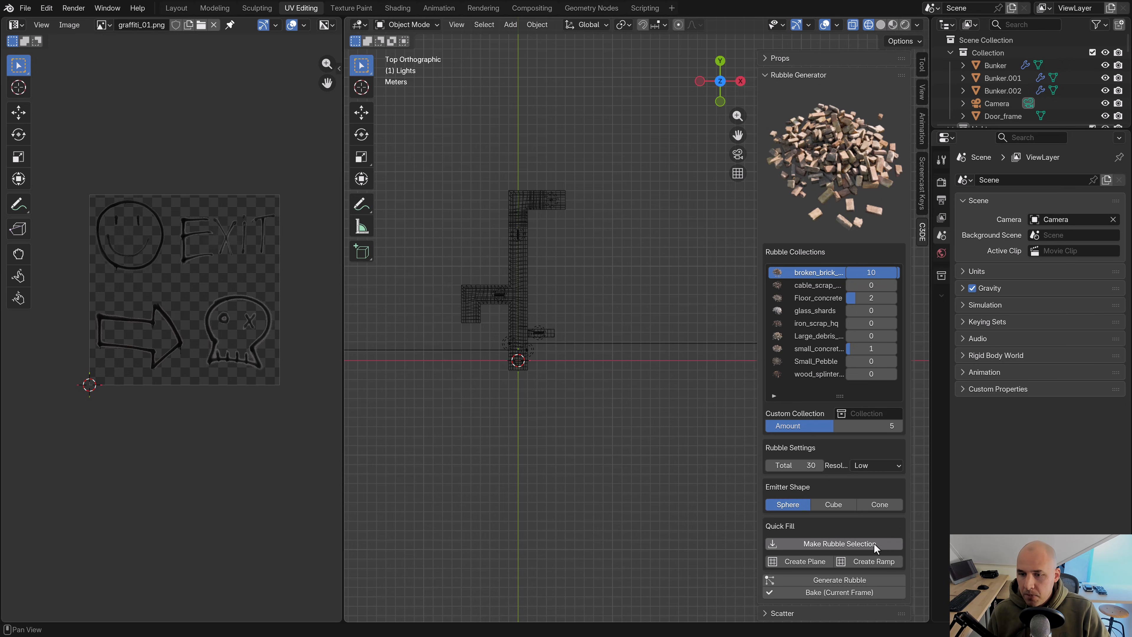
left_click(805, 561)
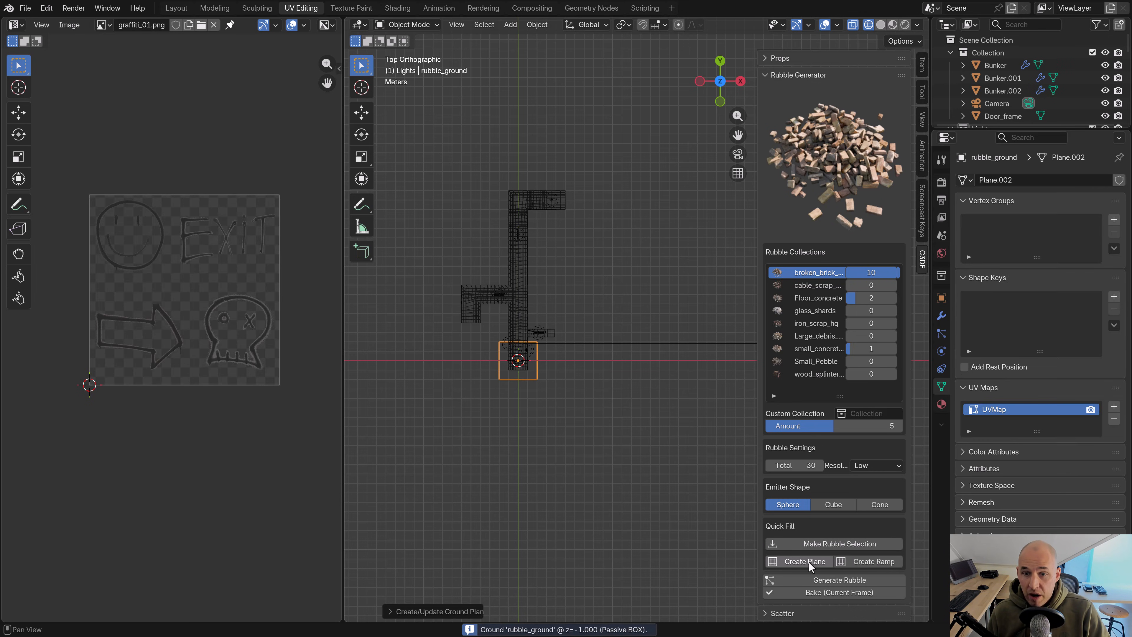
middle_click_drag(516, 404, 555, 330)
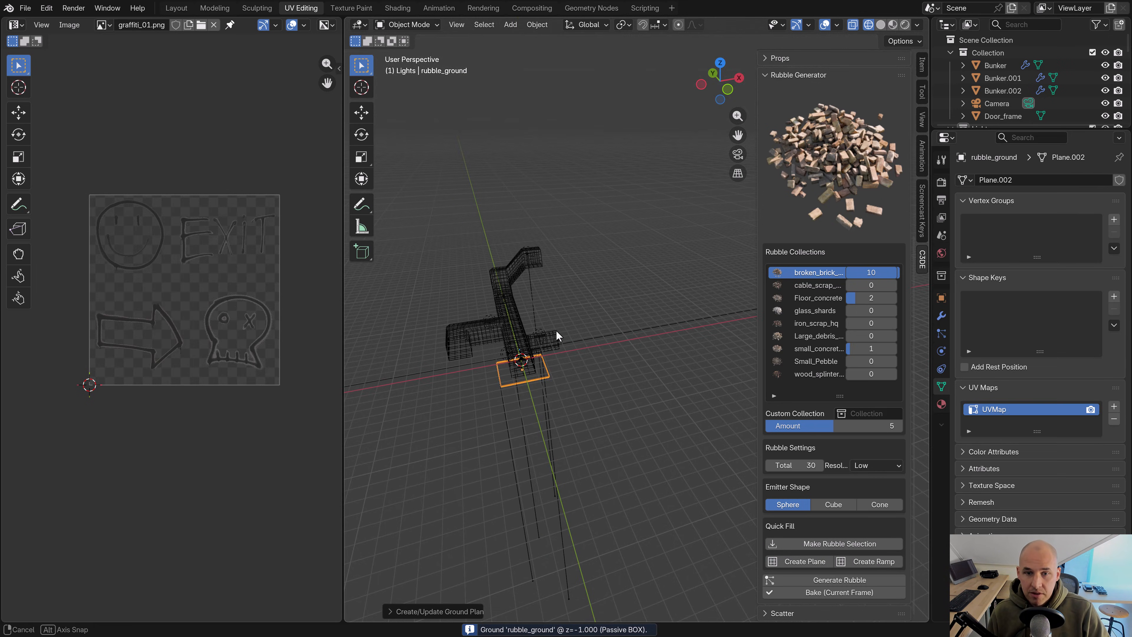
Hide every object except the rubble ground plane
key("shift+h")
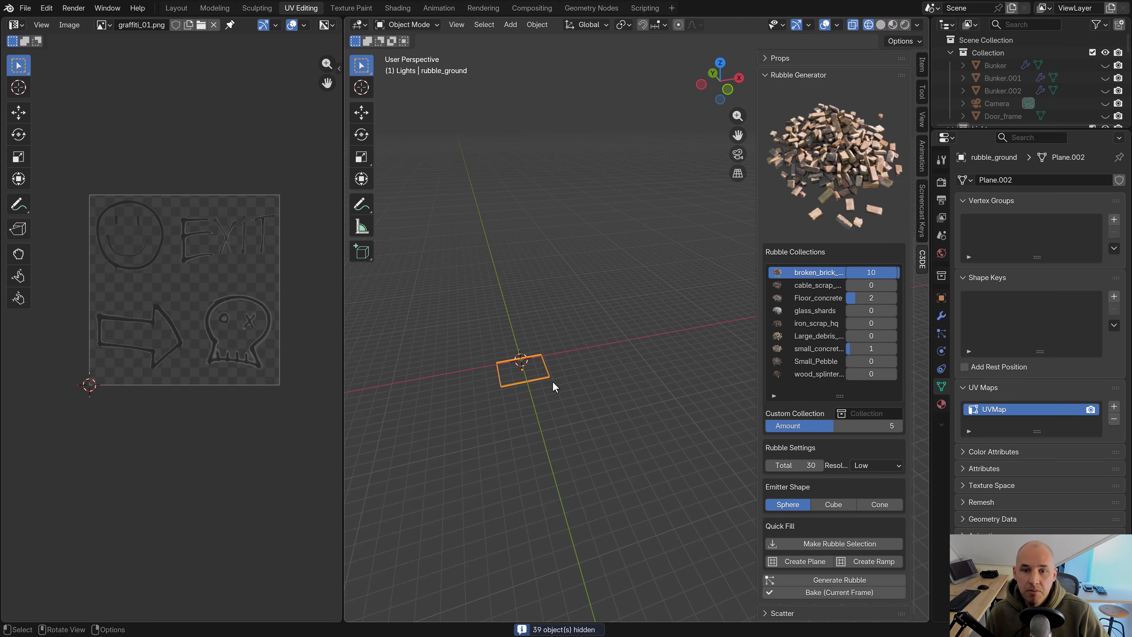
middle_click_drag(552, 381, 571, 354, "shift")
scroll(570, 349, "up", 4)
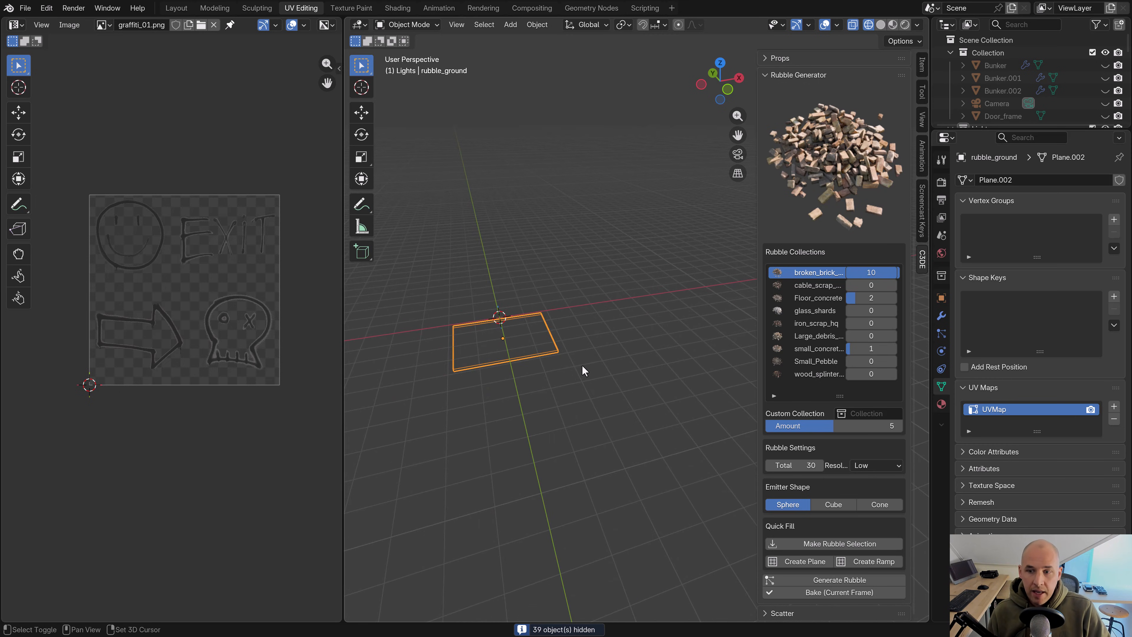
Generate the sphere-shaped rubble mix, let it fall onto the ground plane in solid shading, and stop the simulation at frame 96
left_click(842, 542)
middle_click_drag(657, 445, 632, 385)
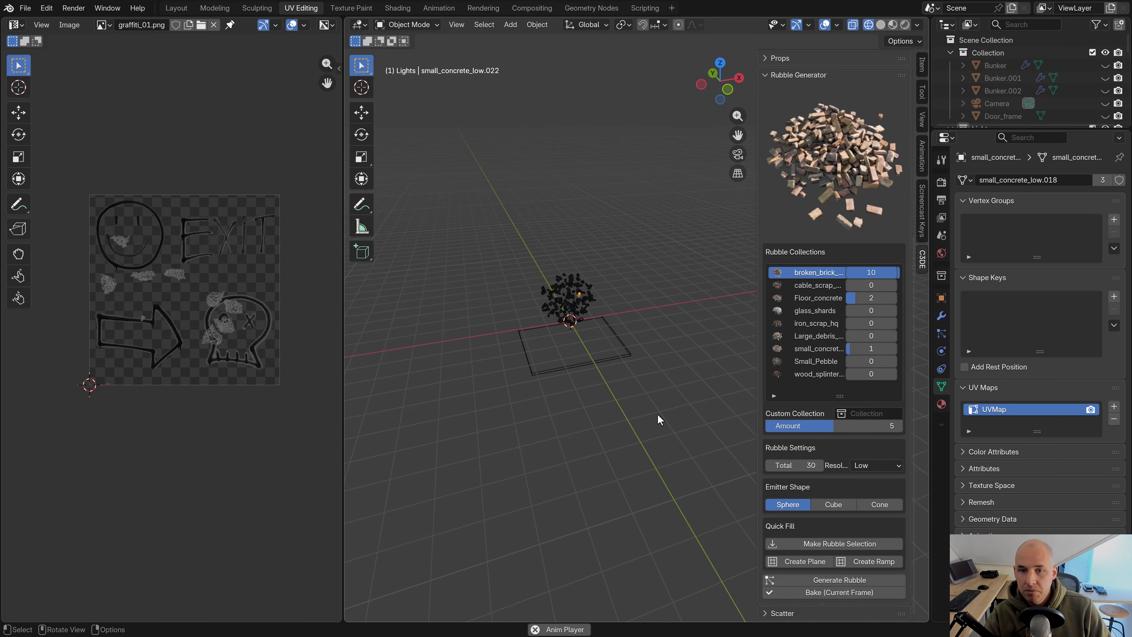
key("shift+z")
scroll(666, 394, "up", 7)
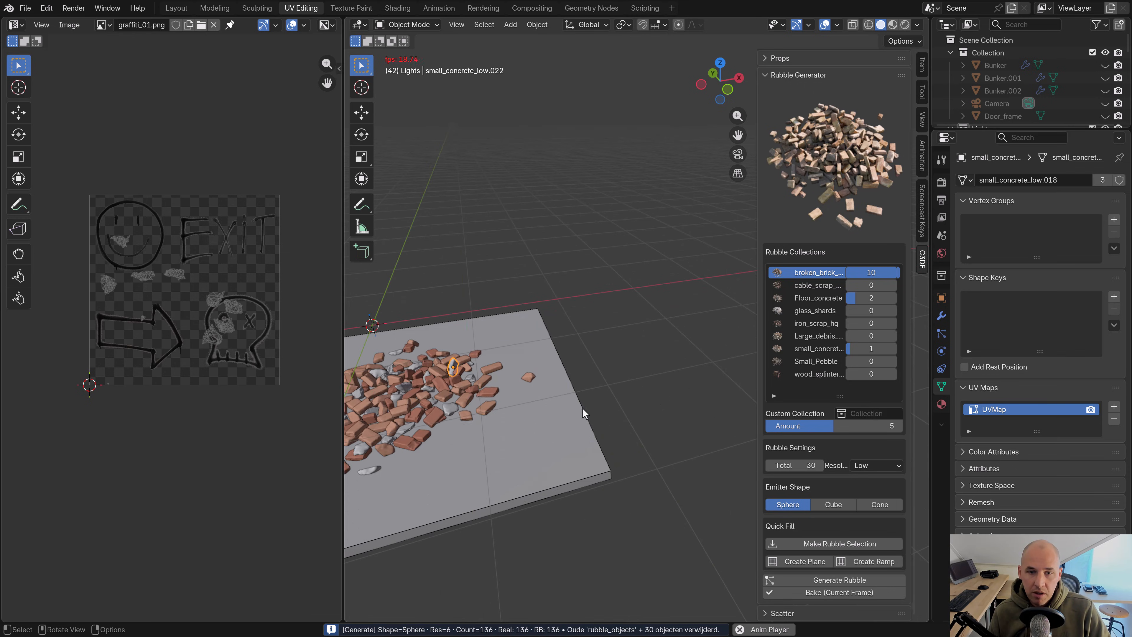
middle_click_drag(543, 411, 646, 404, "shift")
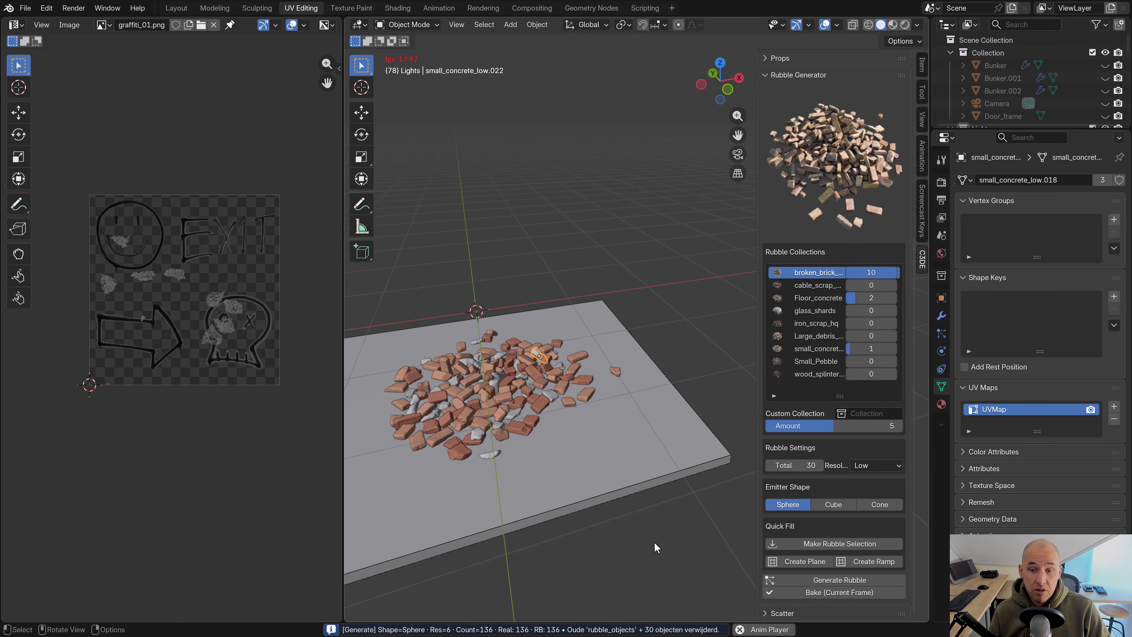
left_click(572, 628)
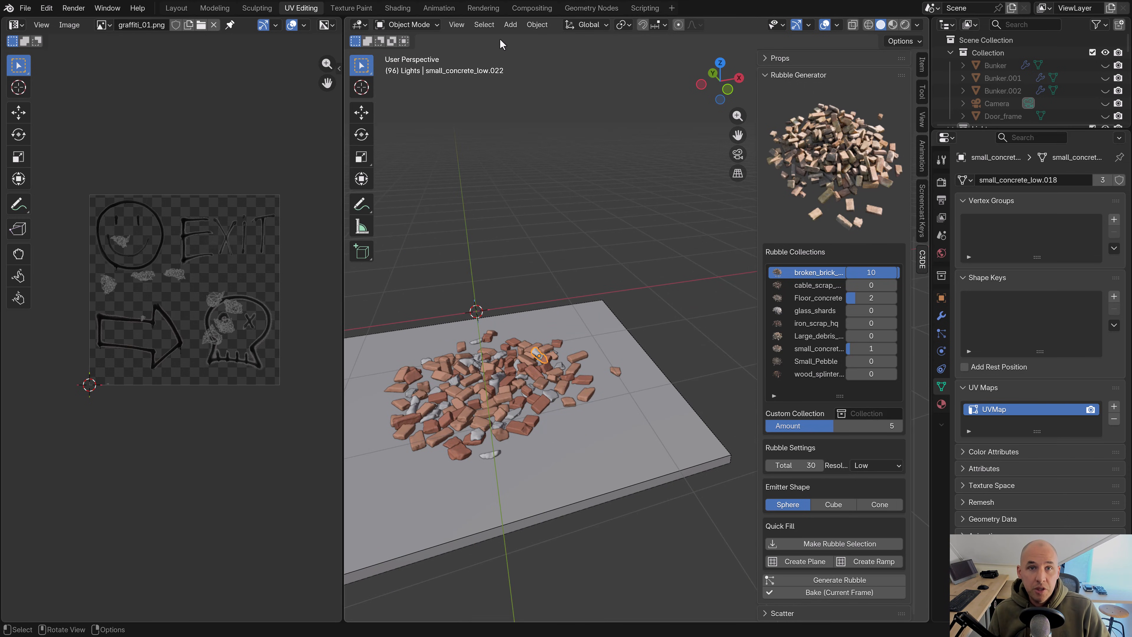
Switch to the Animation workspace with the C3DE add-on tools shown, and set the current frame to 1
left_click(438, 9)
middle_click_drag(660, 256, 636, 230)
key("n")
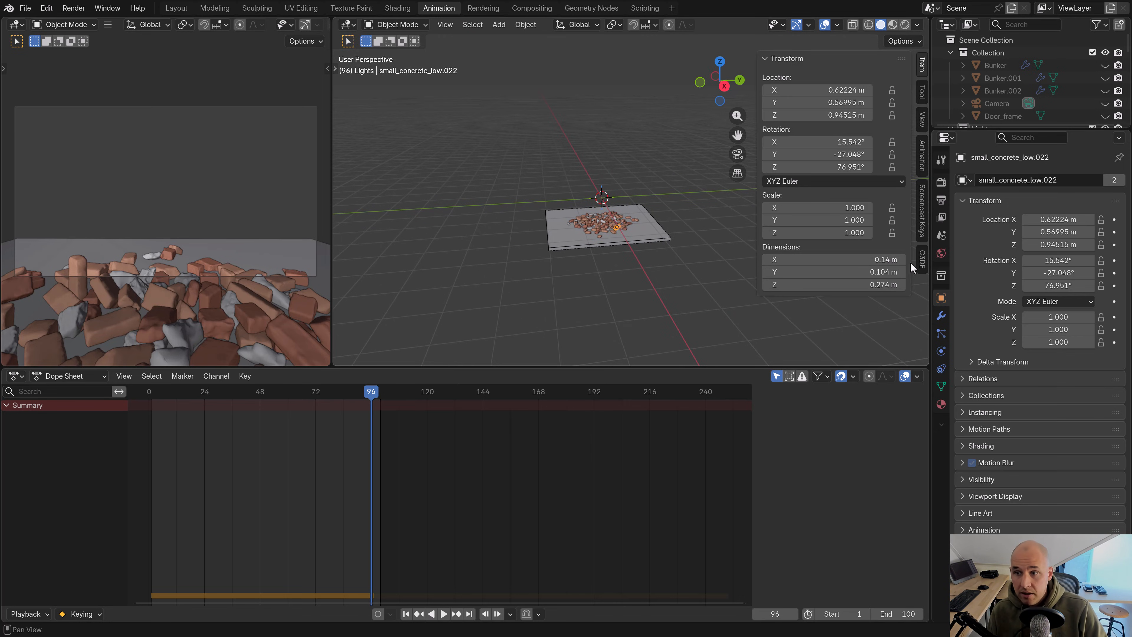
left_click(921, 261)
middle_click_drag(610, 272, 585, 280)
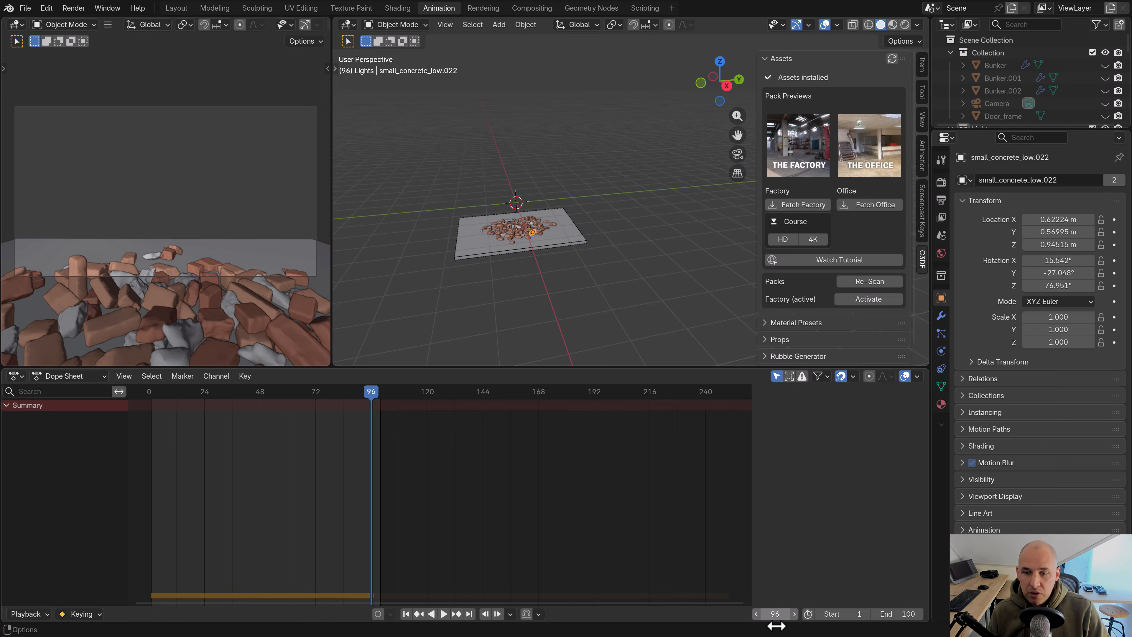
type("1")
key("Return")
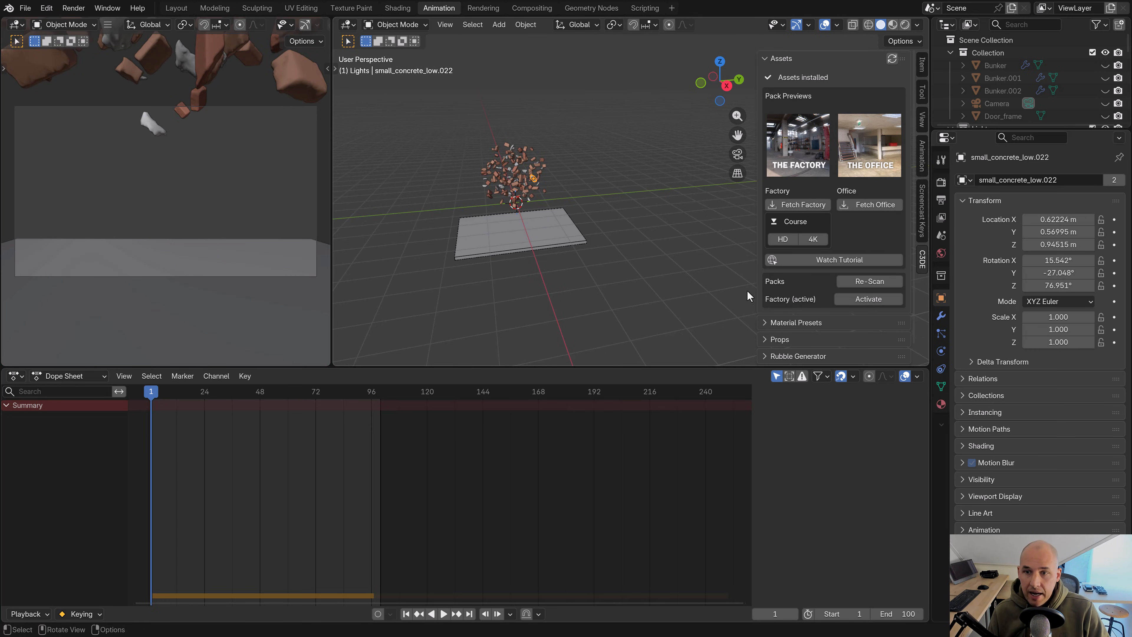
Create the Rubble Generator's ramp and lower the ground plane along Z until it sits beneath the ramp
scroll(871, 327, "down", 12)
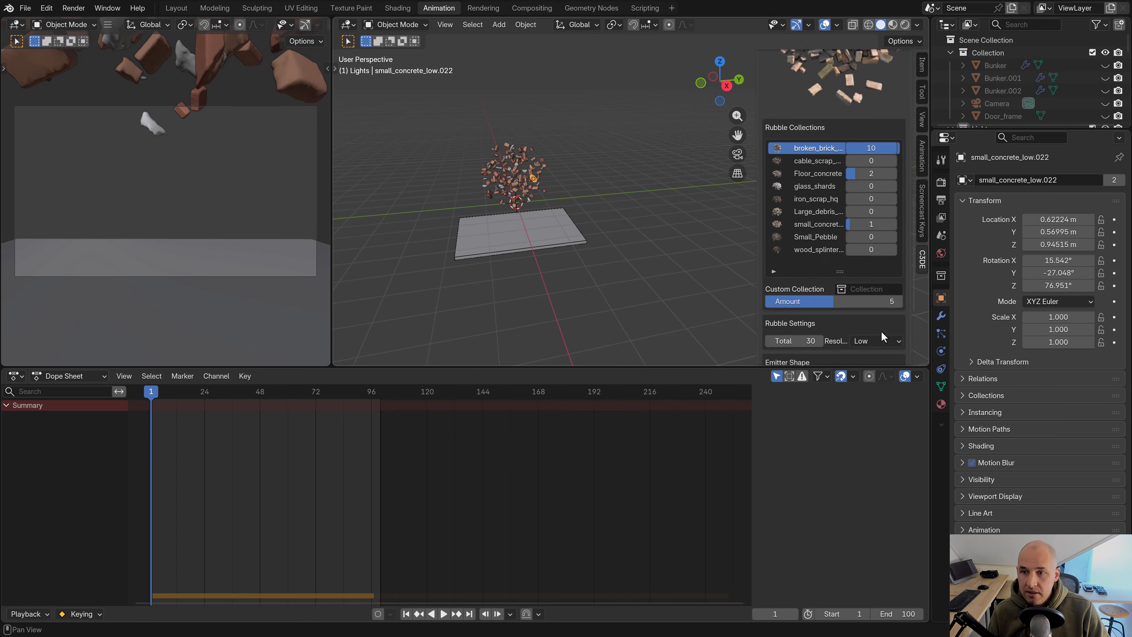
left_click(872, 305)
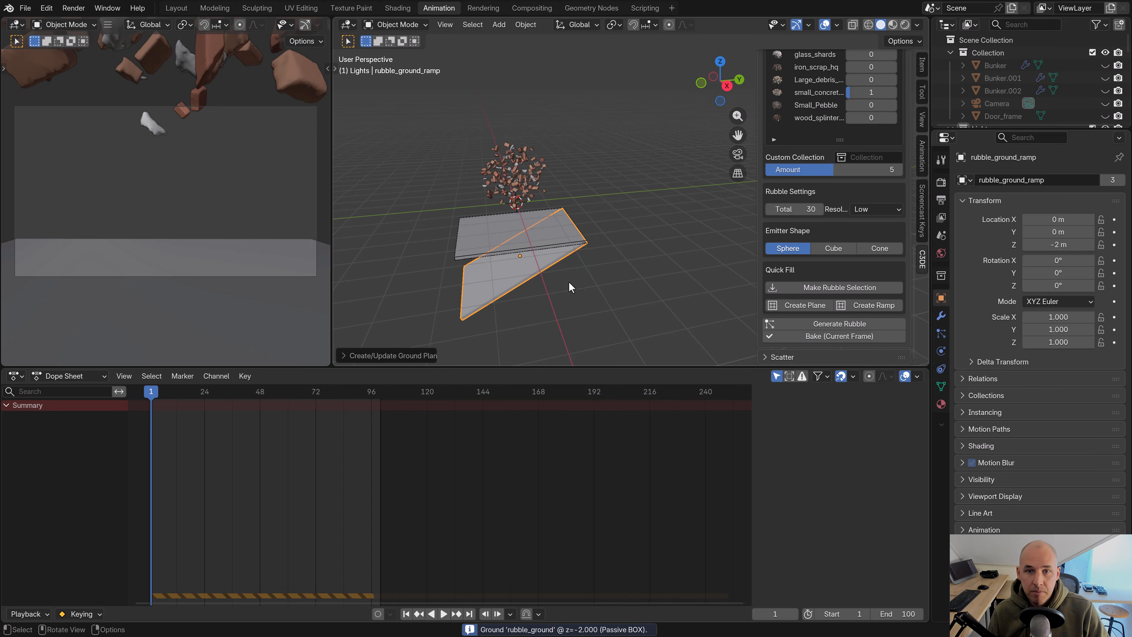
left_click(535, 275)
key("g")
key("z")
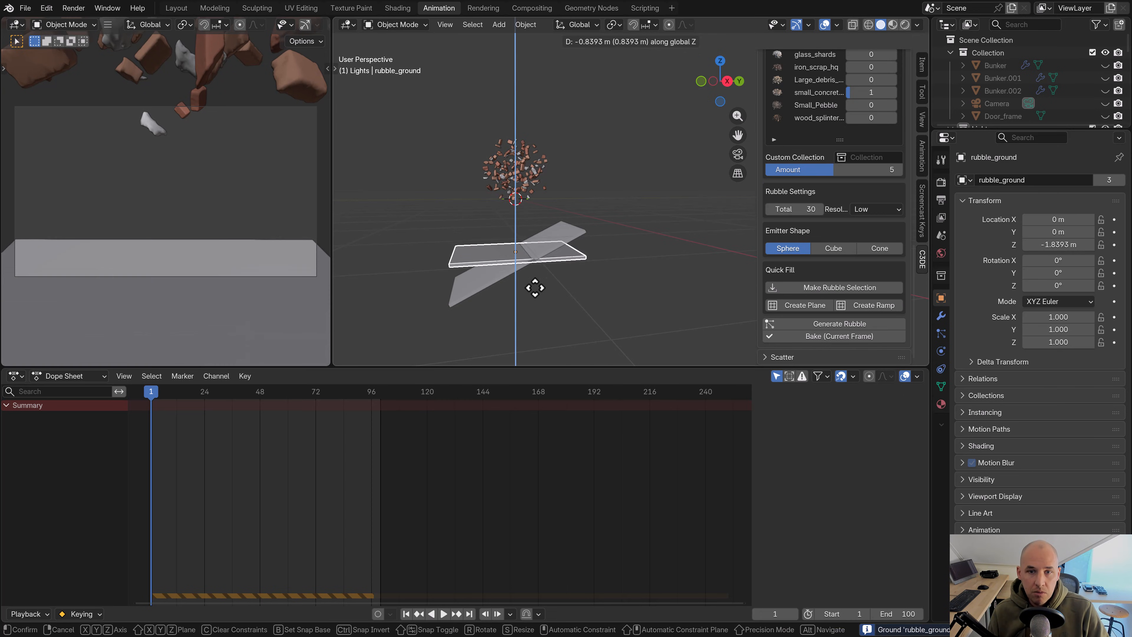
left_click(536, 324)
Tilt the rubble ramp steeper by rotating it about 30° around the X axis
left_click(575, 286)
key("r")
key("z")
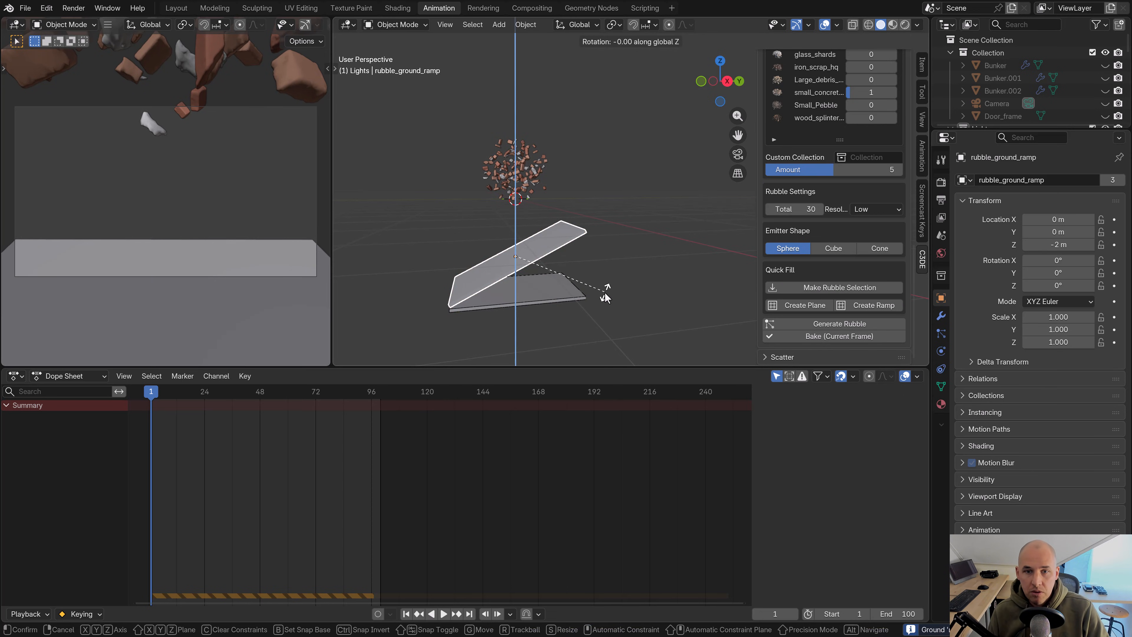
key("x")
left_click(589, 245)
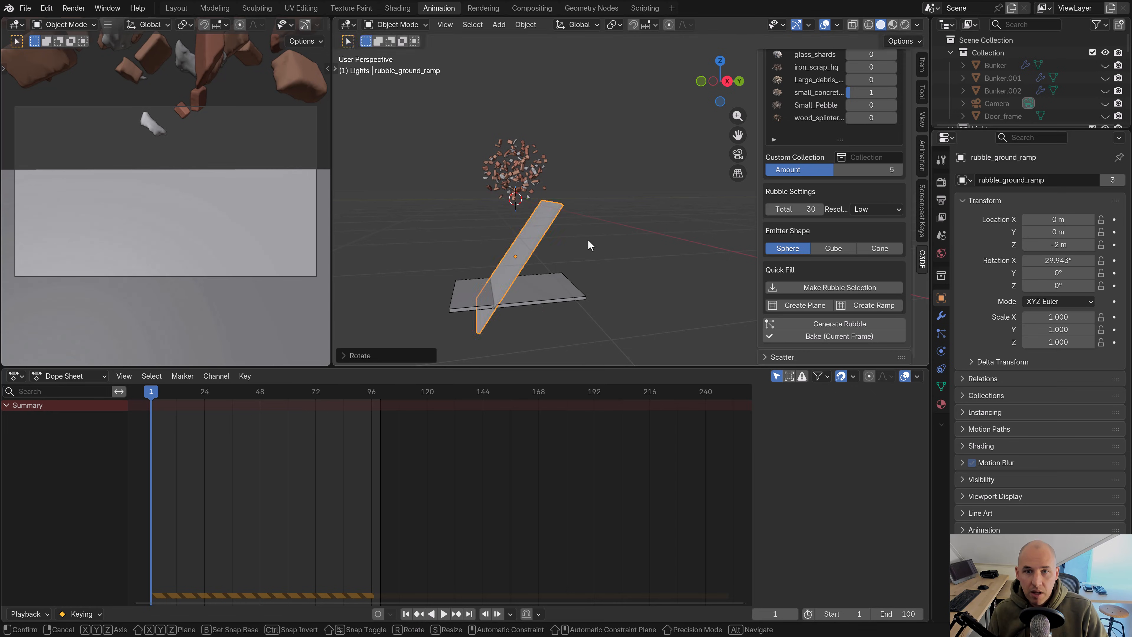
Raise the ramp to about Z -0.43 m and shift it along Y to about 0.68 m, beside the hanging rubble
key("g")
key("z")
left_click(584, 195)
key("g")
key("x")
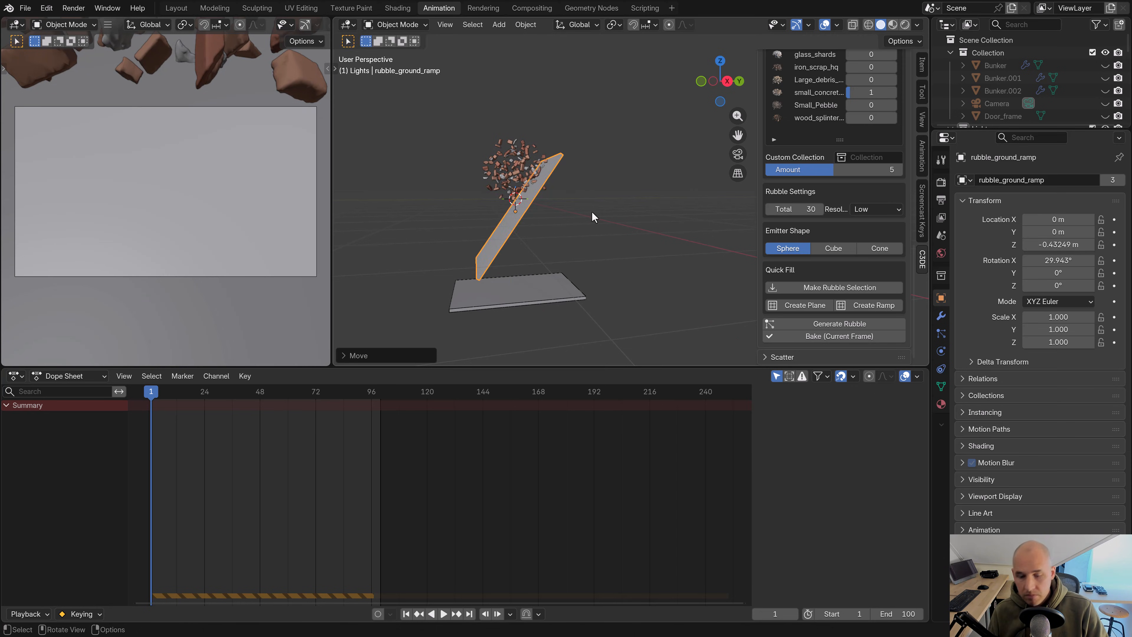
key("y")
left_click(612, 215)
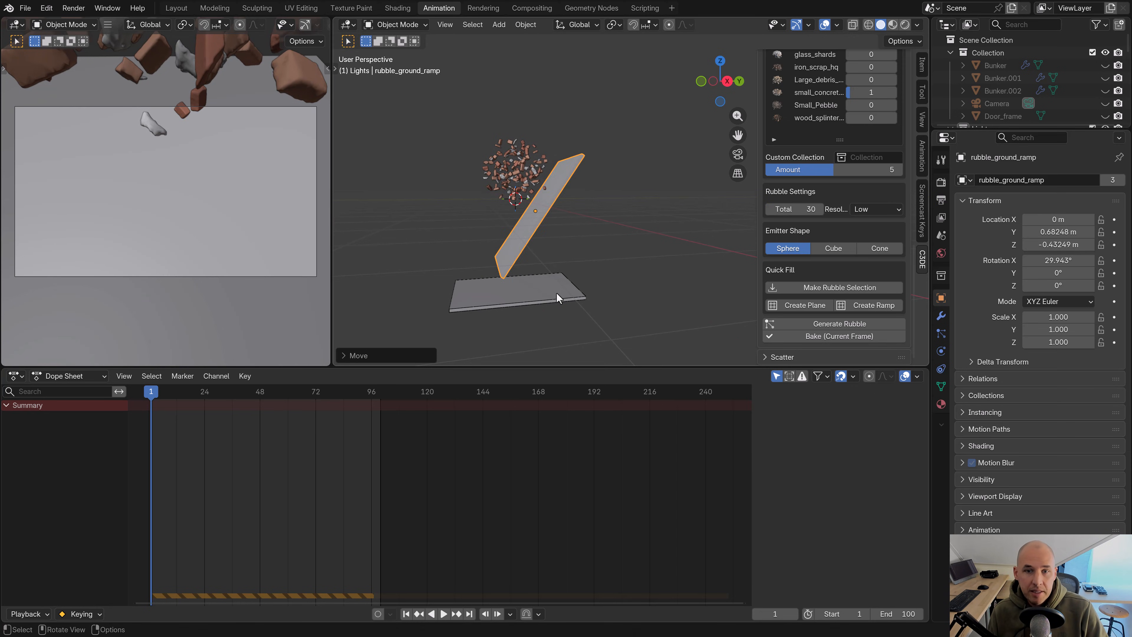
Lower the ground plane to about Z -4.2 m and scale it up to about 1.336
left_click(556, 292)
key("g")
key("z")
left_click(562, 314)
key("s")
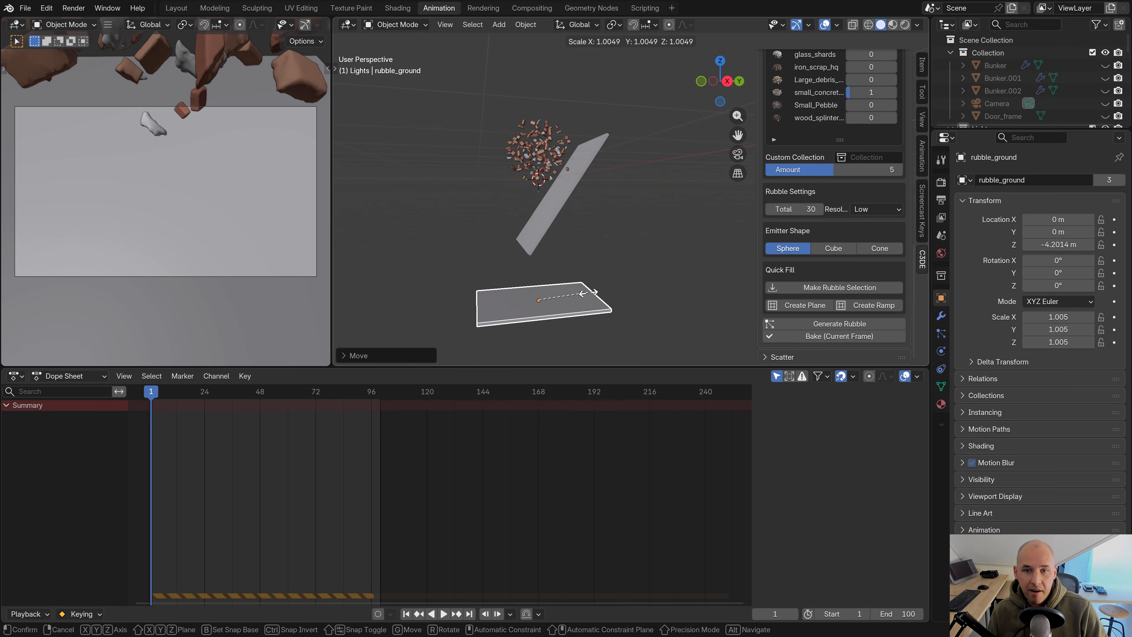
left_click(592, 308)
Shift the ground plane along Y to about -1.2 m and lower it to about Z -6.4 m
key("g")
key("y")
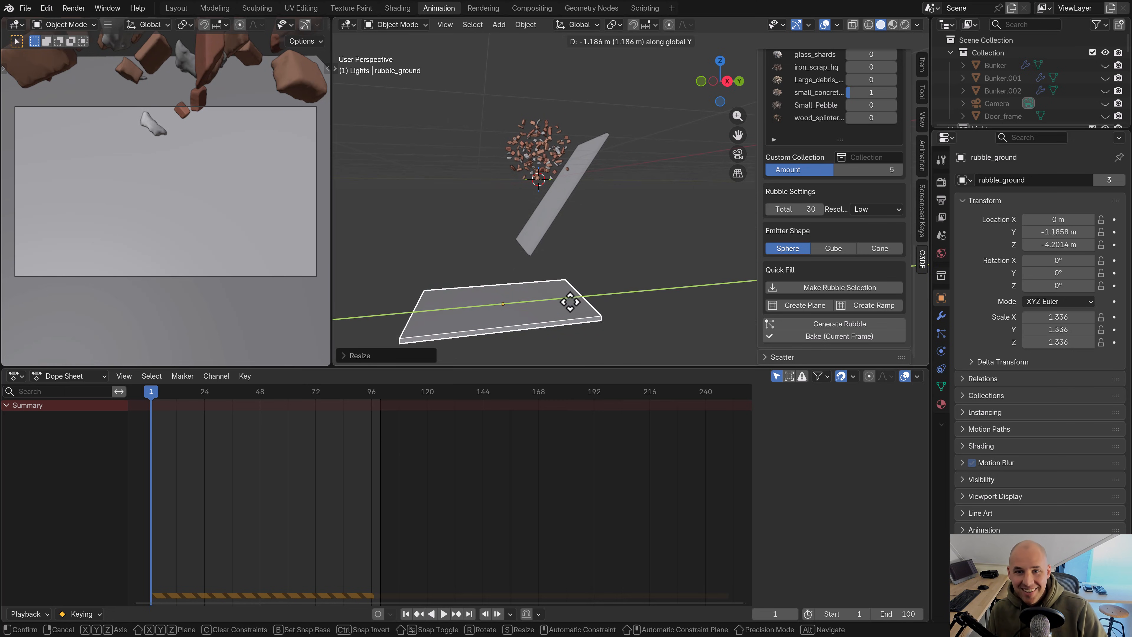
left_click(562, 293)
middle_click_drag(561, 291, 573, 244, "shift")
key("g")
key("z")
left_click(558, 249)
middle_click_drag(614, 329, 589, 374)
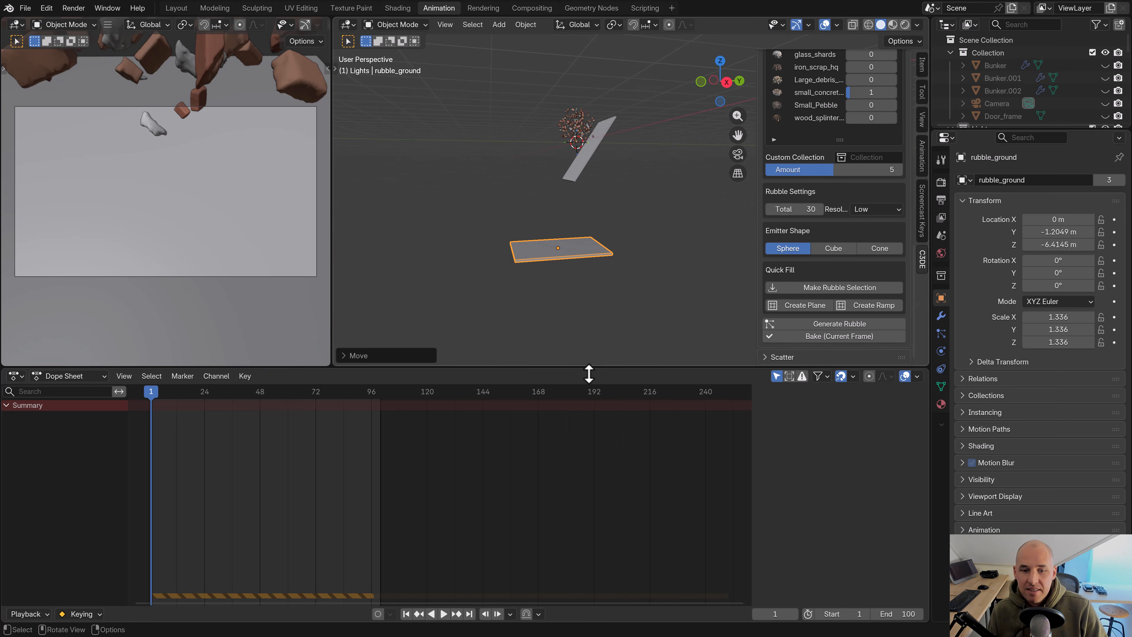
Play the simulation to check how the rubble slides off the ramp onto the ground plane, then return to frame 1
key("space")
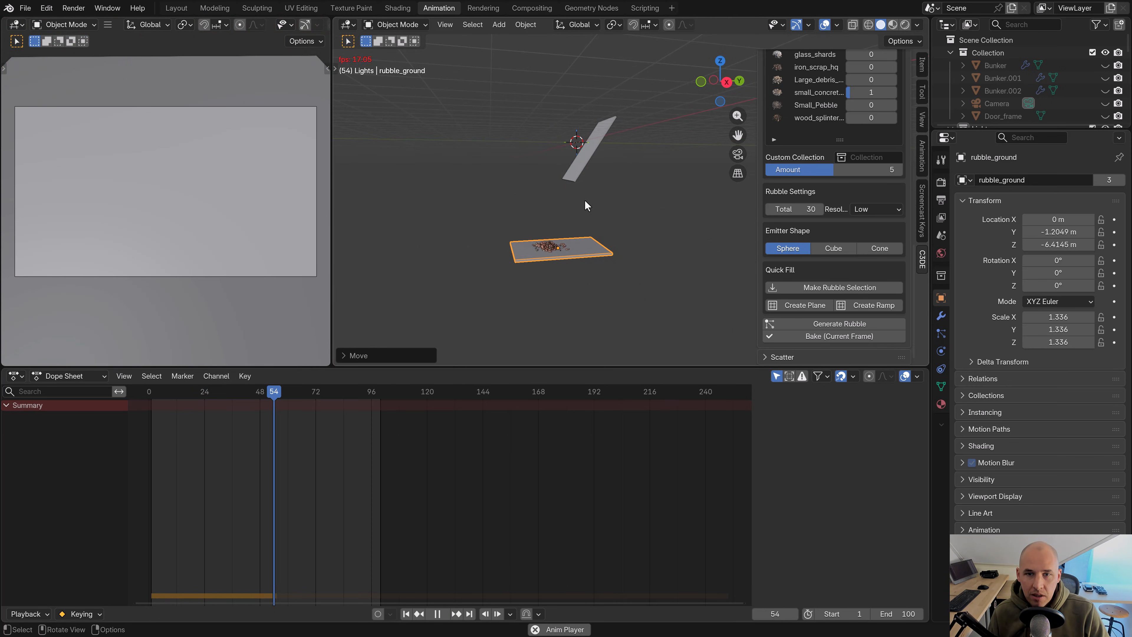
scroll(586, 220, "up", 5)
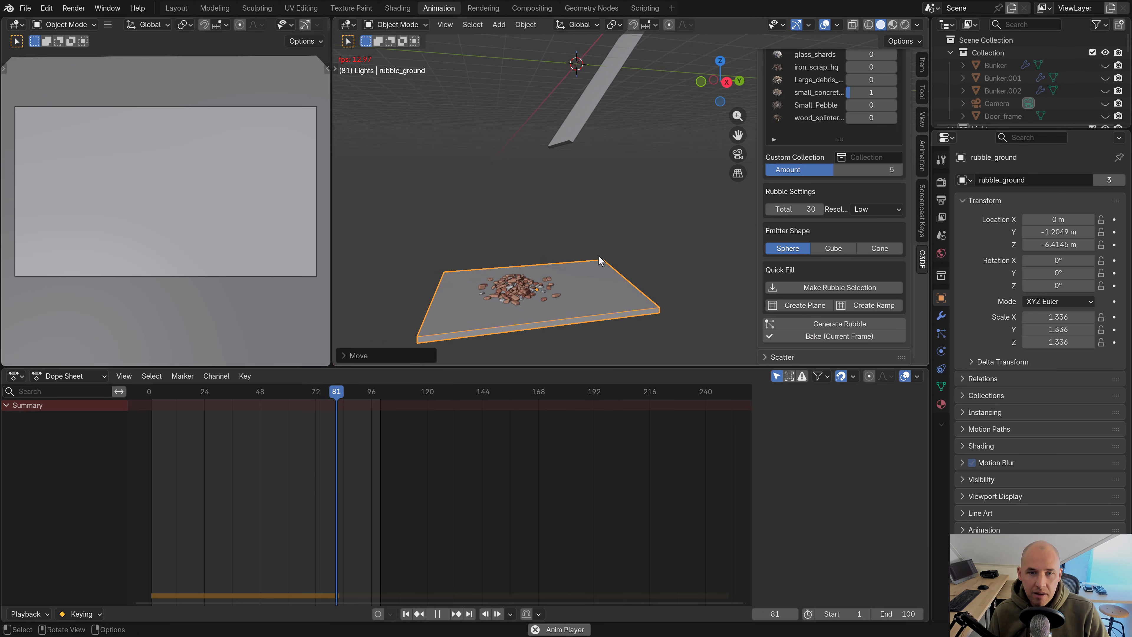
key("Escape")
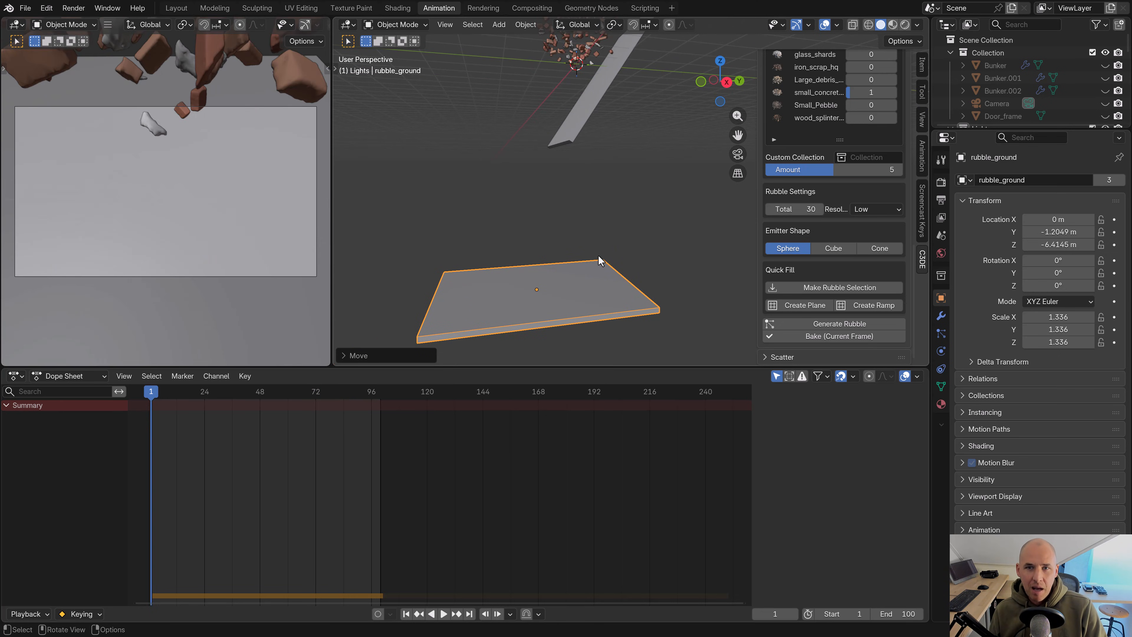
Duplicate the ground plane, rotate the copy to -90° around X, and stand it upright on the ground as a wall facing the ramp
key("KP_3")
key("shift+d")
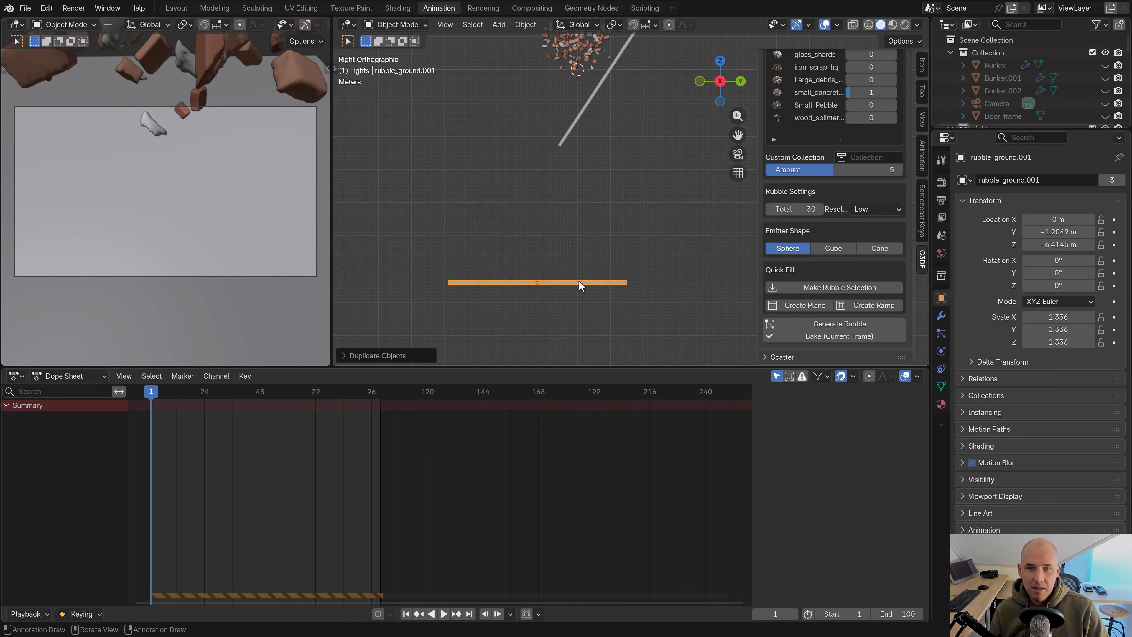
key("r")
left_click(586, 341)
key("r")
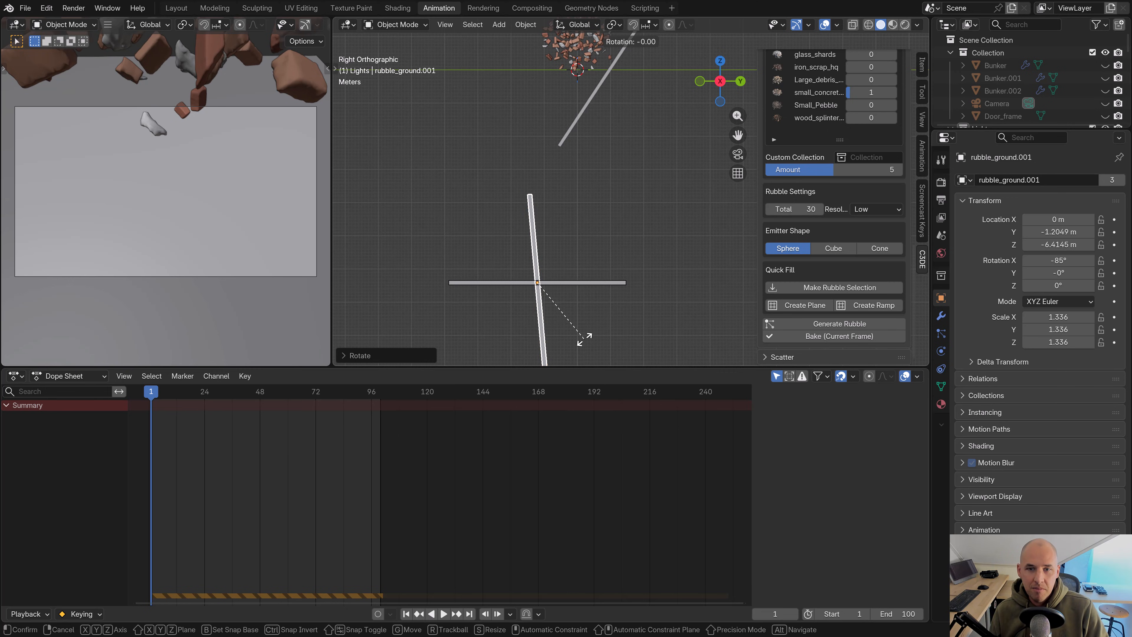
left_click(583, 343)
key("g")
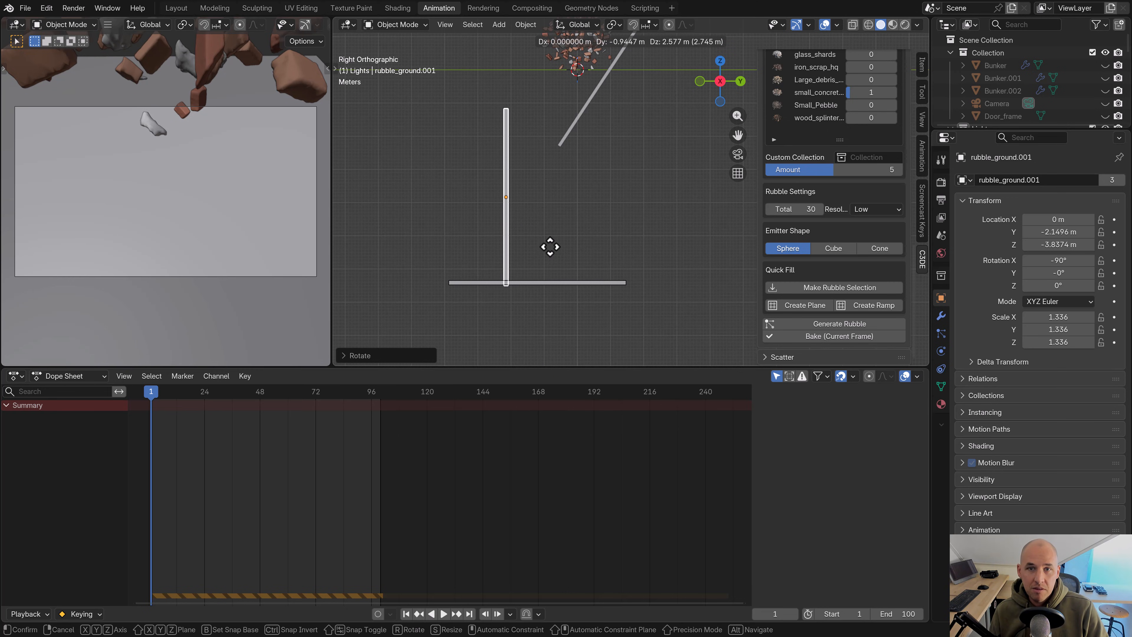
left_click(539, 239)
middle_click_drag(546, 243, 662, 319)
Tilt the ramp to about 33° around X and move it in side view to about Y 0.42 m, Z -1.0 m
left_click(615, 143)
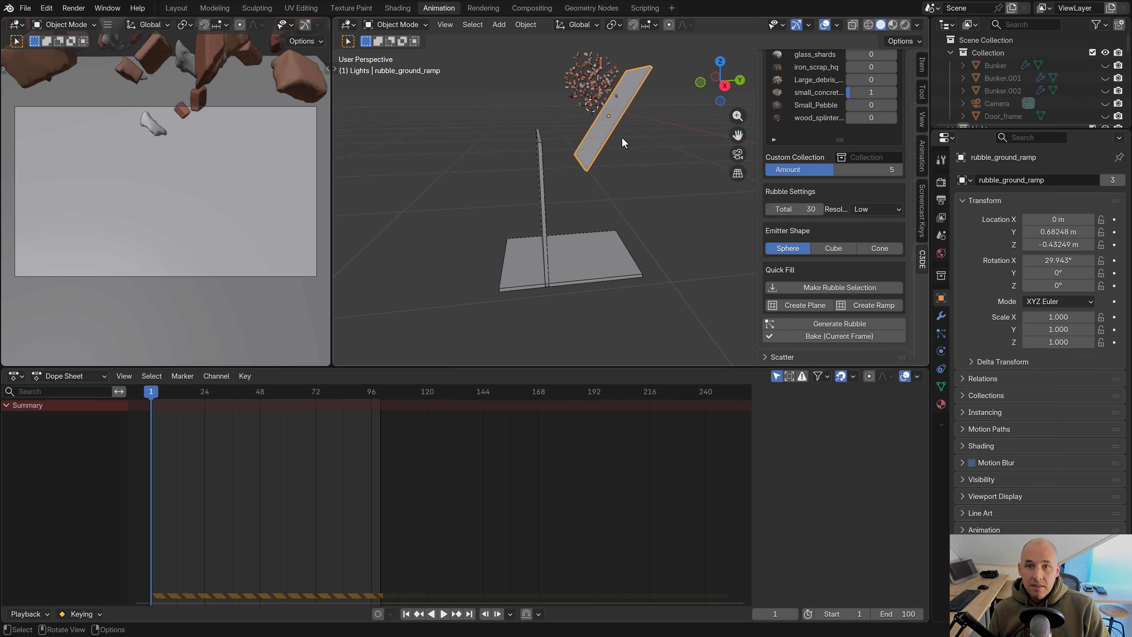
key("KP_3")
key("r")
left_click(668, 140)
key("g")
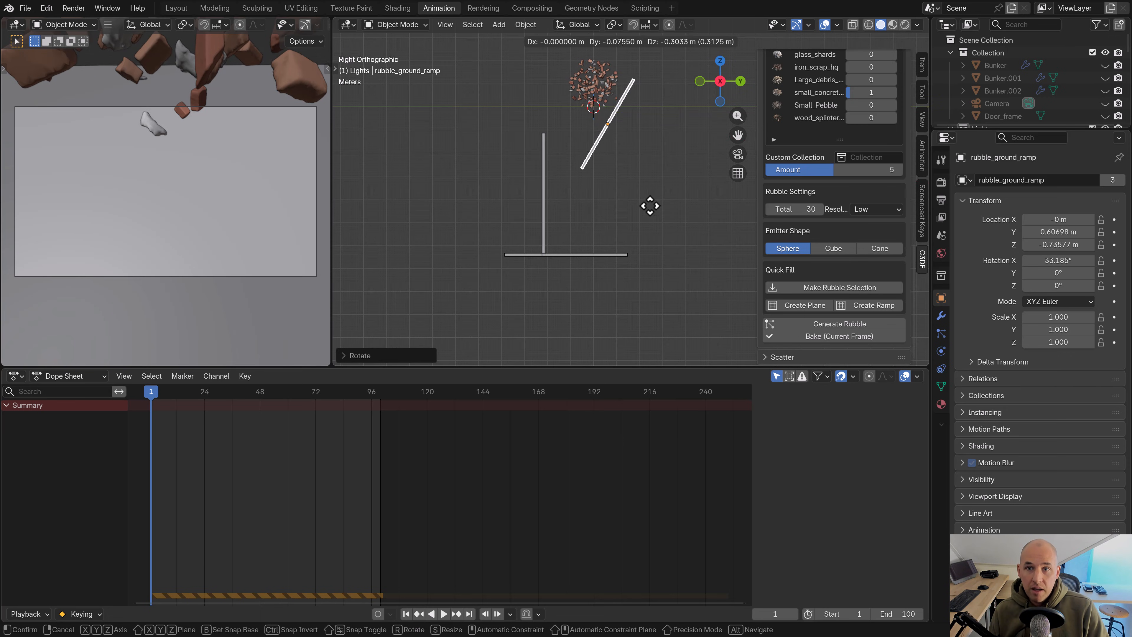
left_click(633, 204)
key("g")
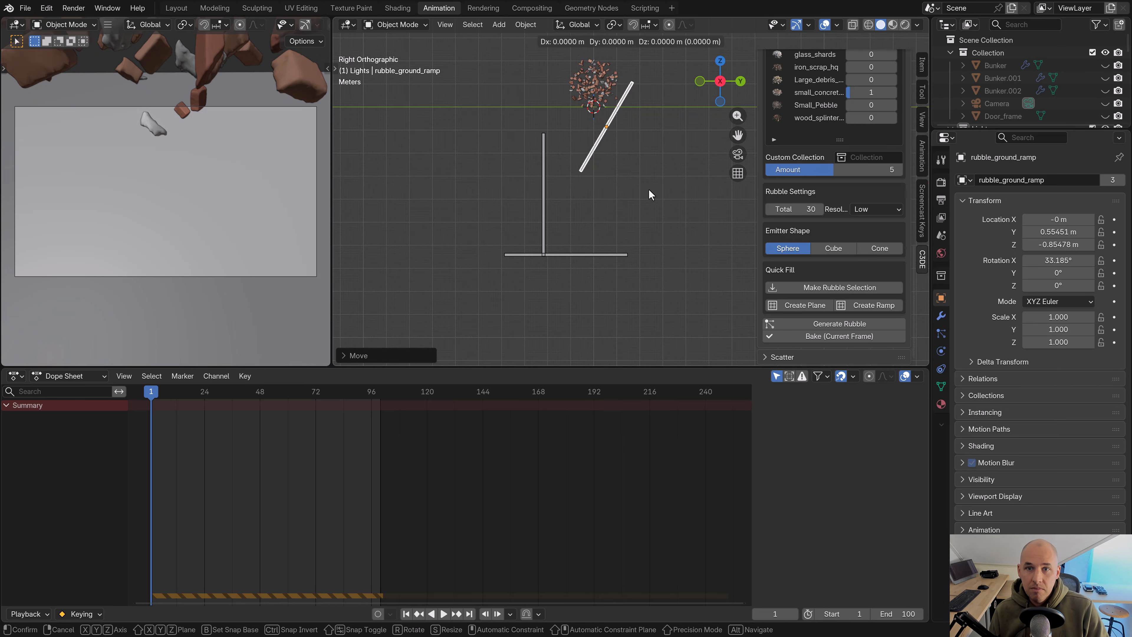
left_click(617, 223)
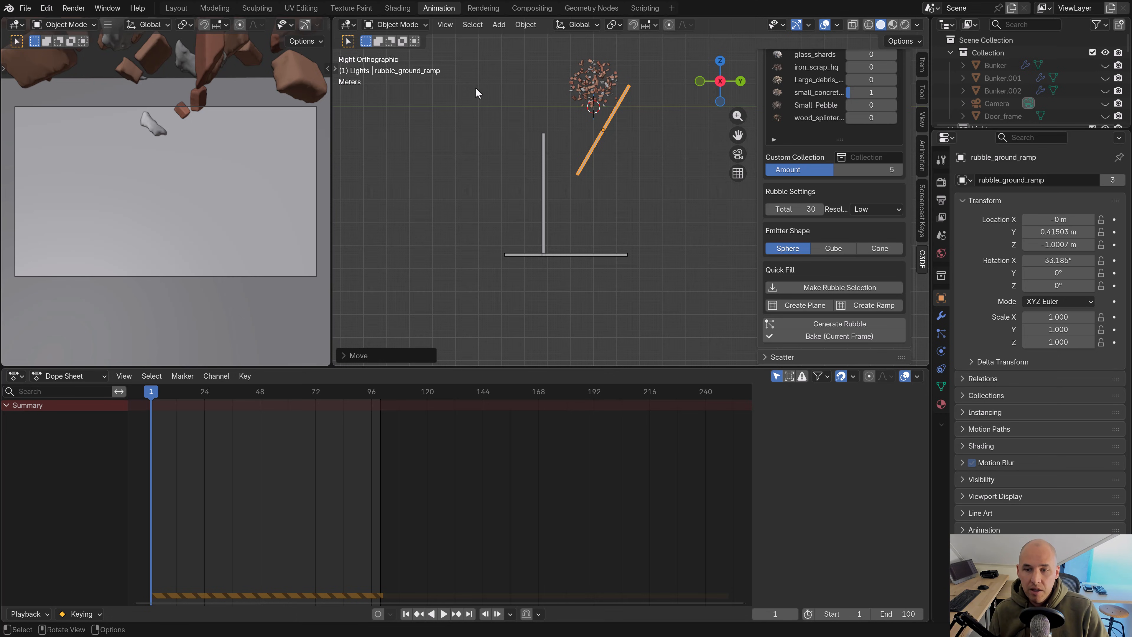
middle_click_drag(476, 93, 607, 166)
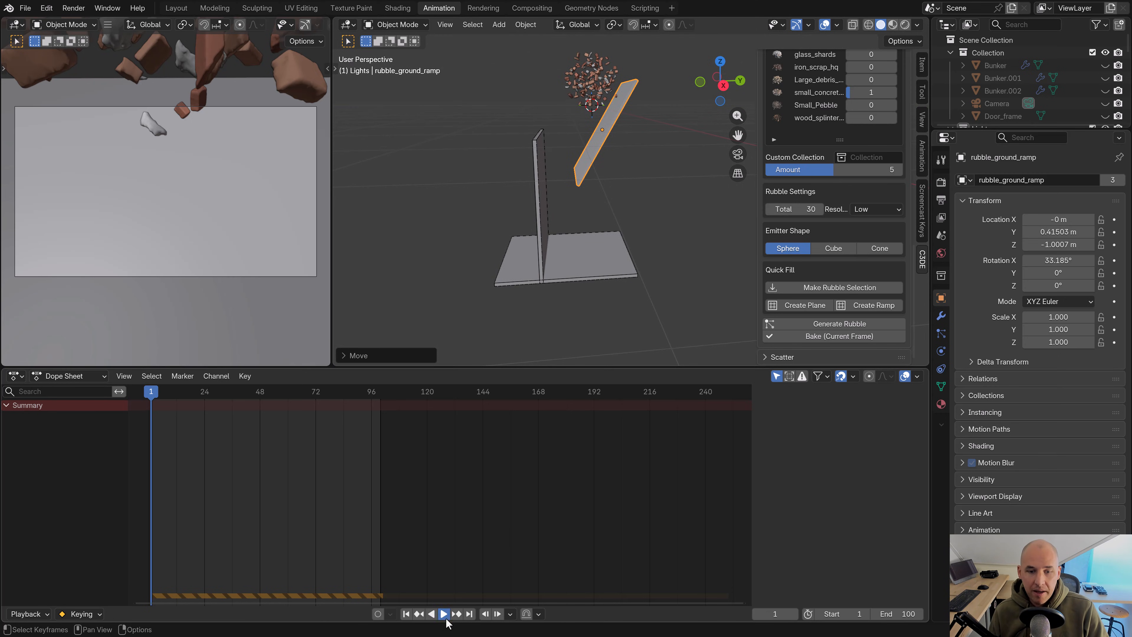
Run the simulation until the rubble piles against the wall, stop at frame 79 and bake the current frame
left_click(444, 615)
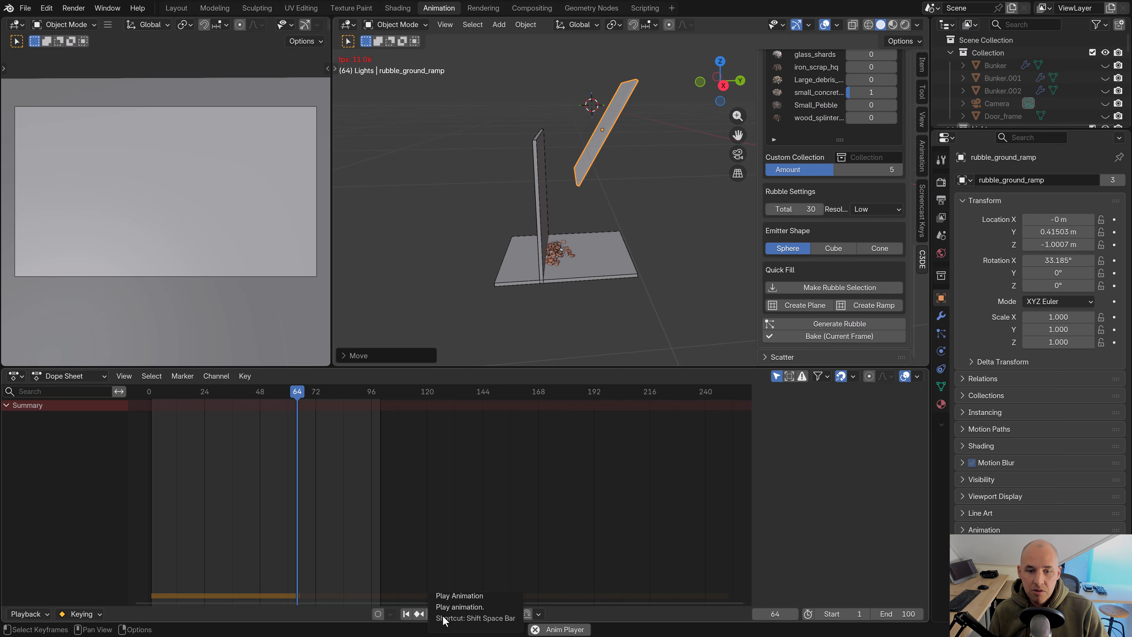
left_click(445, 614)
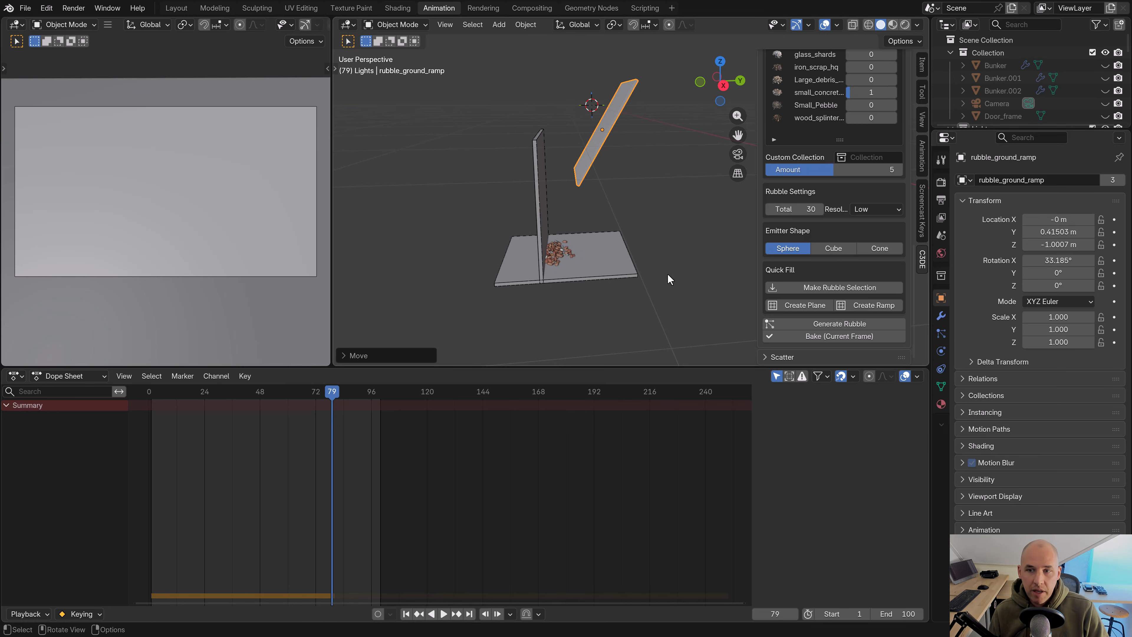
middle_click_drag(651, 289, 602, 309)
scroll(584, 308, "up", 4)
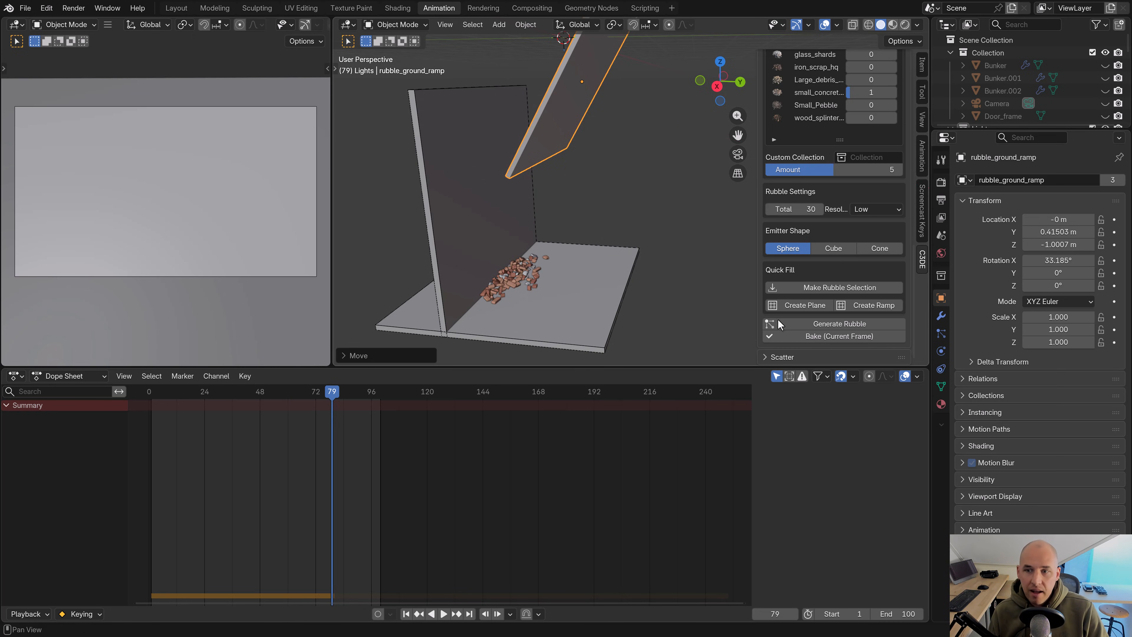
left_click(819, 337)
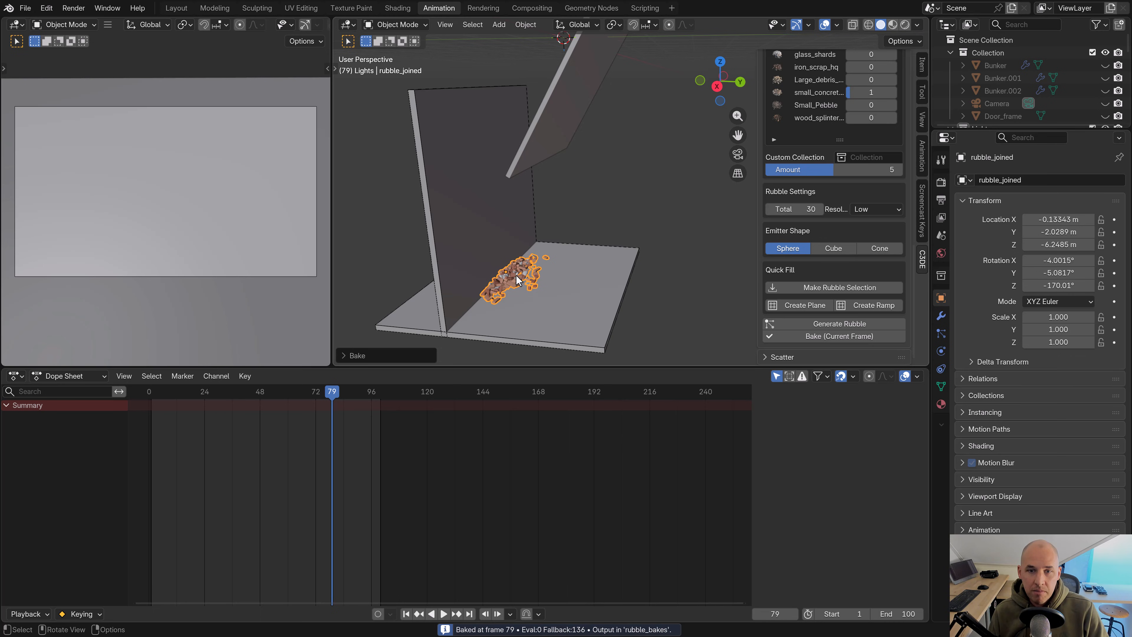
scroll(539, 287, "down", 3)
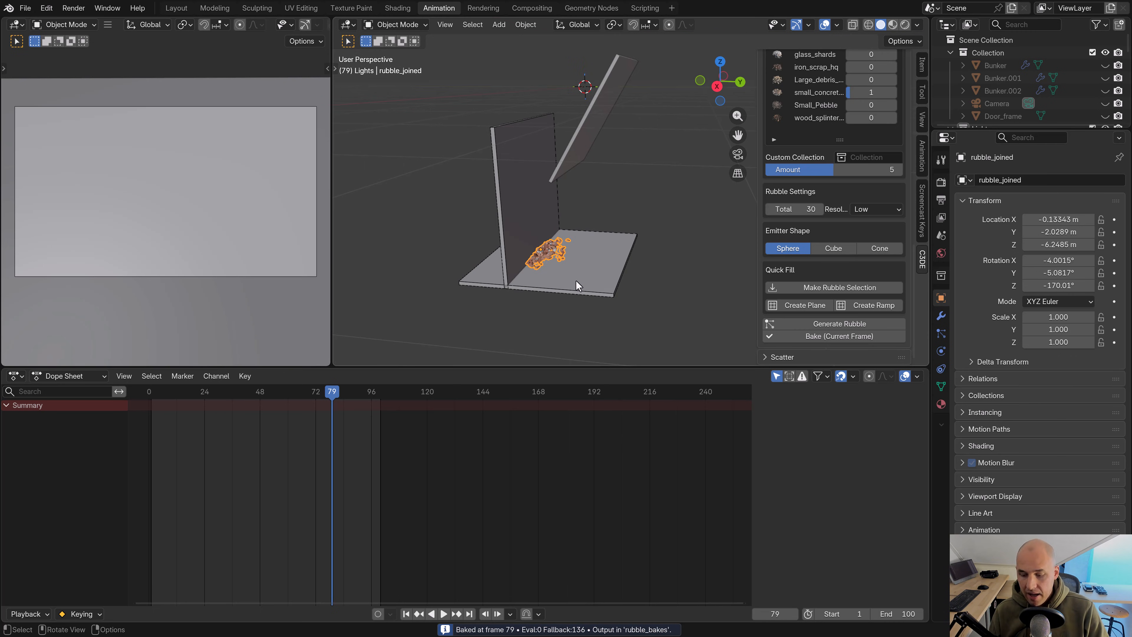
Unhide the bunker scene, rotate the baked rubble to about -255° around Z, and move it to about X -0.76 m, Y 0.20 m
key("alt+h")
middle_click_drag(581, 275, 595, 202)
left_click(580, 226)
key("KP_1")
key("KP_7")
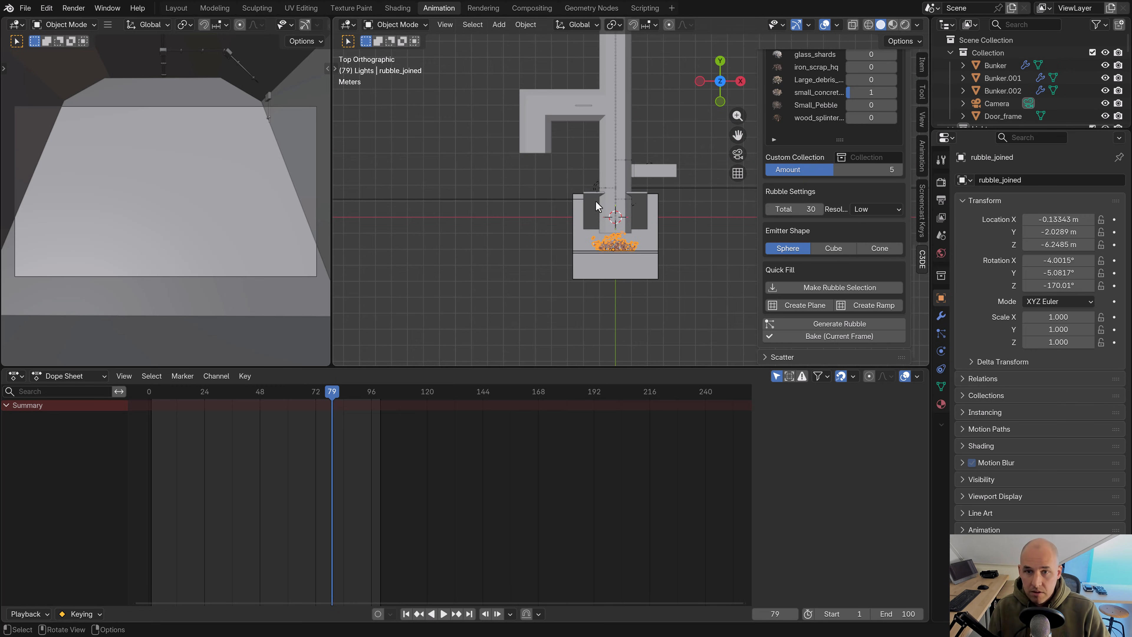
key("r")
left_click(644, 263)
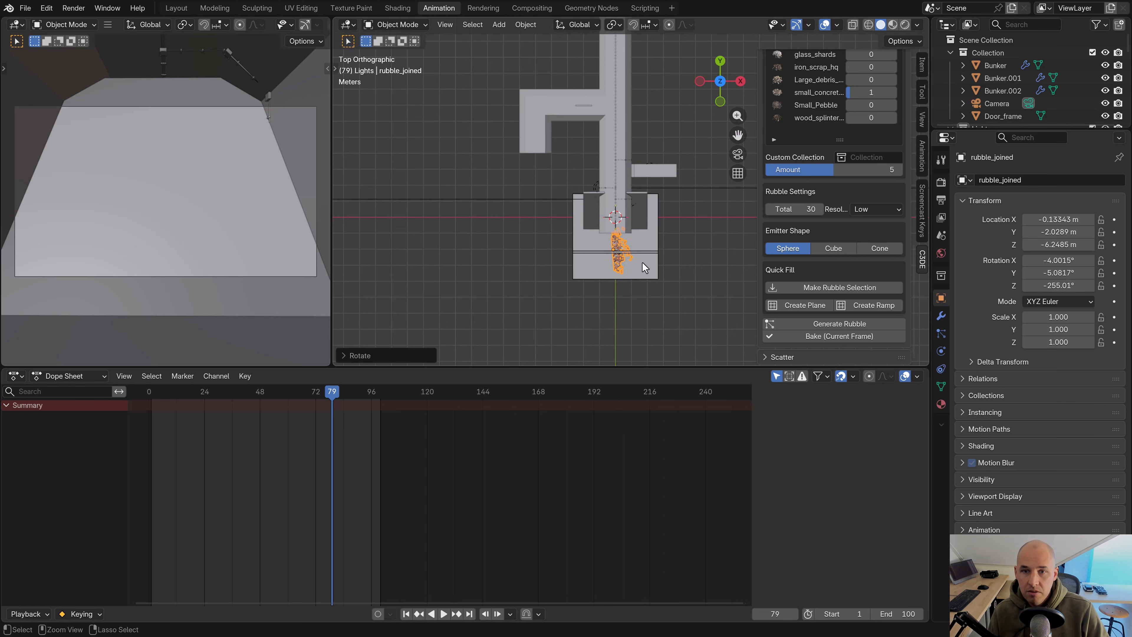
key("g")
left_click(657, 233)
Scale the rubble pile down to about 0.379 and rotate it to about -260.75° around Z in top view
scroll(673, 236, "up", 3)
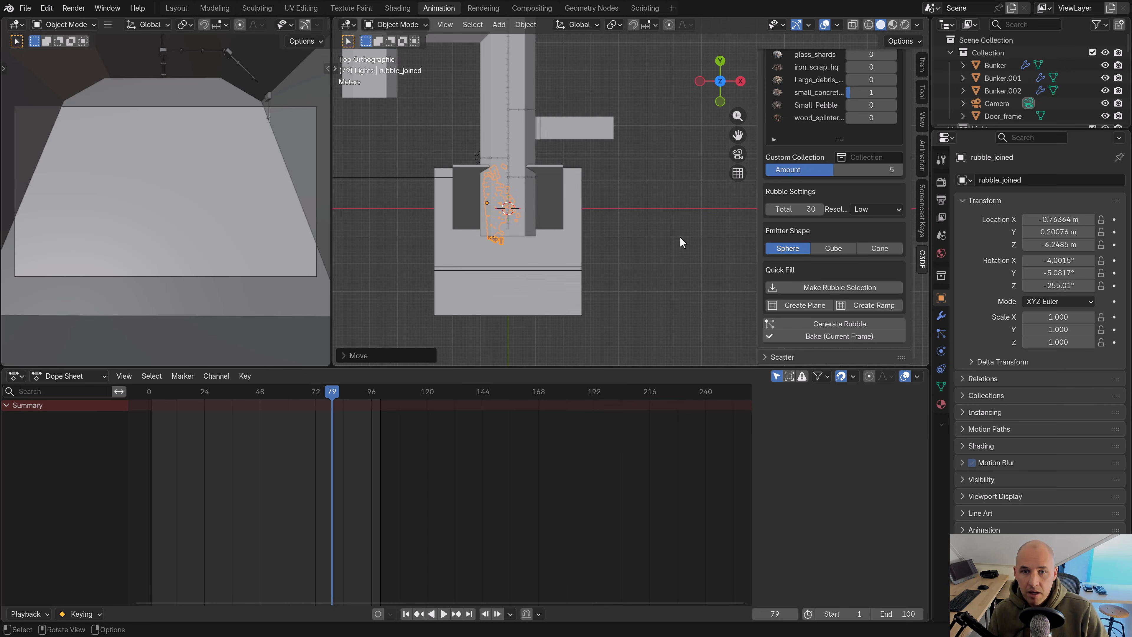
key("s")
left_click(575, 232)
scroll(583, 237, "up", 3)
key("r")
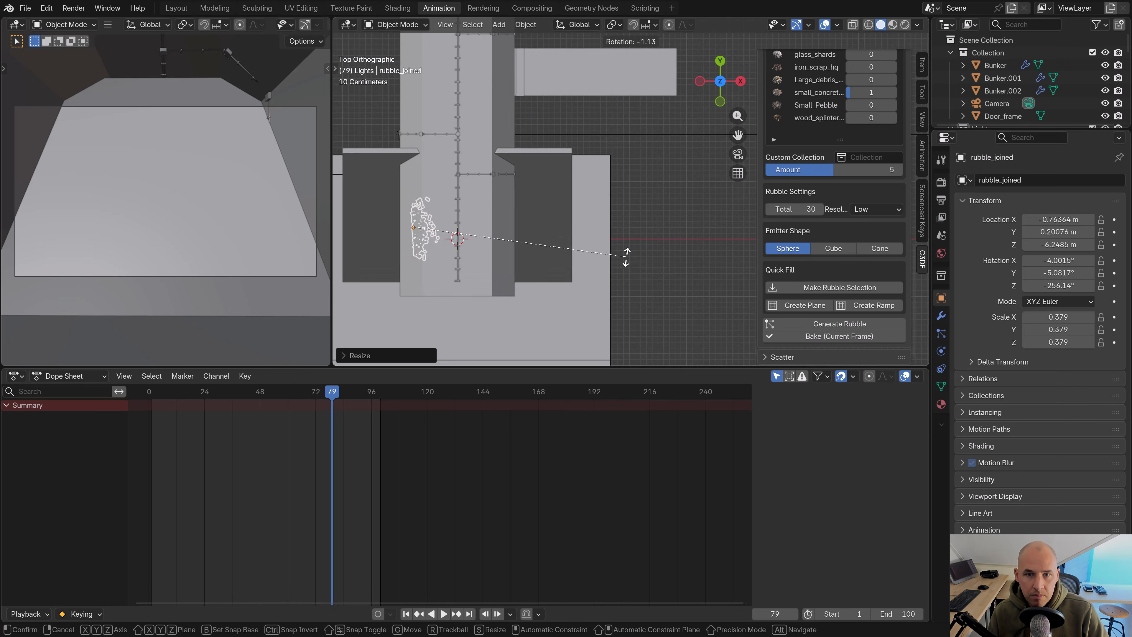
left_click(624, 273)
Hide the simulation ramp, the upright wall and the ground plane together
key("KP_1")
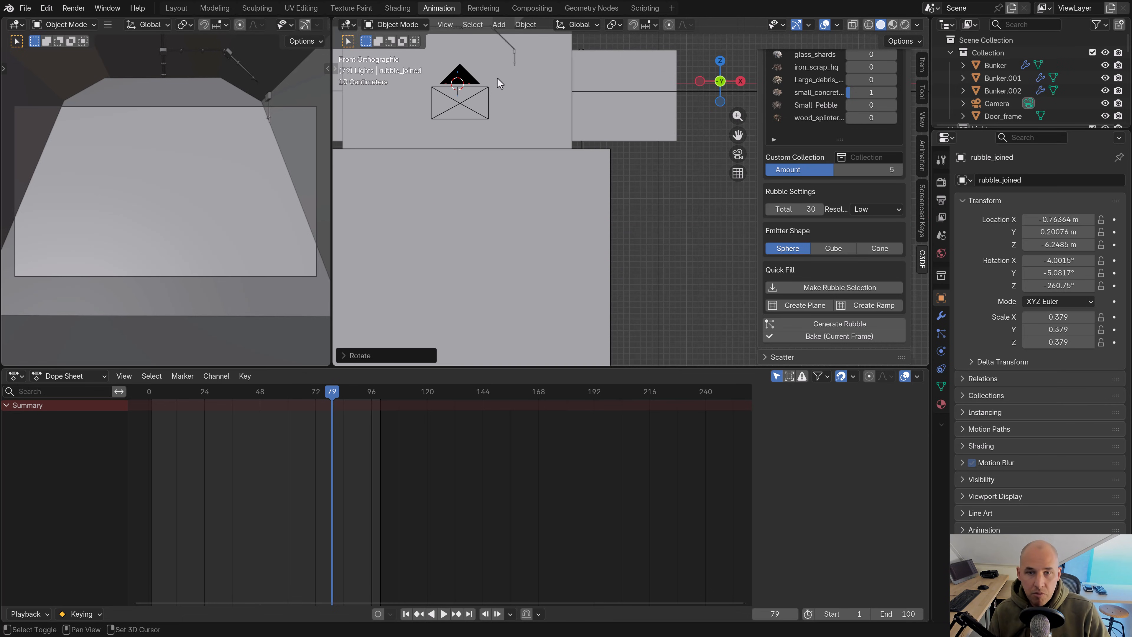
key("KP_0")
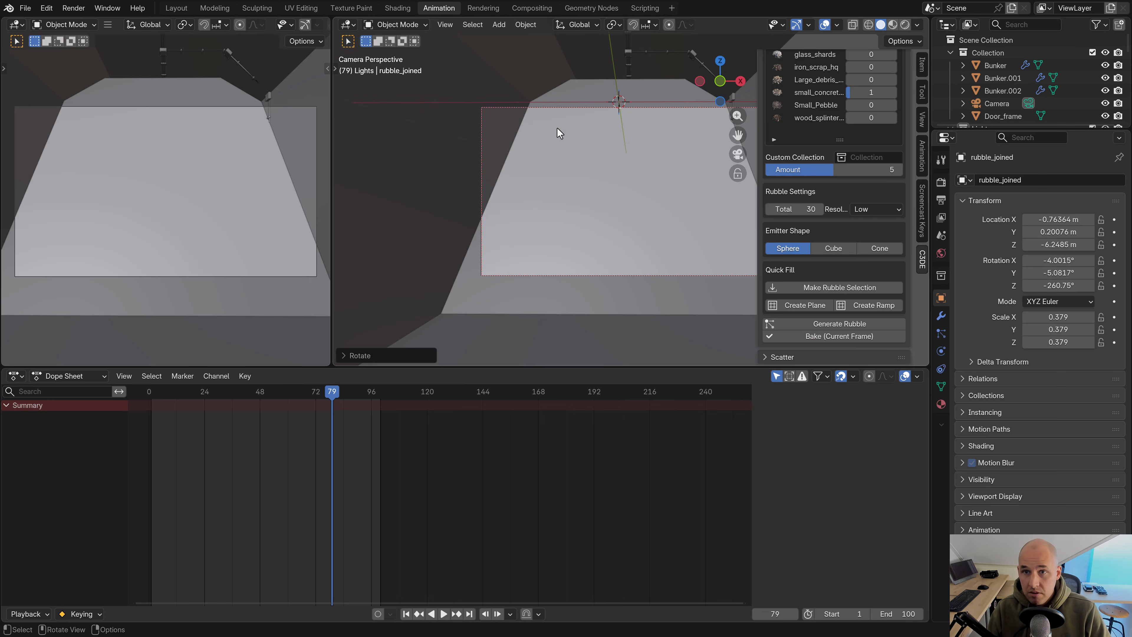
scroll(563, 139, "down", 3)
middle_click_drag(616, 195, 635, 212)
scroll(574, 211, "down", 4)
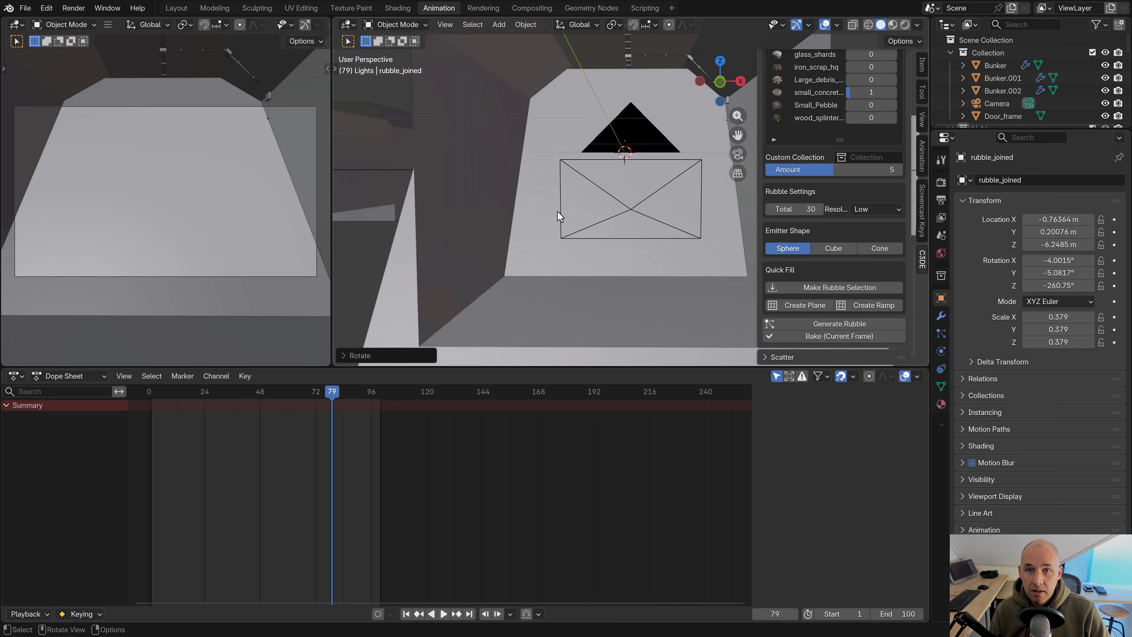
scroll(633, 211, "down", 10)
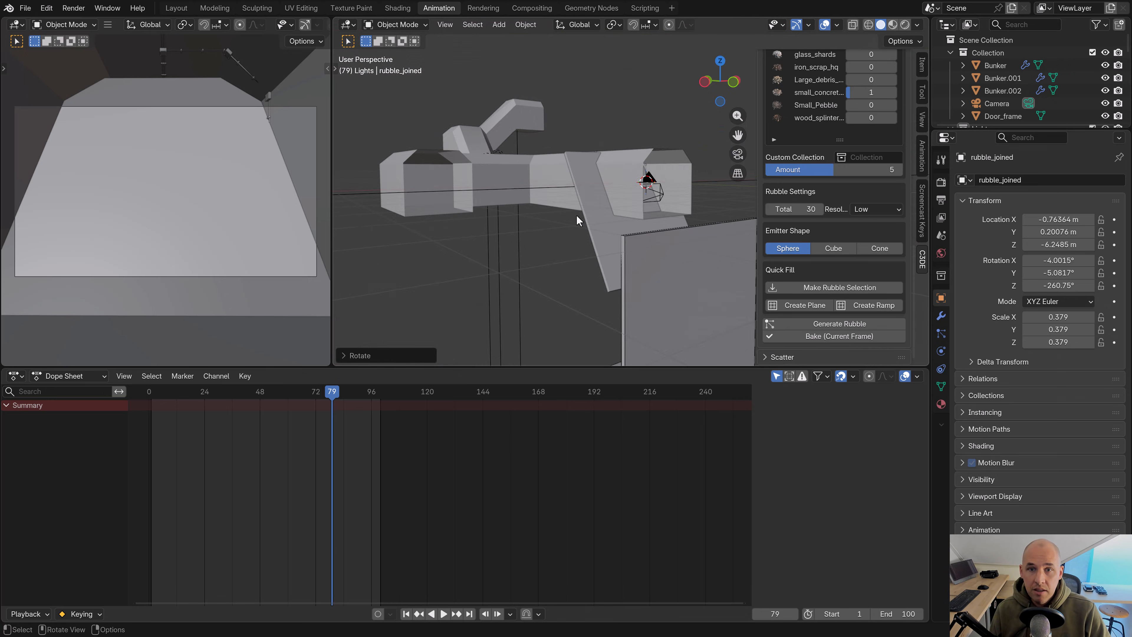
left_click(616, 221)
left_click(661, 271, "shift")
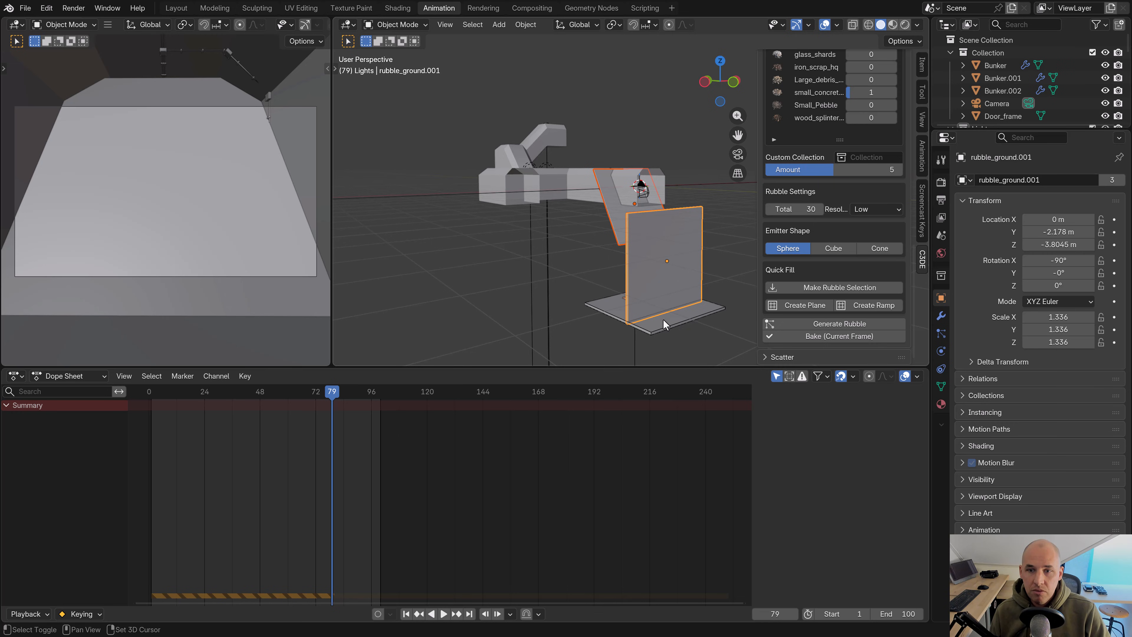
left_click(663, 318, "shift")
key("h")
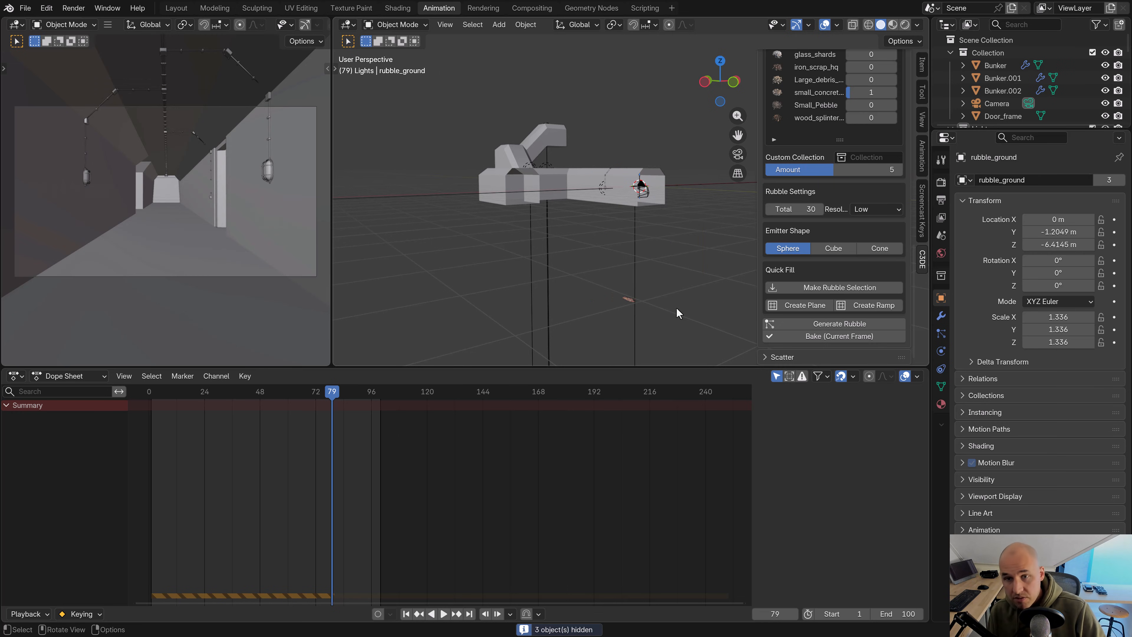
Raise the rubble pile along Z onto the bunker floor at about Z -0.886 m
left_click(628, 300)
key("KP_1")
key("g")
key("z")
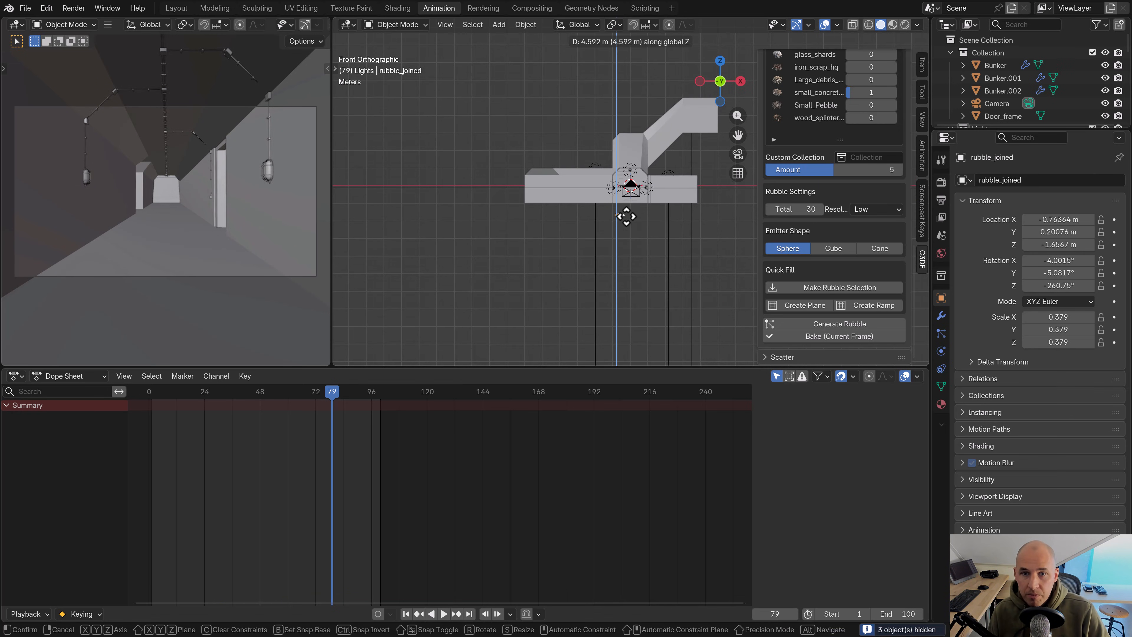
left_click(625, 201)
middle_click_drag(633, 201, 554, 215, "shift")
scroll(551, 232, "up", 2)
key("KP_0")
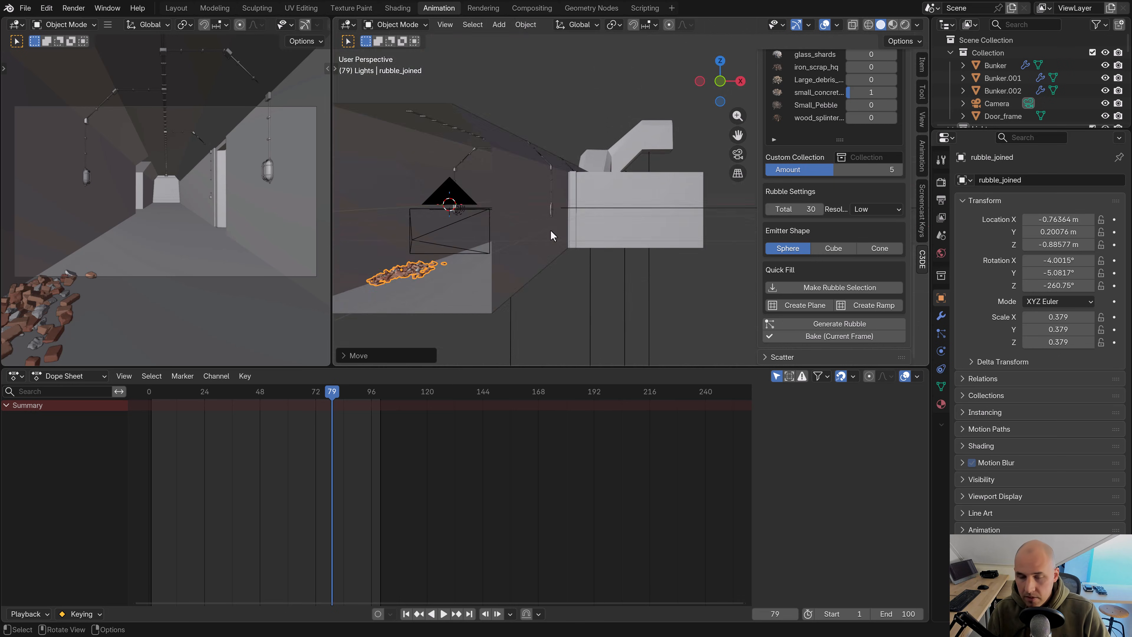
Scale the rubble pile down to about 0.229 and move it farther along the corridor using a wireframe top view
key("KP_7")
key("shift+z")
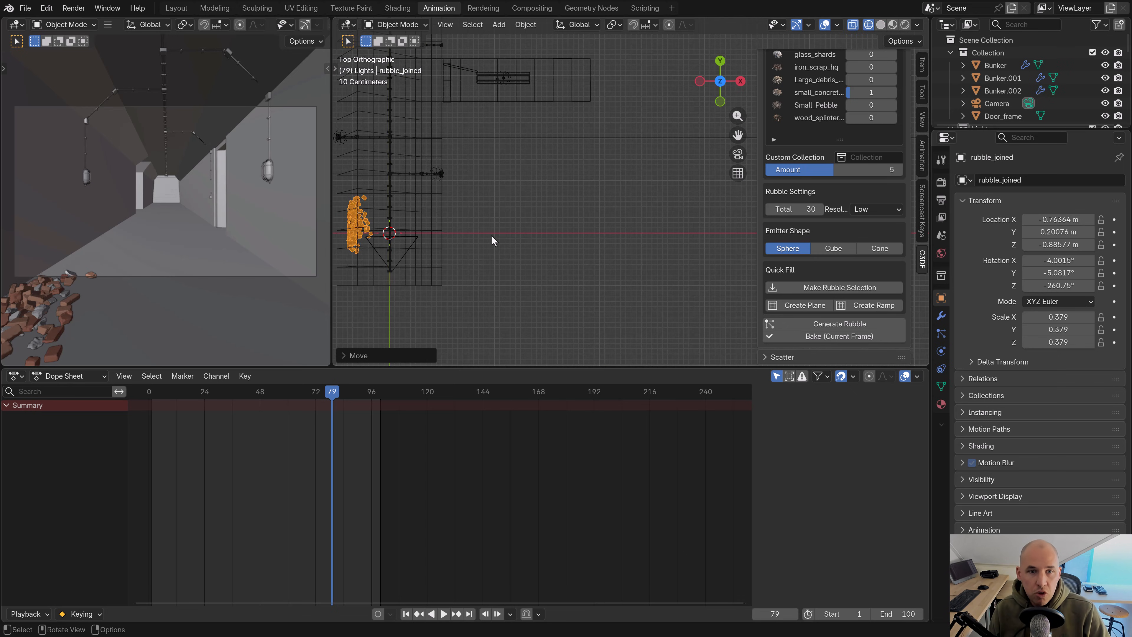
middle_click_drag(490, 235, 609, 275, "shift")
key("s")
left_click(555, 285)
key("g")
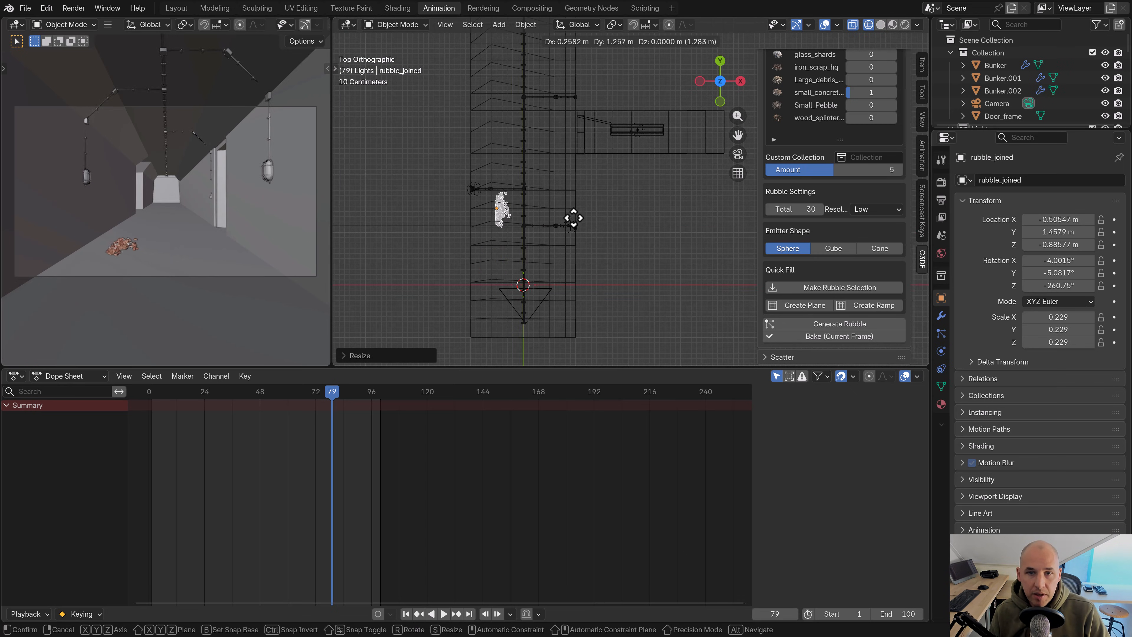
left_click(585, 209)
Fit the rubble against the corridor's left wall at about X -0.98 m, Y 1.43 m, with scale 0.241 and Z rotation -258.75°
middle_click_drag(558, 179, 618, 206, "shift")
scroll(617, 205, "up", 3)
key("g")
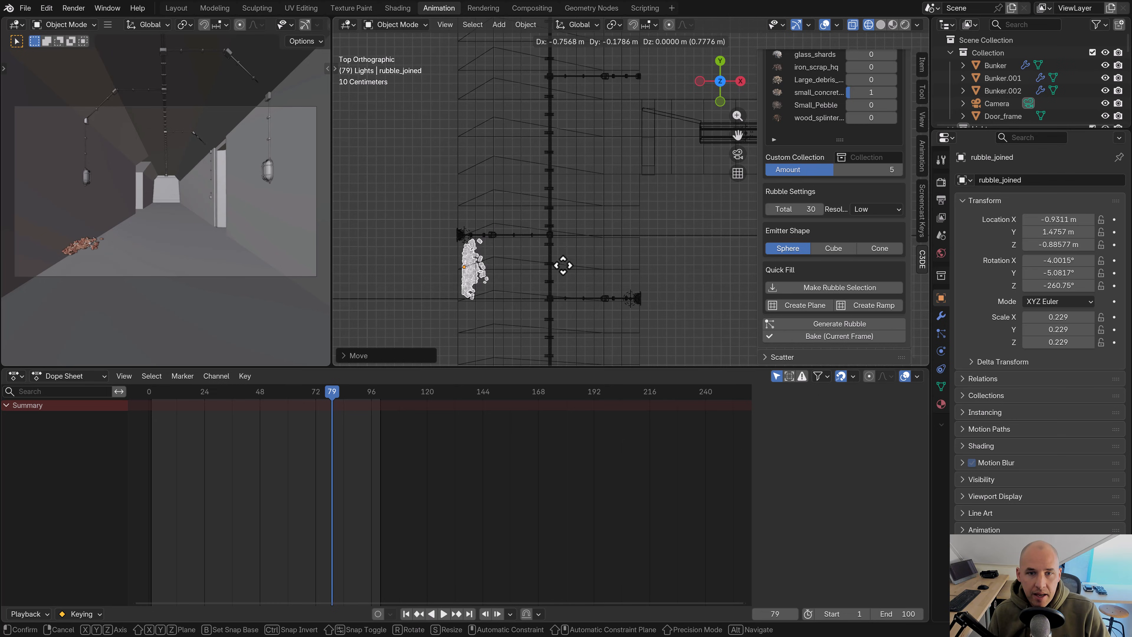
left_click(559, 268)
key("s")
left_click(564, 269)
key("r")
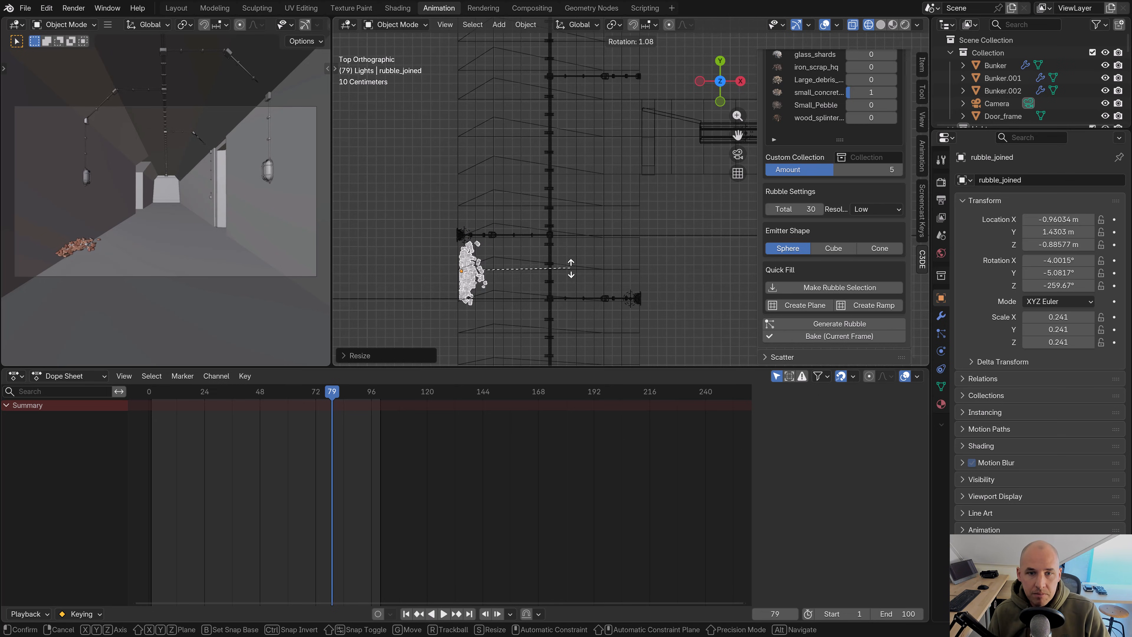
left_click(563, 266)
key("g")
left_click(548, 268)
key("KP_0")
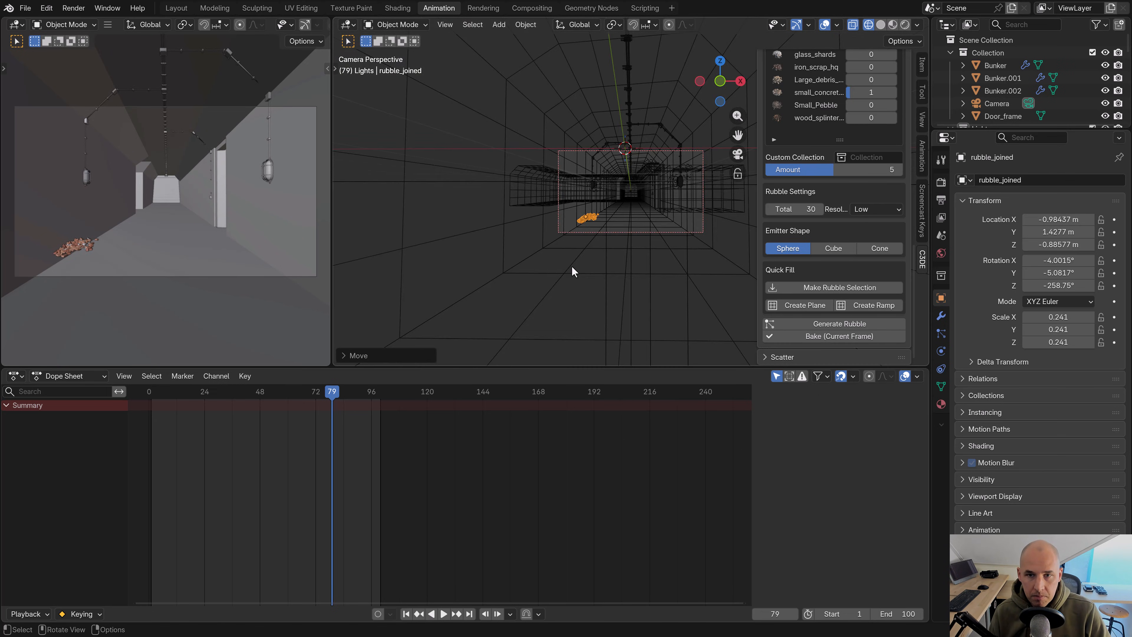
Return to solid shading, scale the rubble pile up to about 0.329, and lower it to about Z -0.989 m
key("shift+z")
key("s")
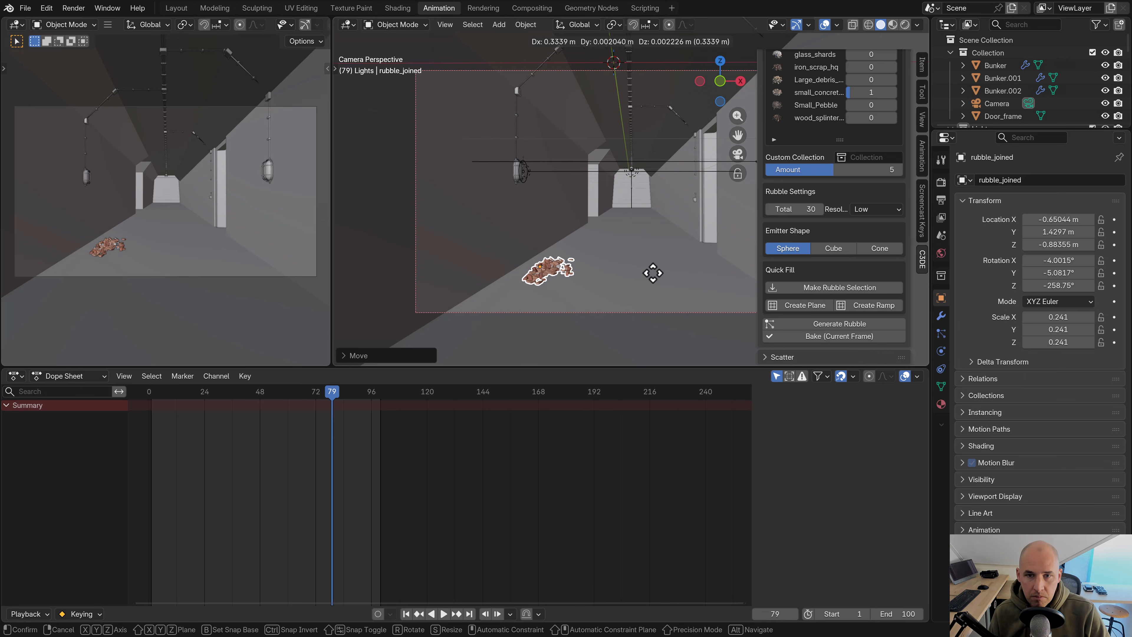
left_click(673, 273)
key("g")
key("z")
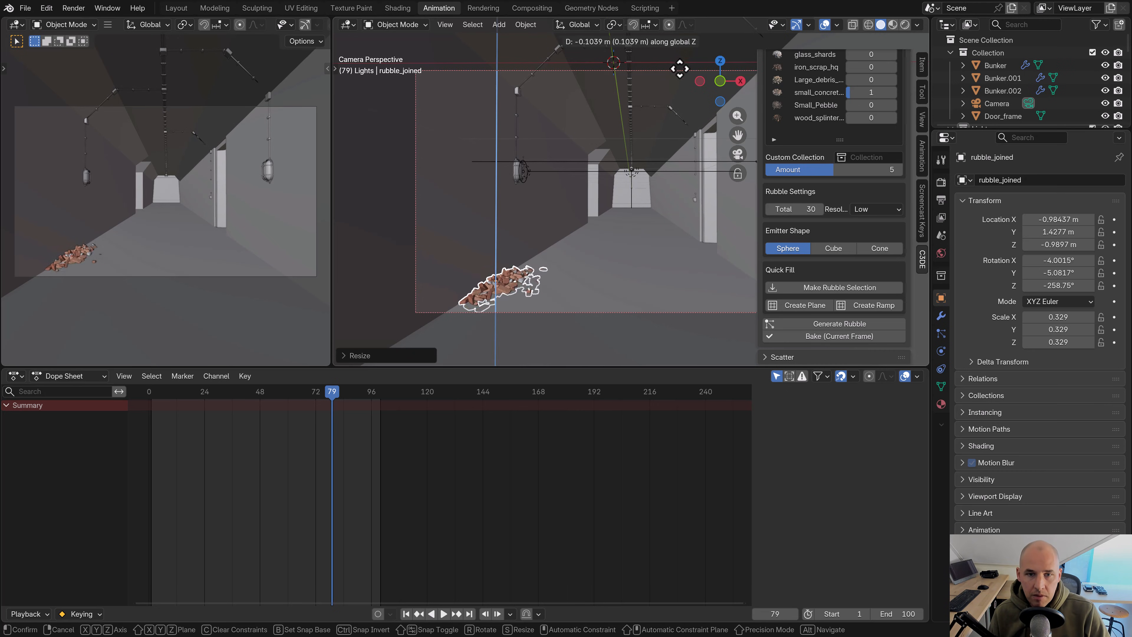
left_click(672, 69)
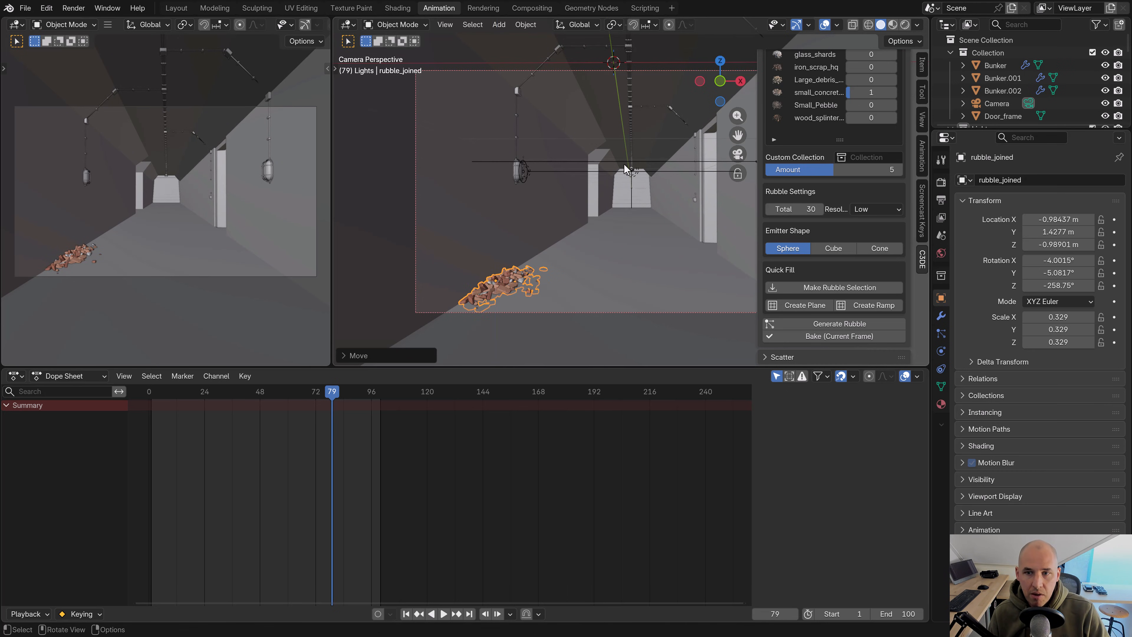
Move the rubble pile along Y to about 1.668 m in top view
key("KP_7")
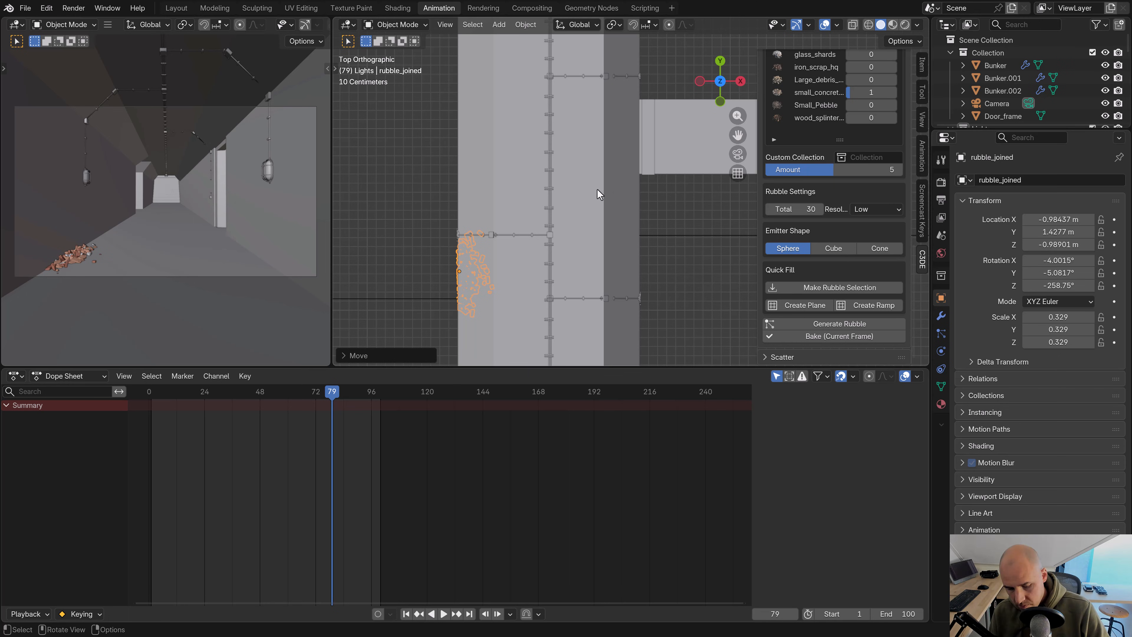
key("g")
key("y")
left_click(599, 172)
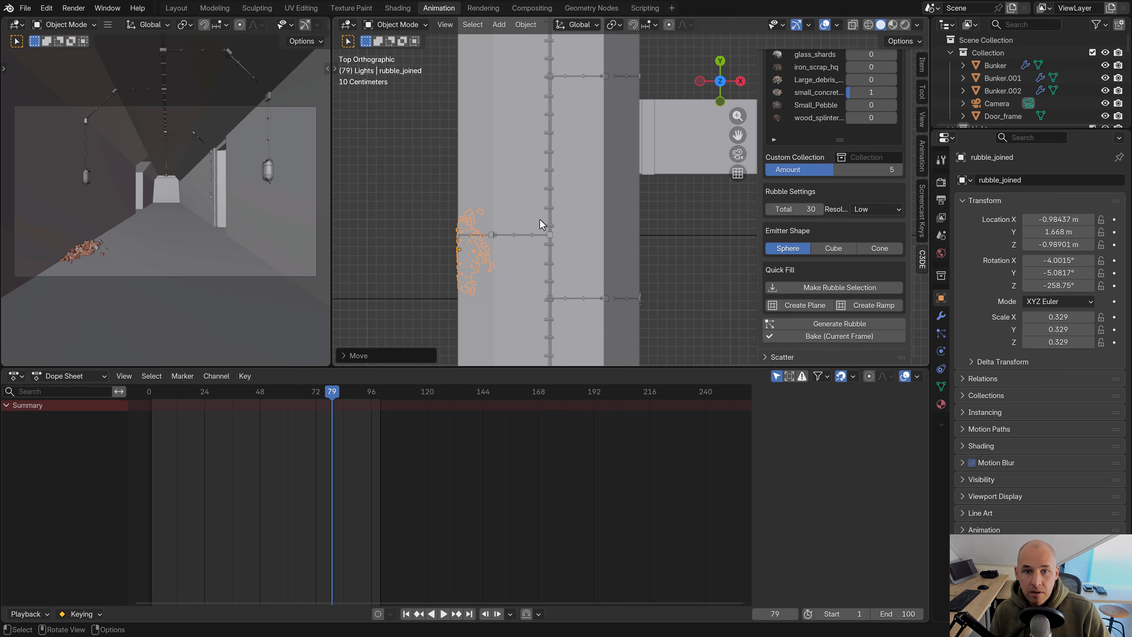
Duplicate the rubble, rotate the copy to about -438.75° around Z, and place it against the opposite wall near X 0.97 m, Y 2.18 m
key("shift+d")
left_click(619, 192)
key("r")
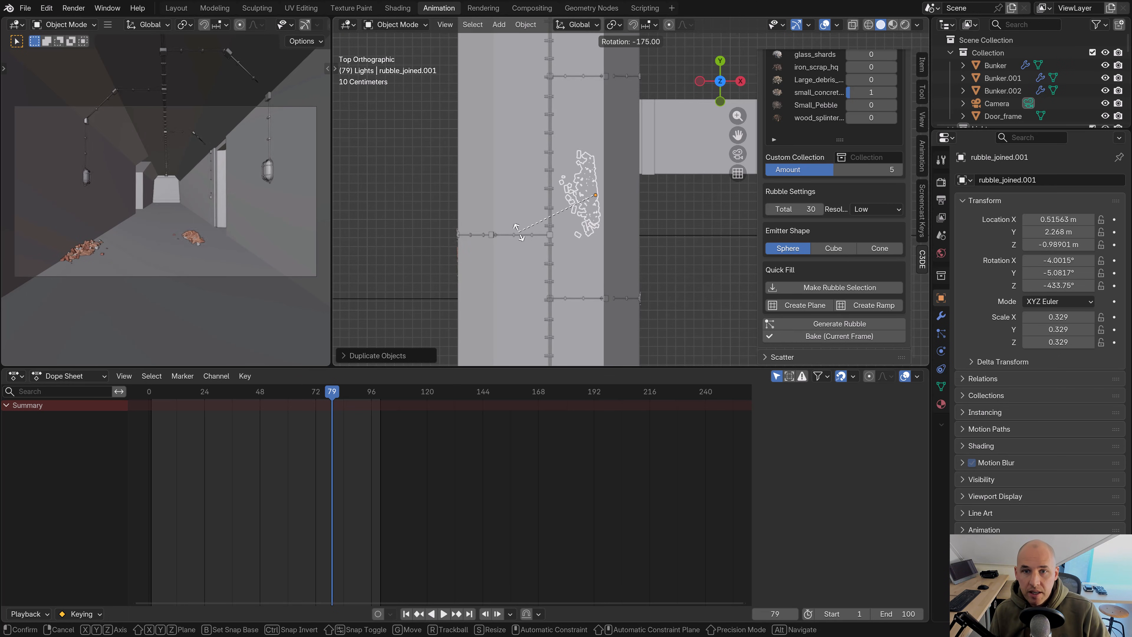
left_click(518, 232)
key("g")
left_click(596, 246)
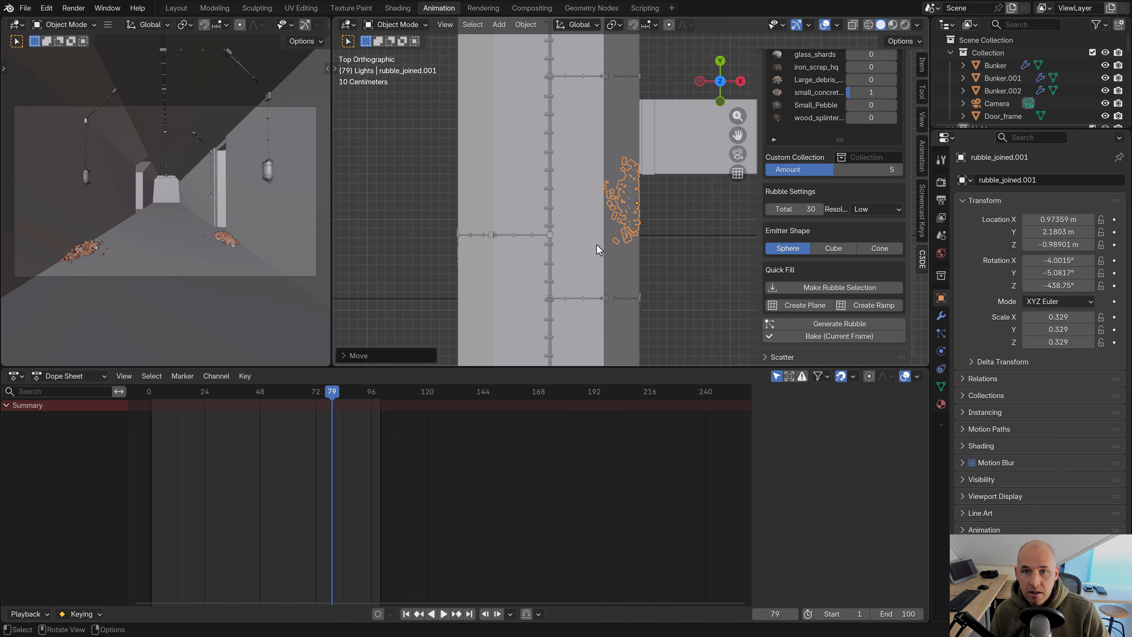
key("KP_0")
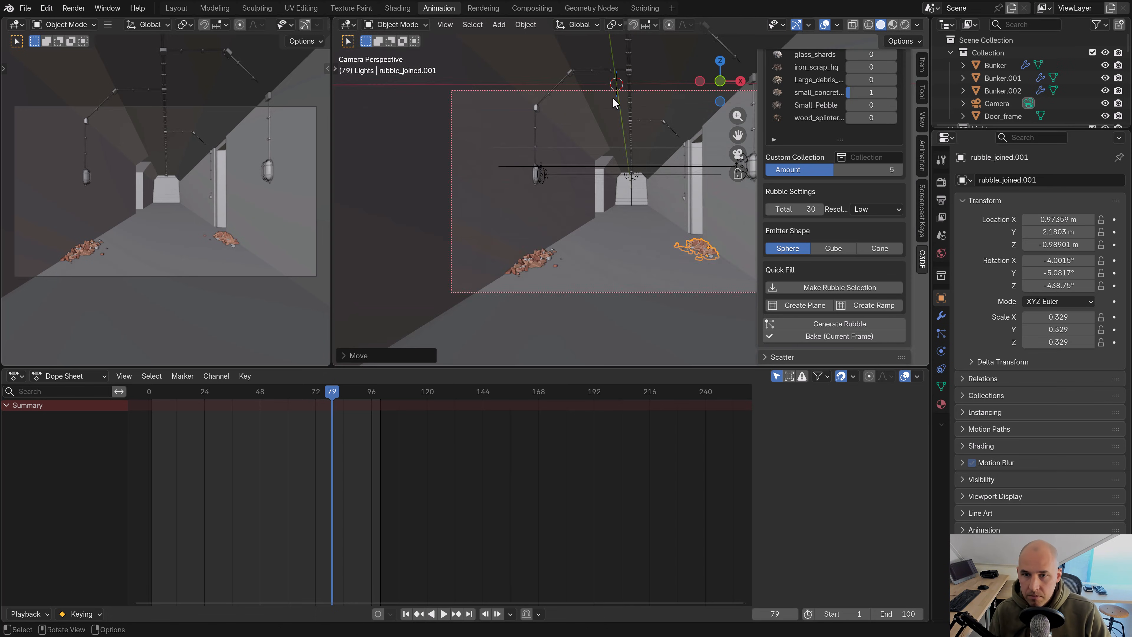
Show the camera view in Material Preview and raise the duplicated rubble pile to about Z -0.975 m
middle_click_drag(655, 137, 507, 124, "shift")
scroll(581, 183, "up", 3)
key("z")
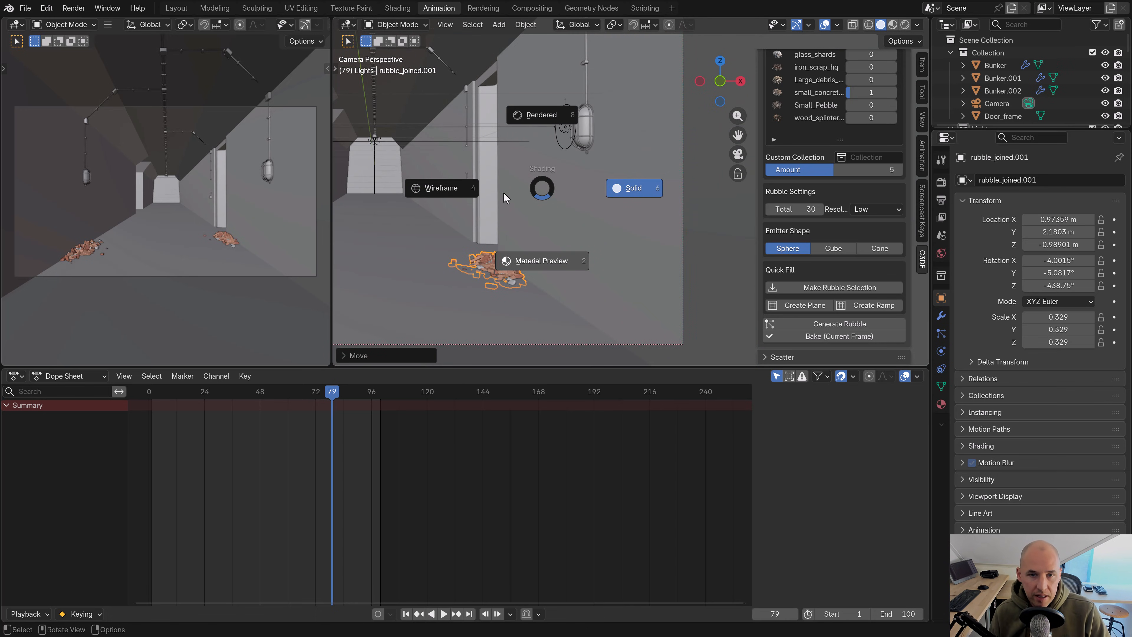
left_click(526, 250)
scroll(655, 275, "up", 2)
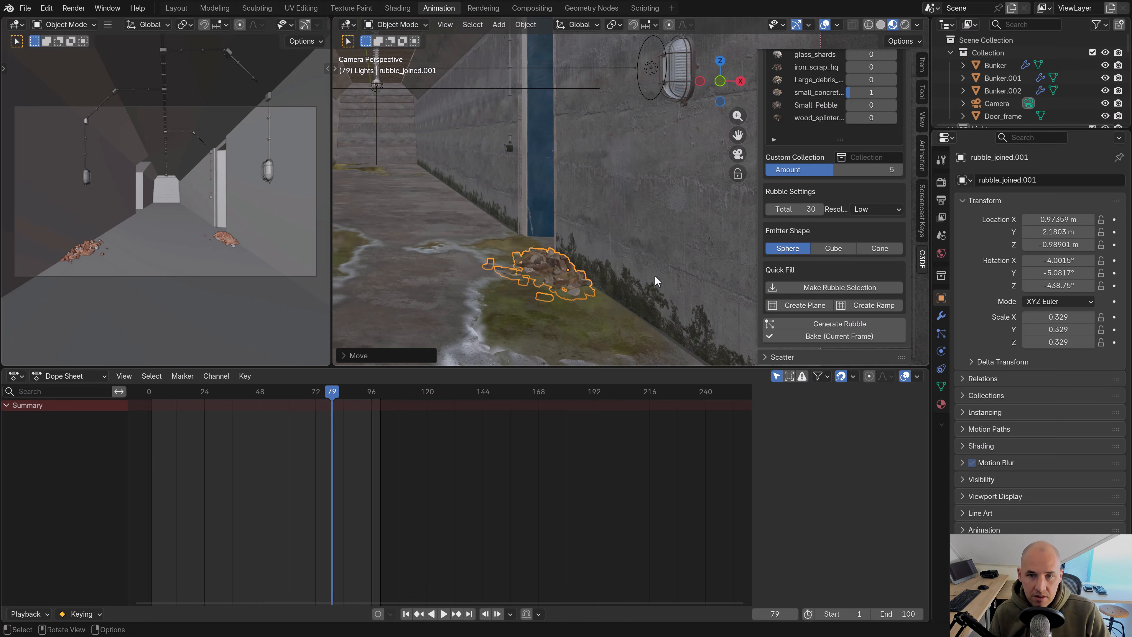
key("g")
key("z")
left_click(652, 247)
Raise the original rubble pile at the left wall to about Z -0.982 m
middle_click_drag(439, 276, 628, 236, "shift")
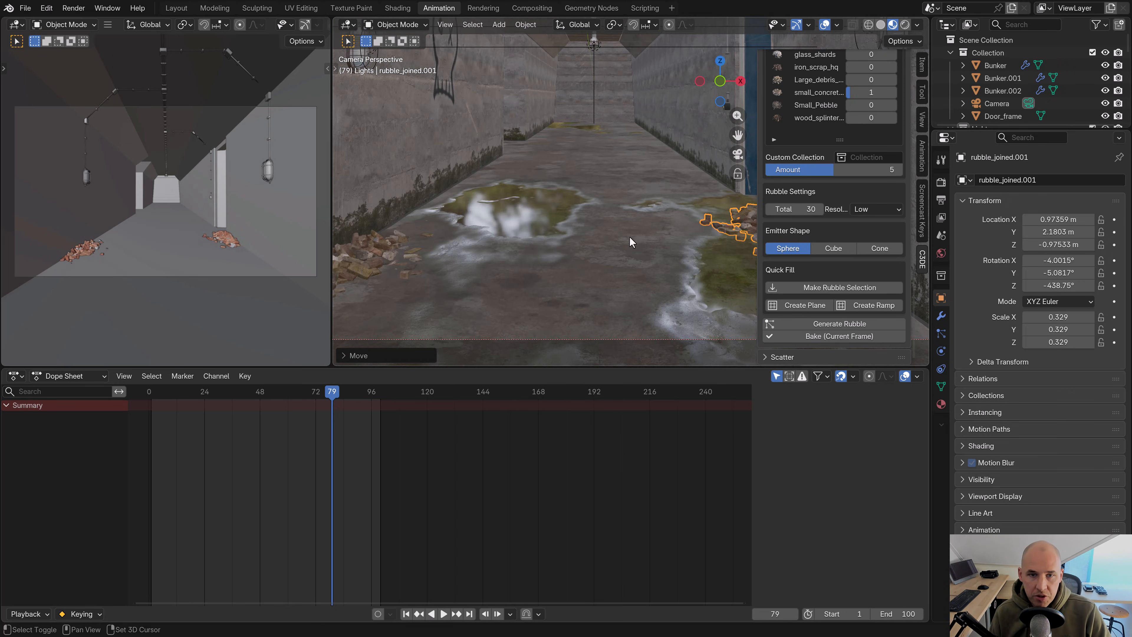
middle_click_drag(434, 240, 543, 235, "shift")
scroll(542, 234, "up", 1)
right_click(424, 262)
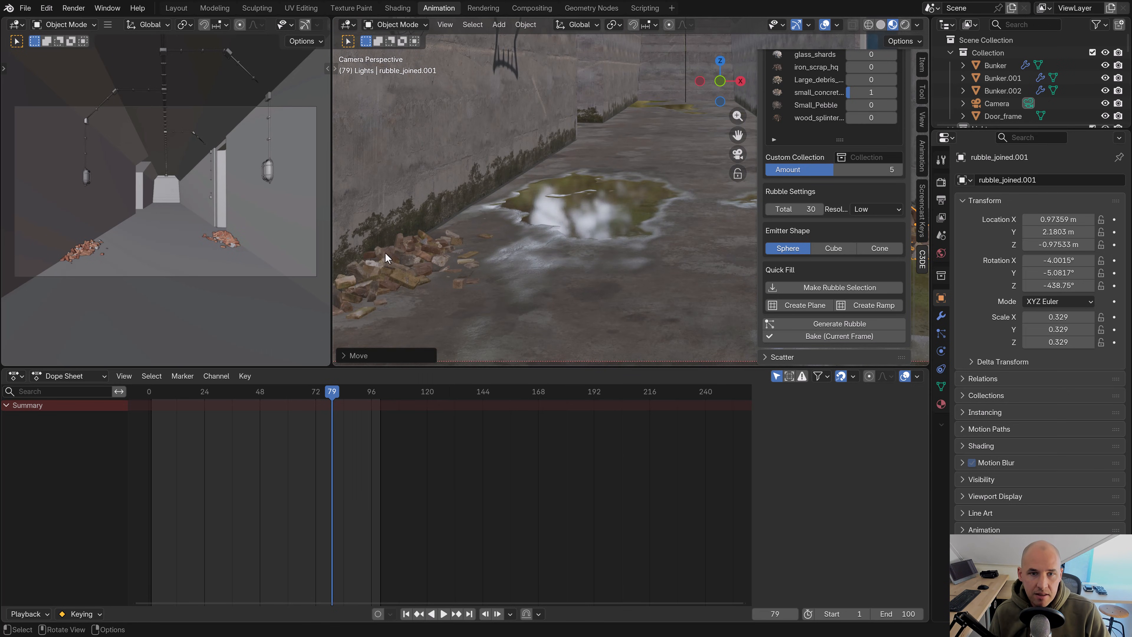
left_click(386, 254)
key("g")
key("z")
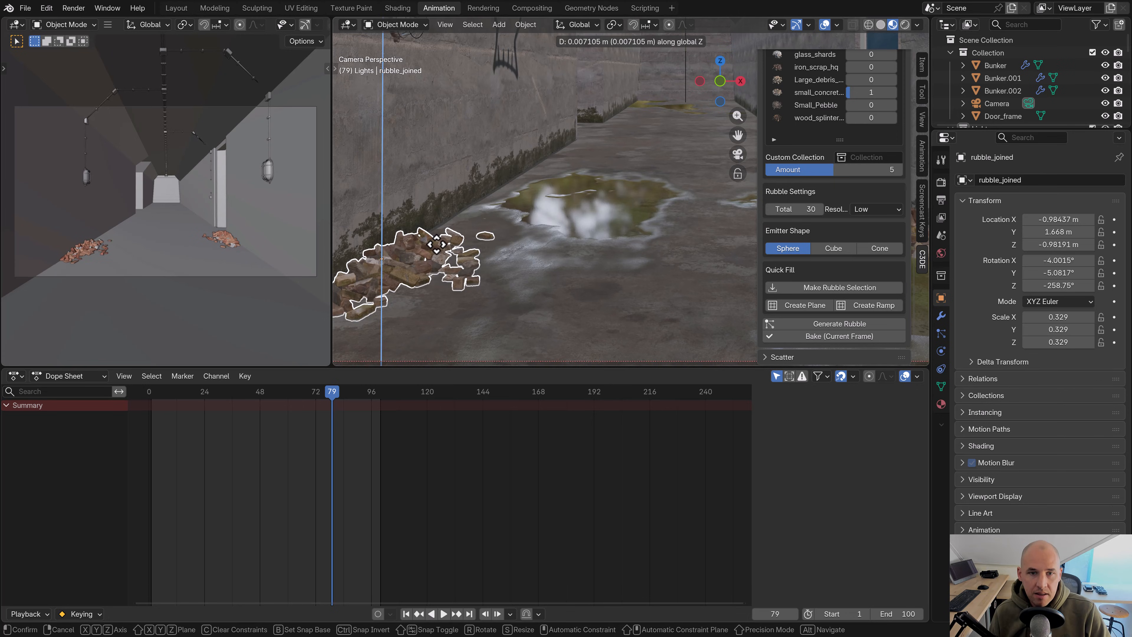
left_click(435, 262)
scroll(751, 223, "down", 5)
middle_click_drag(751, 223, 641, 268, "shift")
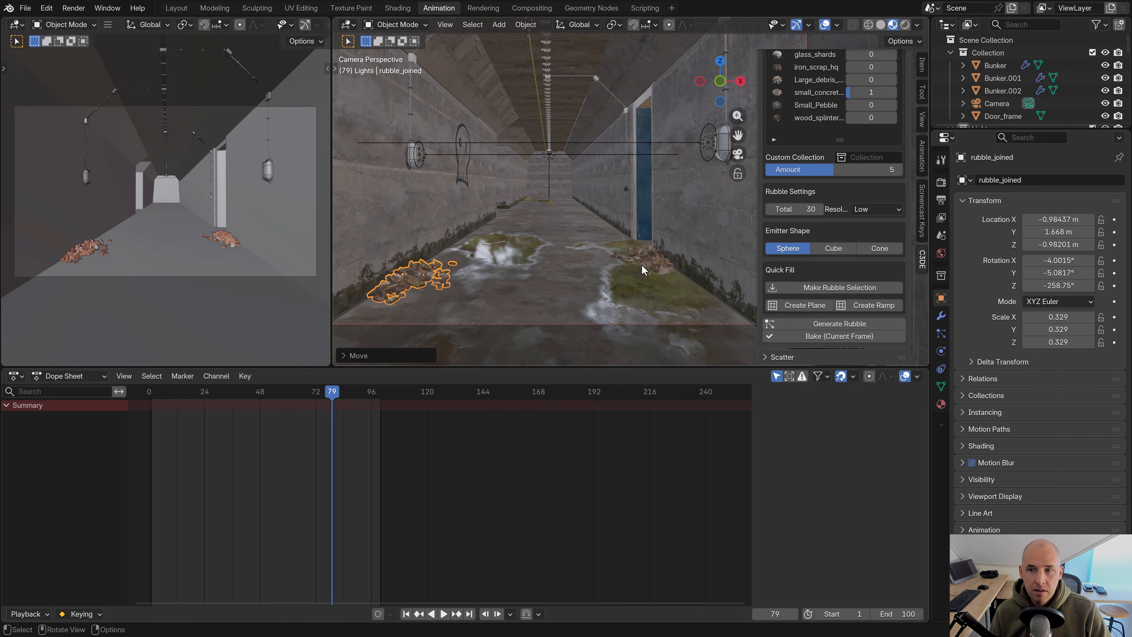
Switch the camera view to Rendered shading without the sidebar and move the duplicated rubble along Y to about 2.36 m
key("n")
key("z")
left_click(683, 178)
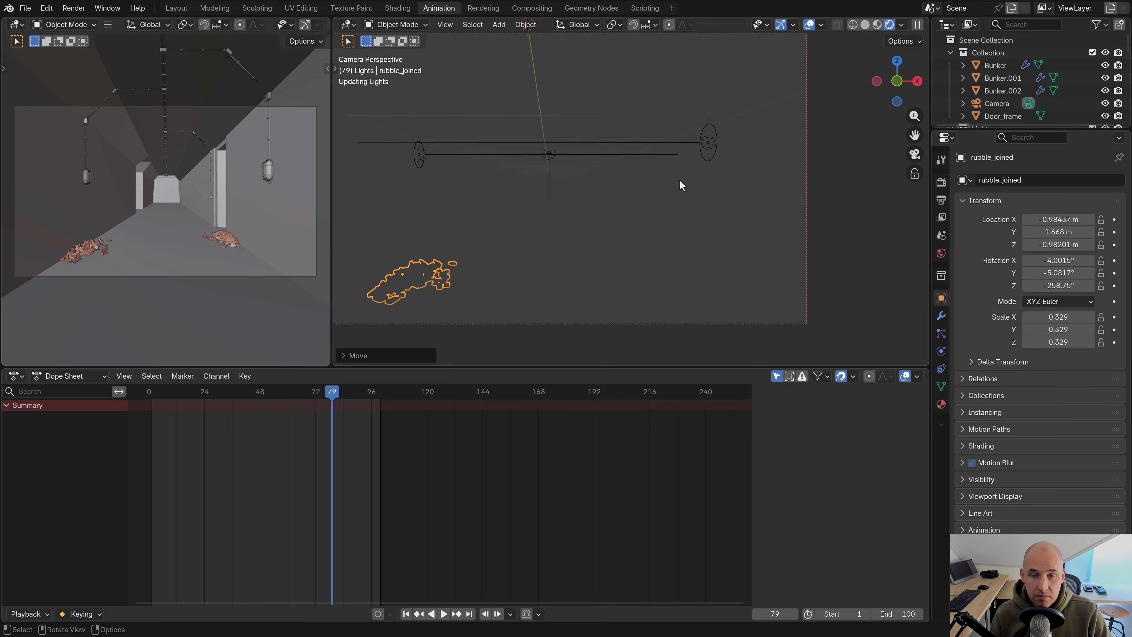
left_click(644, 255)
key("g")
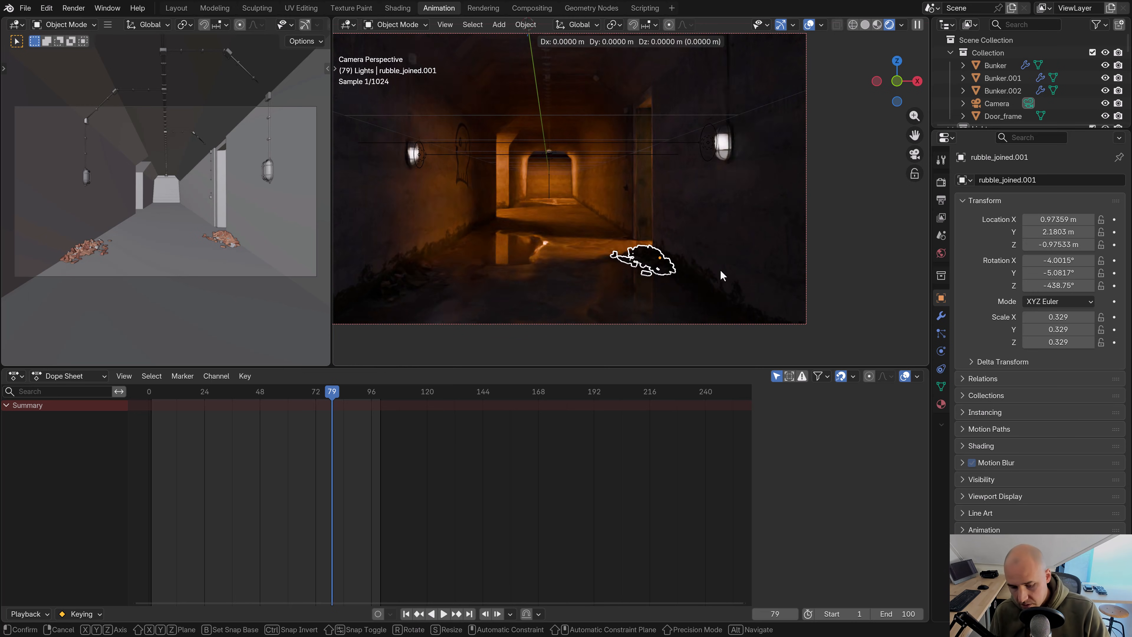
key("y")
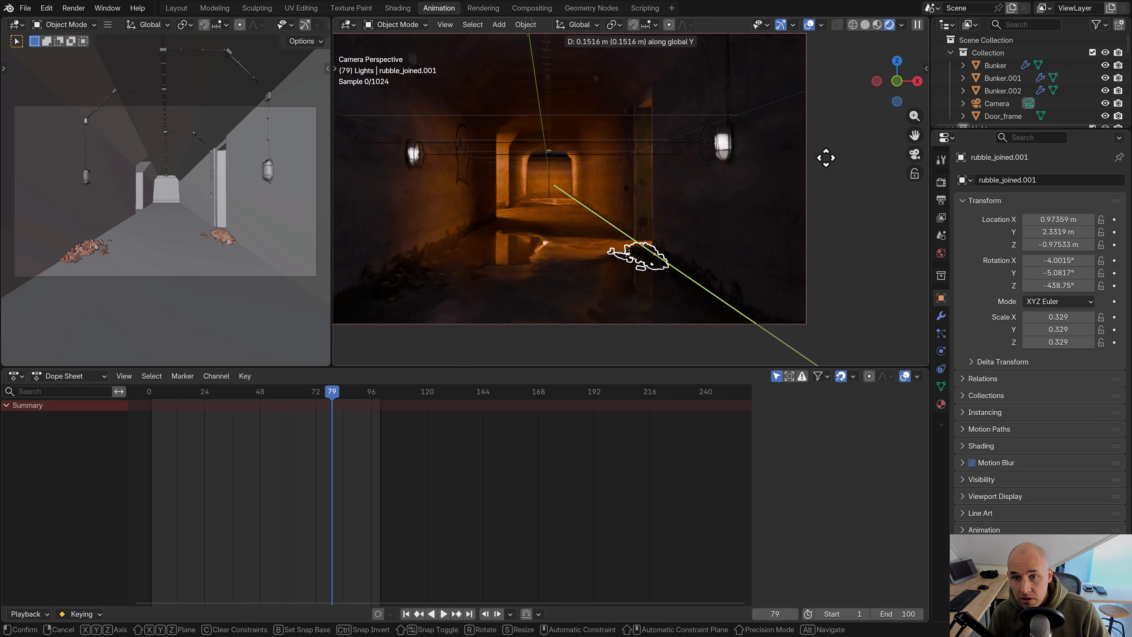
left_click(823, 172)
scroll(557, 186, "left", 3)
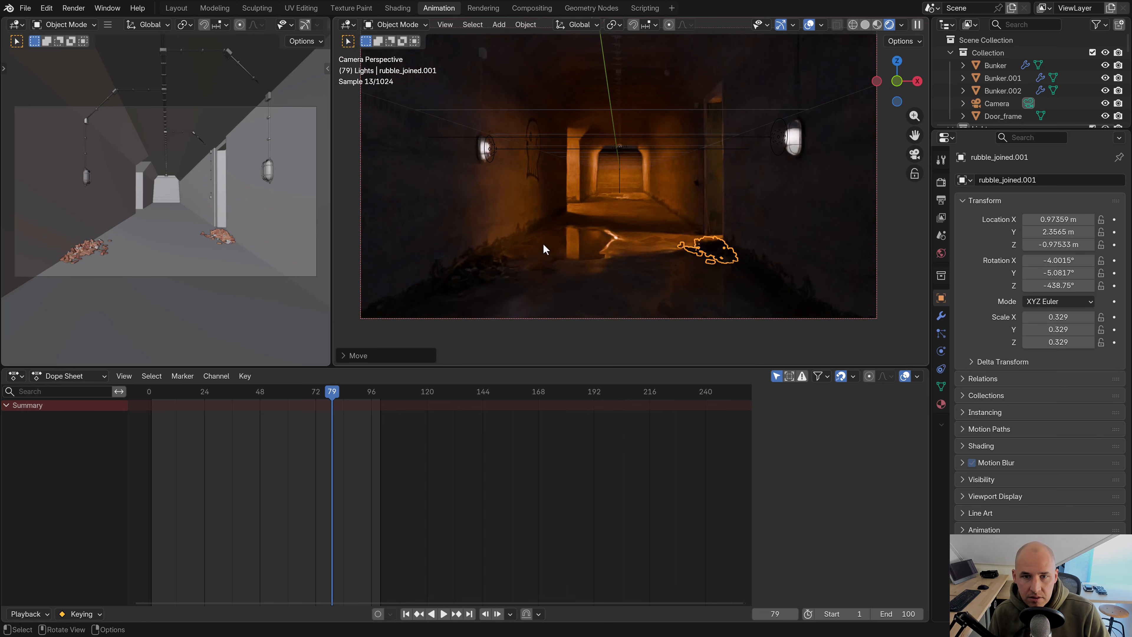
Move the original rubble pile at the left wall along Y to about 1.91 m
left_click(481, 277)
key("g")
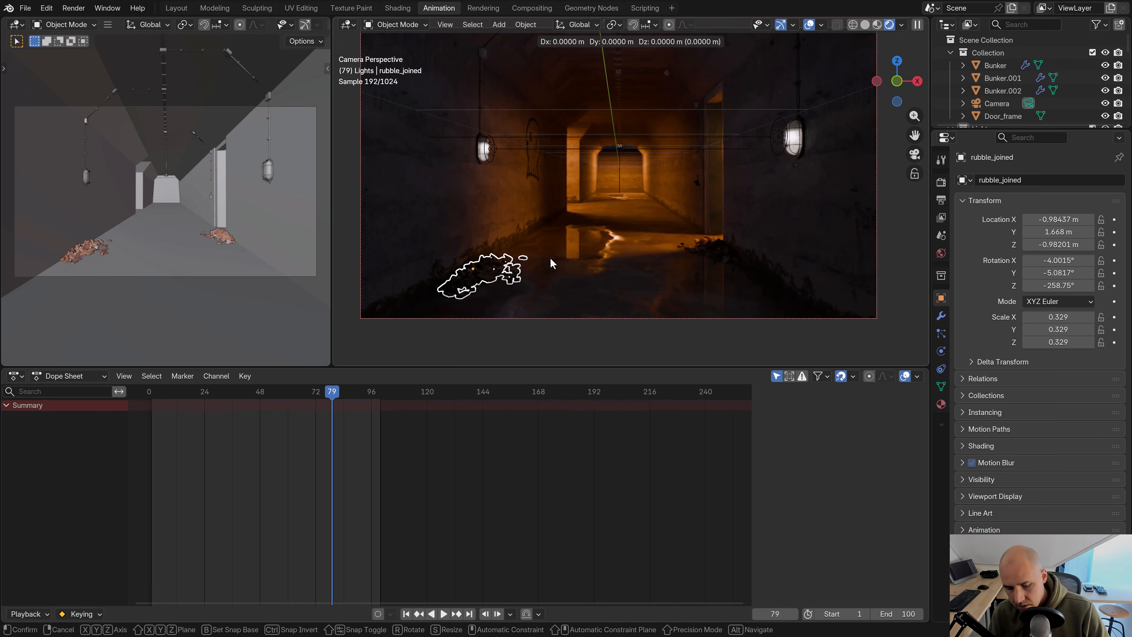
key("y")
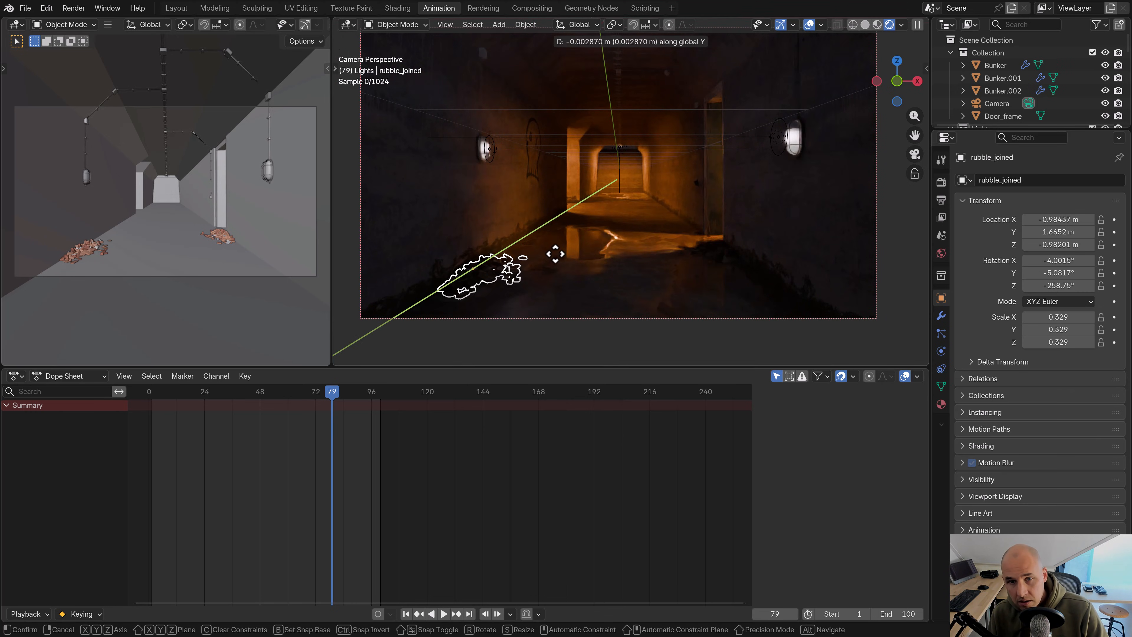
left_click(548, 284)
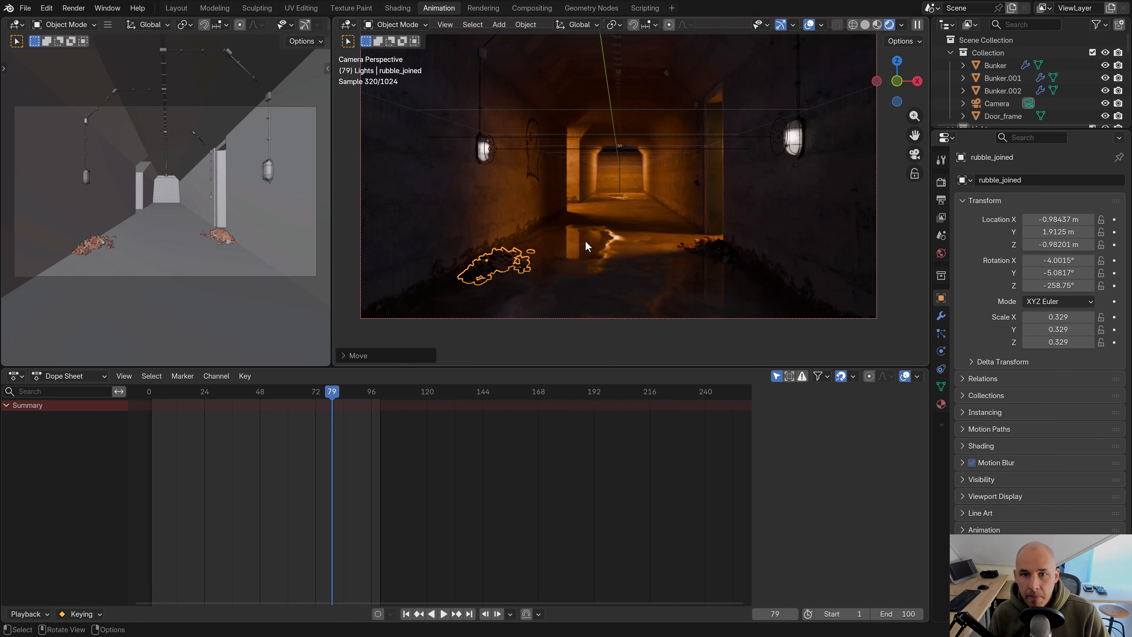
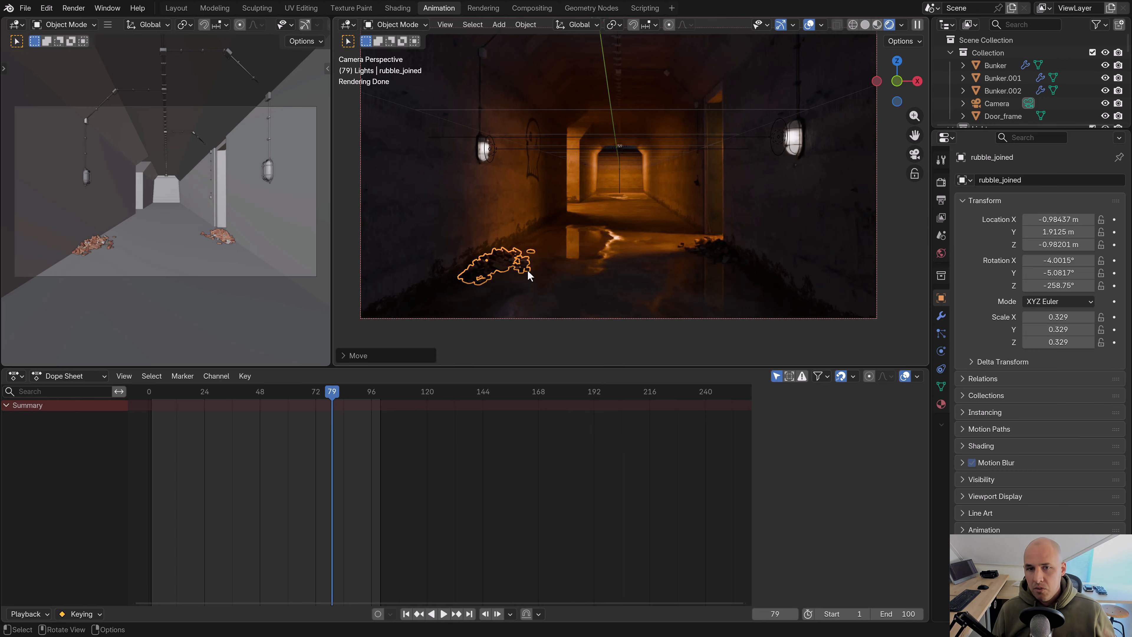
Switch to Solid shading, unhide all objects, and isolate the rubble ramp, ground and wall planes
key("z")
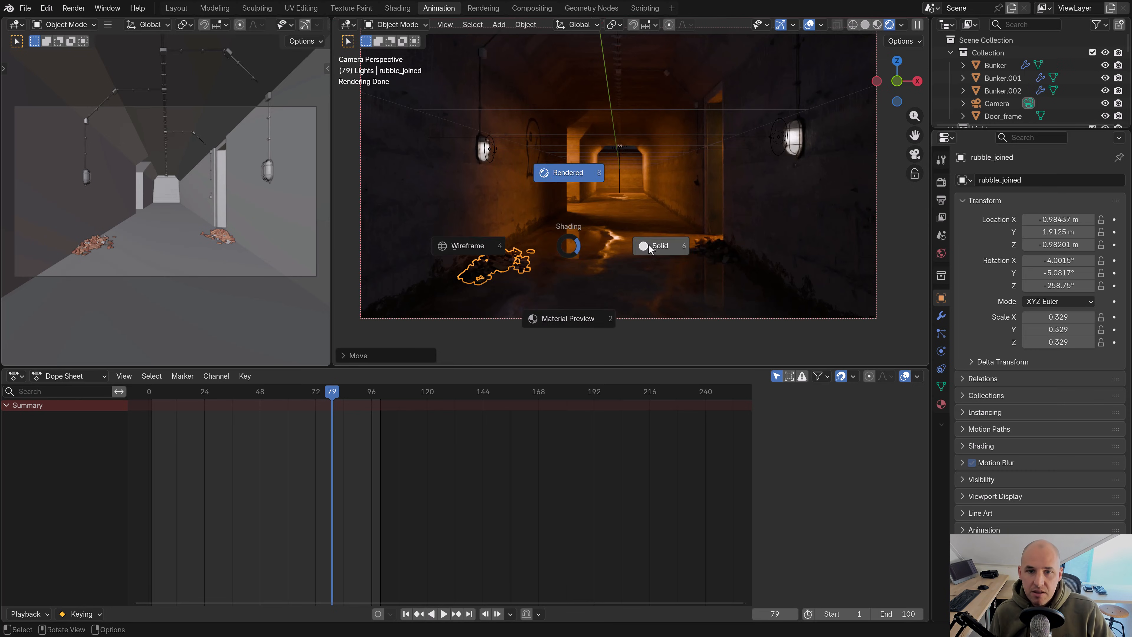
left_click(647, 263)
key("KP_7")
scroll(654, 241, "down", 4)
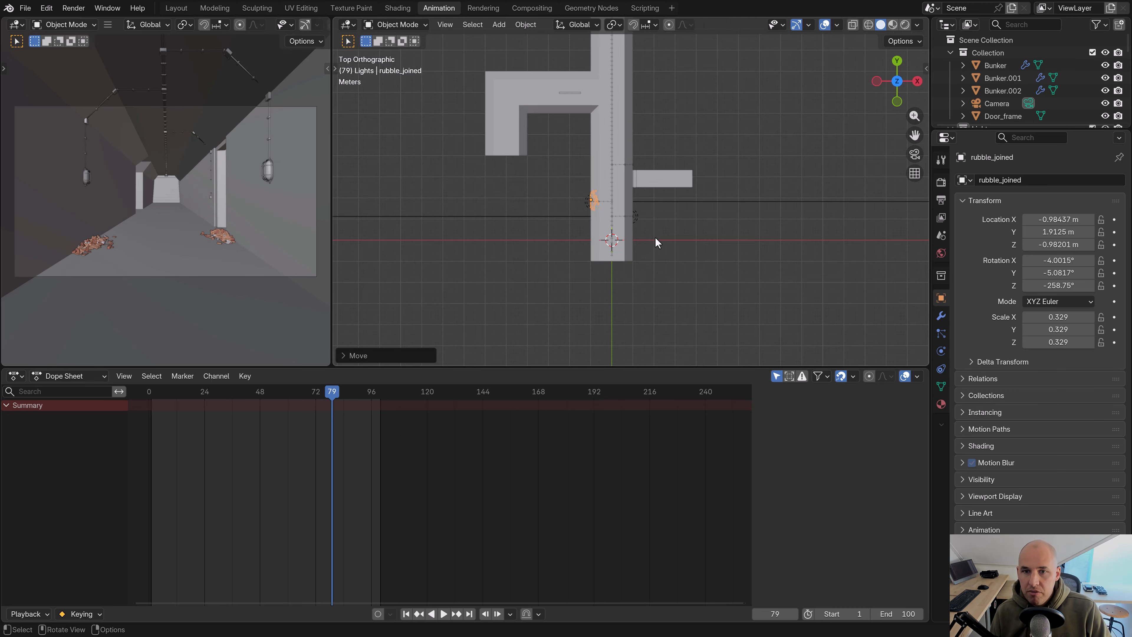
key("alt+h")
middle_click_drag(648, 303, 664, 271)
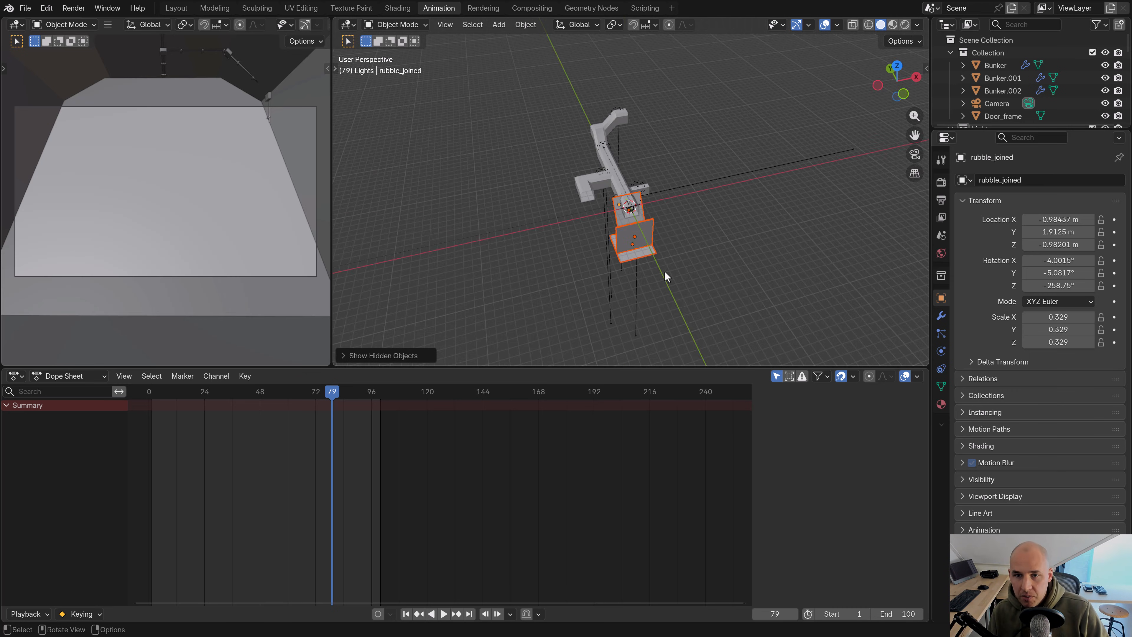
scroll(664, 270, "up", 2)
left_click(624, 306)
left_click(619, 263, "shift")
left_click(633, 241, "shift")
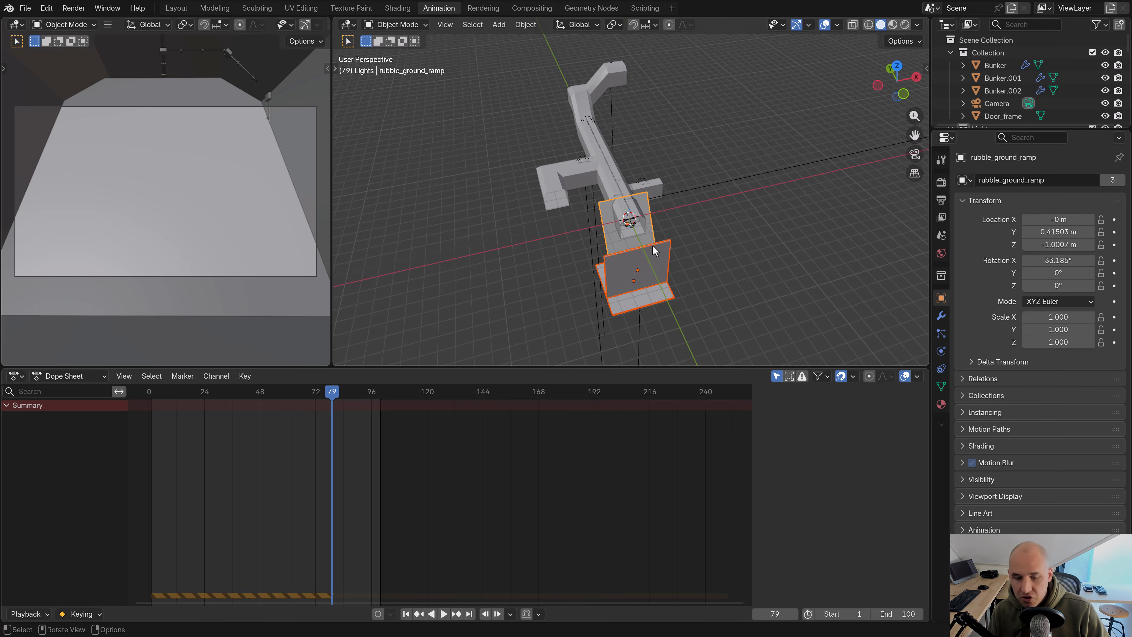
key("shift+h")
middle_click_drag(692, 252, 637, 214)
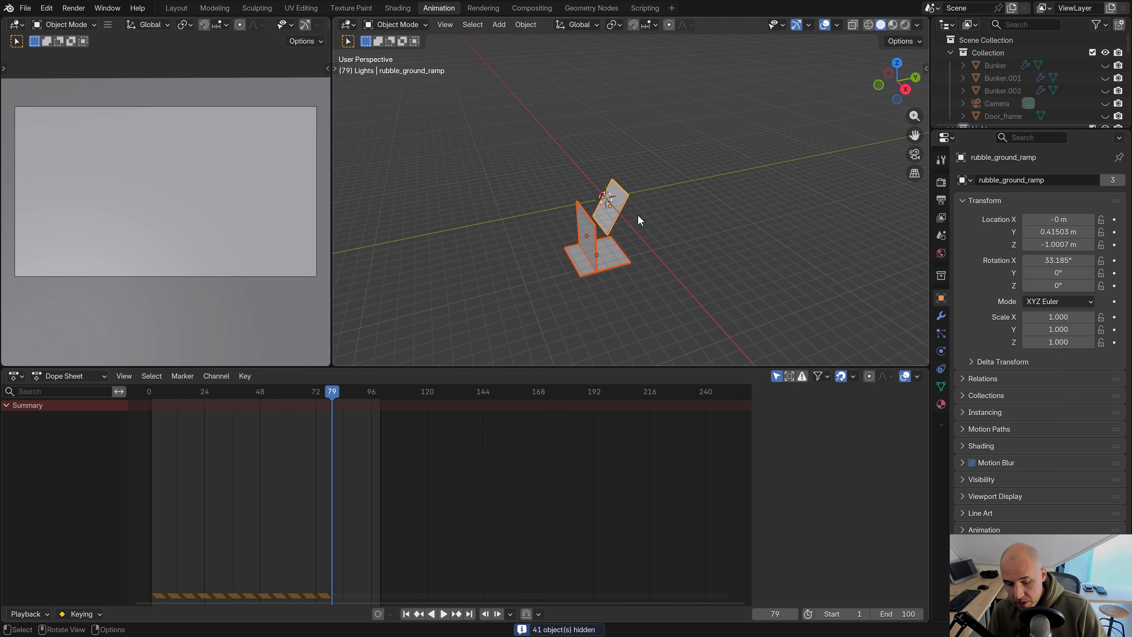
Set the rubble mix to 7 broken bricks and 10 floor concrete, and make the rubble selection
key("n")
scroll(876, 219, "up", 8)
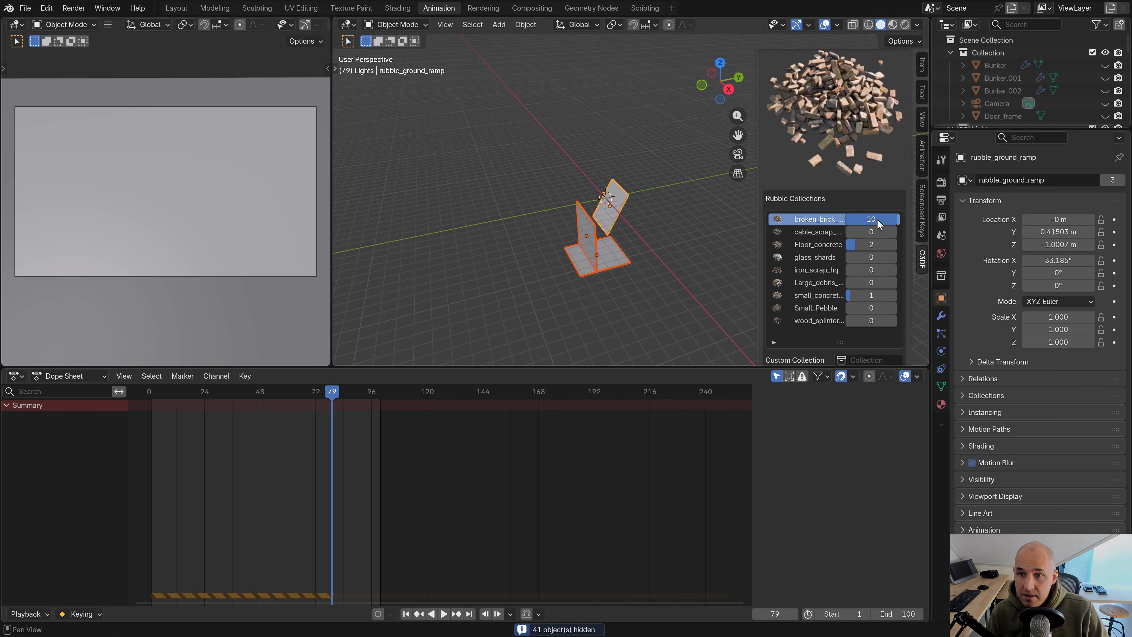
left_click_drag(876, 219, 905, 249)
scroll(848, 301, "down", 8)
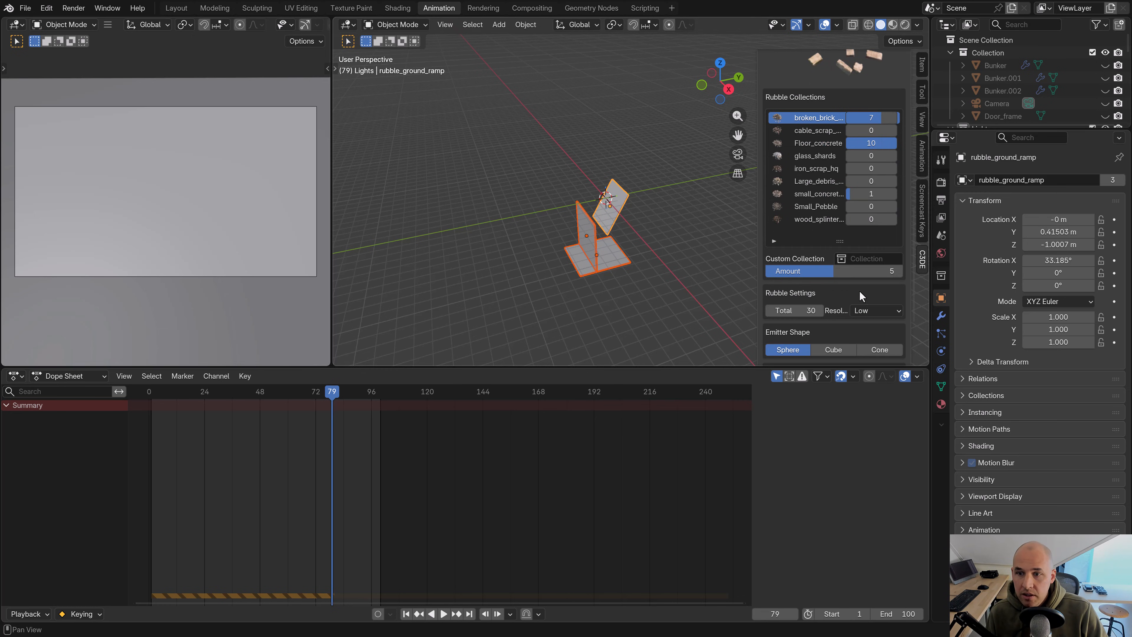
left_click(837, 325)
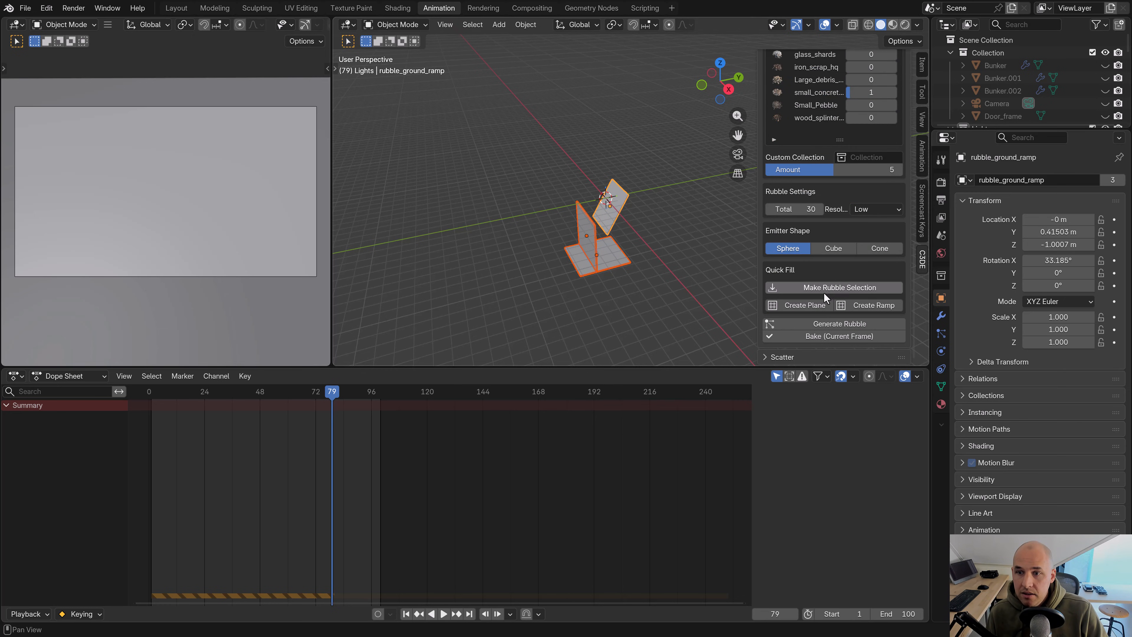
scroll(672, 249, "up", 8)
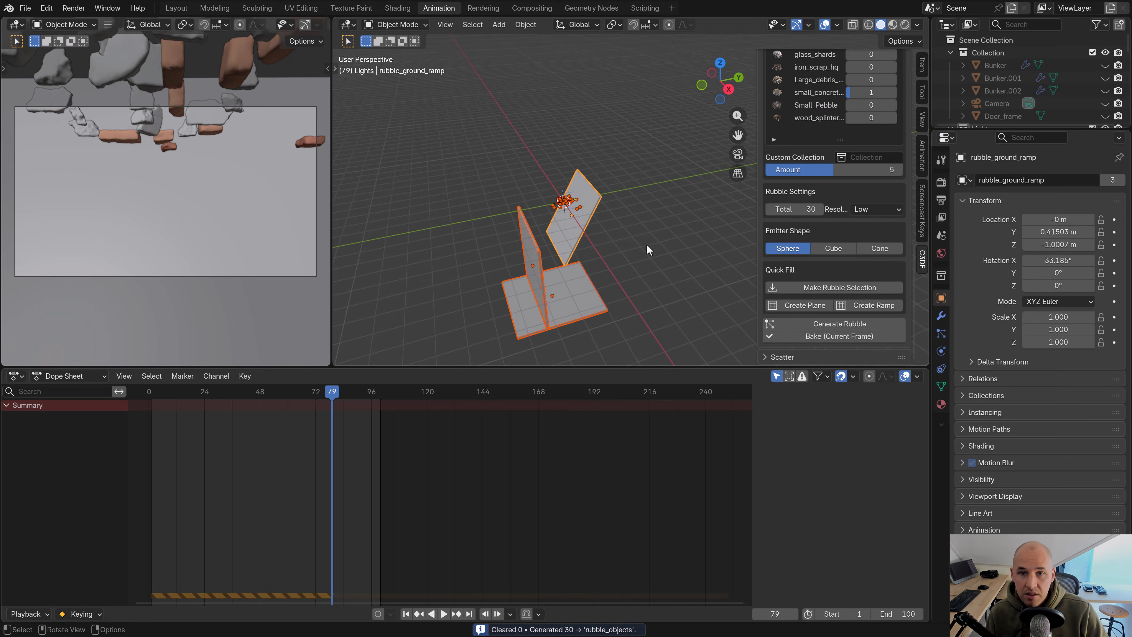
Generate the rubble with the sphere emitter and stop the simulation playback
middle_click_drag(641, 249, 641, 222)
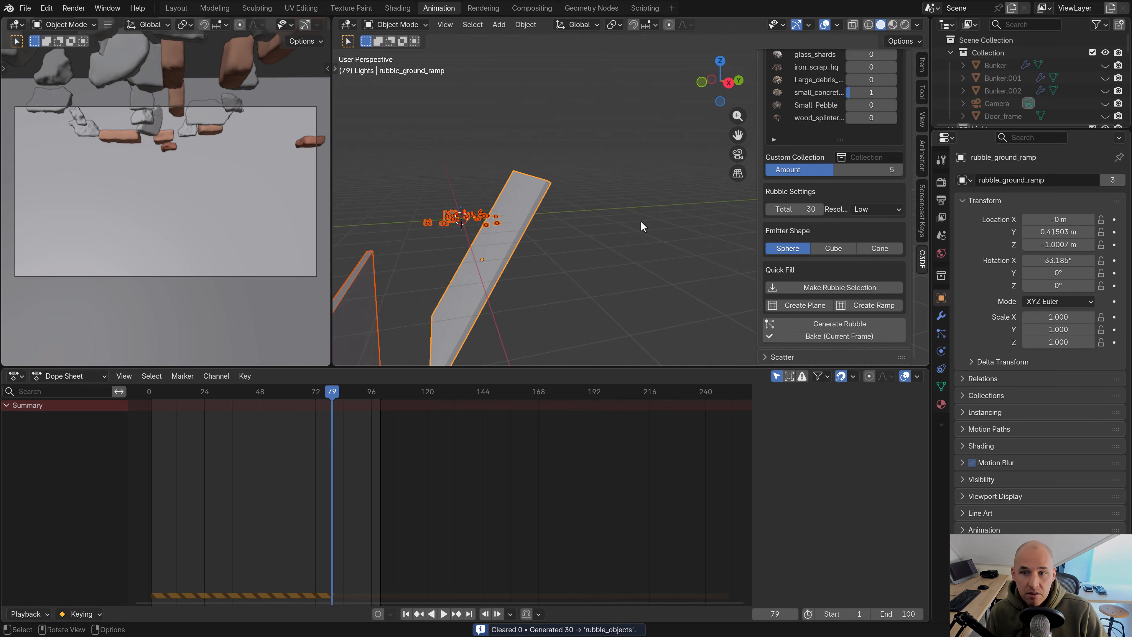
left_click(832, 322)
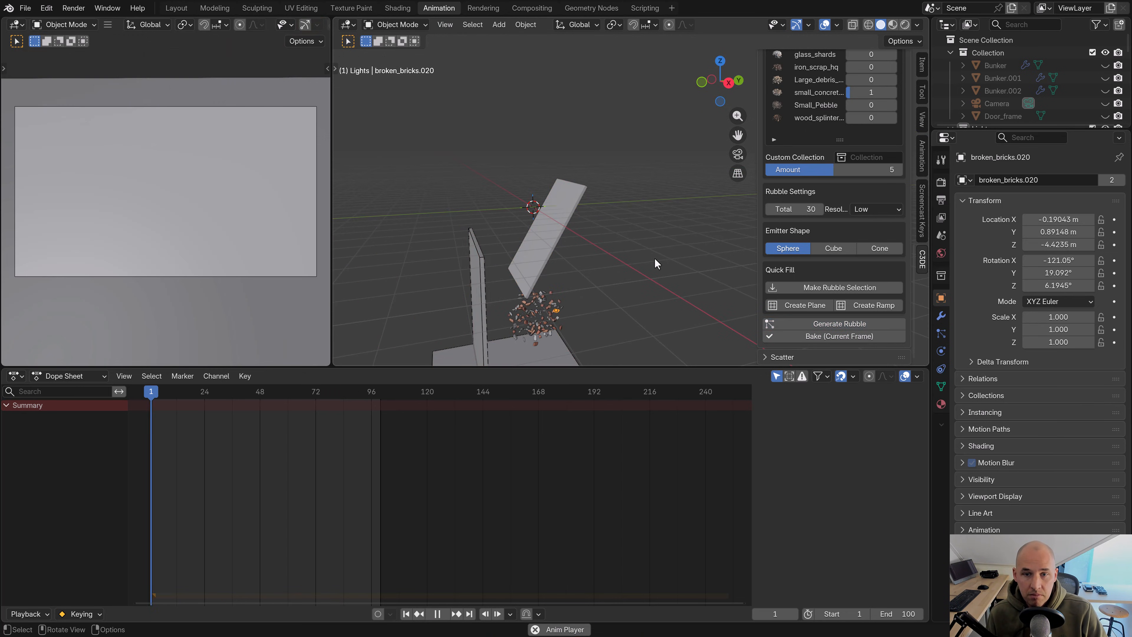
scroll(579, 295, "down", 2)
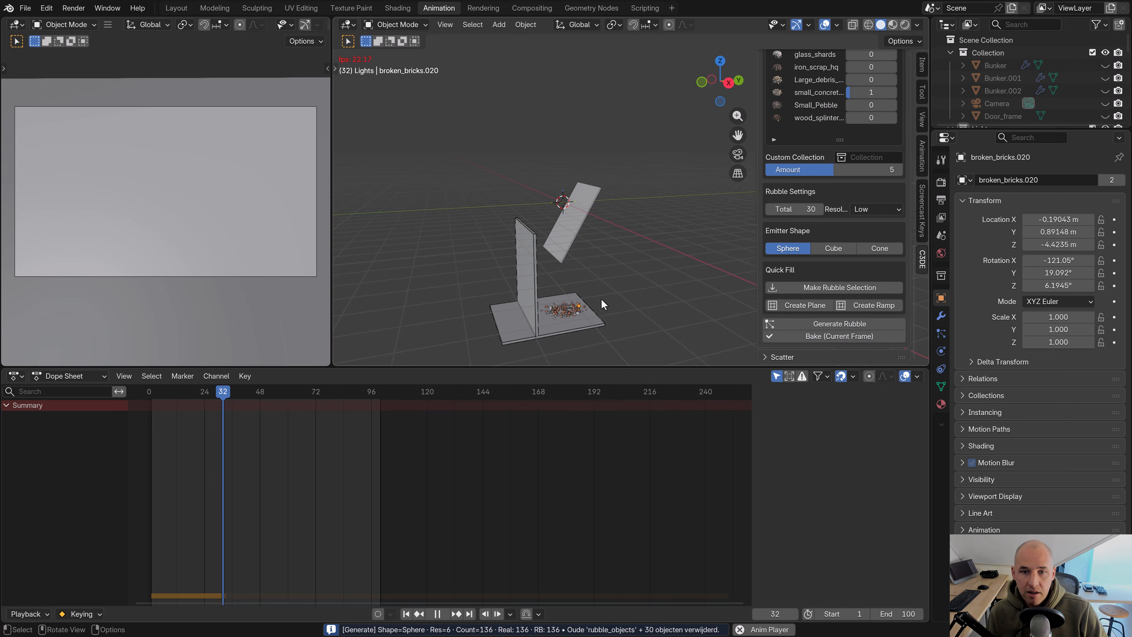
key("Escape")
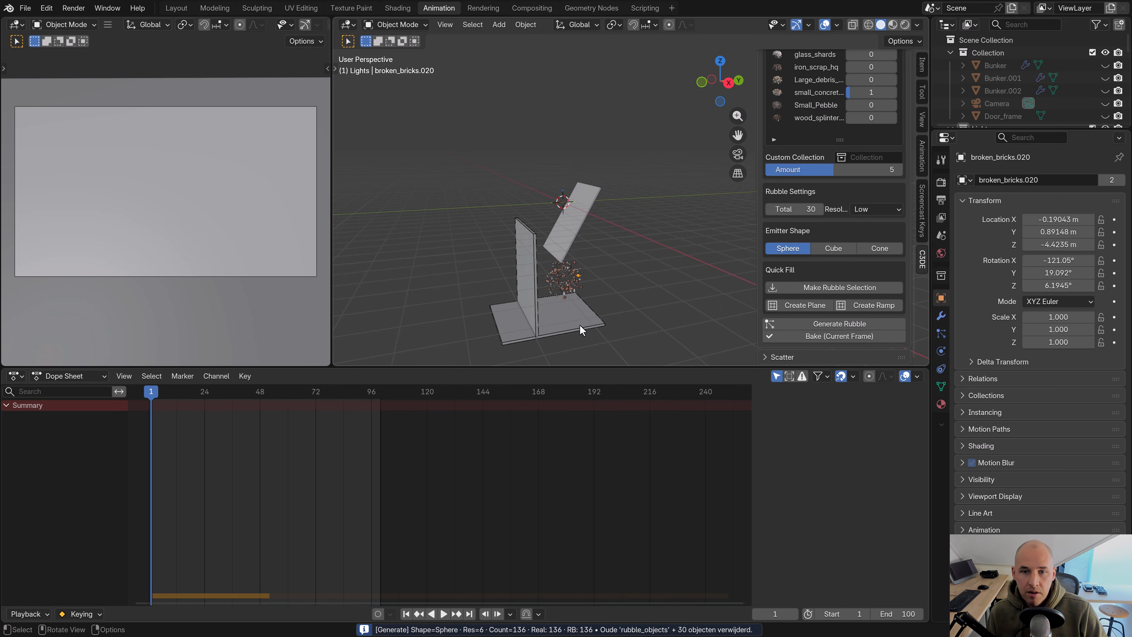
Lower the ramp, ground and wall planes together about 5.67 m along Z, placing the ramp below the generated rubble
middle_click_drag(599, 312, 593, 242, "shift")
left_click(567, 161)
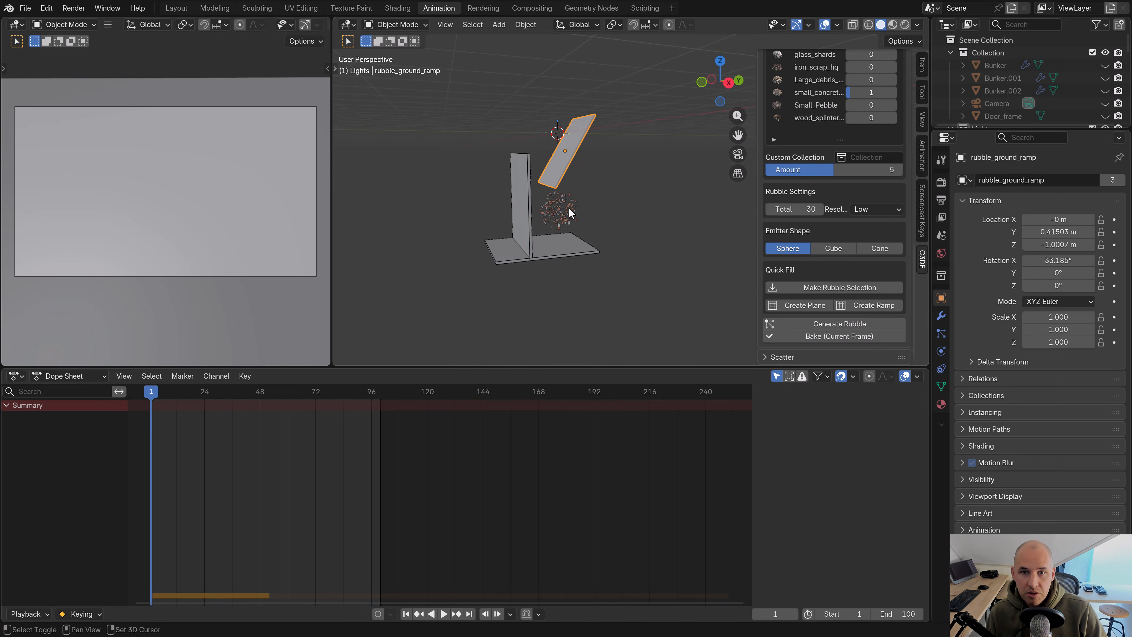
left_click(559, 256, "shift")
left_click(517, 218, "shift")
key("g")
key("z")
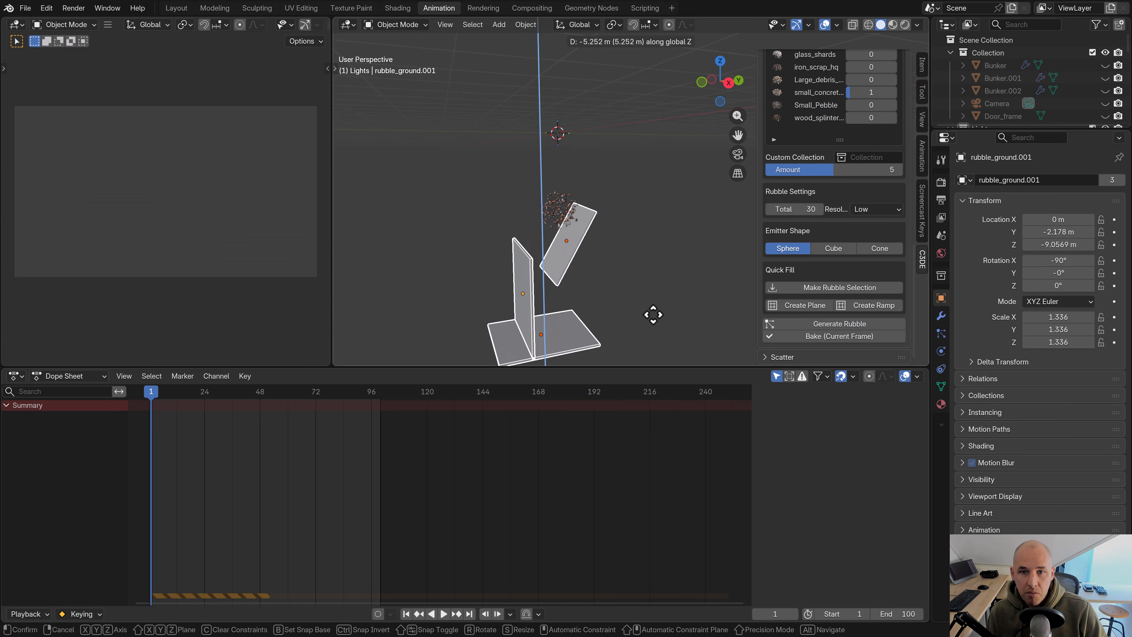
left_click(652, 321)
Play the rubble simulation to frame 91 and bake the pile at that frame
middle_click_drag(622, 279, 620, 236)
scroll(621, 239, "up", 2)
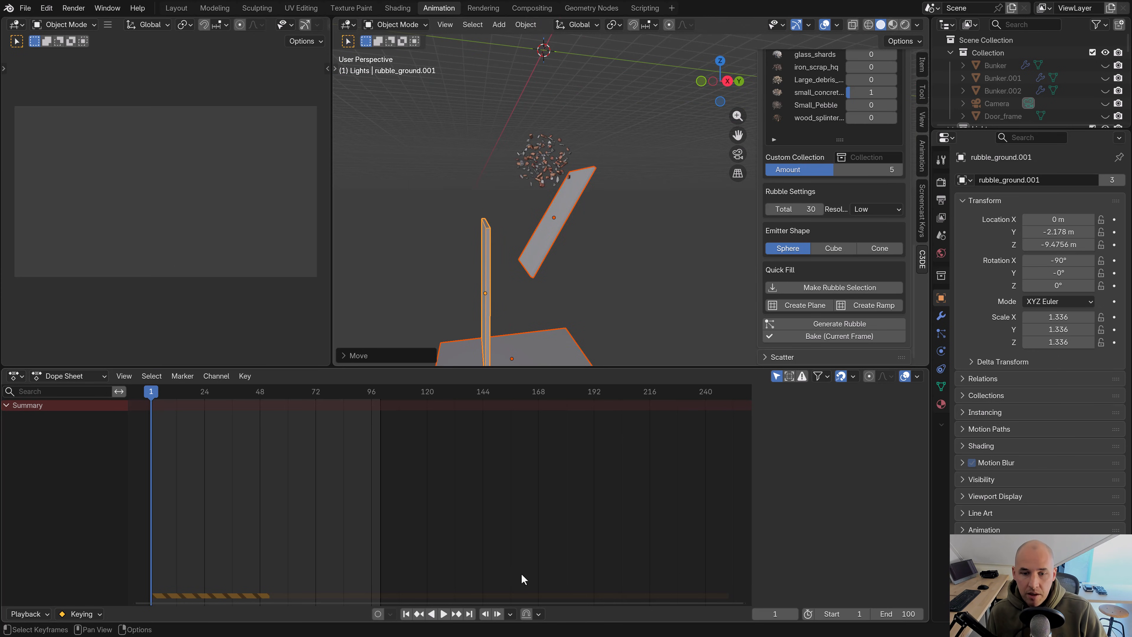
left_click(445, 614)
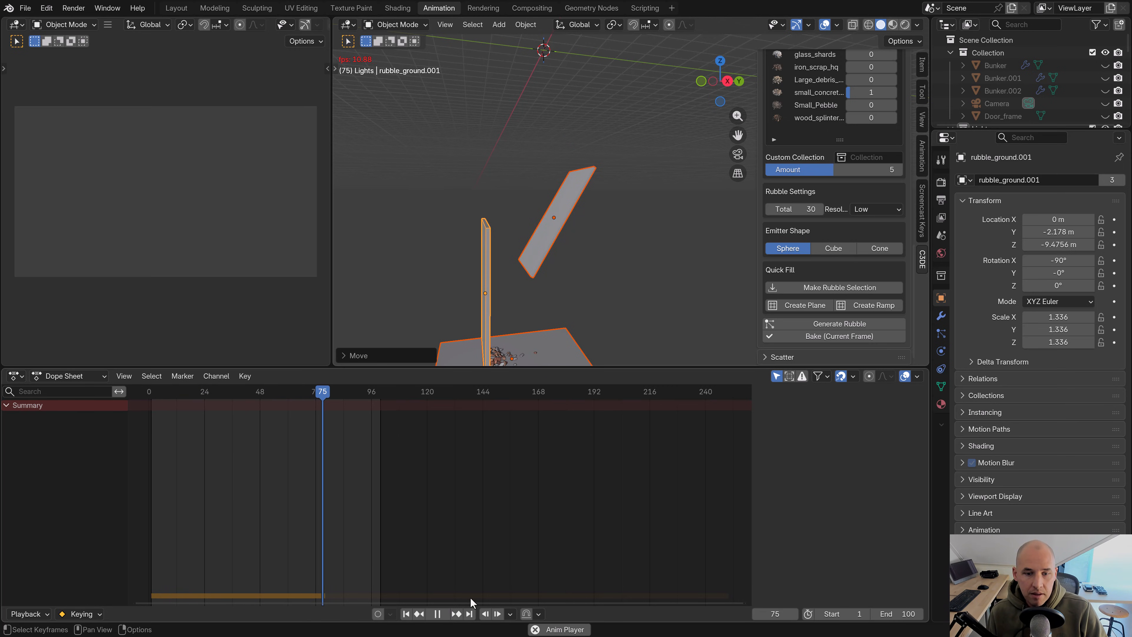
left_click(438, 615)
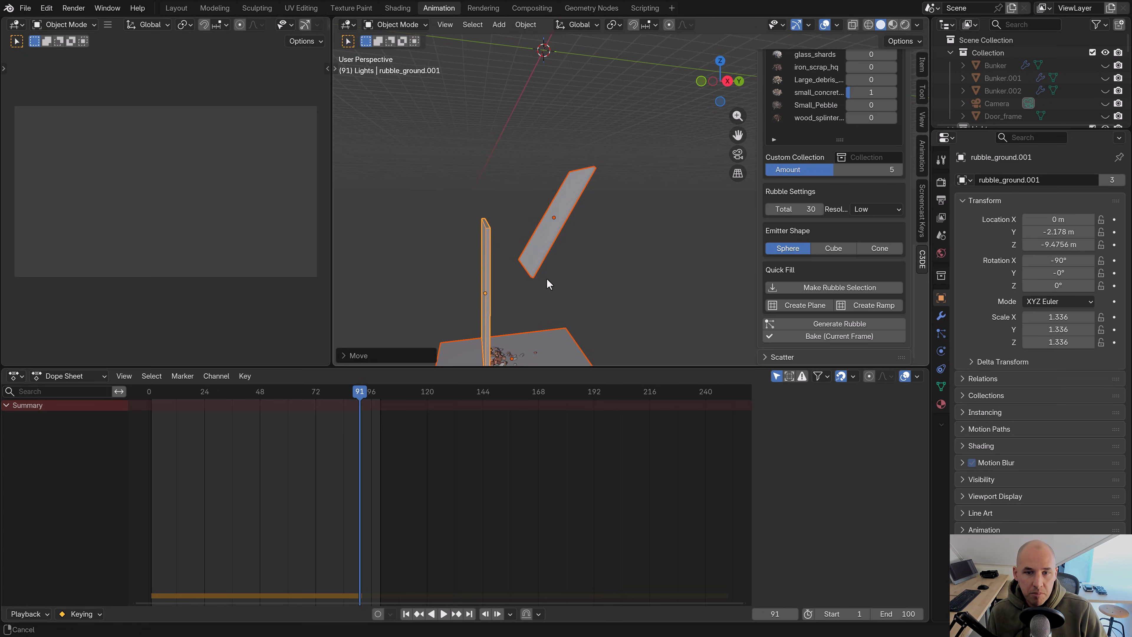
middle_click_drag(546, 283, 633, 258)
scroll(553, 253, "up", 5)
left_click(829, 337)
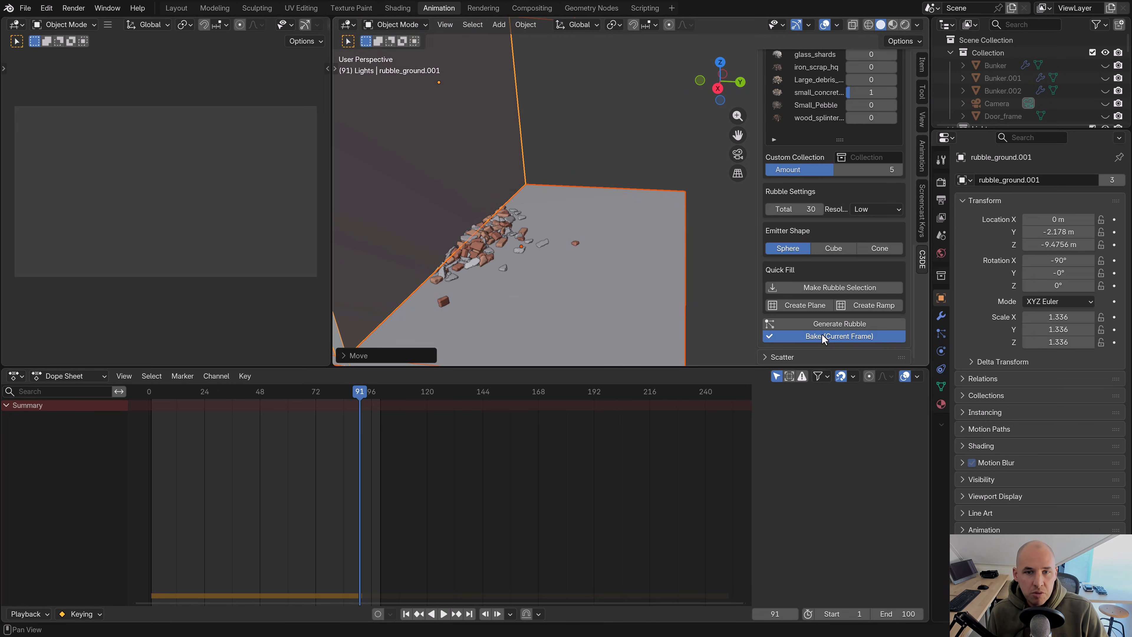
Delete the ramp, wall and ground planes and unhide the rest of the scene
scroll(508, 242, "down", 8)
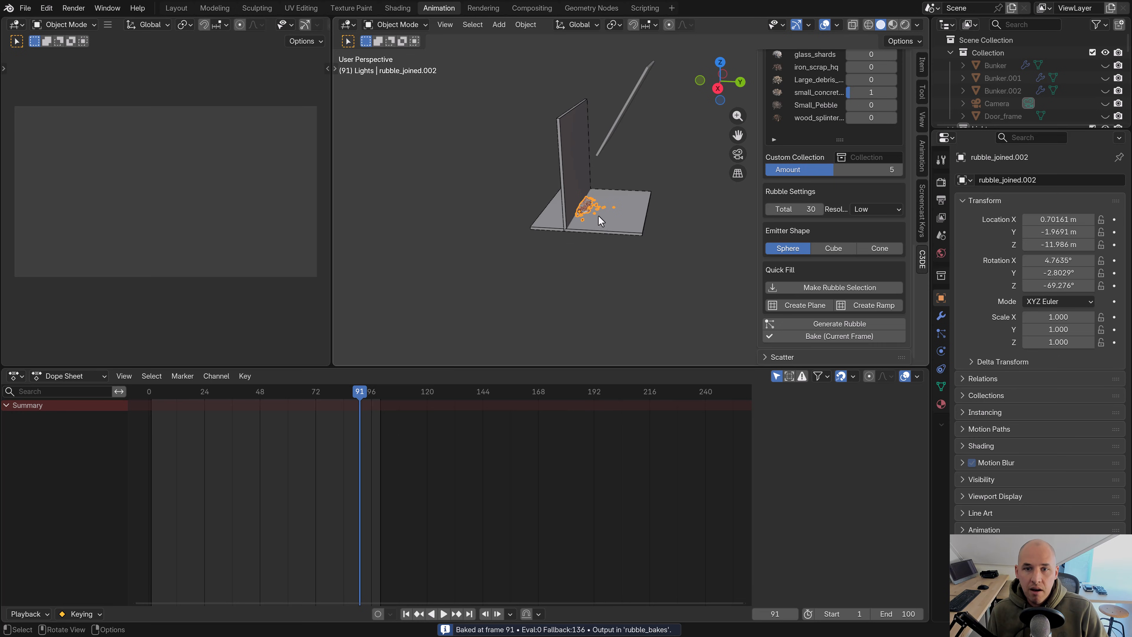
middle_click_drag(620, 211, 620, 142)
left_click(620, 141)
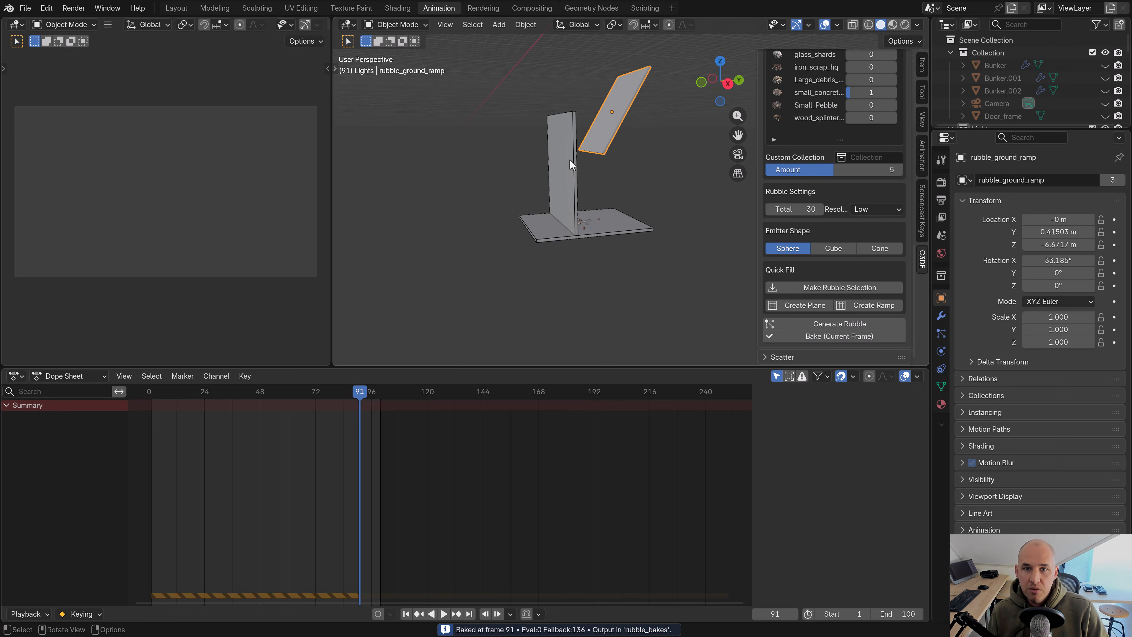
left_click(569, 158, "shift")
left_click(628, 232, "shift")
key("Delete")
left_click(580, 222)
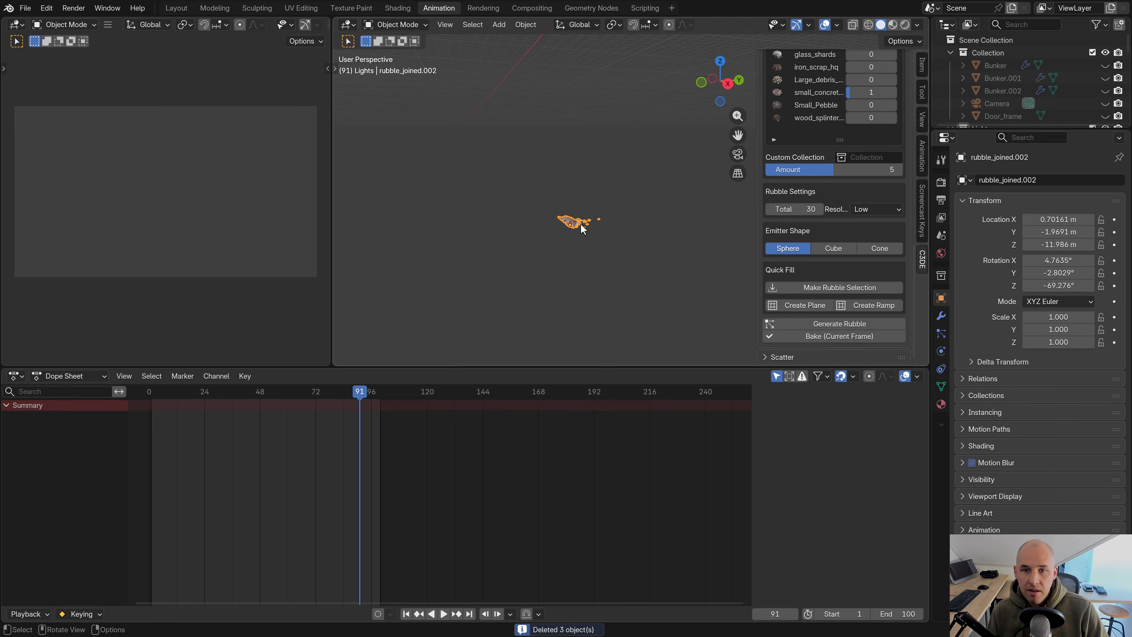
key("alt+h")
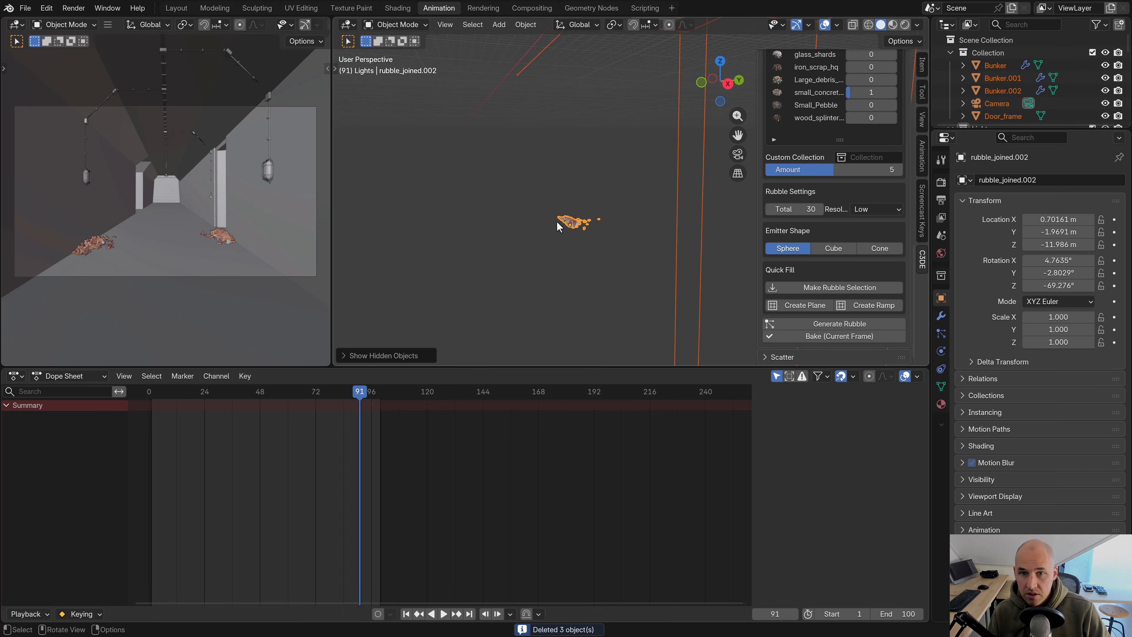
In top view, rotate the new rubble pile to about -159.28° around Z and move it near X -0.76 m, Y 4.56 m
key("KP_1")
scroll(588, 240, "down", 8)
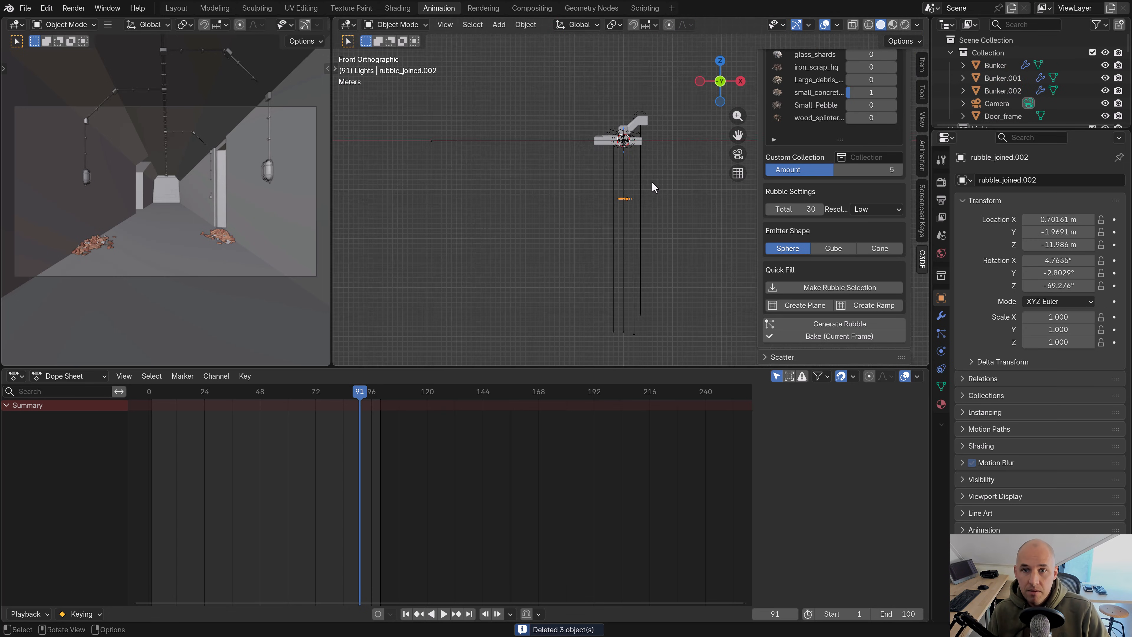
scroll(652, 182, "up", 3)
key("KP_7")
key("r")
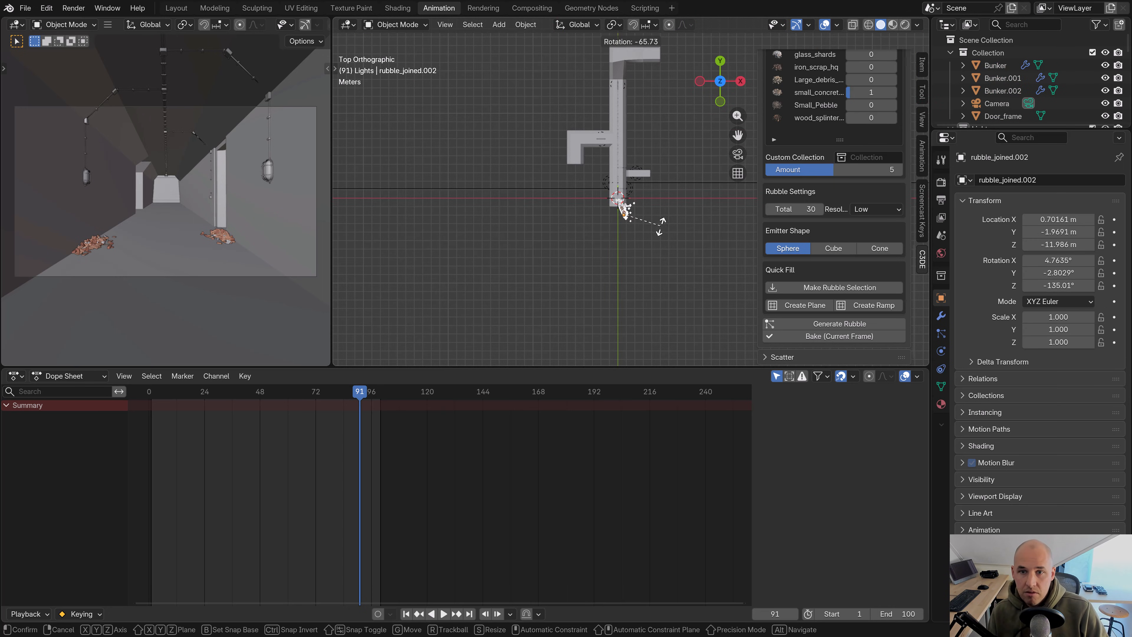
left_click(652, 239)
key("g")
left_click(645, 178)
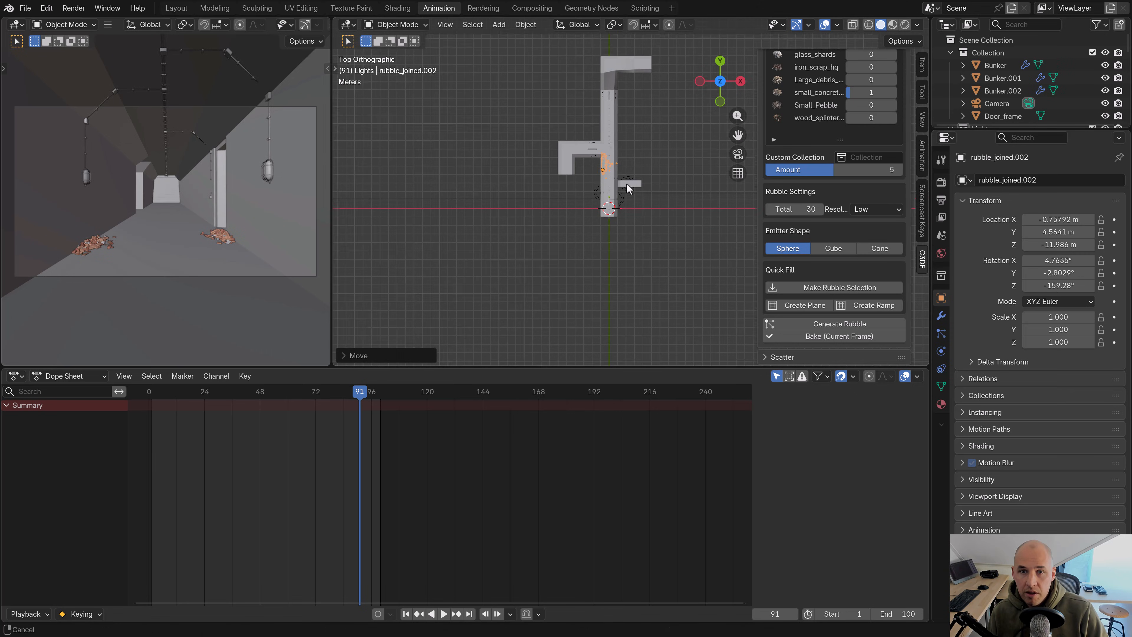
Scale the new rubble pile to about 0.56 and fit it against the left wall near X -0.957 m, Y 4.985 m
scroll(658, 230, "up", 5)
key("s")
left_click(581, 223)
scroll(592, 245, "up", 6)
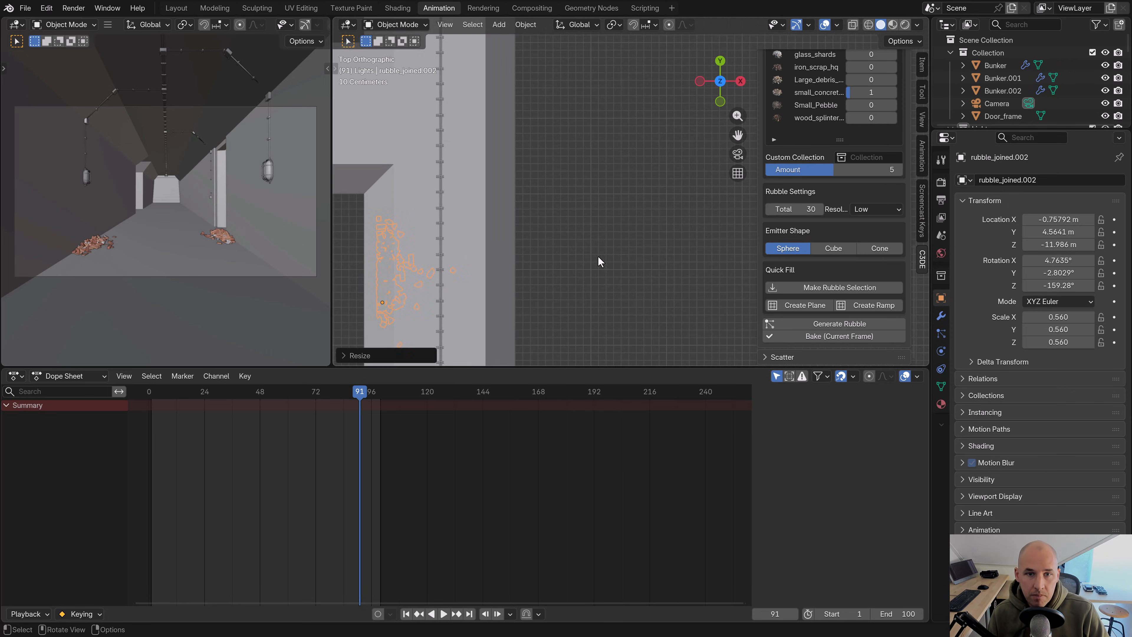
key("g")
left_click(592, 227)
middle_click_drag(584, 231, 641, 224, "shift")
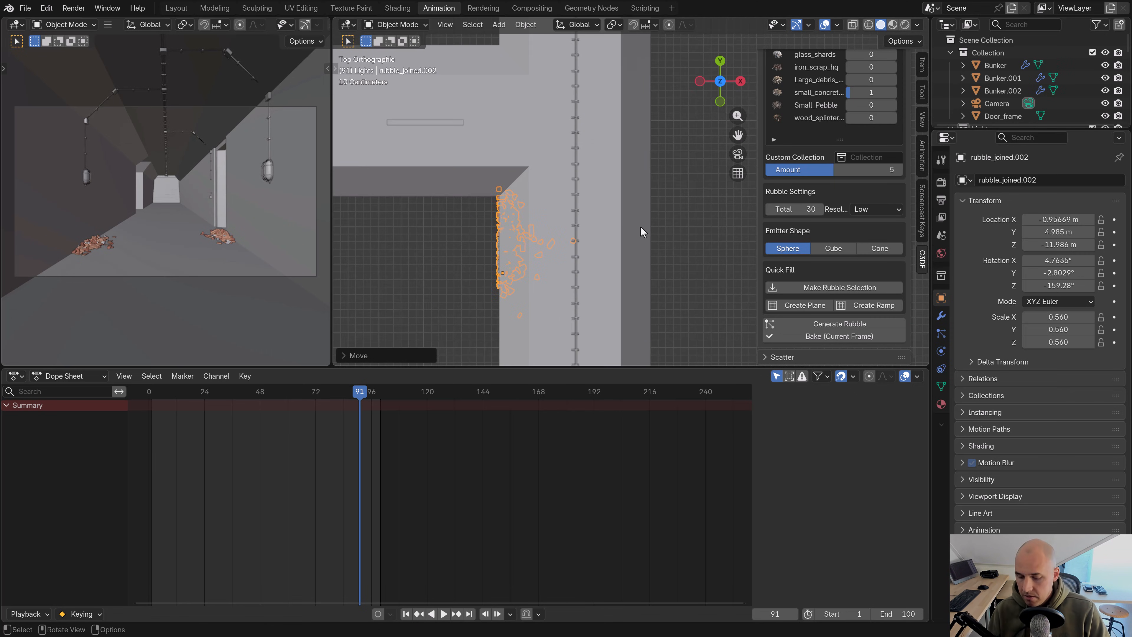
In front view, raise the new rubble pile onto the corridor floor at about Z -0.981 m
key("KP_1")
scroll(640, 225, "down", 6)
key("g")
key("z")
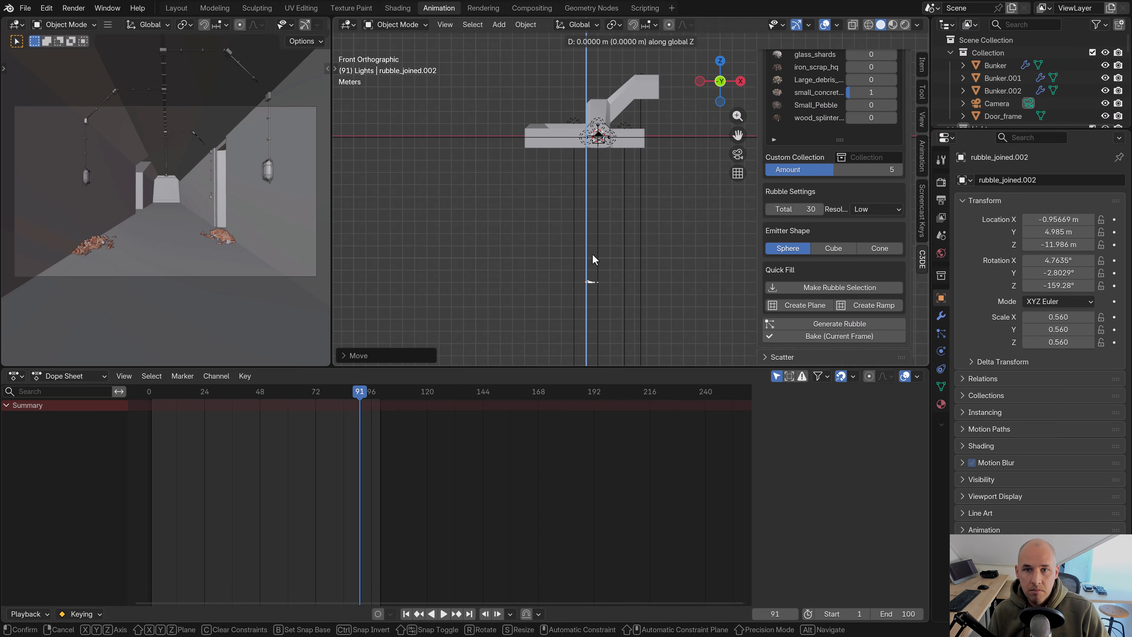
key("Return")
scroll(626, 256, "up", 8)
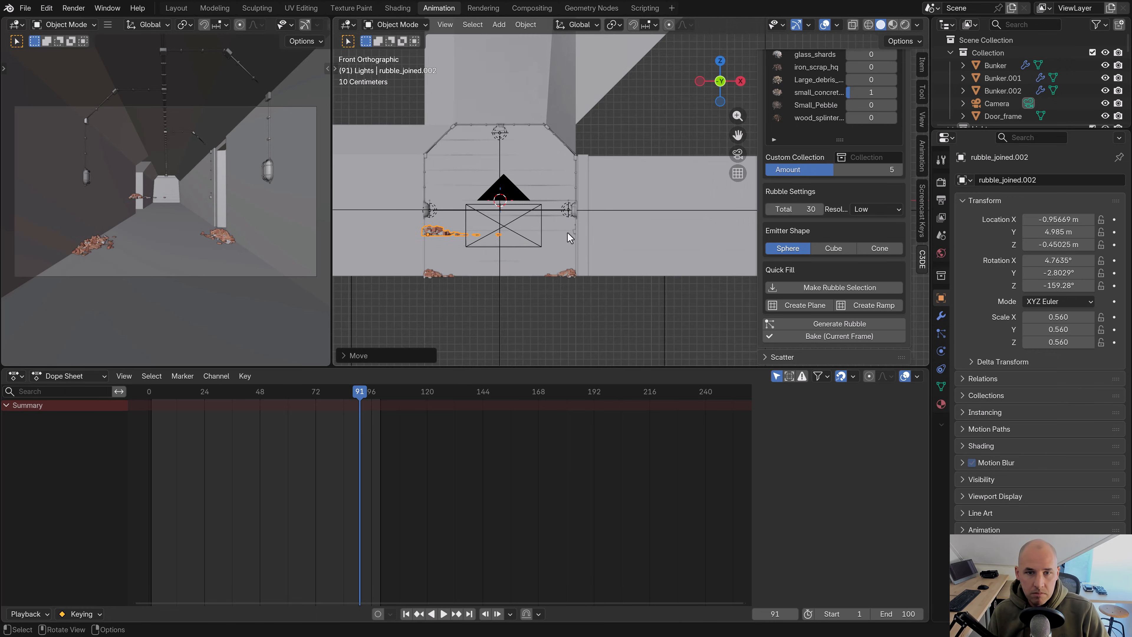
scroll(686, 219, "up", 3)
key("g")
key("z")
key("Return")
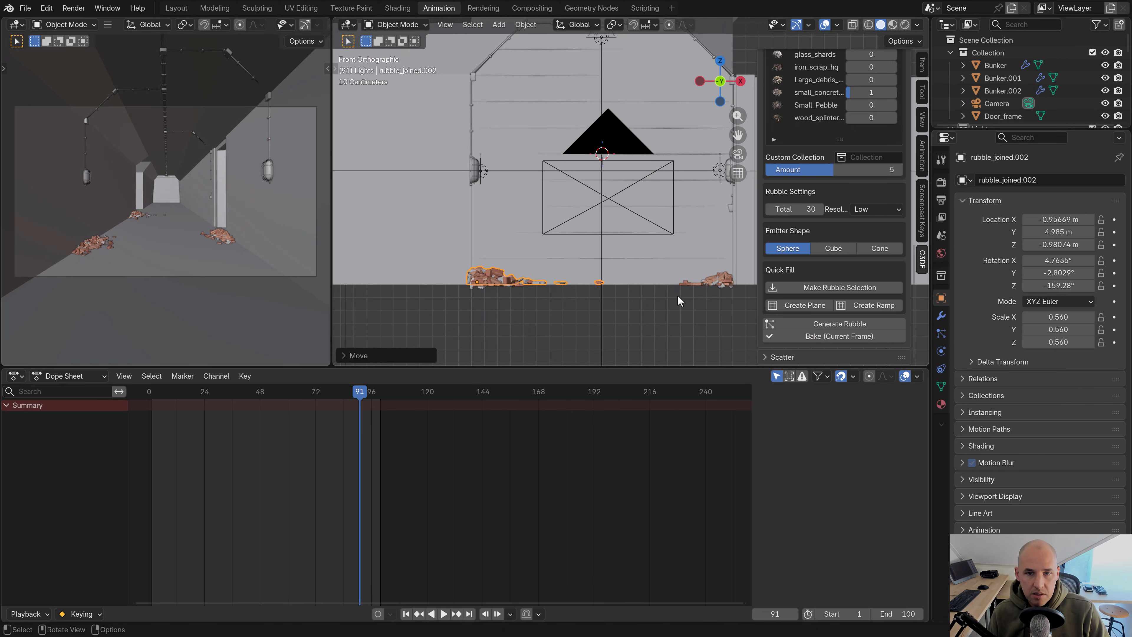
Scale the third rubble pile down to about 0.505 and lower it onto the floor at about Z -0.992 m
key("s")
left_click(658, 295)
key("g")
key("z")
left_click(659, 311)
mouse_move(686, 245)
middle_mouse_down()
mouse_move(652, 273)
mouse_move(675, 261)
middle_mouse_up()
In top view, move the third rubble pile along the left wall to about X -0.942 m, Y 5.097 m
key("KP_7")
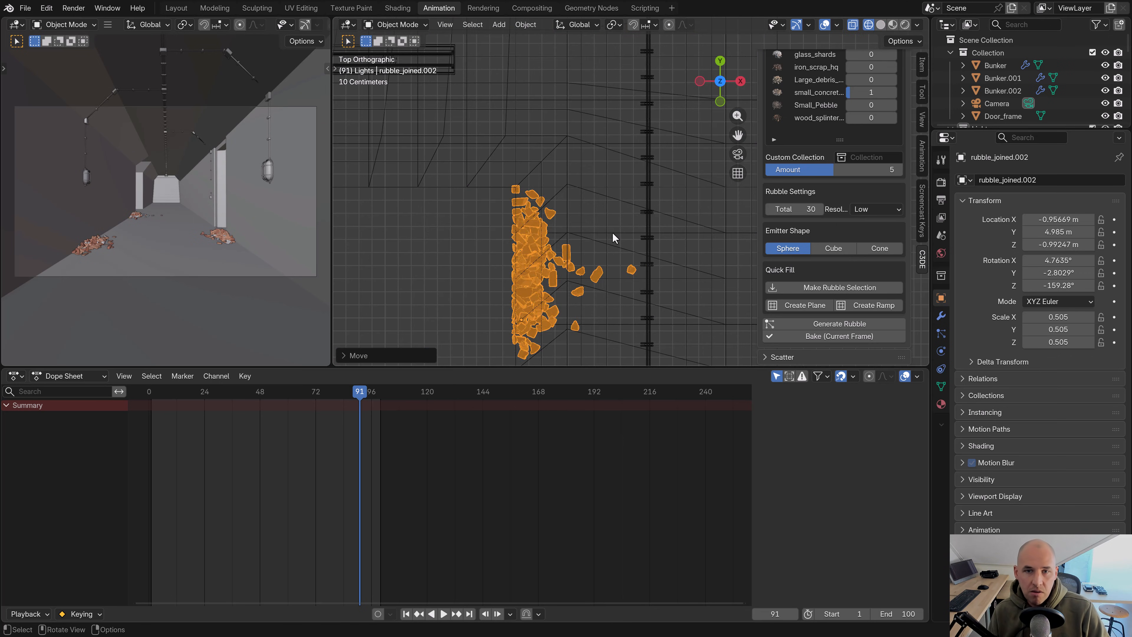
key("g")
left_click(606, 159)
scroll(604, 161, "down", 3)
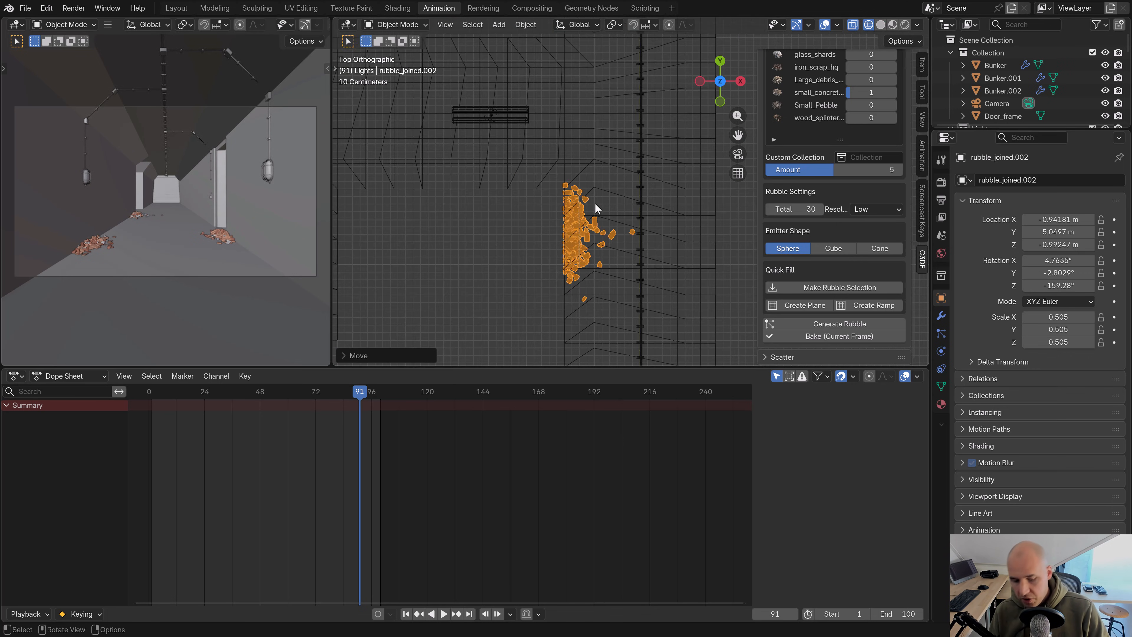
key("g")
left_click(600, 198)
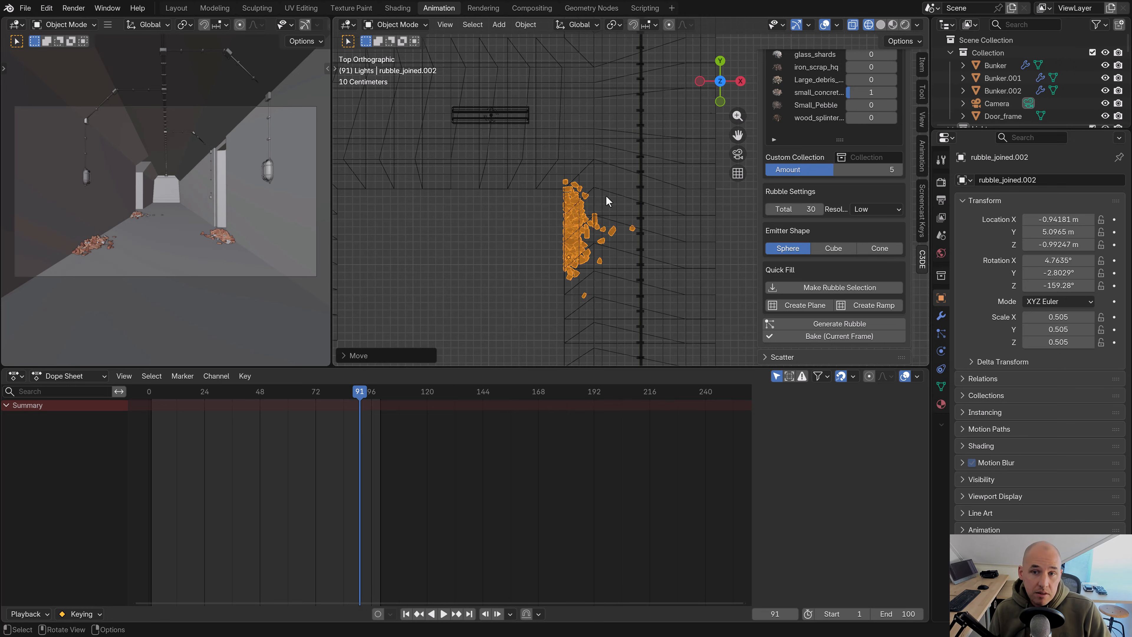
scroll(606, 195, "down", 1)
middle_click_drag(634, 182, 597, 223, "shift")
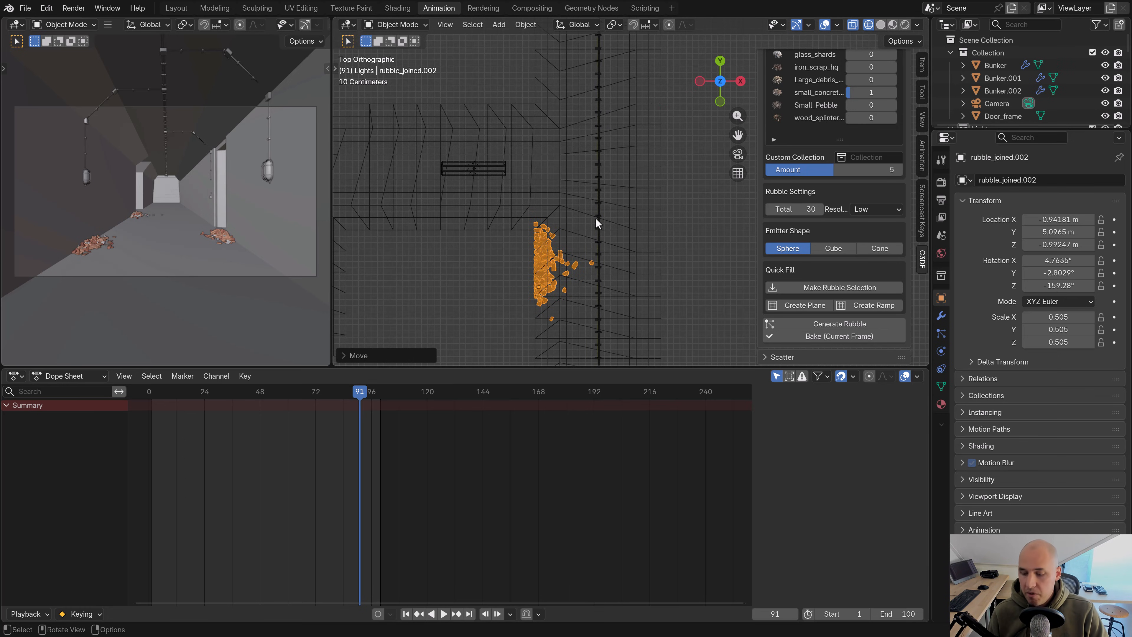
Check the pile through the camera, scale it to about 0.456 and place it near X -0.935 m, Y 5.181 m in top view
key("KP_0")
key("z")
left_click(633, 211)
middle_click_drag(629, 207, 594, 221, "shift")
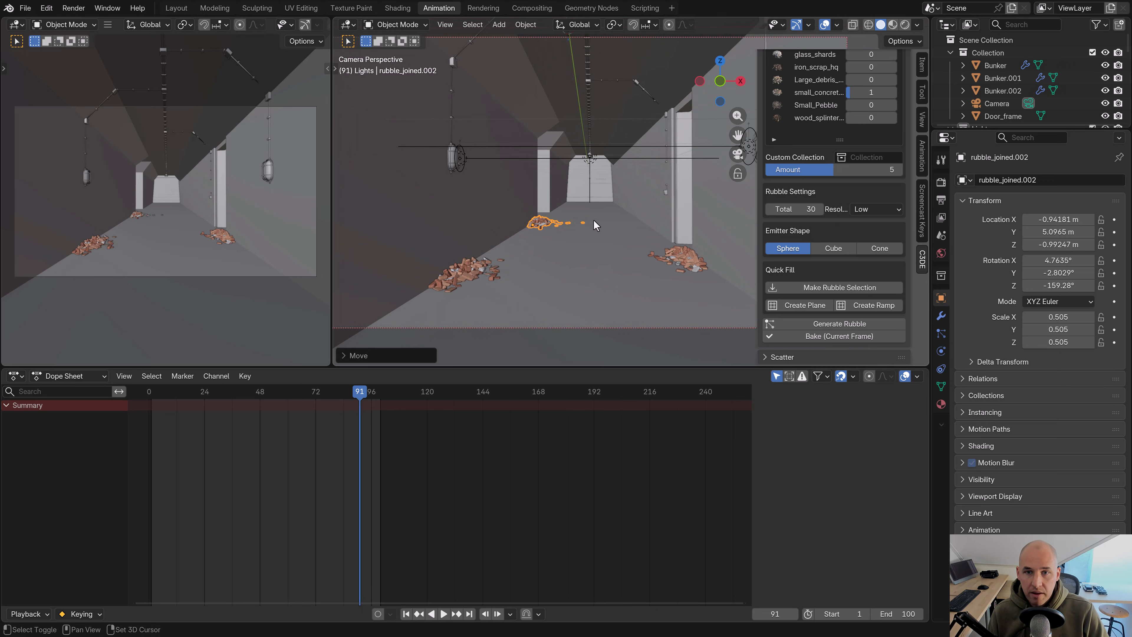
scroll(594, 220, "up", 2)
key("KP_7")
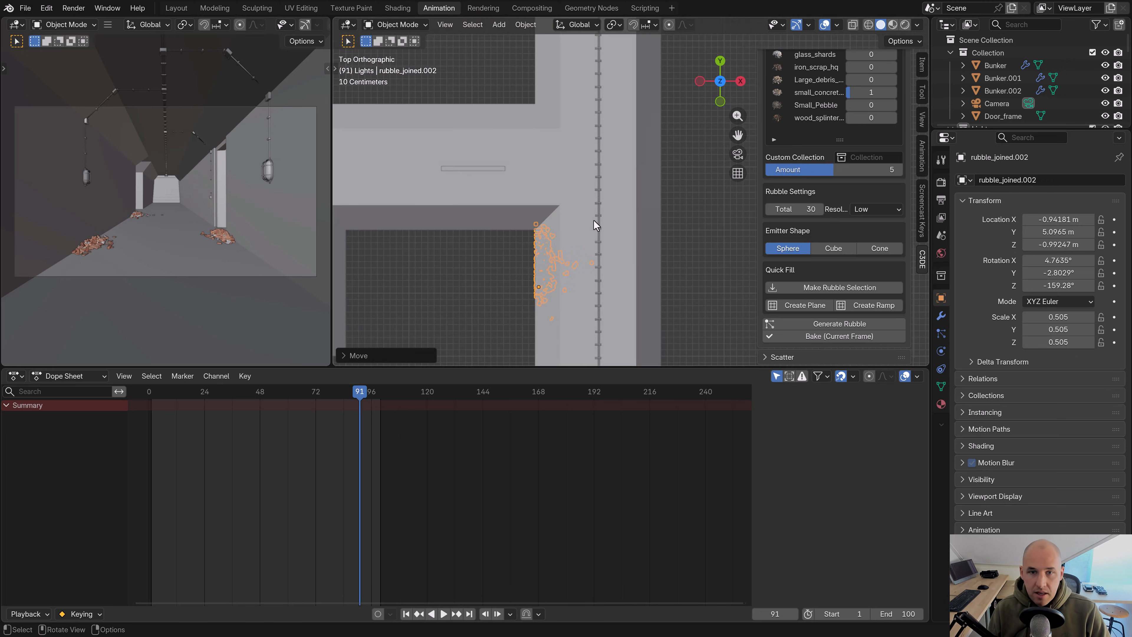
key("shift+z")
key("s")
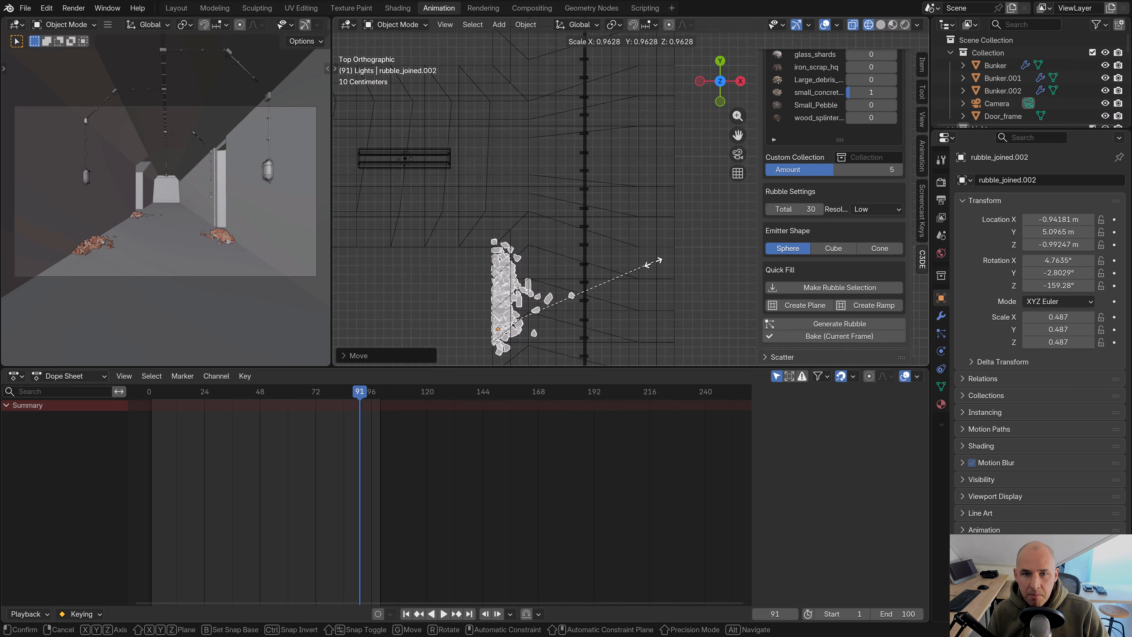
left_click(664, 190)
scroll(647, 190, "down", 2)
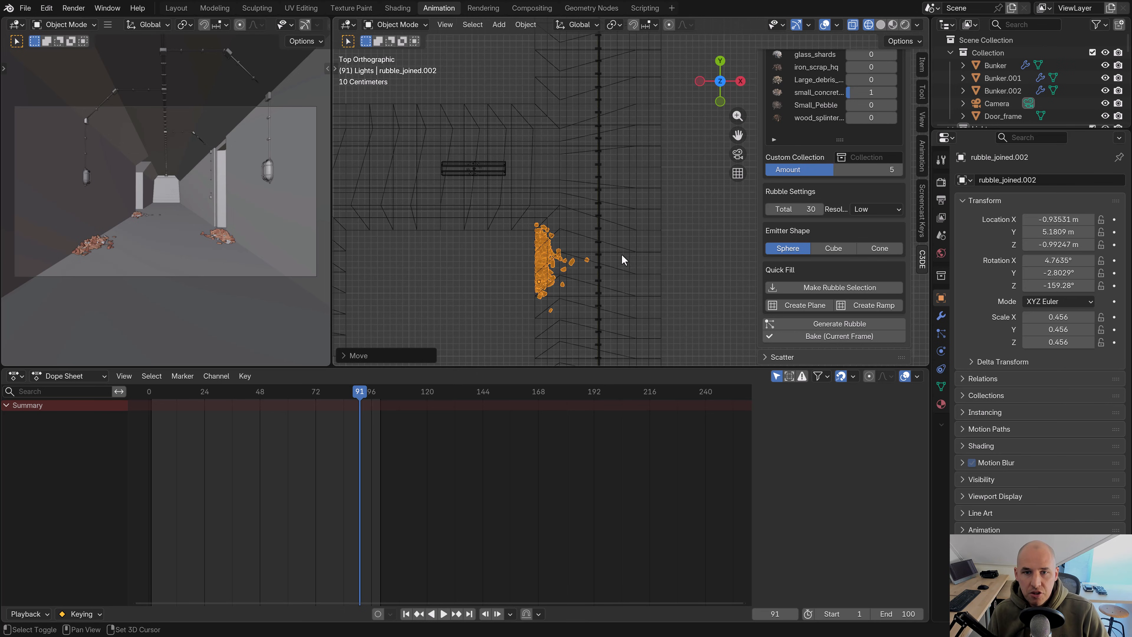
Duplicate the rubble pile toward the side passage at about Y 6.98 m and rotate the copy to -249.28° around Z
key("shift+d")
left_click(616, 147)
key("r")
left_click(632, 234)
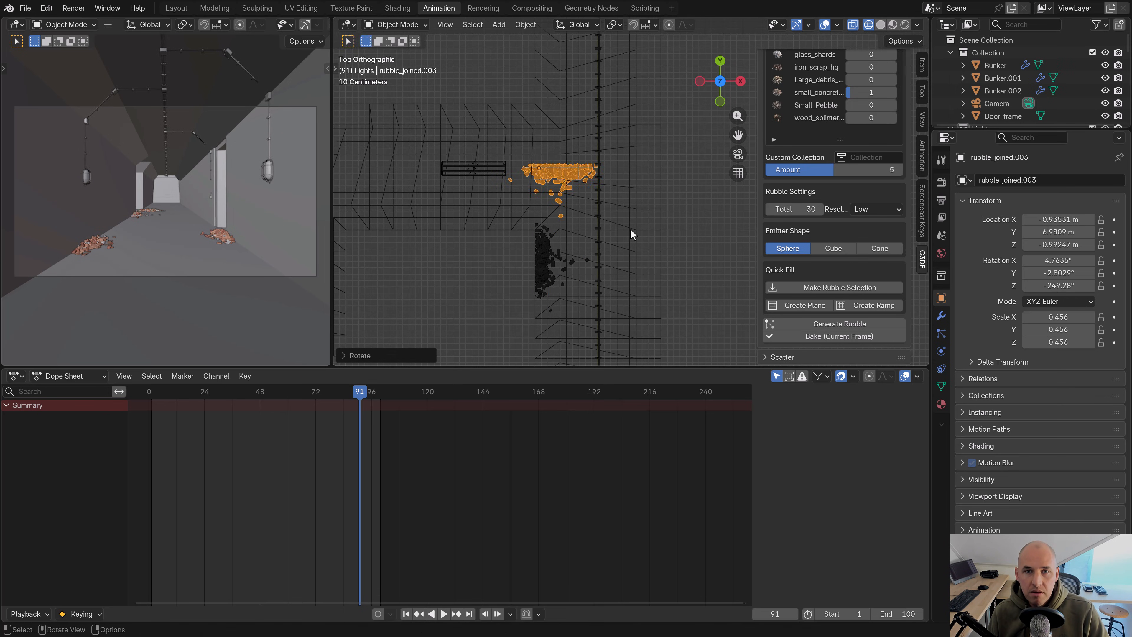
Move the duplicated rubble pile against the side passage's far wall, to about X -1.731 m, Y 7.970 m
key("g")
left_click(589, 189)
mouse_move(589, 190)
middle_mouse_down()
mouse_move(571, 298)
mouse_move(635, 234)
mouse_move(558, 265)
mouse_move(601, 282)
middle_mouse_up()
key("shift+z")
scroll(601, 283, "up", 3)
key("g")
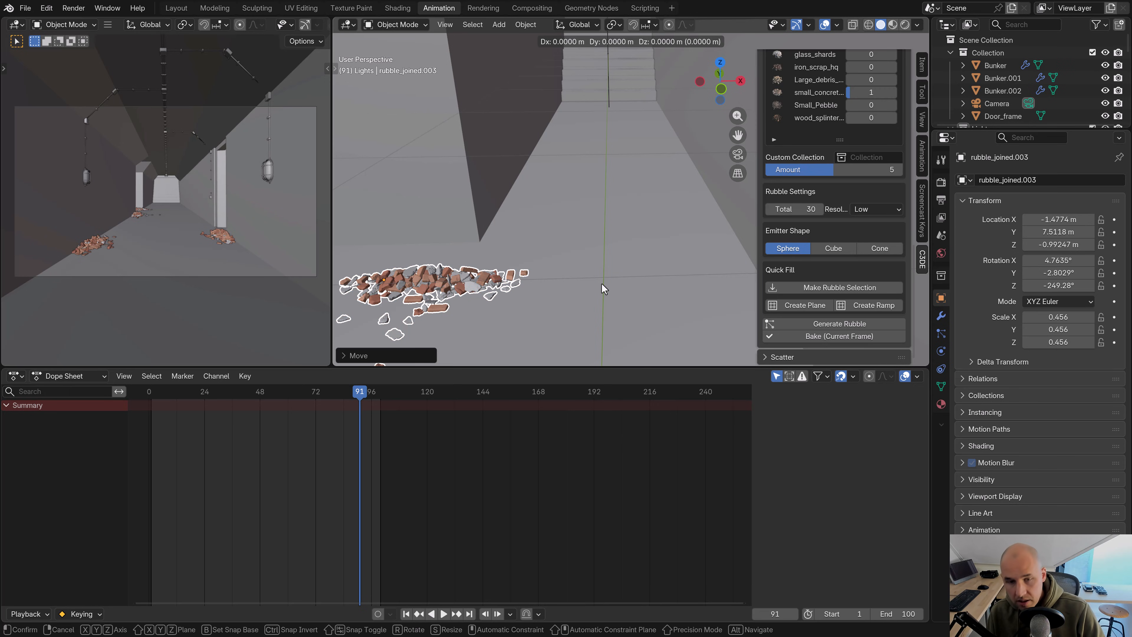
key("y")
key("x")
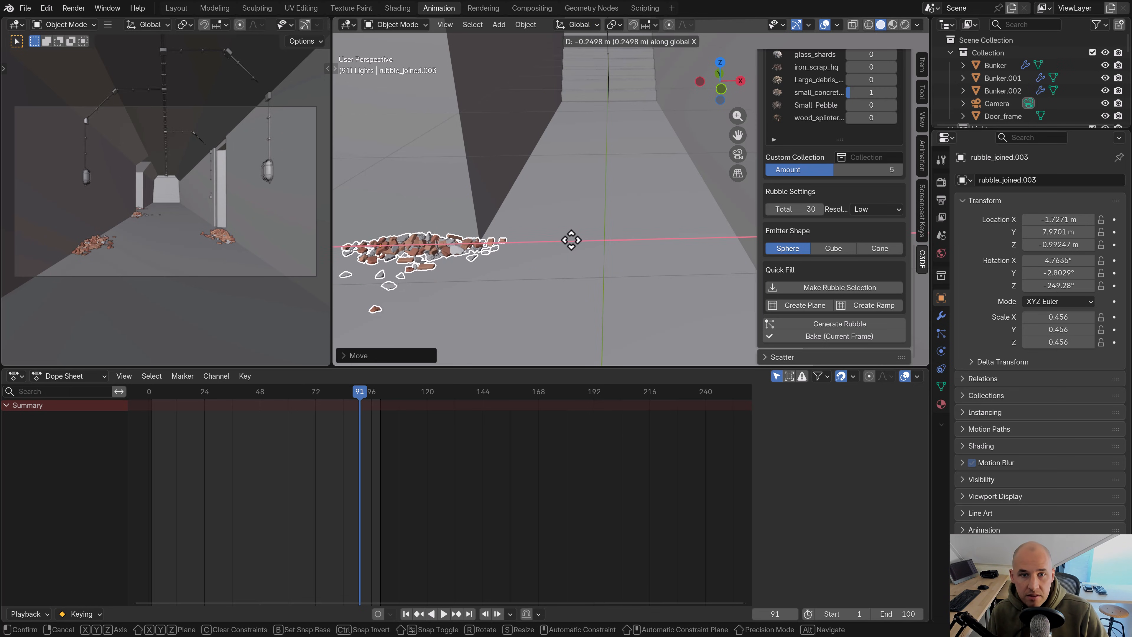
left_click(572, 239)
Preview the placed rubble piles through the camera with rendered shading
key("KP_0")
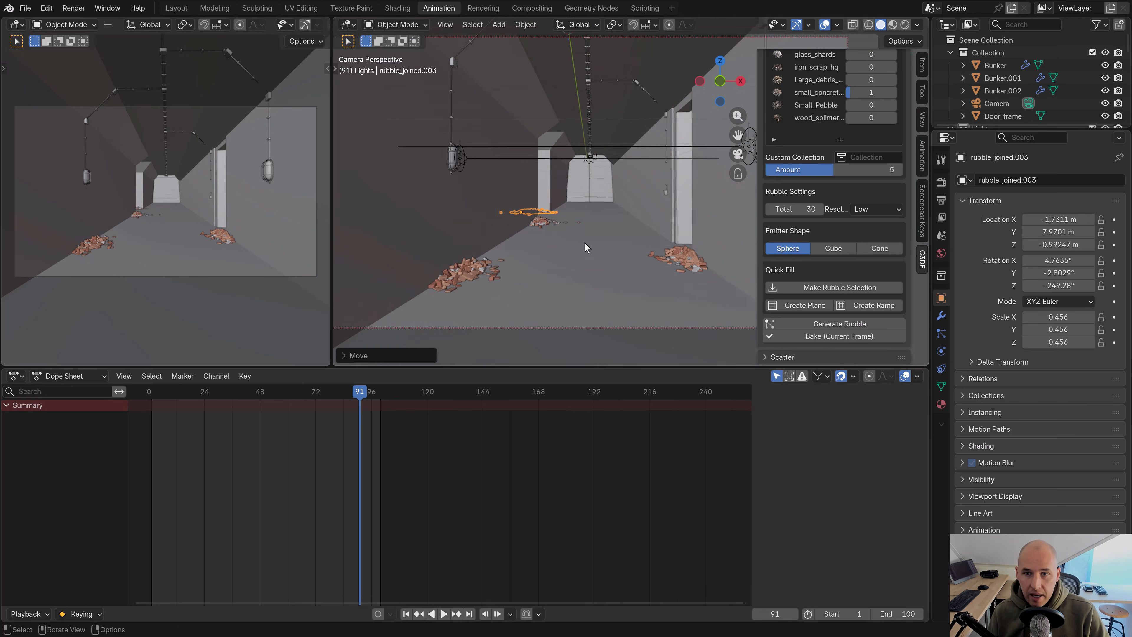
key("z")
left_click(612, 191)
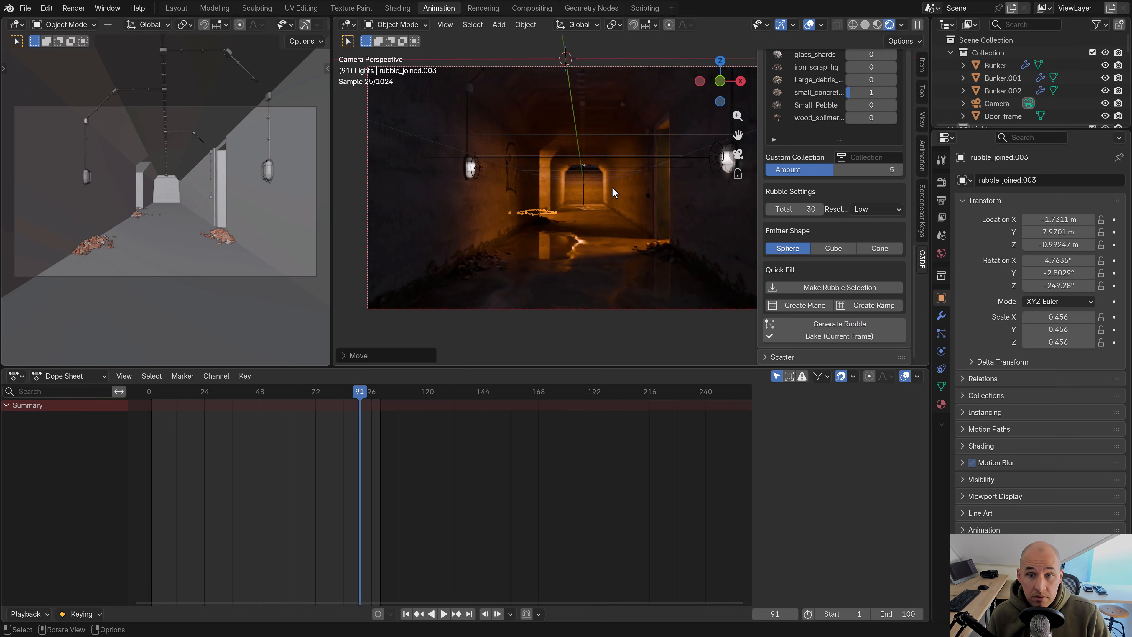
left_click(612, 187)
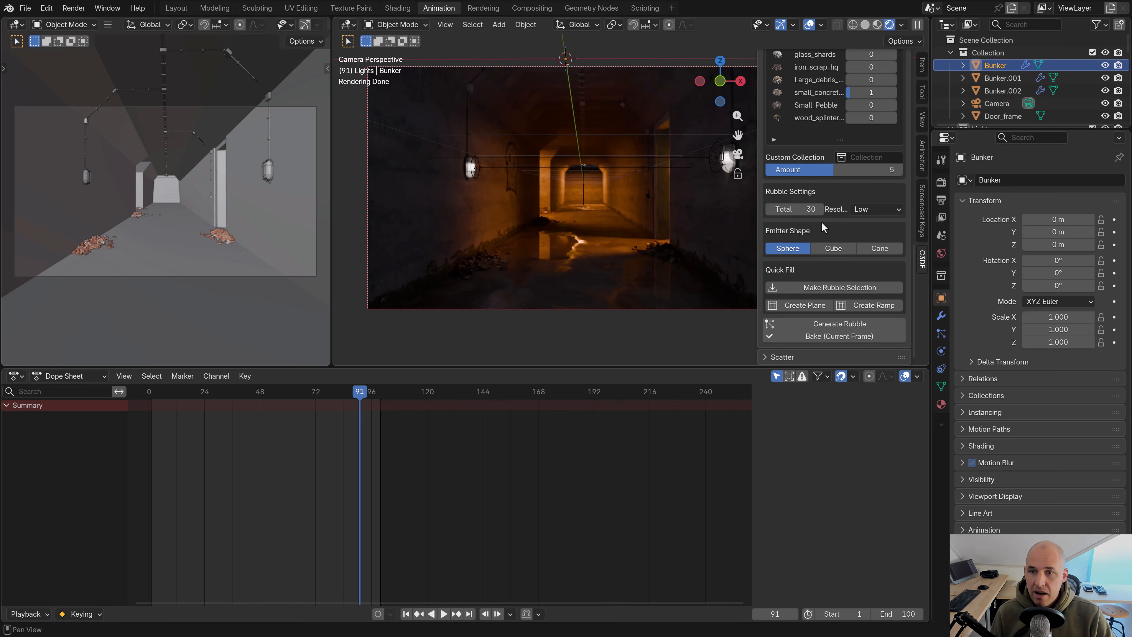
Append a random object from the C3DE Rusty_barrels props and return the viewport to solid shading
scroll(825, 236, "up", 10)
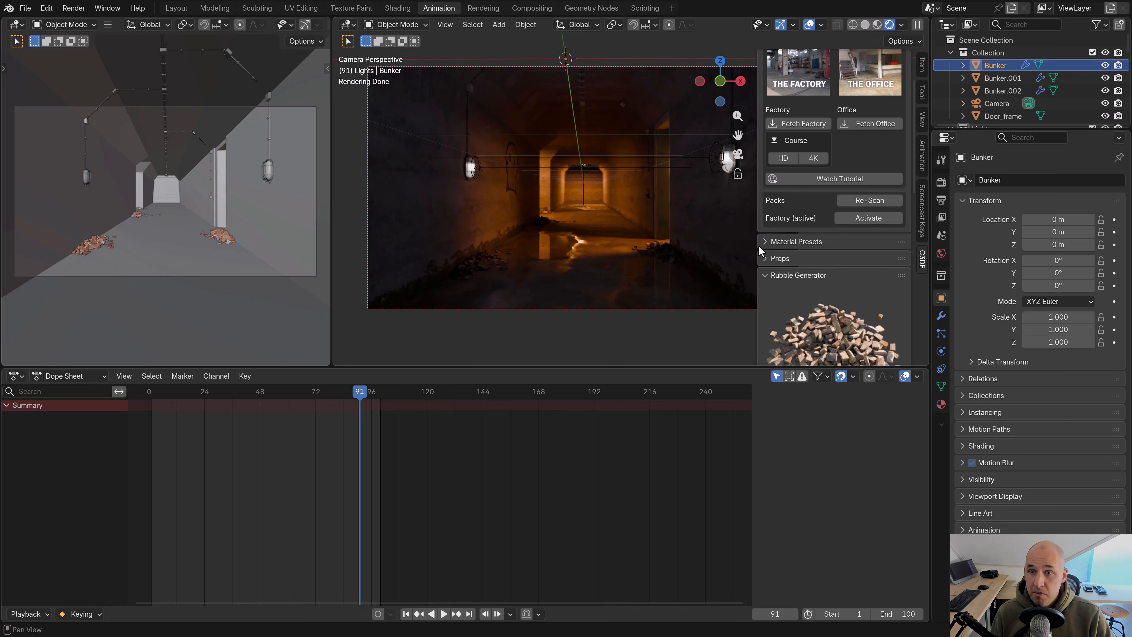
left_click(763, 273)
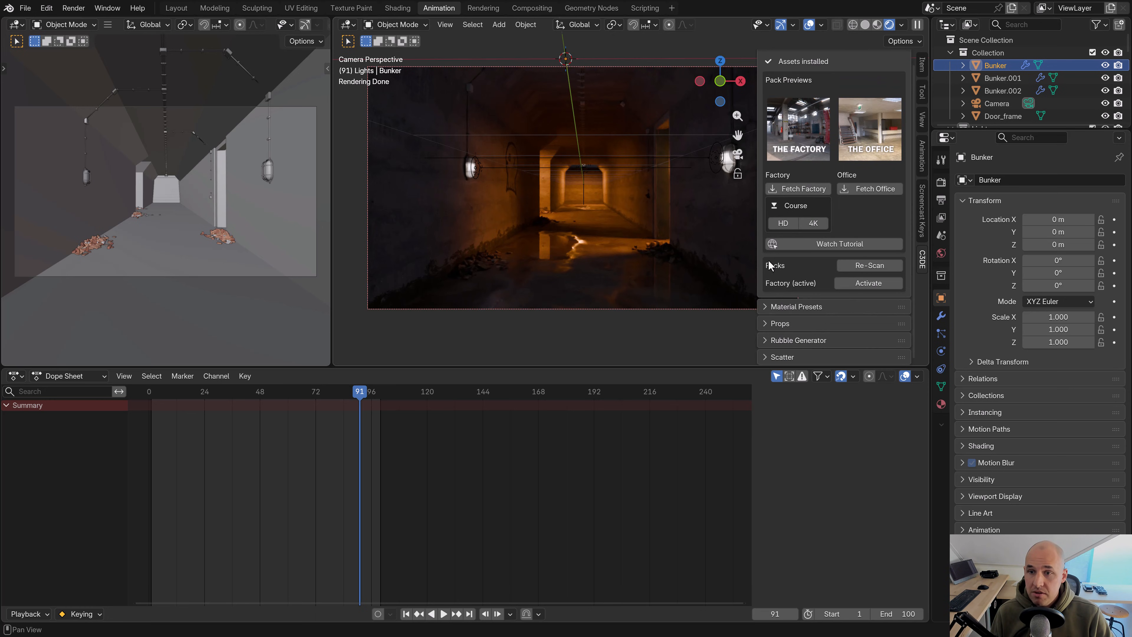
left_click(775, 329)
scroll(825, 321, "down", 8)
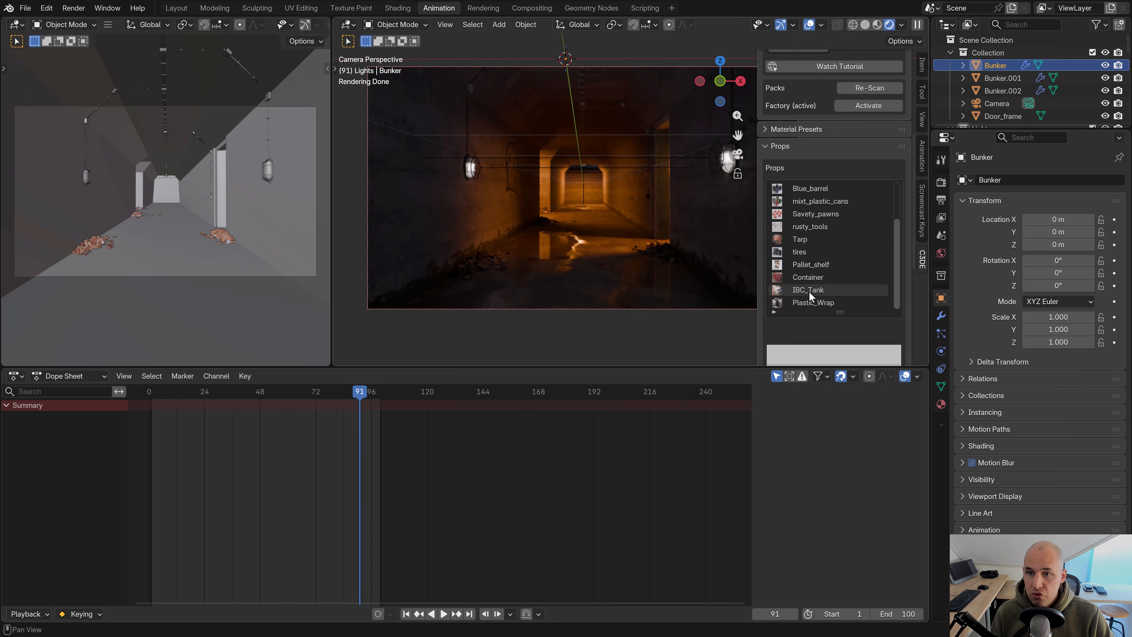
scroll(829, 276, "up", 4)
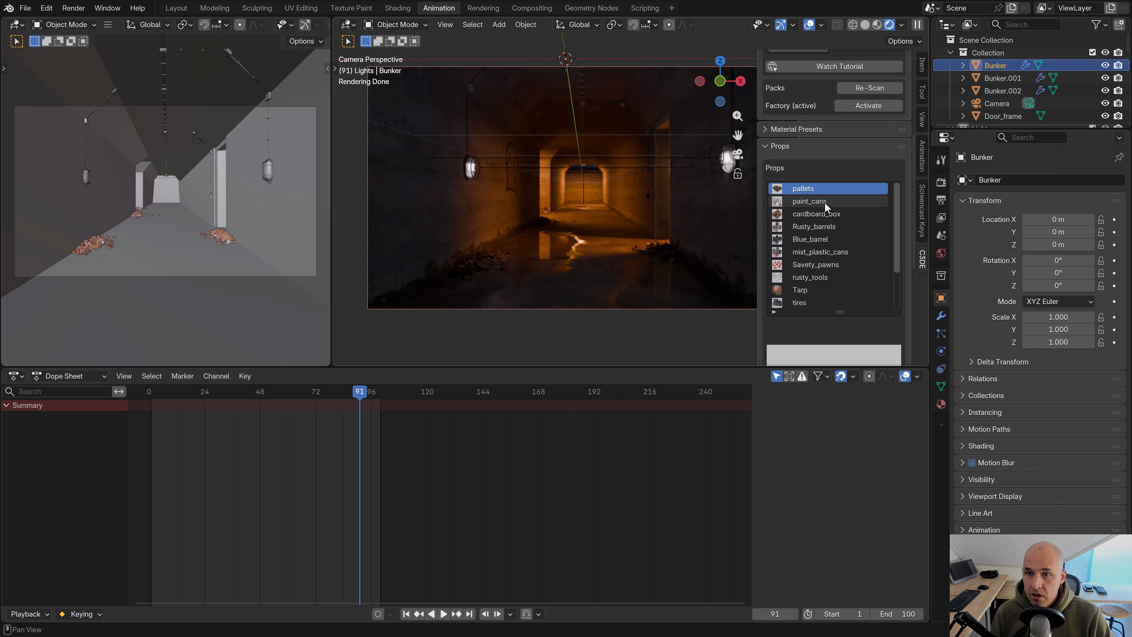
left_click(815, 227)
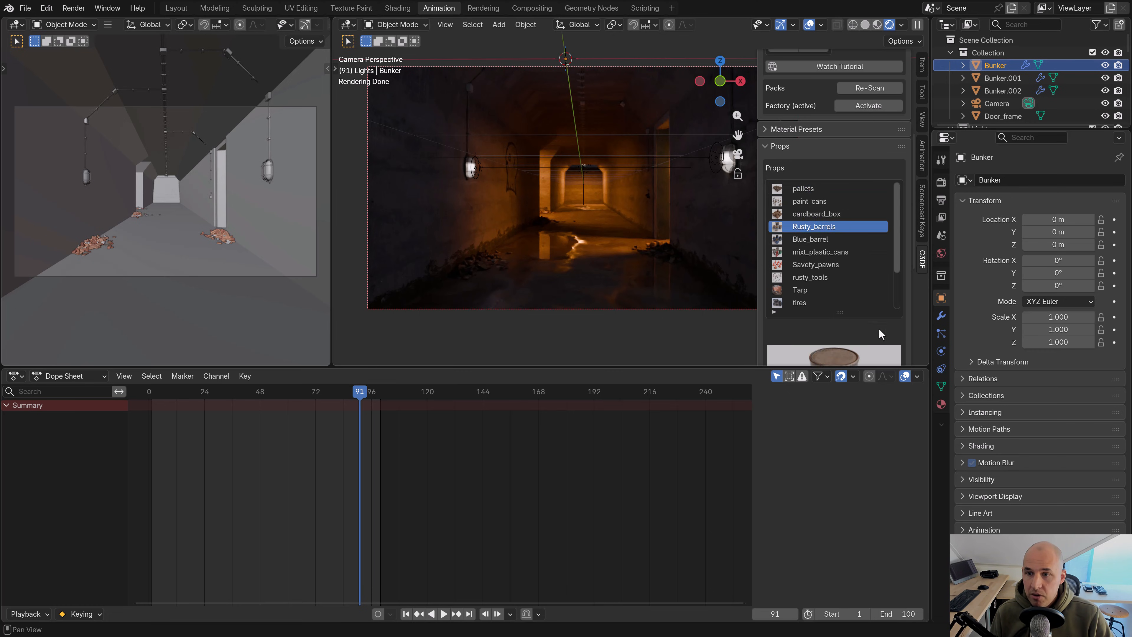
scroll(880, 326, "down", 4)
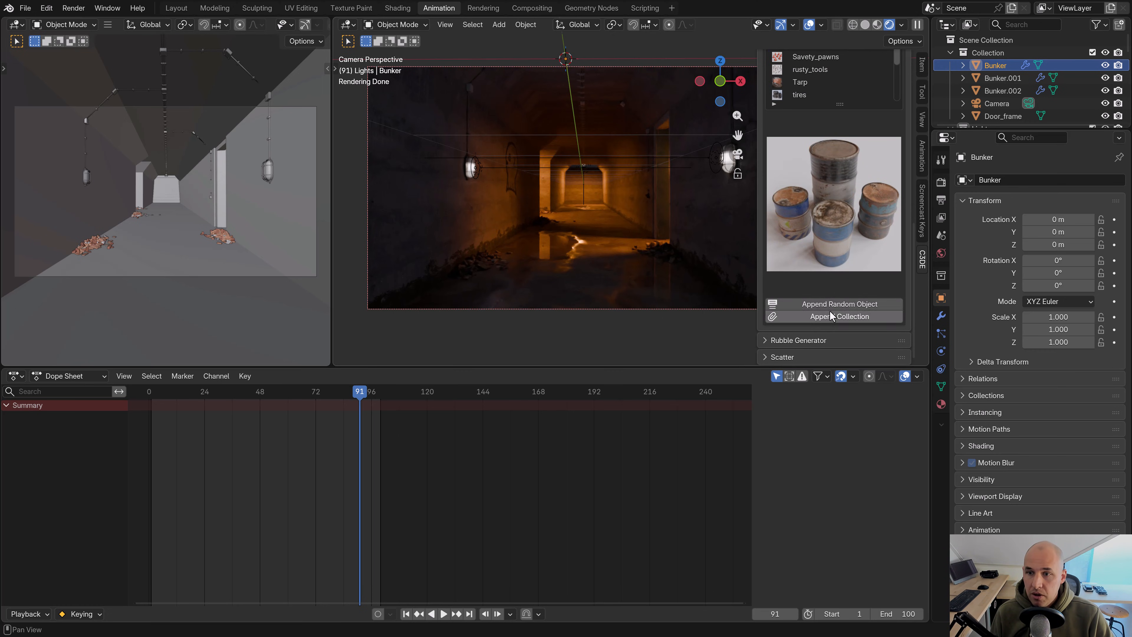
left_click(828, 305)
key("z")
left_click(683, 240)
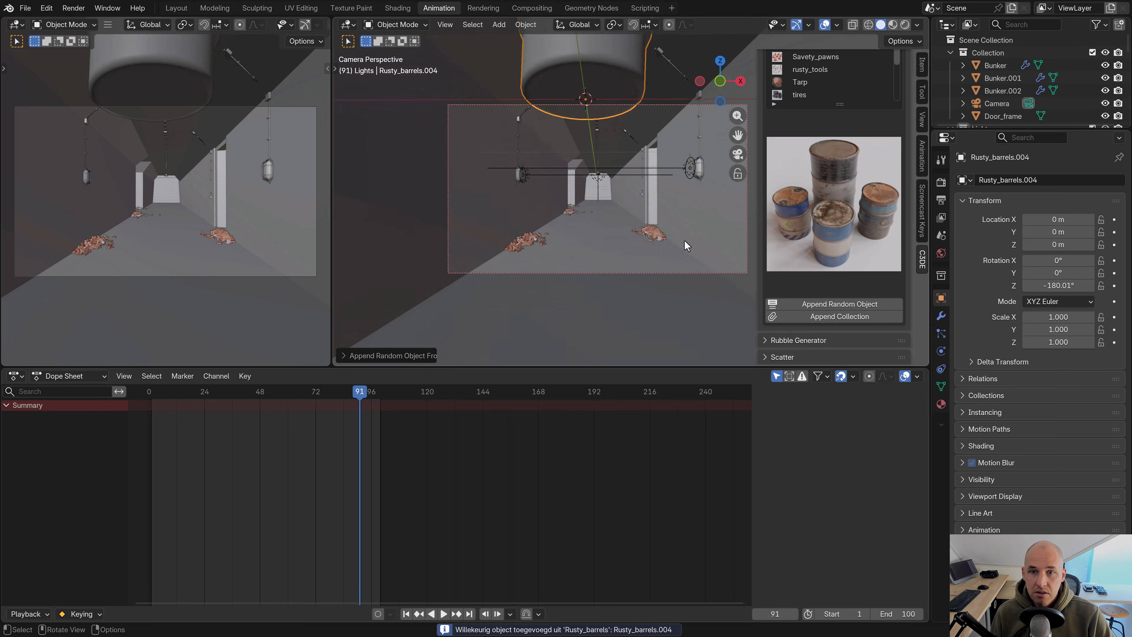
In front view, lower the rusty barrel to the floor at about Z -1.041 m and scale it to about 0.721
key("KP_1")
key("g")
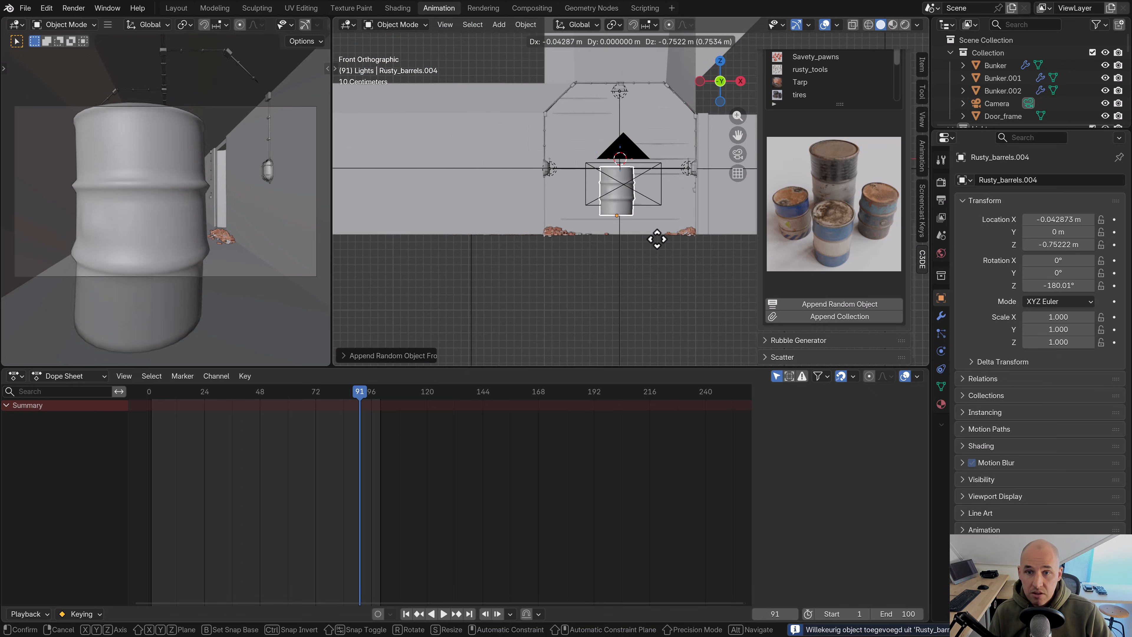
left_click(677, 256)
key("s")
left_click(668, 254)
In top view, move the rusty barrel down the corridor beside the right wall, to about X 0.805 m, Y 7.178 m
key("KP_7")
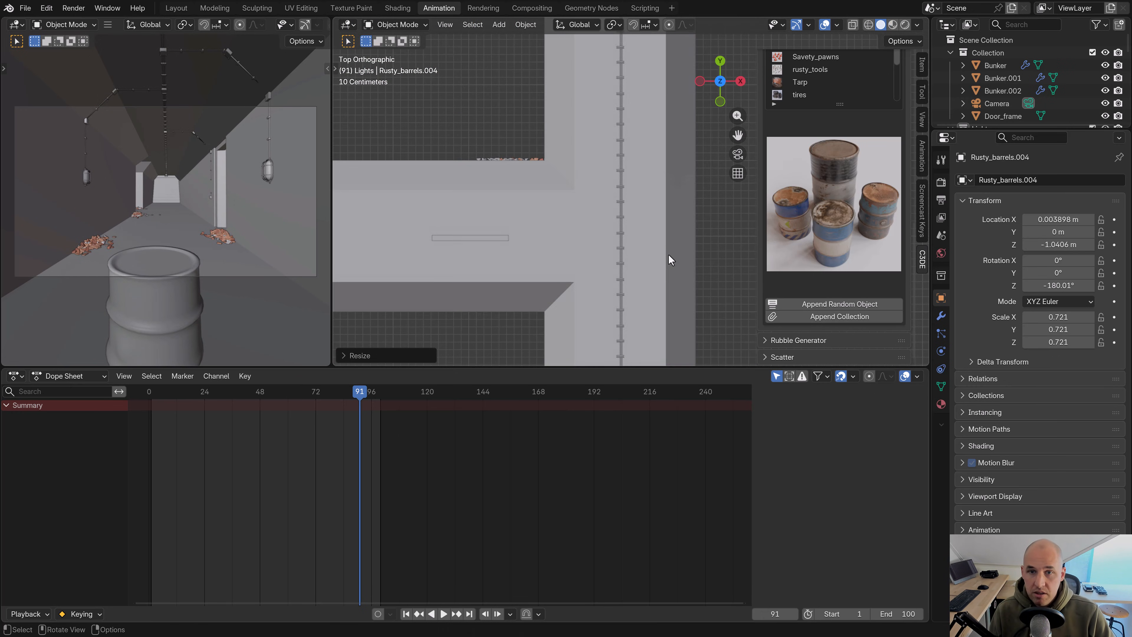
key("shift+z")
scroll(651, 294, "down", 4)
key("g")
left_click(675, 62)
key("g")
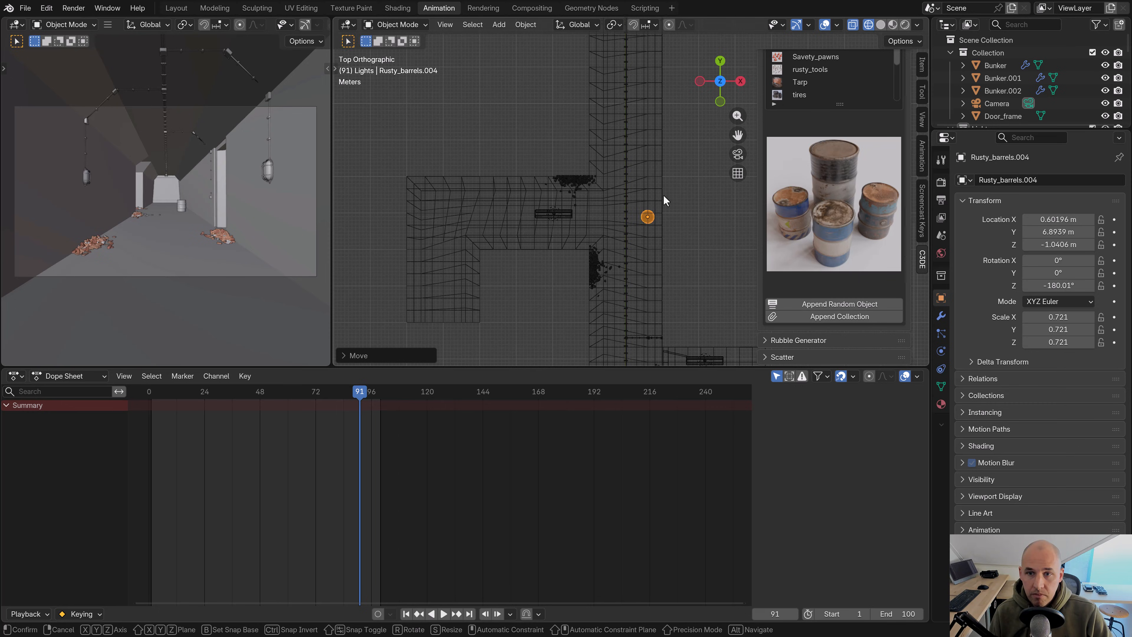
left_click(670, 184)
Preview the rusty barrel's placement through the camera with rendered shading
key("KP_0")
key("shift+z")
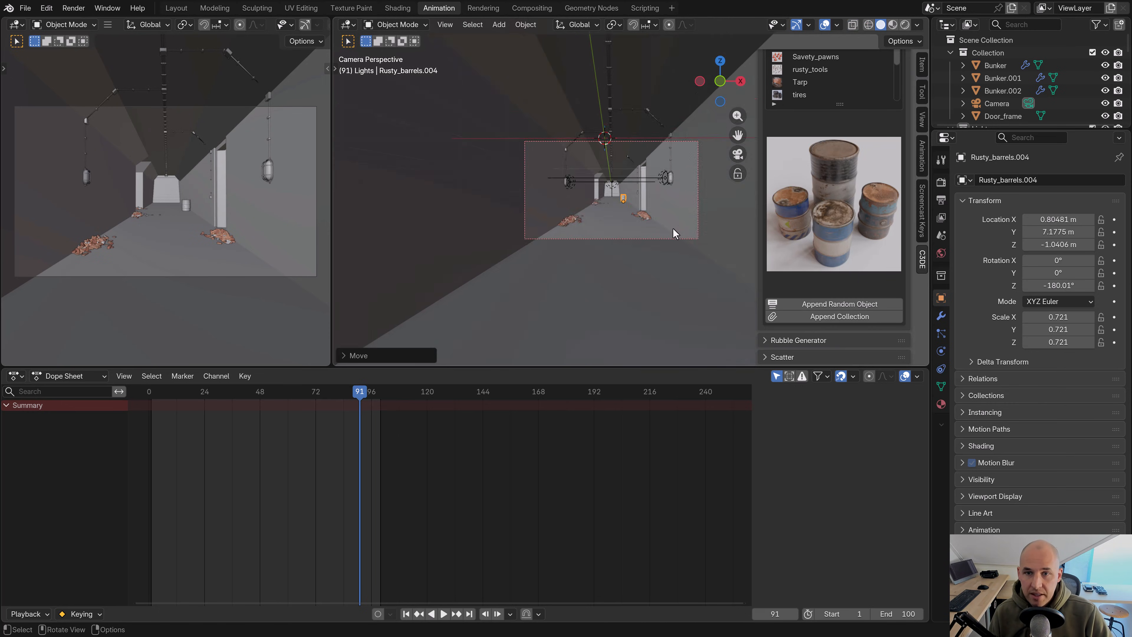
scroll(672, 227, "up", 4)
middle_click_drag(668, 228, 658, 231, "shift")
key("z")
left_click(659, 182)
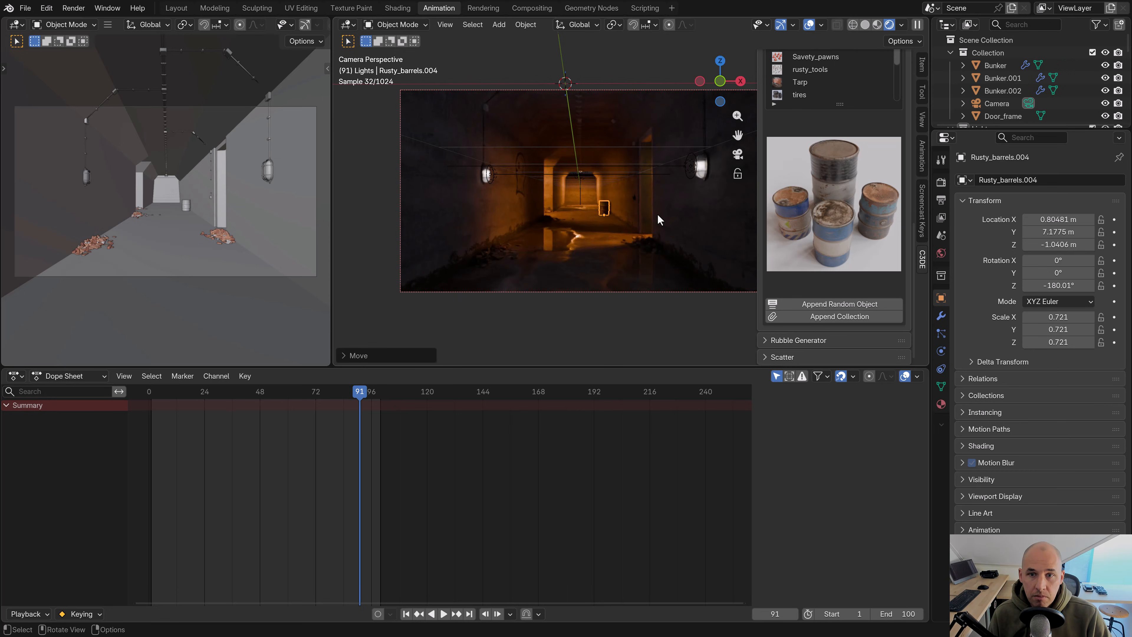
left_click(650, 229)
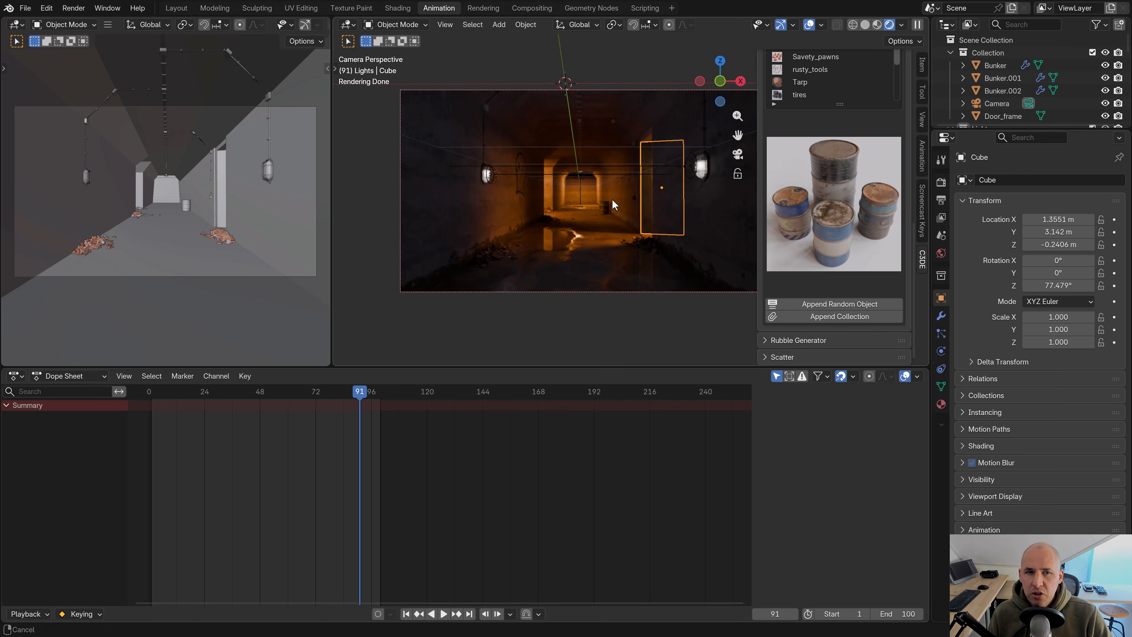
Hide the sidebar of the camera viewport
middle_click_drag(612, 198, 590, 212, "shift")
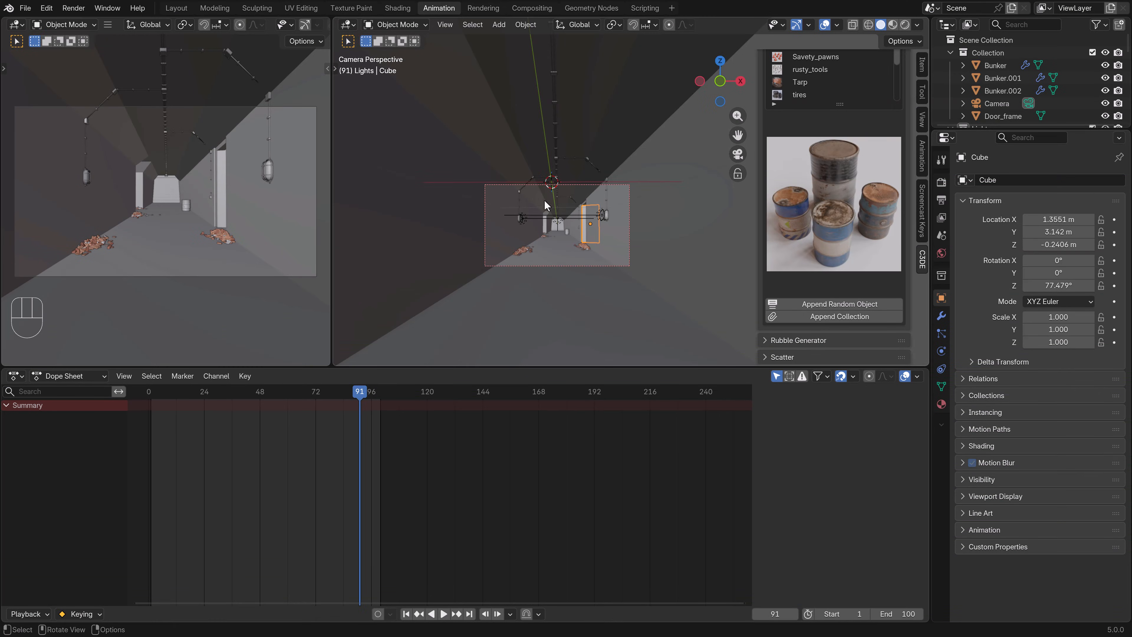
scroll(589, 253, "up", 2)
middle_click_drag(517, 252, 557, 232, "shift")
scroll(558, 234, "up", 1)
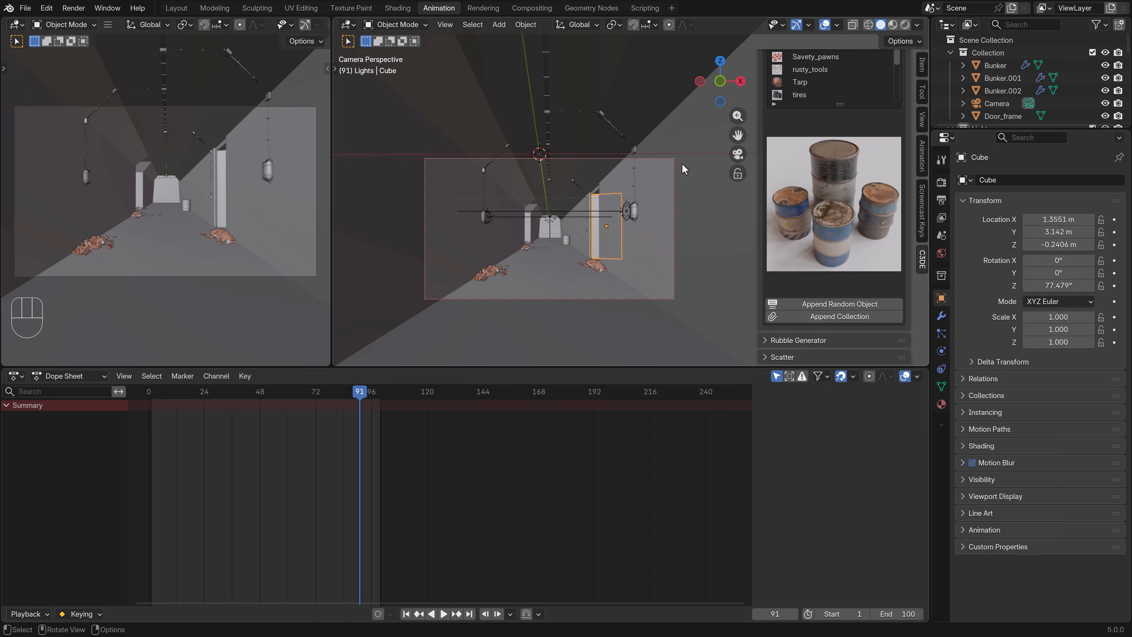
key("n")
scroll(710, 253, "up", 1)
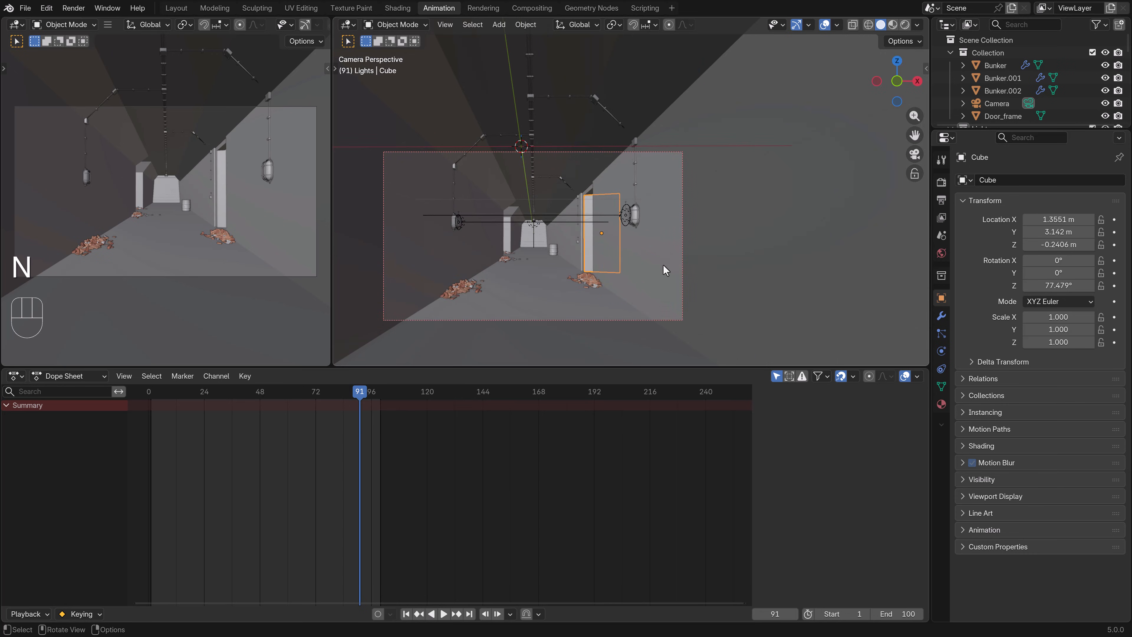
middle_click_drag(663, 264, 659, 249, "shift")
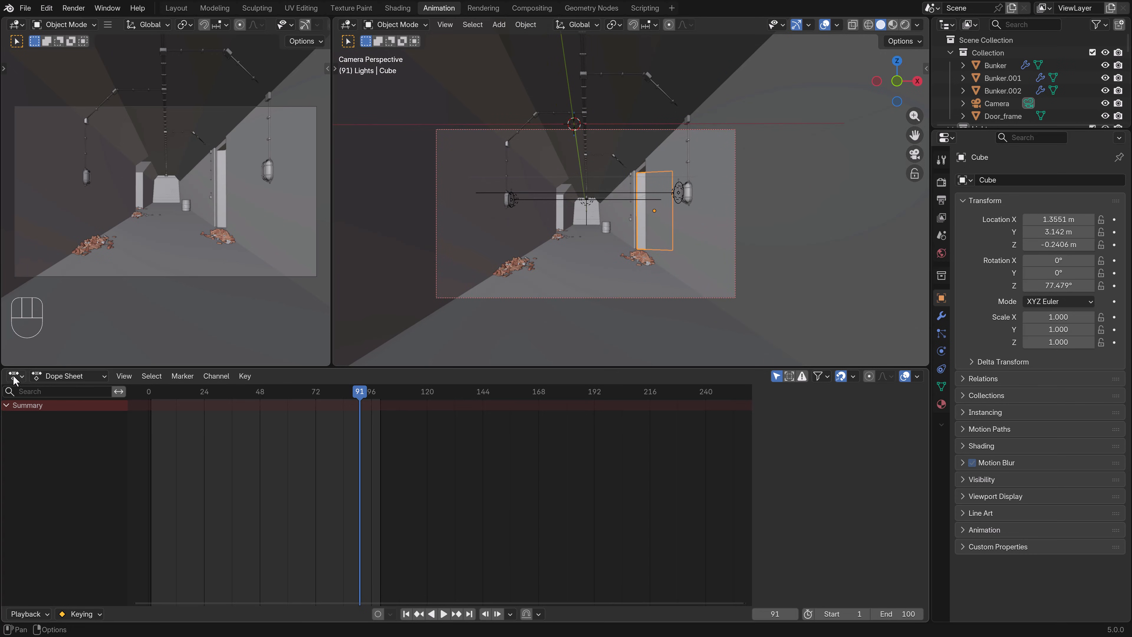
In the Shading workspace, change the Shader Editor to an Asset Browser showing the C3DE library
left_click(399, 9)
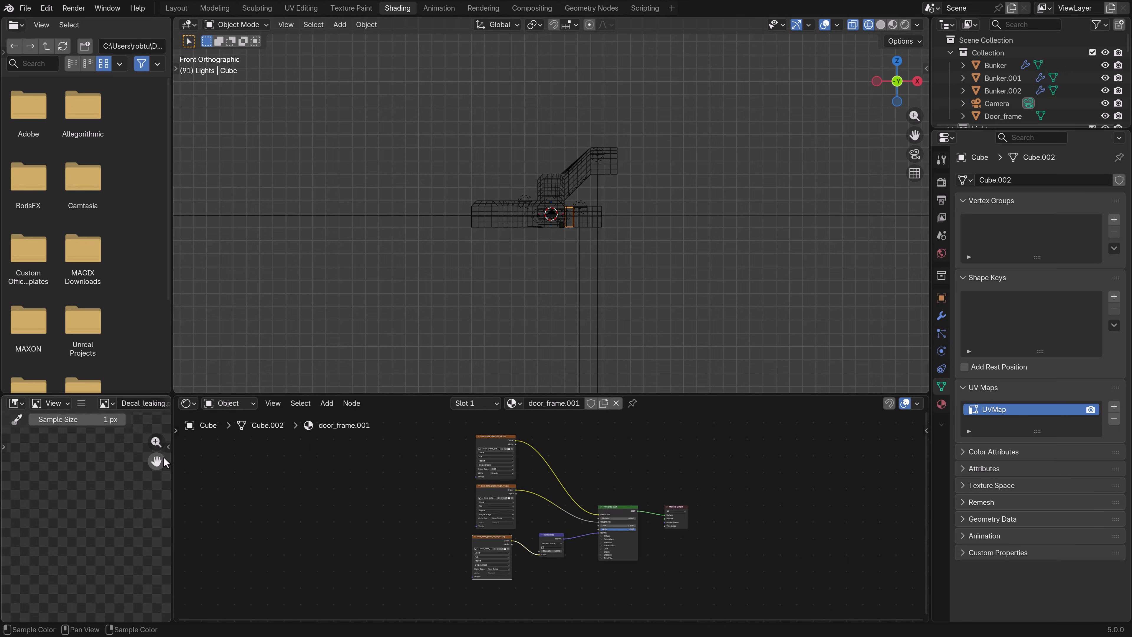
left_click(187, 402)
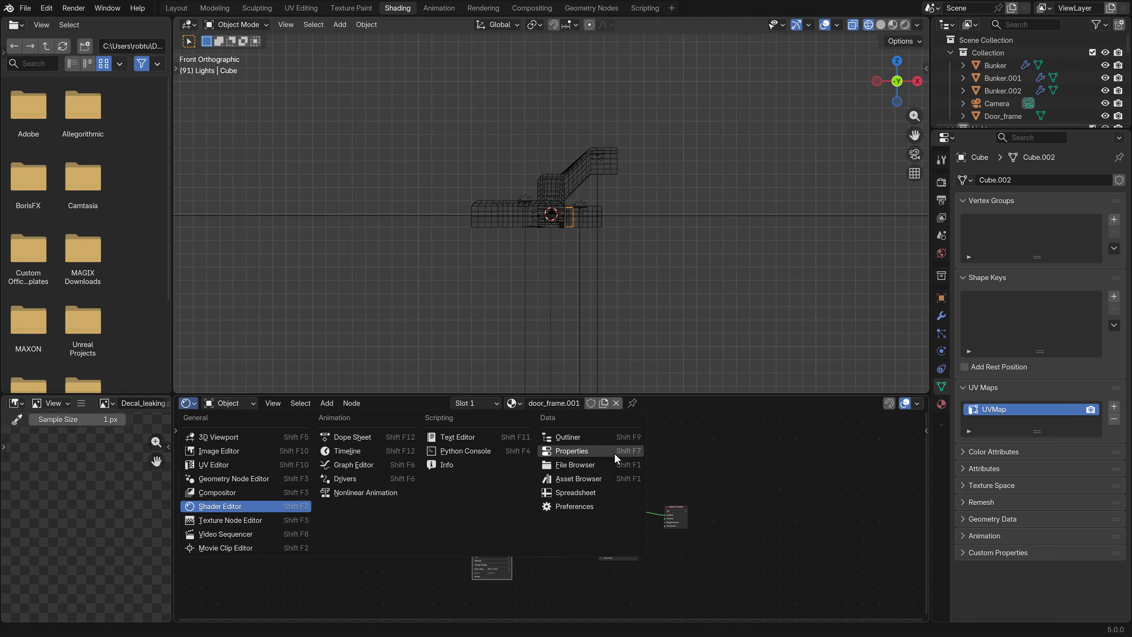
left_click(581, 480)
left_click(262, 422)
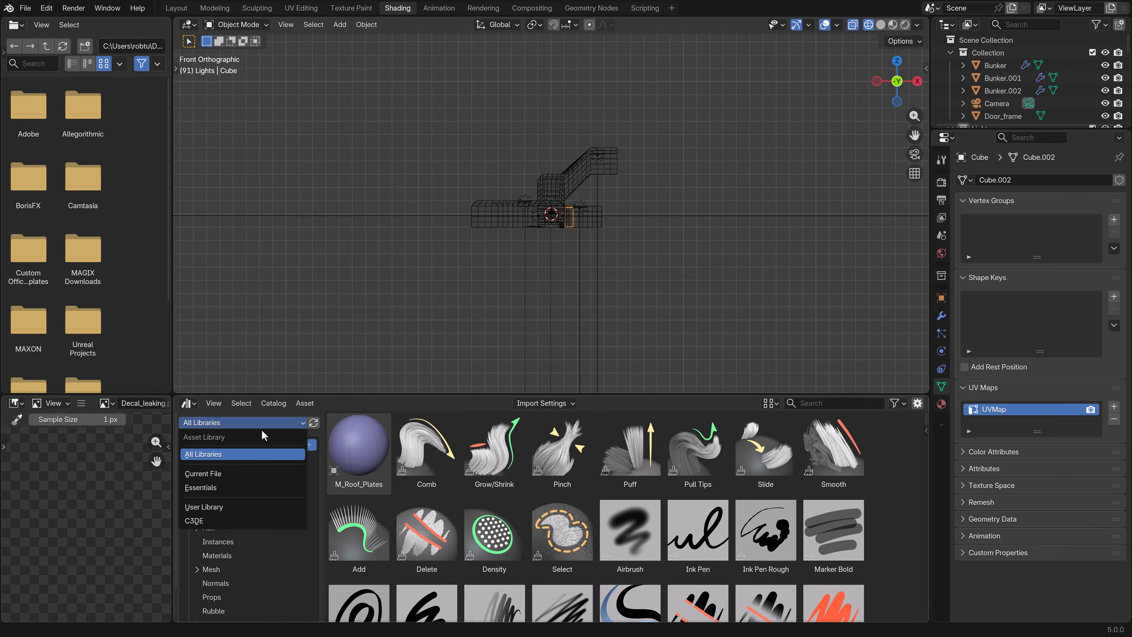
left_click(221, 516)
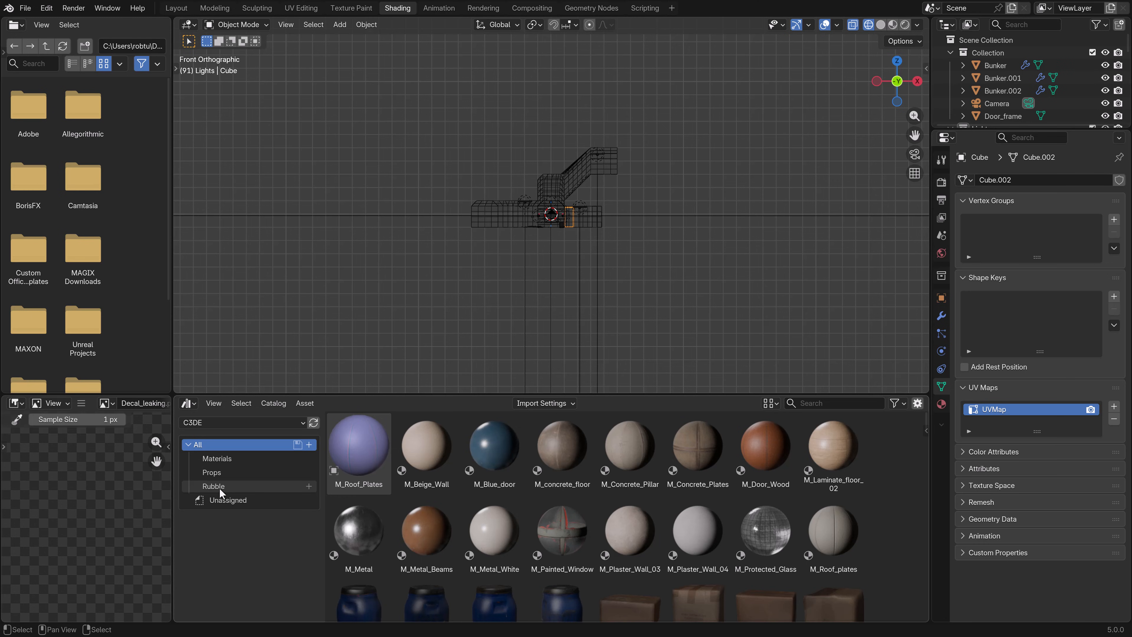
Browse the Props and Materials catalogs of the C3DE asset library
left_click(218, 473)
scroll(619, 516, "down", 10)
scroll(621, 527, "up", 3)
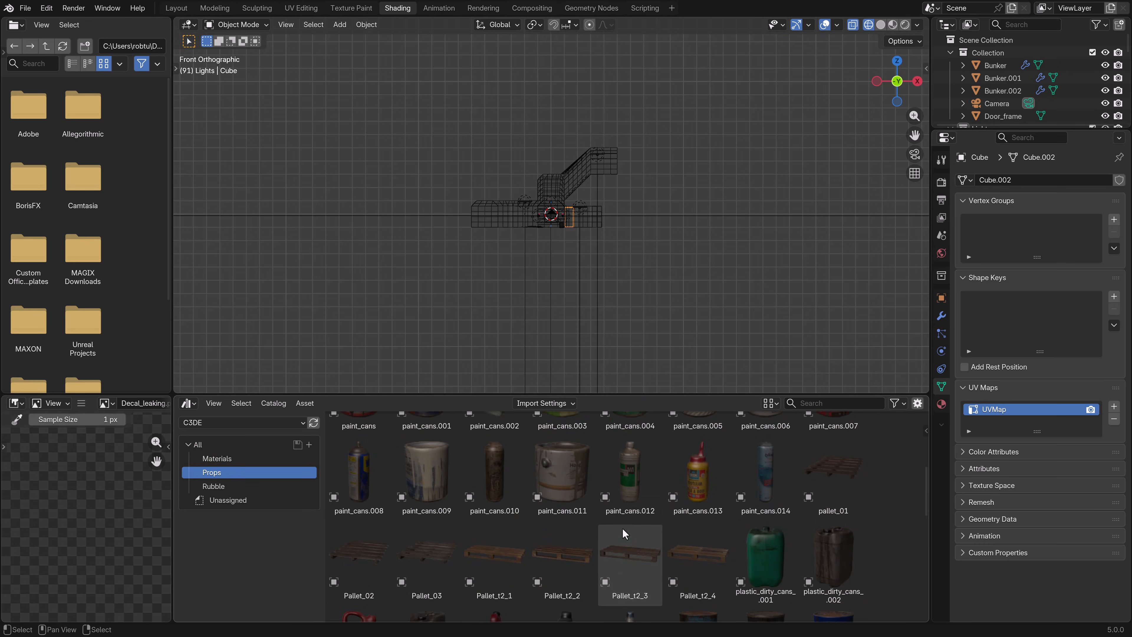
scroll(550, 311, "up", 4)
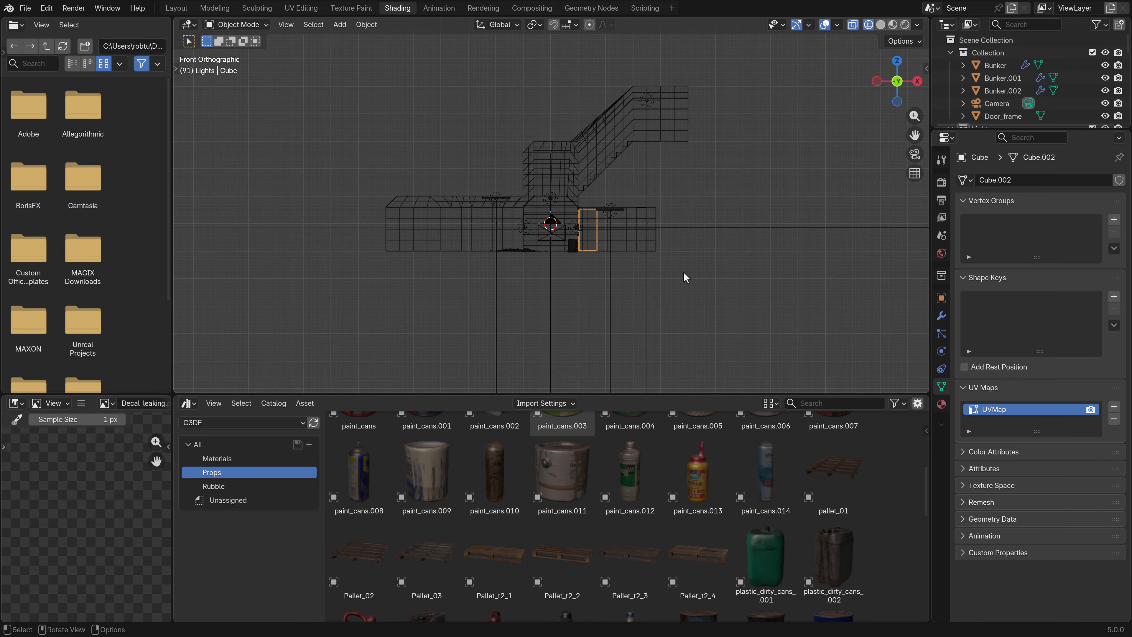
left_click(249, 459)
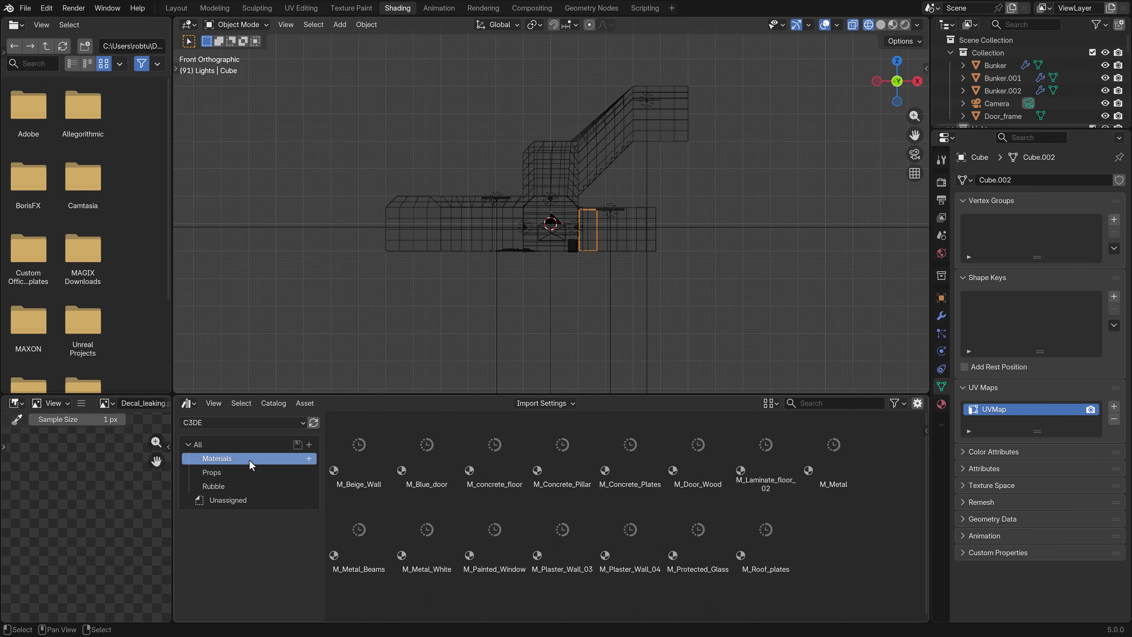
left_click(244, 472)
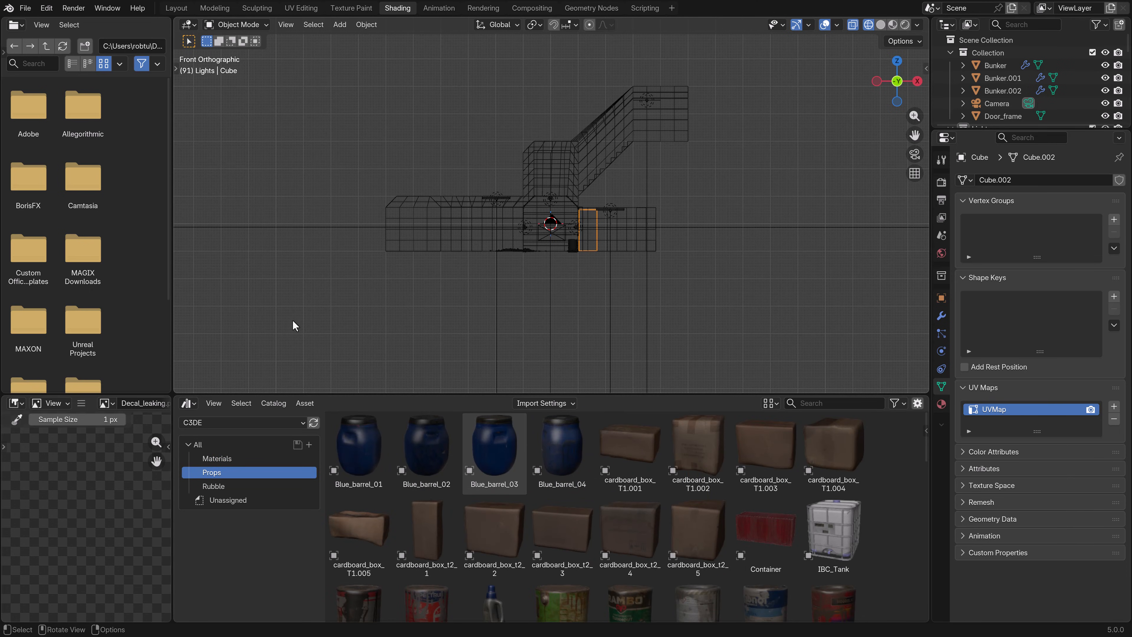
Change the Asset Browser back to the Shader Editor and add a cube mesh to the scene
left_click(188, 402)
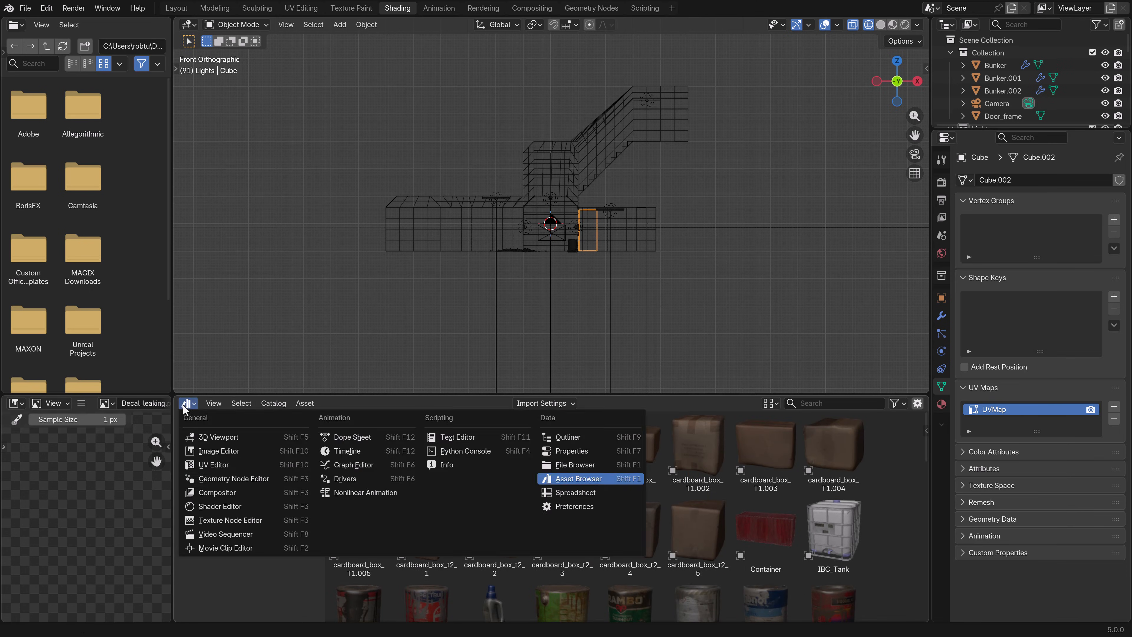
left_click(225, 507)
left_click(339, 25)
mouse_move(357, 39)
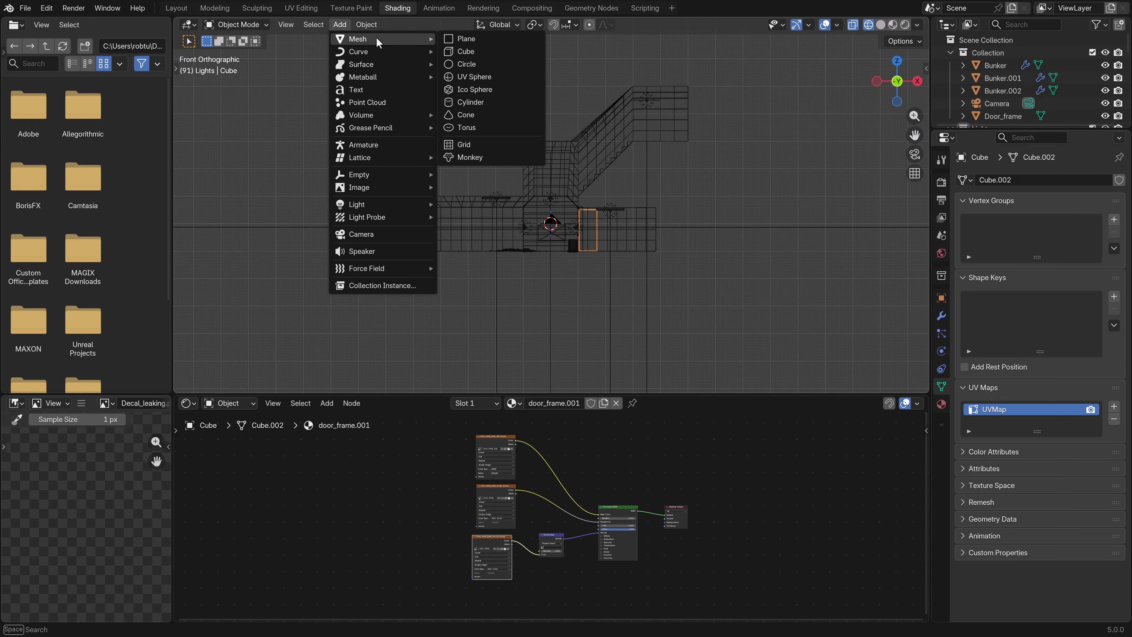
left_click(451, 52)
scroll(578, 255, "down", 3)
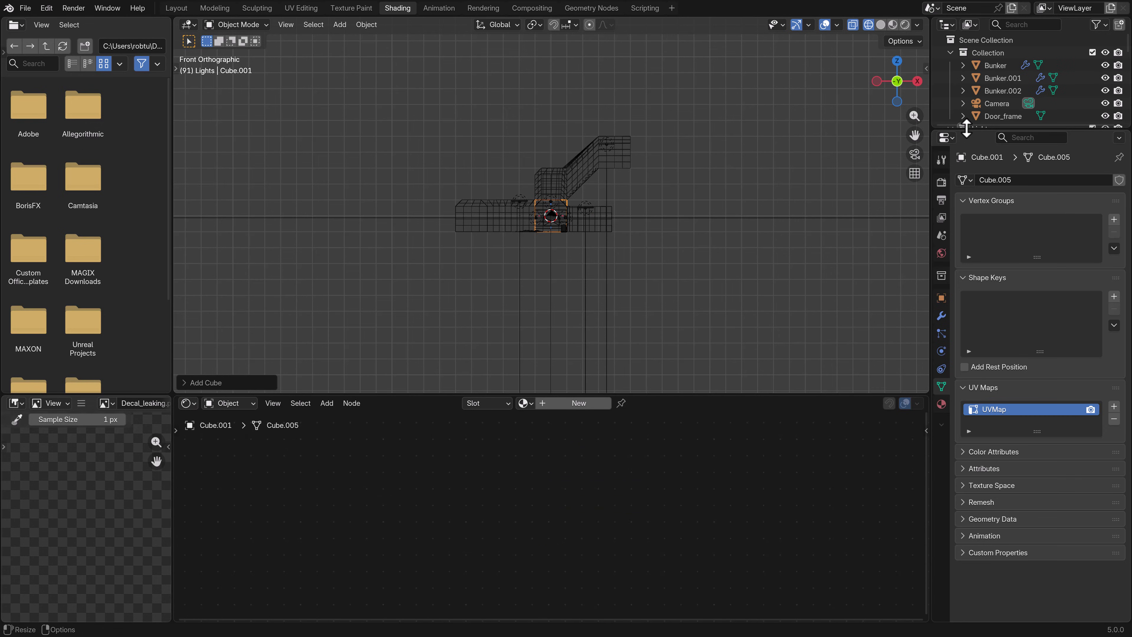
Enlarge the Outliner, collapse all expanded collections except Lights, and rename the main Collection to Scene
left_click_drag(967, 129, 977, 249)
left_click(951, 127)
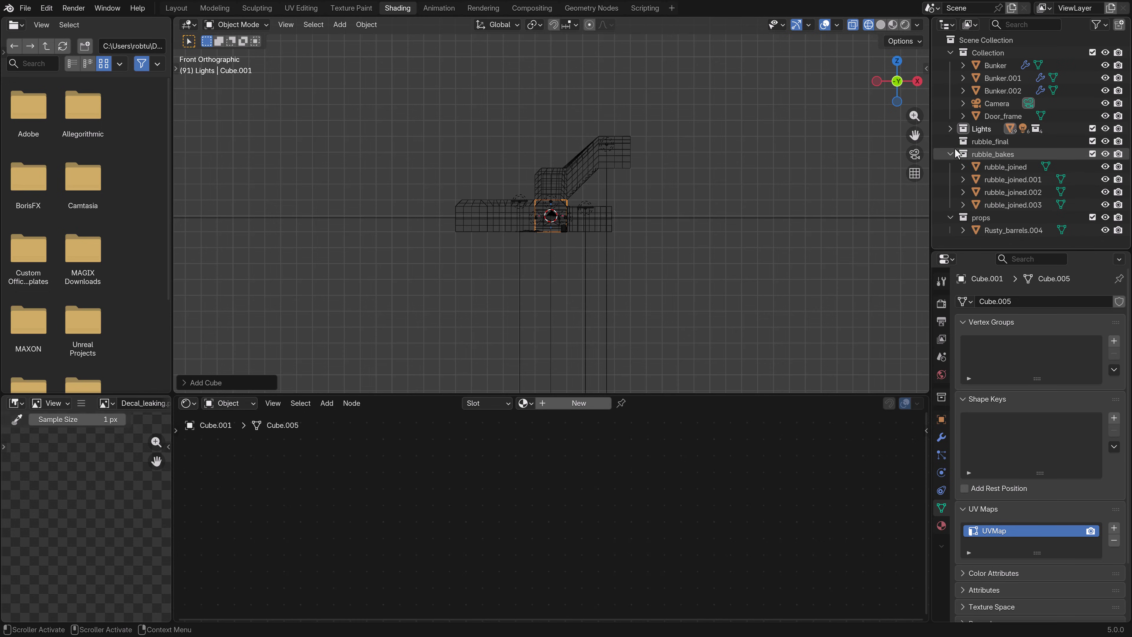
left_click(950, 155)
left_click(950, 166)
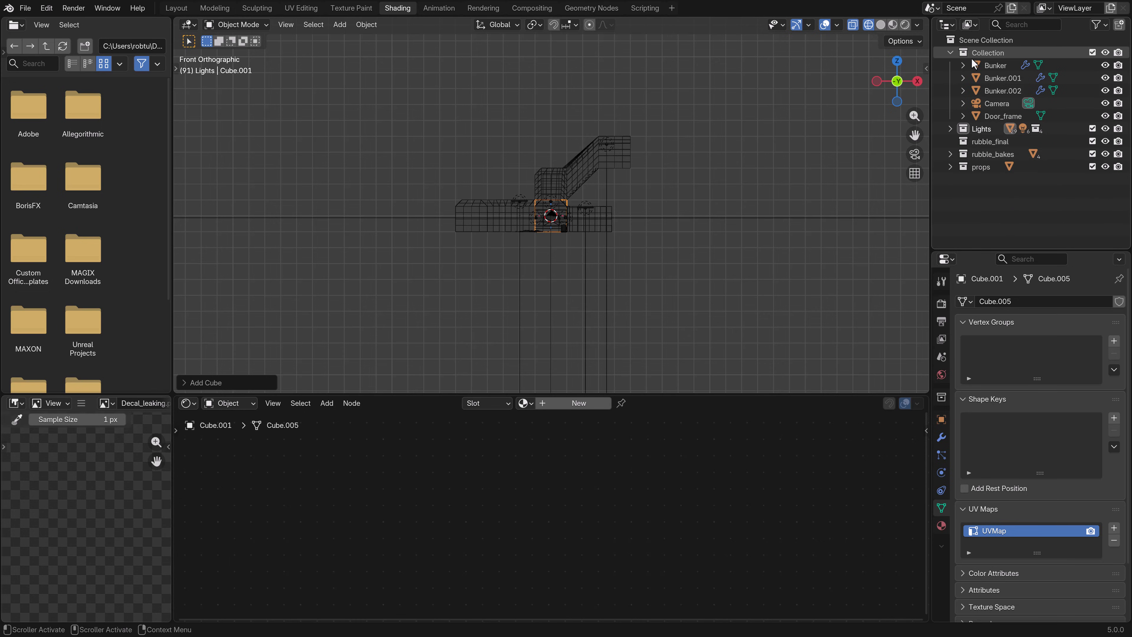
left_click(950, 52)
double_click(986, 53)
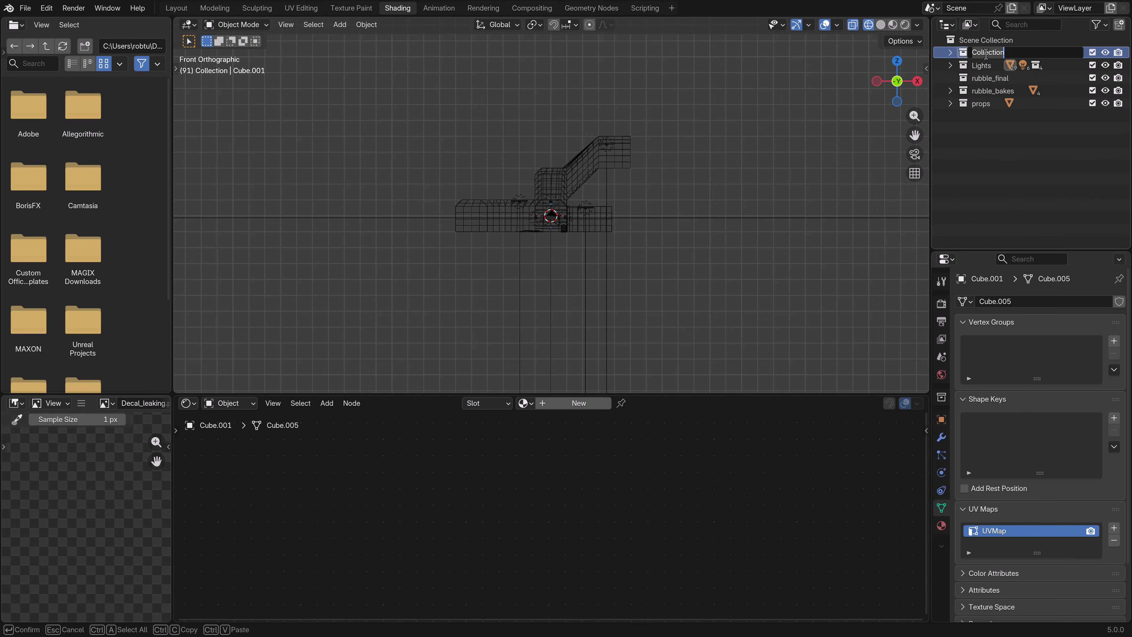
type("Scene")
key("Return")
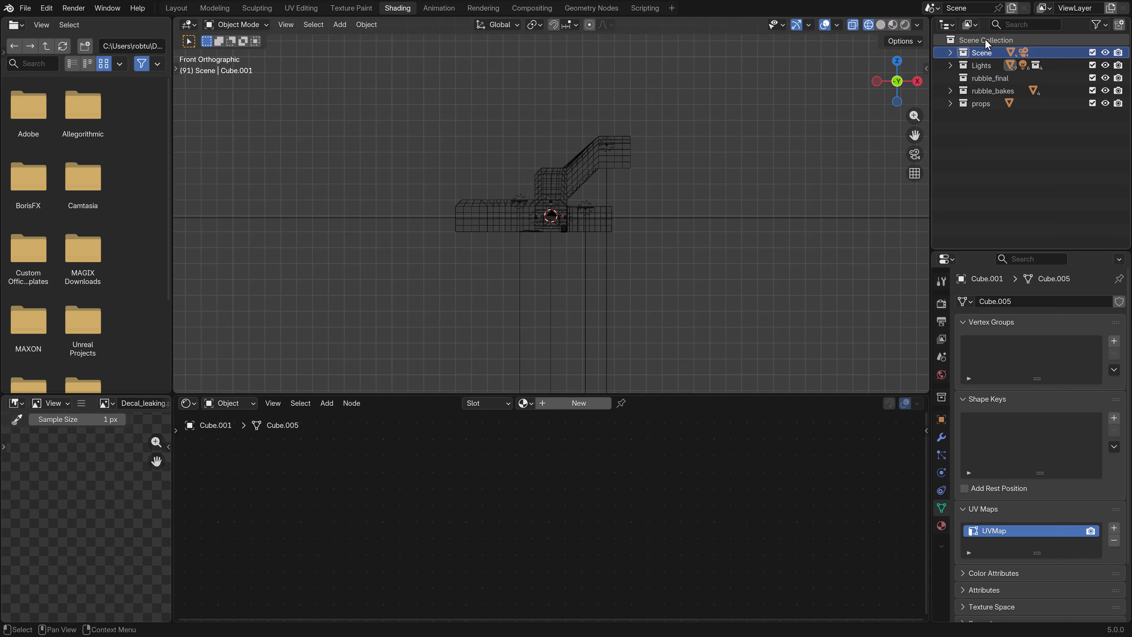
Create a new collection under the Scene Collection and name it Atmosphere
right_click(985, 41)
left_click(985, 42)
double_click(993, 117)
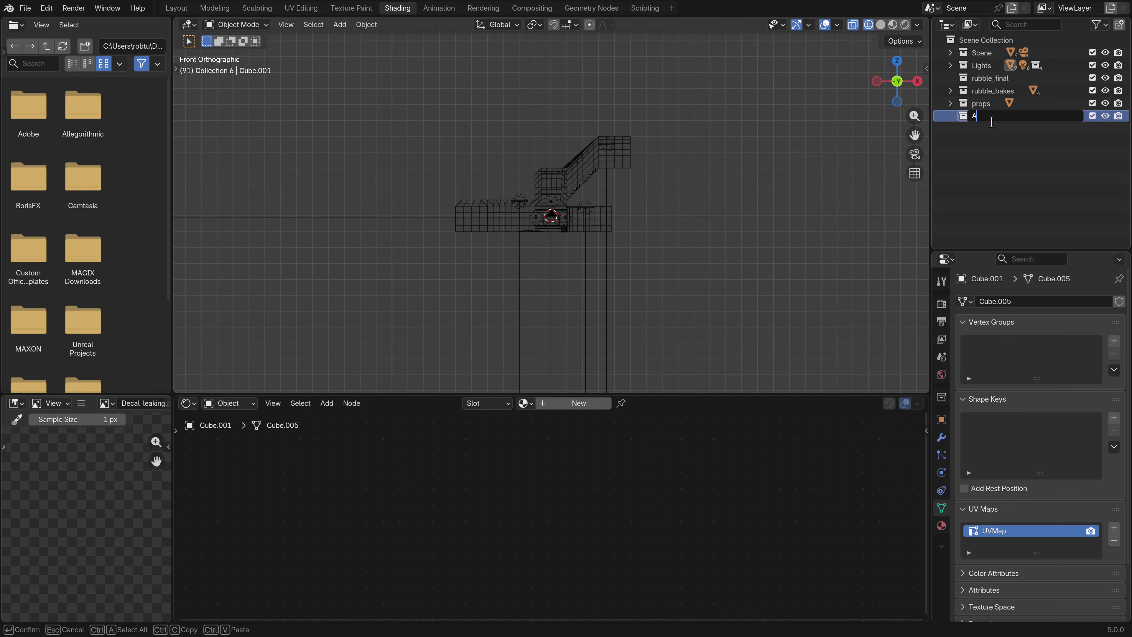
type("Atmosphere")
key("Return")
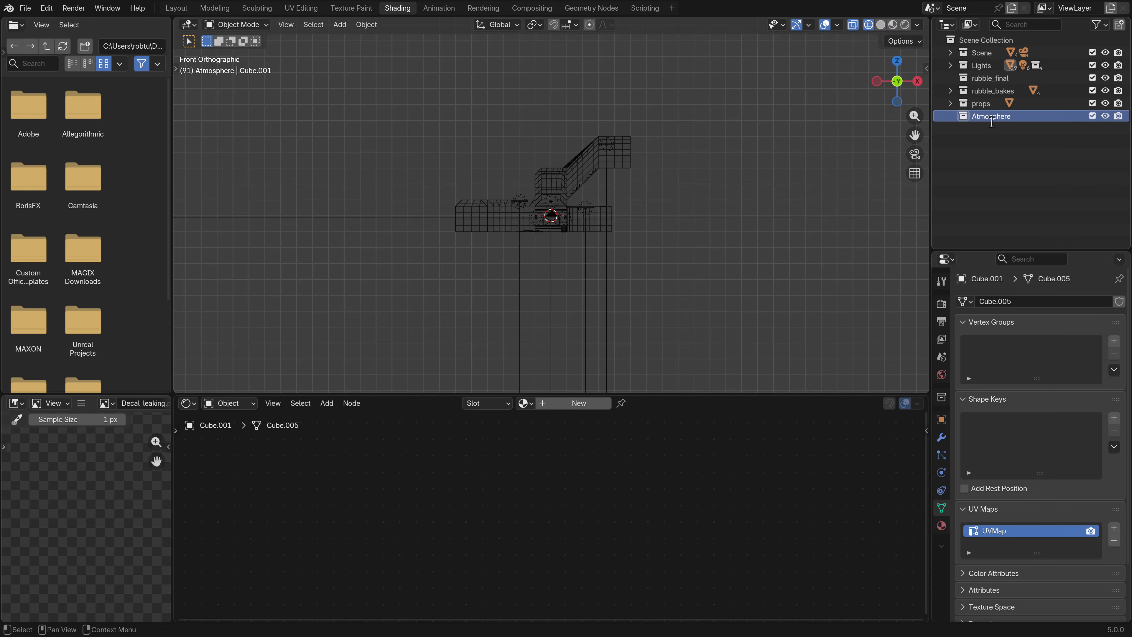
Select the new cube and, in front wireframe view, scale and reposition it around the bunker, reducing its height along Z
scroll(669, 263, "up", 4)
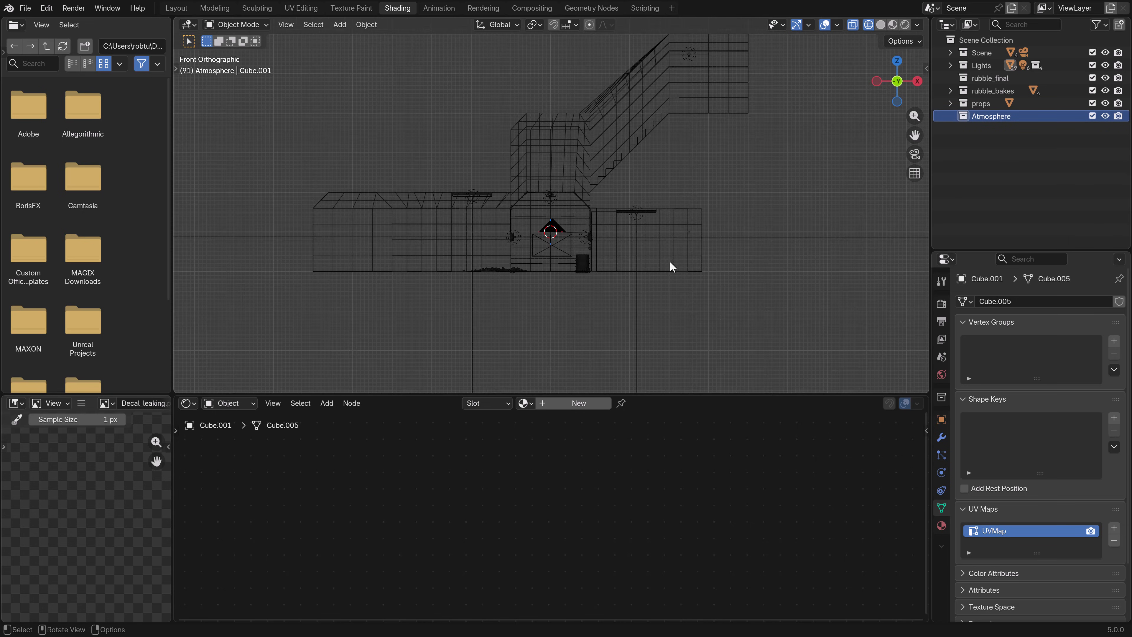
middle_click_drag(669, 263, 593, 280)
mouse_move(600, 250)
middle_mouse_down()
mouse_move(579, 253)
mouse_move(614, 274)
mouse_move(524, 273)
mouse_move(630, 288)
mouse_move(606, 291)
mouse_move(593, 268)
middle_mouse_up()
key("shift+z")
left_click(593, 266)
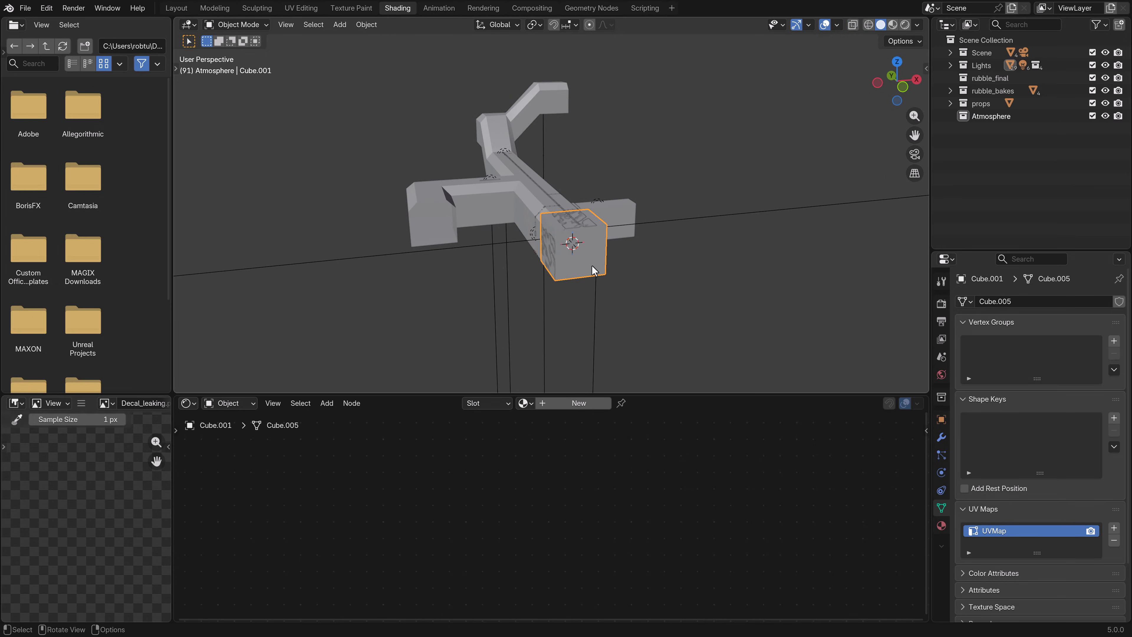
key("KP_1")
key("shift+z")
key("s")
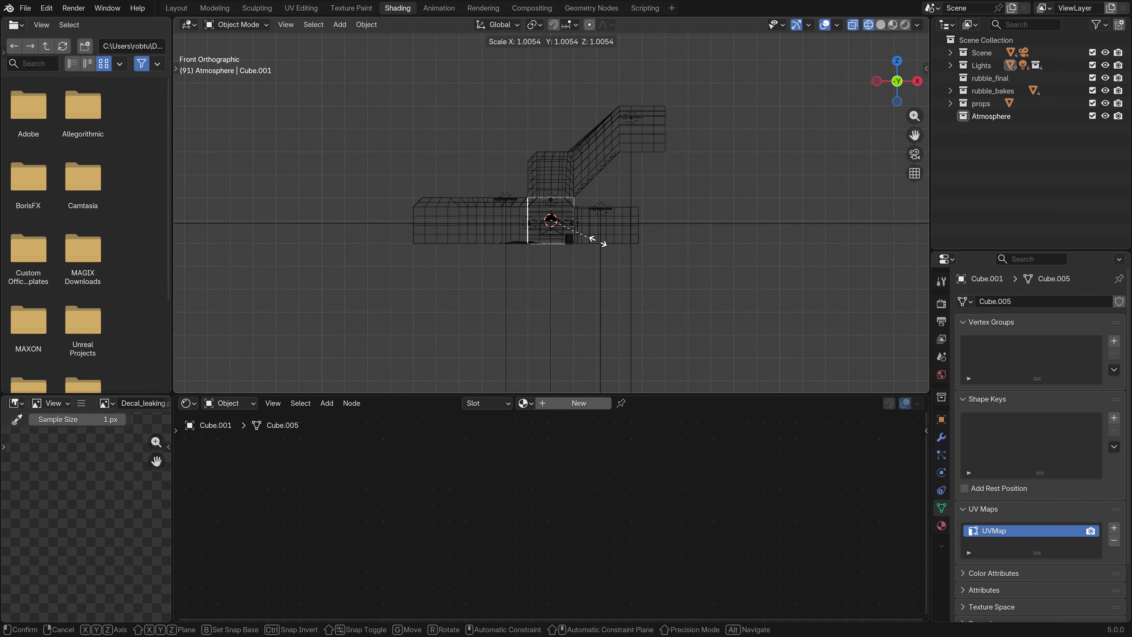
left_click(802, 277)
key("s")
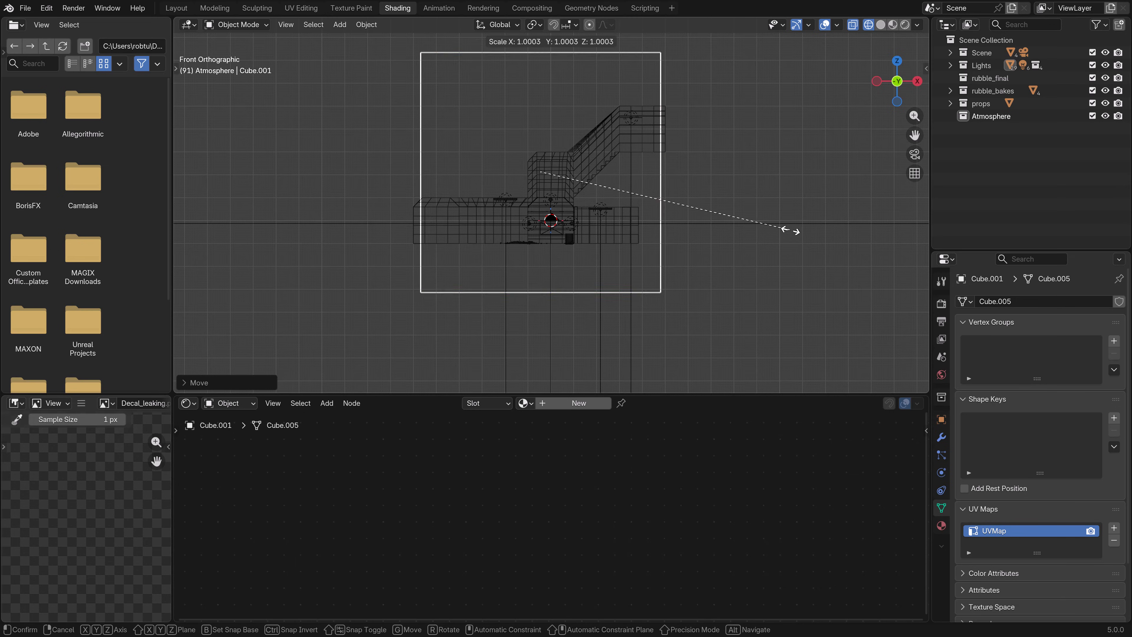
key("z")
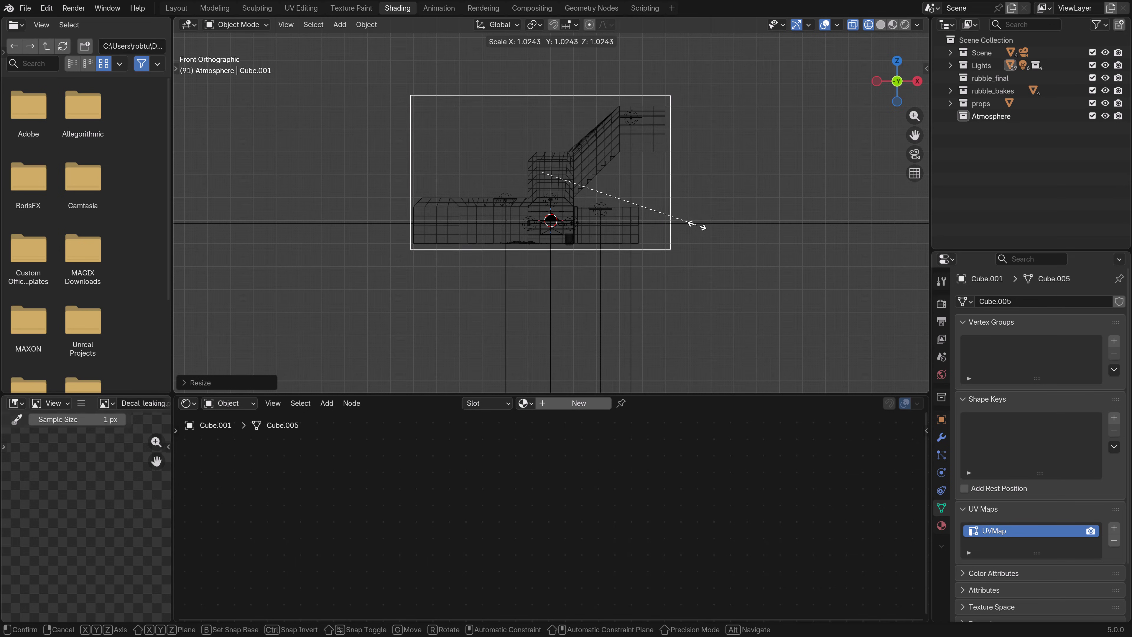
left_click(695, 228)
In top view, move the cube along Y onto the corridor and stretch it along Y to roughly the bunker's length
key("KP_7")
scroll(704, 241, "down", 3)
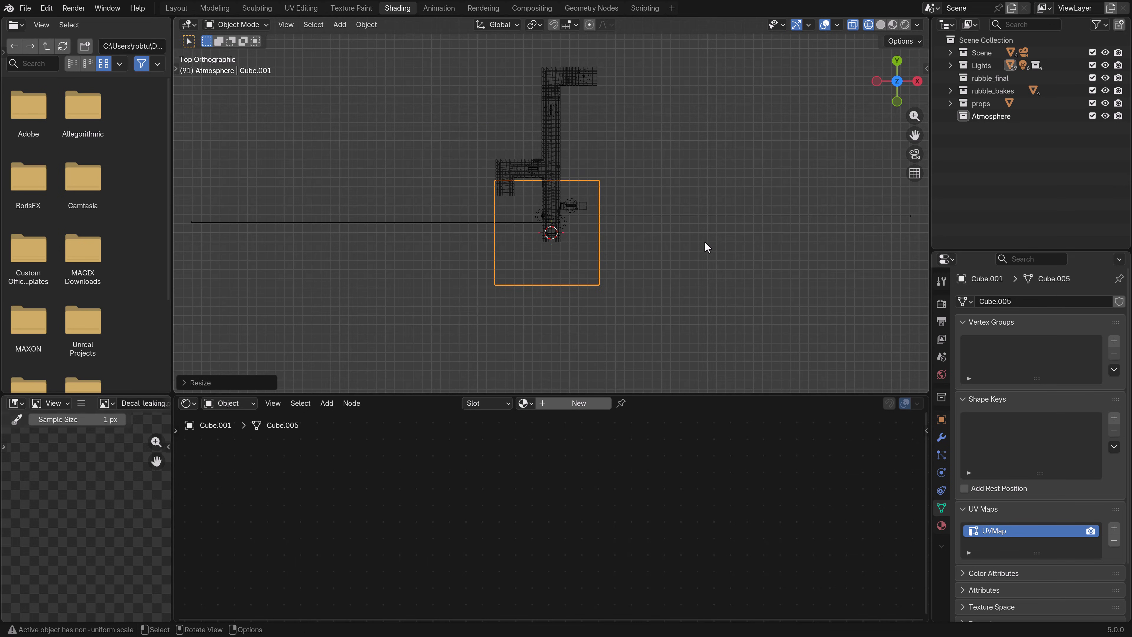
key("g")
key("y")
left_click(695, 166)
key("s")
key("y")
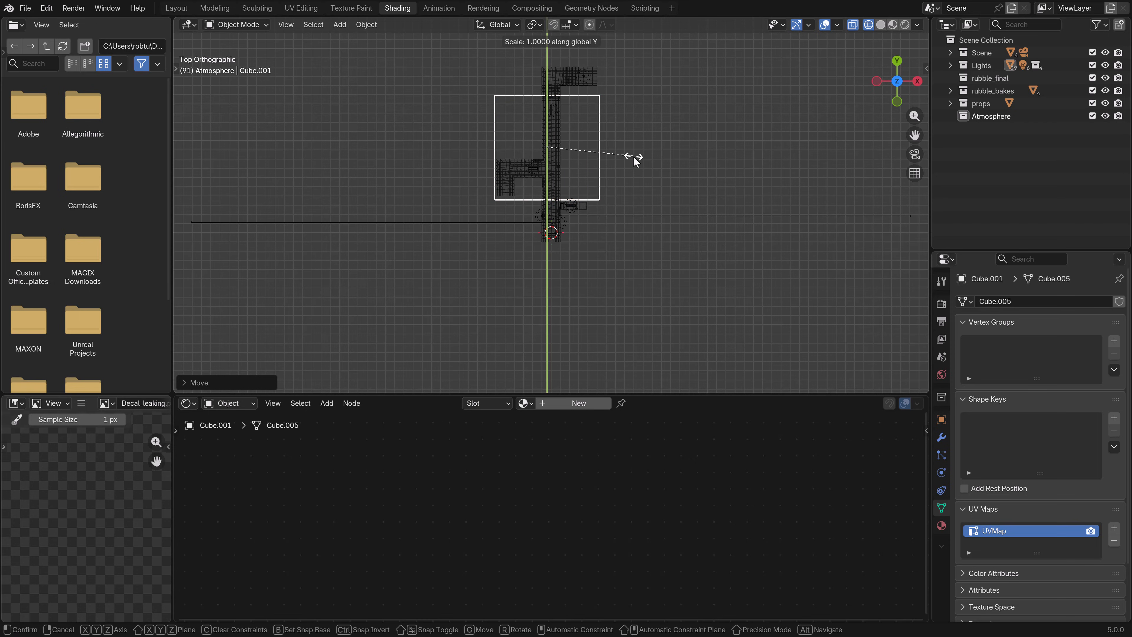
left_click(690, 174)
Shift the cube along Y to cover the whole bunker, then enlarge it slightly along Y and X
key("g")
key("y")
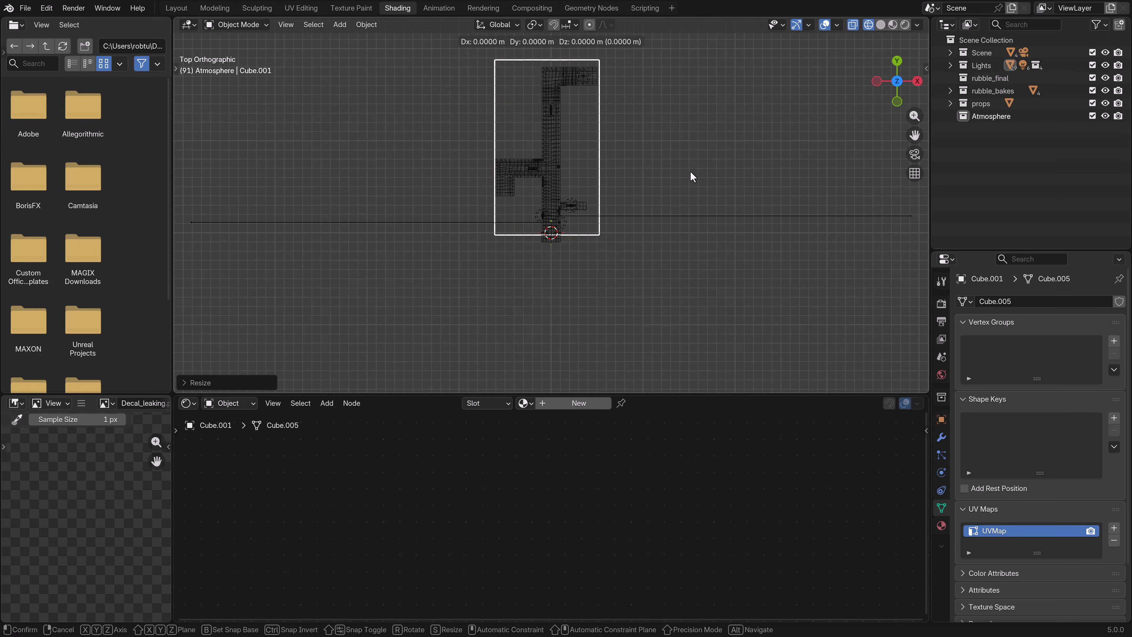
left_click(692, 179)
key("s")
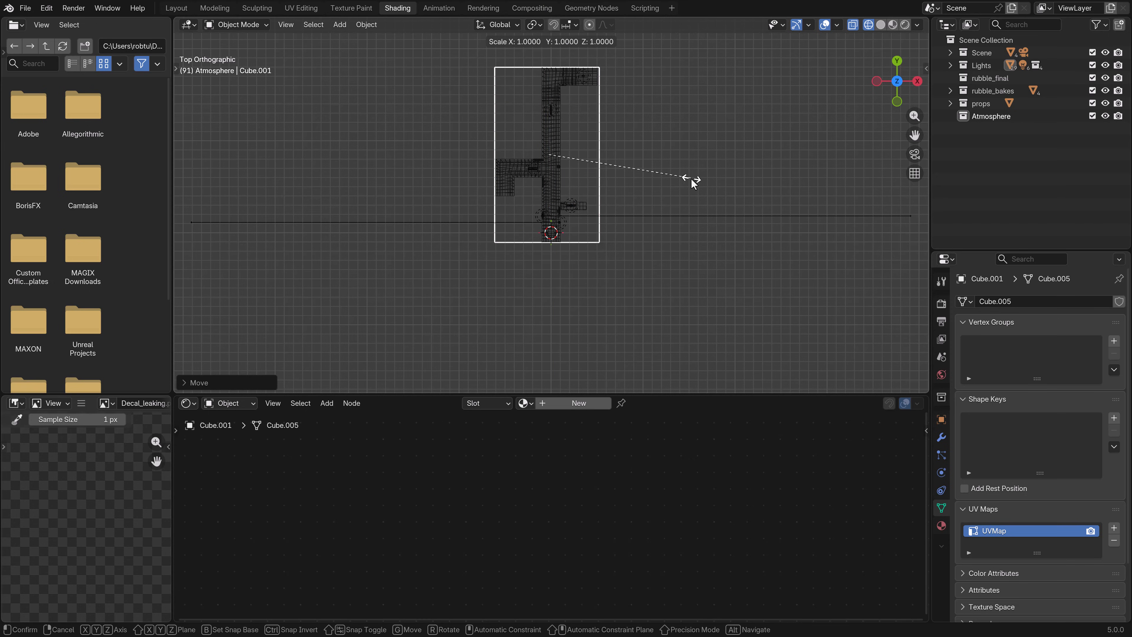
key("y")
left_click(695, 180)
key("s")
key("x")
left_click(701, 181)
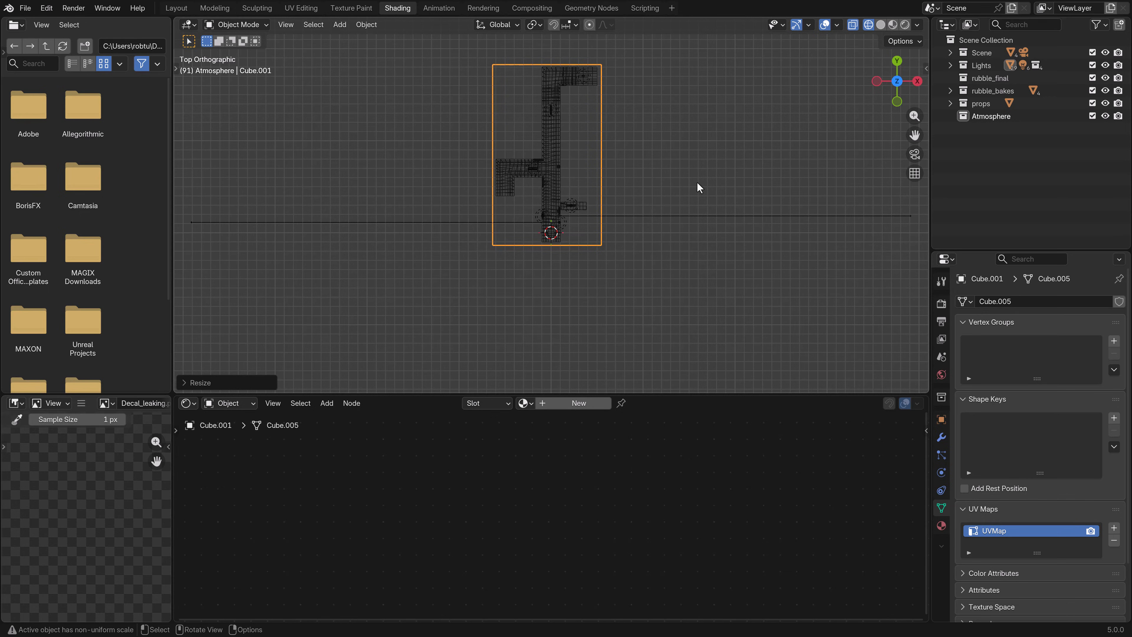
In front view, adjust the cube's Z scale to enclose the bunker with a small margin and apply its object transform
key("KP_1")
scroll(700, 192, "up", 4)
key("s")
key("z")
left_click(711, 195)
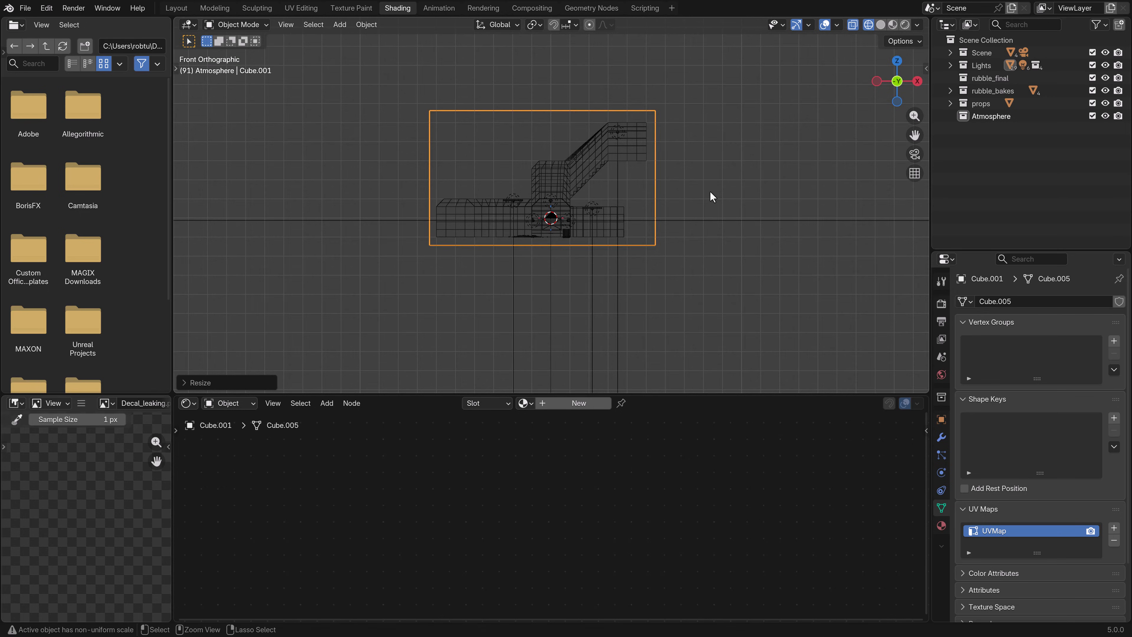
key("ctrl+a")
left_click(711, 194)
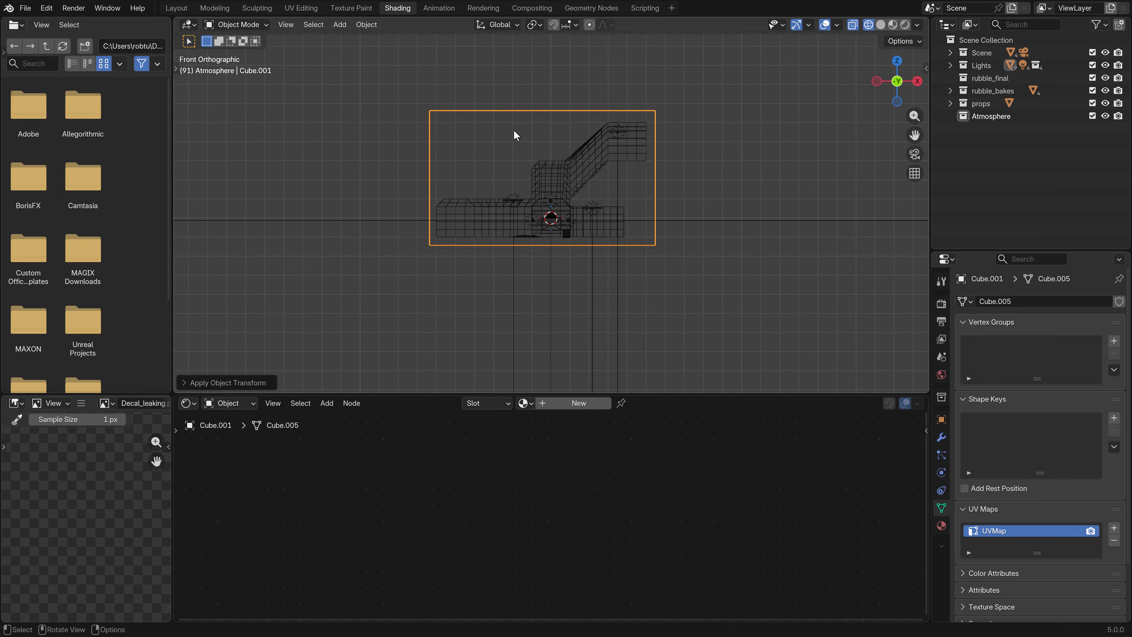
Give the cube a new material, replacing the Principled BSDF with a Volume Scatter node connected to the output's Volume input
left_click(577, 402)
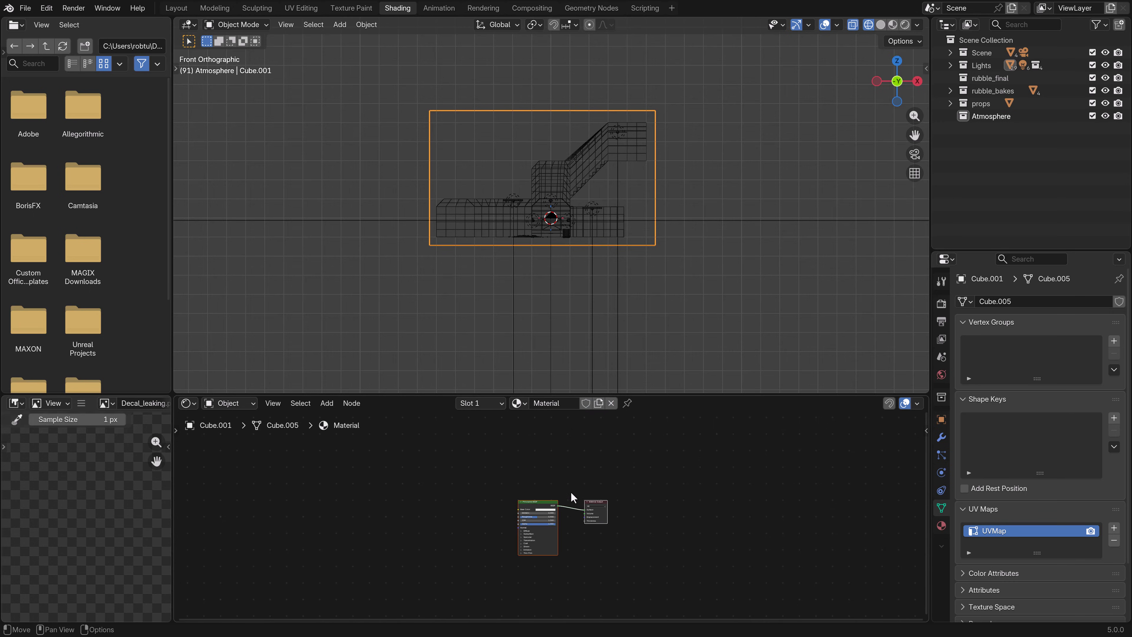
key("x")
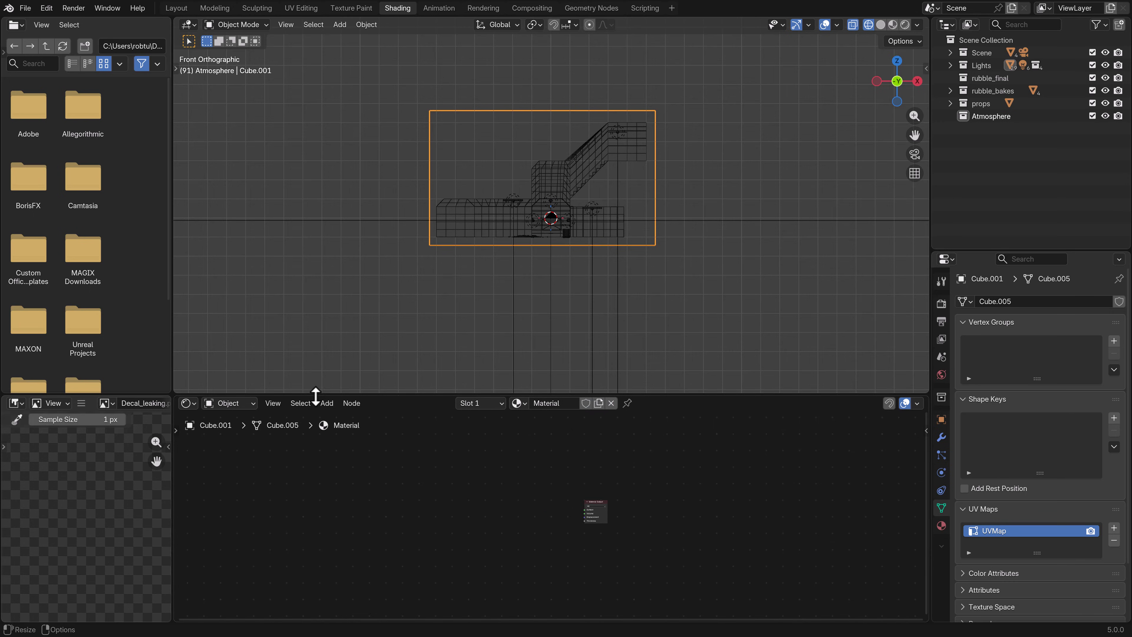
left_click(335, 404)
mouse_move(356, 448)
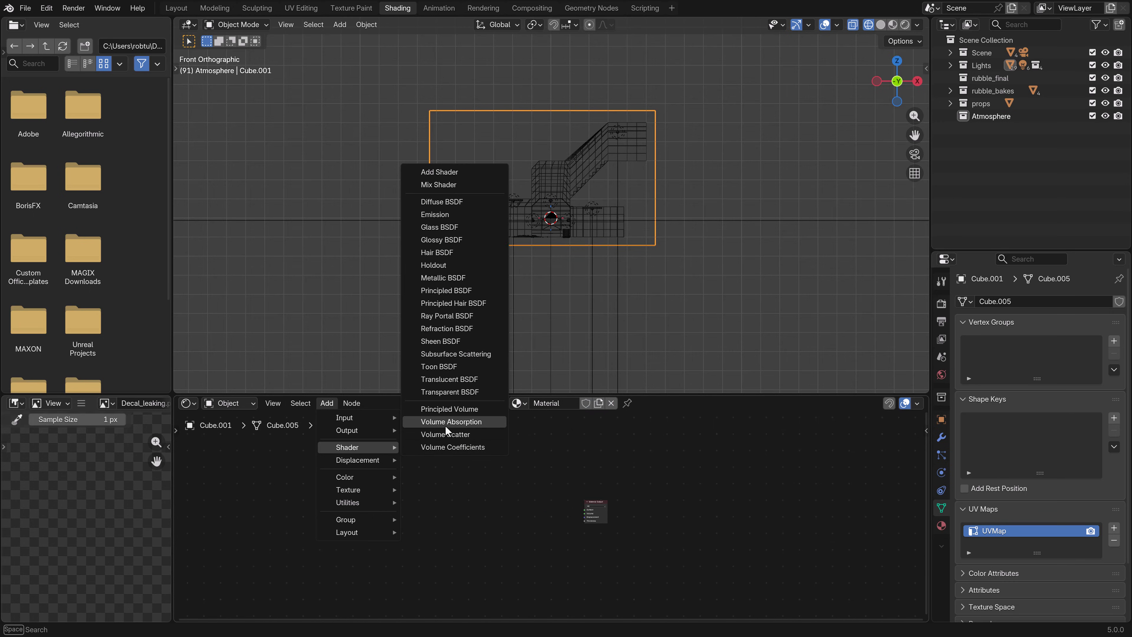
left_click(453, 433)
left_click(543, 506)
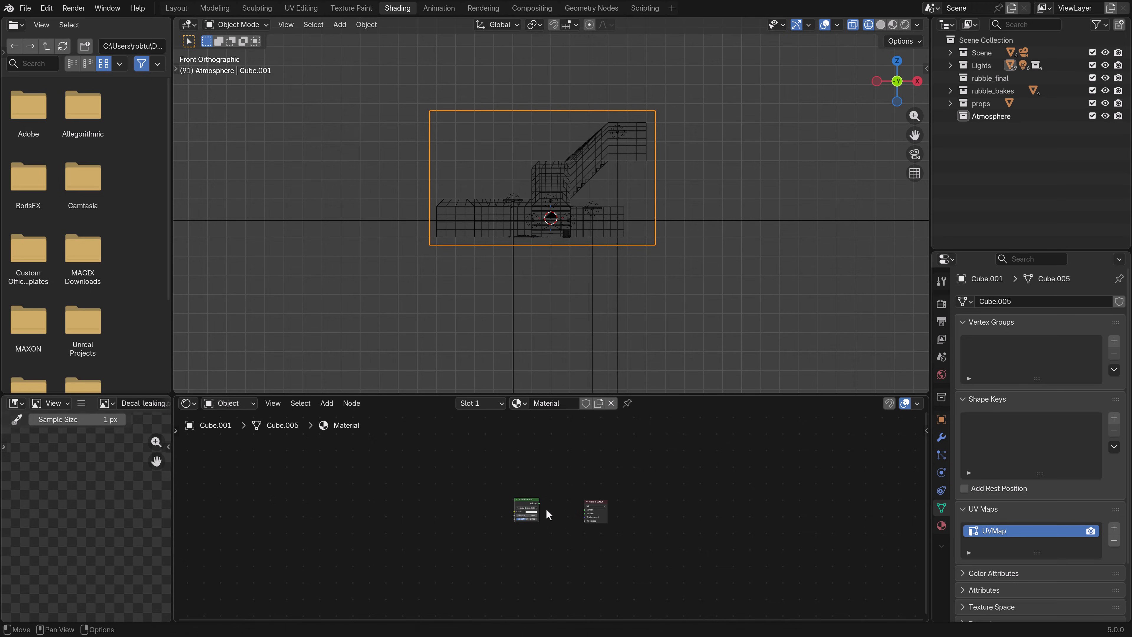
scroll(544, 517, "up", 5)
left_click_drag(518, 480, 642, 508)
Set the Volume Scatter node's density to 0.1
left_click(483, 513)
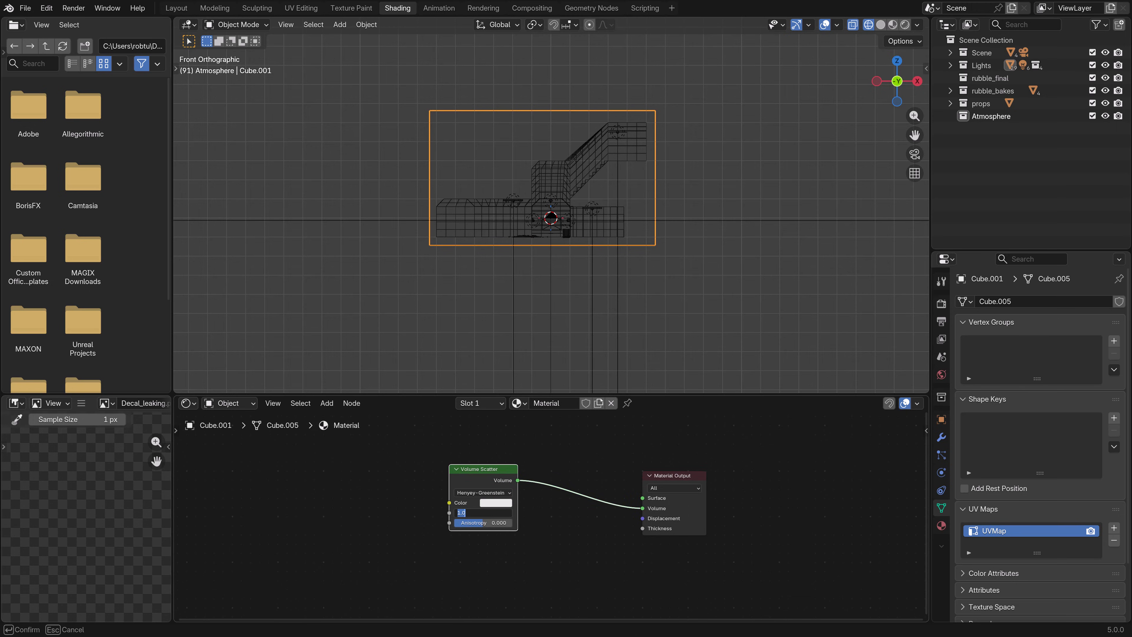
type(".1")
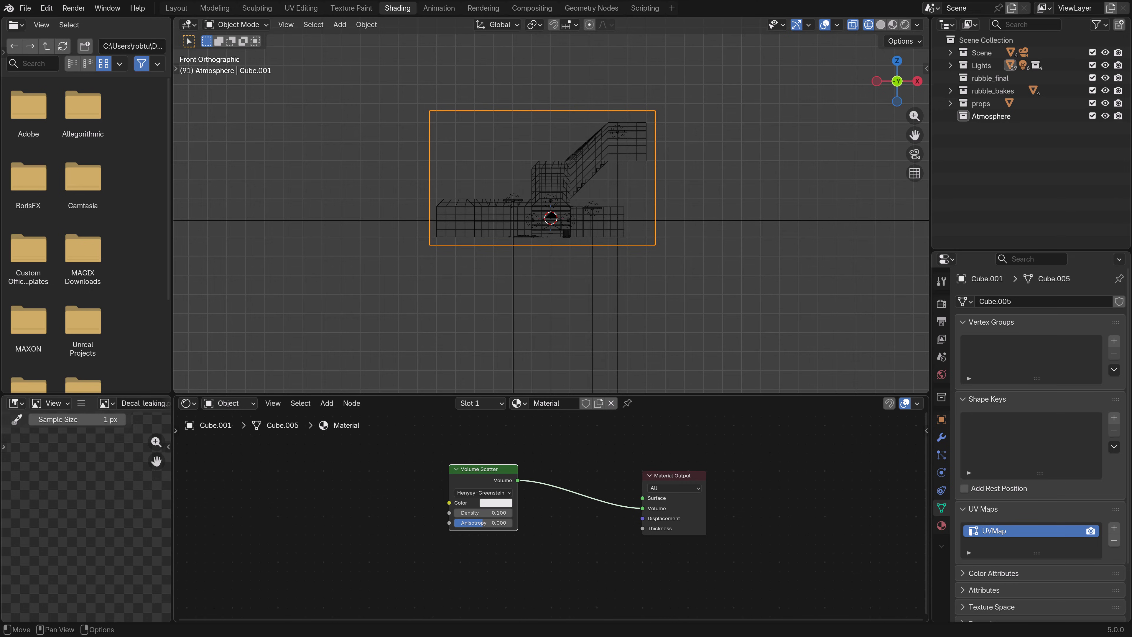
key("Return")
Show the Light Paths bounce settings in the render properties and view the scene through the camera
left_click(941, 305)
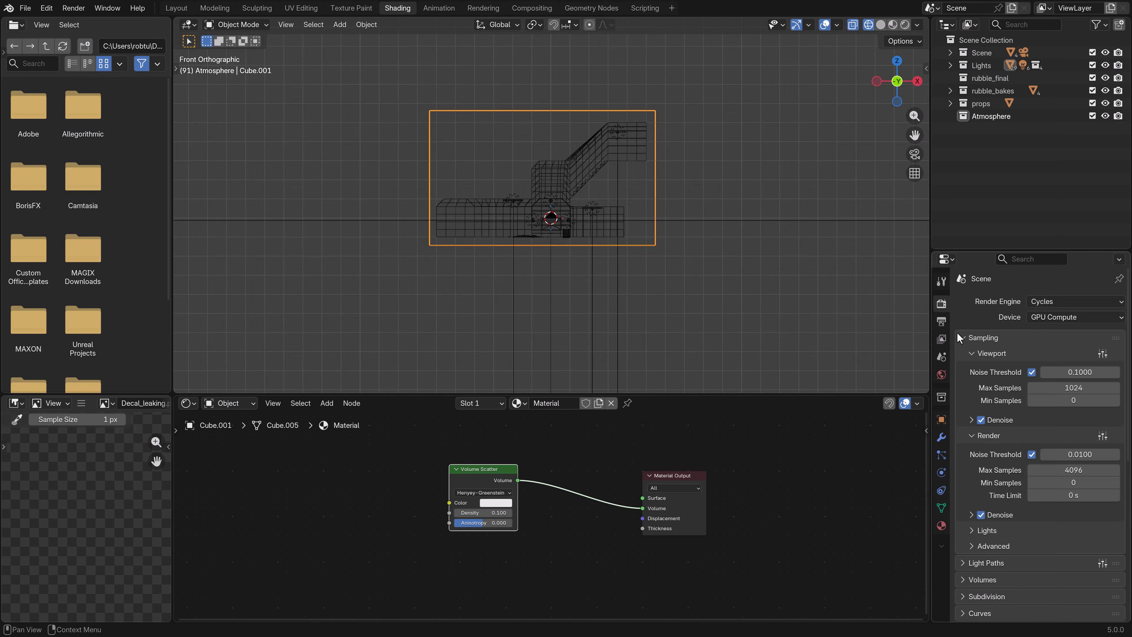
left_click(986, 563)
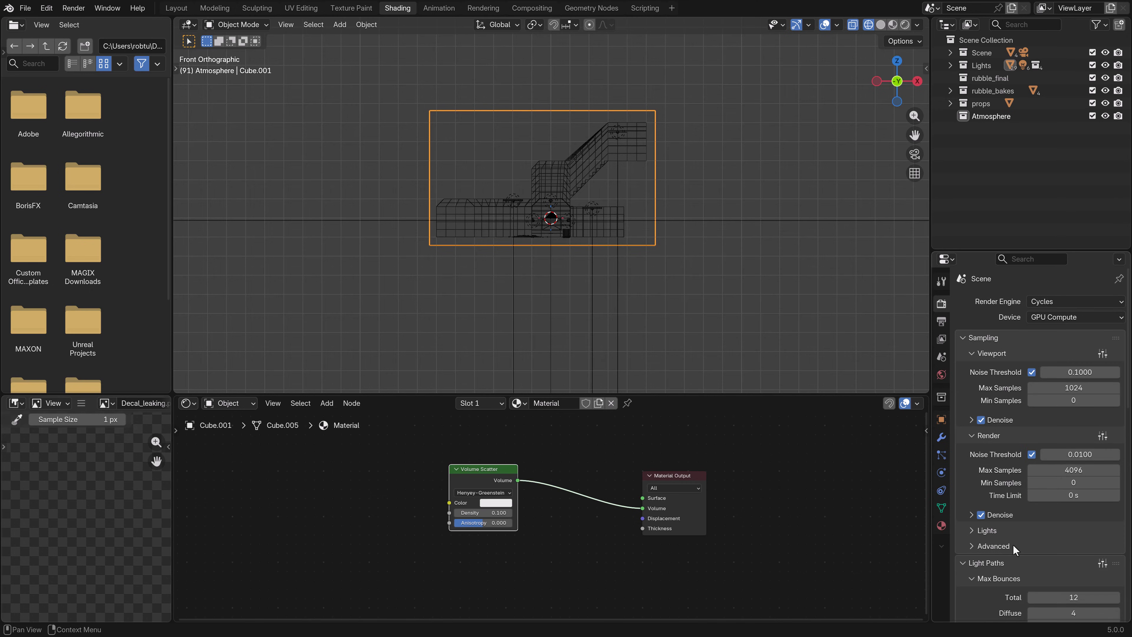
scroll(1012, 544, "down", 5)
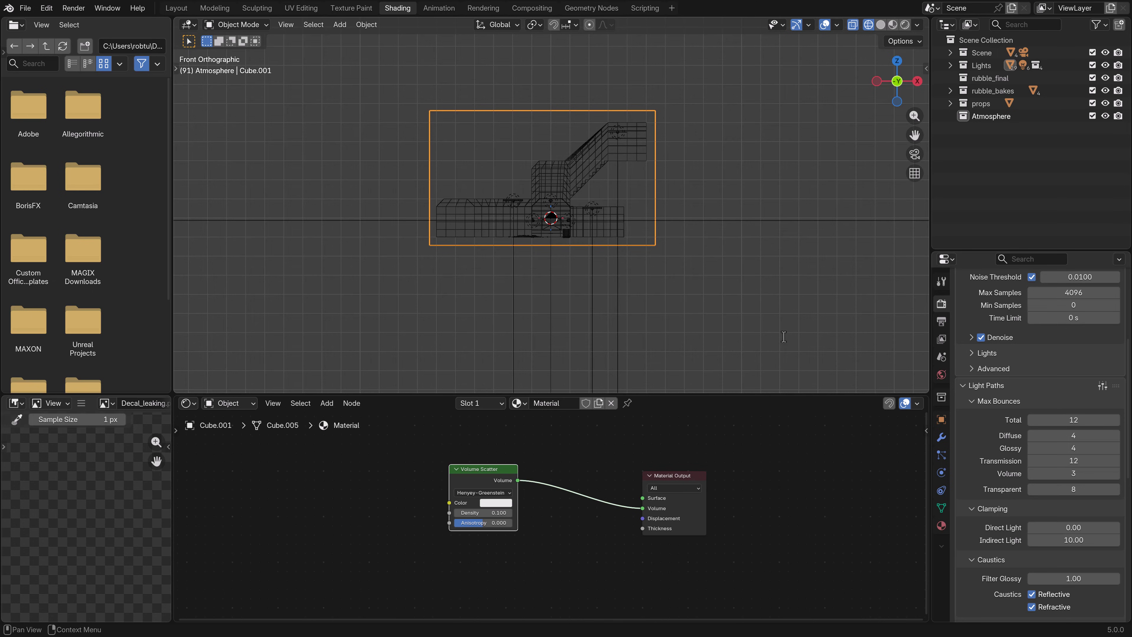
middle_click_drag(655, 214, 658, 220)
key("KP_0")
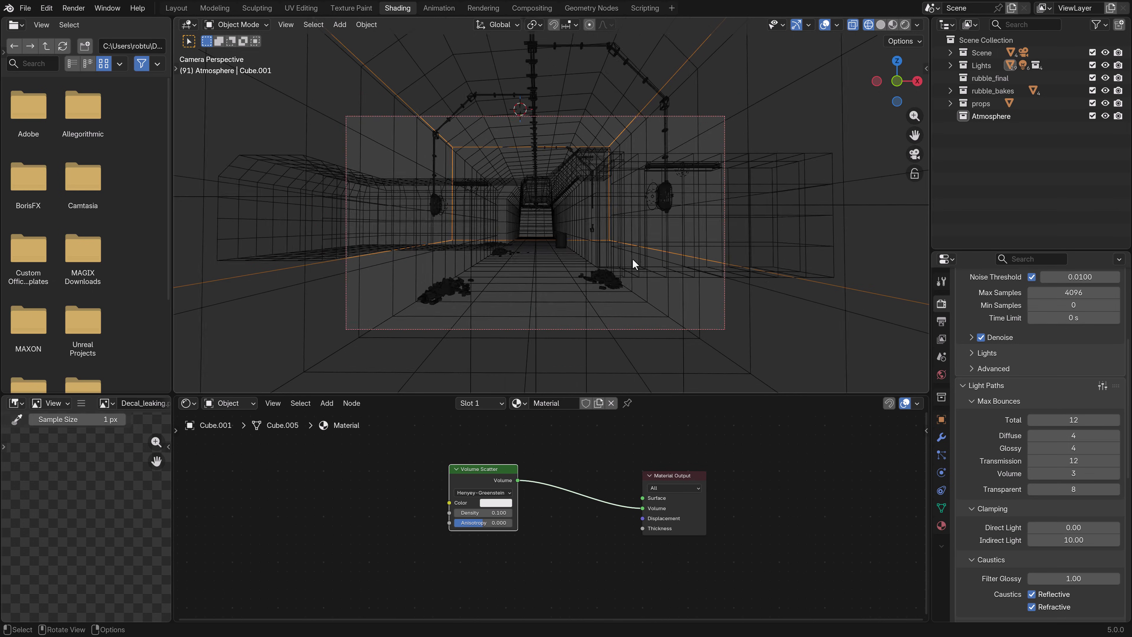
Switch to rendered shading and test Volume Scatter anisotropy values of 0.8 and 0.9
key("z")
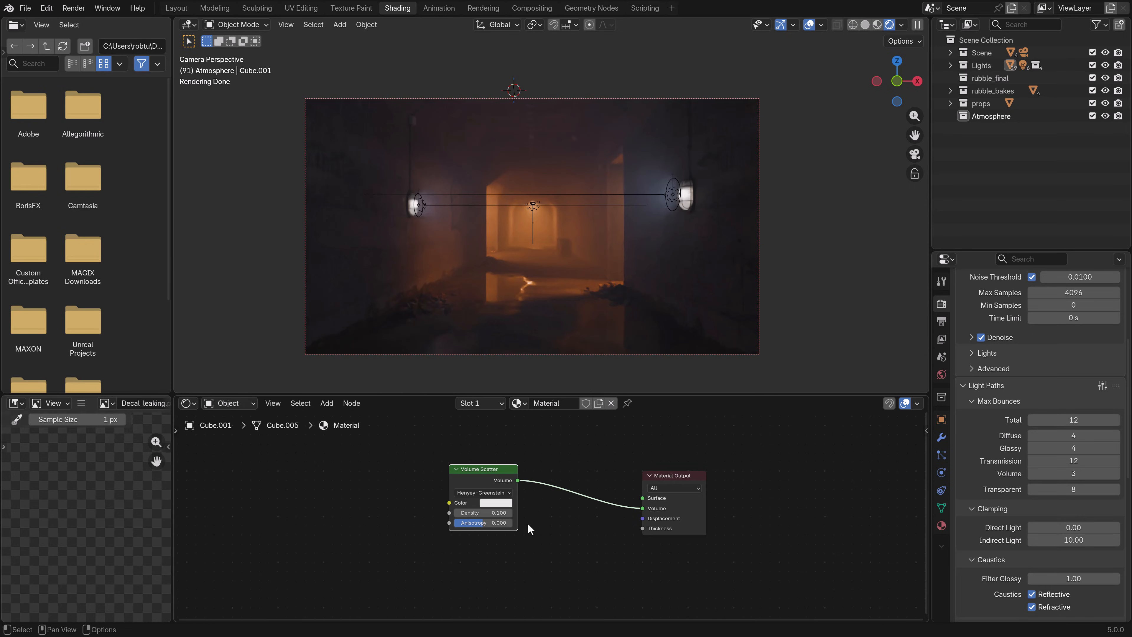
left_click(499, 524)
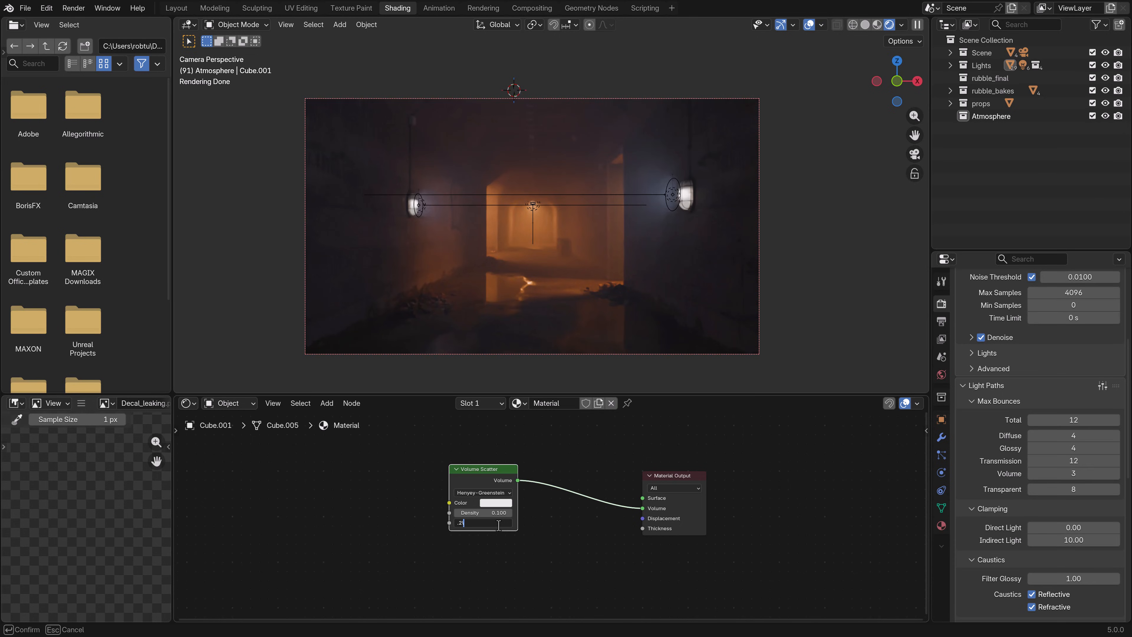
key("Return")
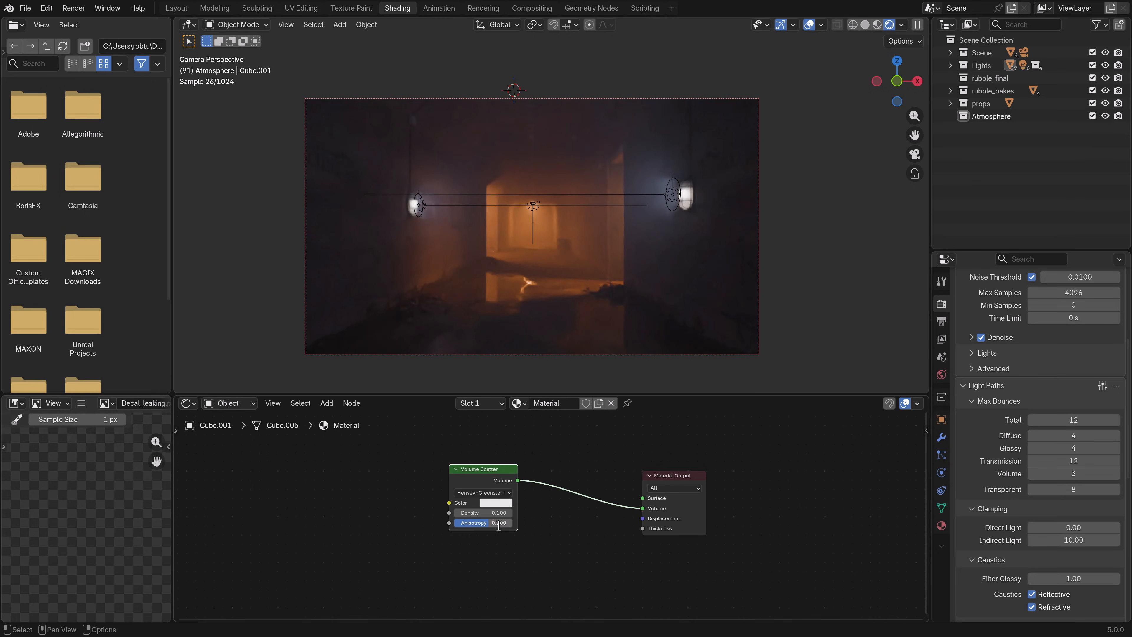
left_click(499, 525)
key("BackSpace")
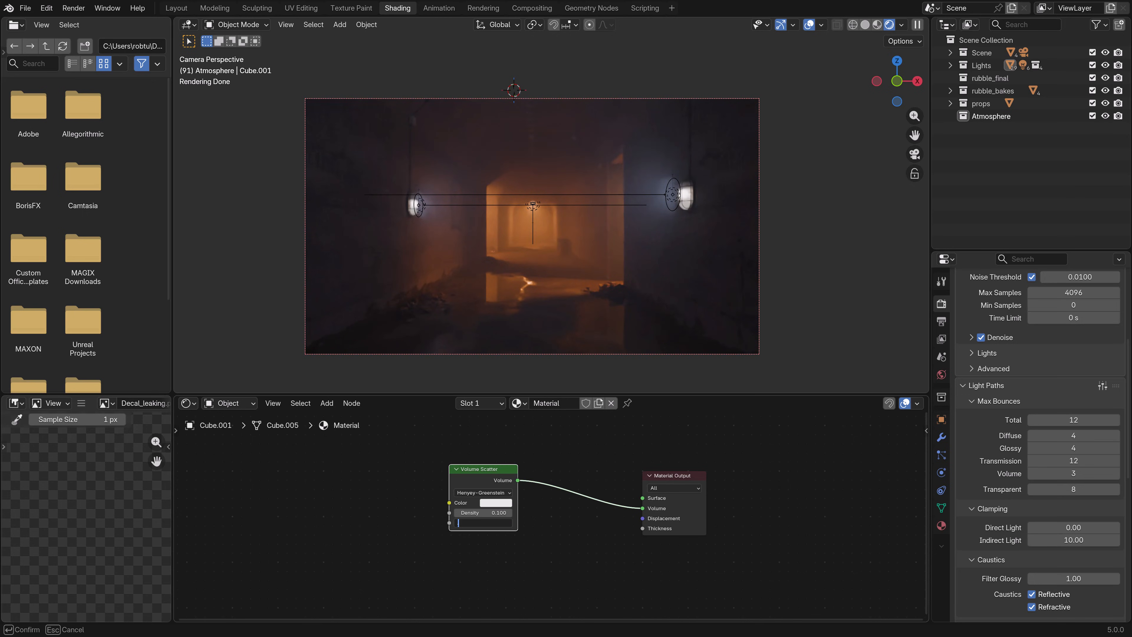
type(".8")
key("Return")
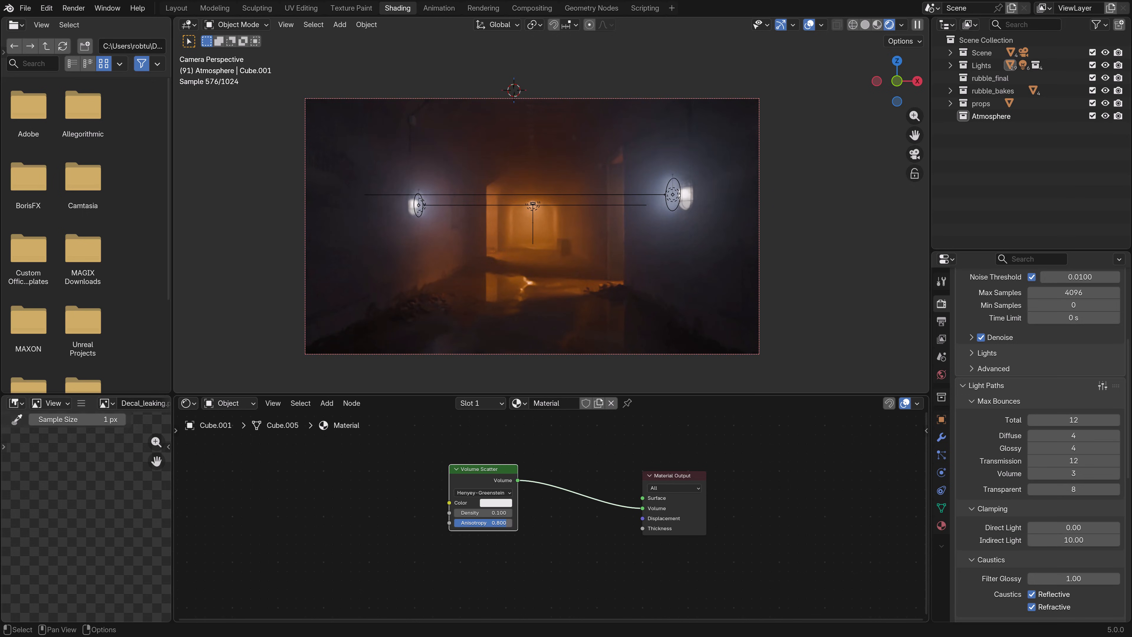
left_click(499, 525)
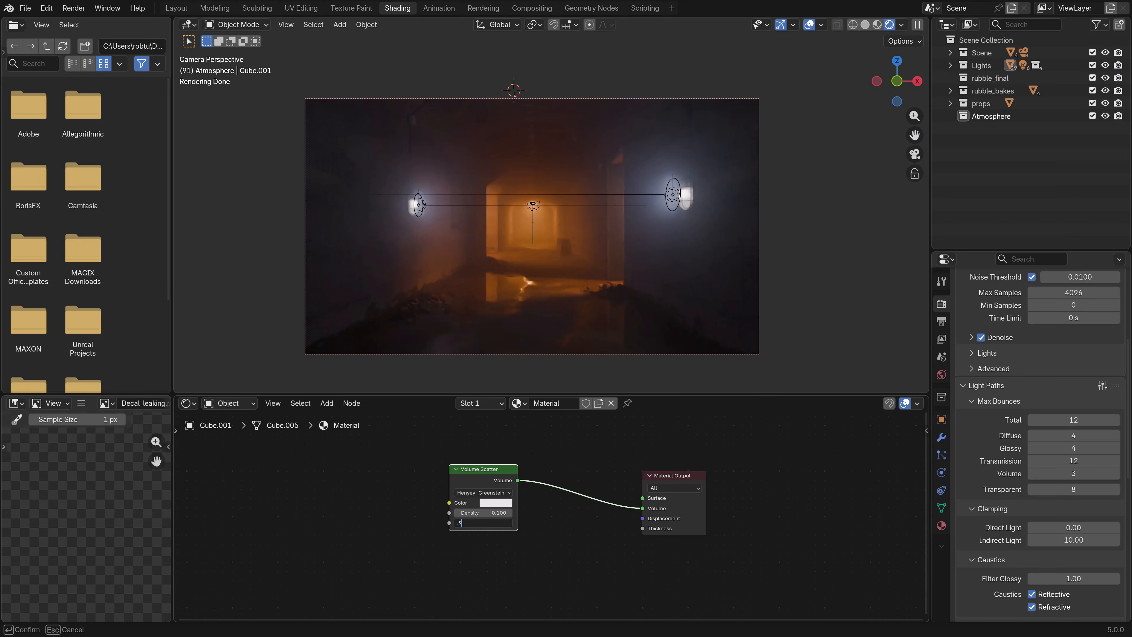
key("Return")
Set the Volume Scatter node's density to 0.05 and, after trying 0.7, its anisotropy to 0.8
left_click(484, 523)
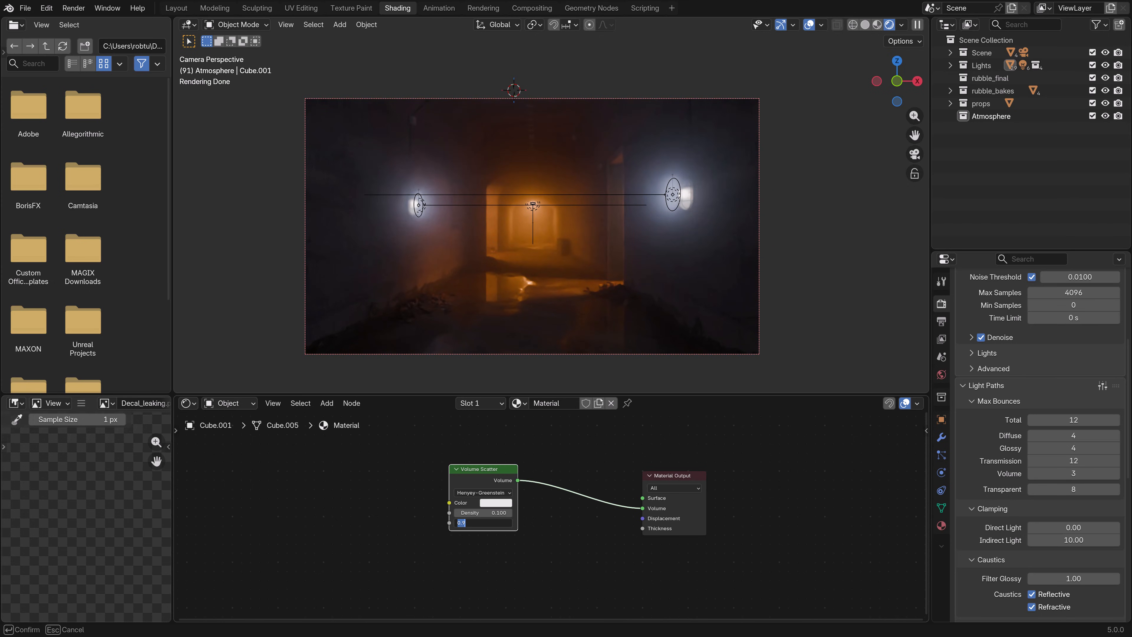
left_click(486, 512)
type(".05")
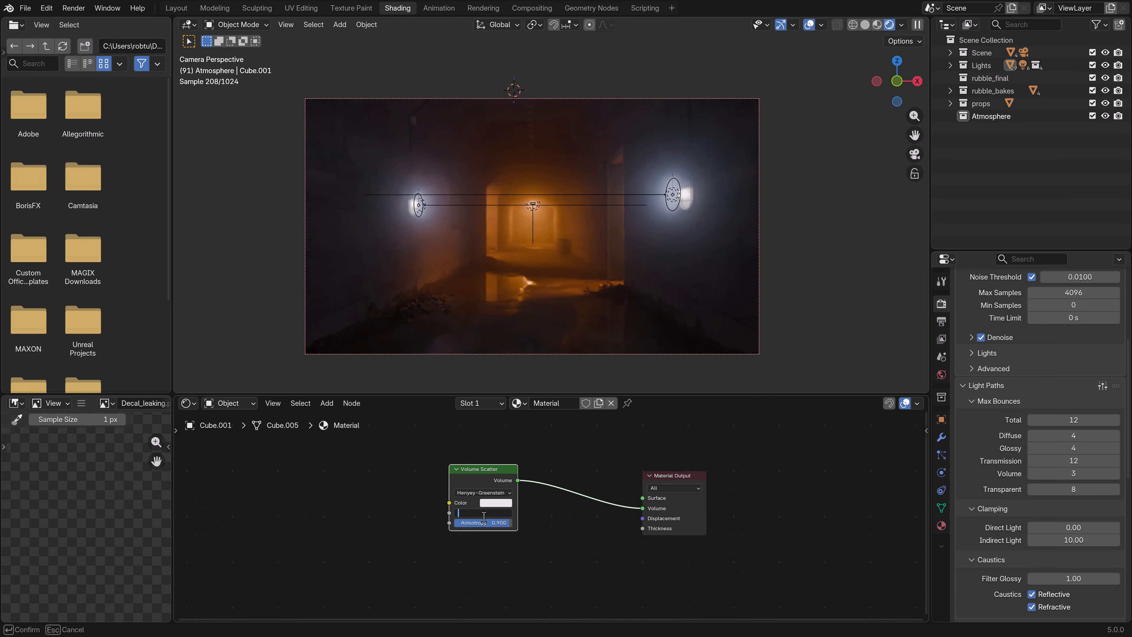
key("Return")
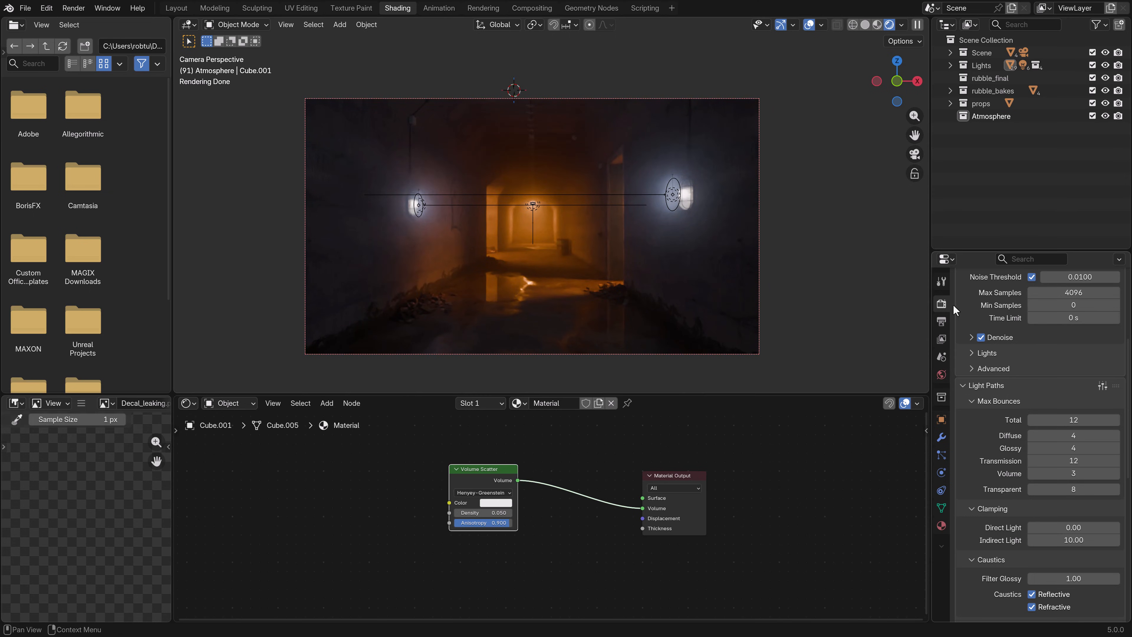
left_click(494, 522)
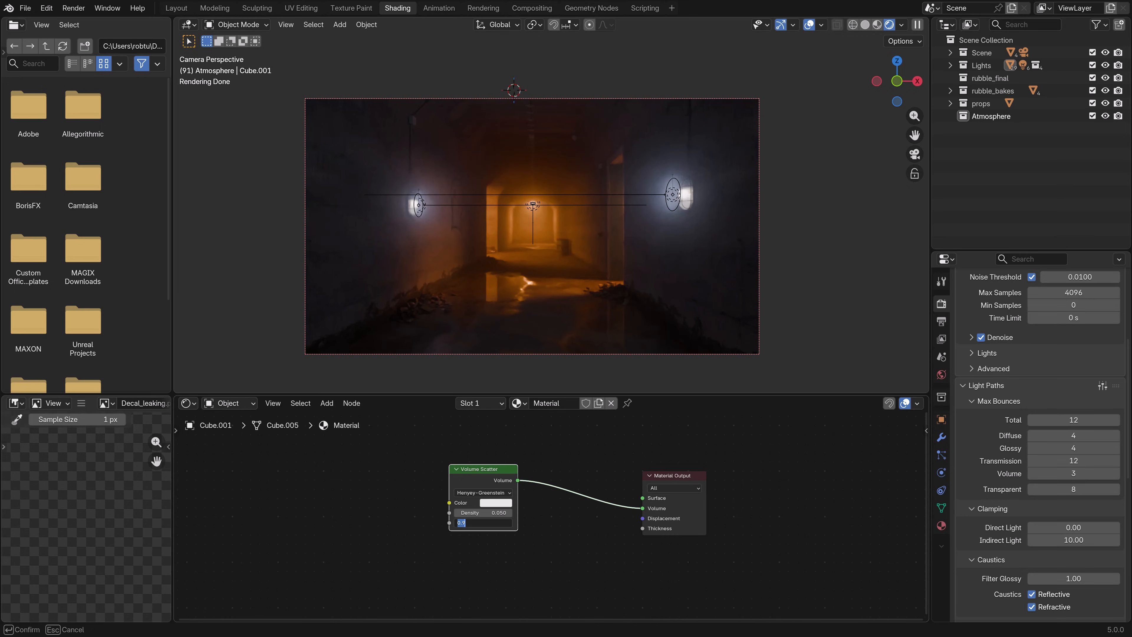
type(".7")
key("Return")
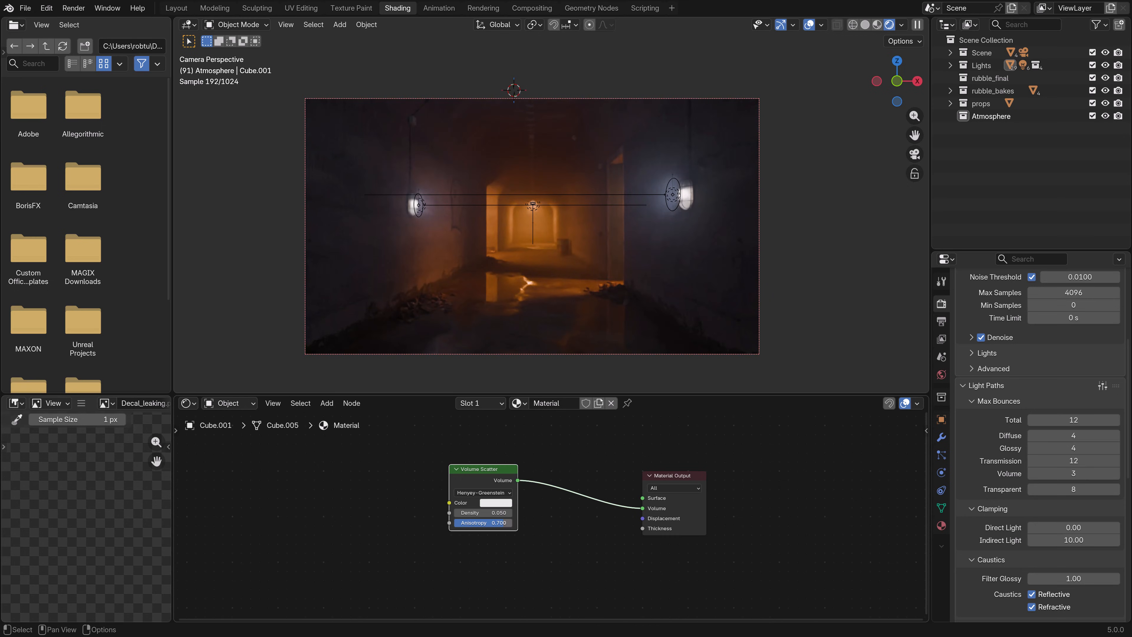
left_click(495, 522)
key("Return")
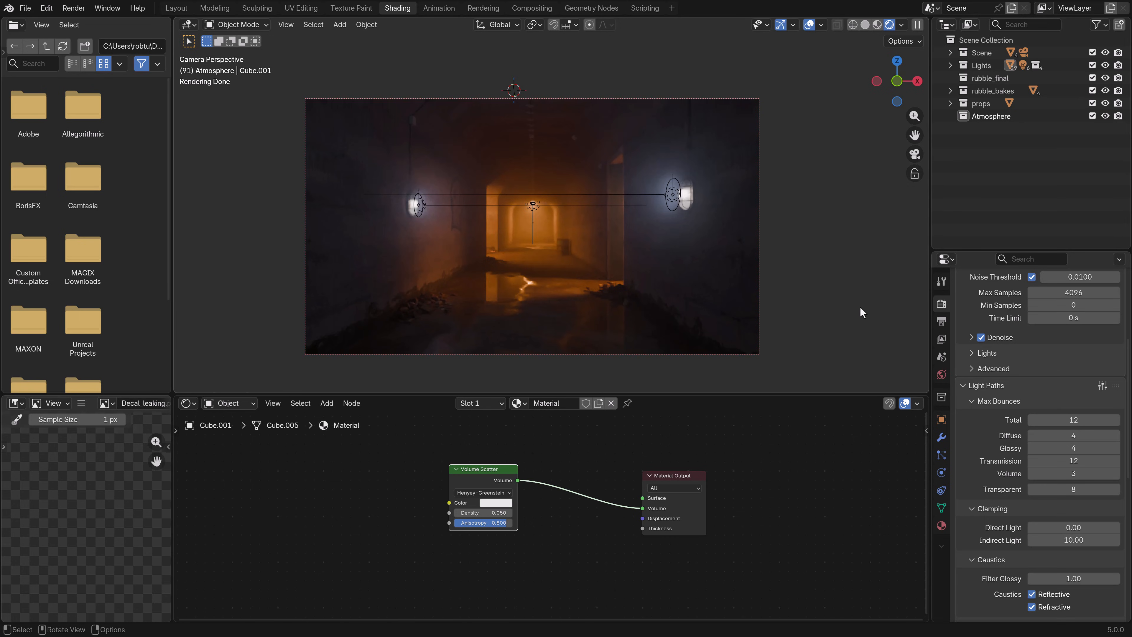
Set the exposure in the render color management settings to 1.177
scroll(1061, 562, "down", 15)
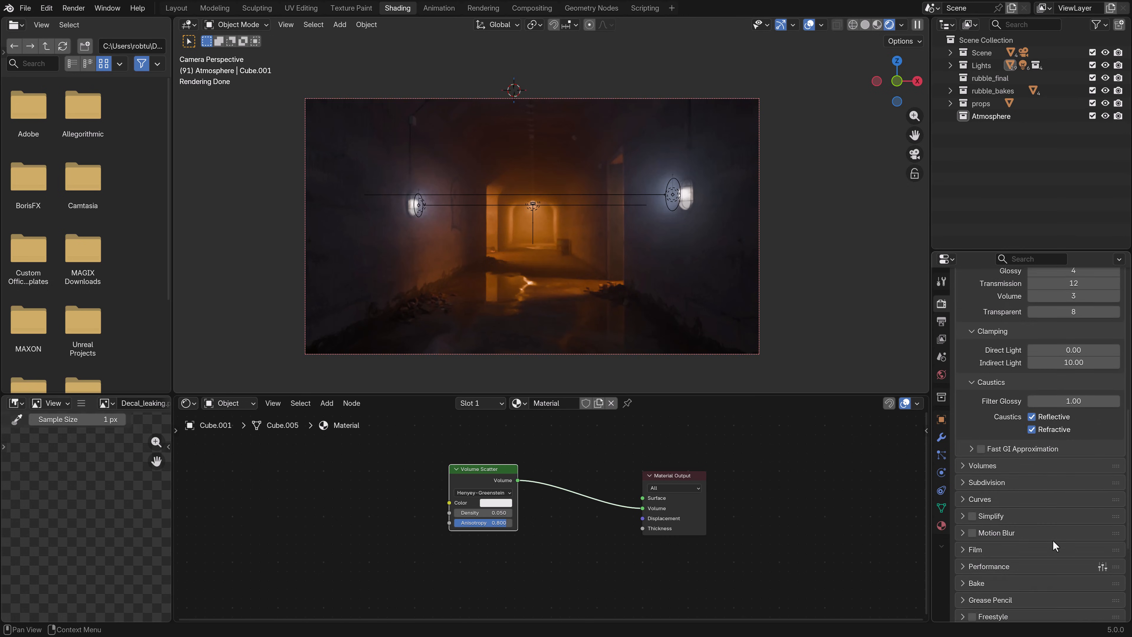
left_click_drag(1062, 550, 1080, 546)
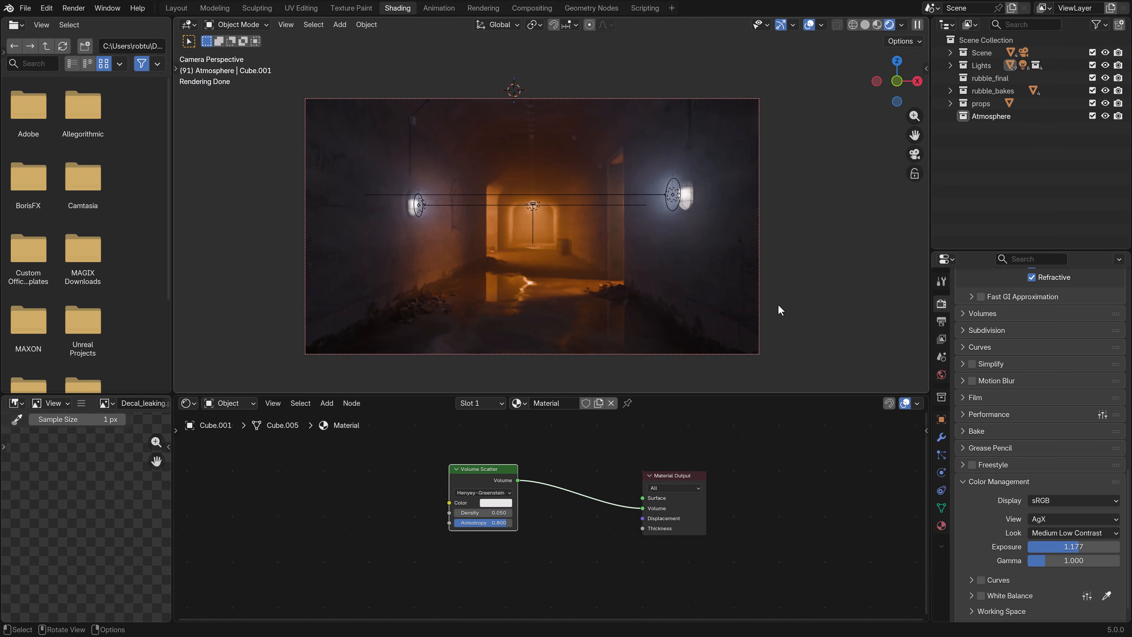
In solid shading, set the atmosphere cube's viewport display to Bounds
left_click(672, 196)
key("z")
left_click(746, 195)
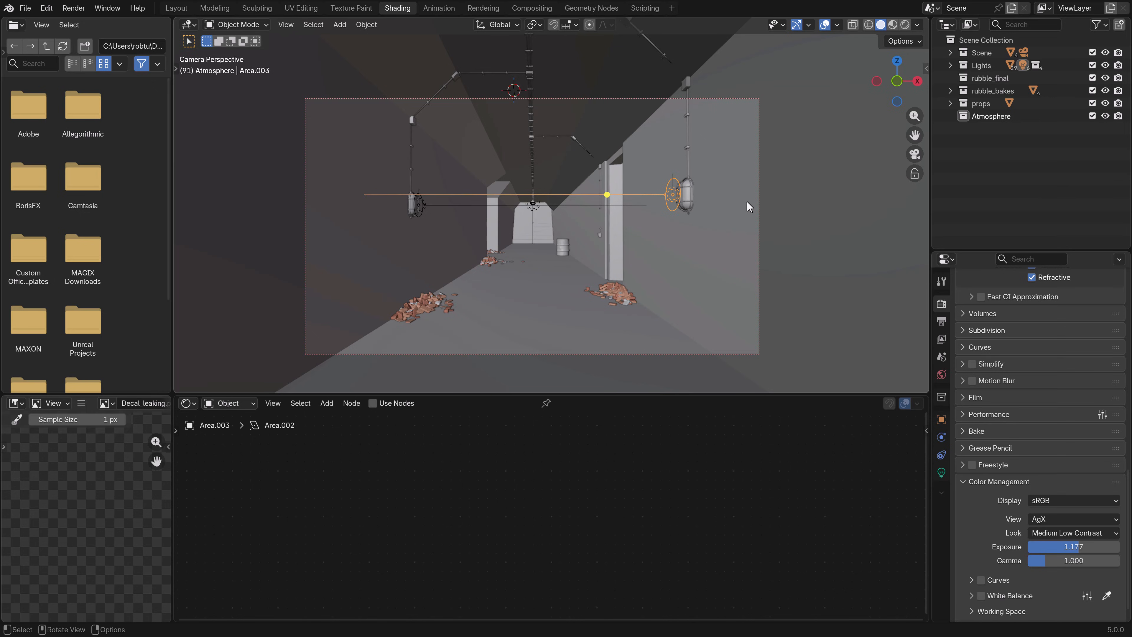
key("KP_1")
middle_click_drag(704, 208, 745, 253)
left_click(622, 217)
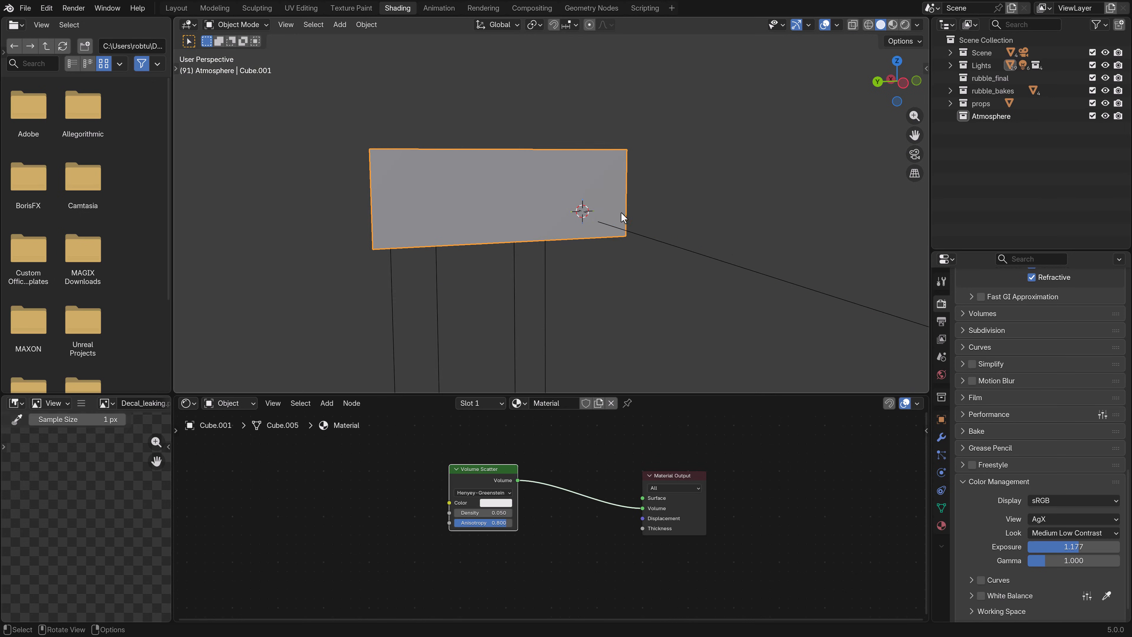
left_click(941, 419)
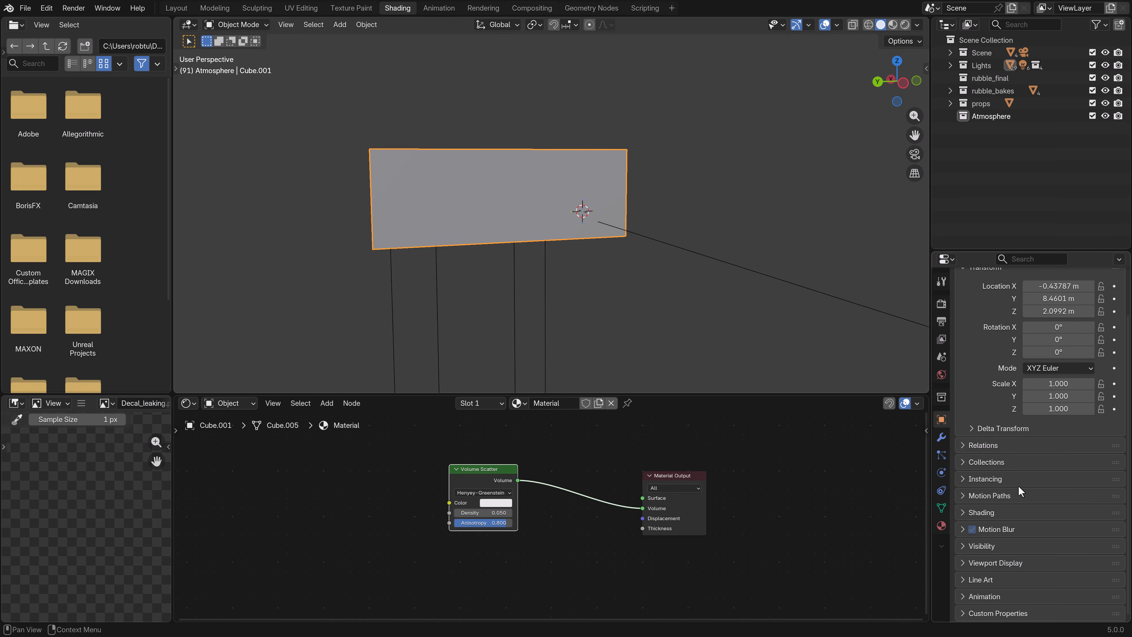
left_click(982, 563)
scroll(1070, 569, "down", 5)
left_click(1048, 544)
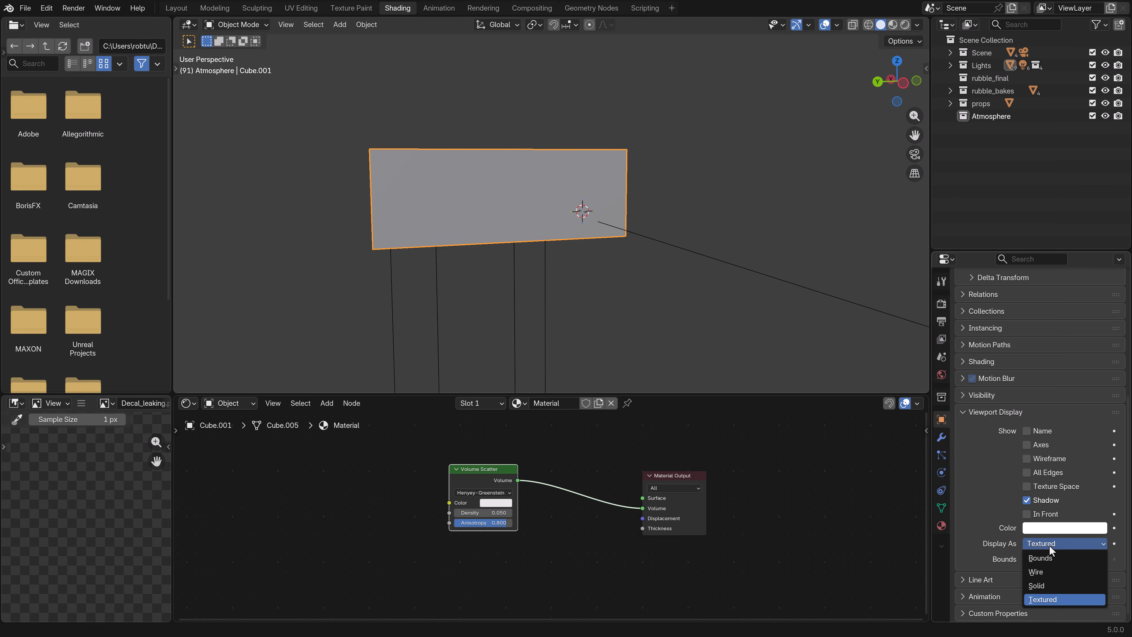
left_click(1041, 559)
In material preview, move the area light Area.003 about 0.04 m along X toward its wall lamp
middle_click_drag(688, 322, 564, 184)
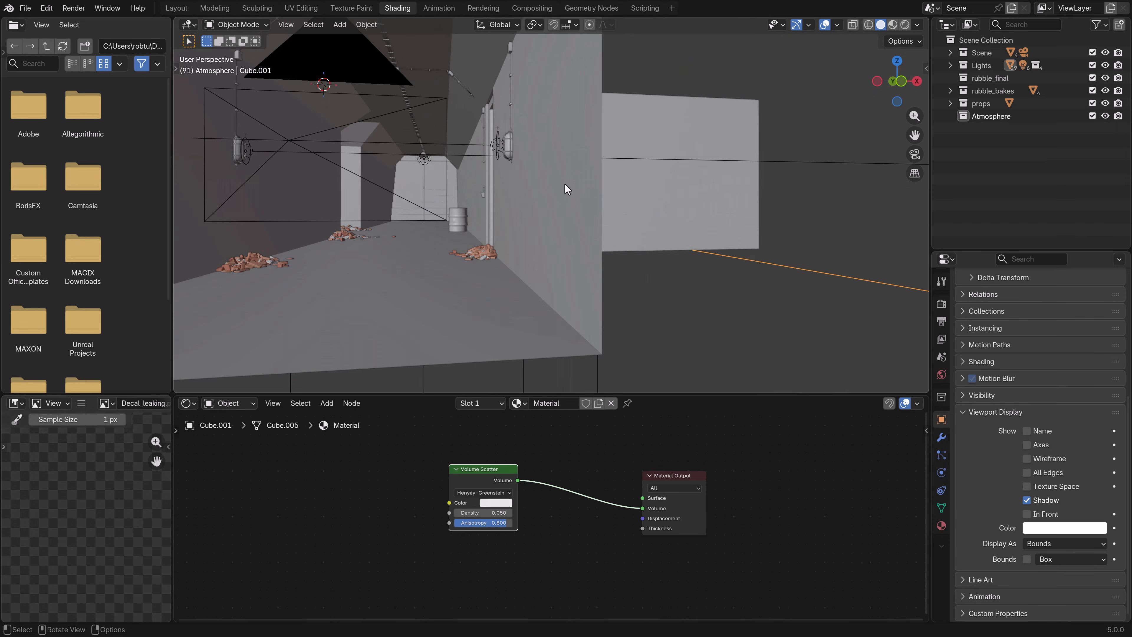
left_click(497, 146)
key("z")
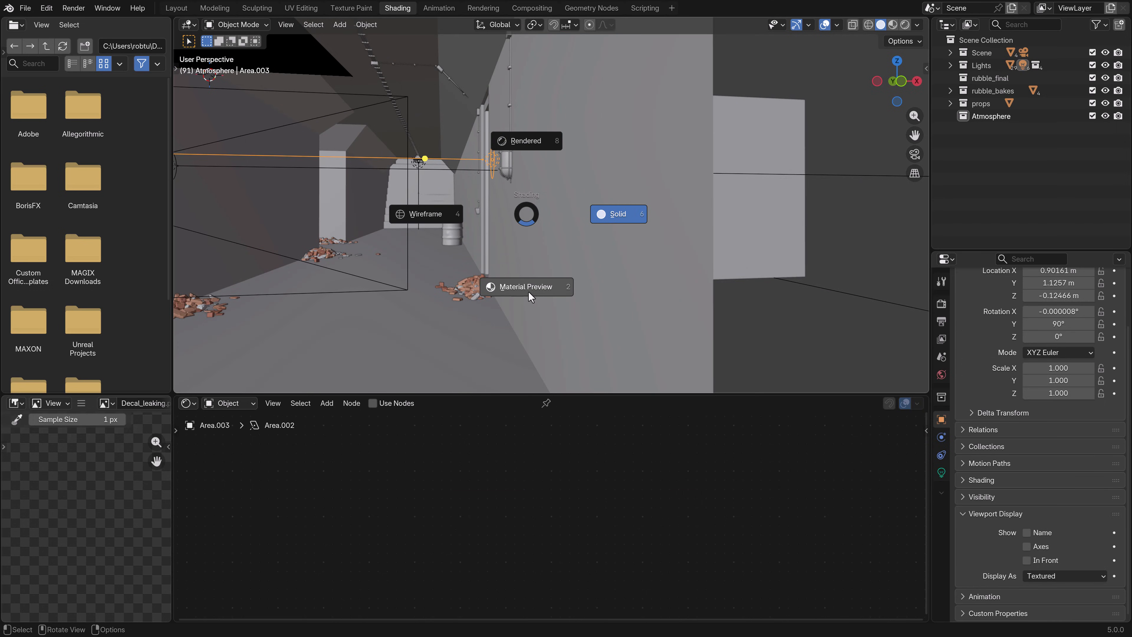
left_click(541, 292)
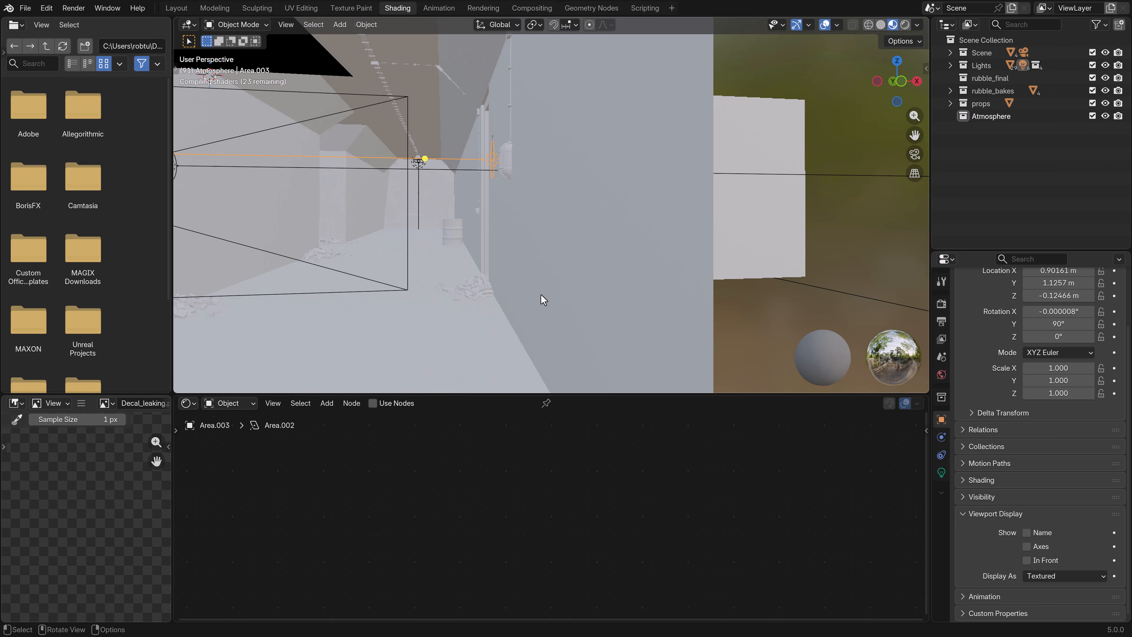
key("KP_Decimal")
key("g")
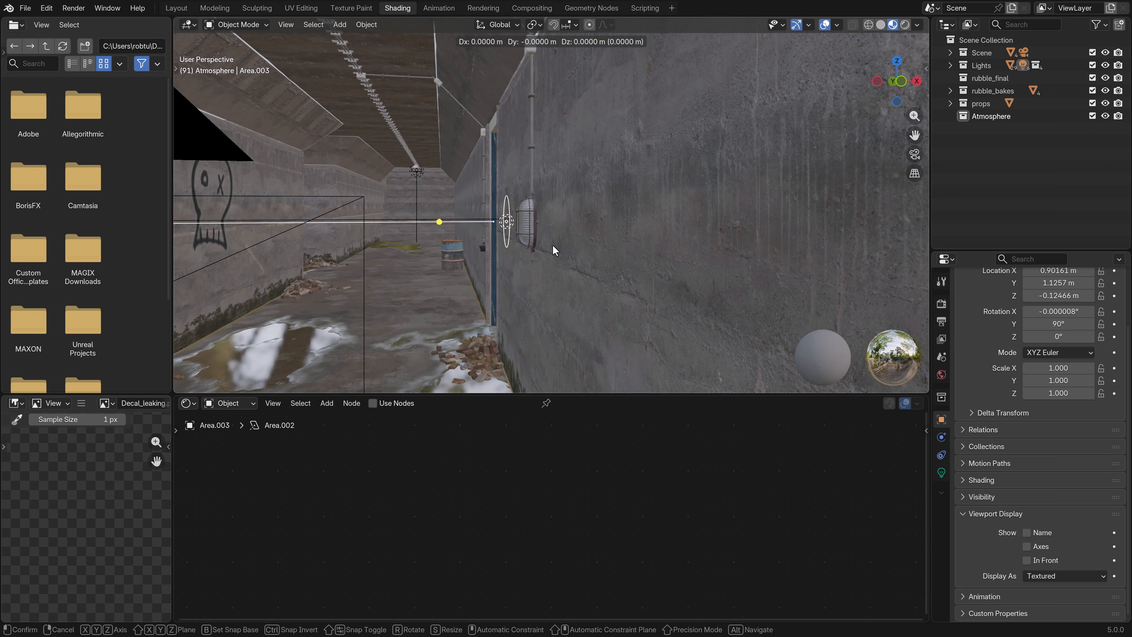
key("x")
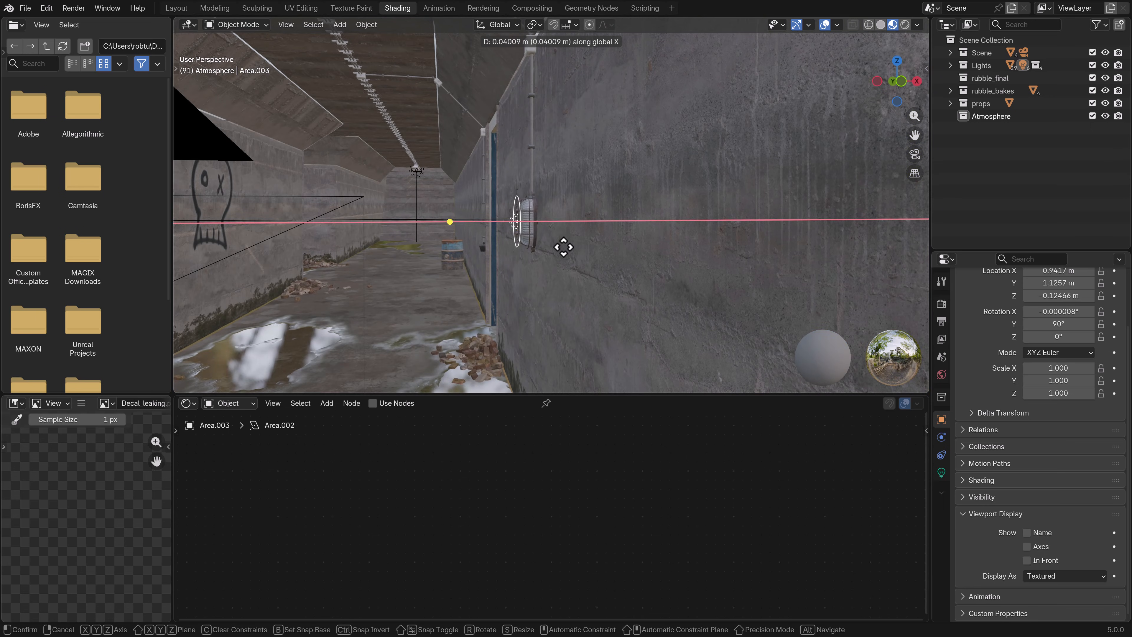
left_click(563, 245)
Move the opposite wall lamp's area light, Area.004, along X to about -0.936 m and return to the rendered camera view
scroll(427, 245, "down", 4)
mouse_move(427, 242)
middle_mouse_down()
mouse_move(531, 247)
mouse_move(345, 234)
mouse_move(448, 234)
middle_mouse_up()
left_click(455, 221)
scroll(481, 229, "up", 2)
key("g")
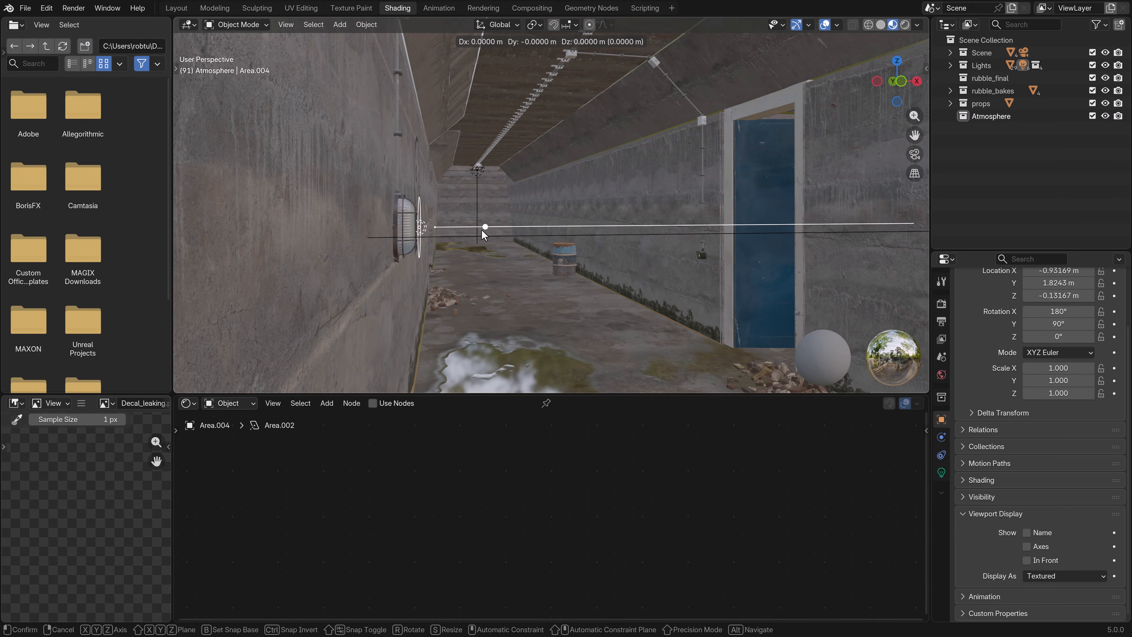
right_click(483, 229)
key("g")
key("x")
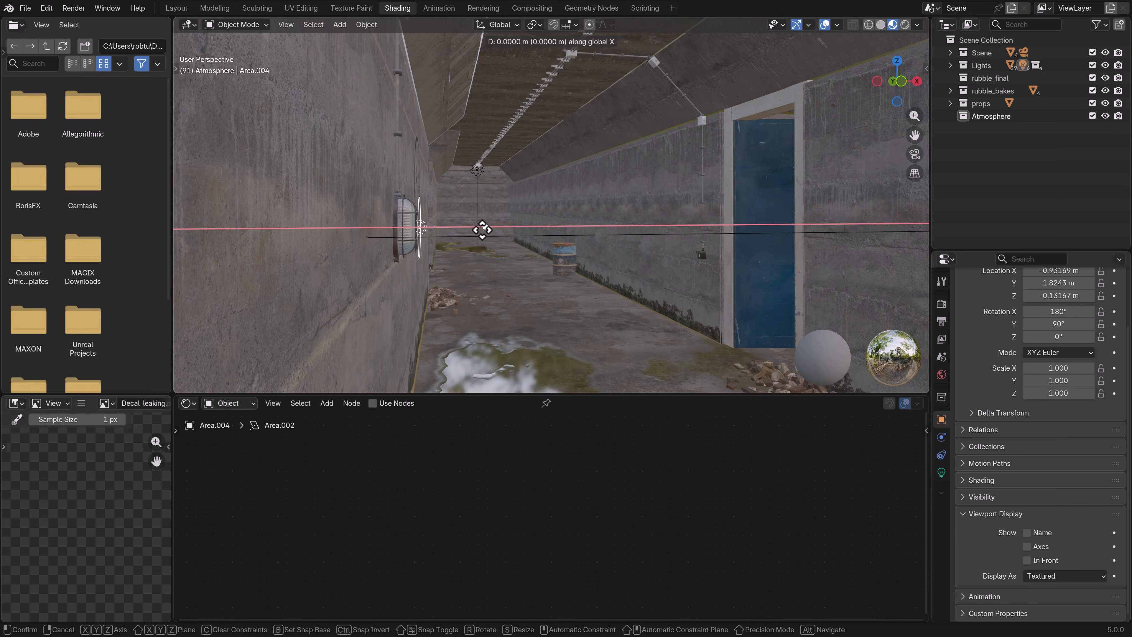
left_click(469, 231, "shift")
key("KP_0")
key("z")
left_click(485, 160)
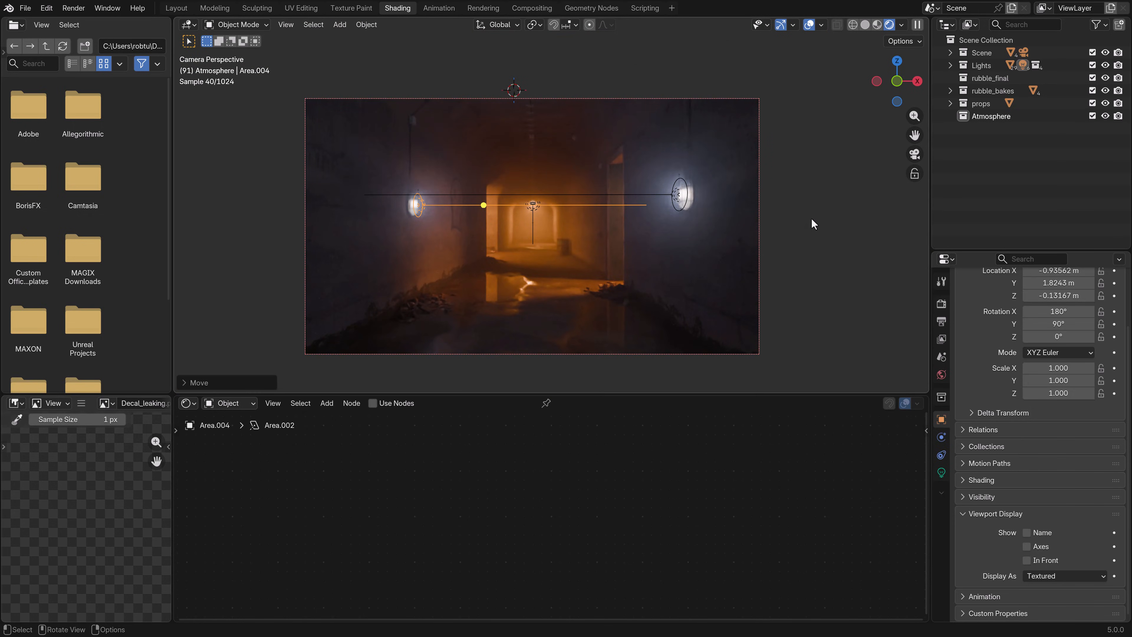
left_click(811, 217)
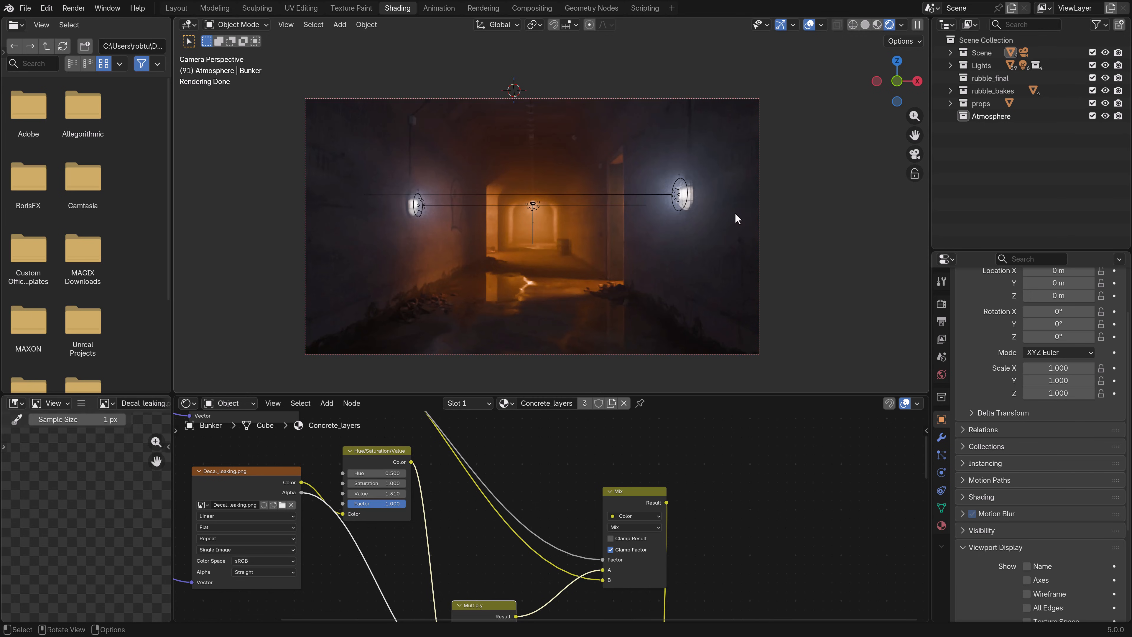
Select the fixture fluorescent_light_fixture_double.002 via wireframe shading and move it about -0.23 m along X in rendered view
key("z")
left_click(614, 224)
left_click(708, 166)
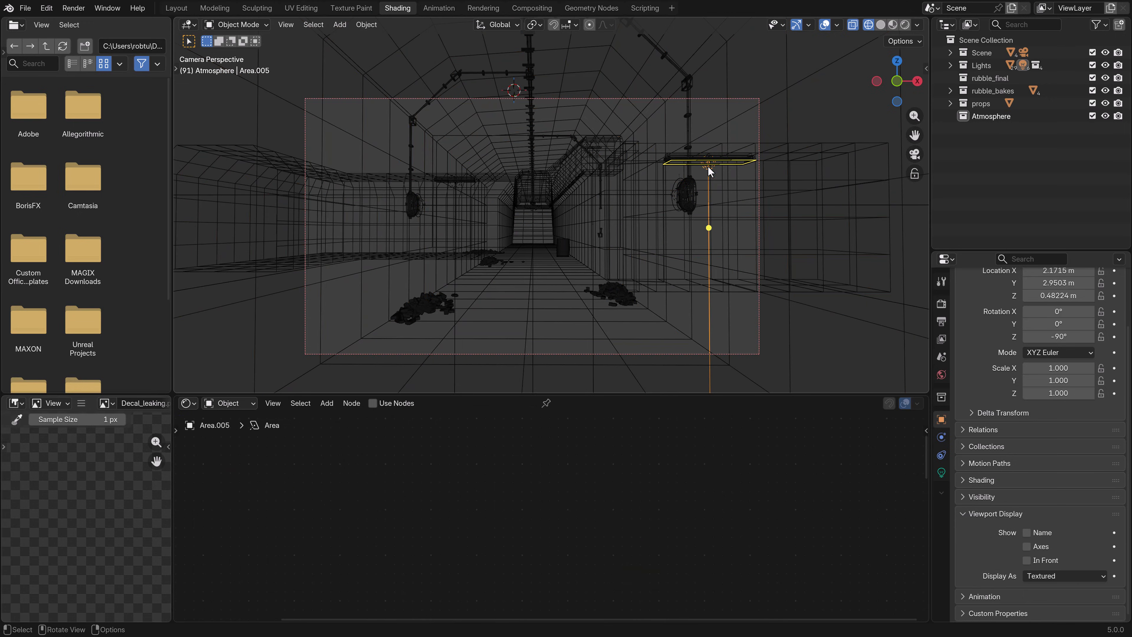
left_click(718, 161)
key("z")
left_click(674, 237)
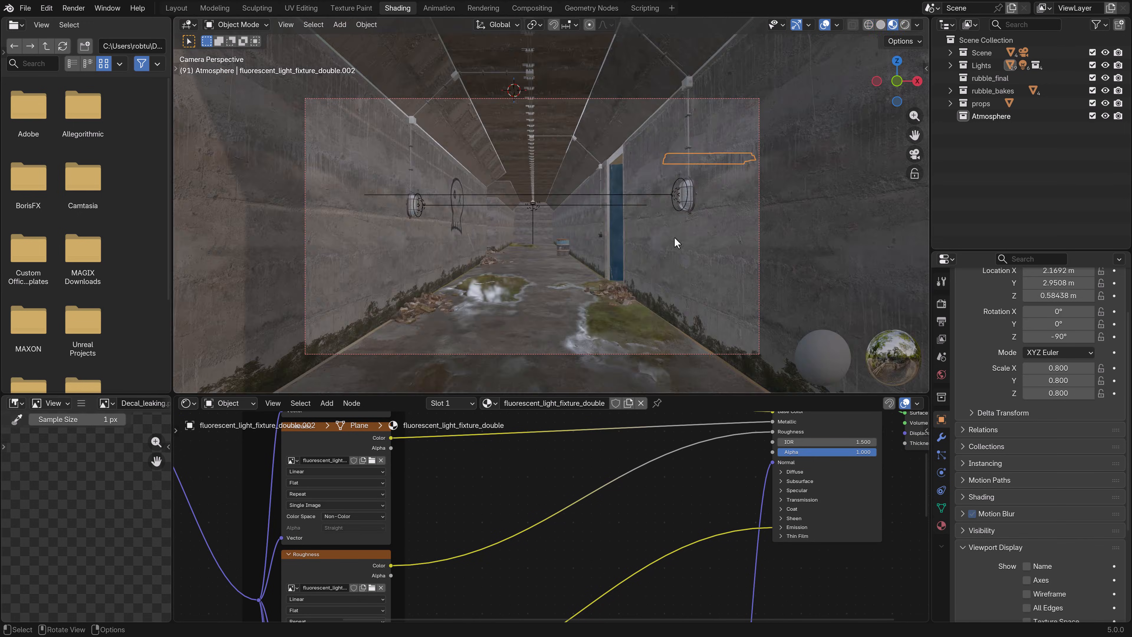
key("z")
left_click(670, 133)
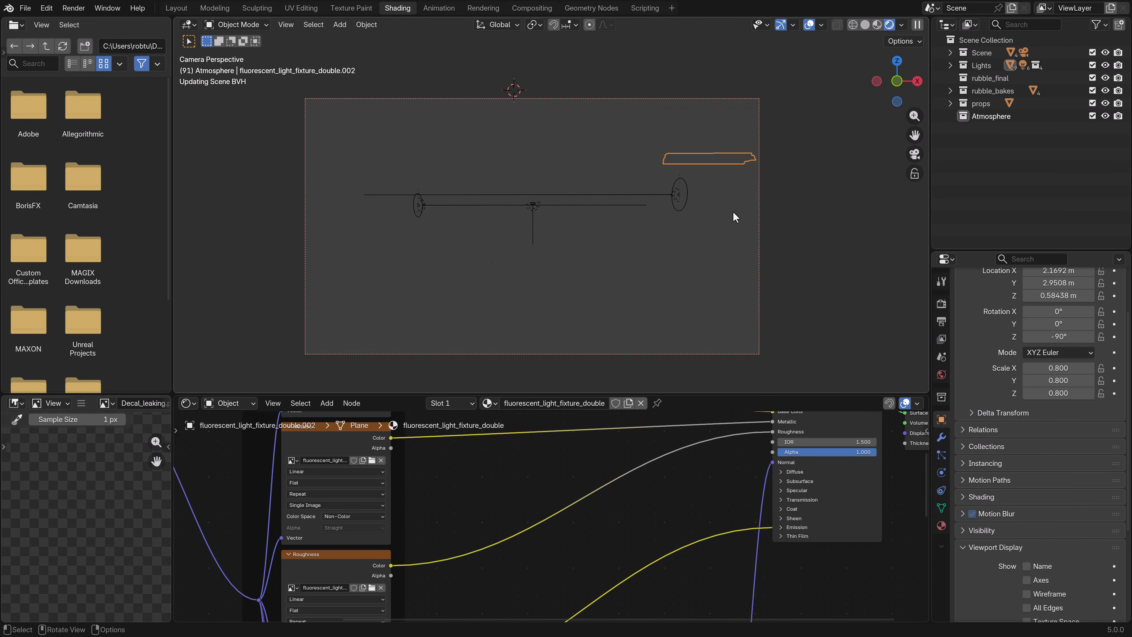
key("g")
key("x")
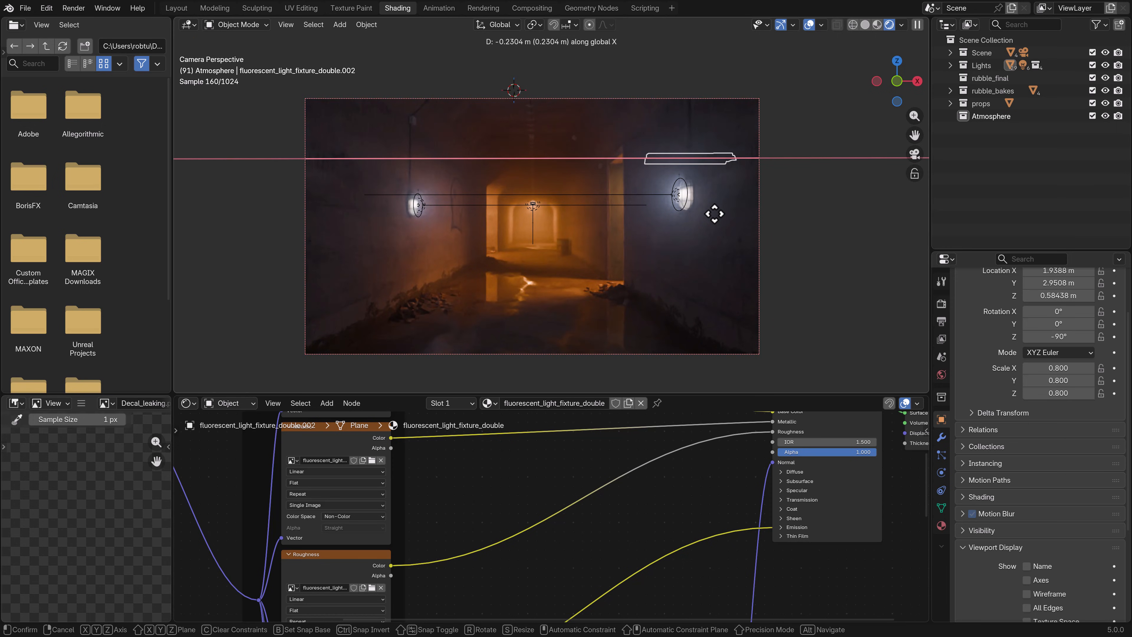
left_click(714, 213)
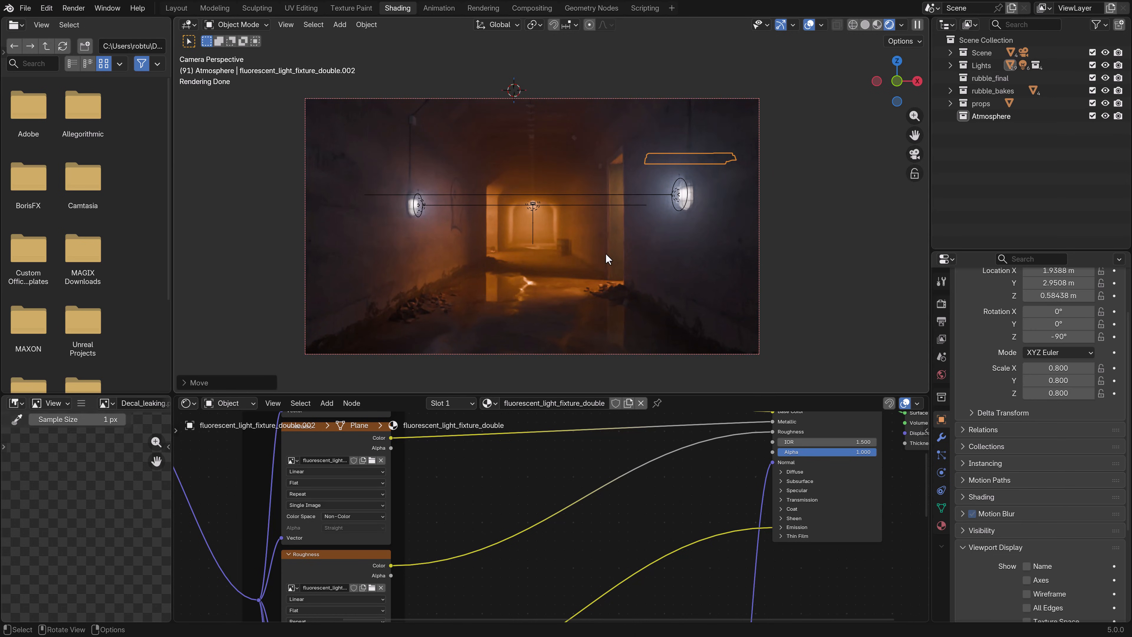
Set the power of the orange area light at the far end of the corridor to 36.2
left_click(536, 207)
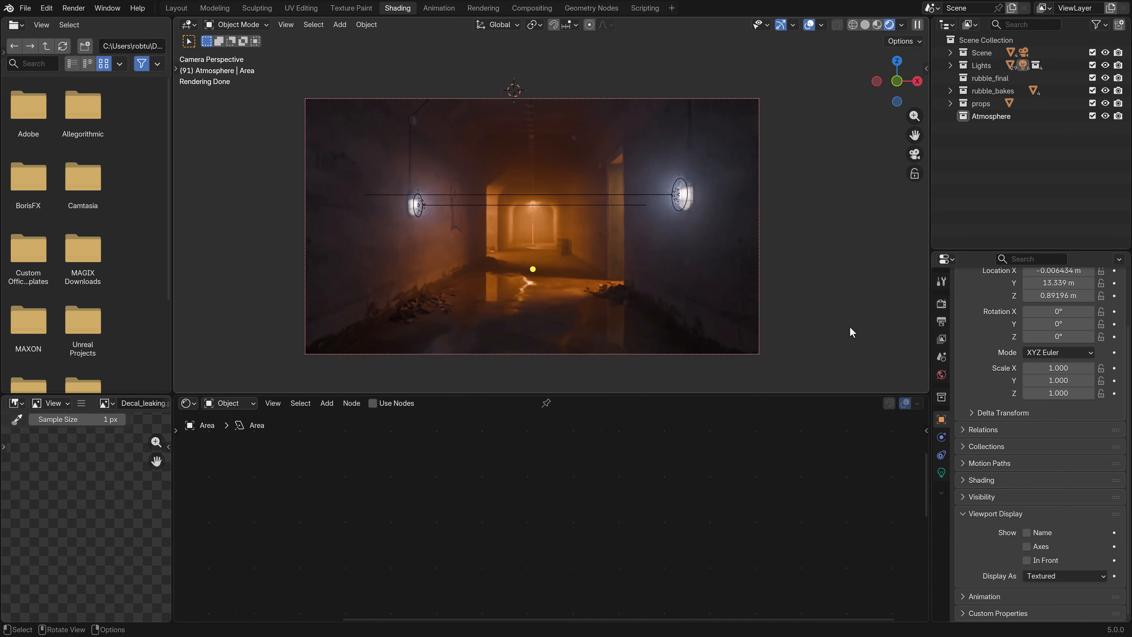
left_click(941, 472)
left_click_drag(1063, 404, 1032, 405)
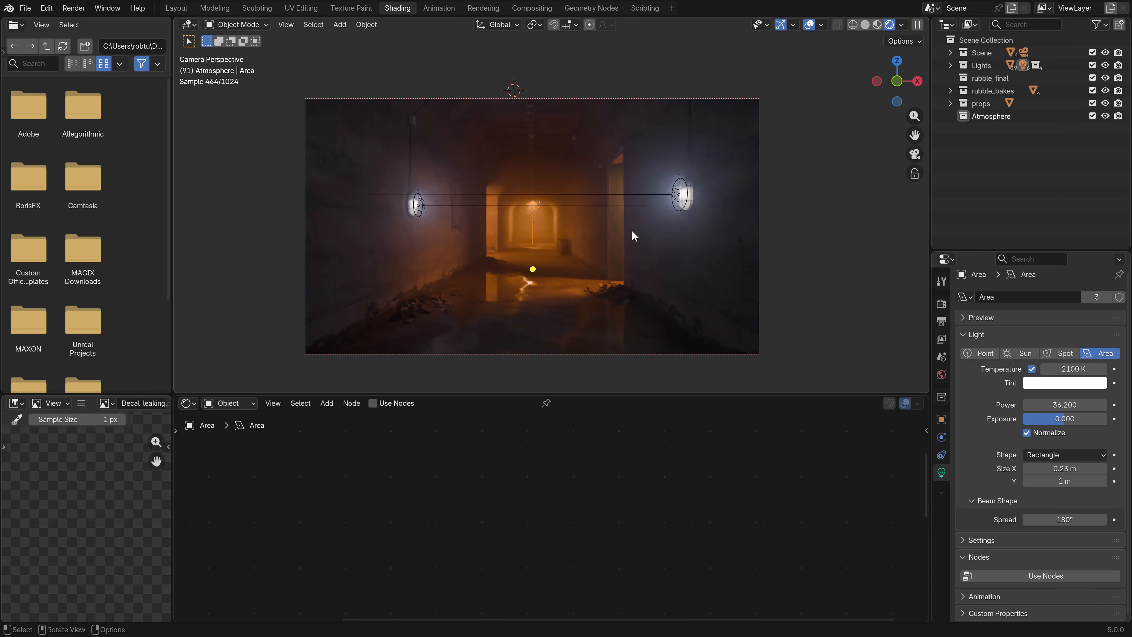
Return the viewport to solid shading and set the render noise threshold to 0.03
key("z")
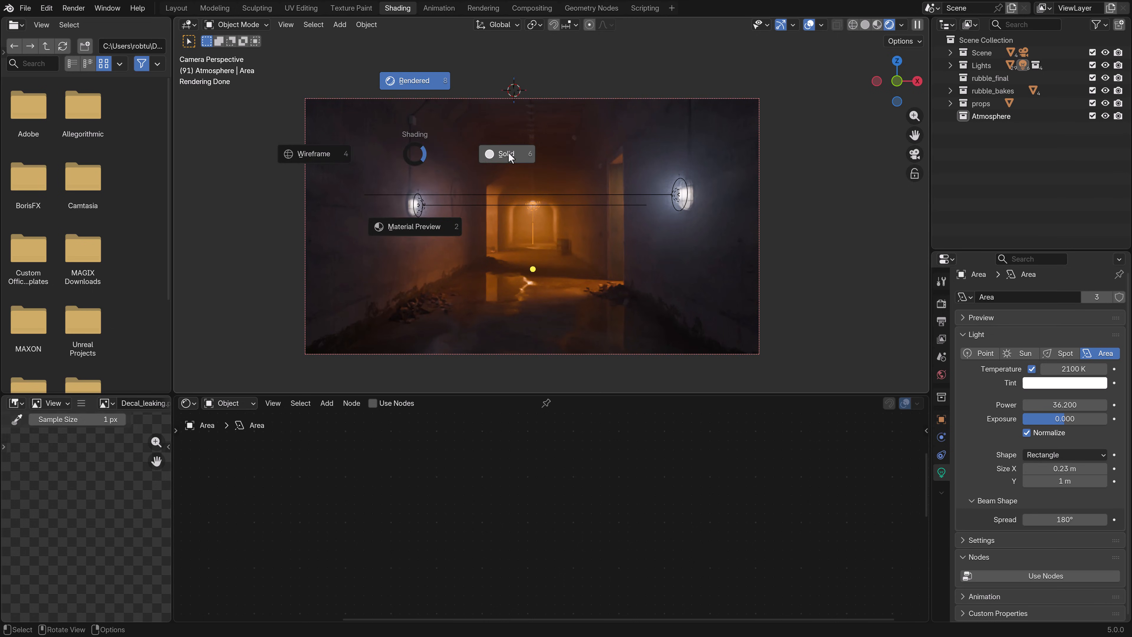
left_click(509, 152)
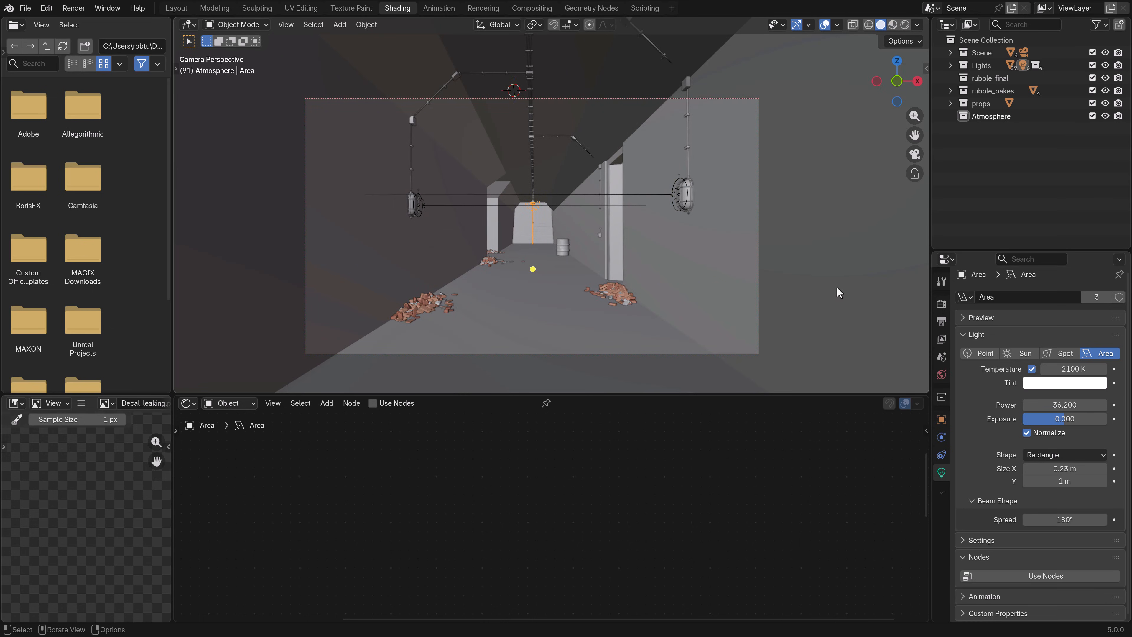
left_click(941, 303)
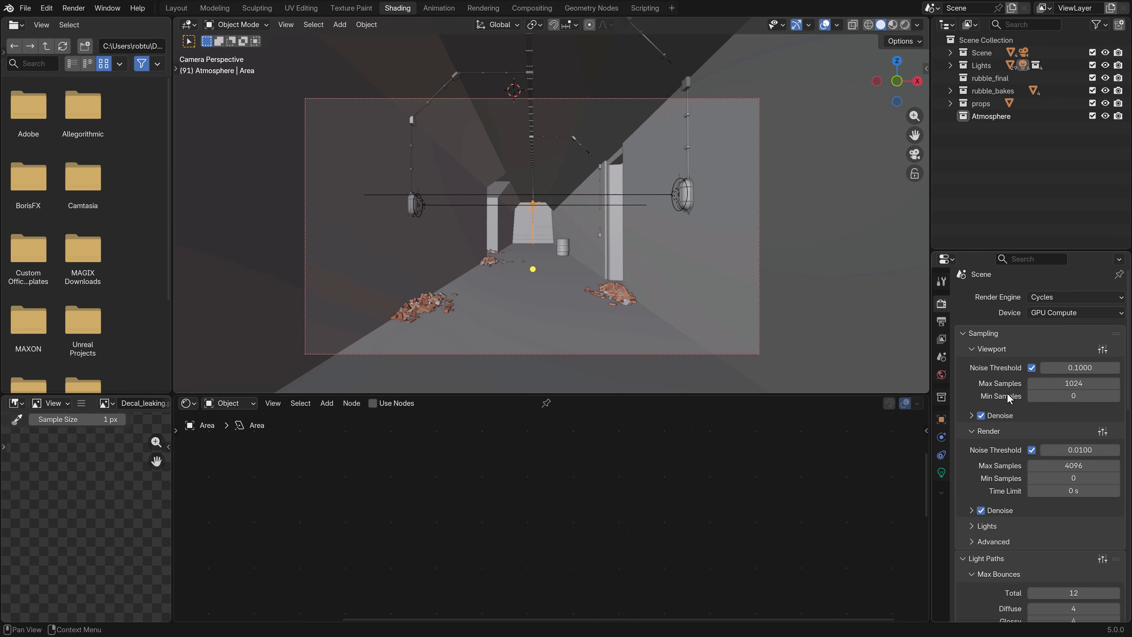
double_click(1065, 447)
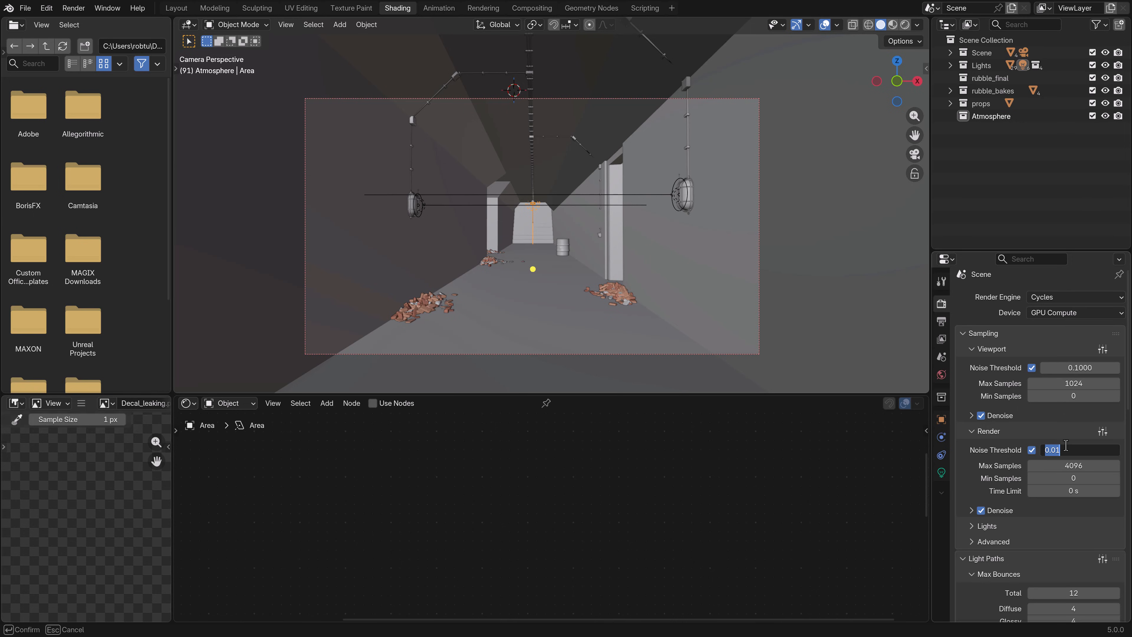
key("BackSpace")
type(".03")
key("Return")
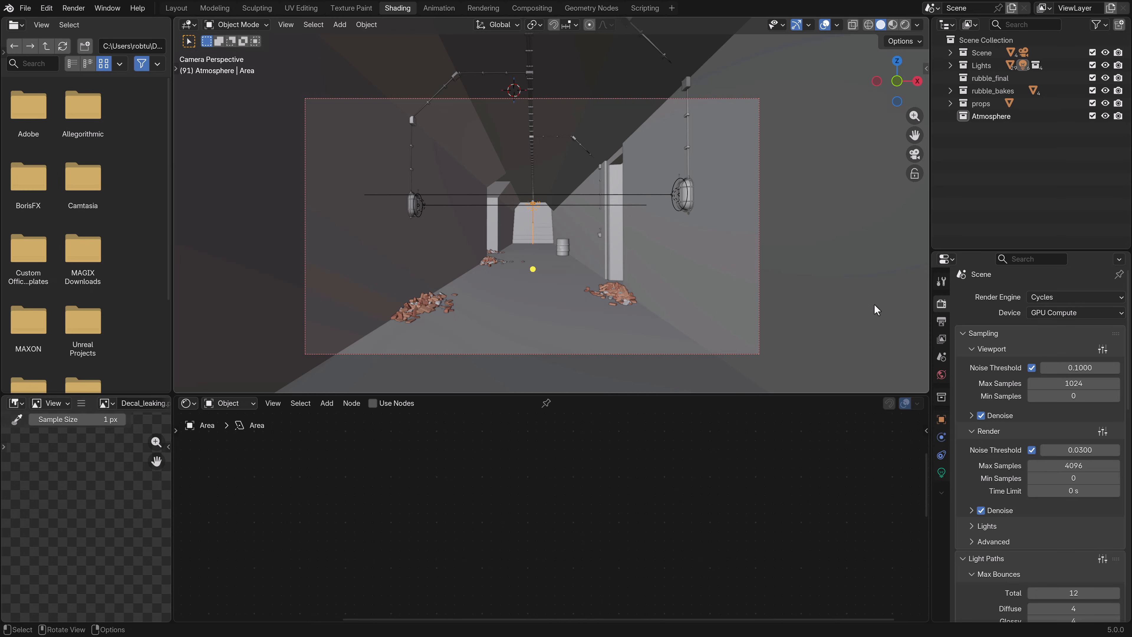
Check the pixel size in the Bunker object's adaptive subdivision settings and render the camera view
left_click(773, 280)
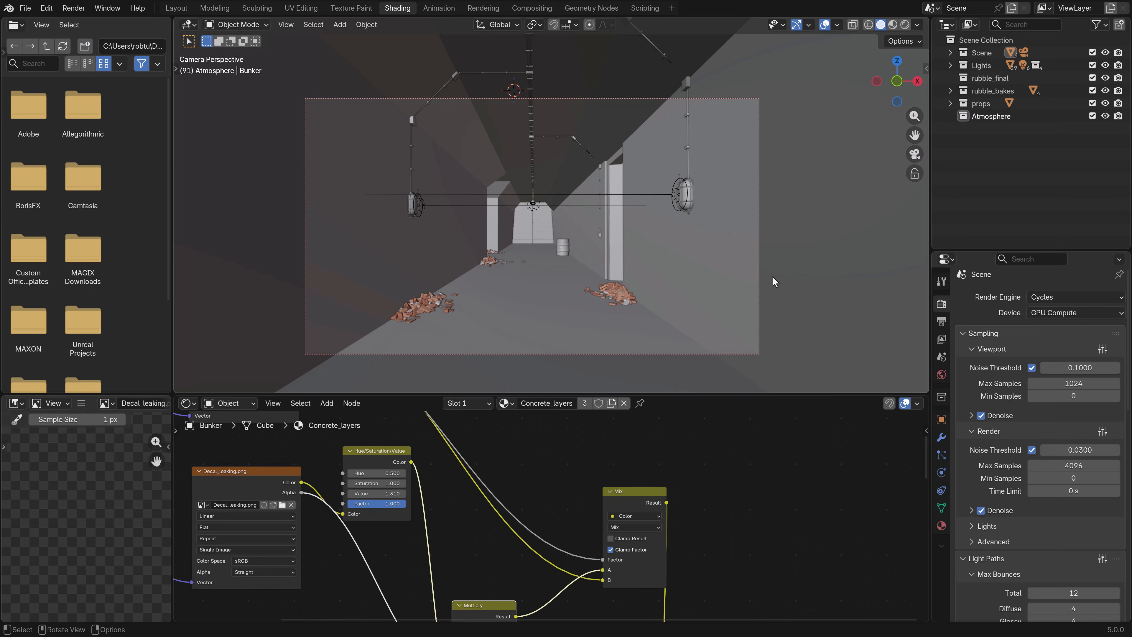
left_click(941, 437)
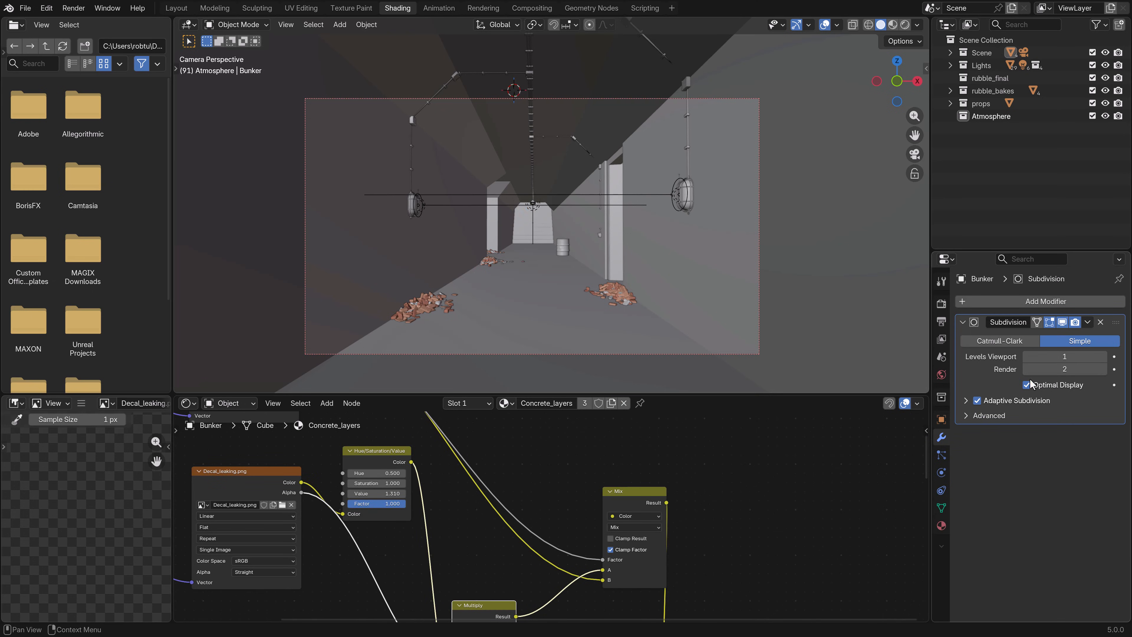
left_click(965, 401)
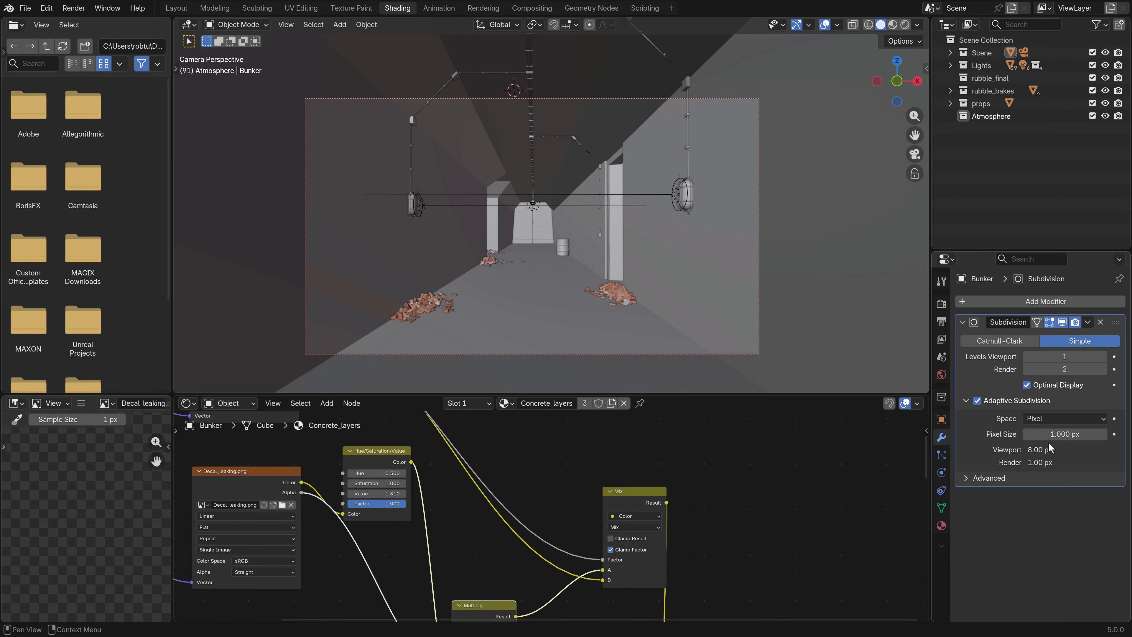
left_click(1055, 435)
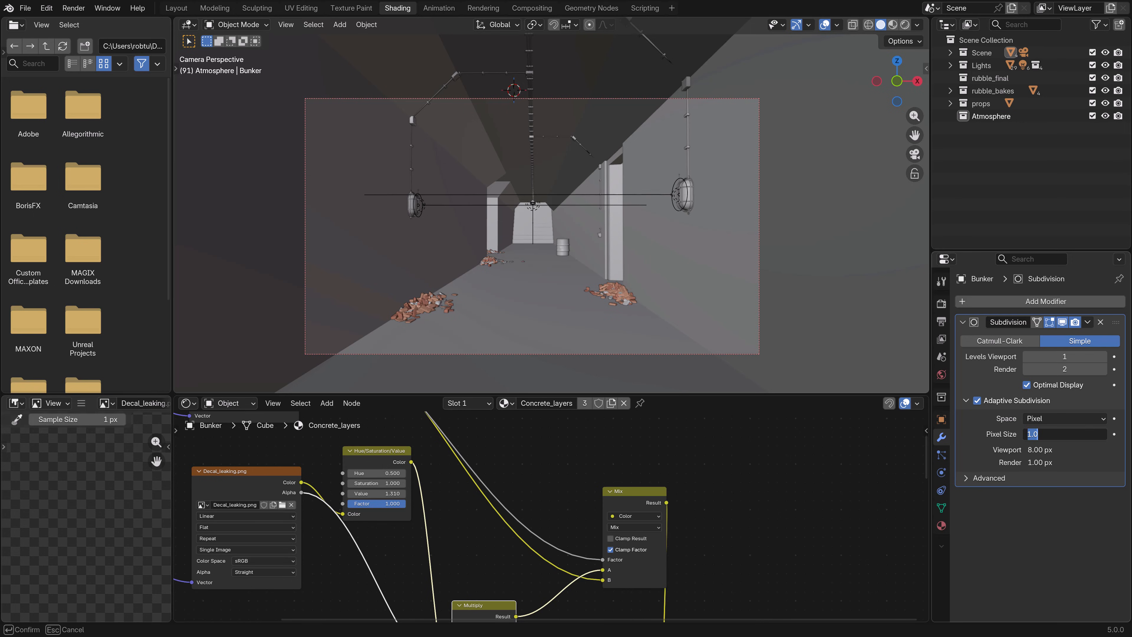
left_click(1052, 517)
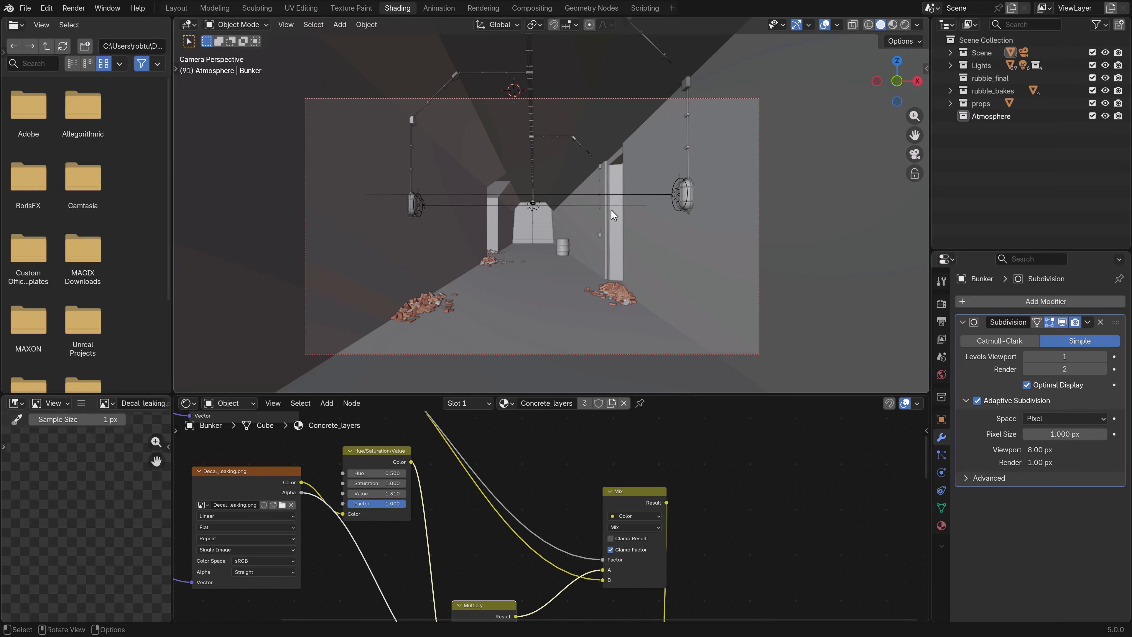
key("F12")
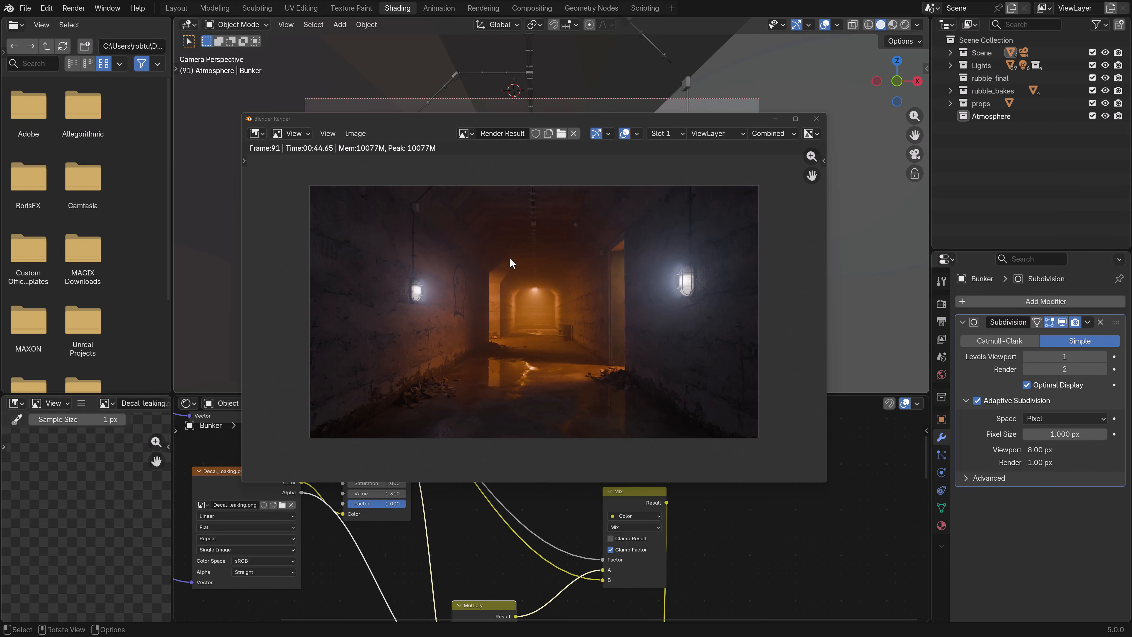
Open the compositing node tree and move the Render Layers node farther away from the output nodes
left_click(531, 9)
left_click(471, 25)
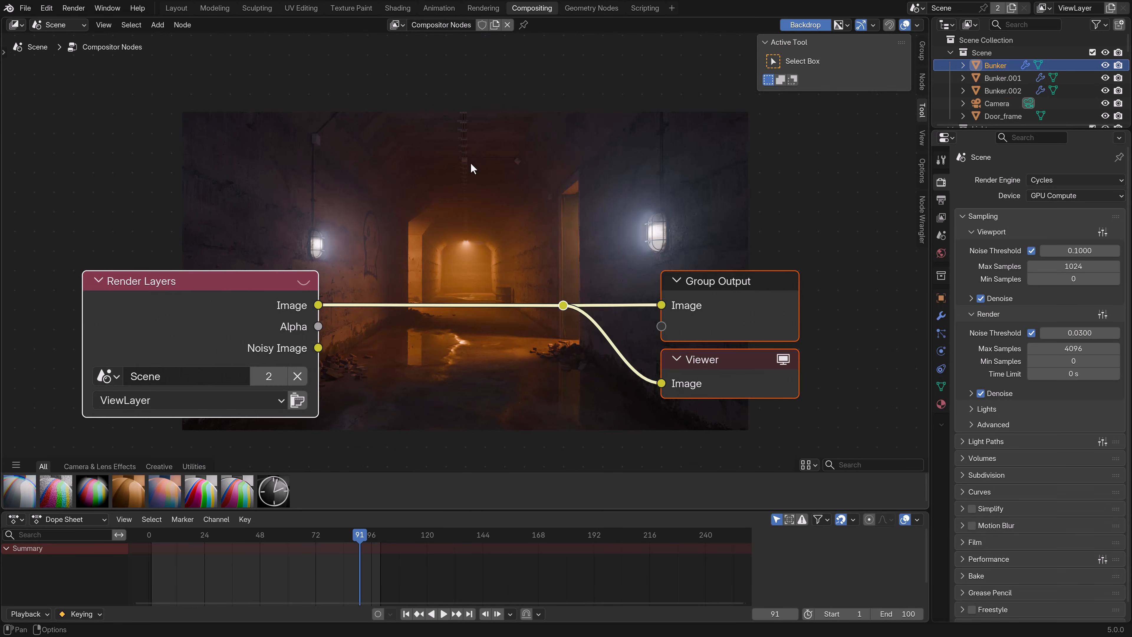
left_click(326, 286)
left_click_drag(322, 286, 180, 280)
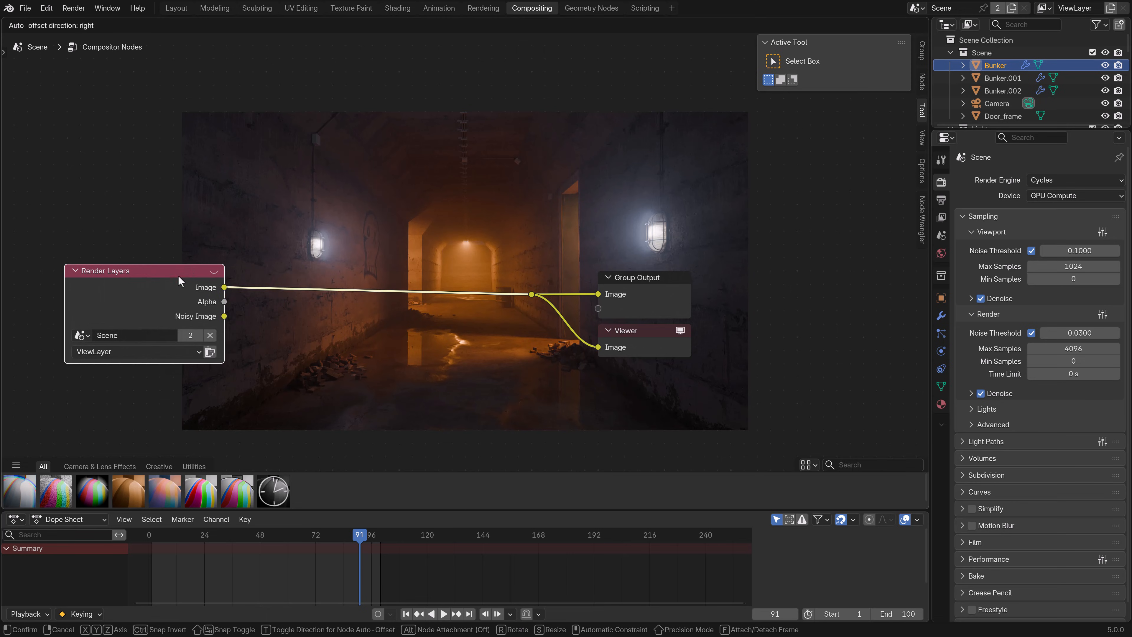
middle_click_drag(275, 302, 335, 305)
Insert a Glare node after Render Layers, with type Bloom and strength 0.287
key("F3")
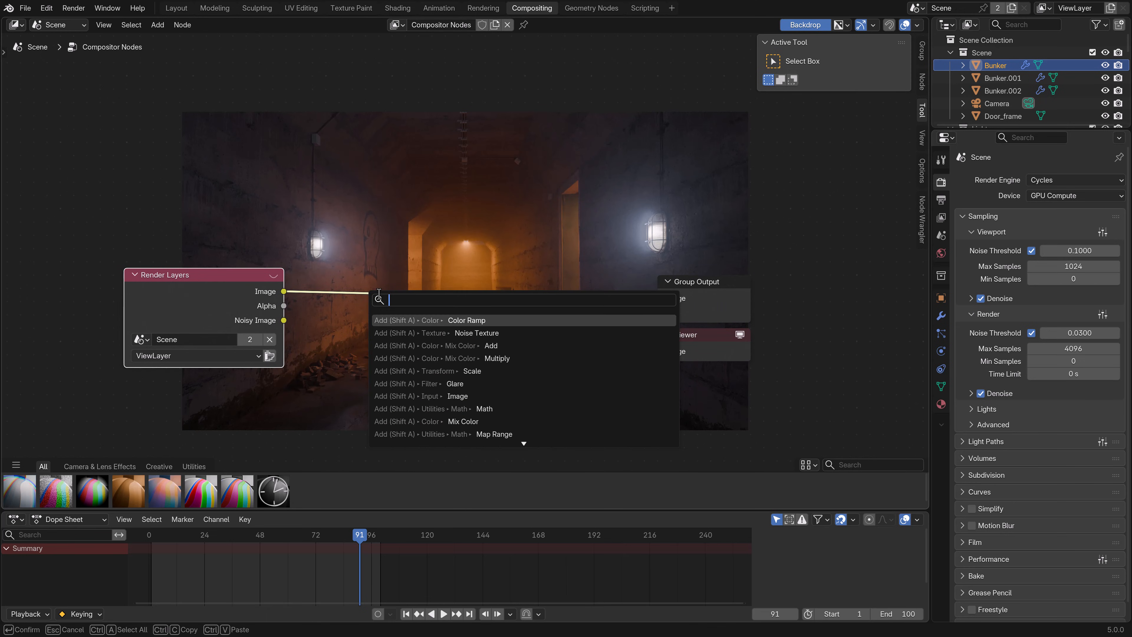
type("glare")
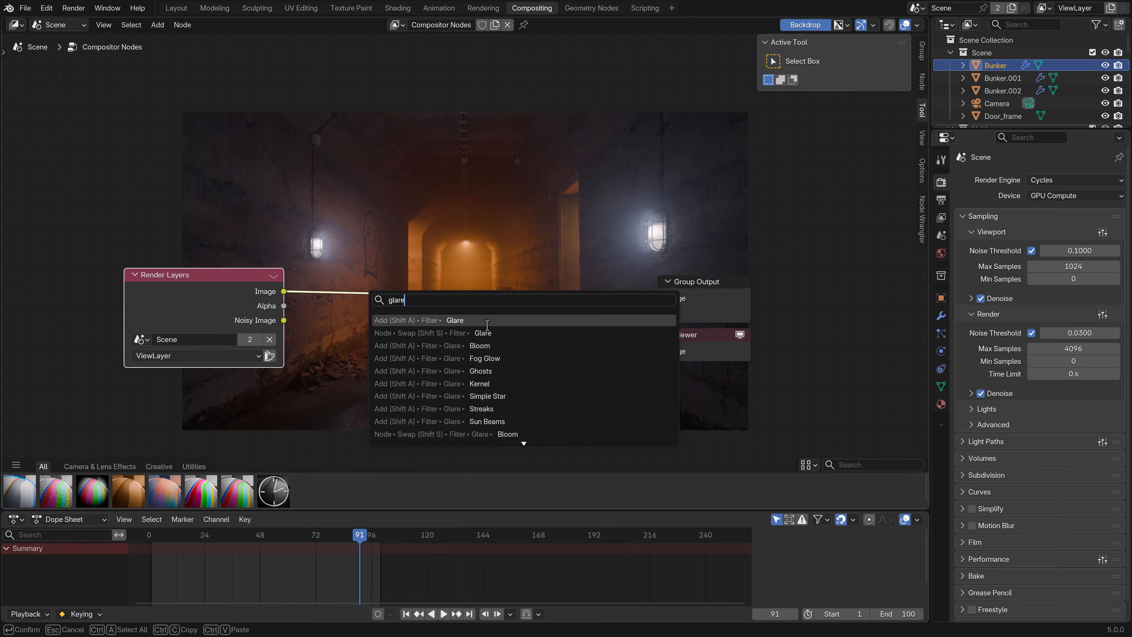
left_click(486, 320)
left_click(361, 256)
left_click(393, 318)
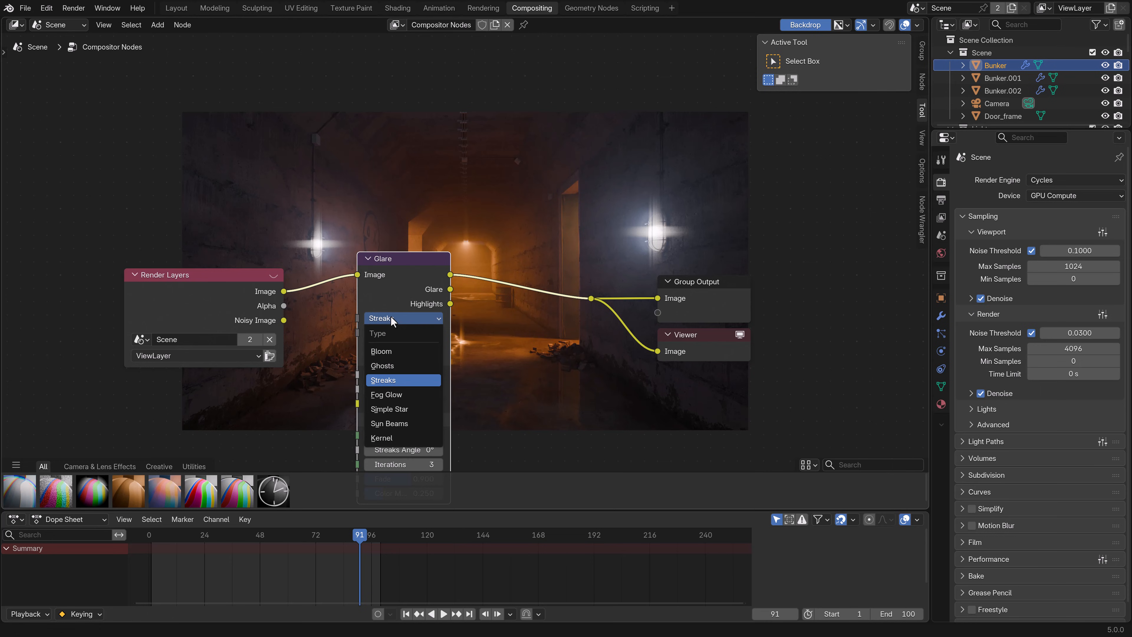
left_click(388, 347)
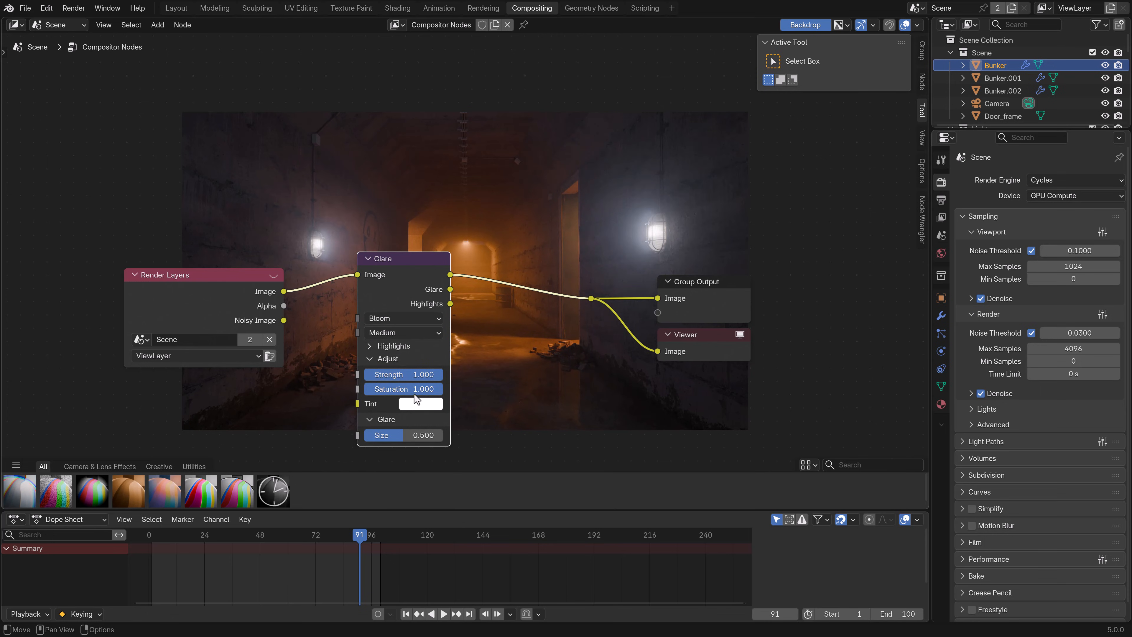
mouse_move(421, 376)
left_mouse_down()
mouse_move(385, 375)
mouse_move(421, 377)
mouse_move(387, 378)
mouse_move(401, 378)
left_mouse_up()
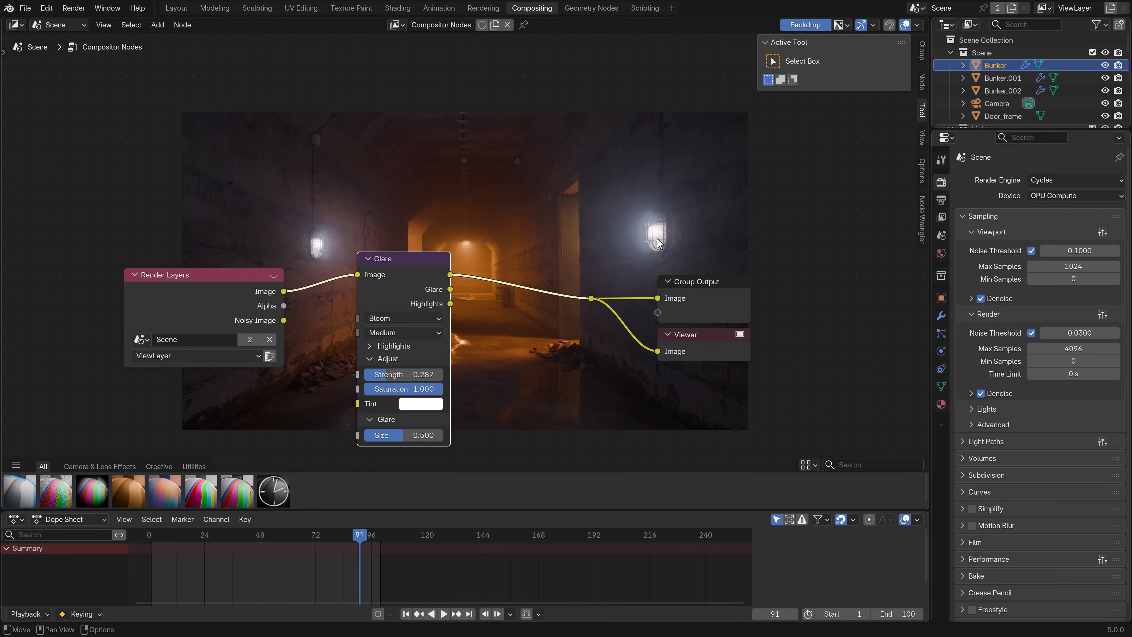
Line up the Glare node with Render Layers and shift both nodes to make room before the outputs
left_click_drag(384, 256, 379, 272)
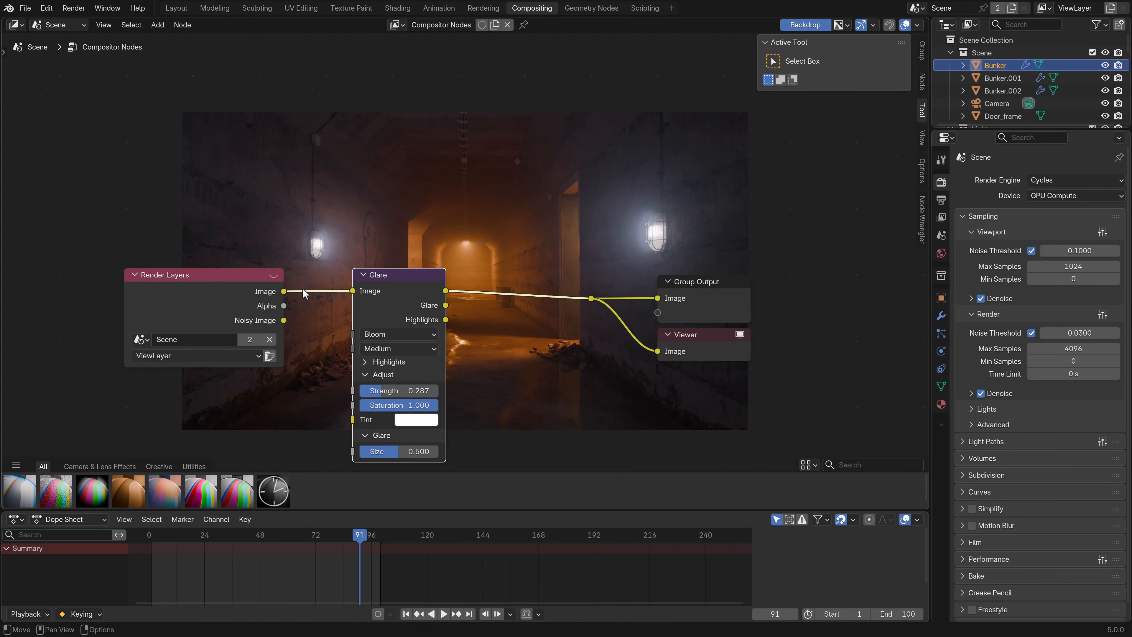
left_click_drag(250, 280, 175, 274)
left_click_drag(394, 279, 326, 278)
scroll(426, 262, "down", 3)
middle_click_drag(427, 260, 423, 264)
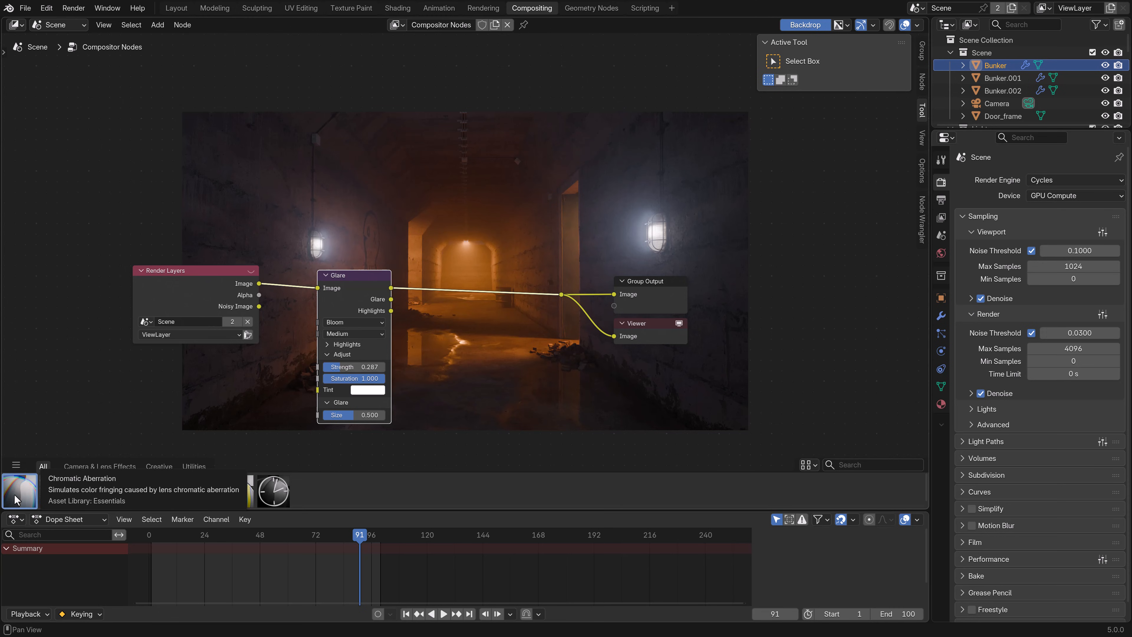
Insert the Chromatic Aberration asset after the Glare node and set its factor to 0.05
left_click_drag(15, 499, 517, 325)
left_click(469, 306)
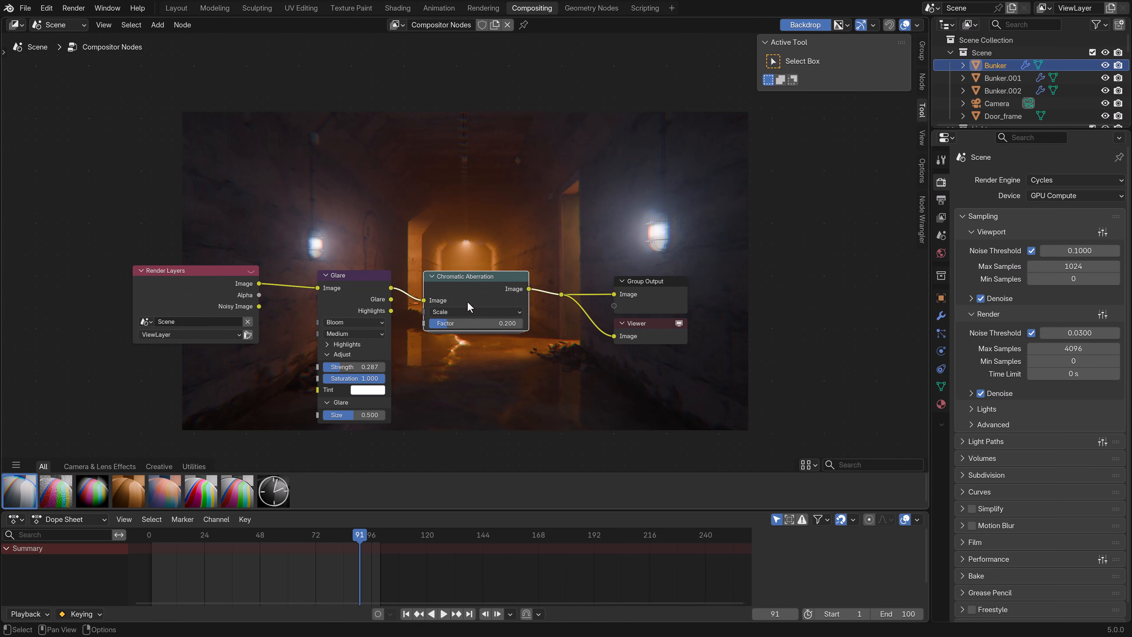
left_click(470, 322)
type("0.05")
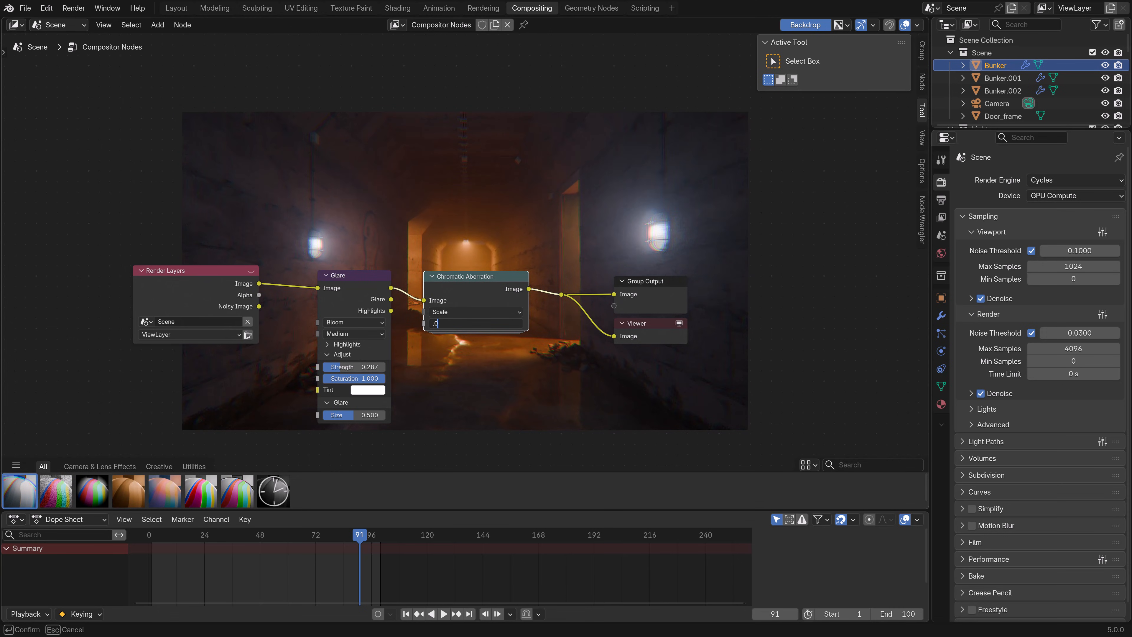
key("Return")
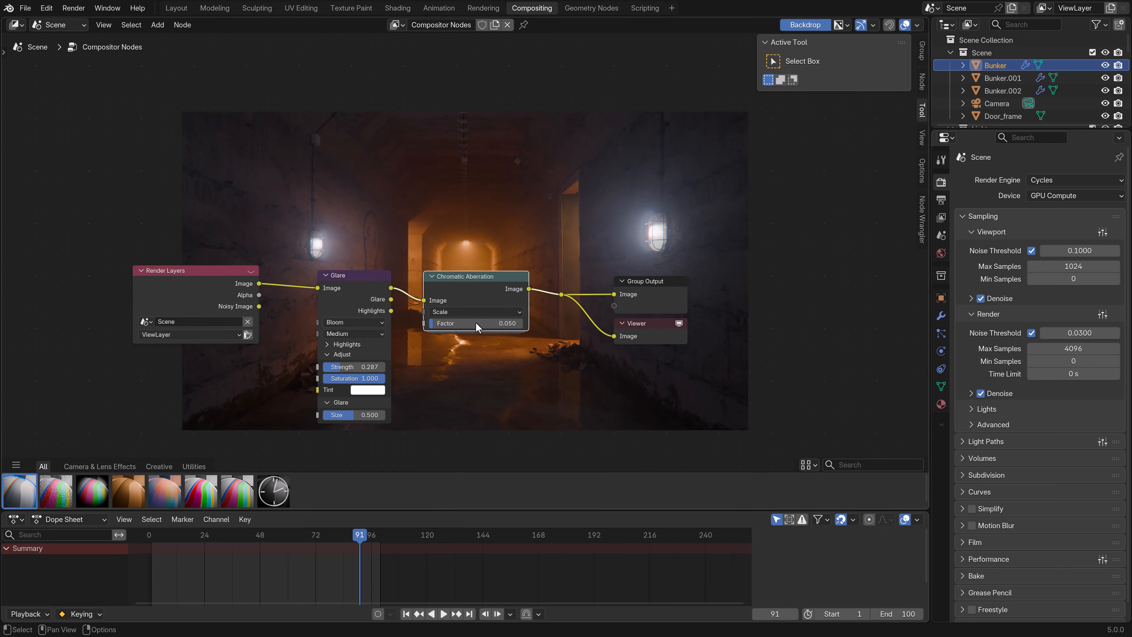
middle_click_drag(520, 230, 477, 236)
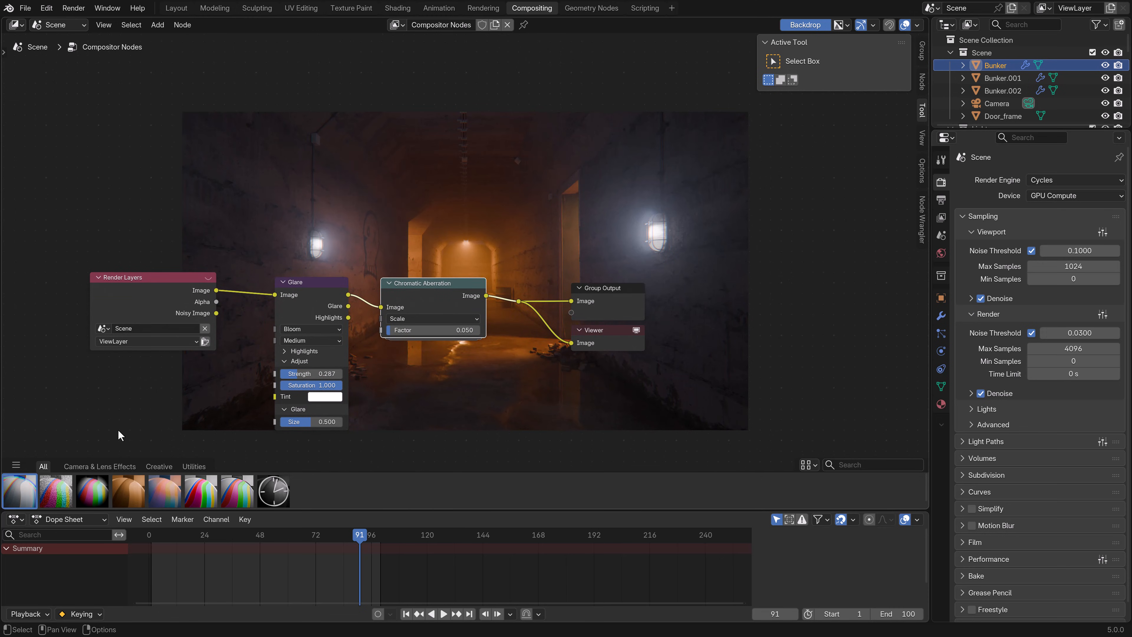
Insert the Vignette asset after Chromatic Aberration and increase its feather to soften the dark edges
left_click_drag(91, 491, 537, 266)
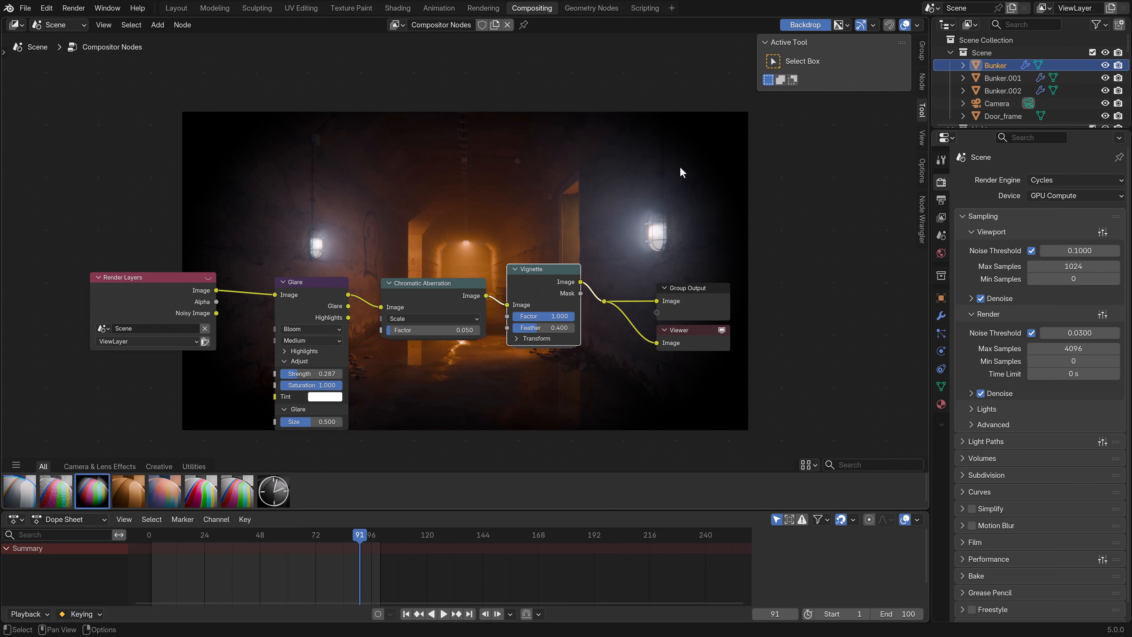
middle_click_drag(679, 166, 677, 227)
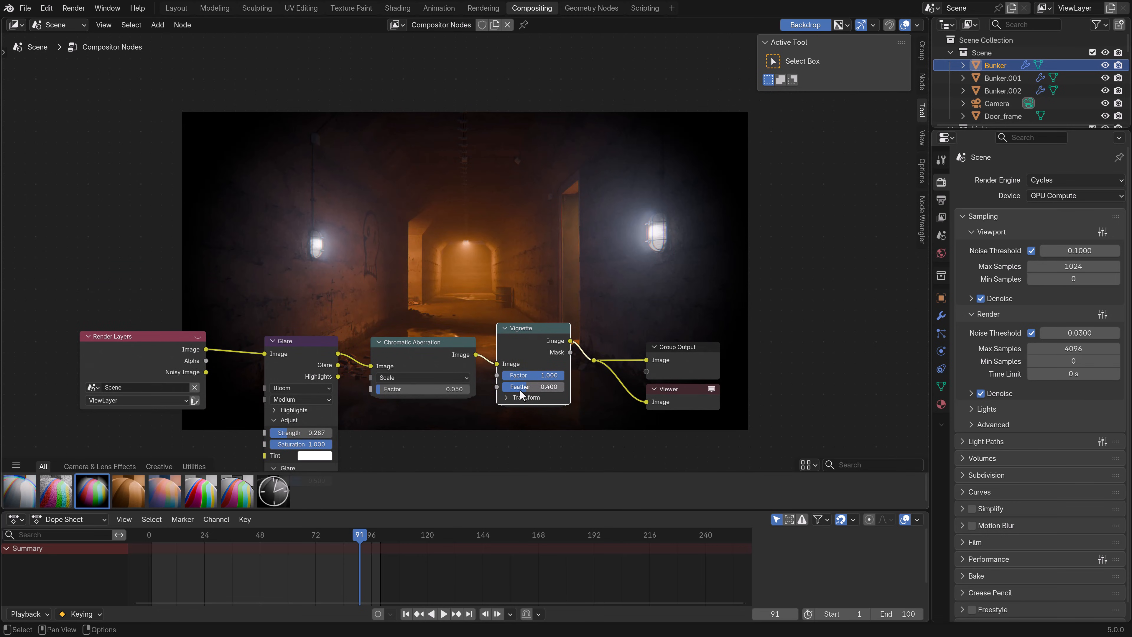
scroll(532, 380, "up", 1)
mouse_move(545, 405)
left_mouse_down()
mouse_move(580, 405)
mouse_move(566, 406)
left_mouse_up()
middle_click_drag(557, 179, 554, 253)
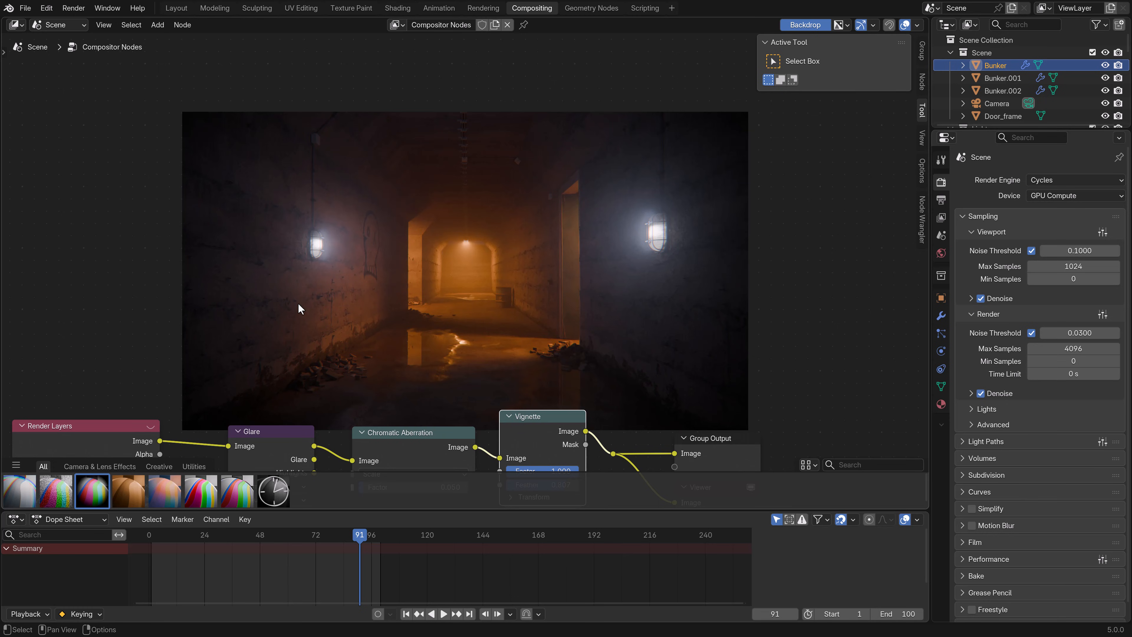
In the Shading workspace, show face orientation and flip the normals of the Bunker mesh's linked faces
left_click(397, 8)
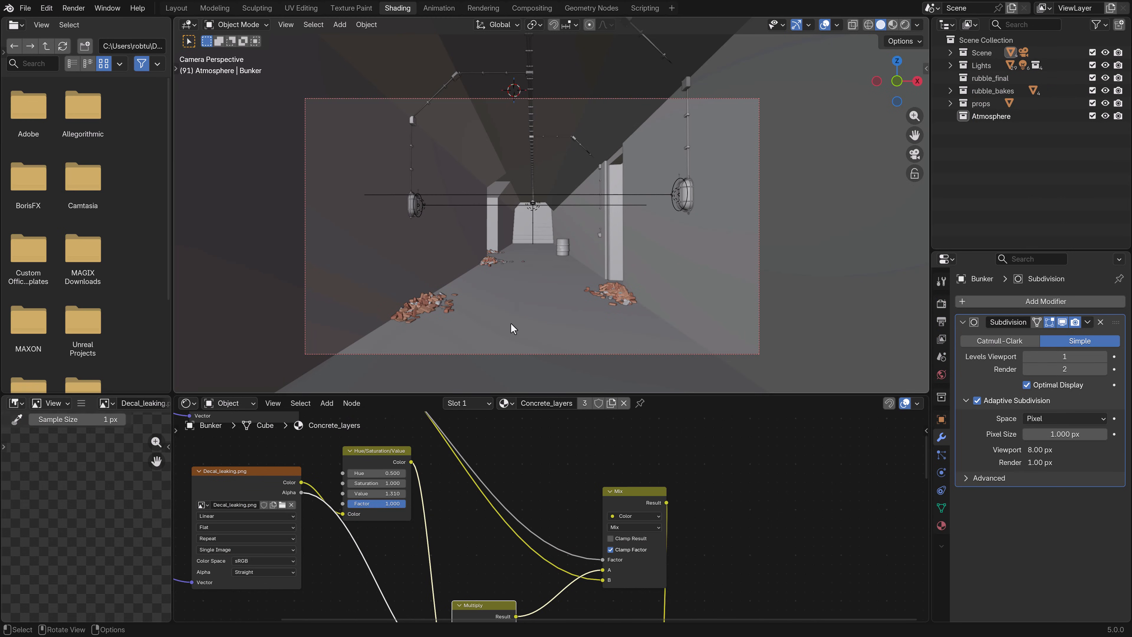
left_click(836, 24)
left_click(753, 267)
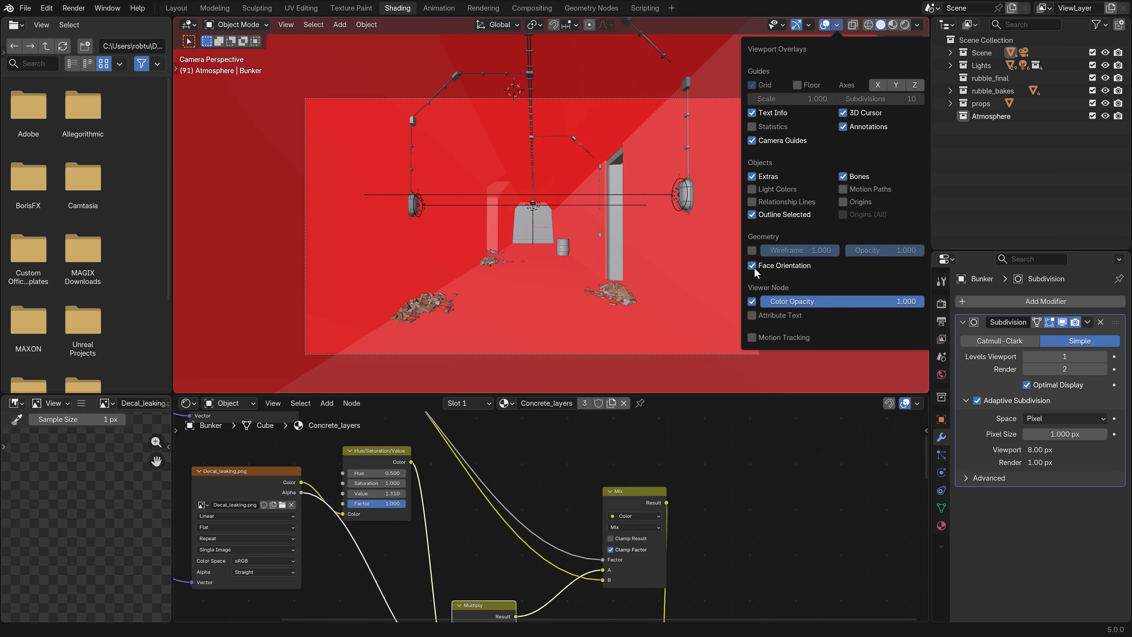
key("Tab")
left_click(668, 253)
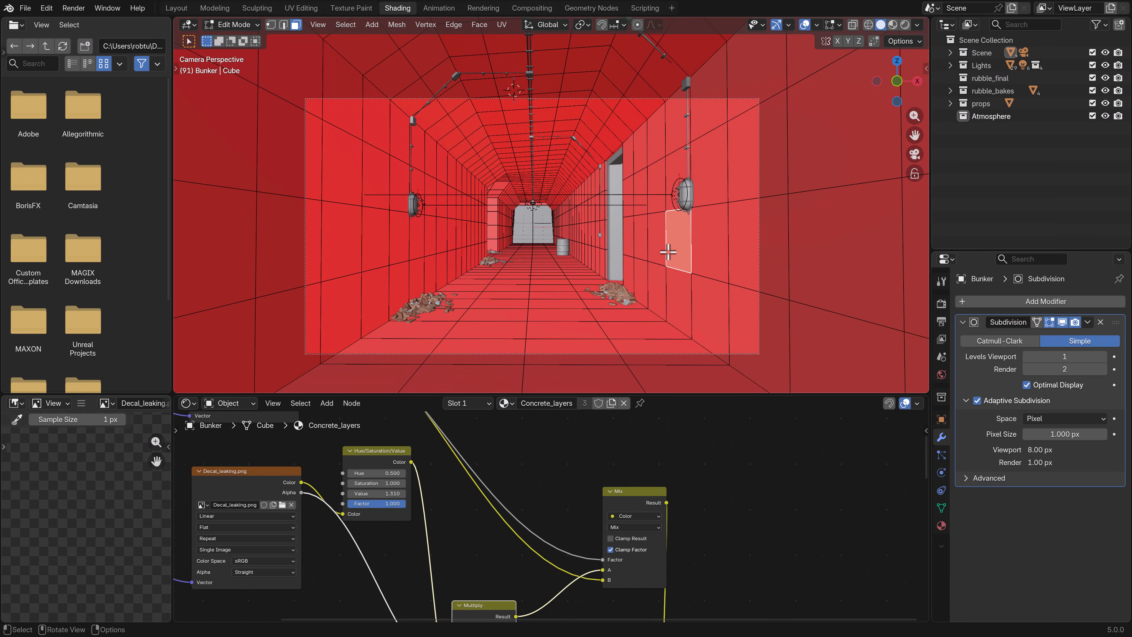
key("ctrl+l")
key("alt+n")
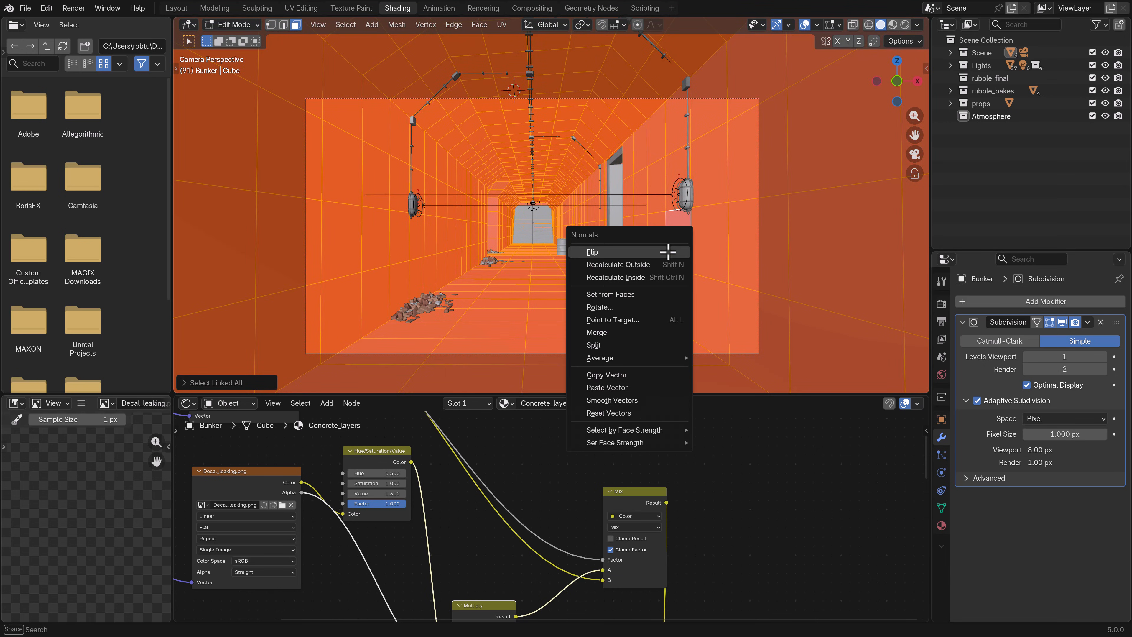
left_click(667, 252)
key("Tab")
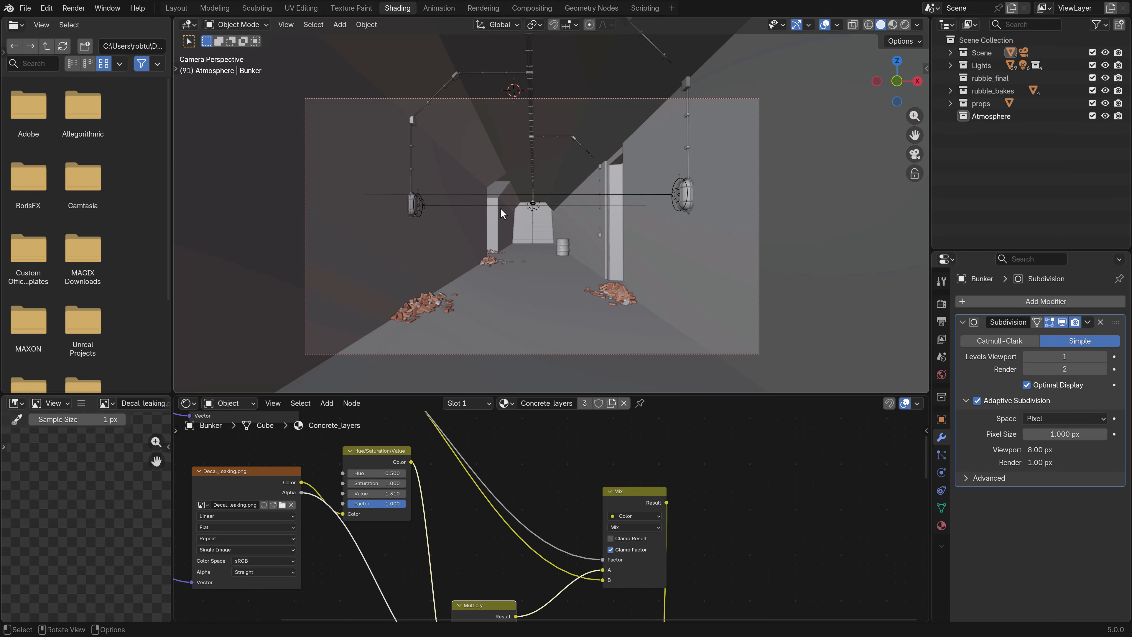
Render the camera view again and inspect the wall, lamp and corridor detail in the composite result
key("F12")
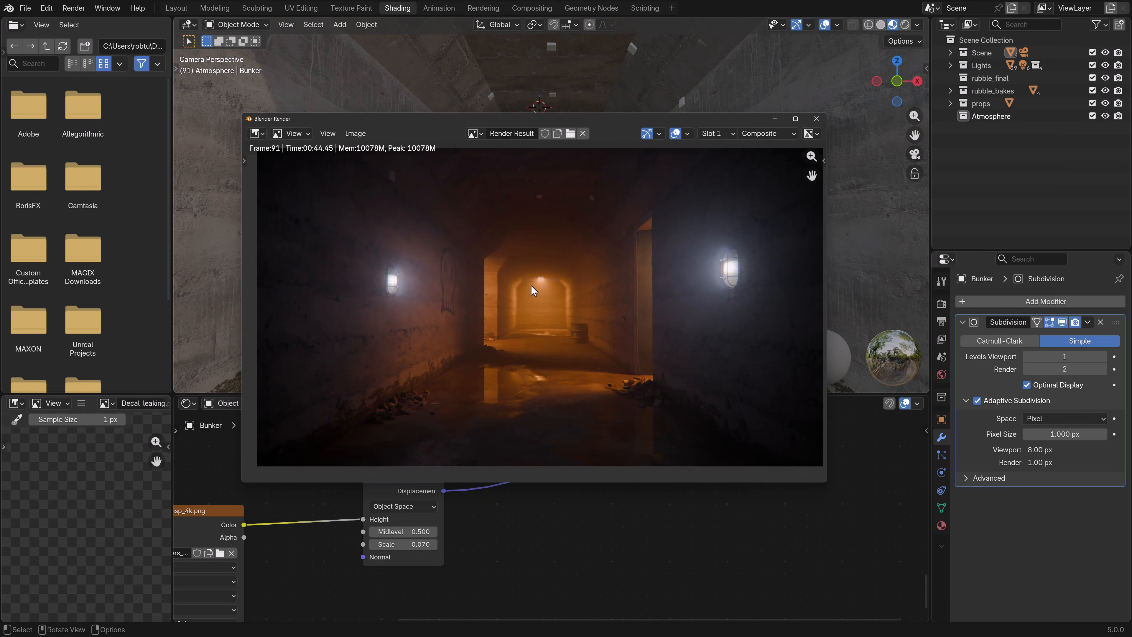
scroll(531, 285, "down", 2)
scroll(653, 360, "up", 4)
middle_click_drag(653, 359, 892, 288)
scroll(453, 304, "up", 2)
scroll(453, 303, "down", 2)
middle_click_drag(537, 259, 553, 409)
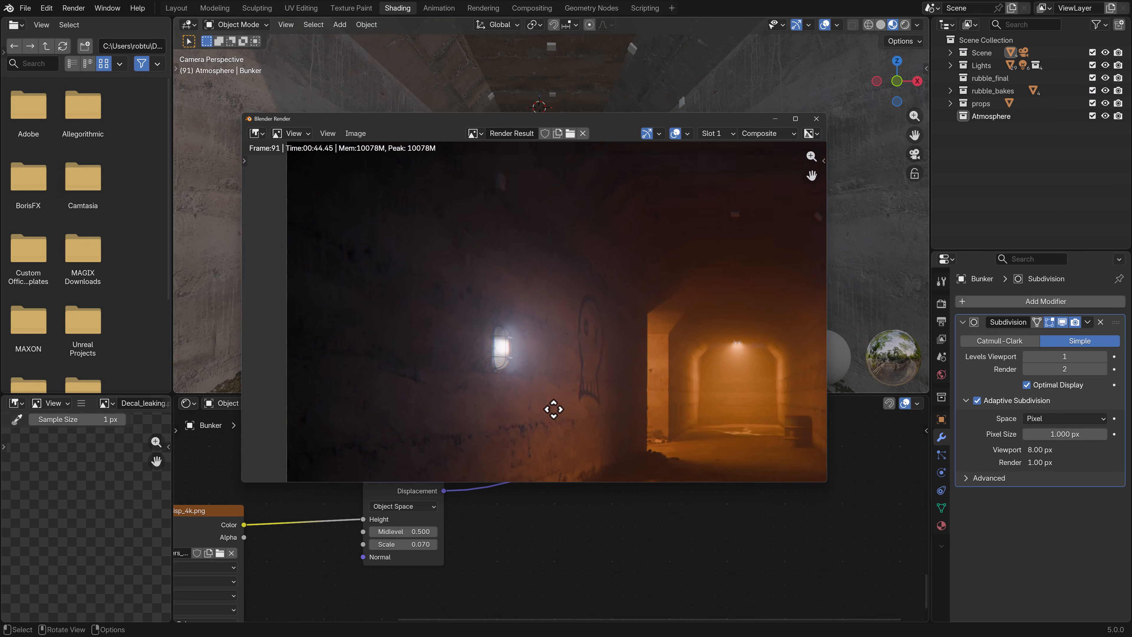
scroll(505, 364, "down", 3)
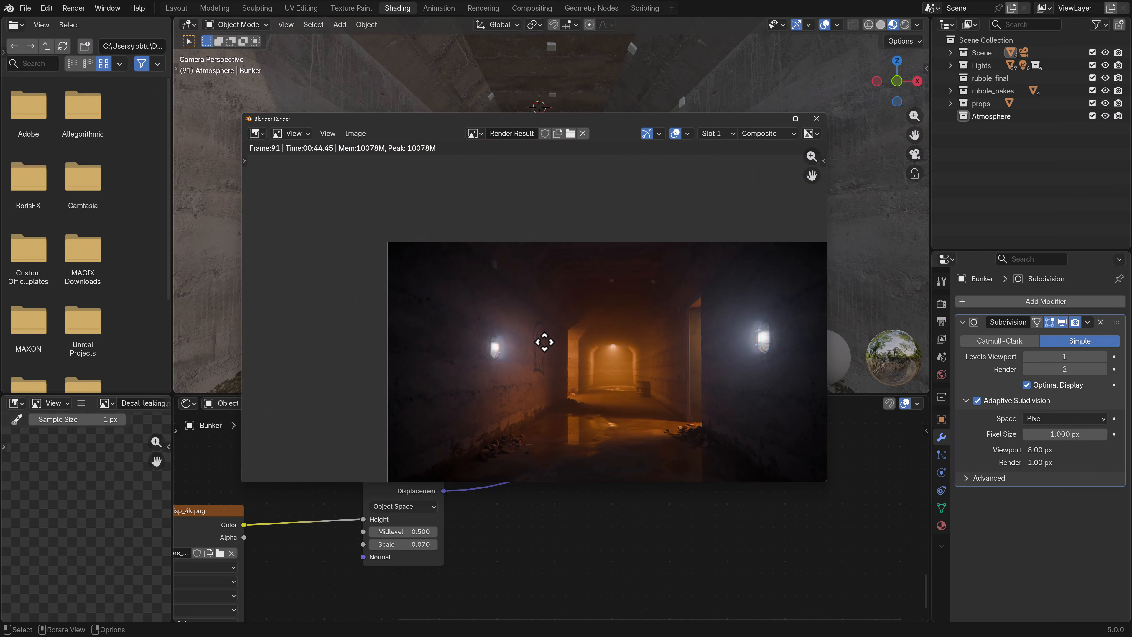
Set the midlevel of the Concrete_layers material's Displacement node to 0.860 and render the camera view again
scroll(512, 370, "up", 3)
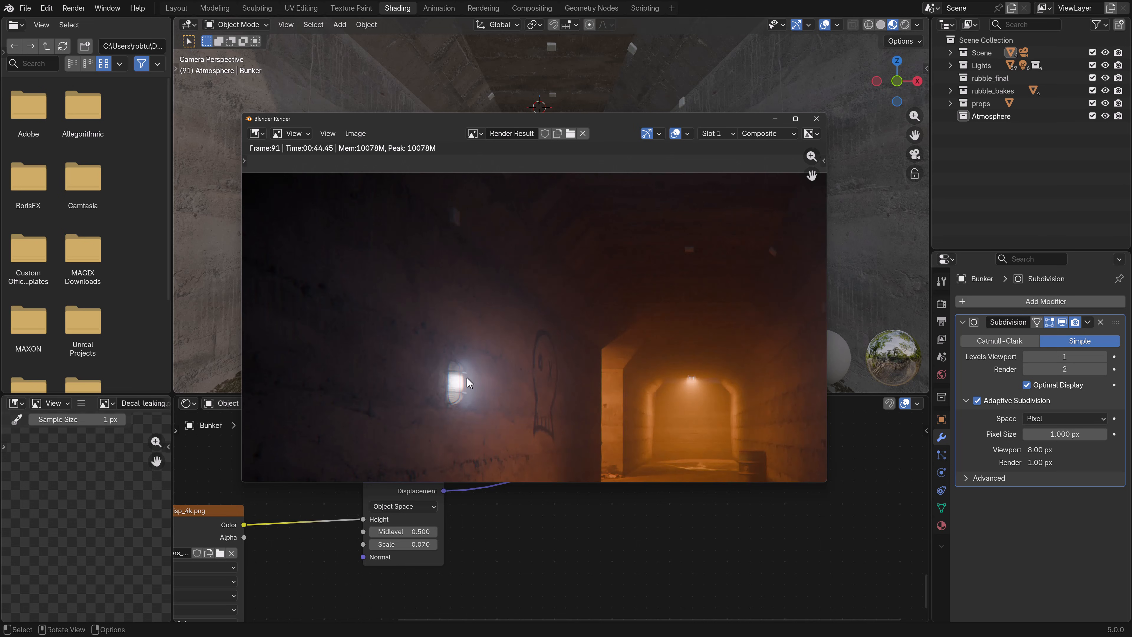
left_click(815, 120)
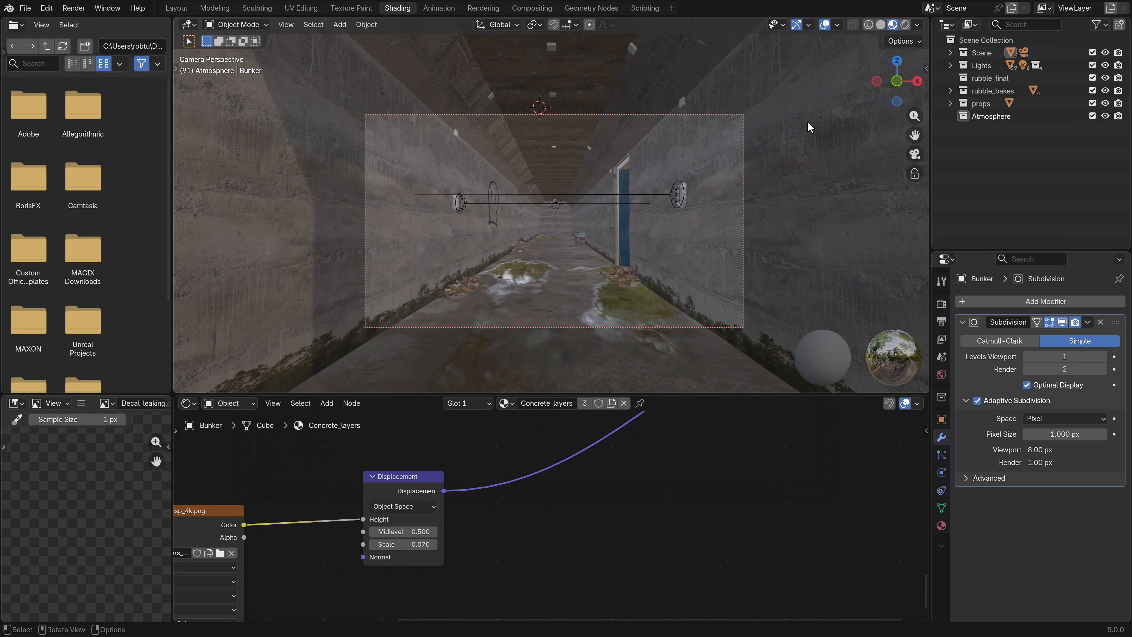
middle_click_drag(492, 274, 593, 283, "shift")
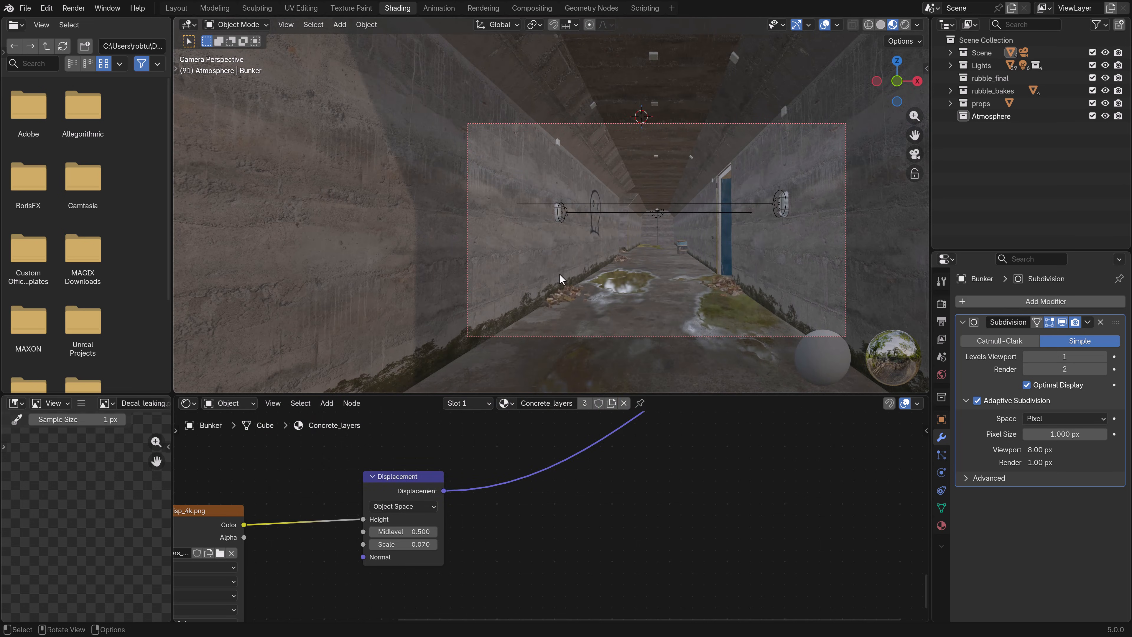
scroll(507, 221, "up", 2)
scroll(539, 519, "up", 1)
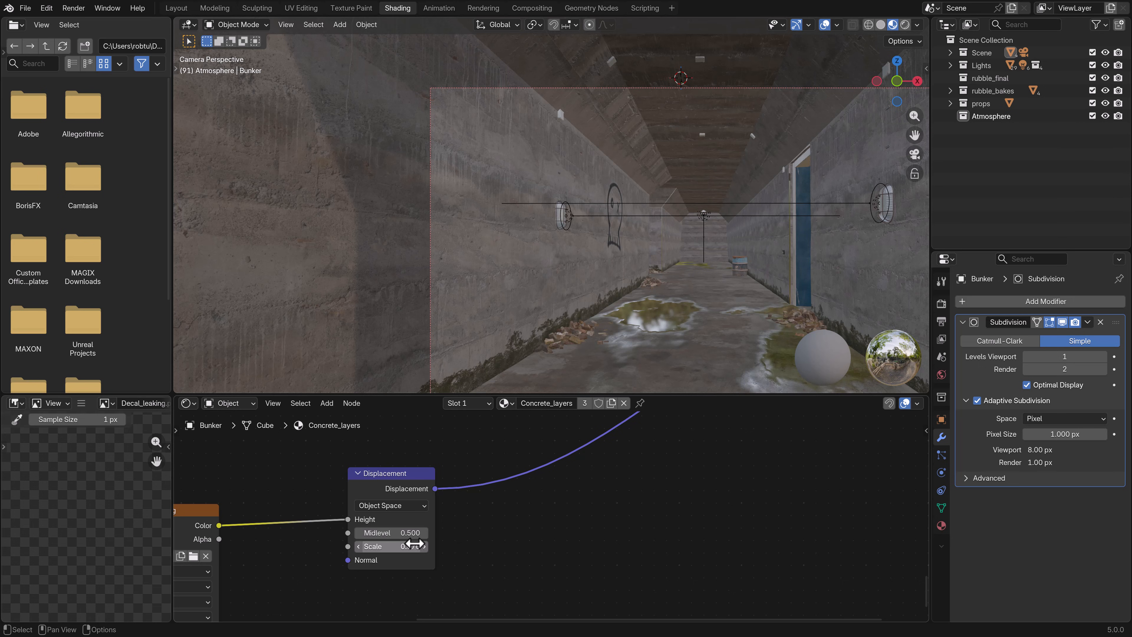
left_click_drag(392, 533, 429, 516)
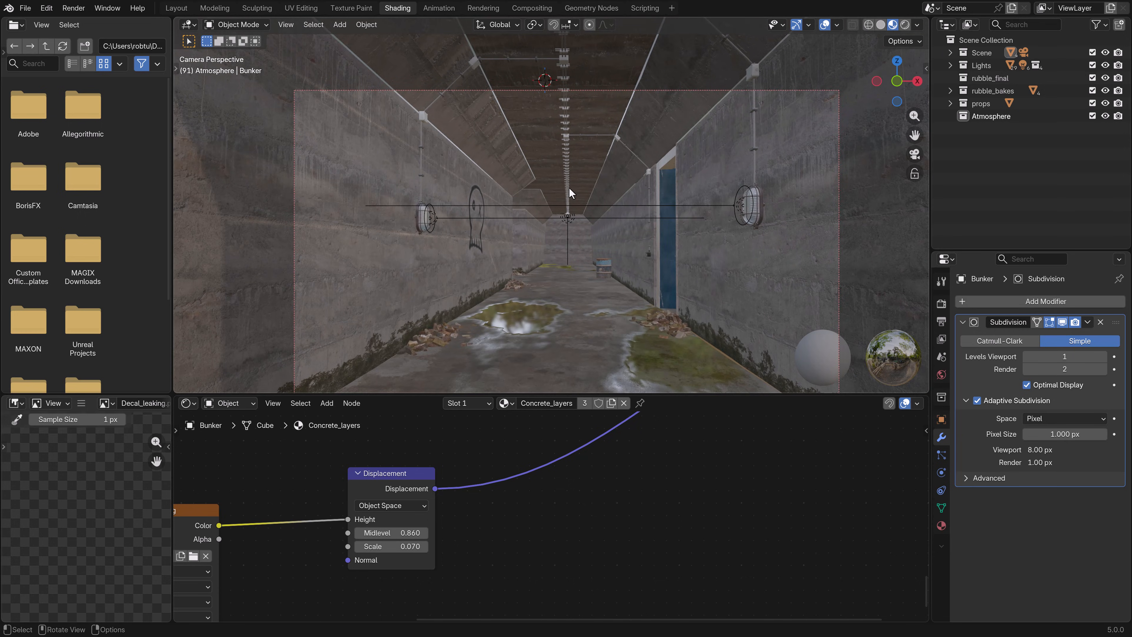
key("F12")
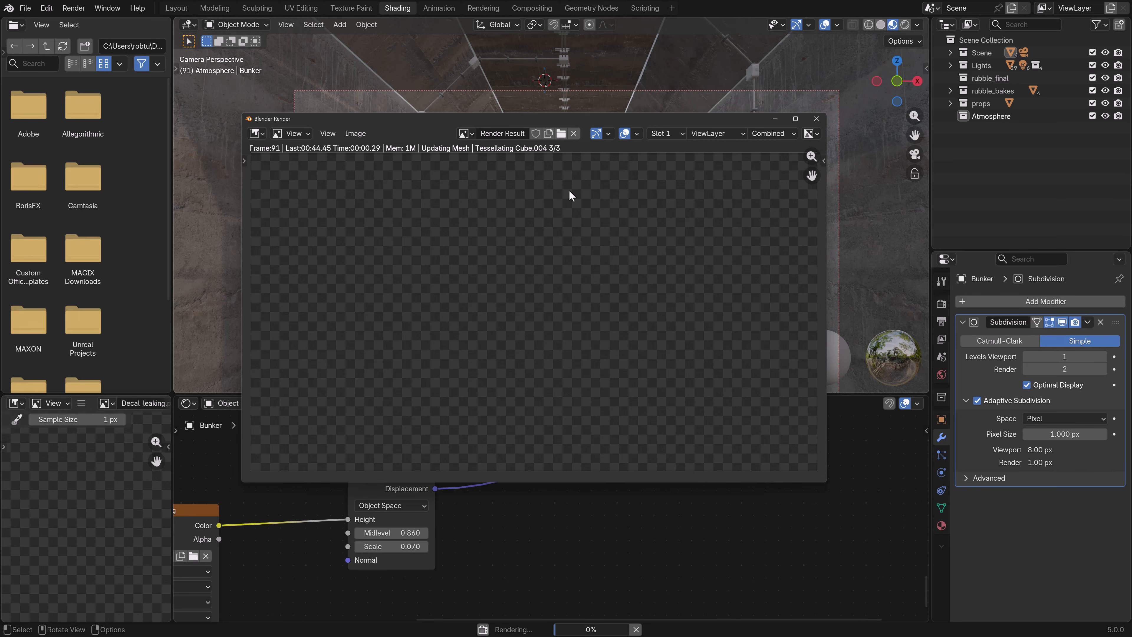